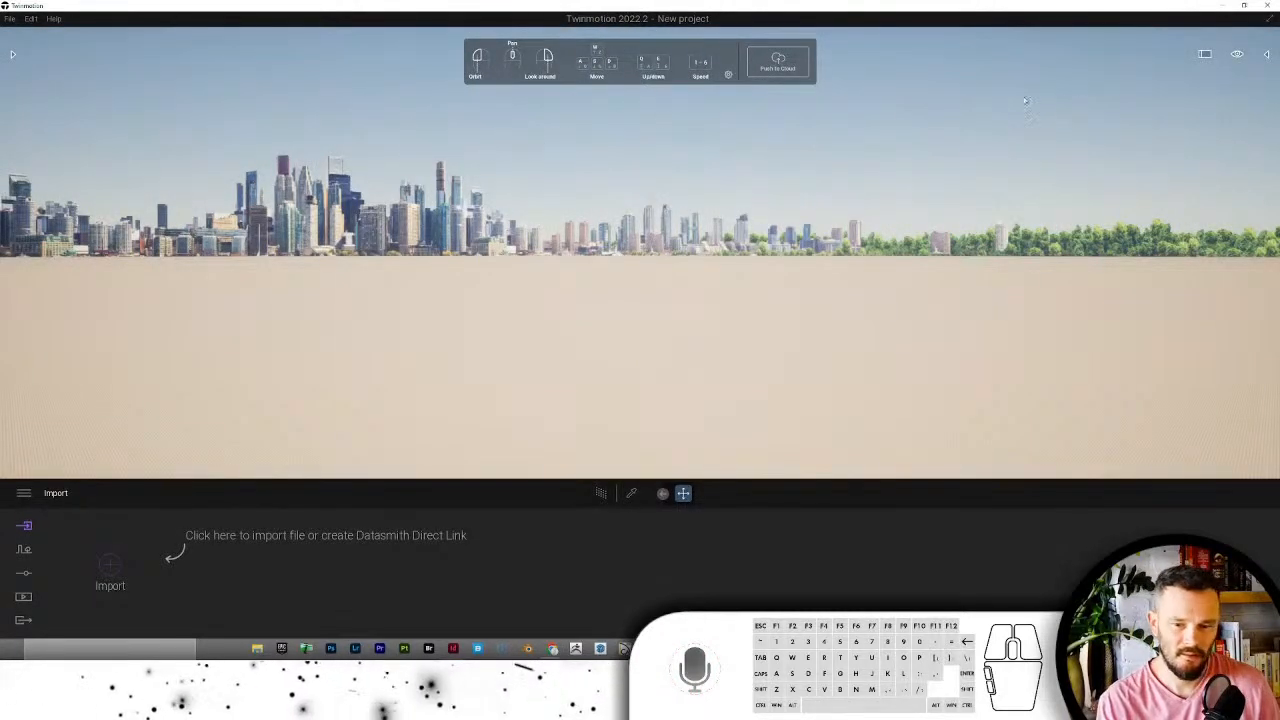
# Step: Open the recent project Falor-Main_2022.2 and accept the list of missing files without relinking them
pyautogui.click(10, 19)
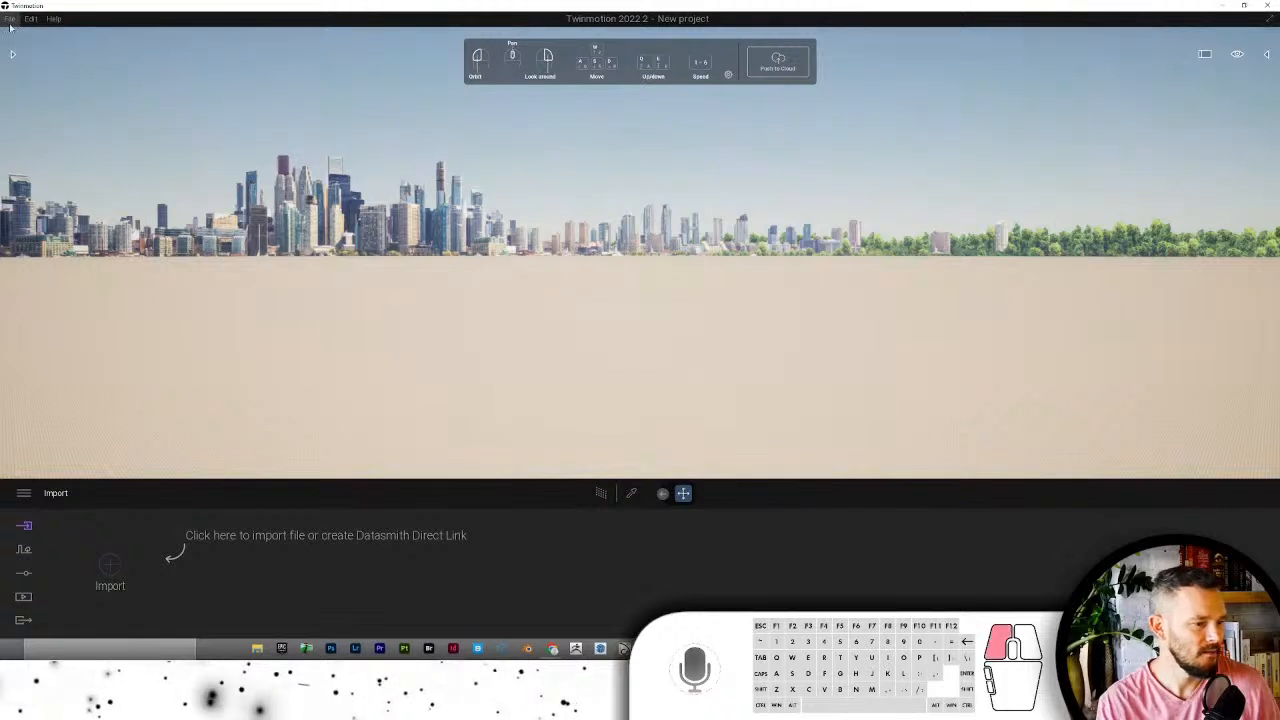
pyautogui.moveTo(43, 70)
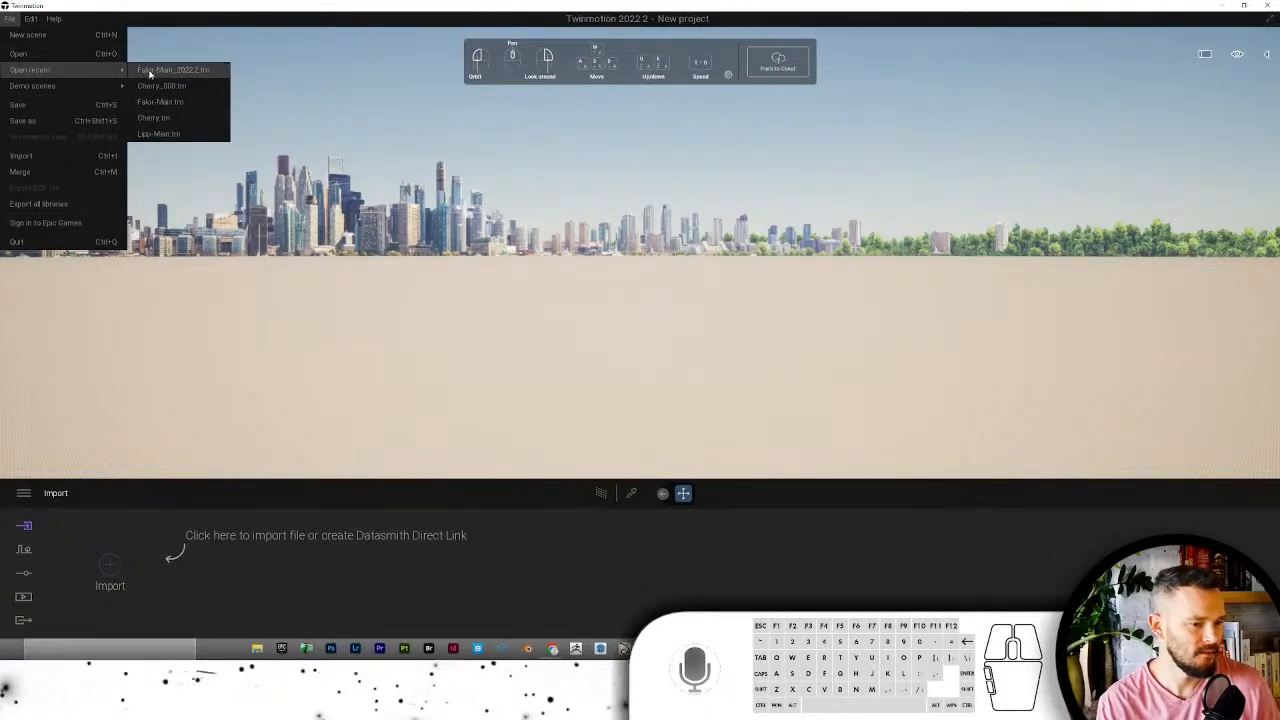
pyautogui.click(152, 70)
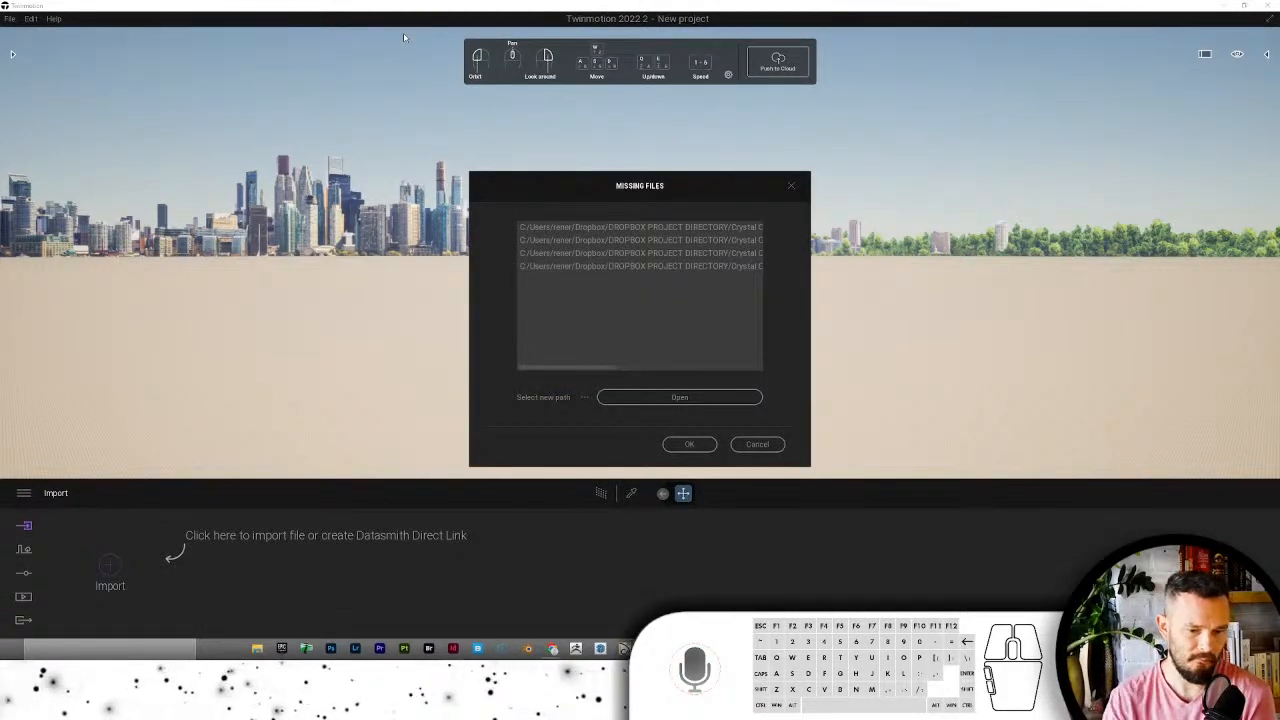
pyautogui.click(689, 445)
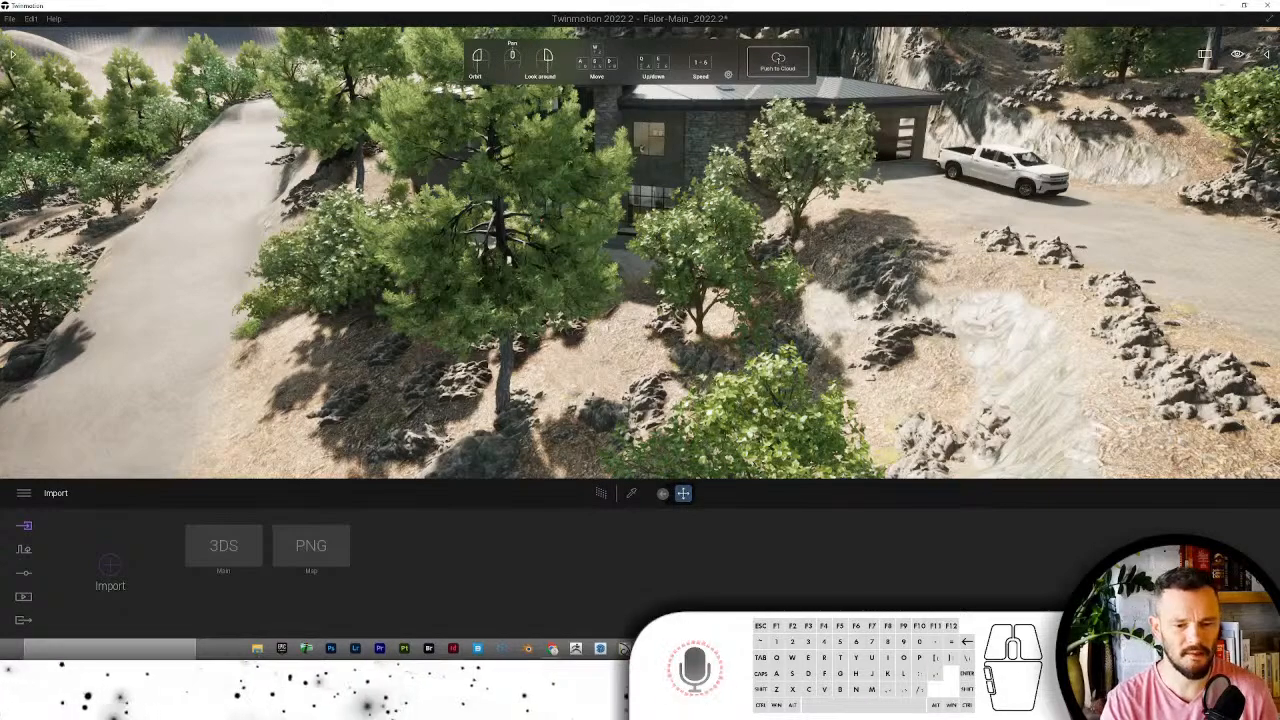
# Step: Examine the house exterior, driveway and surrounding landscape, moving sideways around the garage side with the pickup truck
pyautogui.press('d')
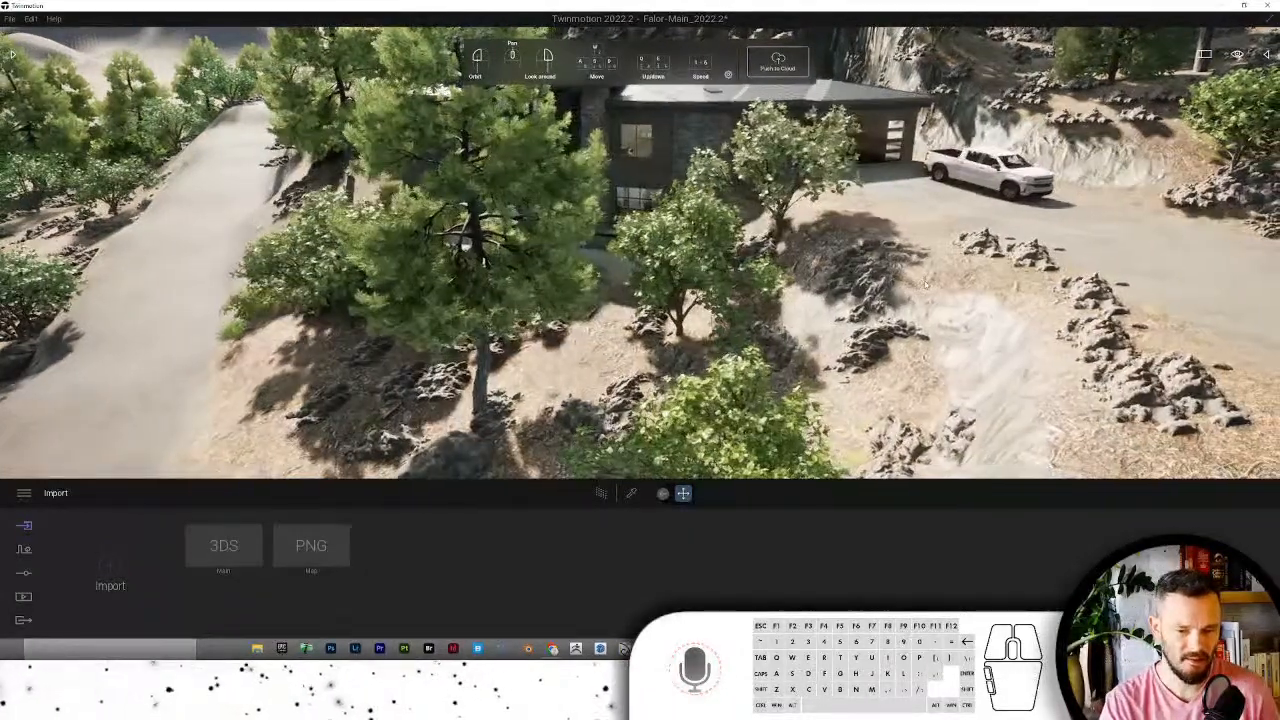
pyautogui.press('d')
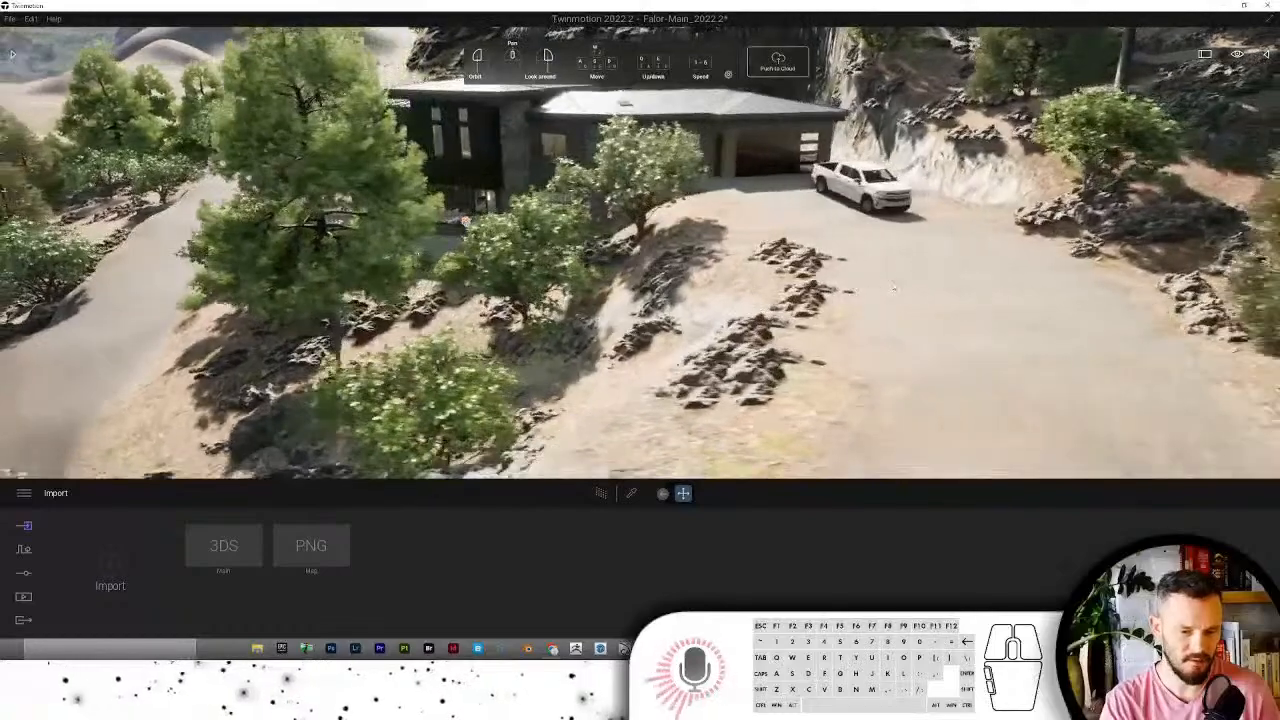
pyautogui.press('a')
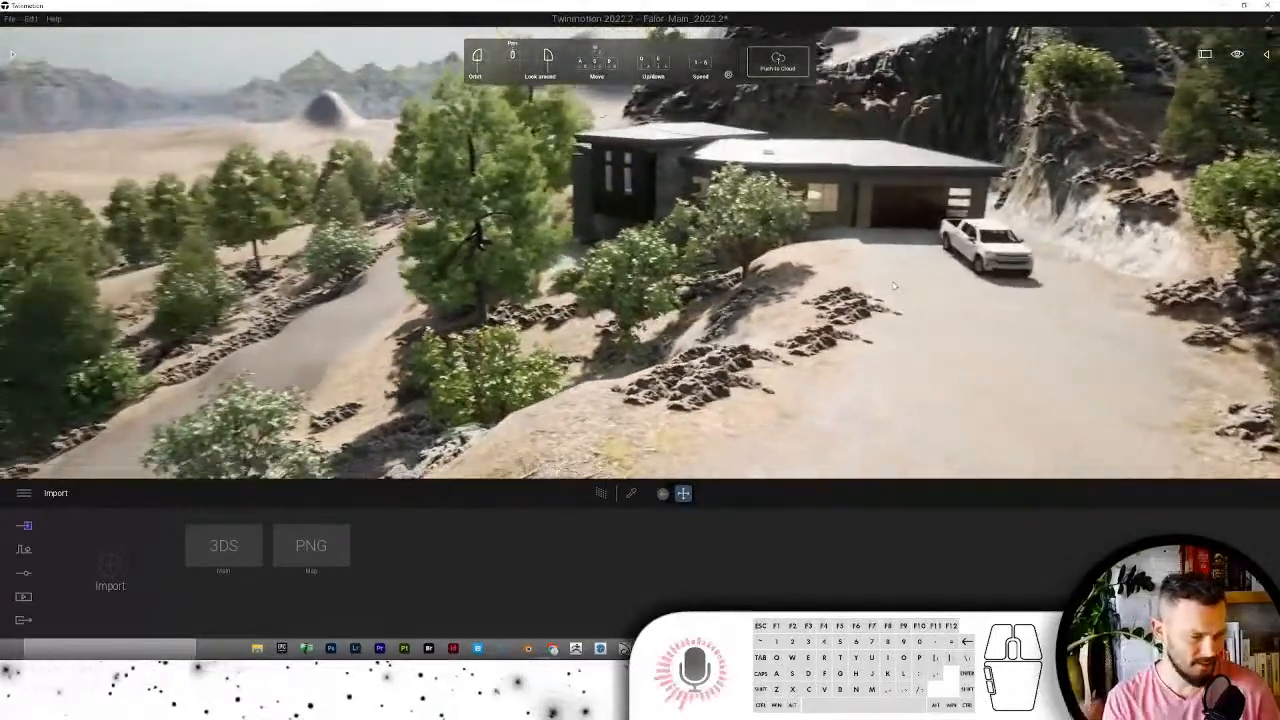
pyautogui.press('d')
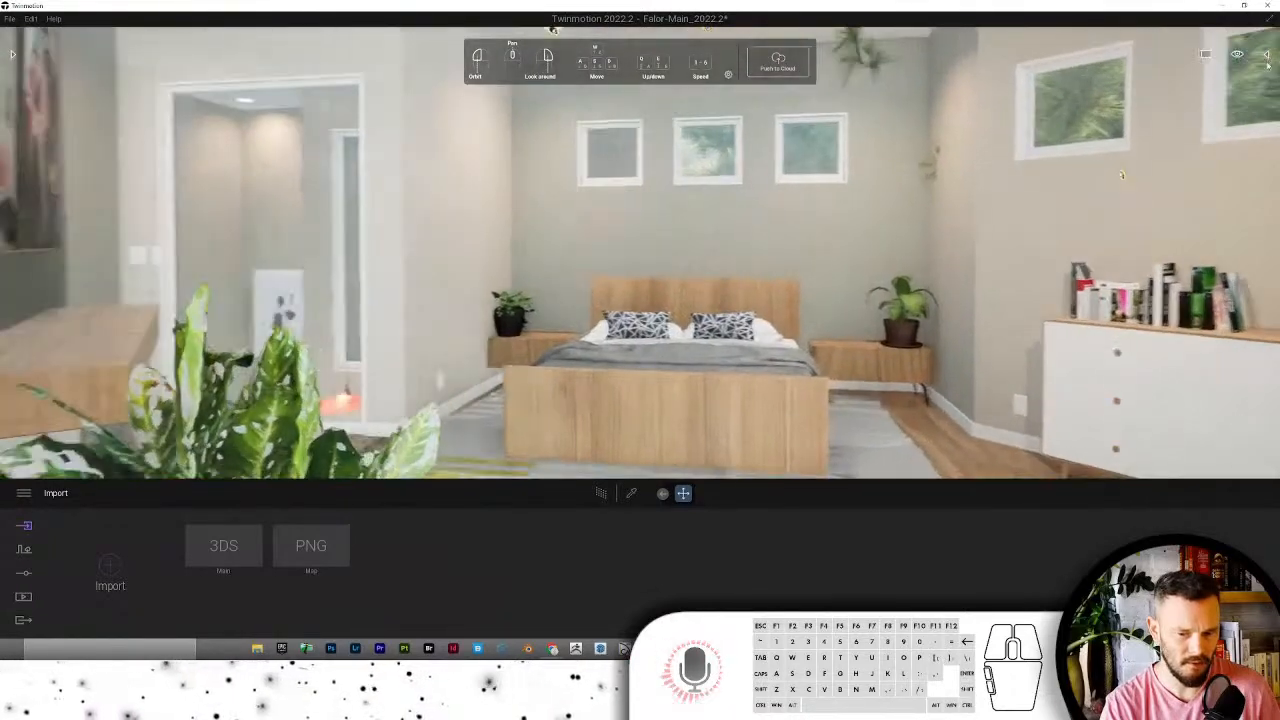
# Step: Show the scene graph and performance statistics beside the viewport
pyautogui.click(1267, 57)
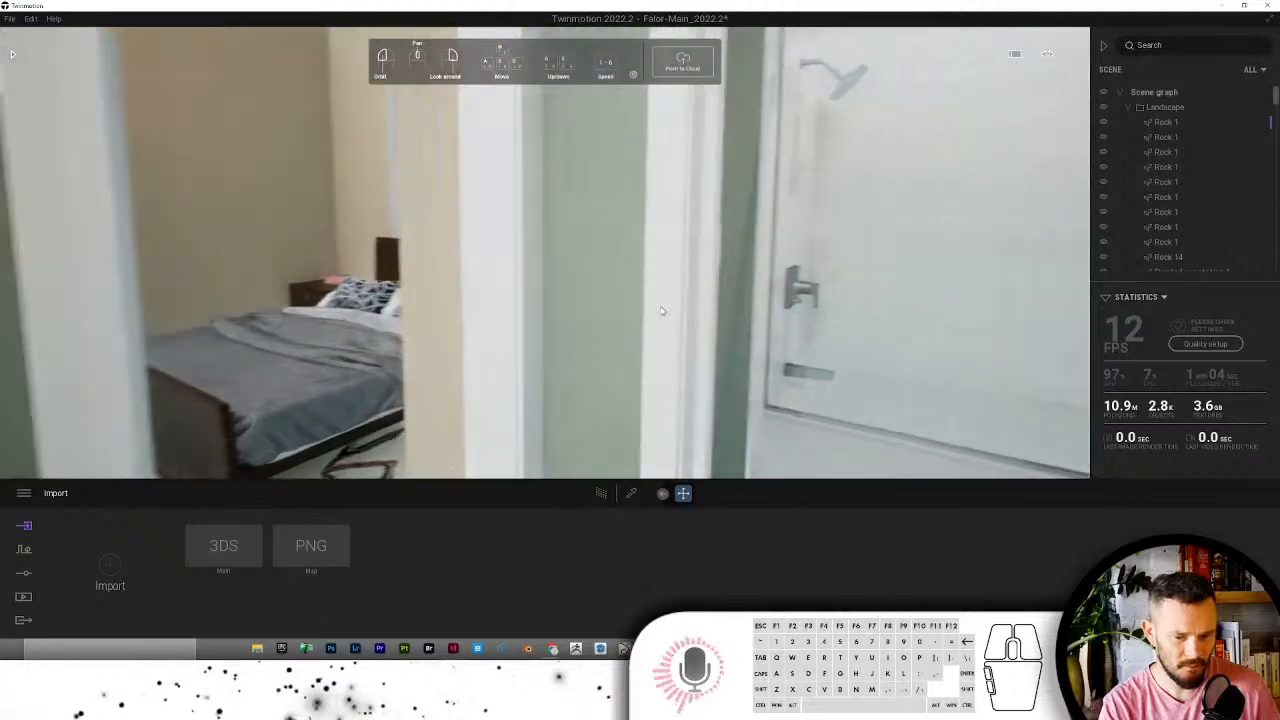
# Step: Set the camera's field of view to 120 to widen the view inside the bathroom
pyautogui.press('d')
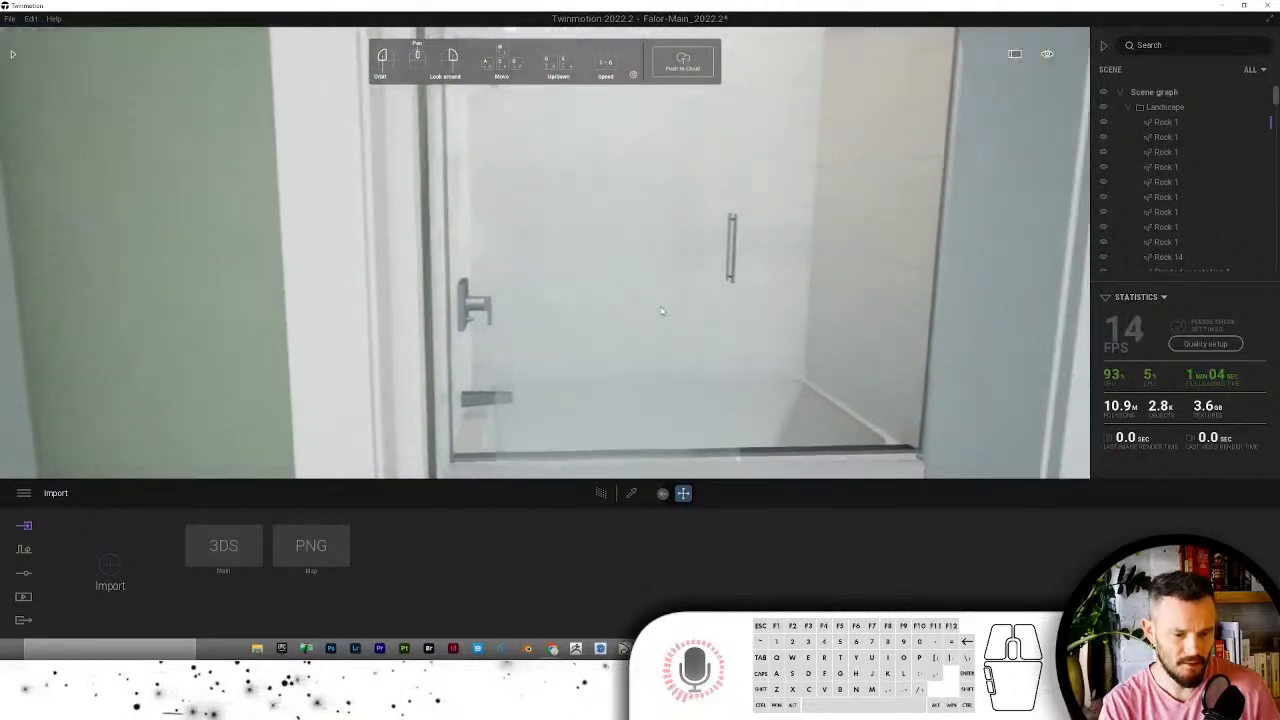
pyautogui.press('d')
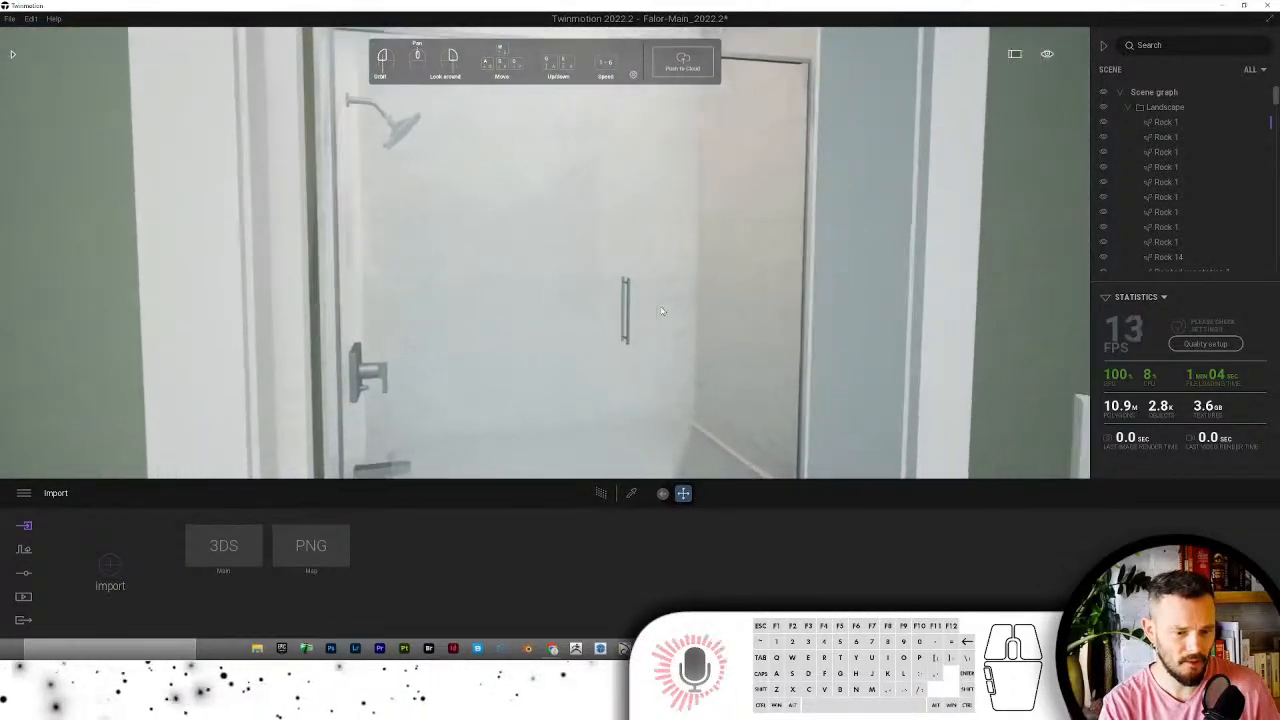
pyautogui.press('d')
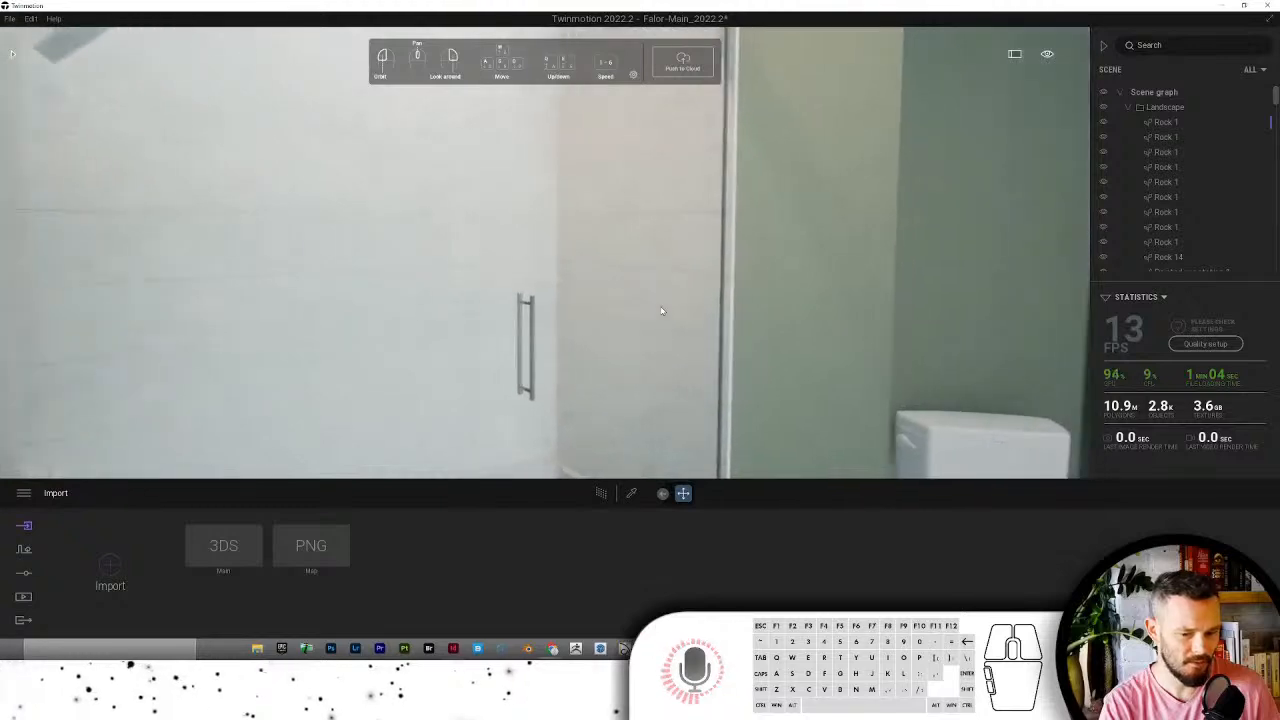
pyautogui.press('d')
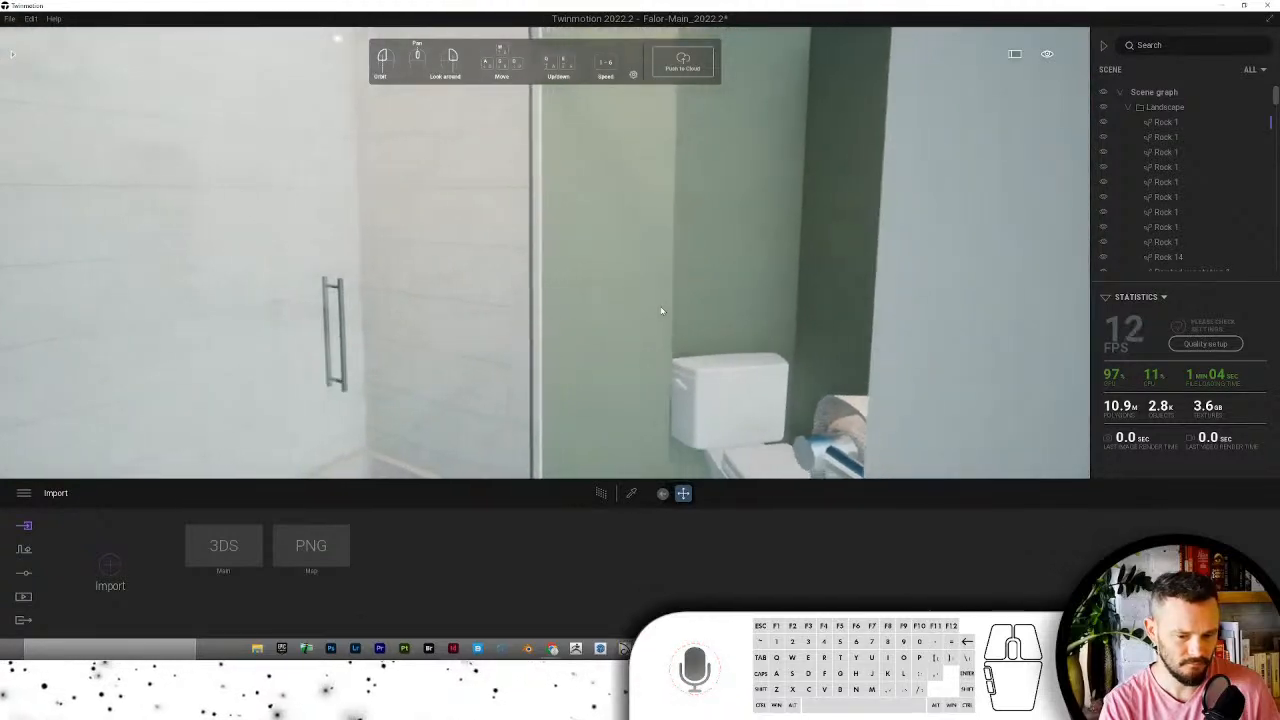
pyautogui.press('d')
pyautogui.moveTo(661, 311); pyautogui.dragTo(24, 580, button='right')
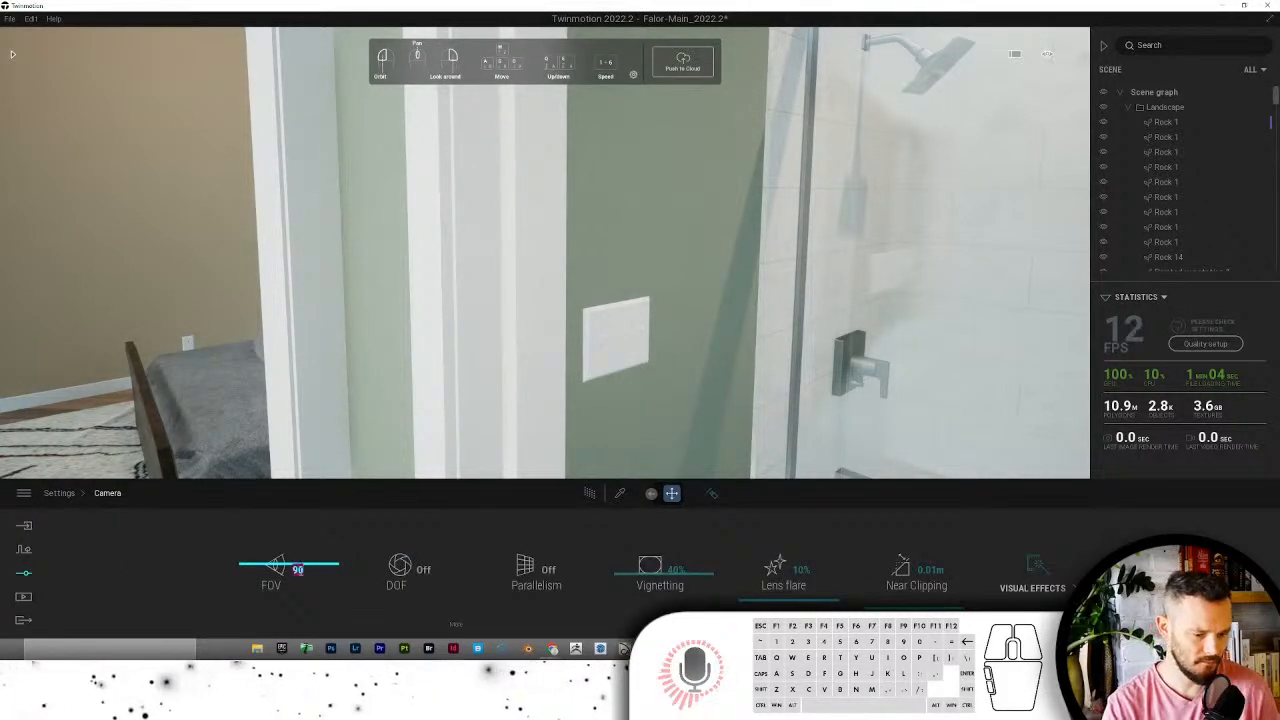
pyautogui.press('Return')
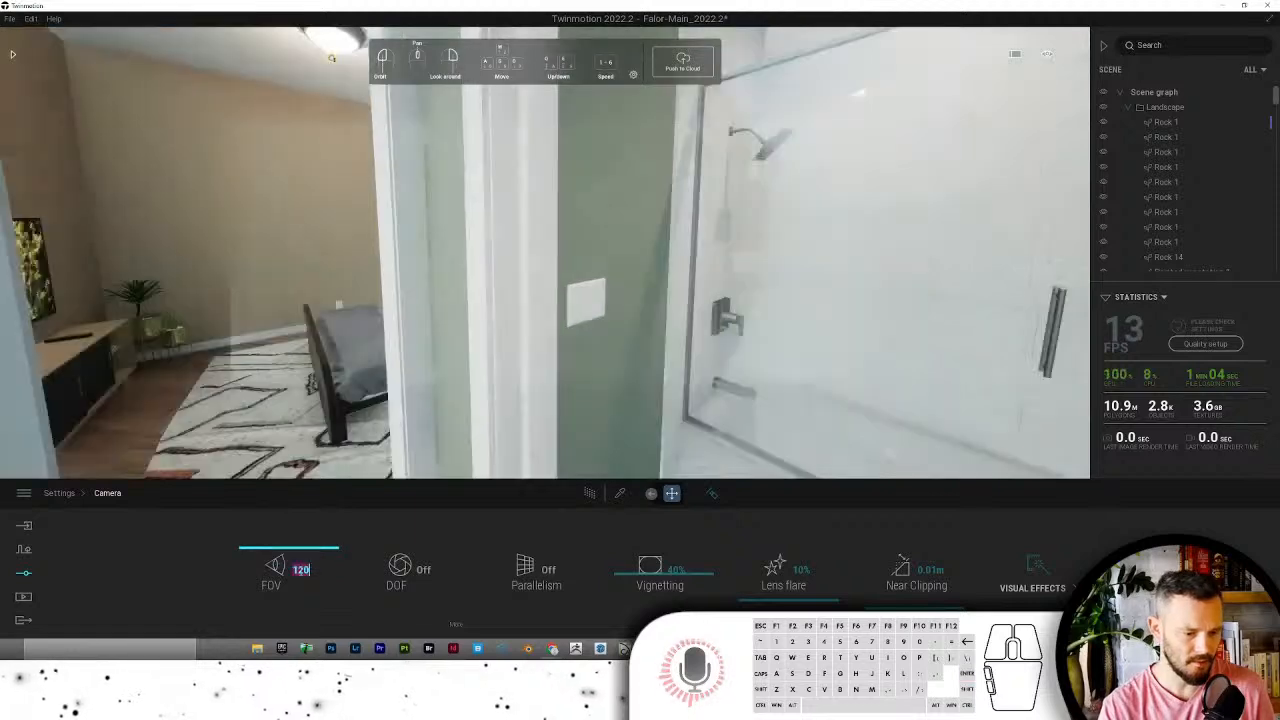
# Step: Walk through the bedroom beside the bathroom and on to the covered outdoor passage, examining the spaces at the wide view
pyautogui.press('Left')
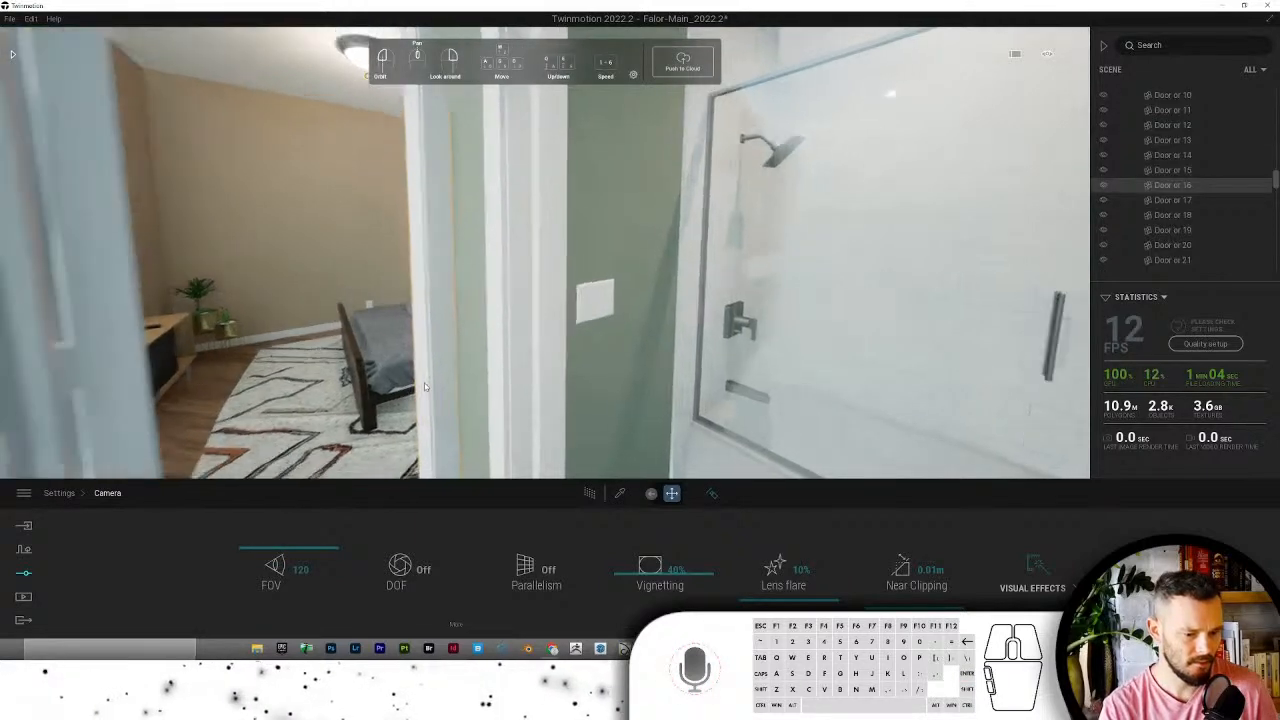
pyautogui.press('Up')
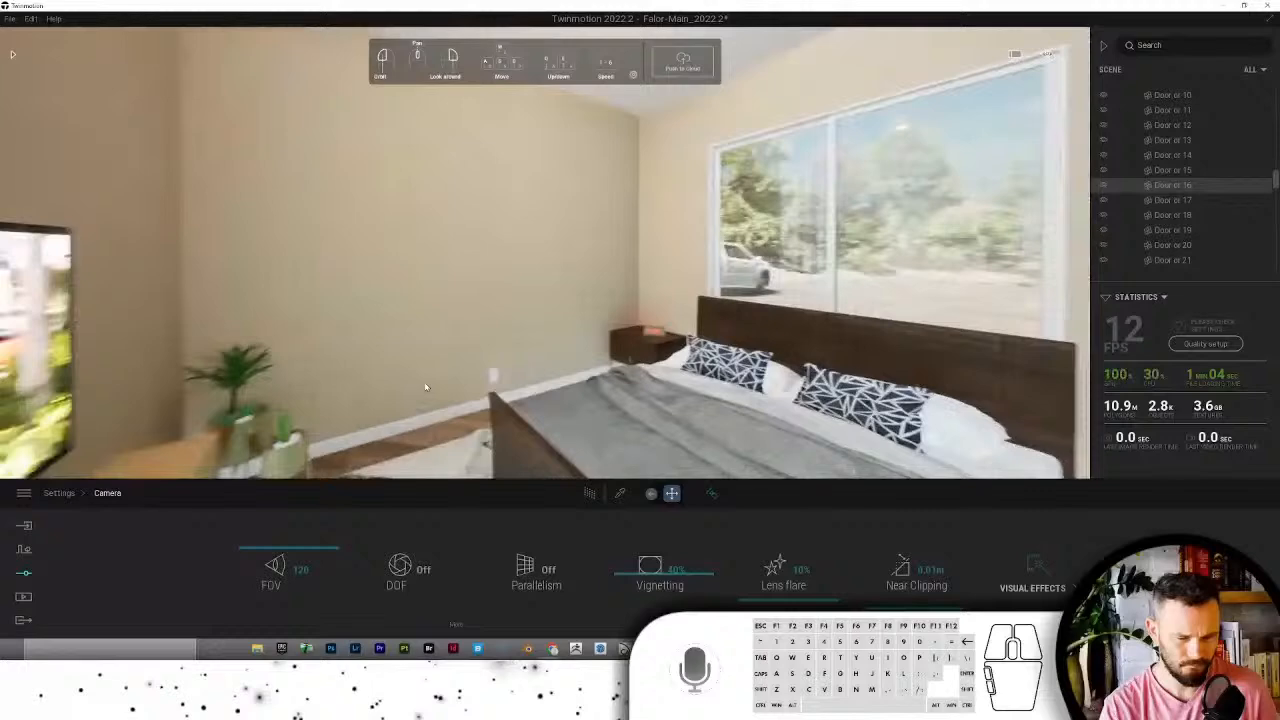
pyautogui.moveTo(425, 387); pyautogui.dragTo(755, 208, button='right')
pyautogui.press('Up')
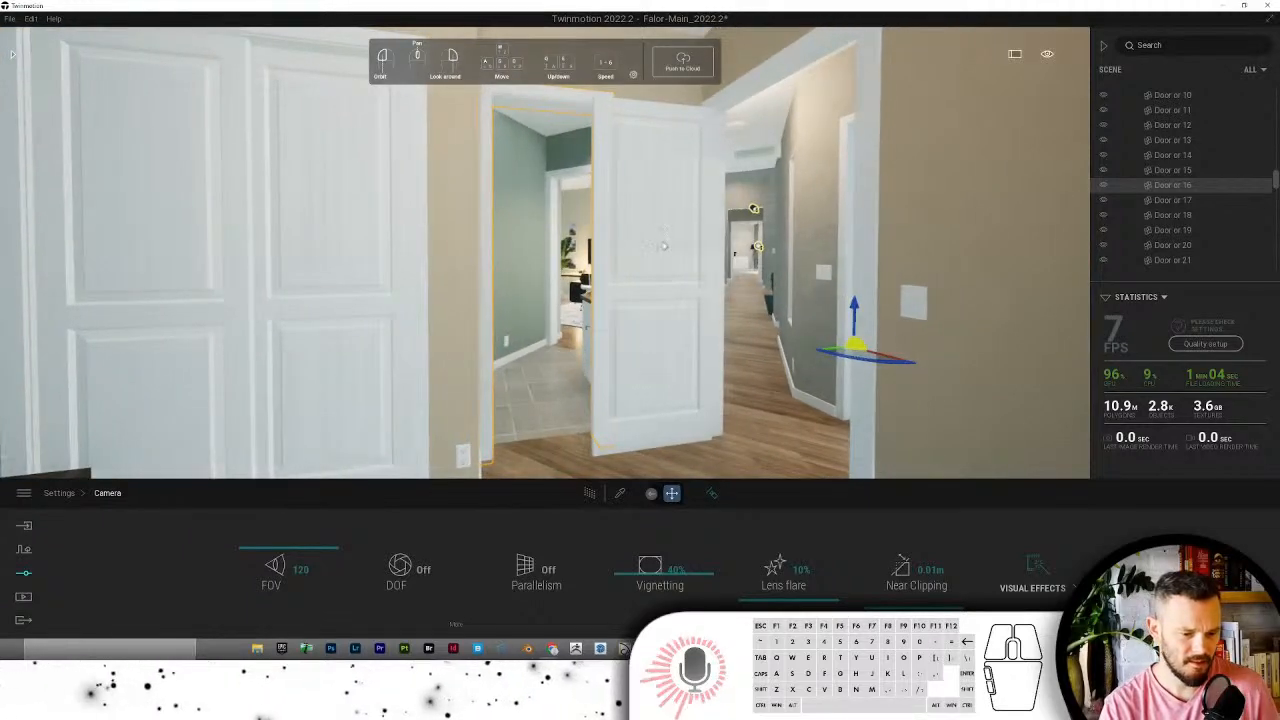
pyautogui.moveTo(750, 323); pyautogui.dragTo(754, 323, button='middle')
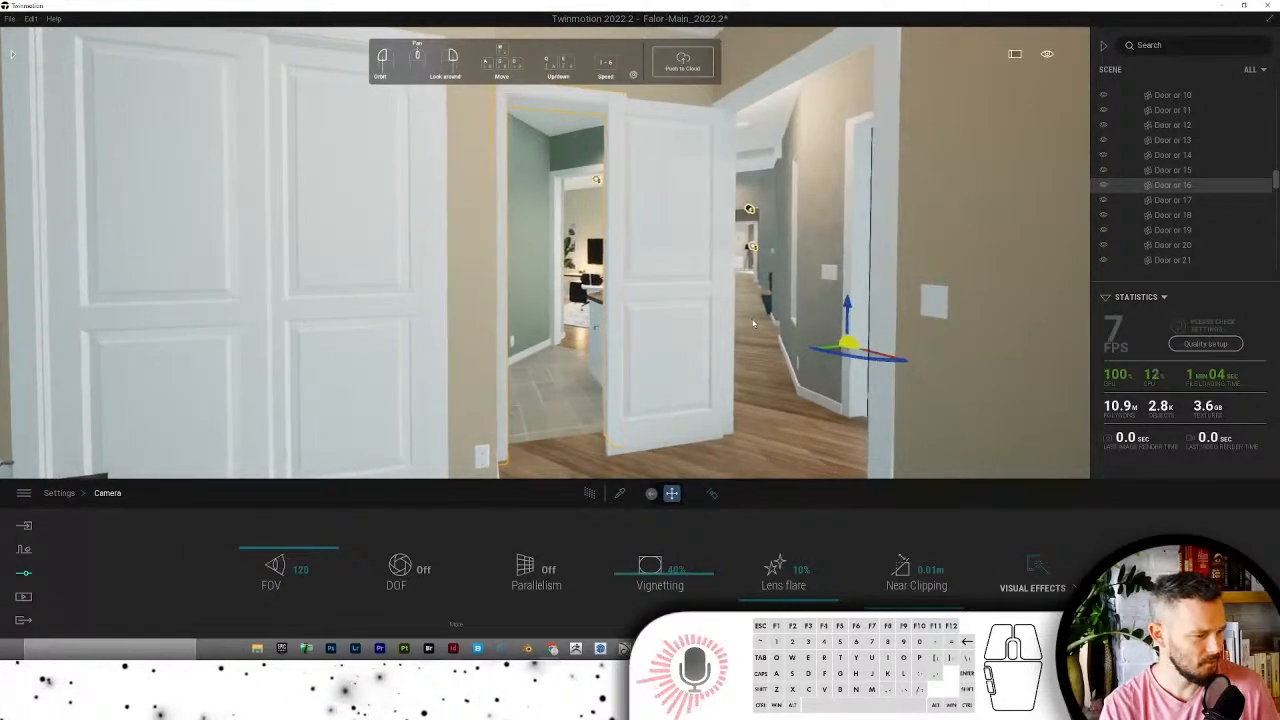
pyautogui.moveTo(754, 323); pyautogui.dragTo(687, 324, button='right')
pyautogui.press('w')
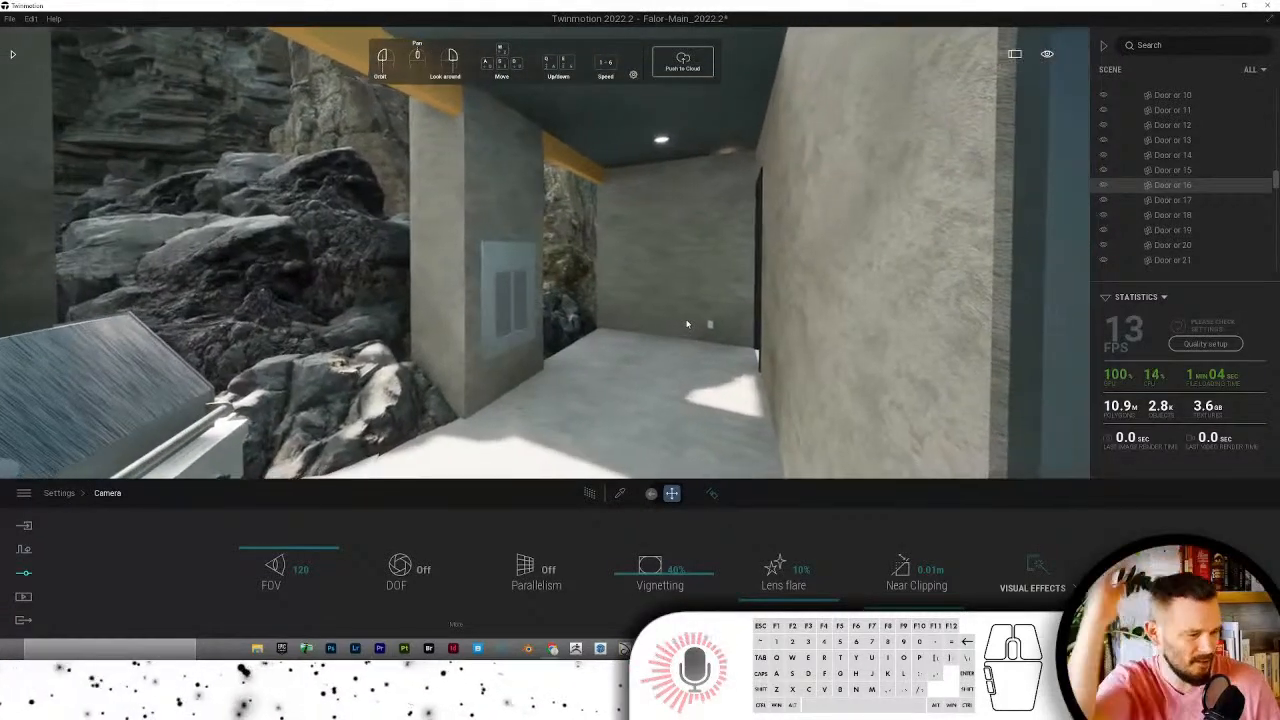
pyautogui.moveTo(688, 323)
pyautogui.mouseDown(button='right')
pyautogui.moveTo(703, 387)
pyautogui.moveTo(735, 405)
pyautogui.moveTo(732, 418)
pyautogui.moveTo(739, 407)
pyautogui.mouseUp(button='right')
# Step: Approach the house from the front yard and enter through the front door, examining the entrance facade
pyautogui.press('s')
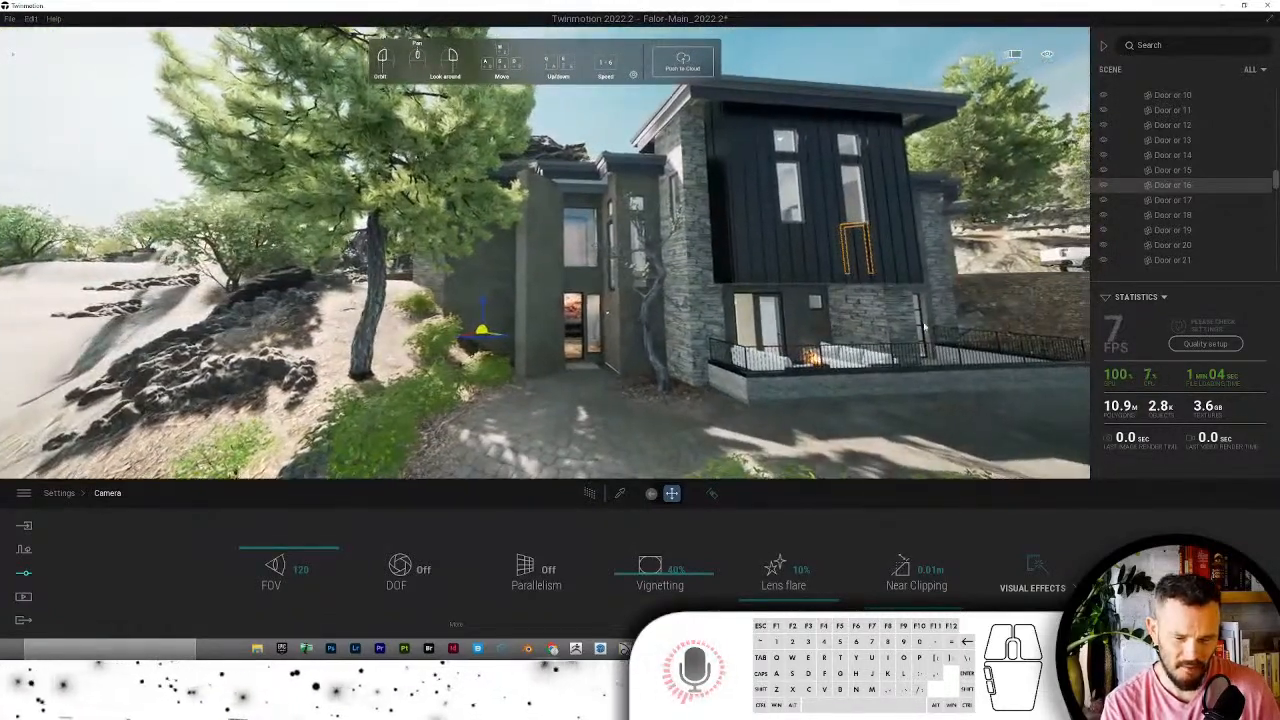
pyautogui.press('w')
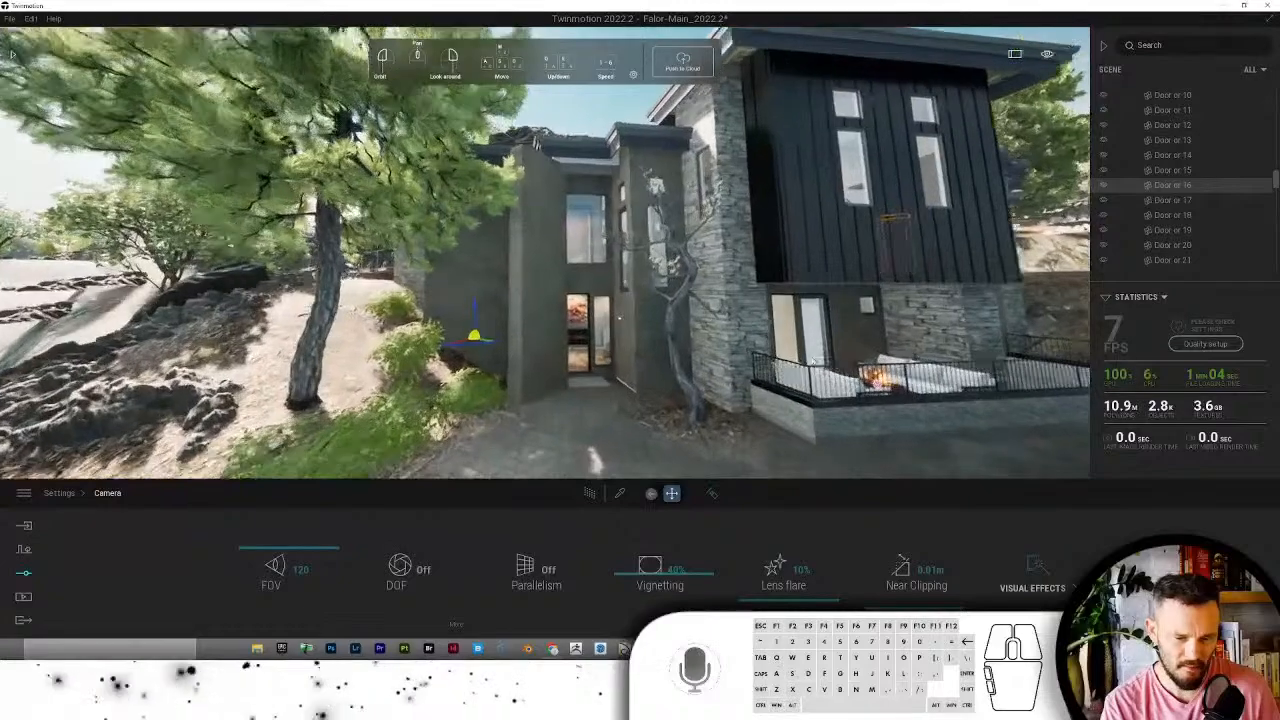
pyautogui.press('w')
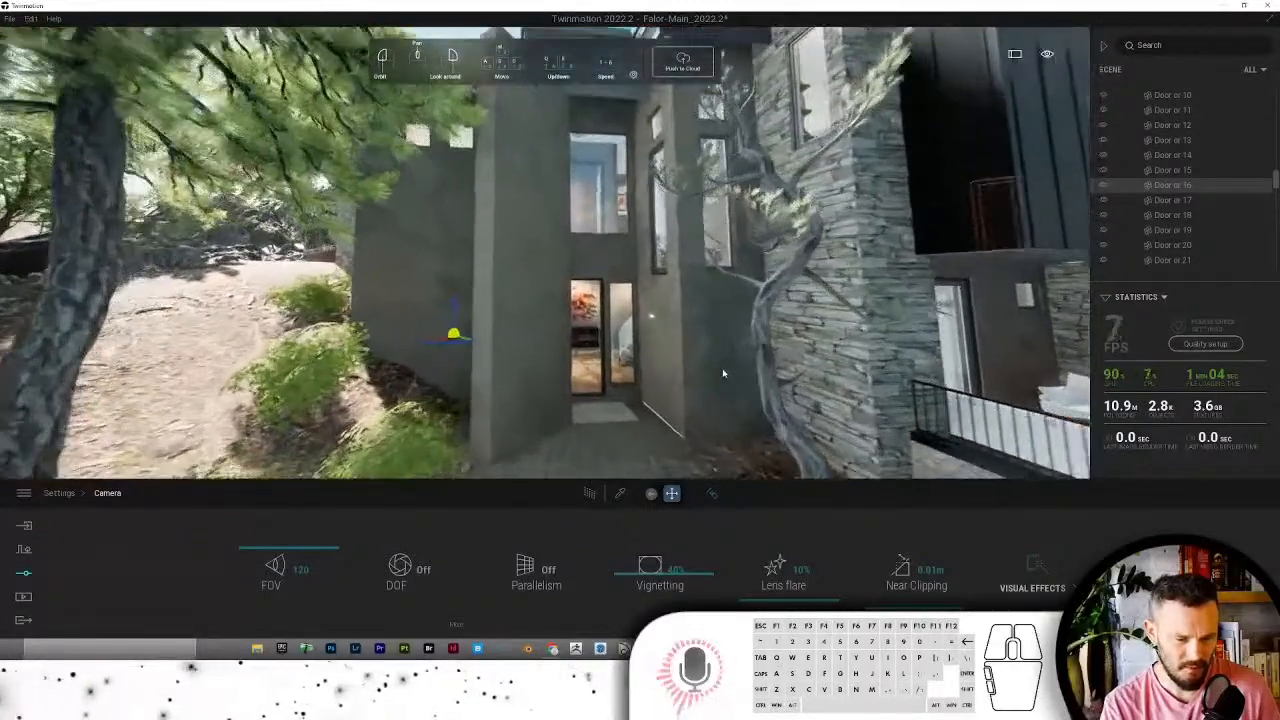
pyautogui.press('w')
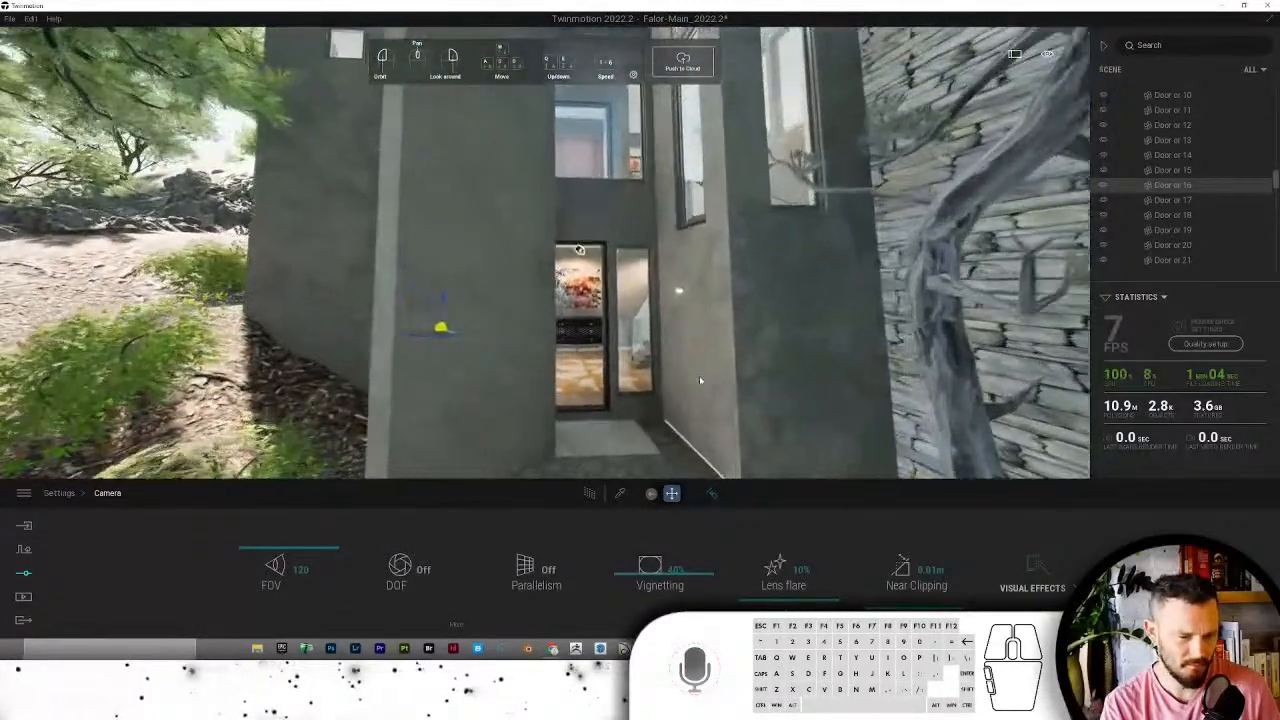
pyautogui.press('w')
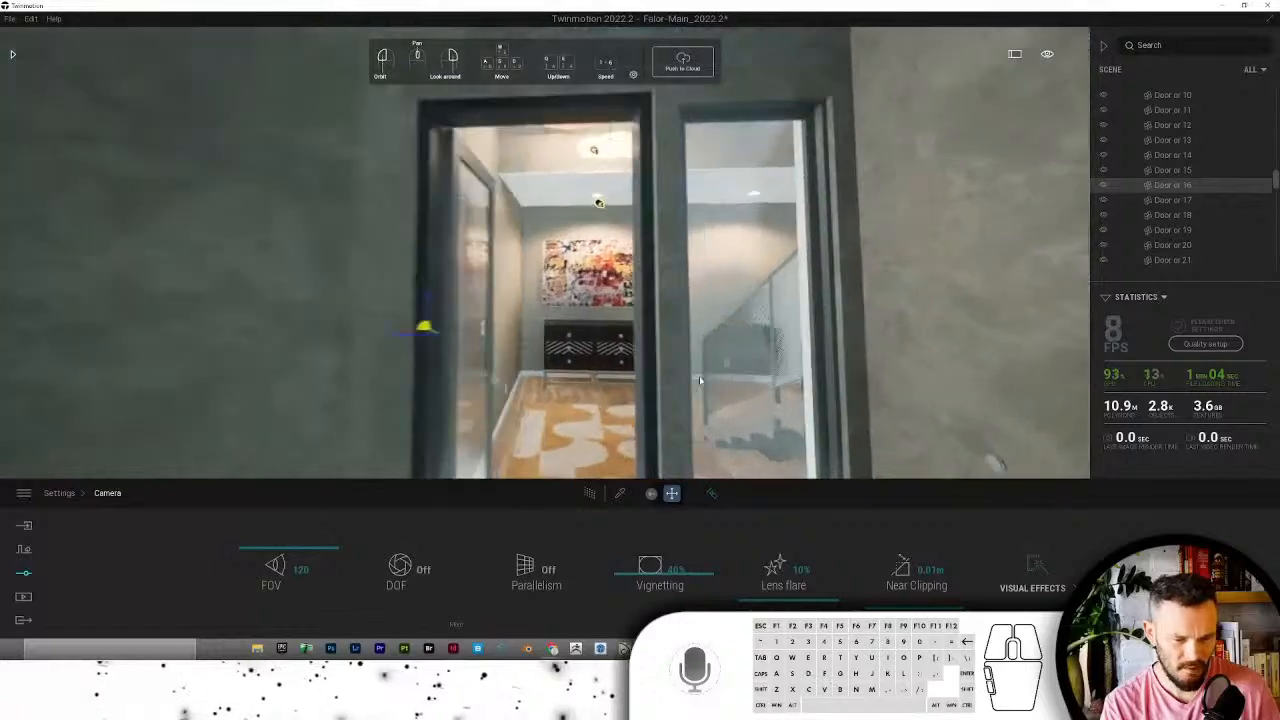
pyautogui.press('w')
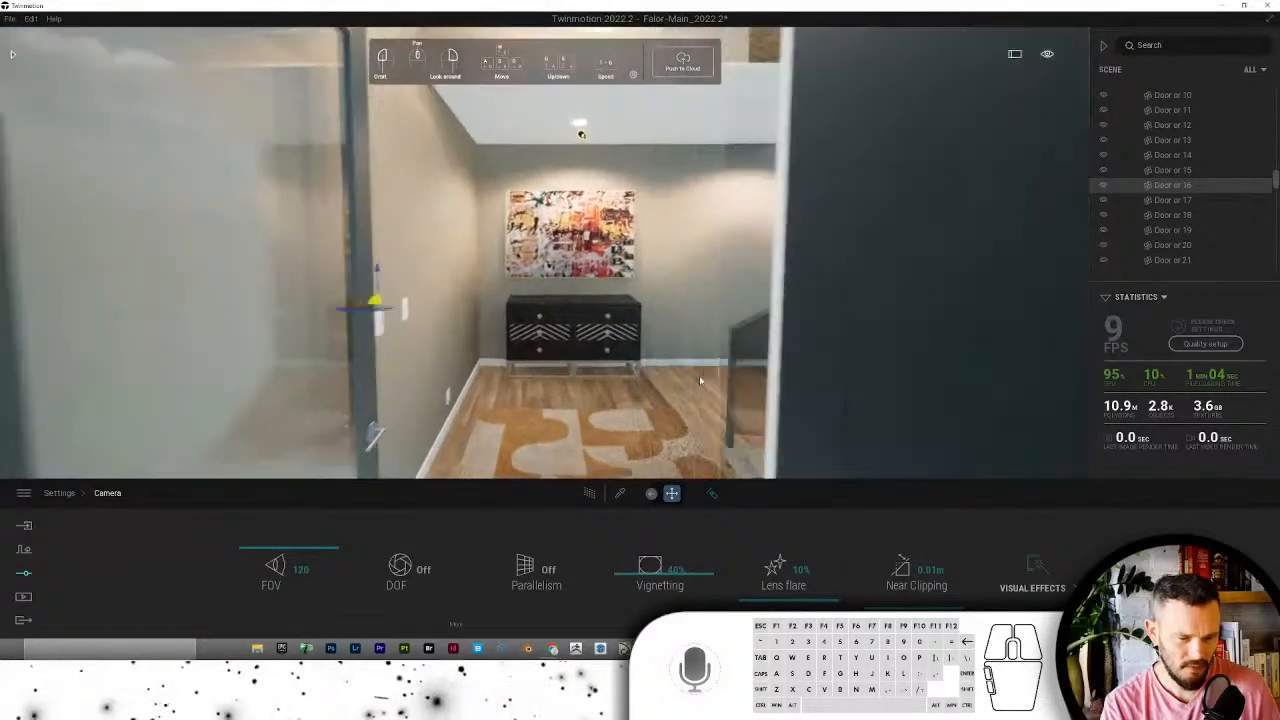
# Step: Walk through the foyer past the glass-railed staircase and into the hallway, examining the interior finishes and artwork
pyautogui.press('w')
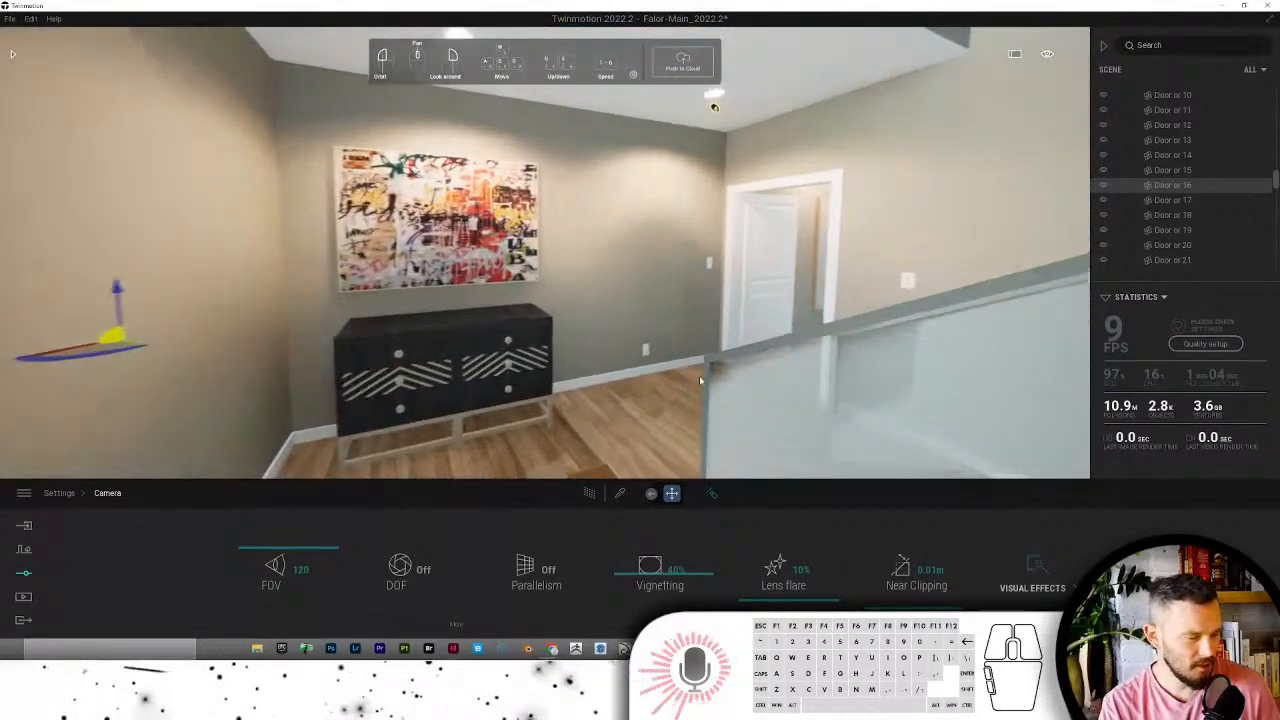
pyautogui.press('w')
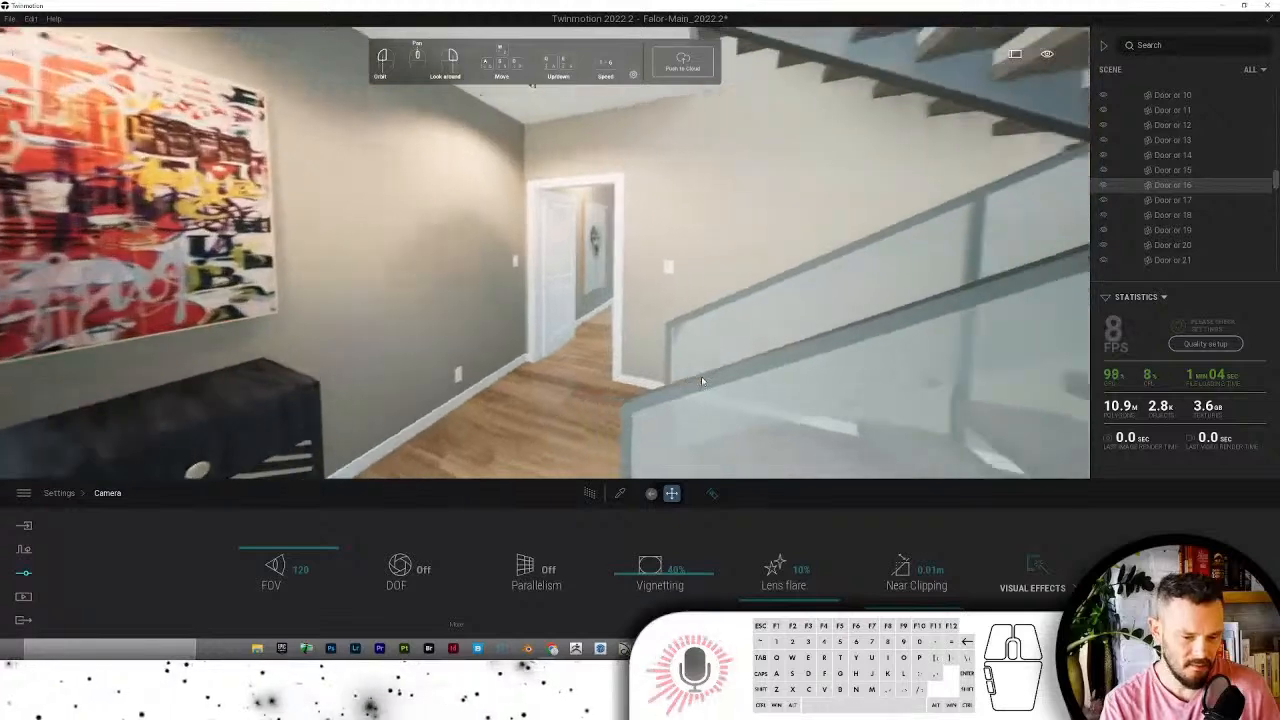
pyautogui.press('w')
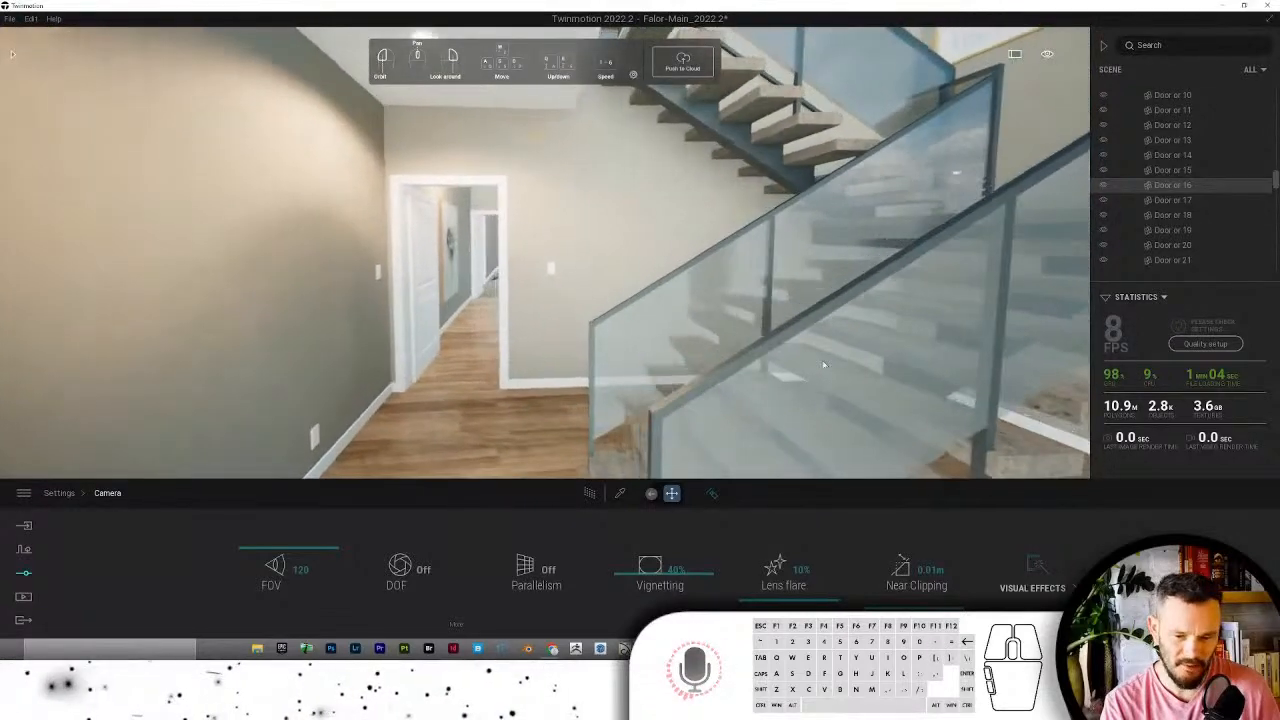
pyautogui.press('w')
pyautogui.press('a')
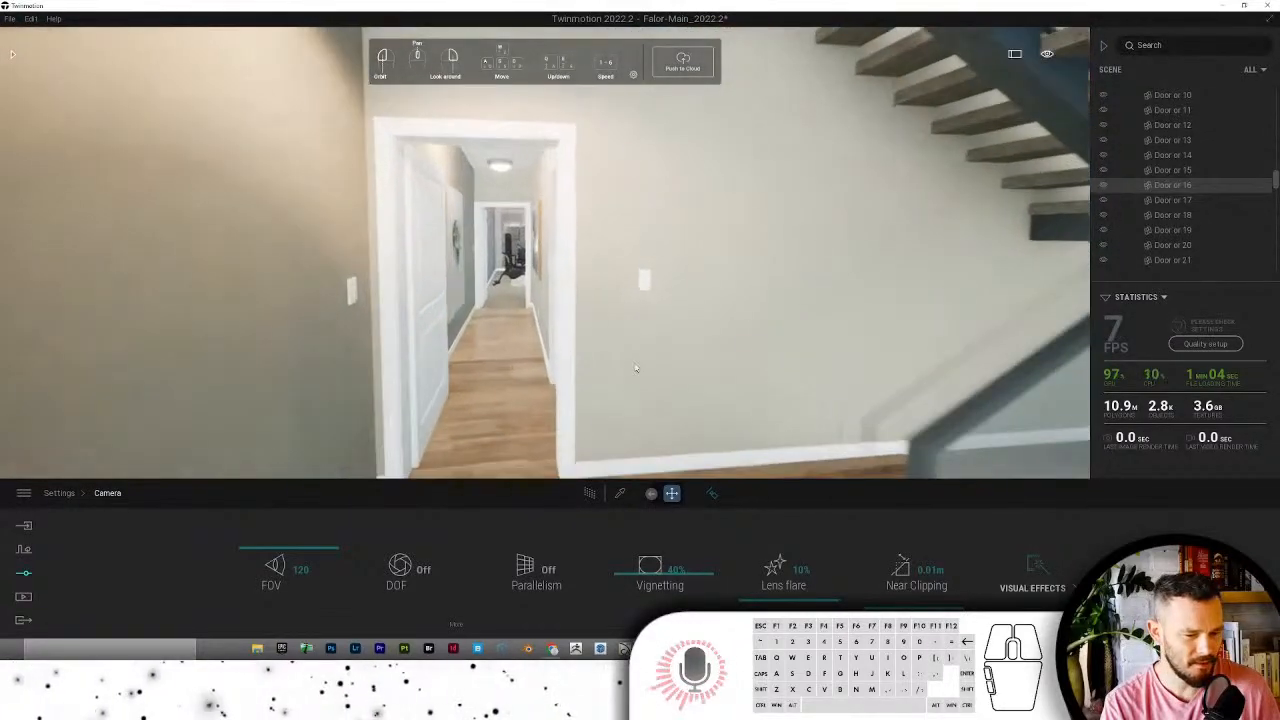
pyautogui.press('w')
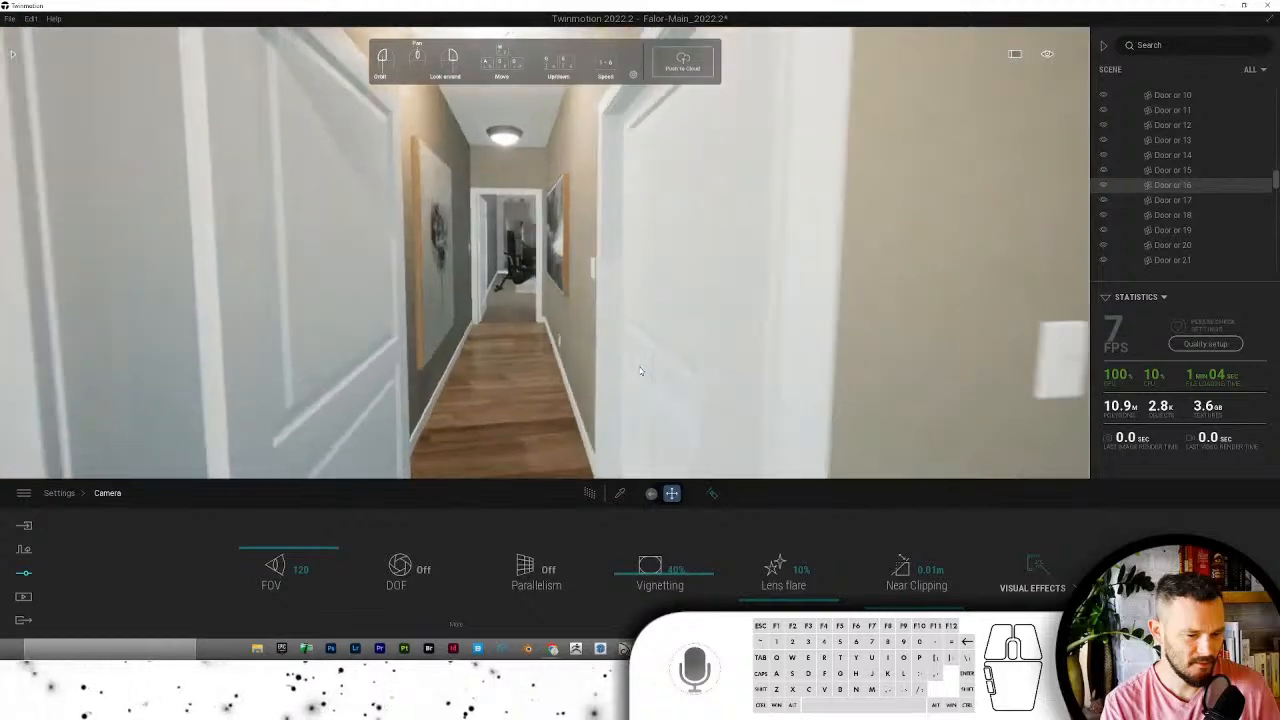
pyautogui.press('w')
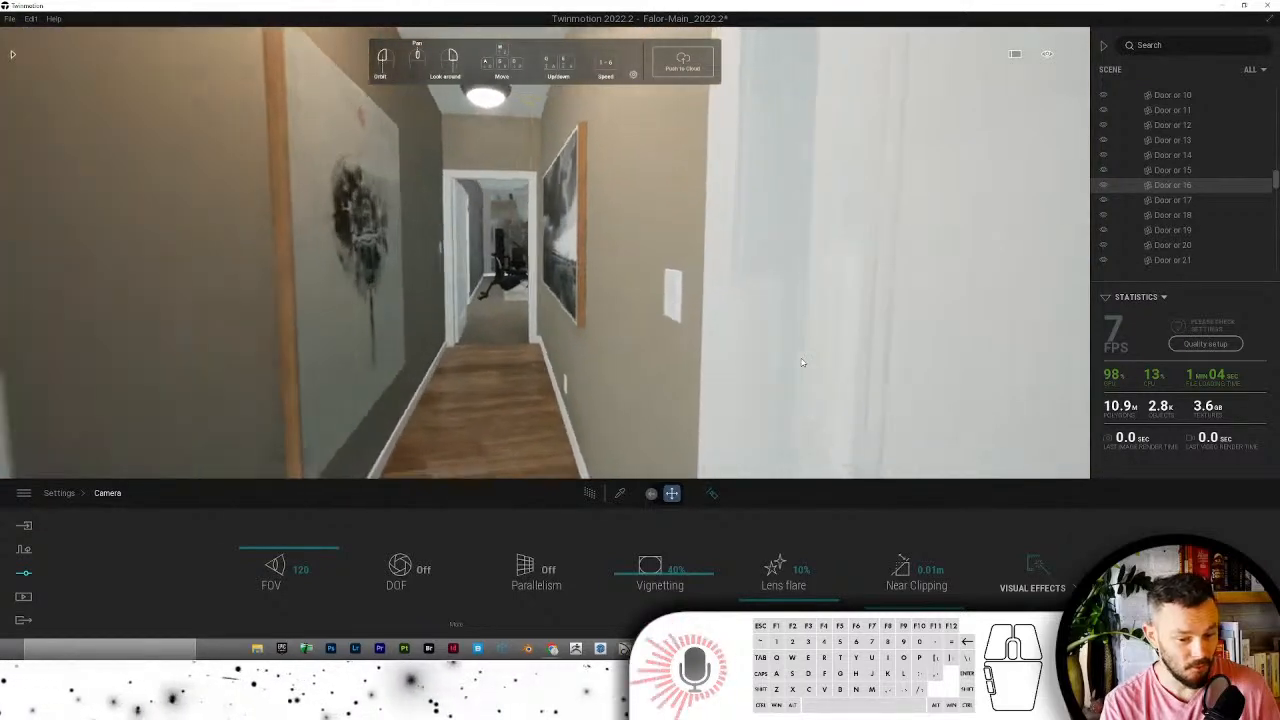
# Step: Look around the bedroom with the patio doors, from the bathroom doorway to the terrace and bedside lamp
pyautogui.press('Right')
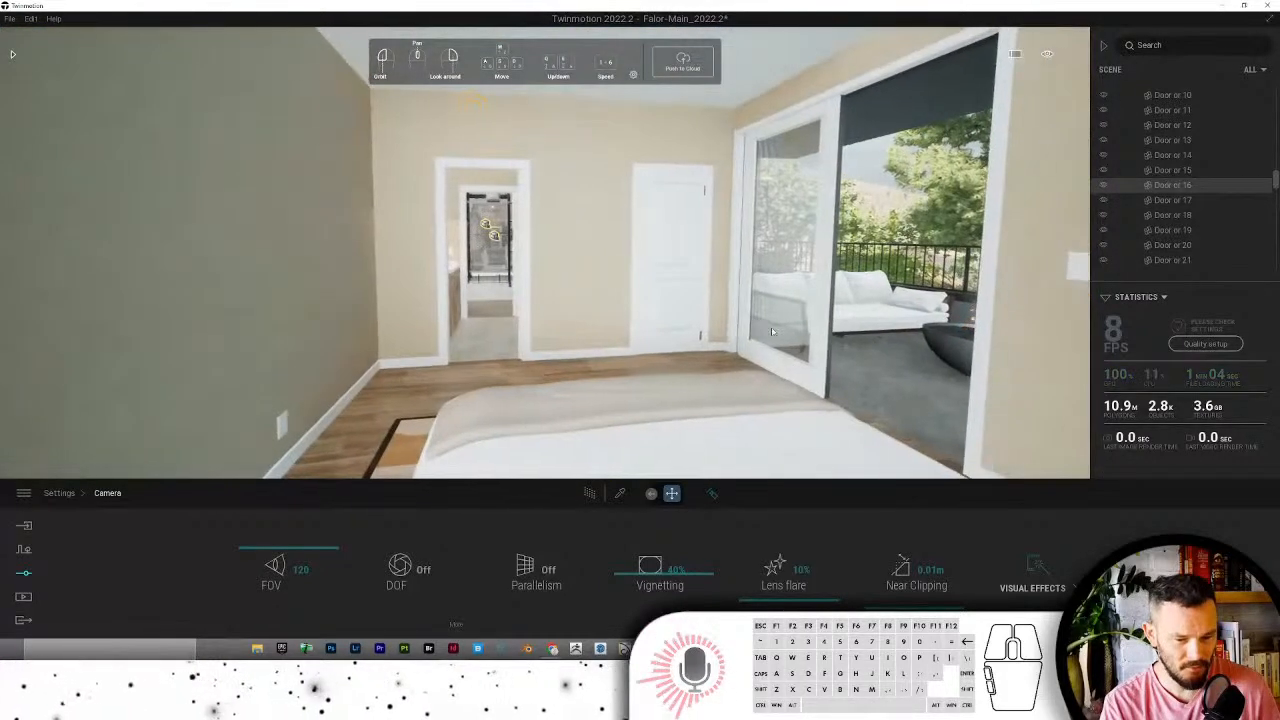
pyautogui.press('Right')
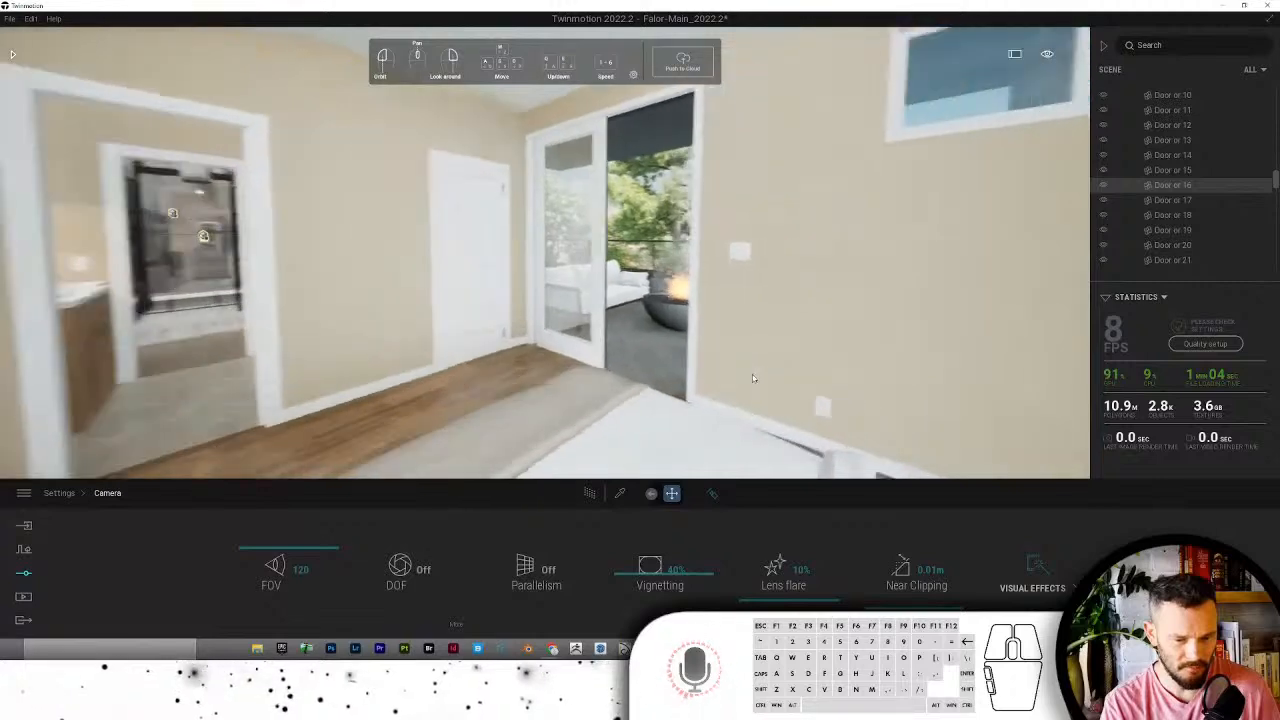
pyautogui.press('Right')
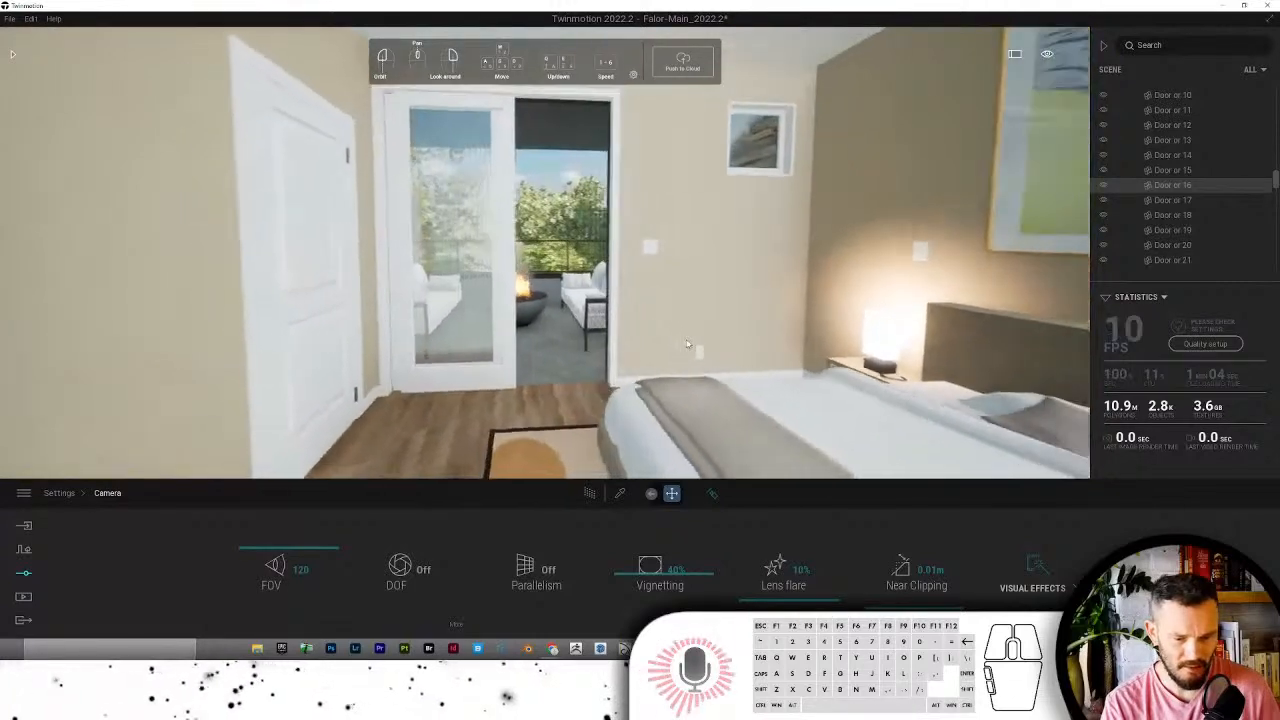
# Step: Look over the bed and wall artwork, and turn around to the adjoining bathroom doorway
pyautogui.press('Right')
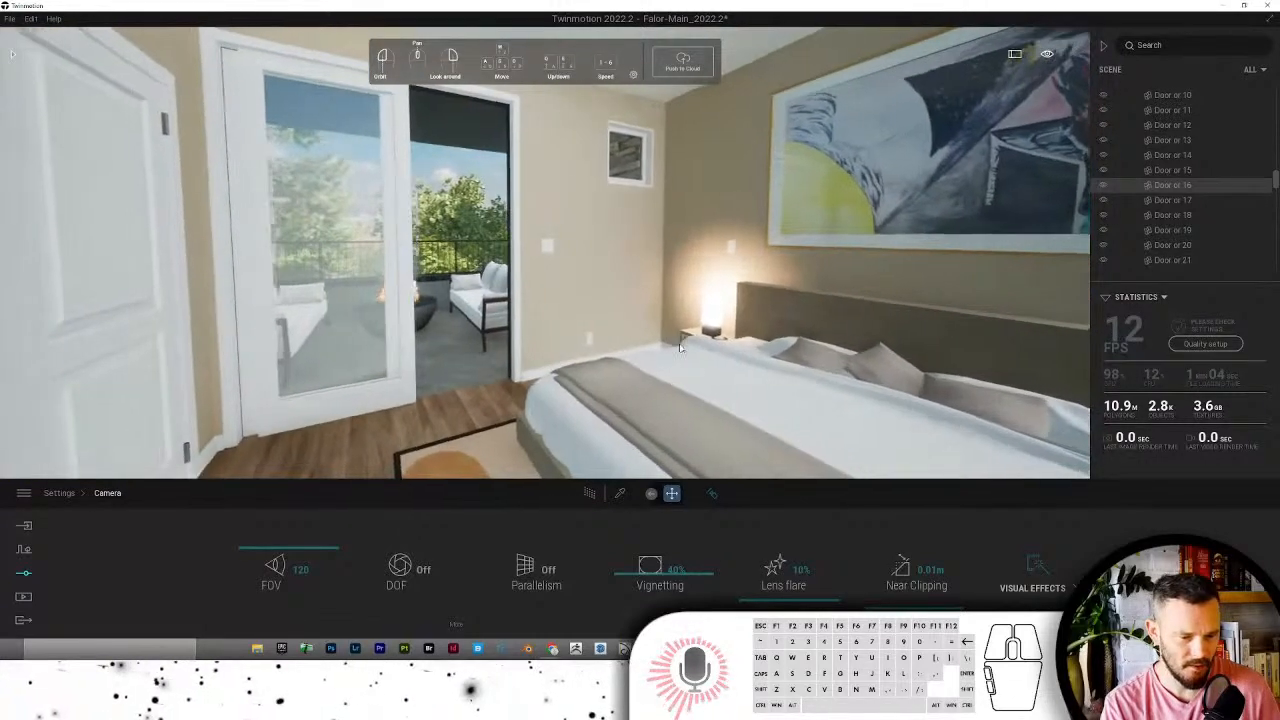
pyautogui.press('Left')
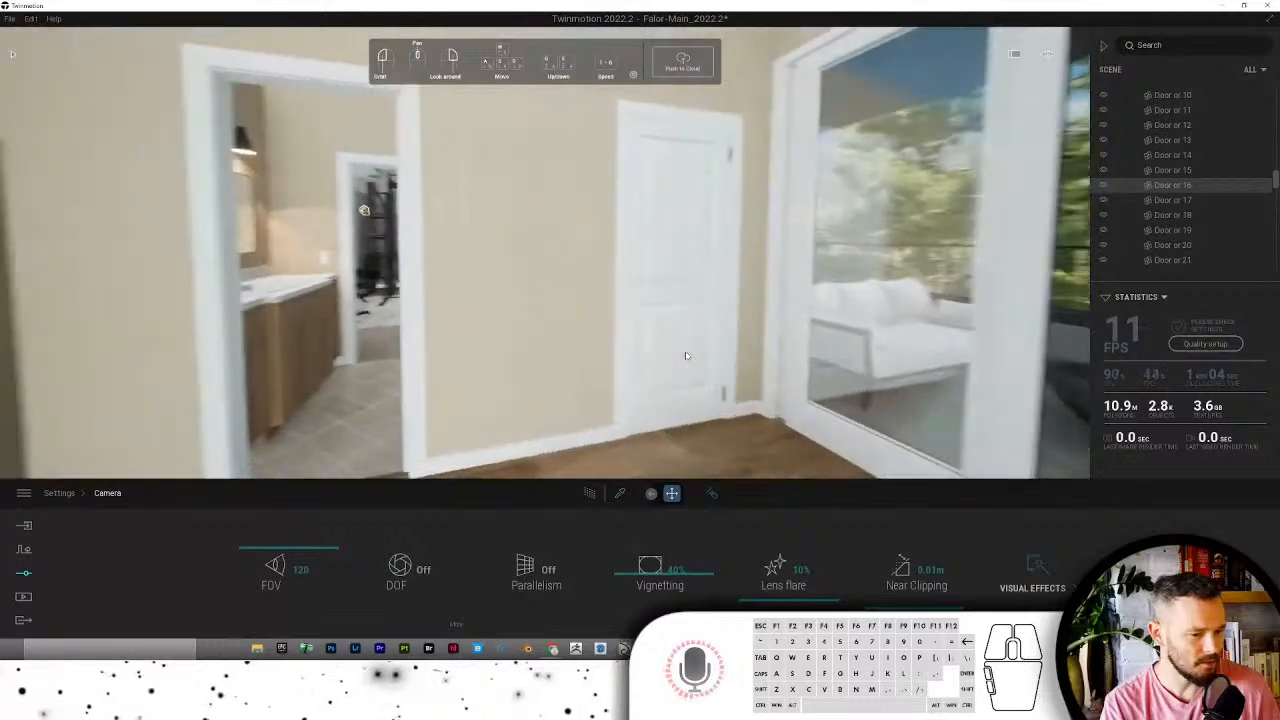
pyautogui.press('Left')
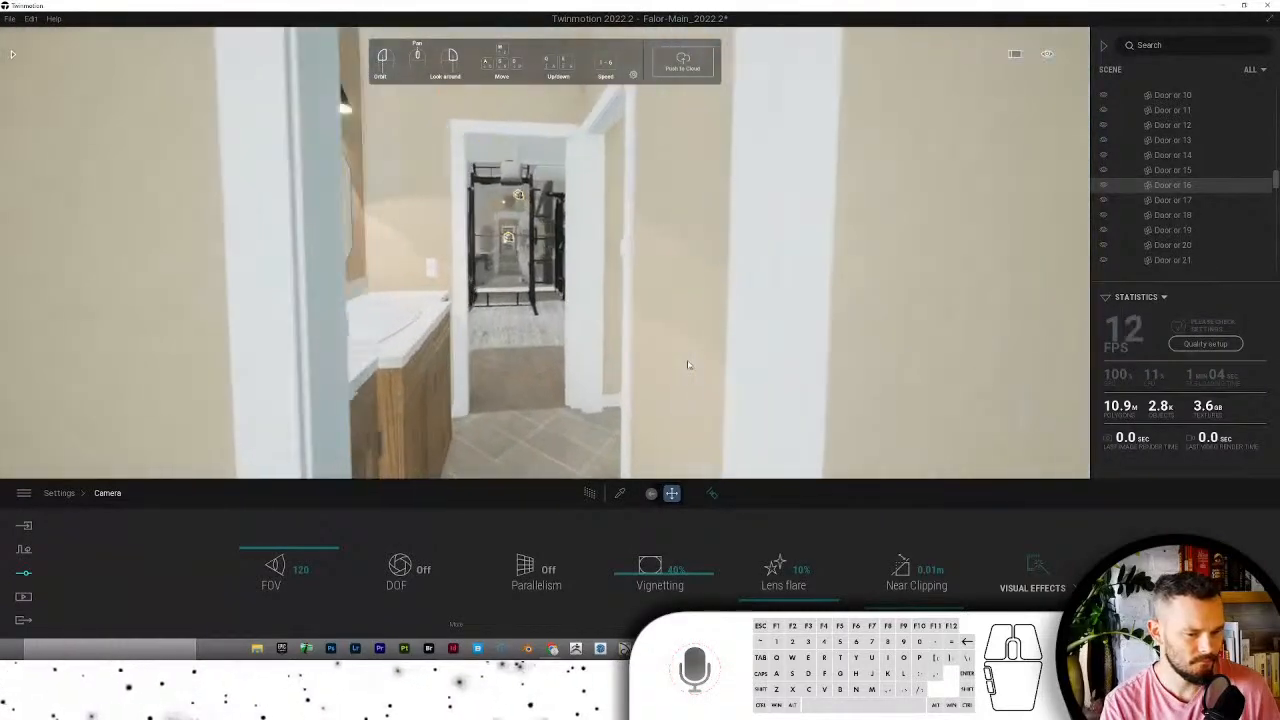
pyautogui.press('Up')
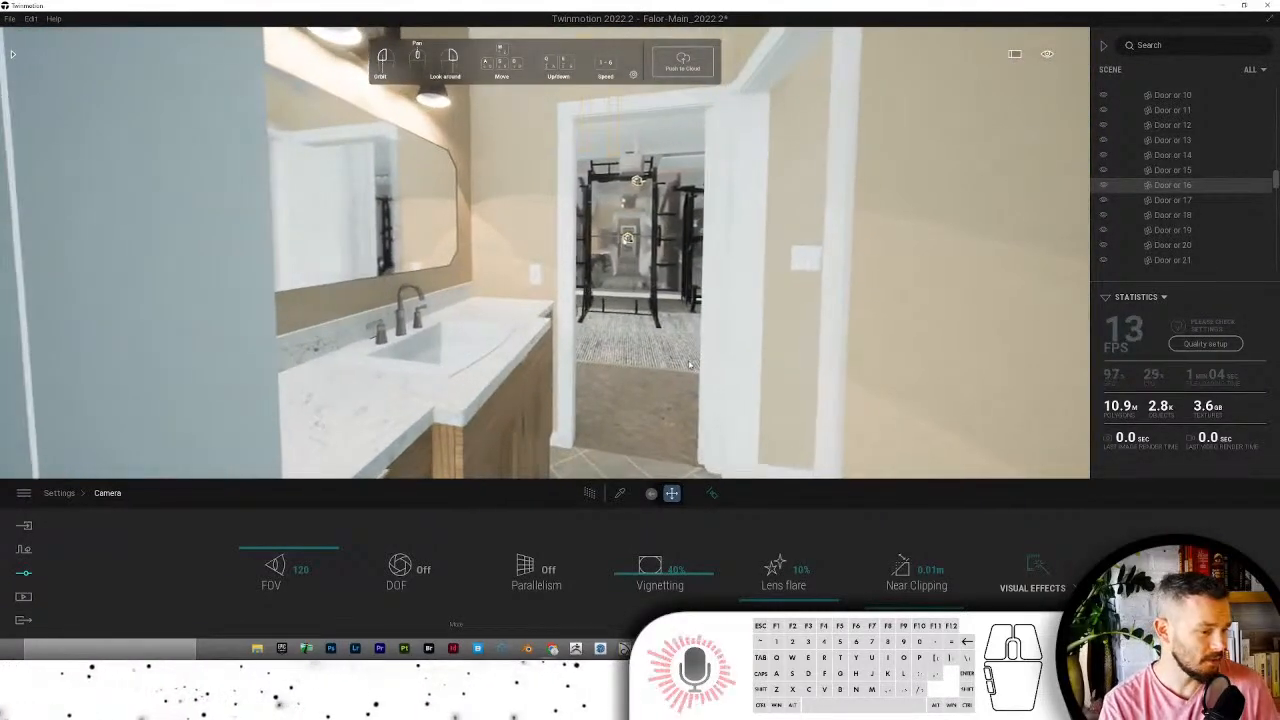
# Step: Enter the bathroom and examine the vanity with its sink, mirror and wall lights
pyautogui.press('Up')
pyautogui.press('Left')
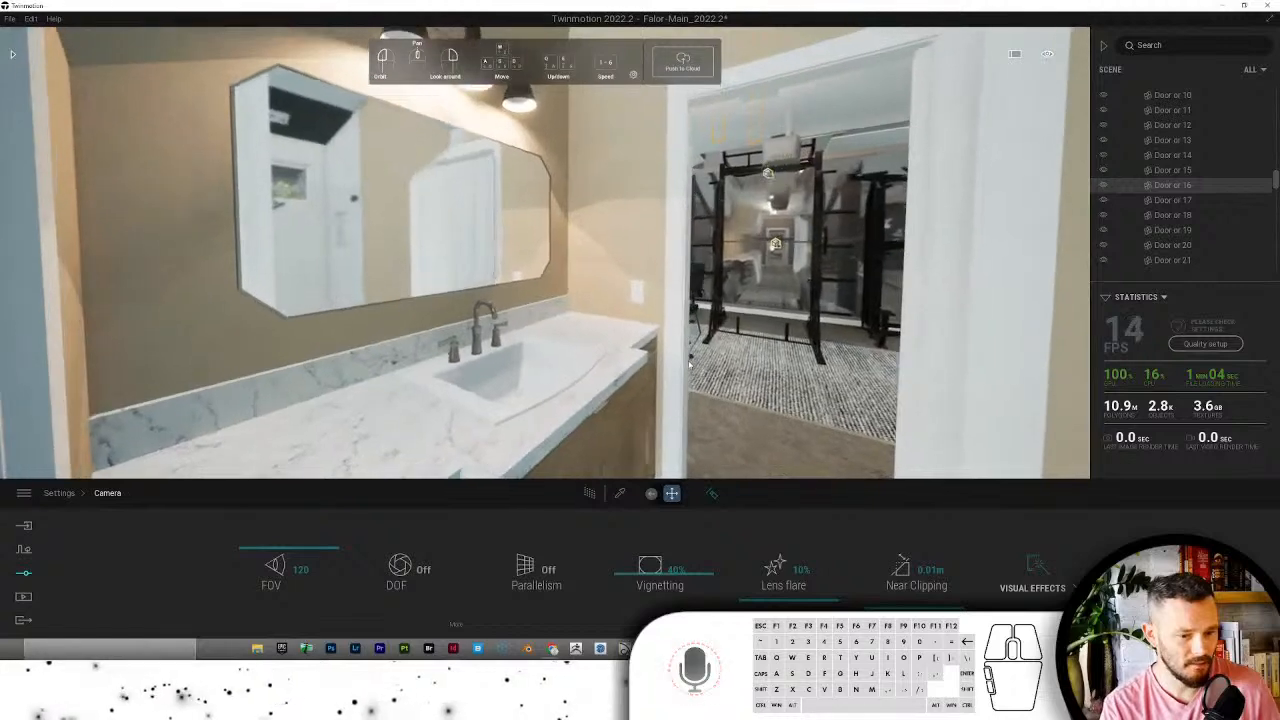
pyautogui.press('Left')
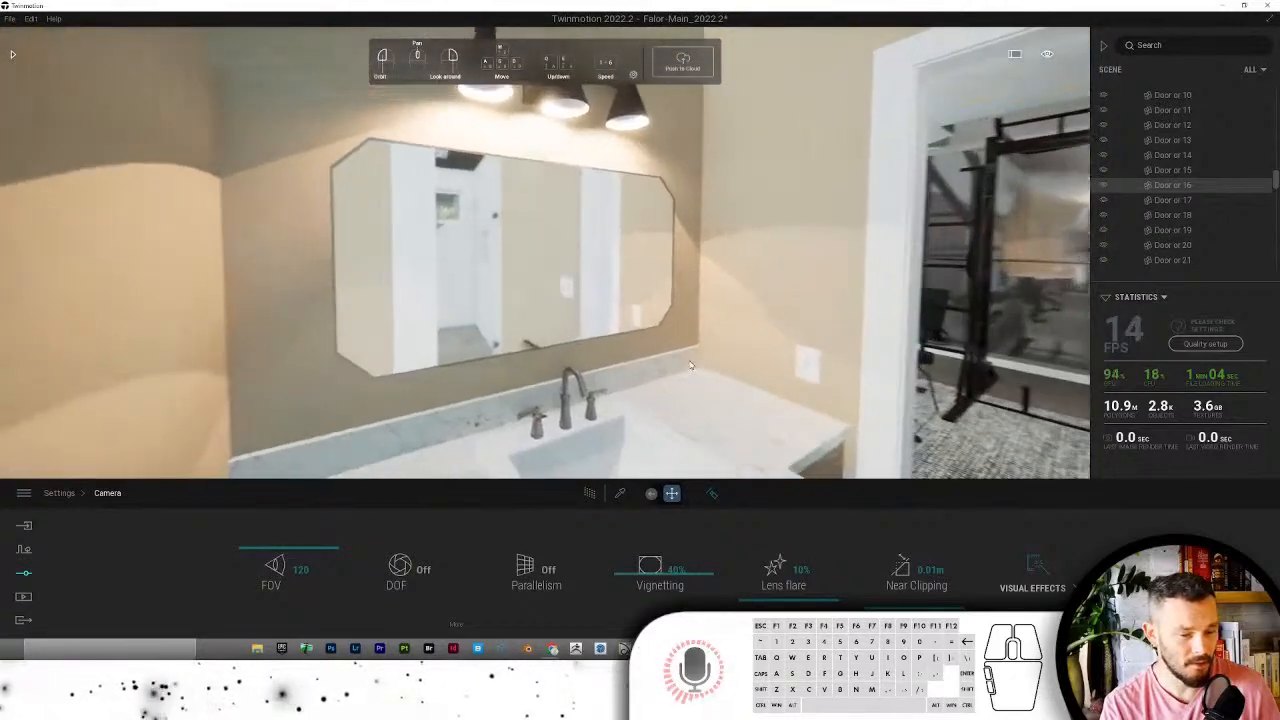
pyautogui.press('Left')
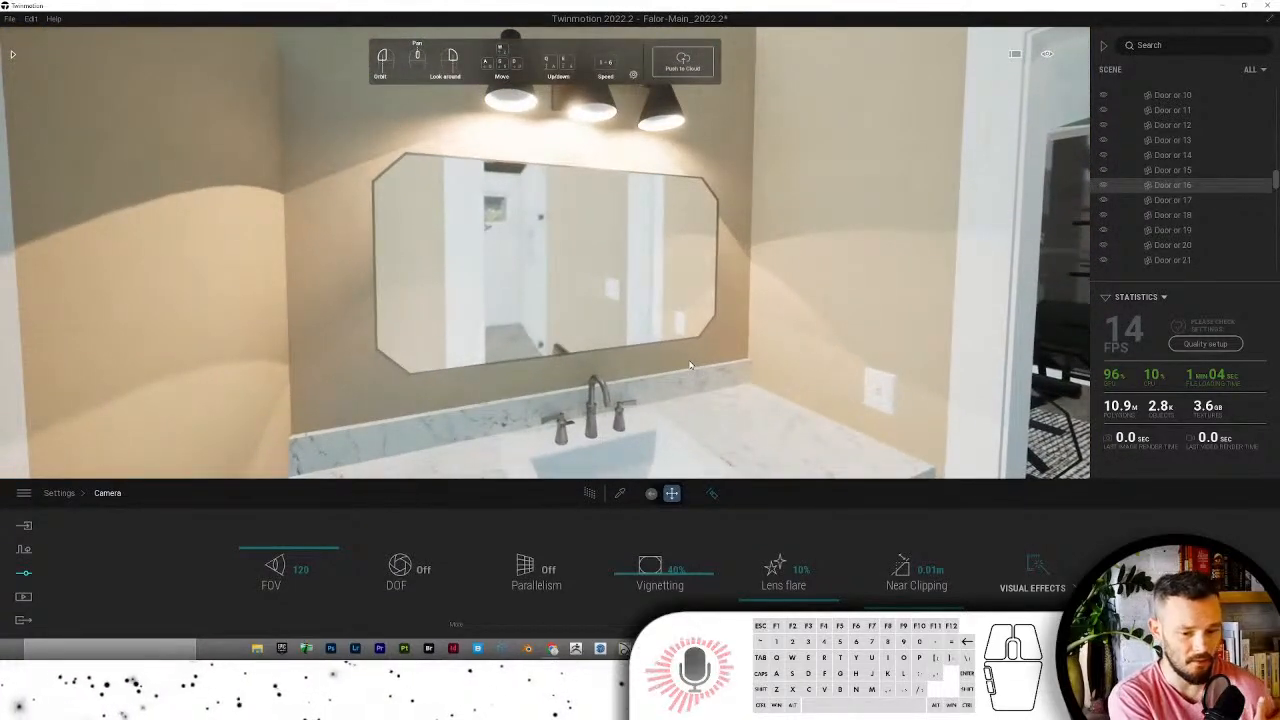
pyautogui.press('Right')
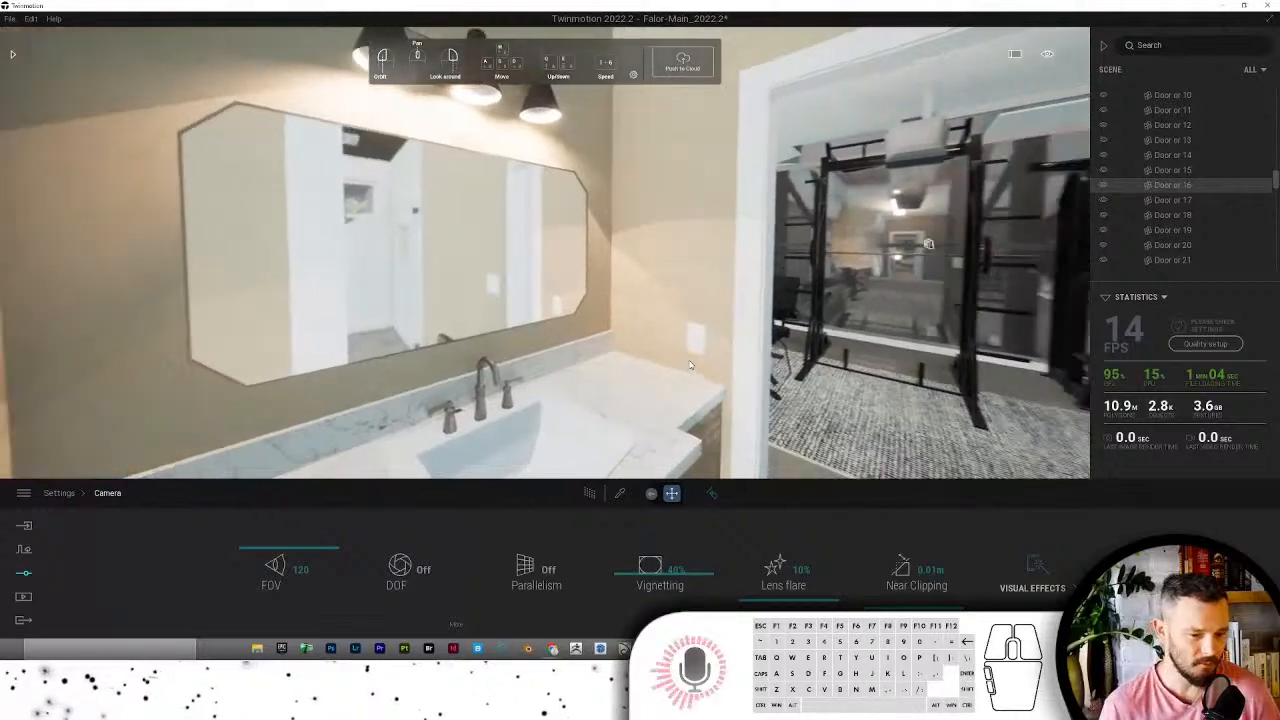
pyautogui.press('Right')
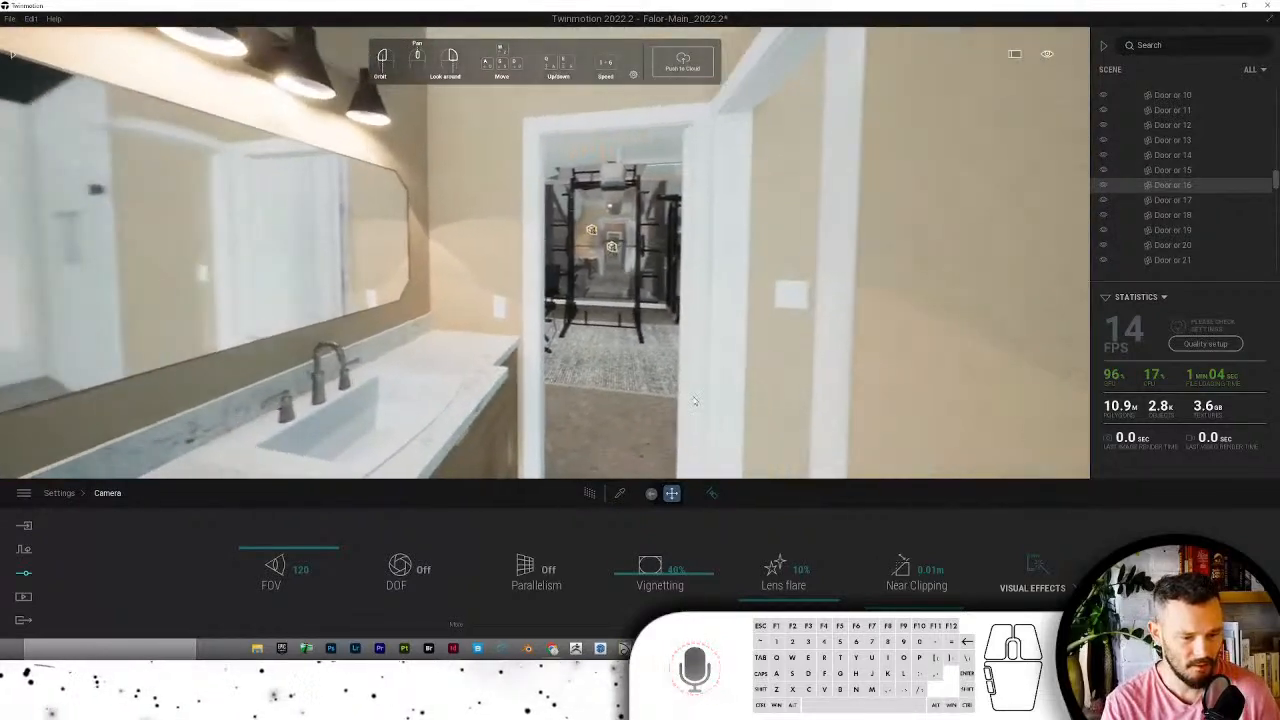
# Step: Look around the rest of the bathroom, examining the glass shower and toilet, and return to the gym doorway
pyautogui.press('Up')
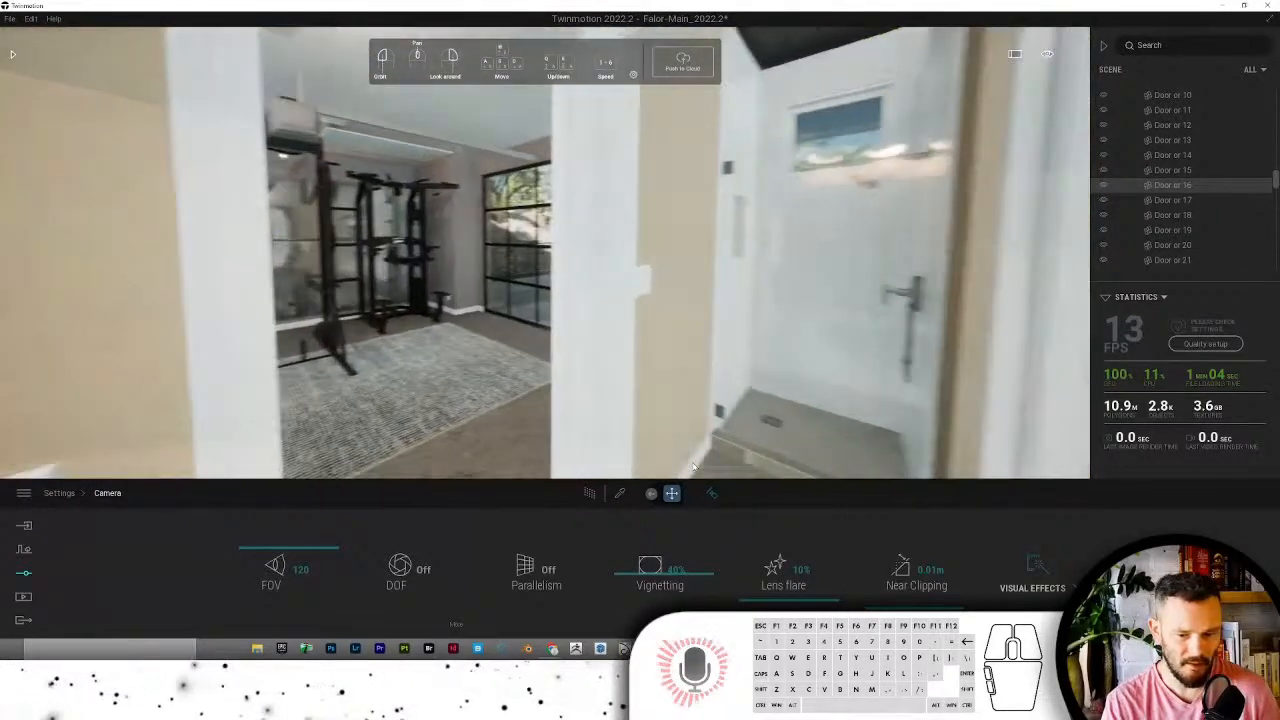
pyautogui.press('Right')
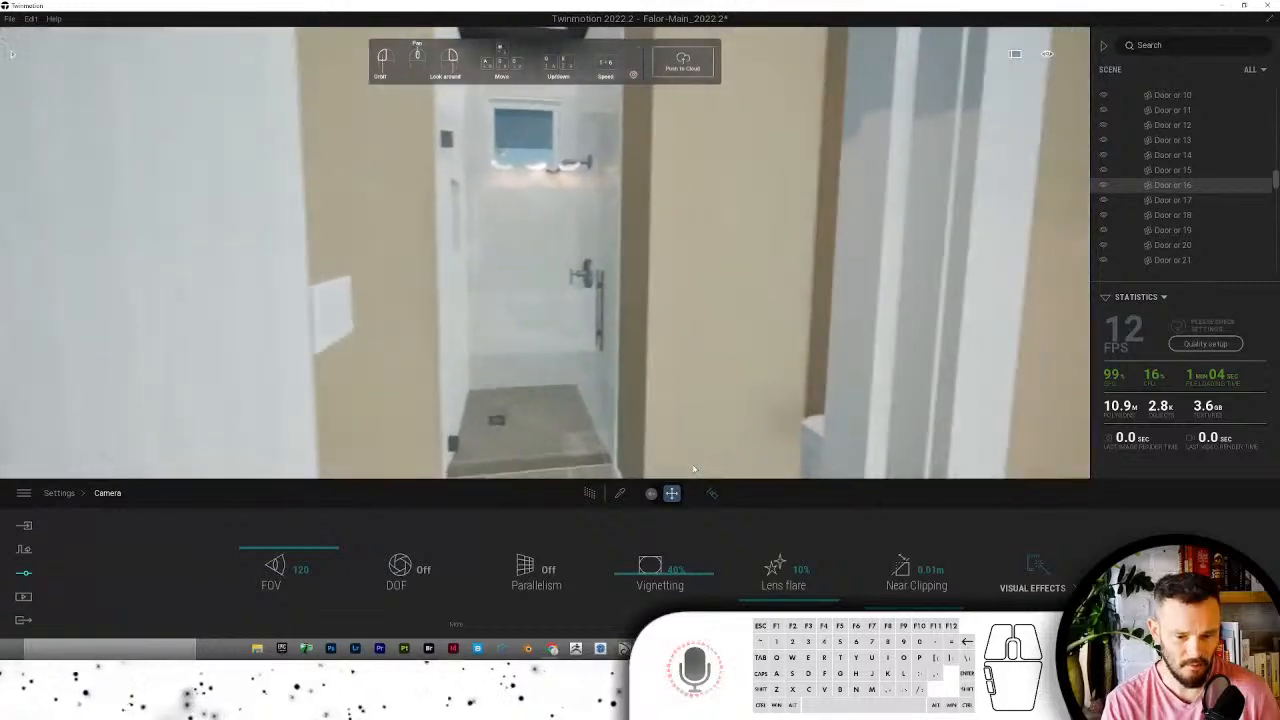
pyautogui.press('Up')
pyautogui.press('Right')
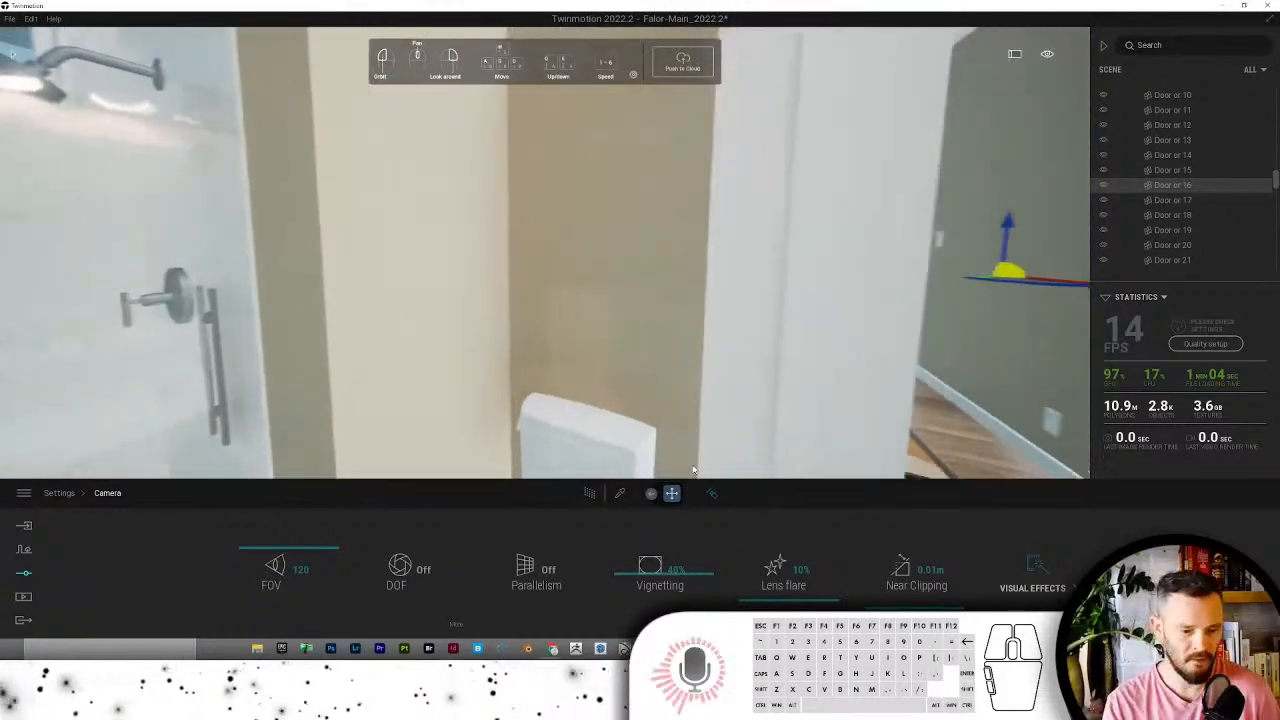
pyautogui.press('Right')
pyautogui.press('Up')
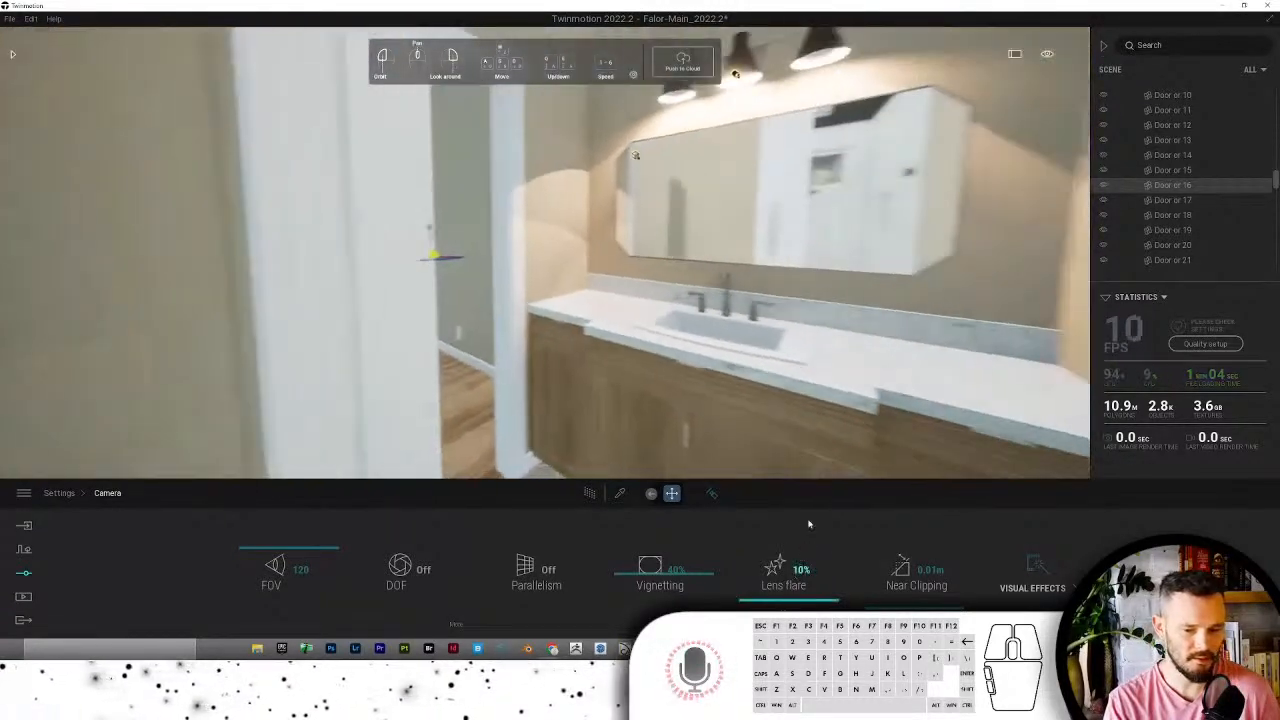
pyautogui.press('Right')
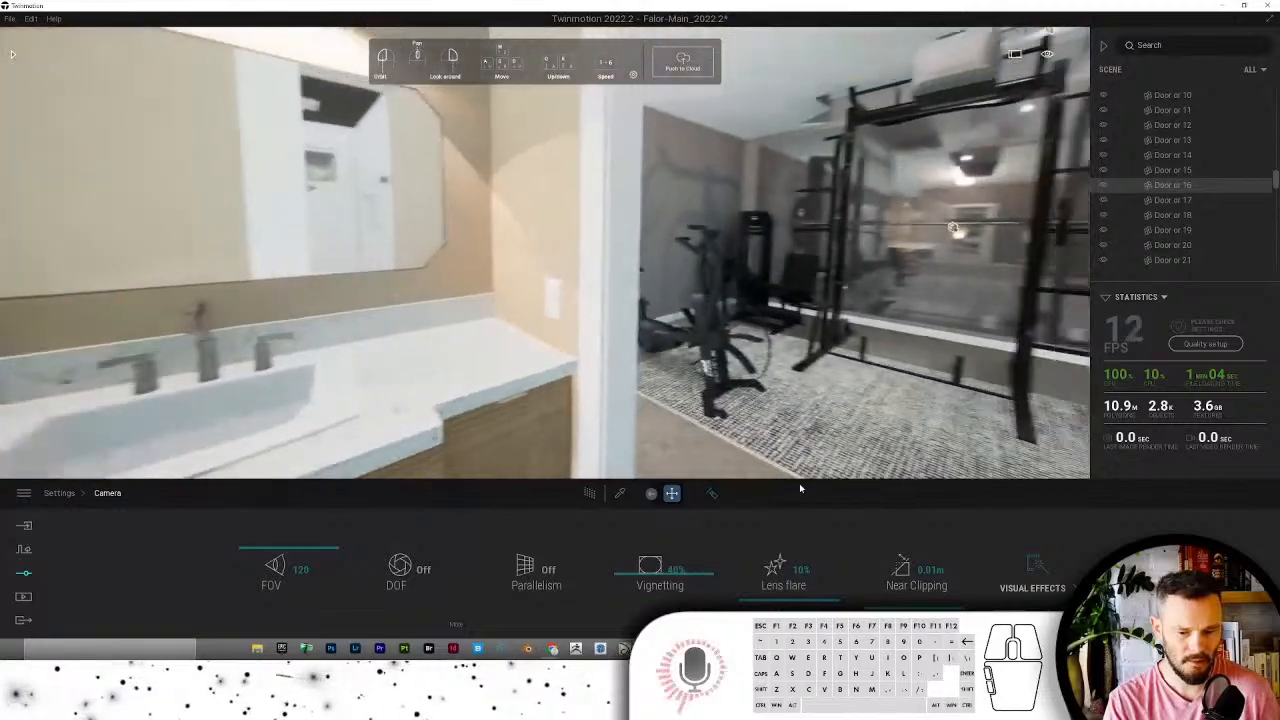
# Step: Walk into the home gym and look around the exercise equipment, mirror wall and black-framed glazing
pyautogui.press('Right')
pyautogui.press('Up')
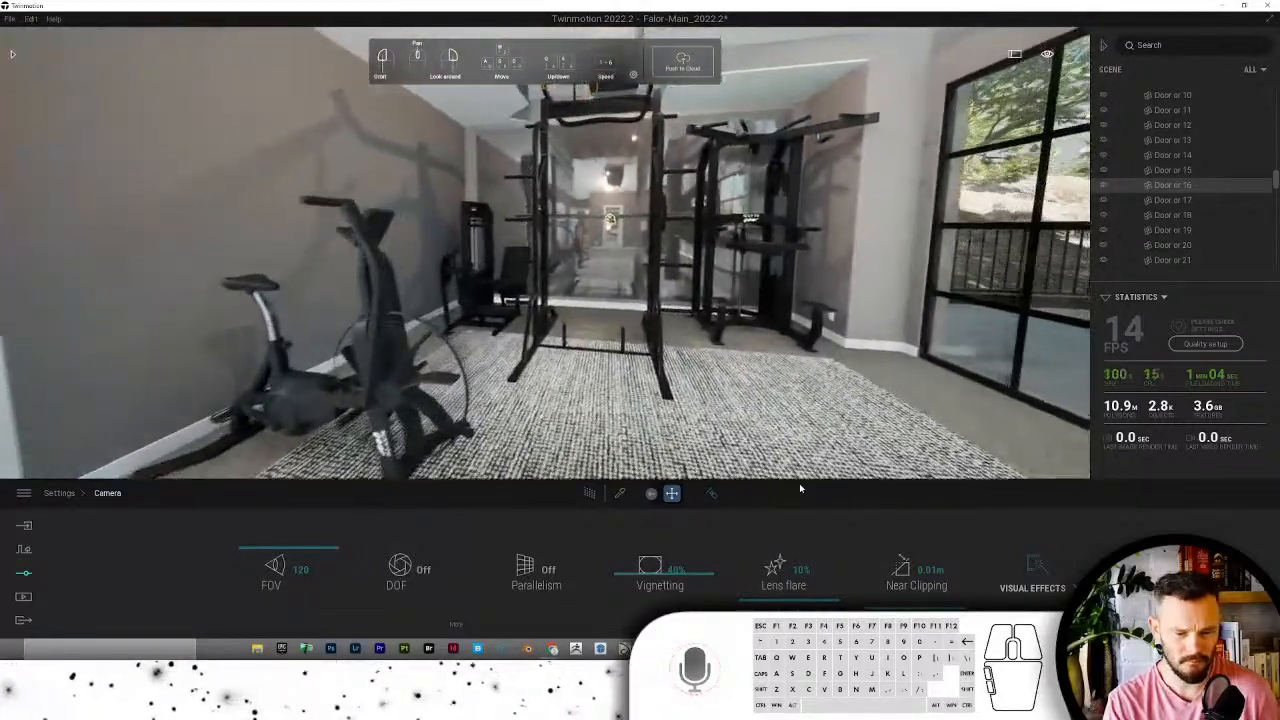
pyautogui.press('Up')
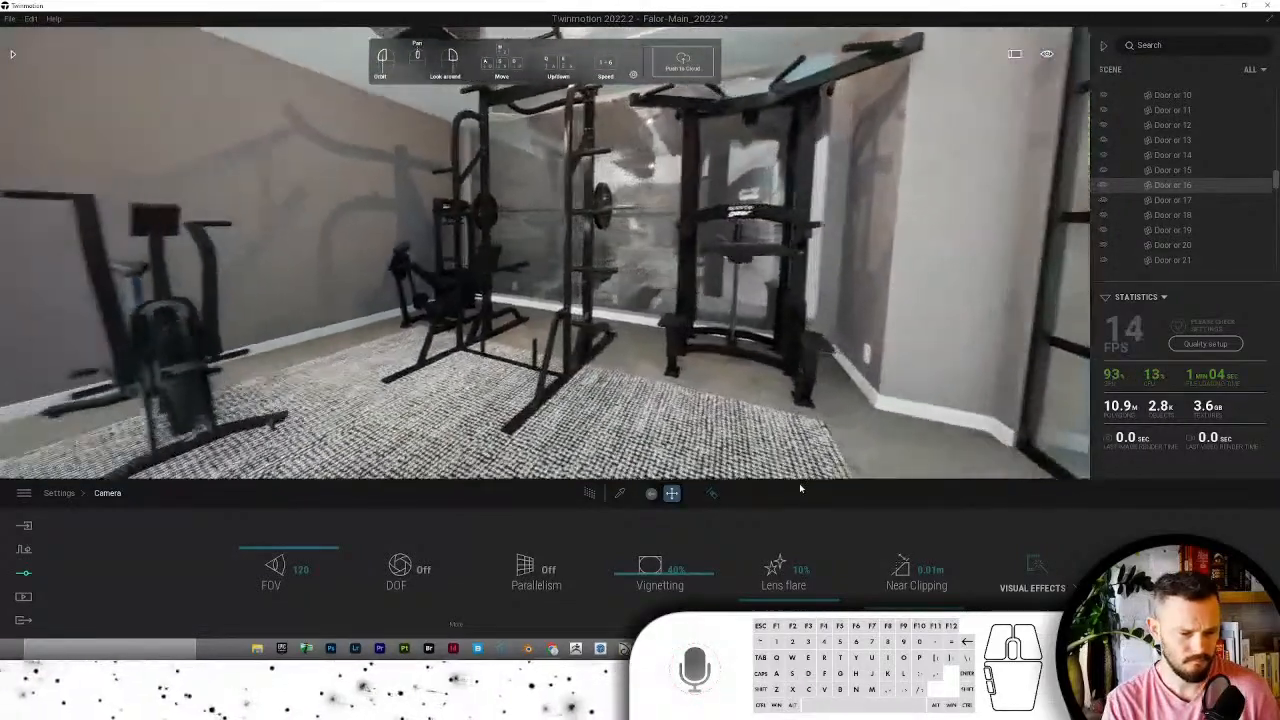
pyautogui.press('Left')
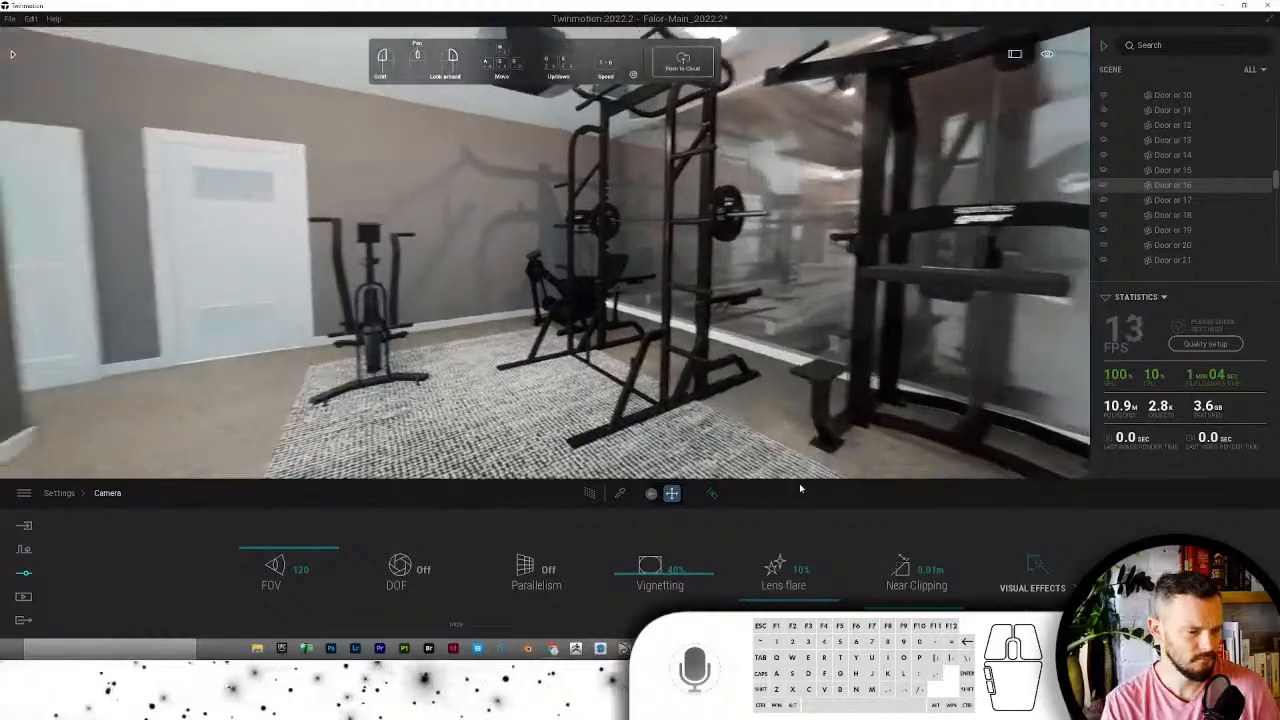
pyautogui.press('Left')
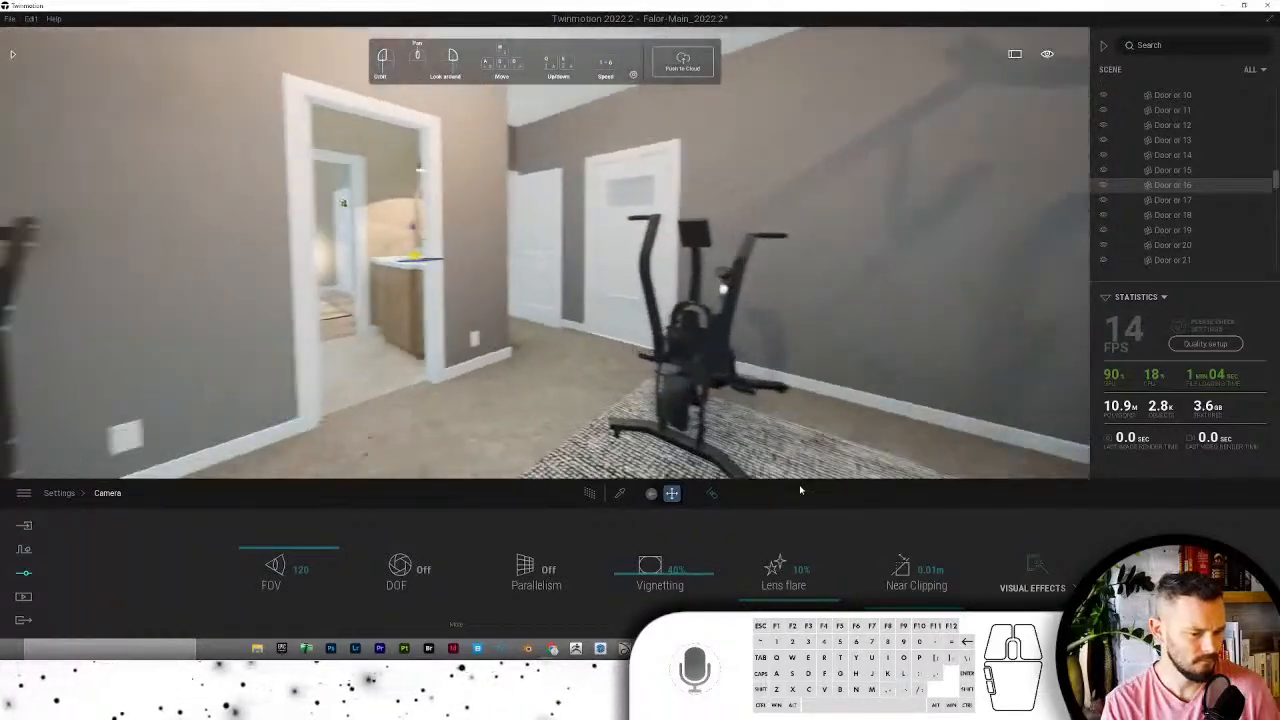
pyautogui.press('Left')
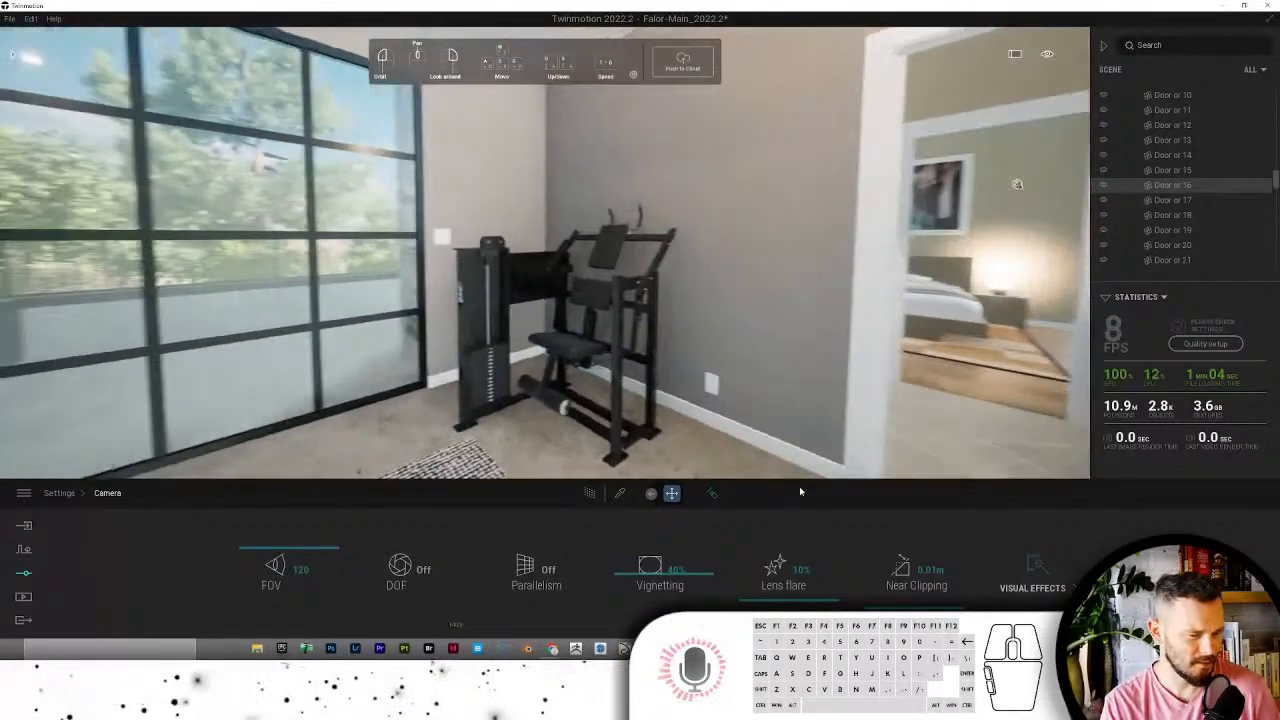
pyautogui.press('Left')
pyautogui.press('Up')
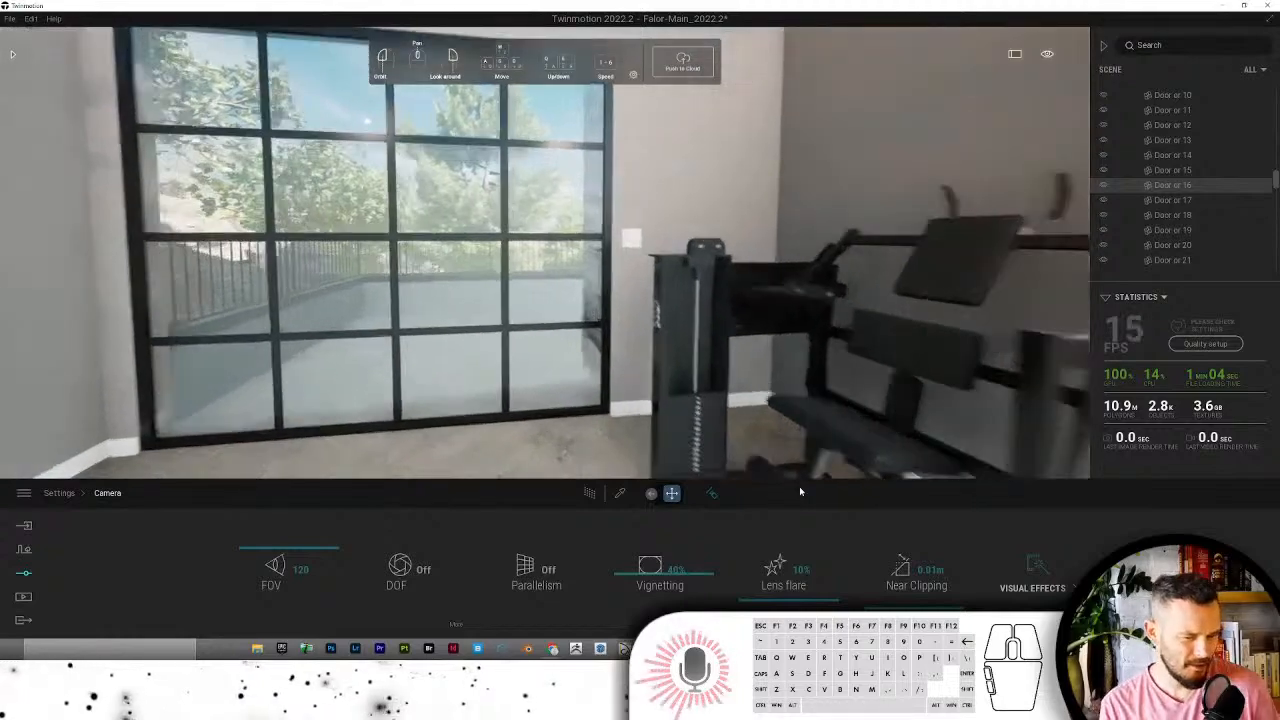
# Step: Pass through the gym's glazed wall onto the railed terrace and examine the stone-clad facade from the paved path
pyautogui.press('Up')
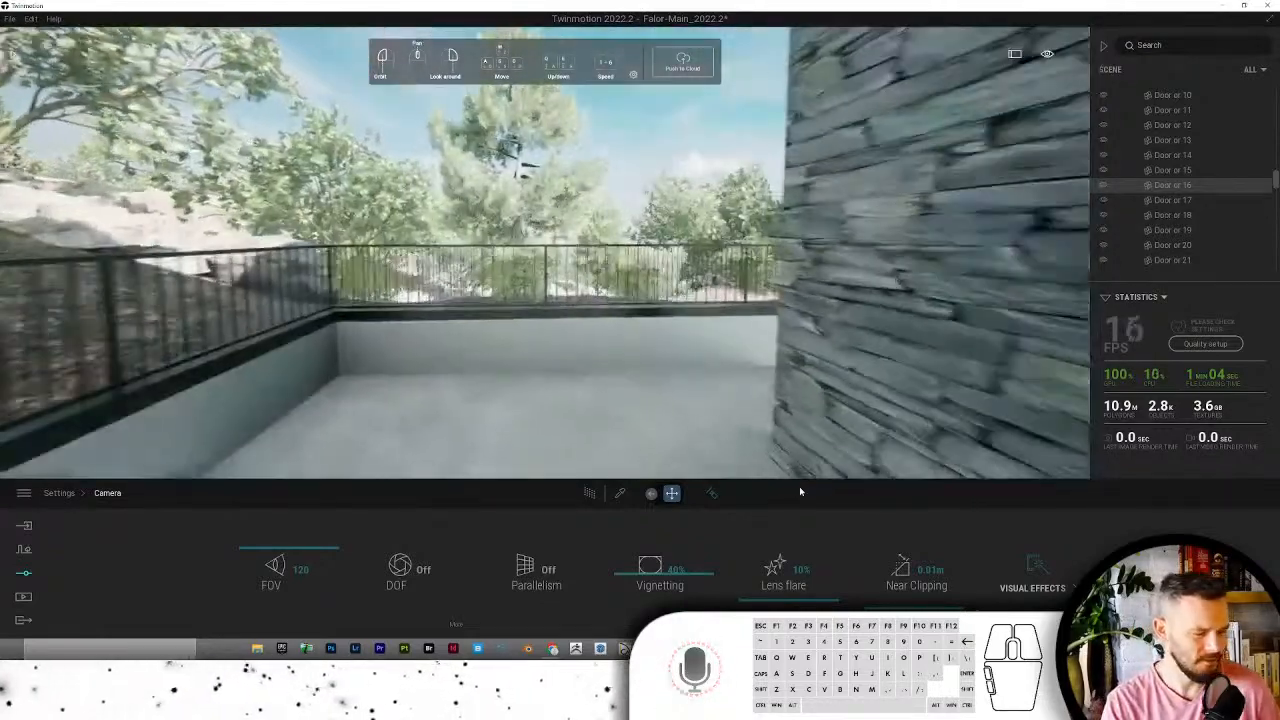
pyautogui.press('Right')
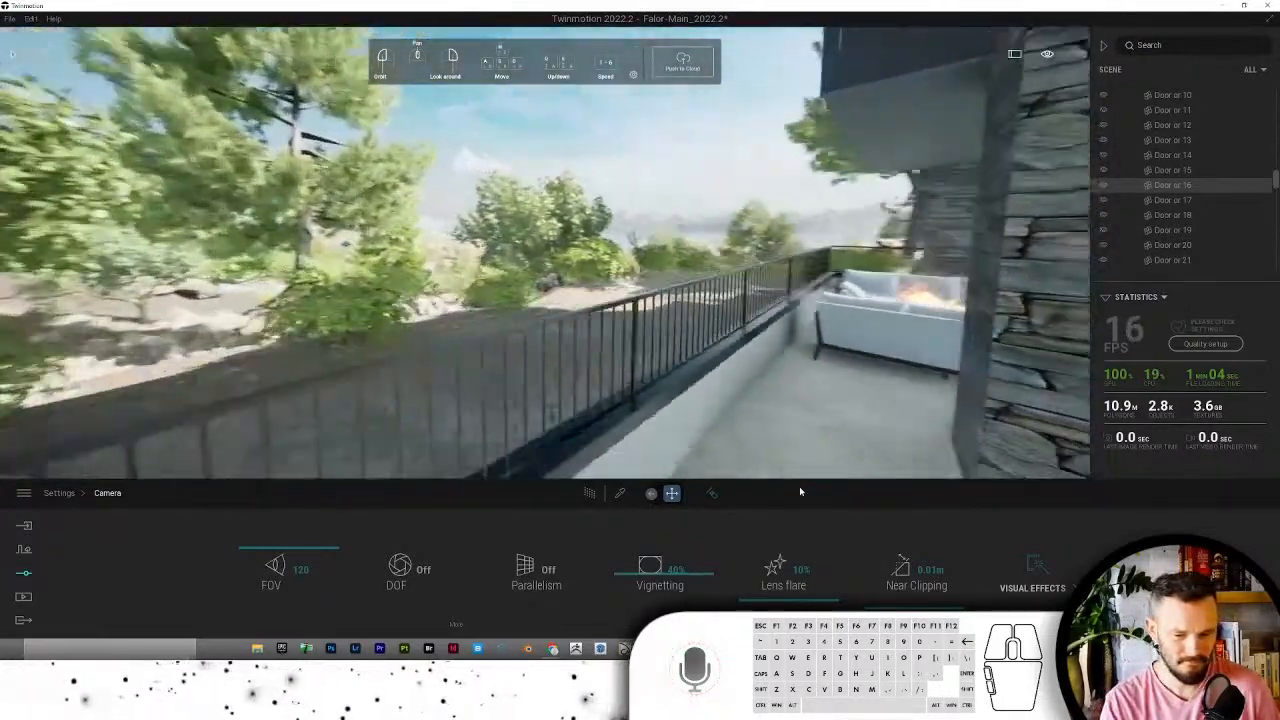
pyautogui.press('Right')
pyautogui.press('Down')
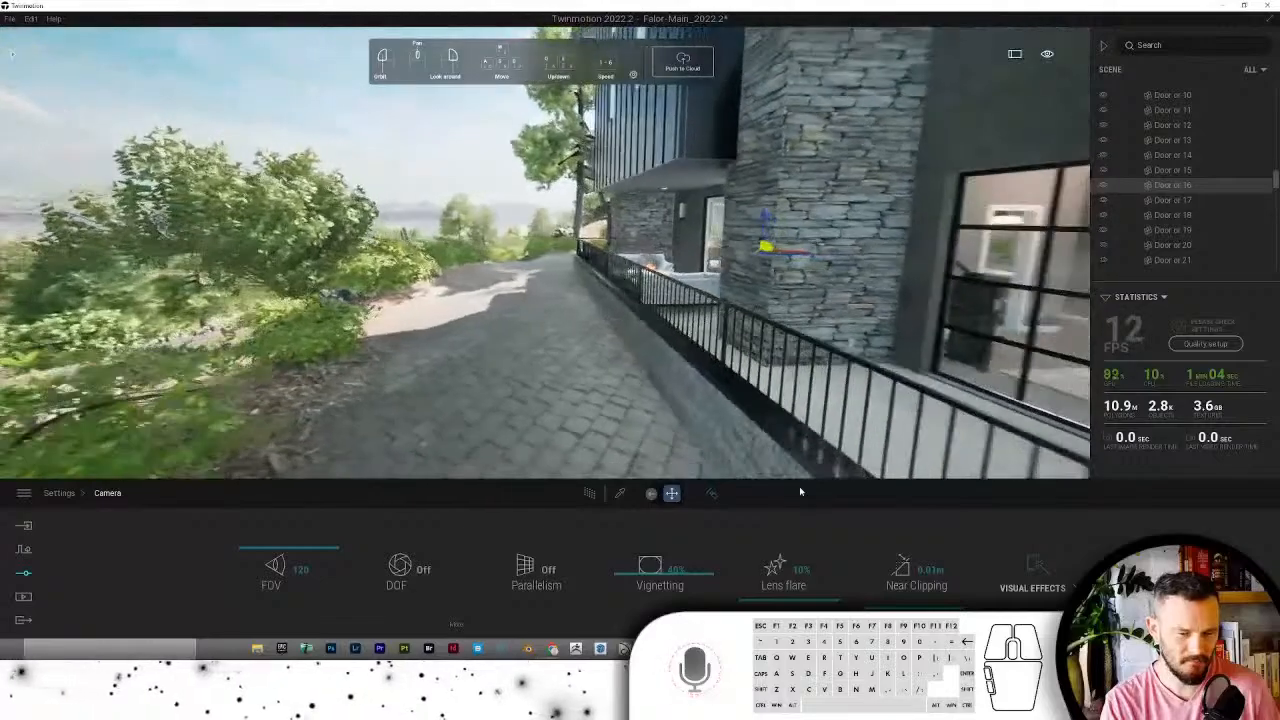
pyautogui.press('Down')
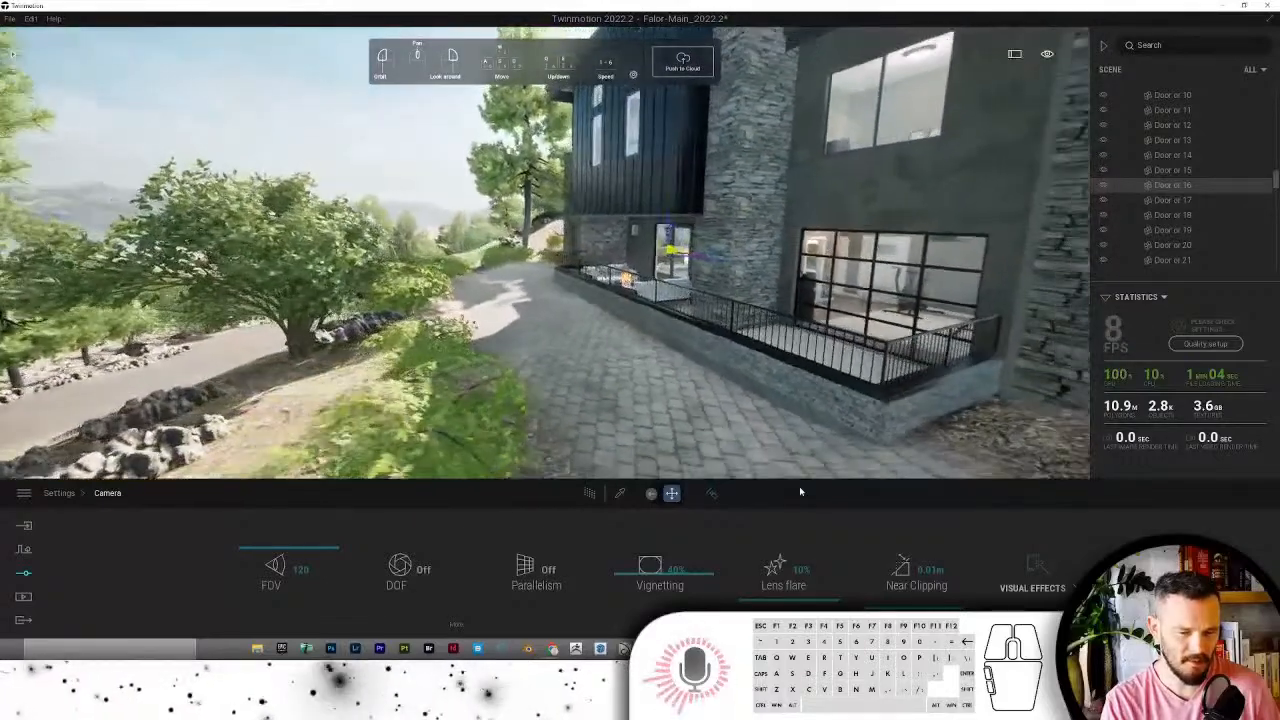
# Step: Back away through the shrubs to an elevated exterior view of the house, garage and driveway
pyautogui.press('Down')
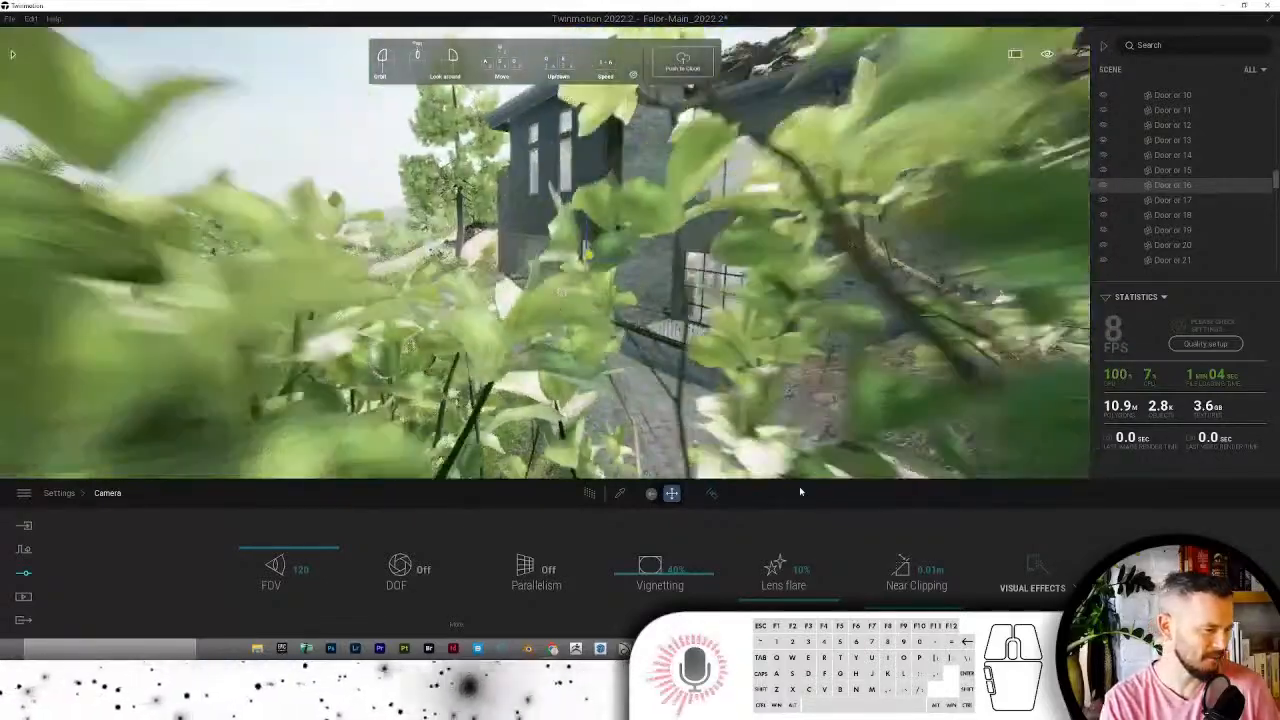
pyautogui.press('Down')
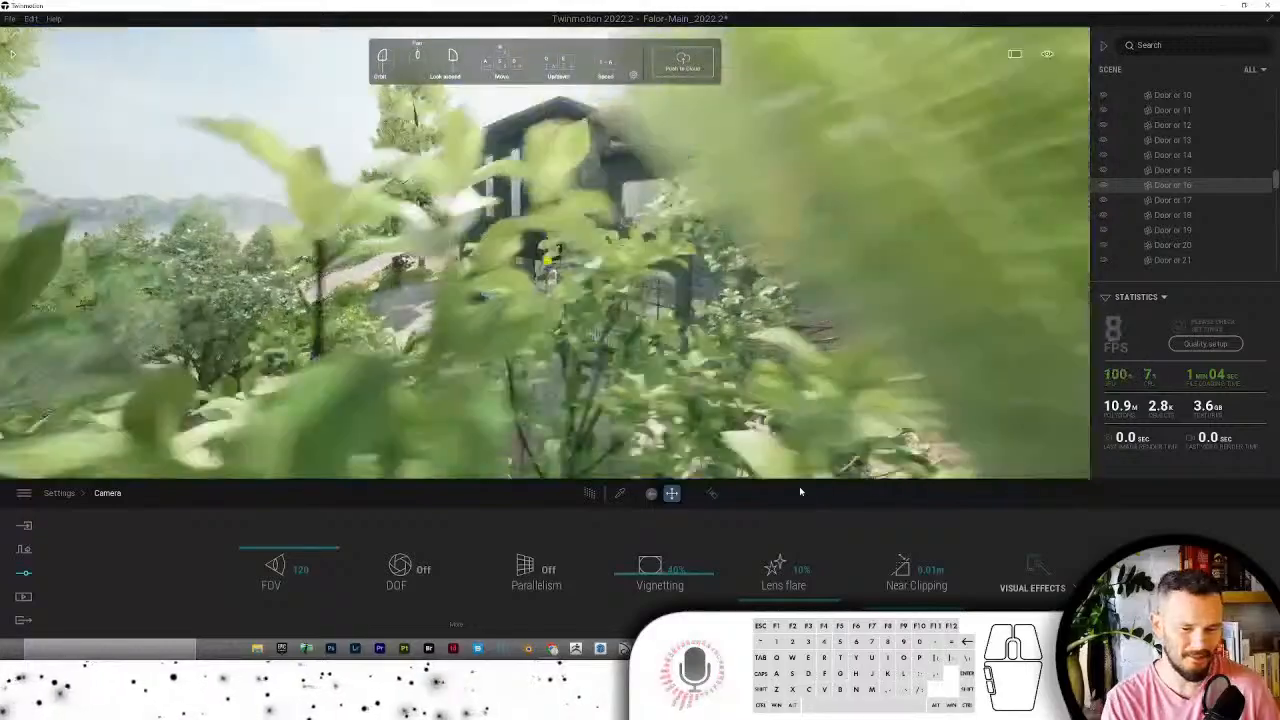
pyautogui.press('Down')
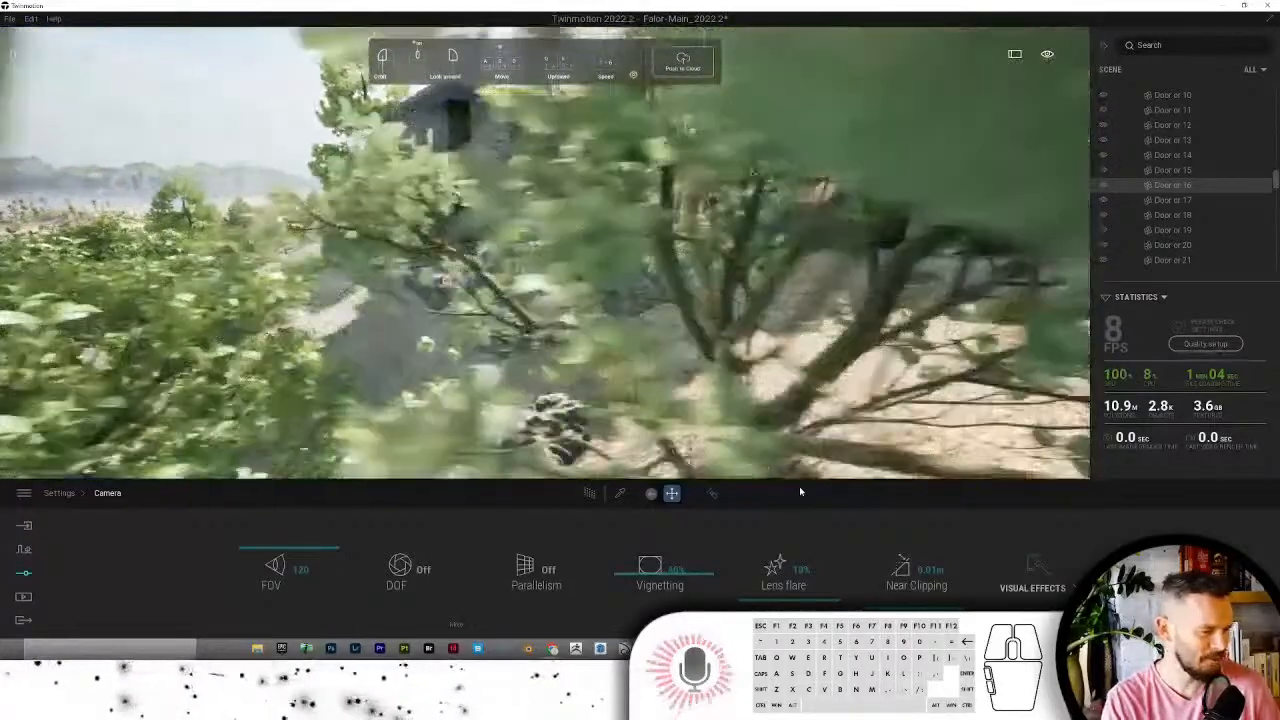
pyautogui.press('Up')
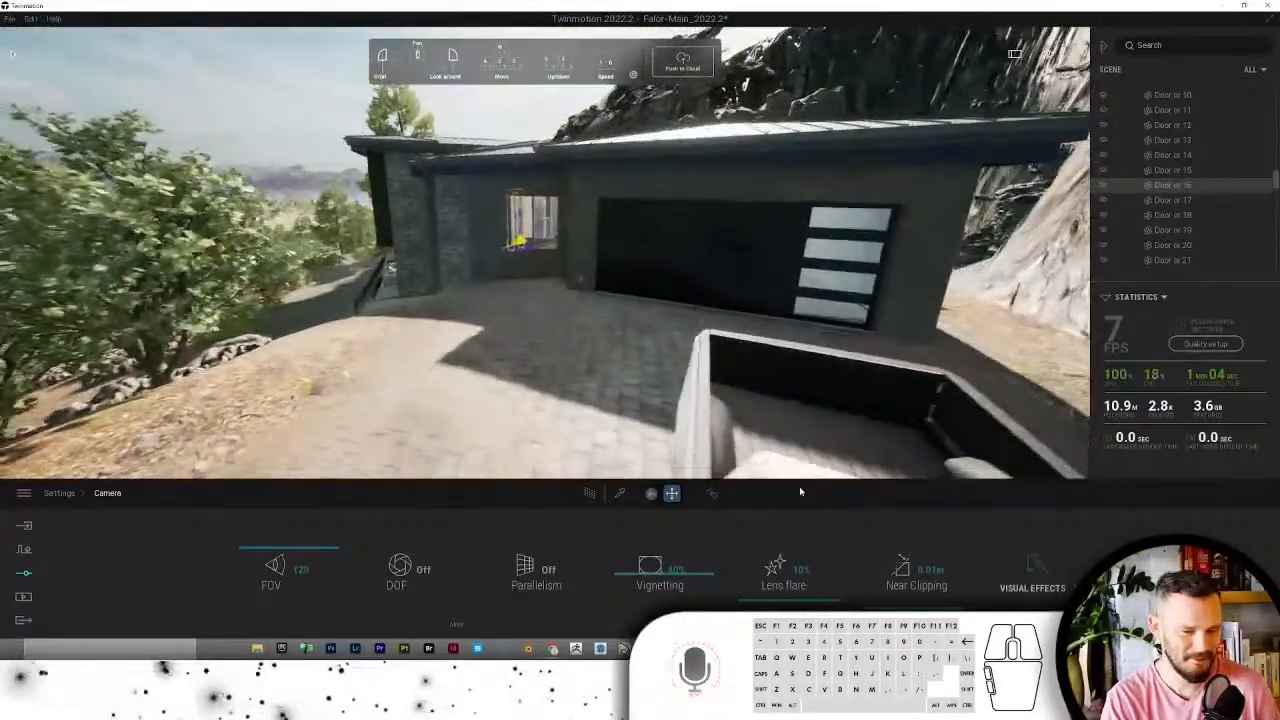
pyautogui.press('Down')
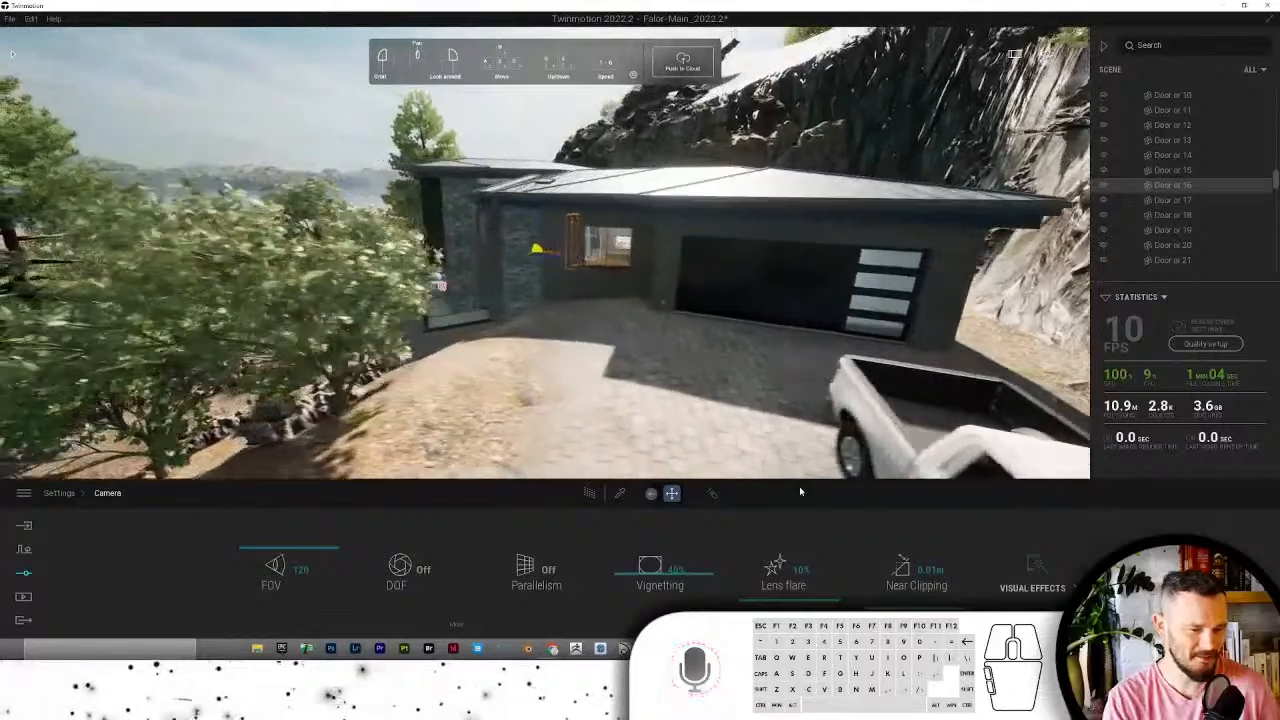
pyautogui.press('Down')
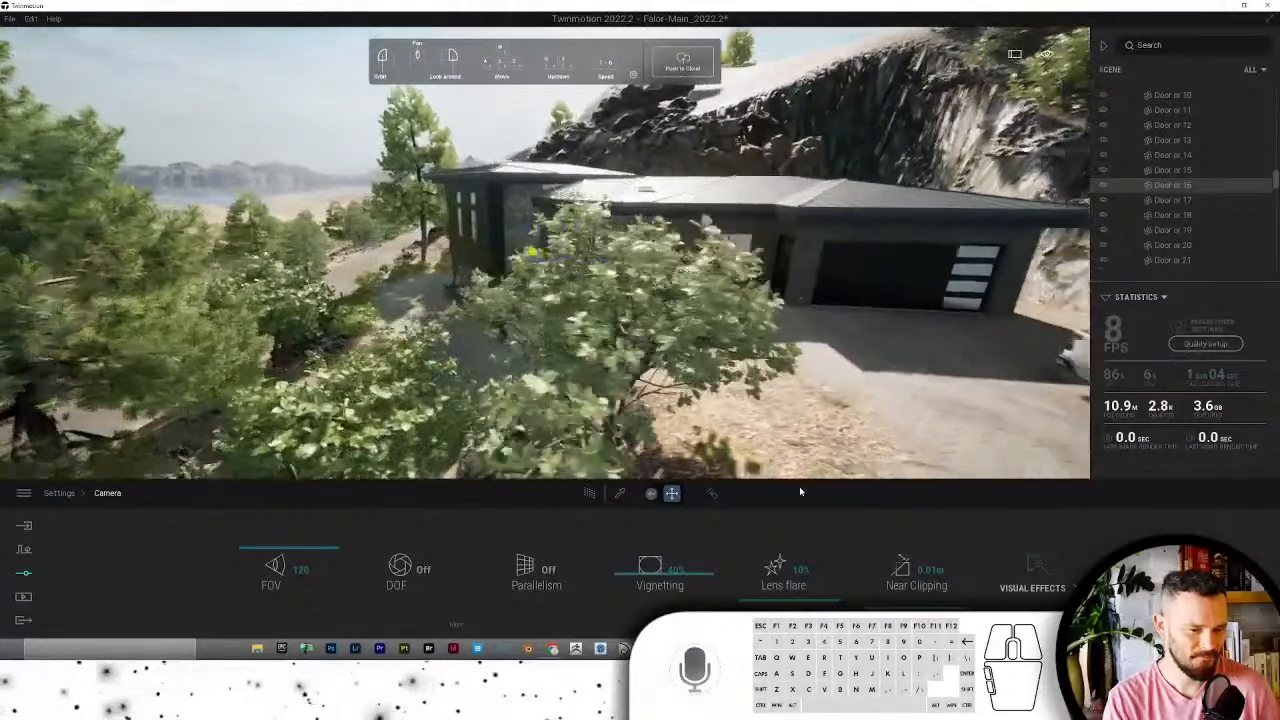
pyautogui.press('Down')
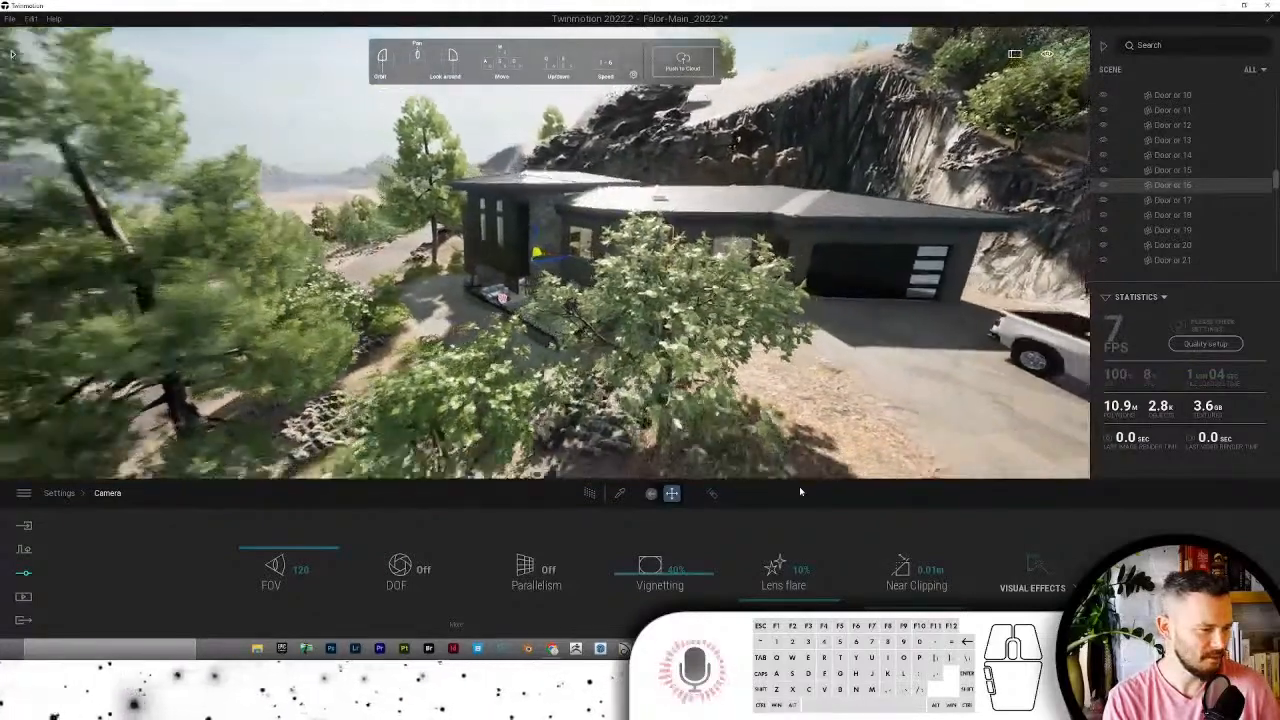
# Step: Look around the surrounding landscape of trees, roads and distant lake, and turn back to the house
pyautogui.press('Left')
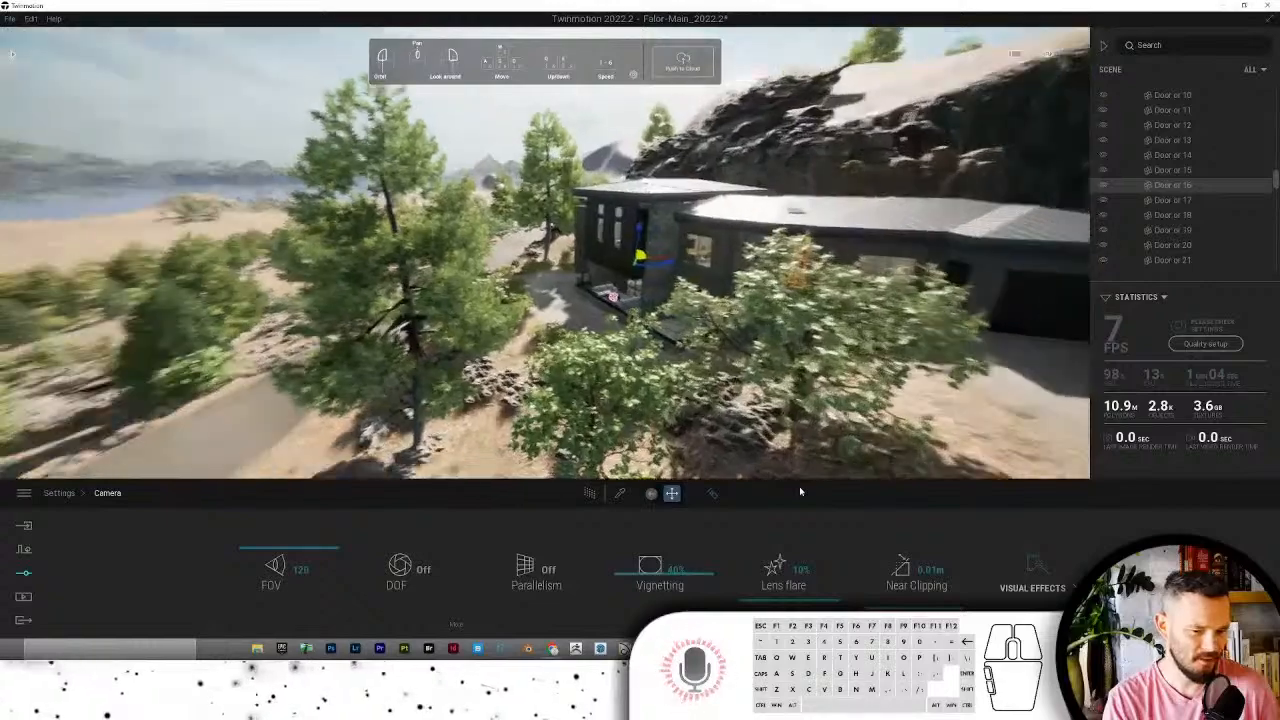
pyautogui.press('Left')
pyautogui.press('Left')
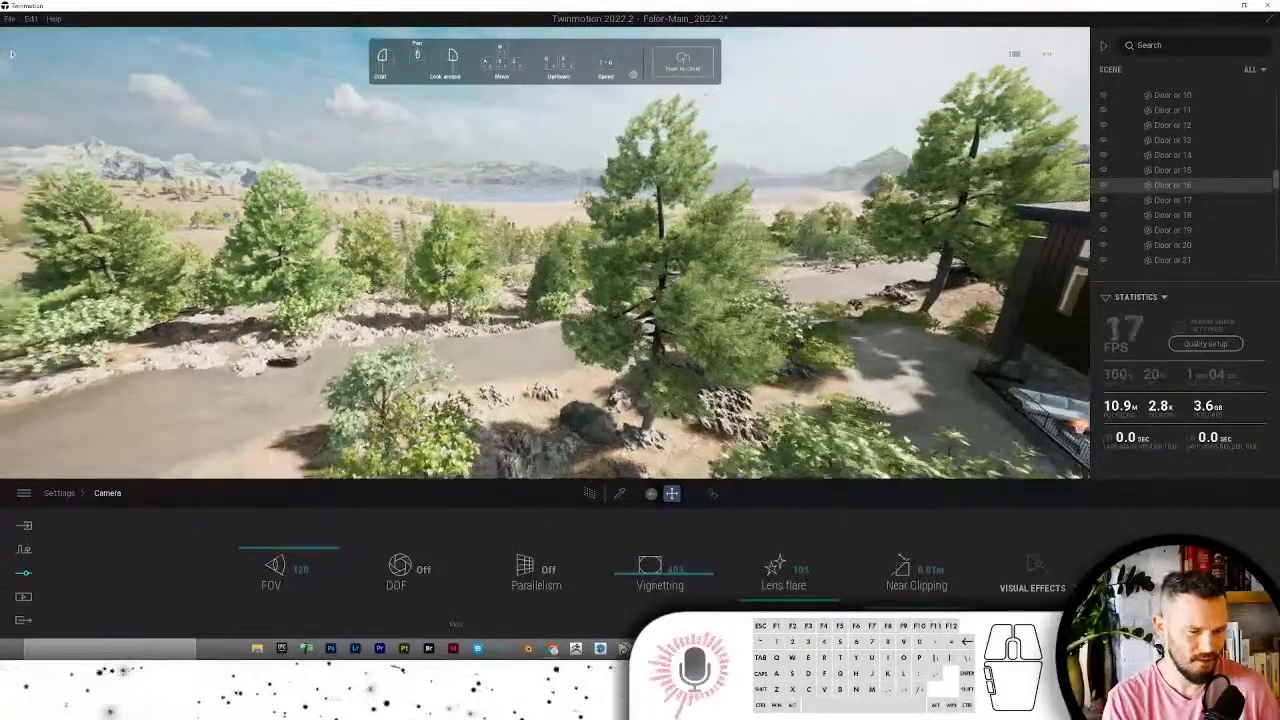
pyautogui.press('Left')
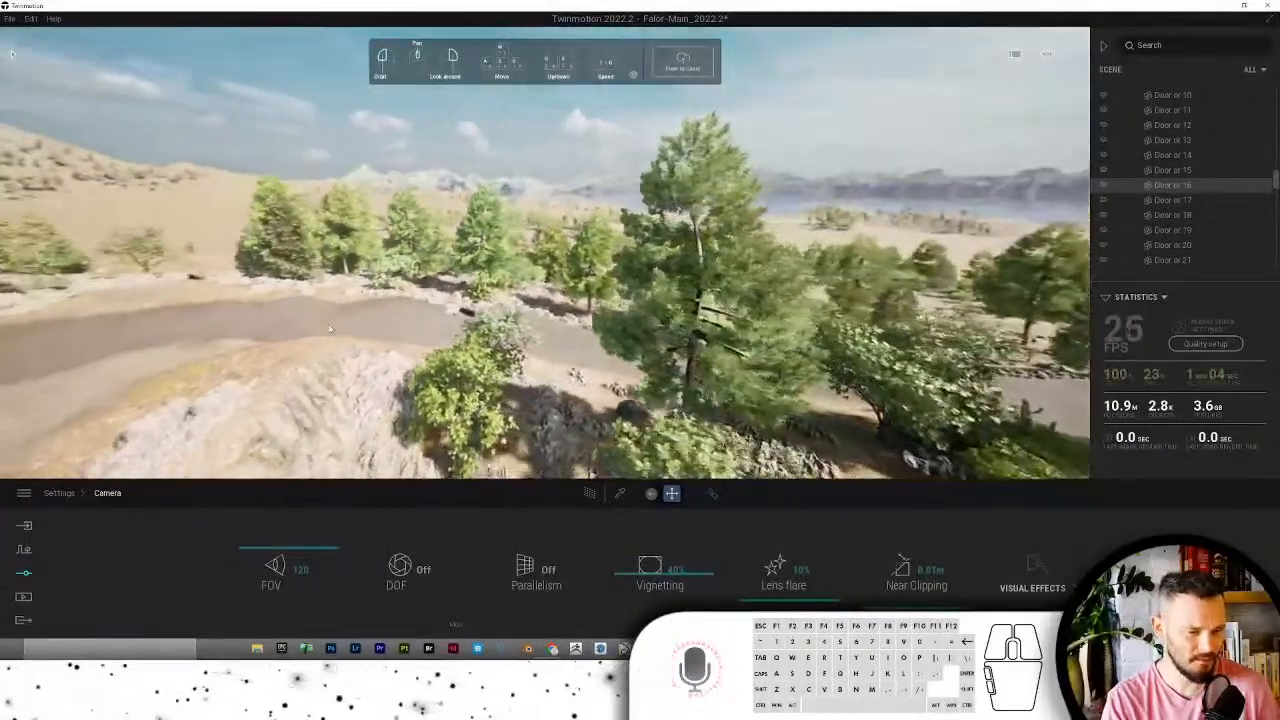
pyautogui.press('Right')
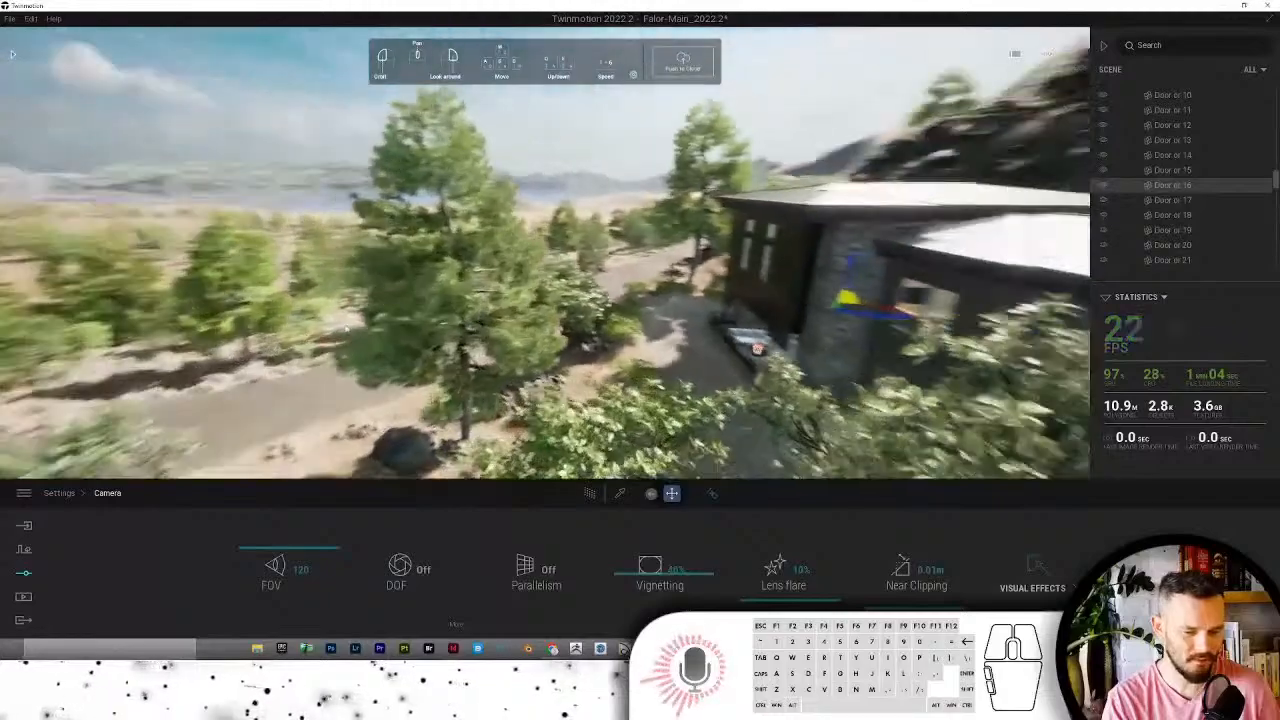
# Step: Fly around the outside of the house from the driveway side to the paved entrance front and examine the facade
pyautogui.press('Right')
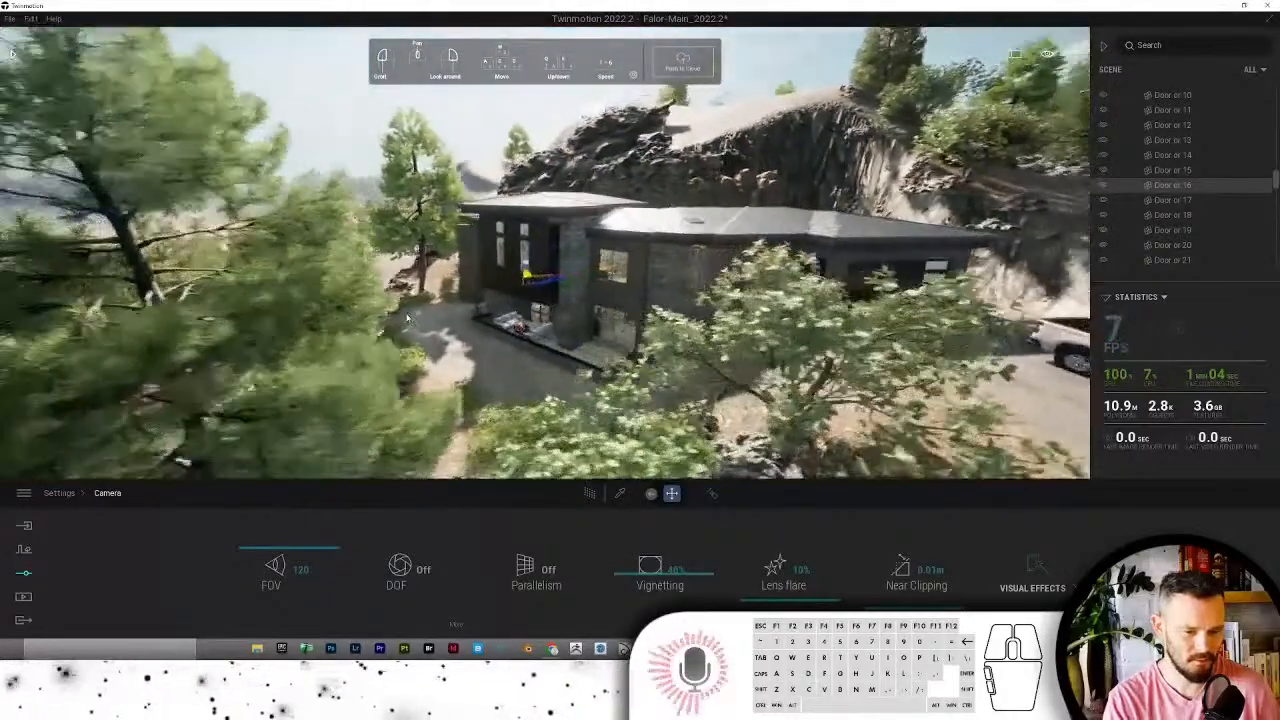
pyautogui.press('Down')
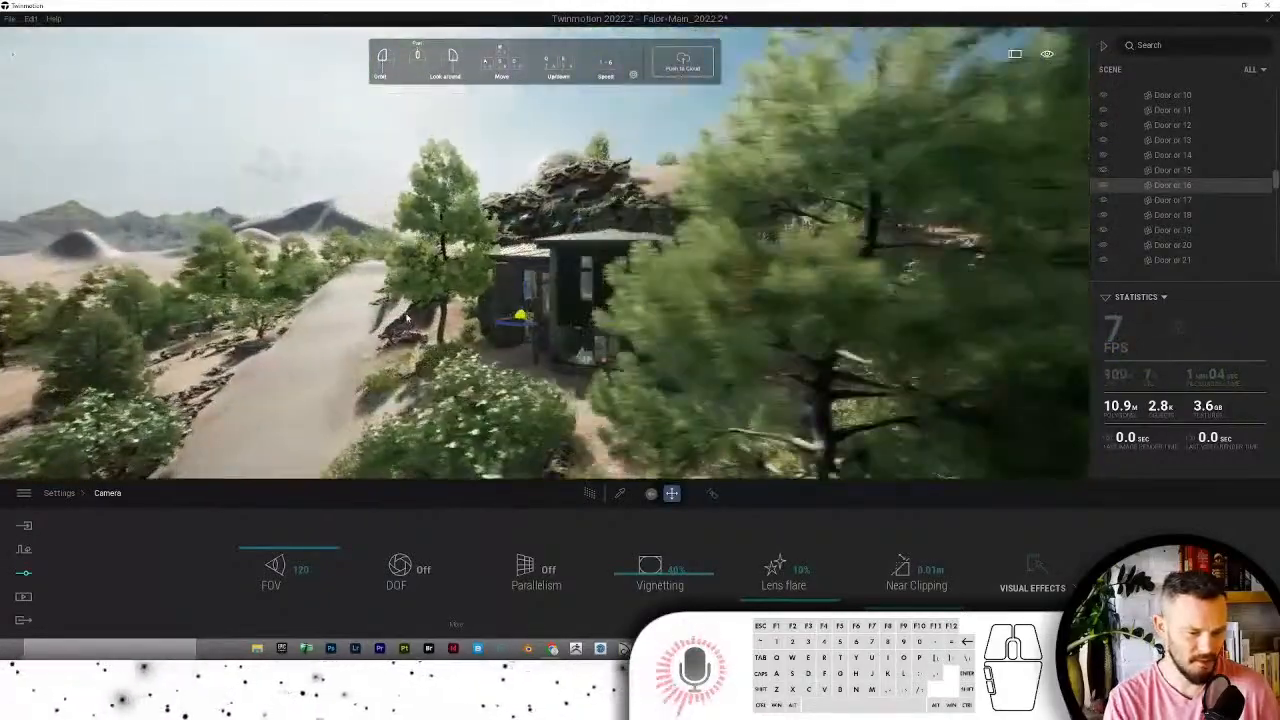
pyautogui.press('Up')
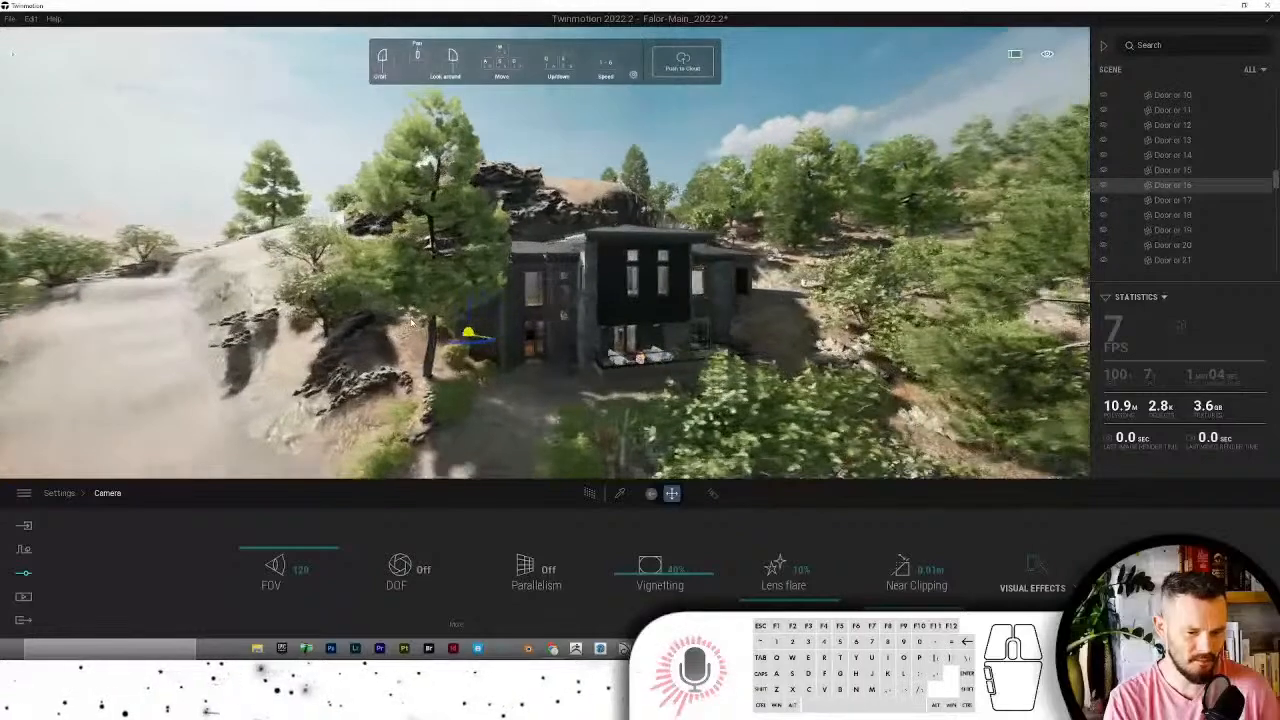
pyautogui.press('Up')
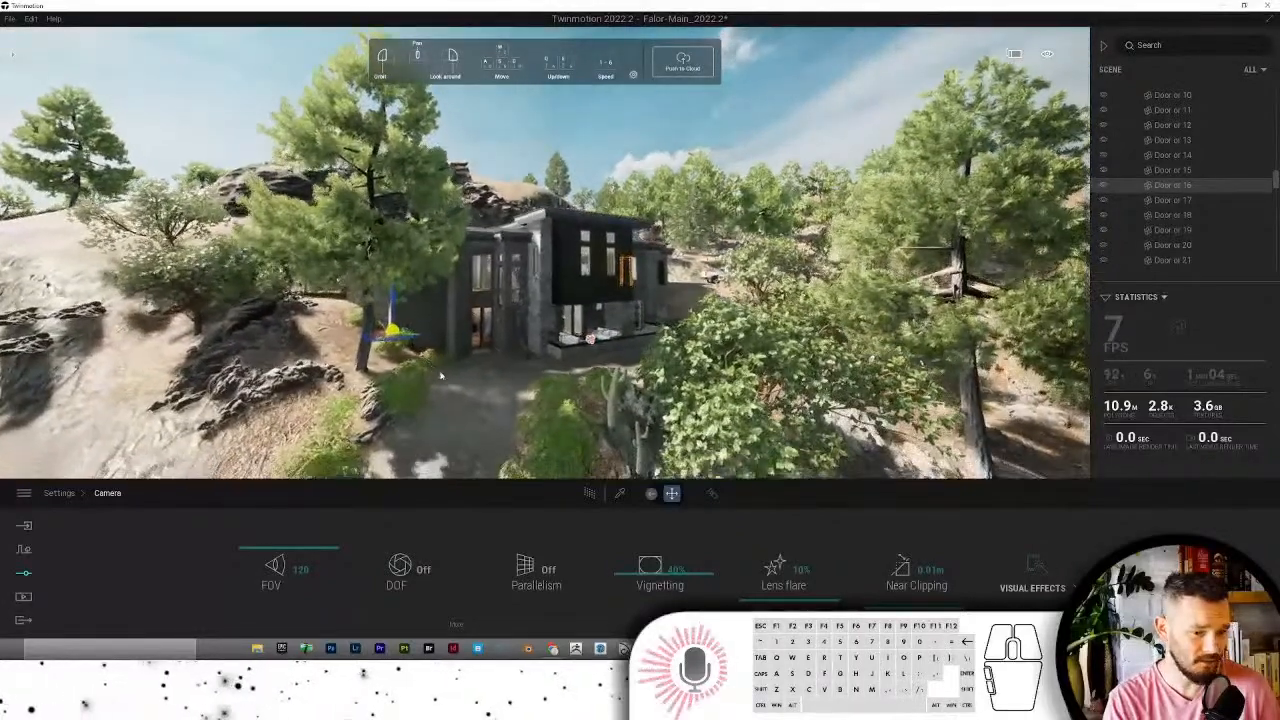
pyautogui.press('Up')
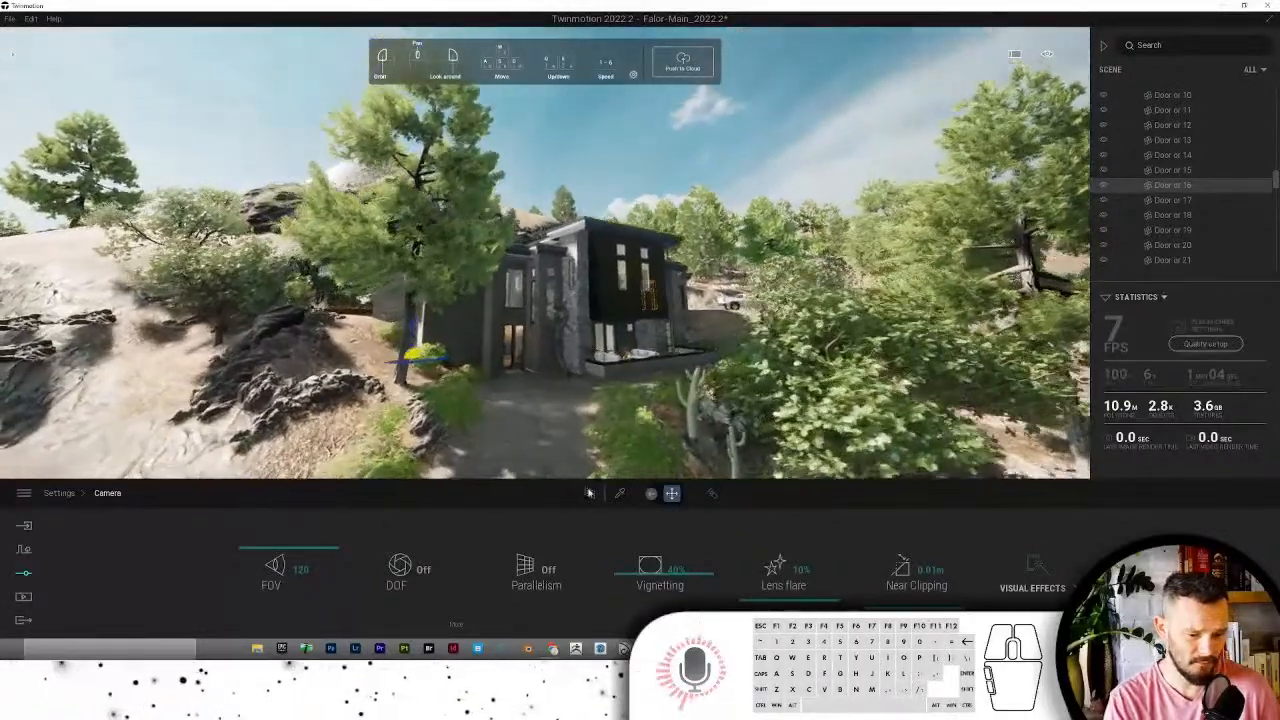
# Step: Approach the entrance front, preview it with the Path Tracer, and return to the real-time view
pyautogui.press('Up')
pyautogui.click(589, 493)
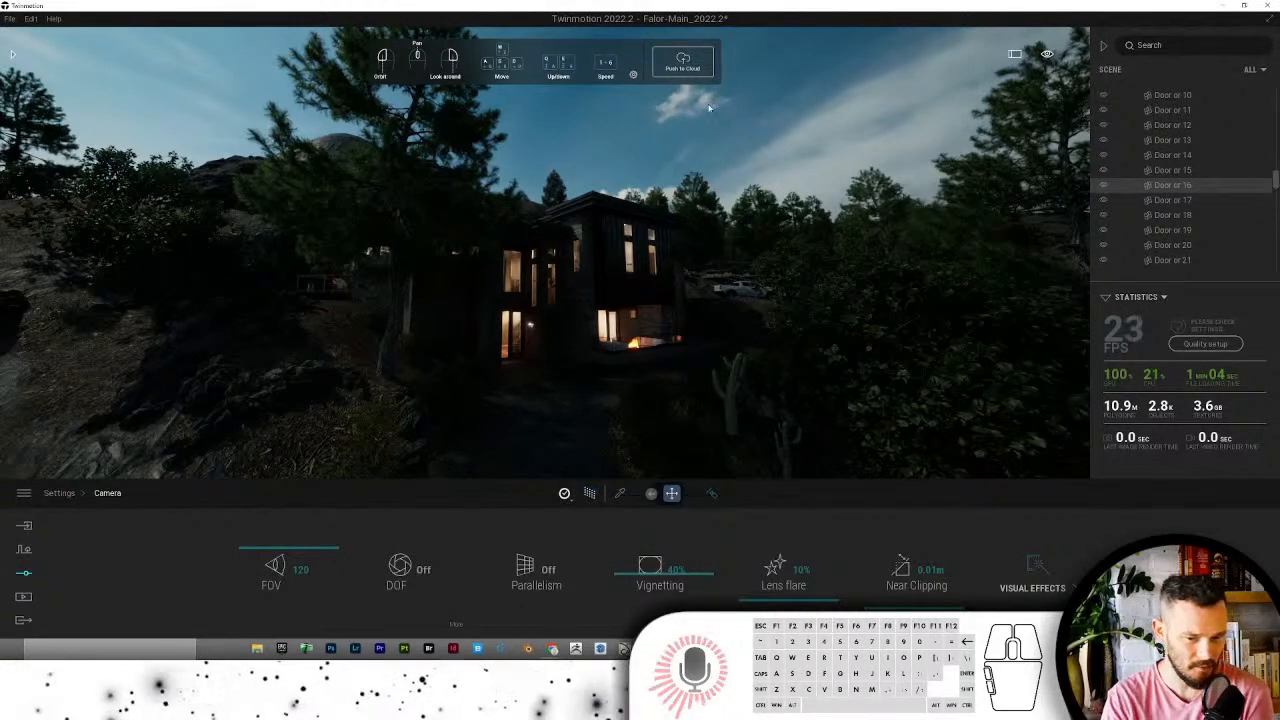
pyautogui.click(590, 496)
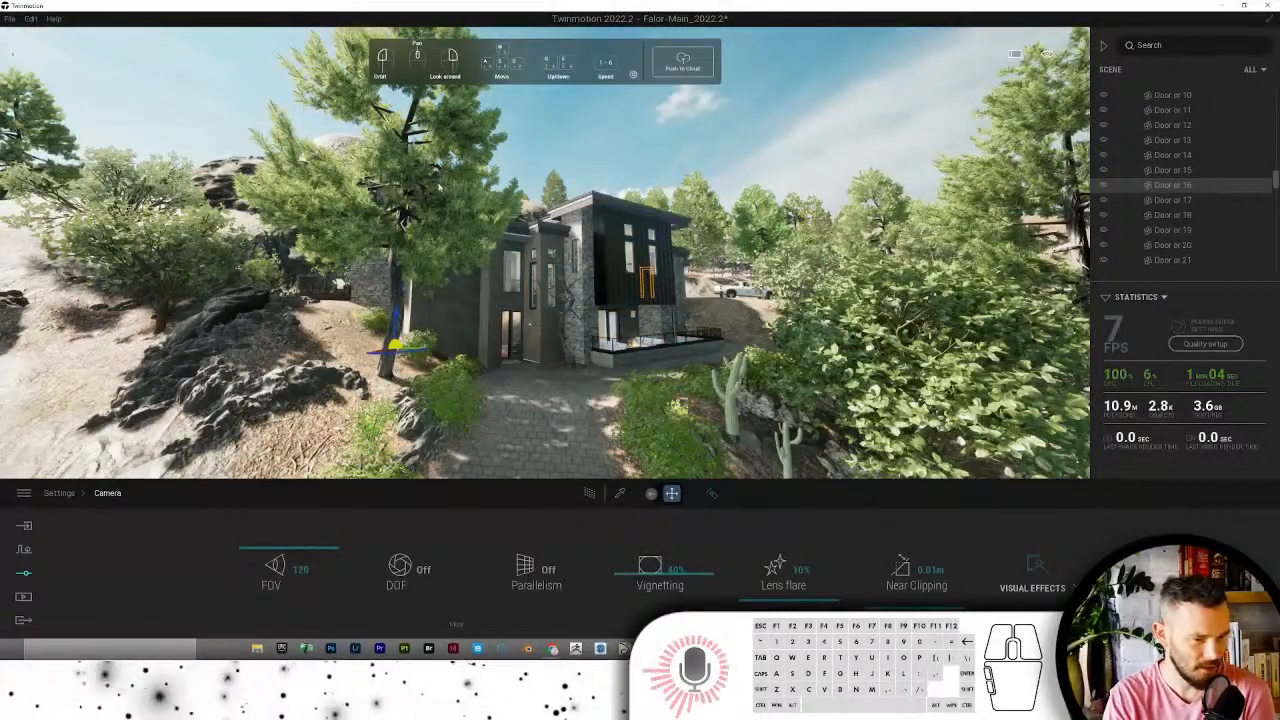
# Step: Close Twinmotion without saving the project changes
pyautogui.click(1268, 8)
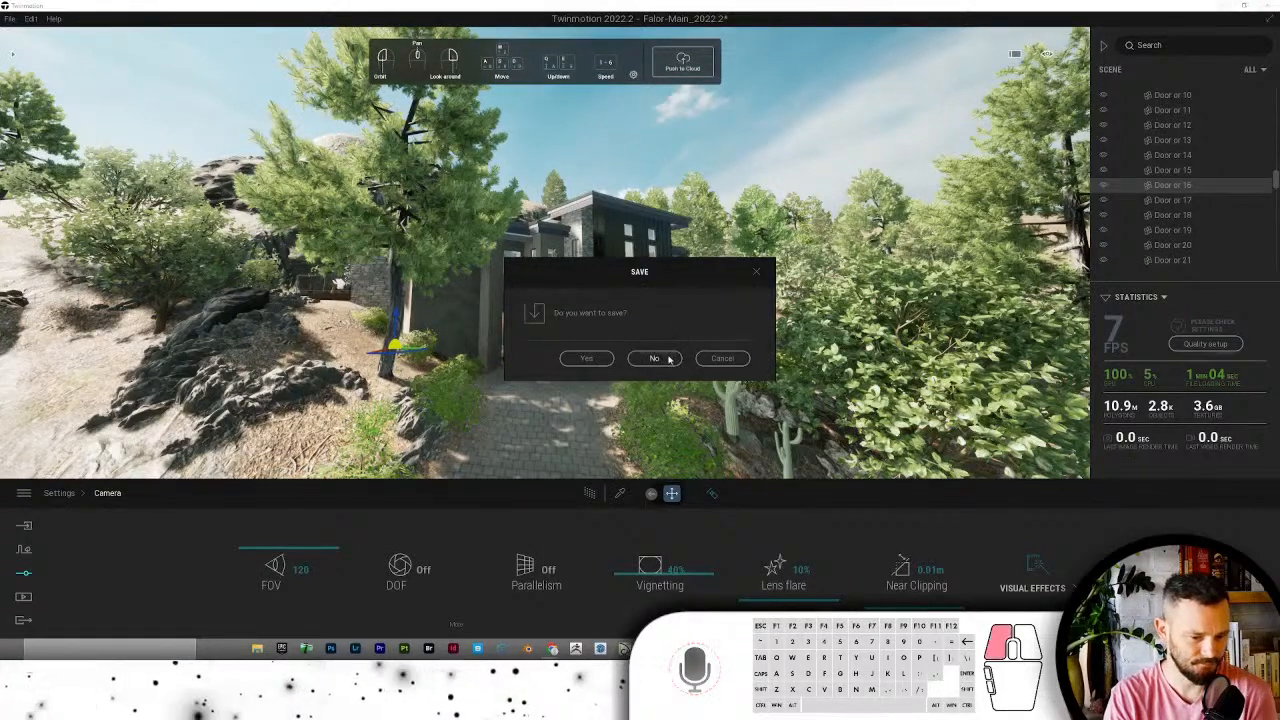
pyautogui.click(655, 358)
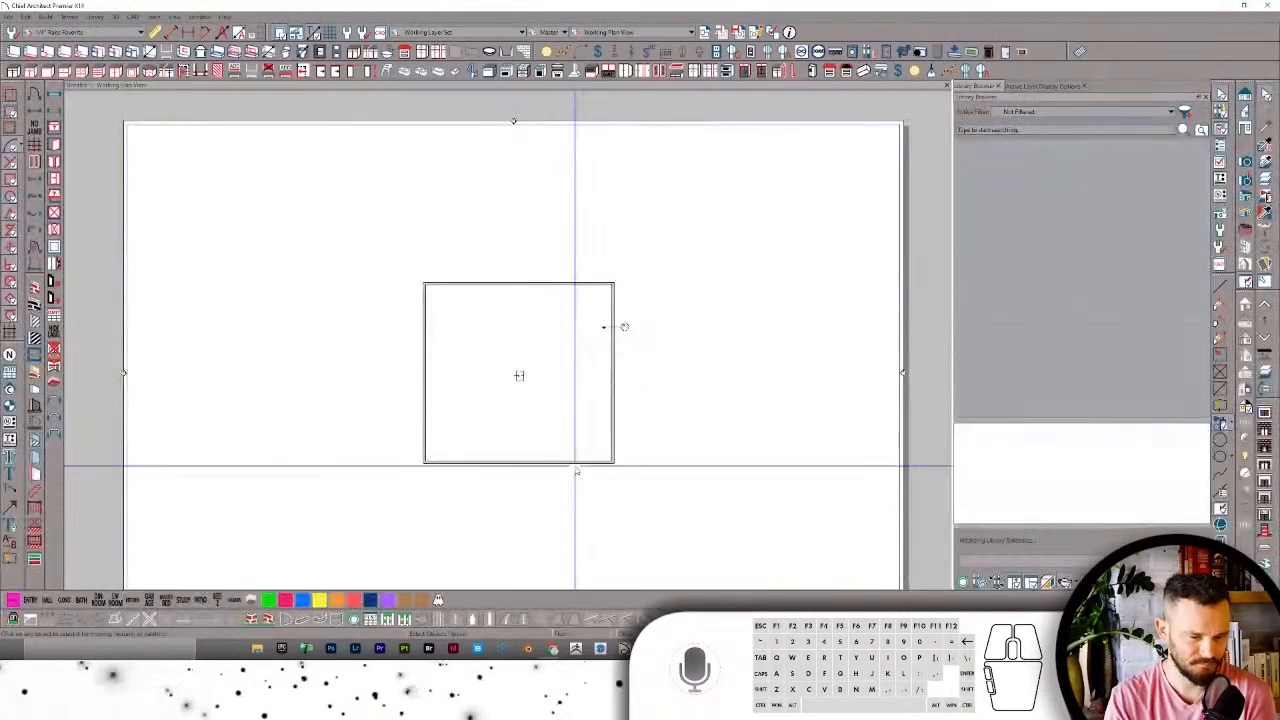
# Step: In Chief Architect, open the client's floor plan file from the 220622 project folder under Crystal Creek-Projects in the DROPBOX PROJECT DIRECTORY
pyautogui.click(9, 18)
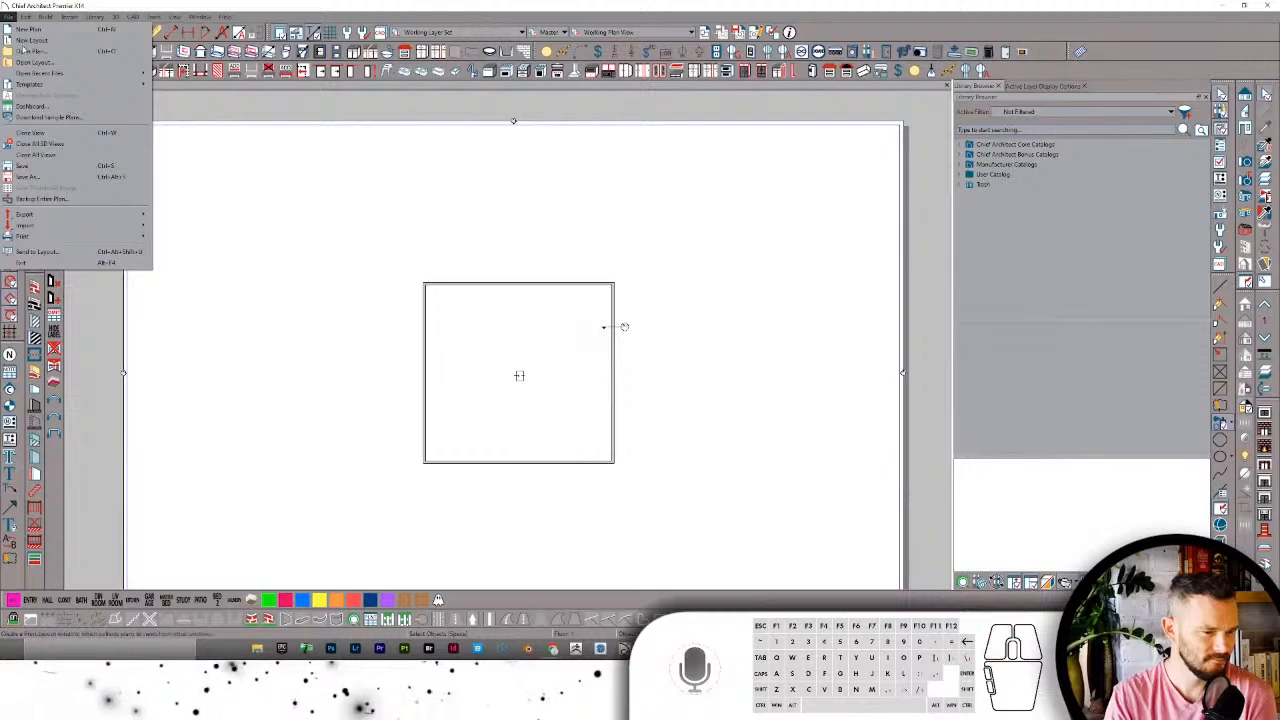
pyautogui.click(30, 51)
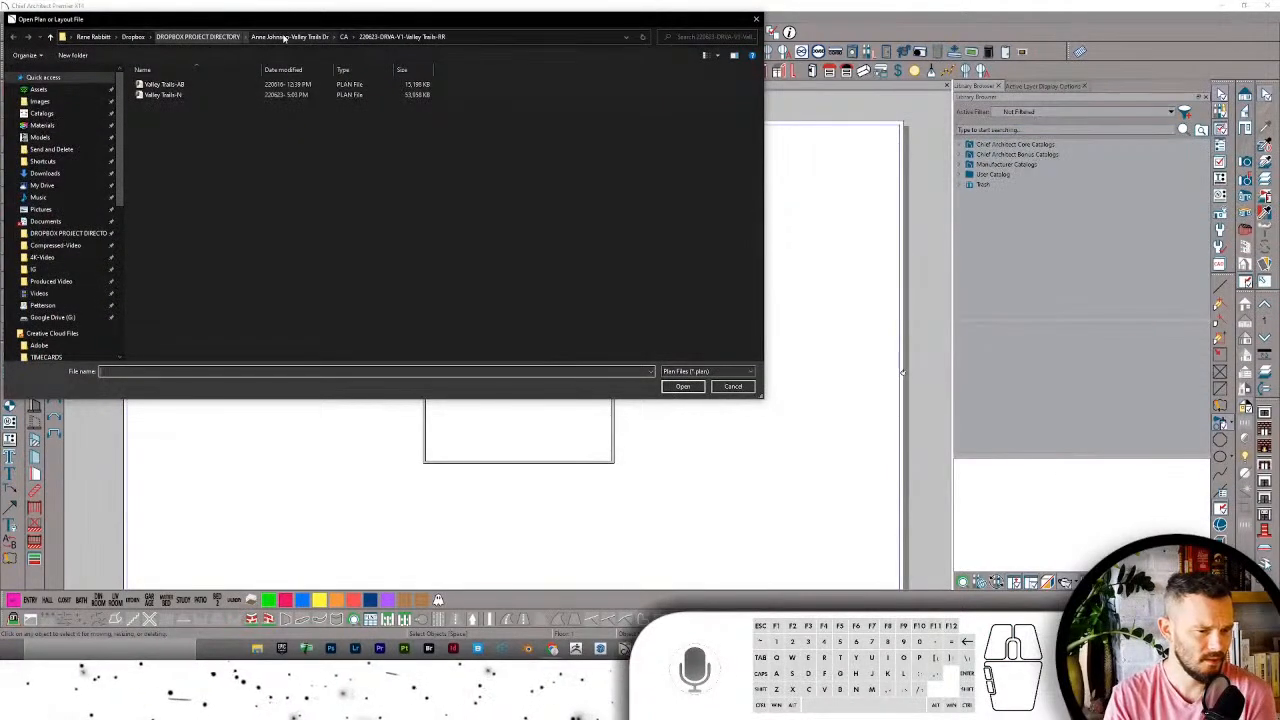
pyautogui.click(207, 40)
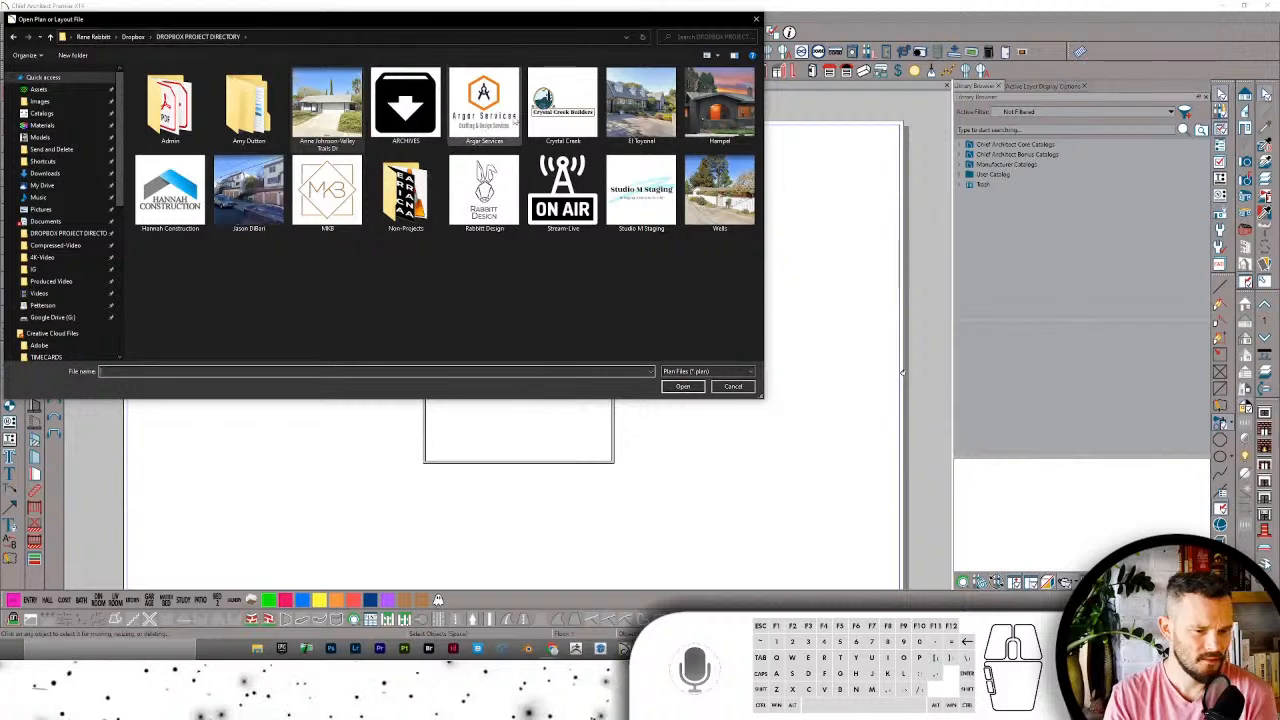
pyautogui.doubleClick(562, 104)
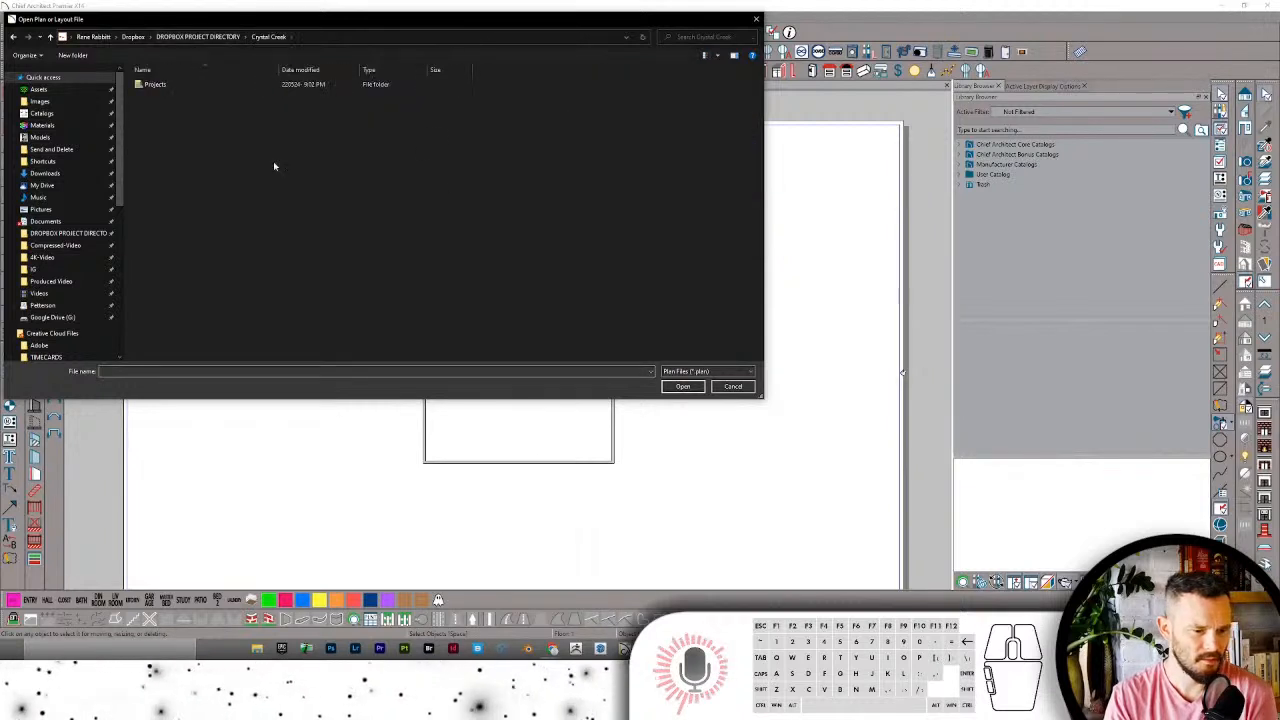
pyautogui.doubleClick(152, 87)
pyautogui.doubleClick(155, 95)
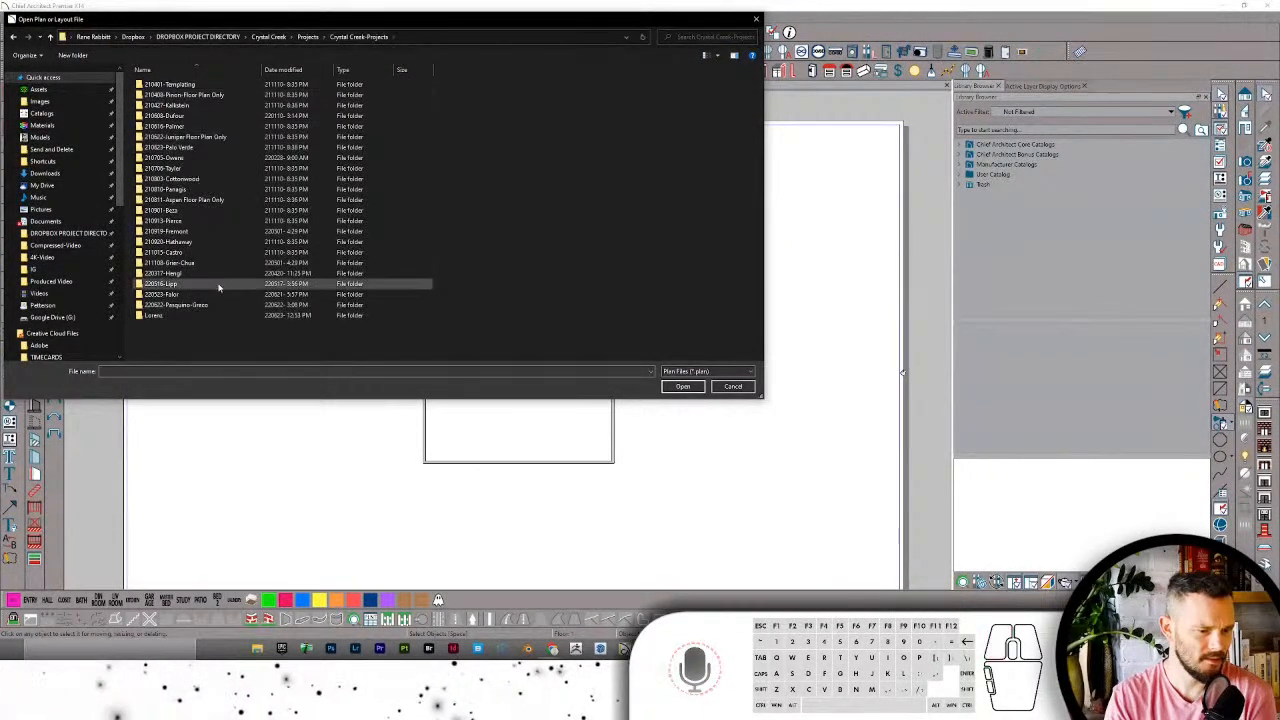
pyautogui.doubleClick(183, 305)
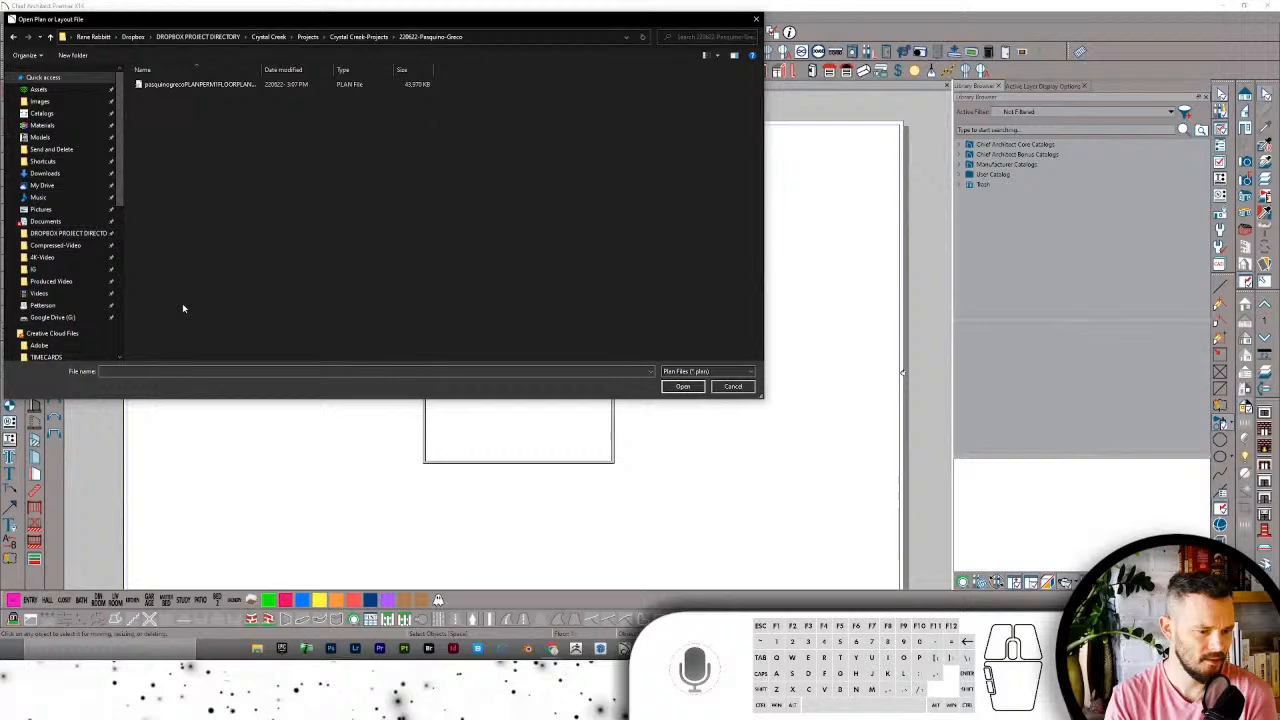
pyautogui.doubleClick(177, 87)
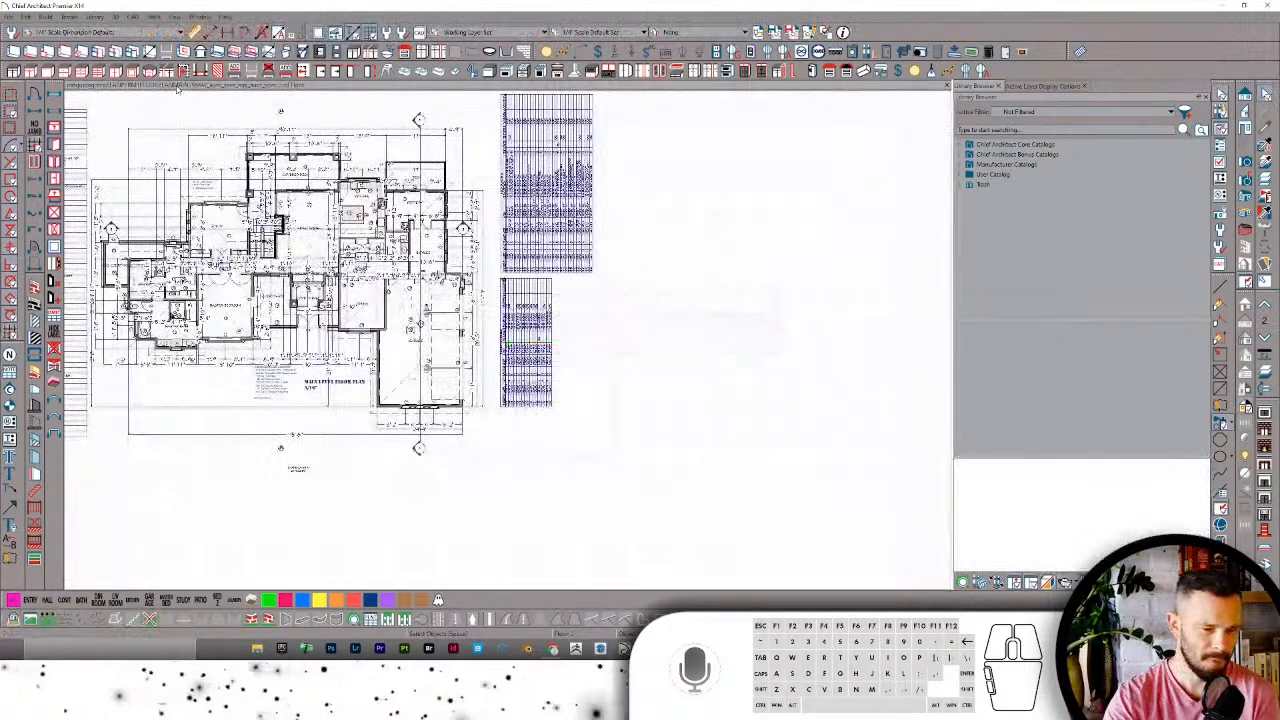
# Step: Examine the main level floor plan with its dimensions, room layout and adjacent schedules
pyautogui.scroll(3, 740, 330)
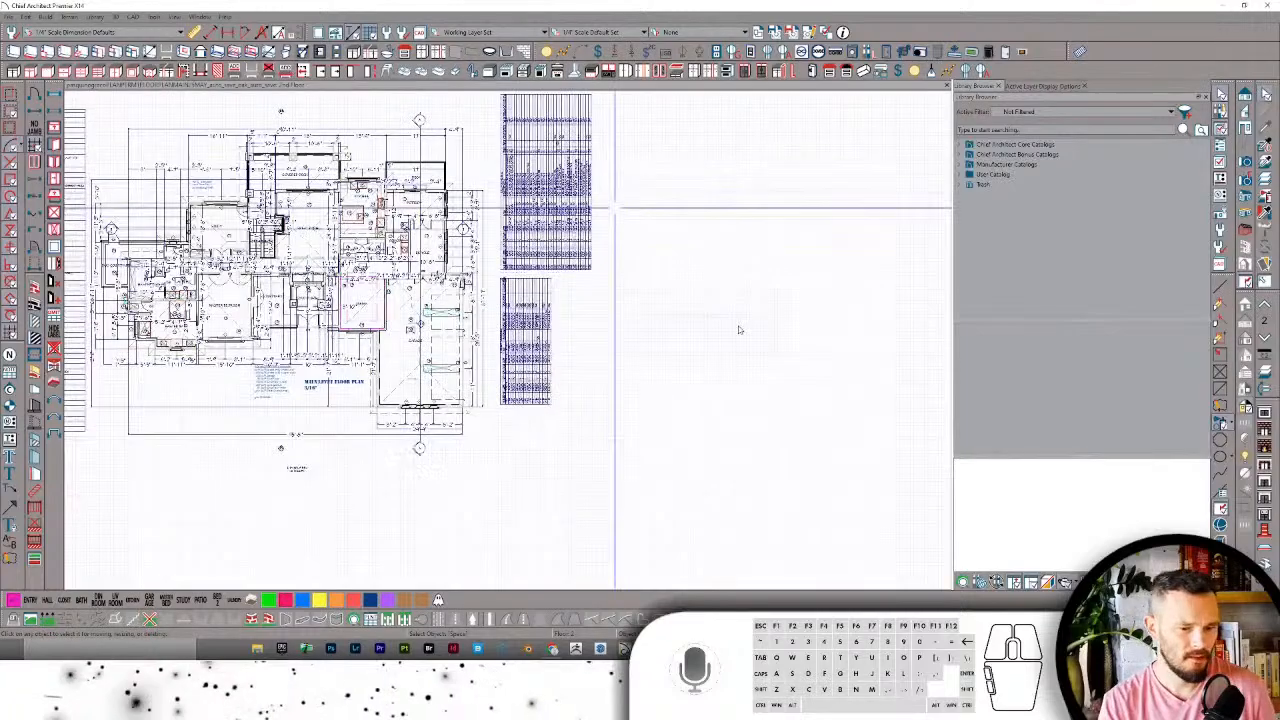
pyautogui.scroll(3, 740, 330)
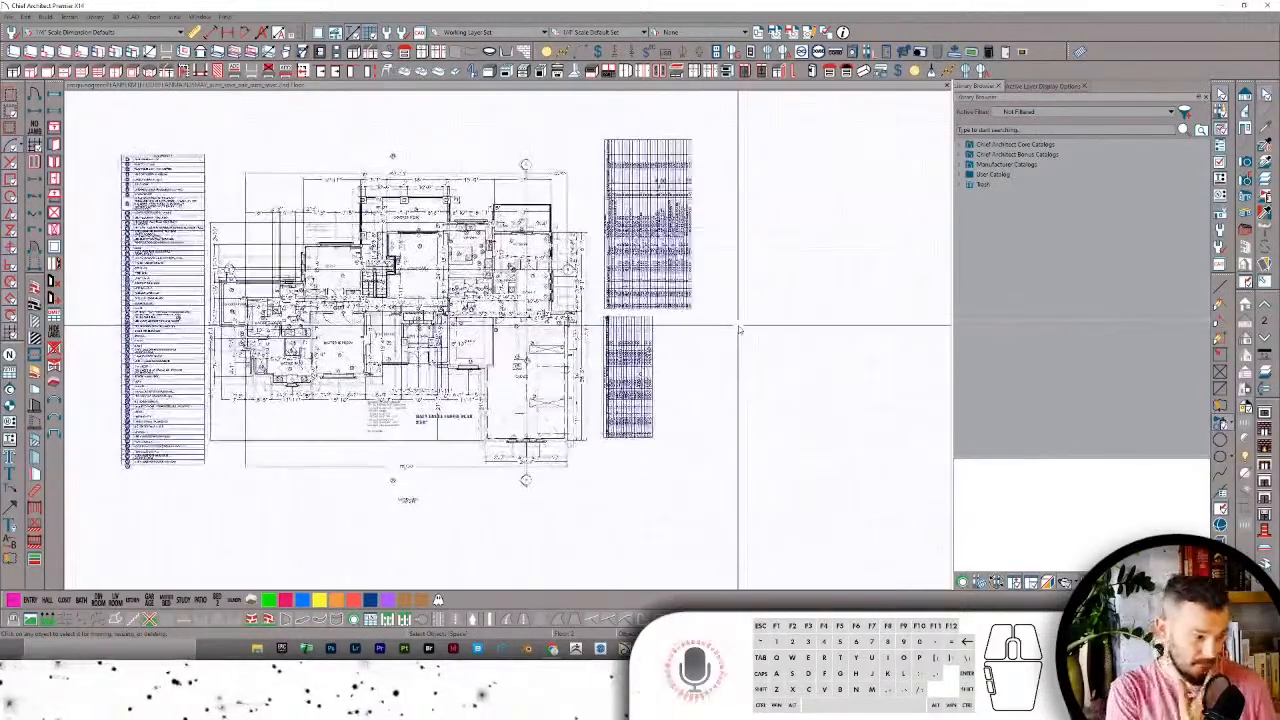
pyautogui.scroll(3, 738, 326)
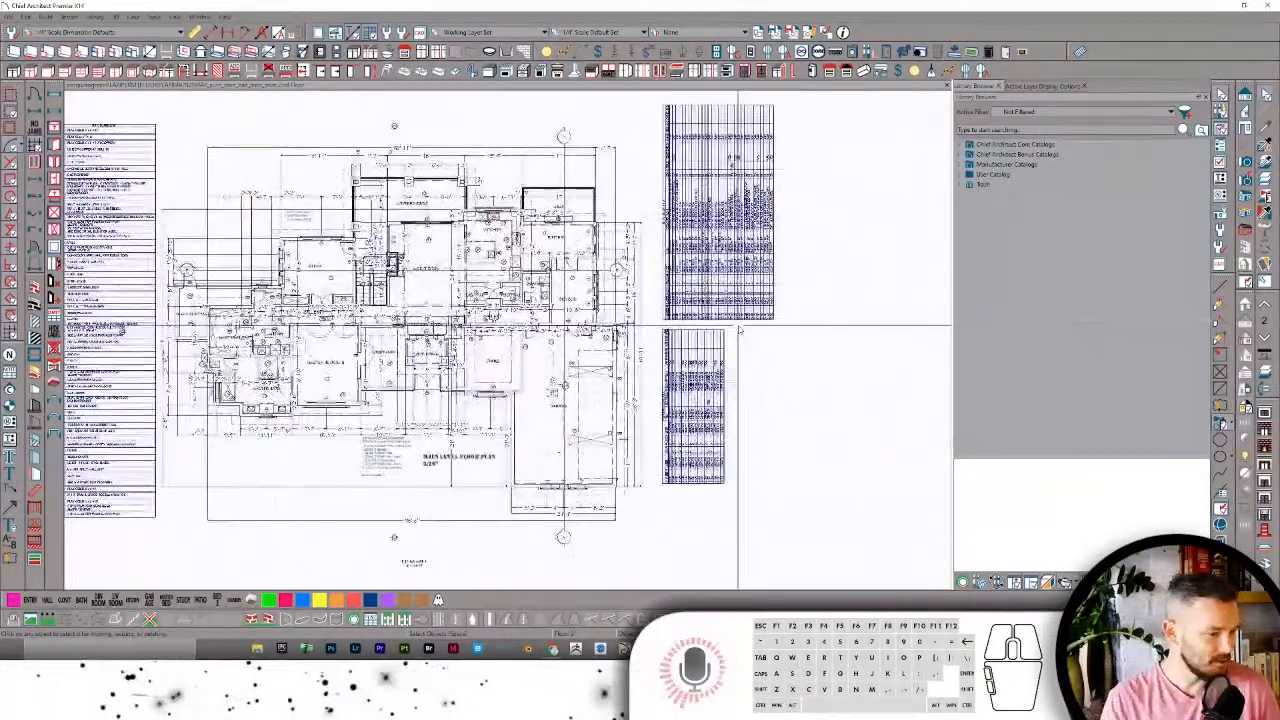
pyautogui.scroll(3, 730, 256)
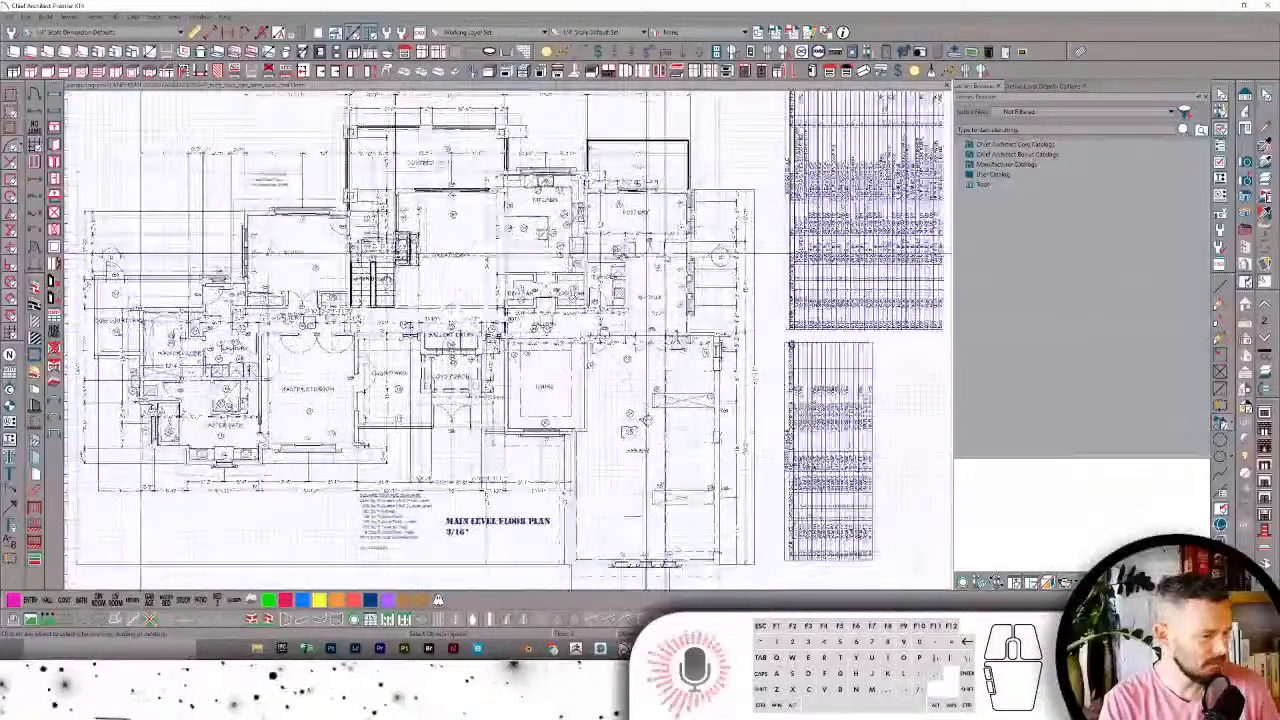
pyautogui.scroll(3, 720, 255)
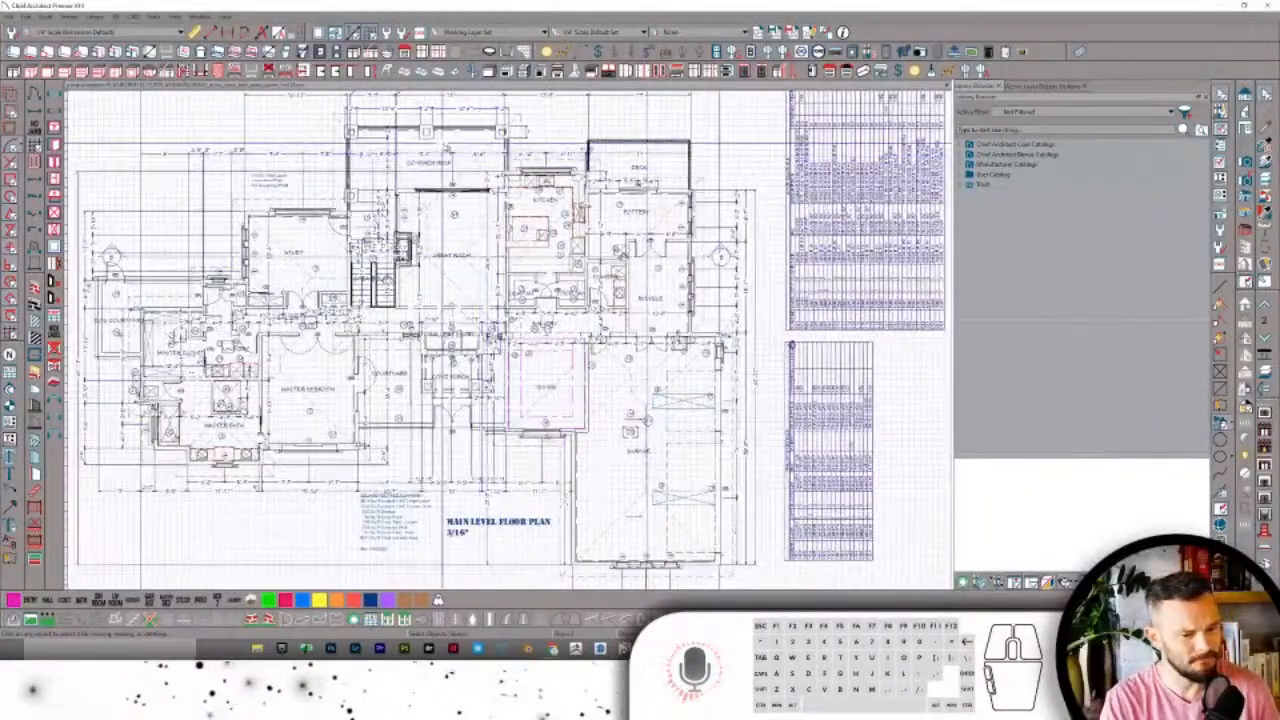
pyautogui.scroll(-2, 438, 158)
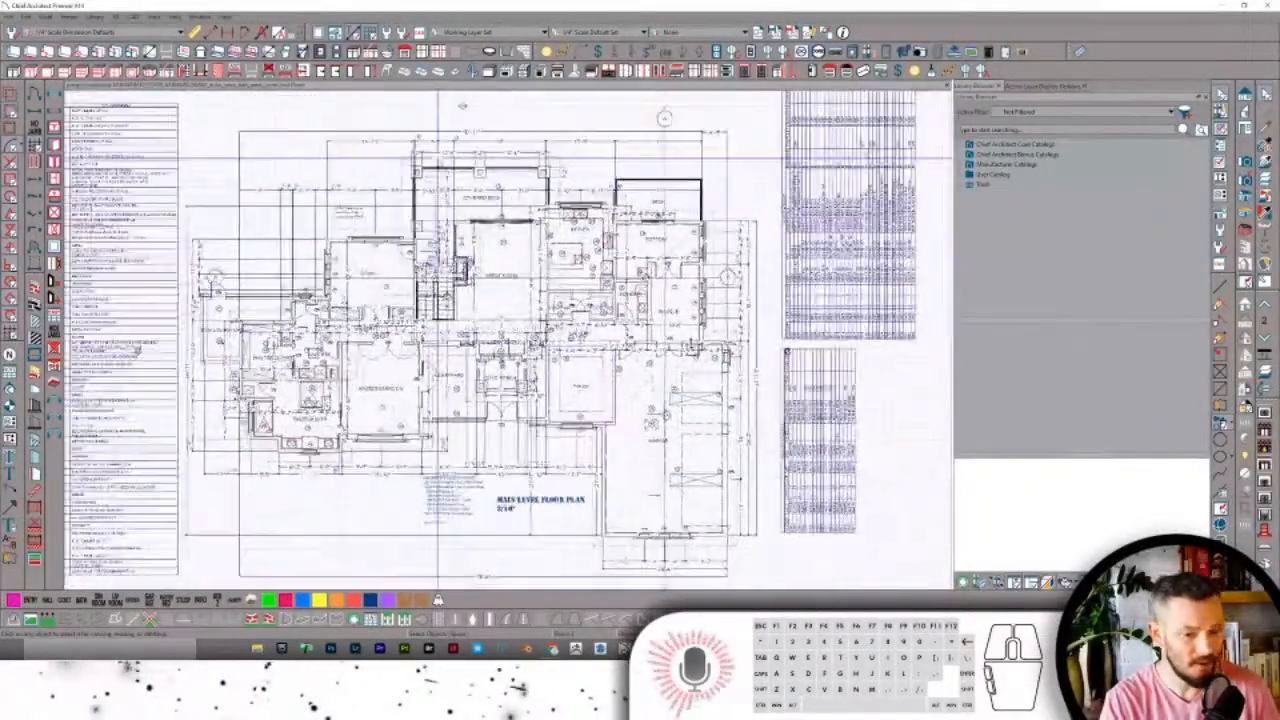
# Step: Use the Layer Hider to hide the schedules, outer dimension lines and circled number callouts around the main level floor plan
pyautogui.scroll(1, 300, 320)
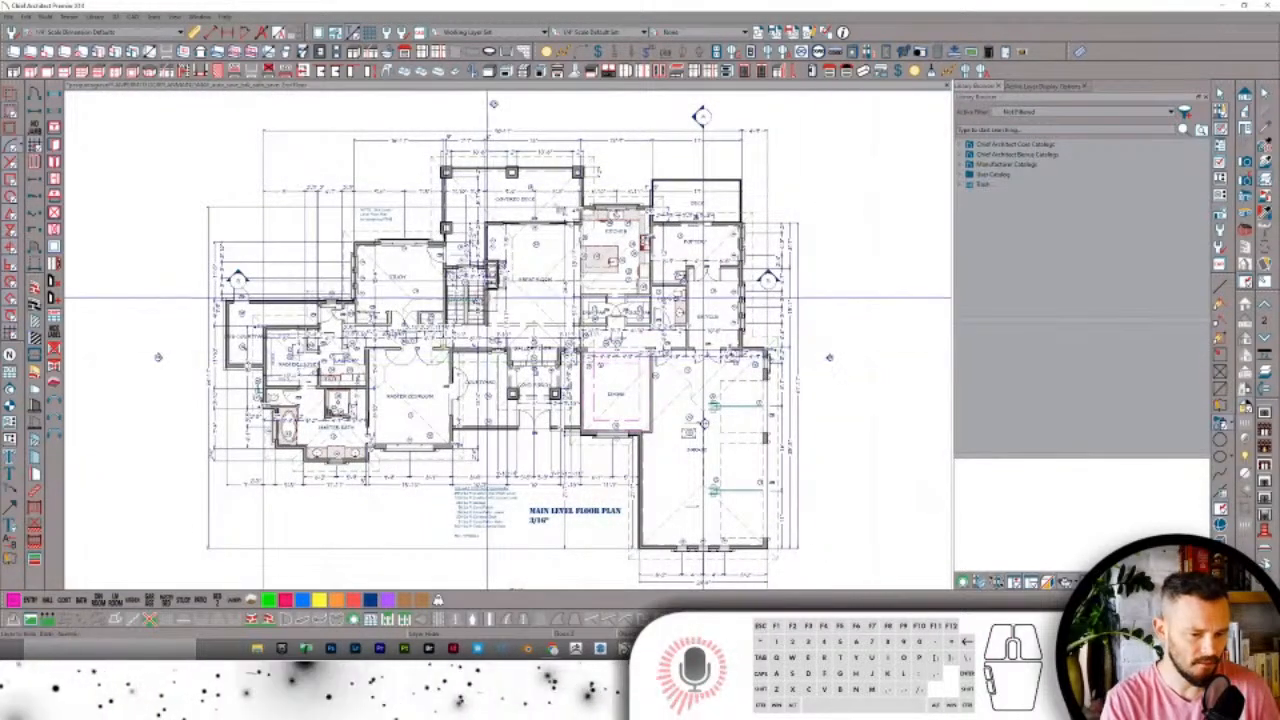
pyautogui.scroll(1, 557, 204)
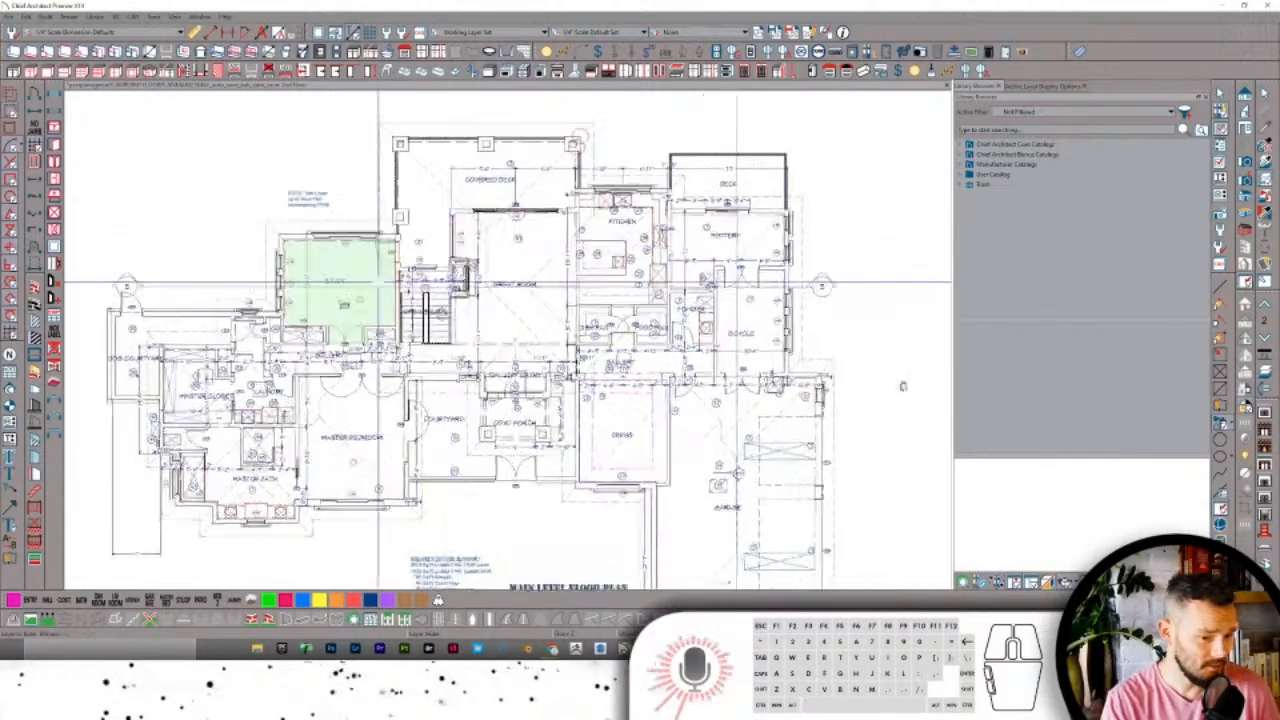
pyautogui.scroll(1, 378, 286)
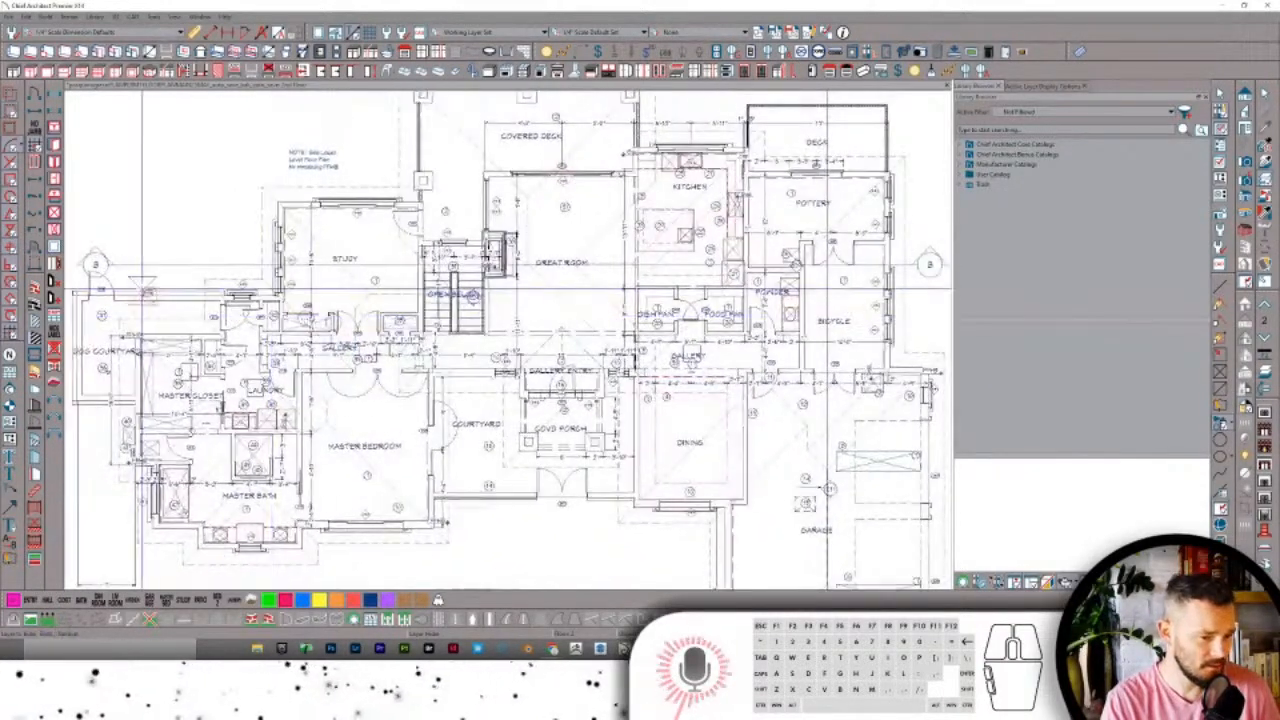
pyautogui.scroll(-1, 590, 290)
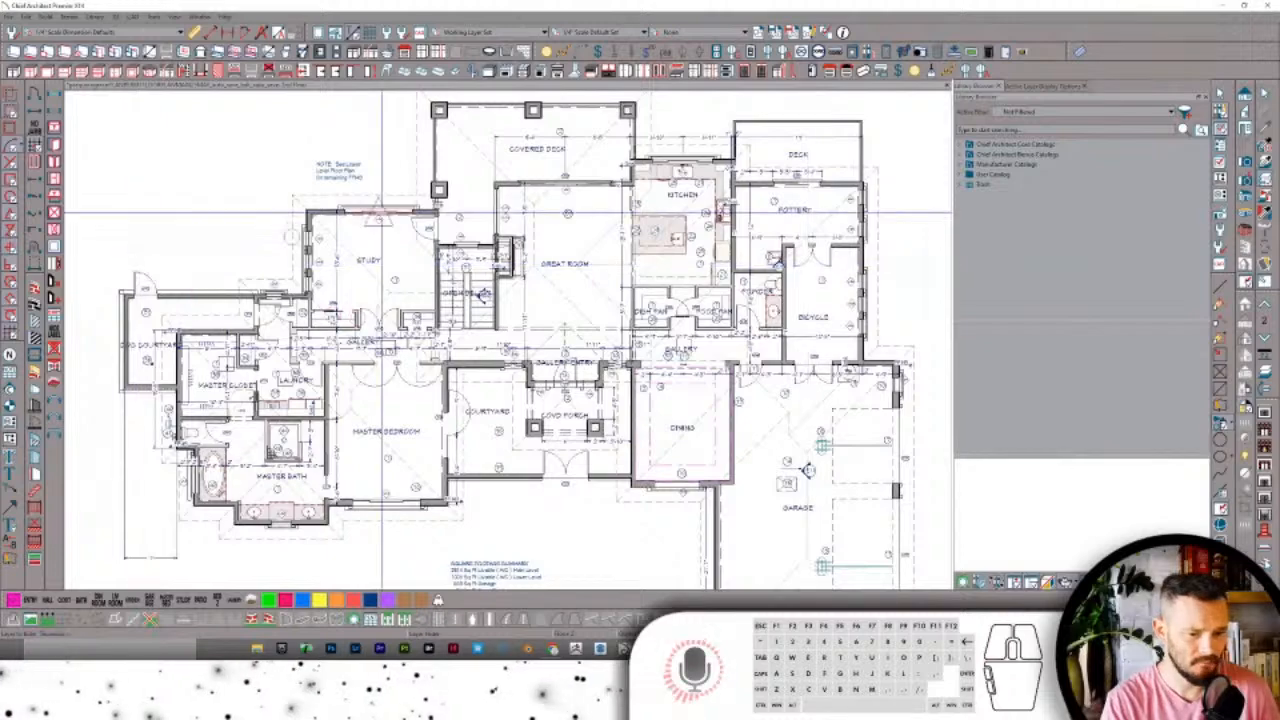
pyautogui.scroll(1, 835, 208)
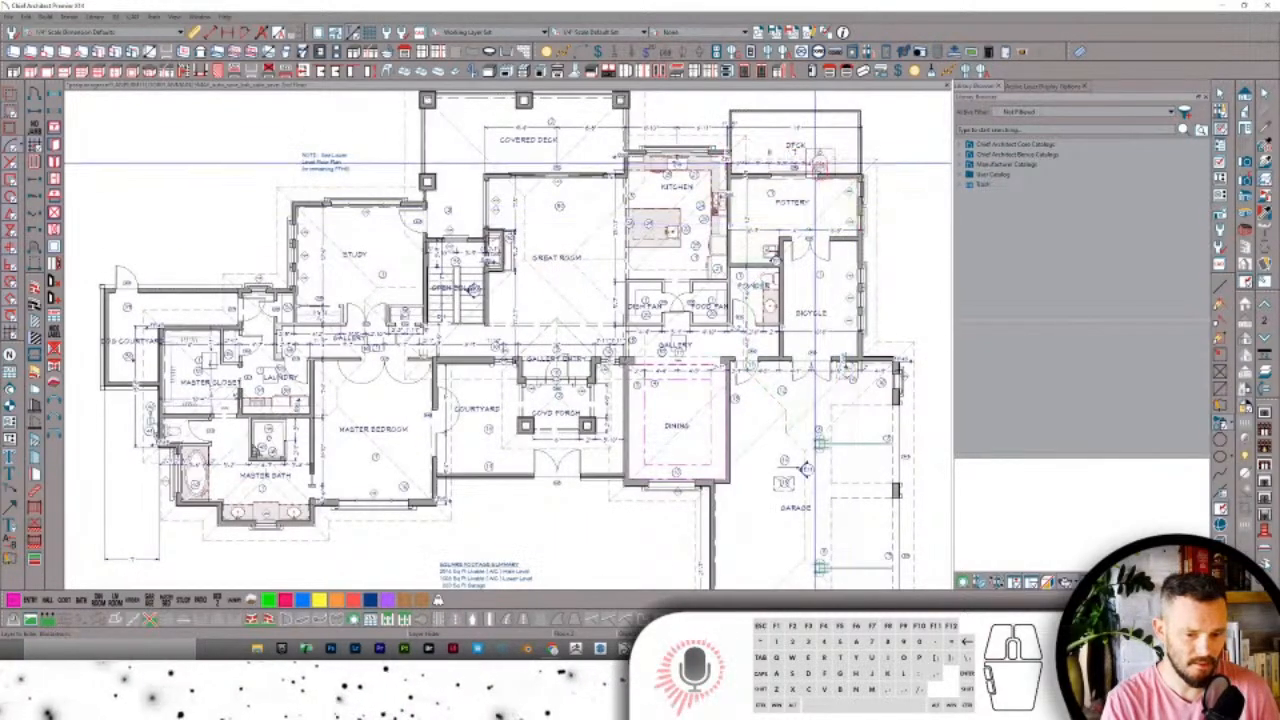
pyautogui.scroll(2, 806, 468)
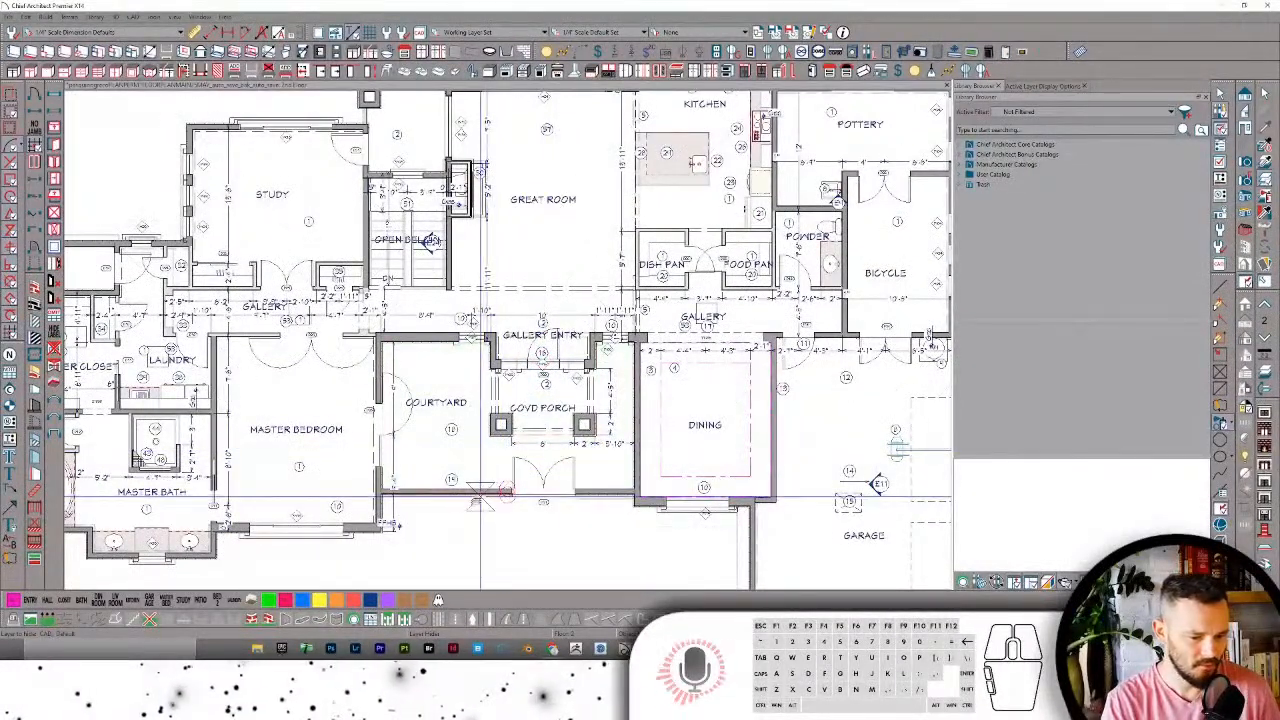
pyautogui.click(452, 430)
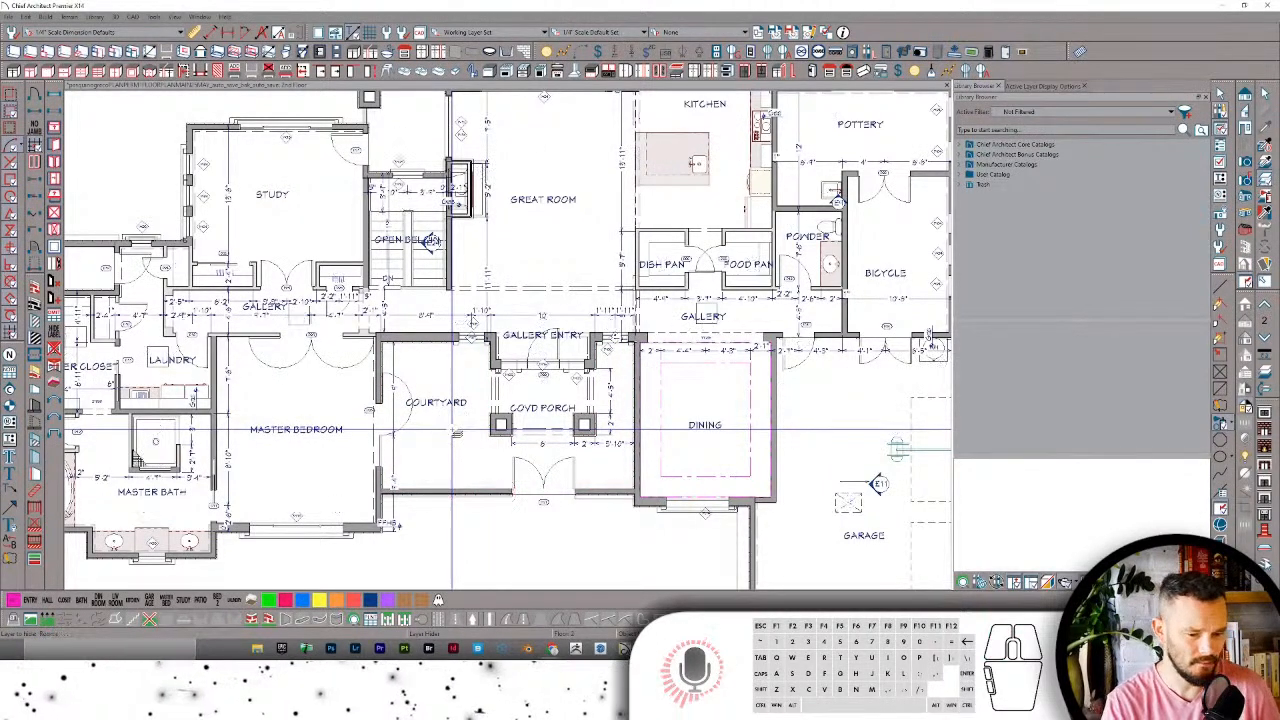
# Step: Turn off display of the "Doors, Labels" and "Windows, Labels" layers in the Working Layer Set, using a garage door and a bicycle room window
pyautogui.scroll(-1, 690, 415)
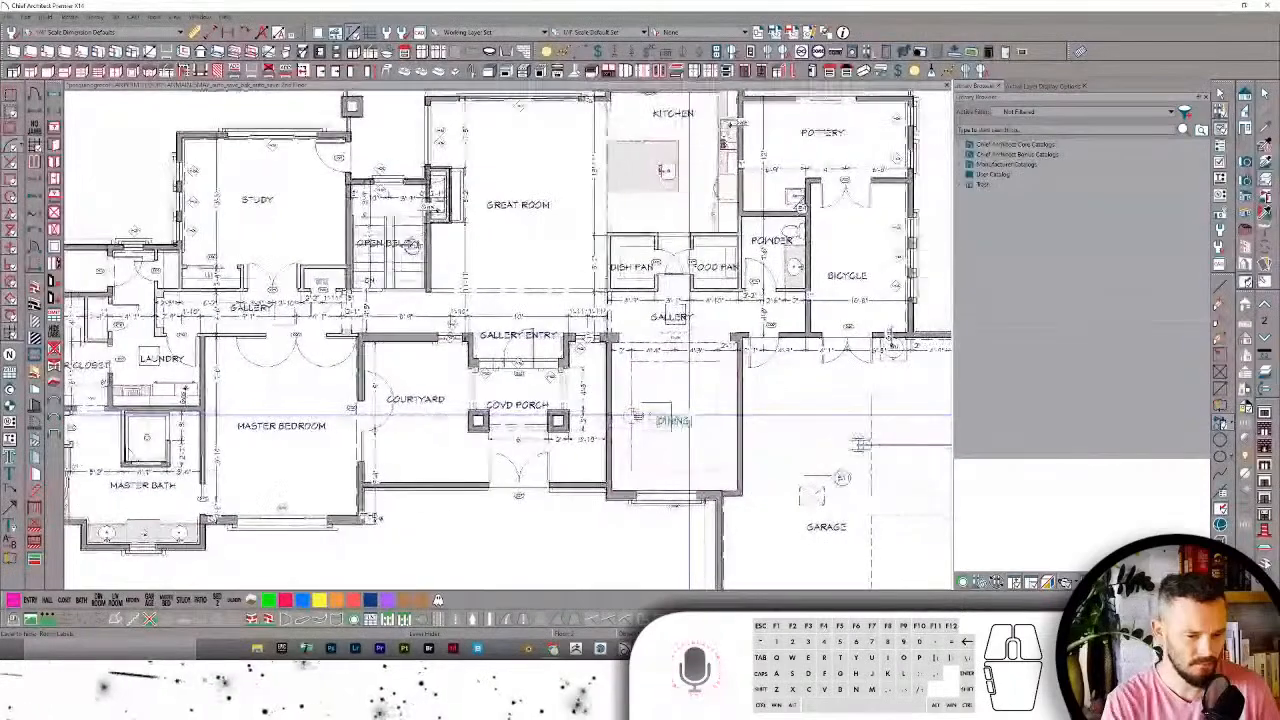
pyautogui.scroll(2, 690, 415)
pyautogui.hscroll(2, 700, 384)
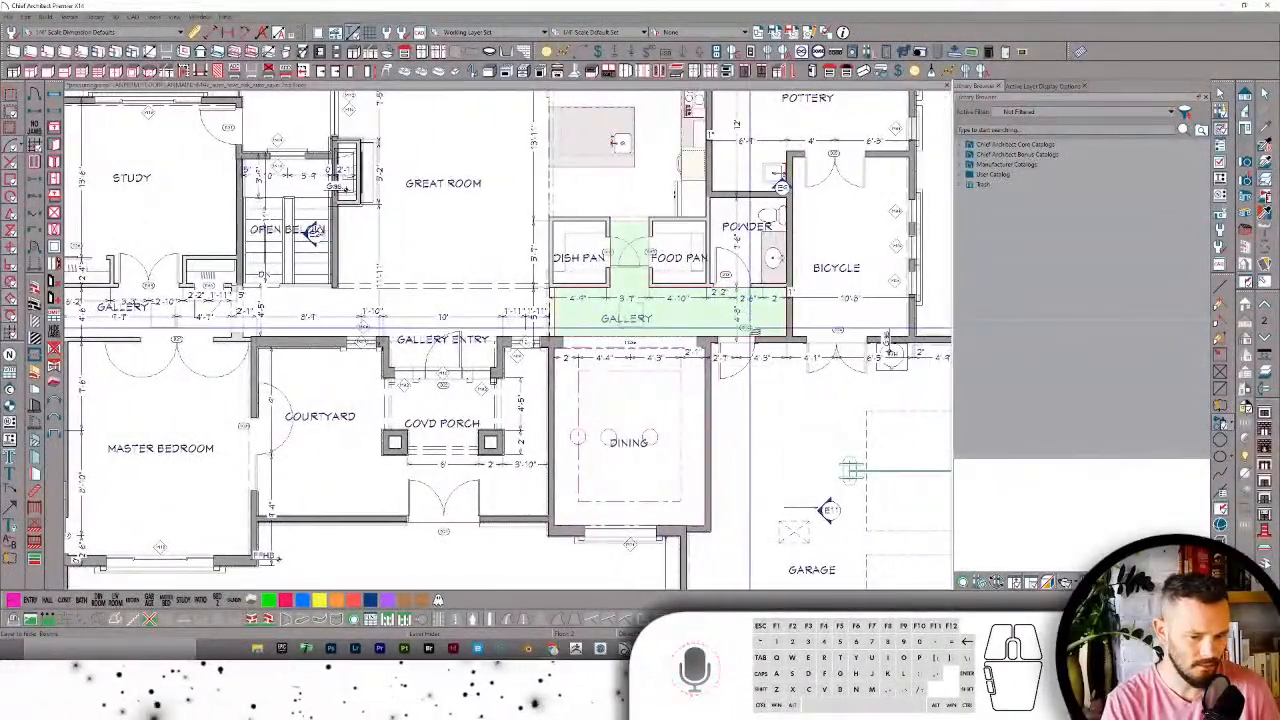
pyautogui.scroll(-3, 748, 345)
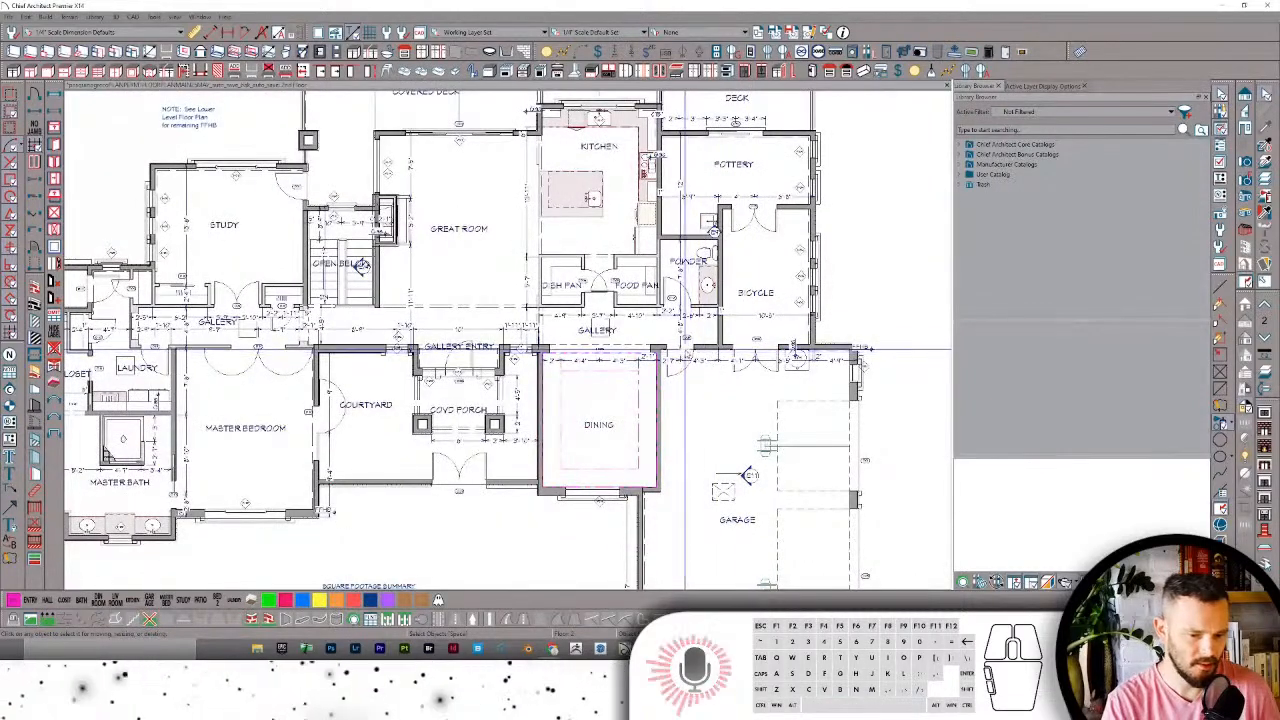
pyautogui.click(688, 352)
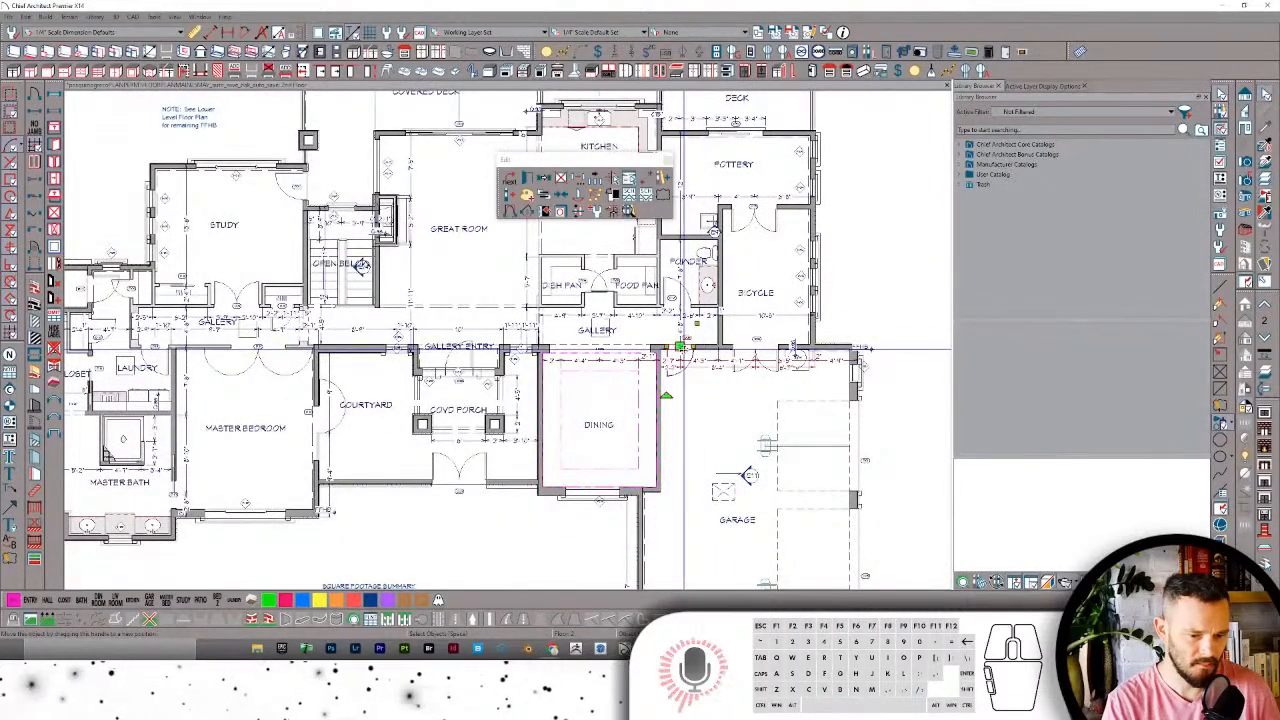
pyautogui.click(1040, 87)
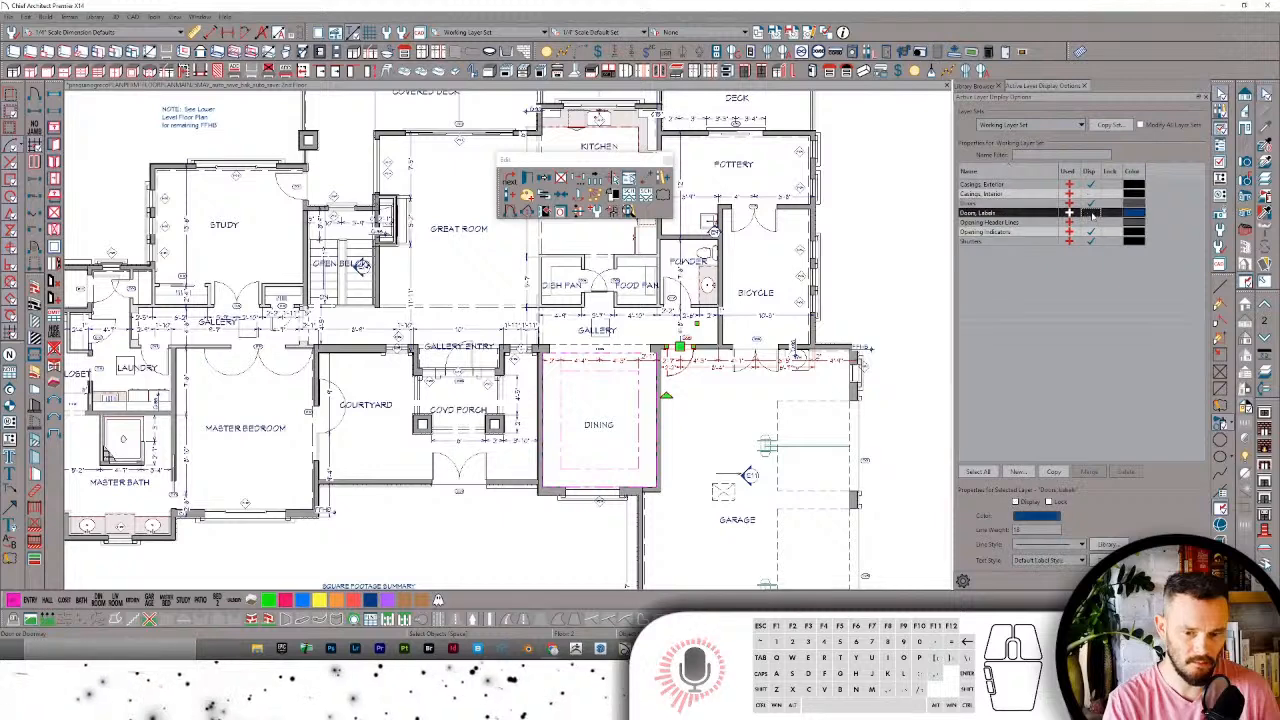
pyautogui.click(812, 298)
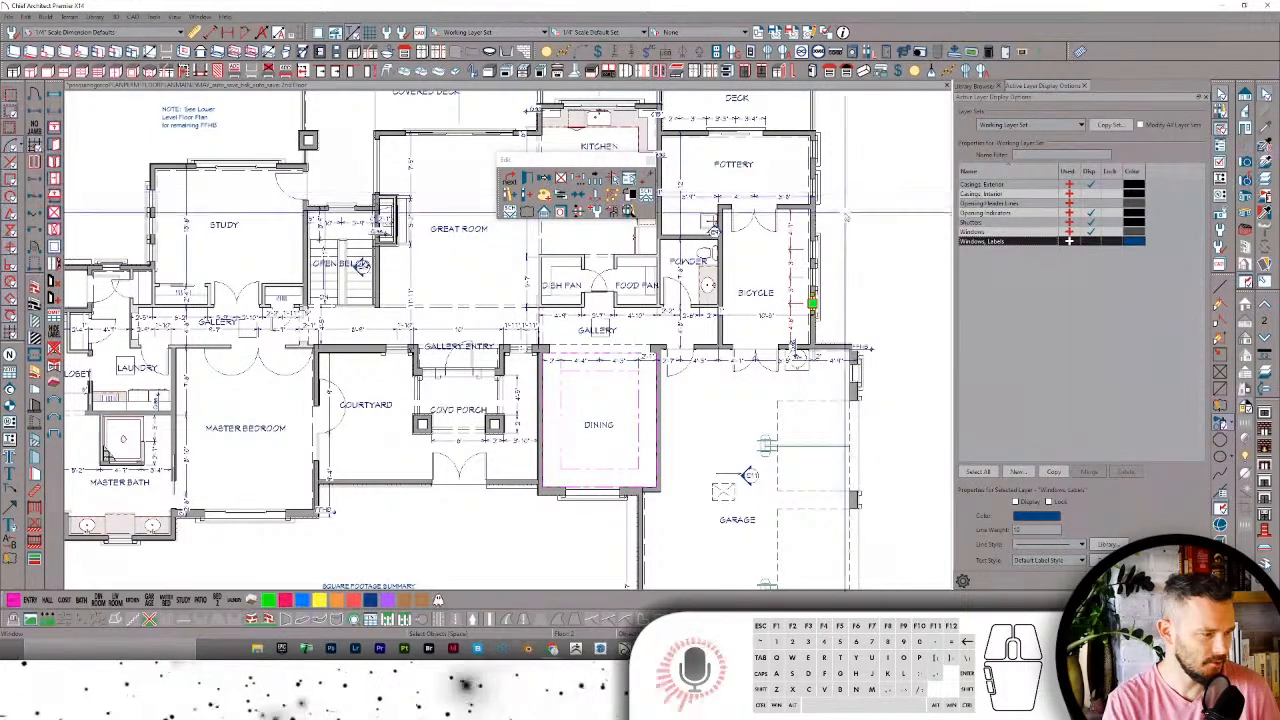
# Step: Turn off display of the "Dimensions" layer in the Working Layer Set, using a dimension line in the pottery room
pyautogui.click(878, 233)
pyautogui.click(765, 197)
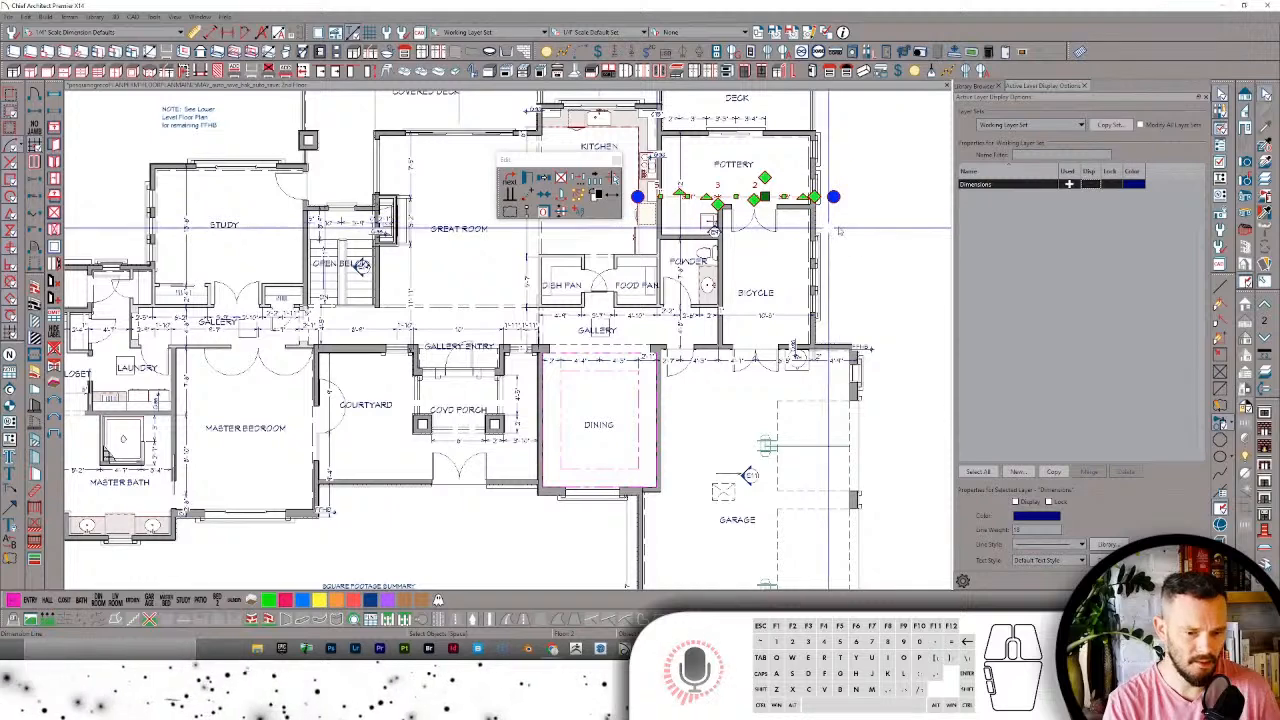
pyautogui.click(869, 226)
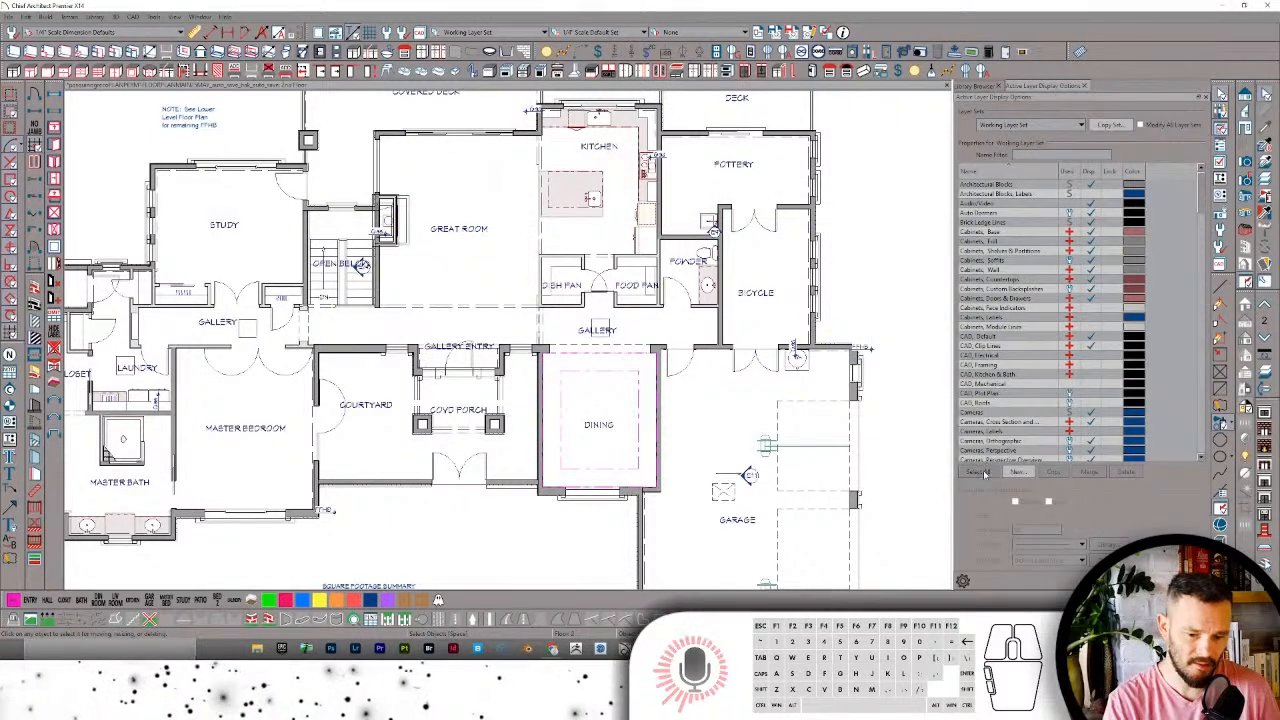
# Step: Set the color of all layers in the Working Layer Set to black
pyautogui.click(981, 472)
pyautogui.click(1037, 516)
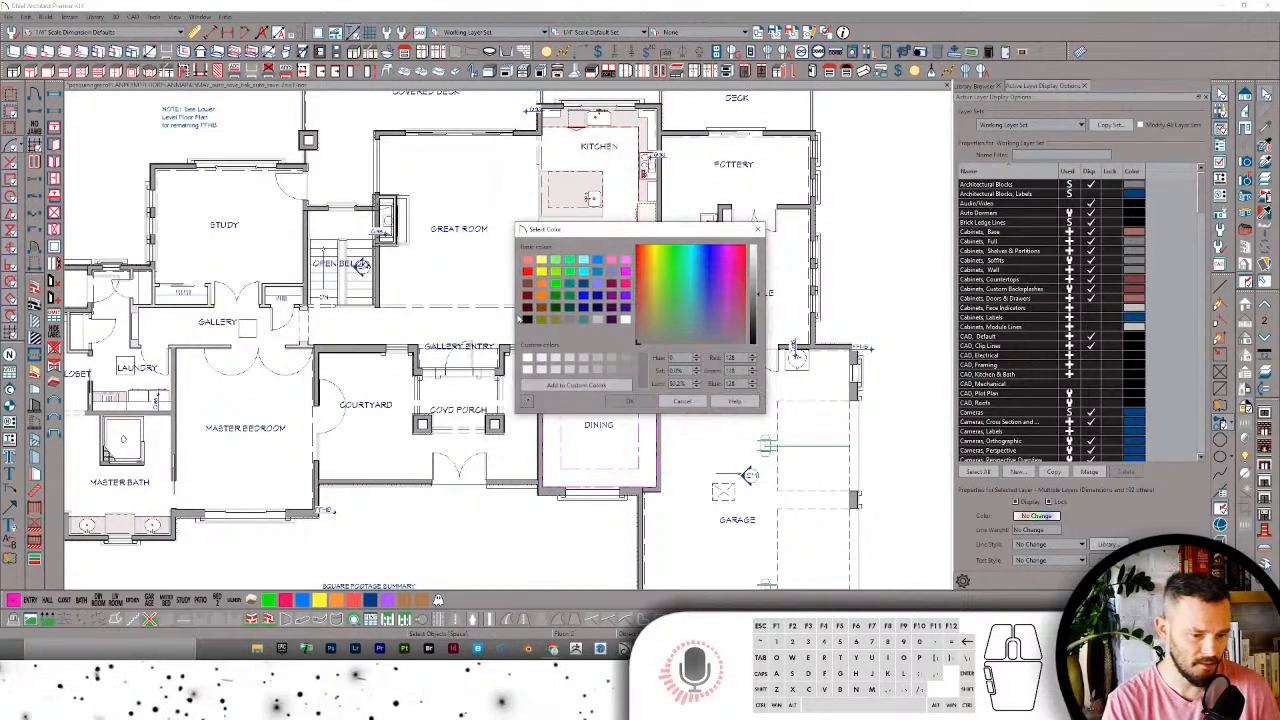
pyautogui.click(629, 401)
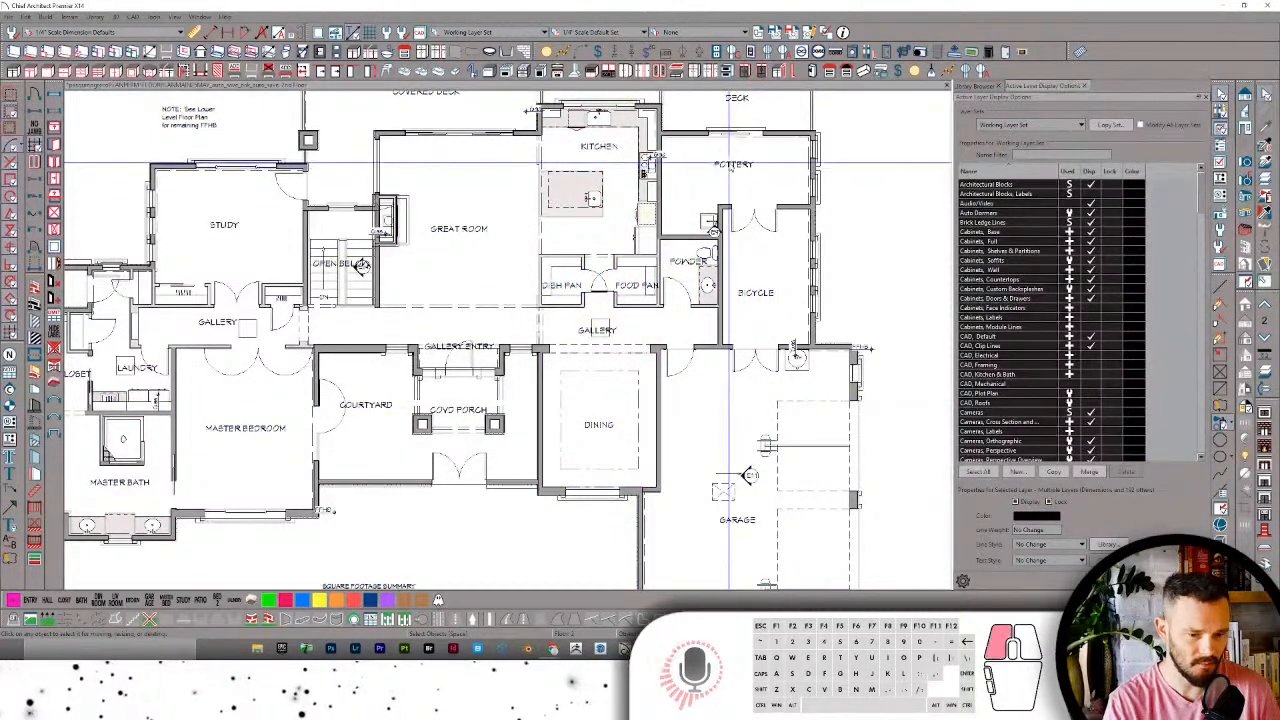
# Step: Starting from the "Room Labels" layer, change the font of all saved text styles to Arial
pyautogui.click(734, 164)
pyautogui.click(1098, 558)
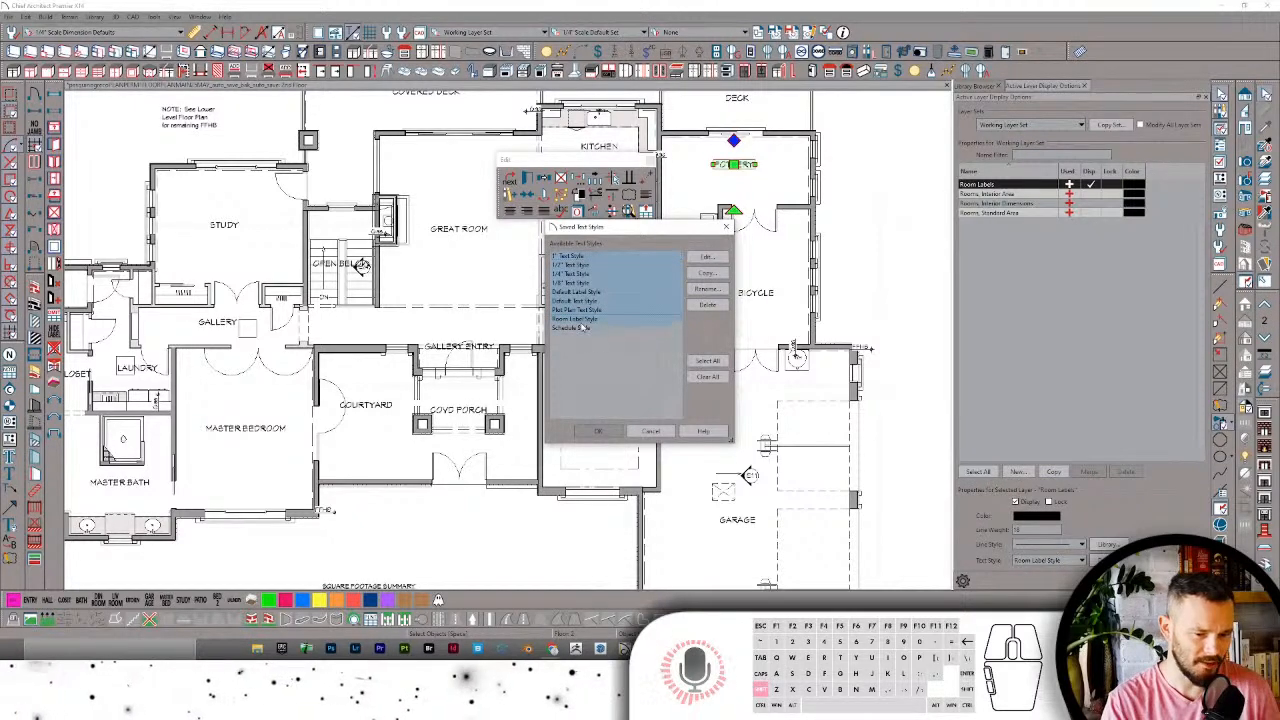
pyautogui.click(704, 257)
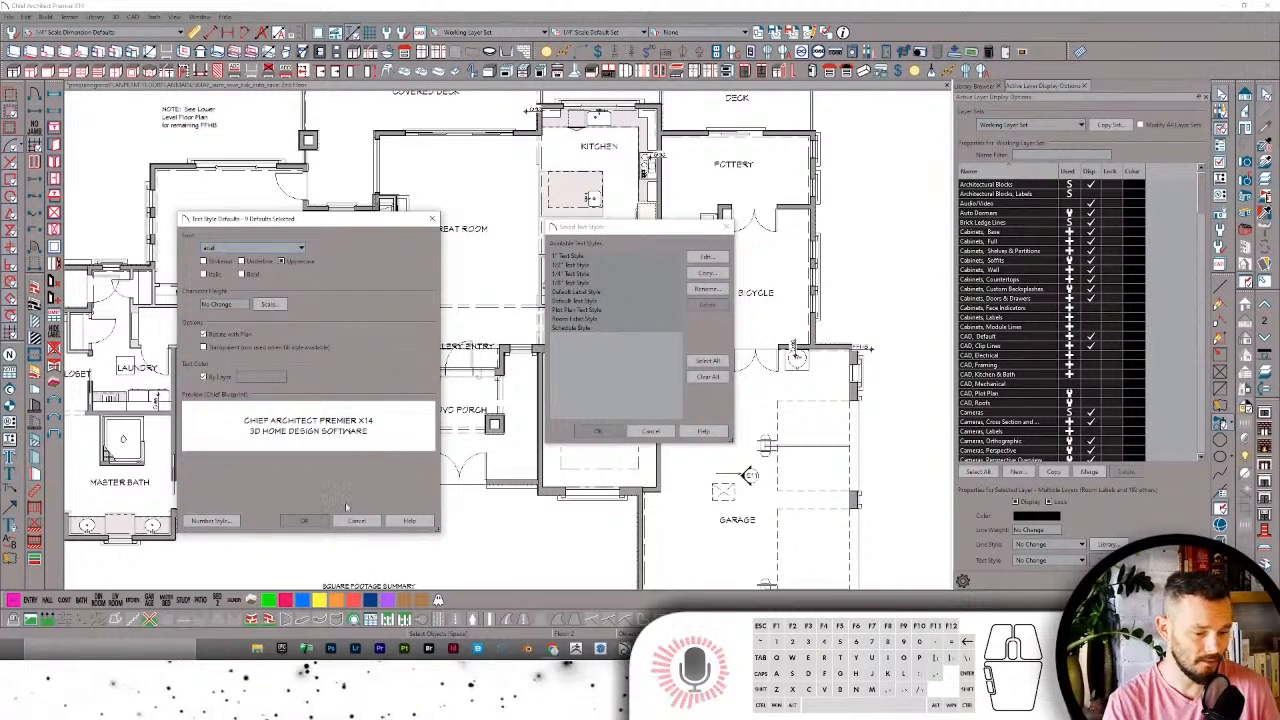
pyautogui.click(309, 521)
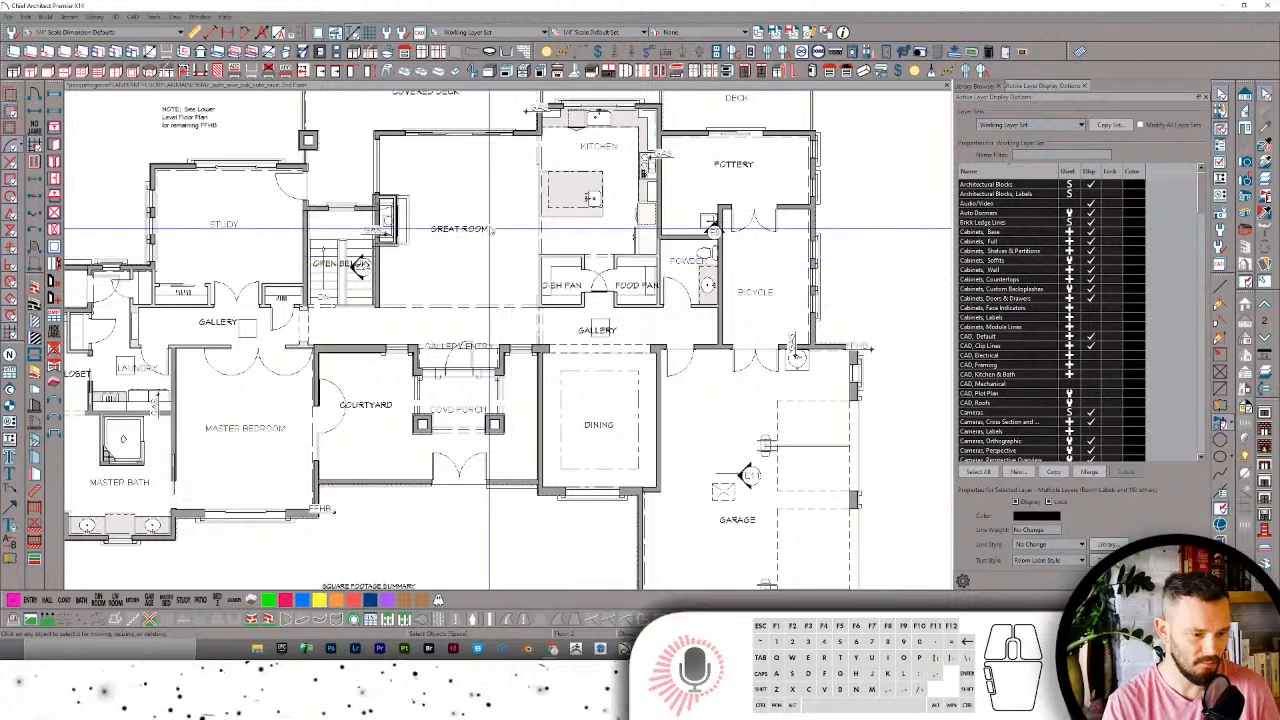
# Step: Open a perspective full overview of the house, dismiss the missing files notice, and inspect the foundation wall and deck
pyautogui.scroll(-4, 483, 252)
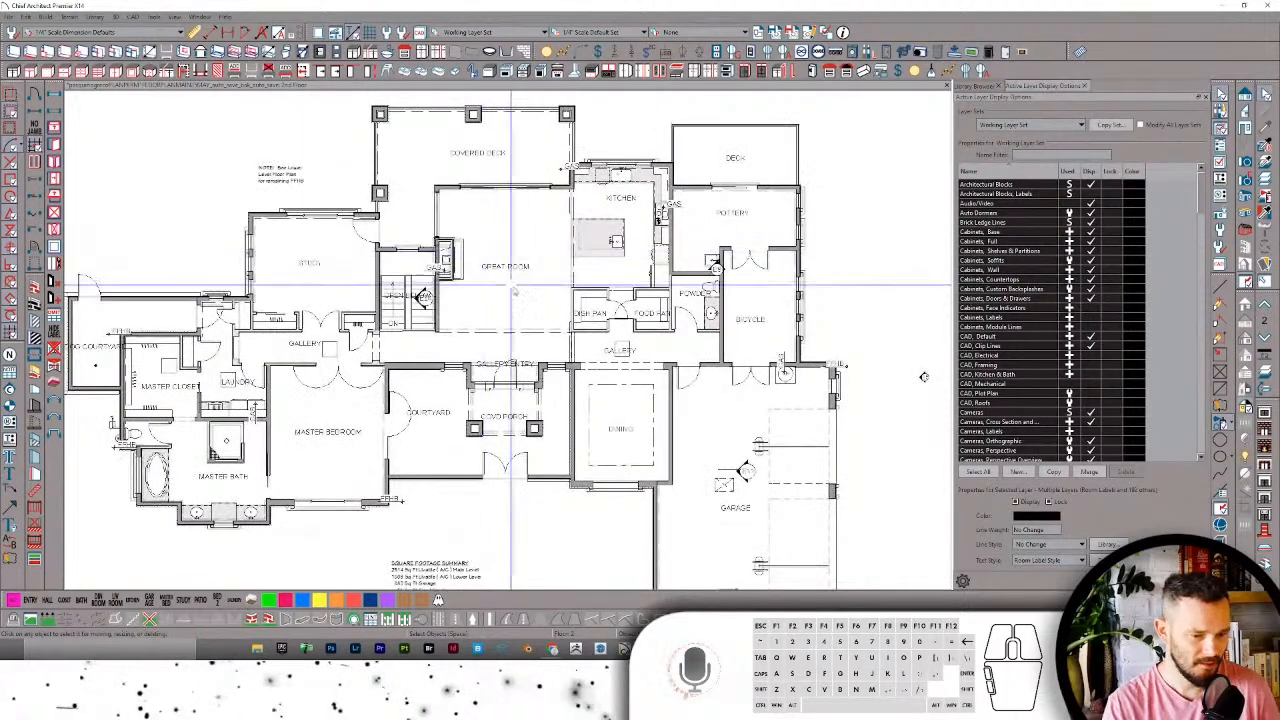
pyautogui.moveTo(923, 376); pyautogui.dragTo(919, 367, button='middle')
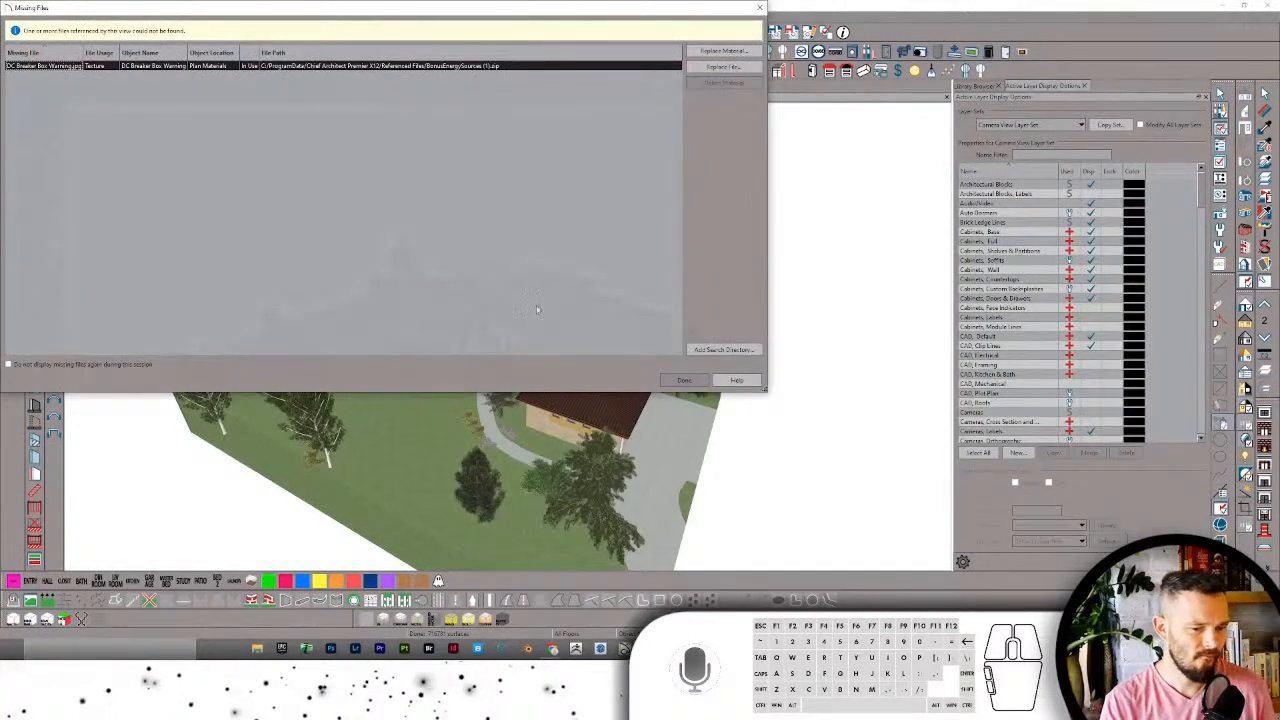
pyautogui.click(684, 381)
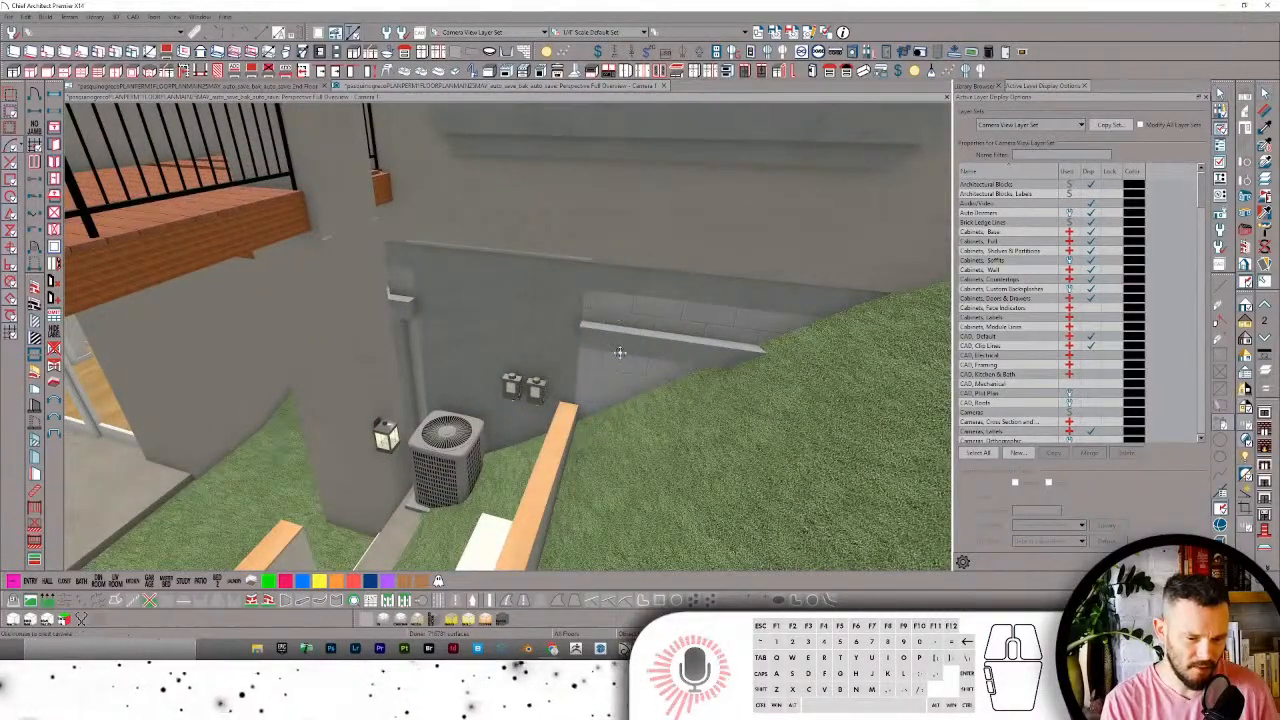
pyautogui.click(640, 344)
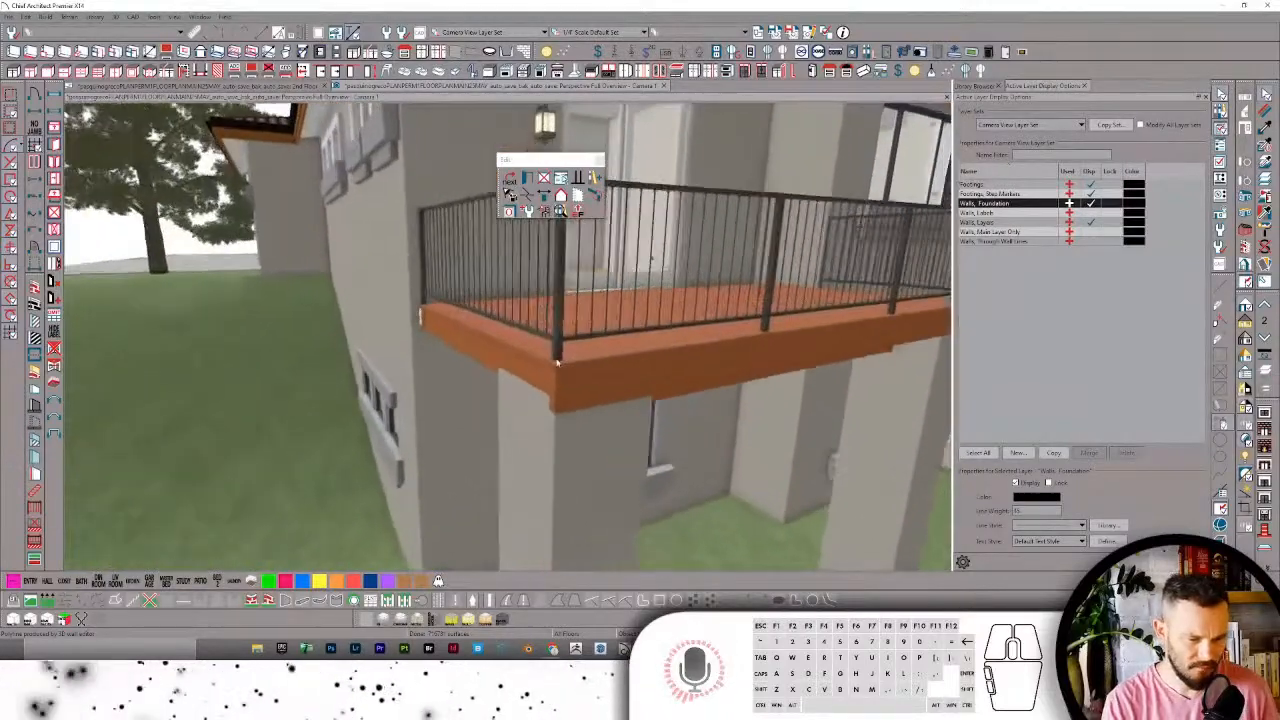
pyautogui.click(550, 400)
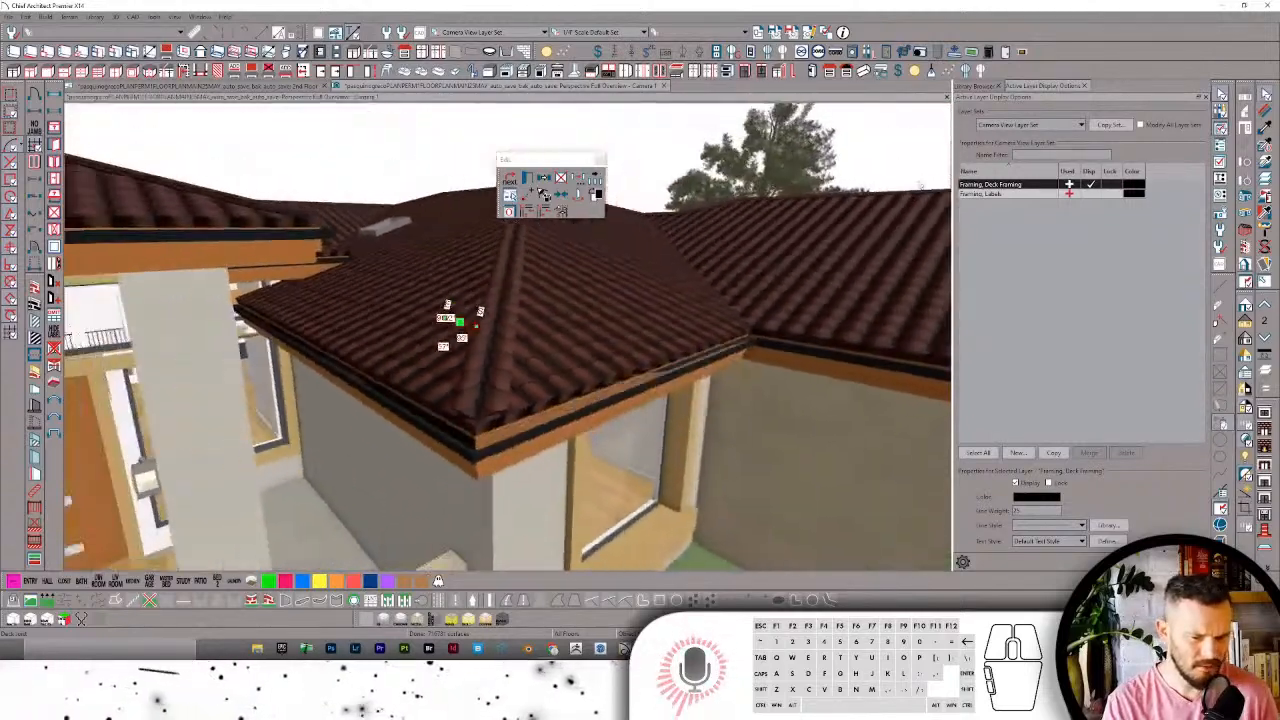
# Step: Apply the library's 3d Gutter-Straight molding to the front roof's eaves and inspect the gutter at the corner
pyautogui.click(985, 86)
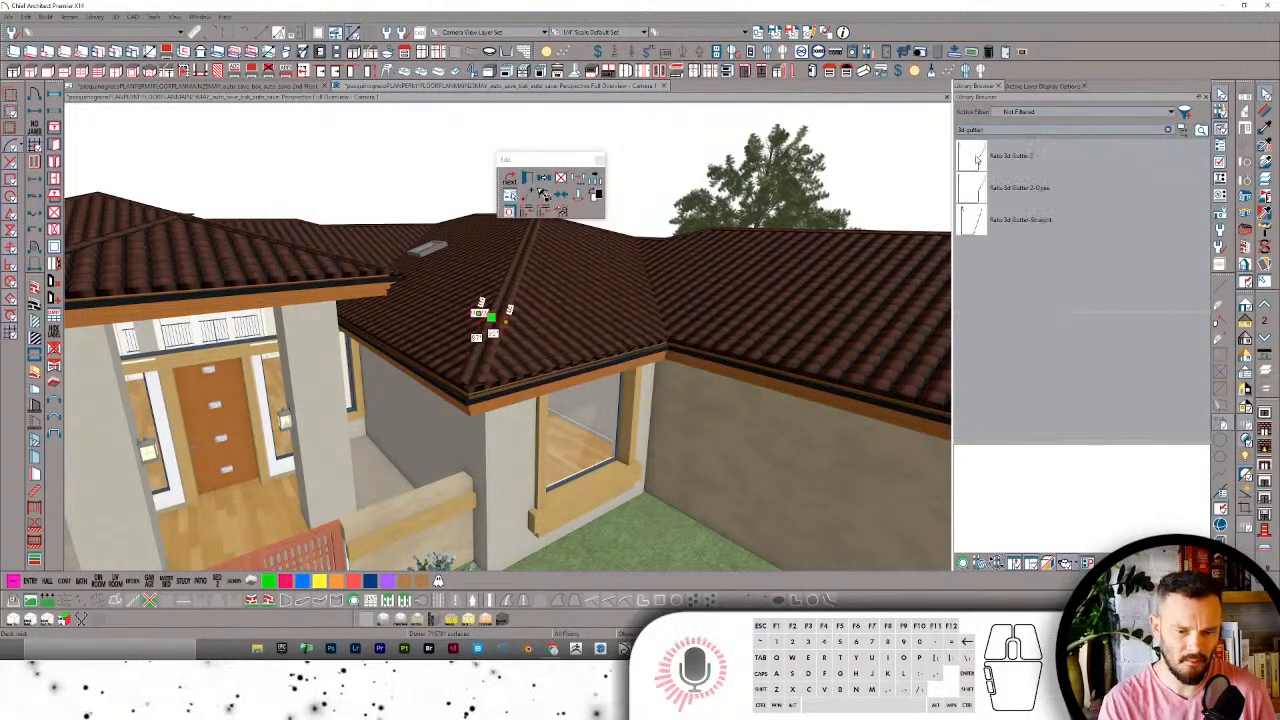
pyautogui.moveTo(840, 270); pyautogui.dragTo(978, 226)
pyautogui.click(1020, 219)
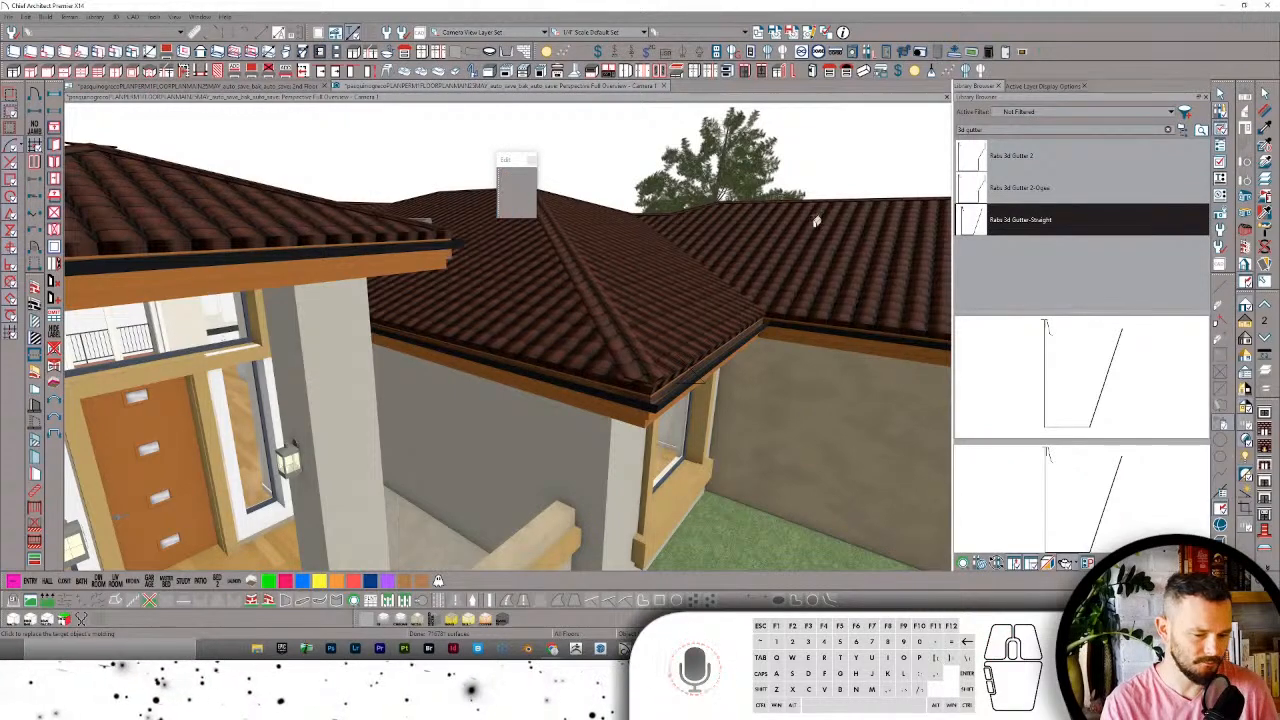
pyautogui.scroll(3, 813, 218)
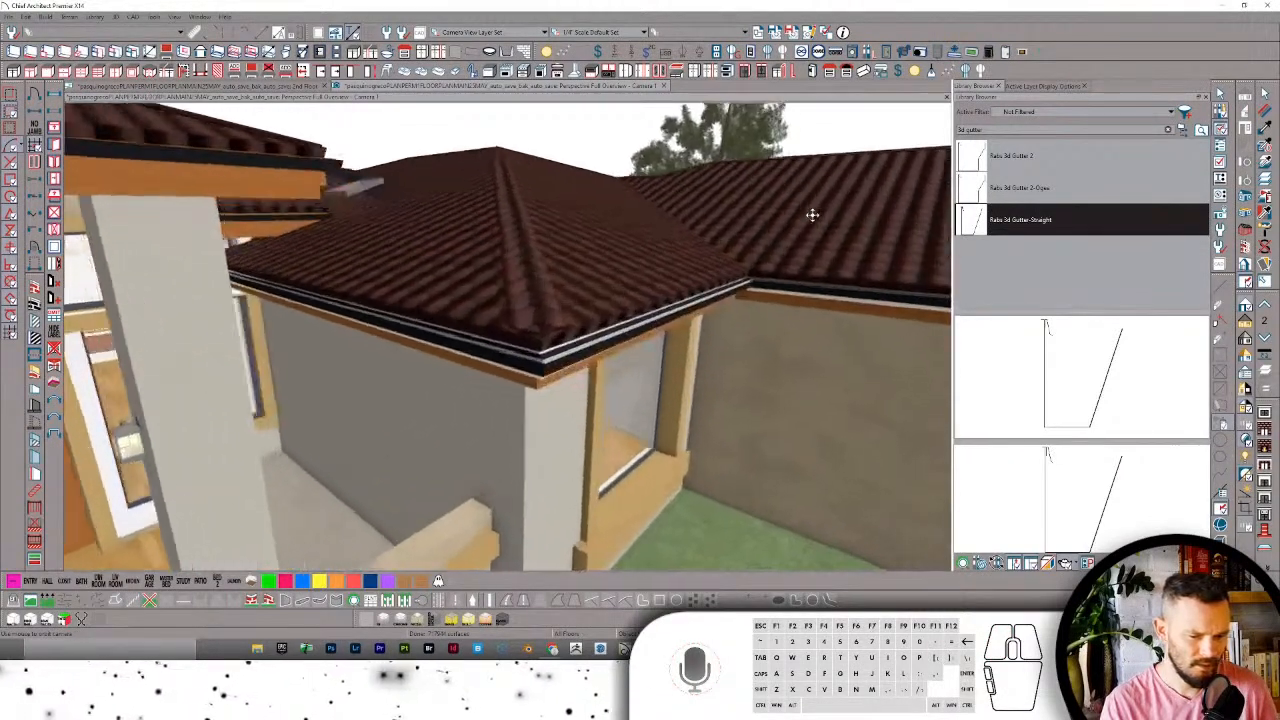
pyautogui.scroll(6, 813, 218)
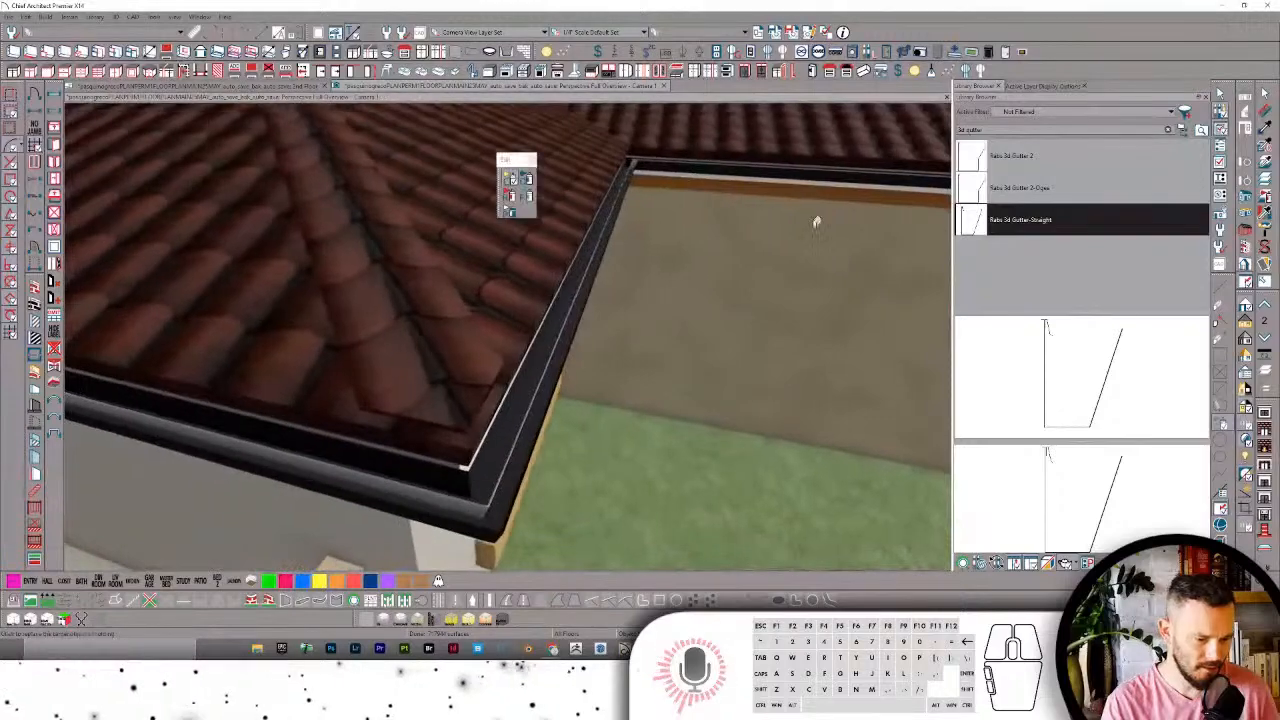
pyautogui.moveTo(814, 219); pyautogui.dragTo(470, 392, button='middle')
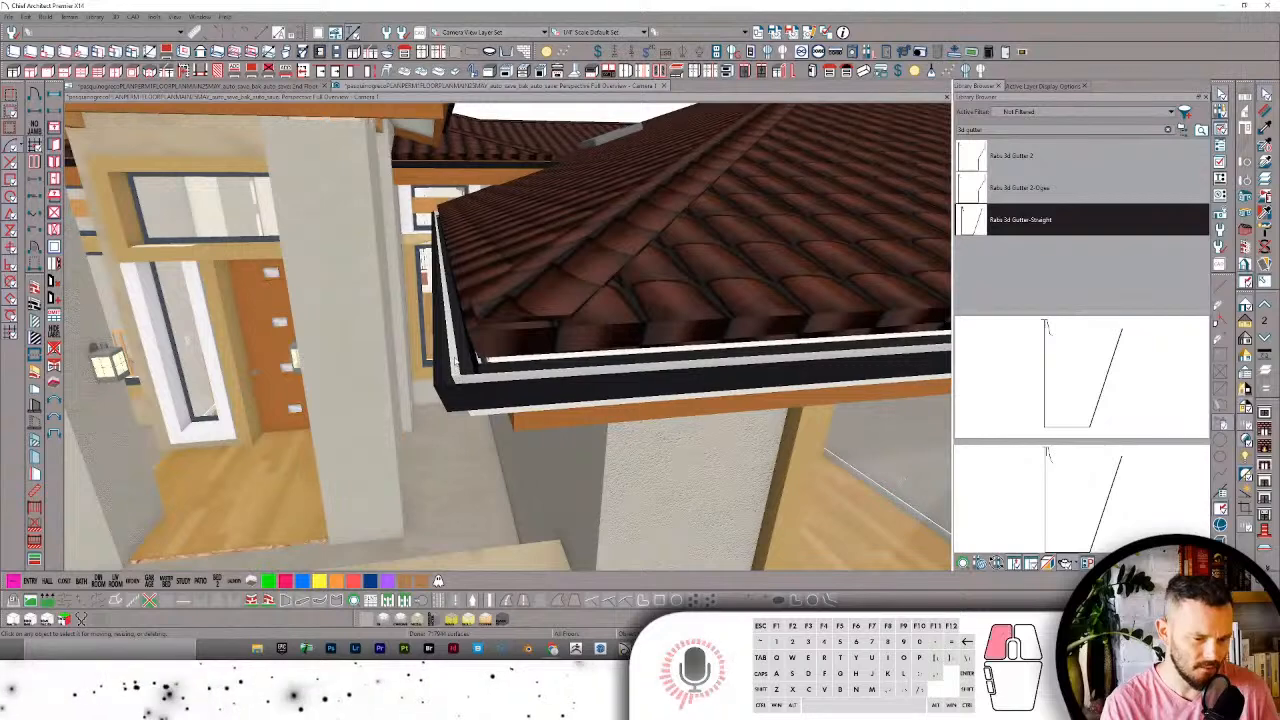
# Step: Filter the Camera View Layer Set for gutter layers and unlock the "Roofs, Gutters" layer
pyautogui.click(1043, 87)
pyautogui.click(1045, 155)
pyautogui.write('gutter')
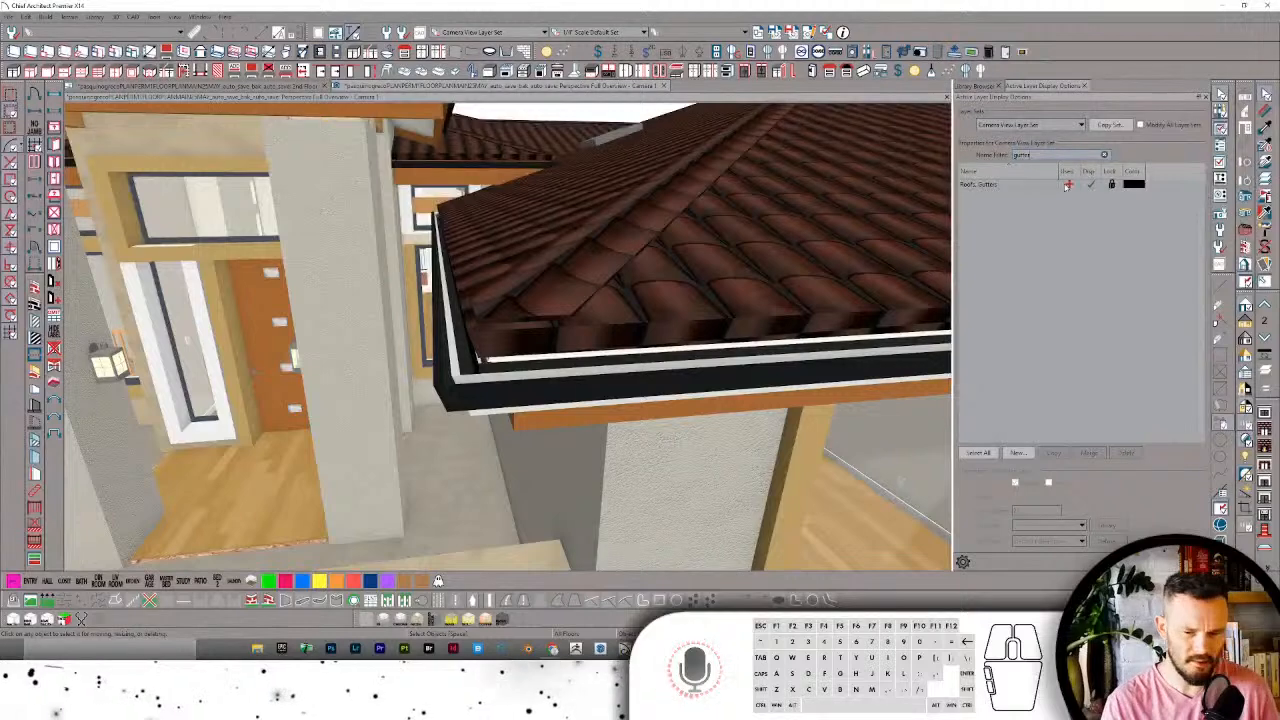
pyautogui.click(1115, 187)
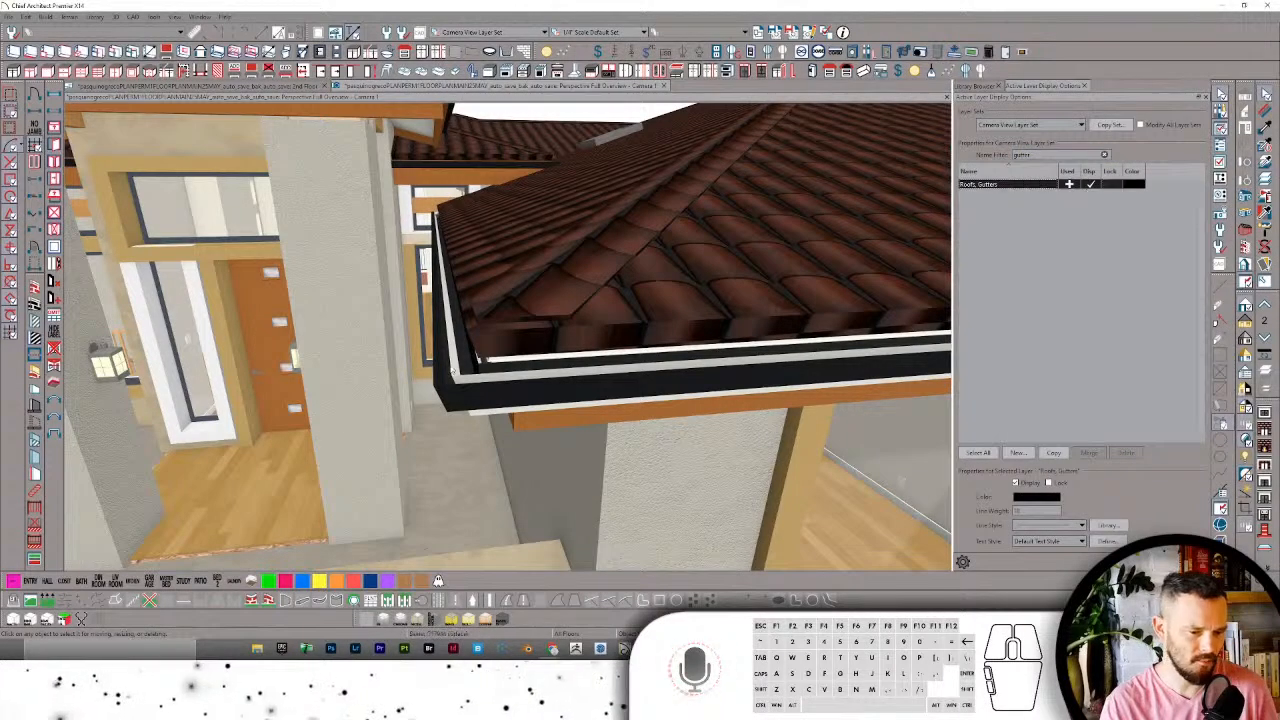
# Step: Delete the gutter along the front and garage roof edges, agreeing to turn off automatic regeneration of its moldings
pyautogui.click(452, 360)
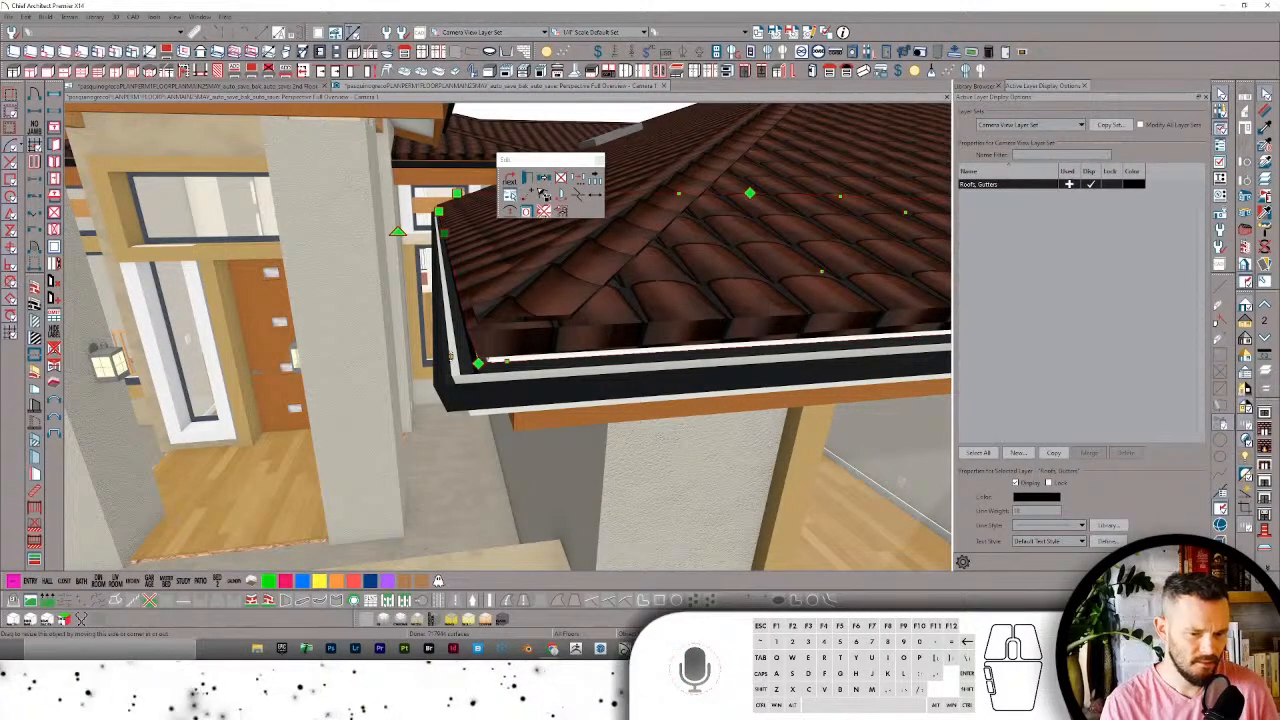
pyautogui.moveTo(451, 357); pyautogui.dragTo(898, 229, button='middle')
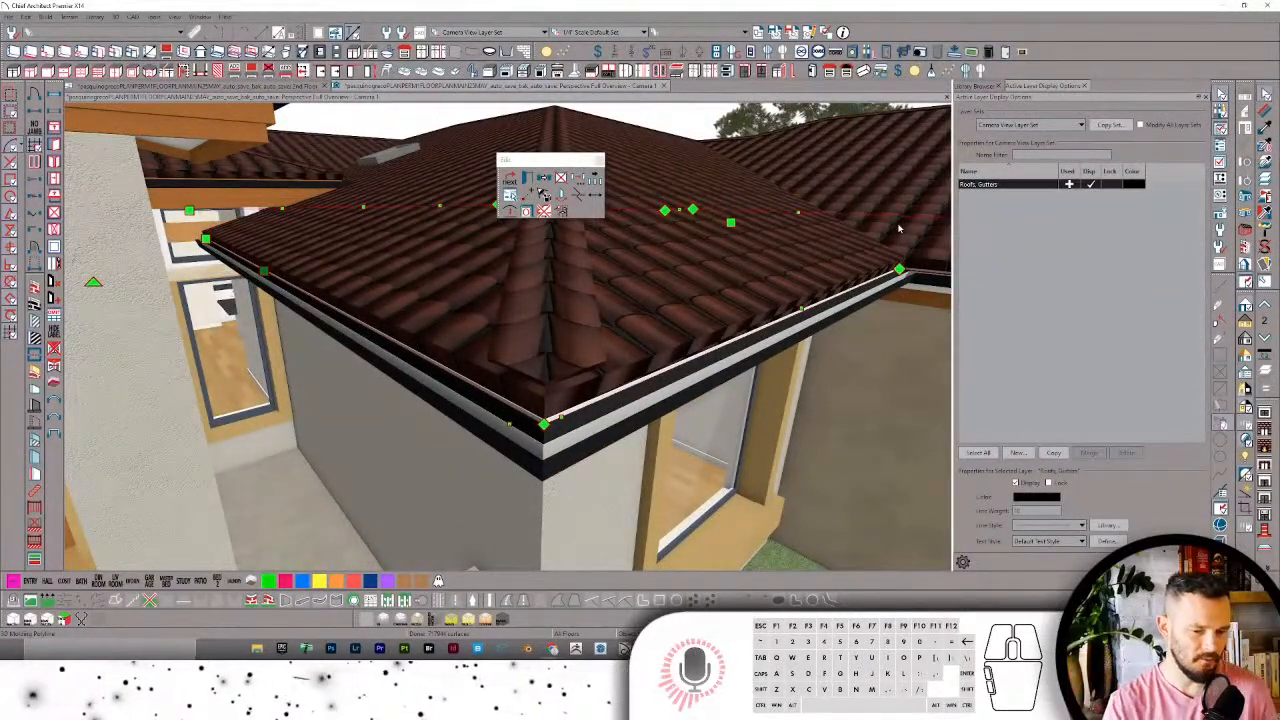
pyautogui.scroll(-6, 800, 220)
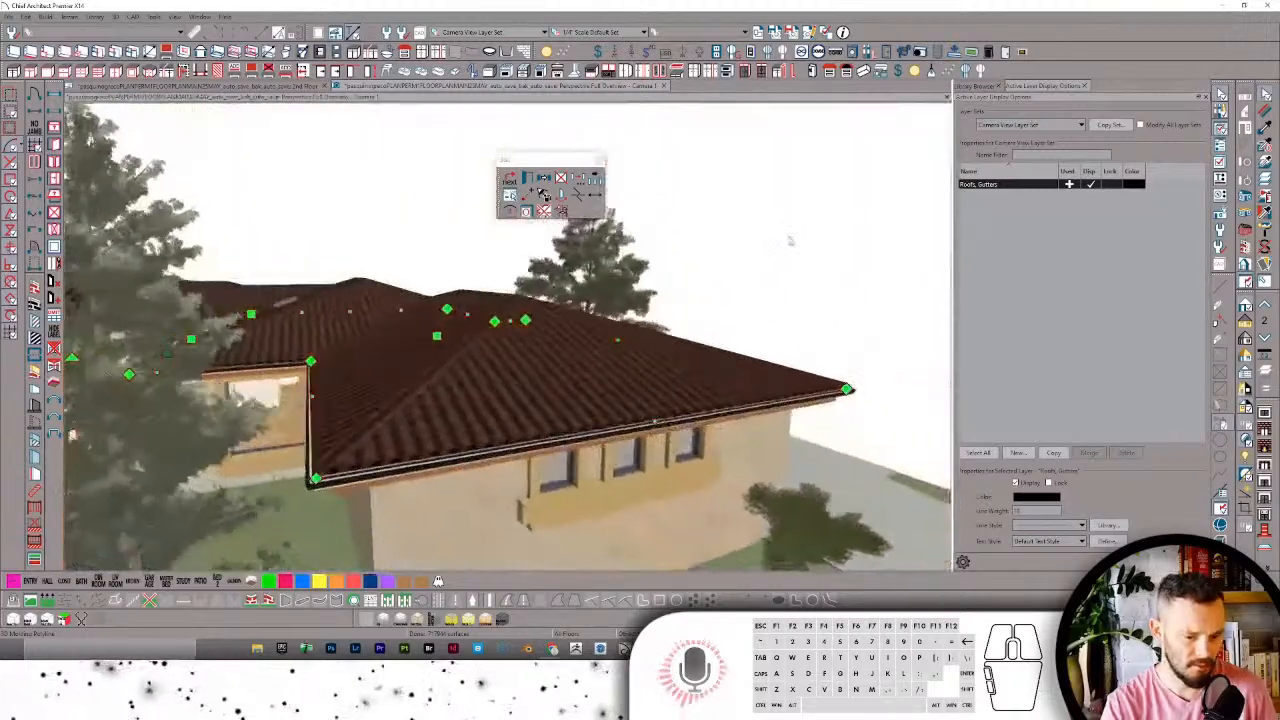
pyautogui.moveTo(790, 240); pyautogui.dragTo(703, 275, button='middle')
pyautogui.press('`')
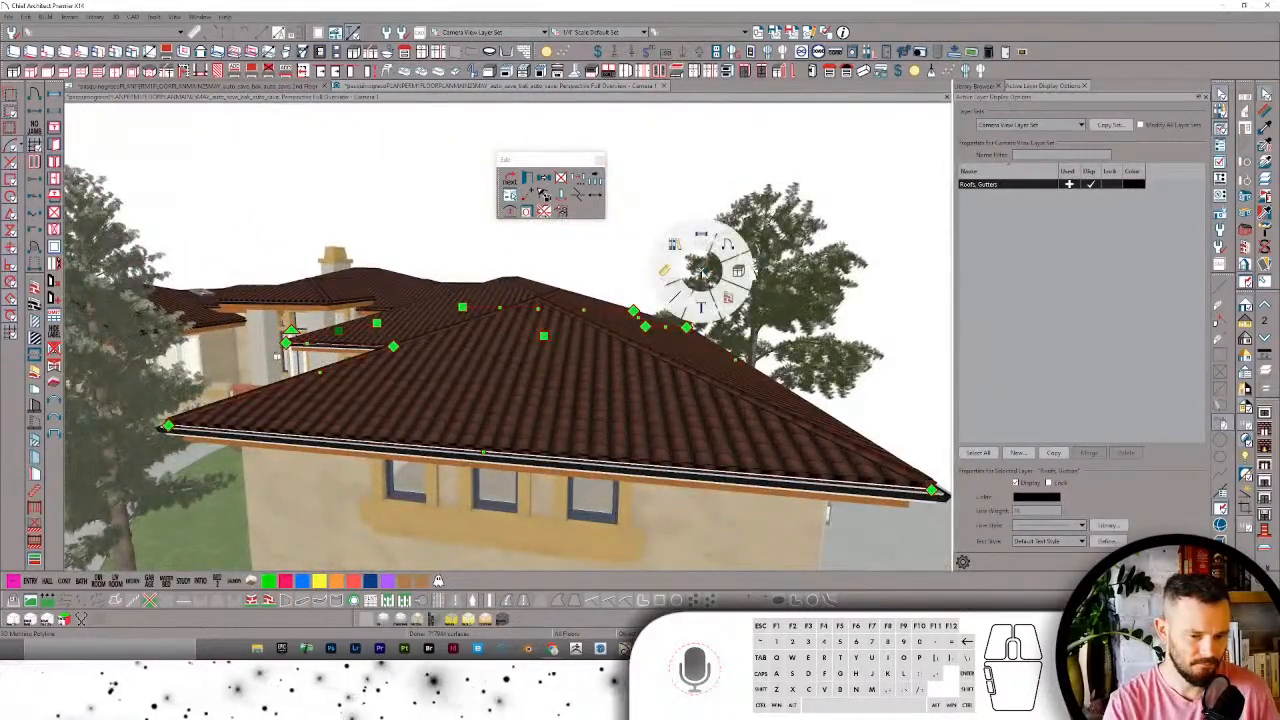
pyautogui.press('Delete')
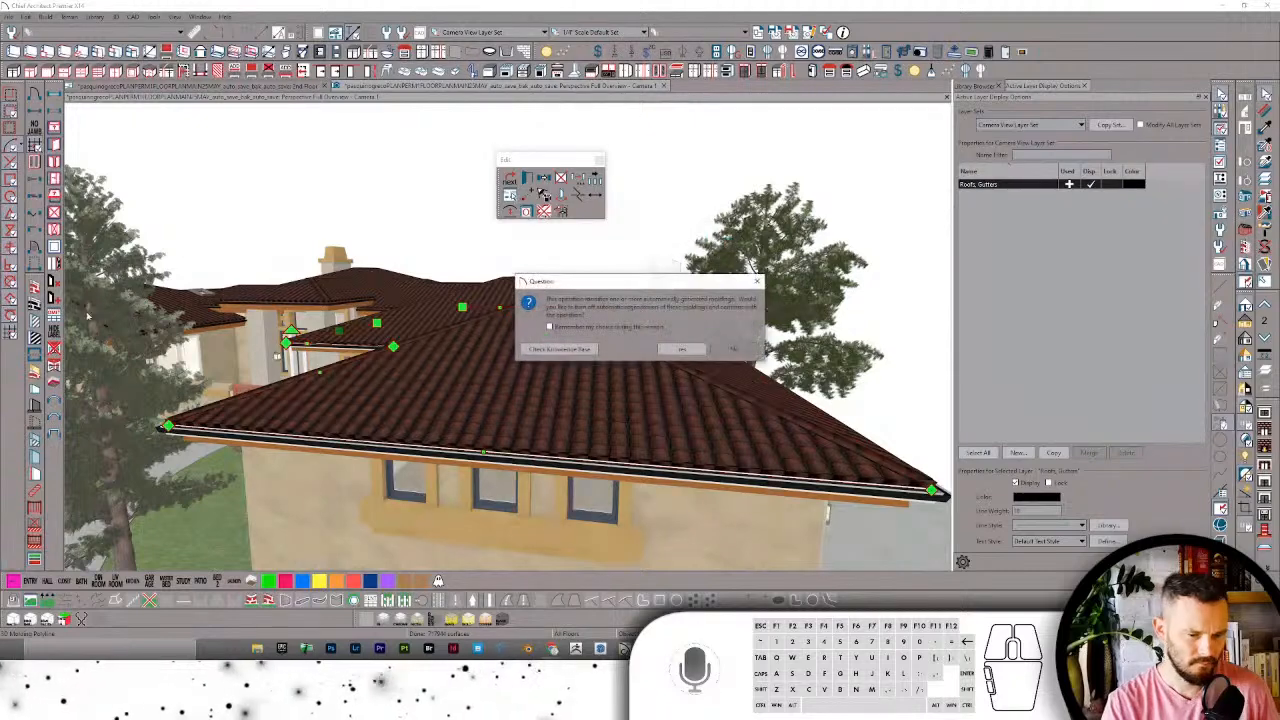
pyautogui.click(680, 349)
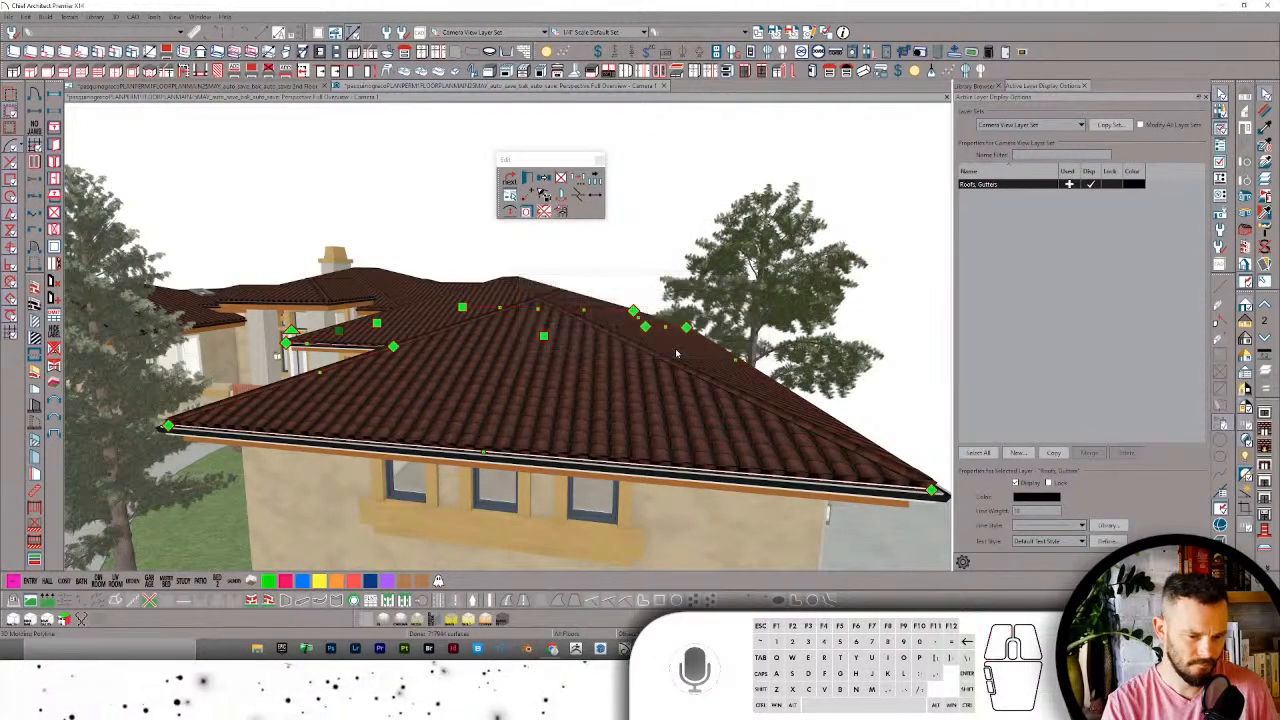
# Step: Apply the library's 3d Gutter-Straight molding to the eaves of the roof wing on the other side of the entry
pyautogui.press('Left')
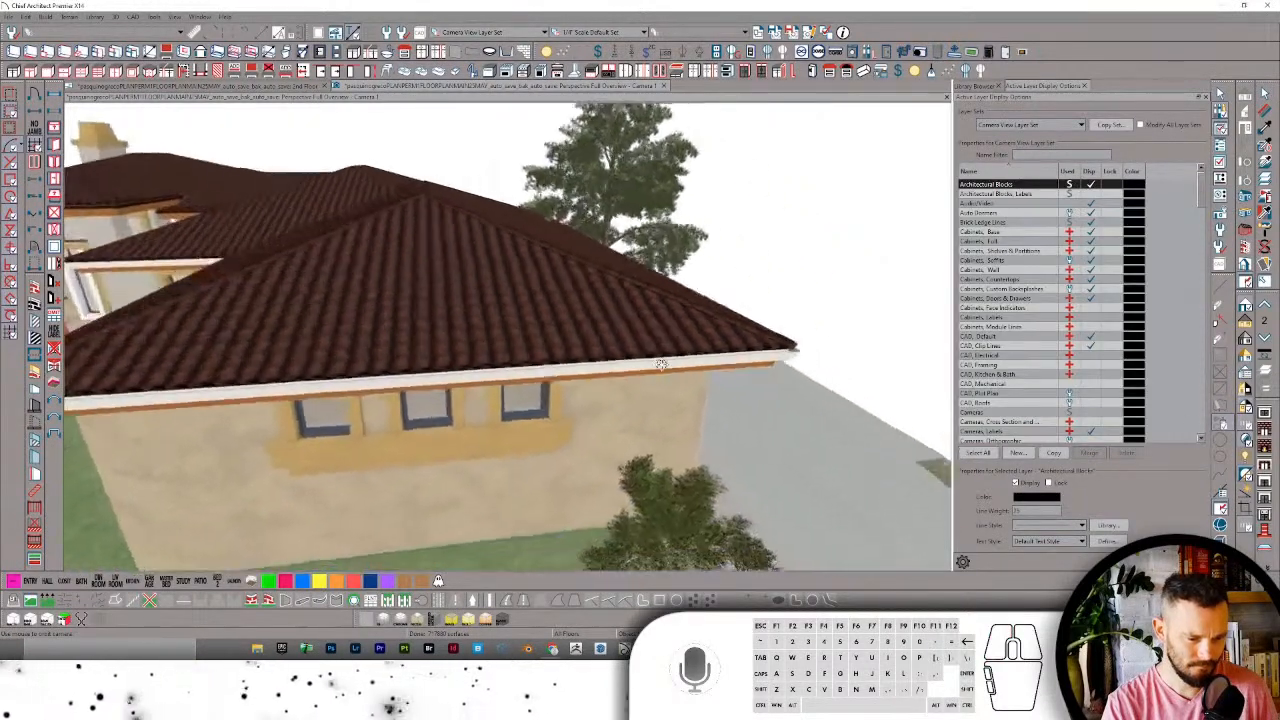
pyautogui.press('Left')
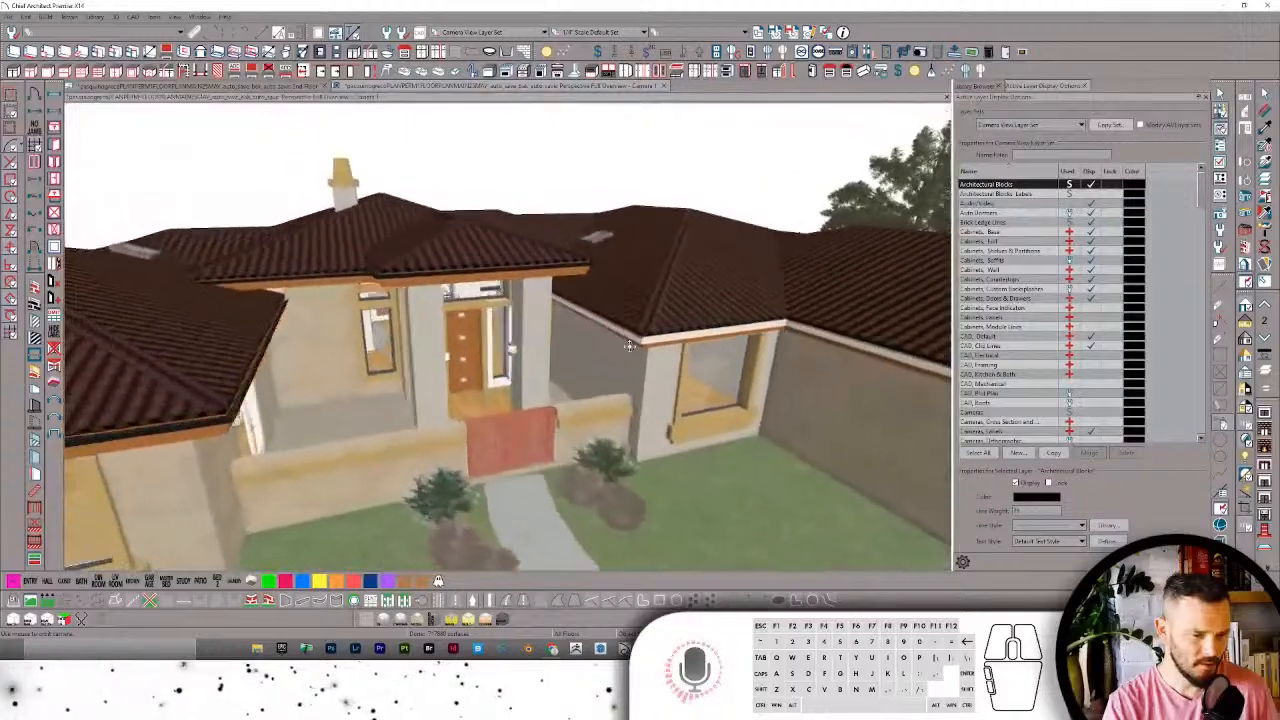
pyautogui.press('Left')
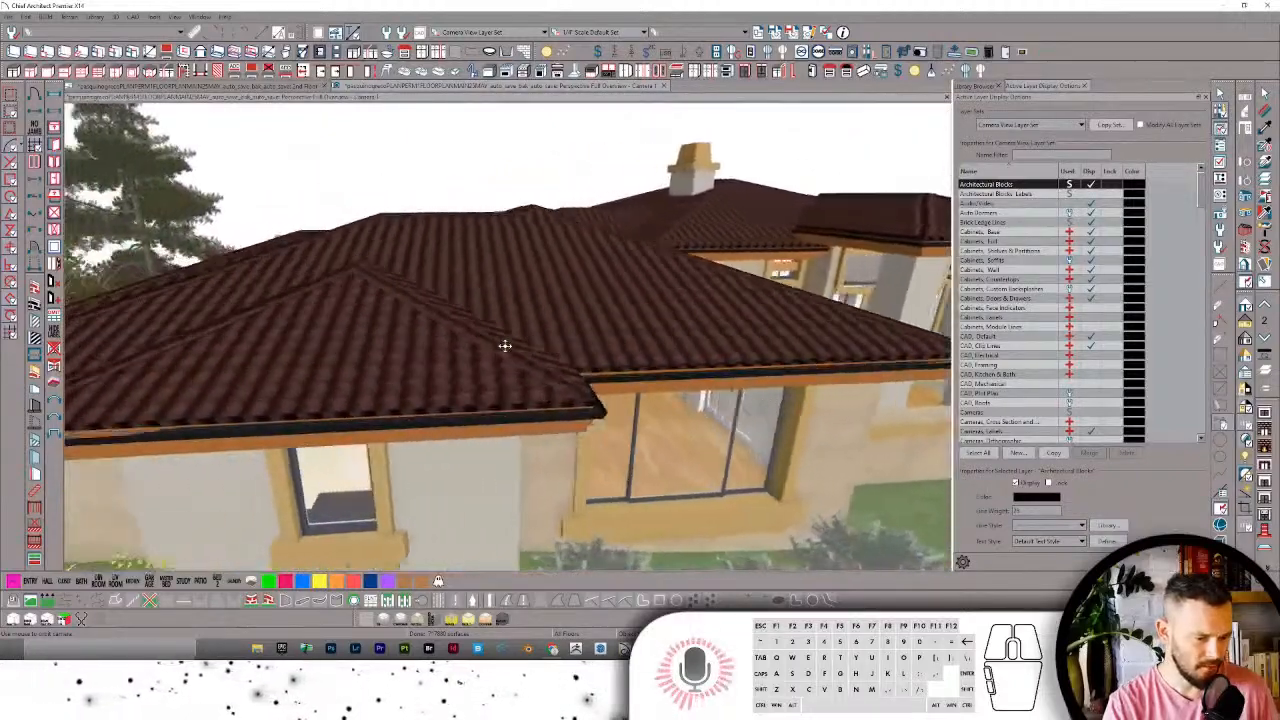
pyautogui.click(975, 85)
pyautogui.click(1010, 220)
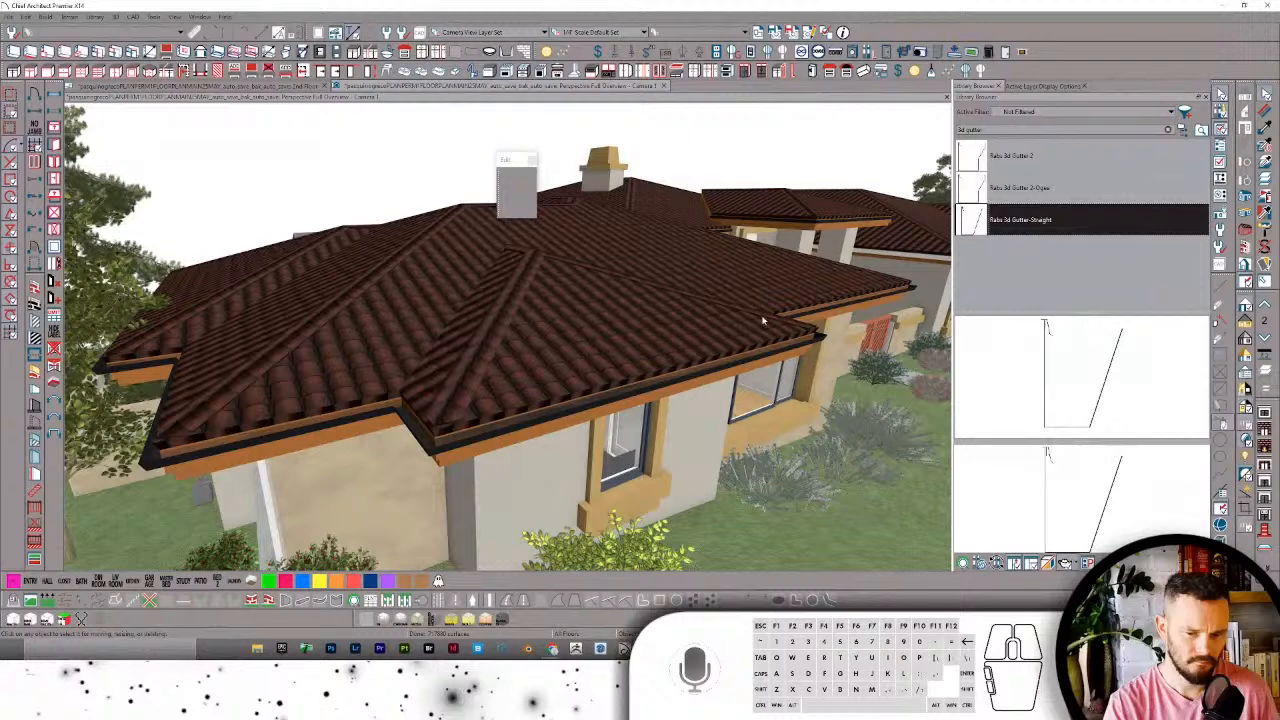
pyautogui.click(577, 411)
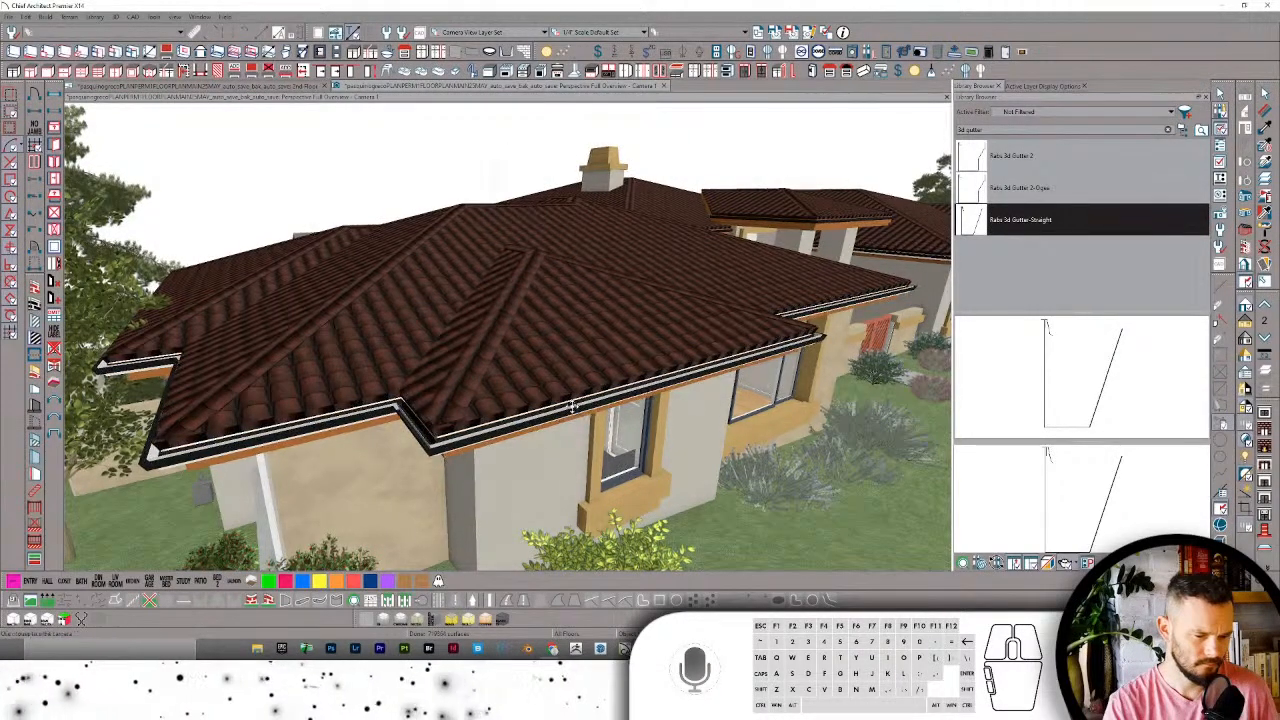
# Step: Delete the dark gutter along the jogged front eaves, agreeing to turn off automatic regeneration of the moldings
pyautogui.scroll(5, 452, 434)
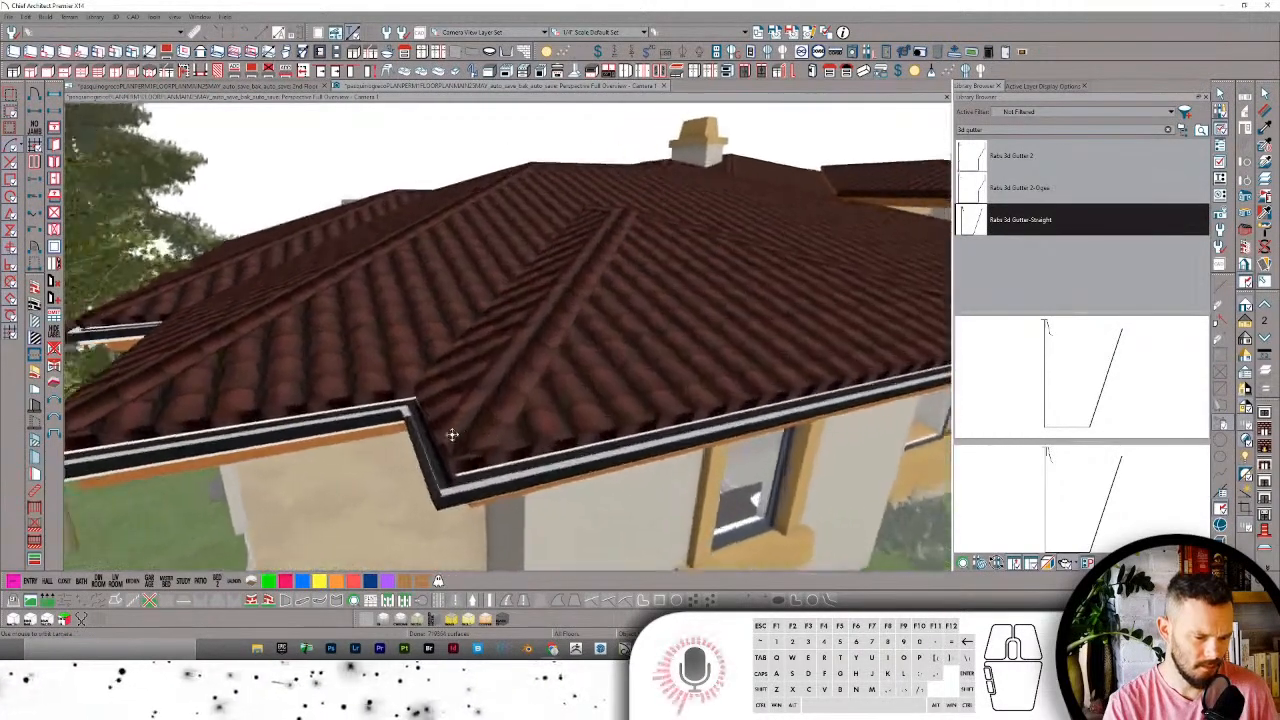
pyautogui.moveTo(452, 434); pyautogui.dragTo(444, 430)
pyautogui.press('space')
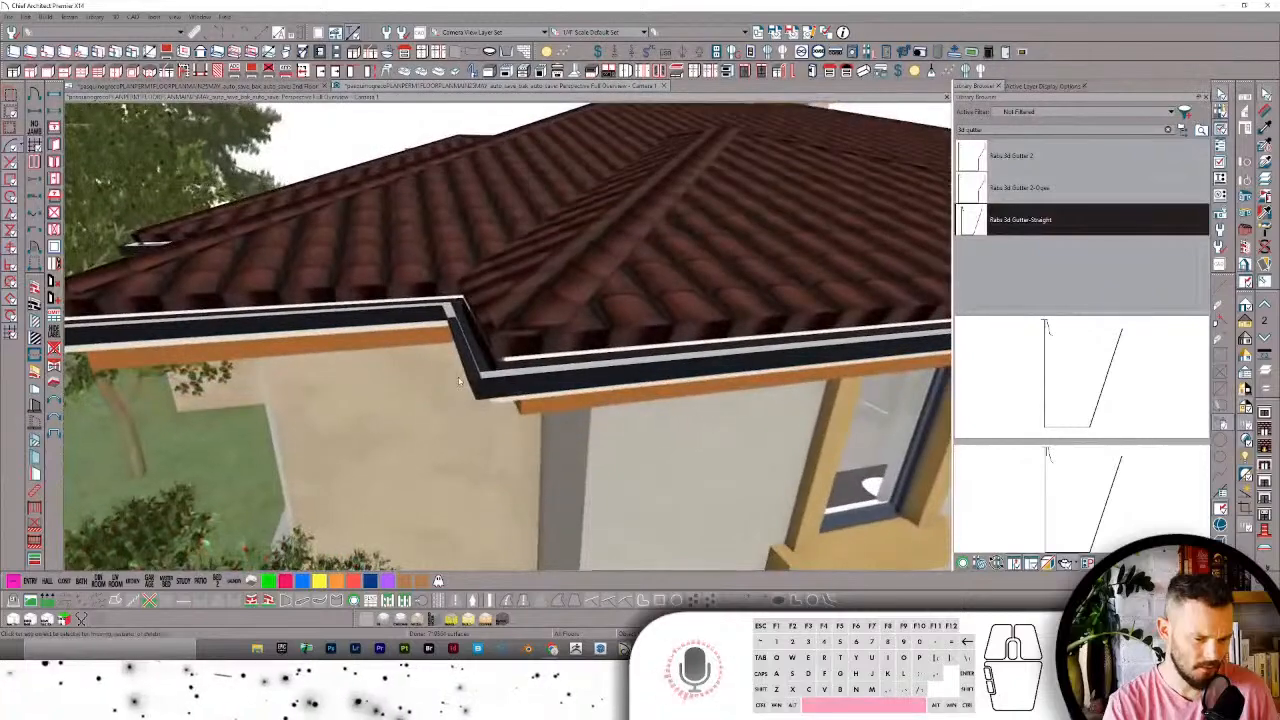
pyautogui.click(470, 378)
pyautogui.scroll(5, 470, 378)
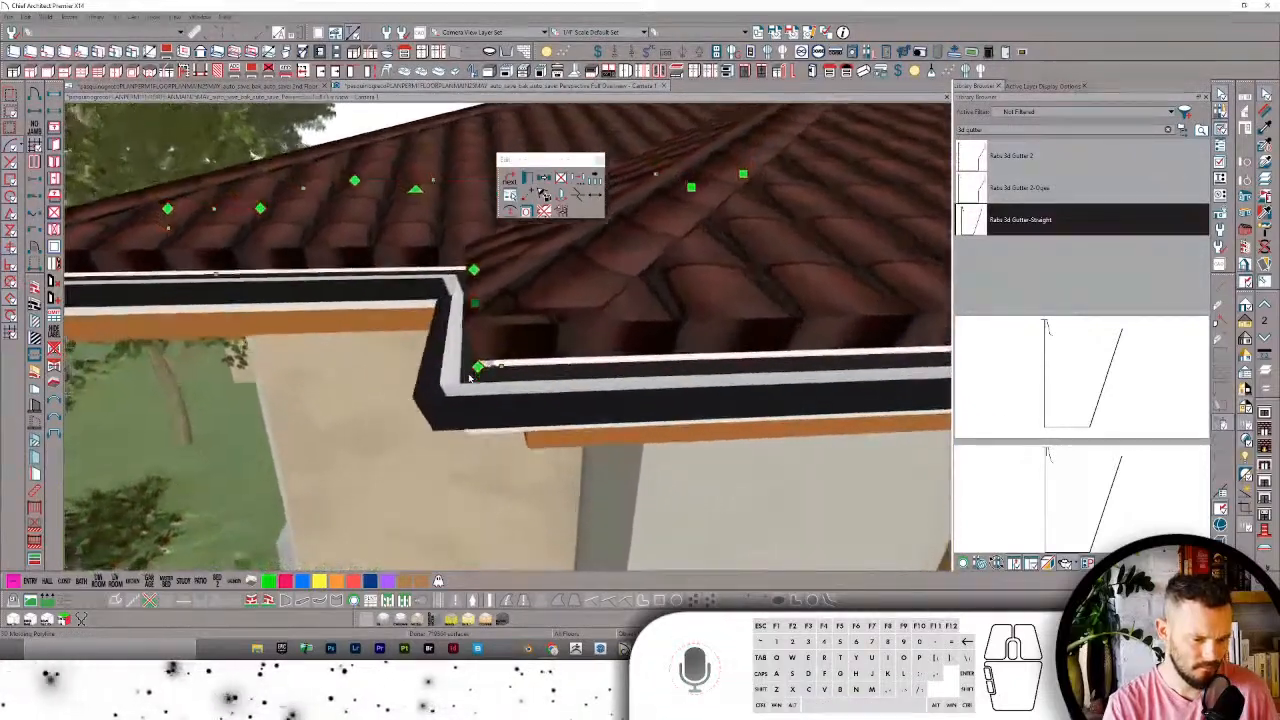
pyautogui.scroll(-5, 470, 378)
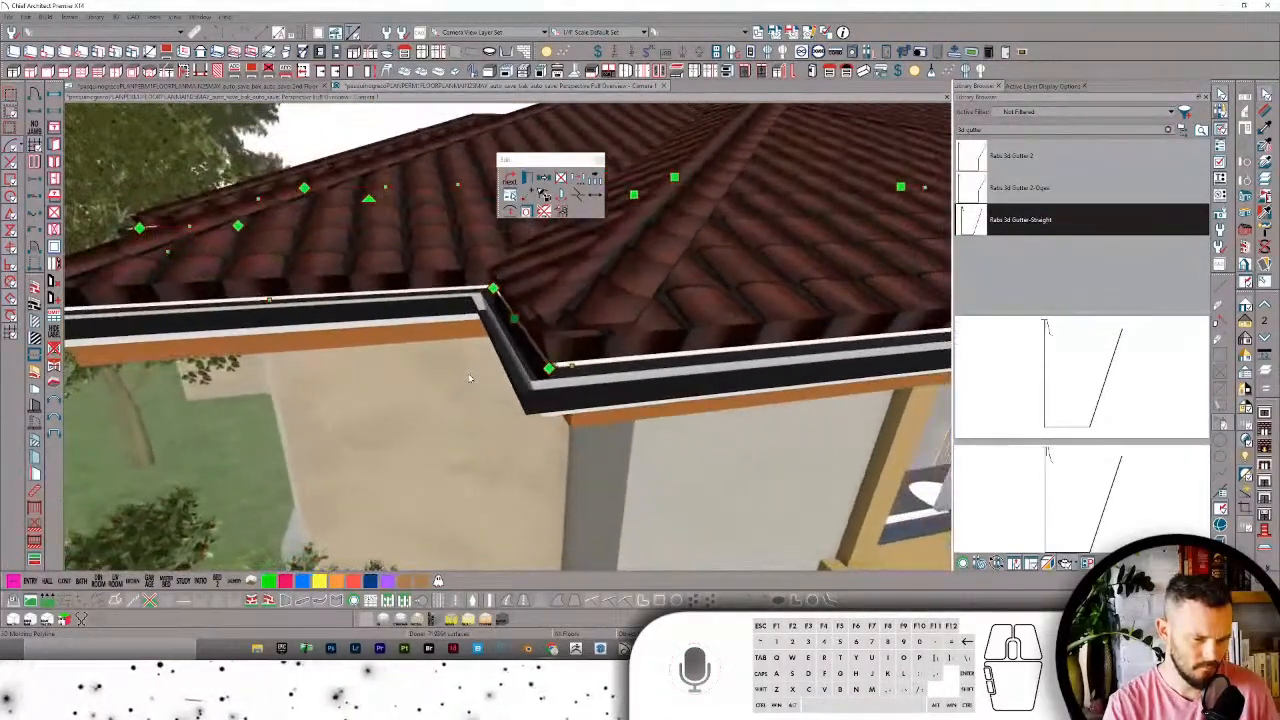
pyautogui.click(428, 374)
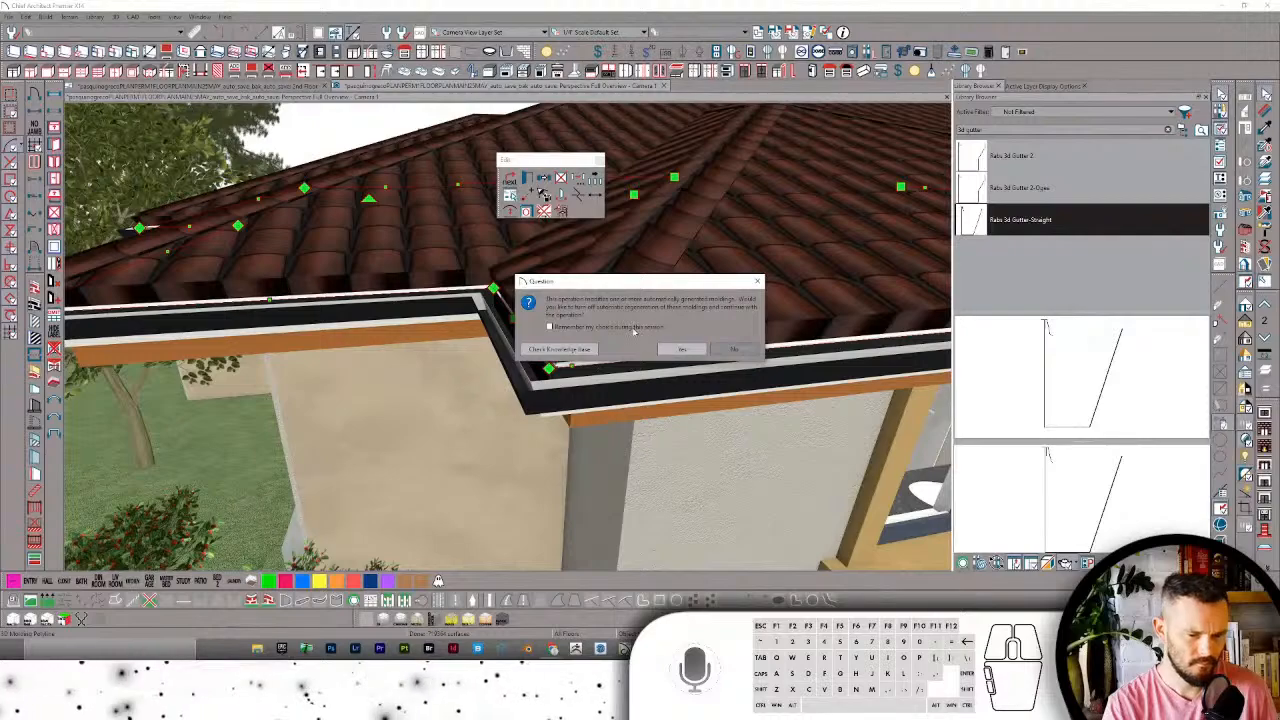
pyautogui.press('Delete')
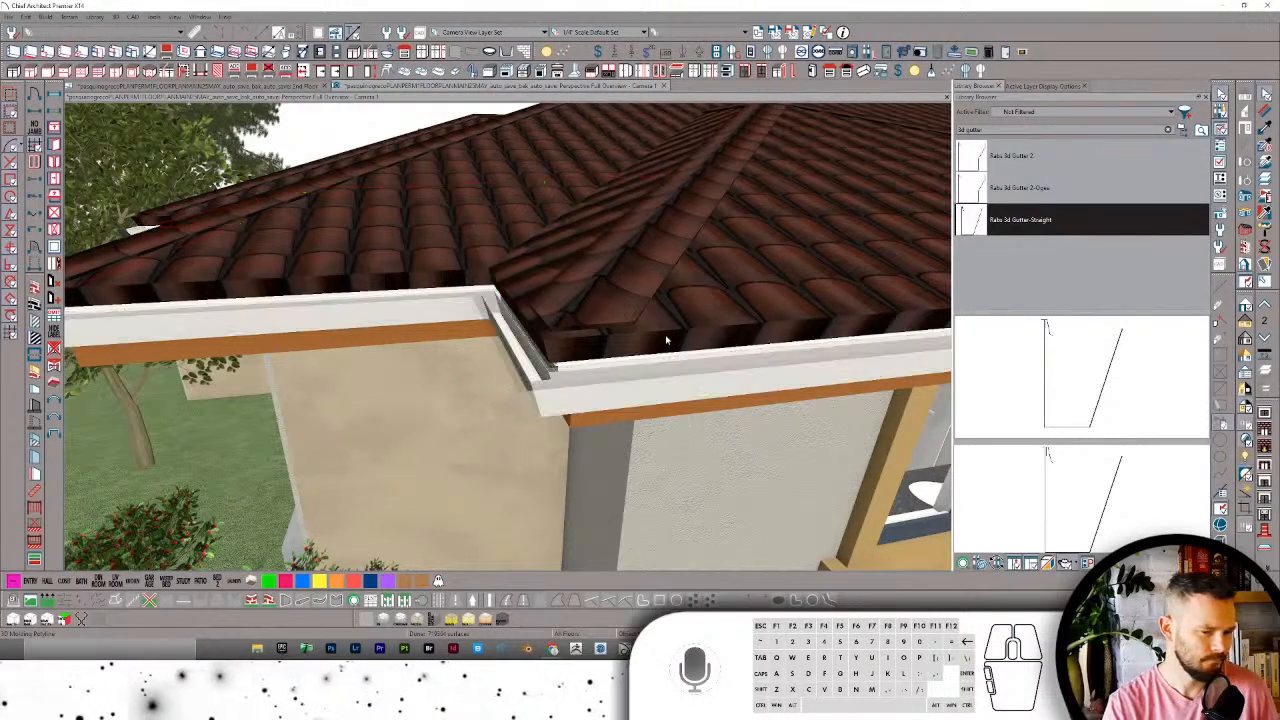
# Step: Replace the dark gutters on the rear roofs above the balconies with the library's 3d Gutter-Straight molding
pyautogui.moveTo(665, 335); pyautogui.dragTo(600, 414, button='middle')
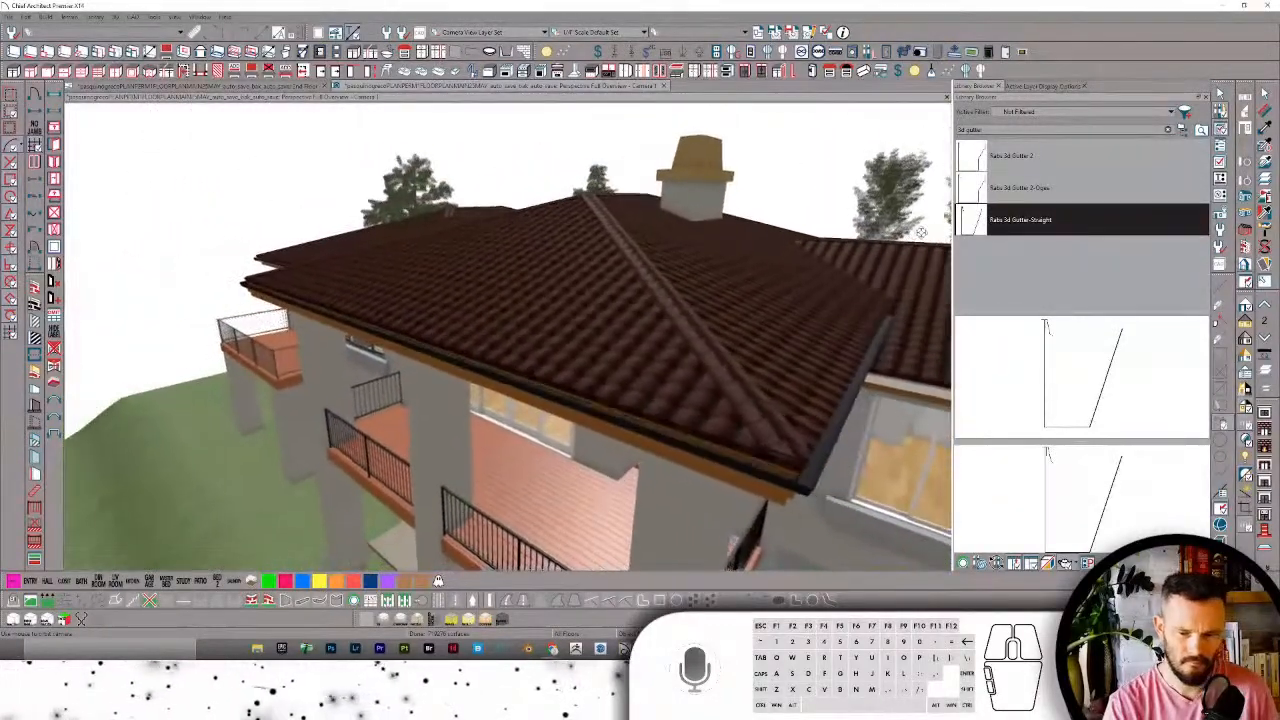
pyautogui.click(640, 427)
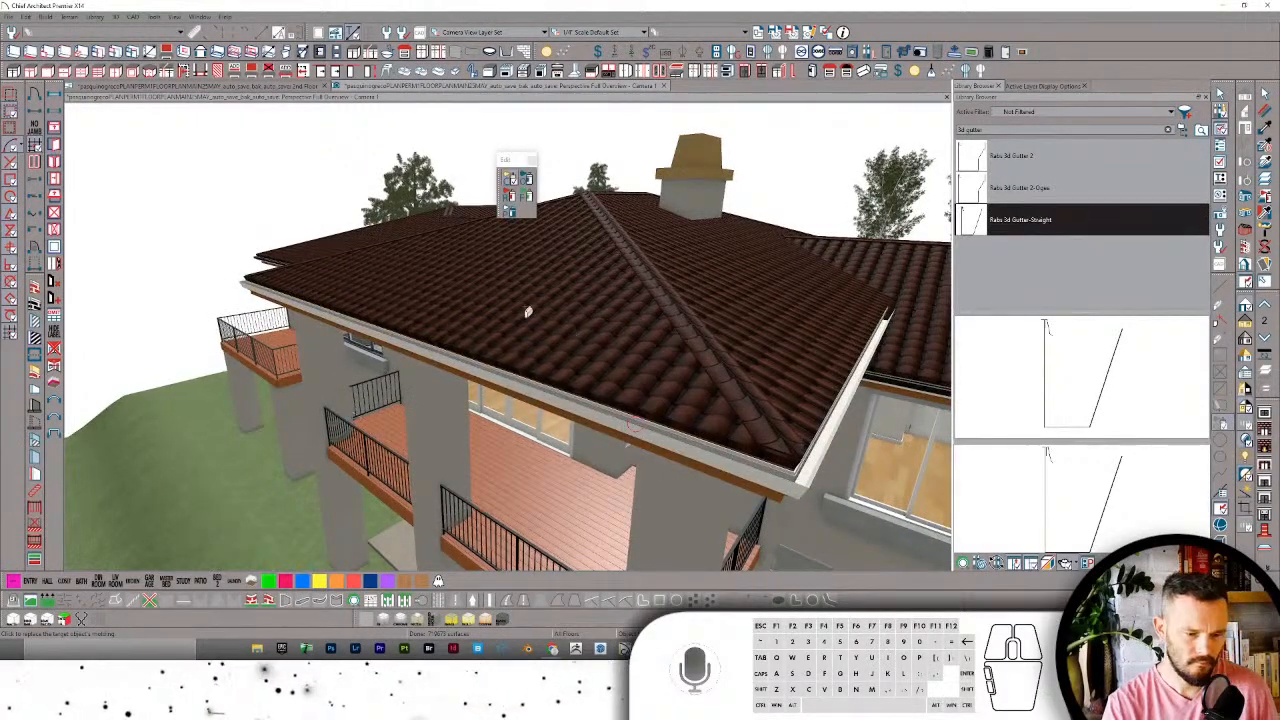
pyautogui.moveTo(528, 312); pyautogui.dragTo(512, 540, button='middle')
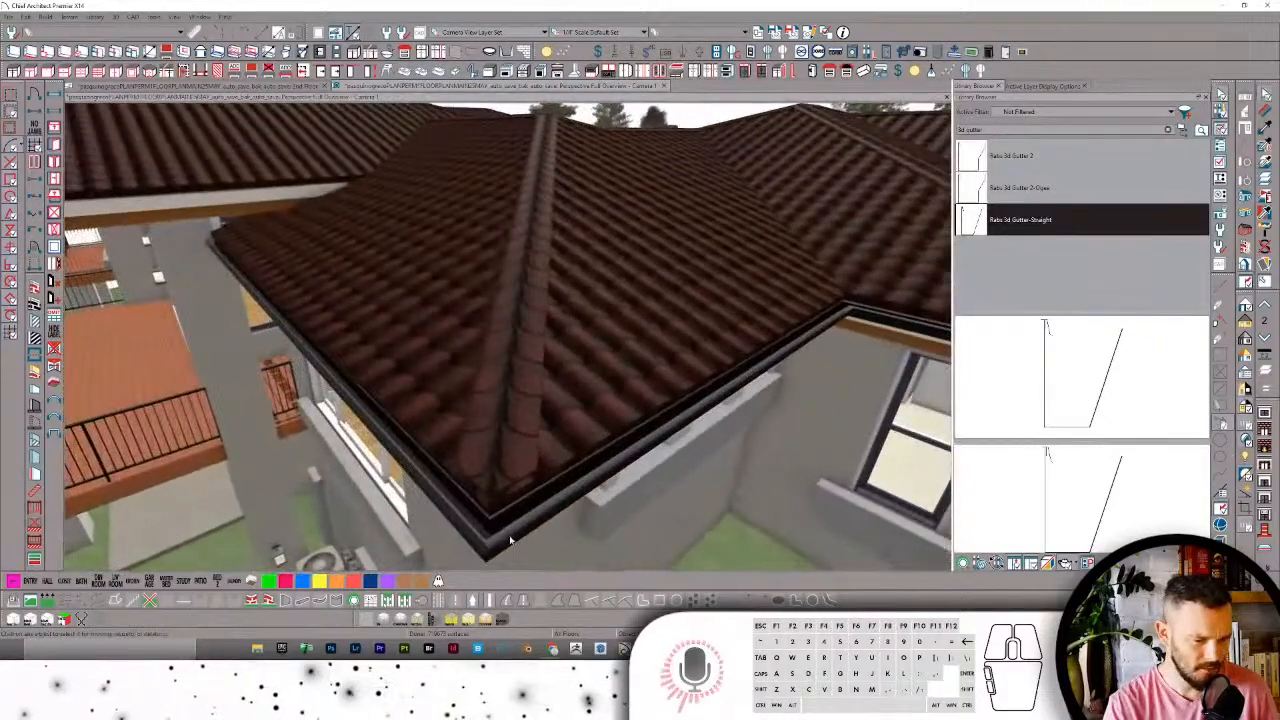
pyautogui.click(512, 540)
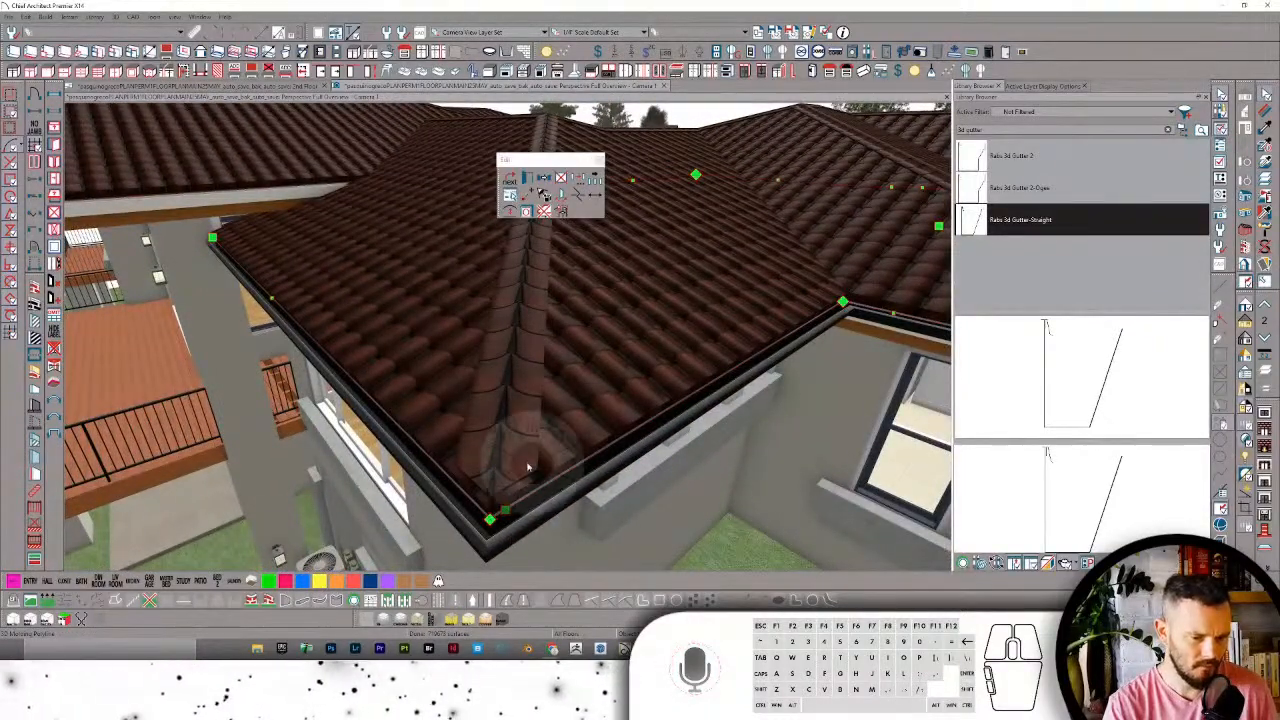
pyautogui.press('x')
# Step: Delete the dark gutter around the corner roof above the deck's sliding glass doors
pyautogui.moveTo(233, 456); pyautogui.dragTo(574, 427, button='middle')
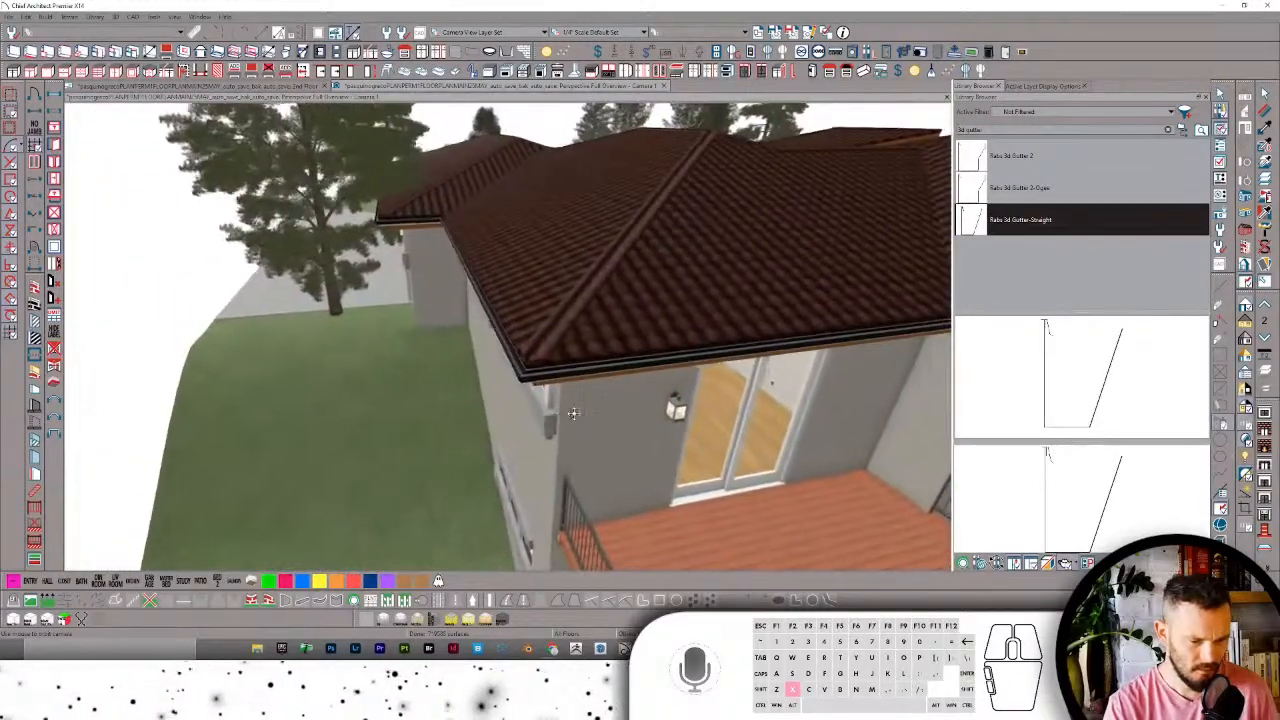
pyautogui.moveTo(460, 433); pyautogui.dragTo(434, 441, button='middle')
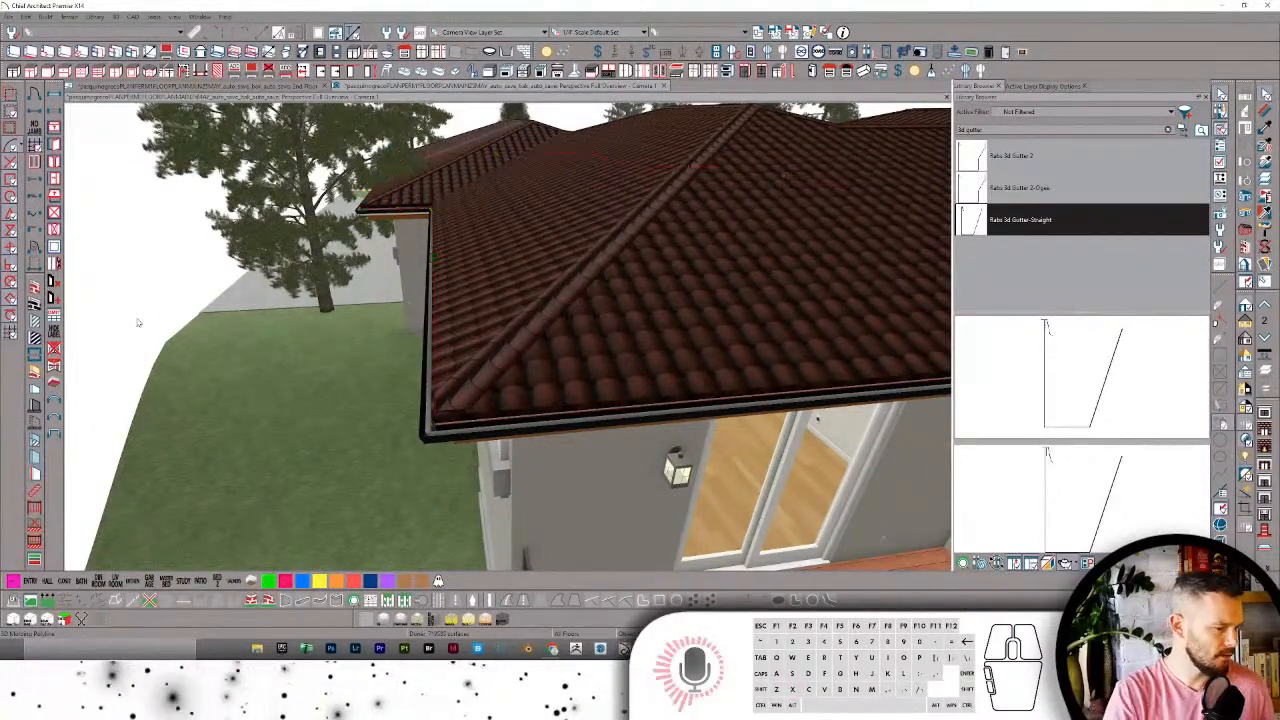
pyautogui.press('Delete')
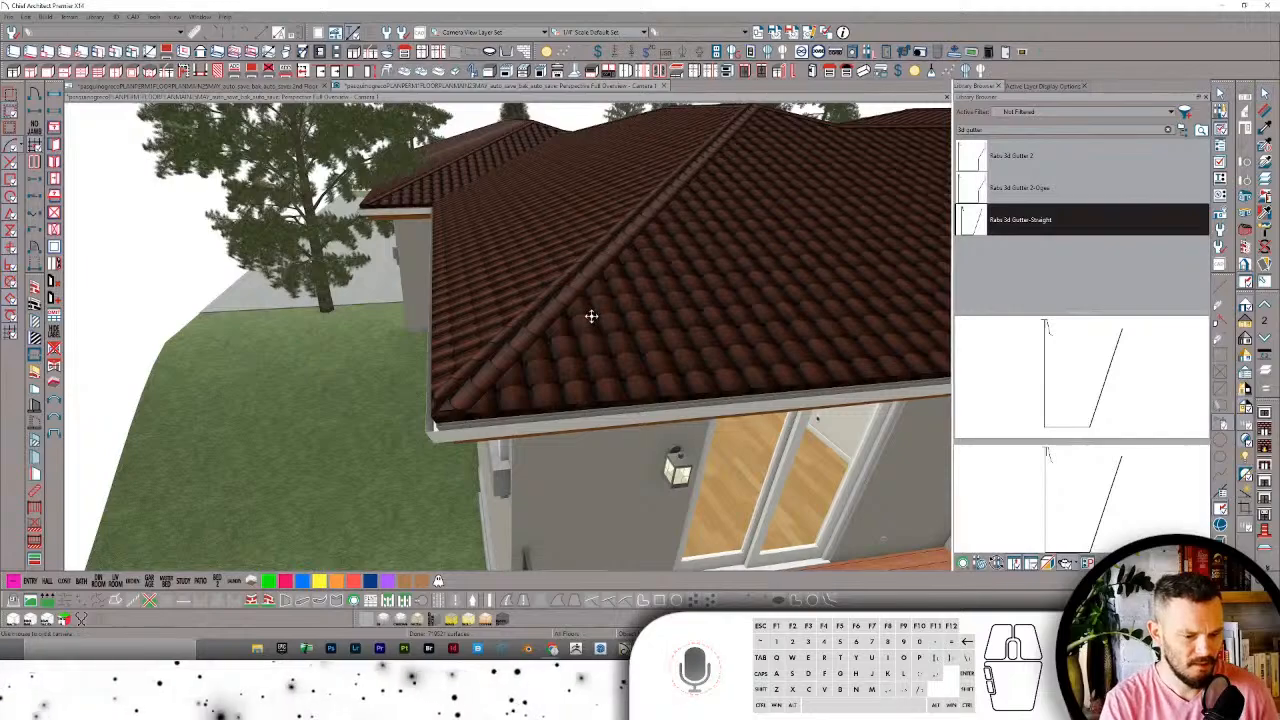
# Step: Walk through the house in 3D to examine the kitchen, rear deck, front entry, courtyard and master bathroom
pyautogui.moveTo(591, 314); pyautogui.dragTo(593, 320, button='middle')
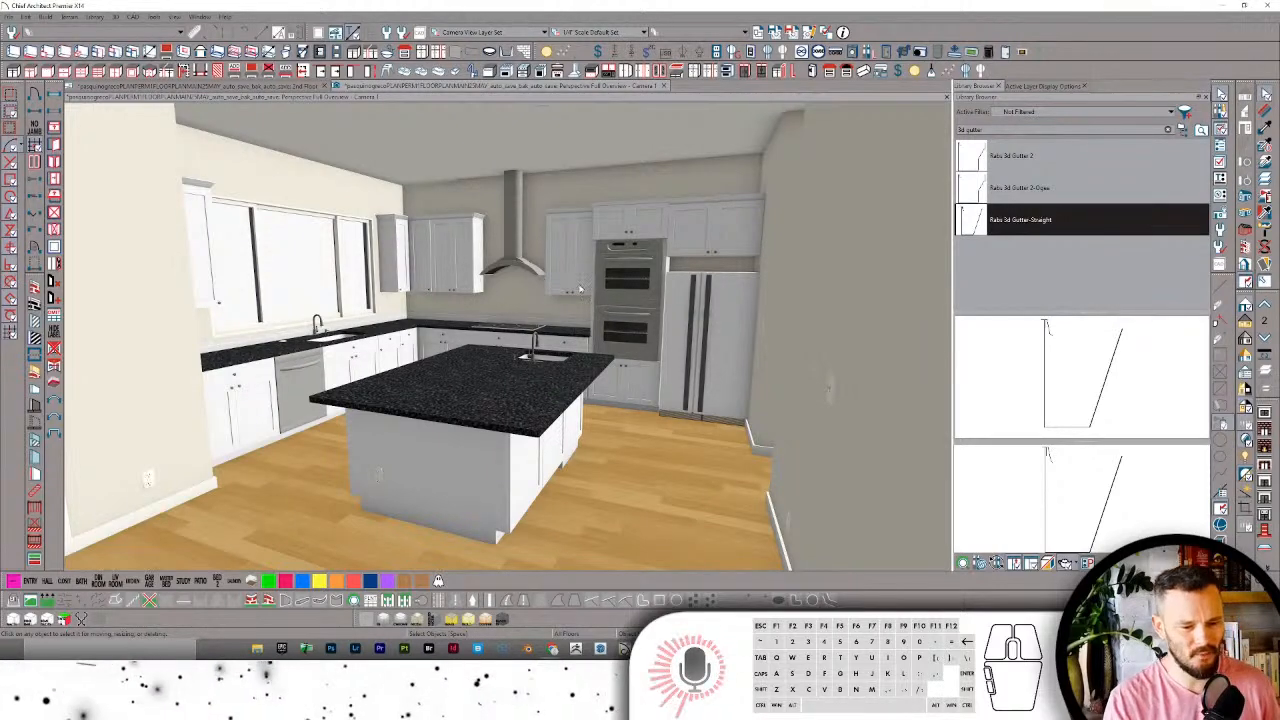
pyautogui.moveTo(482, 282); pyautogui.dragTo(472, 333)
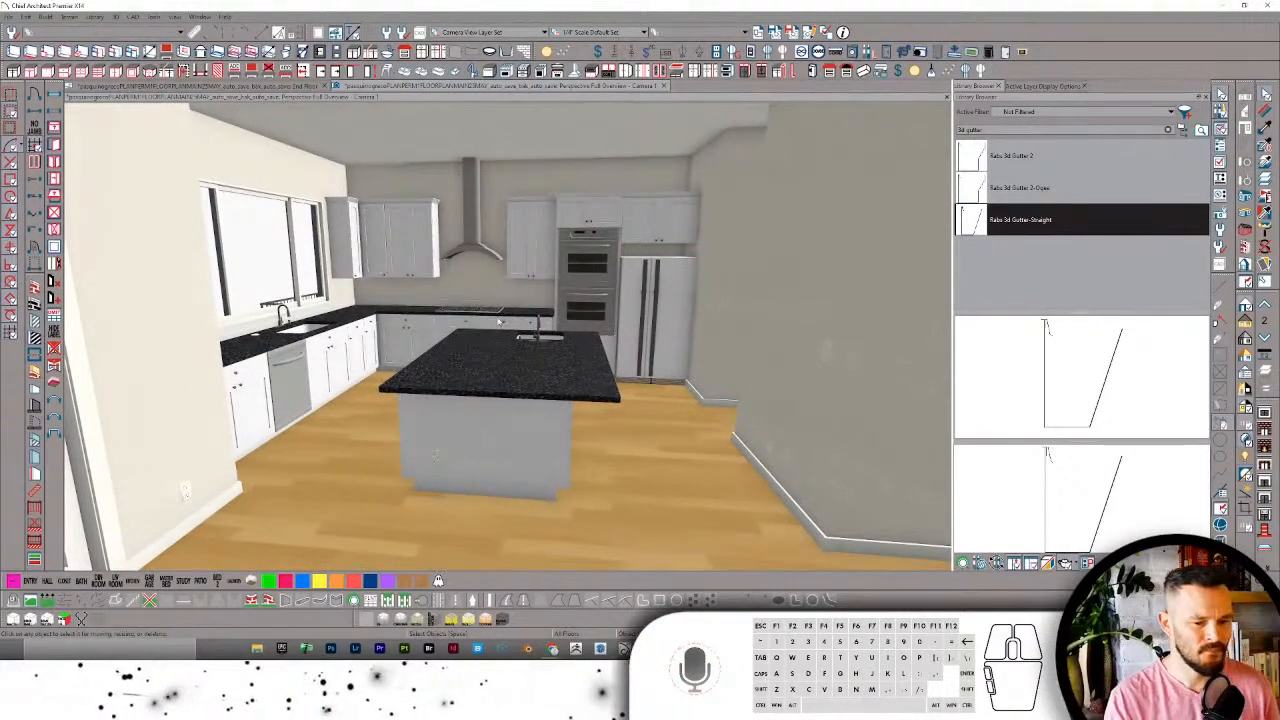
pyautogui.moveTo(531, 218); pyautogui.dragTo(604, 285)
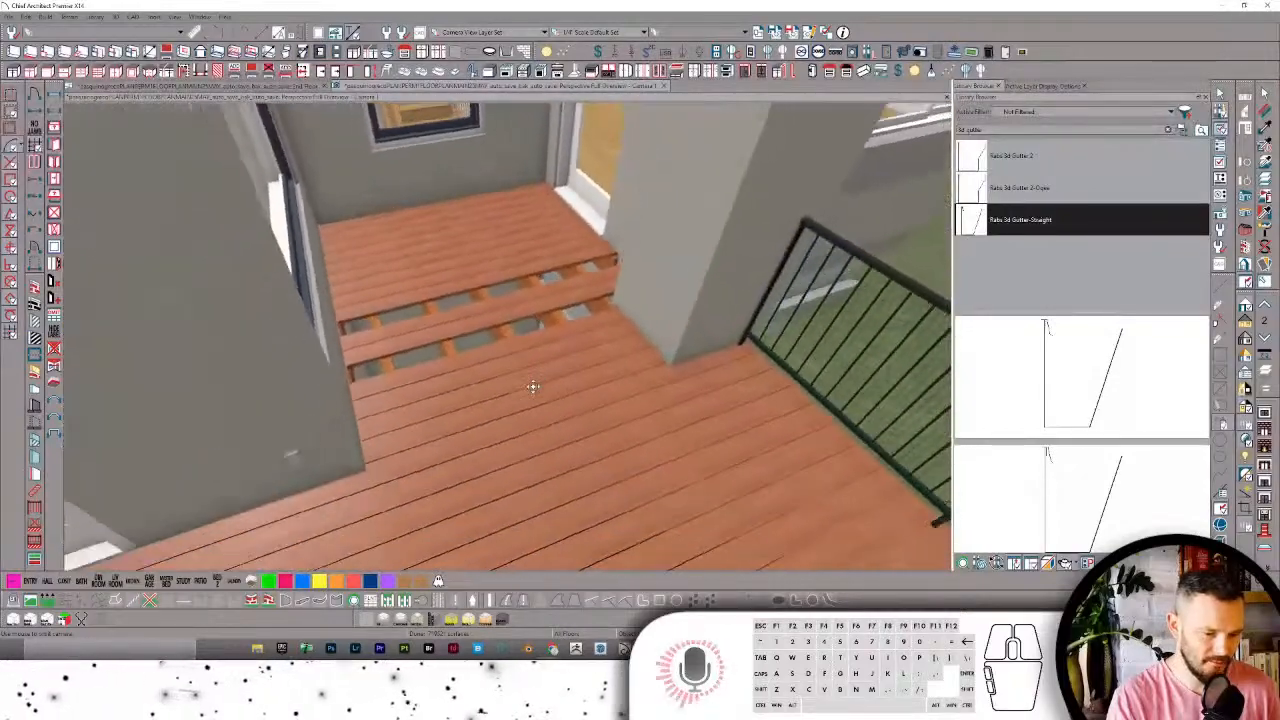
pyautogui.moveTo(533, 387); pyautogui.dragTo(533, 387, button='middle')
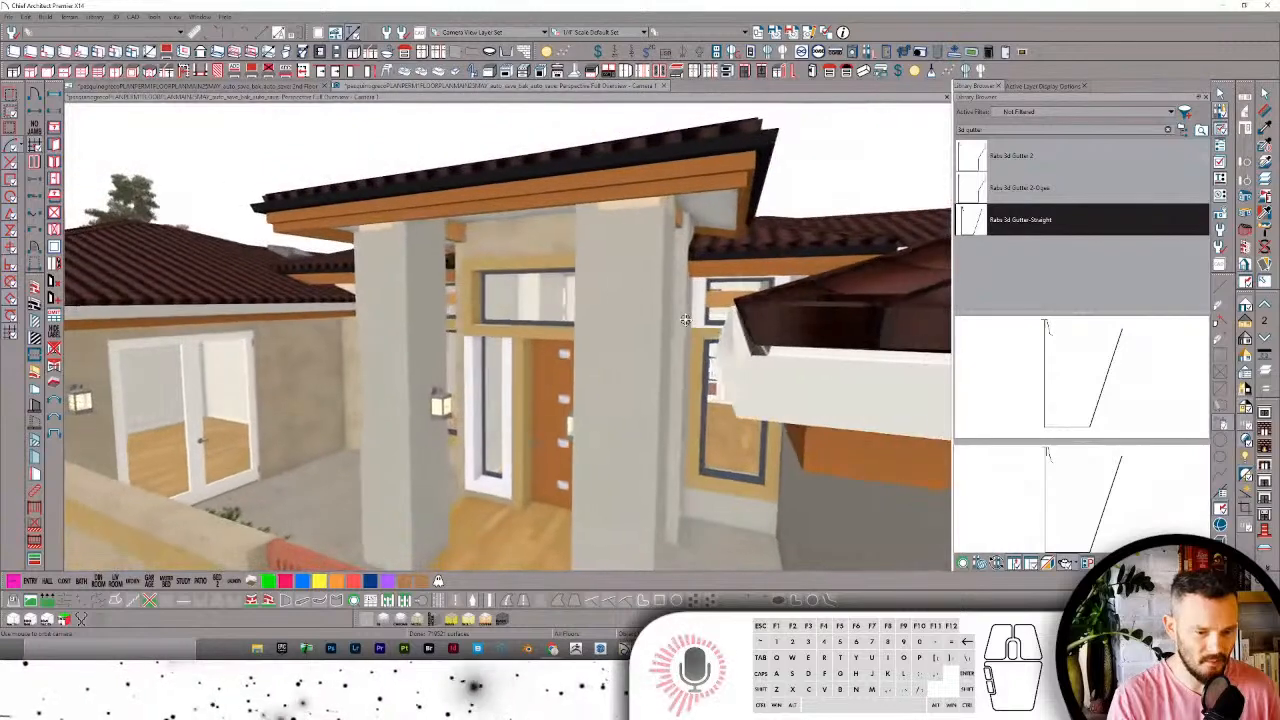
pyautogui.moveTo(685, 320); pyautogui.dragTo(489, 251)
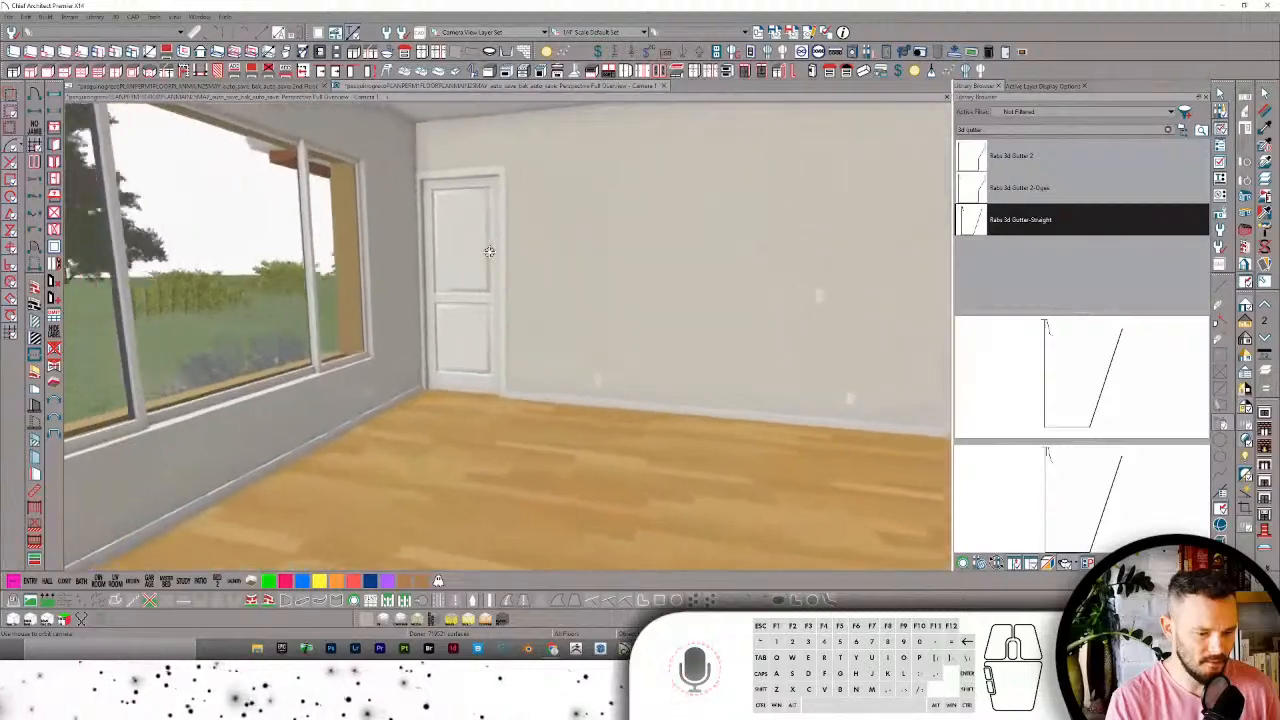
pyautogui.scroll(-5, 489, 252)
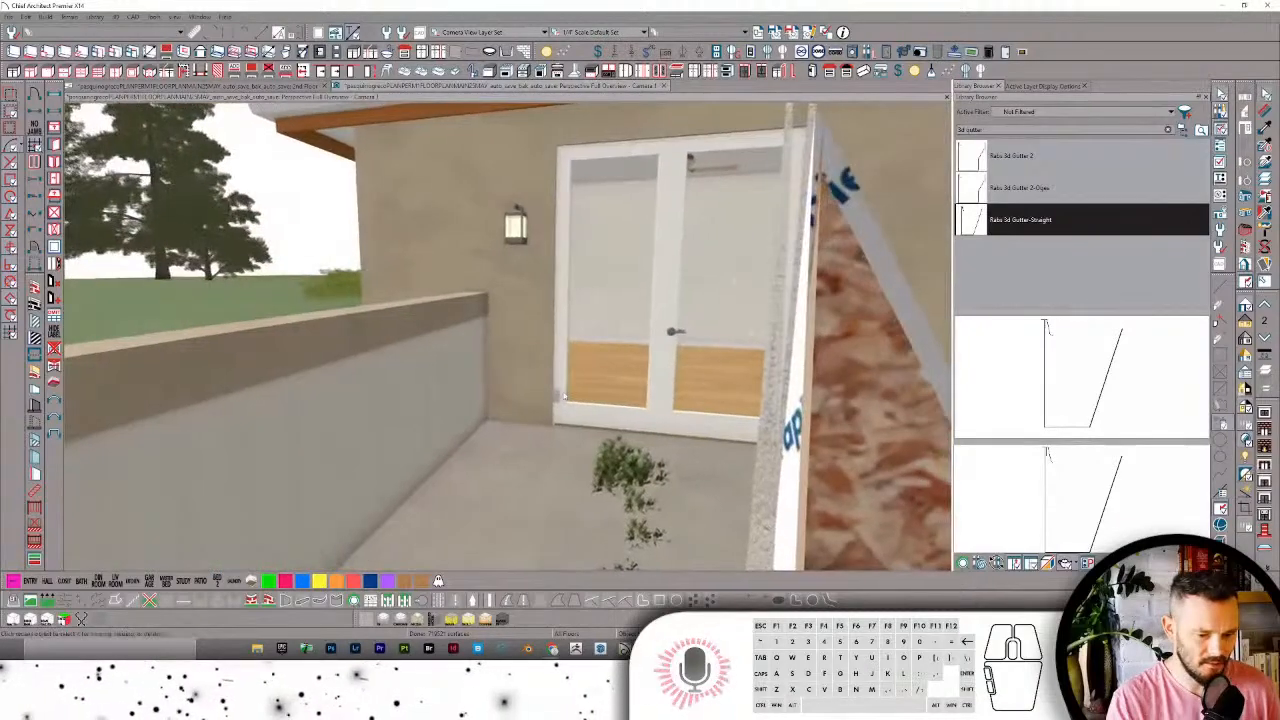
pyautogui.moveTo(556, 393); pyautogui.dragTo(552, 375)
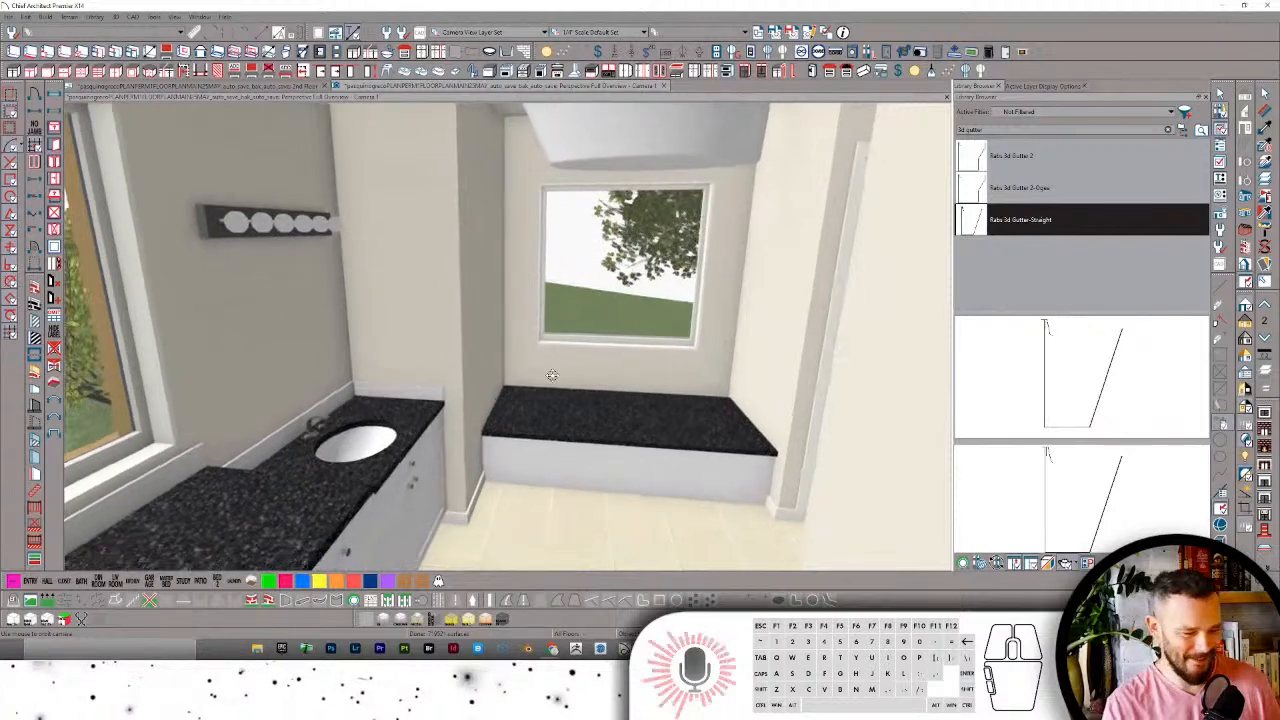
pyautogui.moveTo(552, 375); pyautogui.dragTo(552, 375)
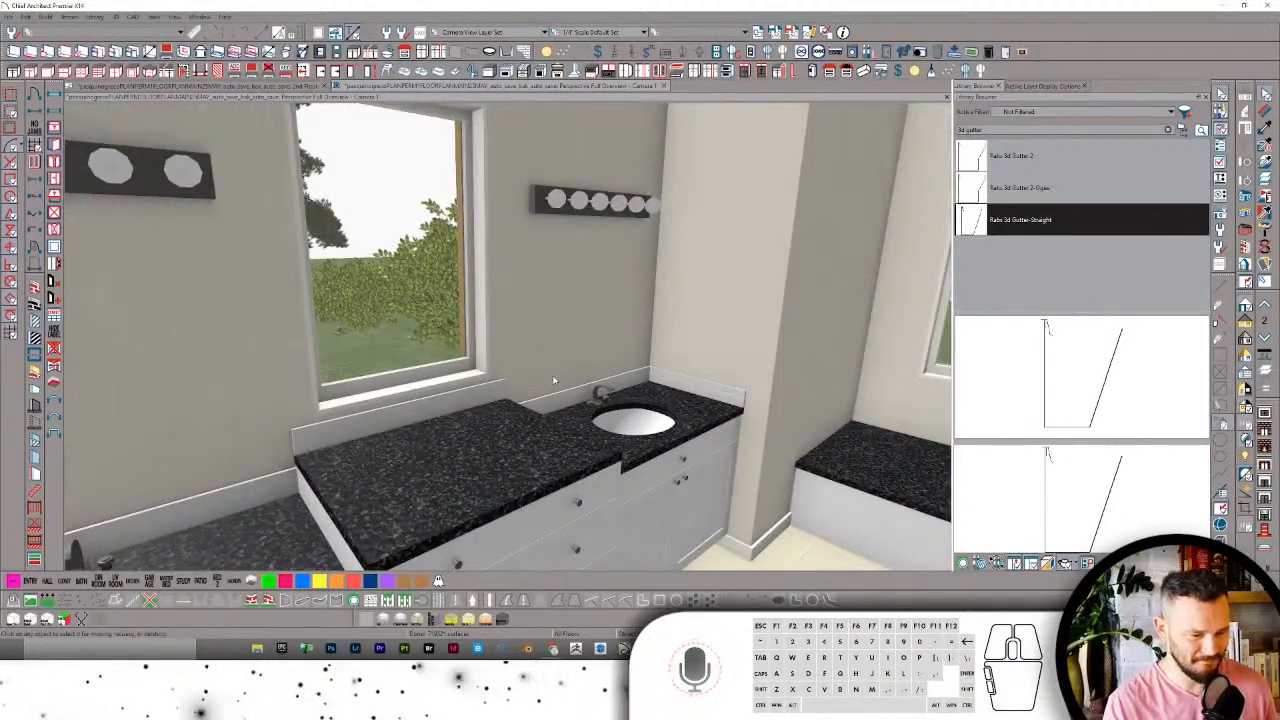
pyautogui.moveTo(552, 375)
pyautogui.mouseDown()
pyautogui.moveTo(502, 419)
pyautogui.moveTo(623, 451)
pyautogui.moveTo(530, 270)
pyautogui.moveTo(531, 383)
pyautogui.moveTo(557, 392)
pyautogui.moveTo(546, 380)
pyautogui.mouseUp()
# Step: Filter the Camera View Layer Set for note layers and turn on display of the "Text, Notes" layer
pyautogui.click(1046, 87)
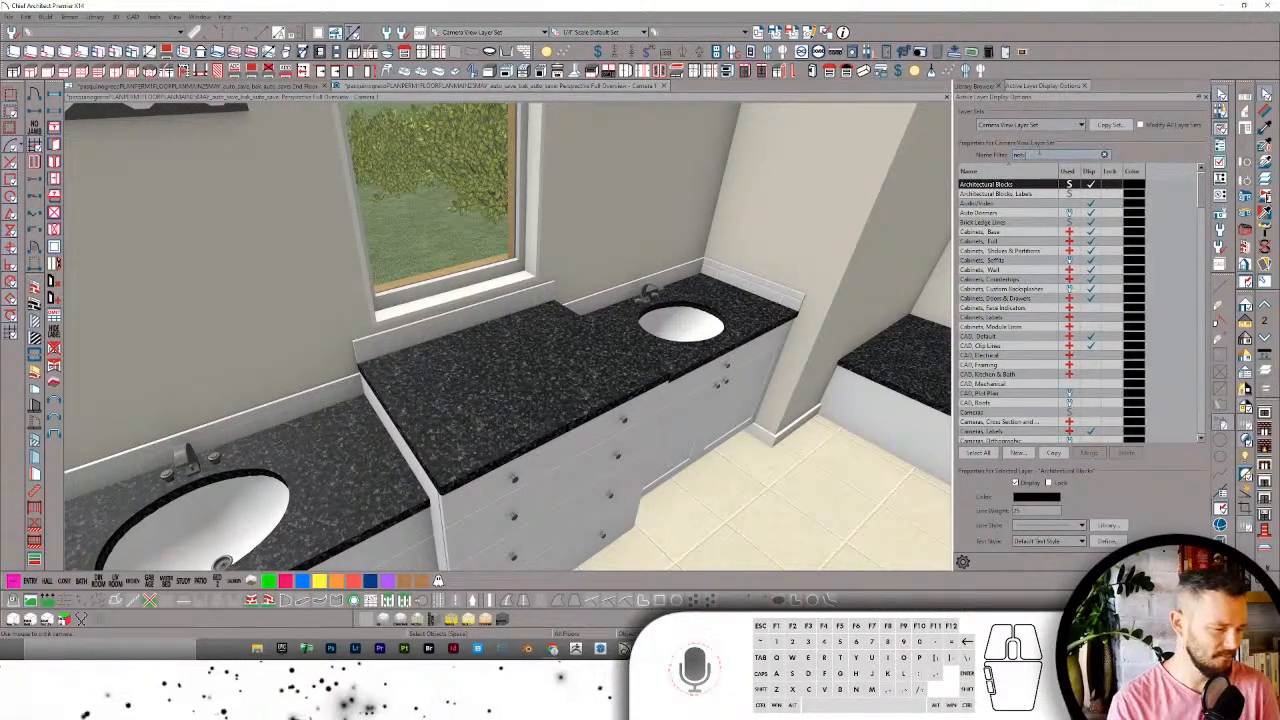
pyautogui.click(1088, 185)
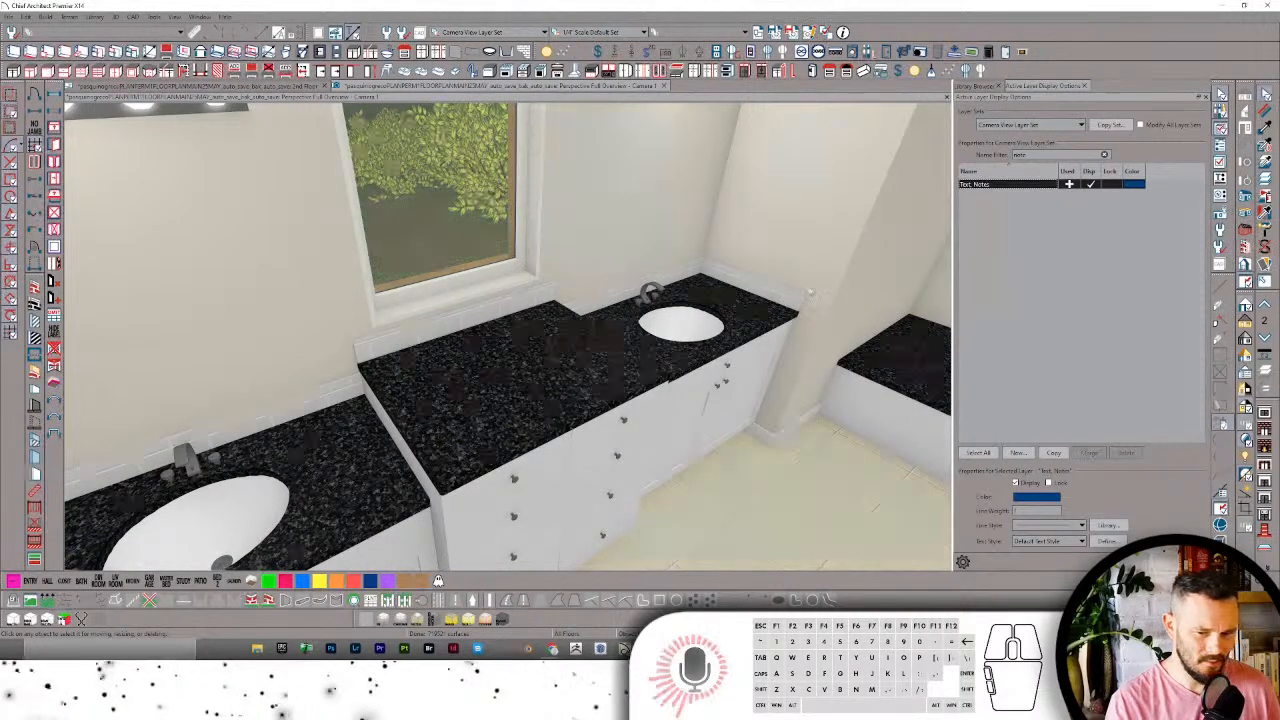
pyautogui.click(697, 300)
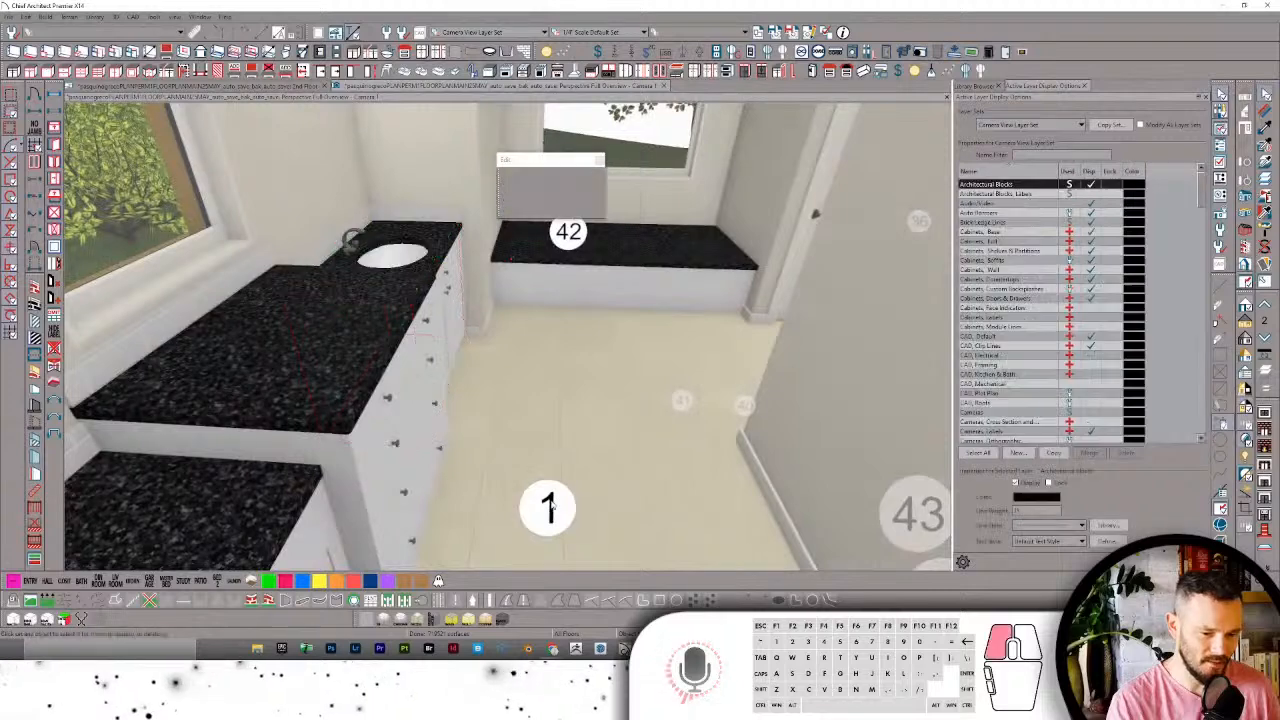
# Step: Review the specification of note 1 on the bathroom floor and inspect the numbered notes in the neighbouring rooms
pyautogui.doubleClick(548, 510)
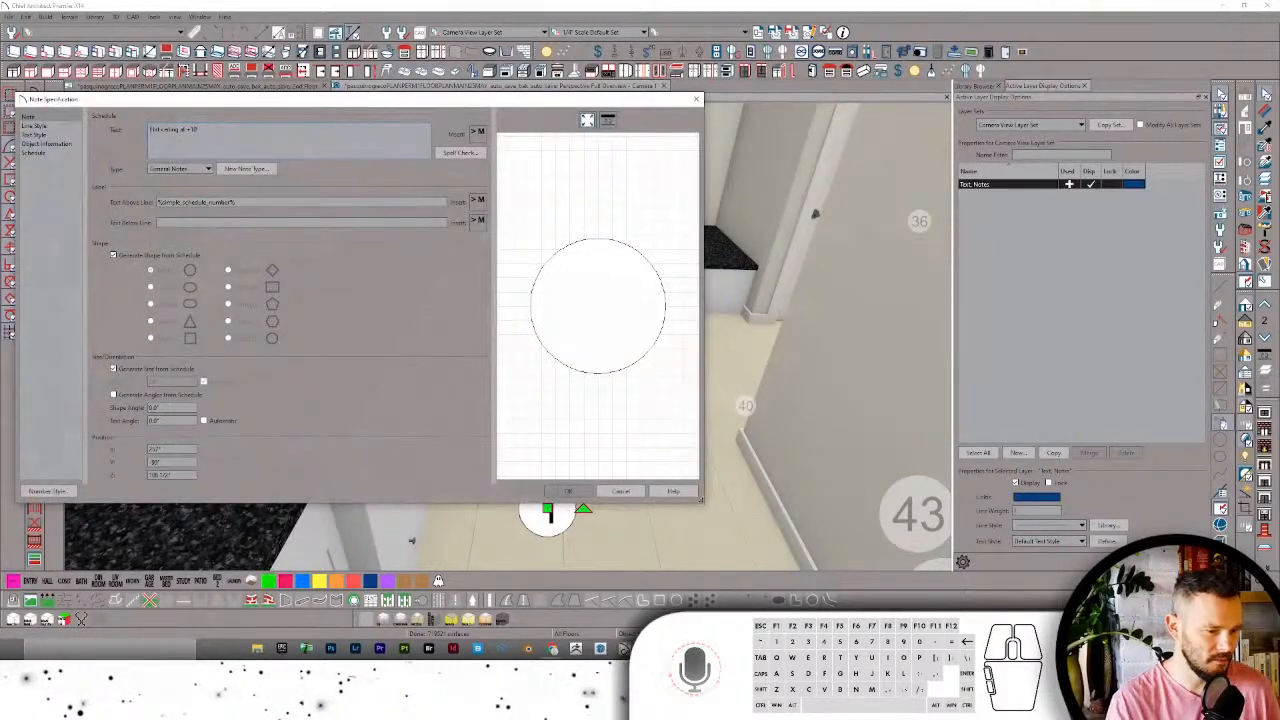
pyautogui.click(562, 490)
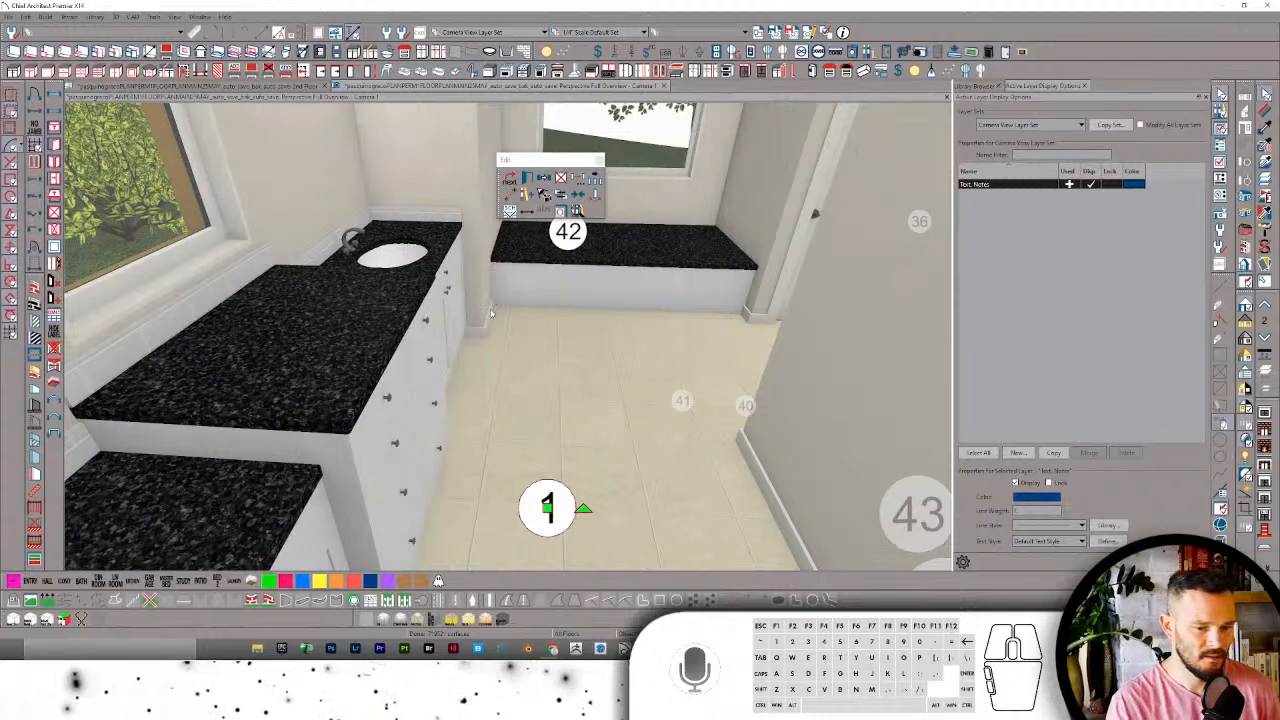
pyautogui.click(458, 217)
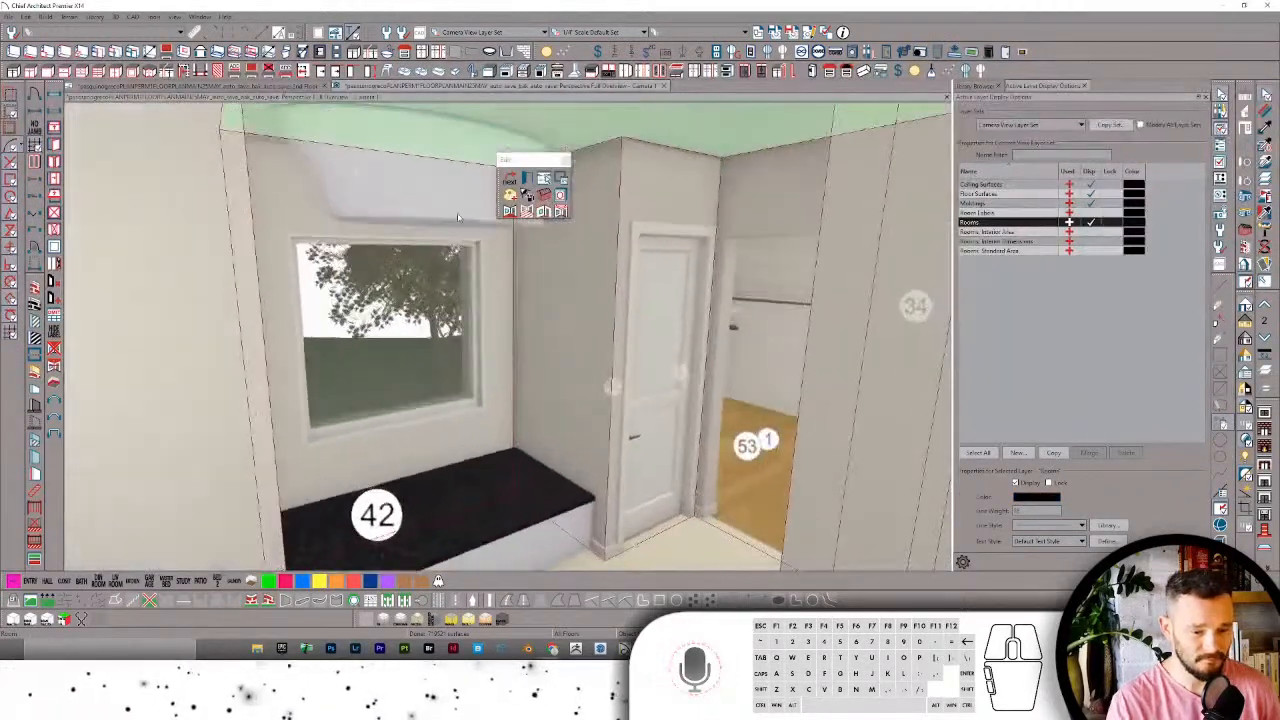
pyautogui.click(458, 217)
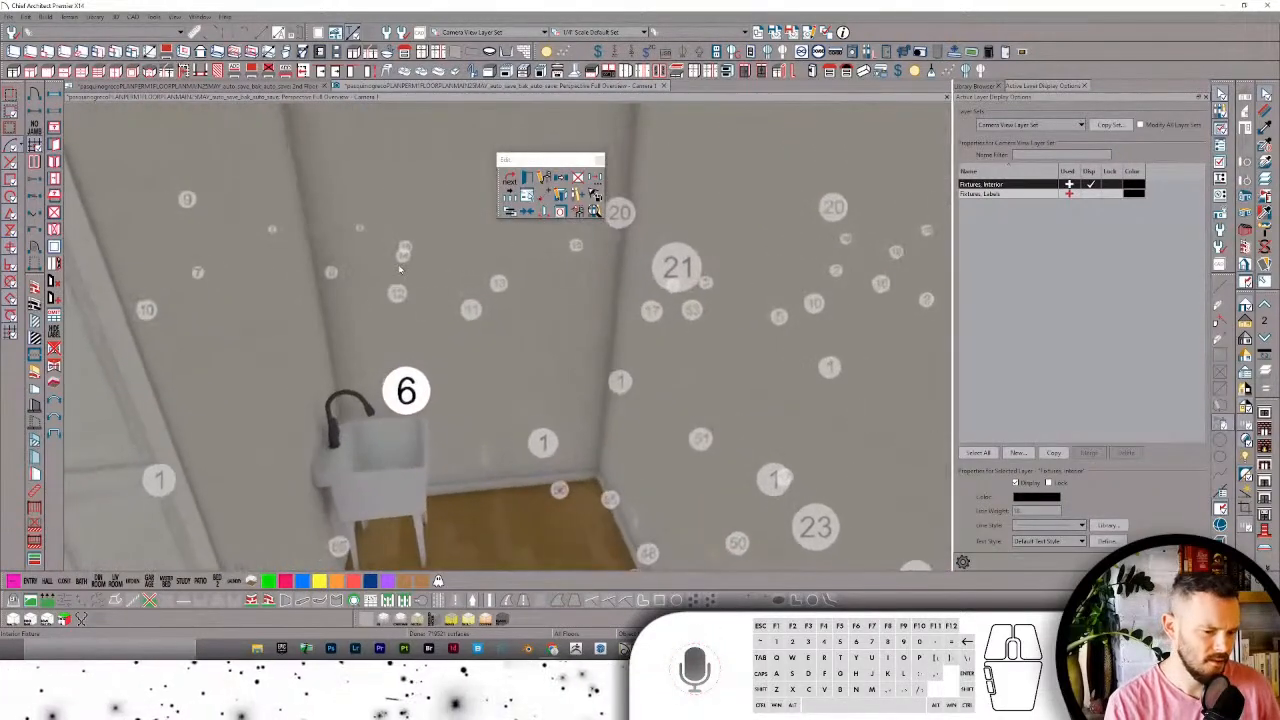
# Step: Replace the full overview with a floor overview camera and arrange it side by side with the floor plan
pyautogui.click(664, 88)
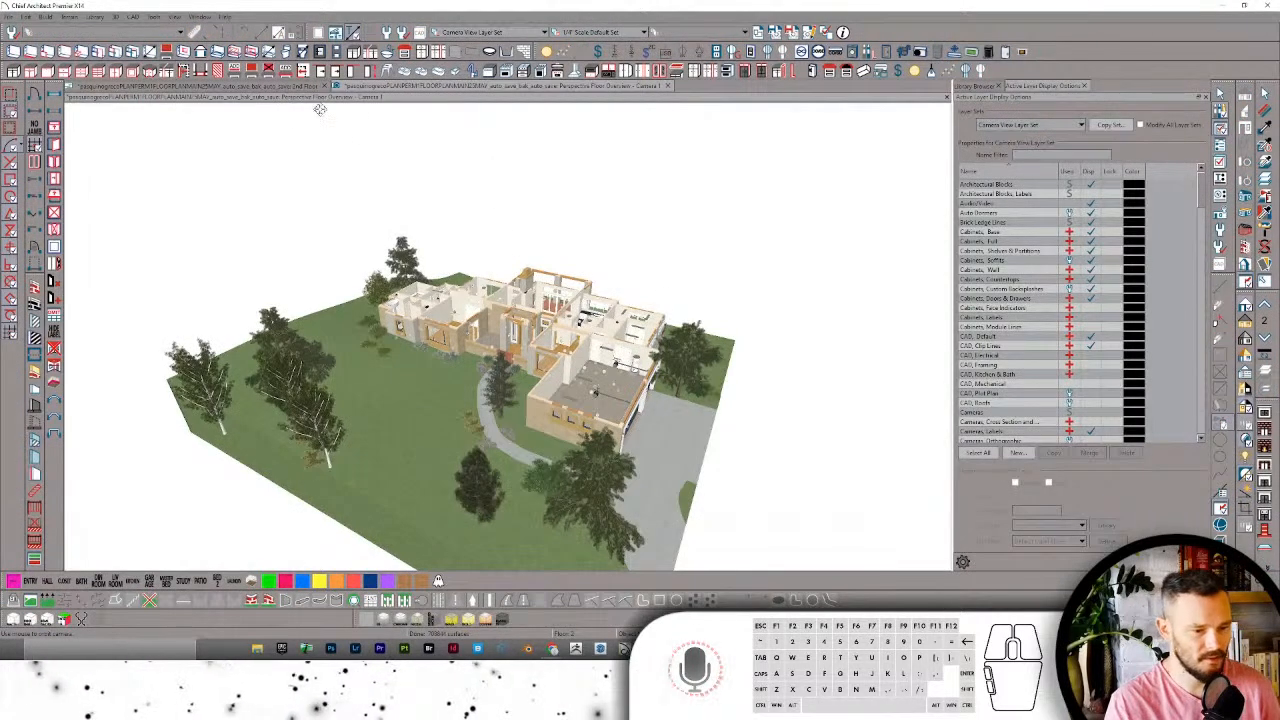
pyautogui.moveTo(393, 88); pyautogui.dragTo(849, 256)
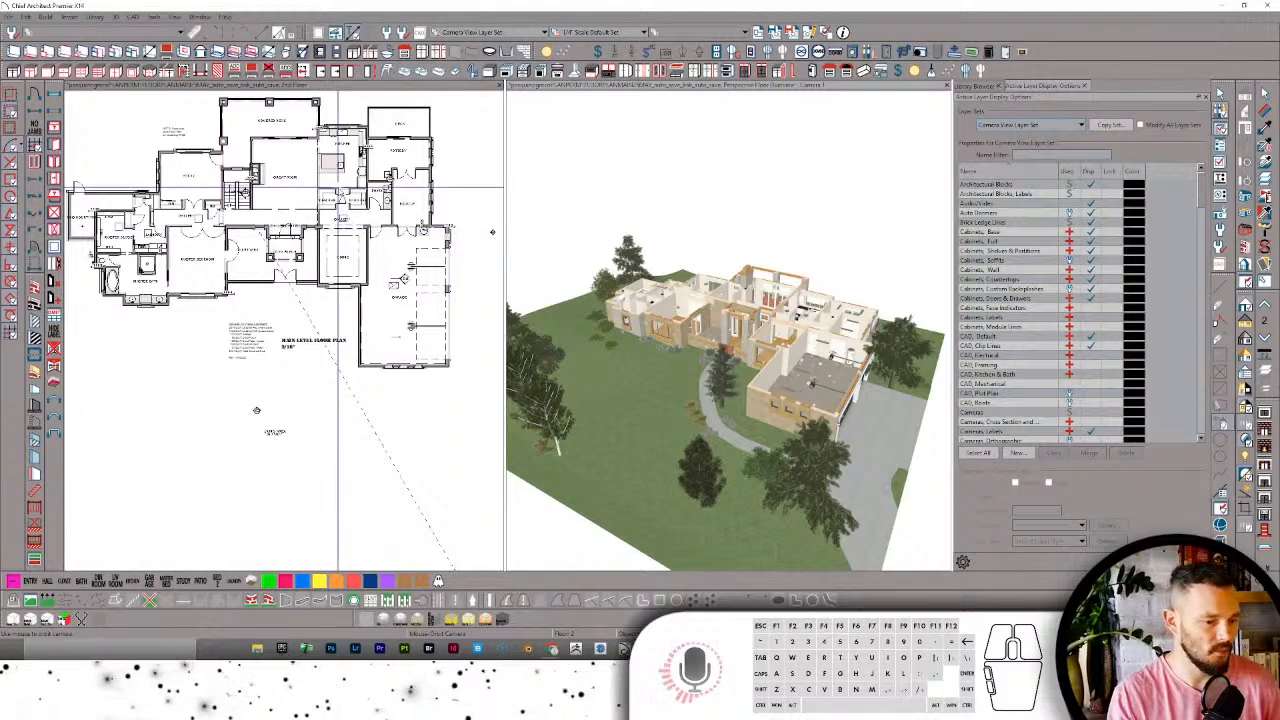
pyautogui.click(305, 187)
pyautogui.scroll(4, 305, 187)
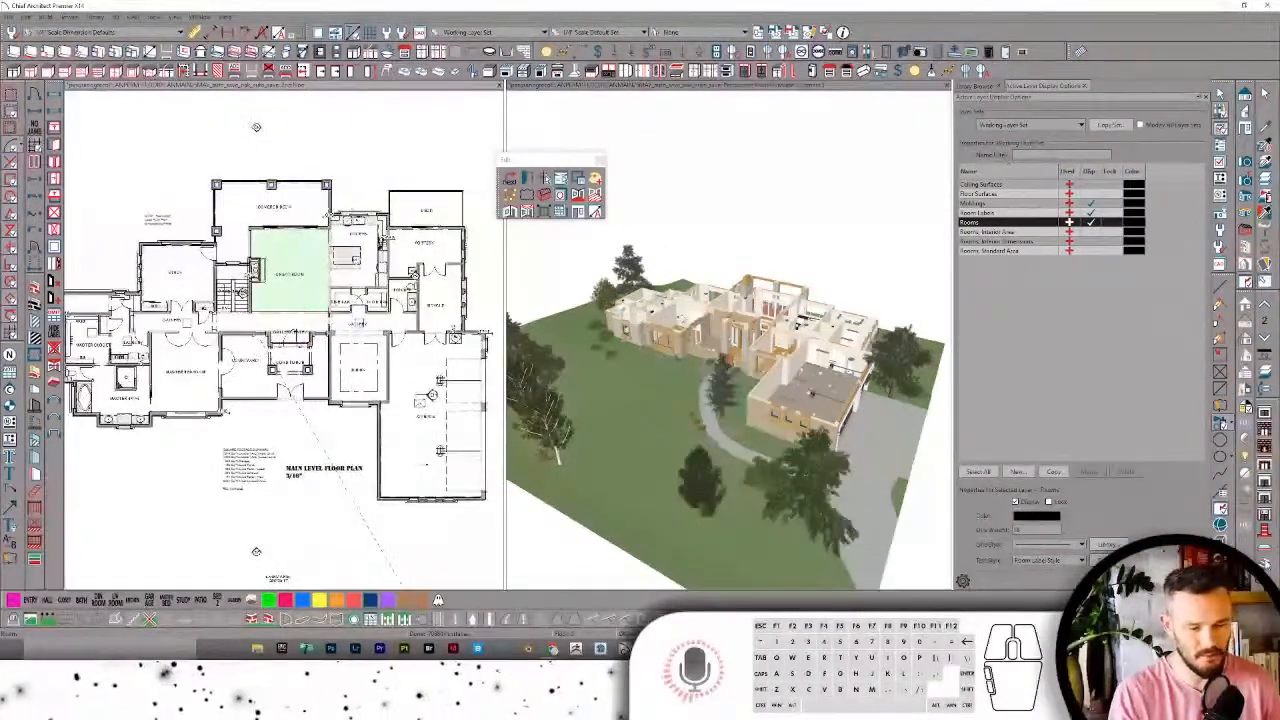
pyautogui.press('Escape')
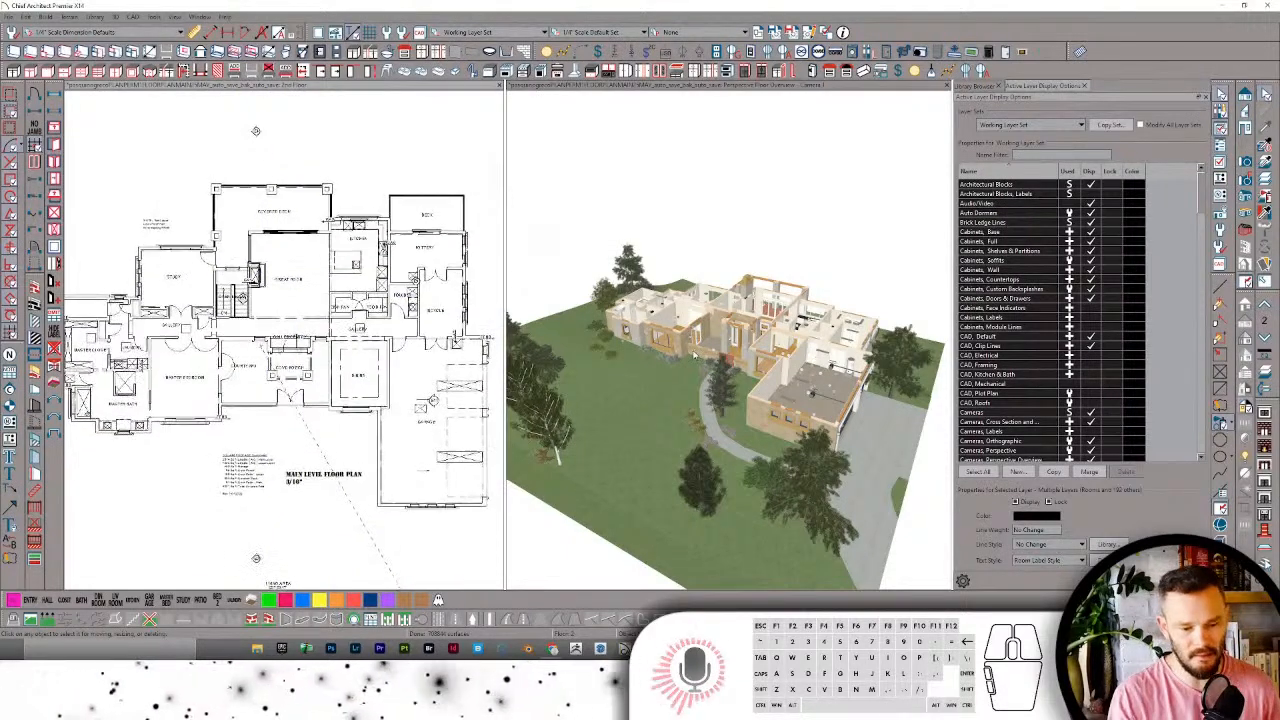
# Step: Examine the study and its numbered notes closely in the 3D floor overview
pyautogui.moveTo(699, 470); pyautogui.dragTo(707, 366, button='middle')
pyautogui.scroll(10, 707, 366)
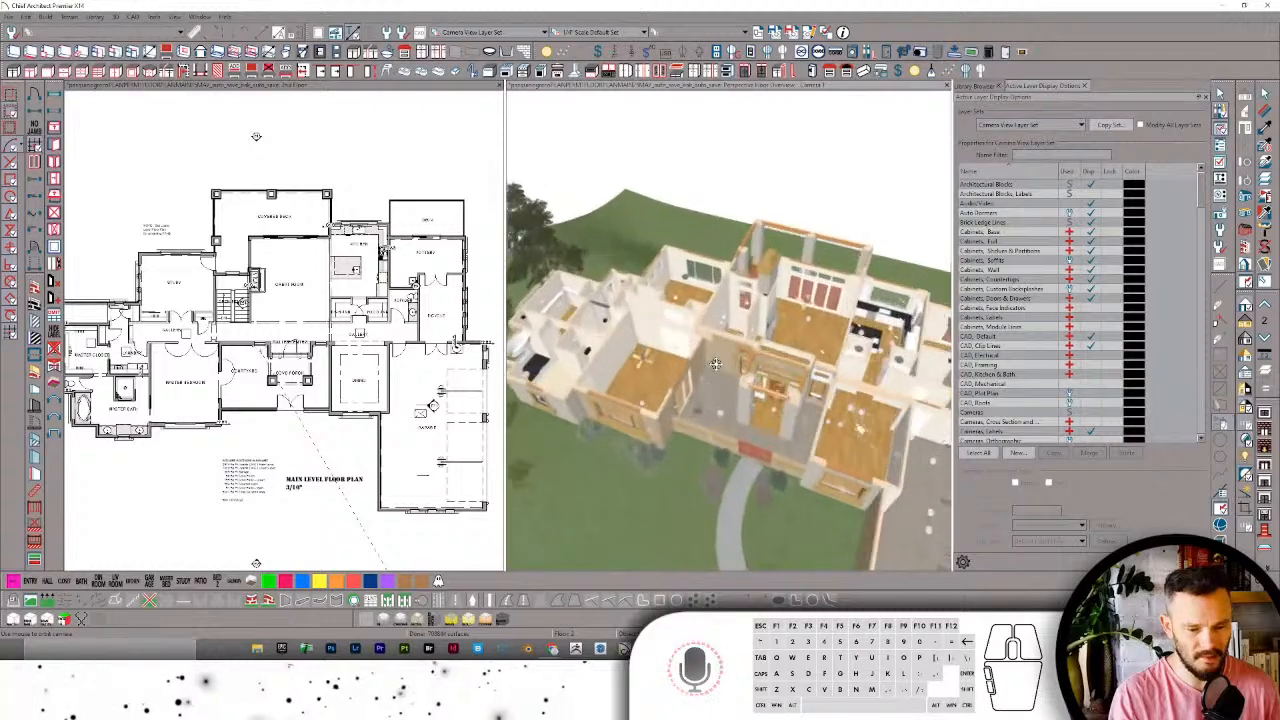
pyautogui.scroll(10, 715, 363)
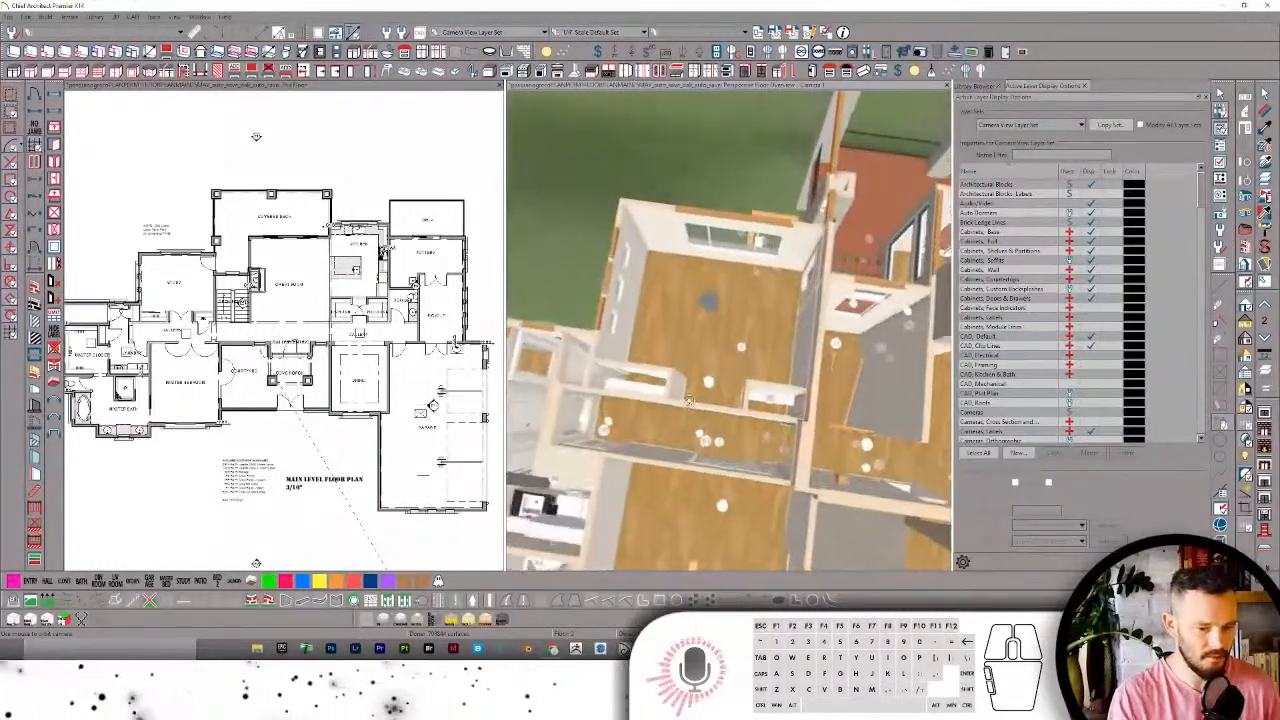
pyautogui.scroll(3, 660, 405)
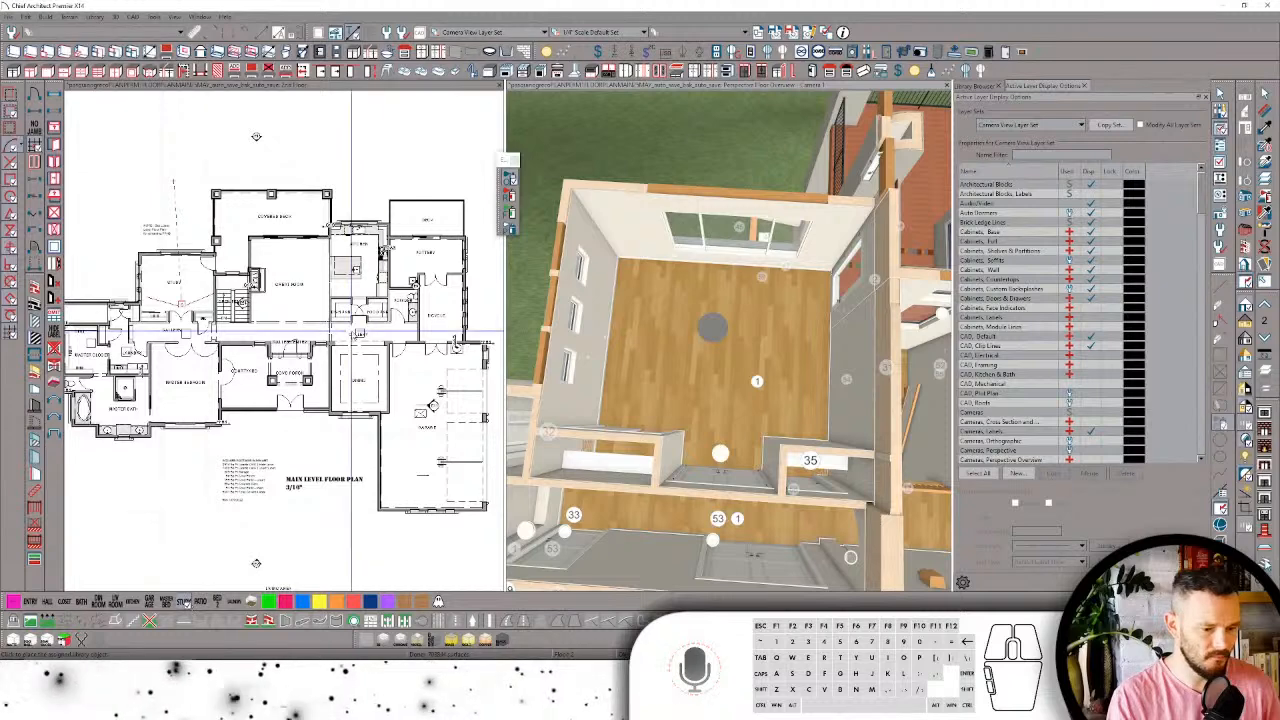
# Step: Apply the STUDY style palette to the study room in the 3D floor overview
pyautogui.click(658, 322)
pyautogui.click(658, 320)
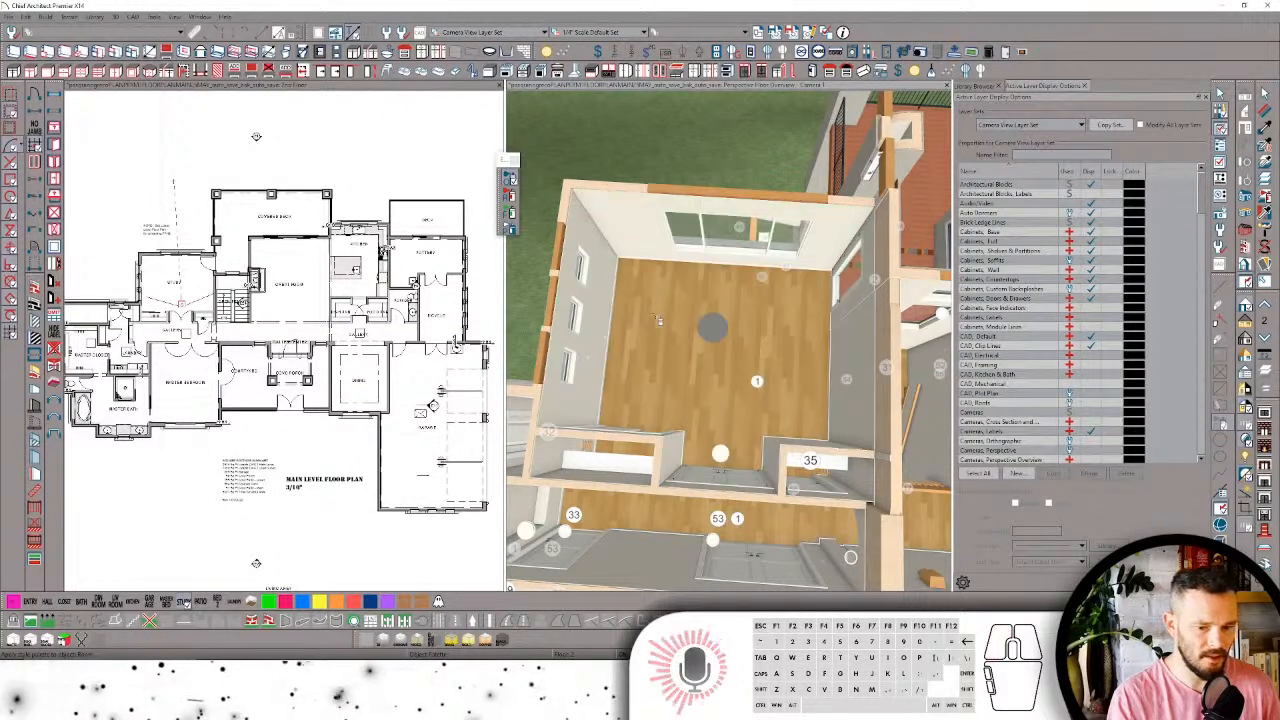
pyautogui.click(776, 333)
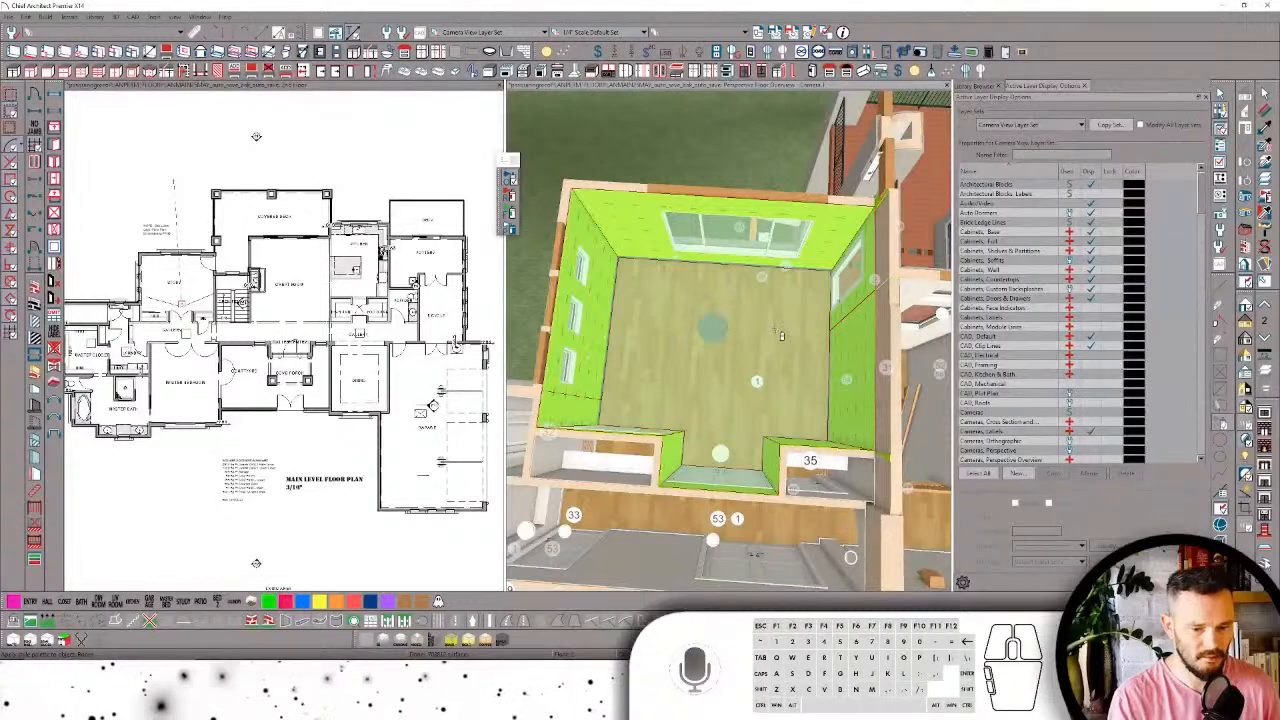
pyautogui.moveTo(782, 336)
pyautogui.mouseDown(button='middle')
pyautogui.moveTo(771, 326)
pyautogui.moveTo(782, 336)
pyautogui.mouseUp(button='middle')
pyautogui.scroll(-10, 773, 328)
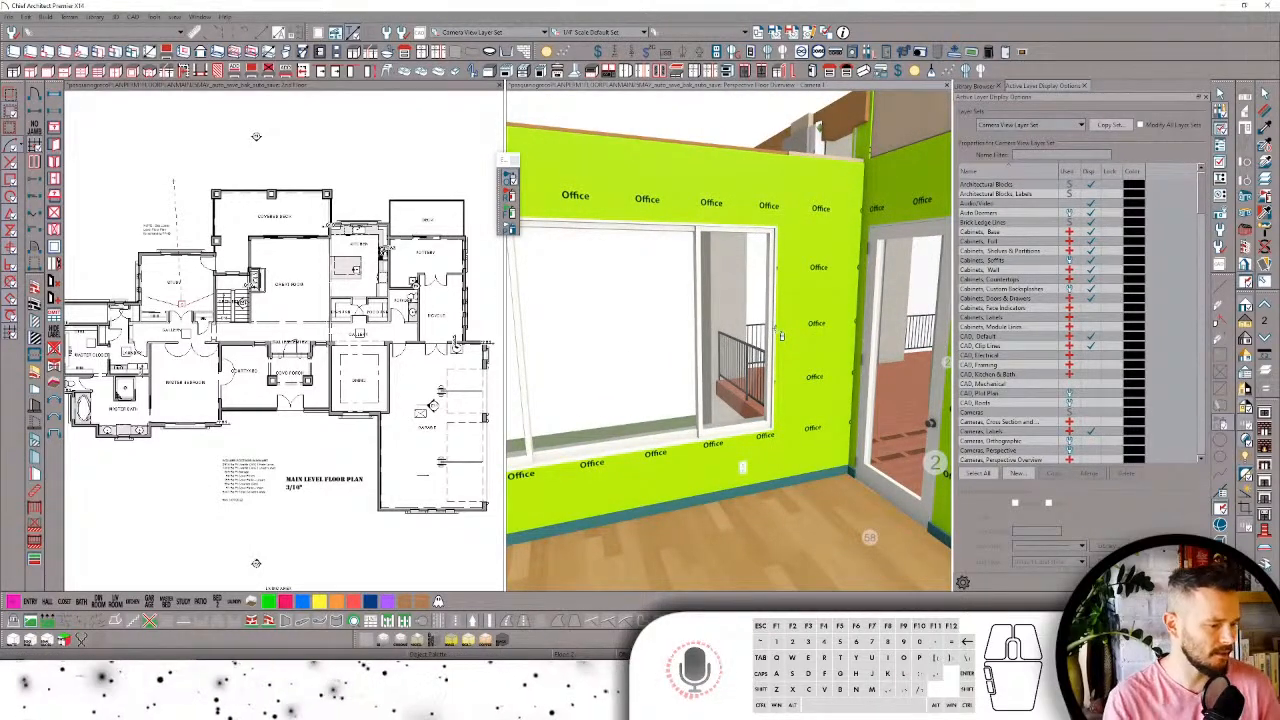
pyautogui.moveTo(782, 336); pyautogui.dragTo(675, 312, button='middle')
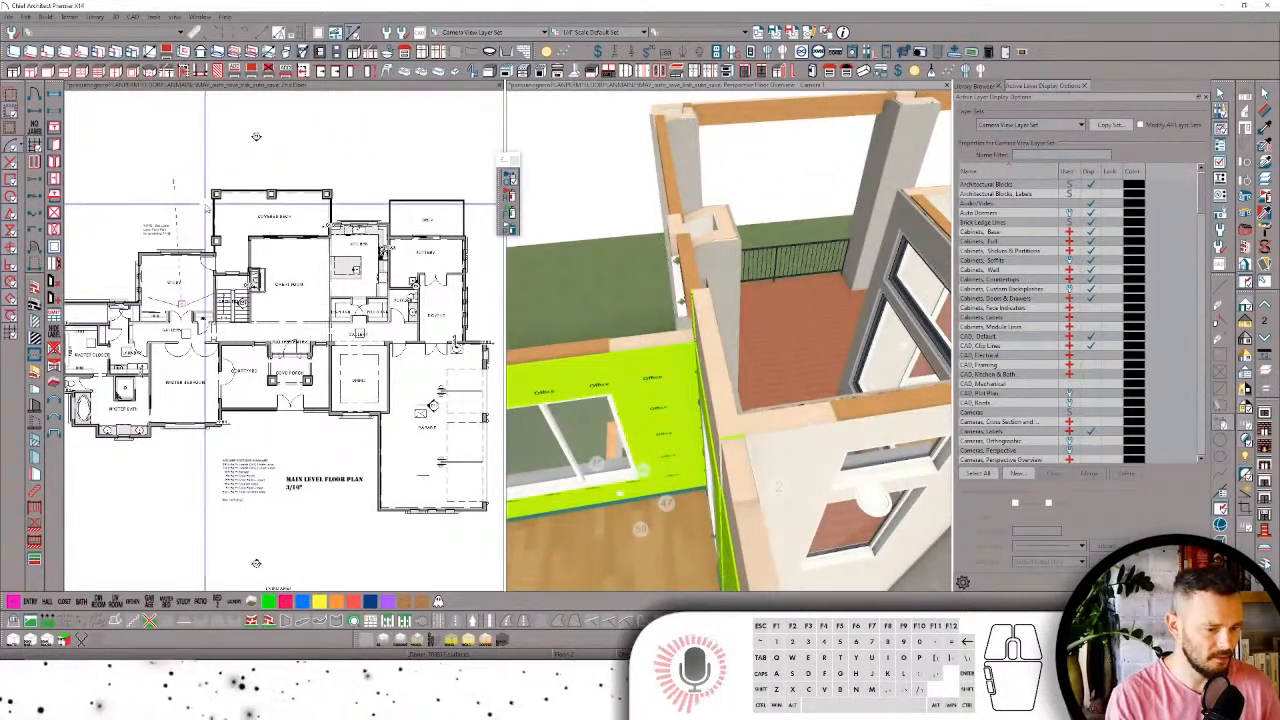
# Step: Adjust the lower end of the wall segment between the study and the covered deck, leaving a segment of about 4'-5"
pyautogui.click(195, 275)
pyautogui.scroll(1, 212, 265)
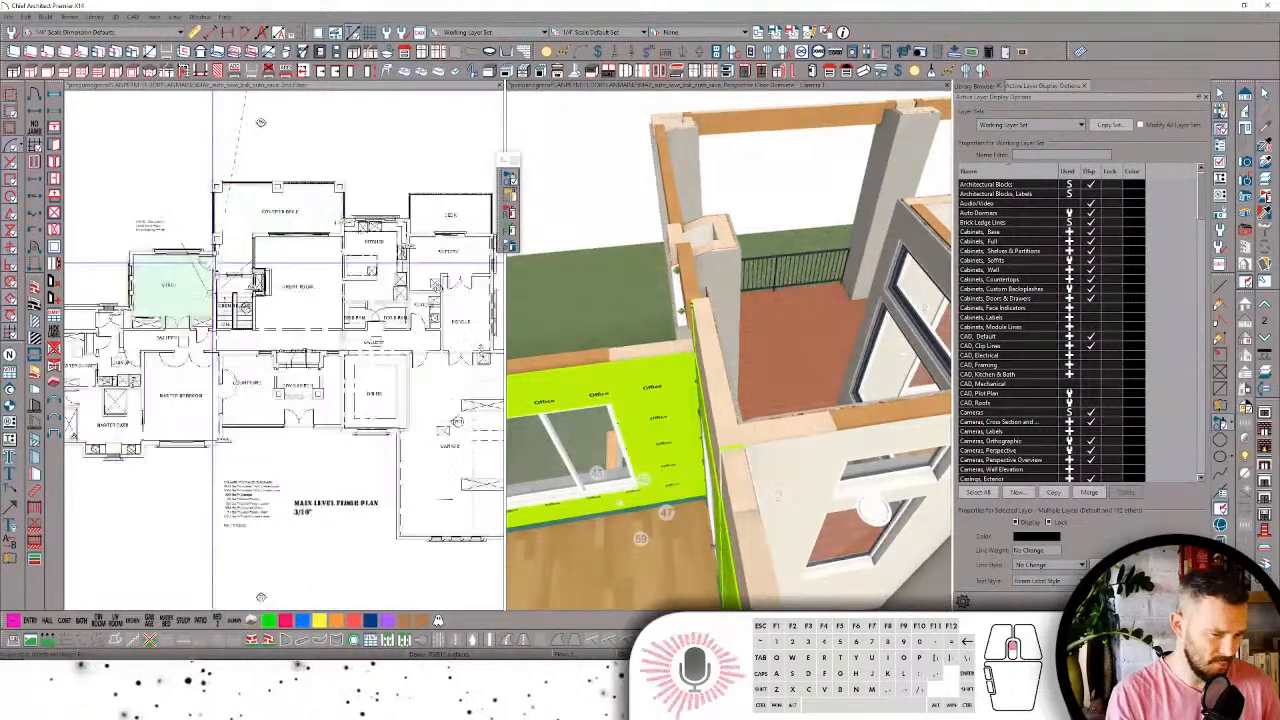
pyautogui.scroll(8, 212, 265)
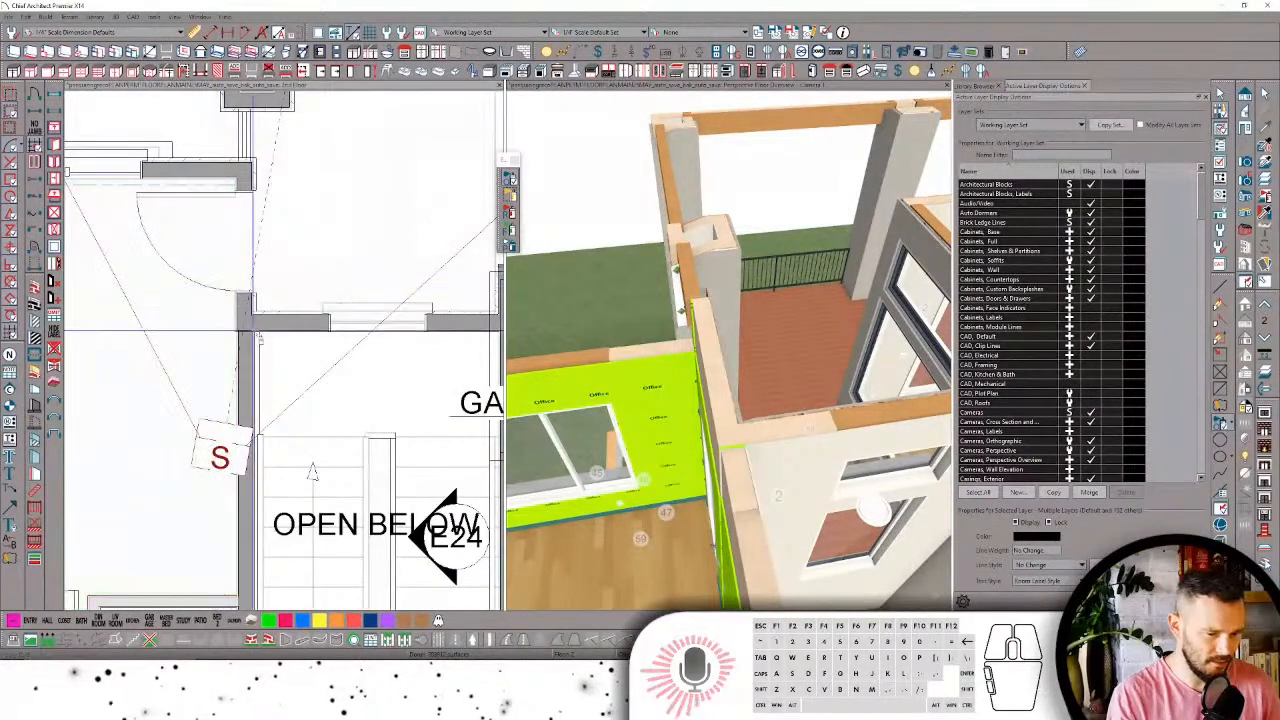
pyautogui.click(259, 298)
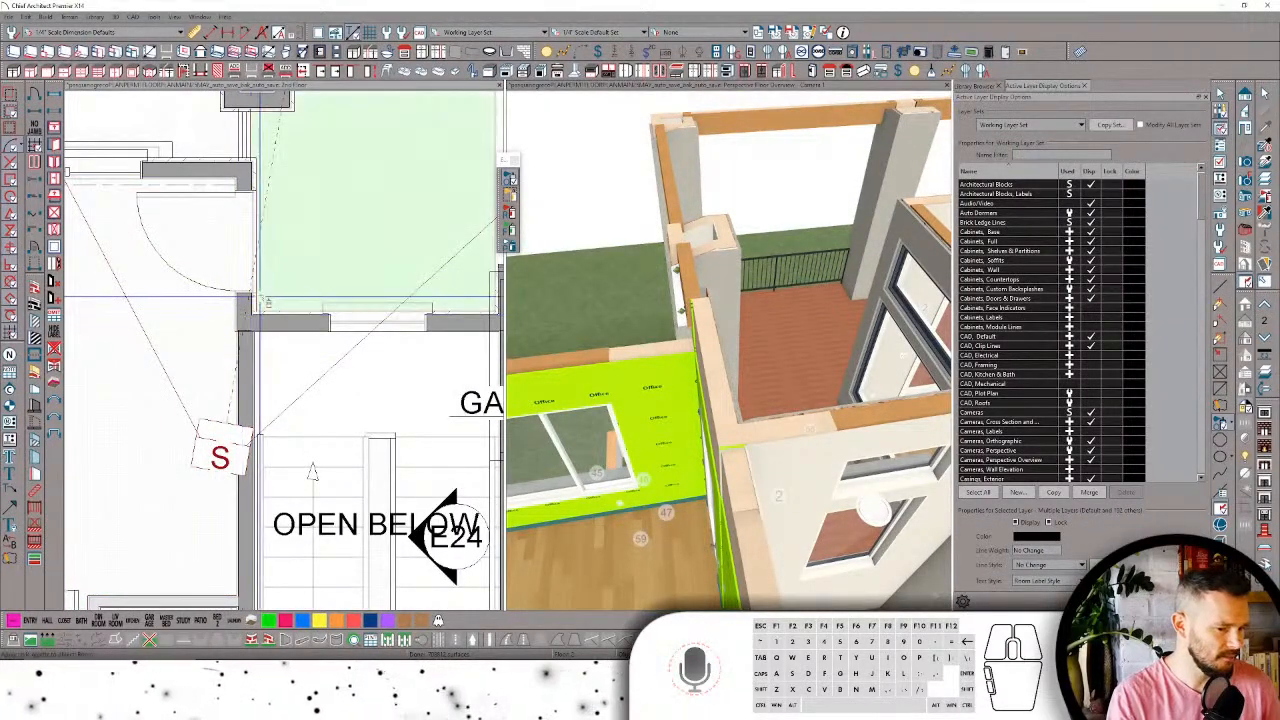
pyautogui.click(245, 300)
pyautogui.rightClick(245, 300)
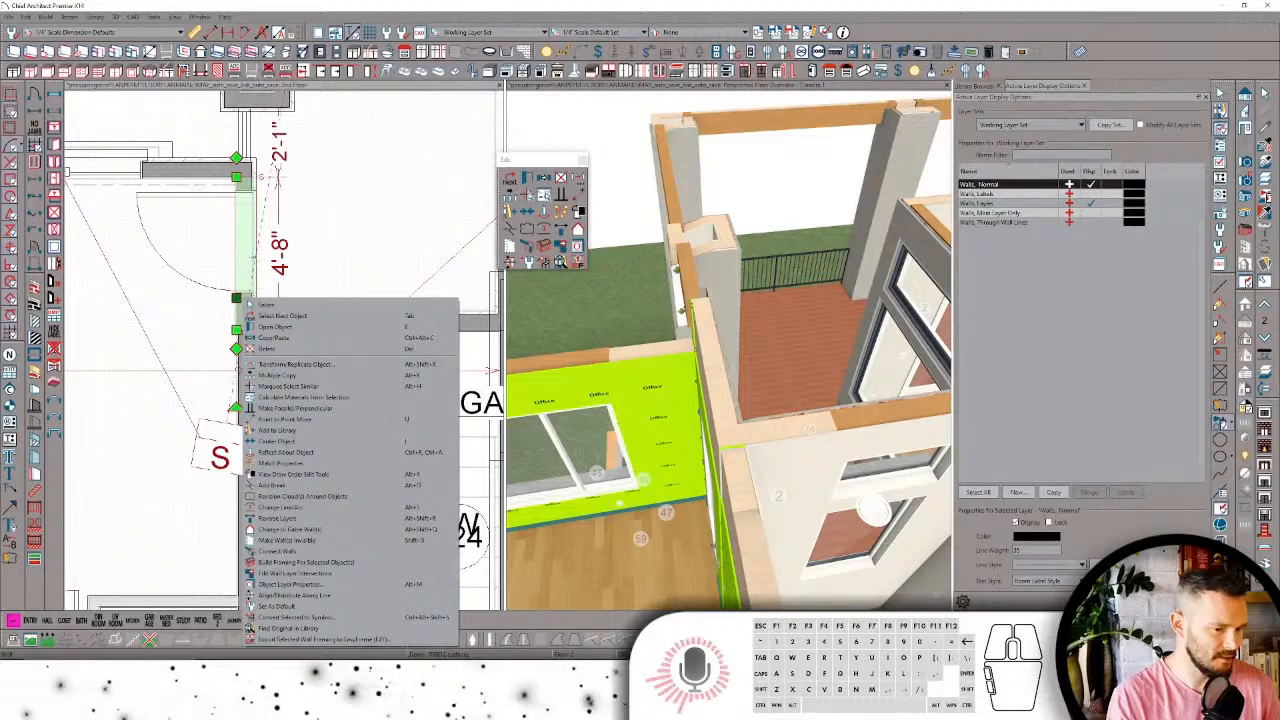
pyautogui.click(392, 177)
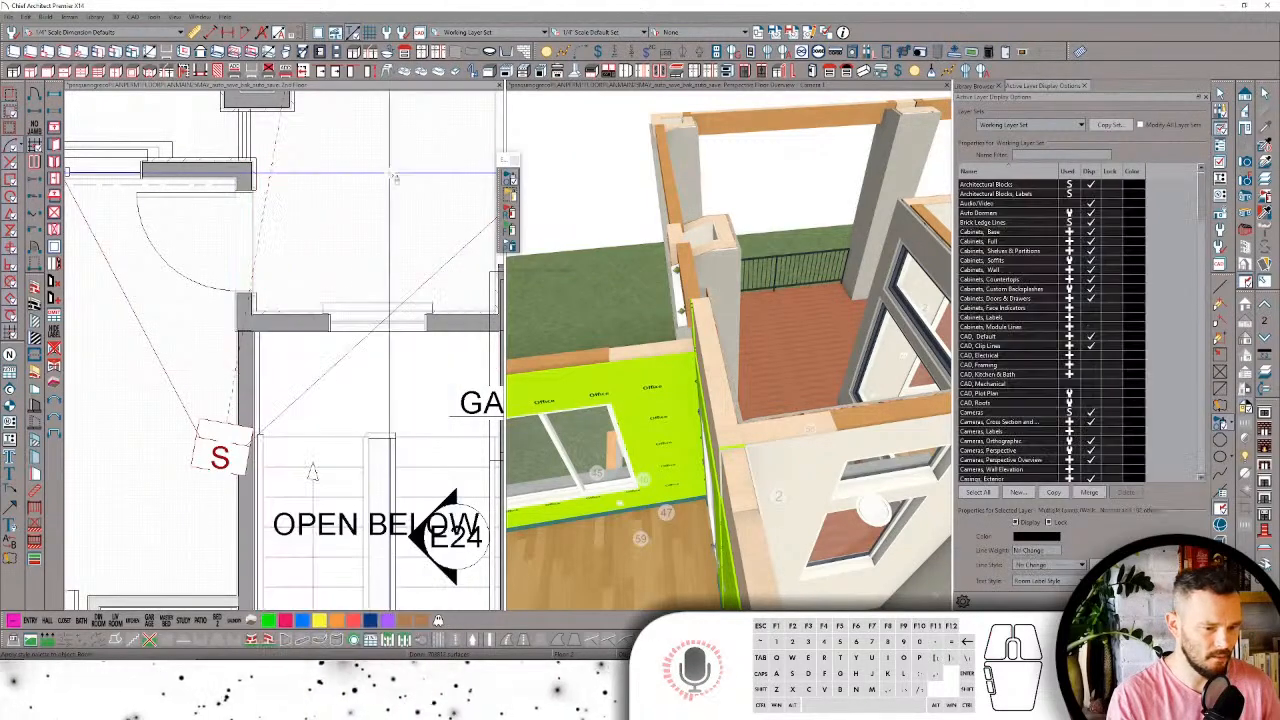
pyautogui.middleClick(358, 193)
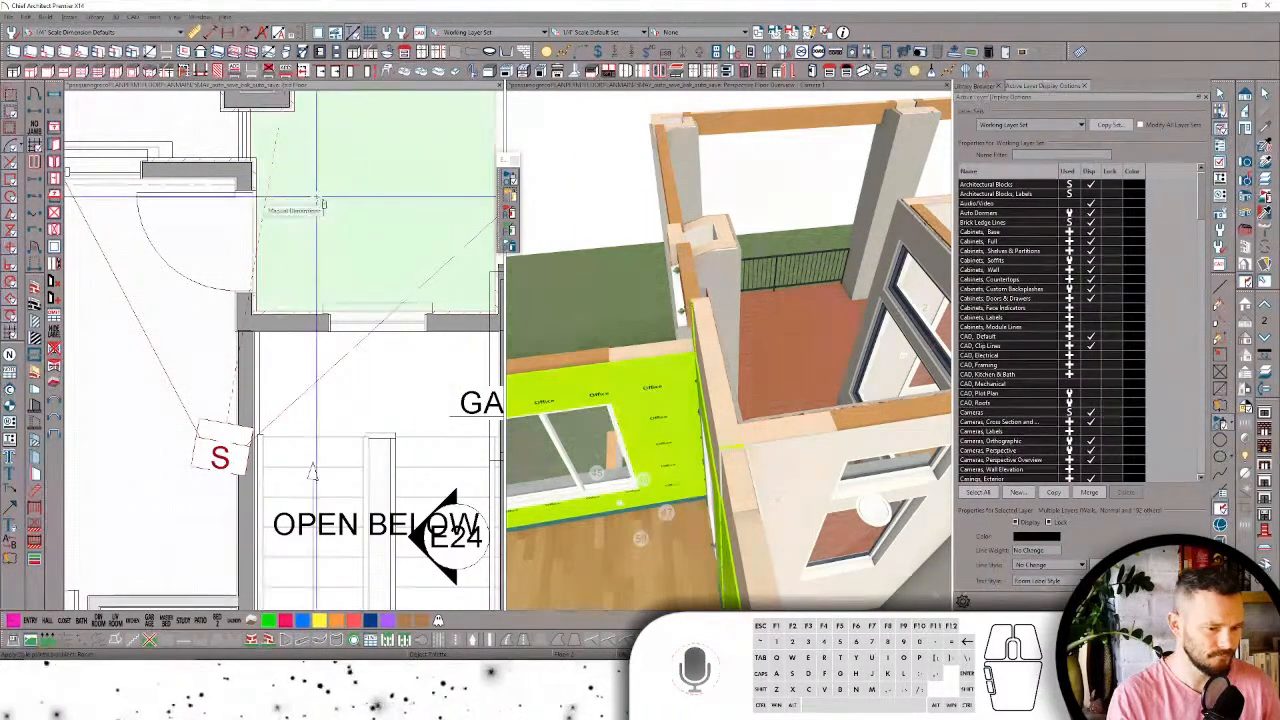
pyautogui.middleClick(316, 199)
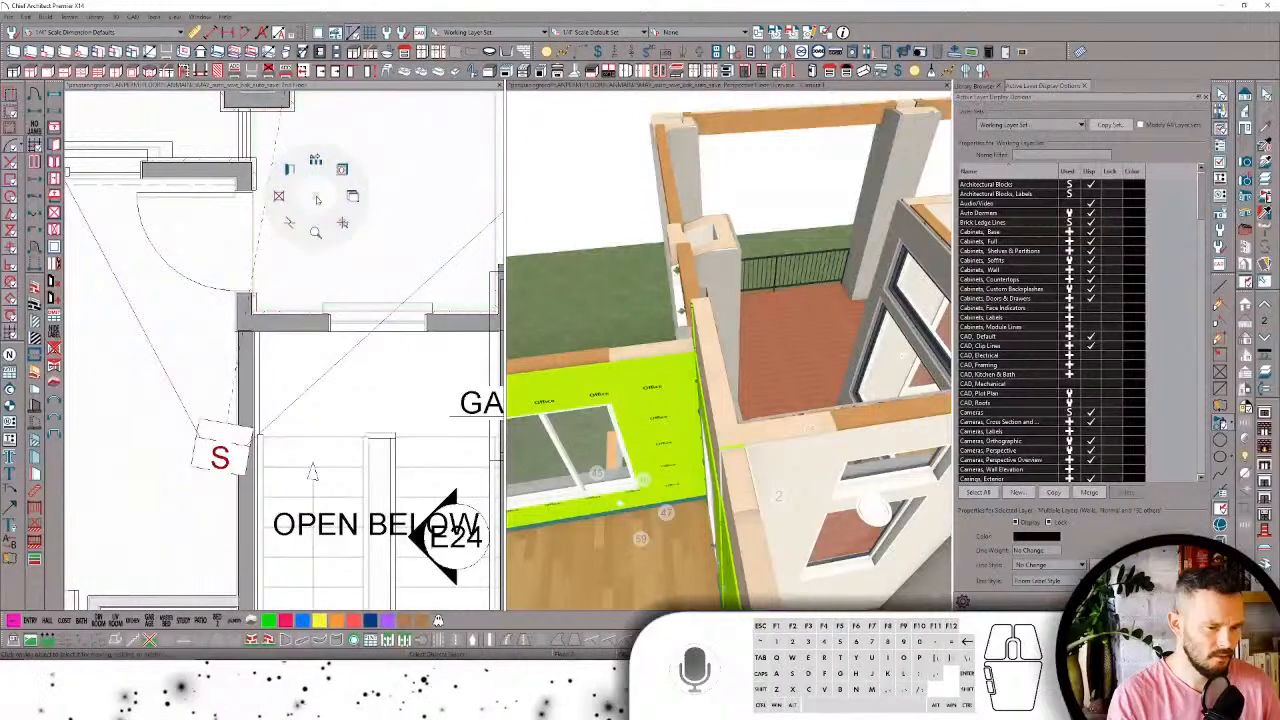
pyautogui.click(318, 200)
pyautogui.click(237, 308)
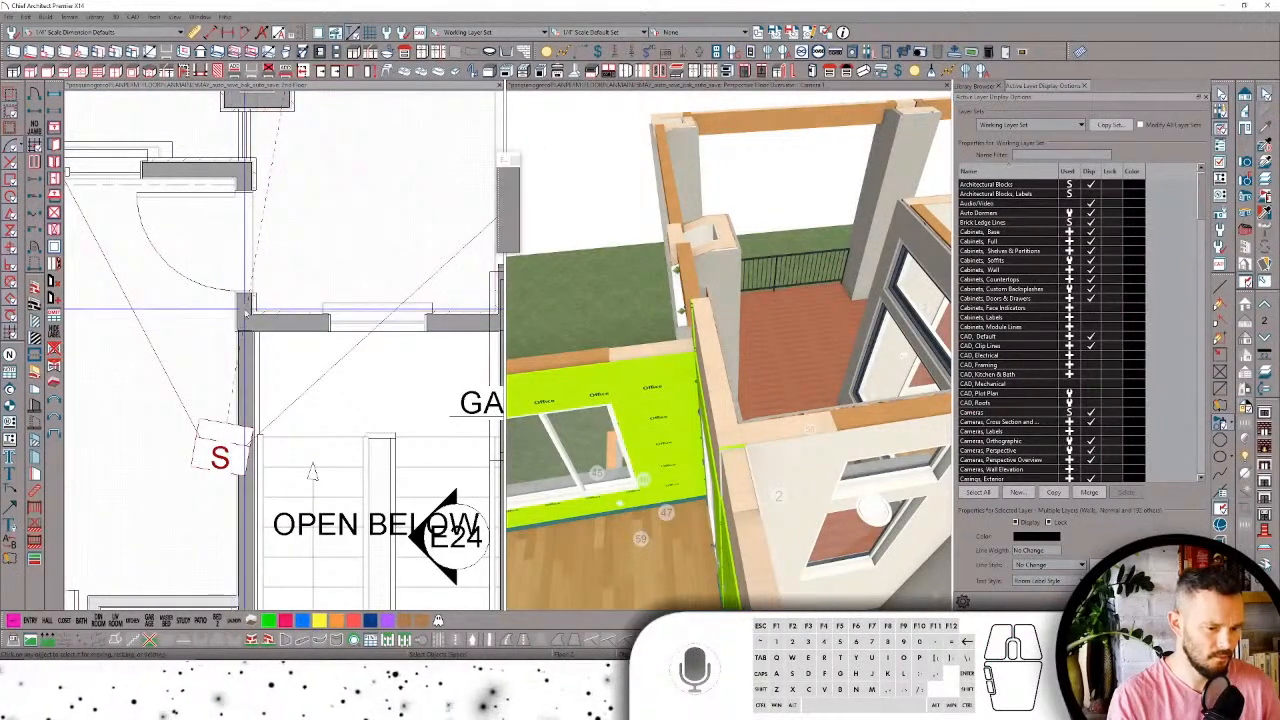
pyautogui.moveTo(237, 308); pyautogui.dragTo(240, 360)
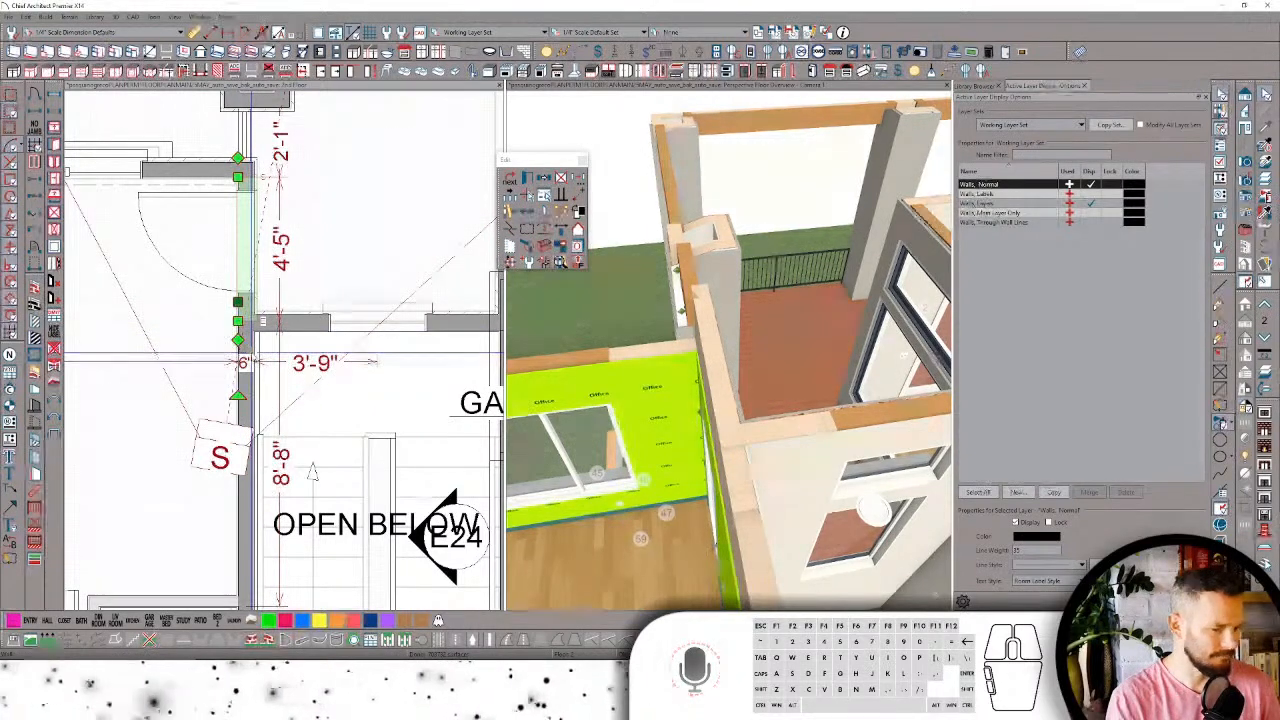
# Step: Start importing default settings and choose the walkthrough plan in the other project's CA folder as the source
pyautogui.scroll(-2, 290, 295)
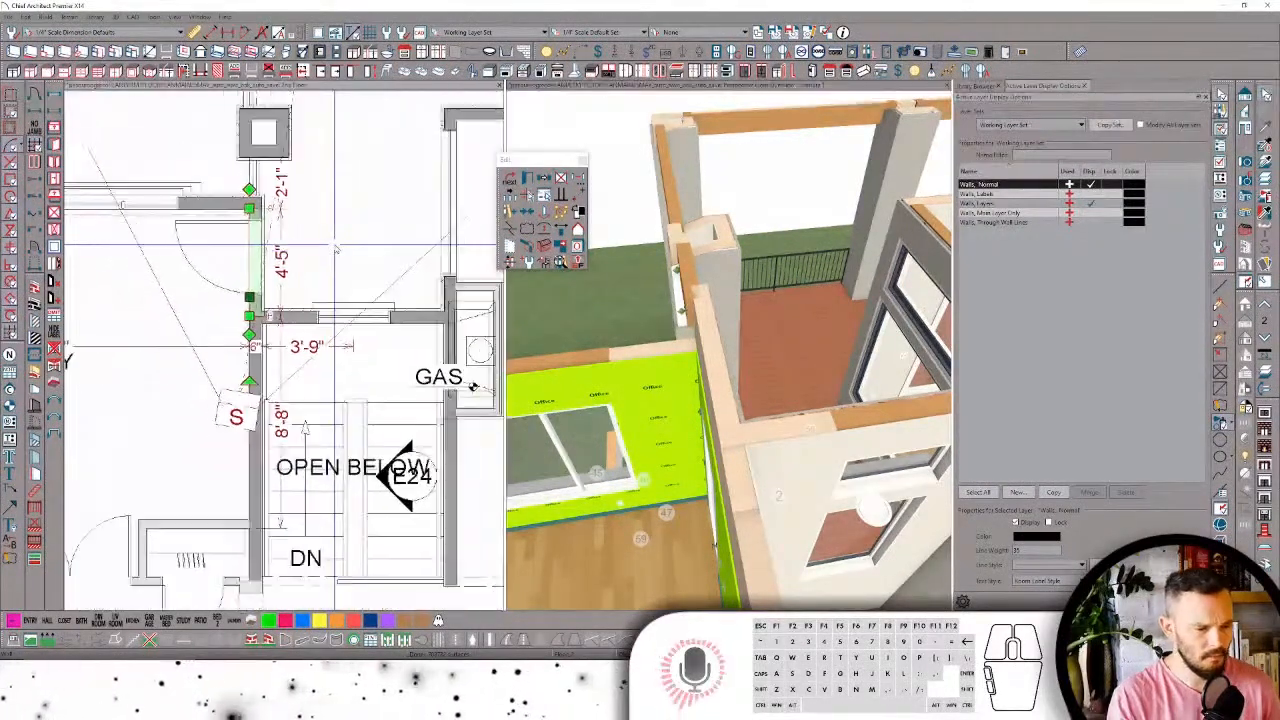
pyautogui.scroll(-3, 336, 248)
pyautogui.click(9, 18)
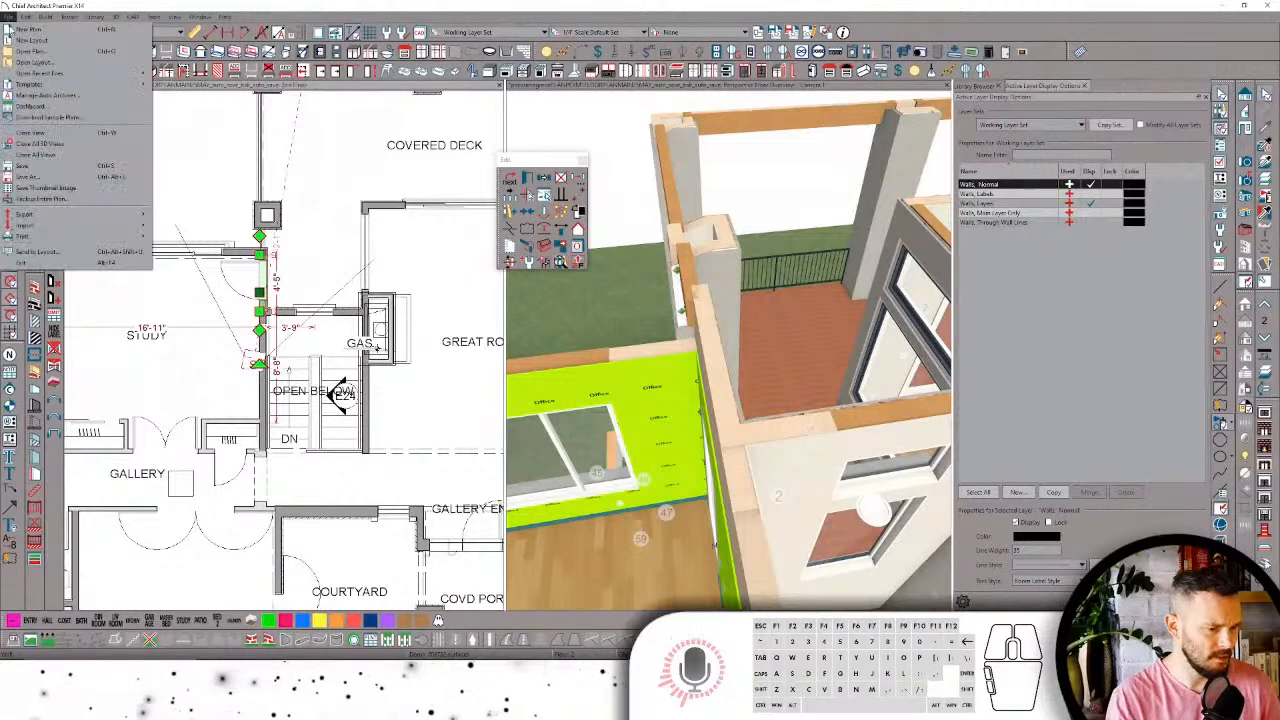
pyautogui.moveTo(90, 234)
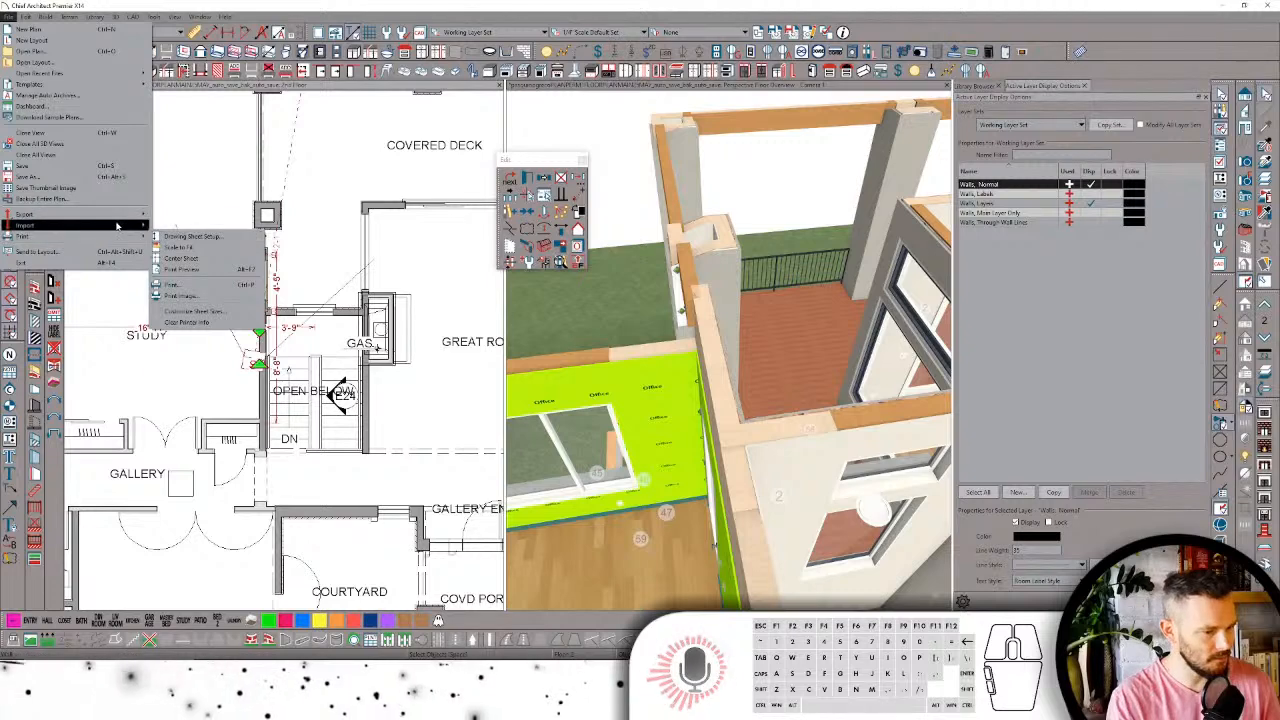
pyautogui.moveTo(156, 228)
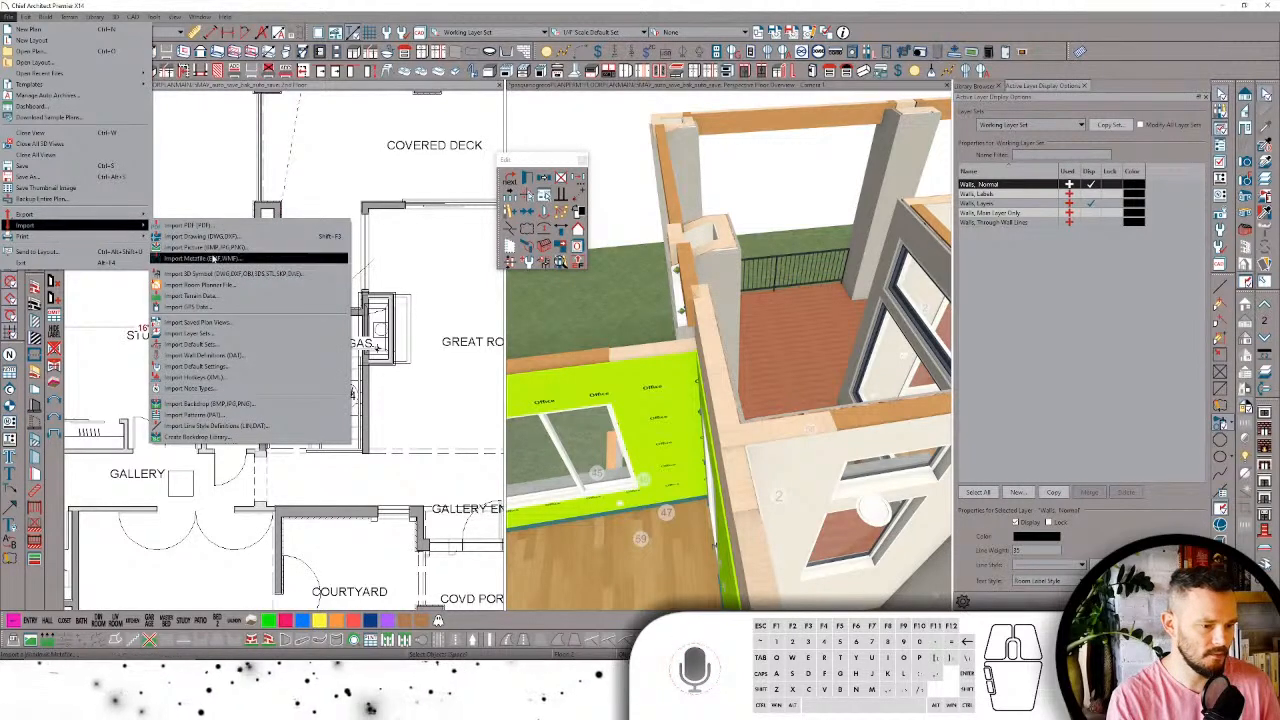
pyautogui.click(228, 347)
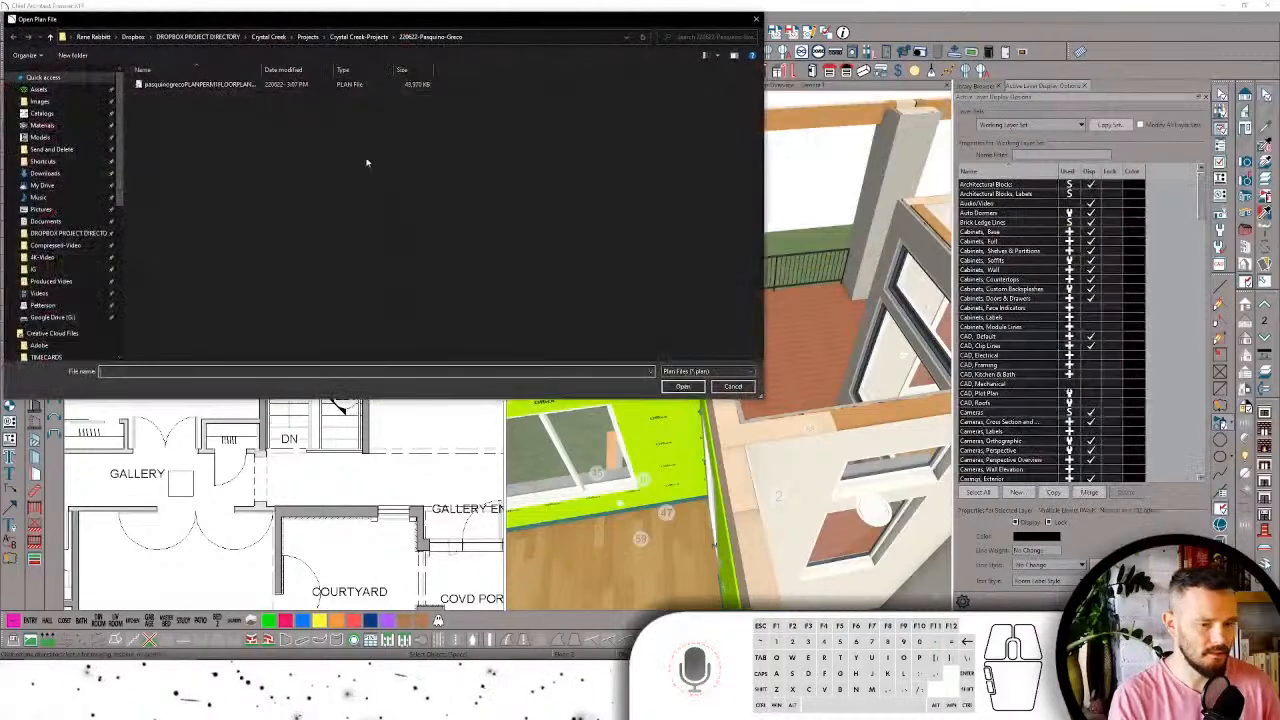
pyautogui.click(358, 36)
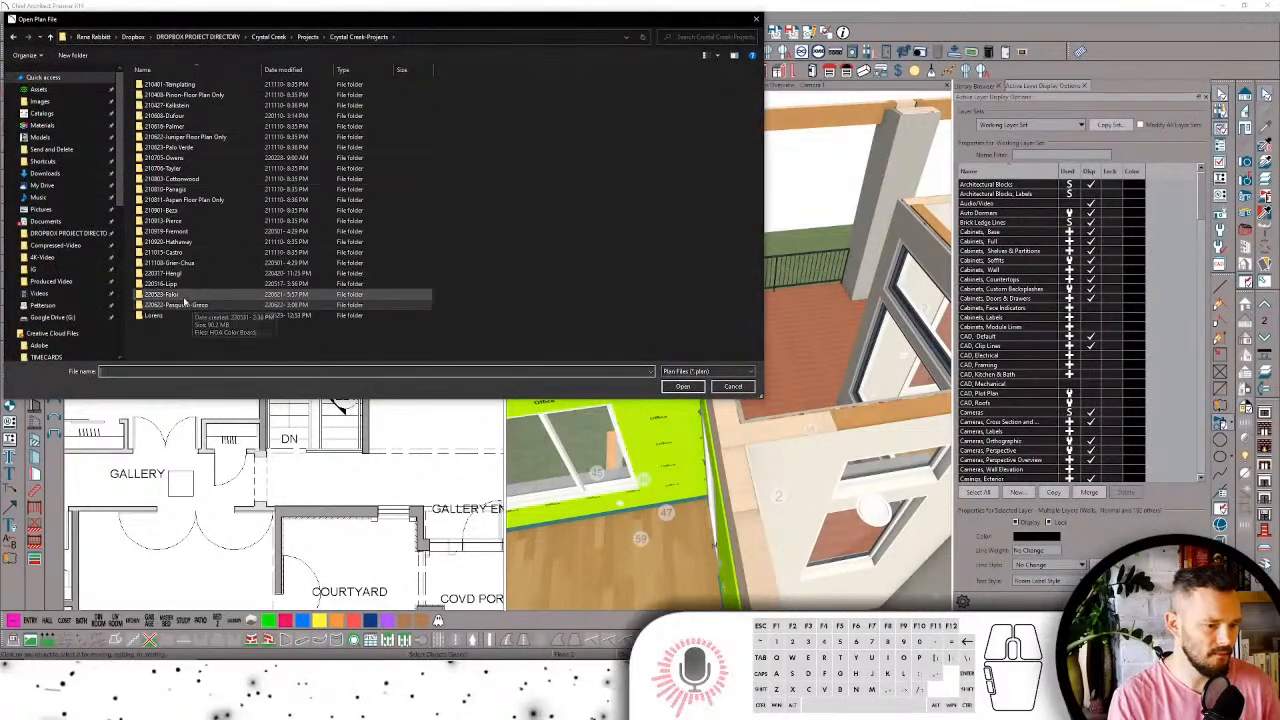
pyautogui.doubleClick(181, 296)
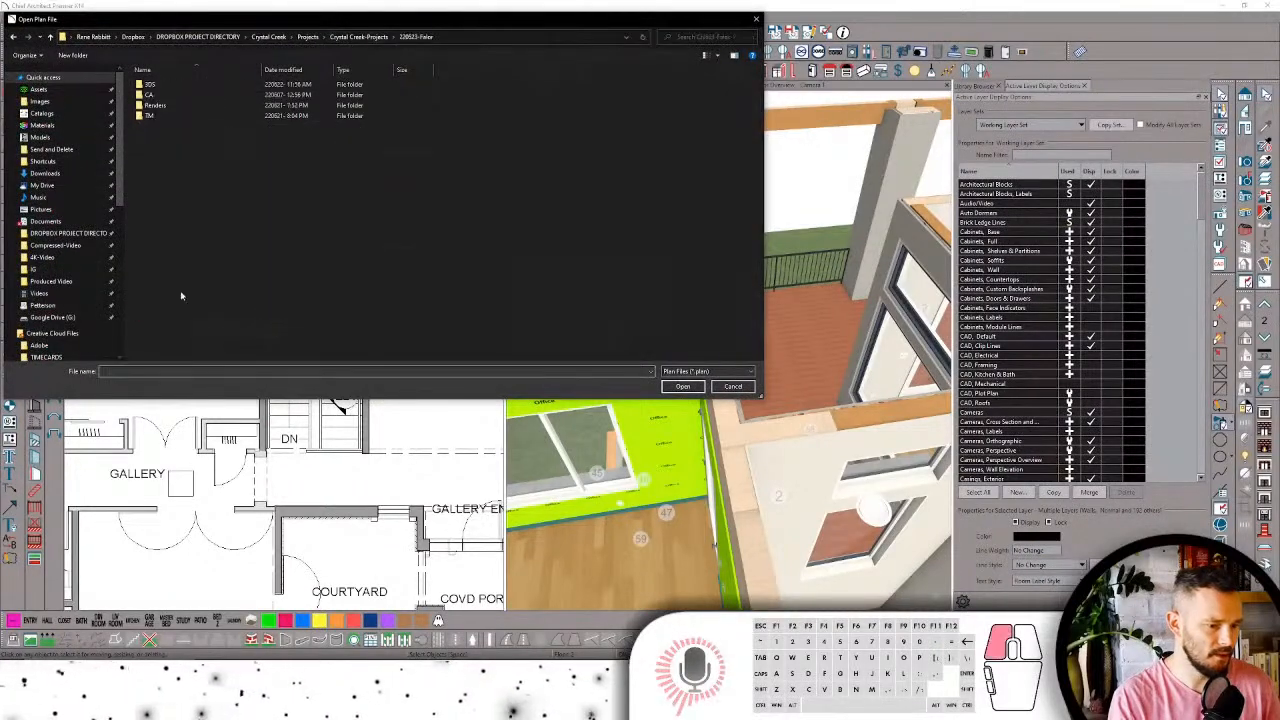
pyautogui.doubleClick(175, 94)
pyautogui.click(182, 106)
pyautogui.doubleClick(181, 105)
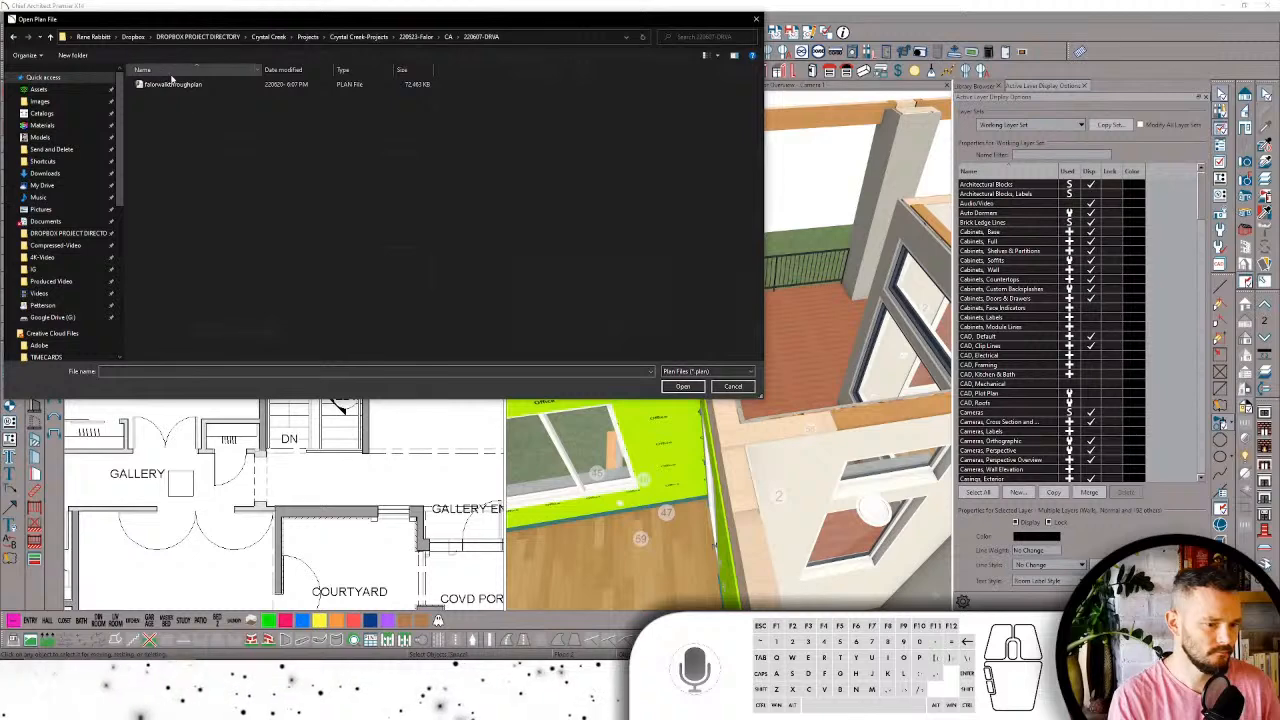
pyautogui.doubleClick(180, 84)
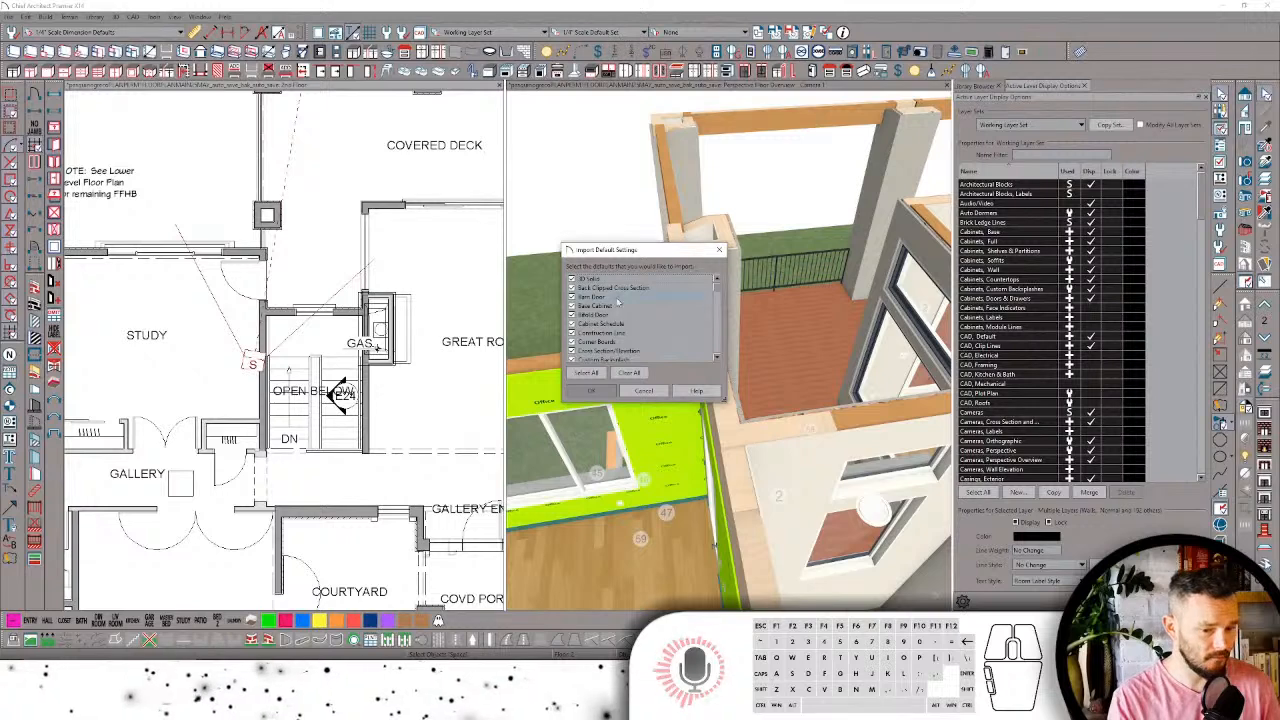
# Step: Import all the listed default settings from the chosen plan and acknowledge the messages
pyautogui.scroll(-15, 617, 305)
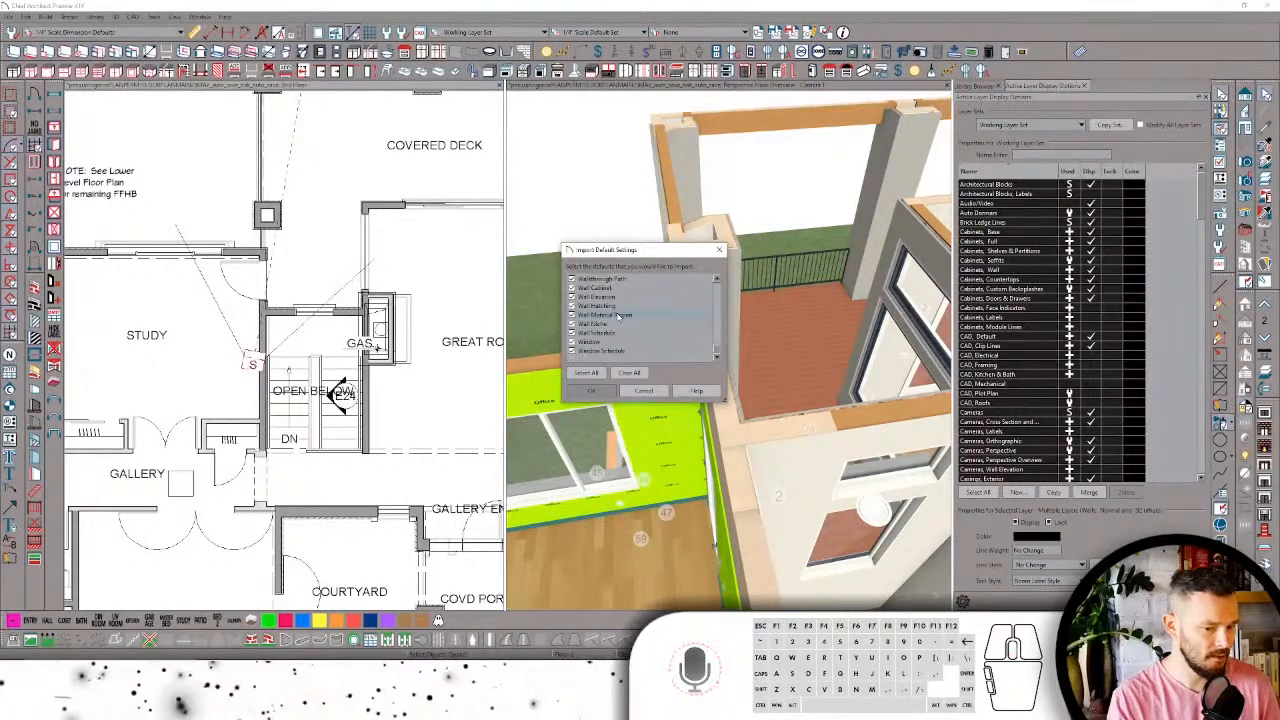
pyautogui.click(590, 391)
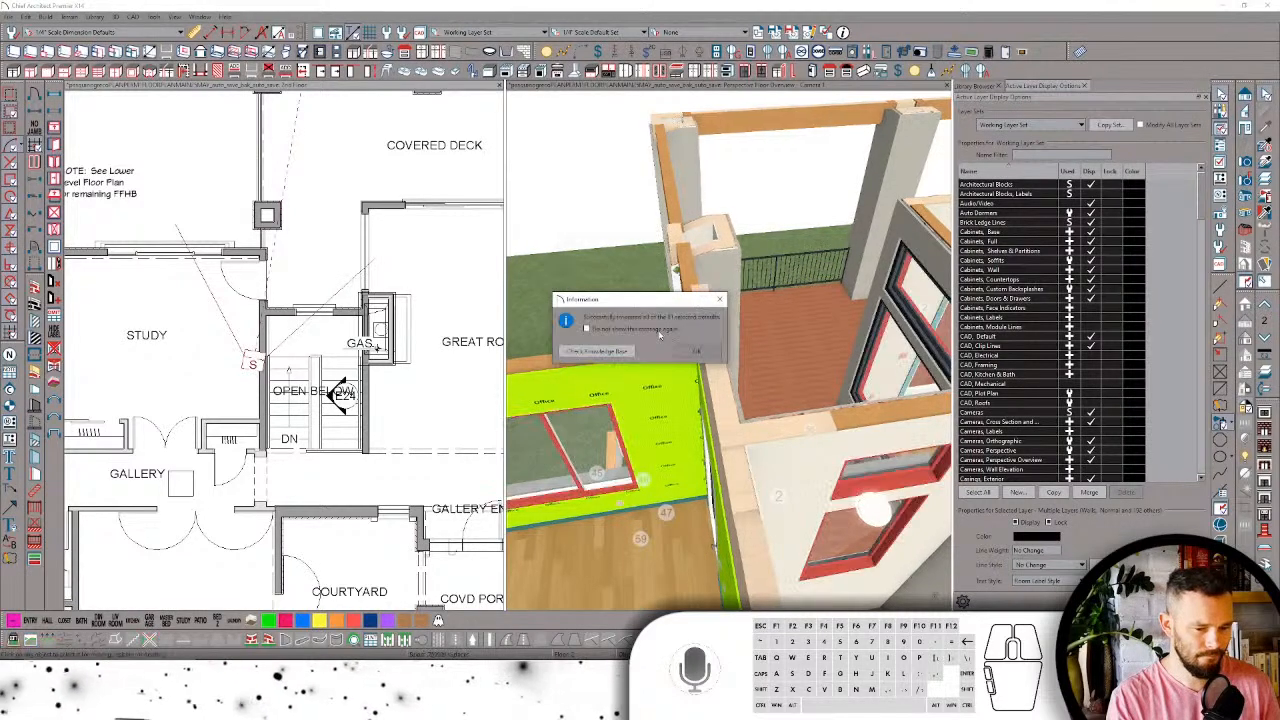
pyautogui.click(696, 352)
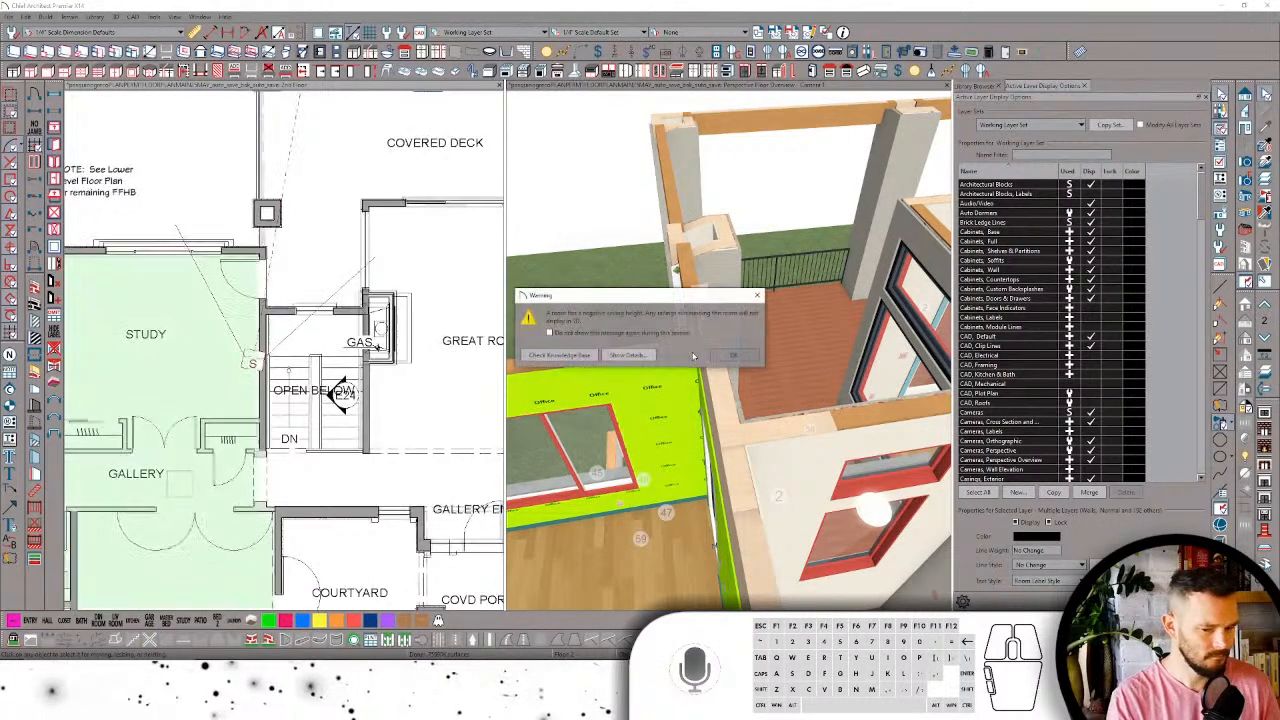
pyautogui.click(730, 354)
# Step: Inspect the trim of the doors, windows and baseboards from the hallway to the study in the 3D floor overview
pyautogui.scroll(3, 341, 395)
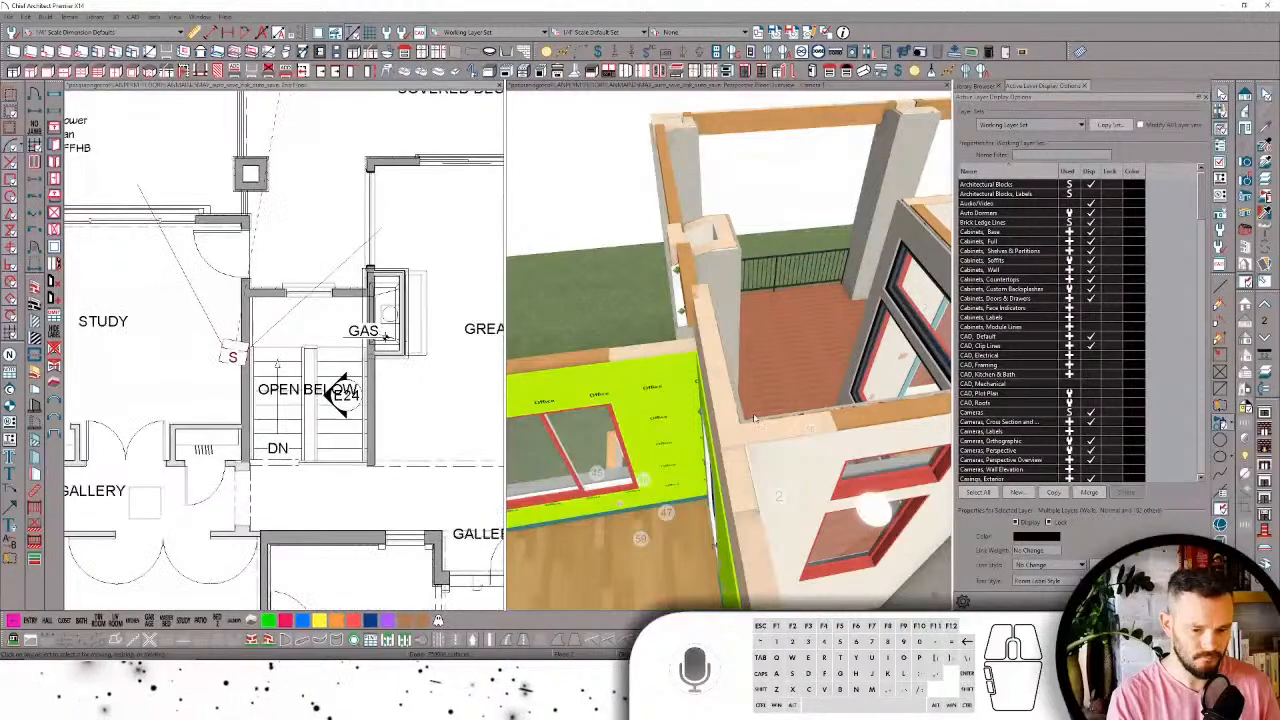
pyautogui.moveTo(768, 447); pyautogui.dragTo(755, 390, button='middle')
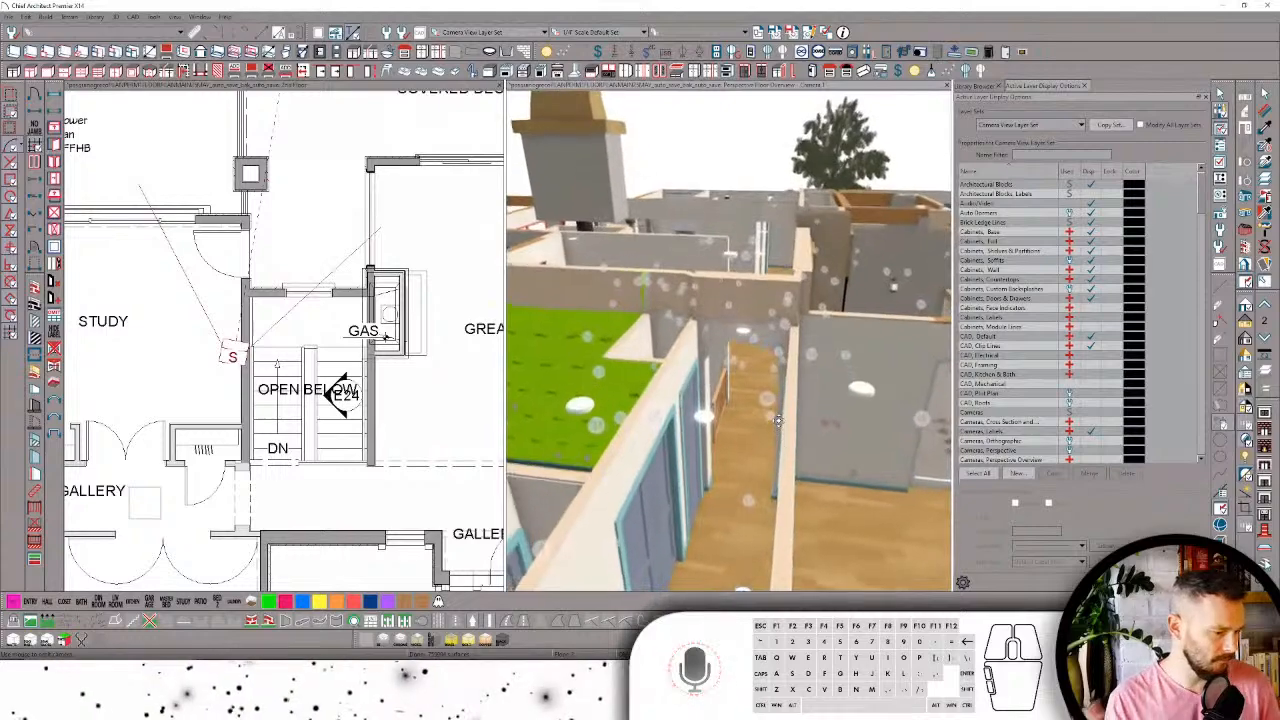
pyautogui.moveTo(778, 421); pyautogui.dragTo(730, 294, button='middle')
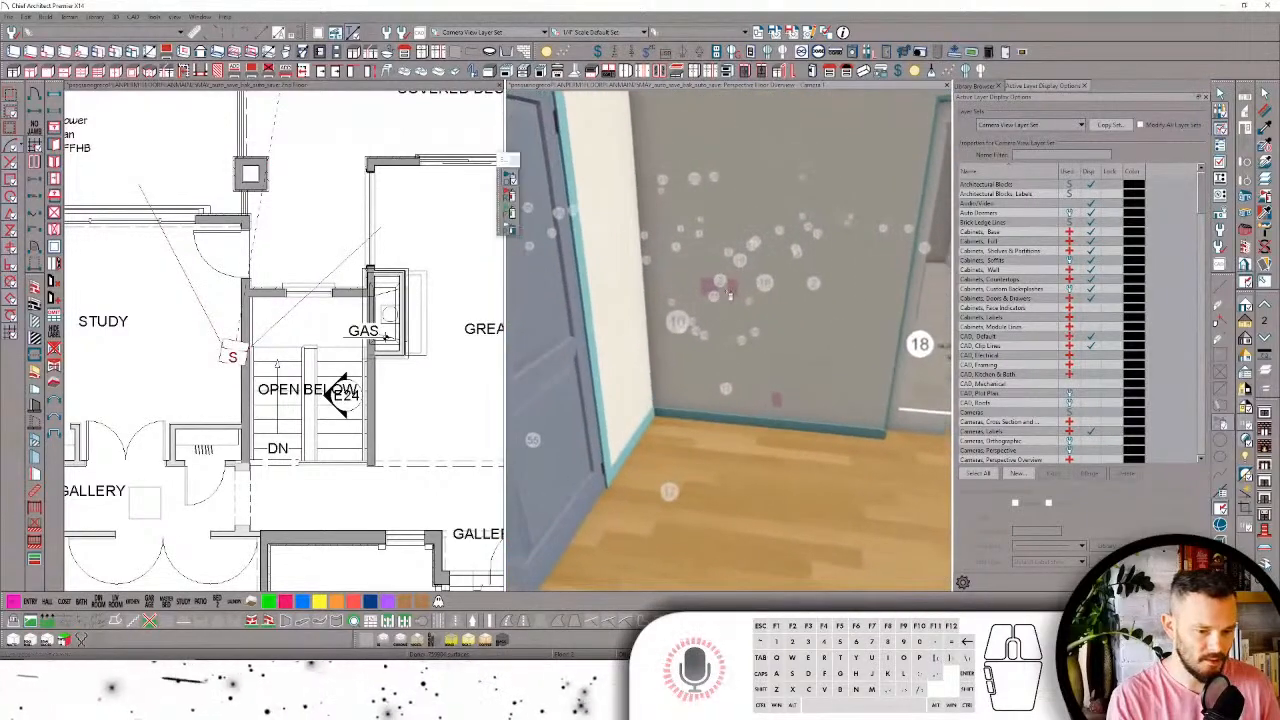
pyautogui.moveTo(804, 345); pyautogui.dragTo(799, 336, button='middle')
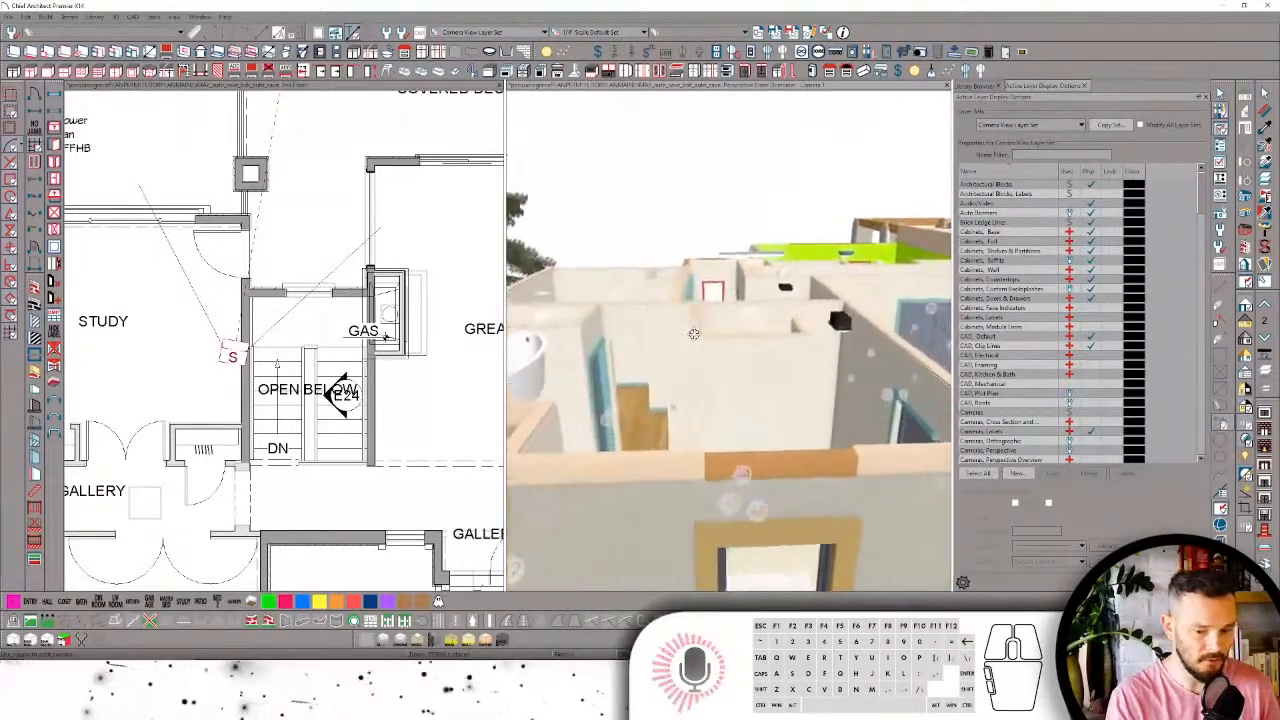
pyautogui.moveTo(696, 342); pyautogui.dragTo(700, 350, button='middle')
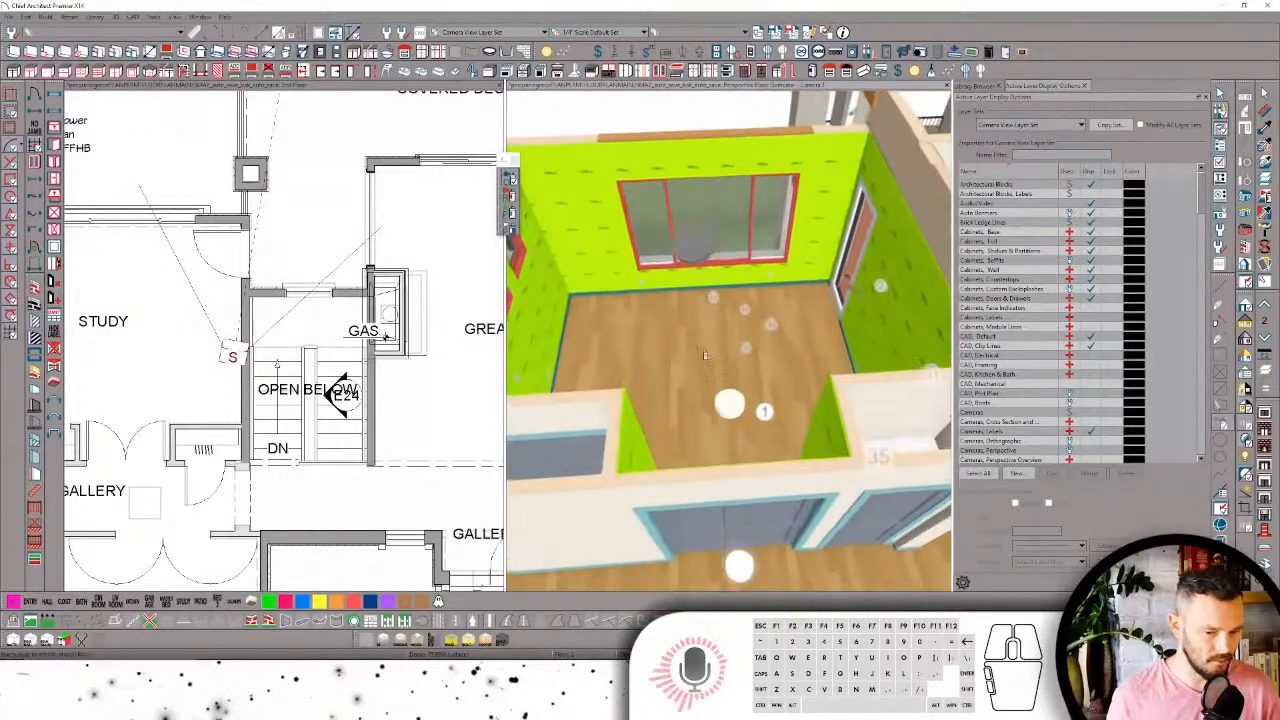
pyautogui.click(704, 354)
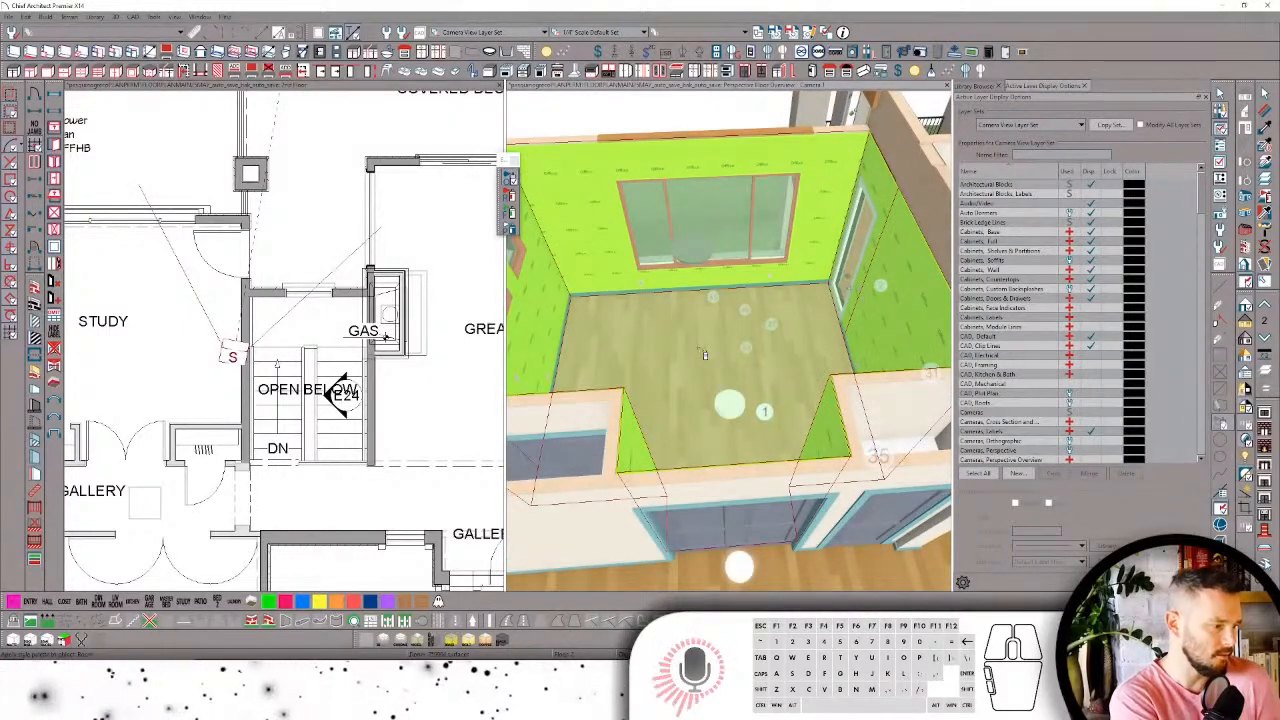
pyautogui.moveTo(696, 347); pyautogui.dragTo(690, 352, button='middle')
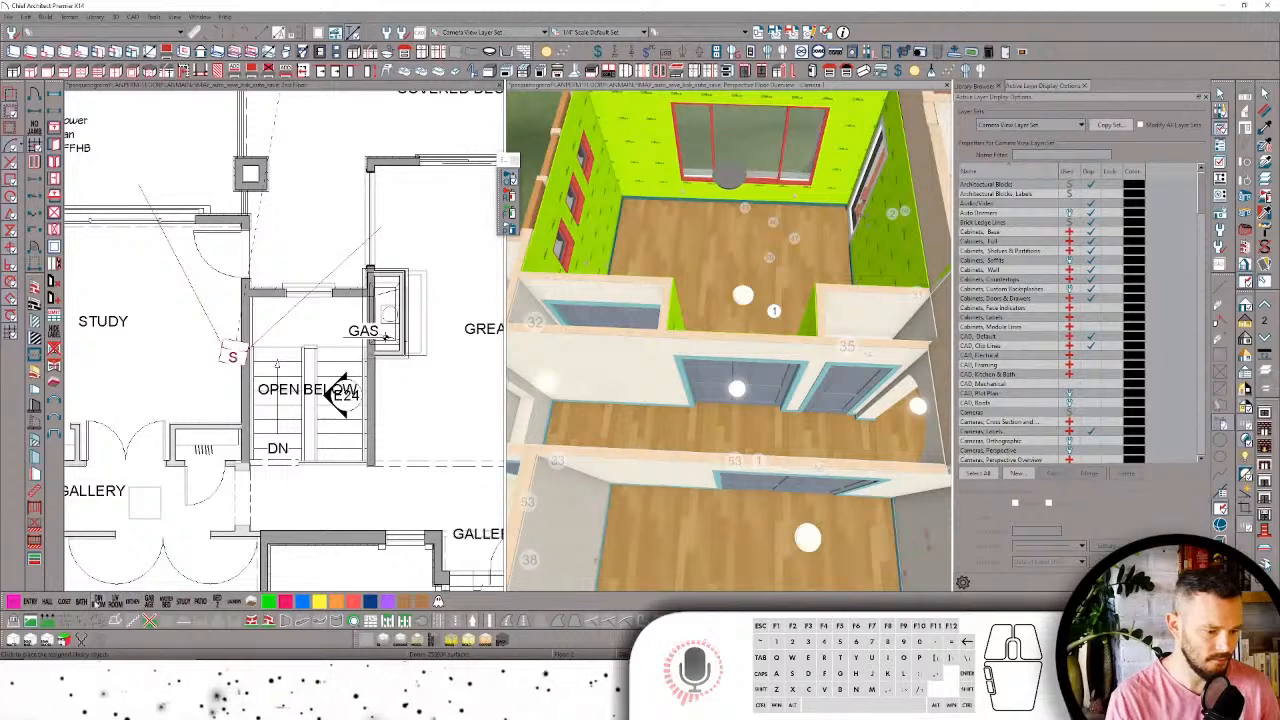
# Step: Apply the HALL style palette to the gallery hallway outside the study in the 3D floor overview
pyautogui.click(49, 602)
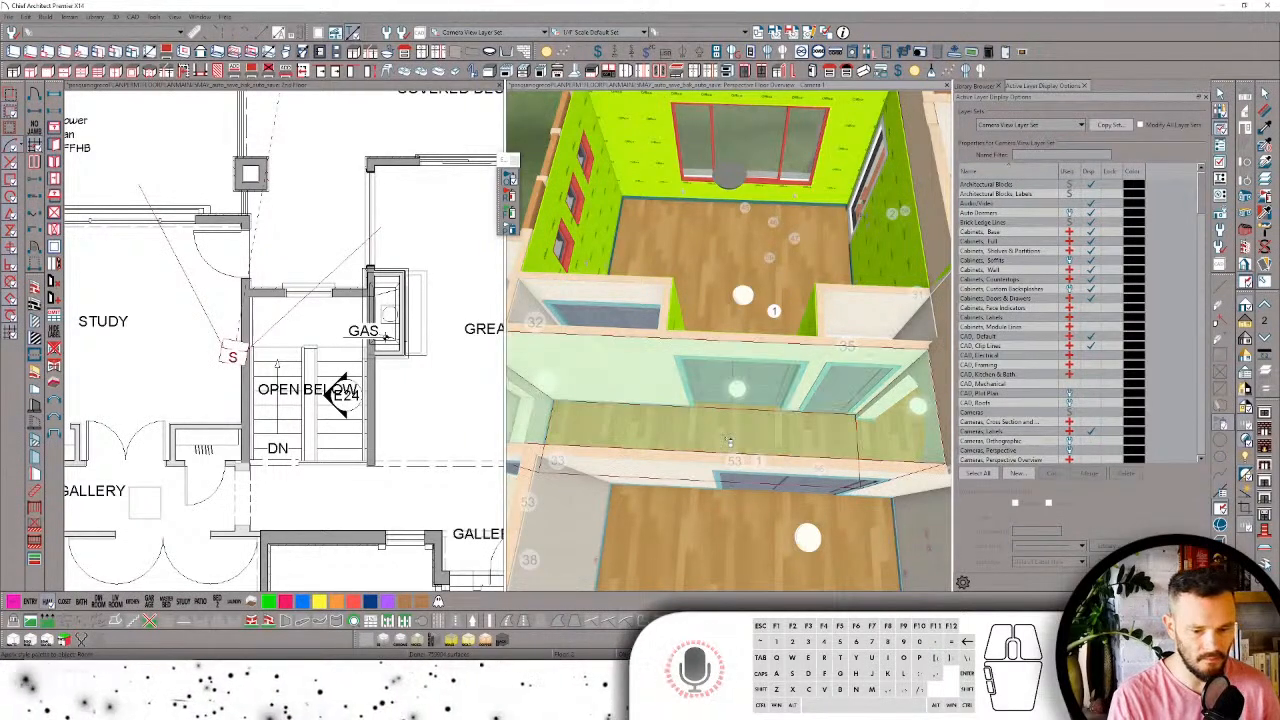
pyautogui.click(729, 441)
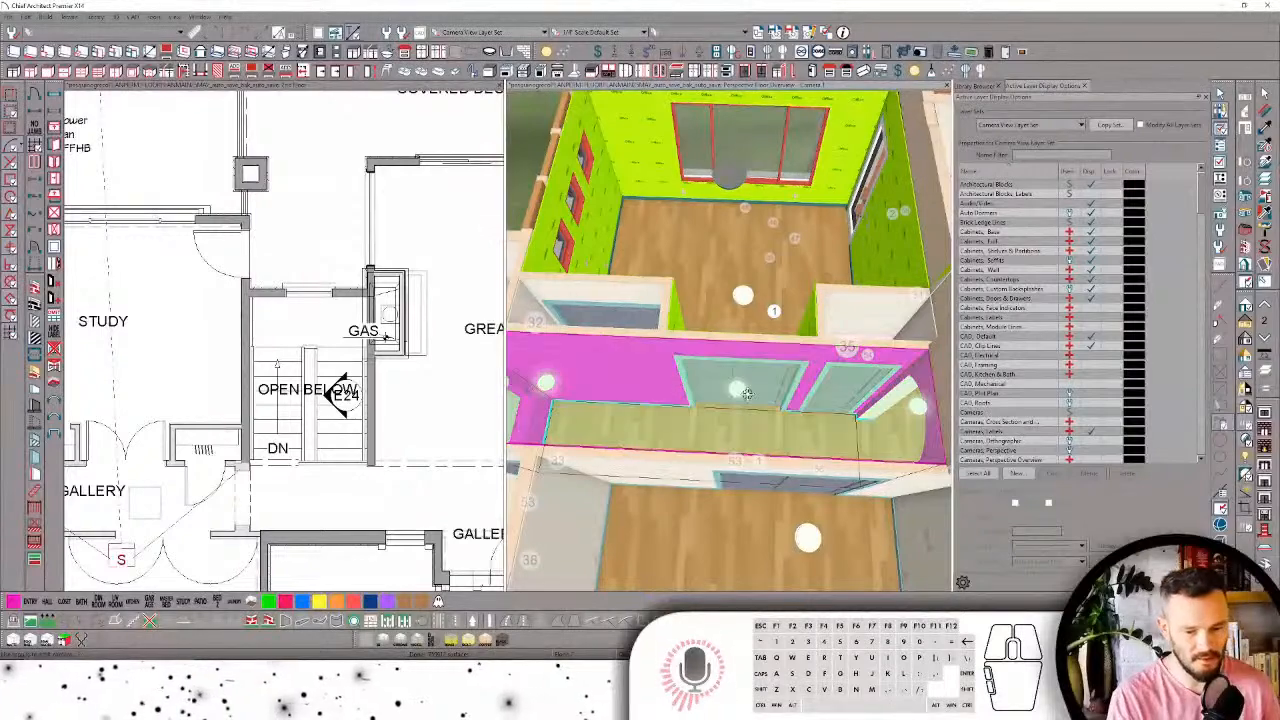
pyautogui.moveTo(729, 441); pyautogui.dragTo(736, 403, button='middle')
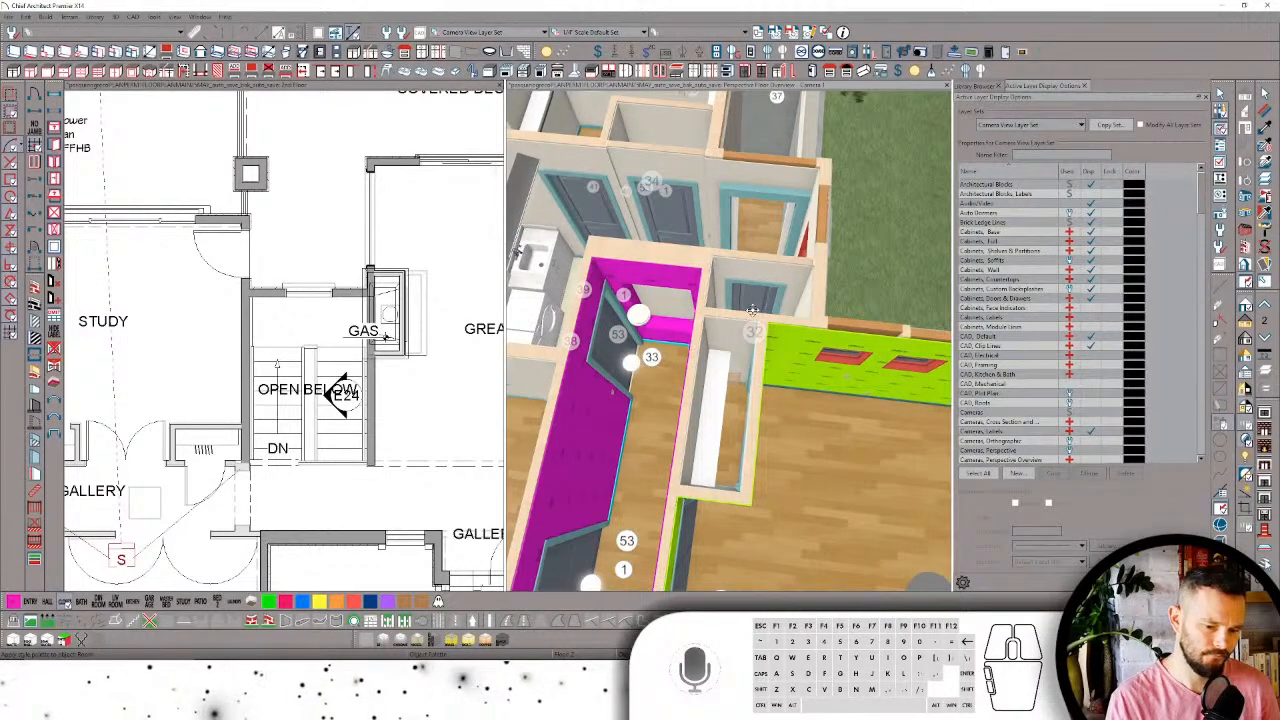
# Step: Apply the closet style palette to the small closets beside the hallway and laundry, and the bath style palette to the laundry room
pyautogui.click(742, 345)
pyautogui.moveTo(742, 345); pyautogui.dragTo(733, 404, button='middle')
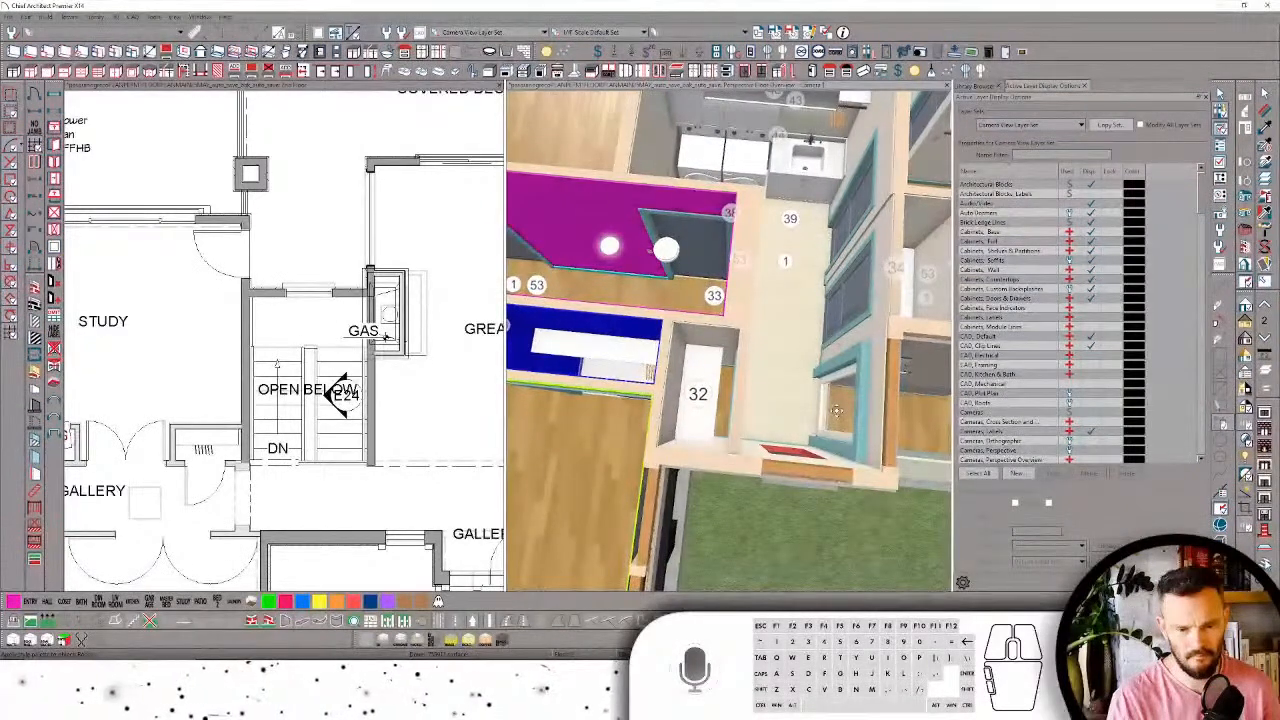
pyautogui.moveTo(836, 411); pyautogui.dragTo(732, 404)
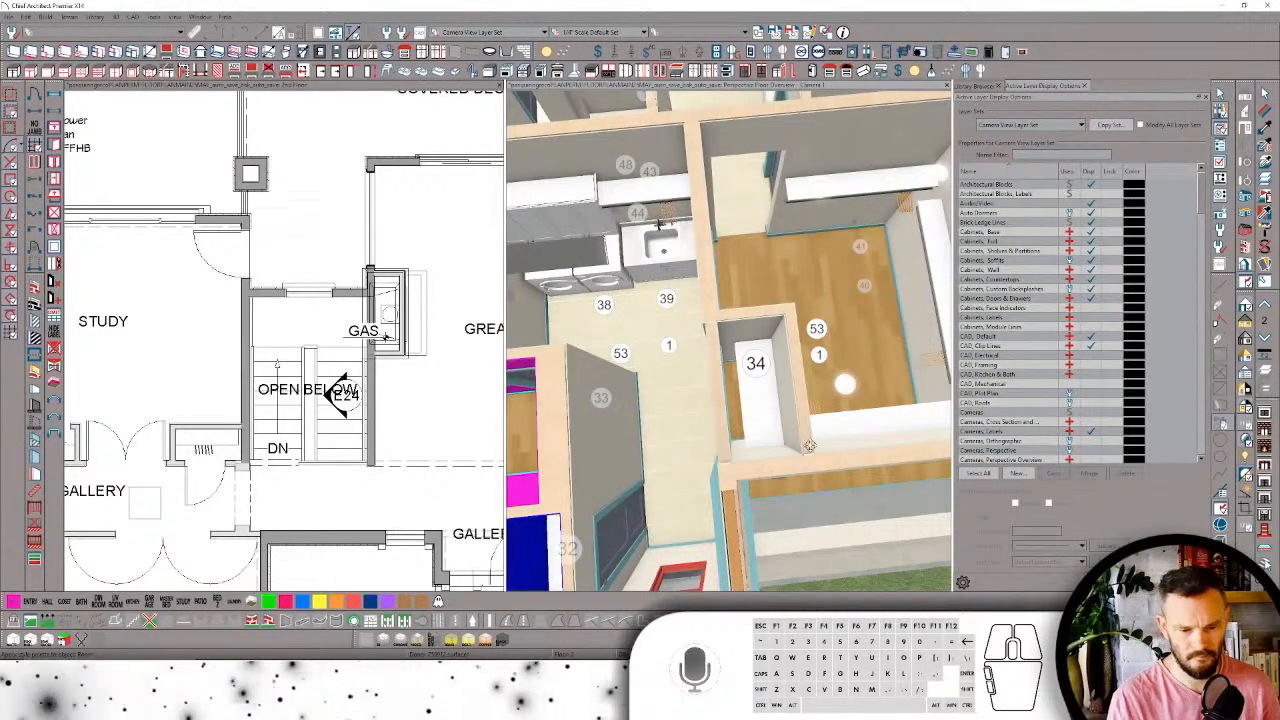
pyautogui.click(773, 452)
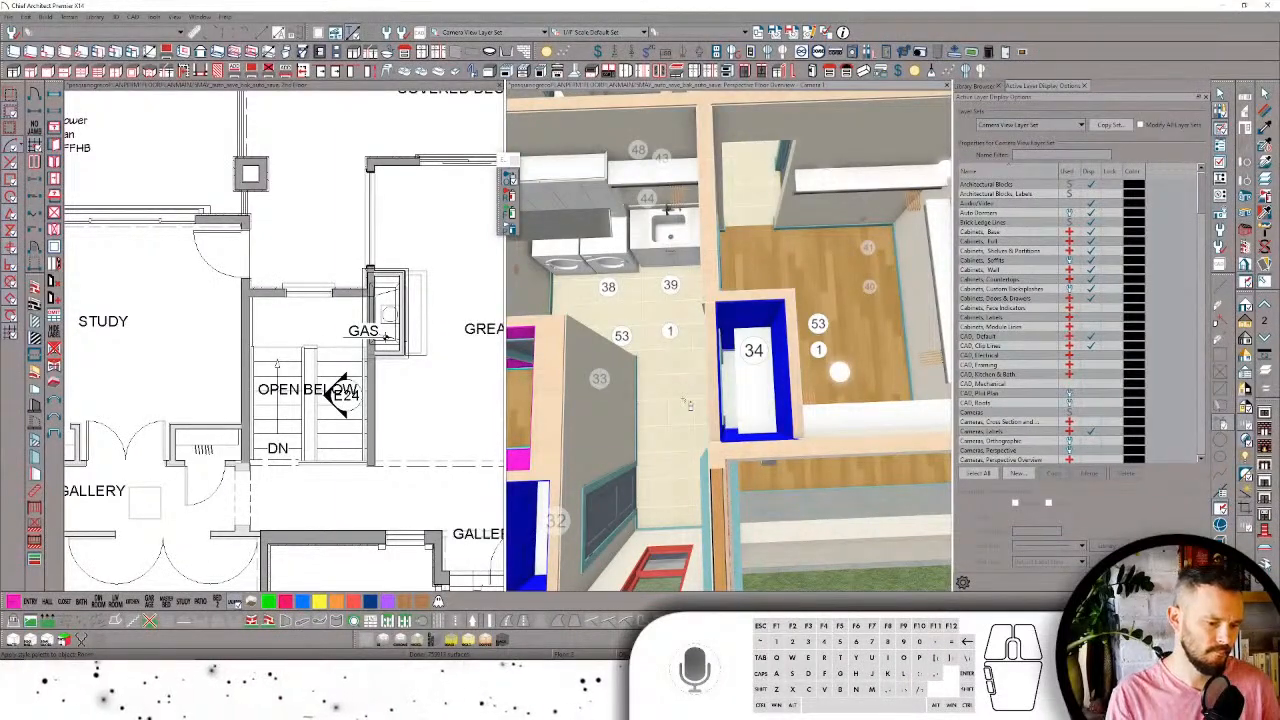
pyautogui.click(680, 398)
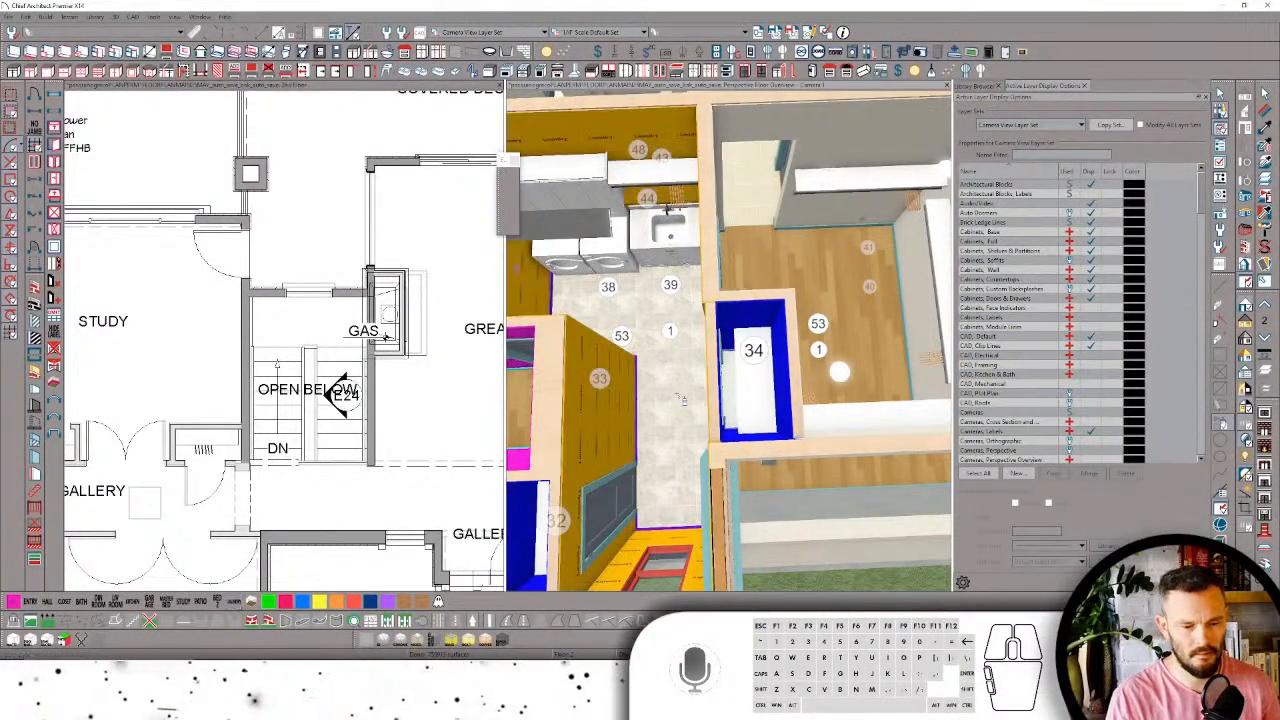
pyautogui.moveTo(680, 398); pyautogui.dragTo(705, 367, button='middle')
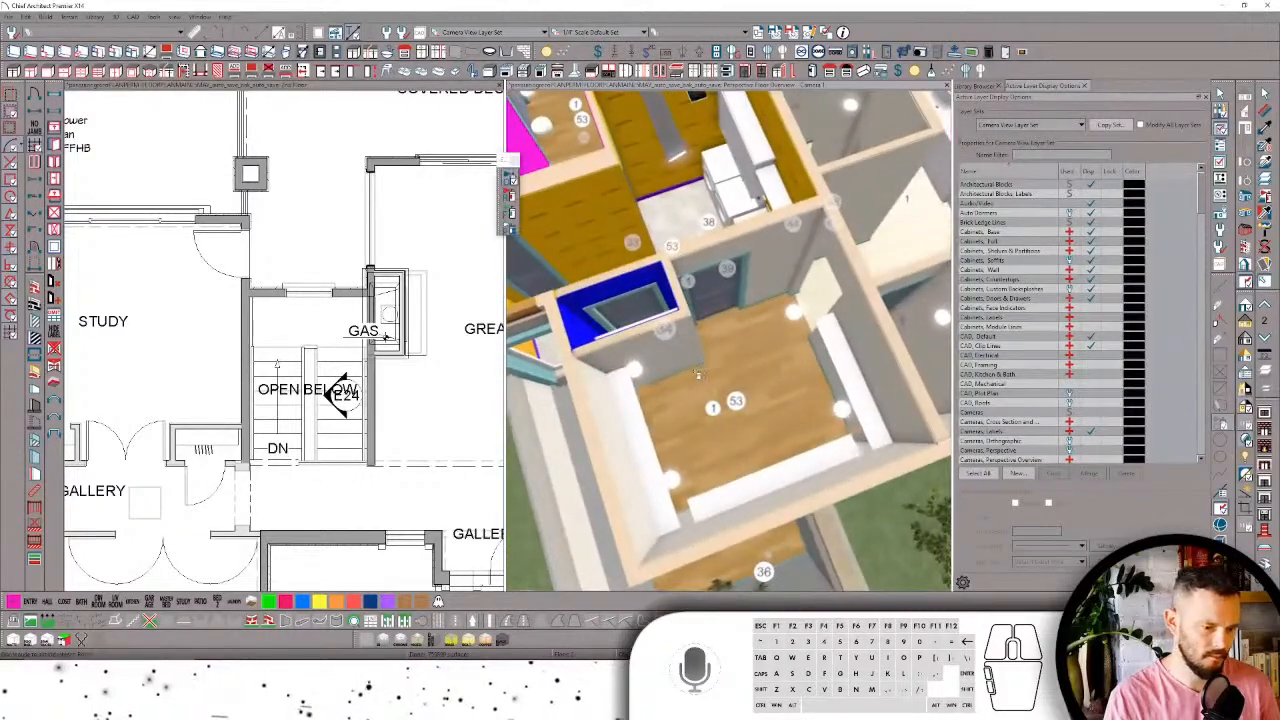
# Step: Apply the closet style palette to the large master closet next to the laundry in the 3D floor overview
pyautogui.moveTo(611, 347); pyautogui.dragTo(780, 375, button='middle')
pyautogui.click(800, 378)
pyautogui.press('Escape')
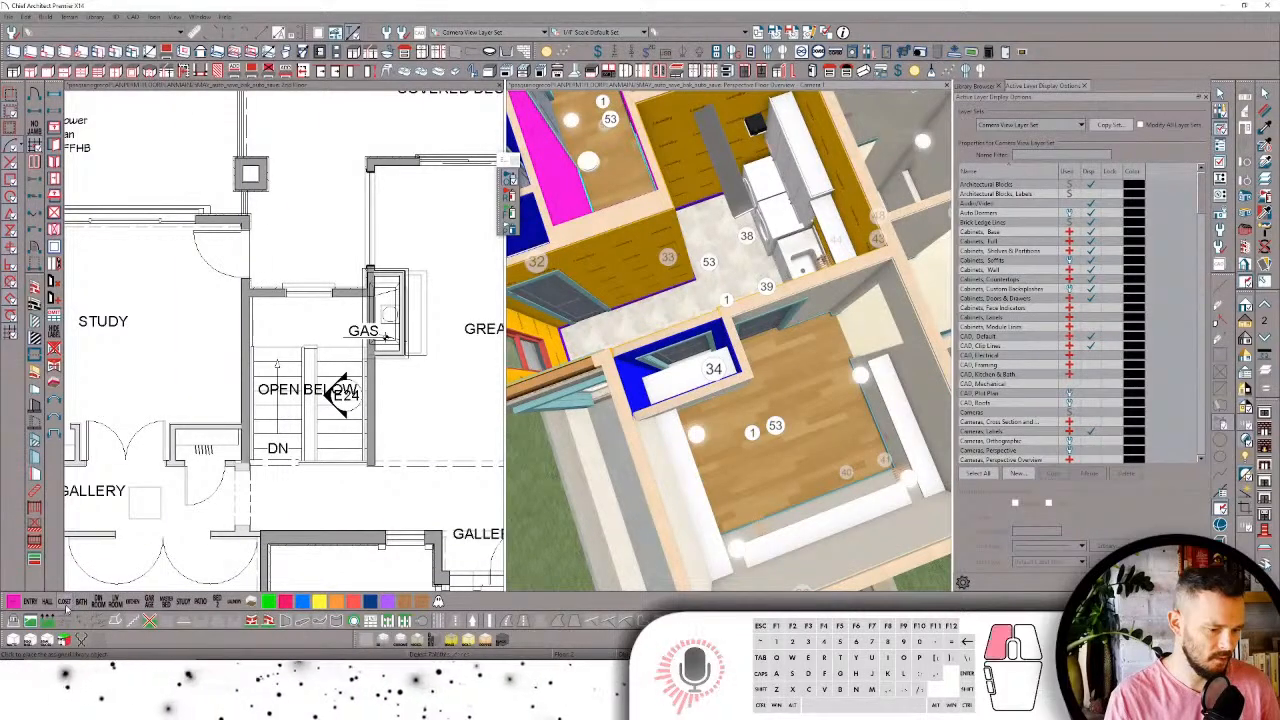
pyautogui.click(762, 424)
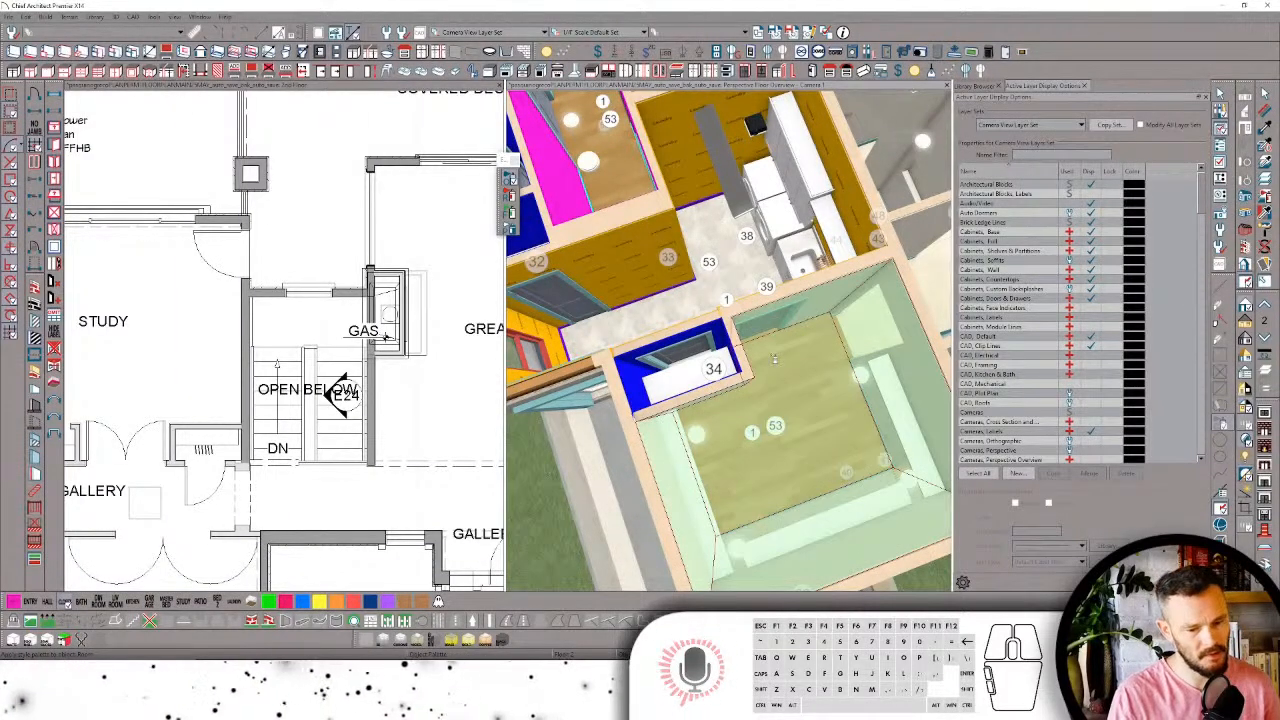
pyautogui.click(631, 395)
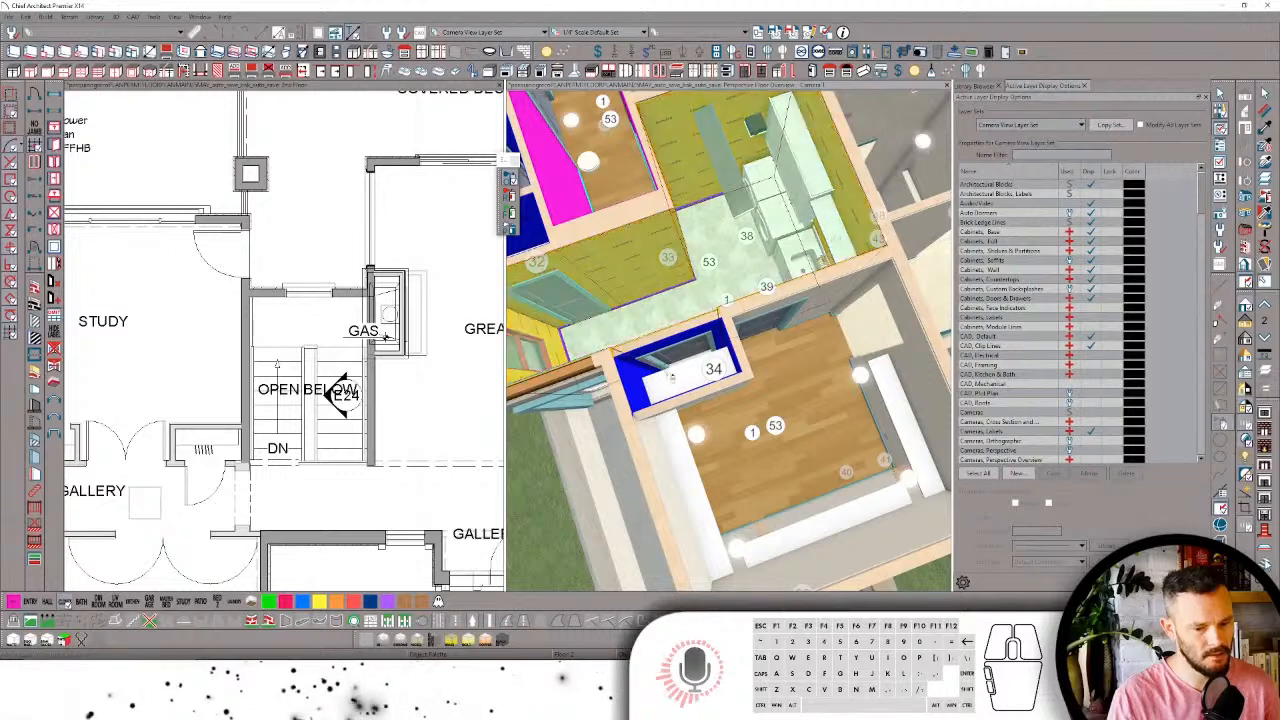
pyautogui.click(796, 379)
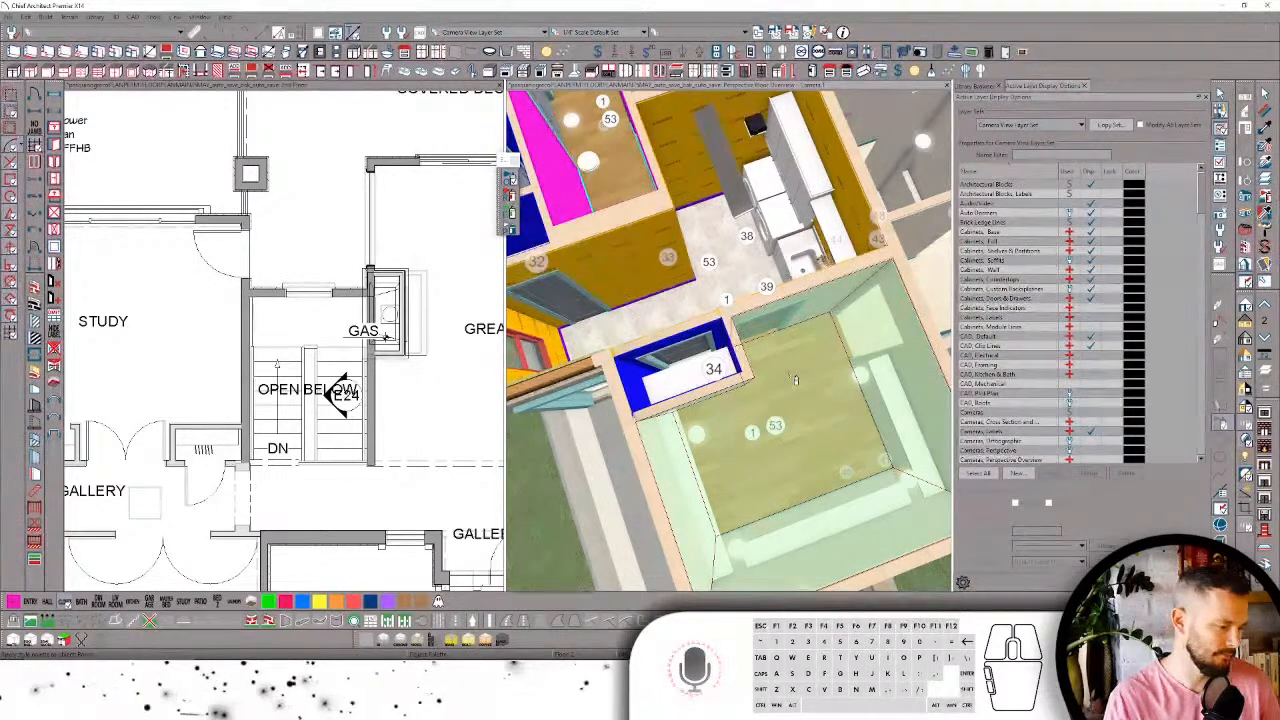
pyautogui.press('Escape')
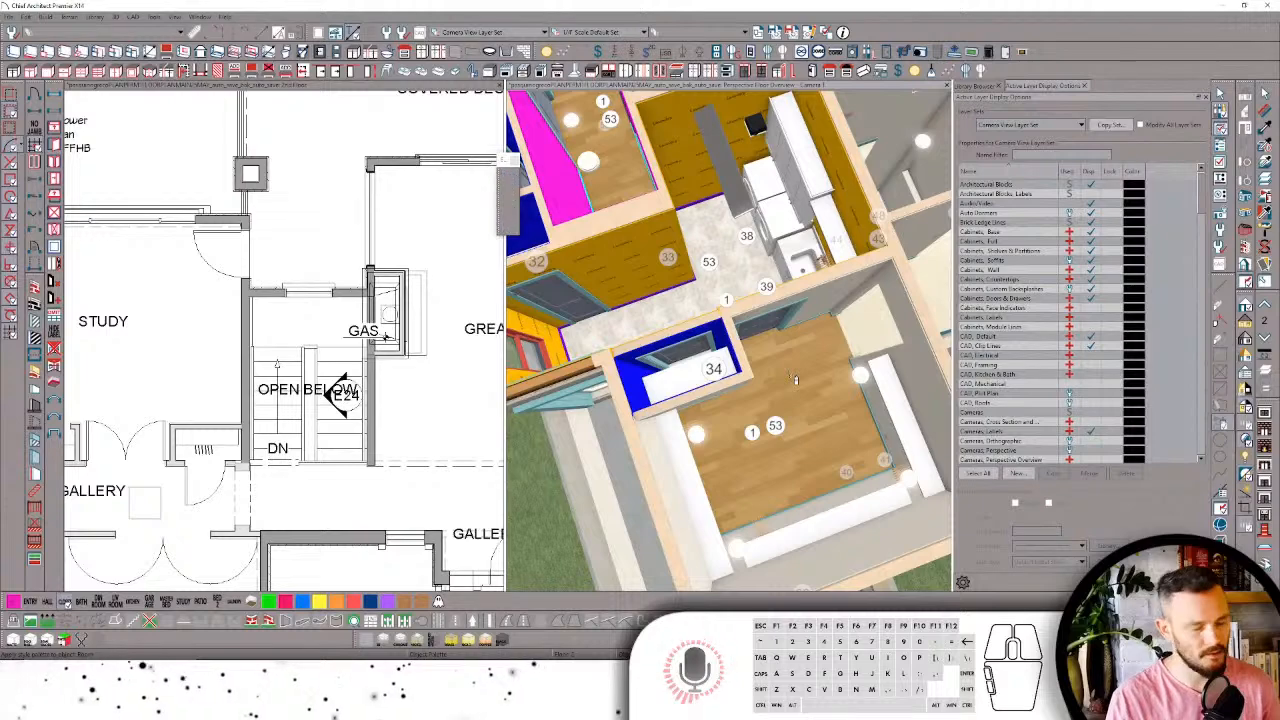
pyautogui.scroll(5, 796, 379)
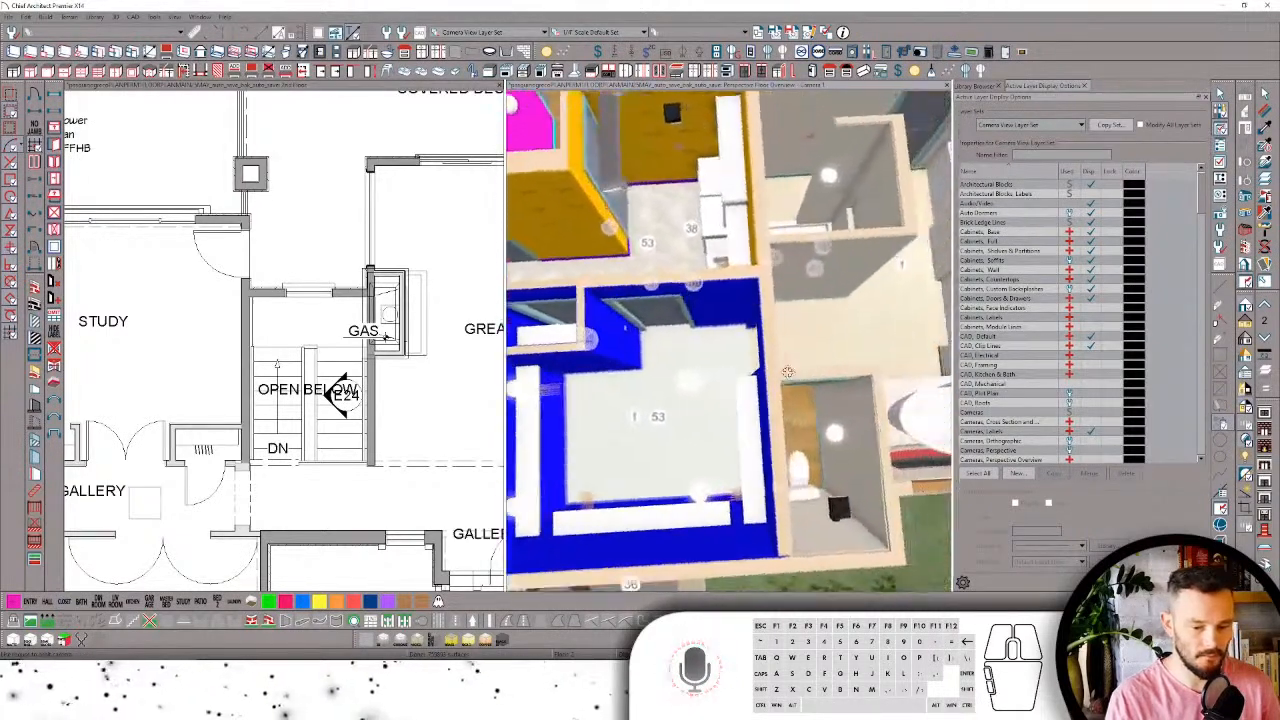
# Step: Apply the bath style palette to the toilet room and the adjoining master bath
pyautogui.moveTo(788, 372); pyautogui.dragTo(722, 402, button='middle')
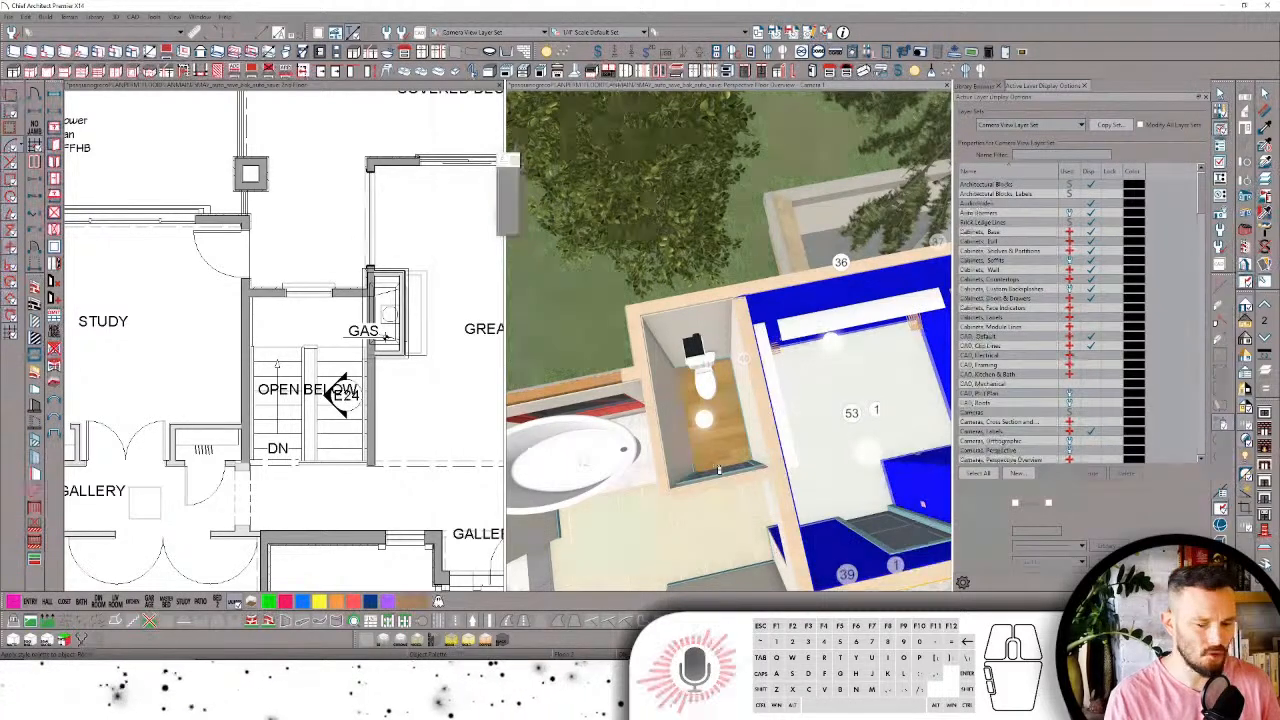
pyautogui.click(705, 403)
pyautogui.moveTo(703, 400); pyautogui.dragTo(779, 441, button='middle')
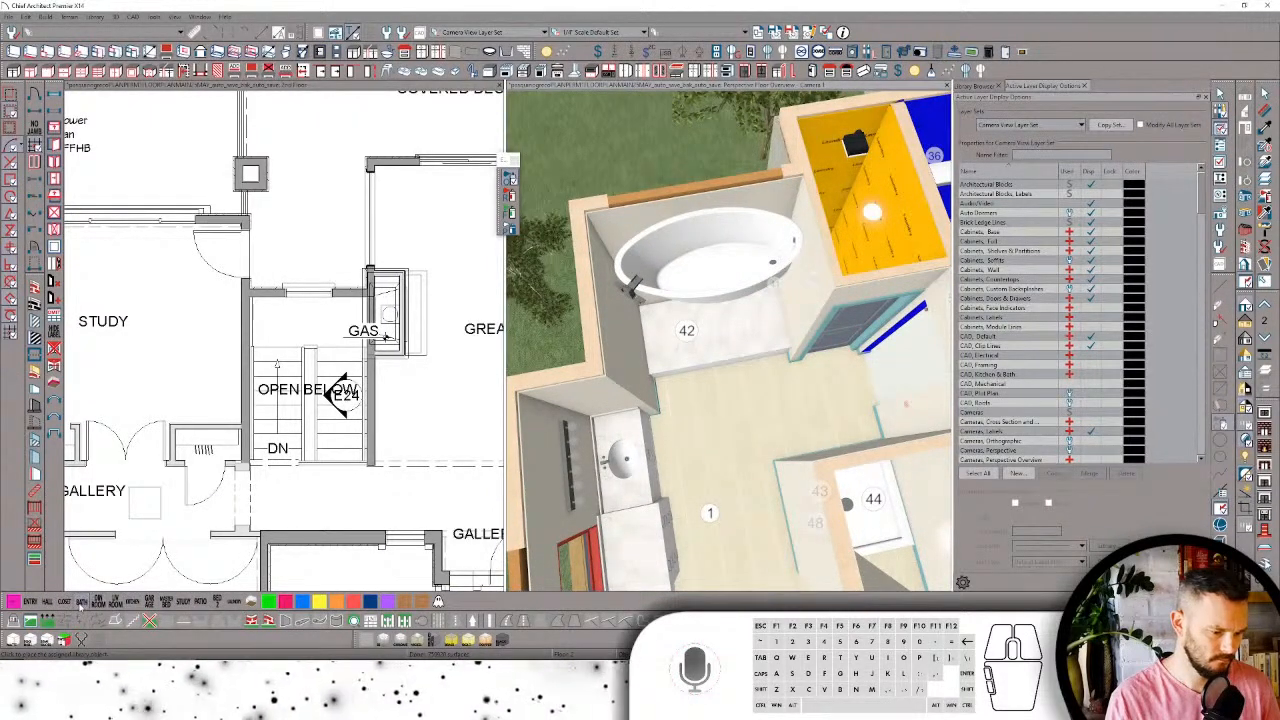
pyautogui.click(81, 603)
pyautogui.click(738, 441)
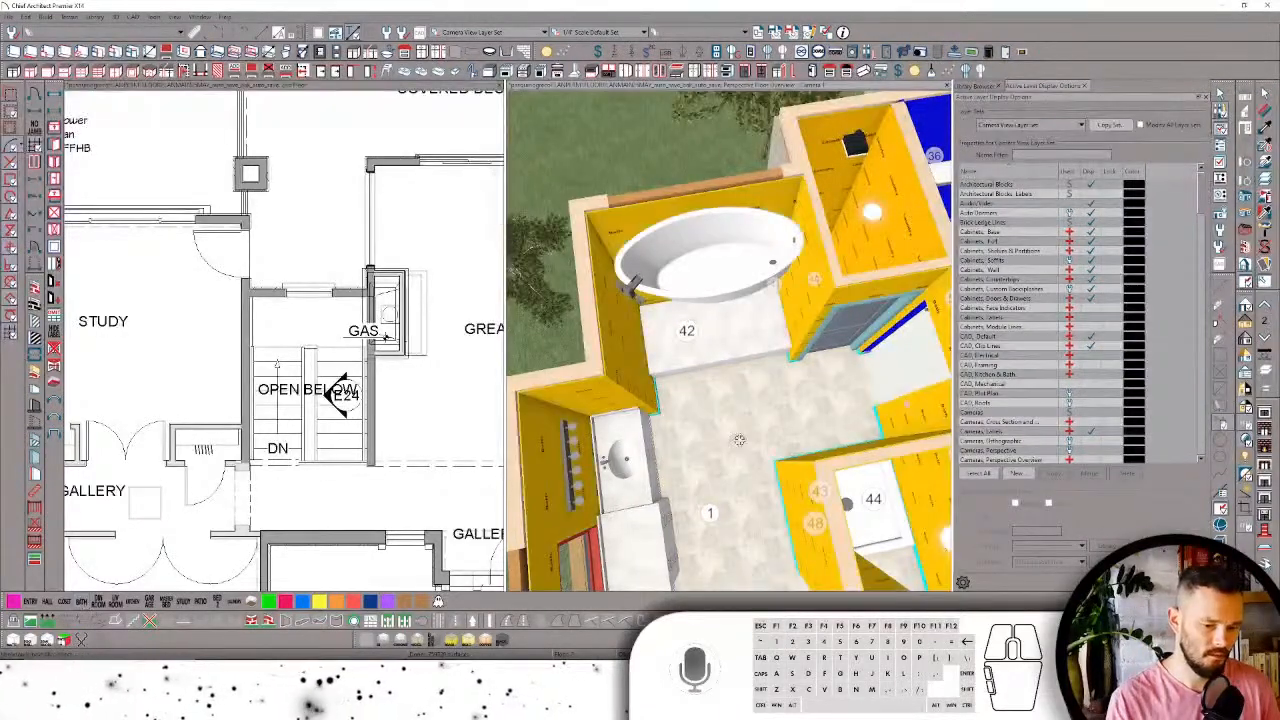
# Step: Apply the master bedroom style palette to the master bedroom and inspect the labeled walls
pyautogui.moveTo(740, 440); pyautogui.dragTo(739, 440, button='middle')
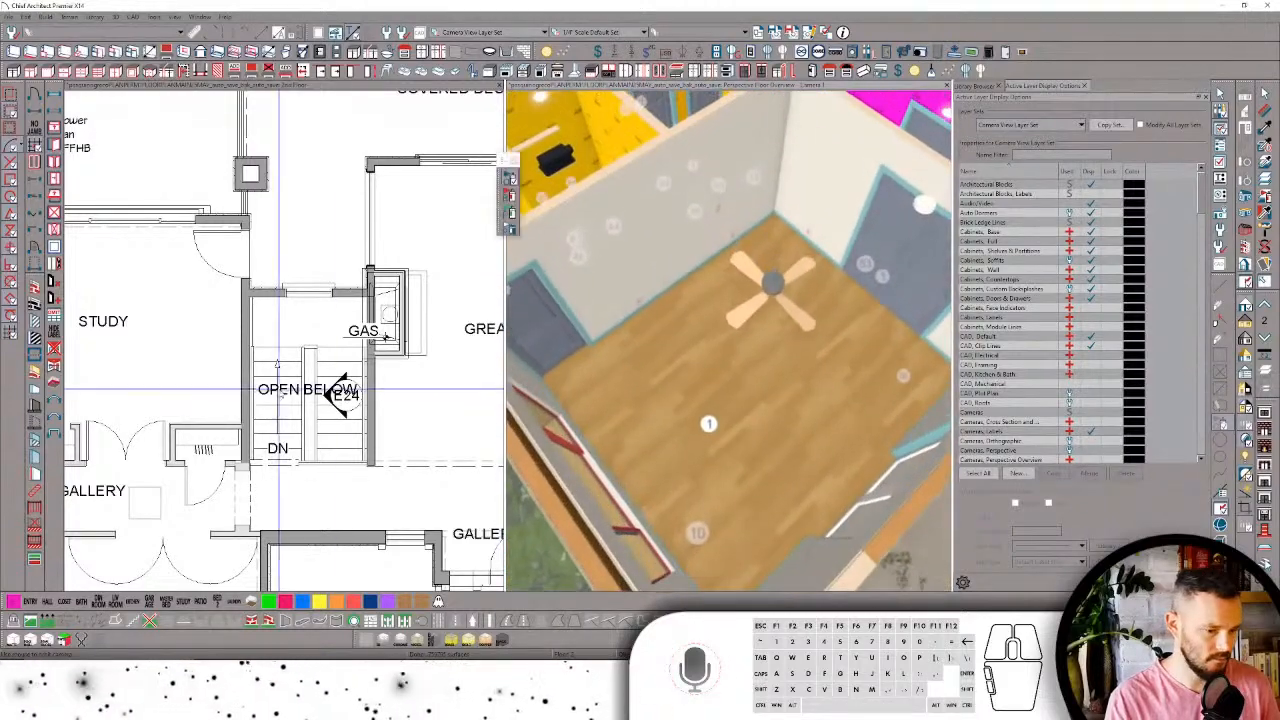
pyautogui.scroll(-5, 312, 219)
pyautogui.scroll(3, 236, 505)
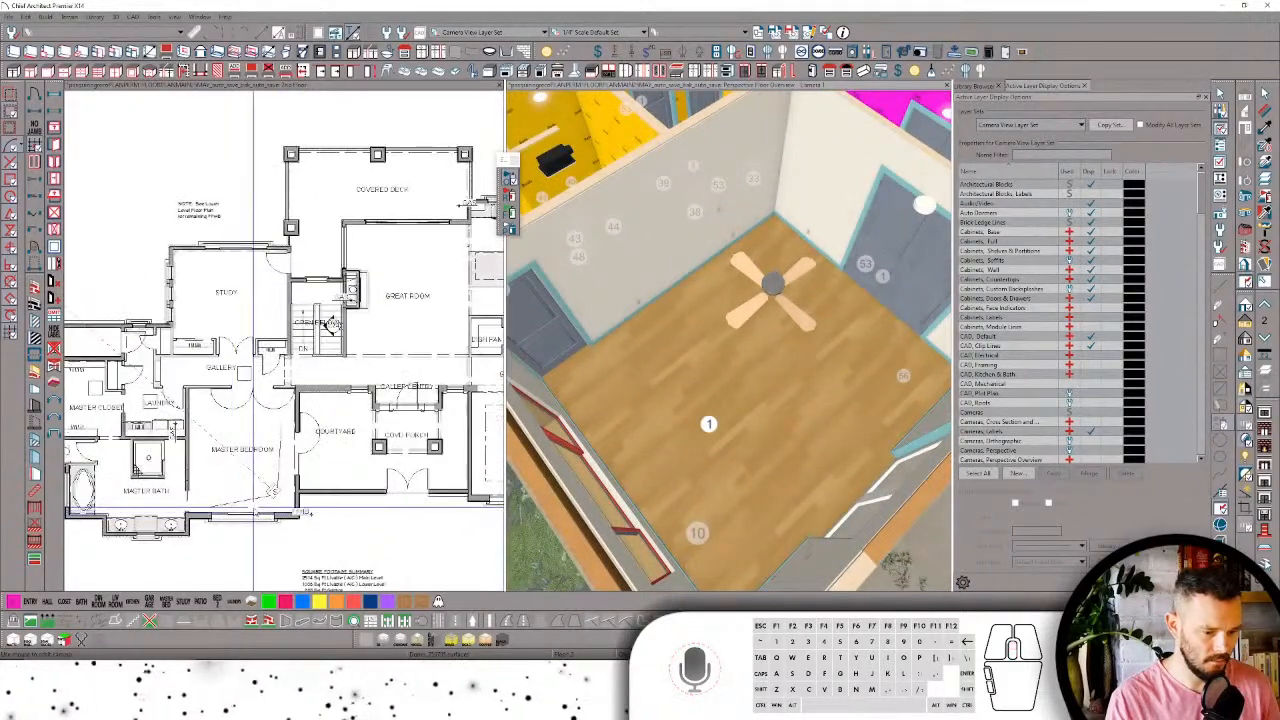
pyautogui.click(765, 381)
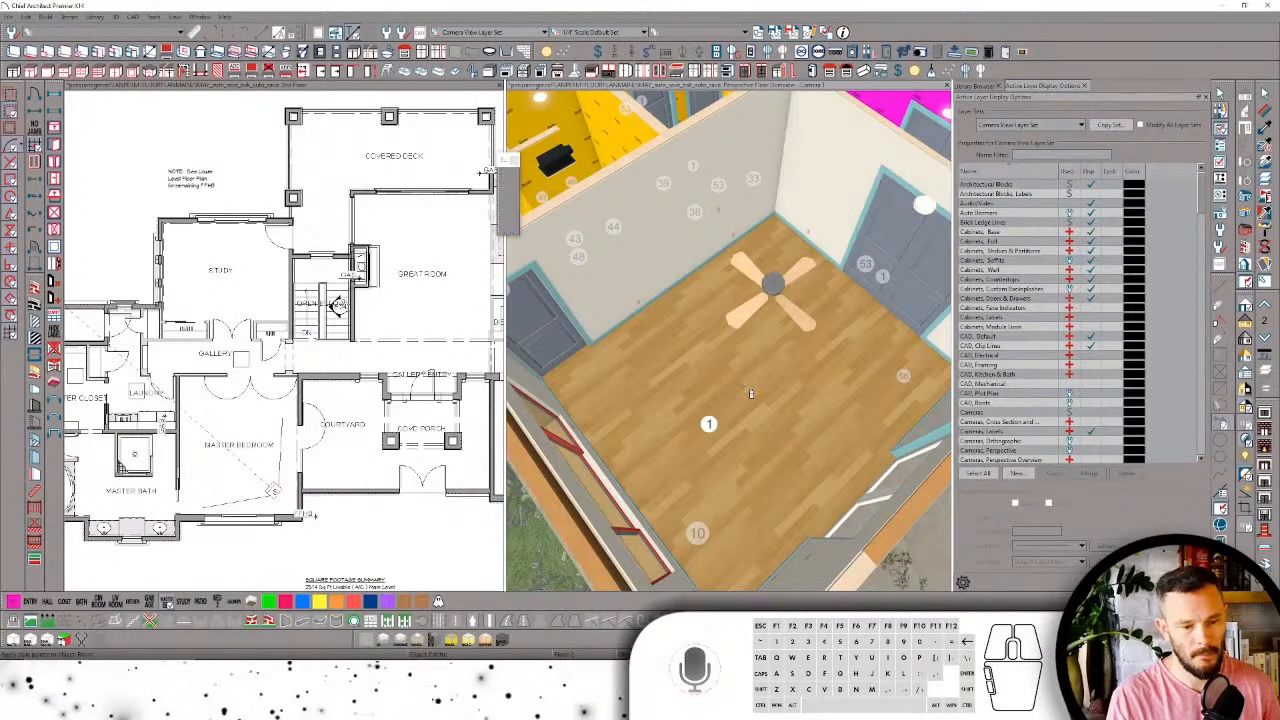
pyautogui.moveTo(751, 393); pyautogui.dragTo(743, 385, button='middle')
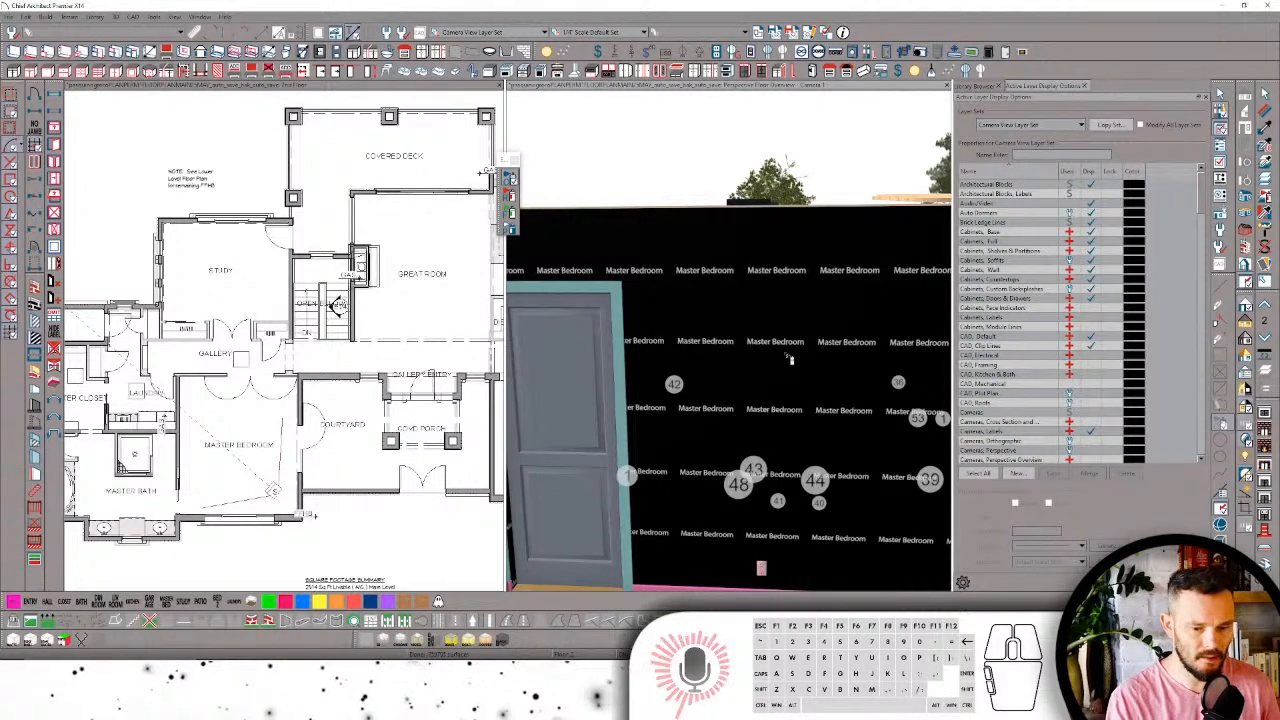
pyautogui.moveTo(783, 352); pyautogui.dragTo(783, 352, button='middle')
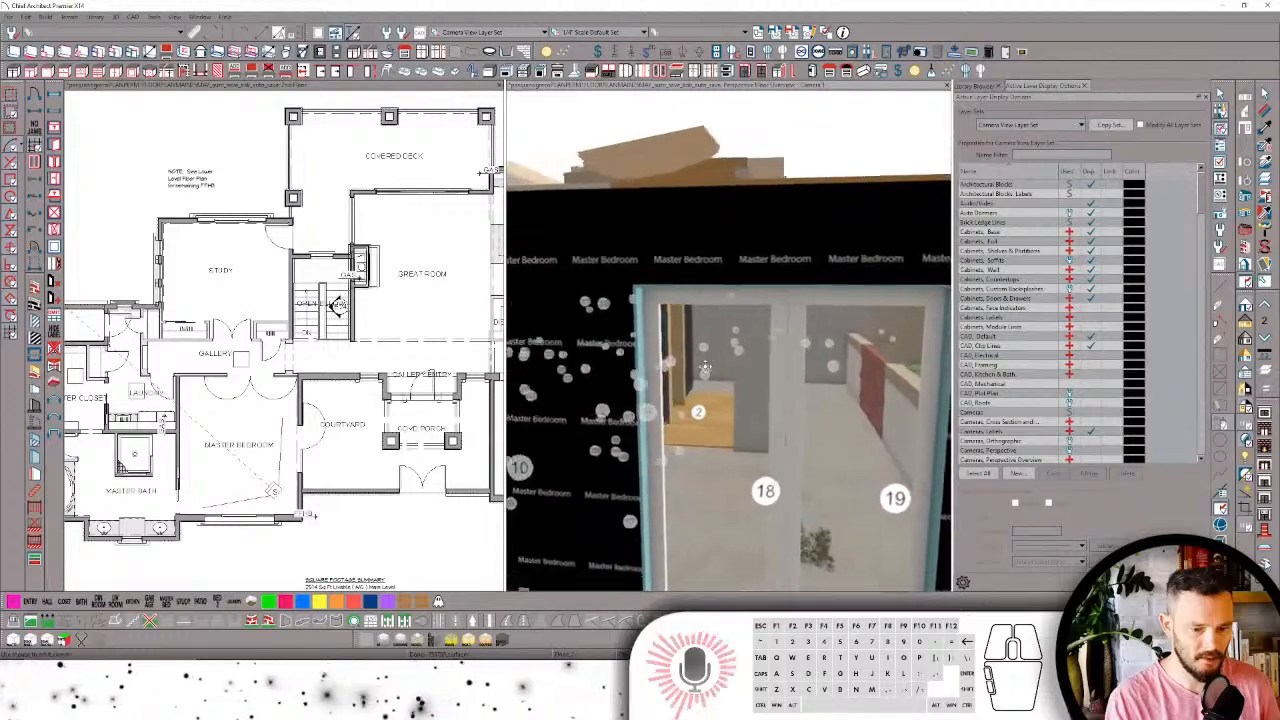
# Step: Apply the HALL style palette to the gallery running from the stairs past the great room
pyautogui.moveTo(705, 367); pyautogui.dragTo(629, 396, button='middle')
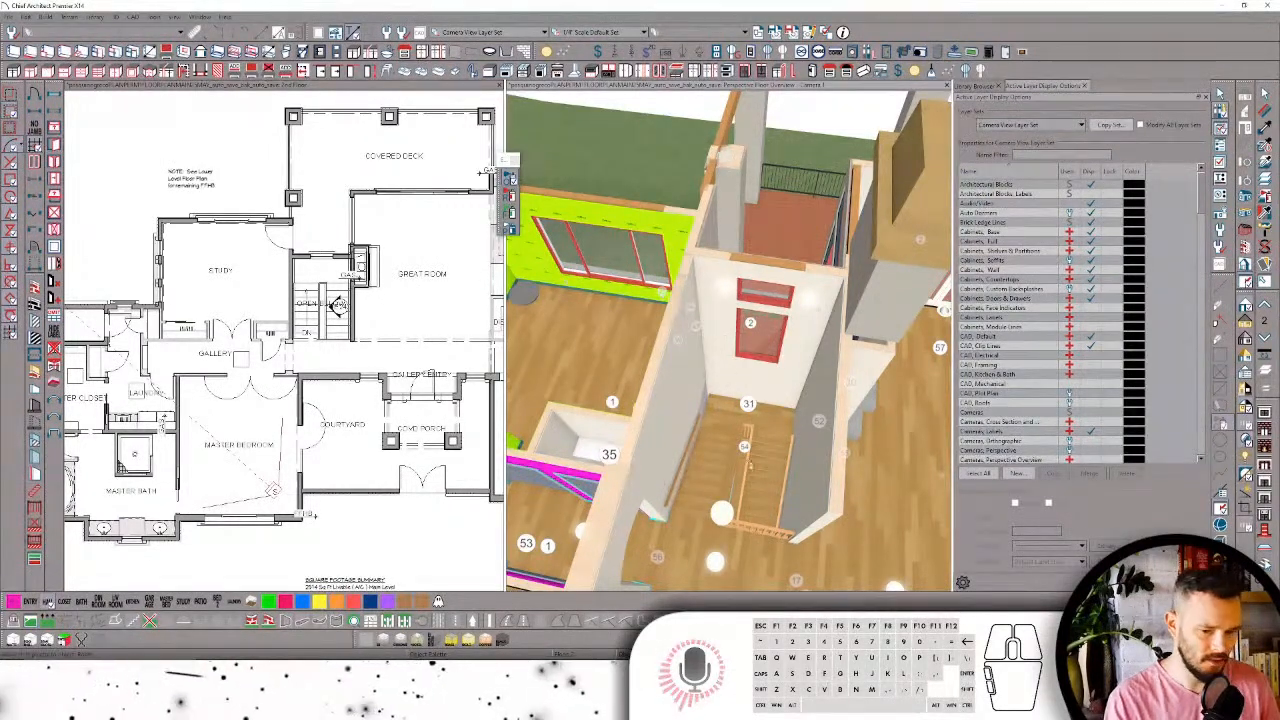
pyautogui.scroll(5, 745, 357)
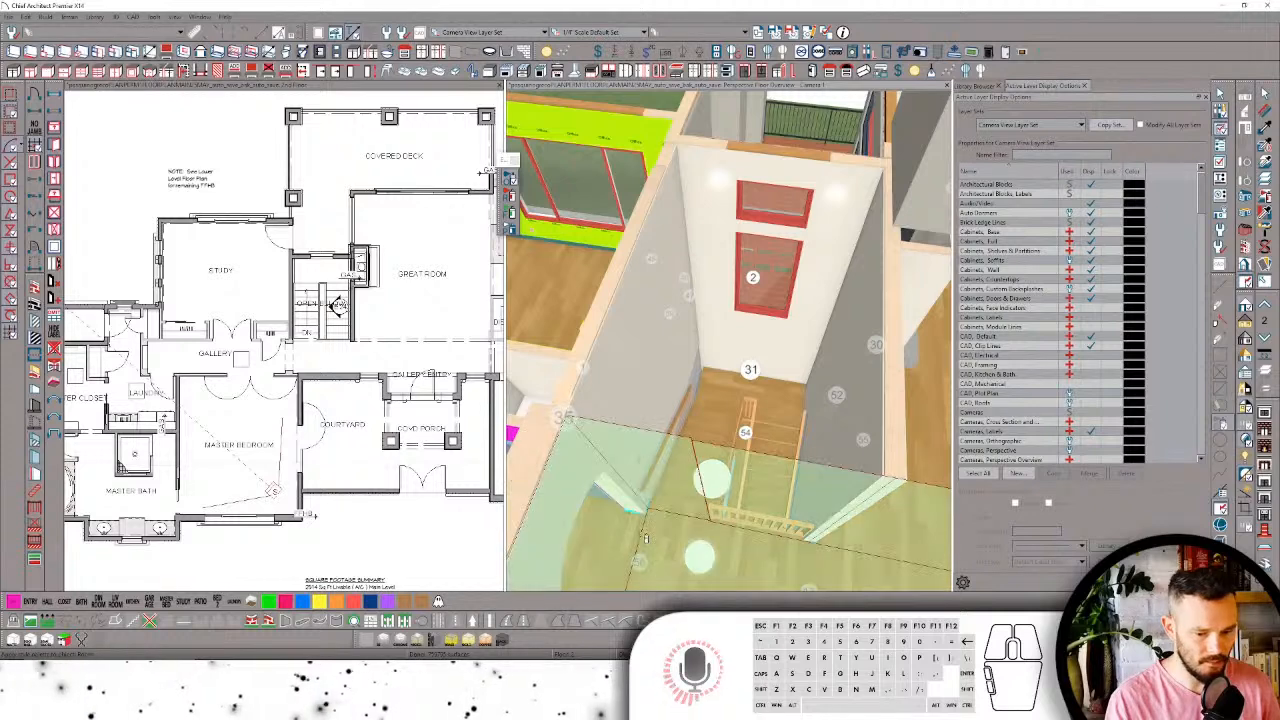
pyautogui.moveTo(643, 535); pyautogui.dragTo(690, 472, button='middle')
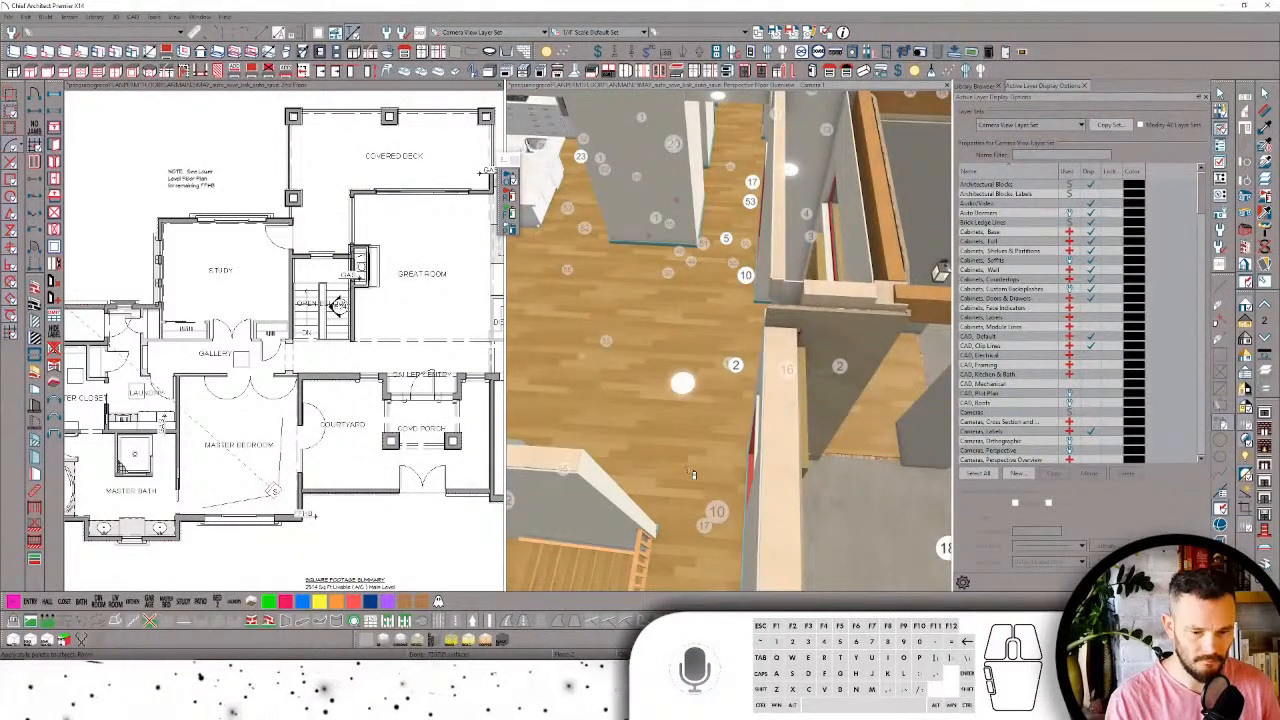
pyautogui.click(688, 470)
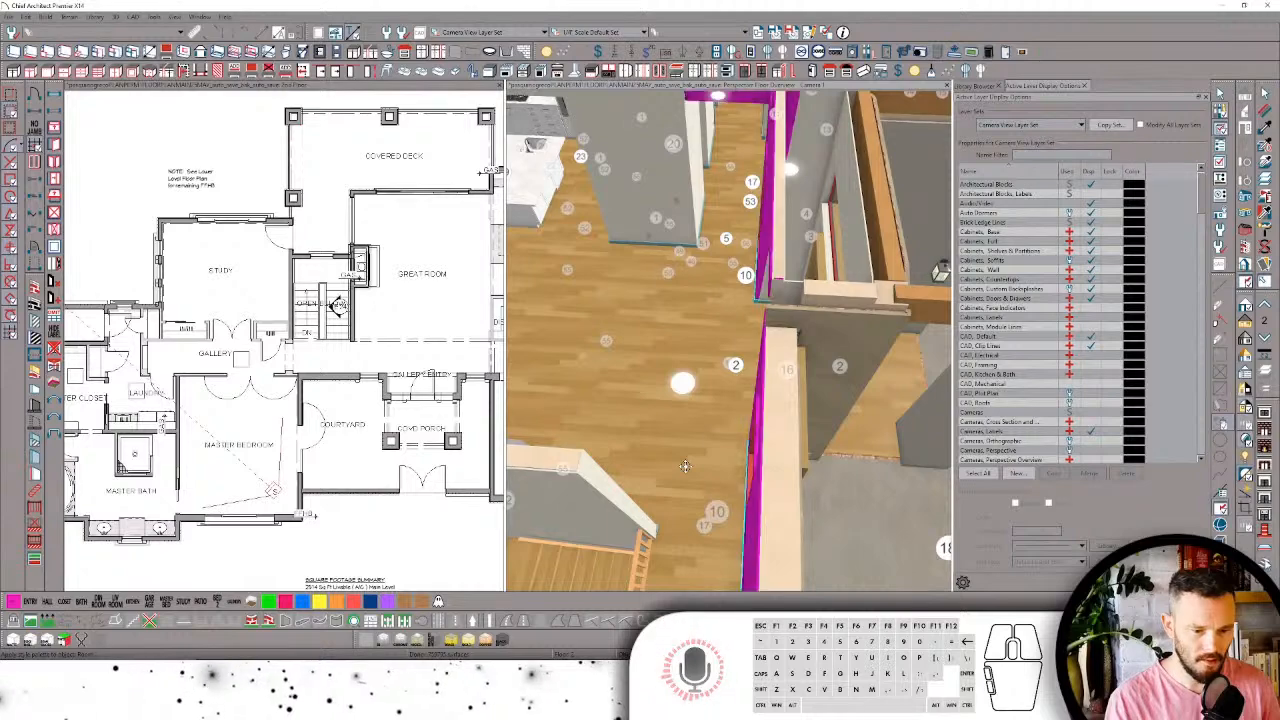
pyautogui.moveTo(707, 423); pyautogui.dragTo(748, 500, button='middle')
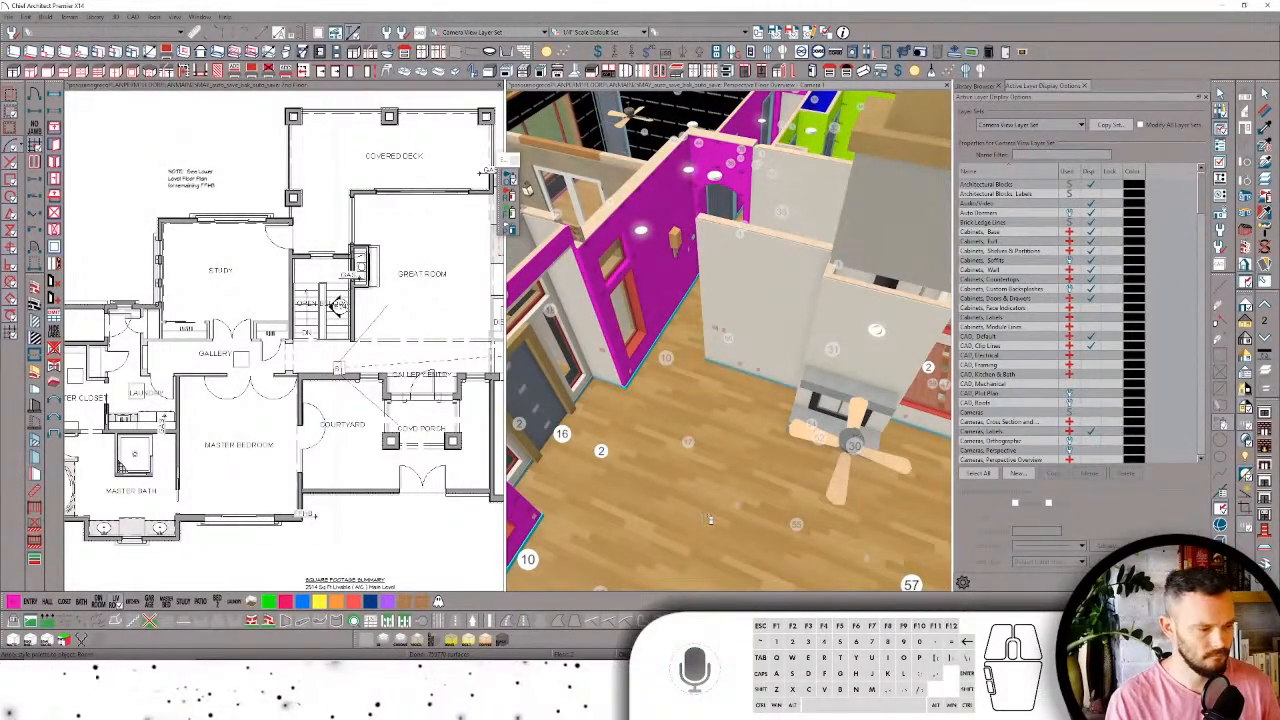
# Step: Apply the living room style palette to the great room and the kitchen style palette to the kitchen
pyautogui.scroll(6, 705, 513)
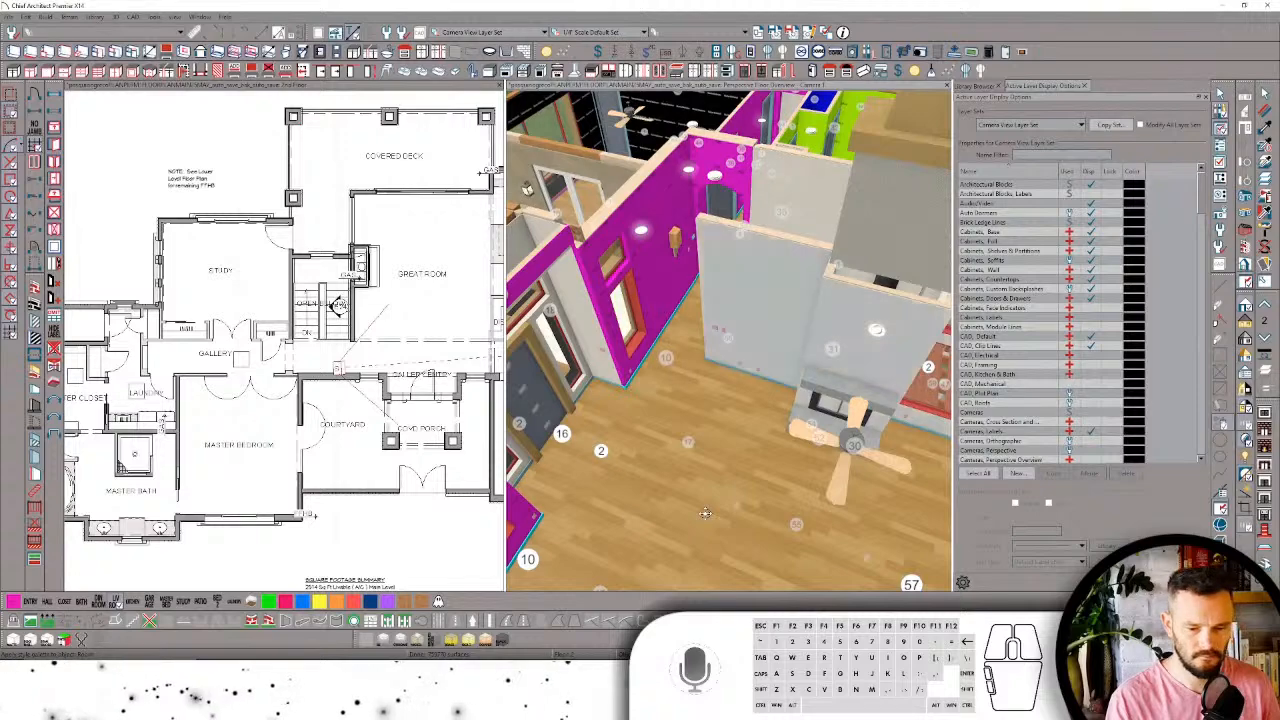
pyautogui.moveTo(705, 514); pyautogui.dragTo(855, 530, button='middle')
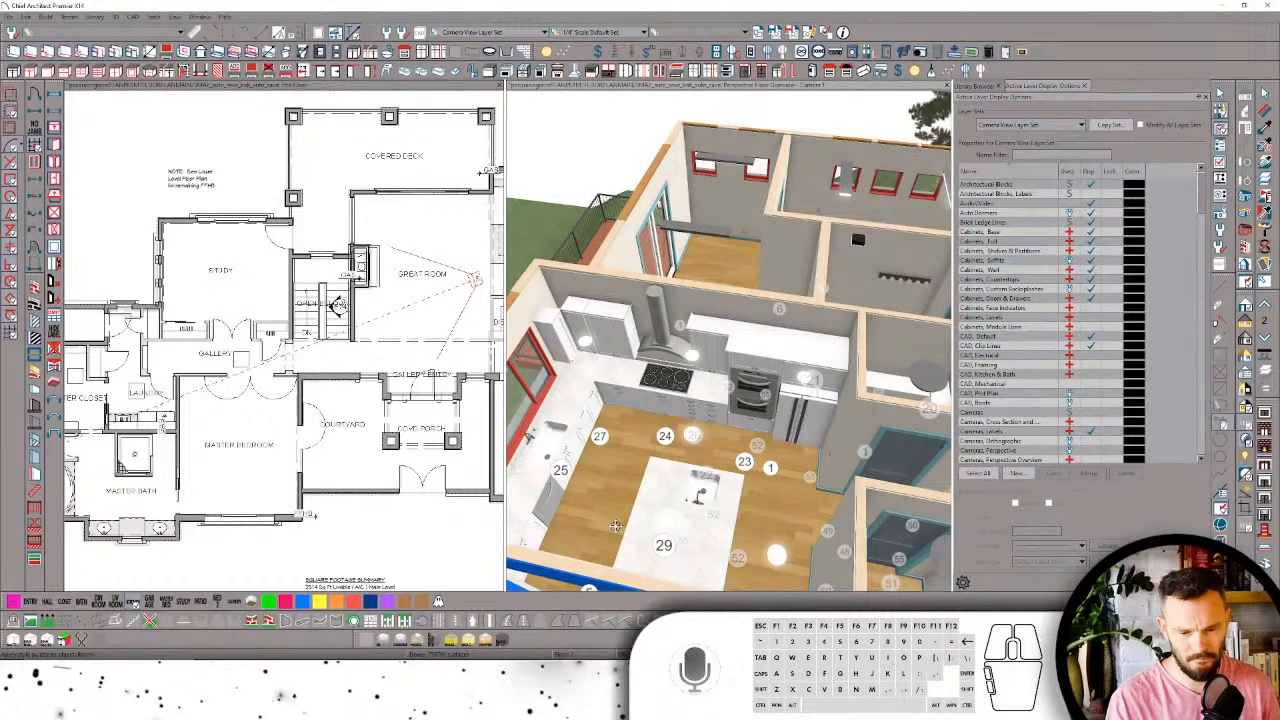
pyautogui.moveTo(615, 526); pyautogui.dragTo(77, 604, button='middle')
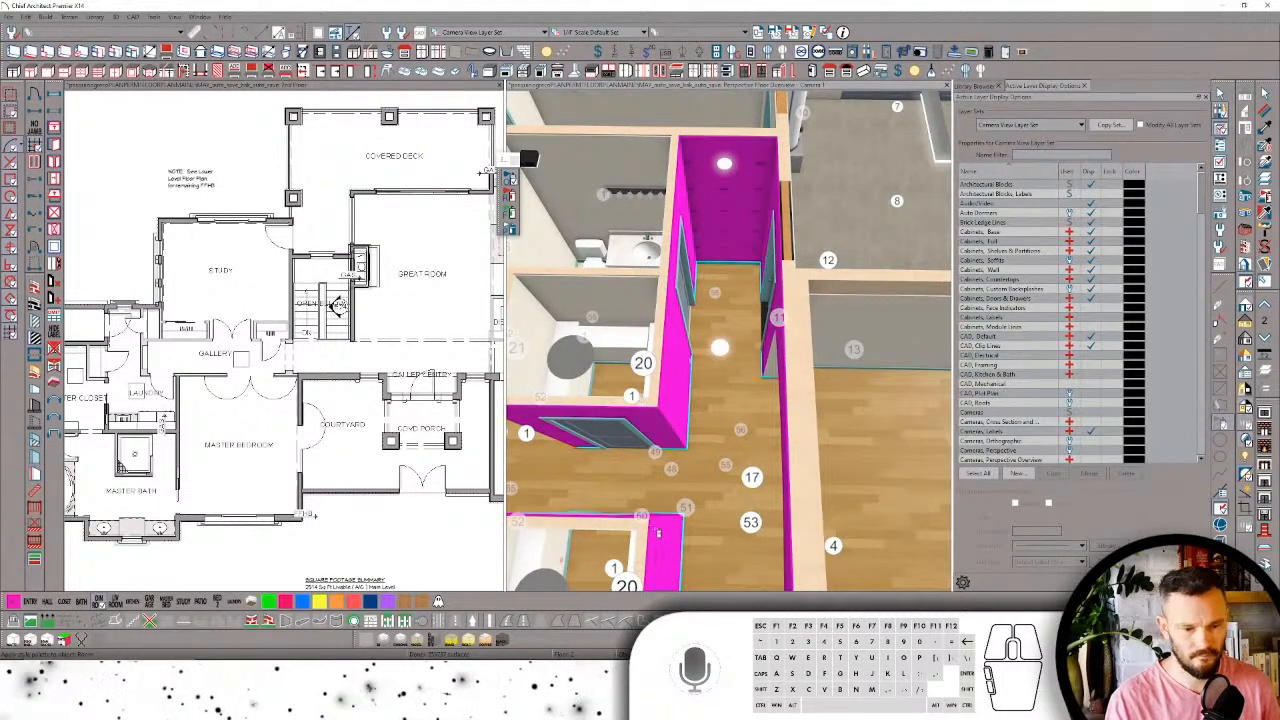
# Step: Apply the closet style palette to the food pantry and the bath style palette to the powder room
pyautogui.moveTo(671, 519); pyautogui.dragTo(720, 575, button='middle')
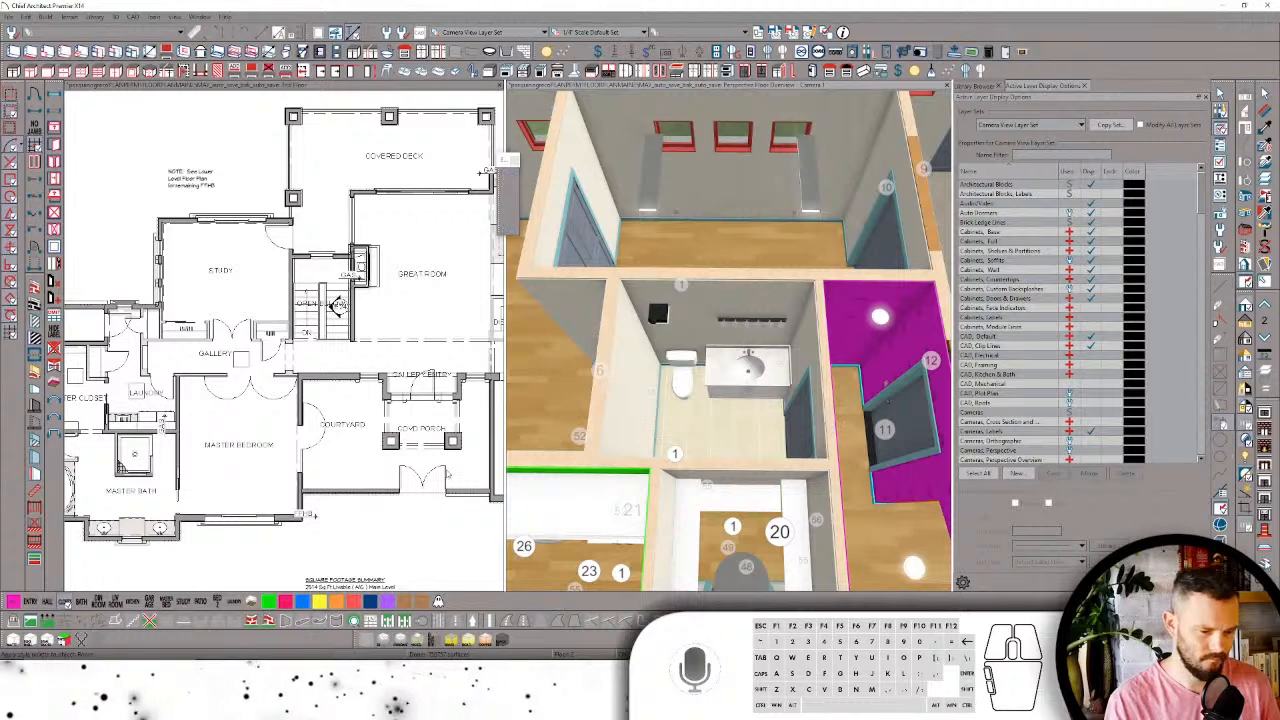
pyautogui.click(202, 600)
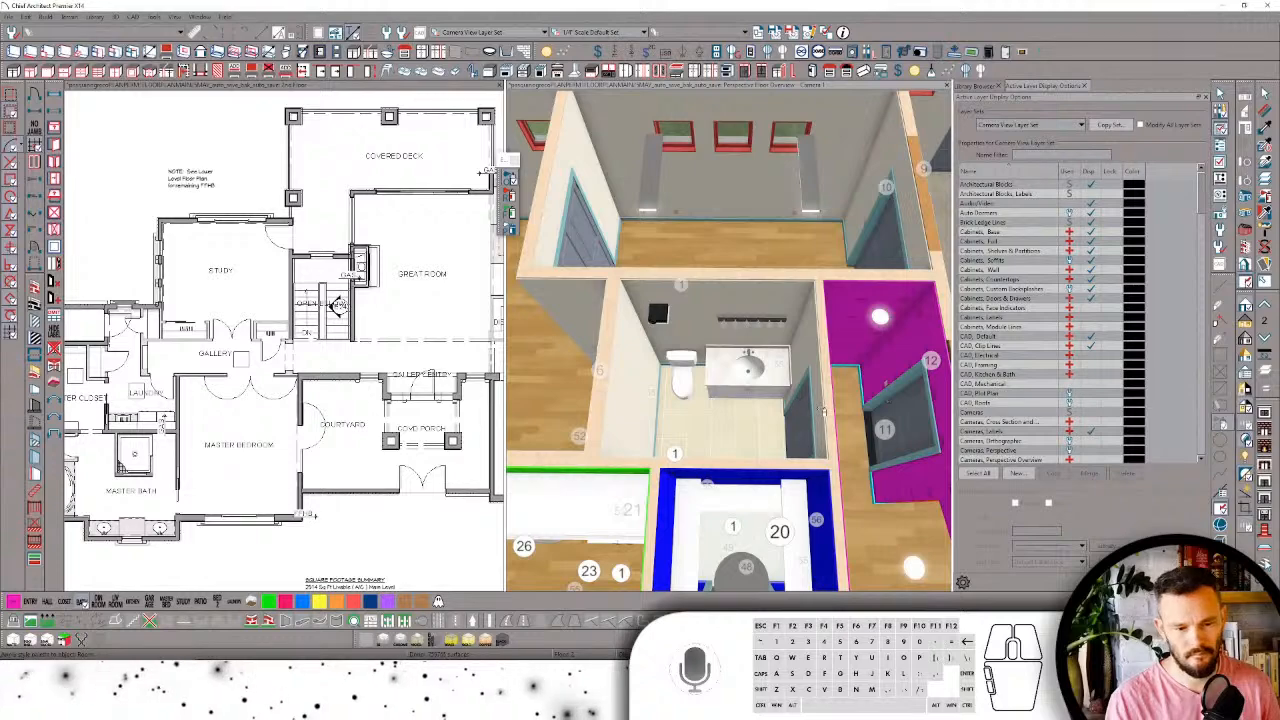
pyautogui.click(823, 410)
pyautogui.press('Right')
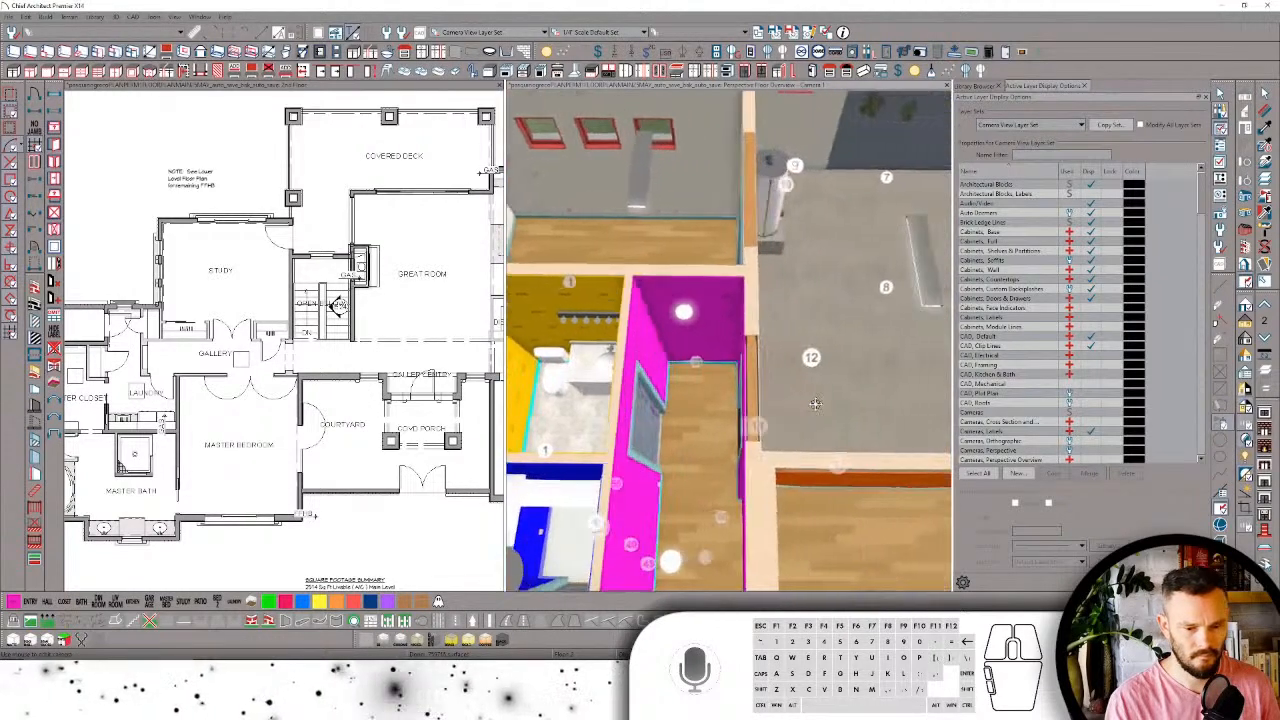
# Step: Open the Room Types style palette folder within the library's User Catalog, under the projects folder in Models
pyautogui.press('Right')
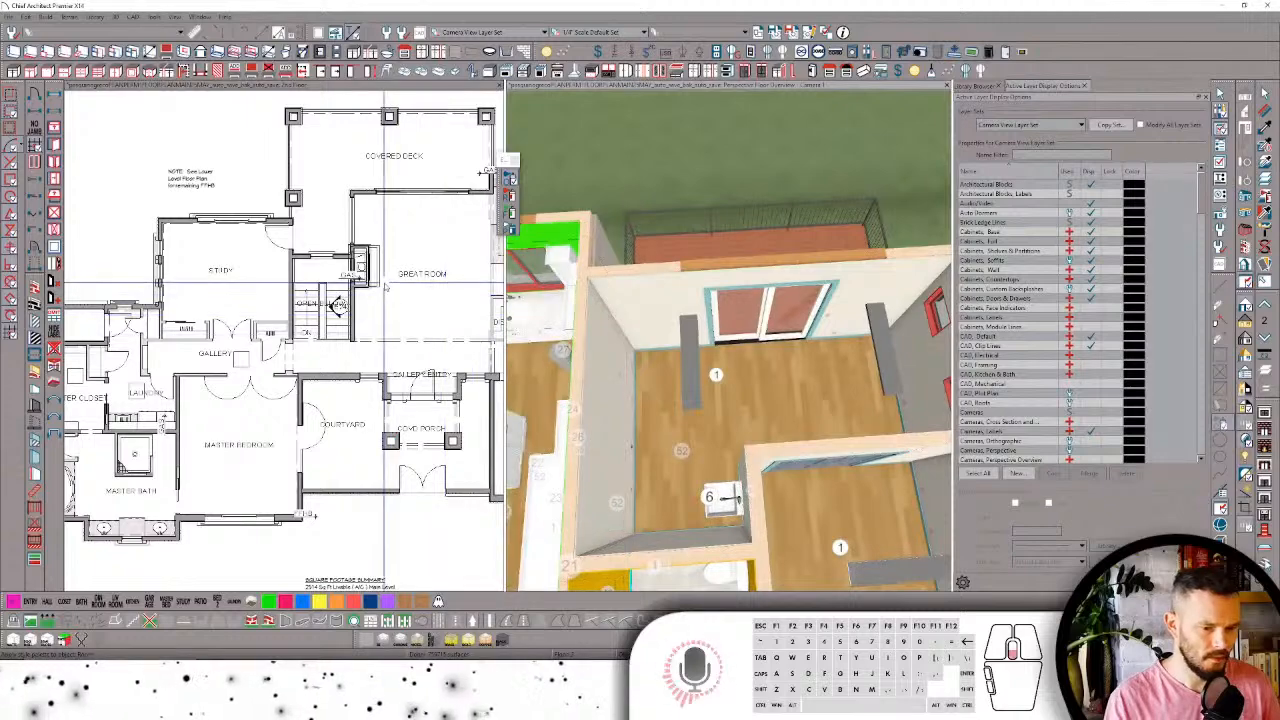
pyautogui.scroll(-6, 385, 287)
pyautogui.scroll(3, 457, 251)
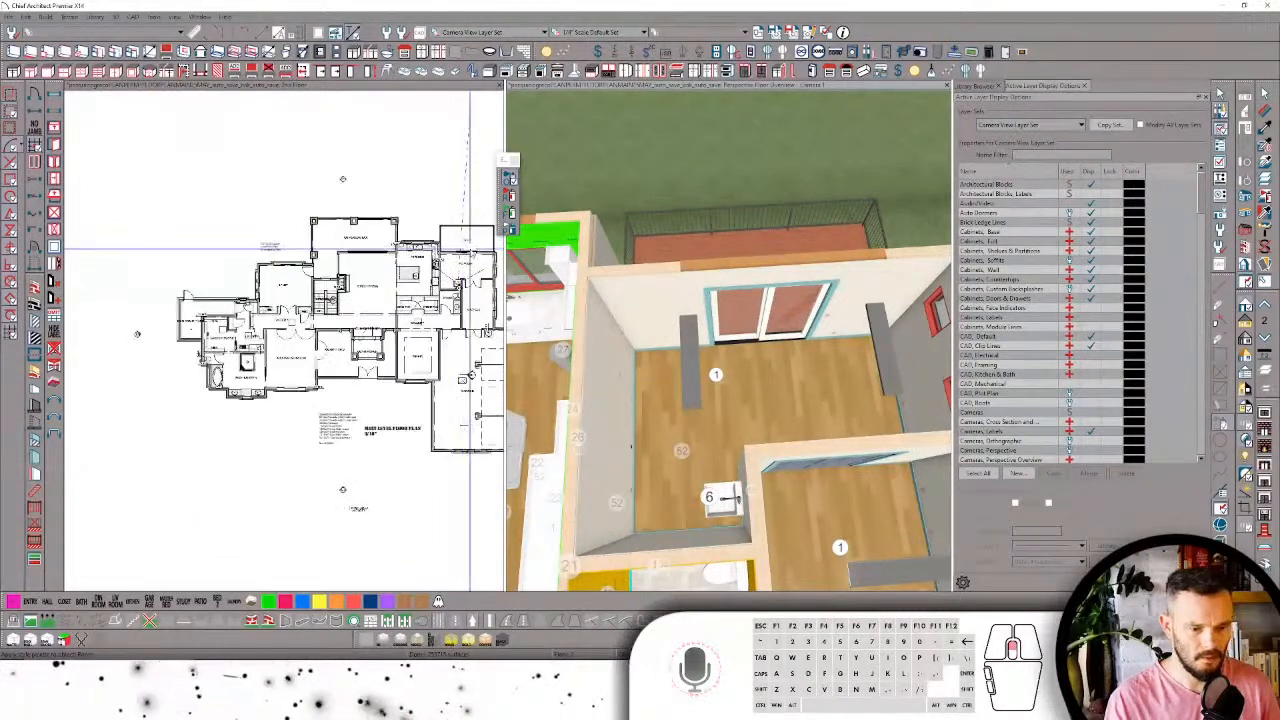
pyautogui.scroll(6, 137, 333)
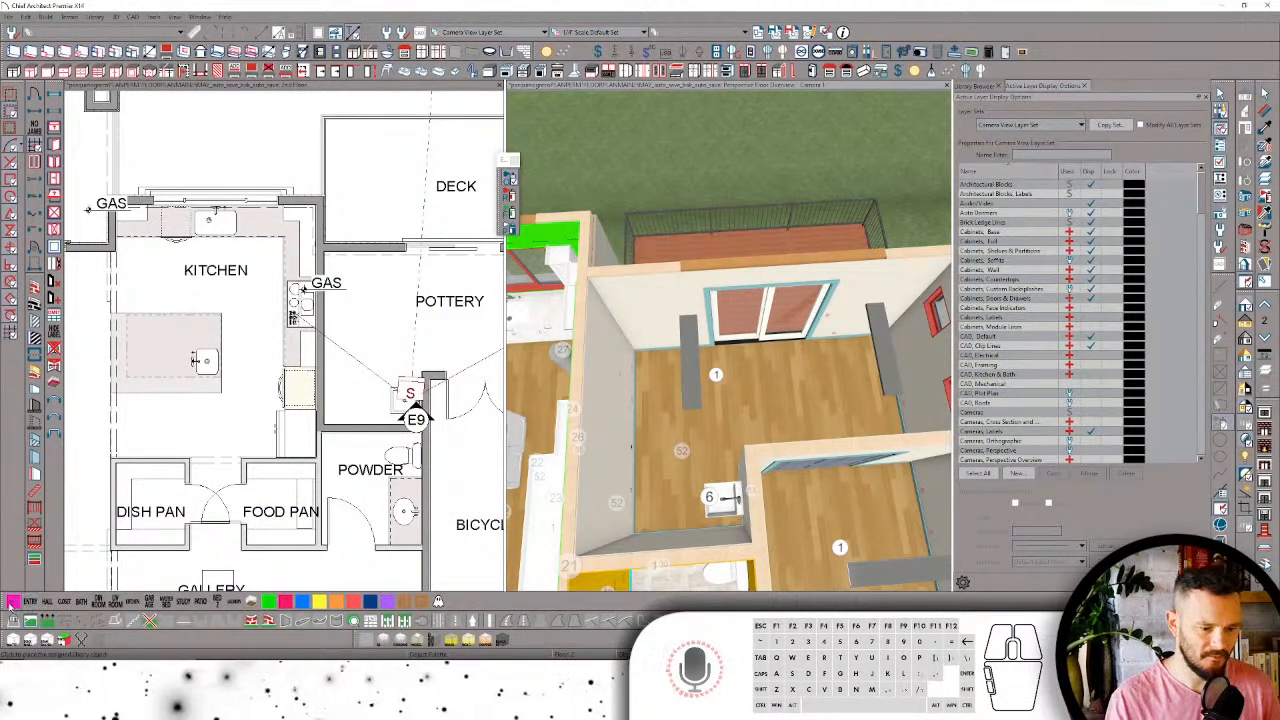
pyautogui.click(978, 86)
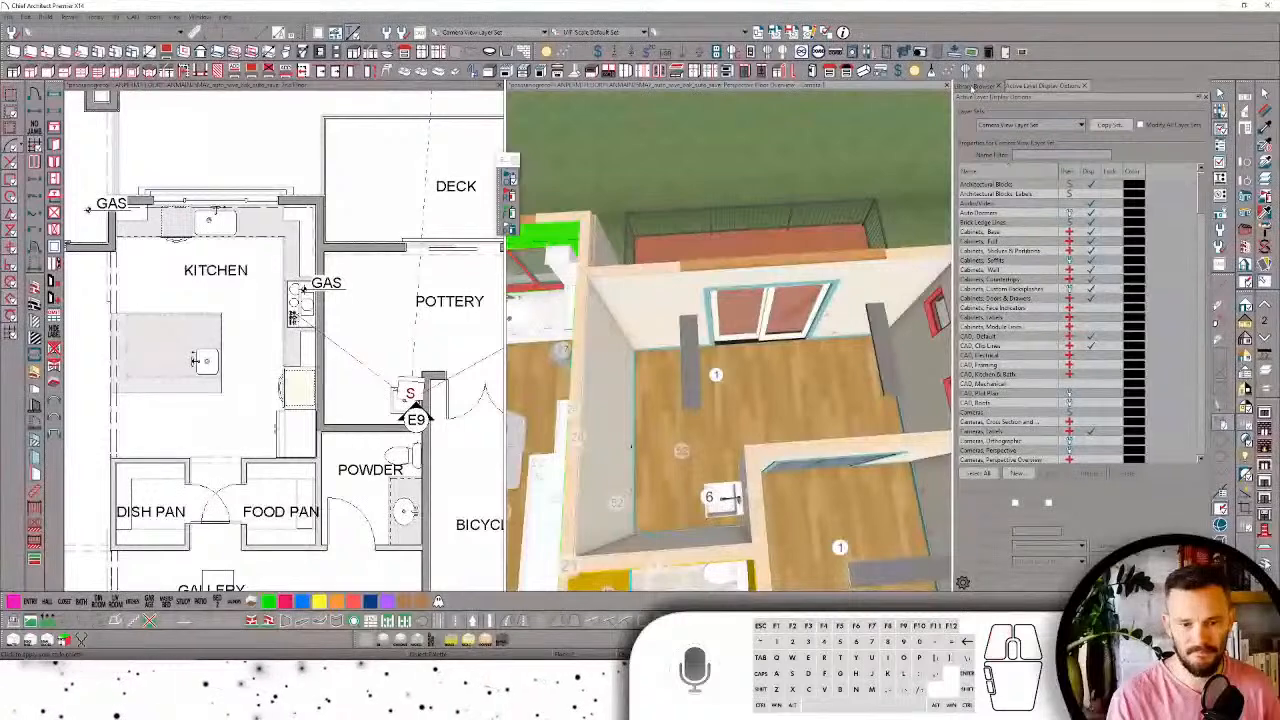
pyautogui.click(1182, 129)
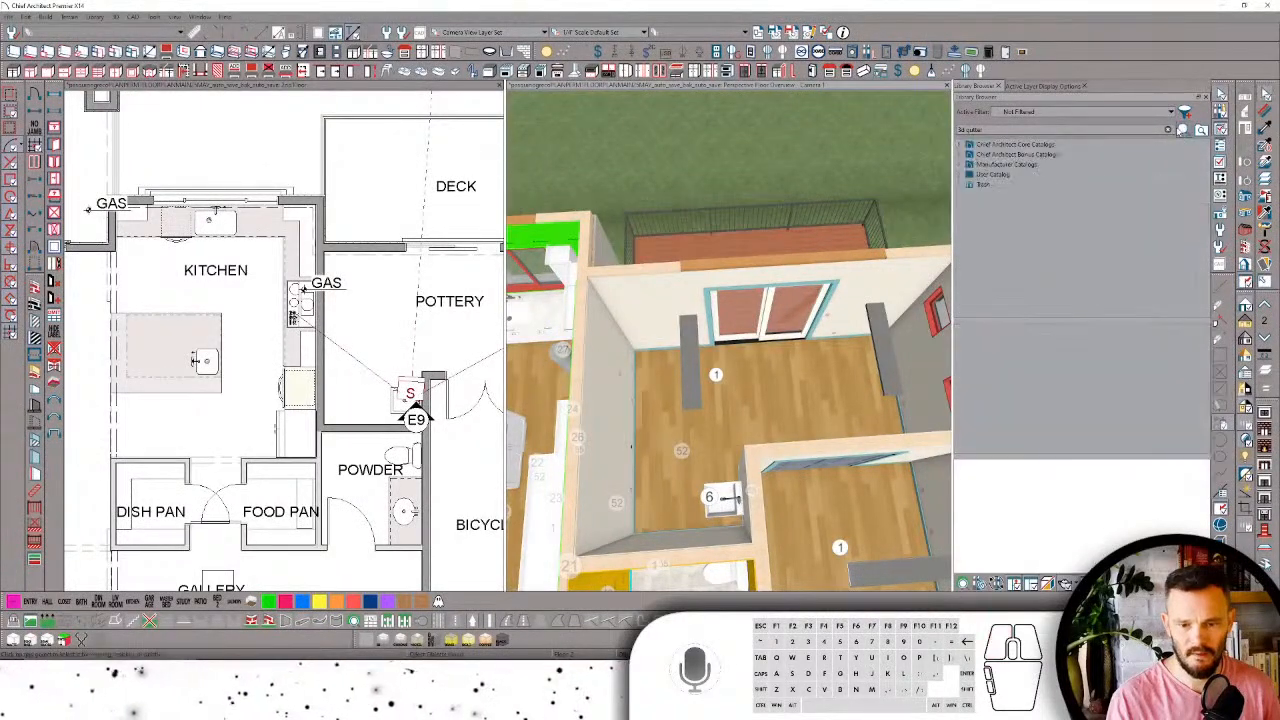
pyautogui.click(962, 175)
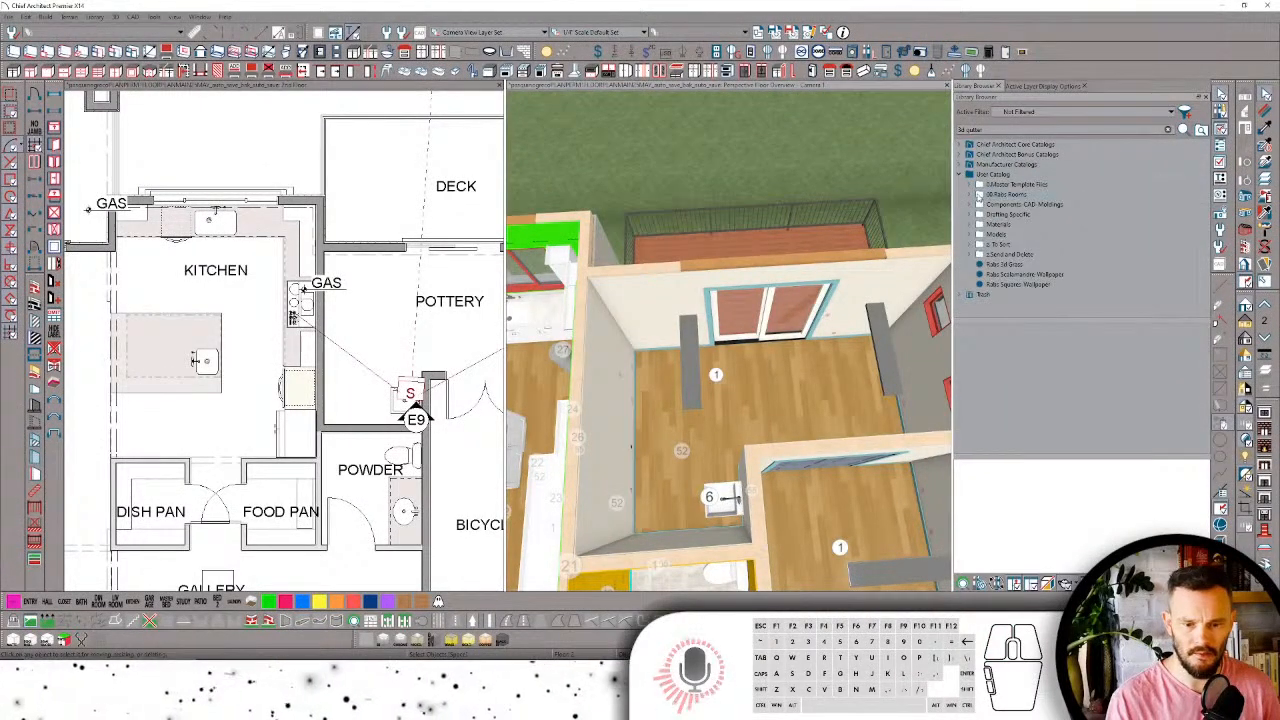
pyautogui.click(975, 195)
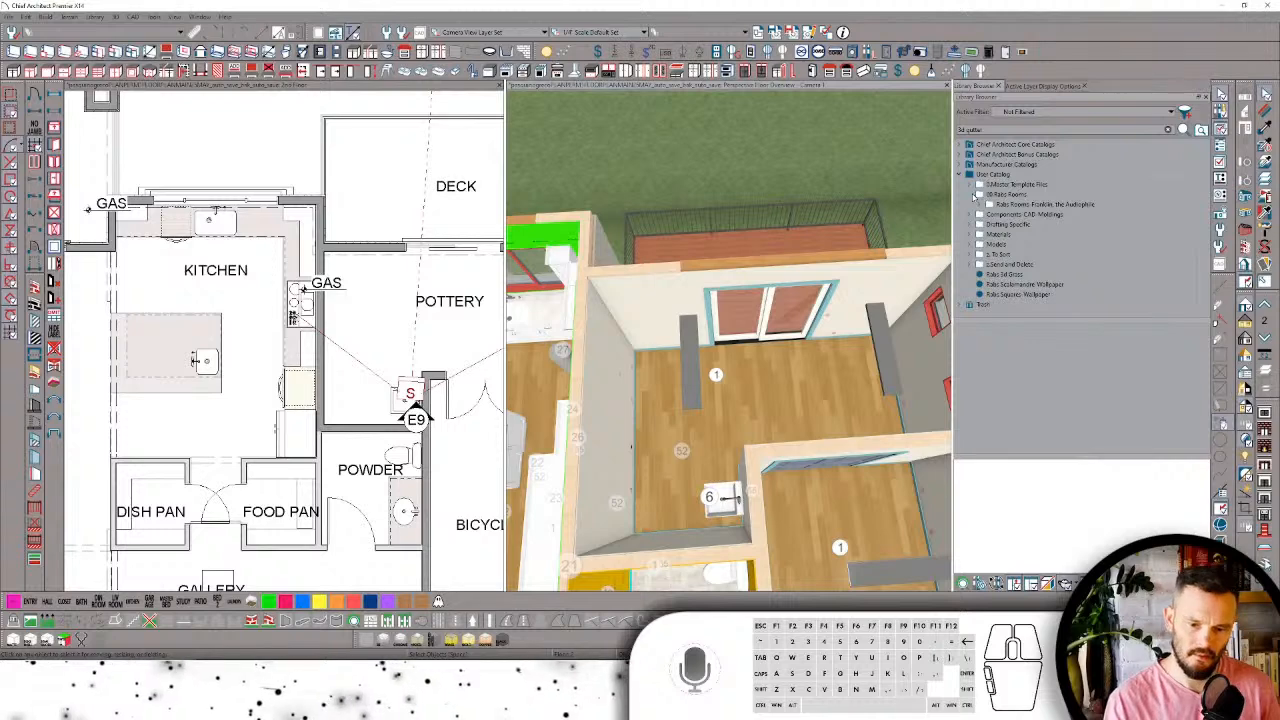
pyautogui.click(975, 195)
pyautogui.click(971, 185)
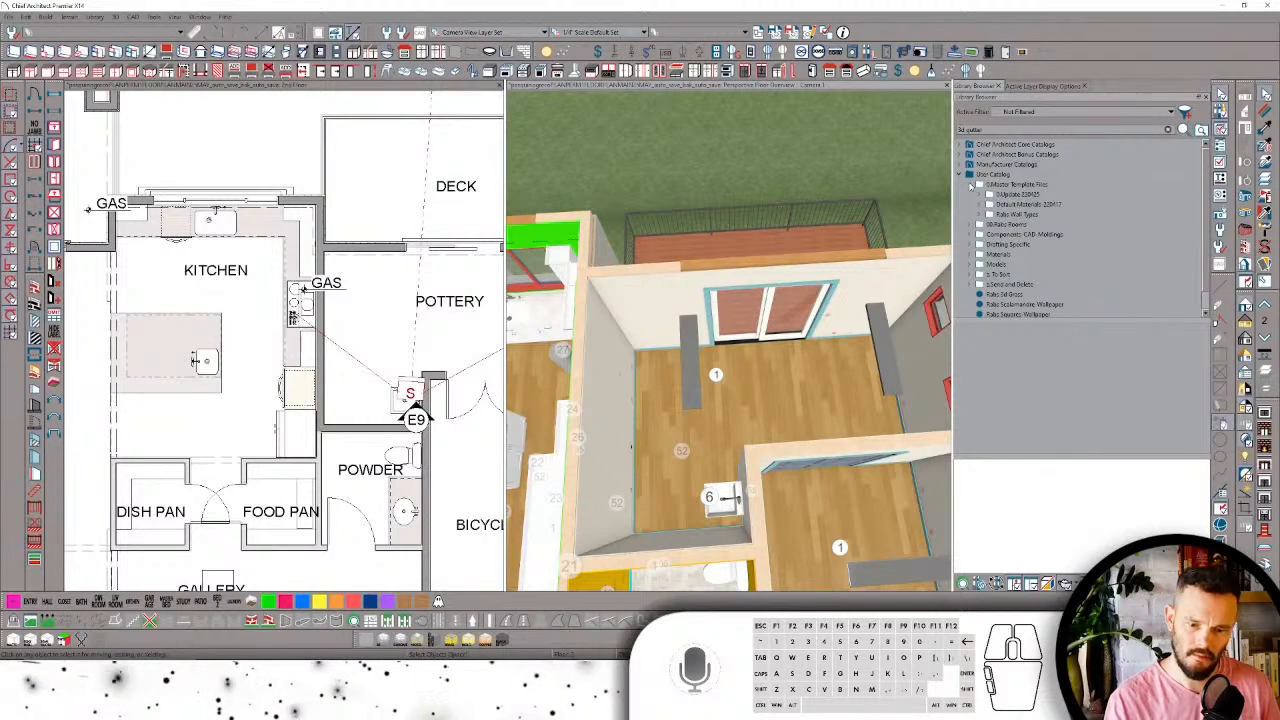
pyautogui.click(971, 185)
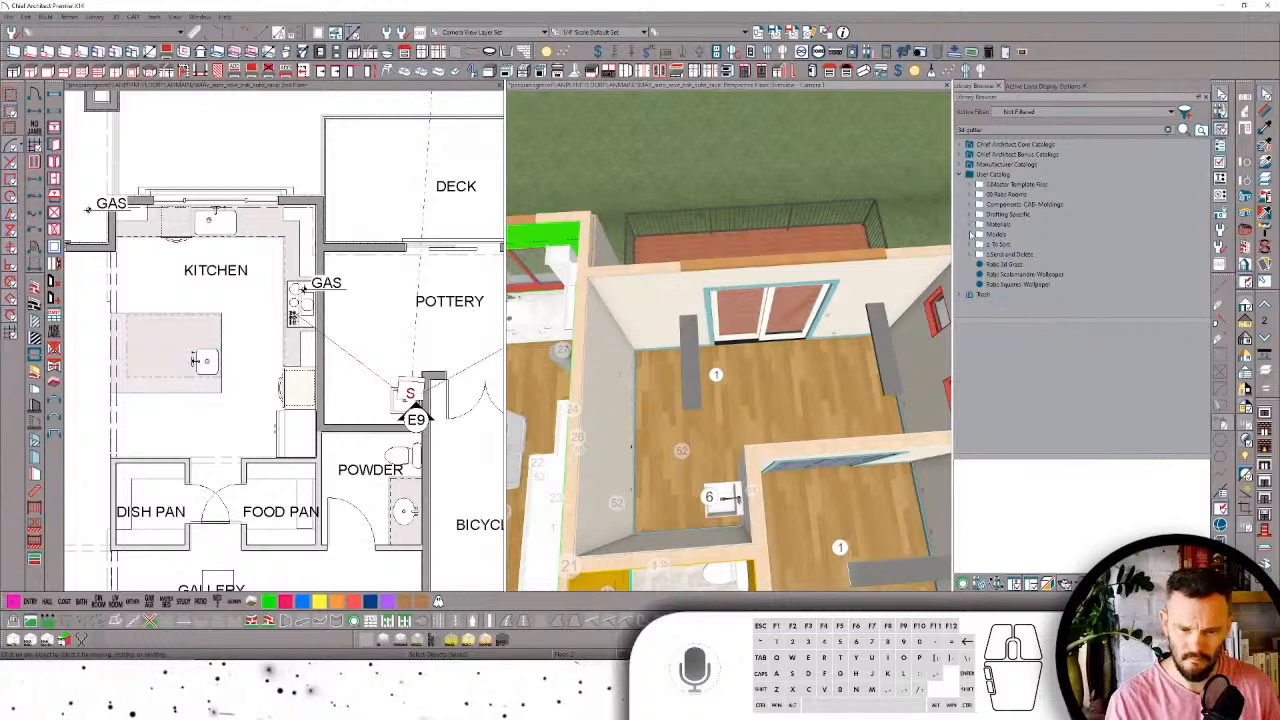
pyautogui.click(971, 234)
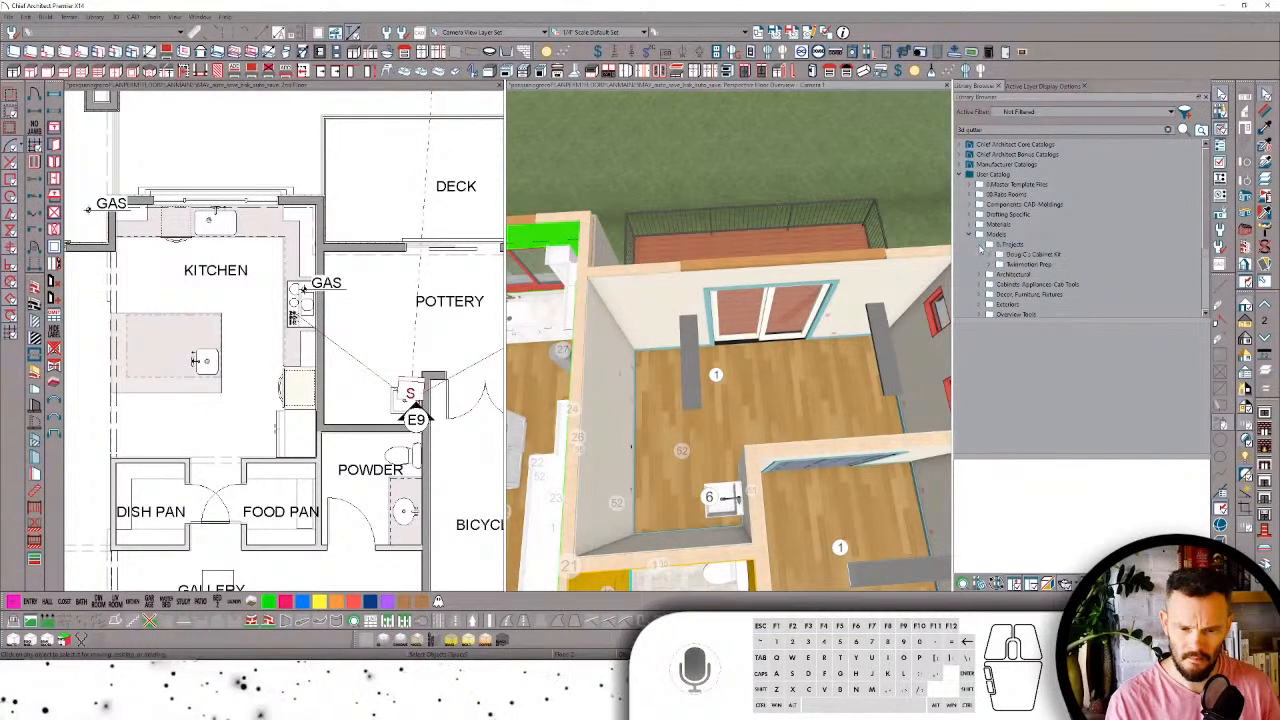
pyautogui.doubleClick(1012, 245)
pyautogui.doubleClick(1030, 234)
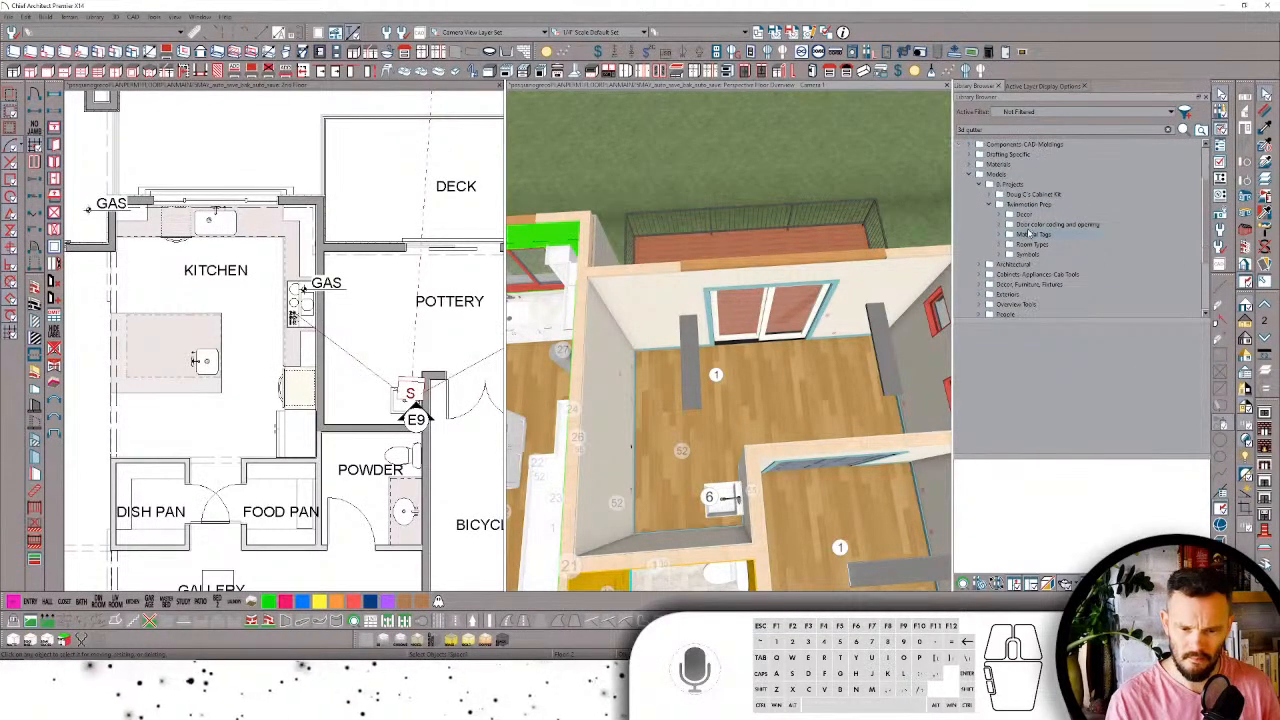
pyautogui.click(1020, 246)
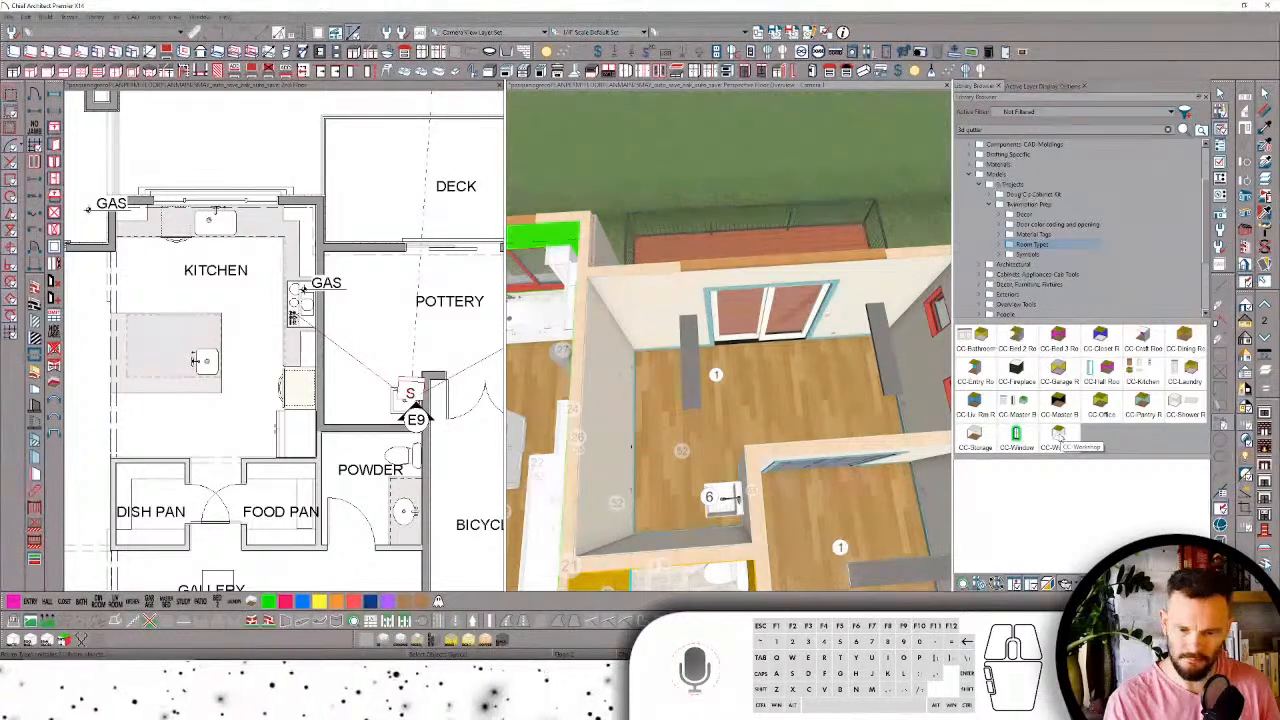
# Step: Apply the CC-Craft Room style palette to the pottery room and the CC-Bed 3 Room style palette to the bicycle room
pyautogui.click(1142, 338)
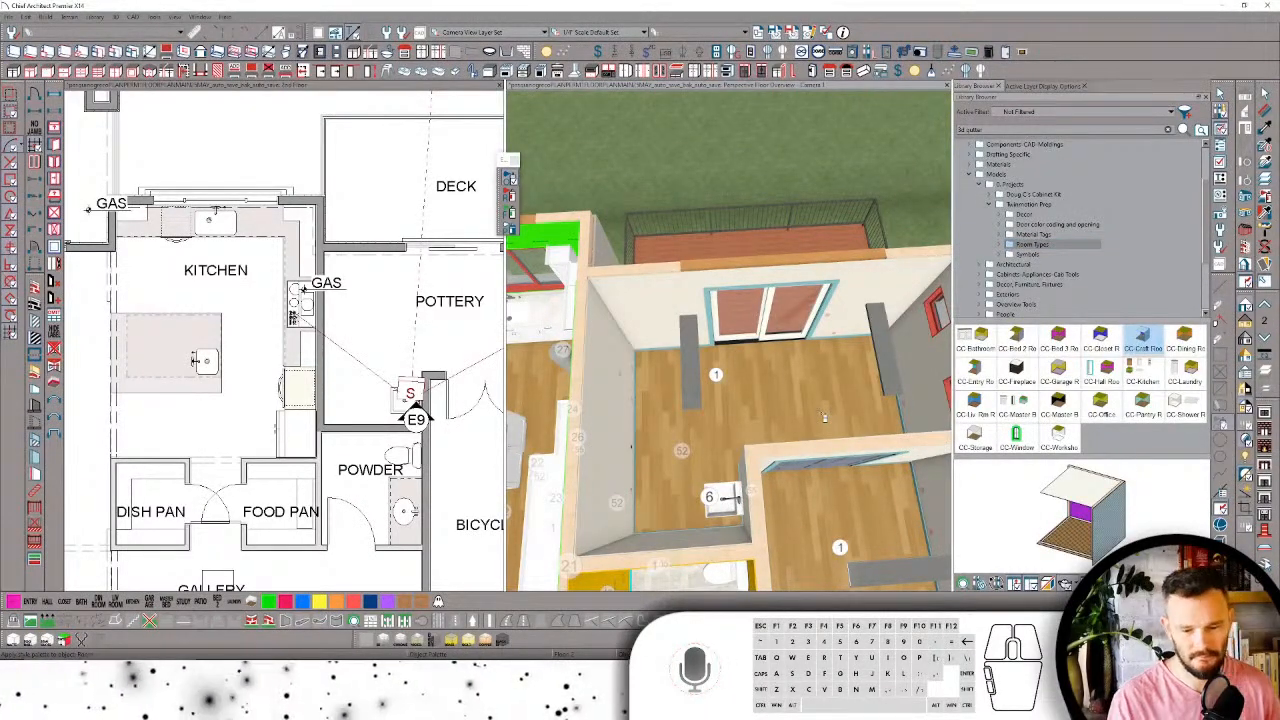
pyautogui.click(818, 410)
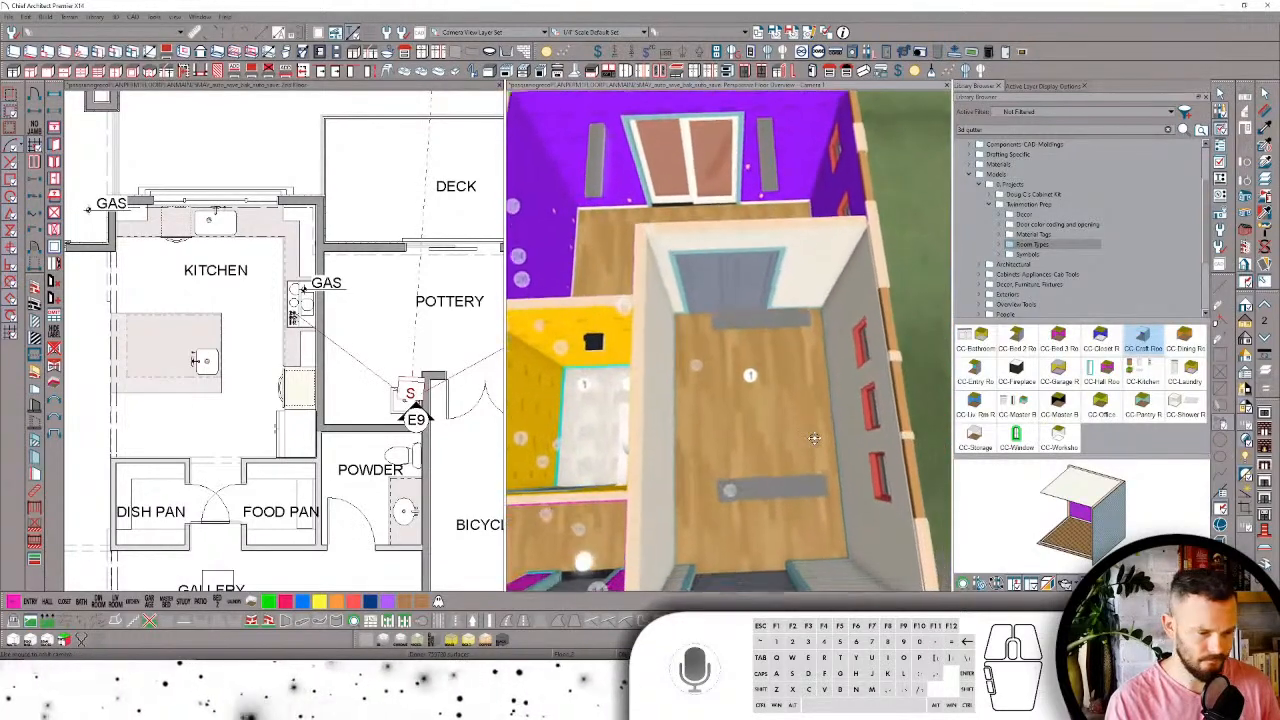
pyautogui.scroll(-3, 285, 340)
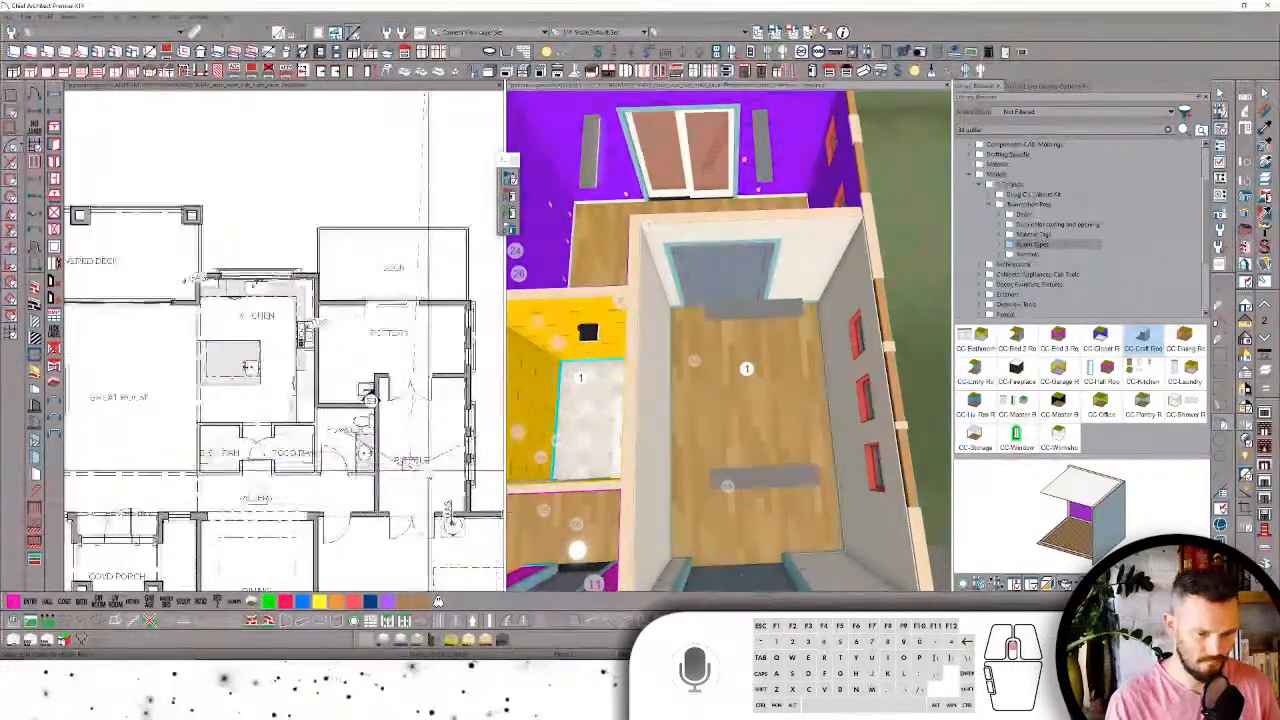
pyautogui.scroll(3, 425, 465)
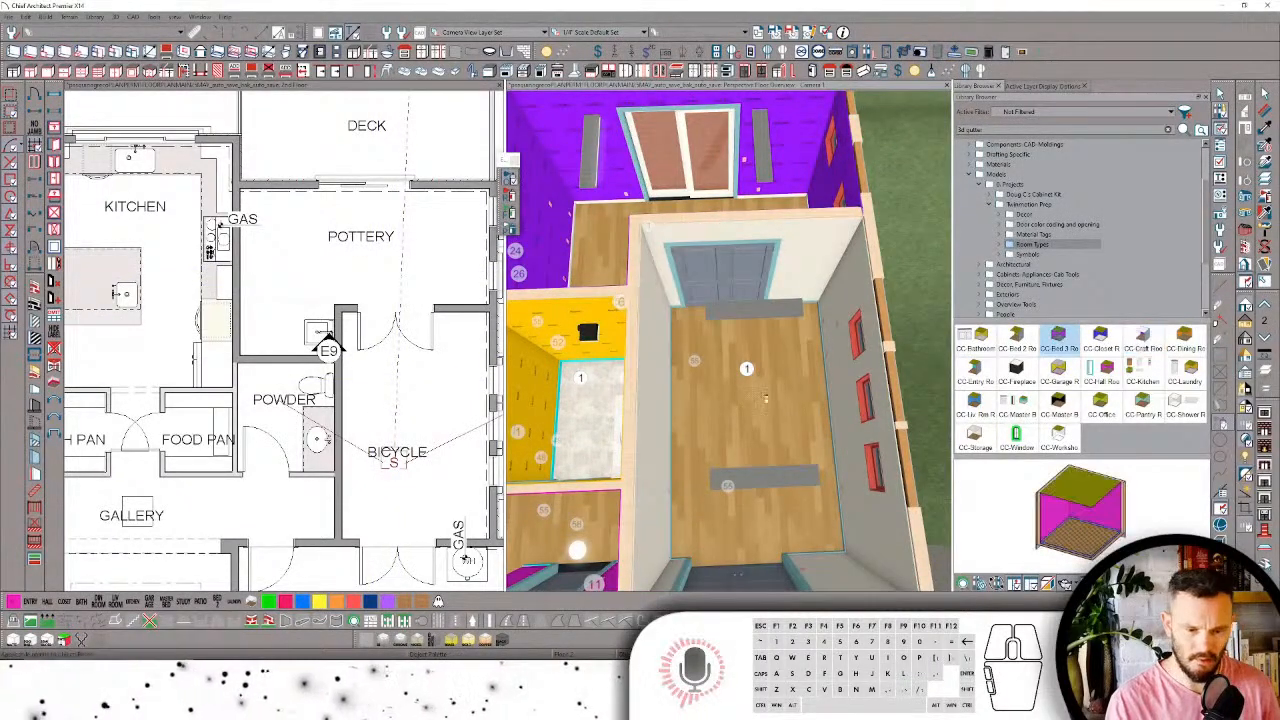
pyautogui.click(645, 415)
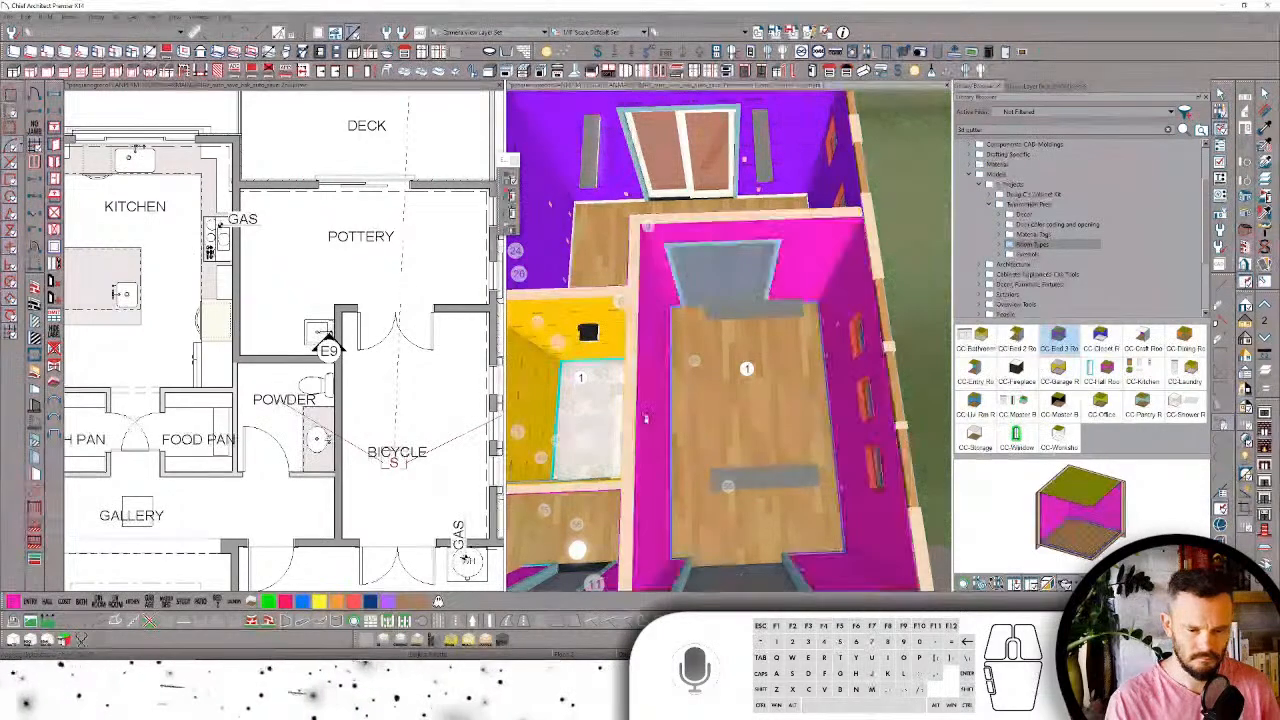
# Step: Switch the floor plan and the 3D overview to the lower level and bring its bedrooms into view
pyautogui.moveTo(720, 460); pyautogui.dragTo(762, 383, button='middle')
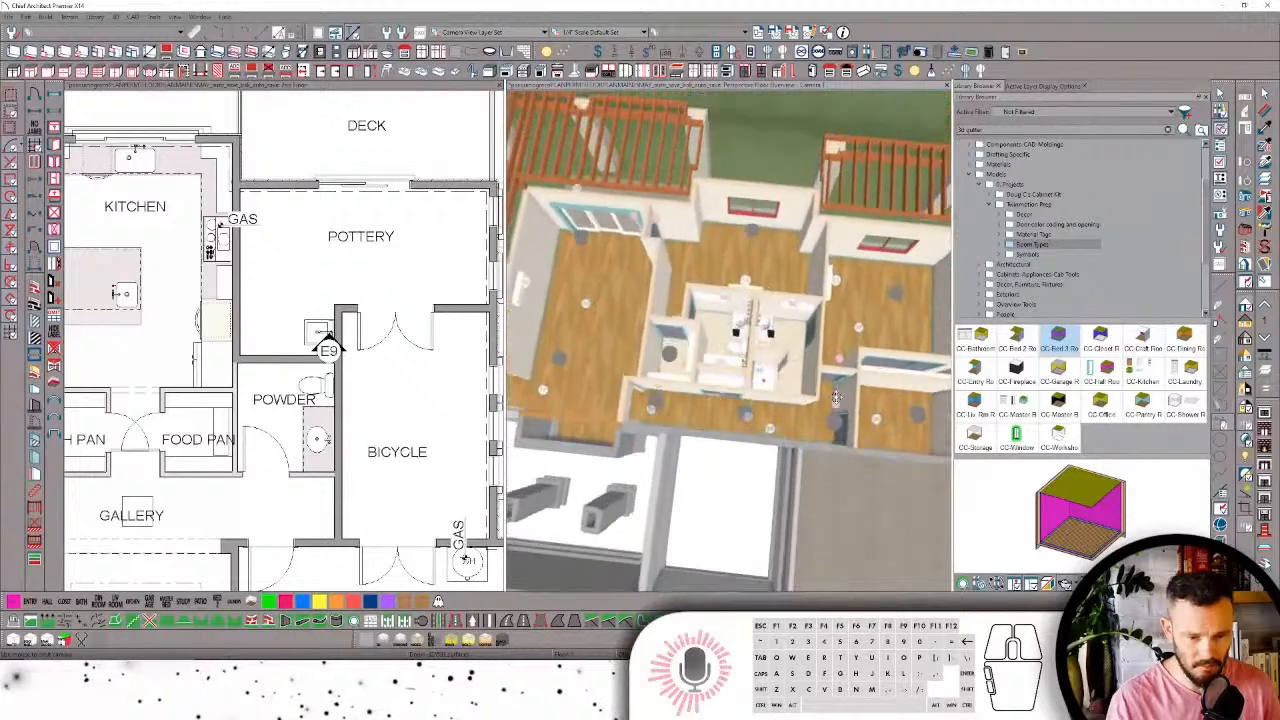
pyautogui.scroll(-2, 217, 350)
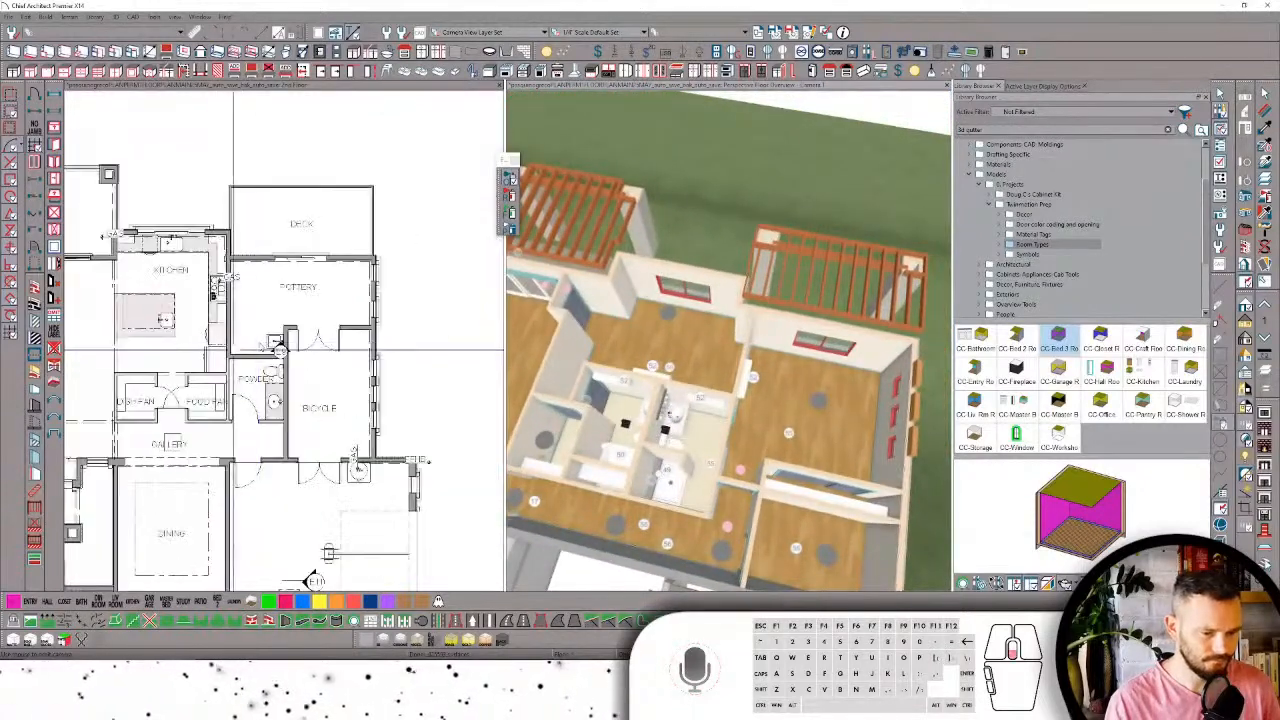
pyautogui.scroll(-2, 262, 342)
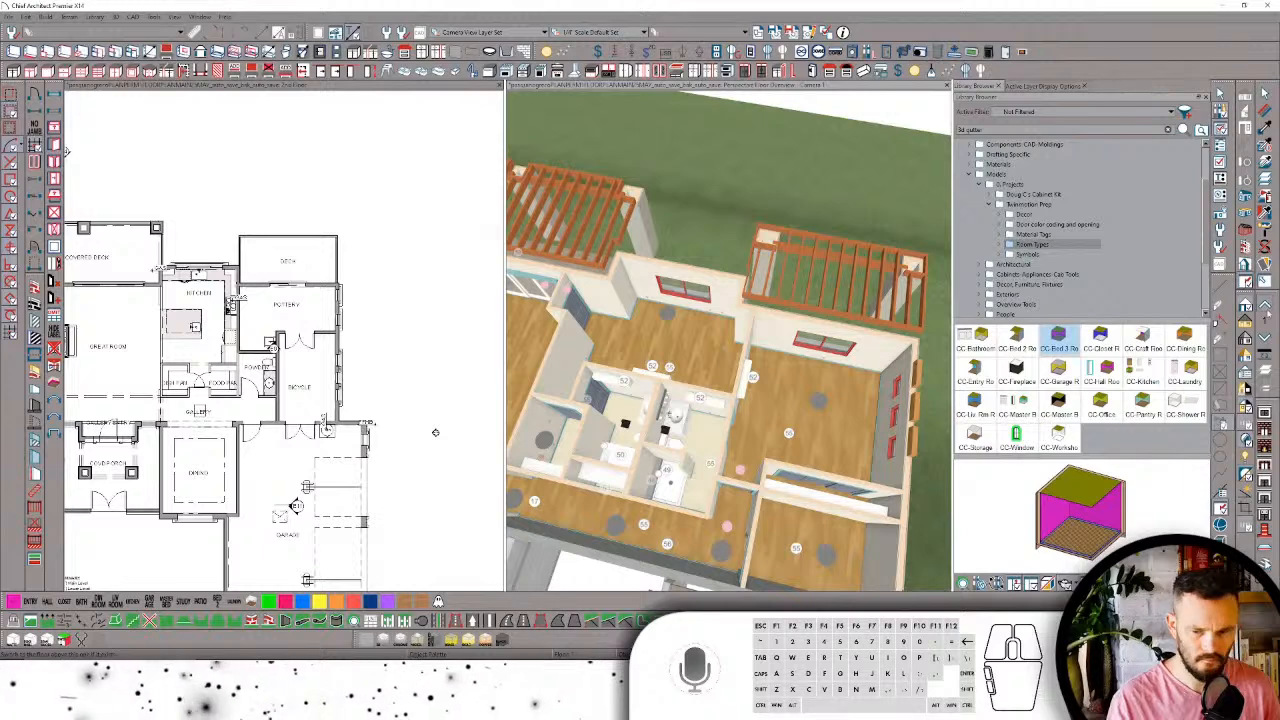
pyautogui.click(1266, 307)
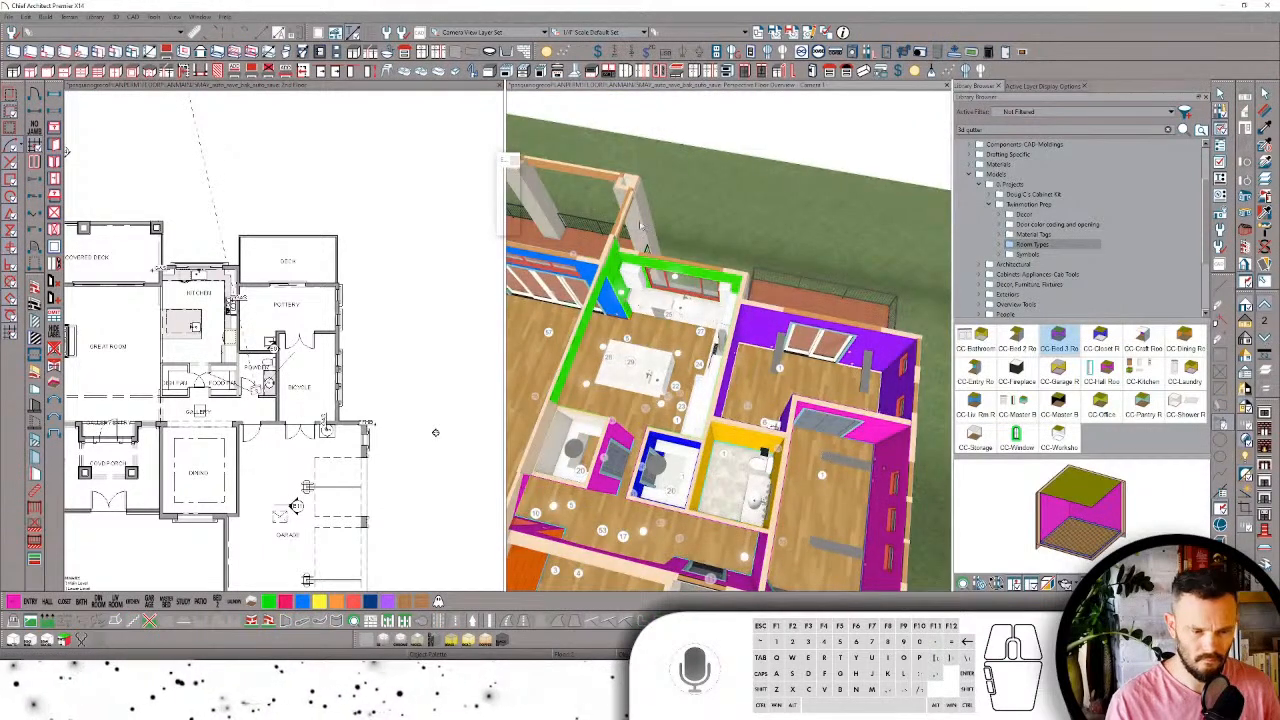
pyautogui.press('space')
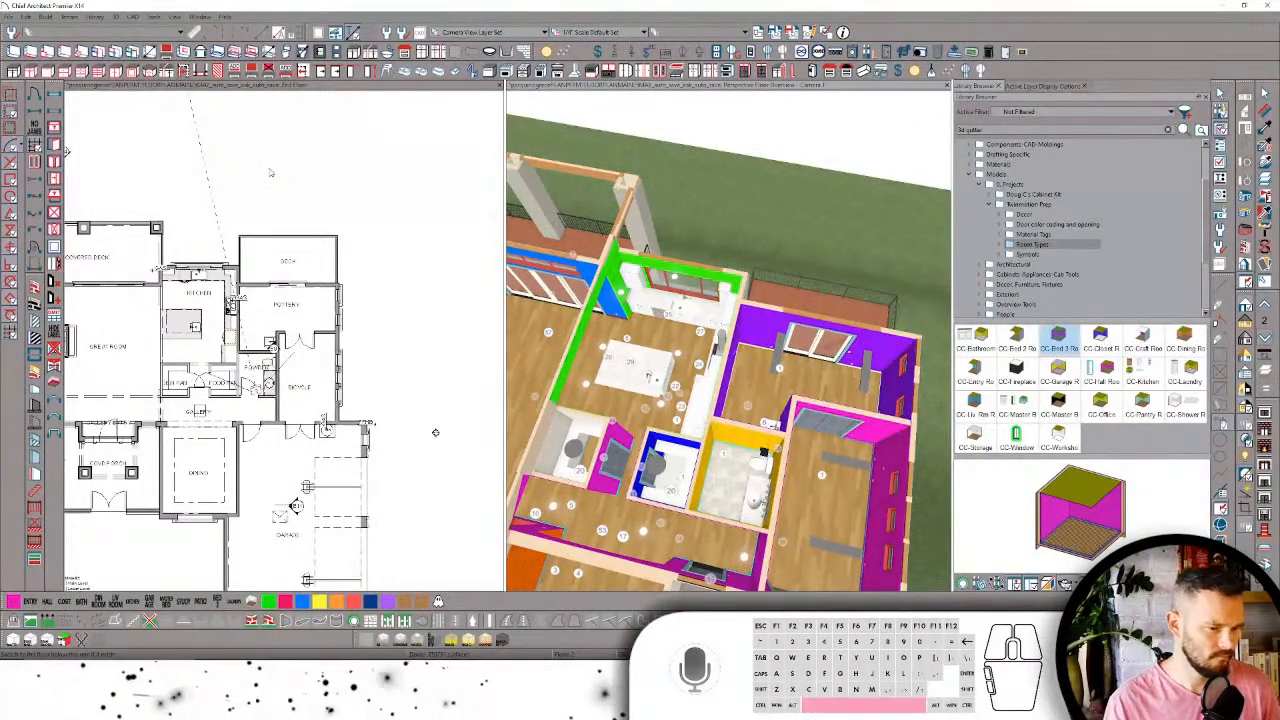
pyautogui.click(271, 186)
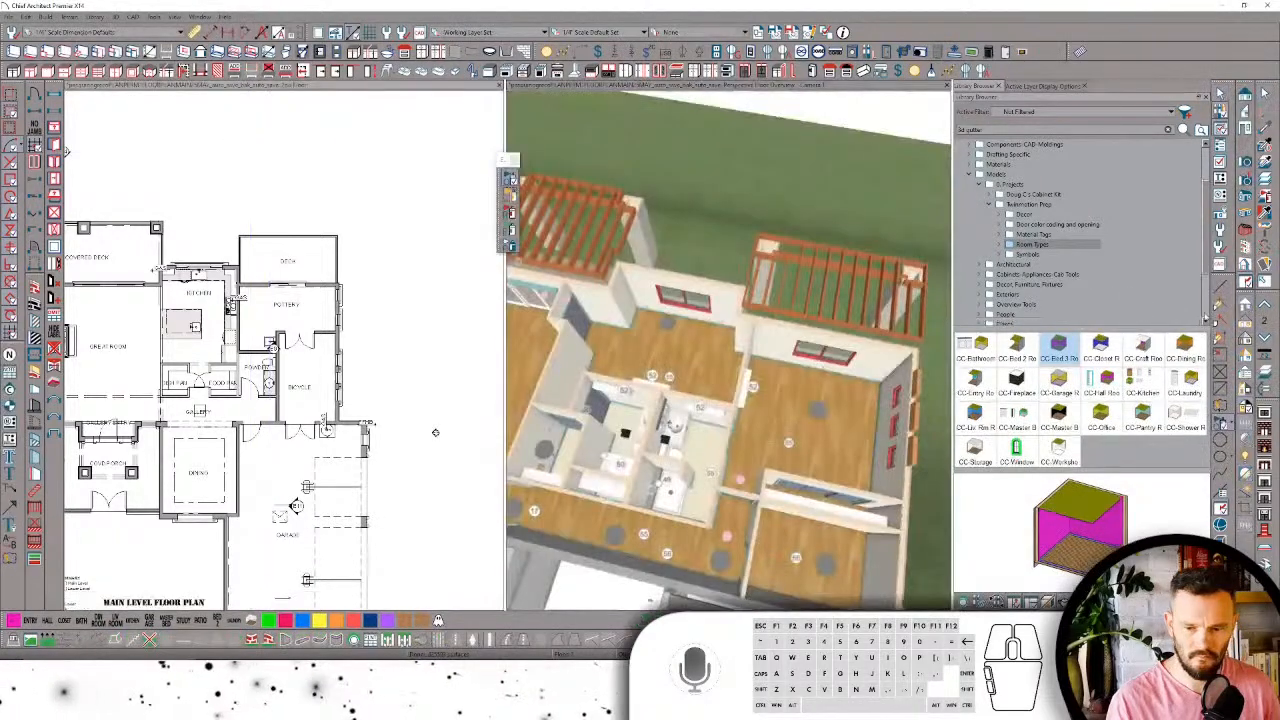
pyautogui.press('pagedown')
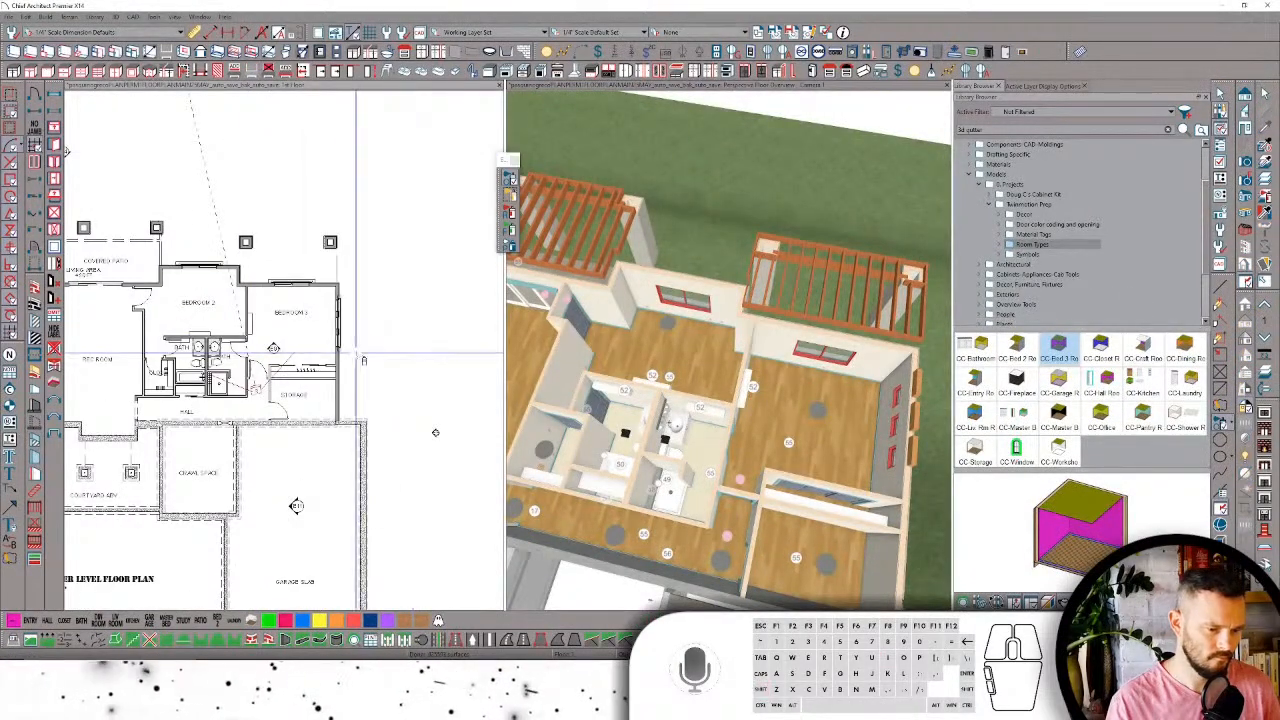
pyautogui.scroll(-1, 218, 316)
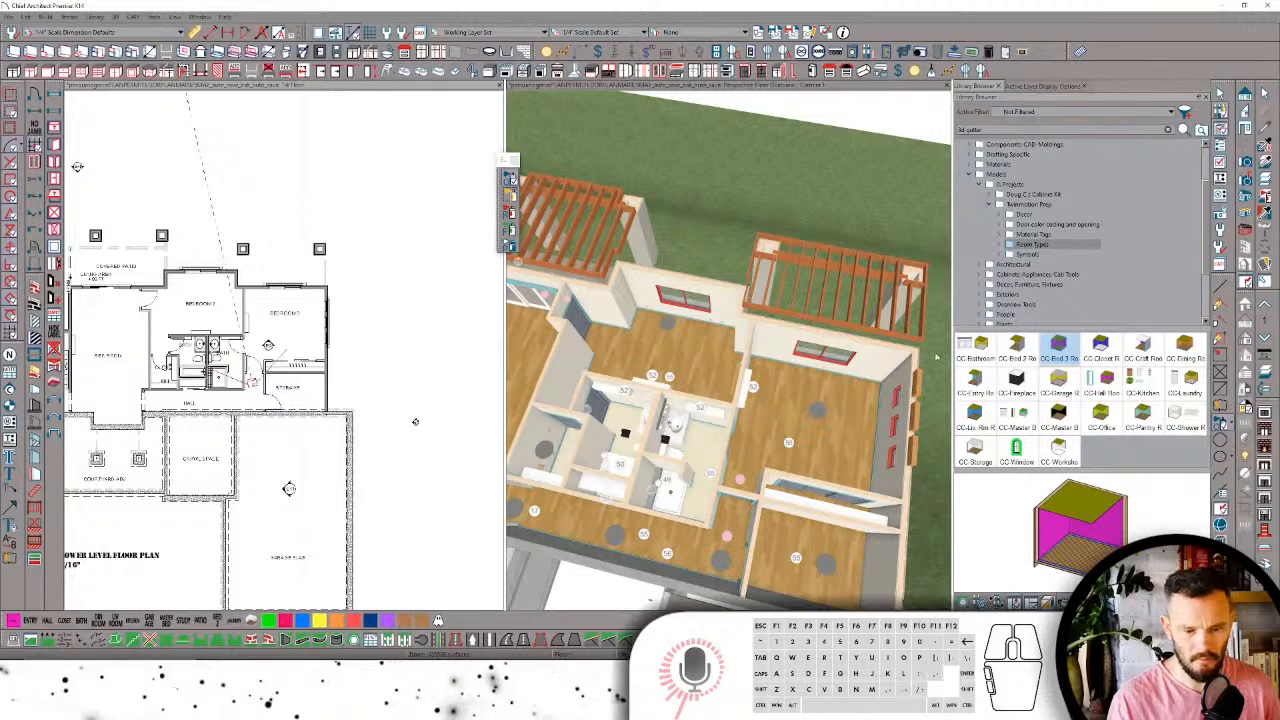
# Step: Apply the CC-Bed 3 Room style palette to Bedroom 3 and the BED 2 style palette to Bedroom 2
pyautogui.click(218, 620)
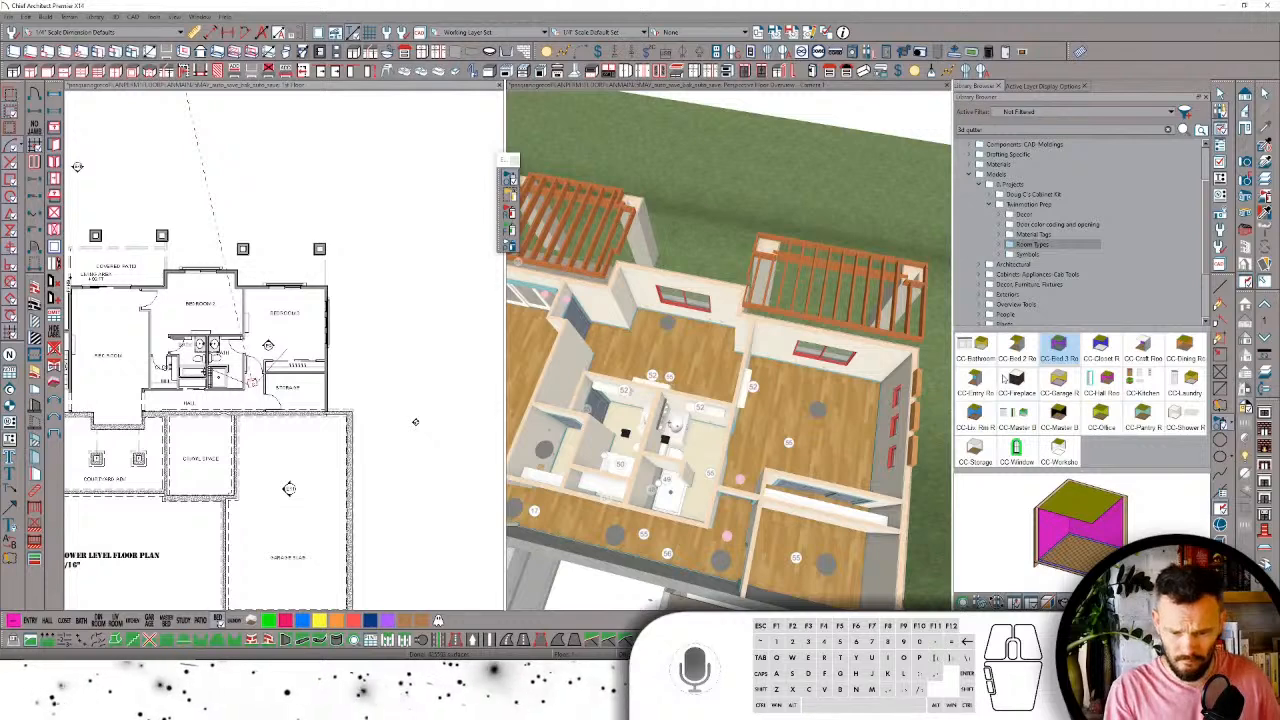
pyautogui.click(1054, 349)
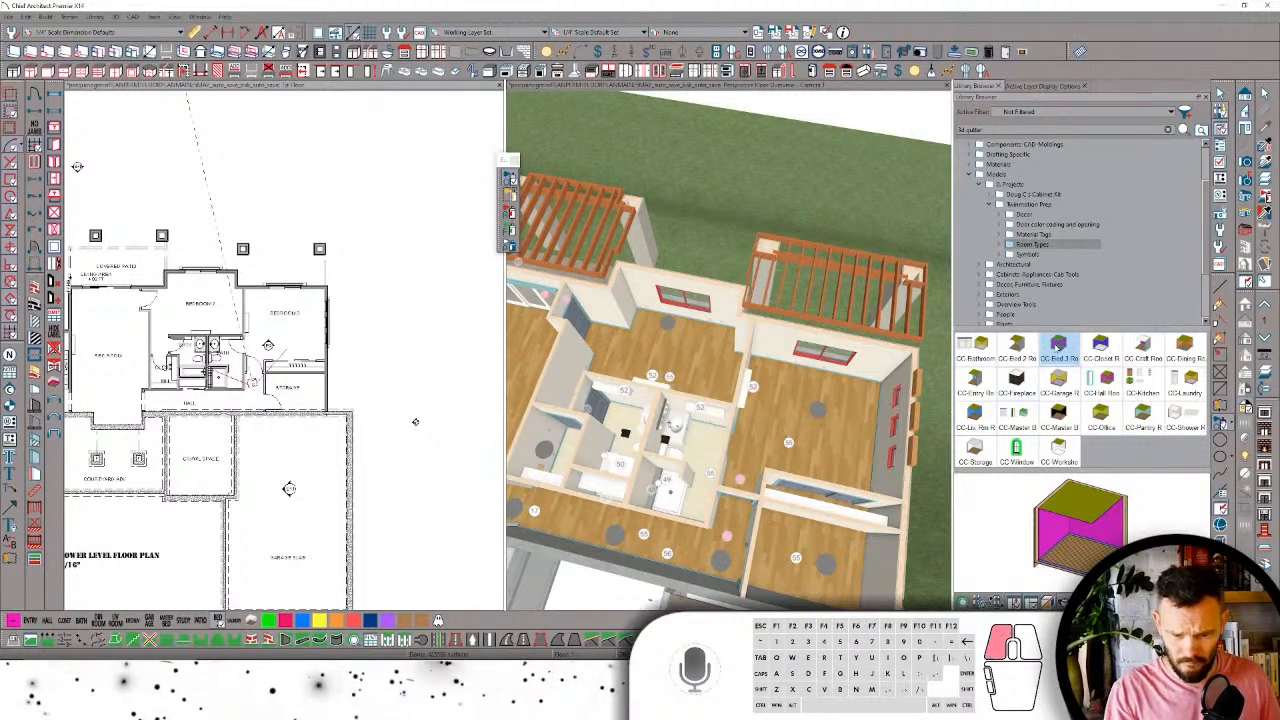
pyautogui.click(862, 441)
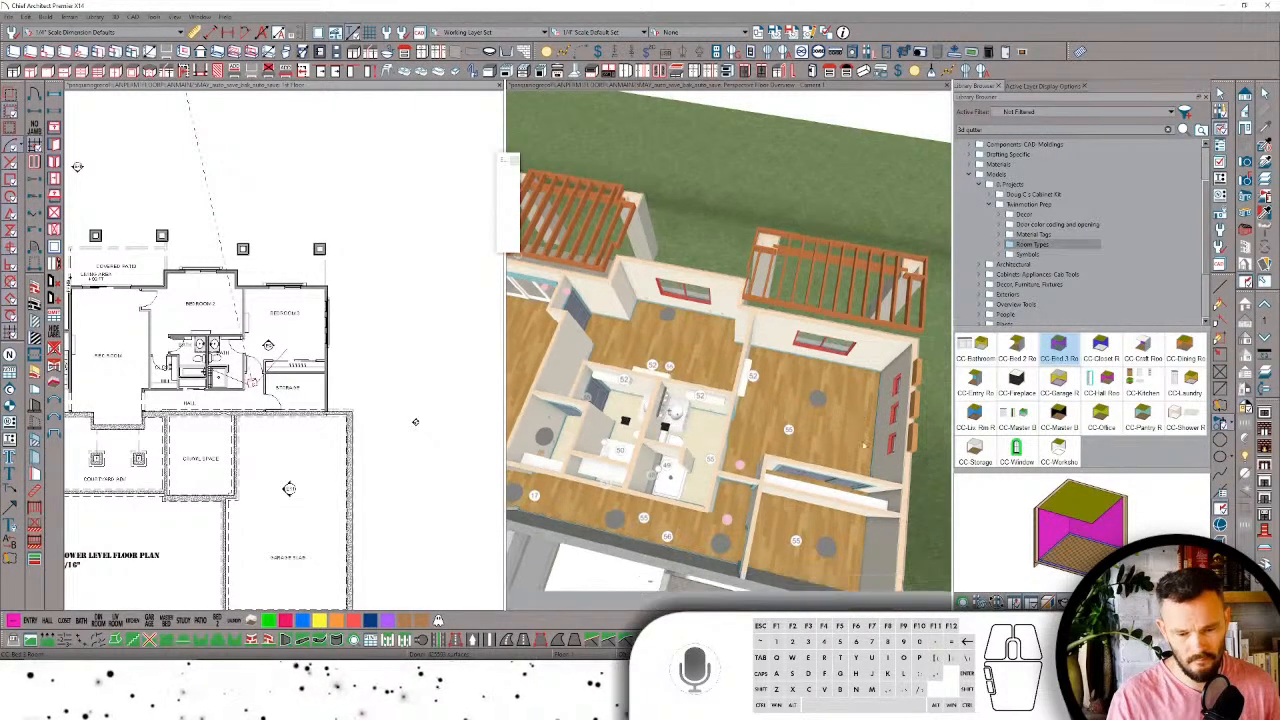
pyautogui.click(832, 446)
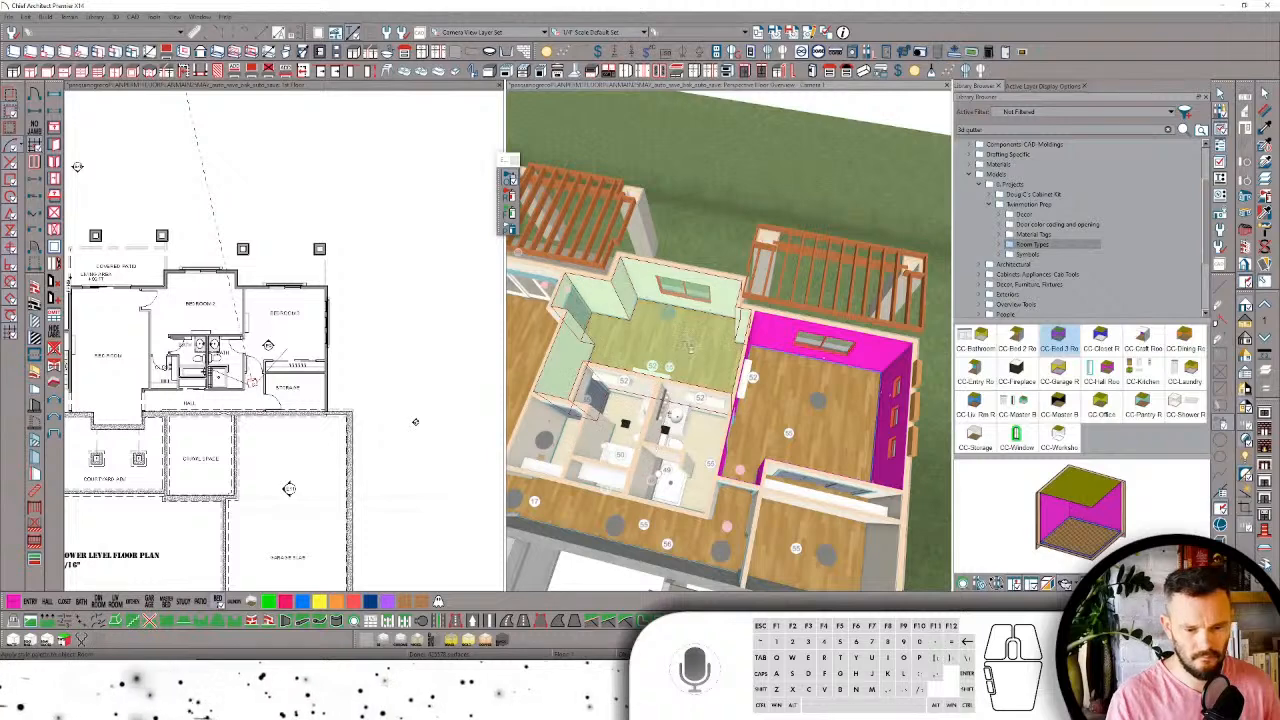
pyautogui.click(704, 345)
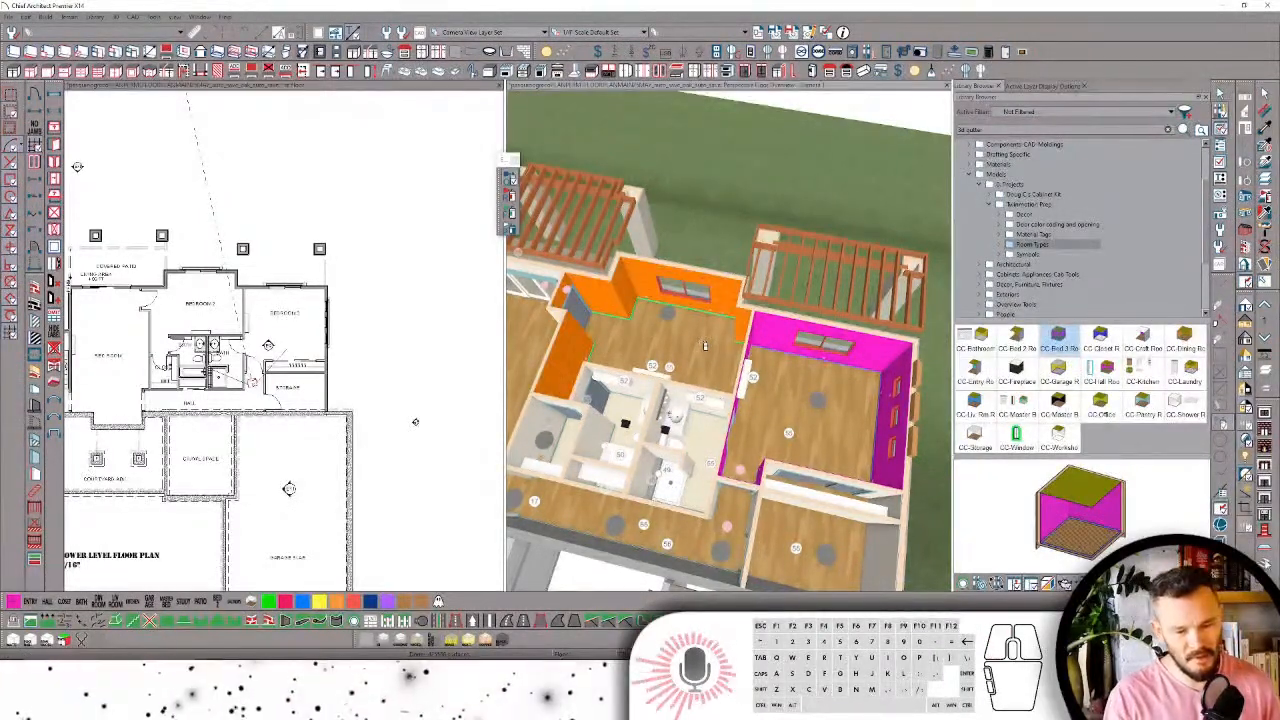
# Step: Apply the CC-Storage style palette to the storage room beside Bedroom 3 on the lower level
pyautogui.moveTo(704, 345); pyautogui.dragTo(843, 468, button='middle')
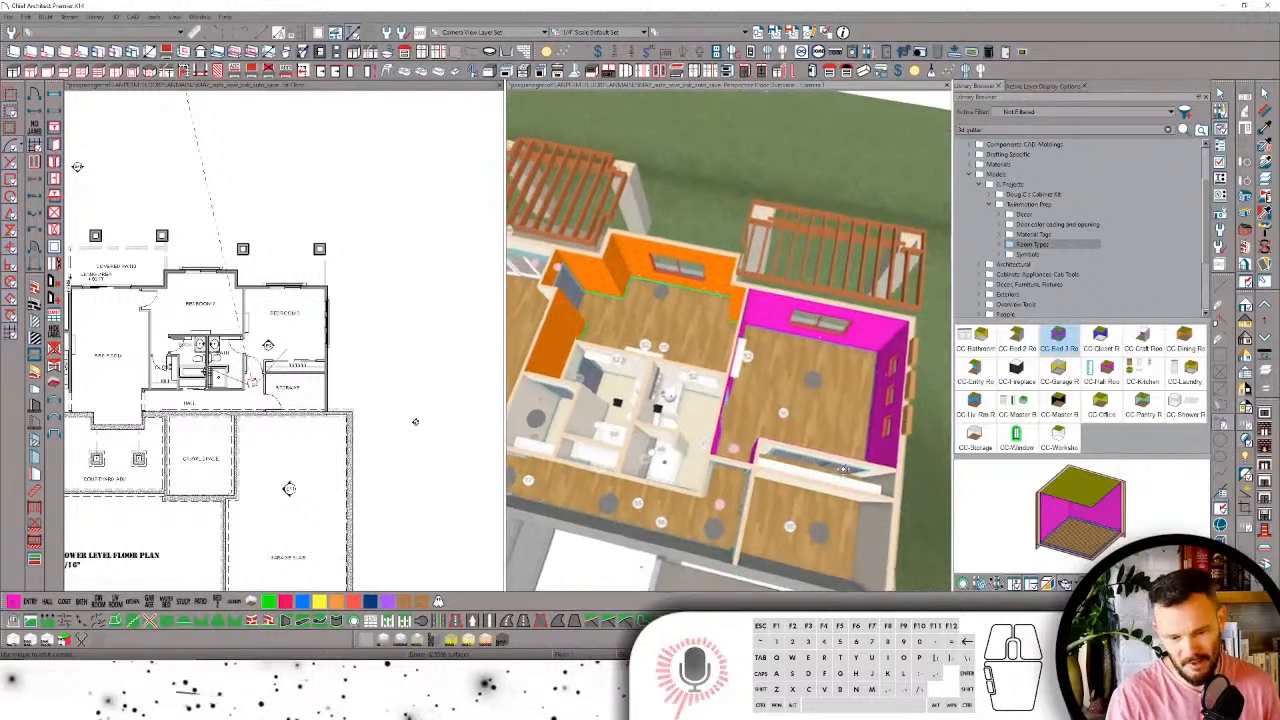
pyautogui.scroll(8, 843, 468)
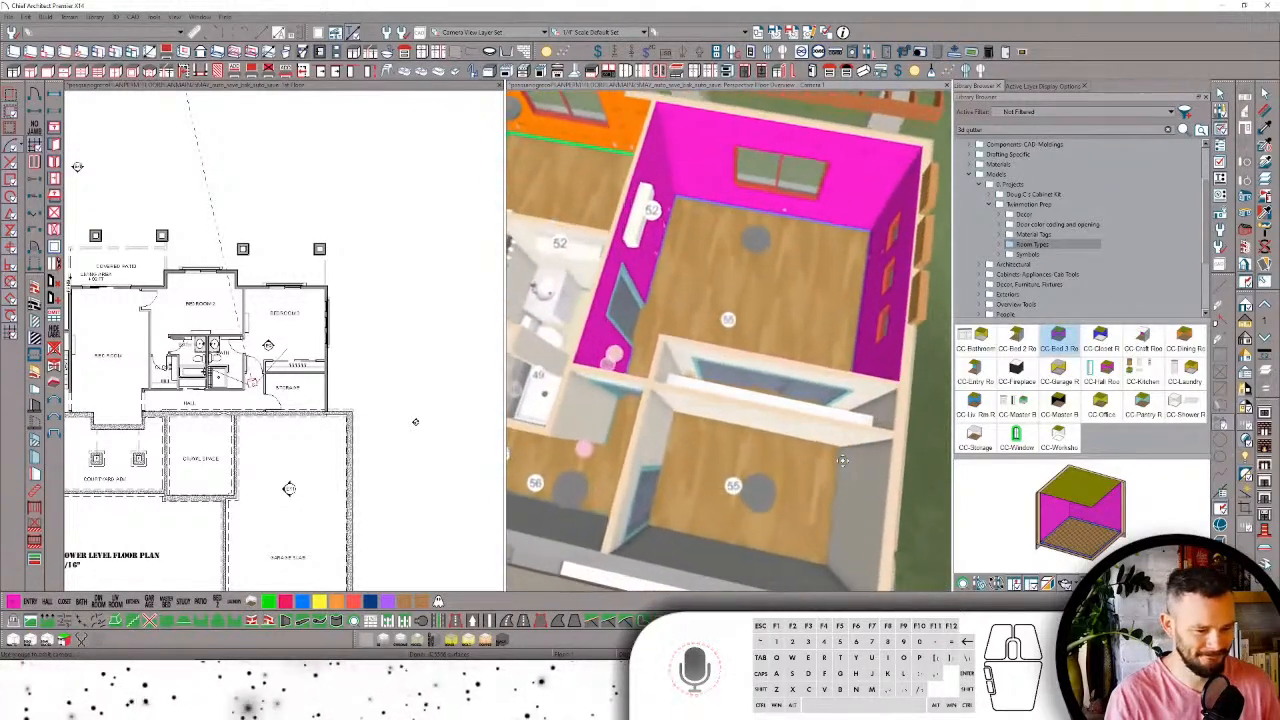
pyautogui.scroll(5, 843, 460)
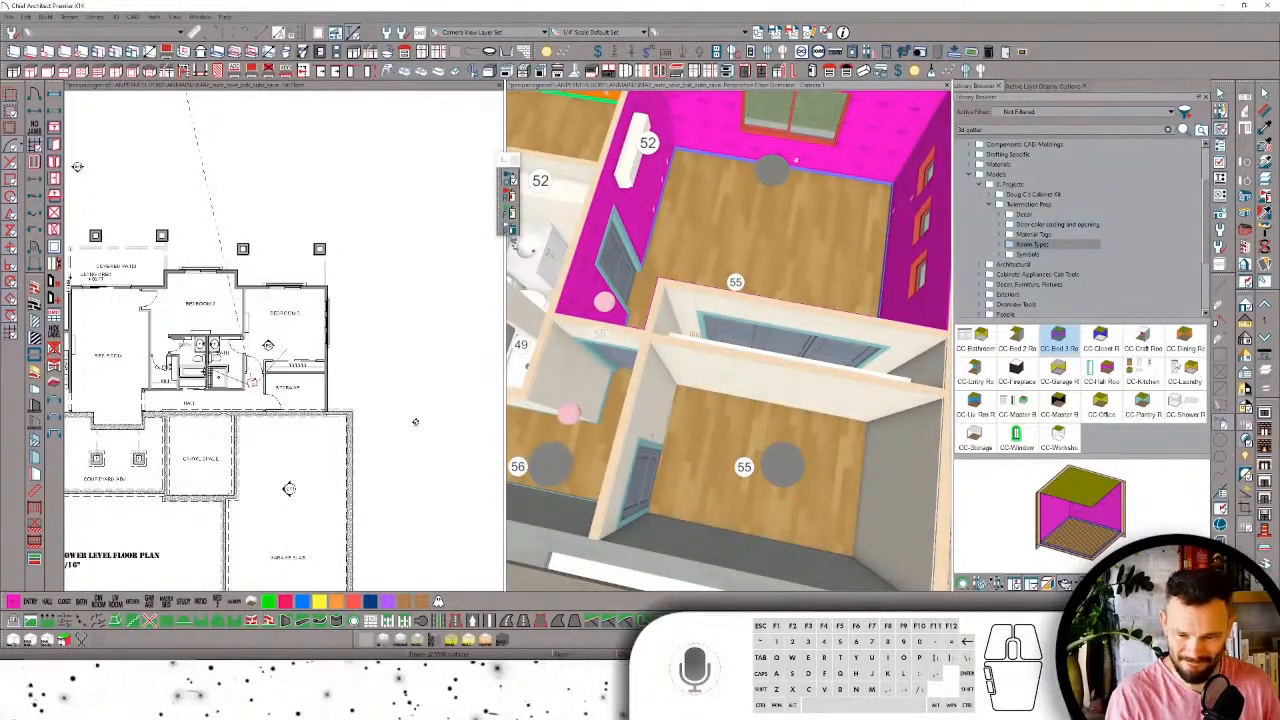
pyautogui.click(975, 432)
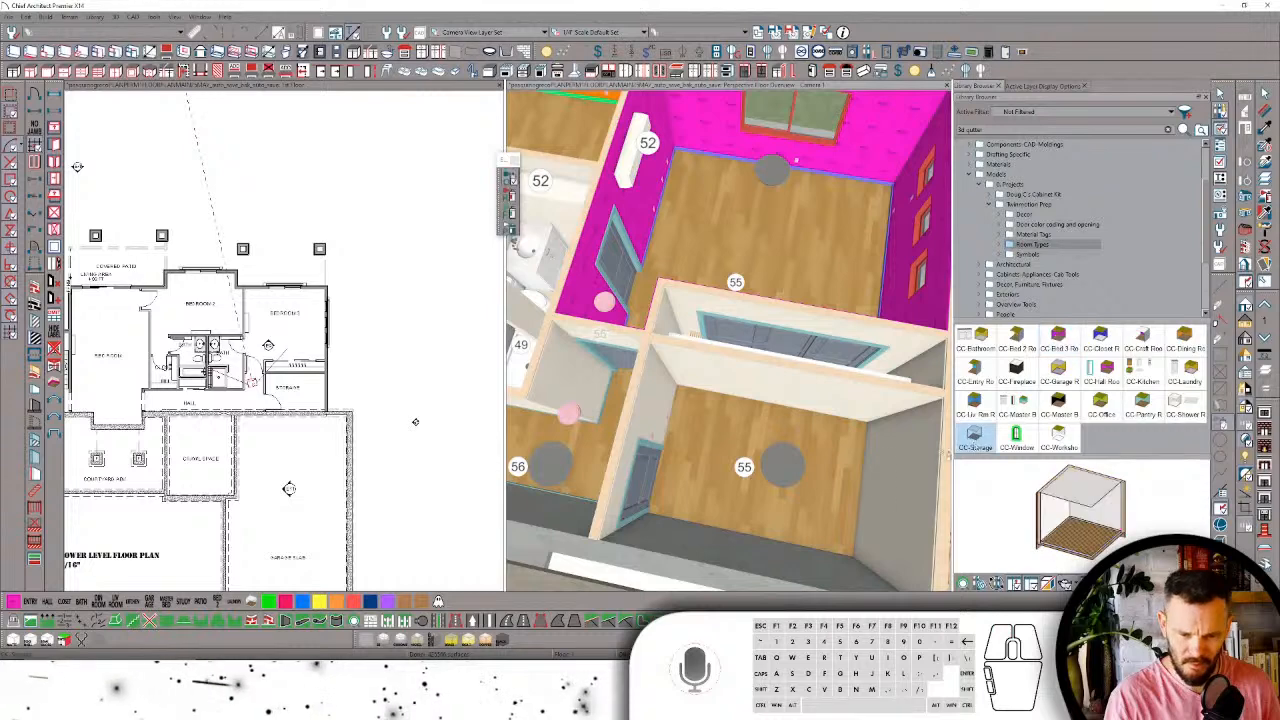
pyautogui.click(781, 433)
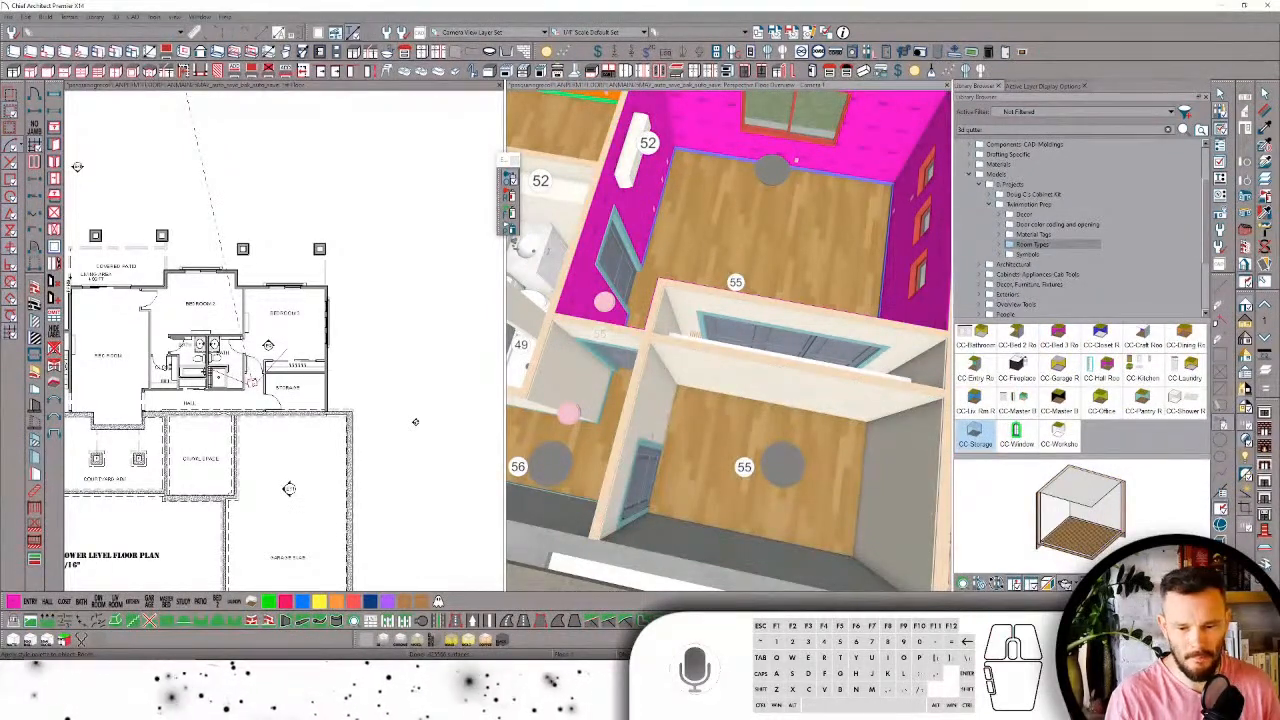
# Step: Apply the CC-Closet Room style palette to Bedroom 3's closet and the CC-Hall Room style palette to the lower-level hall
pyautogui.click(1100, 338)
pyautogui.click(936, 340)
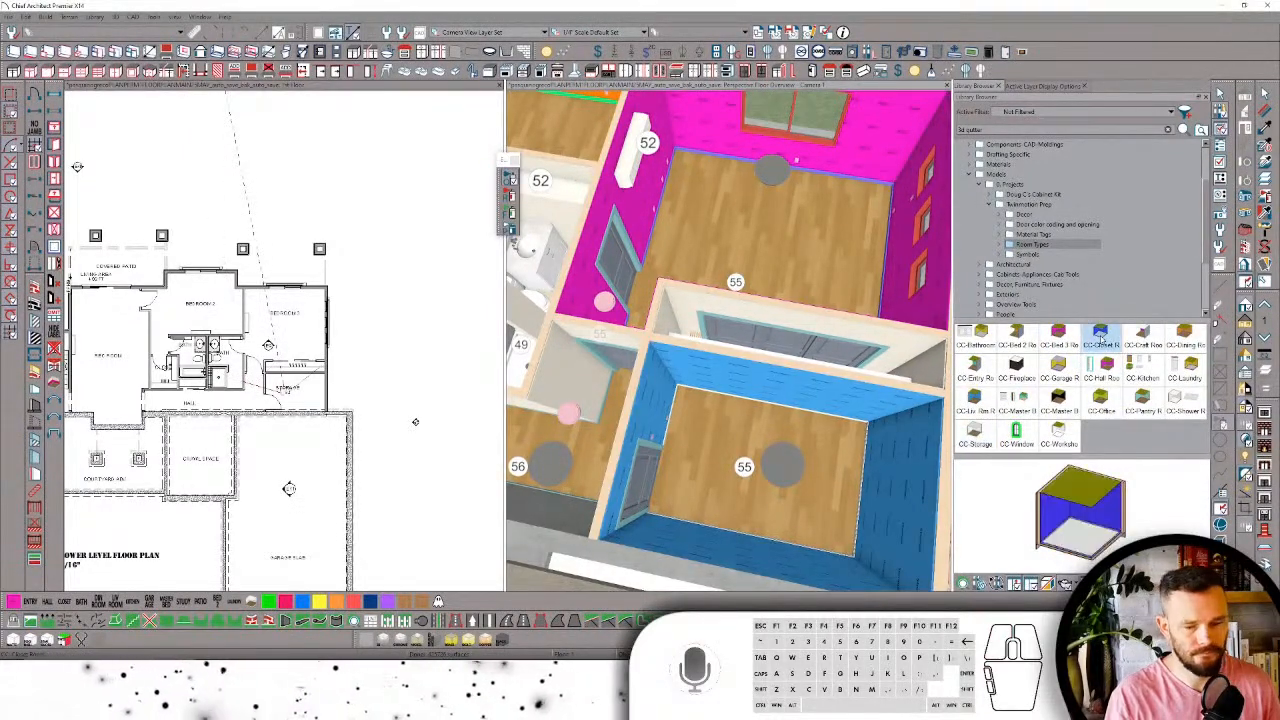
pyautogui.scroll(5, 730, 472)
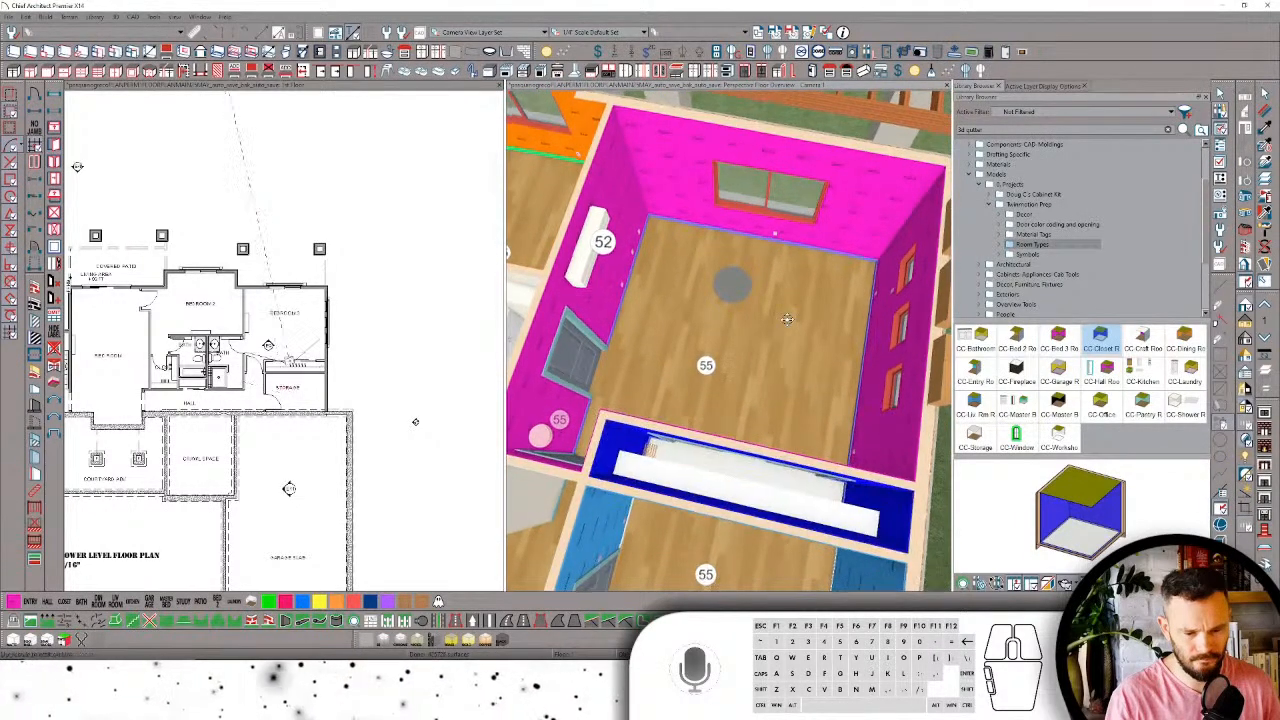
pyautogui.moveTo(795, 327); pyautogui.dragTo(1092, 356, button='middle')
pyautogui.click(1104, 370)
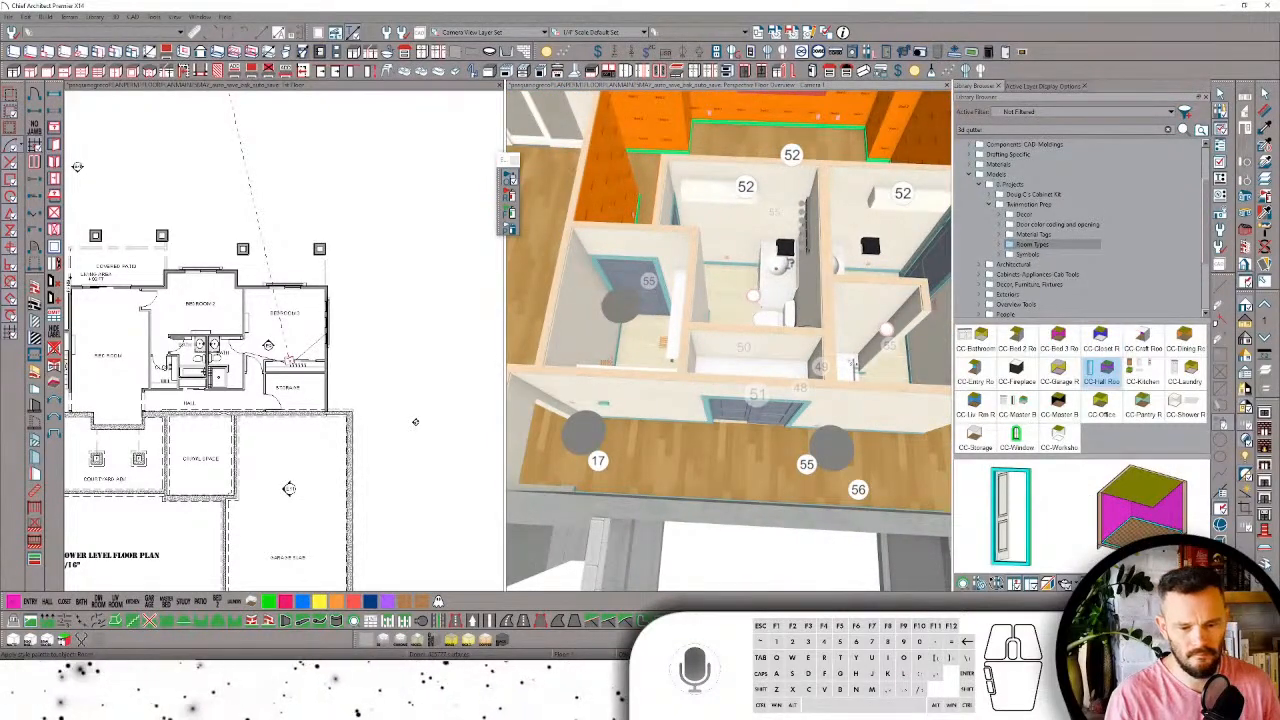
pyautogui.click(853, 363)
pyautogui.moveTo(853, 363); pyautogui.dragTo(936, 362, button='middle')
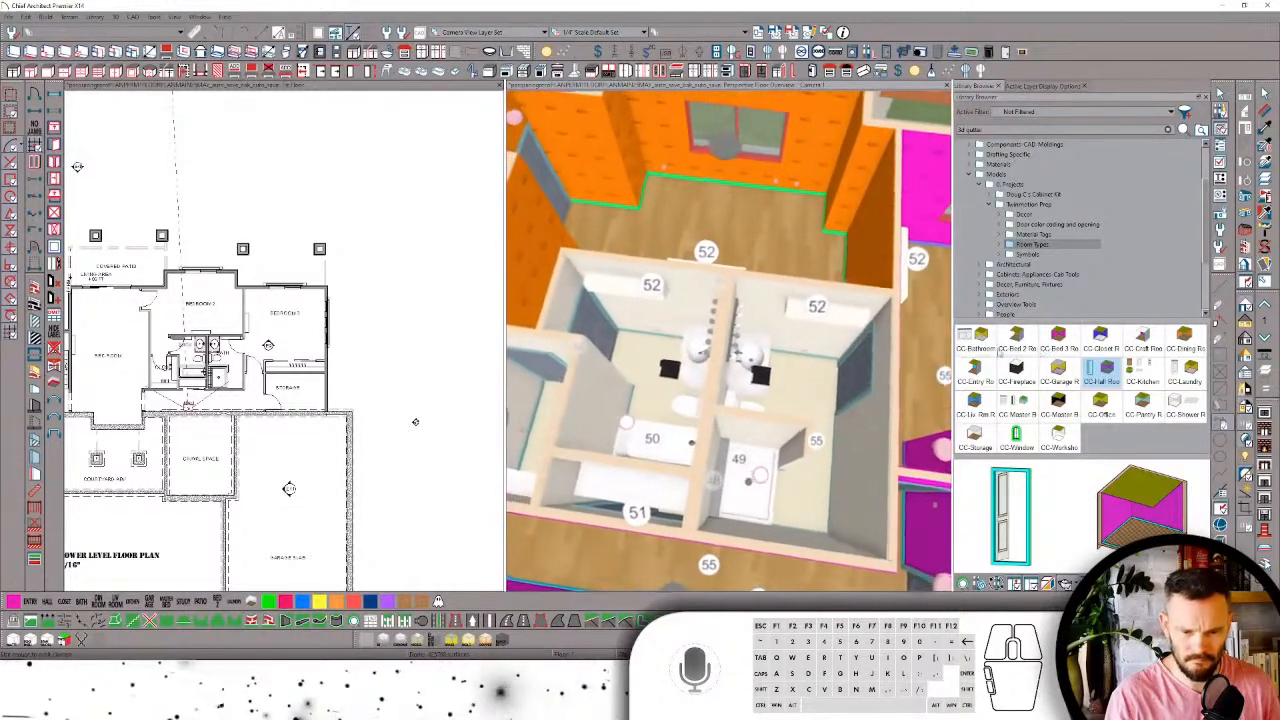
# Step: Apply the CC-Bathroom style palette to the bath with the shower and the teal CC-Master Bath palette to the adjacent bath with the tub
pyautogui.click(972, 342)
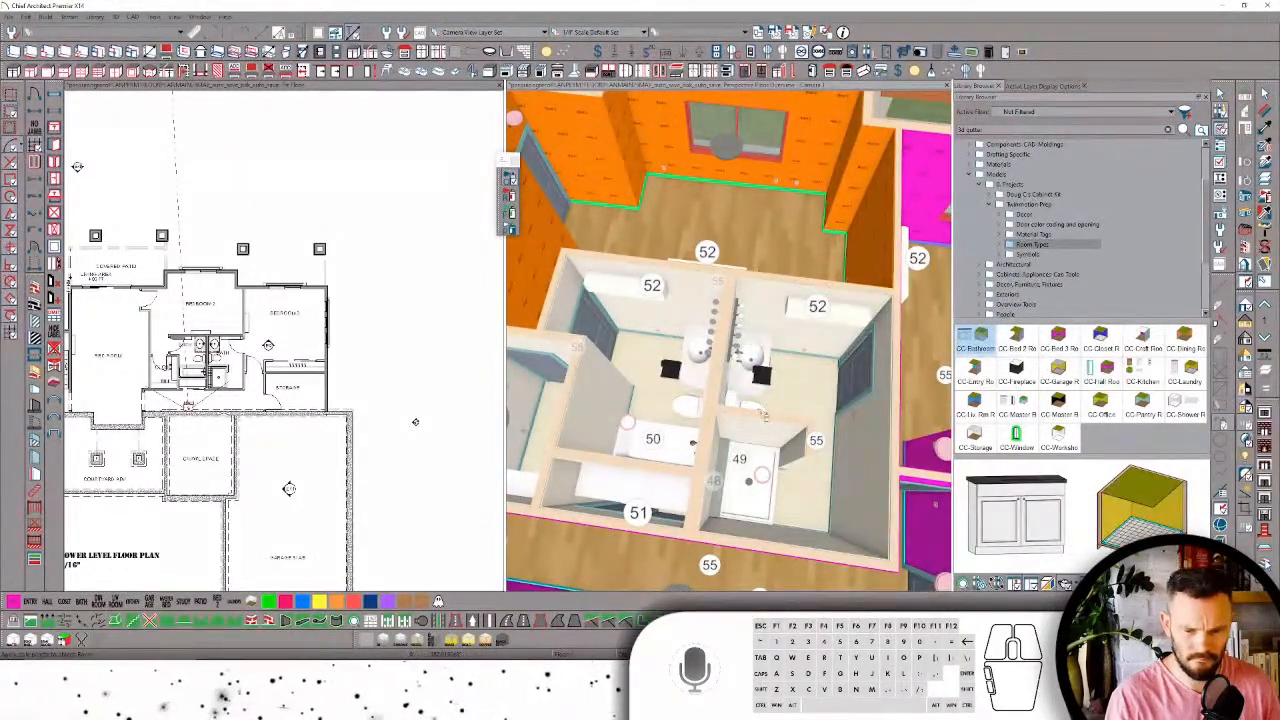
pyautogui.click(764, 414)
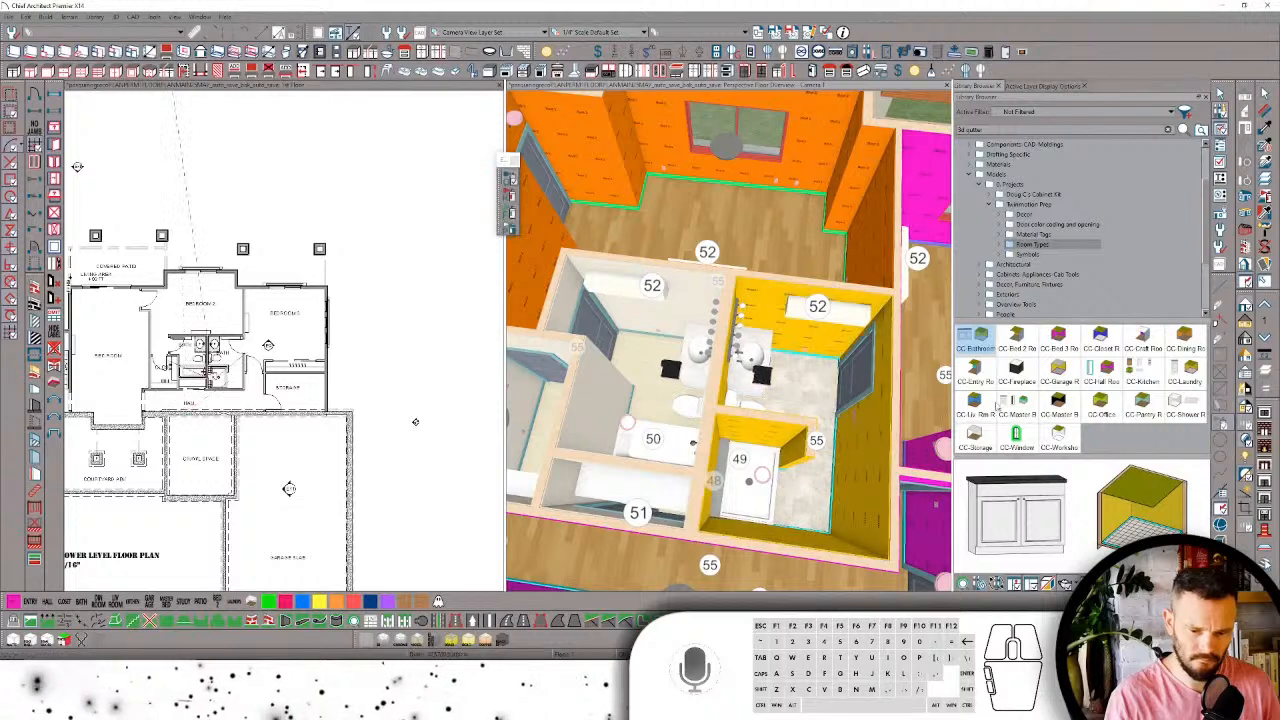
pyautogui.moveTo(780, 405); pyautogui.dragTo(725, 382, button='middle')
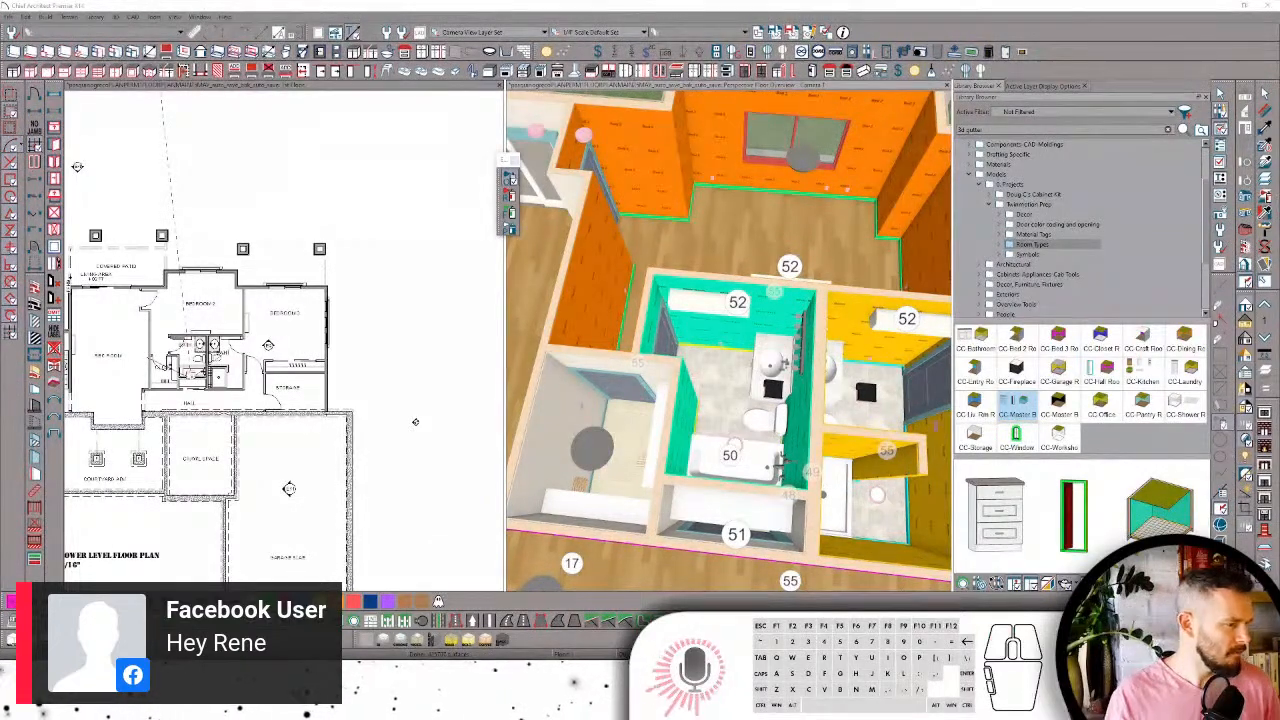
pyautogui.write('facebo')
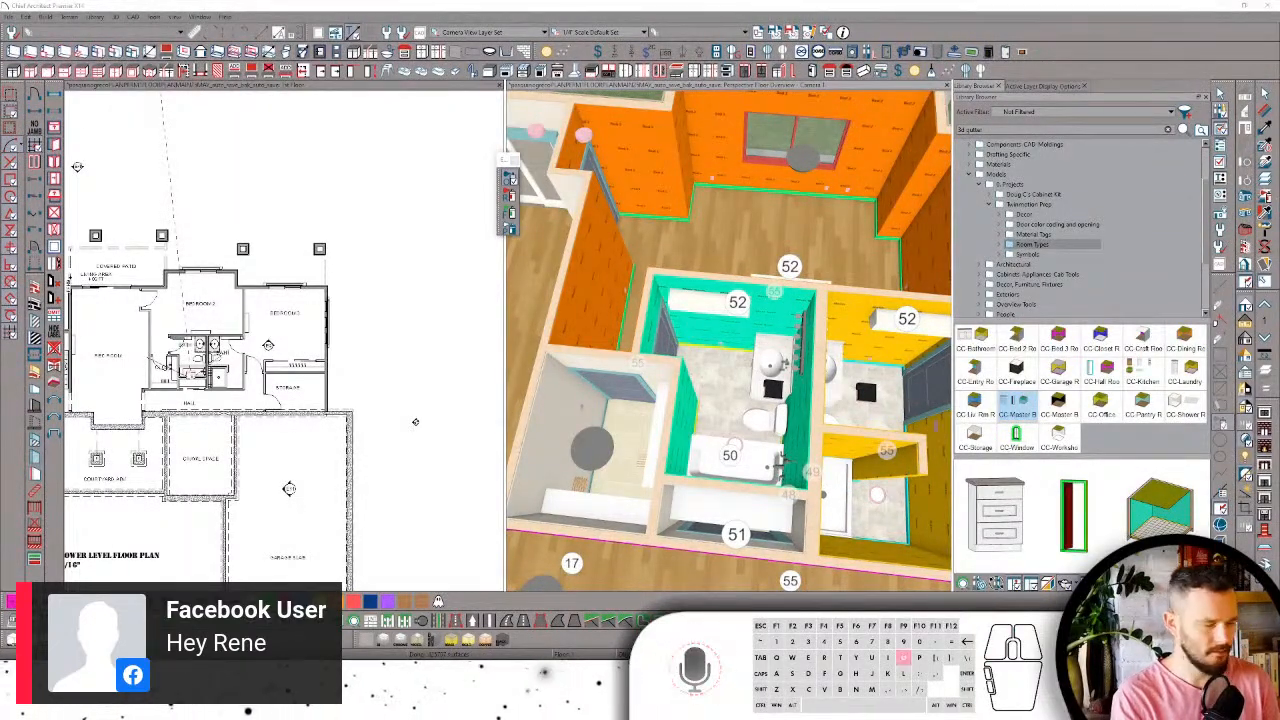
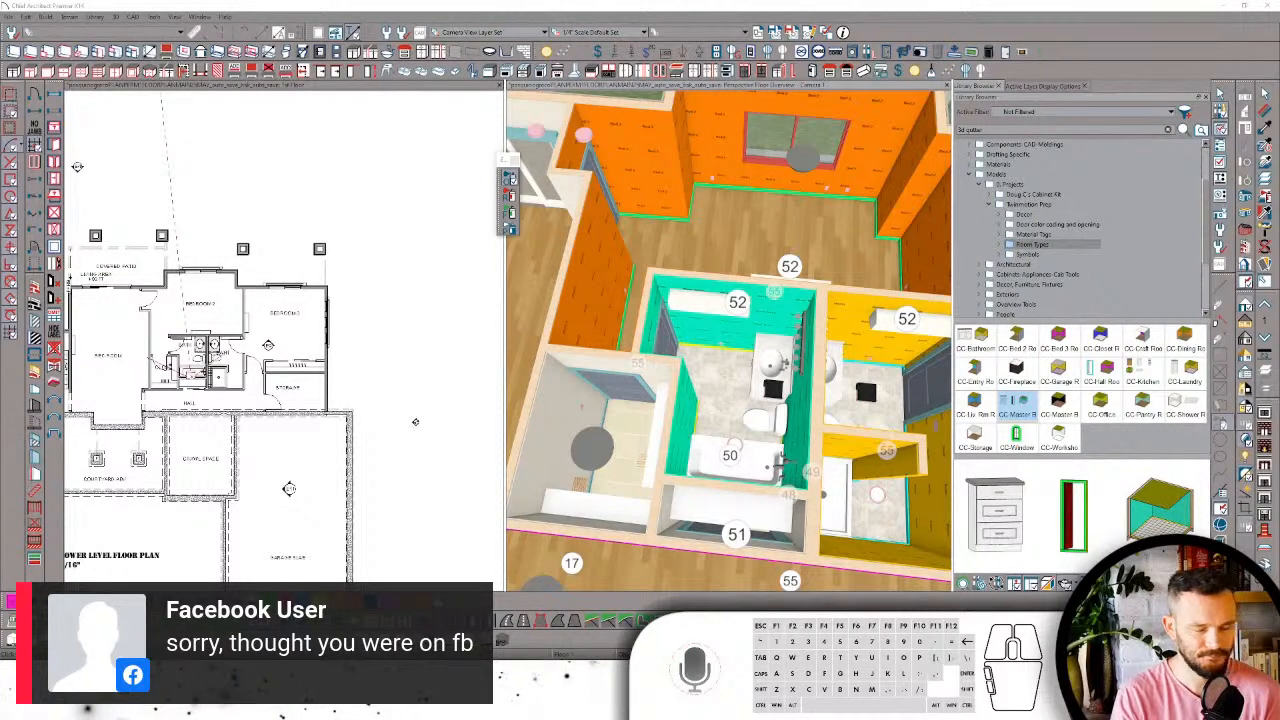
# Step: Apply the closet style palette to the walk-in closet beside Bedroom 2's bath
pyautogui.click(67, 604)
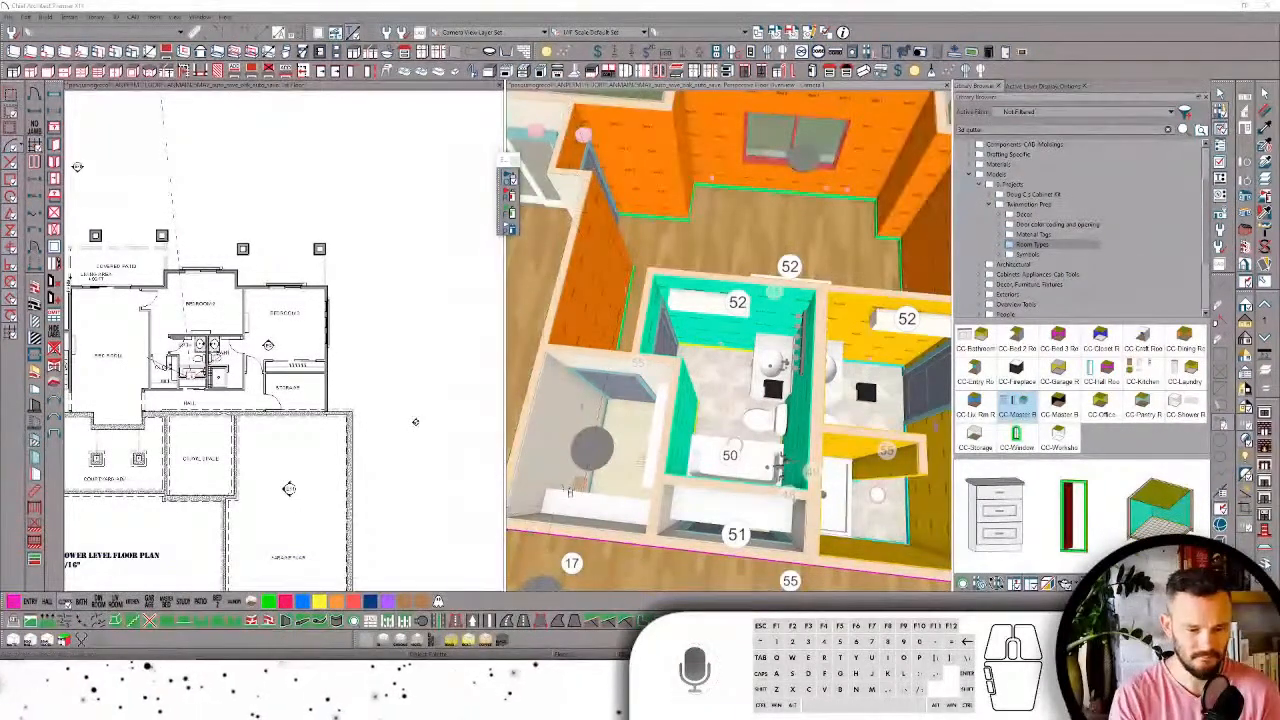
pyautogui.click(620, 436)
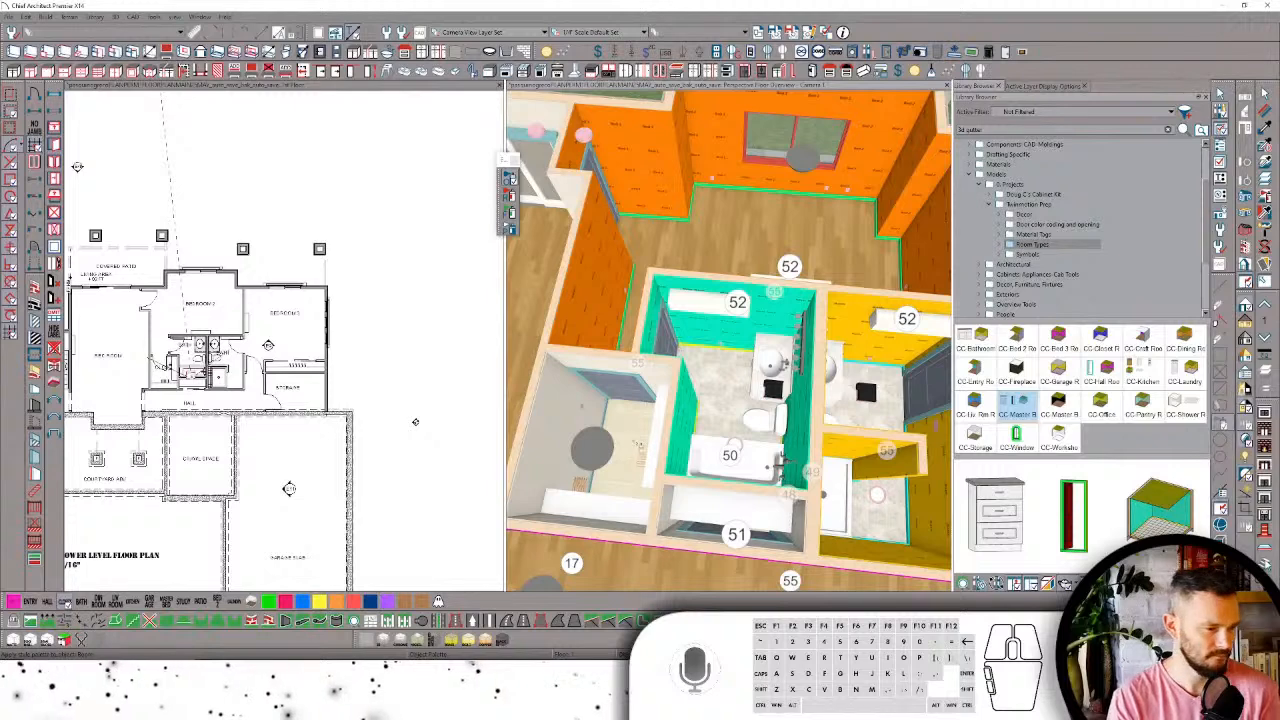
pyautogui.click(633, 441)
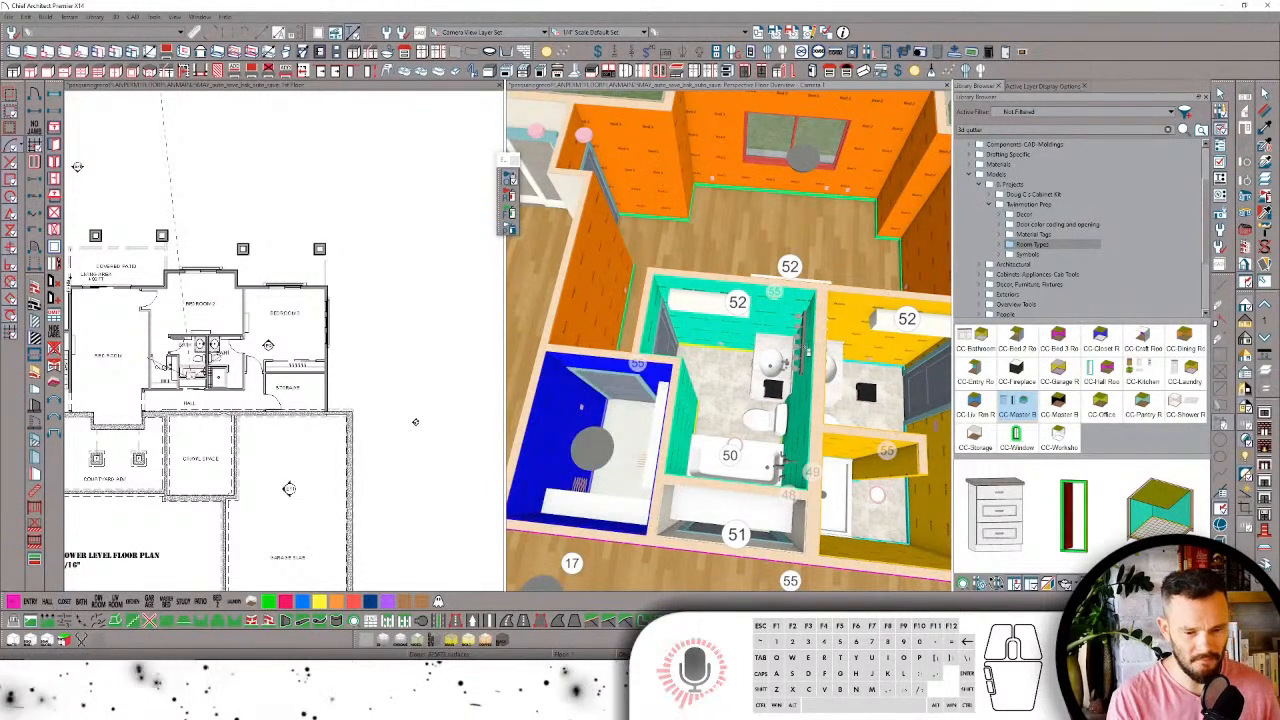
# Step: Apply the CC-Storage style palette to the rec room on the lower level
pyautogui.moveTo(566, 350); pyautogui.dragTo(863, 325, button='middle')
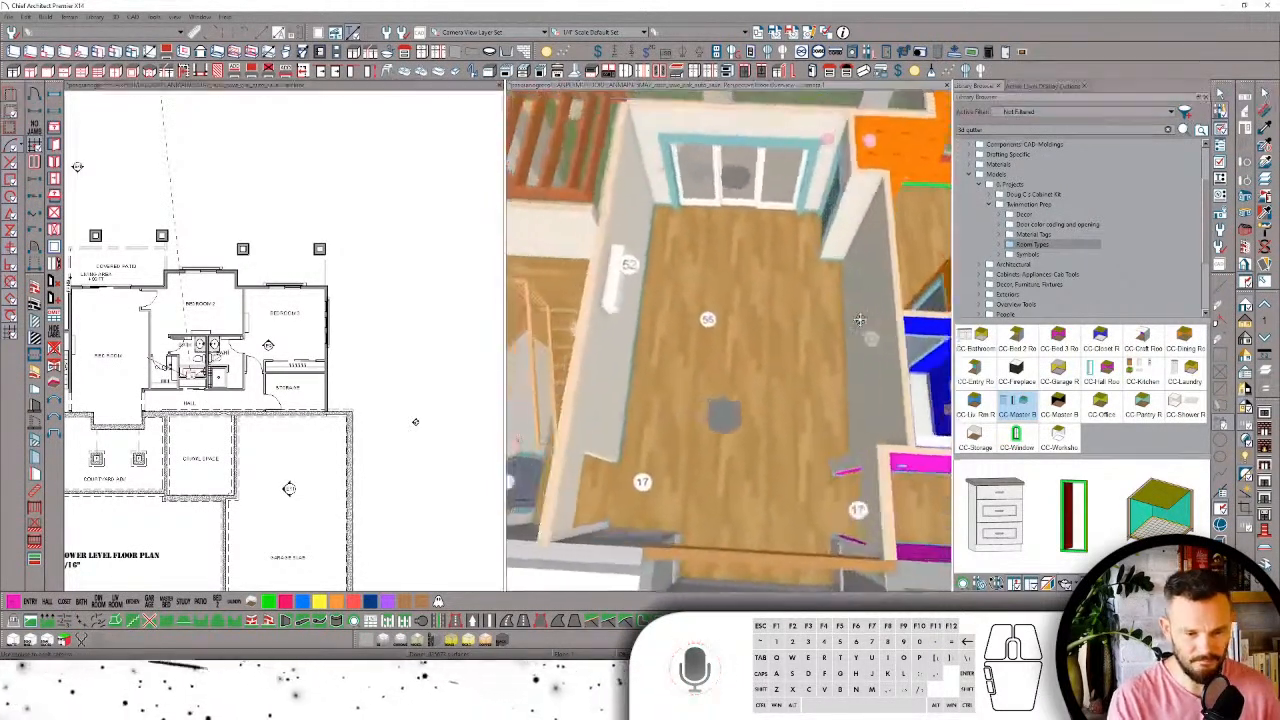
pyautogui.scroll(-3, 177, 397)
pyautogui.scroll(8, 177, 397)
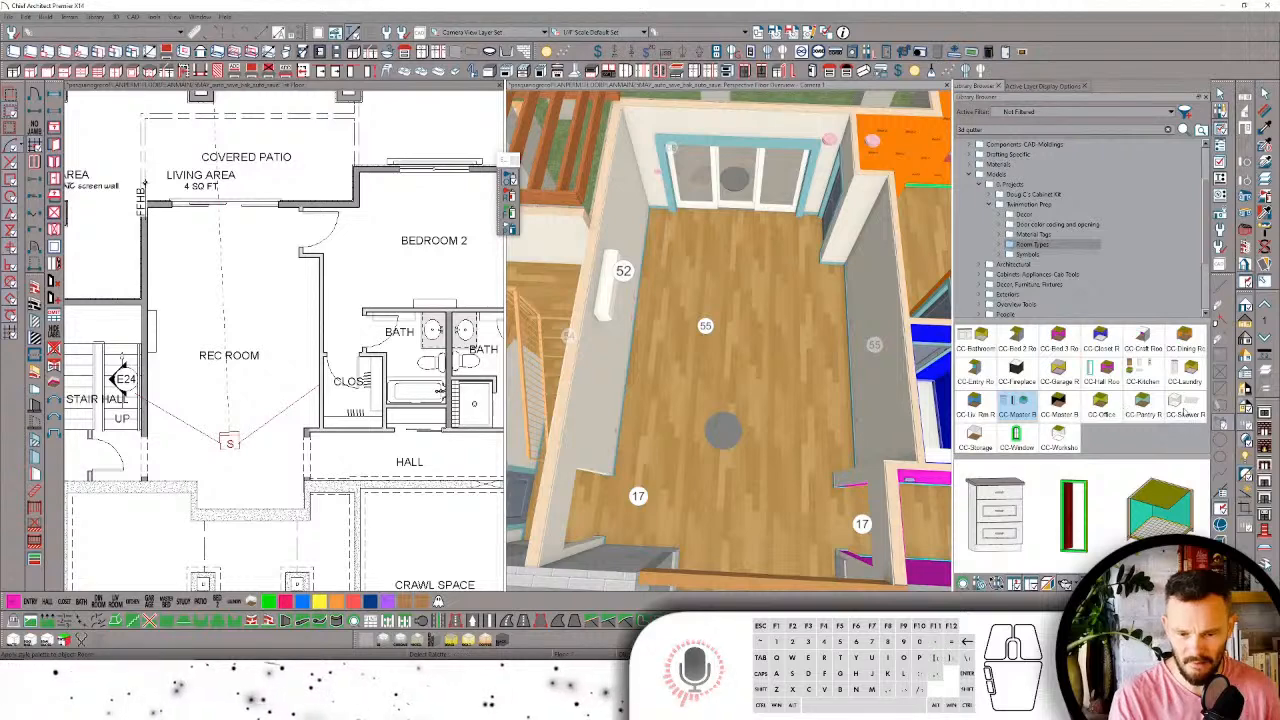
pyautogui.click(976, 438)
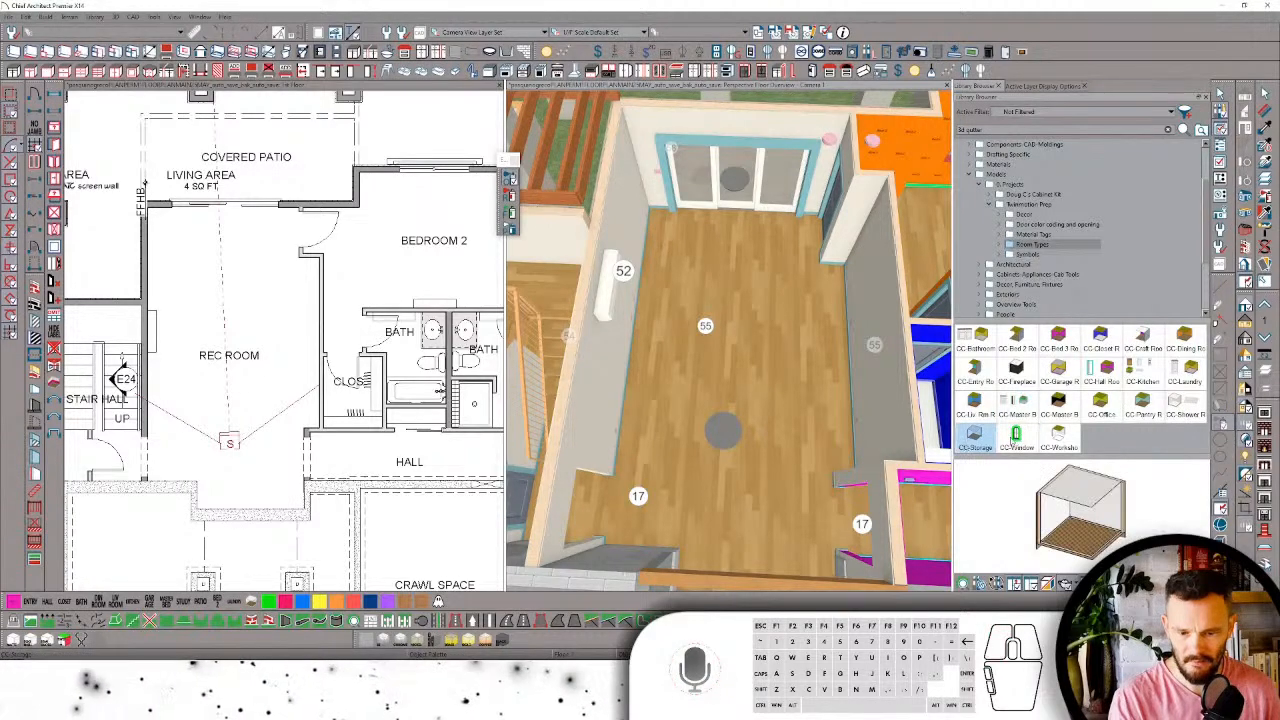
pyautogui.click(741, 372)
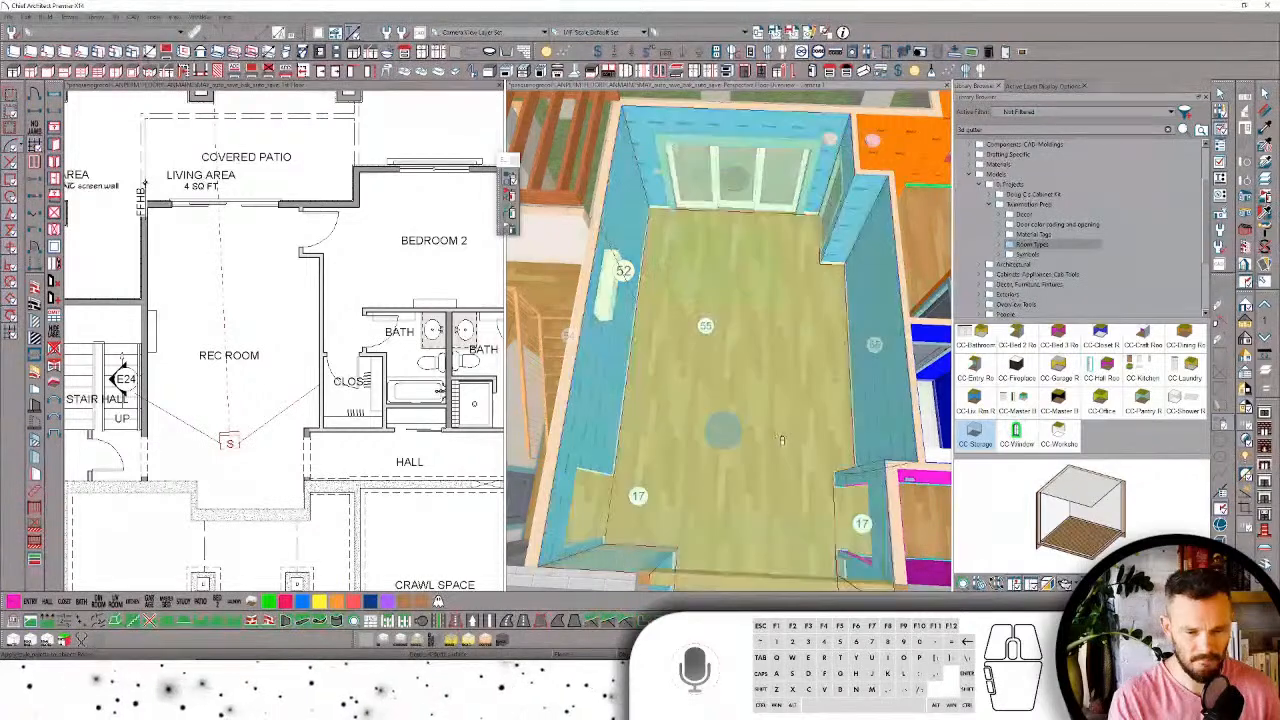
# Step: Apply the CC-Hall Room style palette to the stair hall next to the rec room
pyautogui.moveTo(775, 433); pyautogui.dragTo(768, 491, button='middle')
pyautogui.click(783, 464)
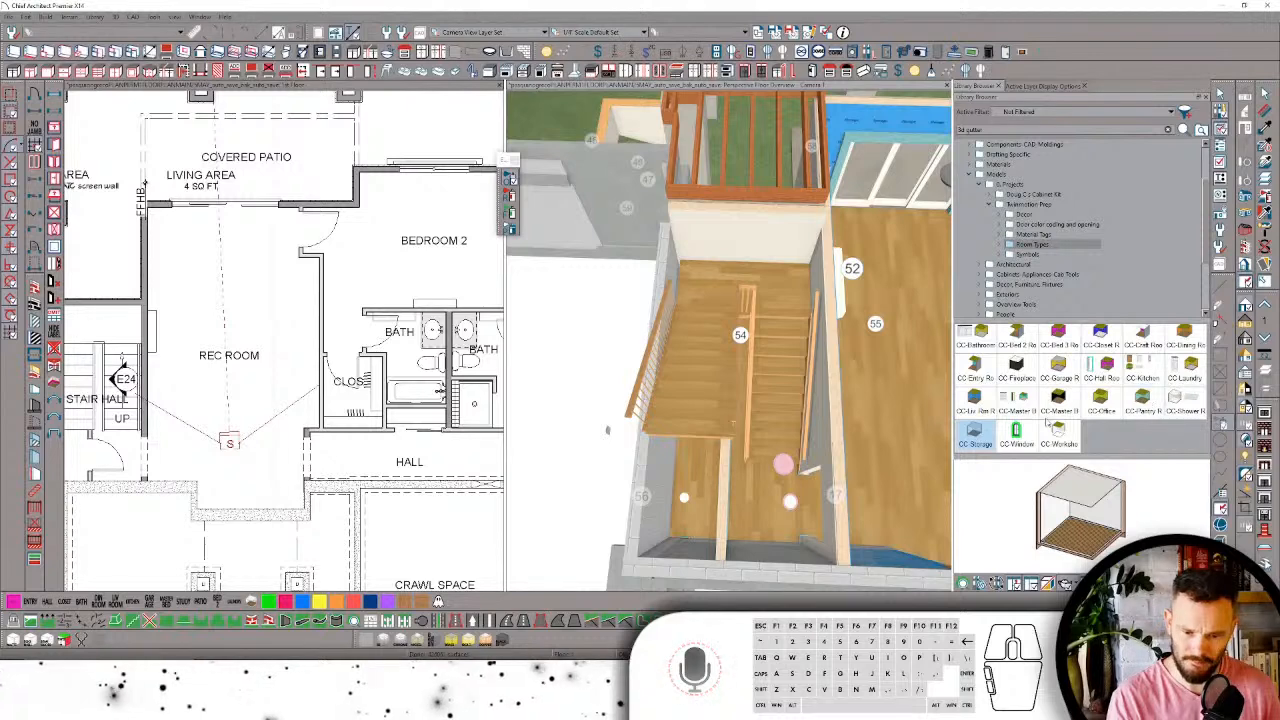
pyautogui.click(1101, 368)
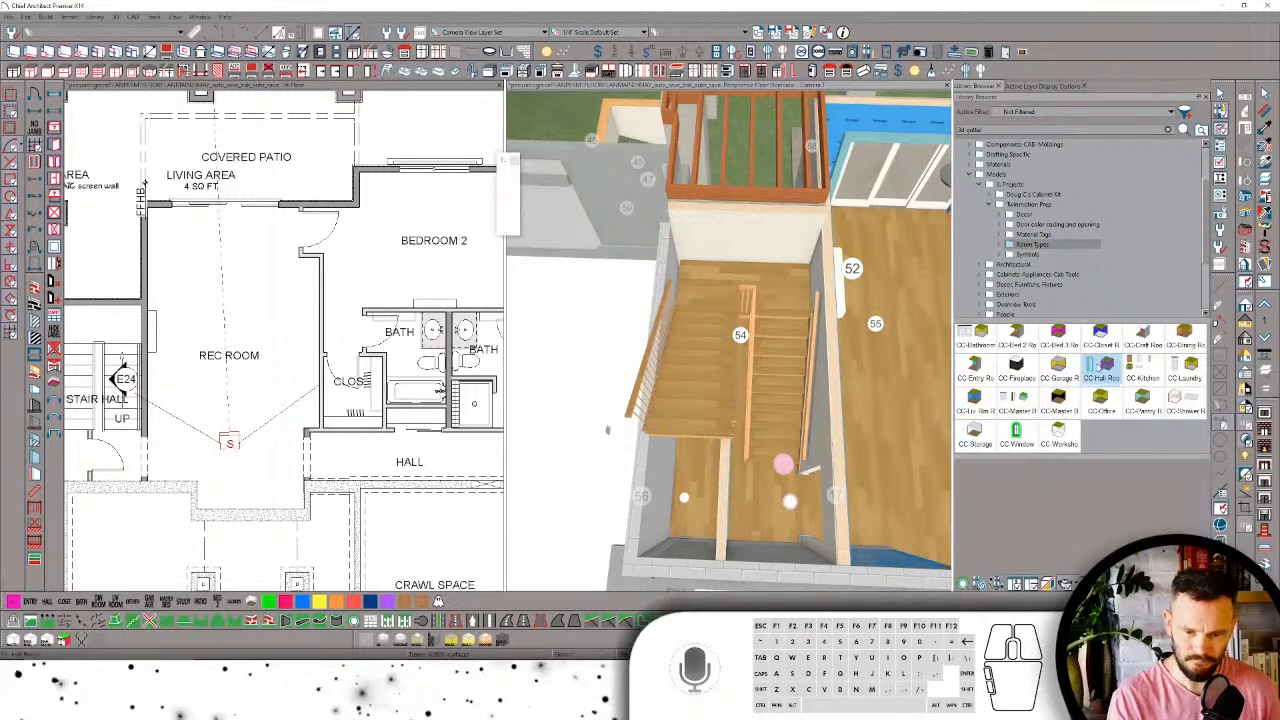
pyautogui.click(762, 498)
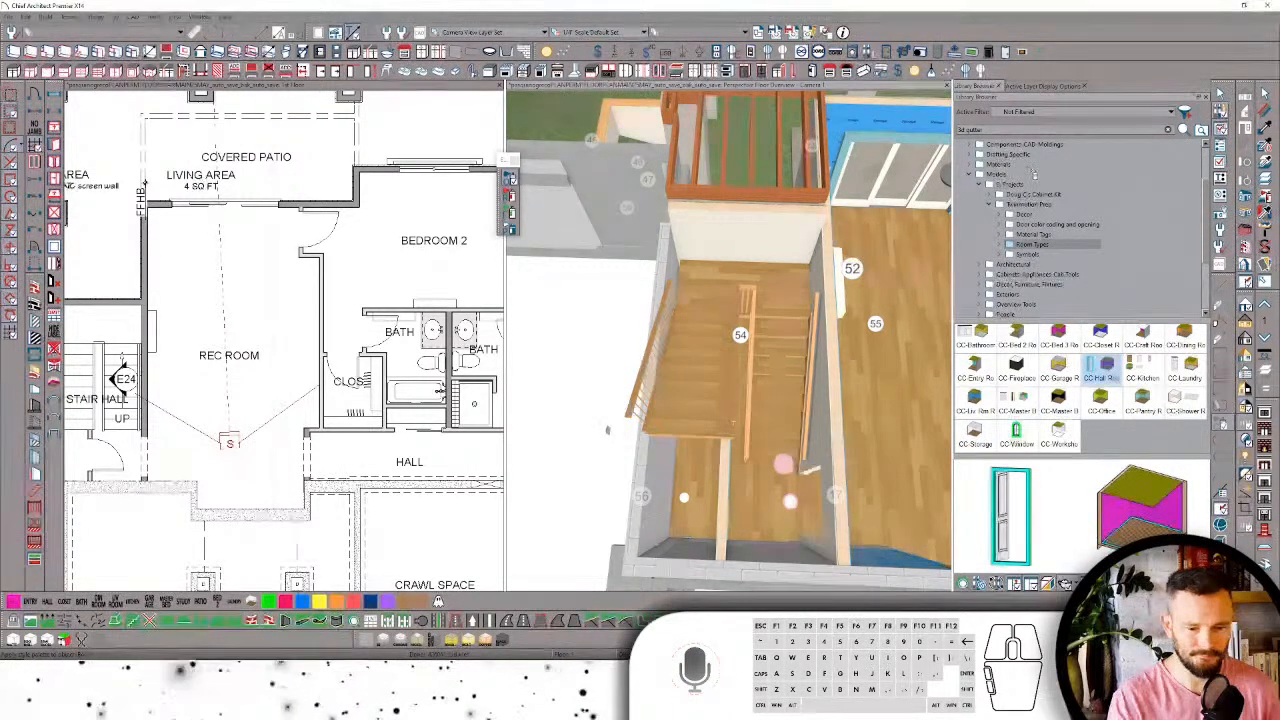
# Step: Orbit the 3D overview to show all color-coded lower-level rooms and enlarge the view to fill the work area
pyautogui.moveTo(783, 464)
pyautogui.mouseDown()
pyautogui.moveTo(800, 380)
pyautogui.moveTo(871, 217)
pyautogui.moveTo(692, 168)
pyautogui.mouseUp()
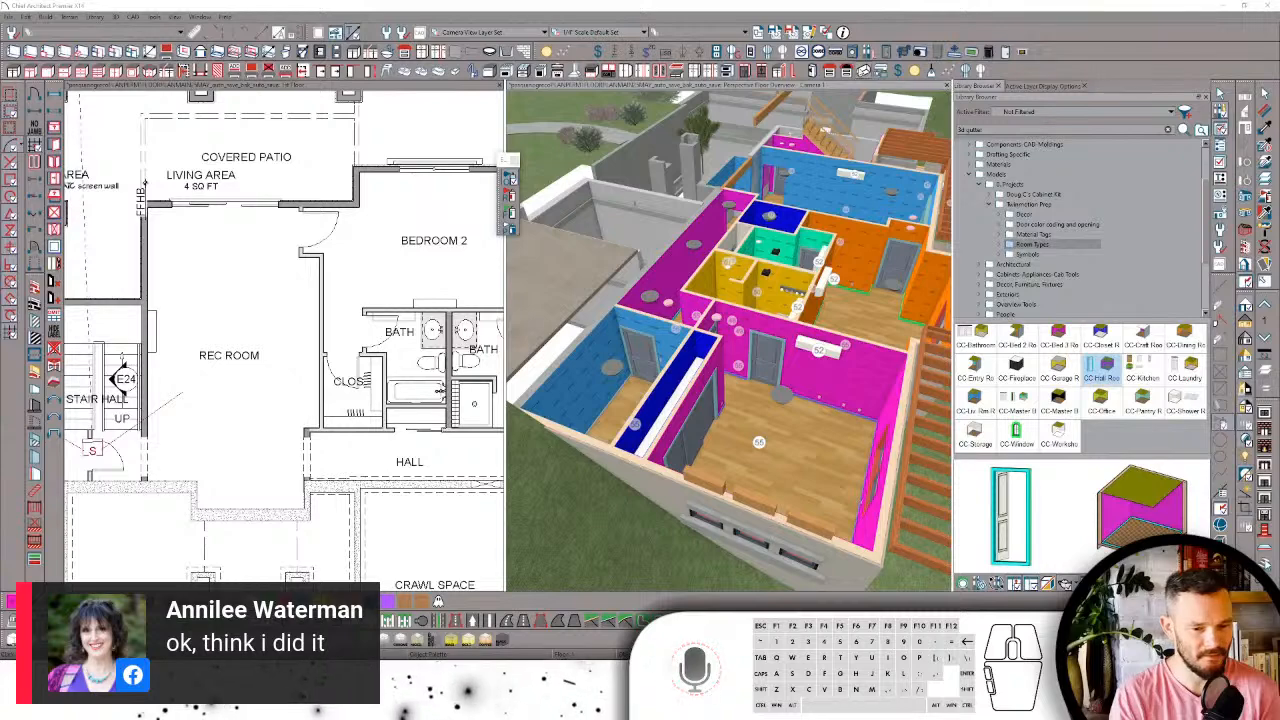
pyautogui.moveTo(823, 92); pyautogui.dragTo(521, 192)
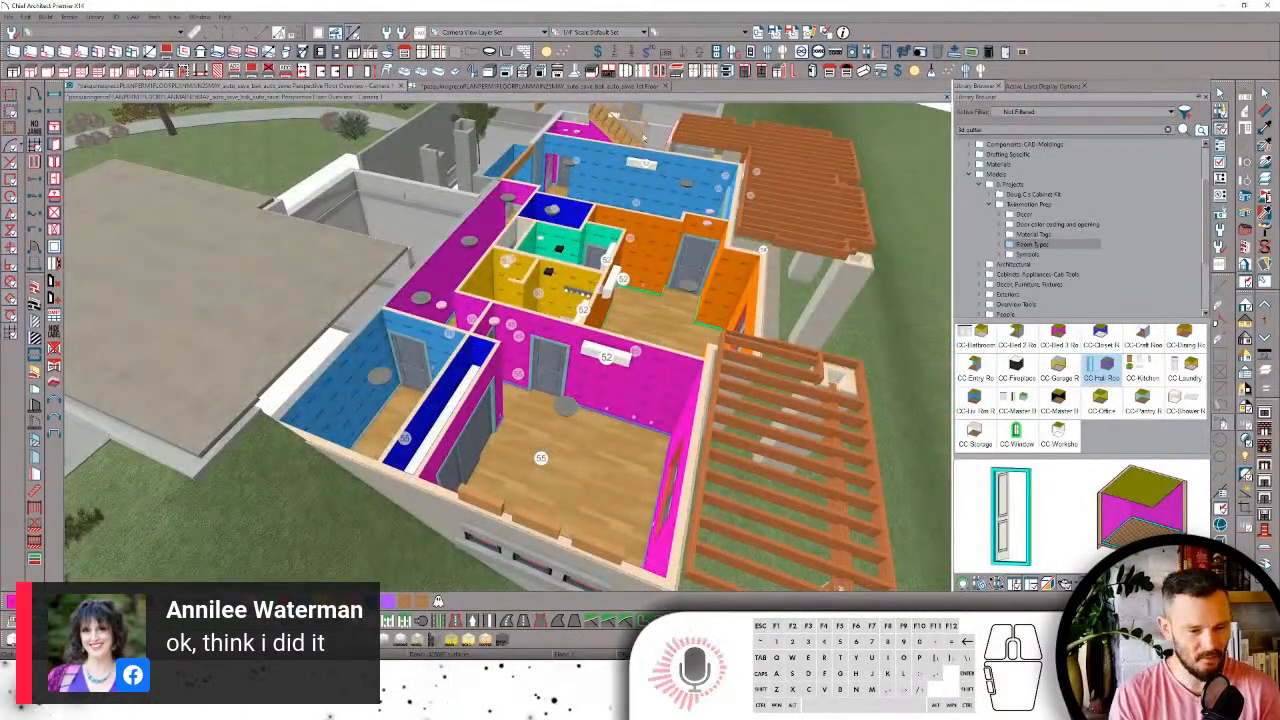
# Step: Switch to the main-level floor plan and create a full camera view from the great room toward the kitchen
pyautogui.click(400, 87)
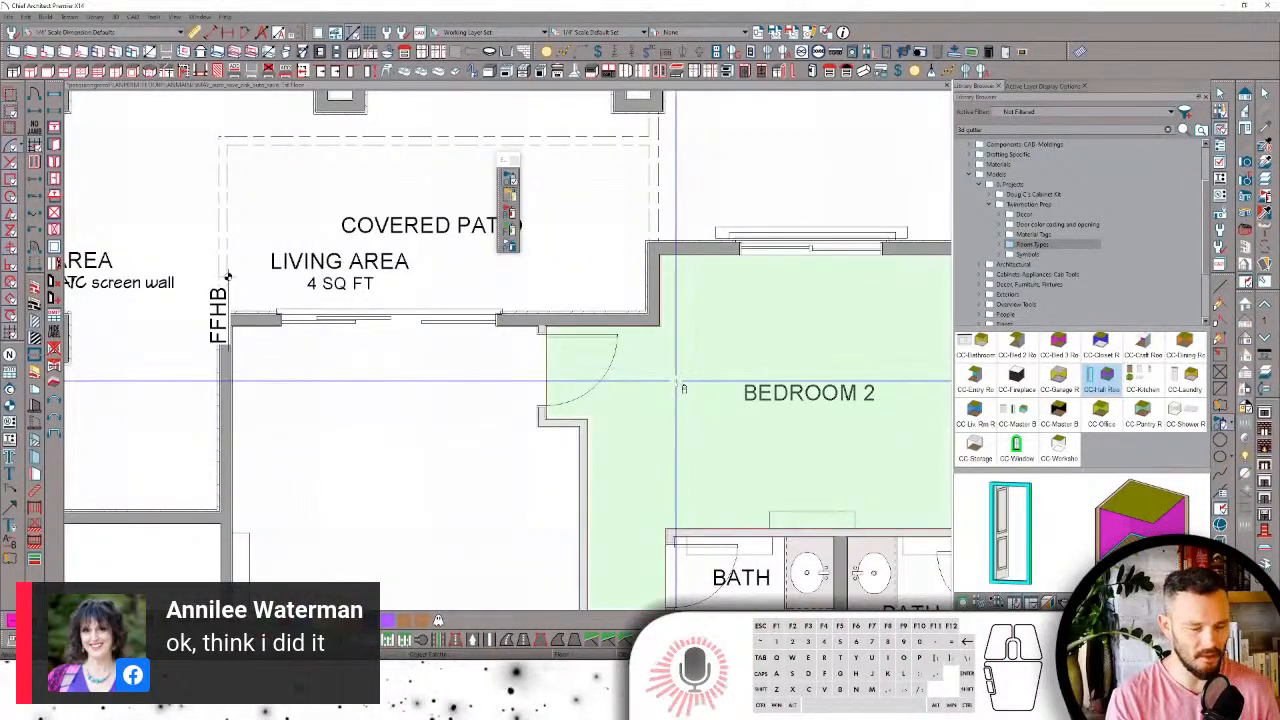
pyautogui.press('pageup')
pyautogui.scroll(-4, 676, 381)
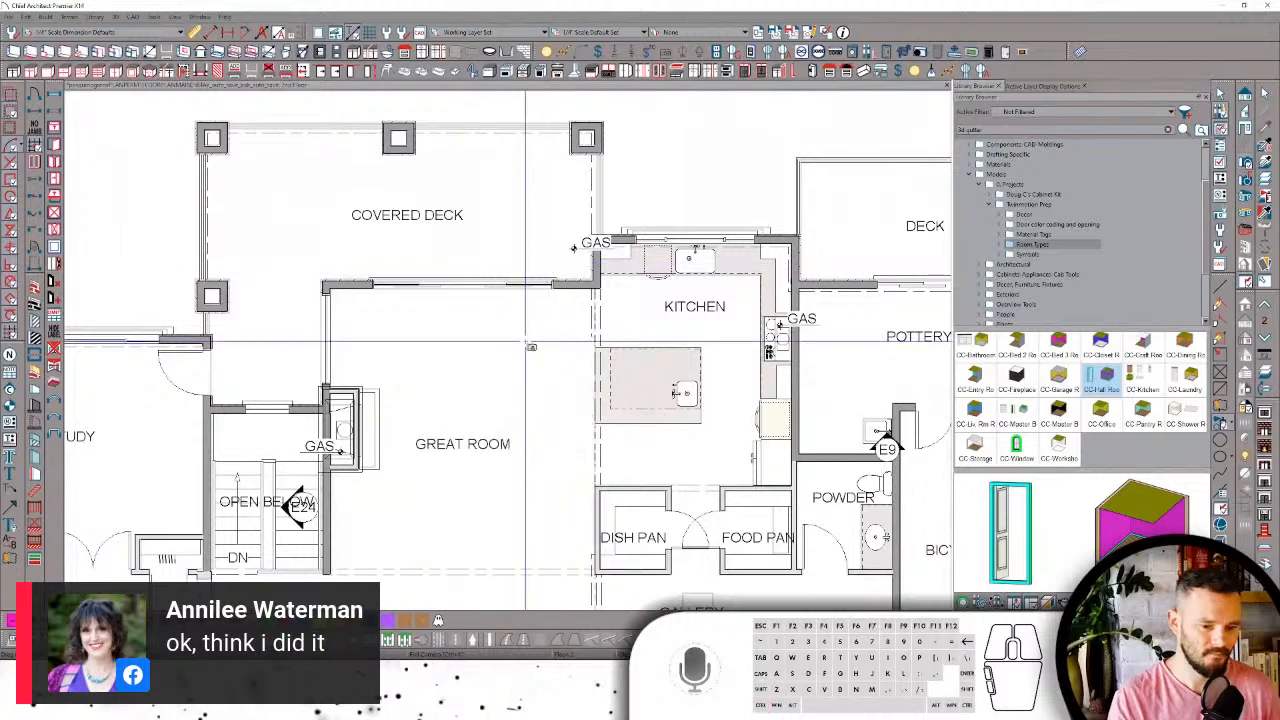
pyautogui.moveTo(476, 364); pyautogui.dragTo(573, 373)
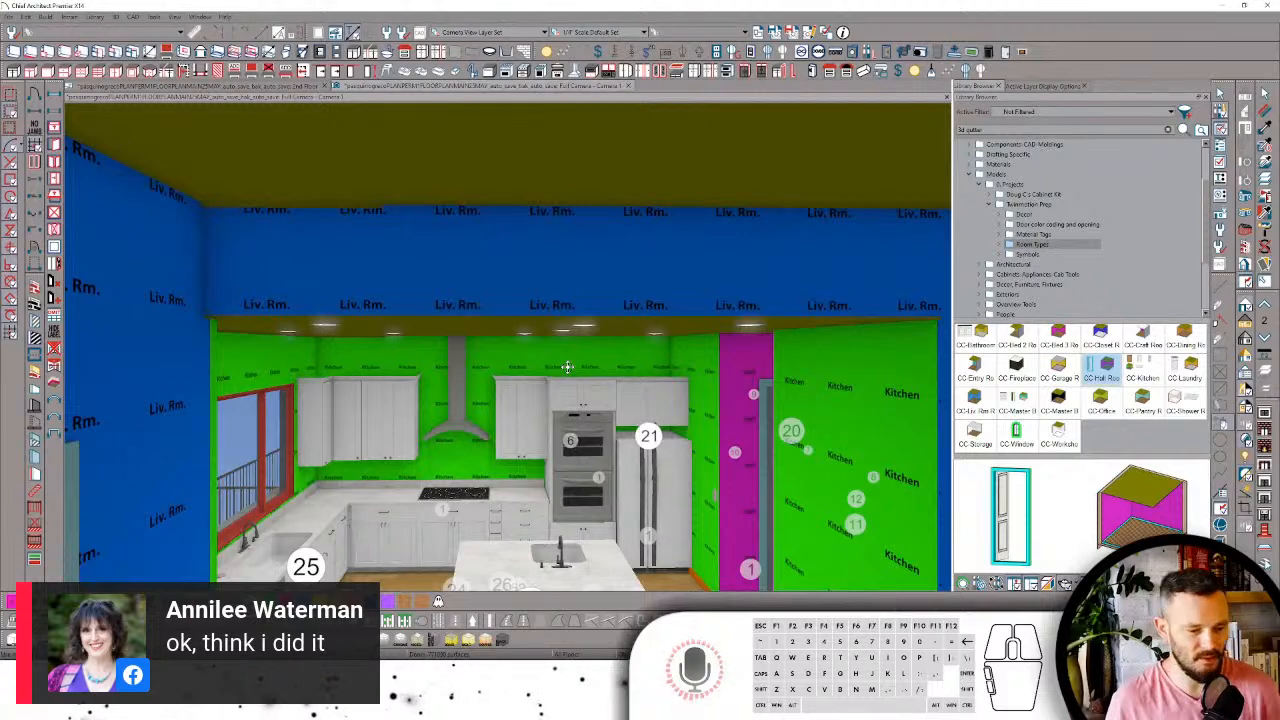
# Step: Delete the full-height double-oven cabinet between the cooktop run and the refrigerator in the kitchen
pyautogui.scroll(10, 586, 356)
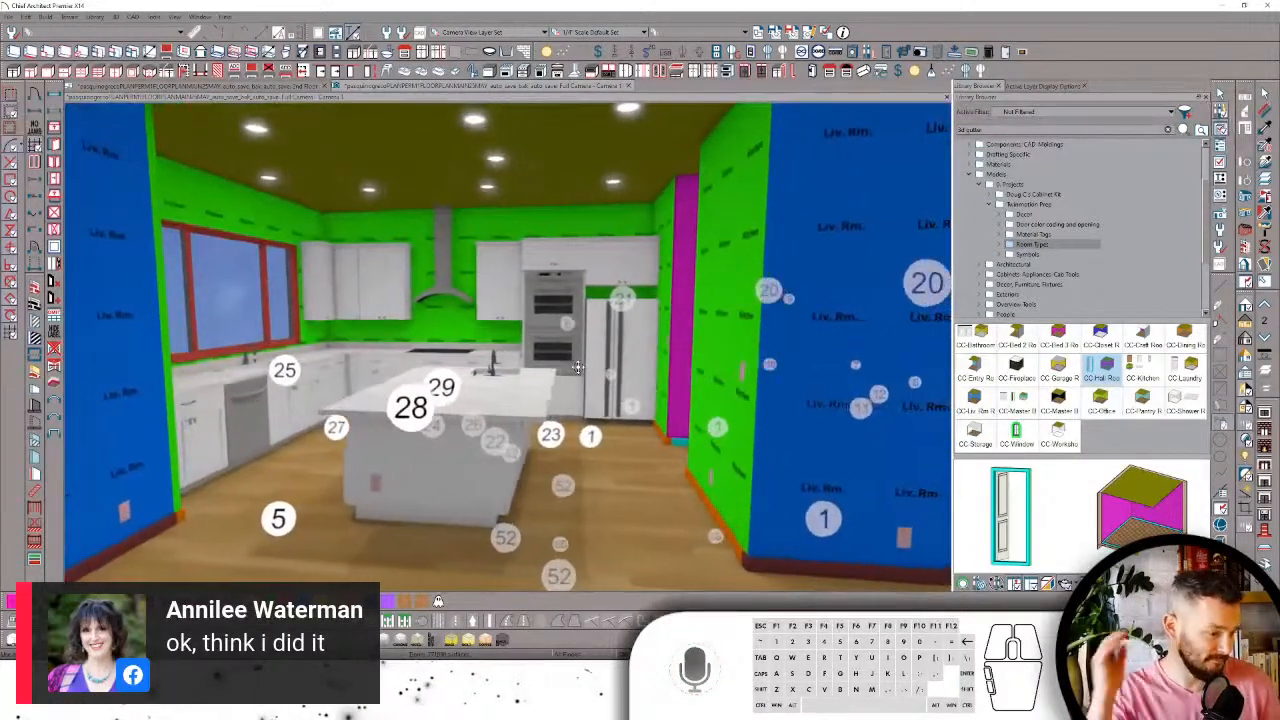
pyautogui.scroll(-5, 578, 368)
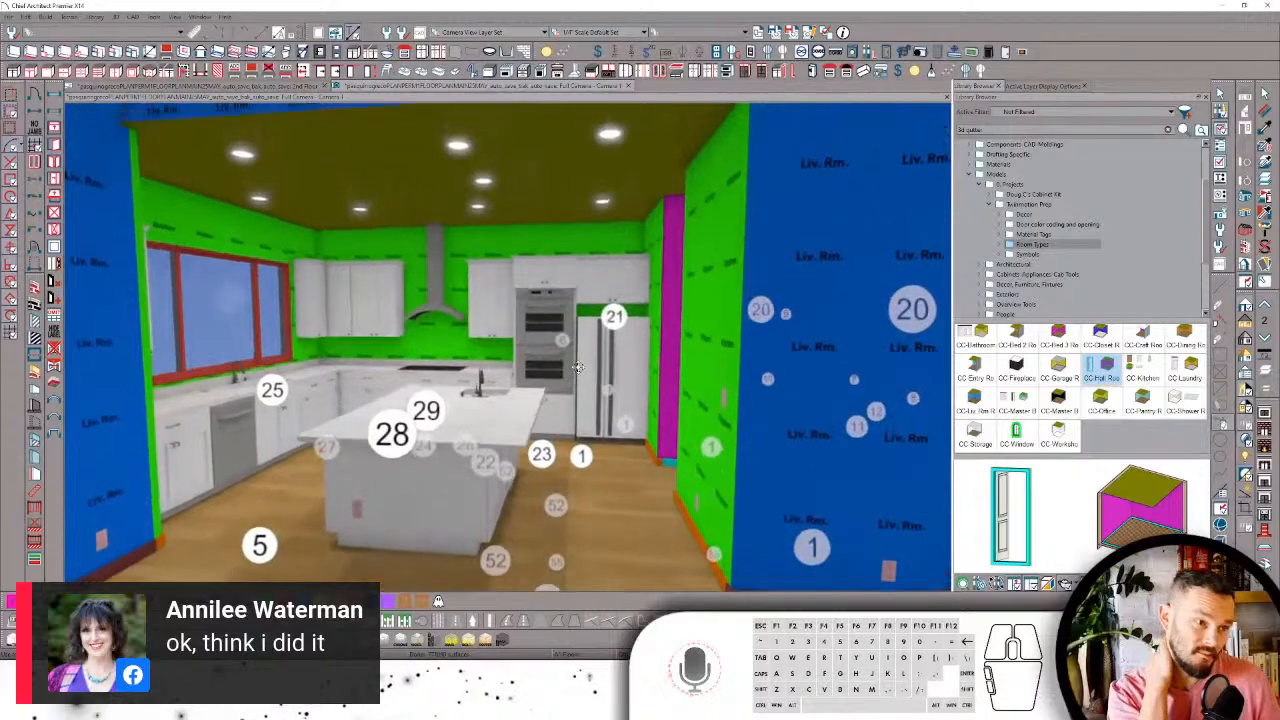
pyautogui.scroll(5, 580, 370)
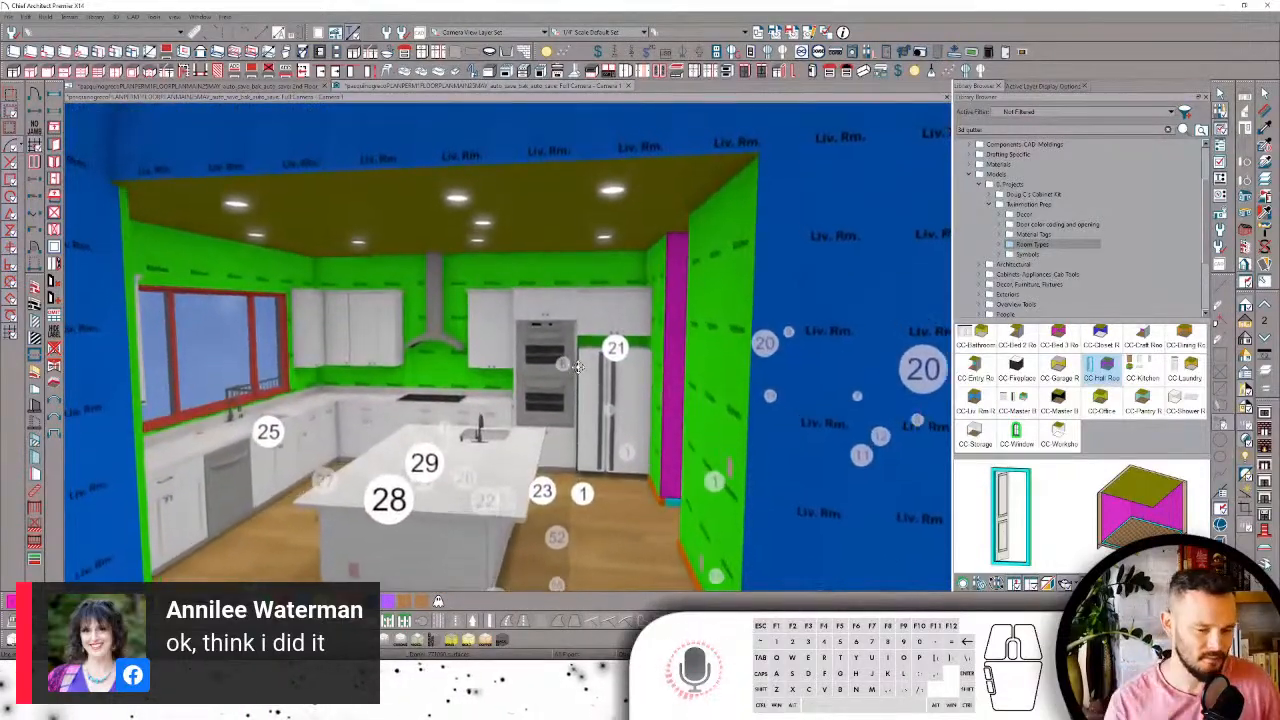
pyautogui.scroll(8, 588, 383)
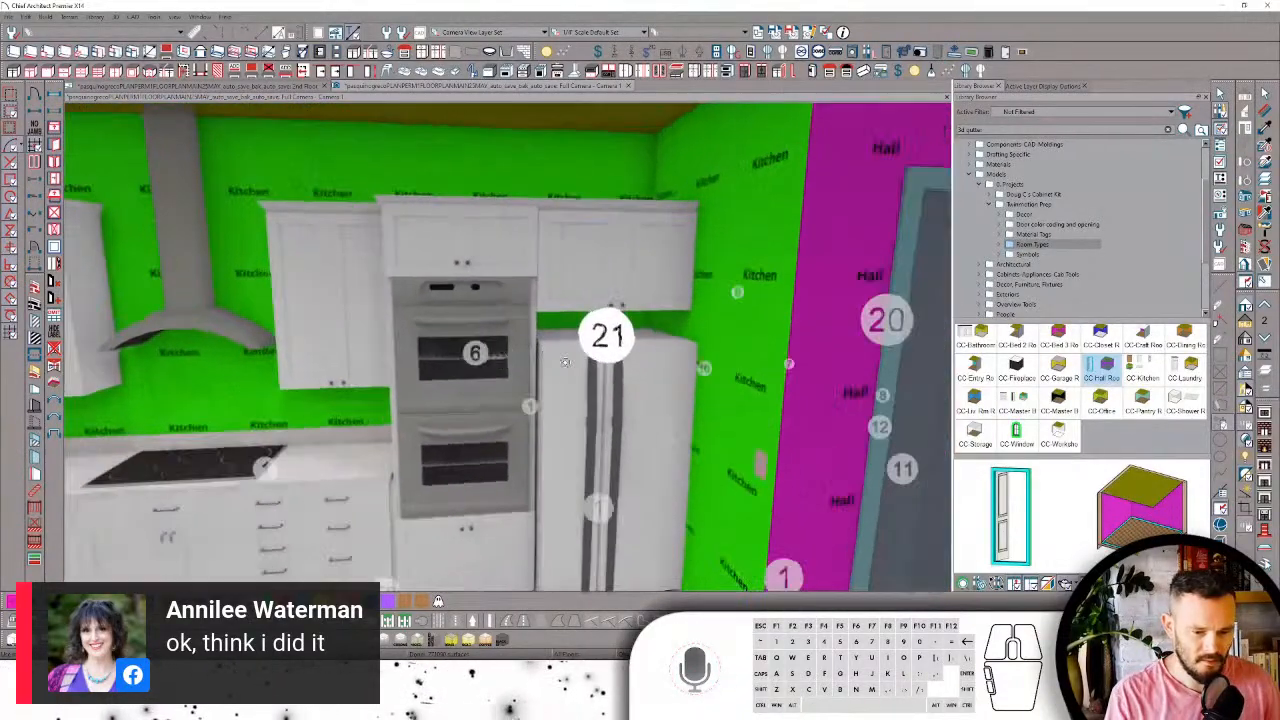
pyautogui.moveTo(565, 362); pyautogui.dragTo(655, 371, button='middle')
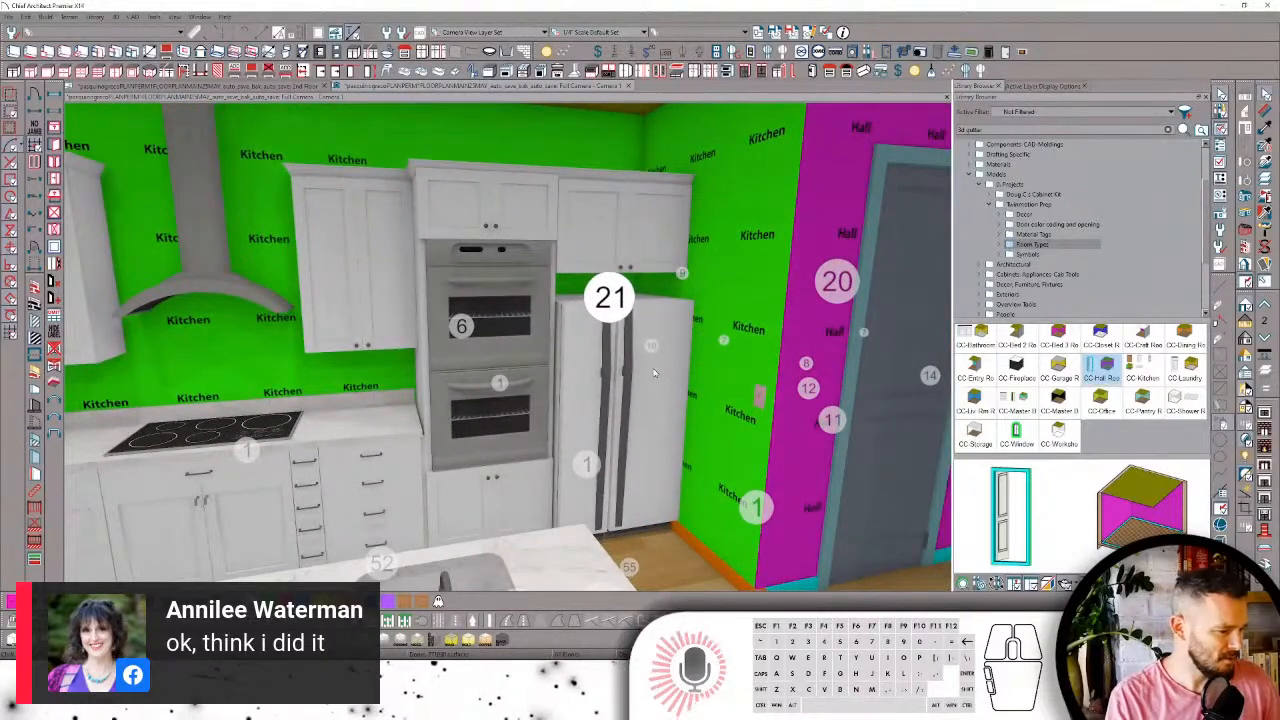
pyautogui.click(655, 373)
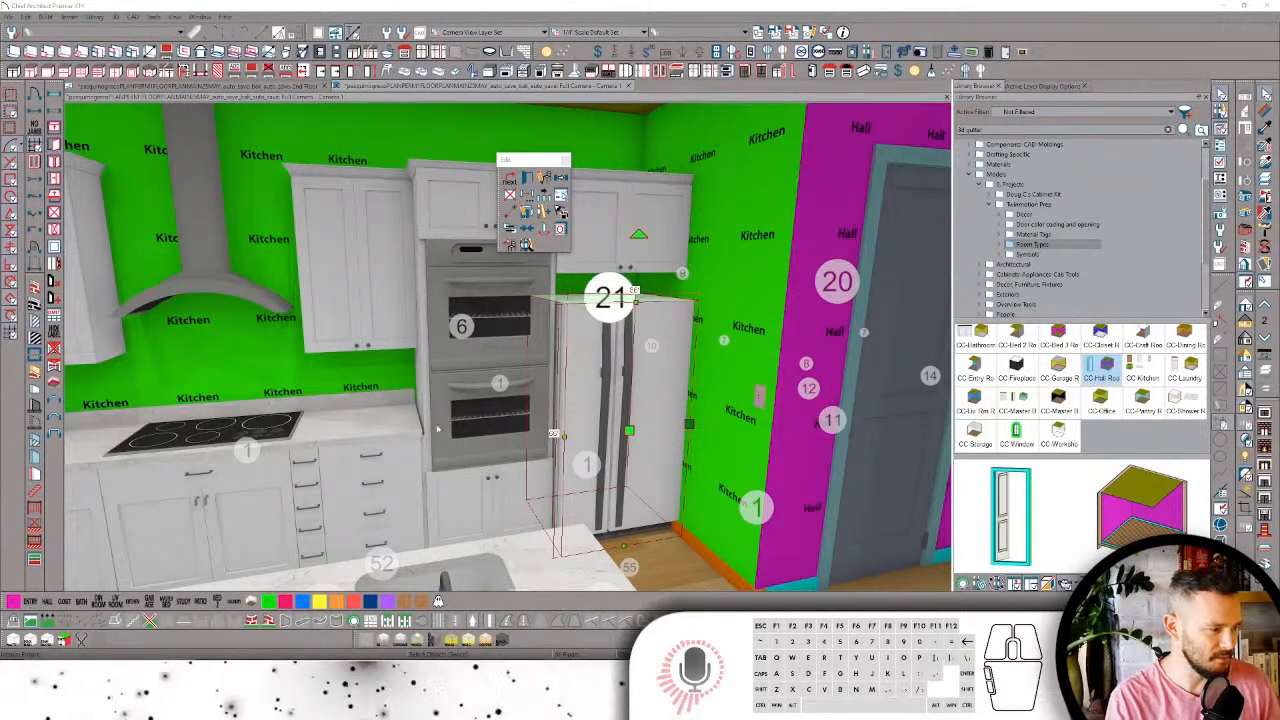
pyautogui.scroll(-3, 658, 313)
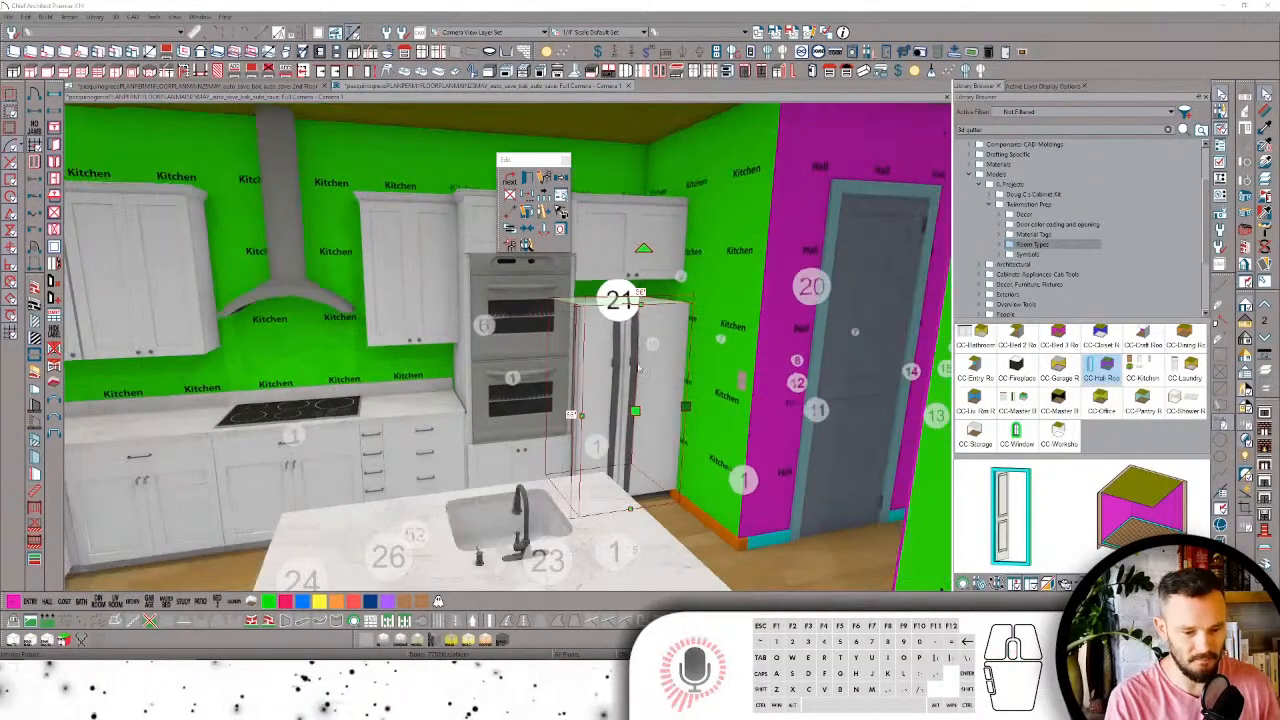
pyautogui.scroll(2, 642, 373)
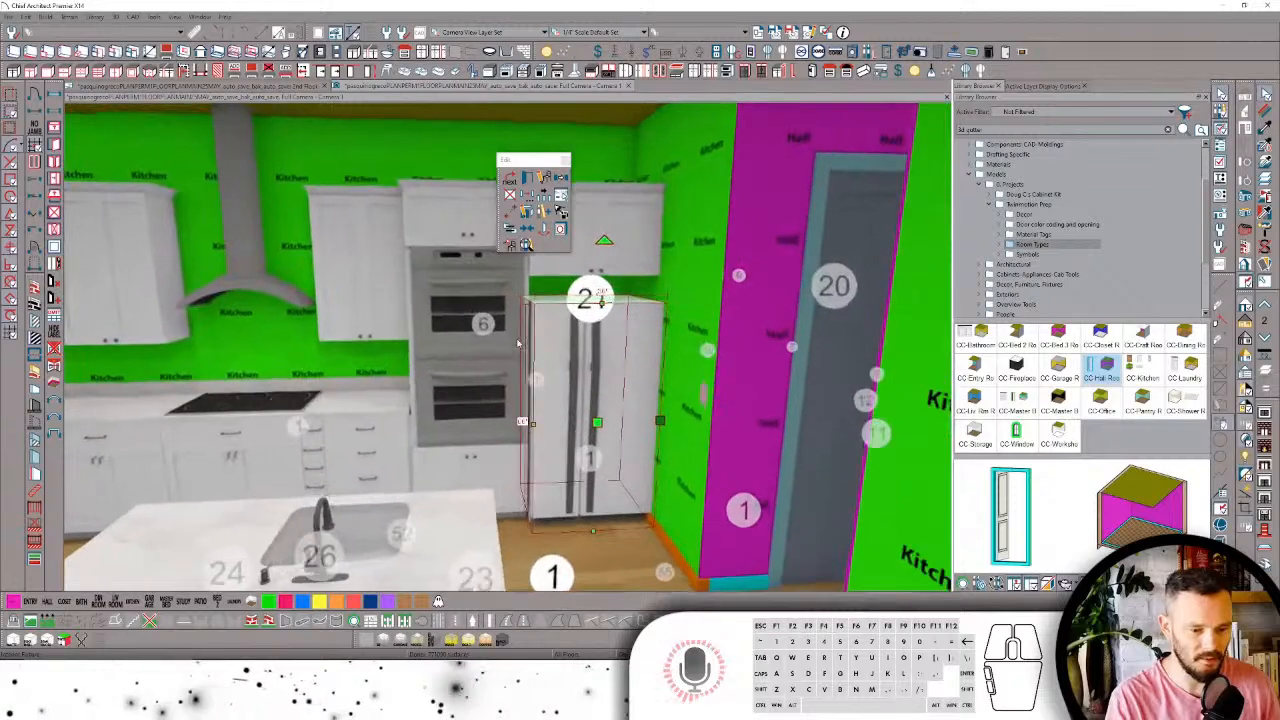
pyautogui.click(467, 326)
pyautogui.scroll(2, 467, 323)
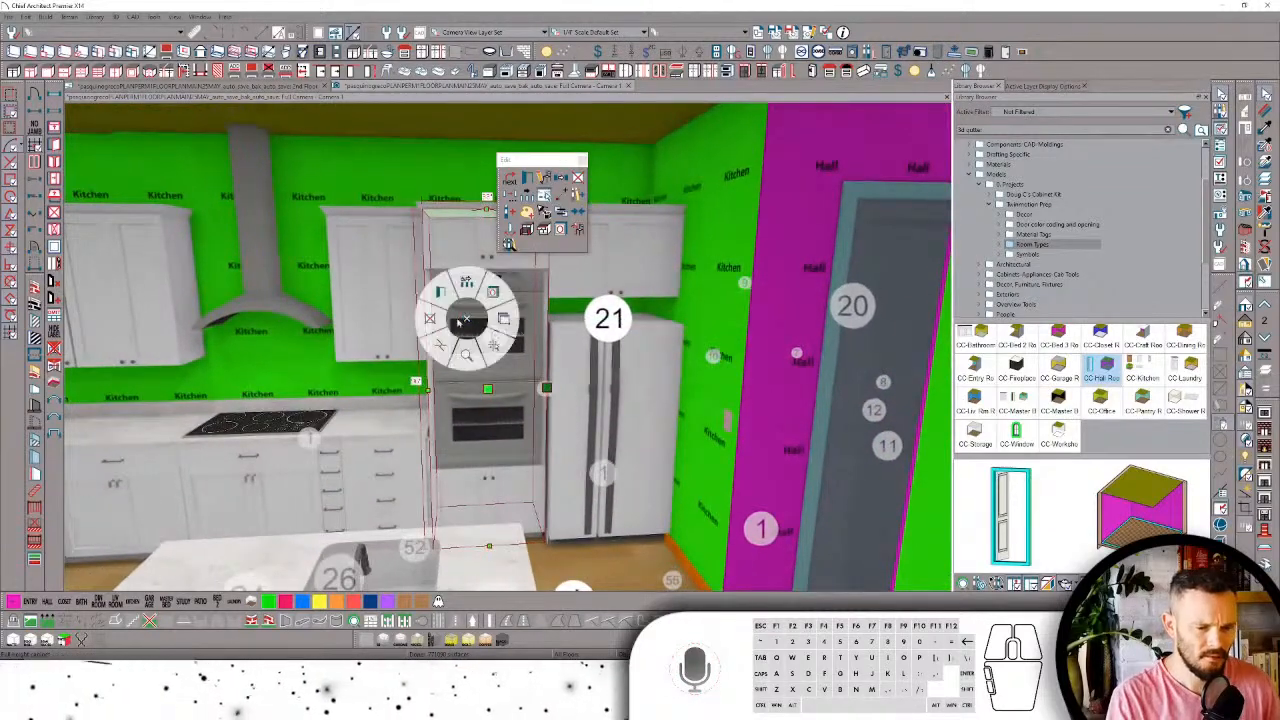
pyautogui.press('Delete')
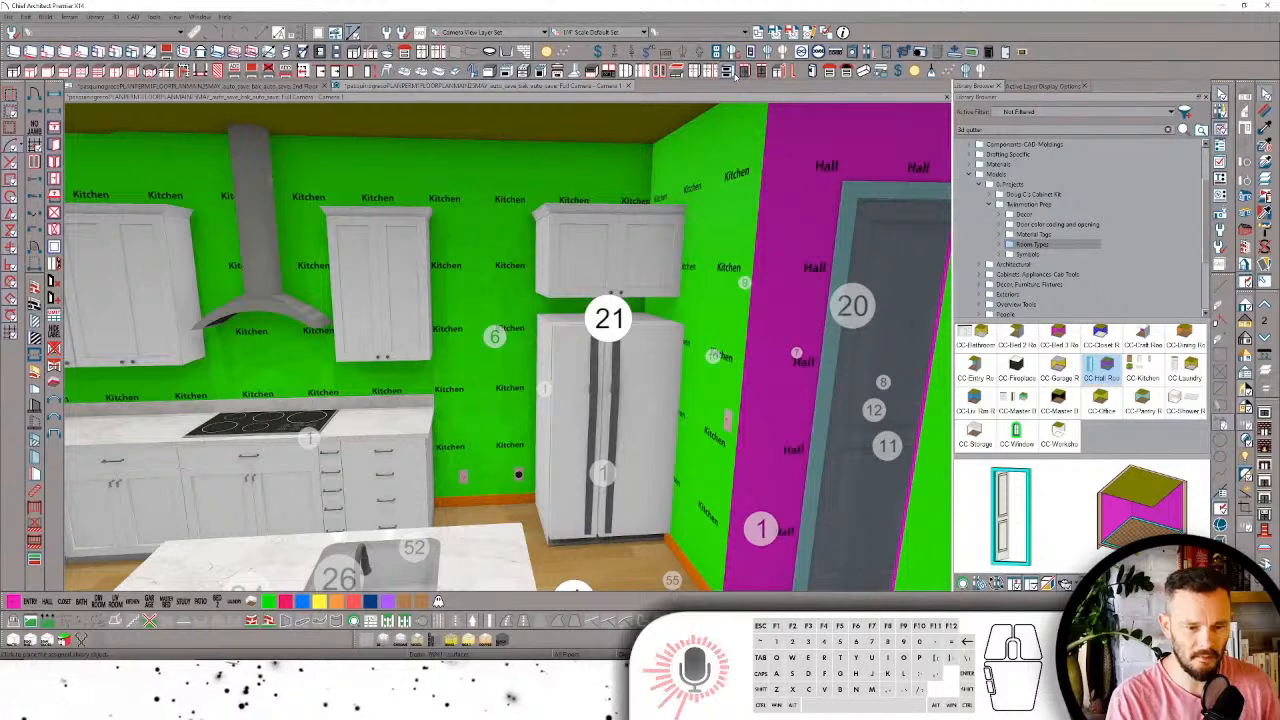
# Step: Place a full-height double-oven cabinet between the cooktop run and the refrigerator, and move it against the drawer base cabinet
pyautogui.click(490, 493)
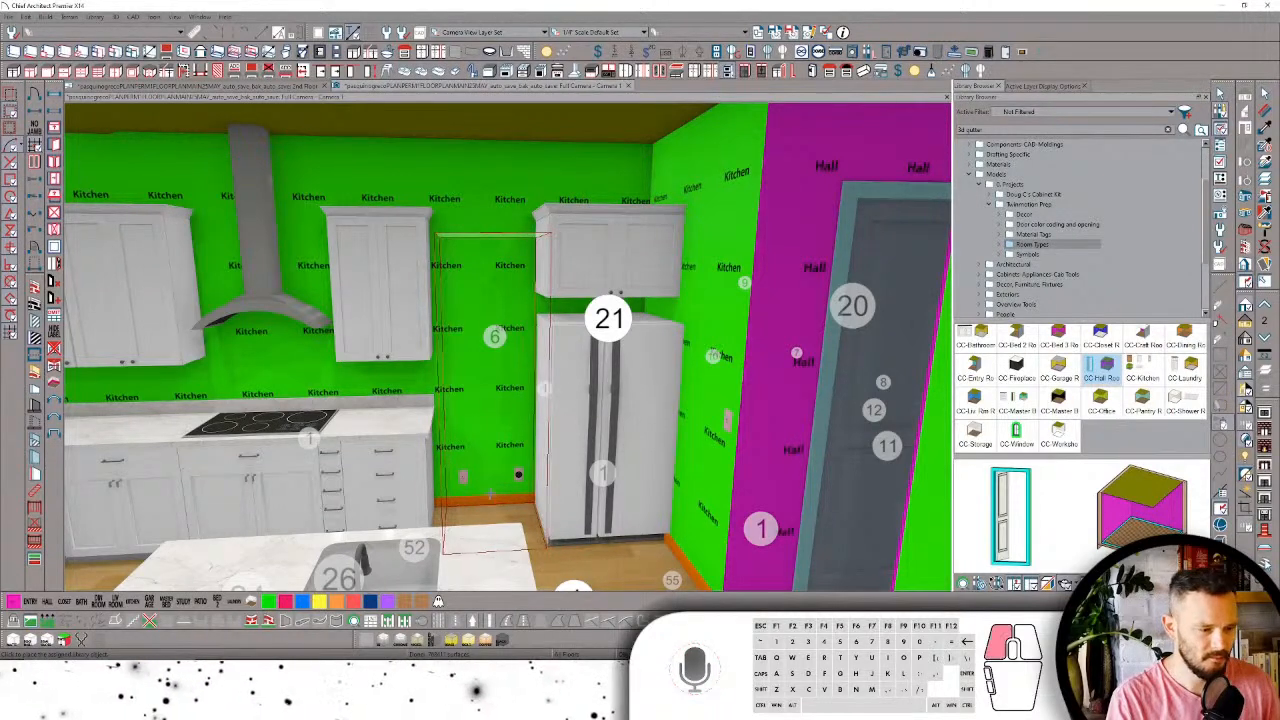
pyautogui.click(497, 488)
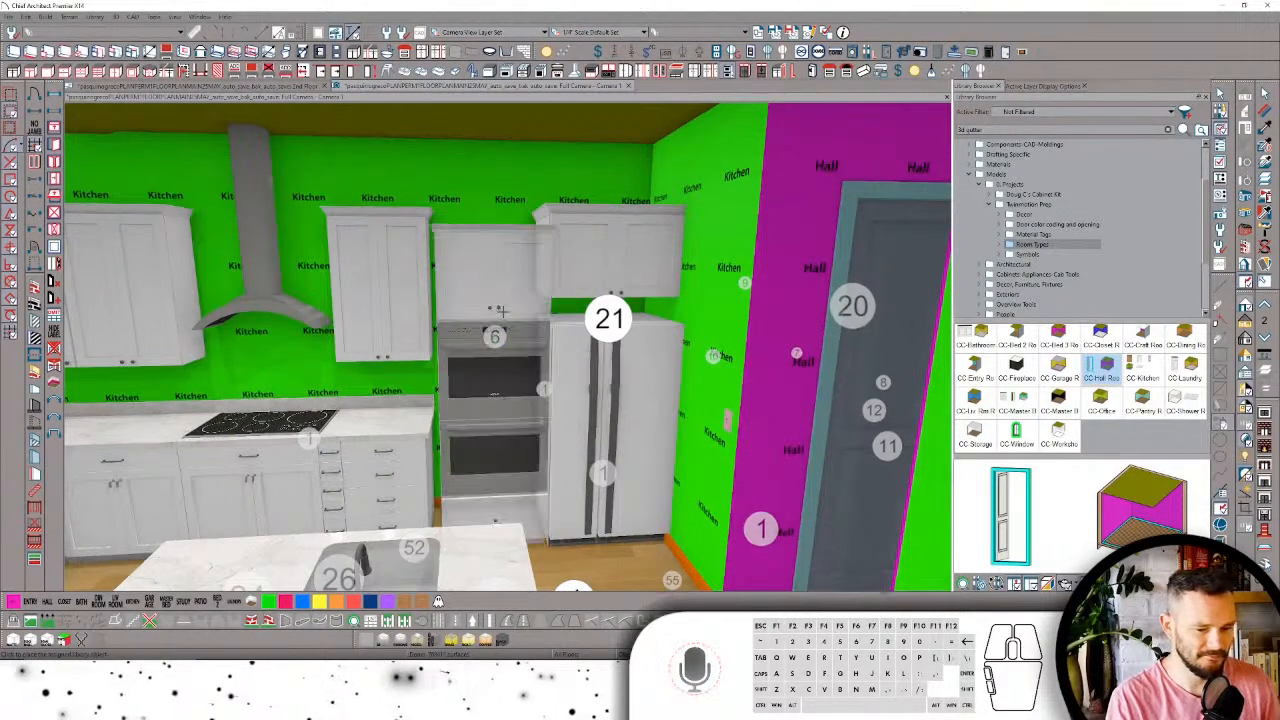
pyautogui.press('space')
pyautogui.click(513, 279)
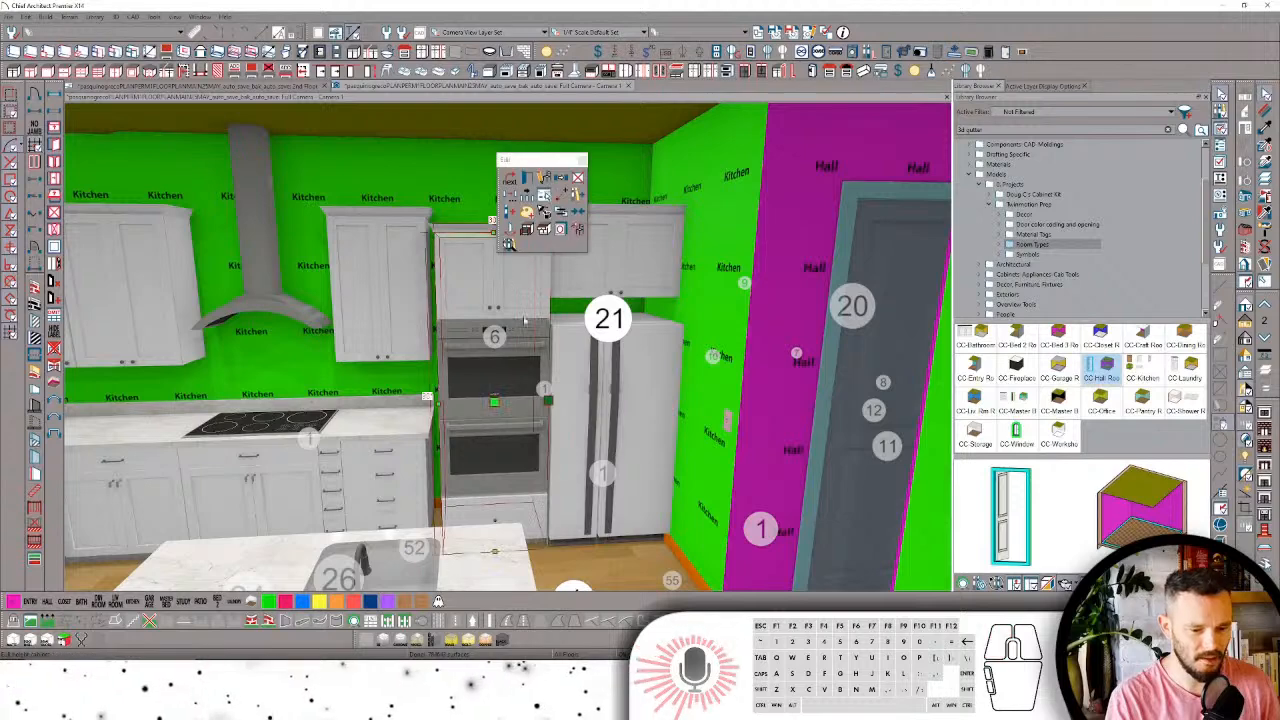
pyautogui.scroll(3, 538, 388)
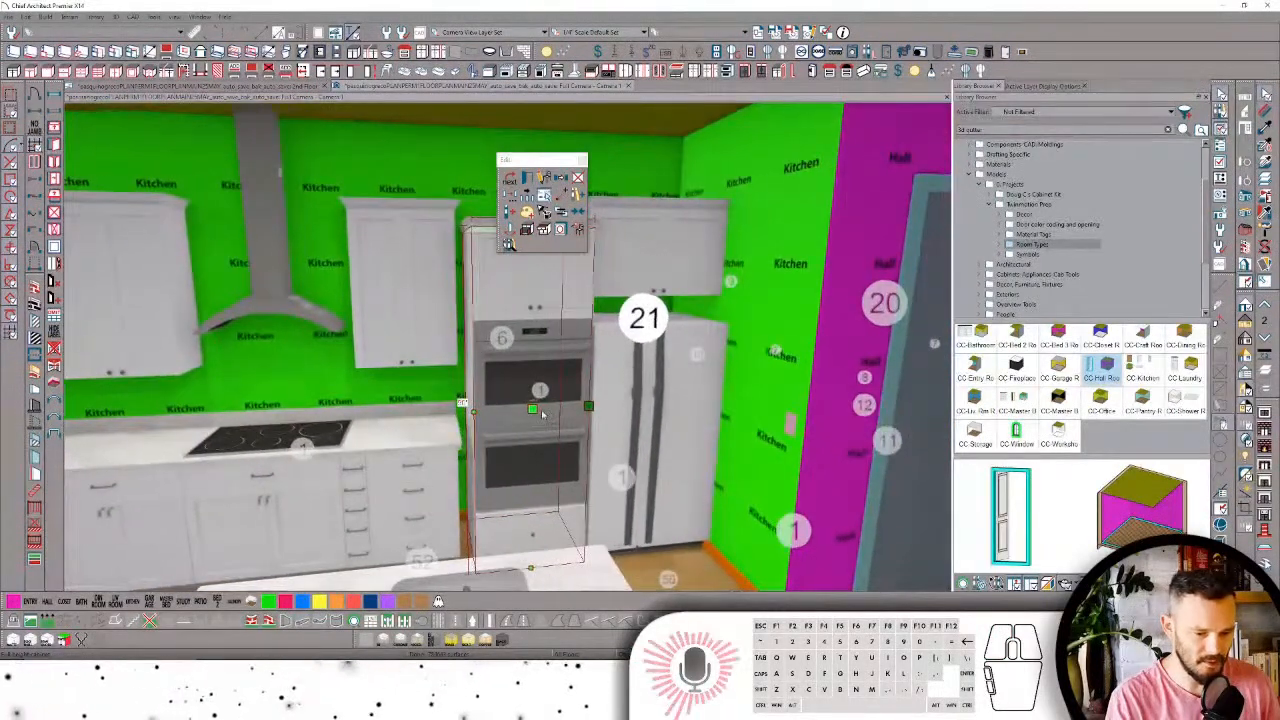
pyautogui.moveTo(533, 408); pyautogui.dragTo(499, 409)
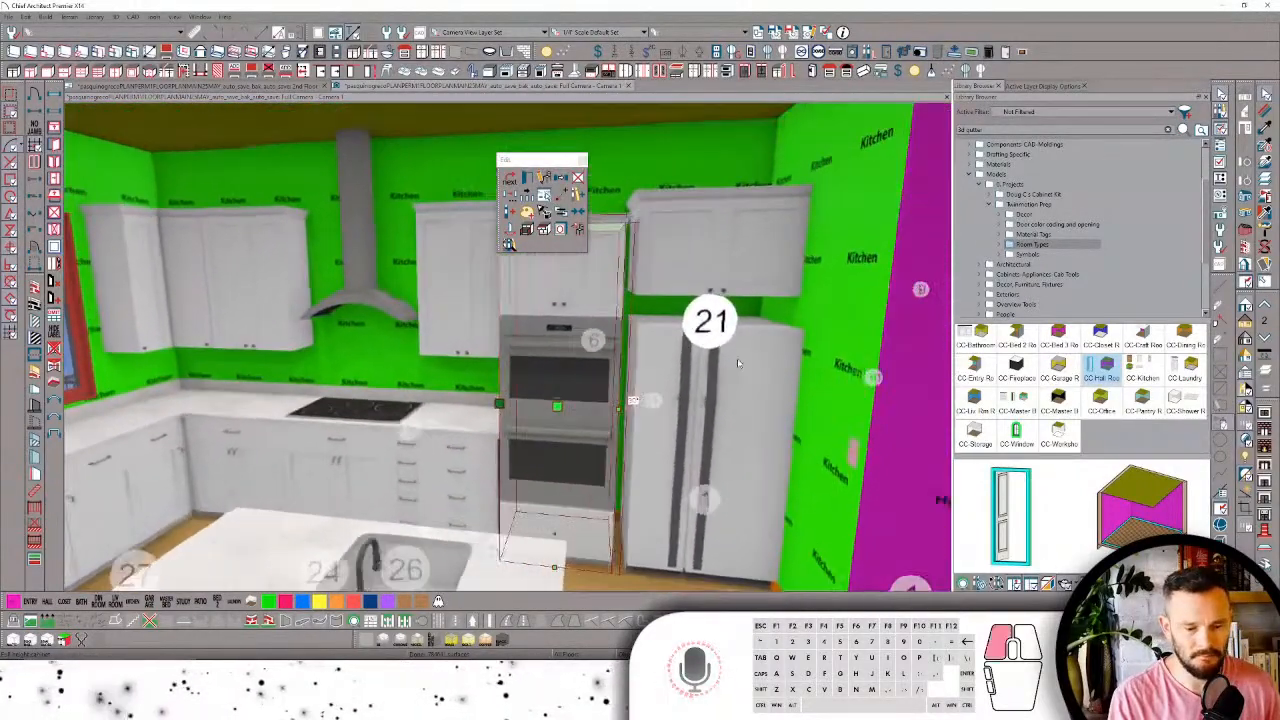
# Step: Replace the white refrigerator and its upper cabinet with a full-height cabinet holding a stainless side-by-side refrigerator
pyautogui.click(738, 363)
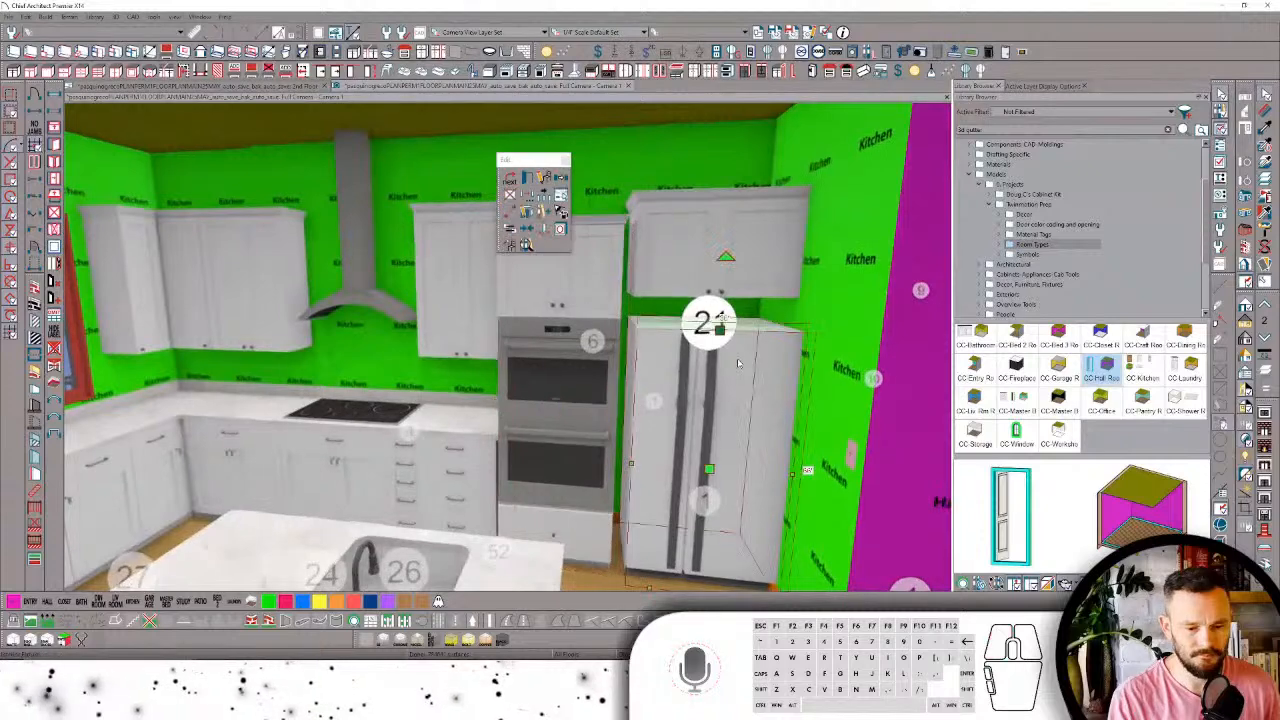
pyautogui.keyDown('shift'); pyautogui.click(731, 266); pyautogui.keyUp('shift')
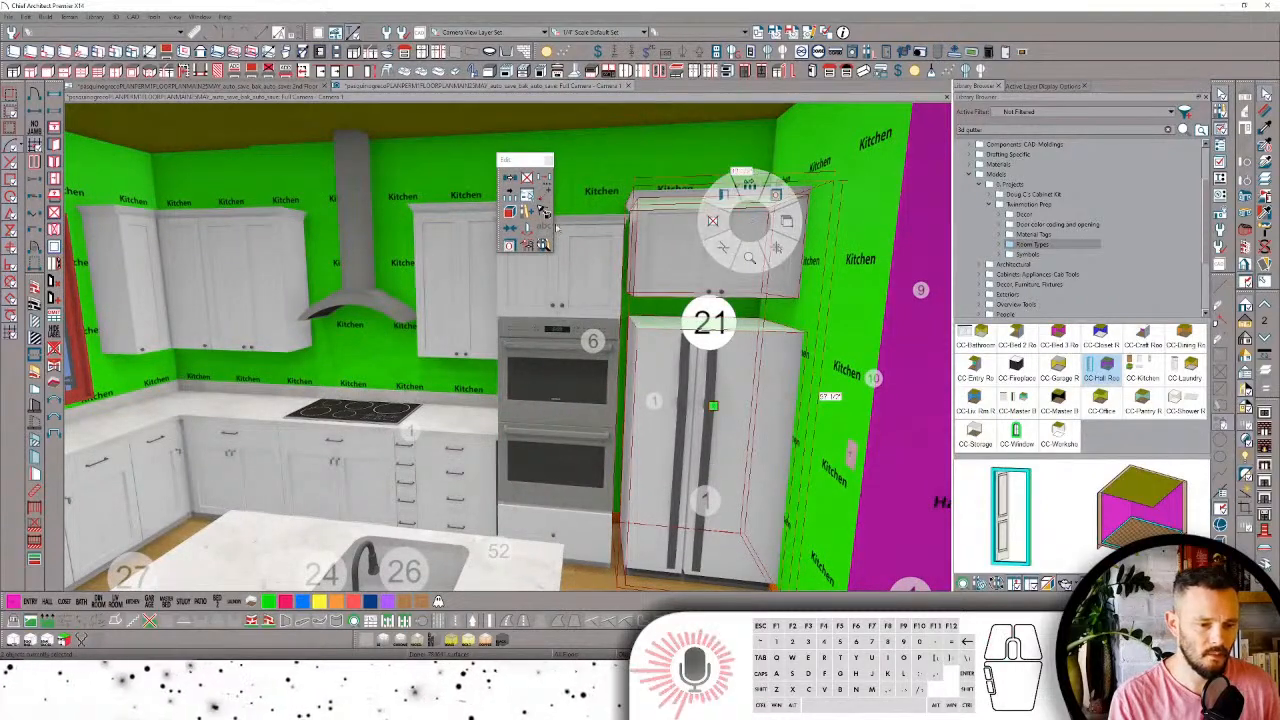
pyautogui.click(543, 210)
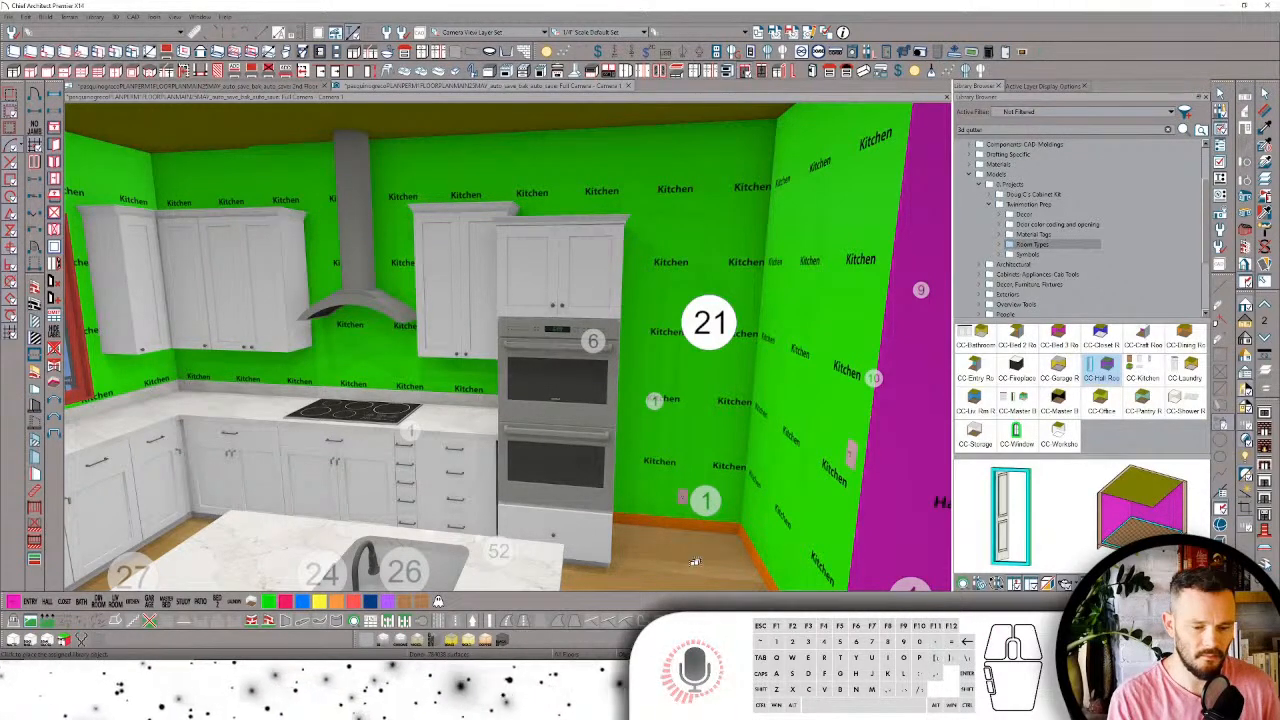
pyautogui.hotkey('ctrl', 'z')
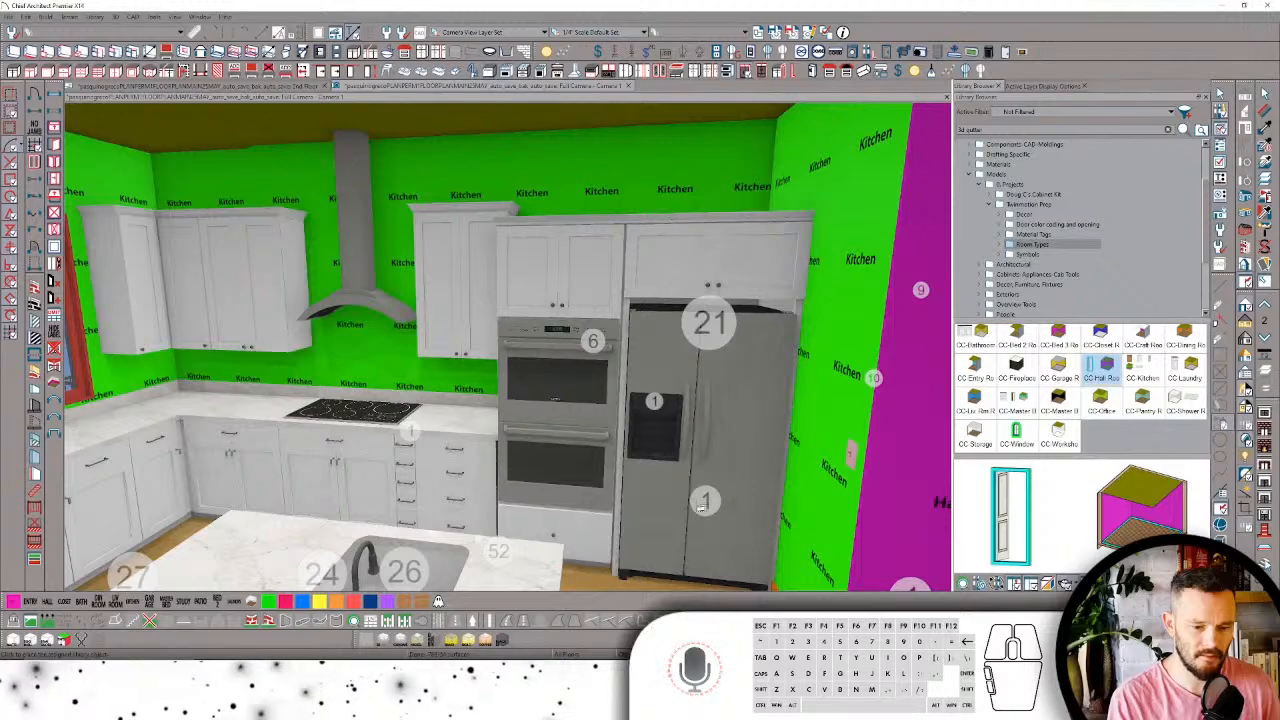
# Step: Nudge the full-height refrigerator cabinet snug against the double-oven cabinet
pyautogui.click(702, 256)
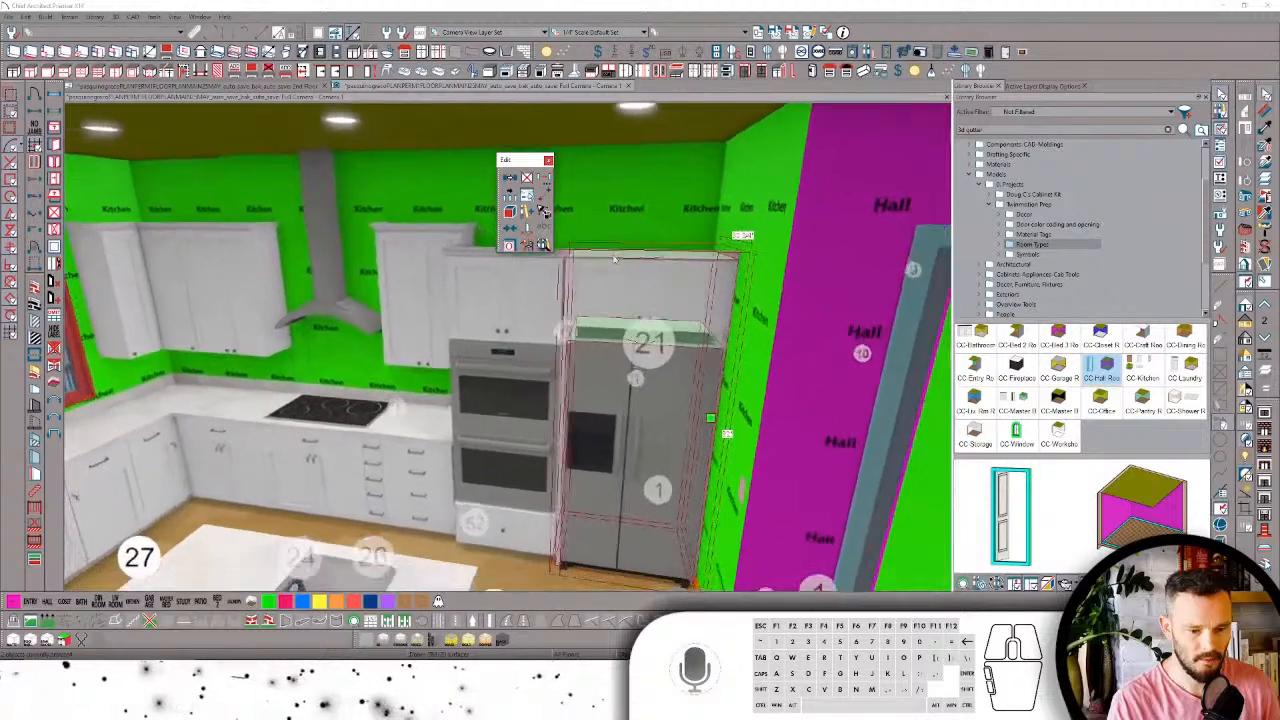
pyautogui.click(647, 305)
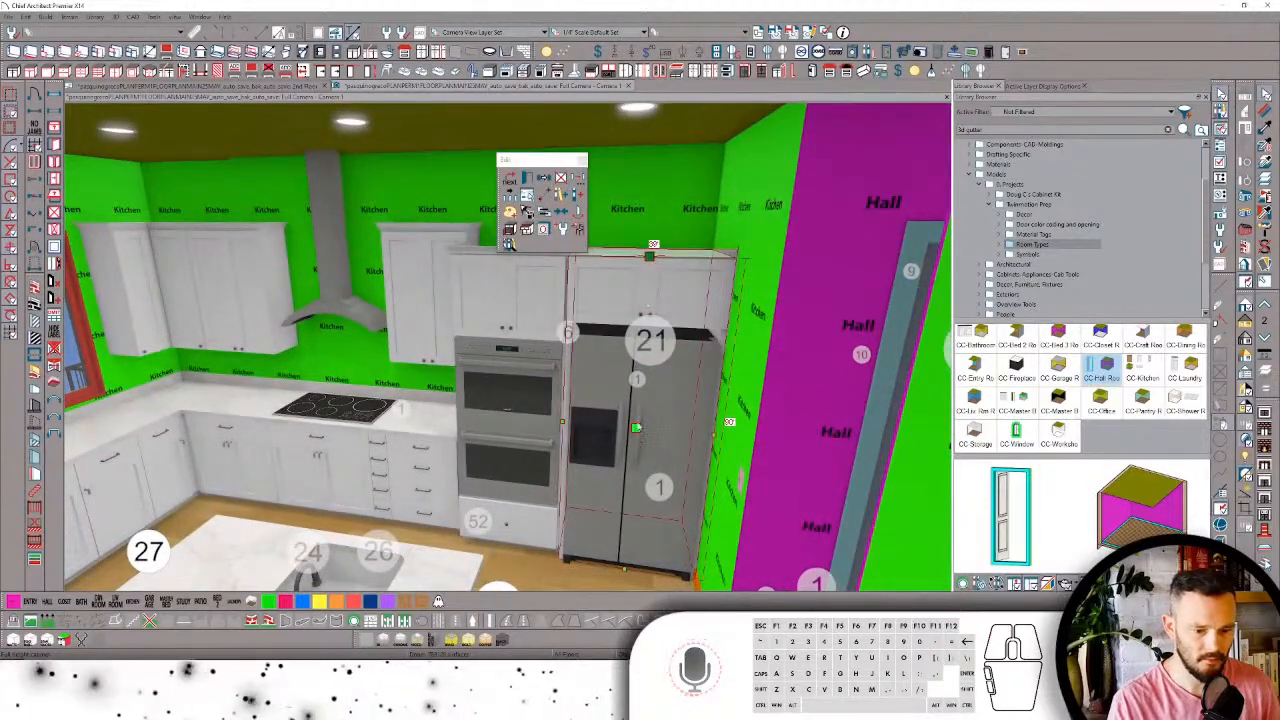
pyautogui.moveTo(632, 428); pyautogui.dragTo(626, 430)
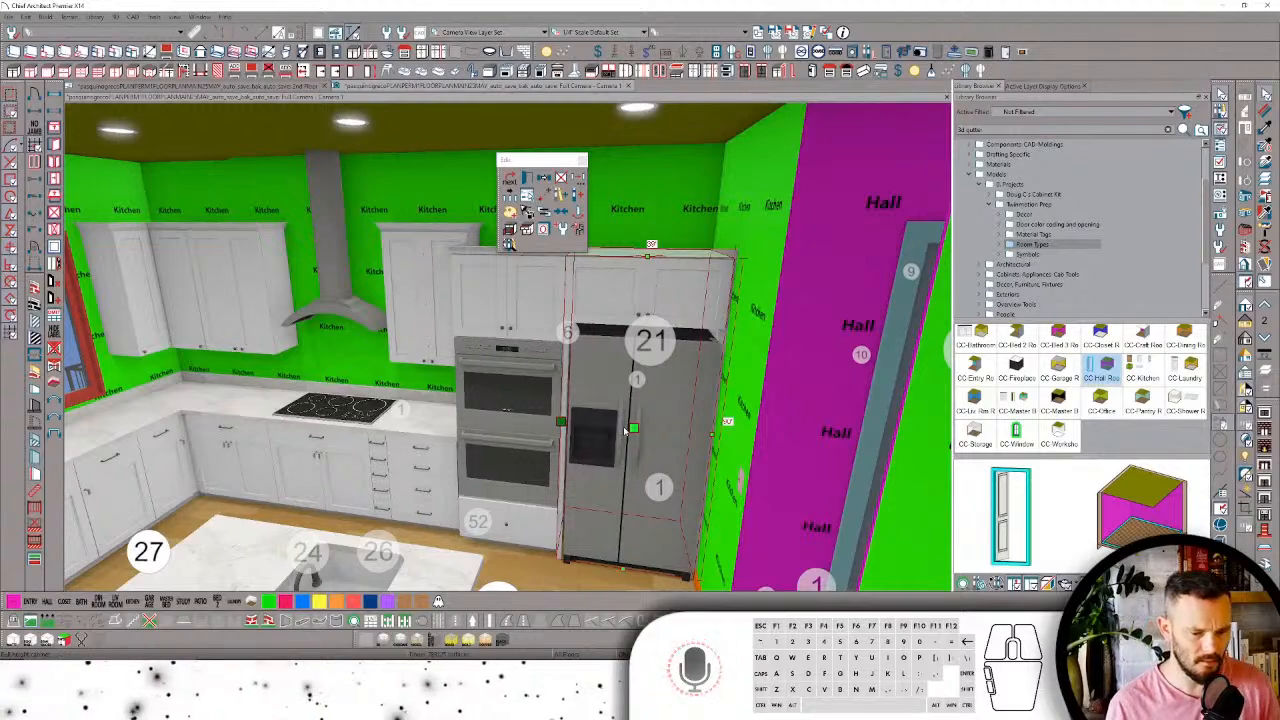
pyautogui.moveTo(628, 430)
pyautogui.mouseDown(button='middle')
pyautogui.moveTo(600, 410)
pyautogui.moveTo(673, 366)
pyautogui.moveTo(638, 502)
pyautogui.moveTo(590, 515)
pyautogui.moveTo(612, 420)
pyautogui.mouseUp(button='middle')
pyautogui.press('Escape')
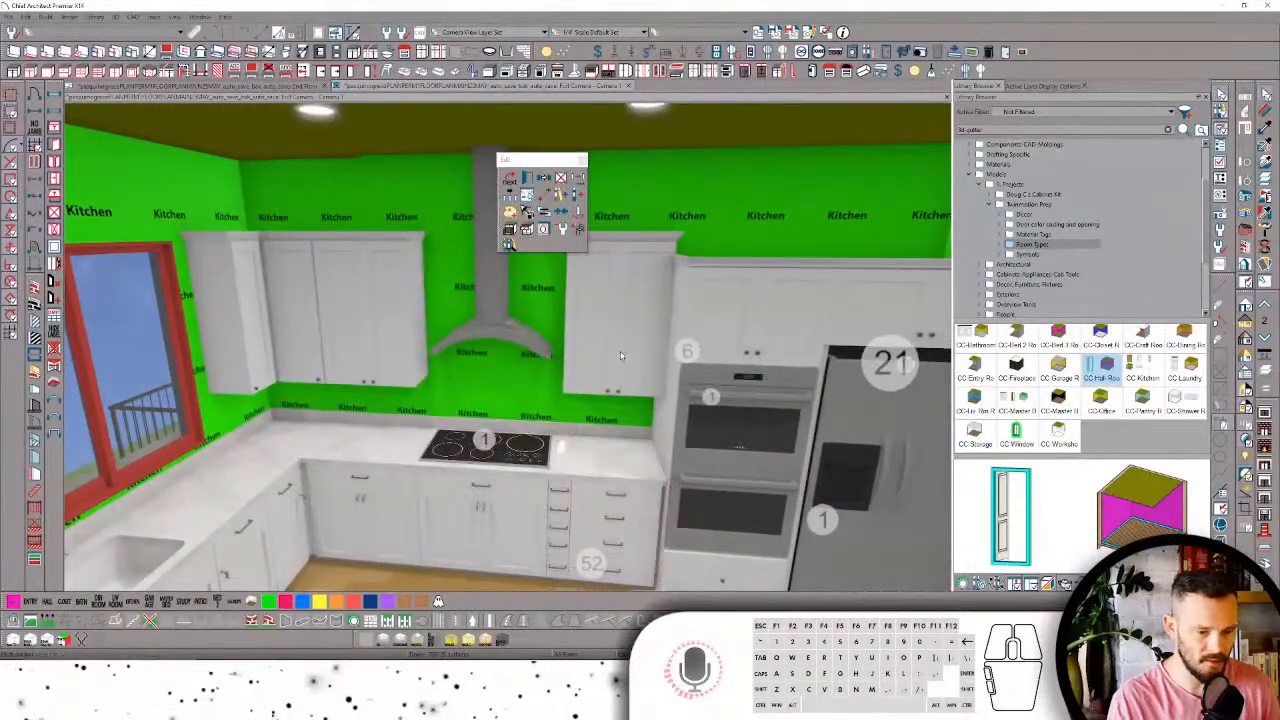
# Step: Narrow the drawer base cabinet beside the ovens and the wall cabinet above it to 24 inches
pyautogui.moveTo(620, 355); pyautogui.dragTo(609, 398, button='middle')
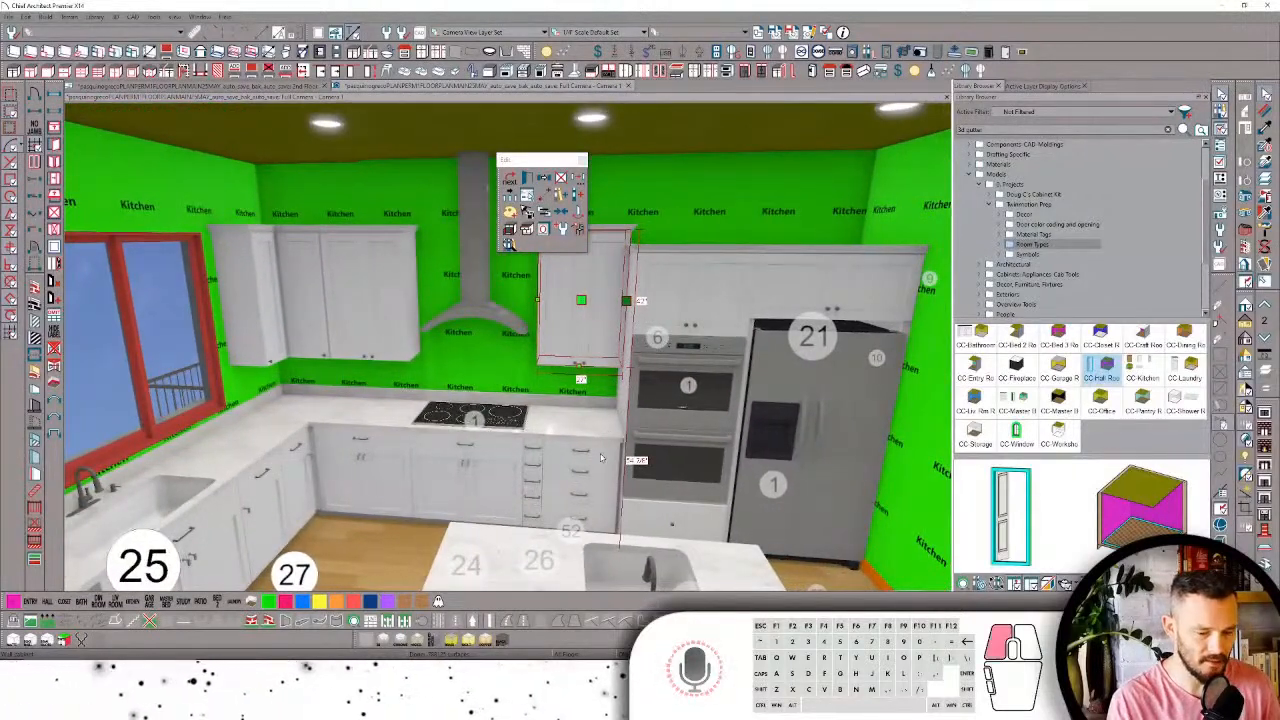
pyautogui.click(601, 458)
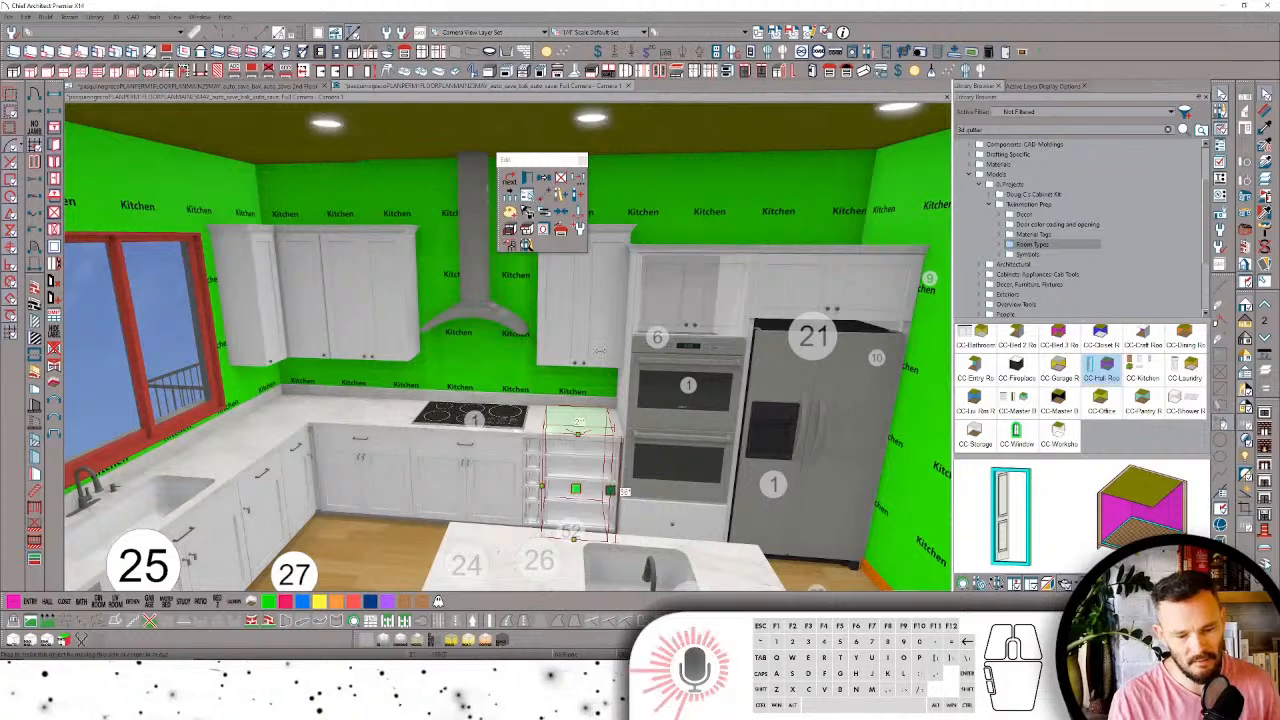
pyautogui.click(615, 338)
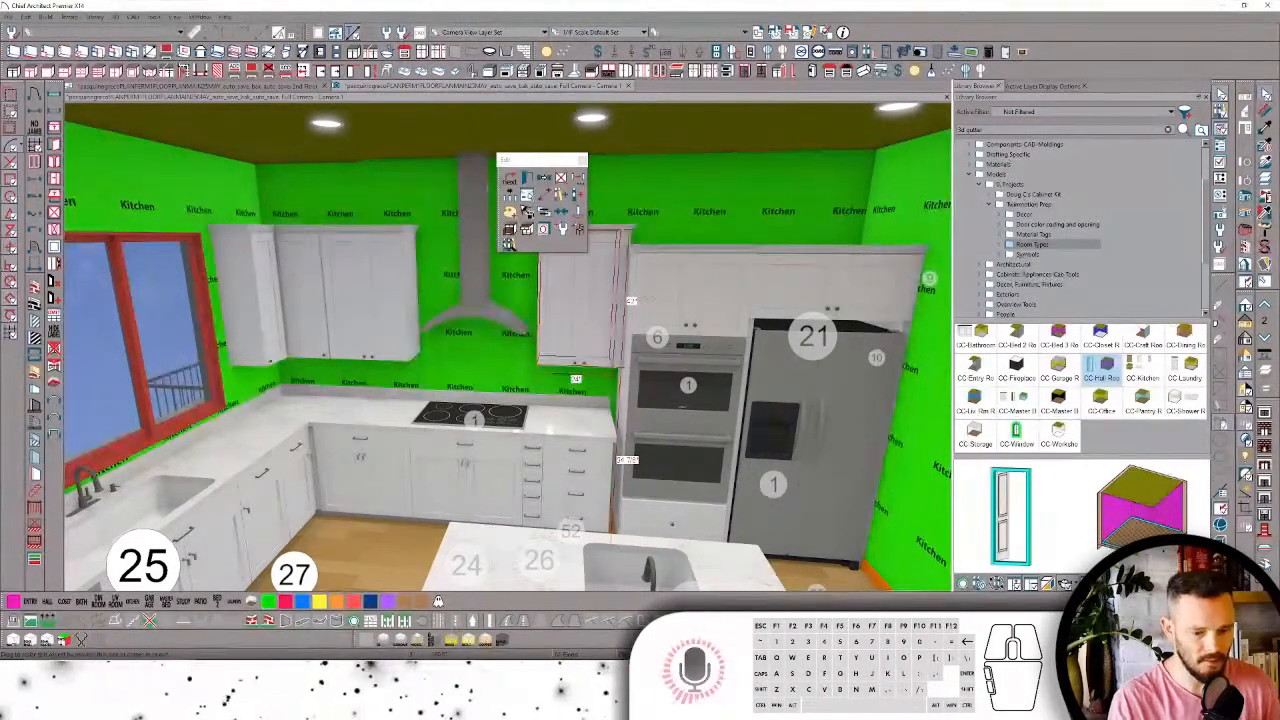
# Step: Move the oven cabinet, refrigerator cabinet and refrigerator together against the narrowed drawer base cabinet
pyautogui.click(683, 291)
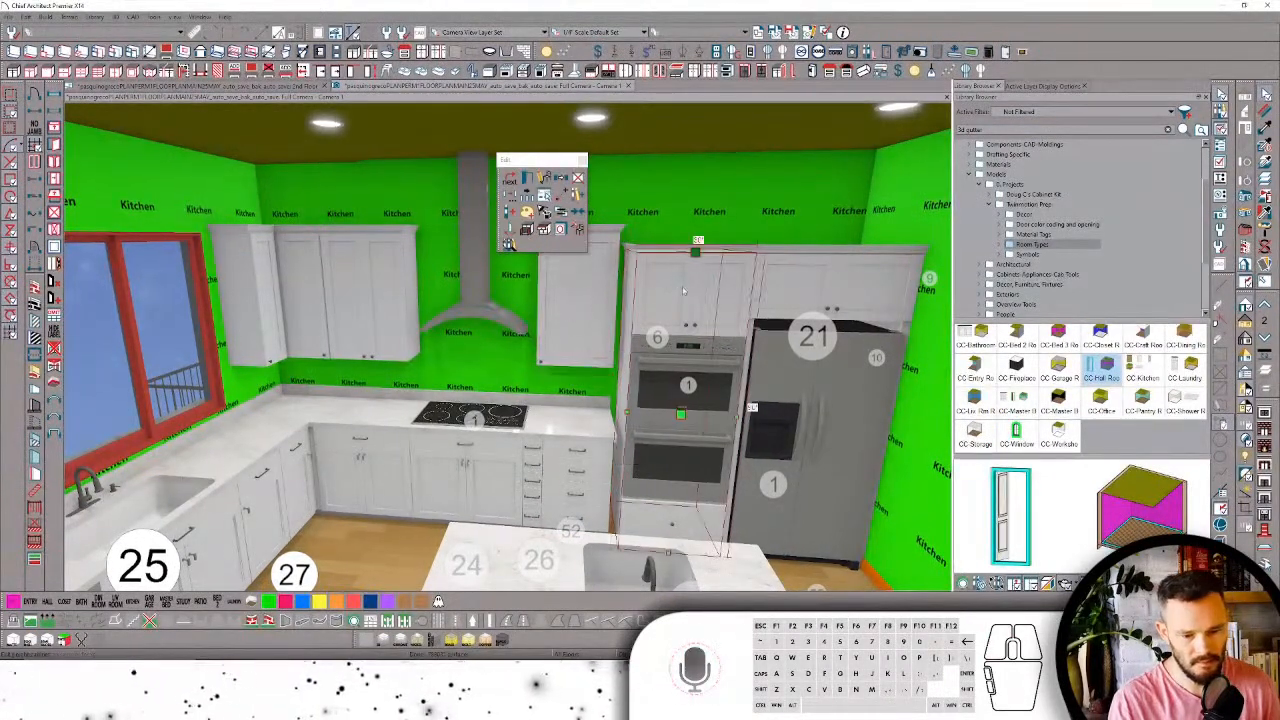
pyautogui.click(808, 283)
pyautogui.click(770, 453)
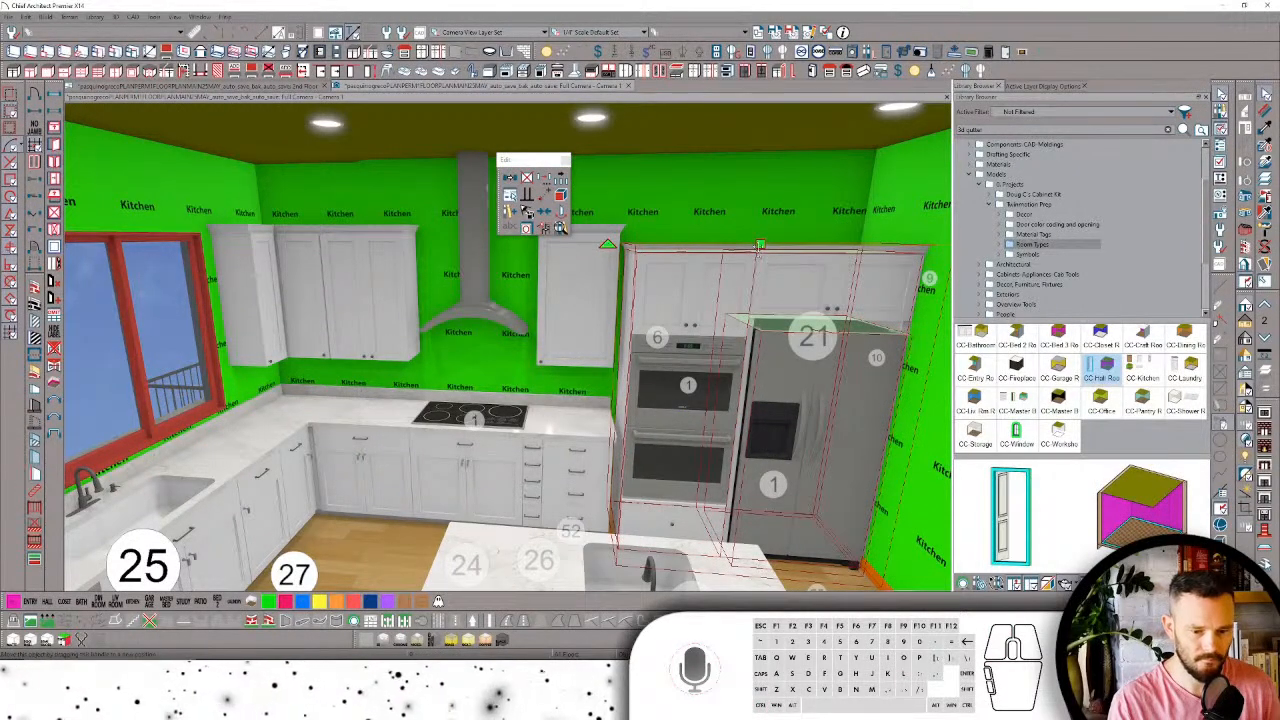
pyautogui.moveTo(760, 244); pyautogui.dragTo(714, 244)
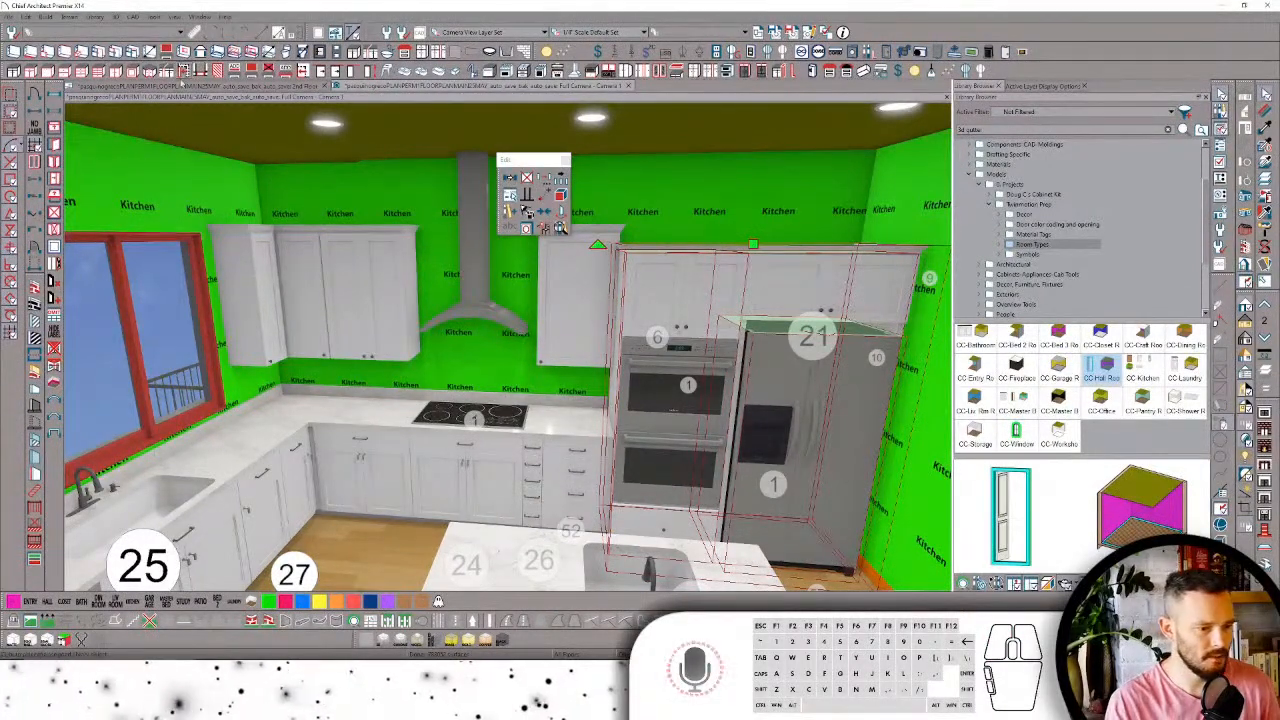
# Step: Move the oven and refrigerator units together back to the kitchen wall in the floor plan, and return to the camera view
pyautogui.click(224, 86)
pyautogui.scroll(5, 626, 293)
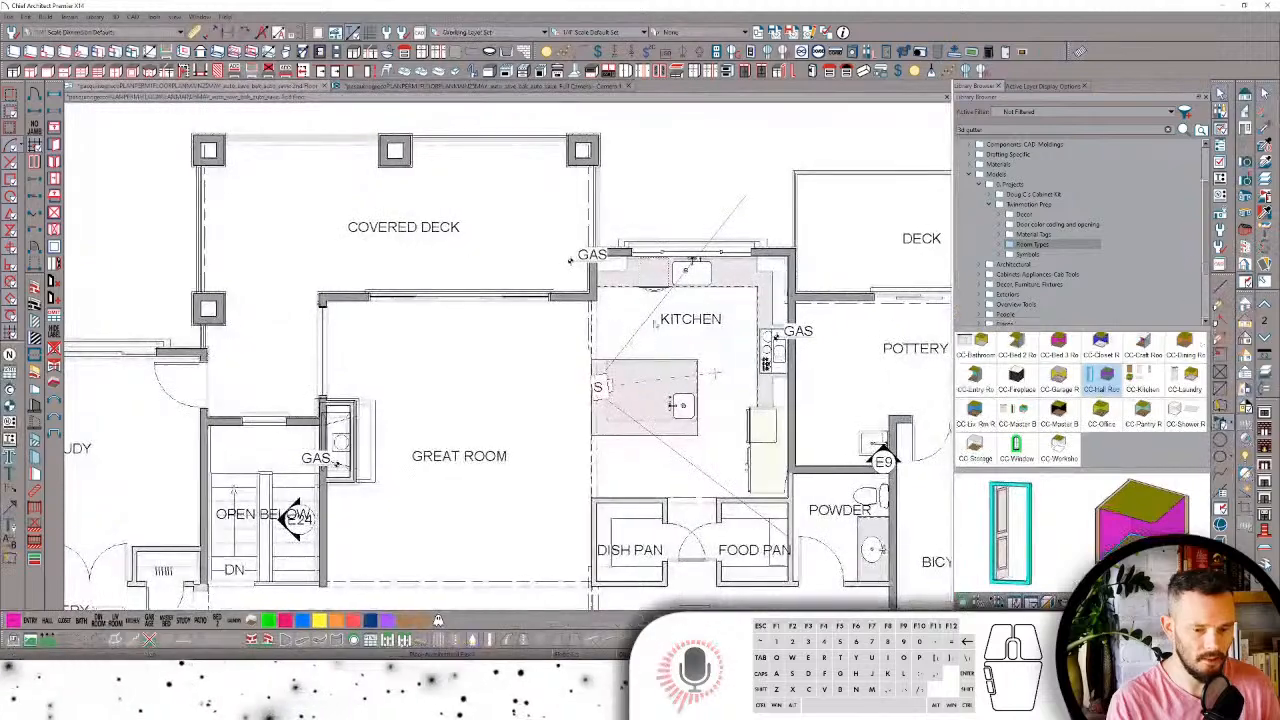
pyautogui.moveTo(785, 407); pyautogui.dragTo(712, 395, button='middle')
pyautogui.keyDown('ctrl'); pyautogui.click(720, 425); pyautogui.keyUp('ctrl')
pyautogui.click(675, 405)
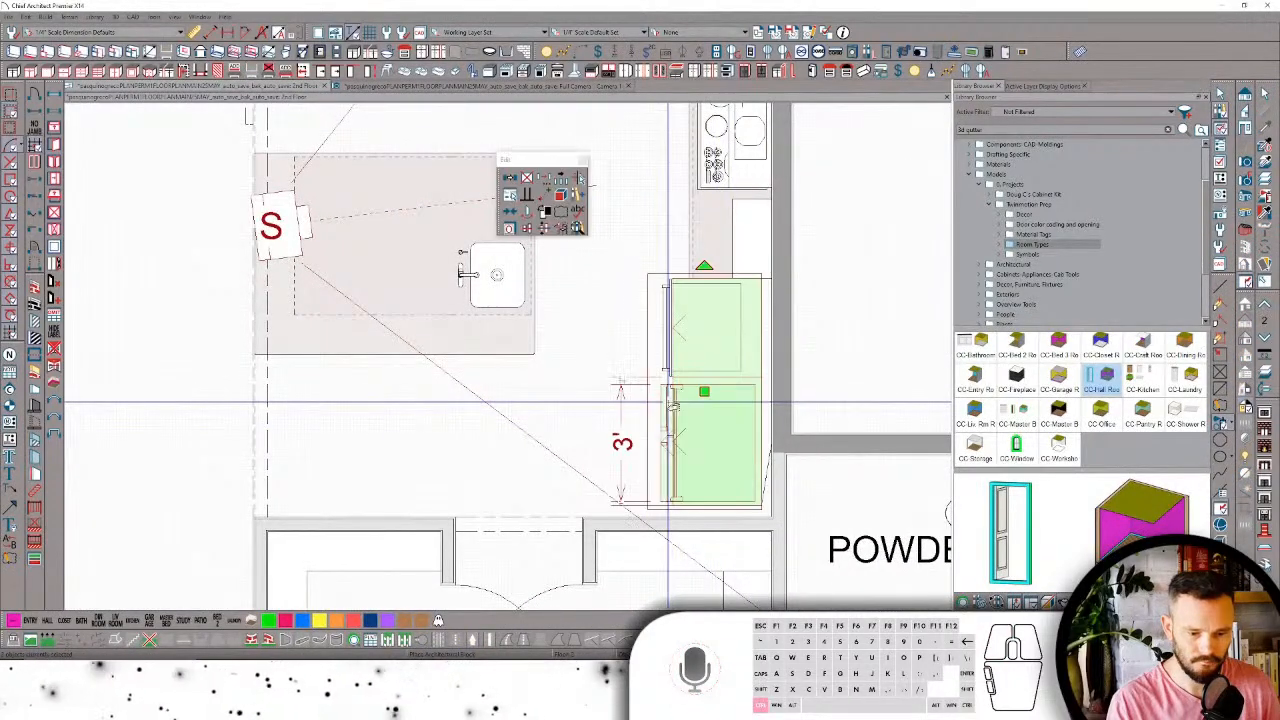
pyautogui.moveTo(704, 392); pyautogui.dragTo(744, 381)
pyautogui.click(577, 228)
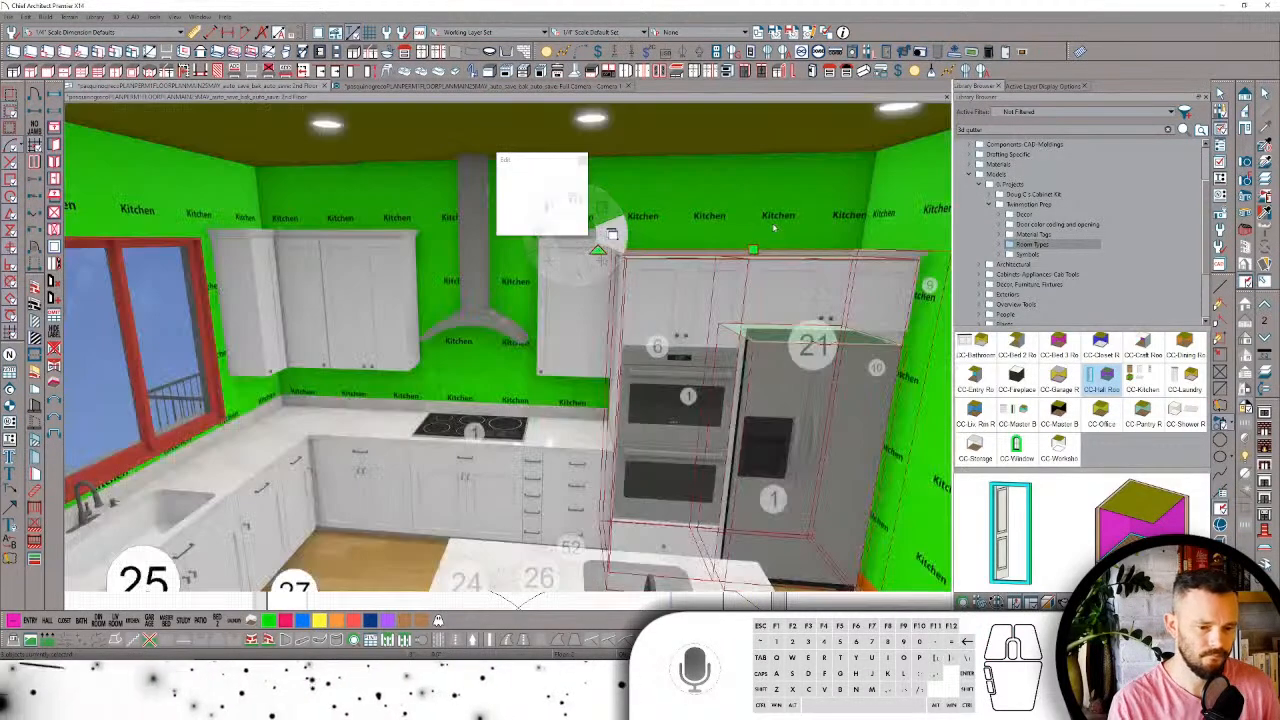
# Step: Raise the top of the double-oven cabinet to align with the neighbouring wall cabinet
pyautogui.click(676, 263)
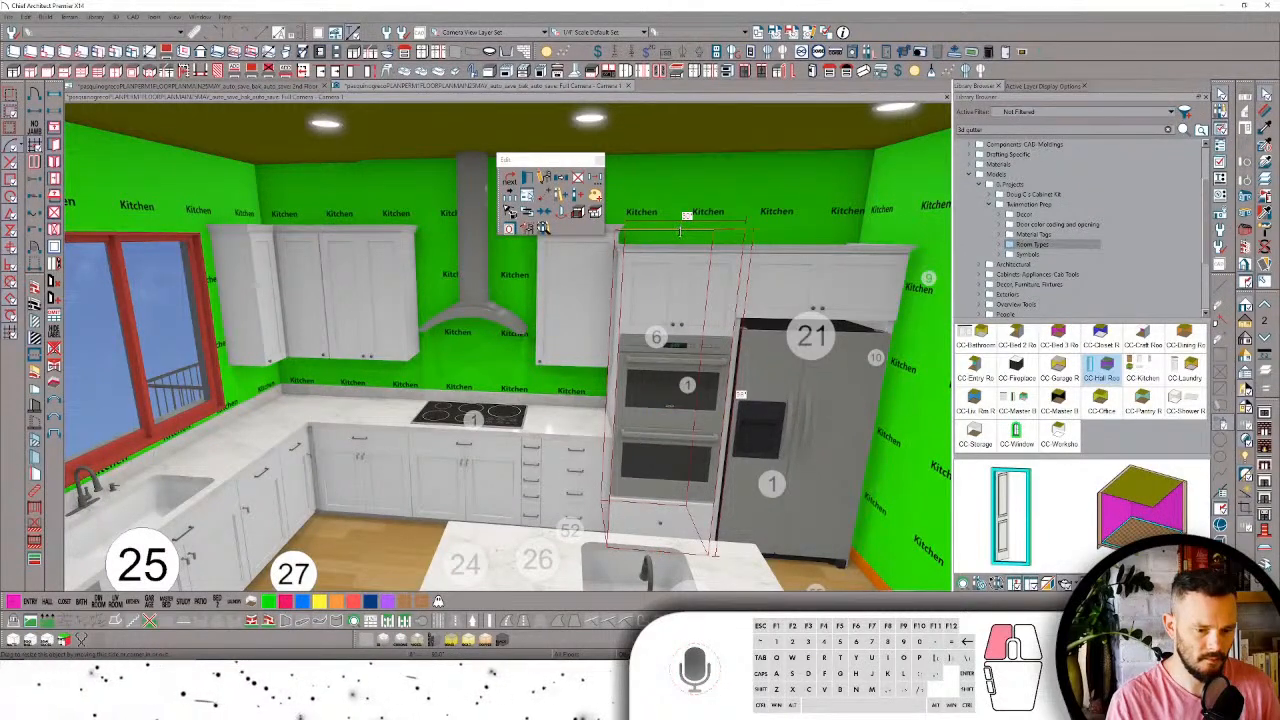
pyautogui.moveTo(681, 234); pyautogui.dragTo(680, 231)
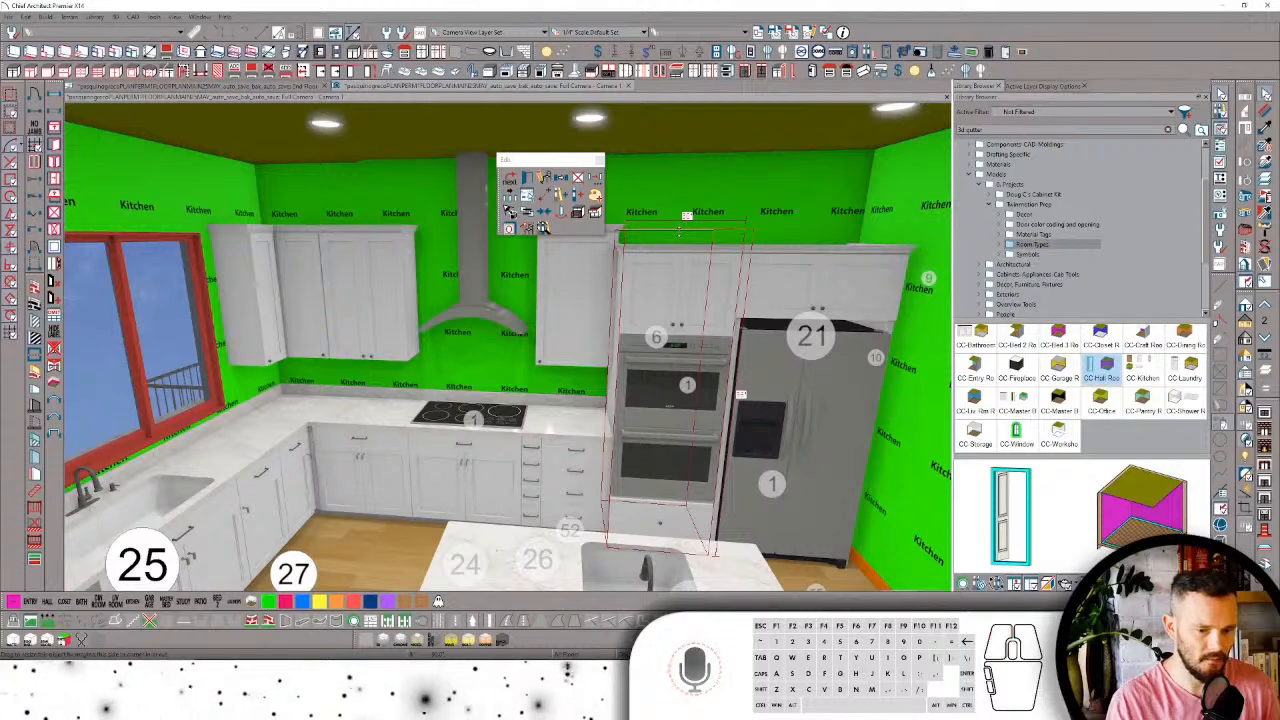
pyautogui.click(565, 289)
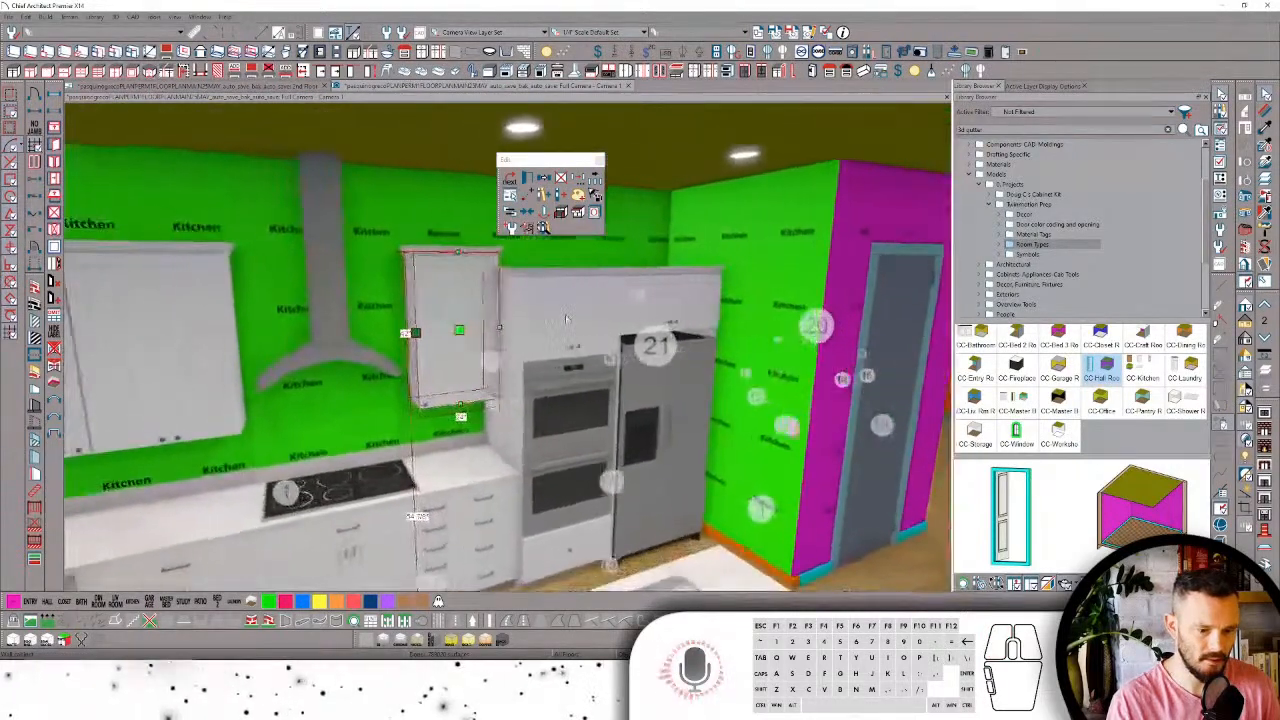
pyautogui.click(605, 314)
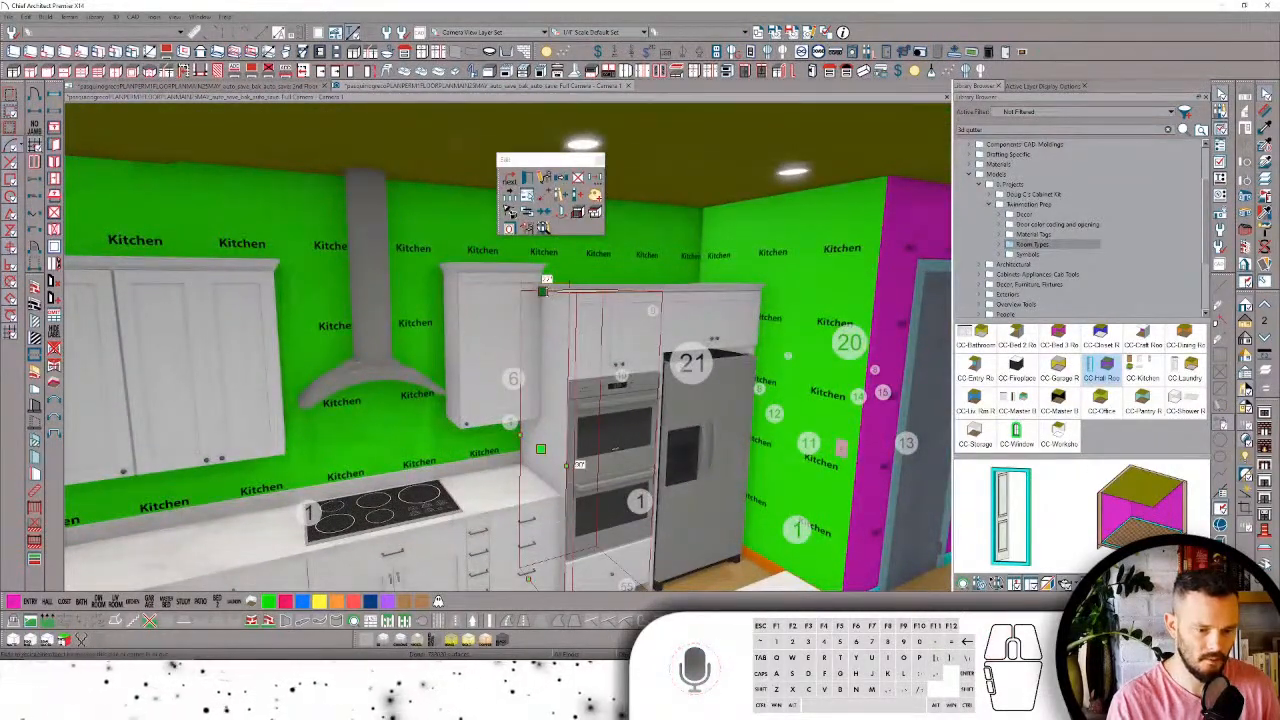
pyautogui.moveTo(546, 279); pyautogui.dragTo(547, 270)
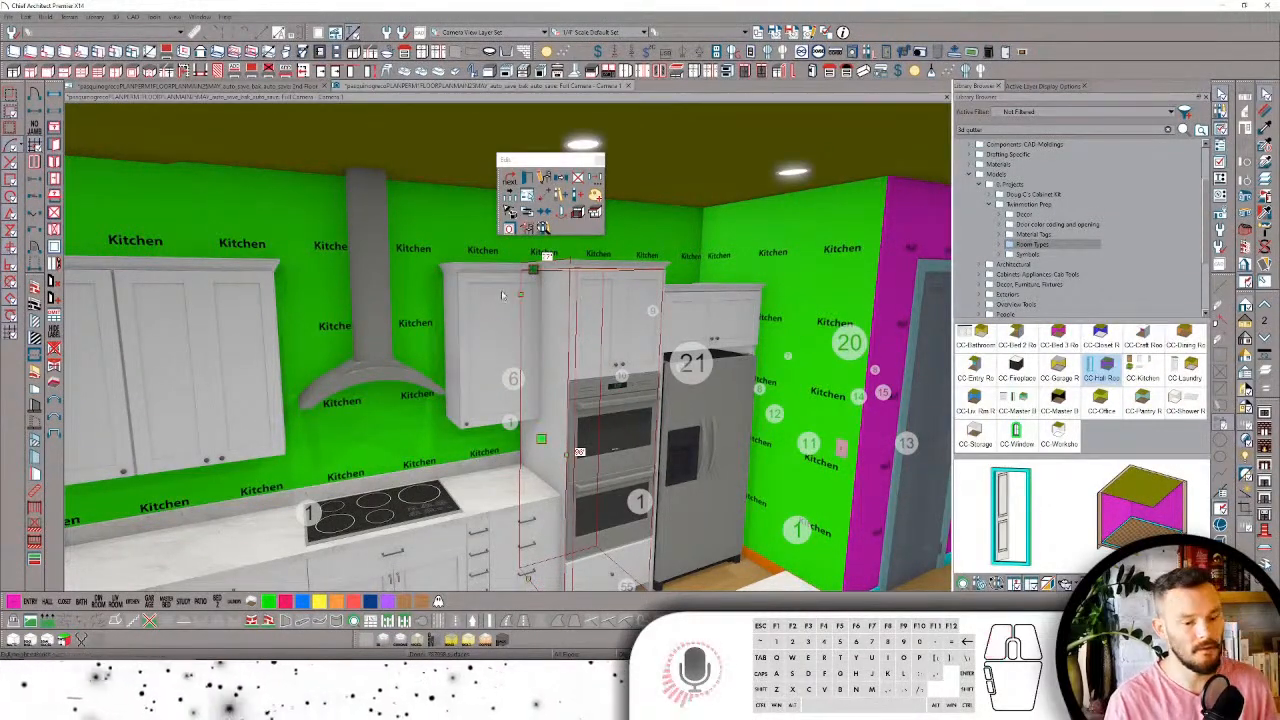
# Step: Check the size and height specifications of the wall cabinet beside the range hood and the double-oven cabinet
pyautogui.click(505, 308)
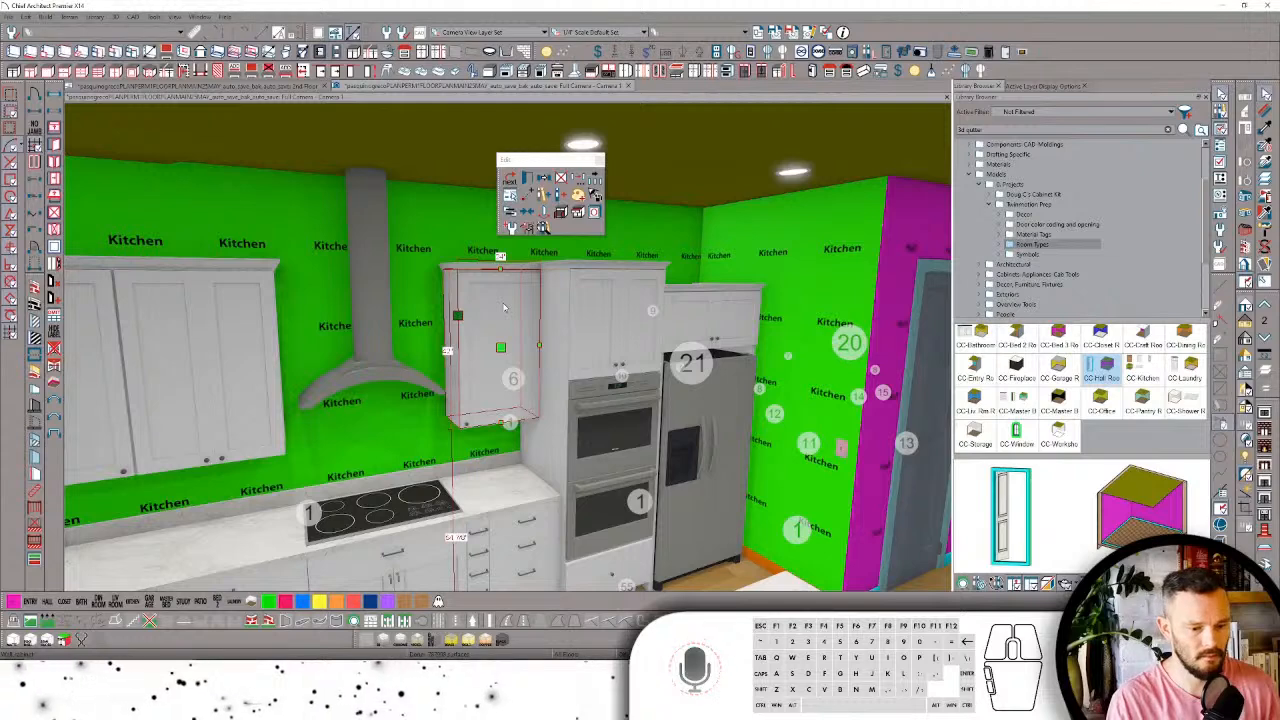
pyautogui.scroll(-3, 505, 308)
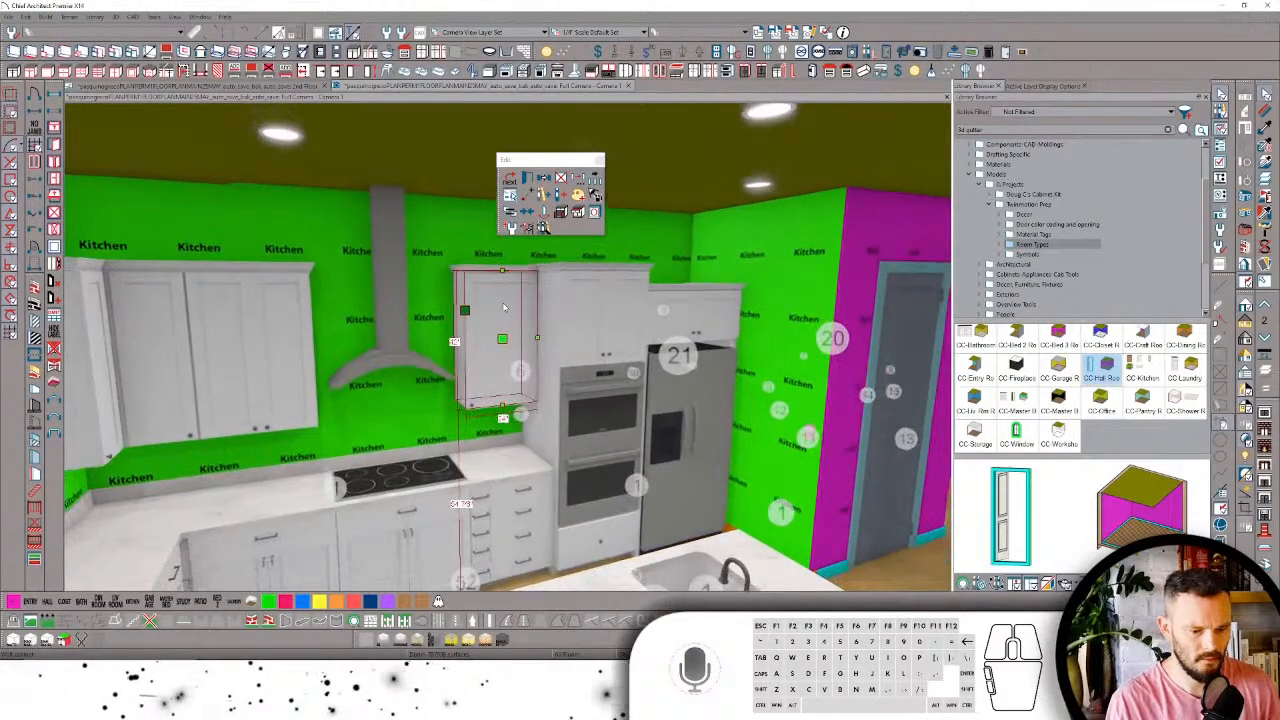
pyautogui.click(505, 308)
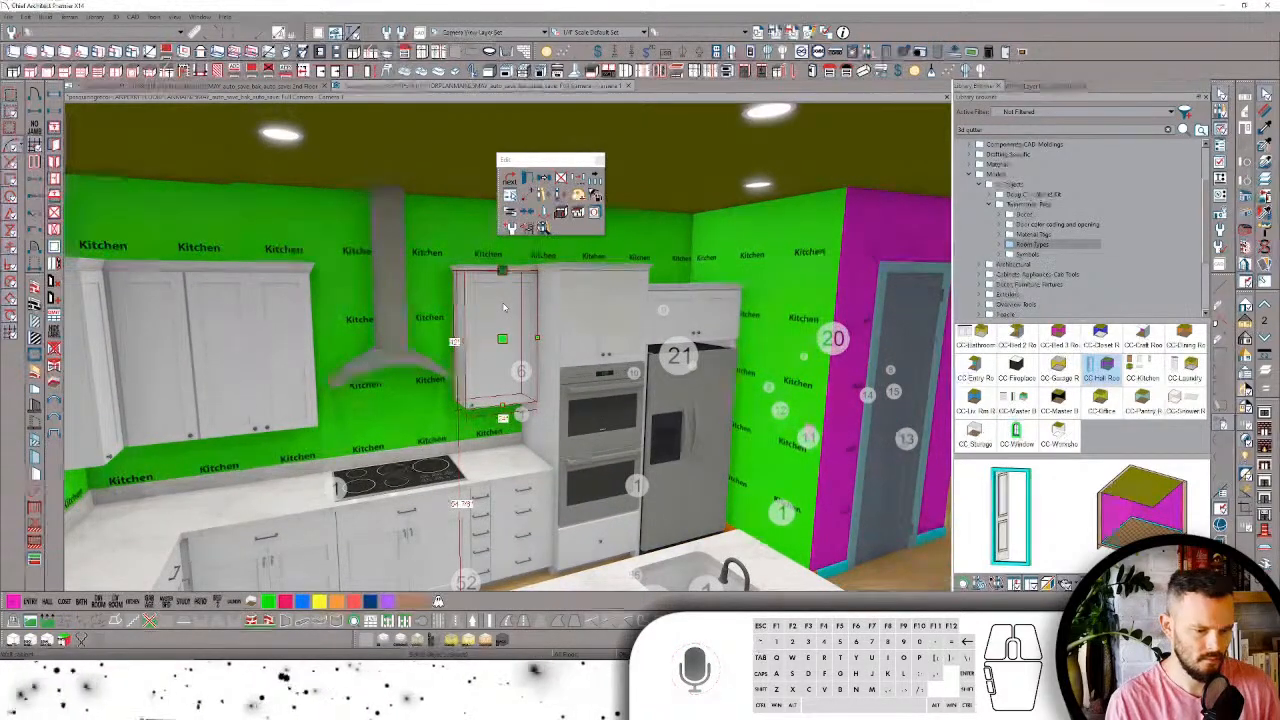
pyautogui.click(591, 316)
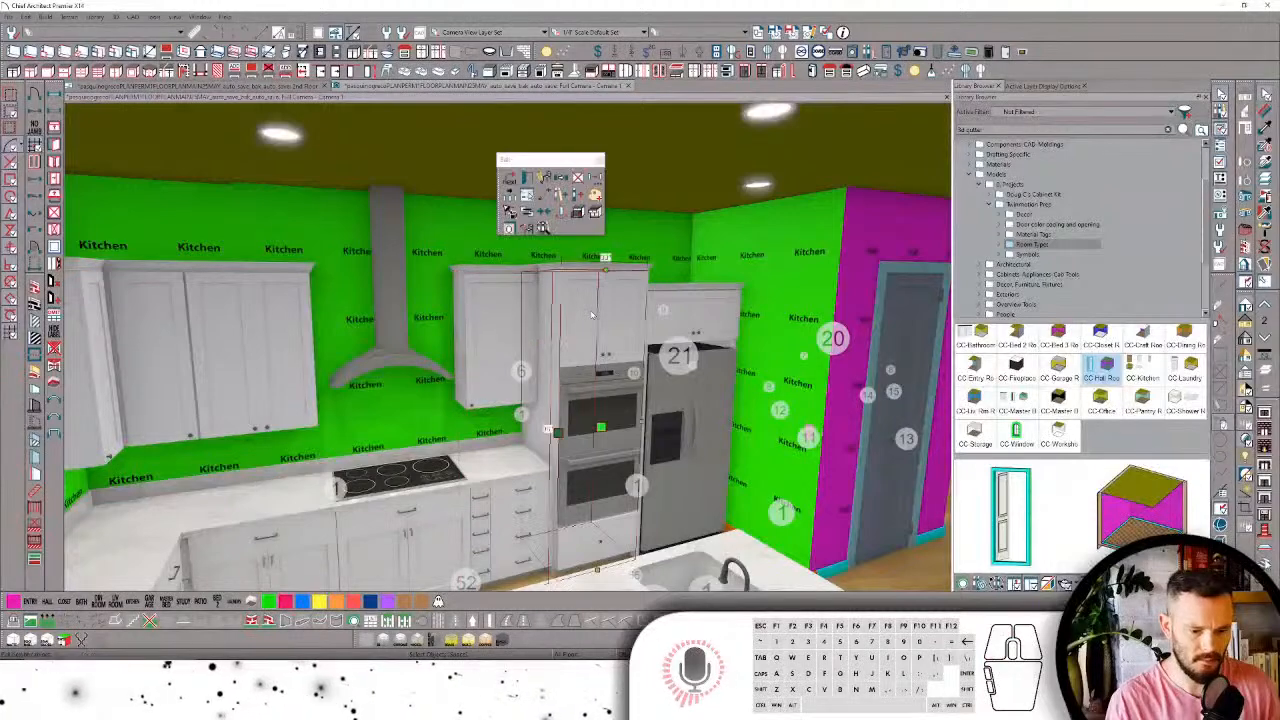
pyautogui.click(513, 308)
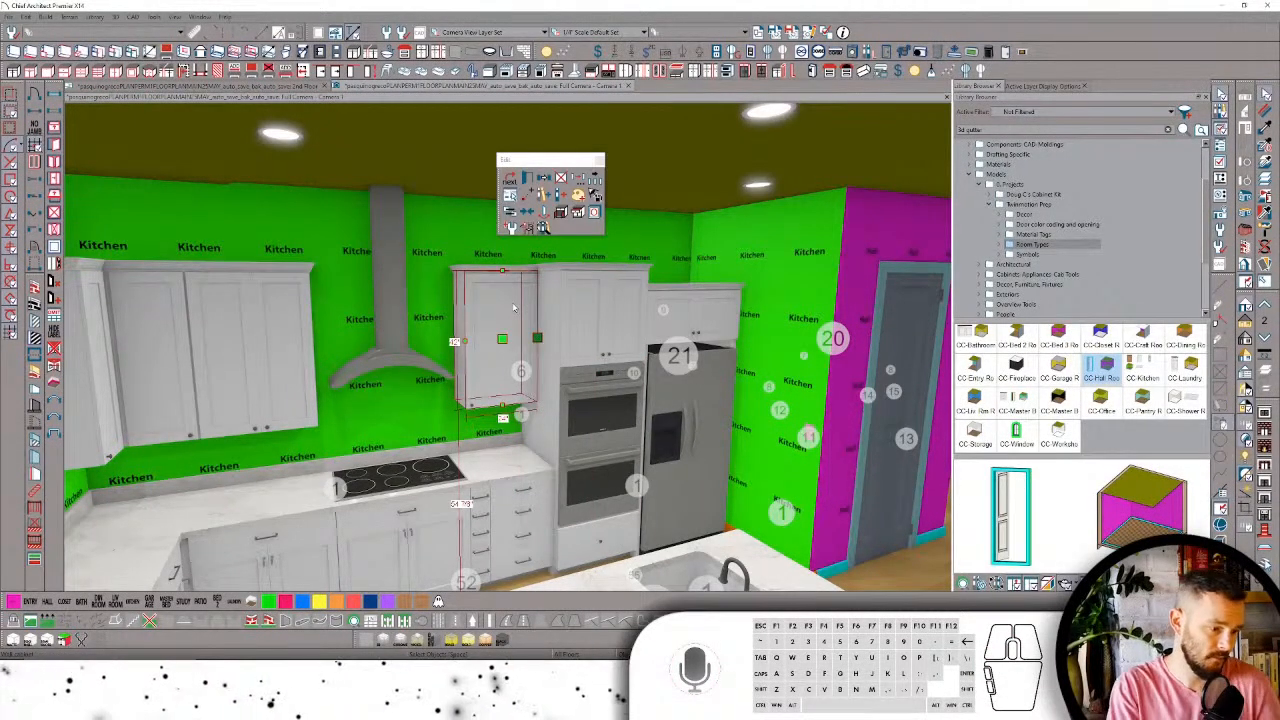
pyautogui.doubleClick(513, 308)
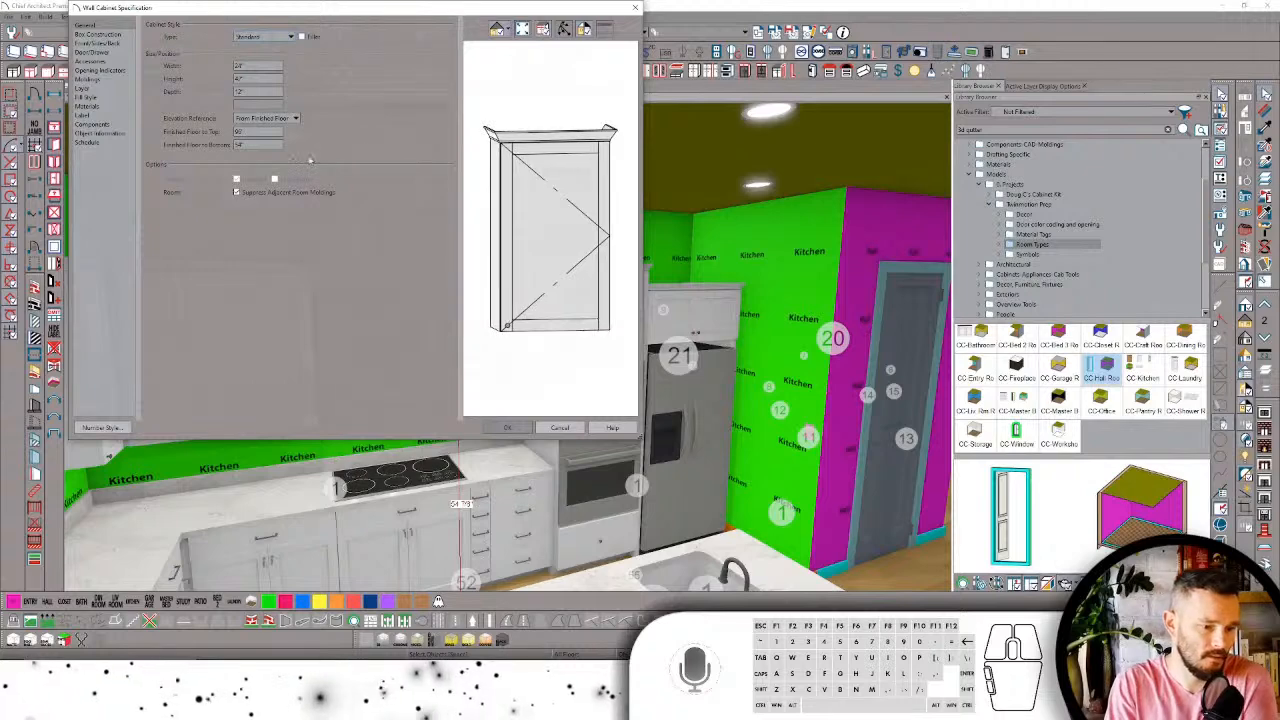
pyautogui.click(507, 428)
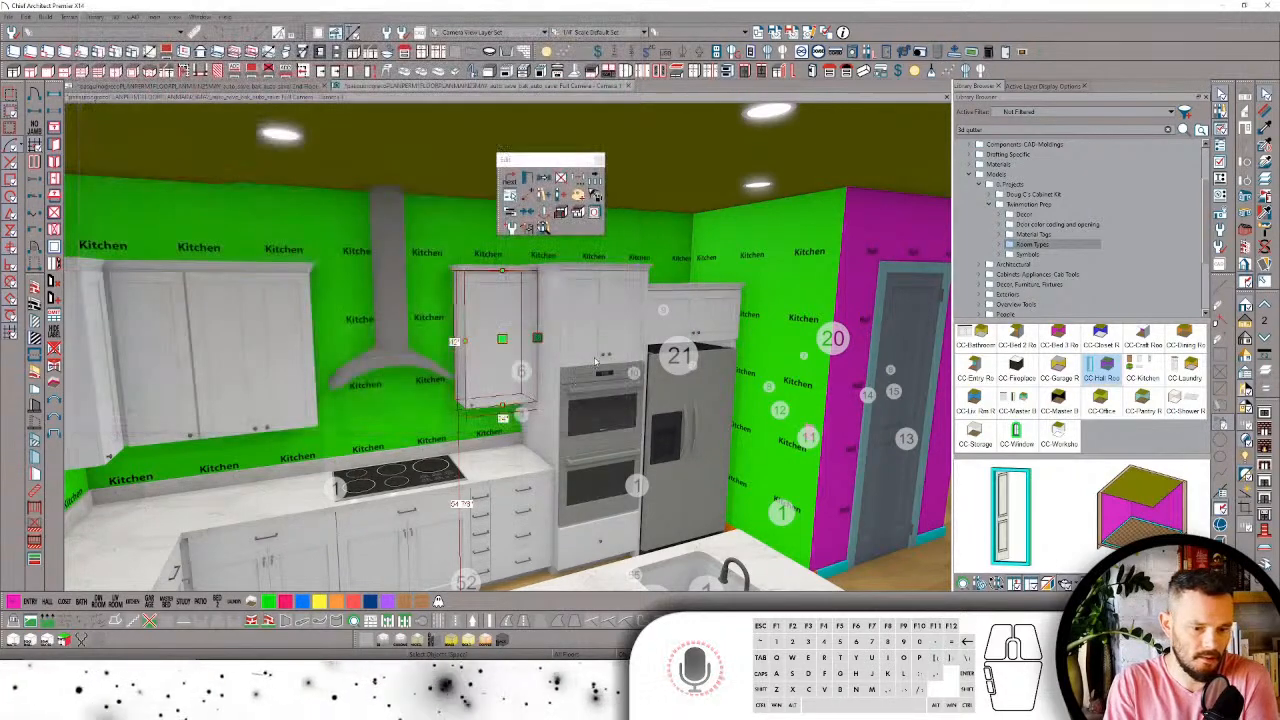
pyautogui.click(595, 354)
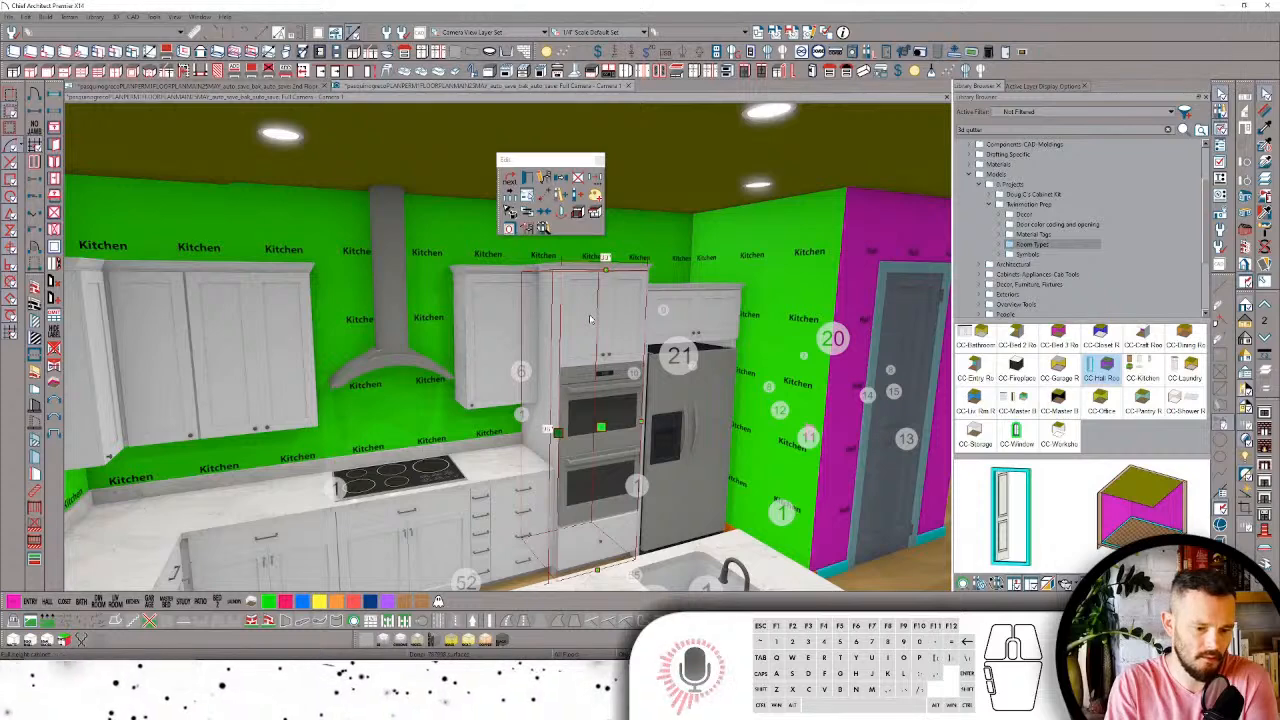
pyautogui.doubleClick(590, 319)
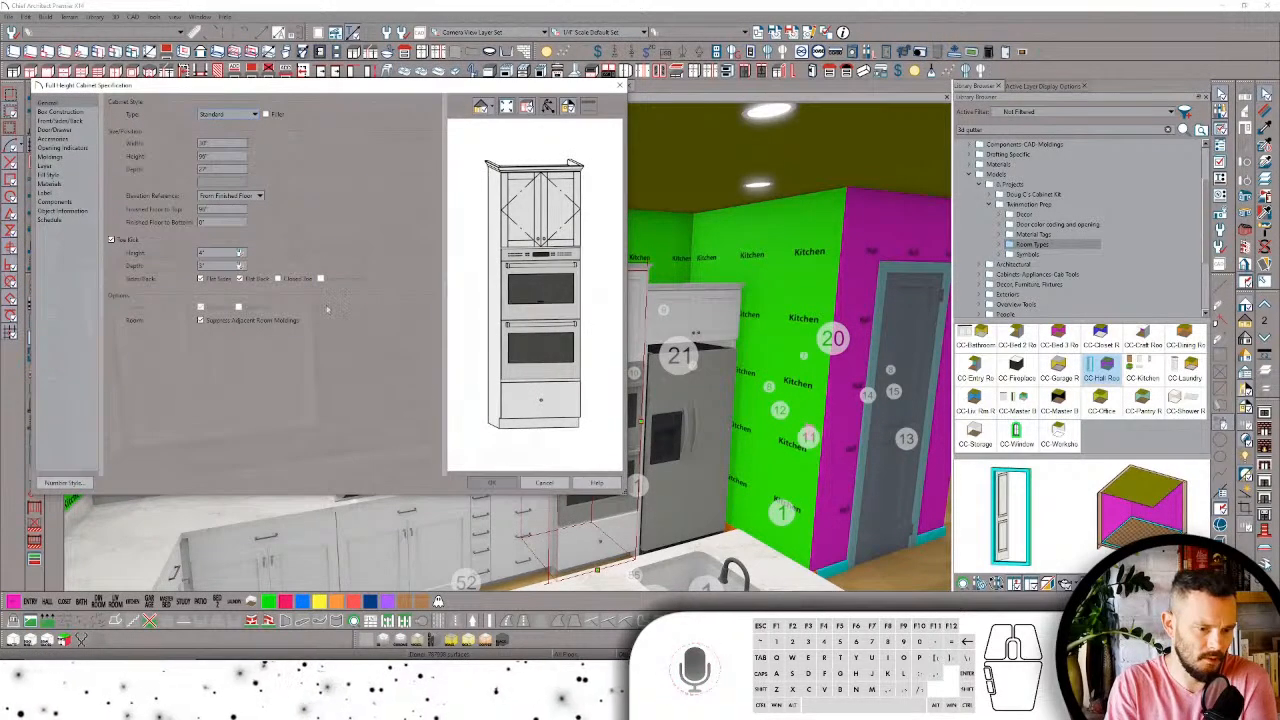
pyautogui.click(542, 483)
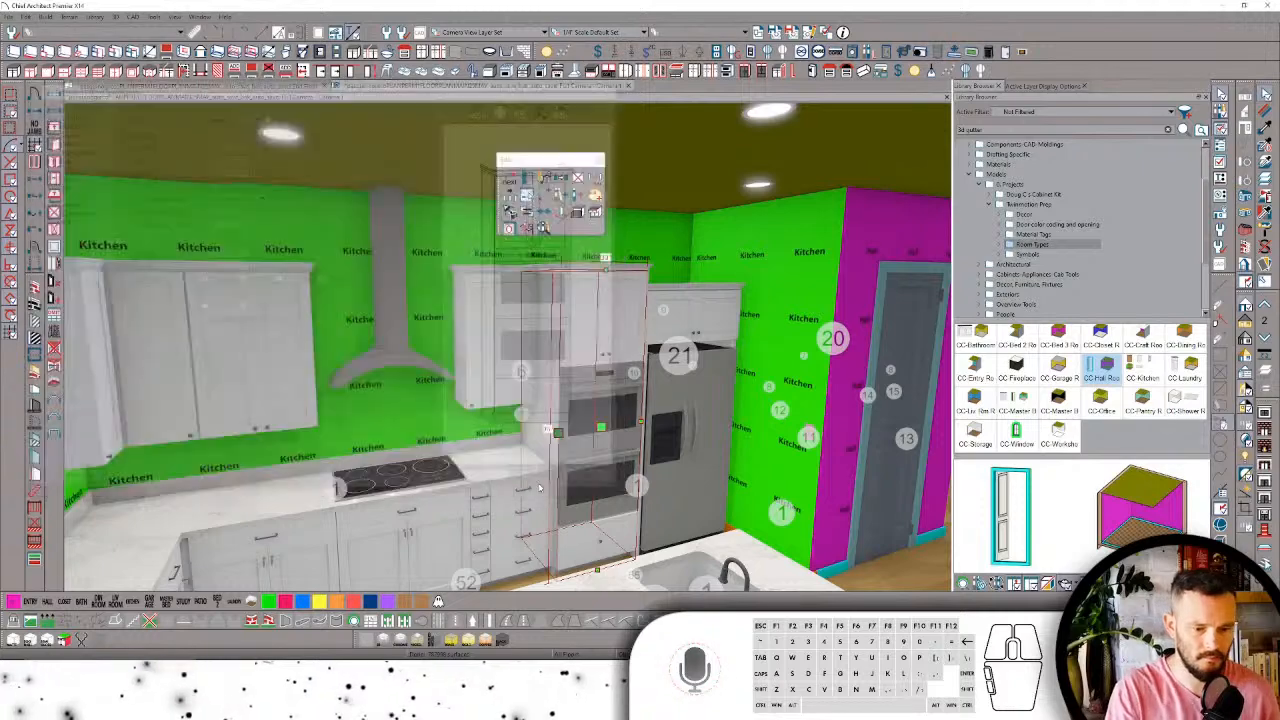
# Step: Raise the top of the refrigerator cabinet to align with the neighbouring double-oven cabinet
pyautogui.scroll(5, 678, 323)
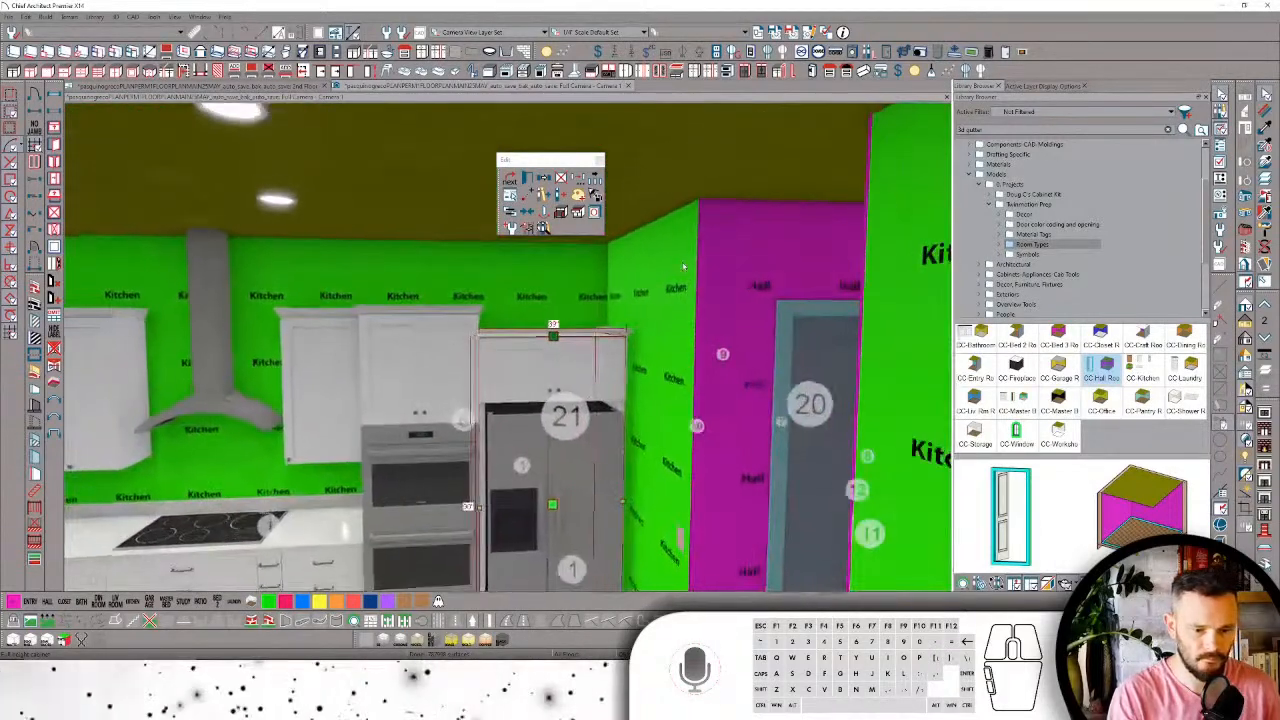
pyautogui.moveTo(551, 328); pyautogui.dragTo(548, 315)
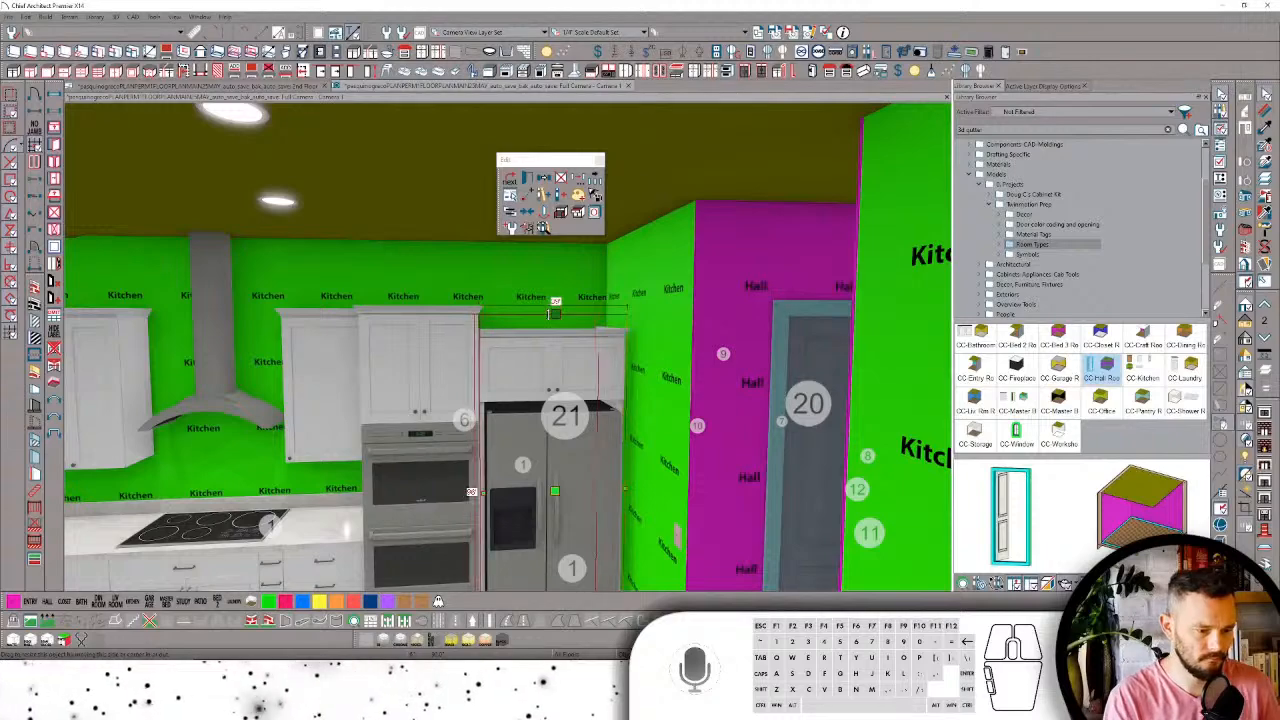
pyautogui.click(548, 315)
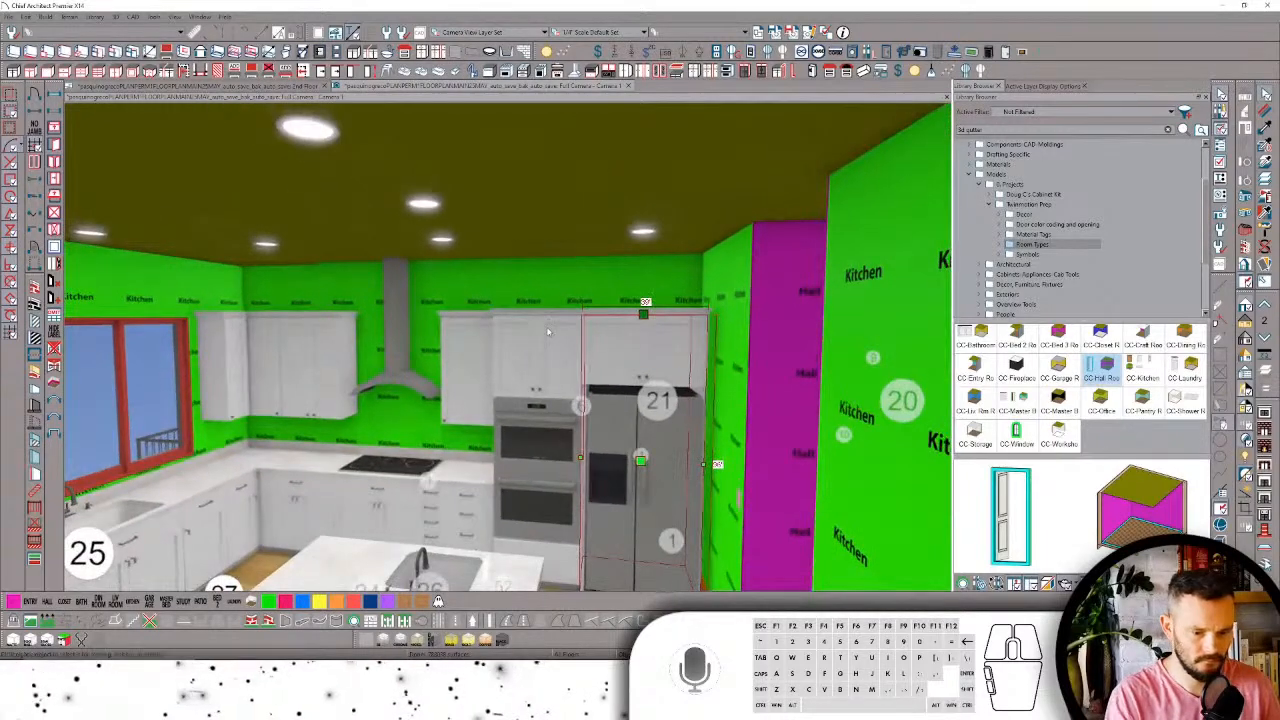
# Step: Place a narrow full-height cabinet between the refrigerator cabinet and the side wall in the floor plan, extending its front flush with the refrigerator cabinet
pyautogui.scroll(3, 463, 162)
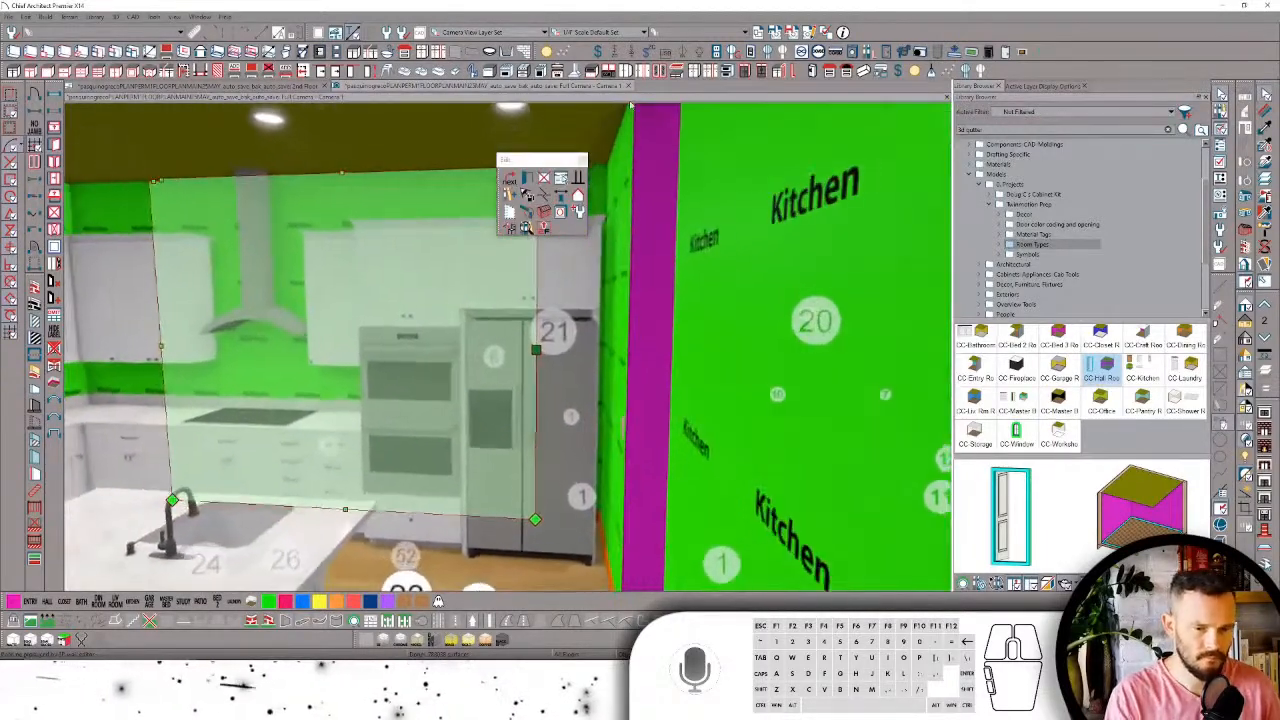
pyautogui.click(484, 640)
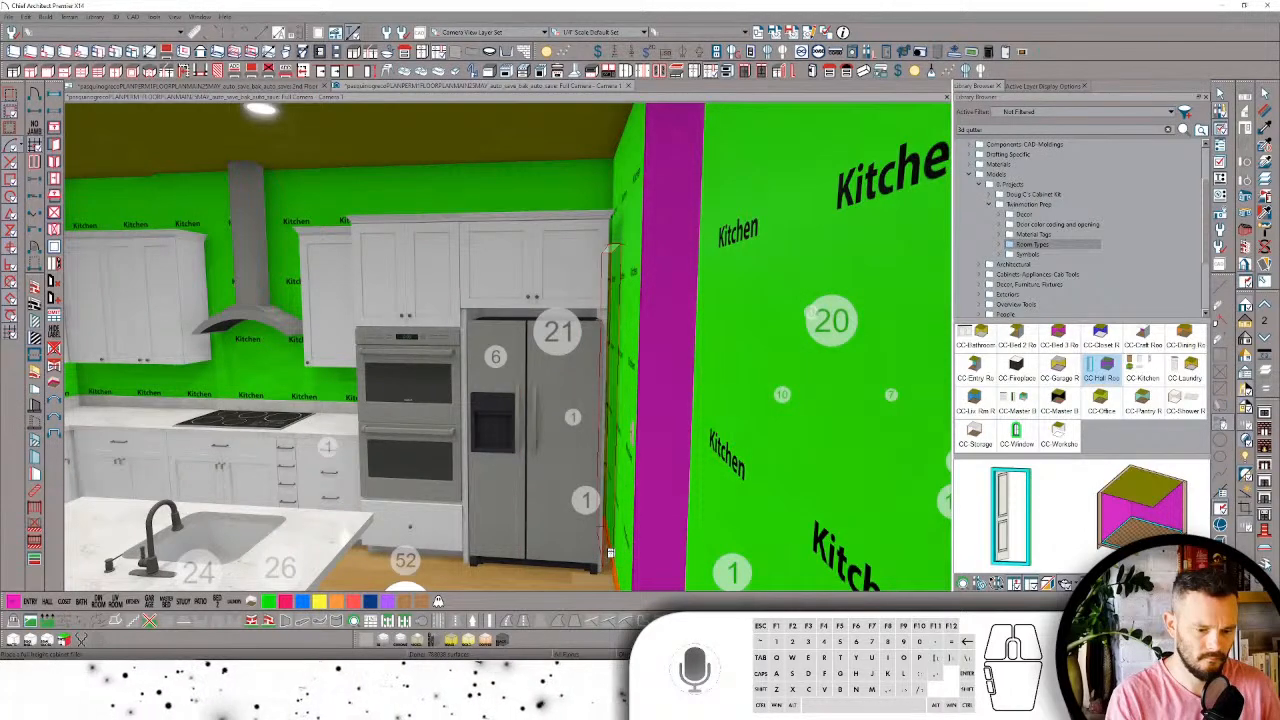
pyautogui.click(549, 354)
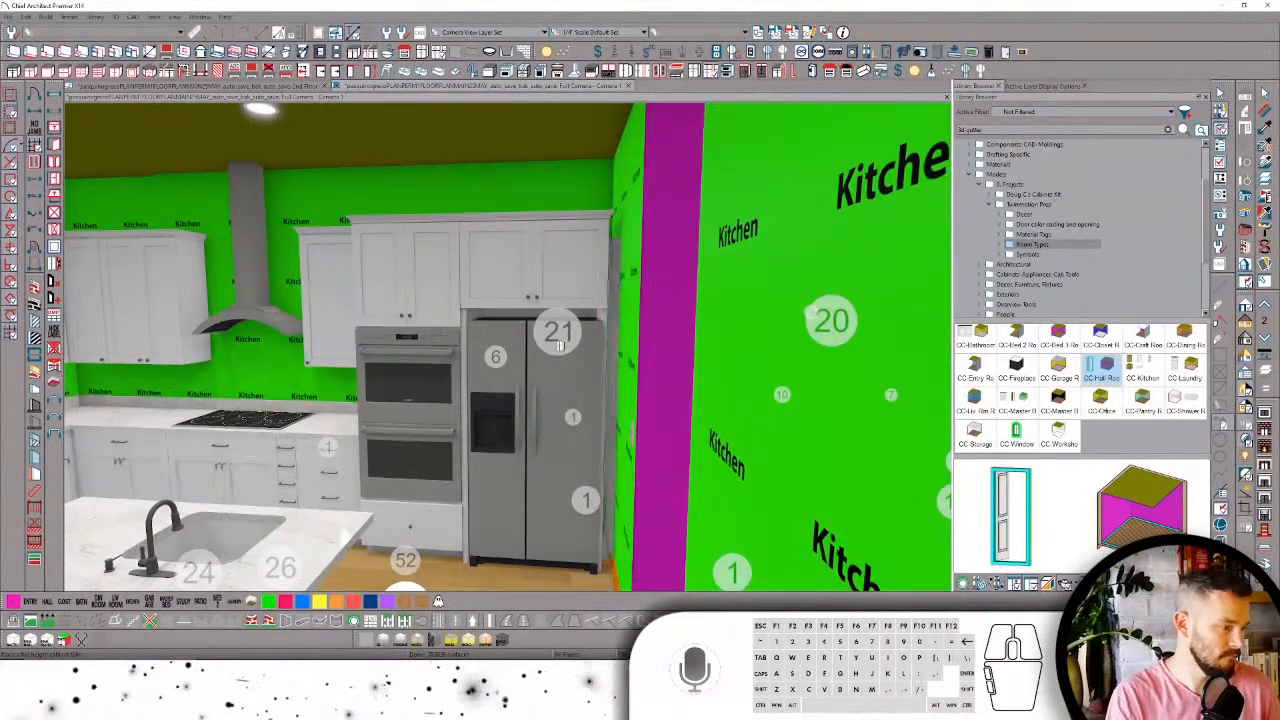
pyautogui.click(140, 87)
pyautogui.scroll(5, 690, 512)
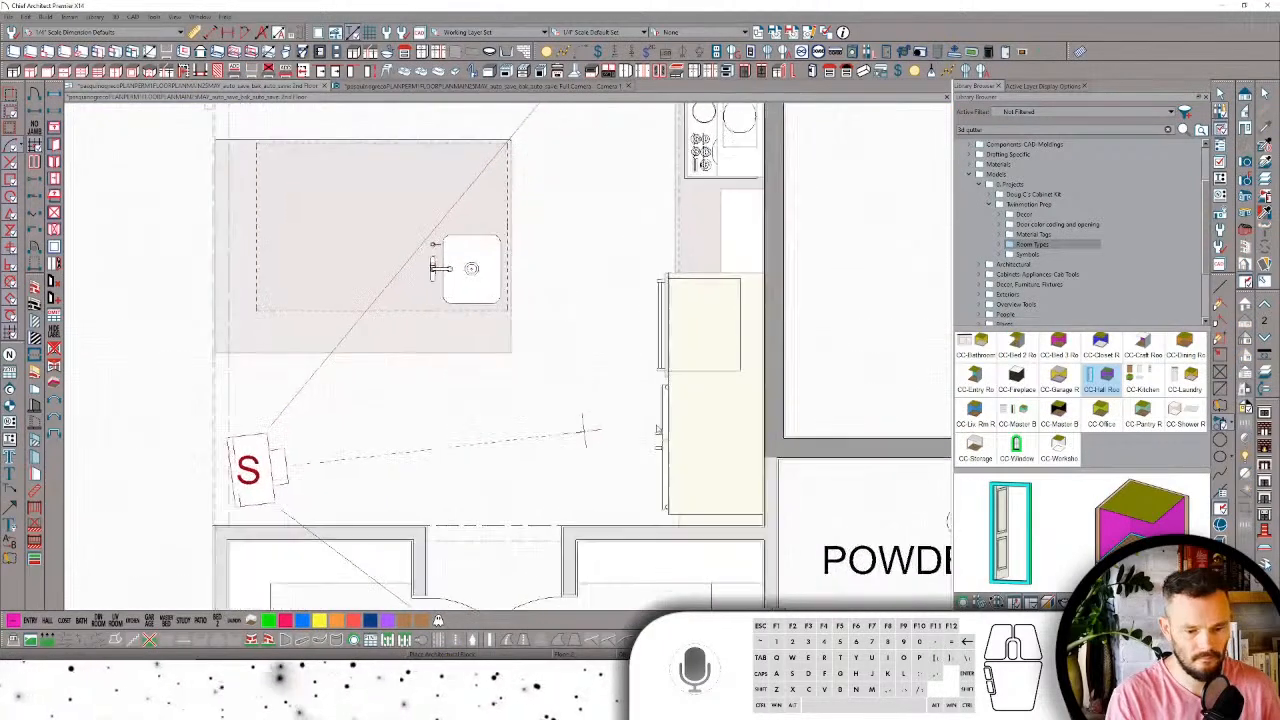
pyautogui.click(685, 508)
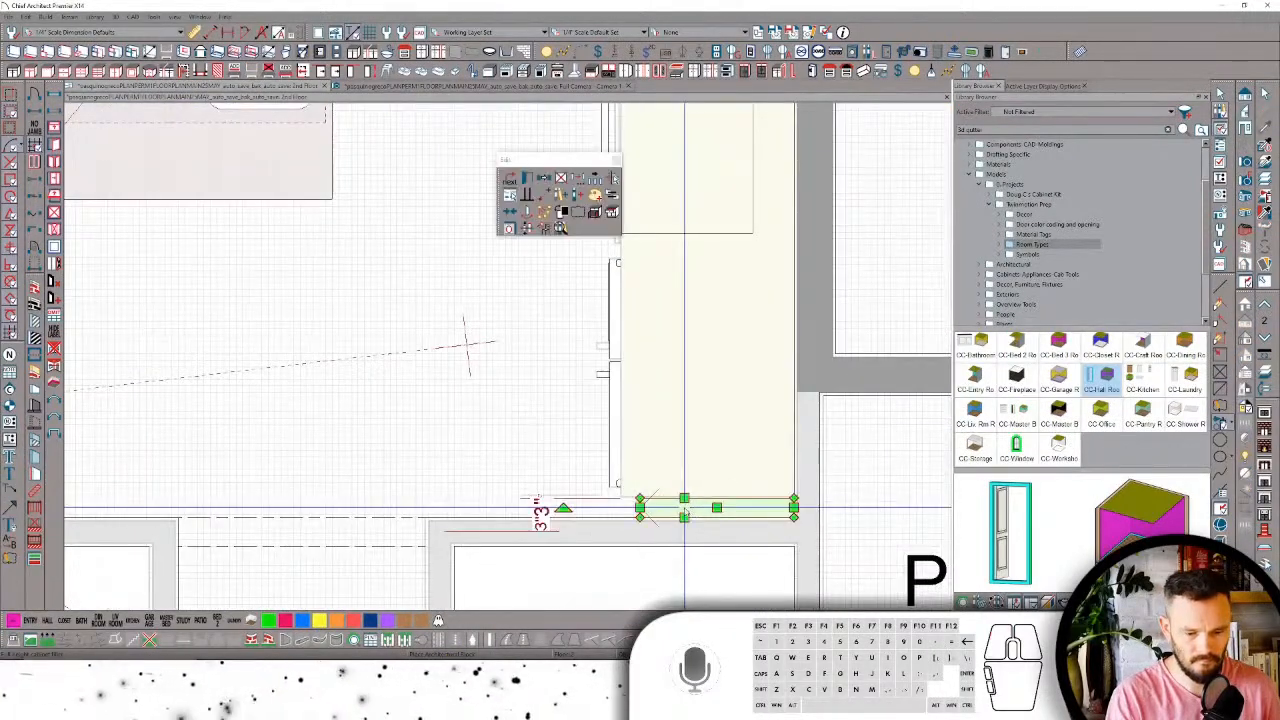
pyautogui.moveTo(640, 508); pyautogui.dragTo(620, 500)
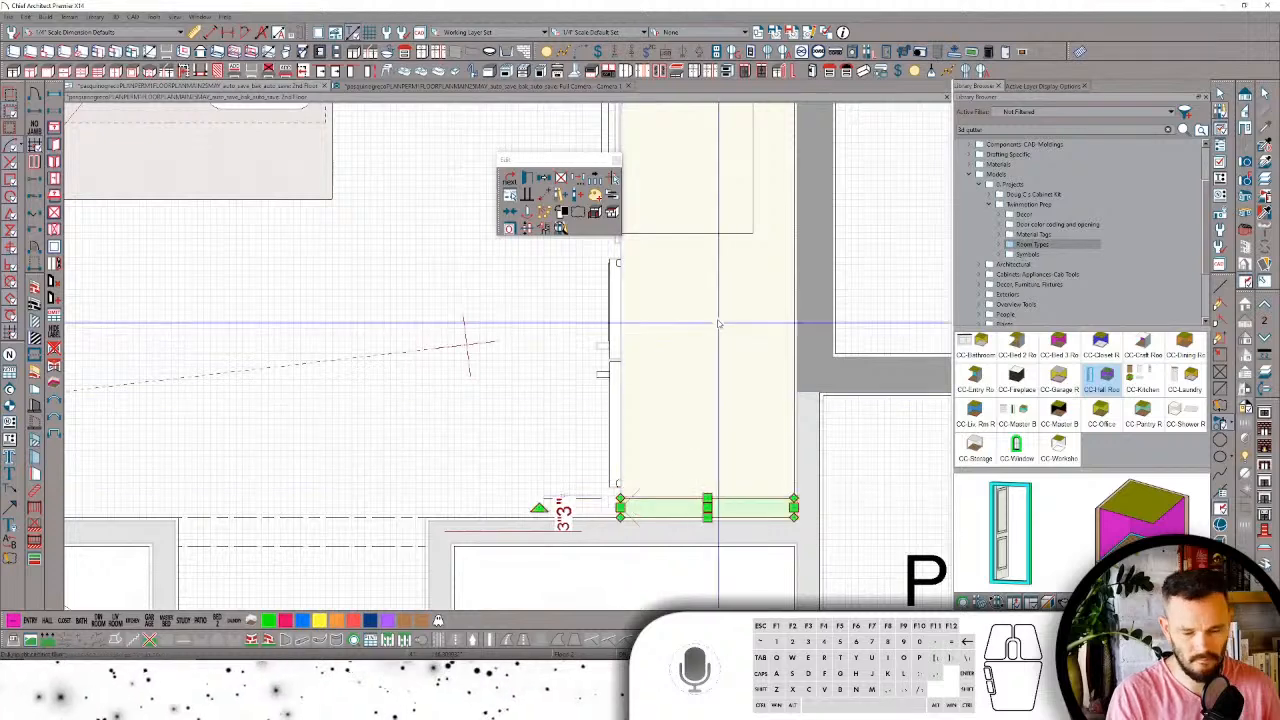
# Step: Adjust the narrow filler cabinet's long sides to meet the refrigerator cabinet and the side wall, and return to the camera view
pyautogui.scroll(1, 733, 535)
pyautogui.scroll(2, 735, 535)
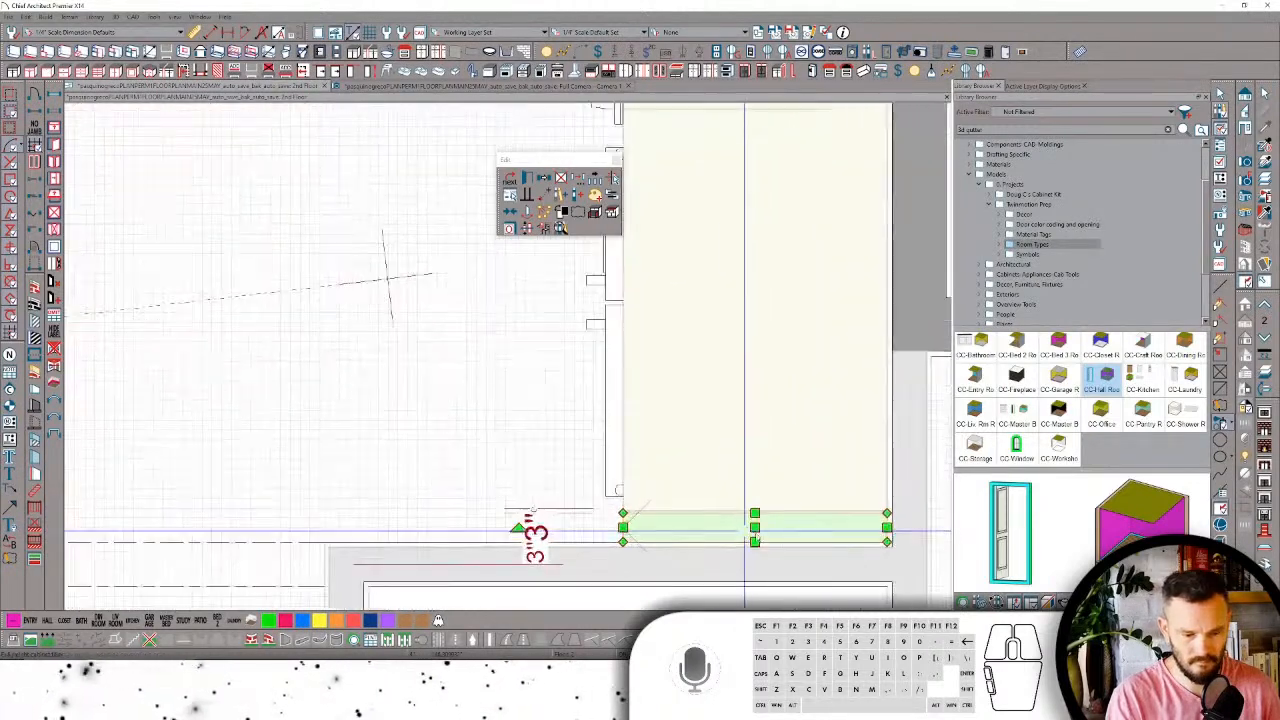
pyautogui.click(768, 528)
pyautogui.moveTo(768, 528); pyautogui.dragTo(771, 536)
pyautogui.scroll(2, 865, 514)
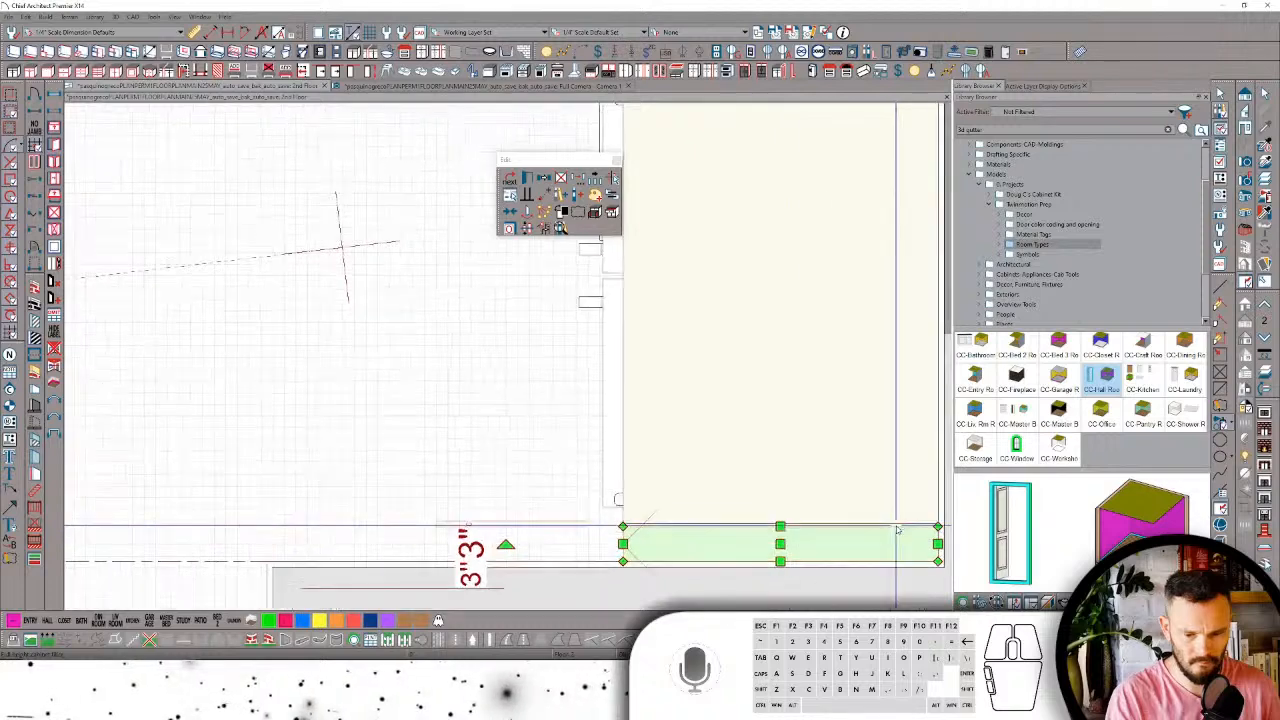
pyautogui.moveTo(907, 524); pyautogui.dragTo(908, 518)
pyautogui.moveTo(677, 567); pyautogui.dragTo(675, 574)
pyautogui.click(603, 464)
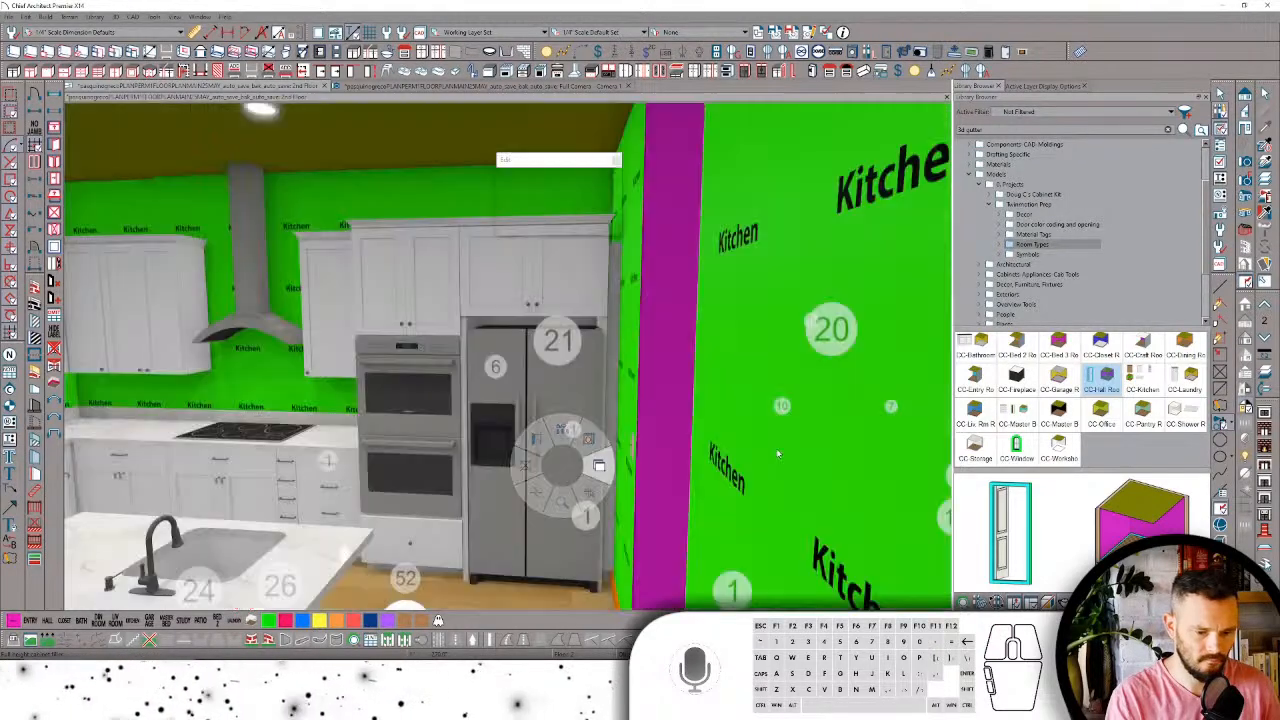
# Step: Extend the top of the tall narrow filler between the refrigerator and the wall upward by an exact distance
pyautogui.click(617, 264)
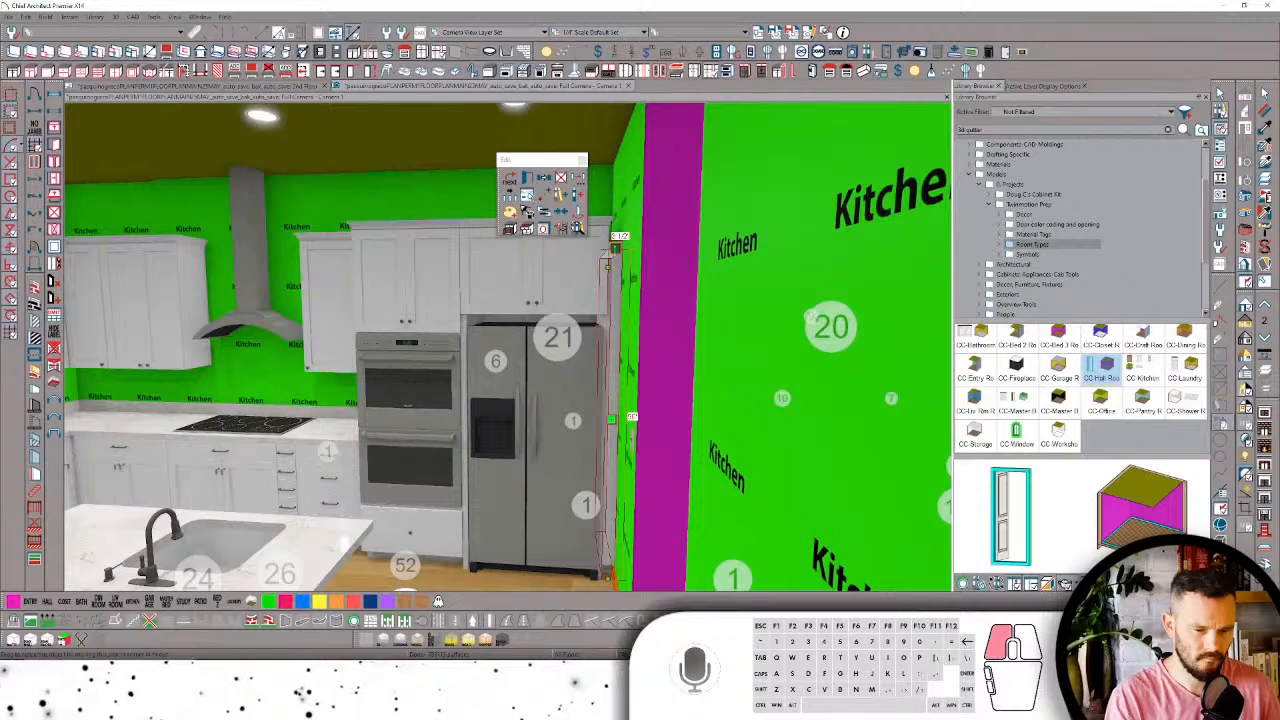
pyautogui.moveTo(612, 228); pyautogui.dragTo(609, 226)
pyautogui.press('Tab')
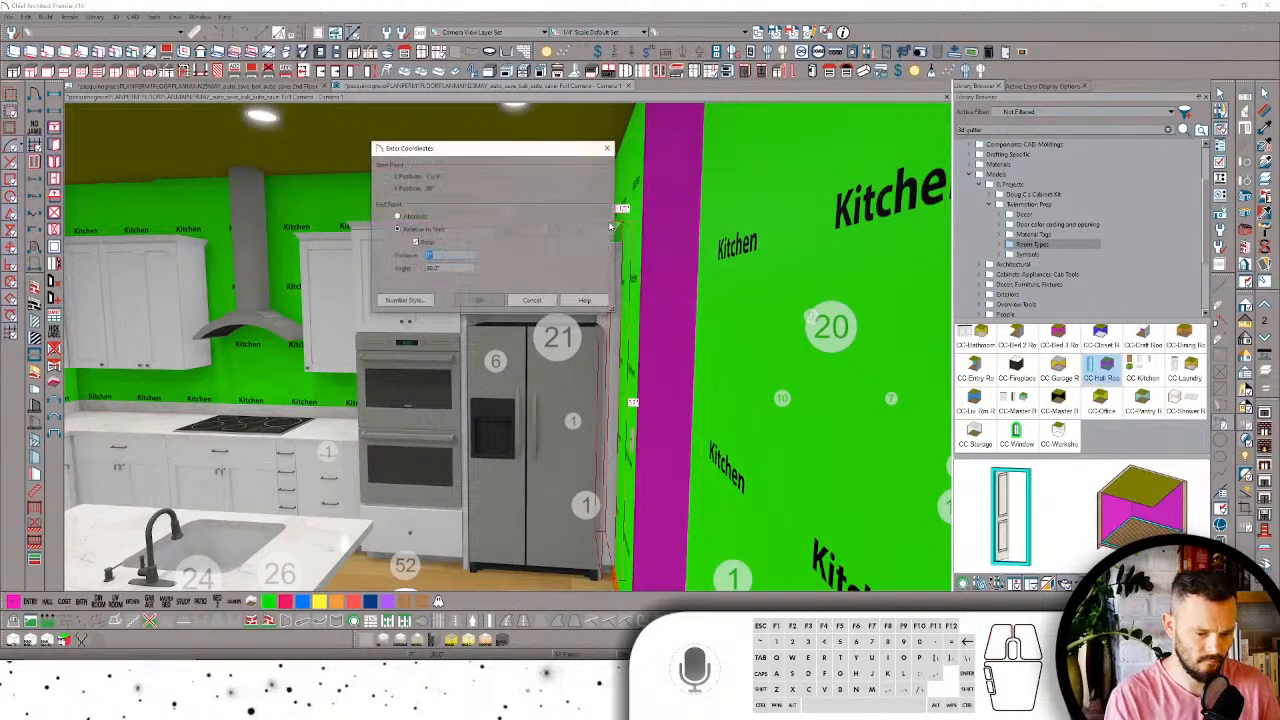
pyautogui.press('Return')
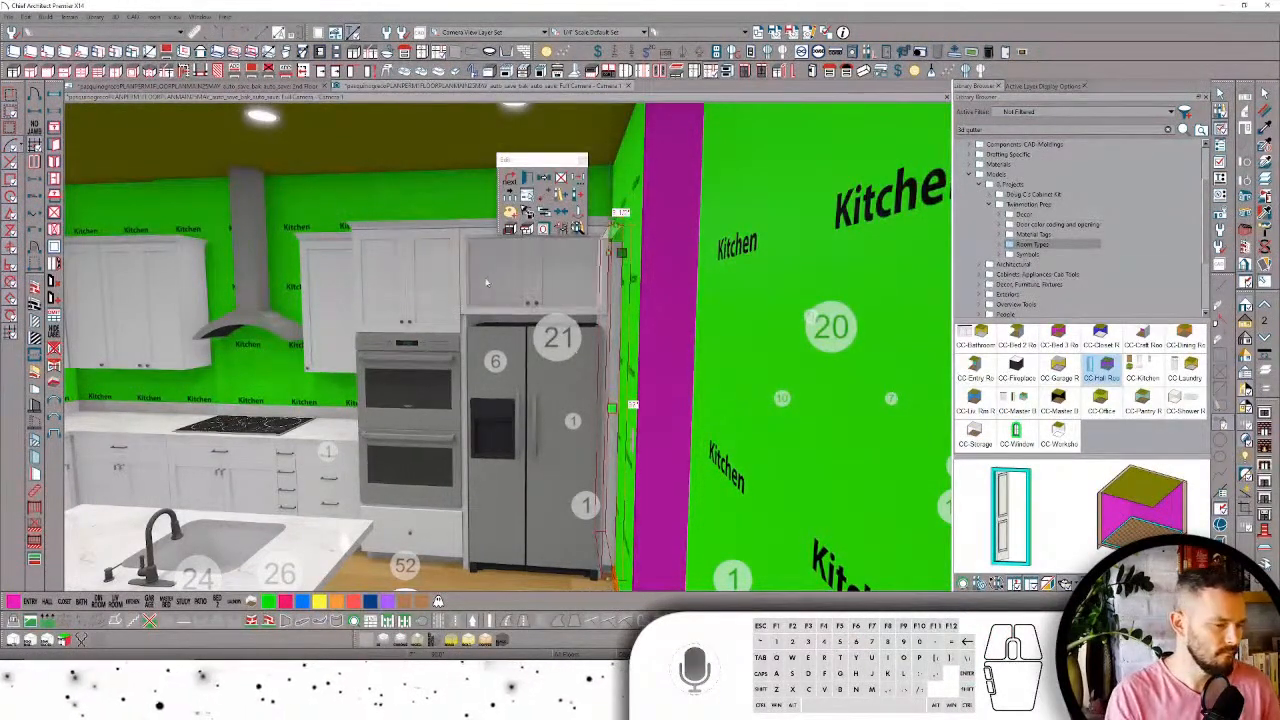
# Step: Replace the range hood above the cooktop with a flat-canopy model and stretch its top up toward the ceiling
pyautogui.moveTo(478, 287); pyautogui.dragTo(530, 410, button='middle')
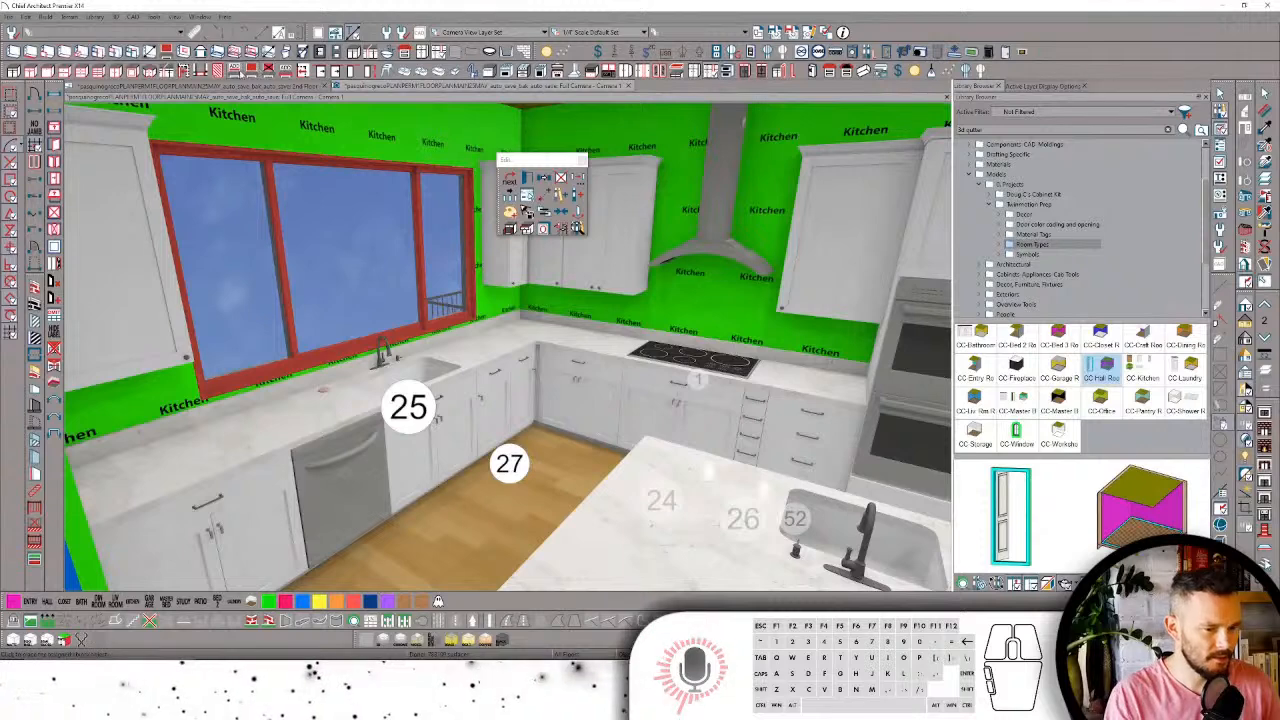
pyautogui.click(268, 72)
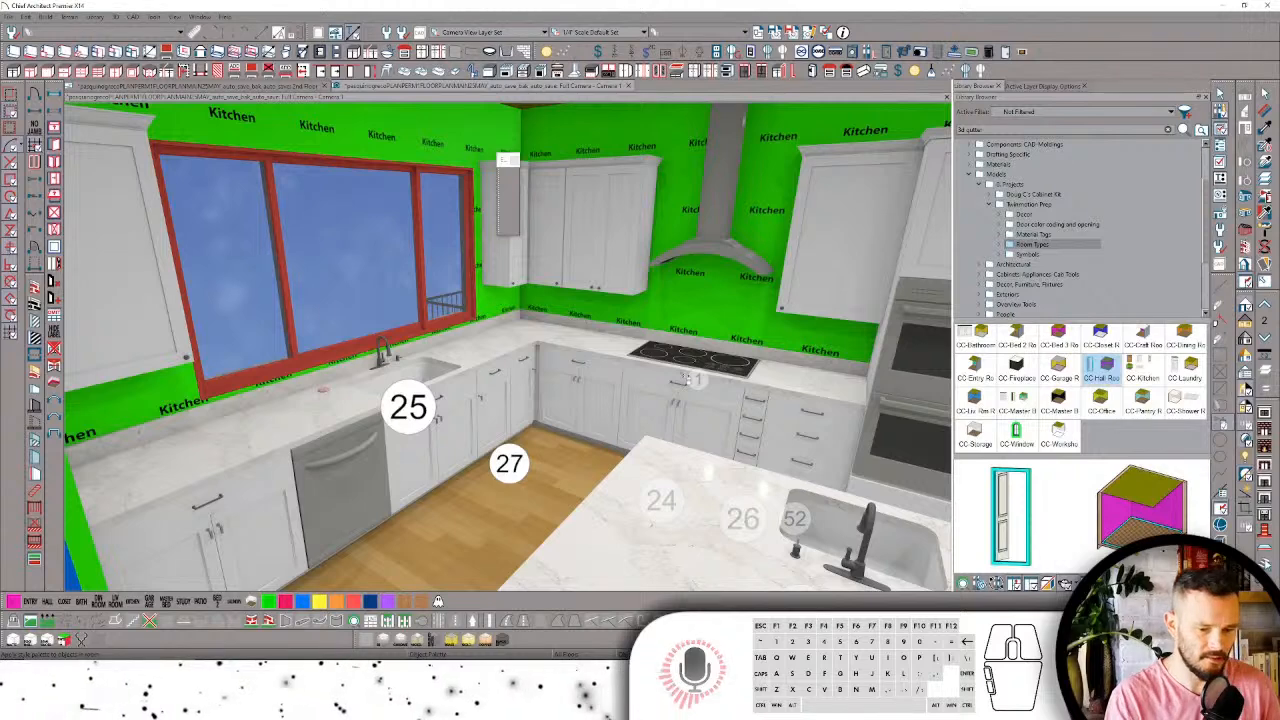
pyautogui.moveTo(531, 290); pyautogui.dragTo(568, 248, button='middle')
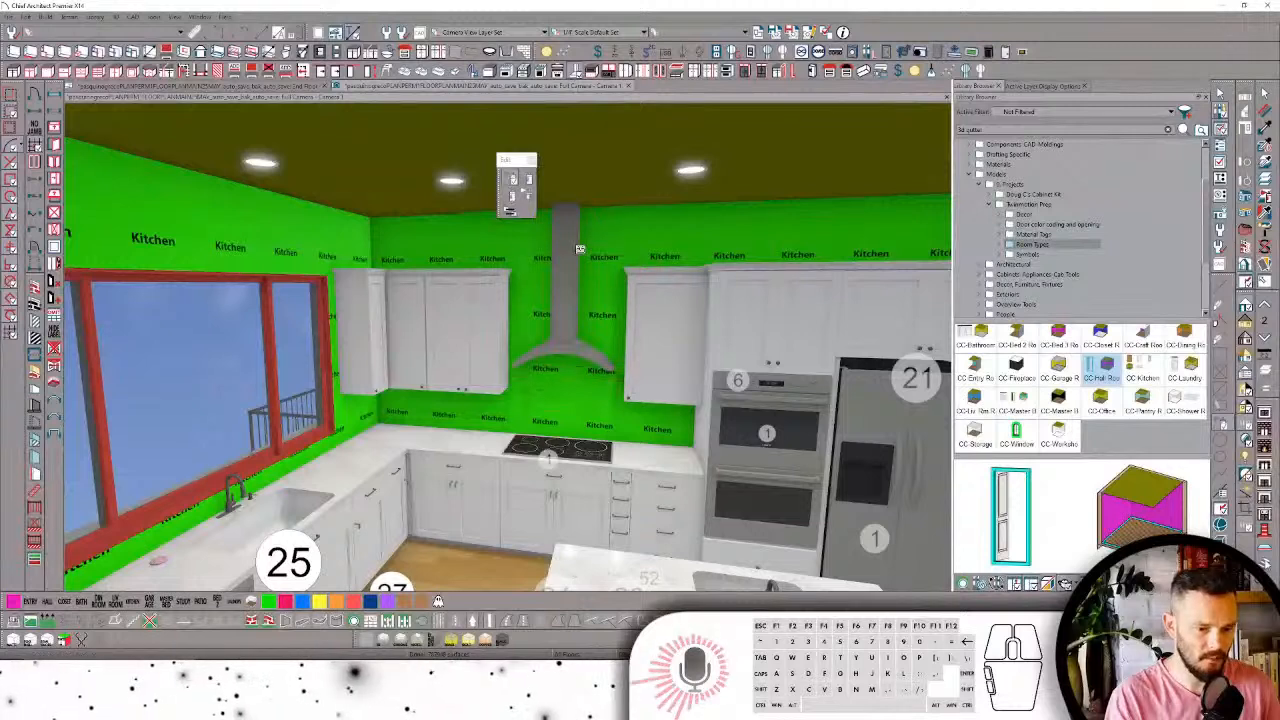
pyautogui.click(575, 272)
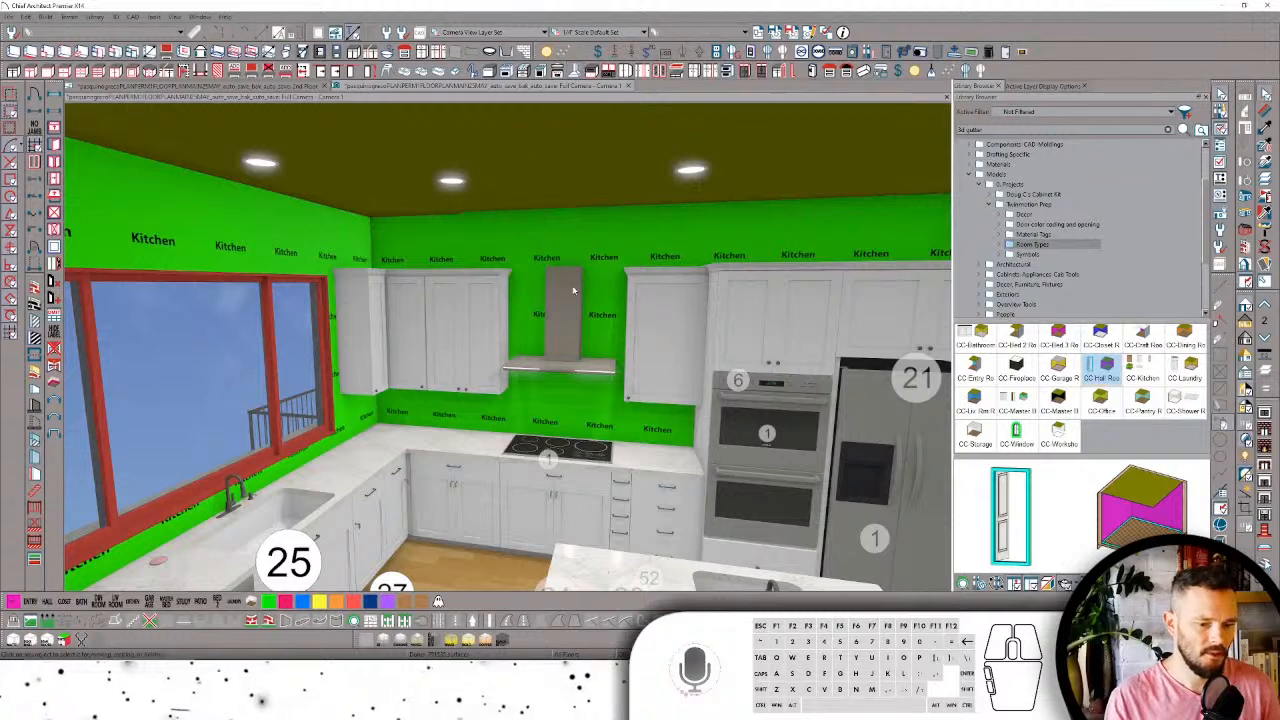
pyautogui.click(572, 285)
pyautogui.moveTo(560, 263); pyautogui.dragTo(605, 203)
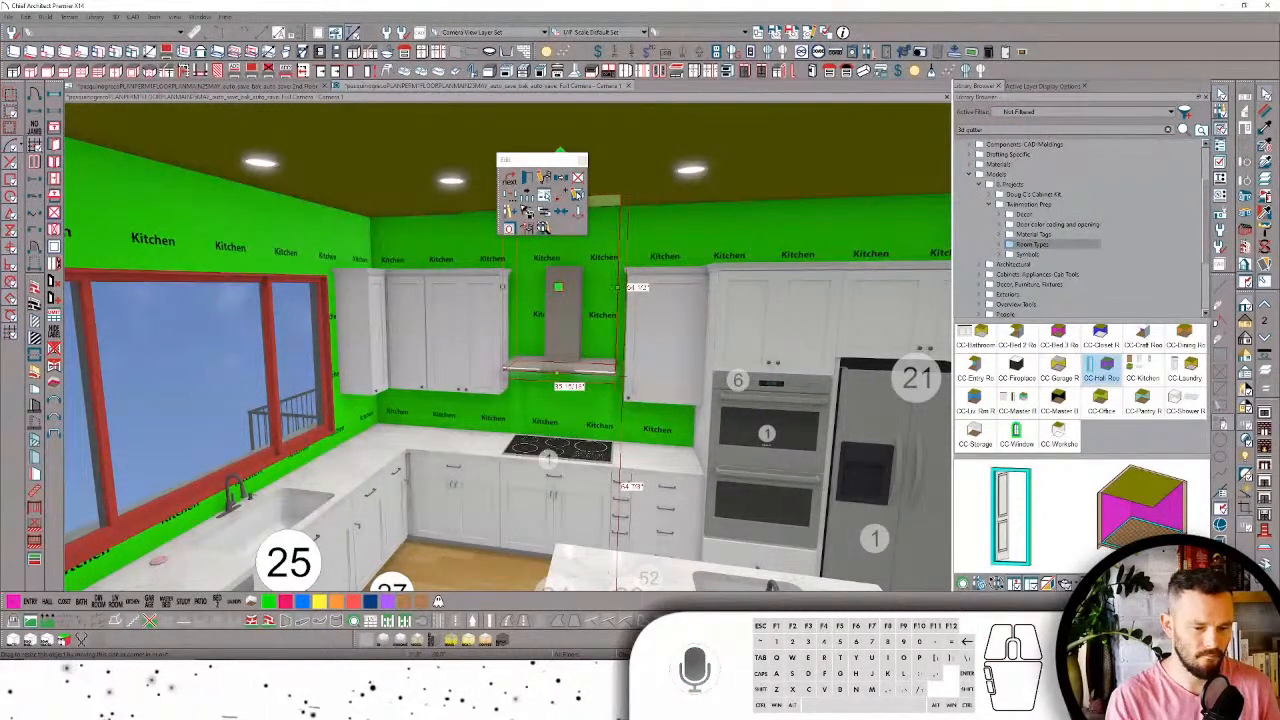
# Step: Find the Ghielmetti Knob in the library and apply it to the narrow drawer stack beside the cooktop
pyautogui.scroll(-3, 646, 369)
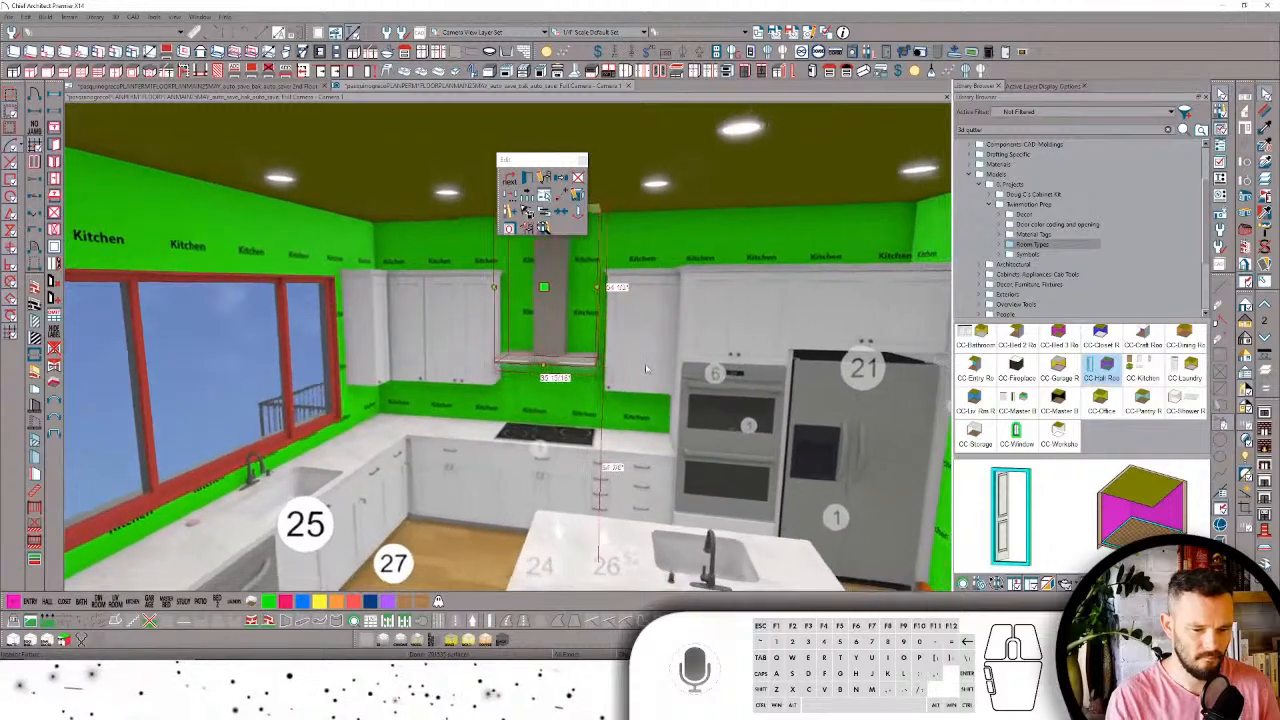
pyautogui.moveTo(646, 369); pyautogui.dragTo(711, 328, button='middle')
pyautogui.scroll(4, 619, 439)
pyautogui.scroll(3, 660, 410)
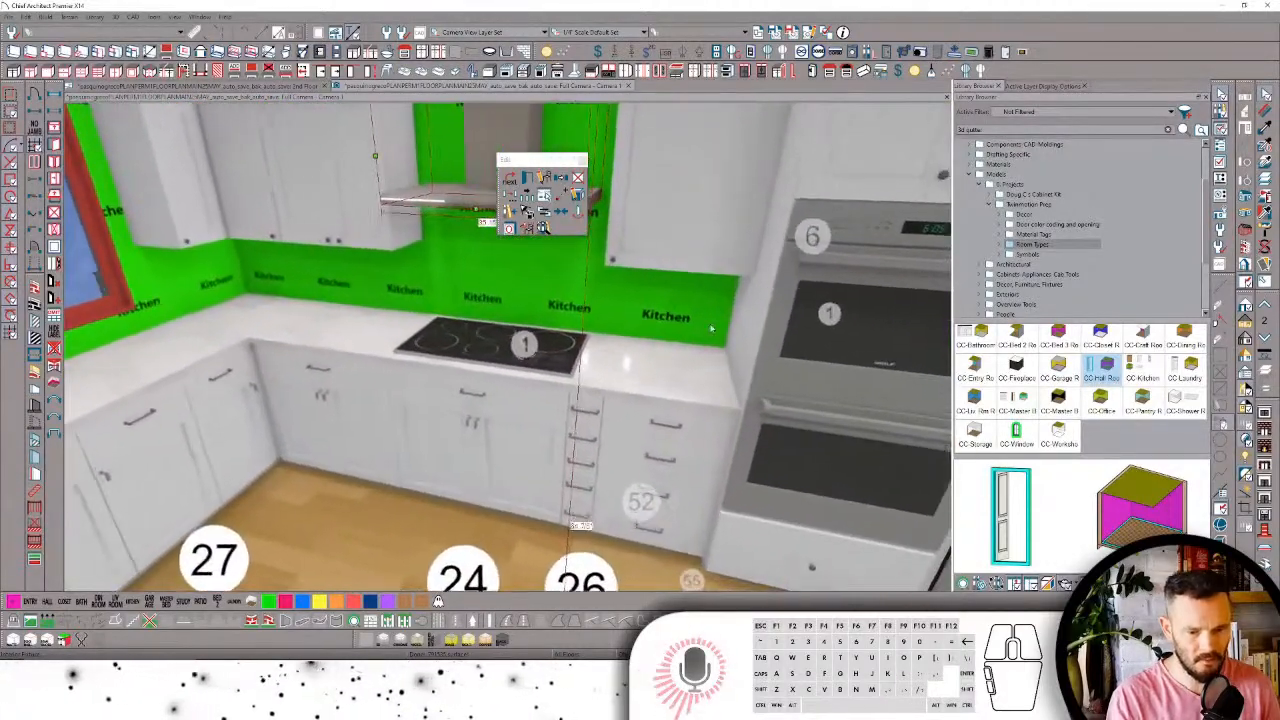
pyautogui.click(969, 130)
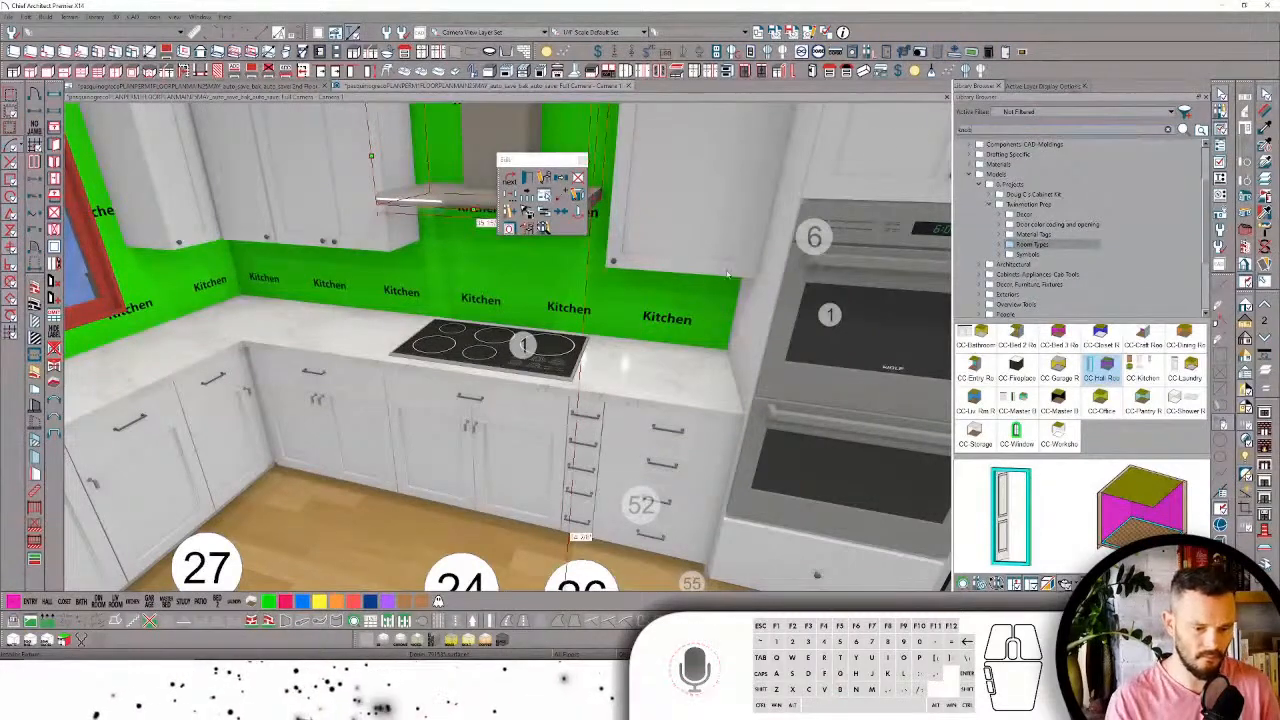
pyautogui.press('Return')
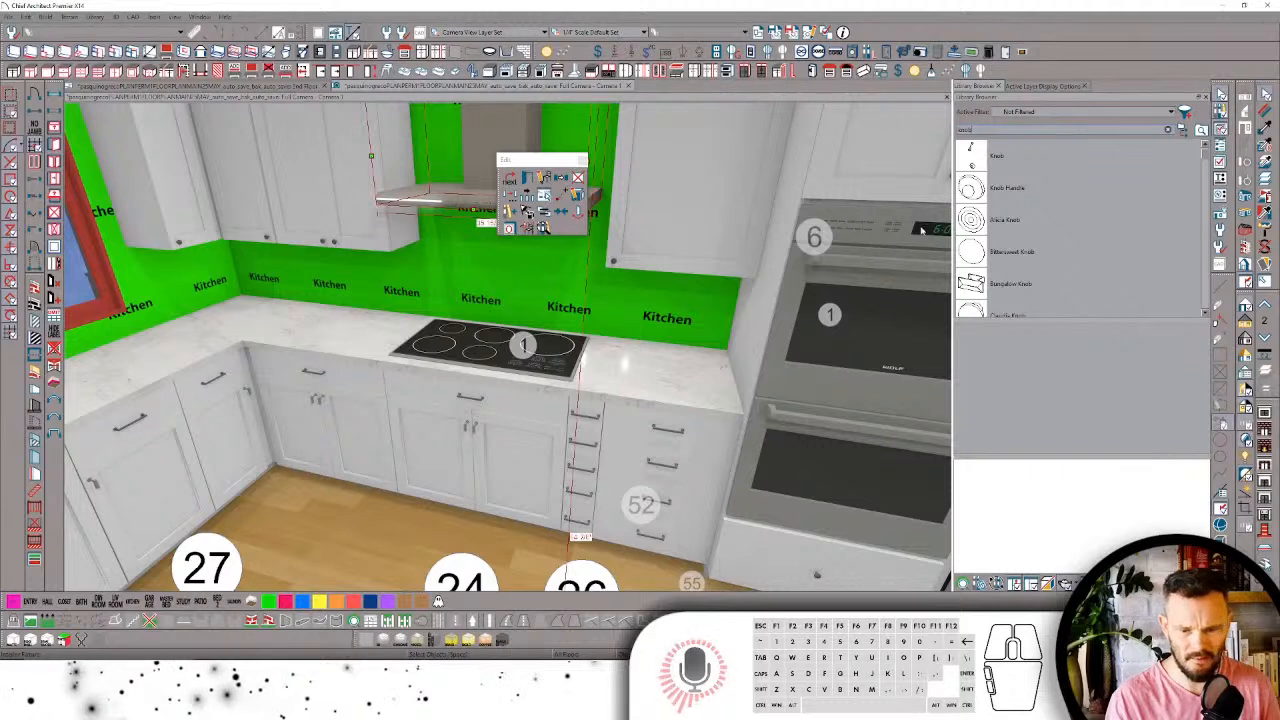
pyautogui.scroll(-1, 988, 192)
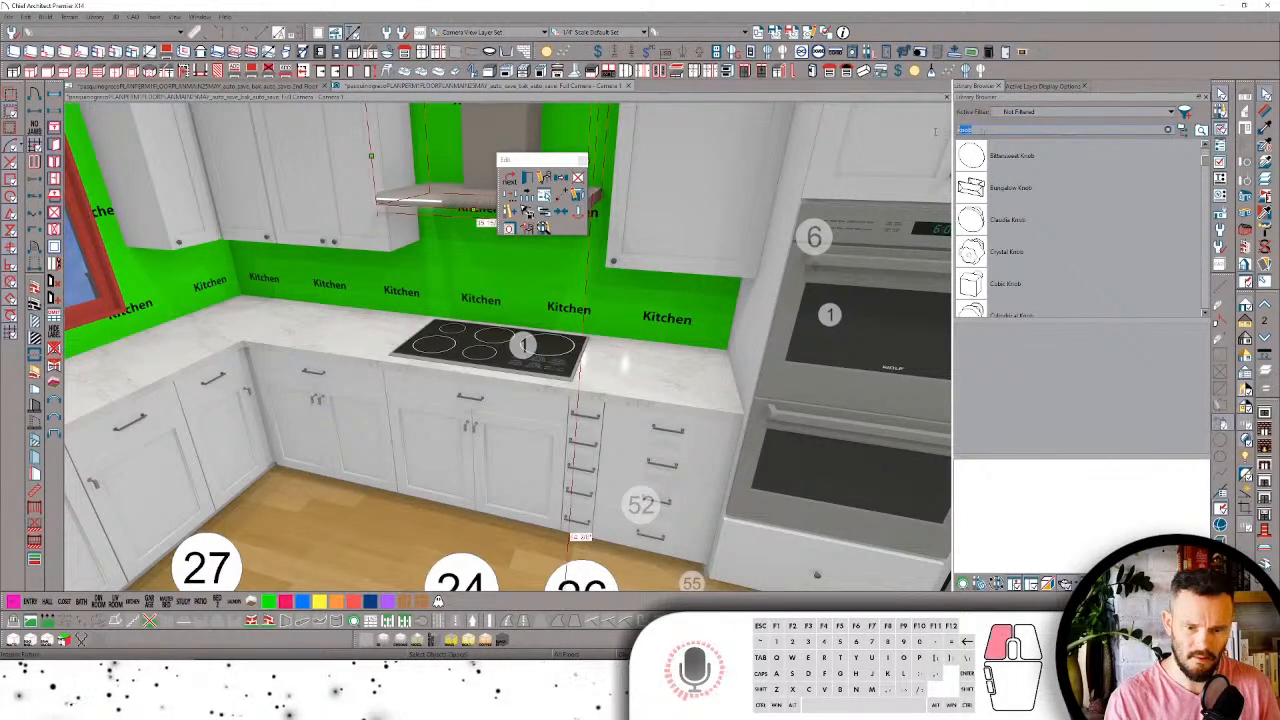
pyautogui.write('hood')
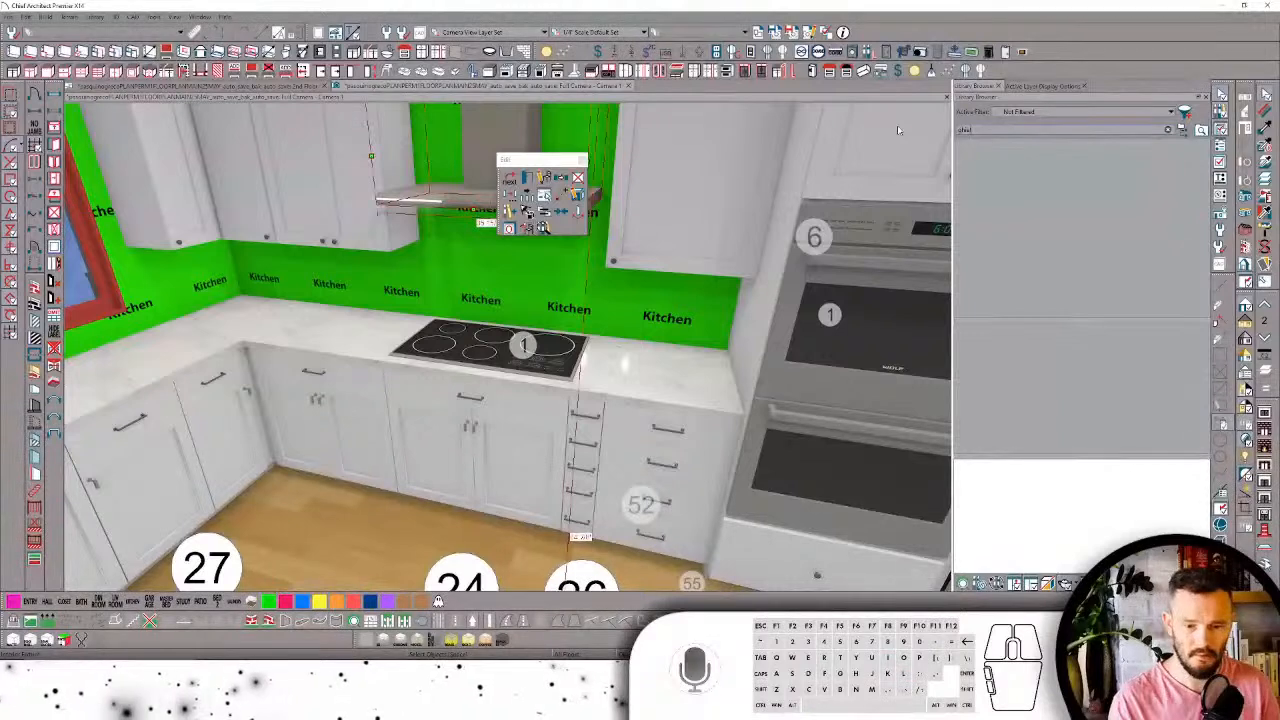
pyautogui.click(979, 219)
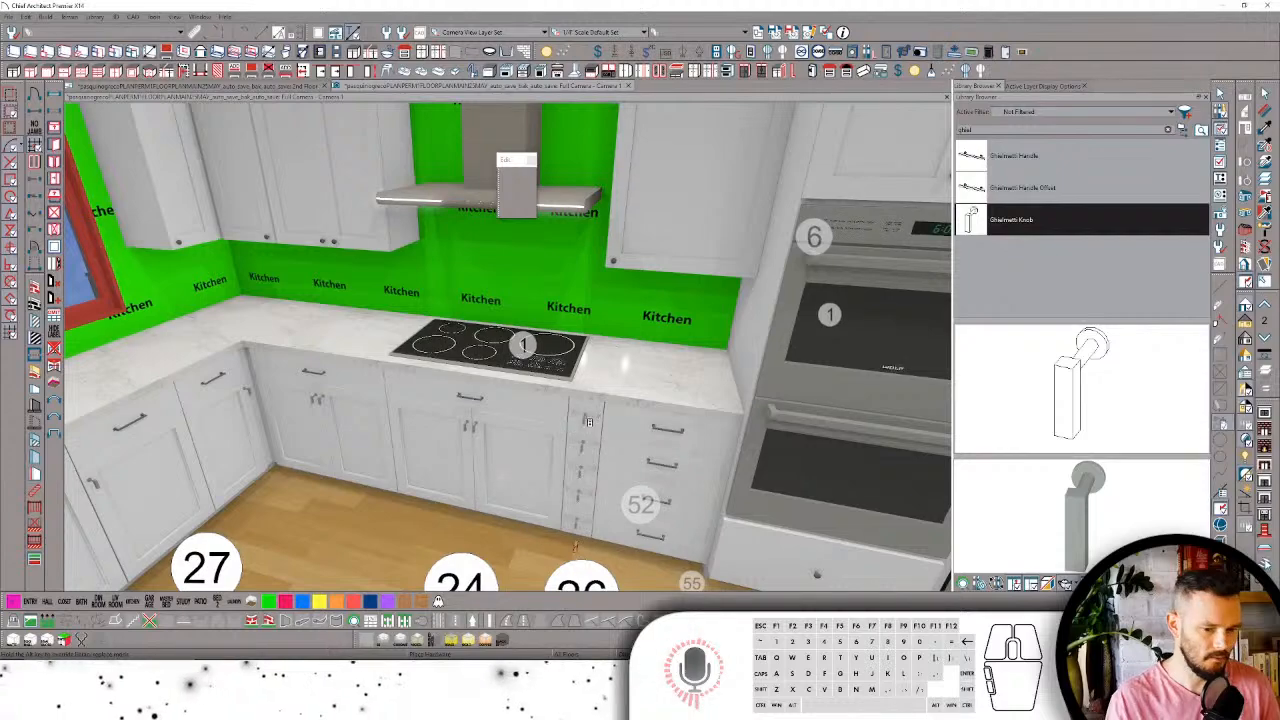
# Step: Replace the dishwasher under the window counter with a model that has a straight bar handle
pyautogui.scroll(-2, 659, 305)
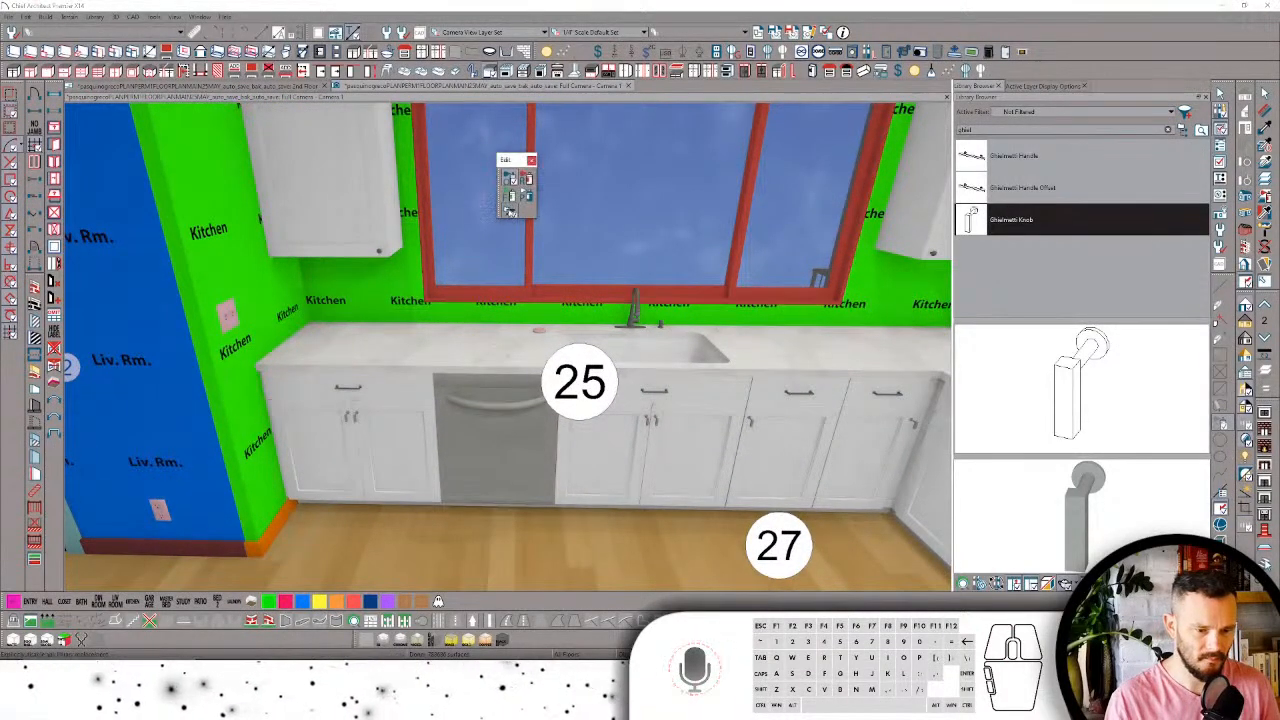
pyautogui.click(498, 418)
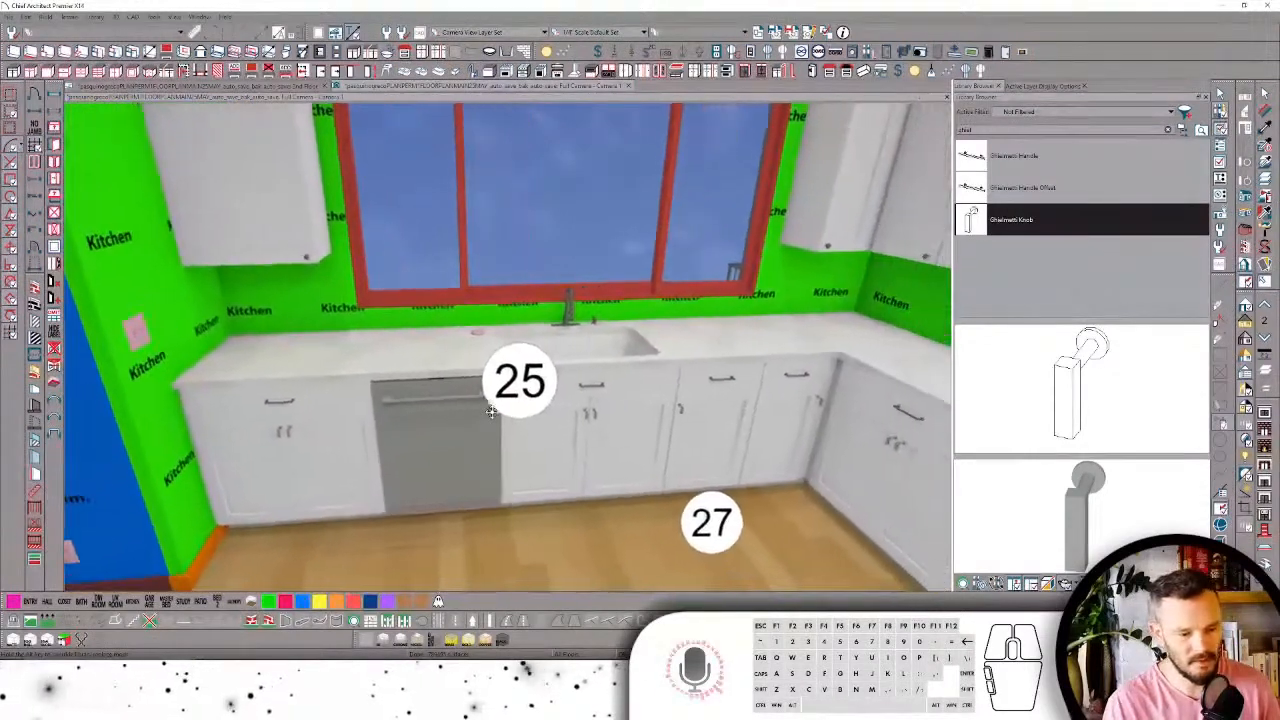
pyautogui.moveTo(519, 384); pyautogui.dragTo(478, 420, button='middle')
# Step: Delete the sink and its faucet from the base cabinet below the kitchen window
pyautogui.click(491, 366)
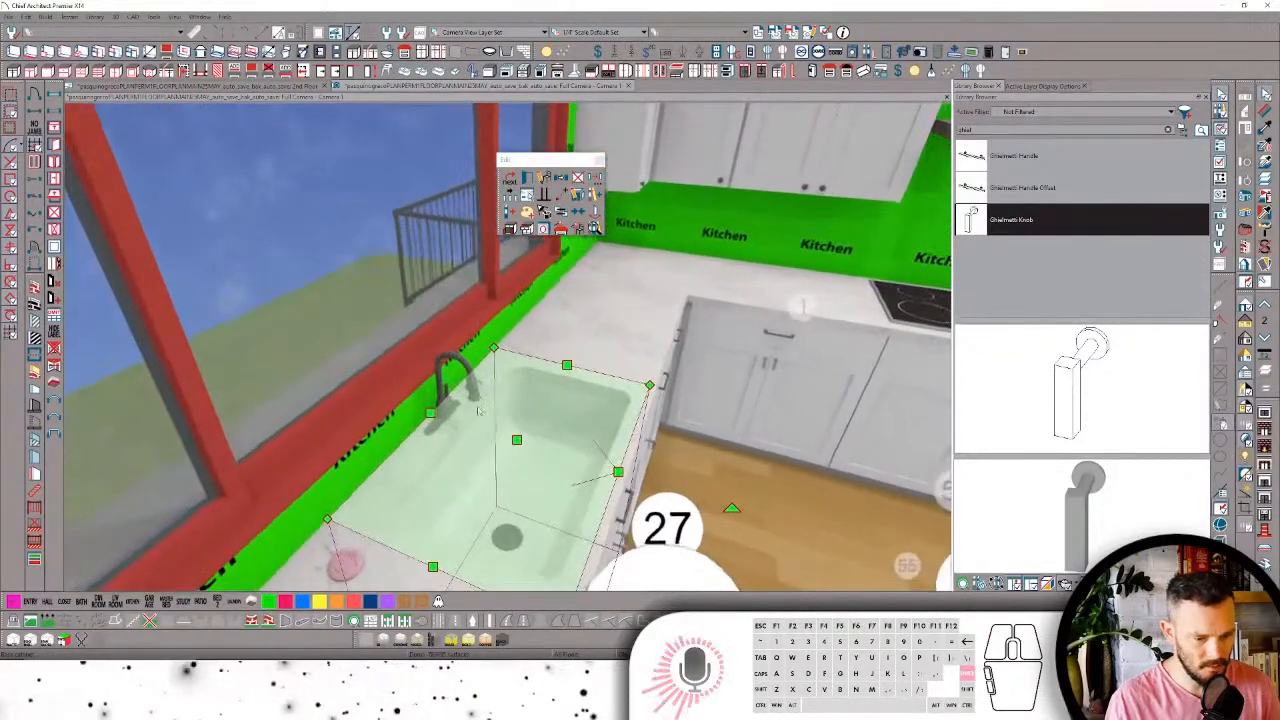
pyautogui.press('Tab')
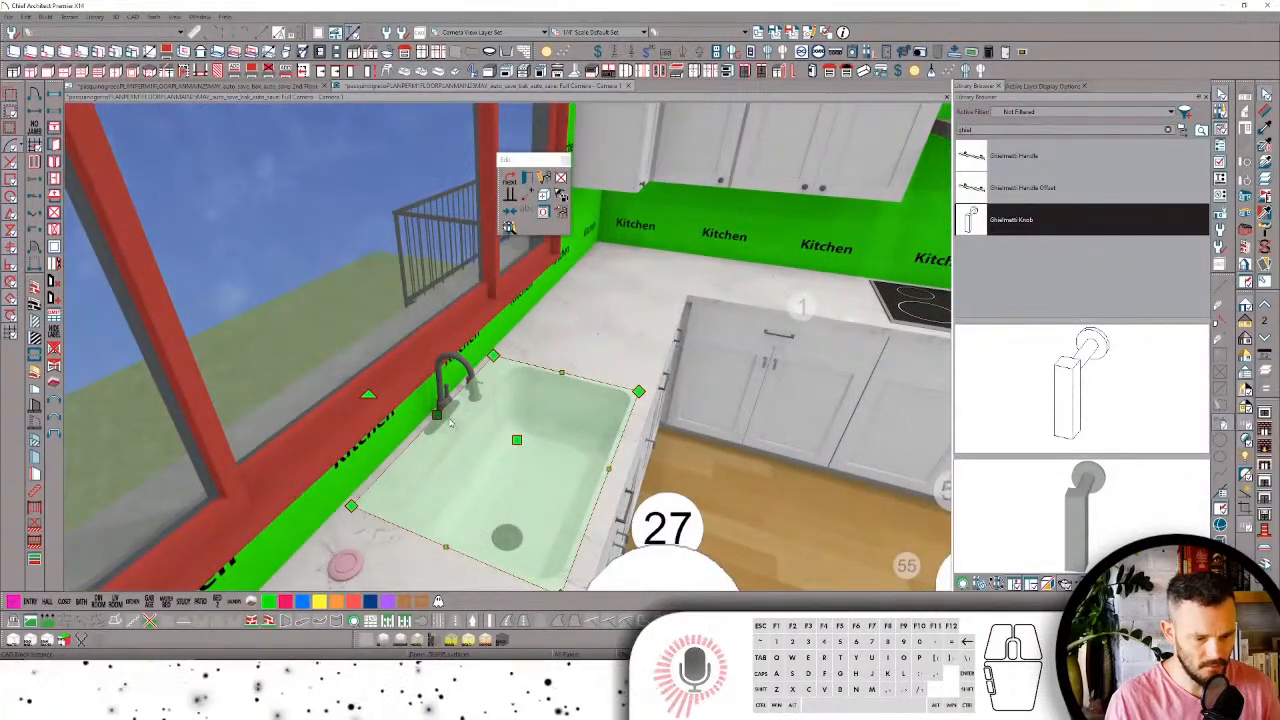
pyautogui.click(442, 411)
pyautogui.moveTo(442, 411); pyautogui.dragTo(542, 337, button='middle')
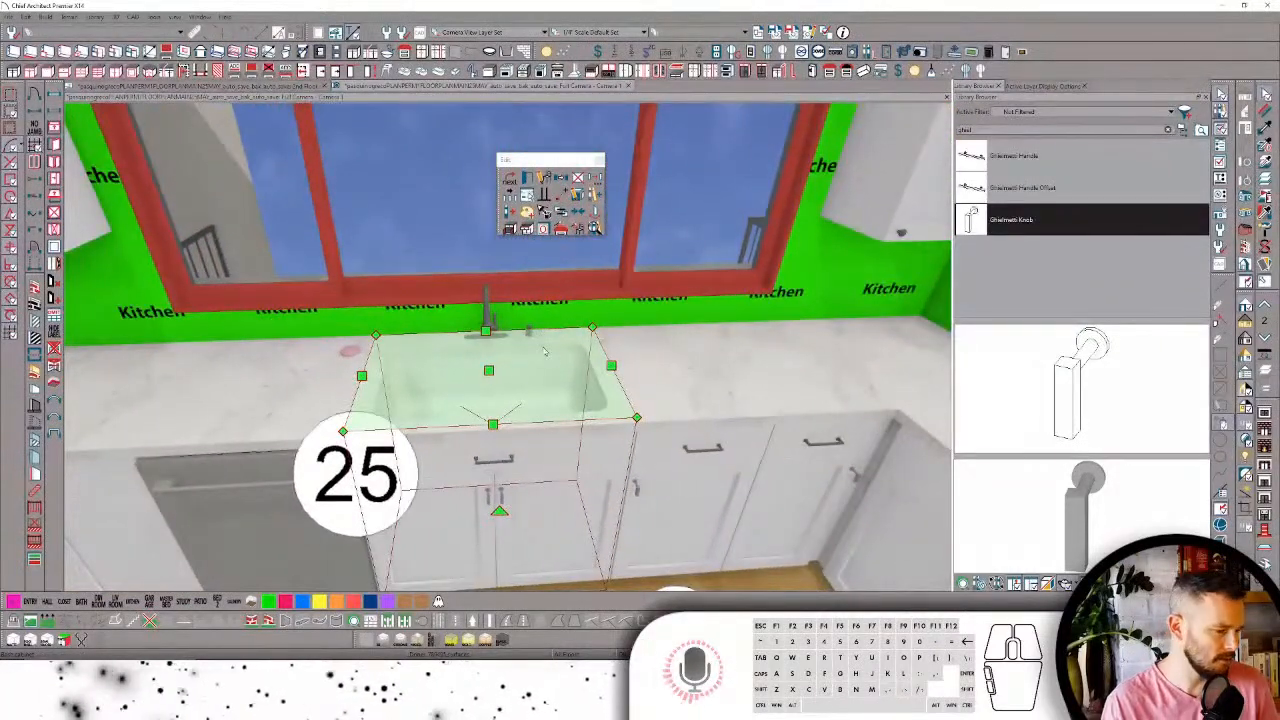
pyautogui.click(511, 369)
pyautogui.press('Tab')
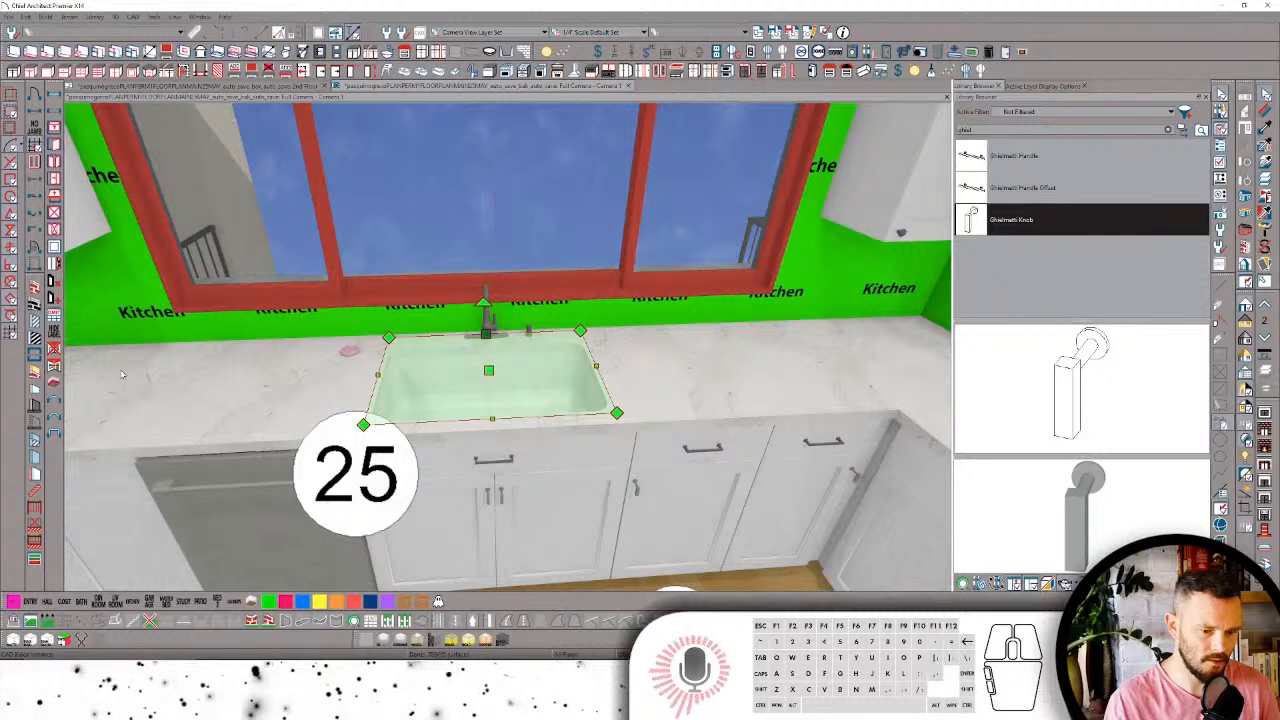
pyautogui.press('Delete')
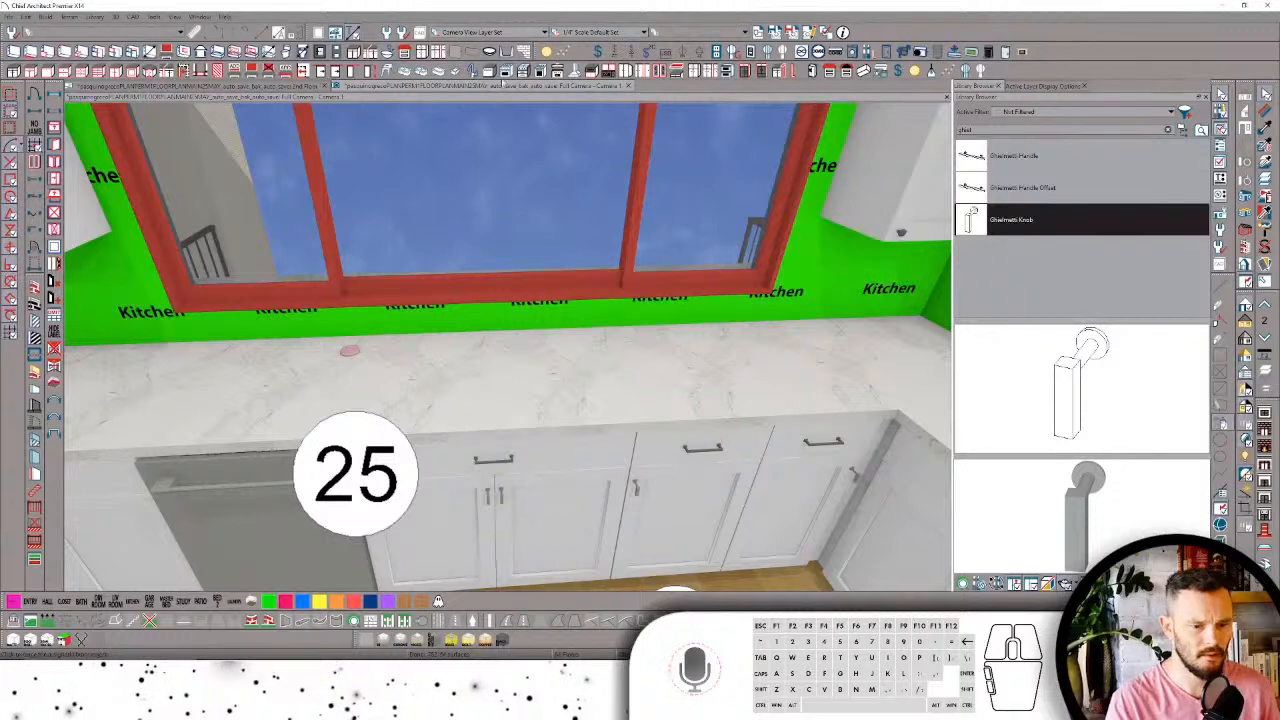
# Step: Place a new rectangular undermount sink in the base cabinet below the window
pyautogui.click(505, 461)
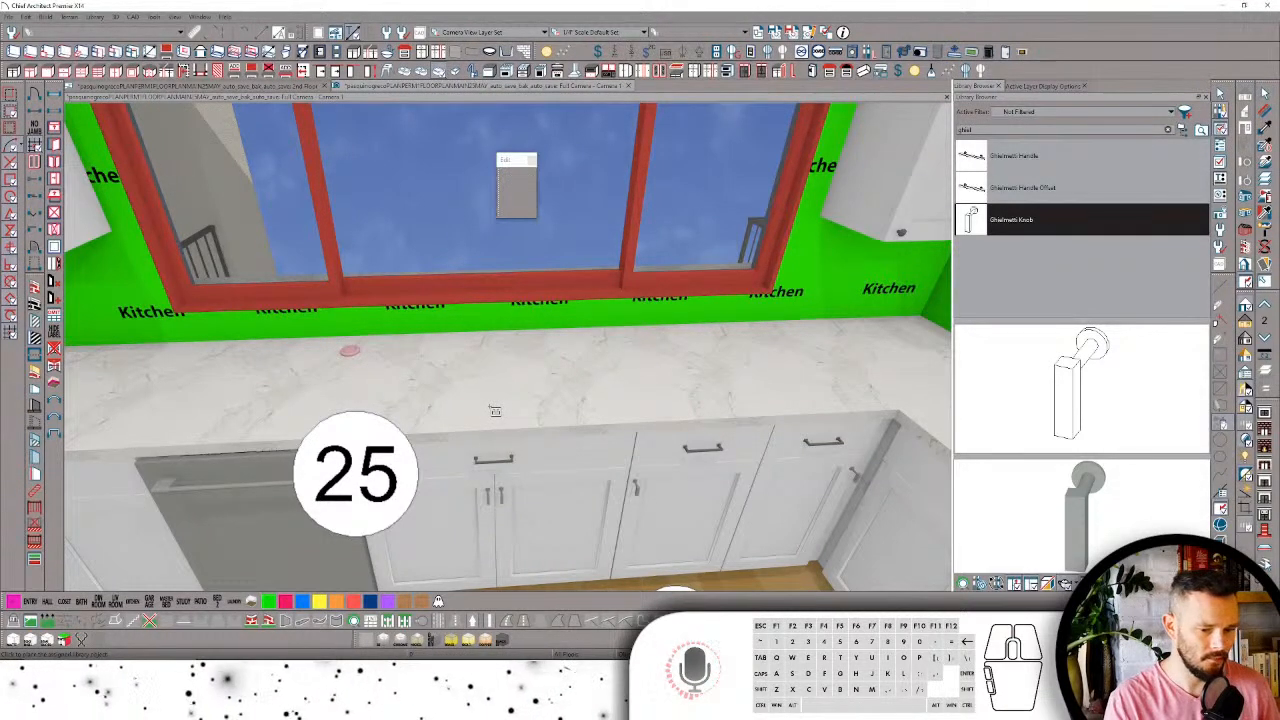
pyautogui.press('space')
pyautogui.moveTo(518, 380); pyautogui.dragTo(697, 398, button='middle')
# Step: Widen the new sink below the window along the countertop
pyautogui.click(697, 398)
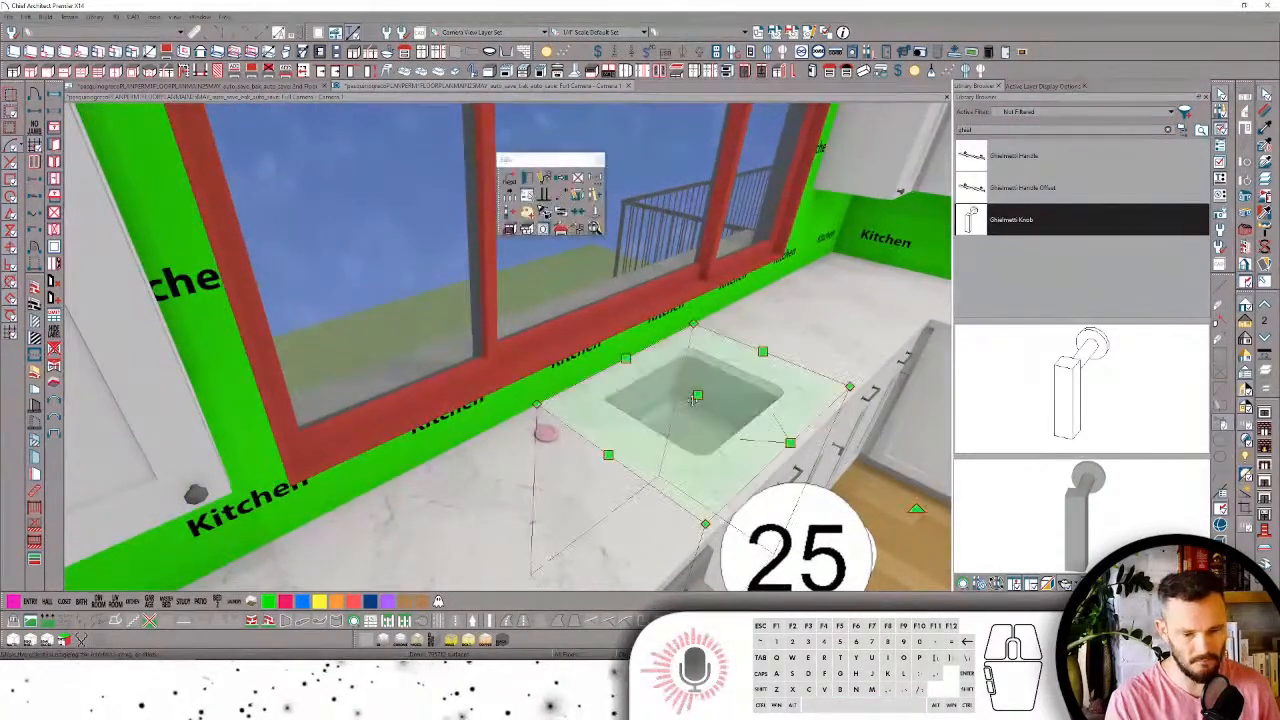
pyautogui.click(693, 398)
pyautogui.moveTo(695, 403); pyautogui.dragTo(709, 401)
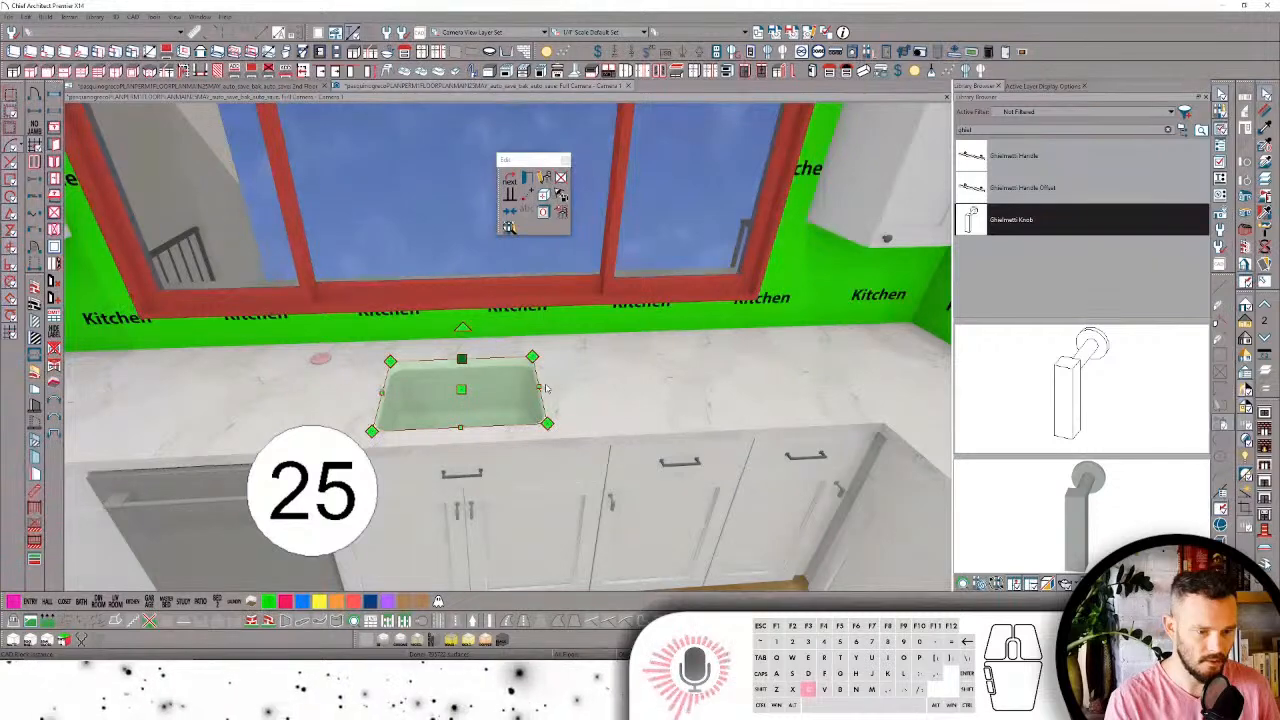
pyautogui.moveTo(538, 384); pyautogui.dragTo(568, 382)
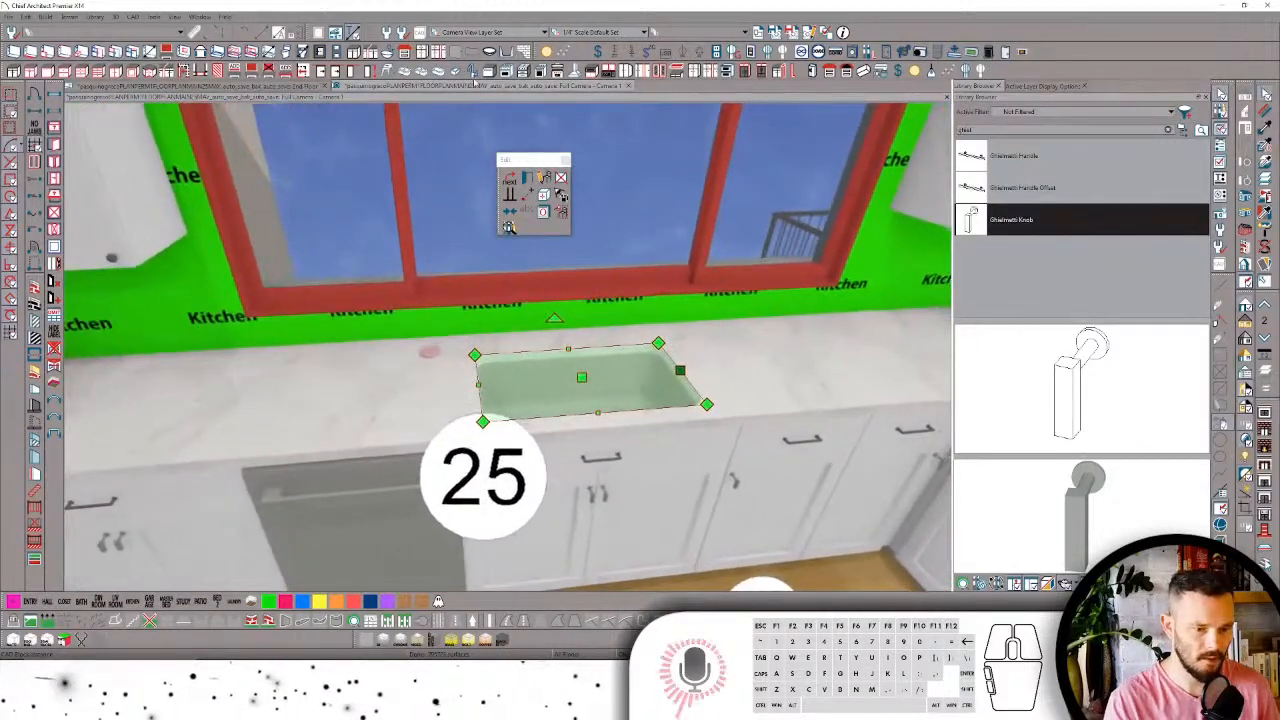
# Step: Place a four-piece faucet set behind the window sink and center it on the sink base cabinet
pyautogui.click(473, 73)
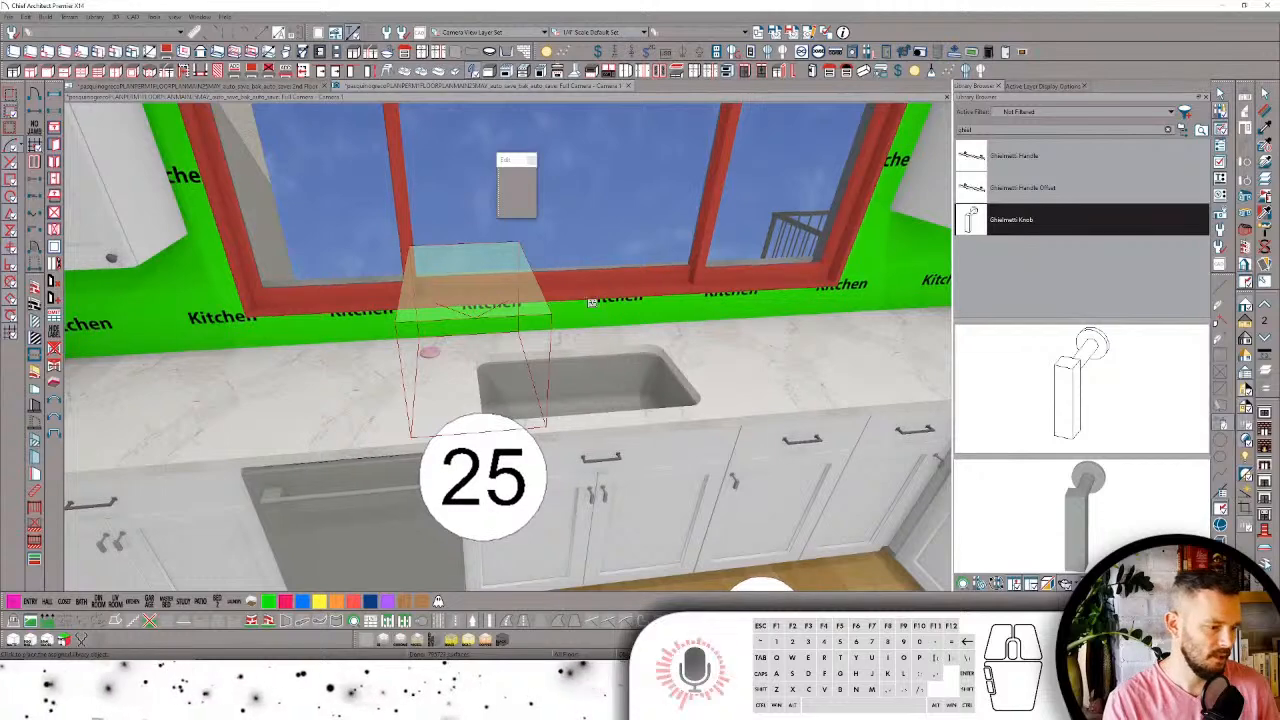
pyautogui.click(578, 335)
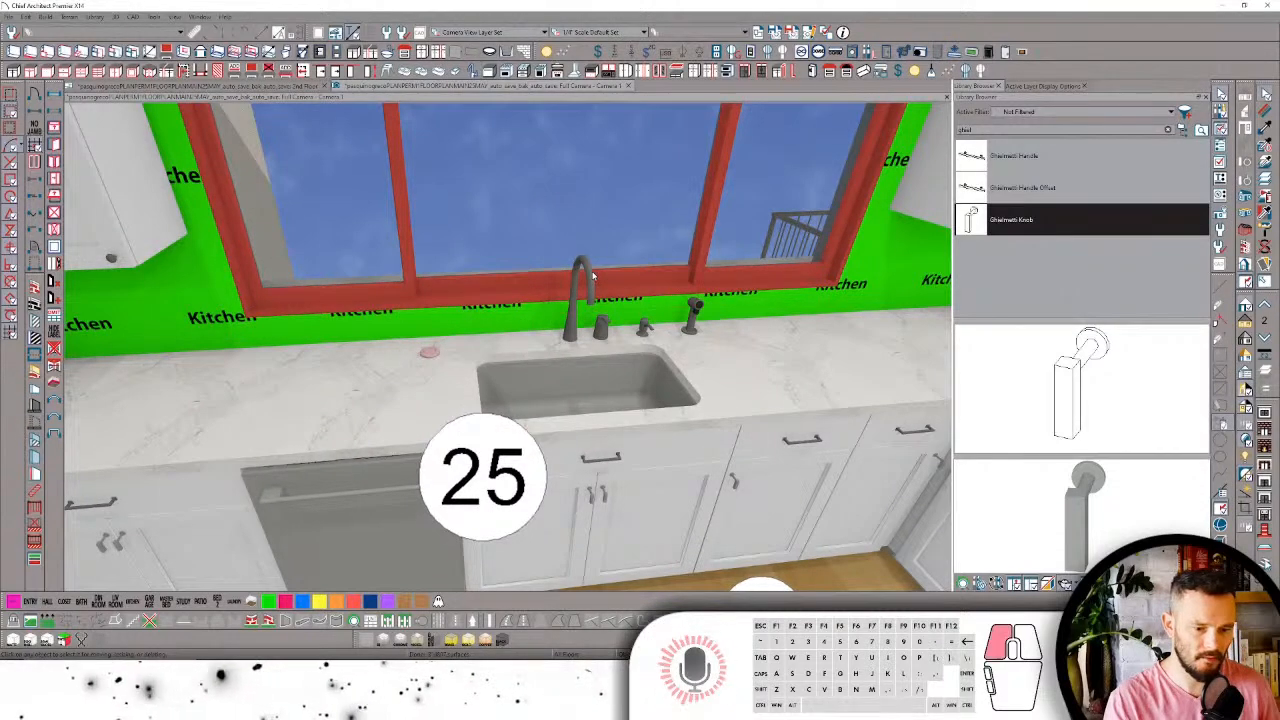
pyautogui.click(580, 300)
pyautogui.click(629, 404)
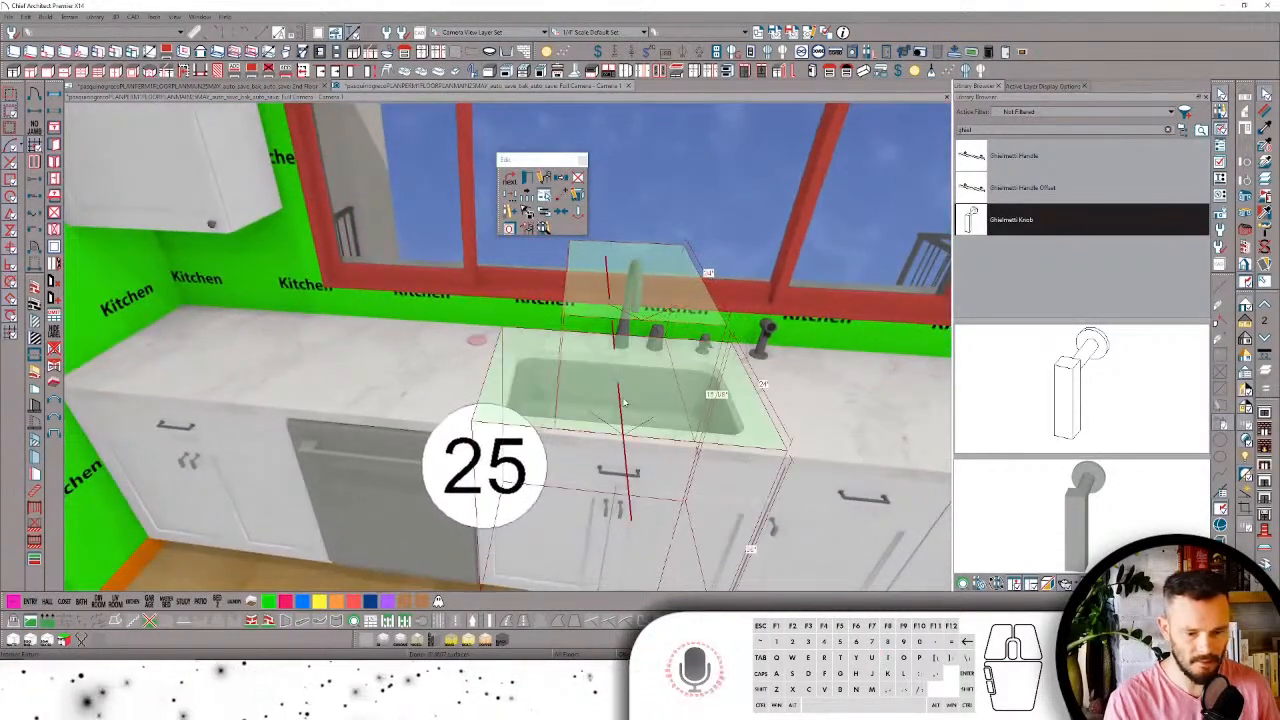
pyautogui.click(630, 458)
pyautogui.moveTo(630, 458); pyautogui.dragTo(629, 436)
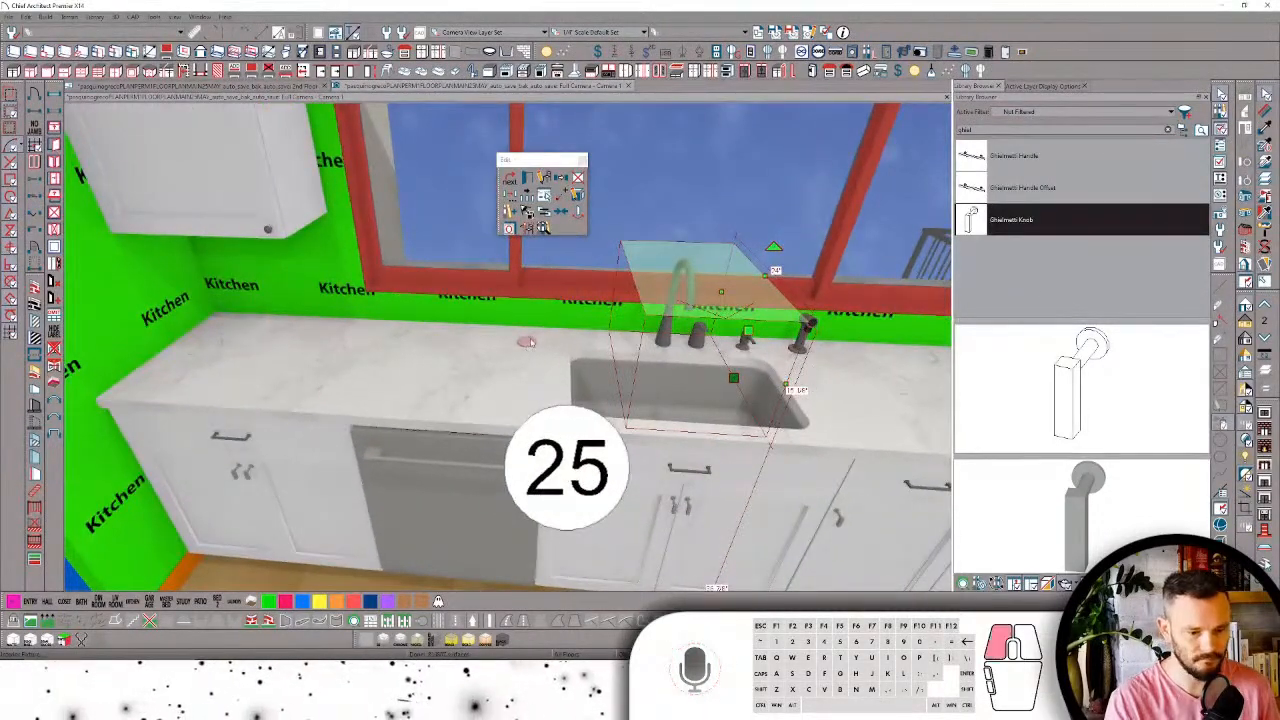
# Step: Move the round pneumatic switch along the countertop to just beside the faucet
pyautogui.click(528, 342)
pyautogui.scroll(5, 547, 352)
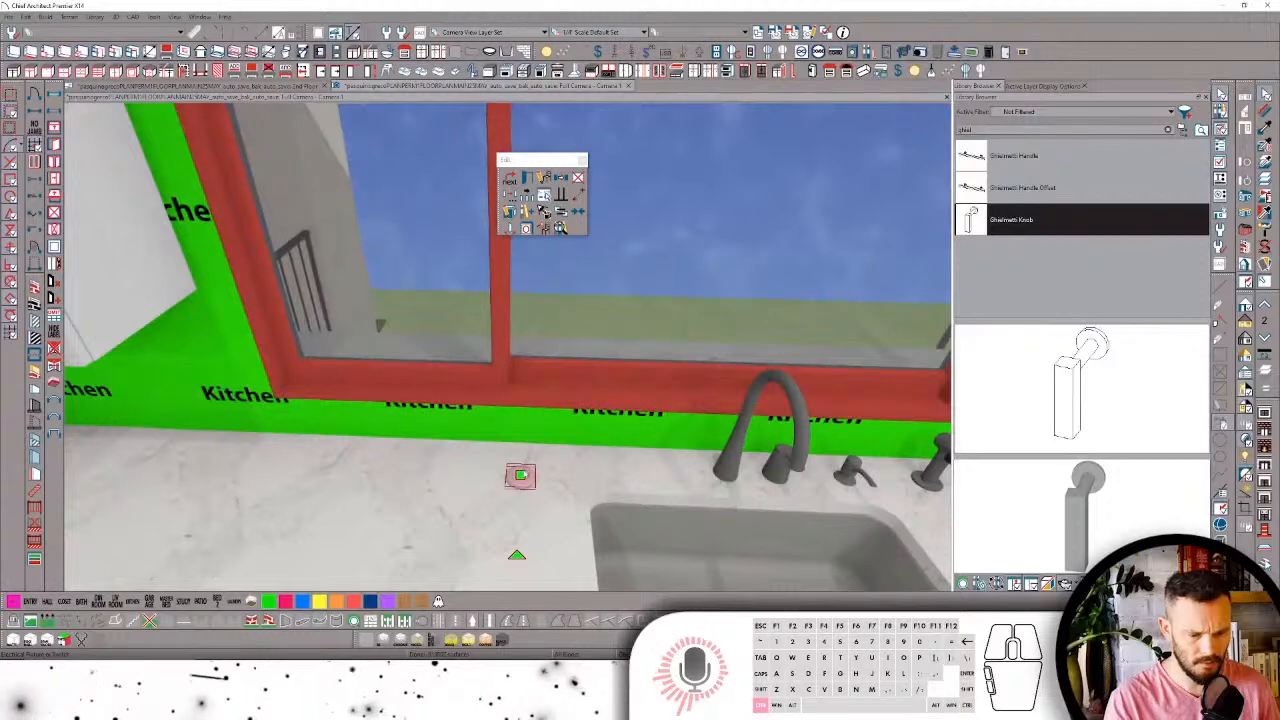
pyautogui.click(635, 470)
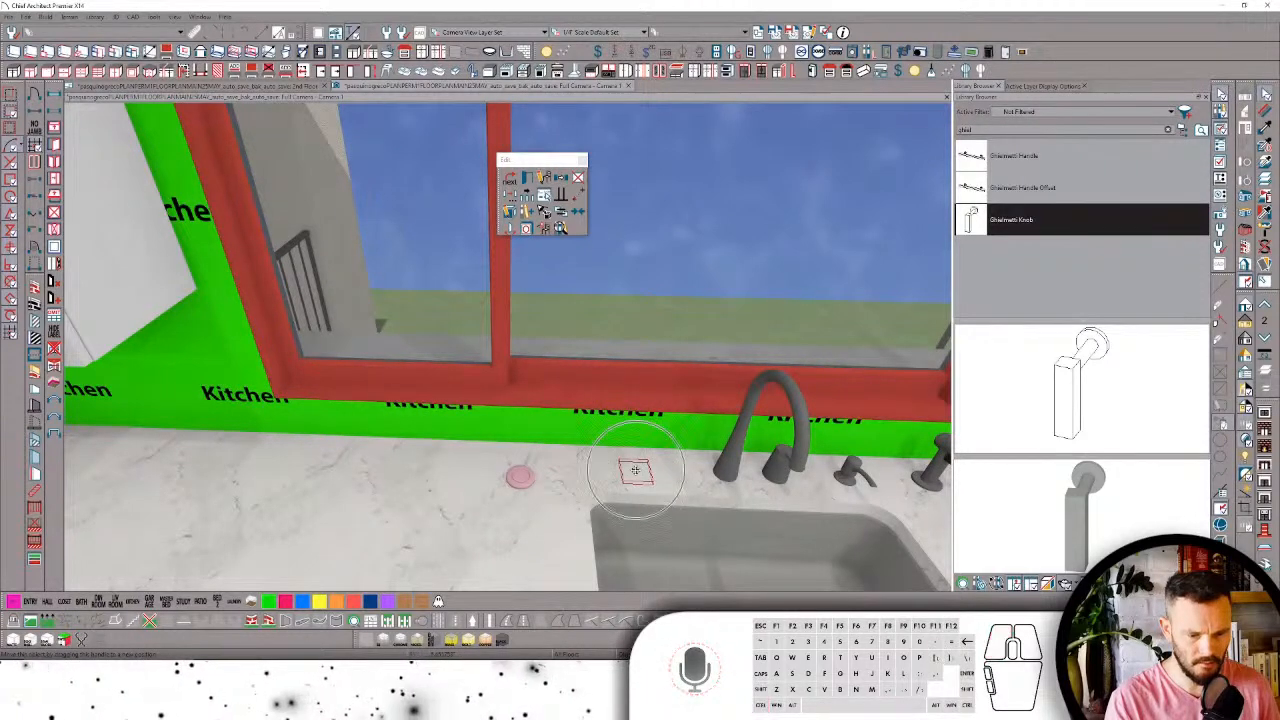
# Step: Apply style palettes to the island's base cabinets for a plain side on the sink cabinet and a full-height front on the adjacent cabinet
pyautogui.scroll(-5, 453, 474)
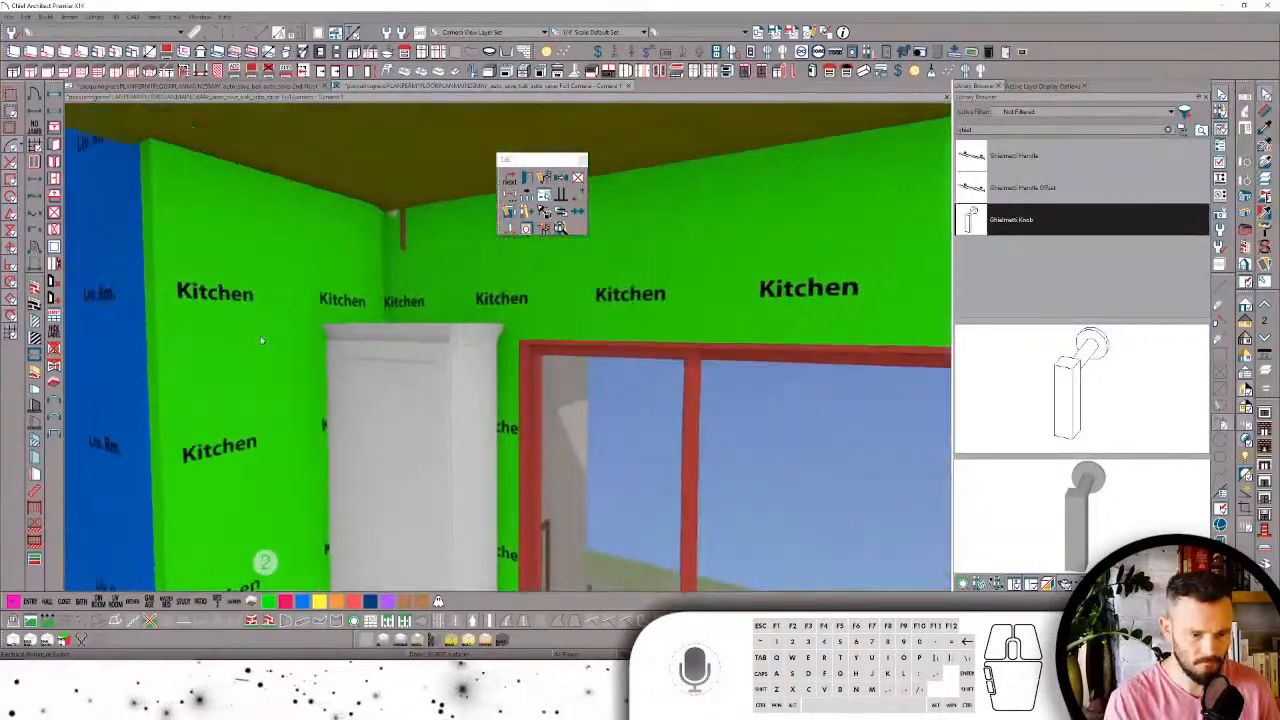
pyautogui.click(410, 275)
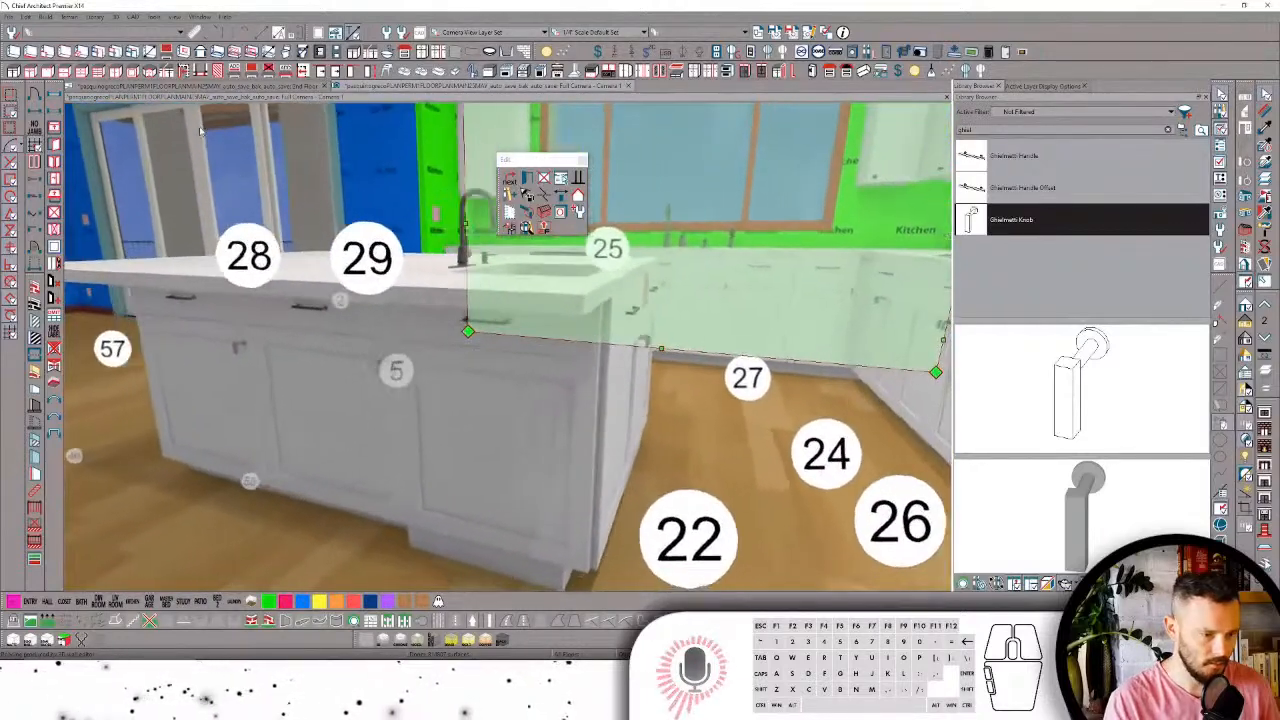
pyautogui.click(1012, 220)
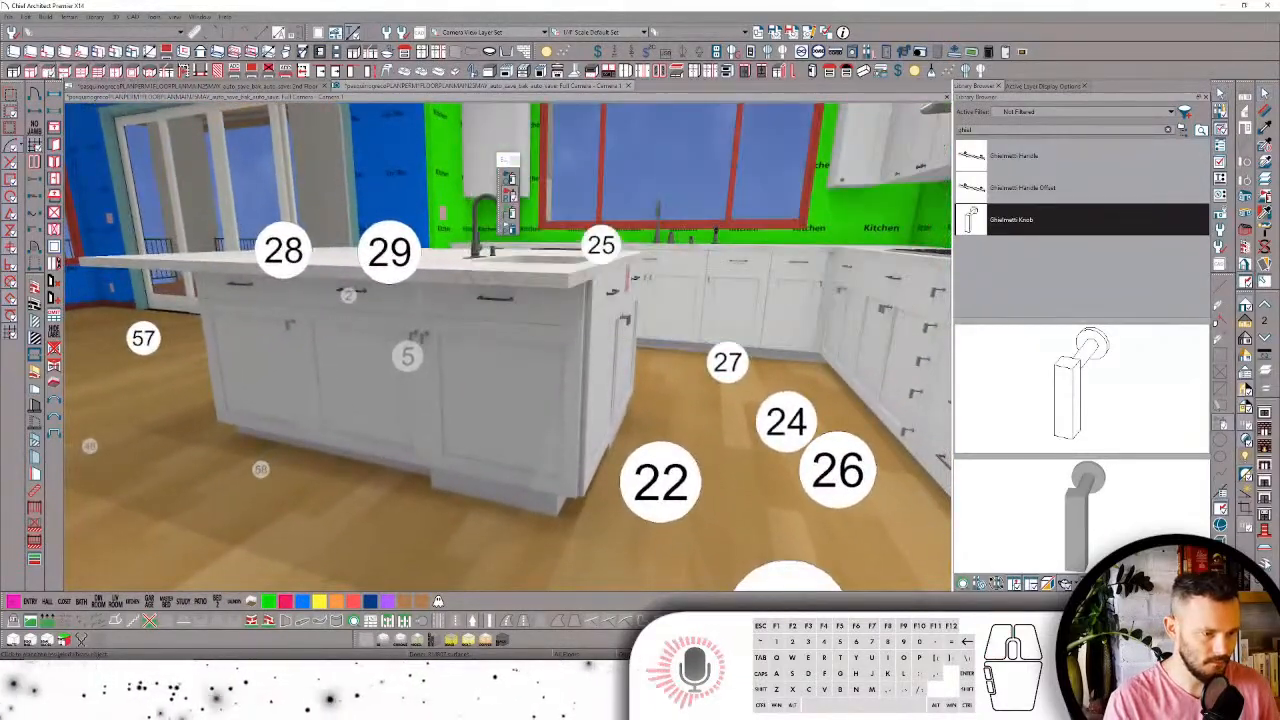
pyautogui.click(410, 358)
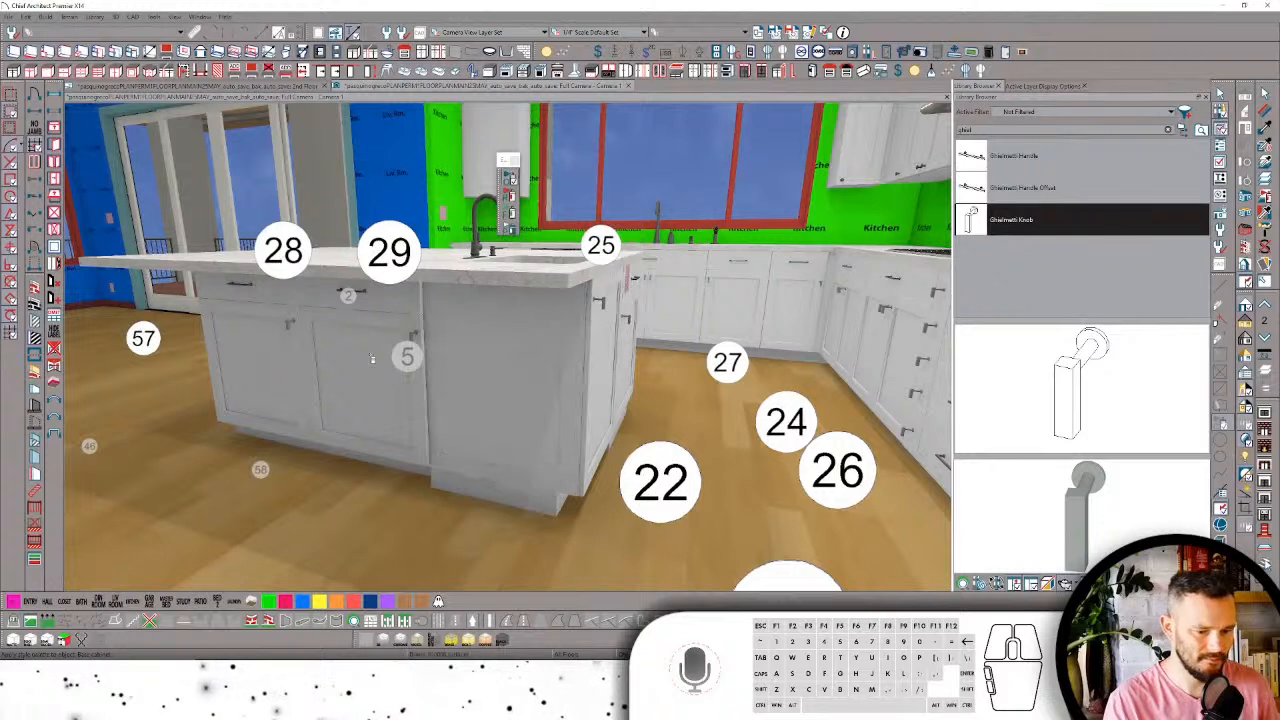
pyautogui.click(363, 354)
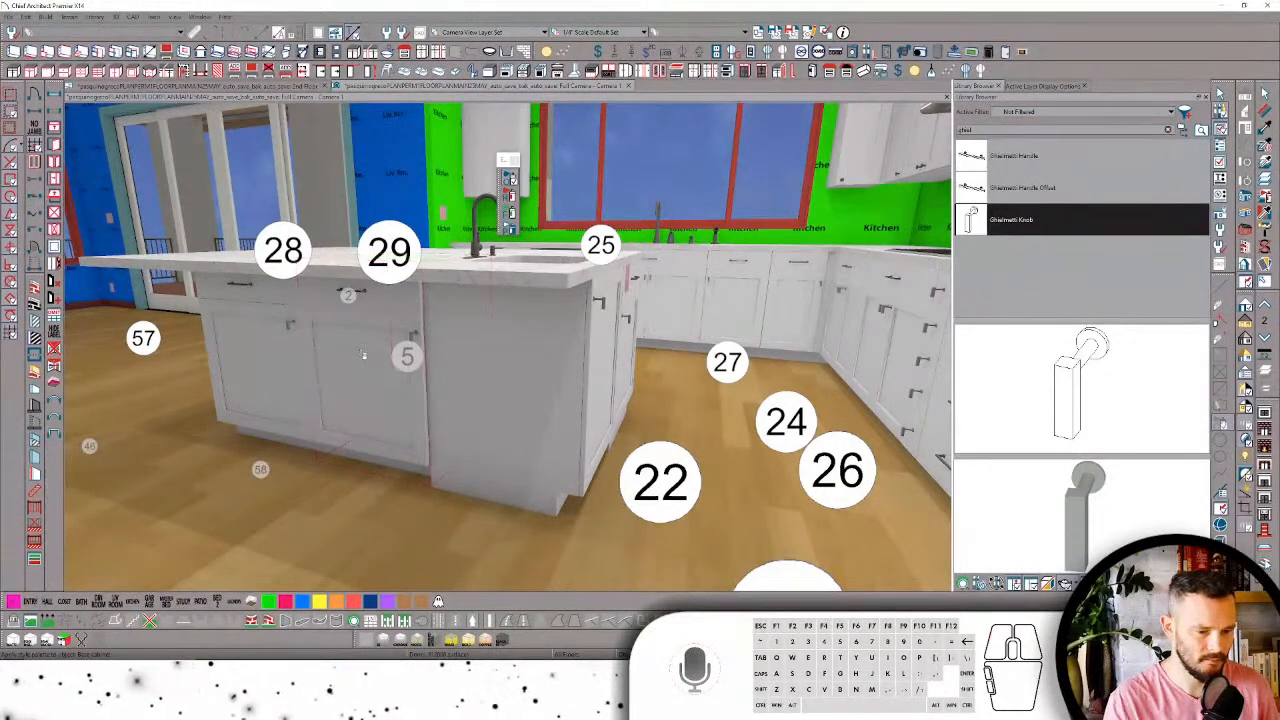
pyautogui.click(295, 362)
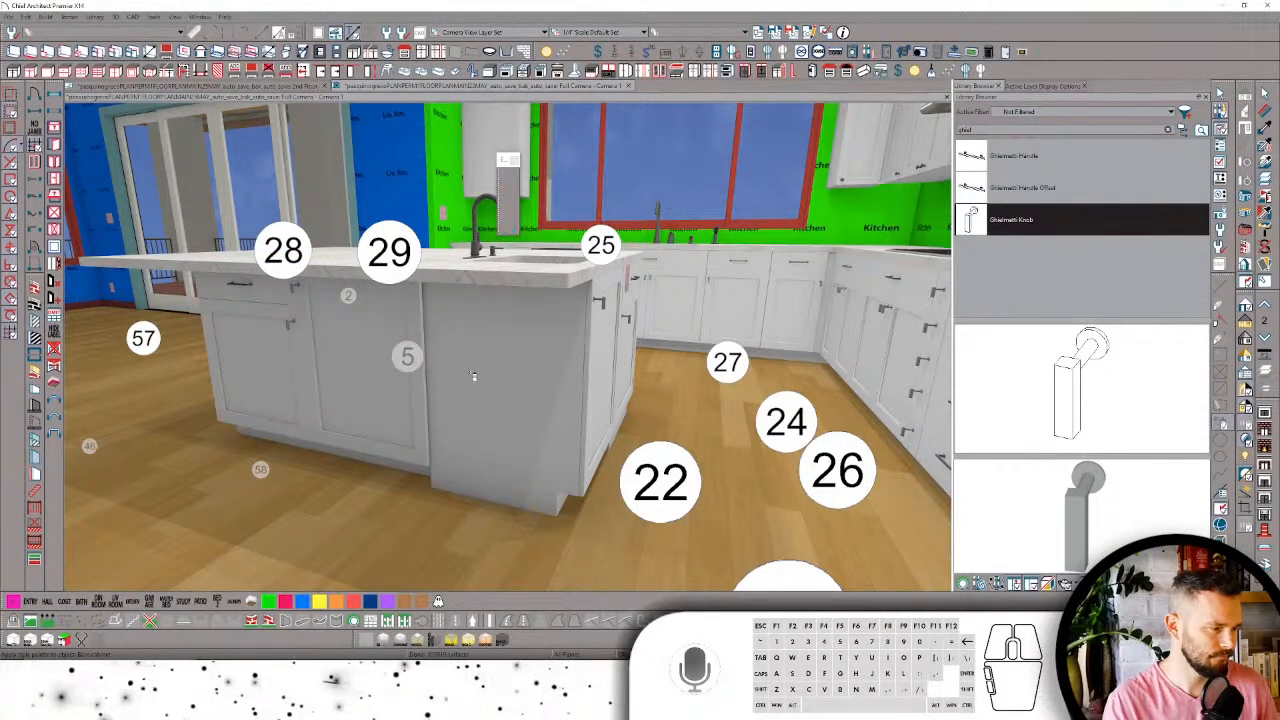
pyautogui.click(604, 380)
# Step: Review the island sink cabinet's specification without changing it
pyautogui.moveTo(604, 375); pyautogui.dragTo(549, 369, button='middle')
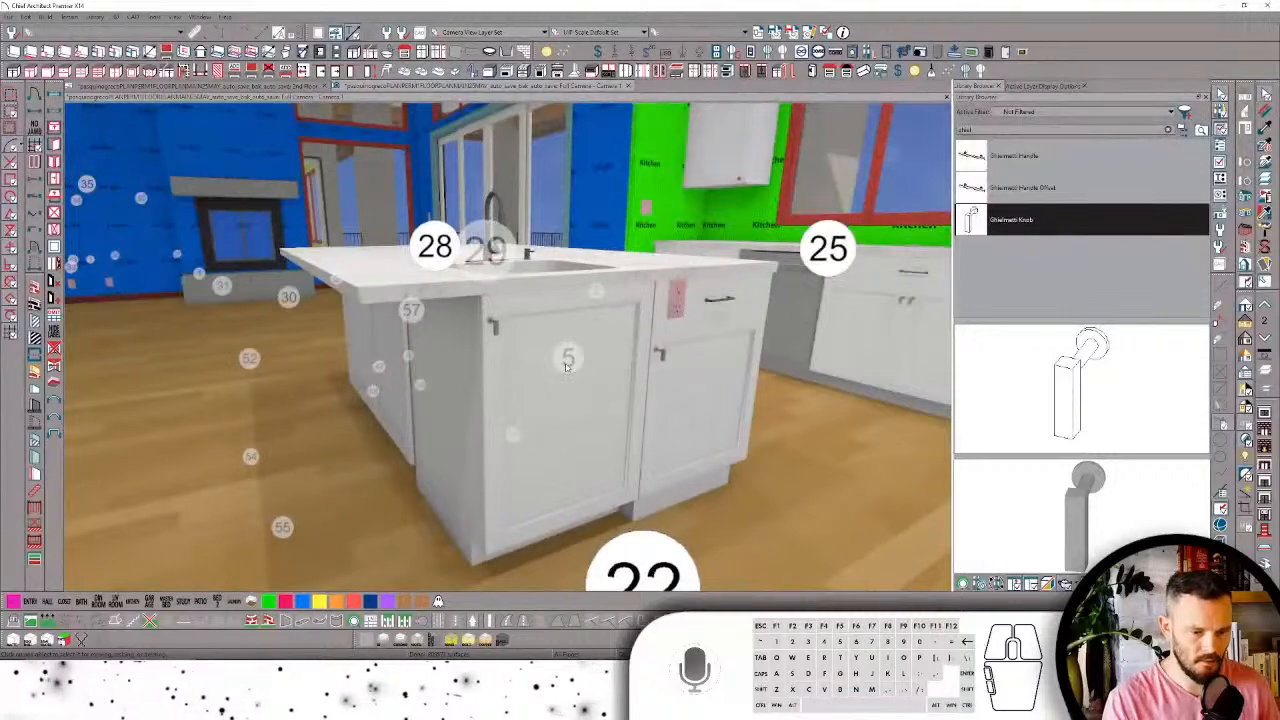
pyautogui.click(549, 369)
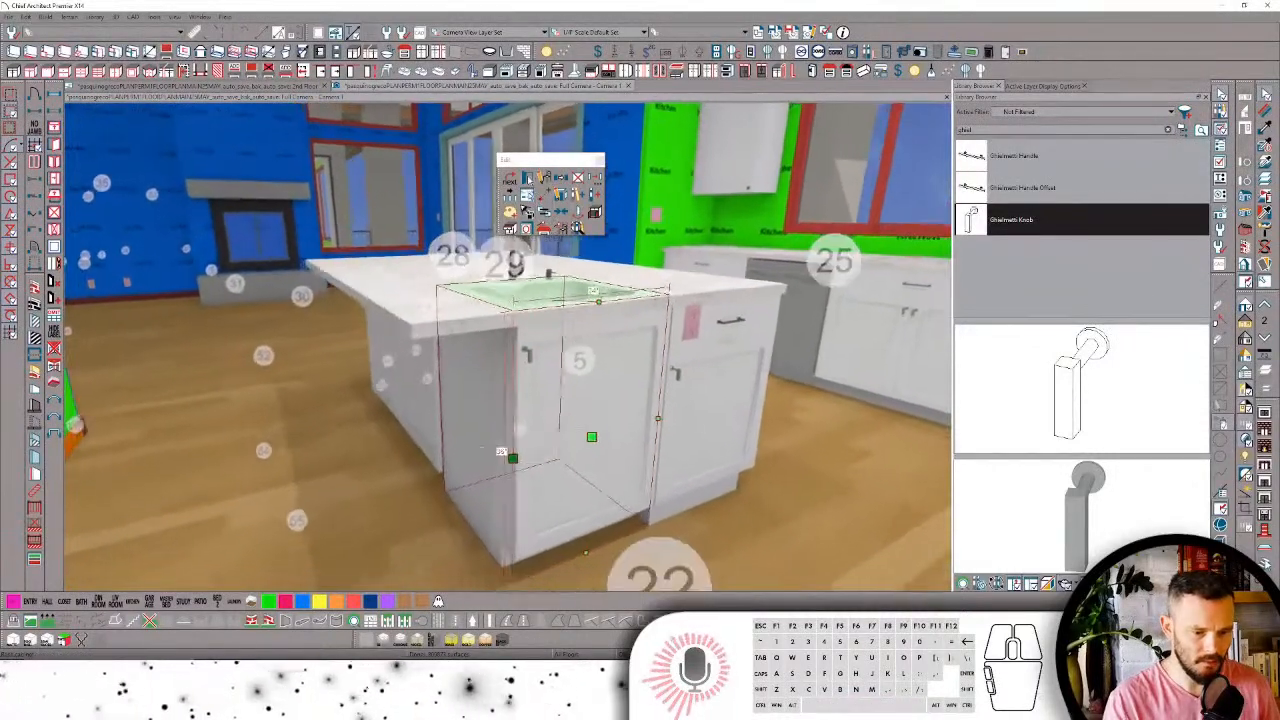
pyautogui.doubleClick(574, 313)
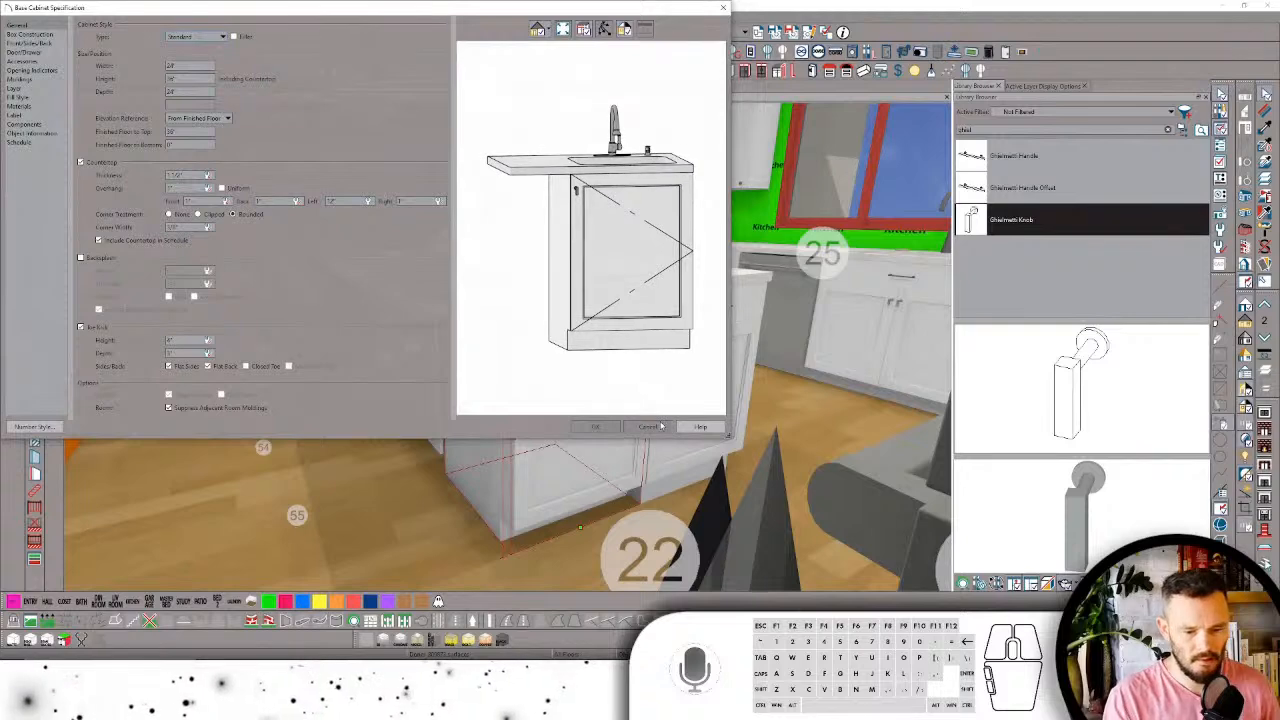
pyautogui.click(649, 424)
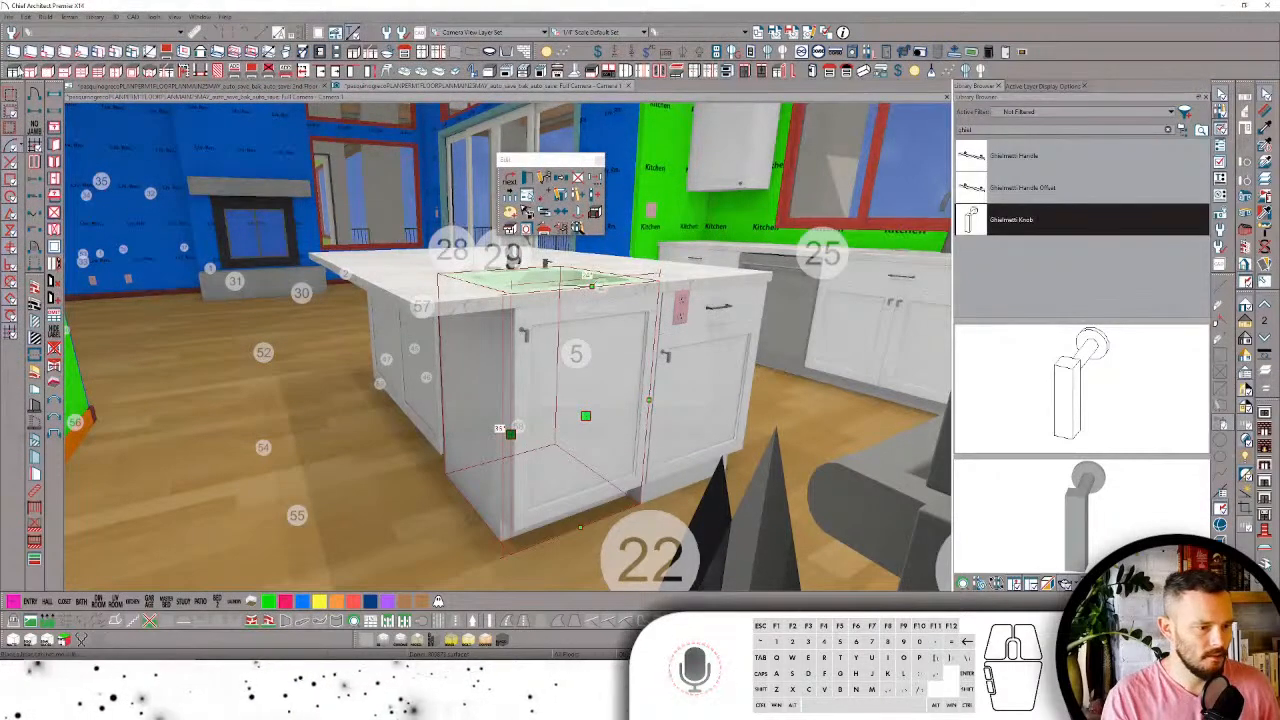
pyautogui.press('Escape')
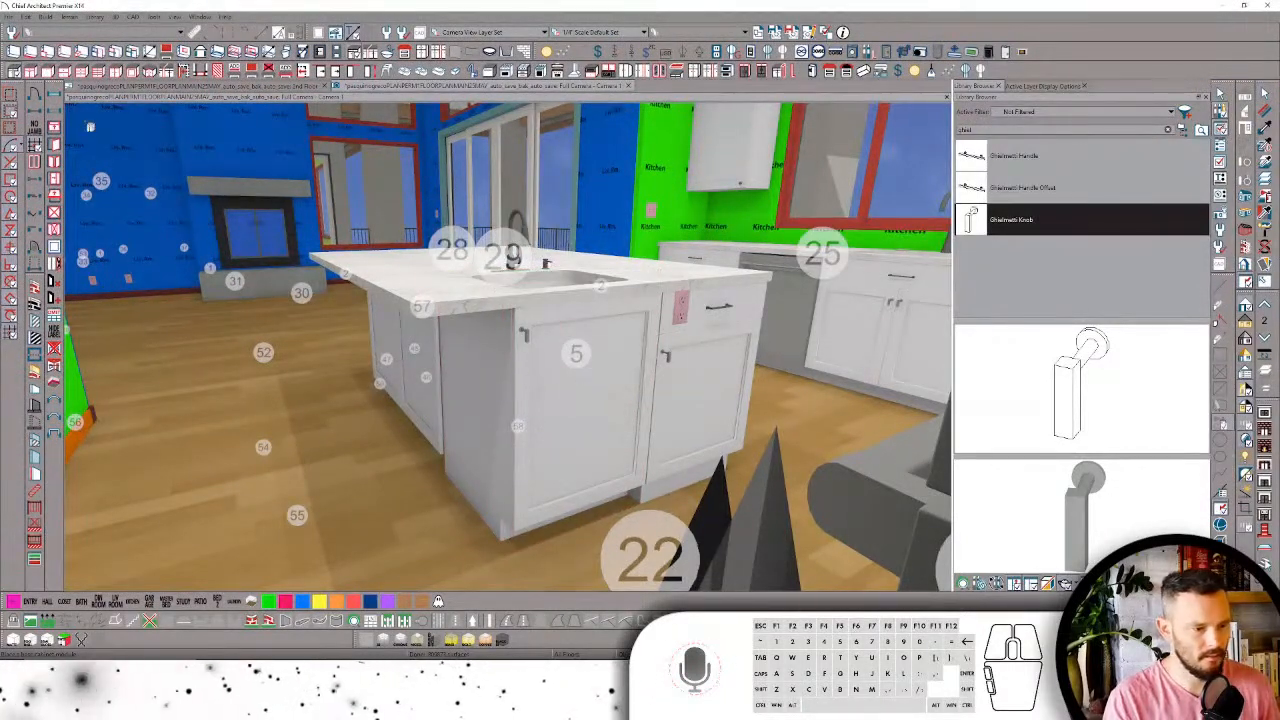
# Step: Apply style palettes to the island's sink cabinet to give it a front with one drawer above a door
pyautogui.click(518, 390)
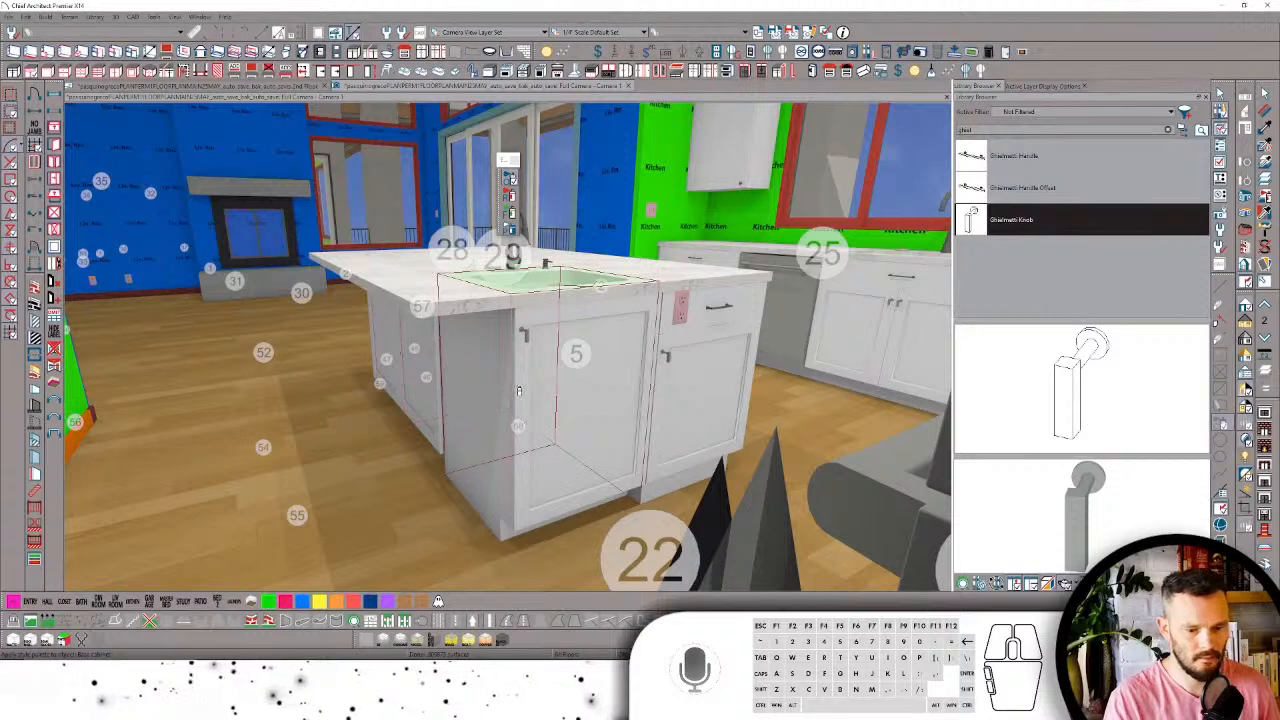
pyautogui.click(487, 346)
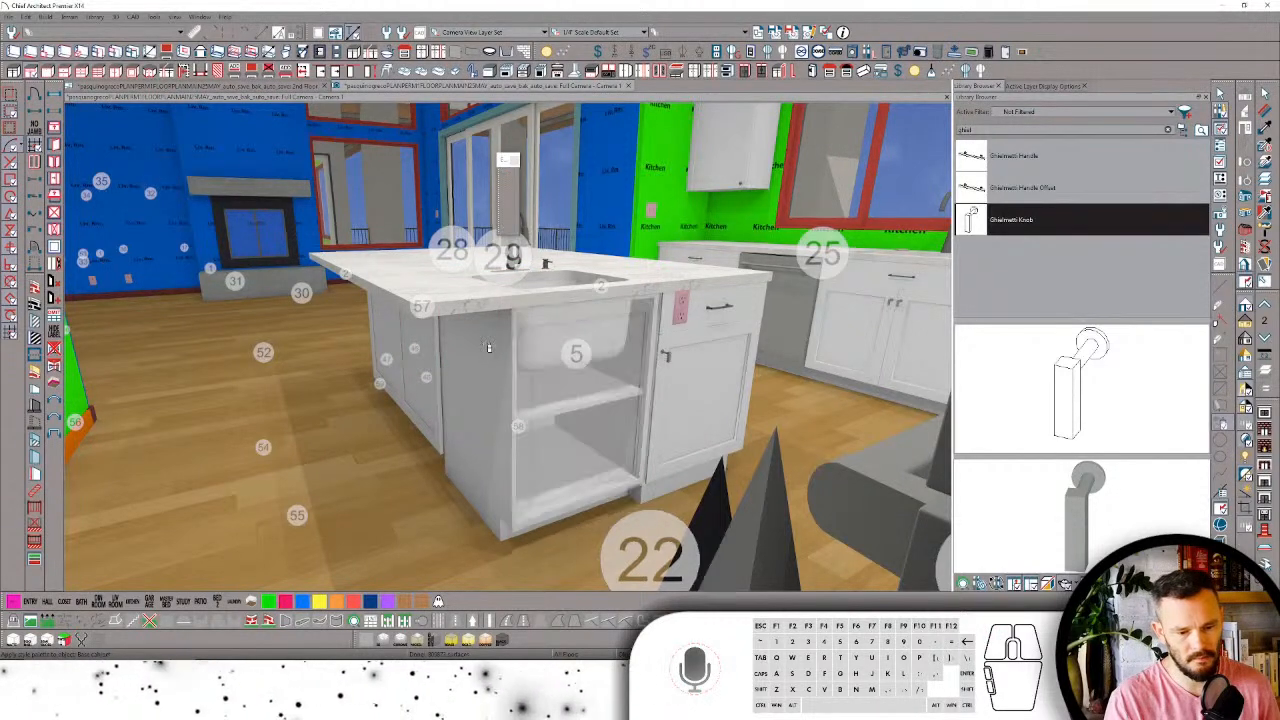
pyautogui.press('space')
pyautogui.click(495, 404)
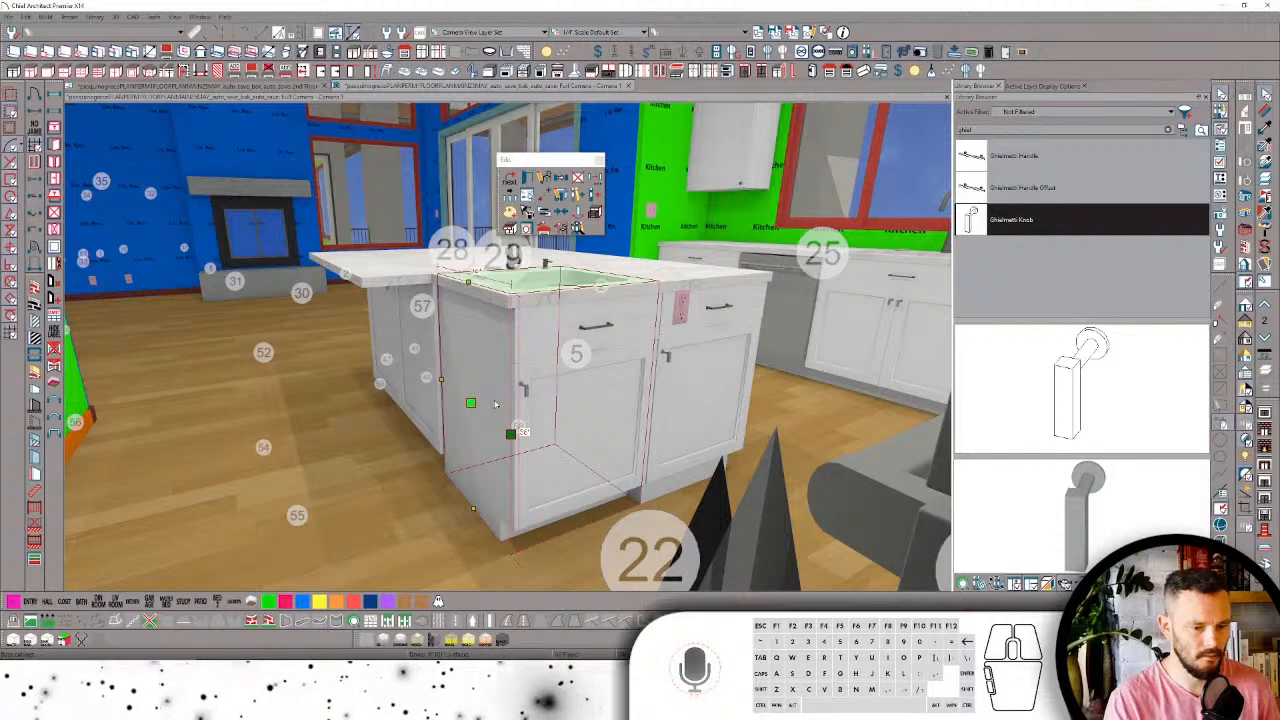
# Step: Set the left countertop overhang of the island's sink cabinet to 12"
pyautogui.doubleClick(495, 404)
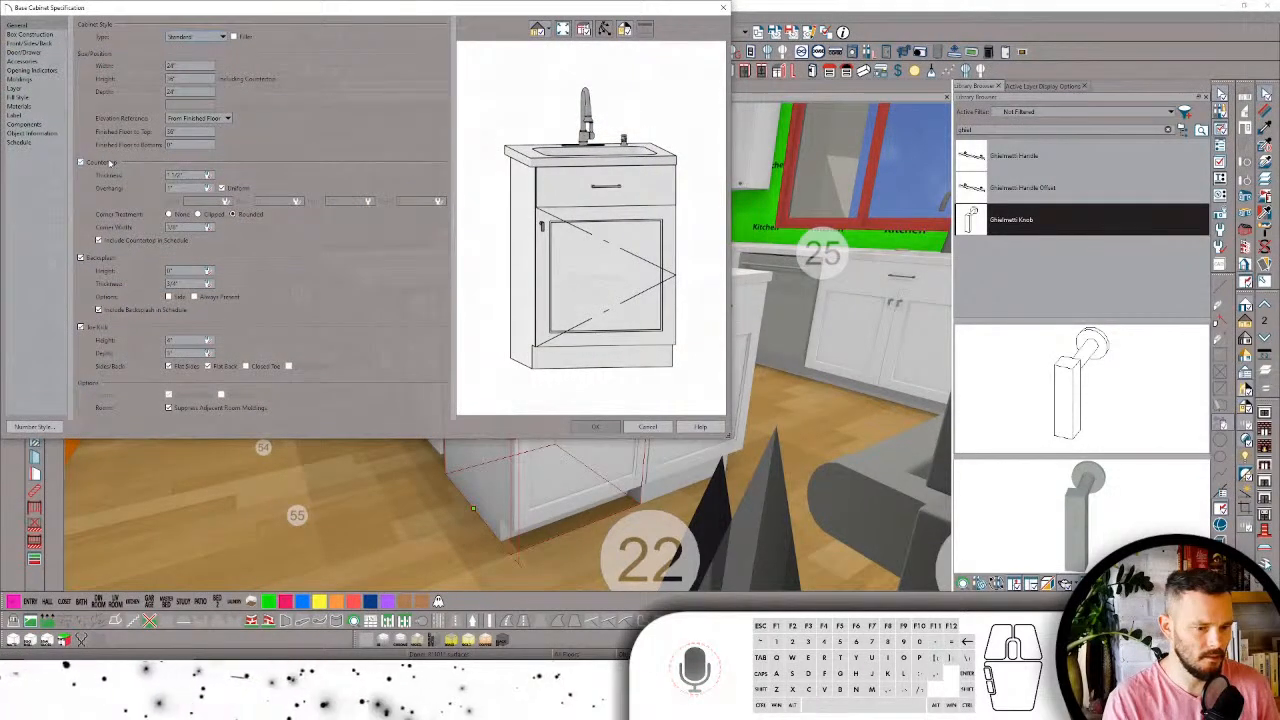
pyautogui.doubleClick(346, 201)
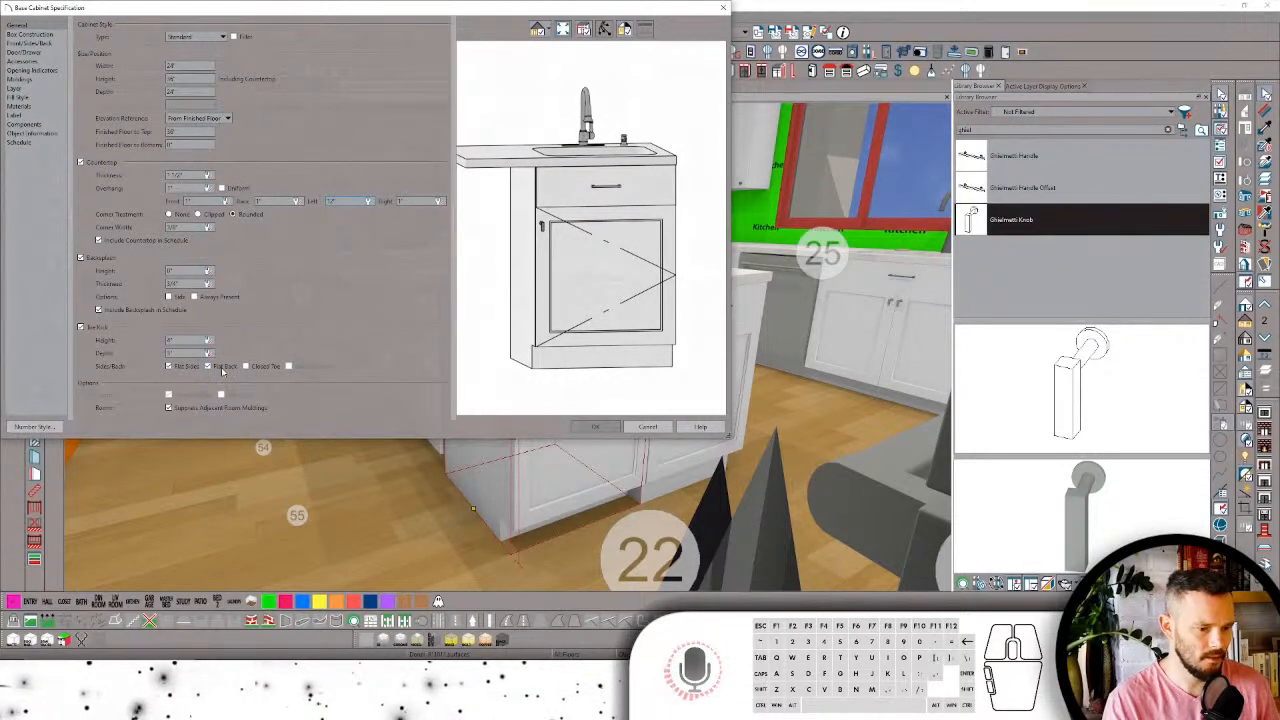
pyautogui.click(590, 427)
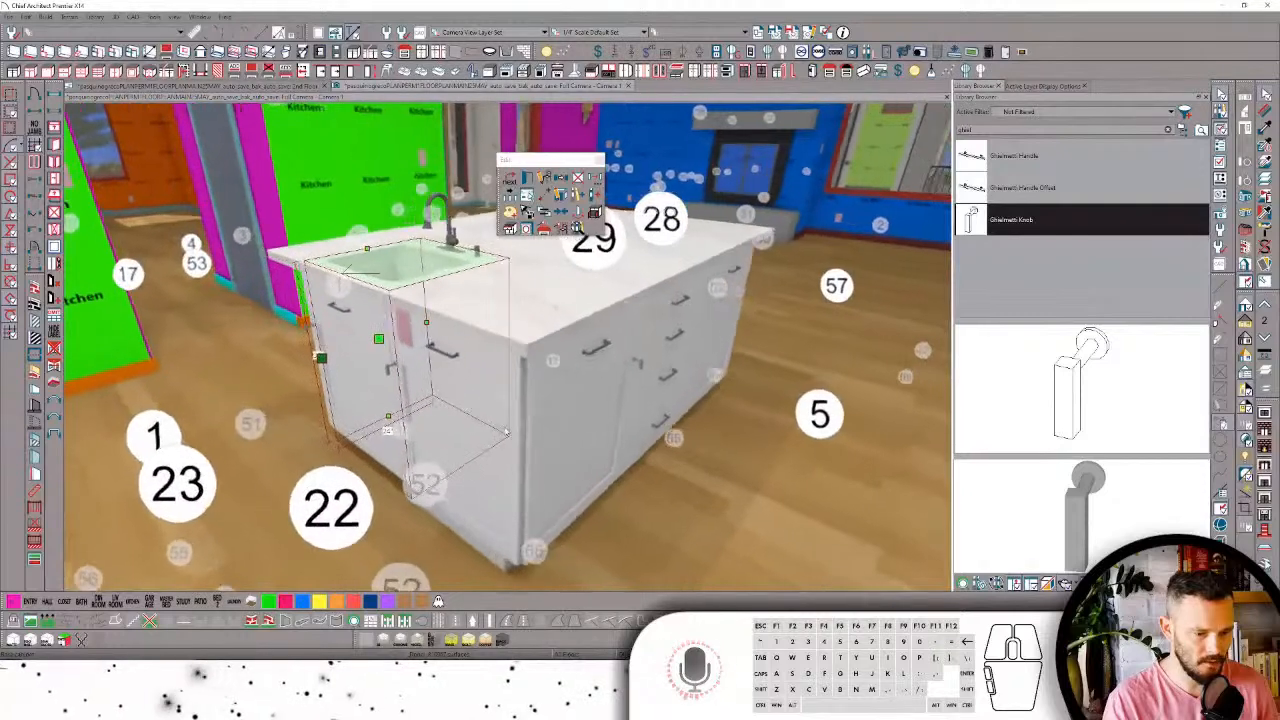
# Step: Inspect the island's corner cabinet beside the sink with its doors open, and close them
pyautogui.click(546, 422)
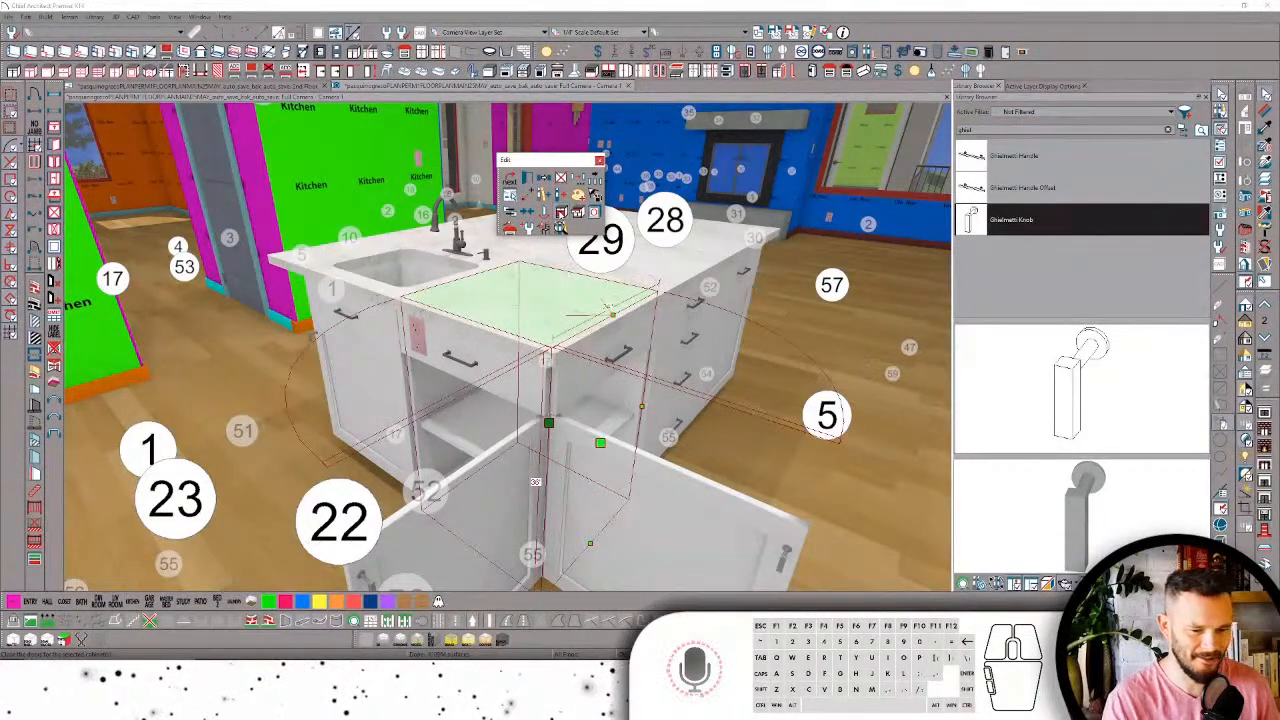
pyautogui.click(562, 213)
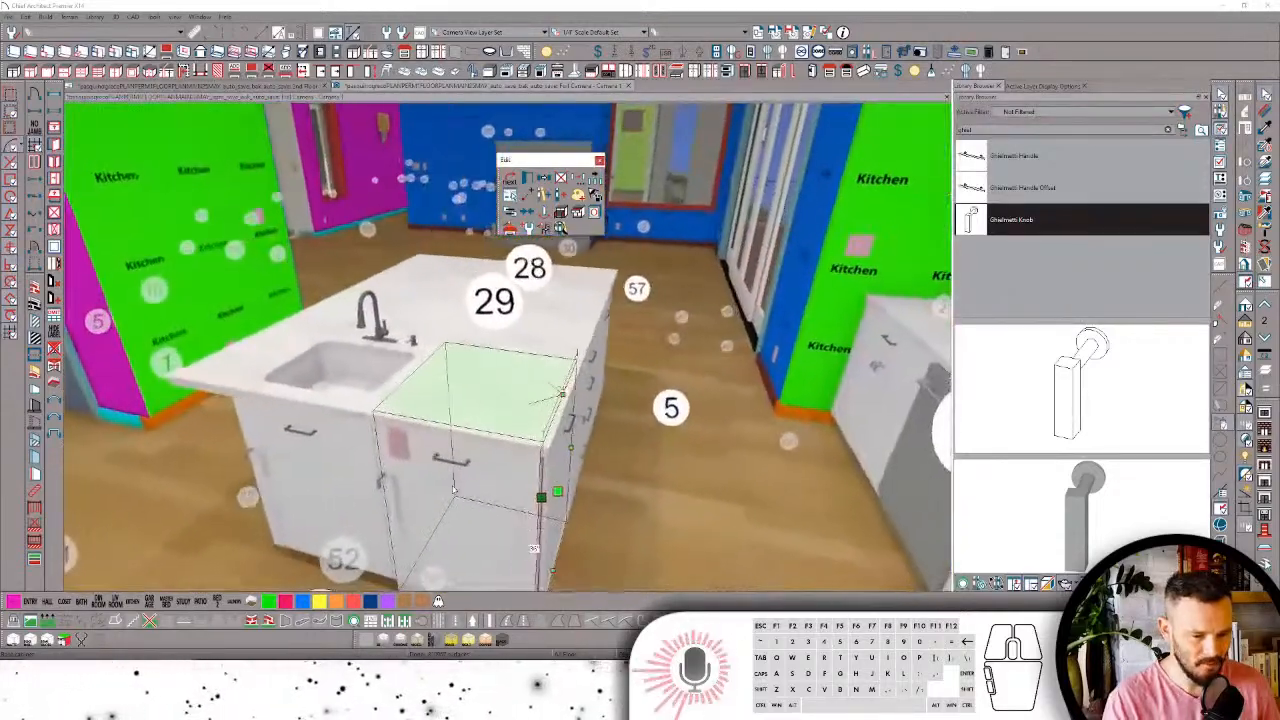
pyautogui.click(520, 446)
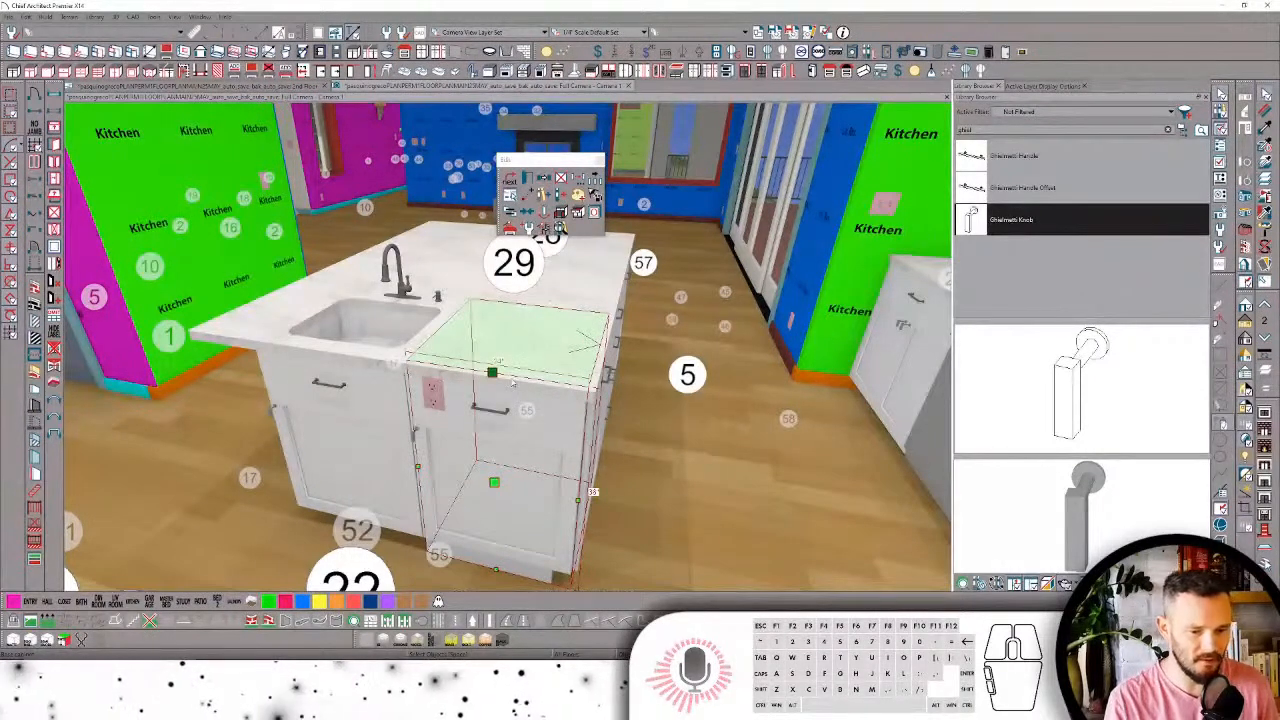
# Step: Place a freestanding base cabinet on the open living room floor and bring its front into view
pyautogui.press('Up')
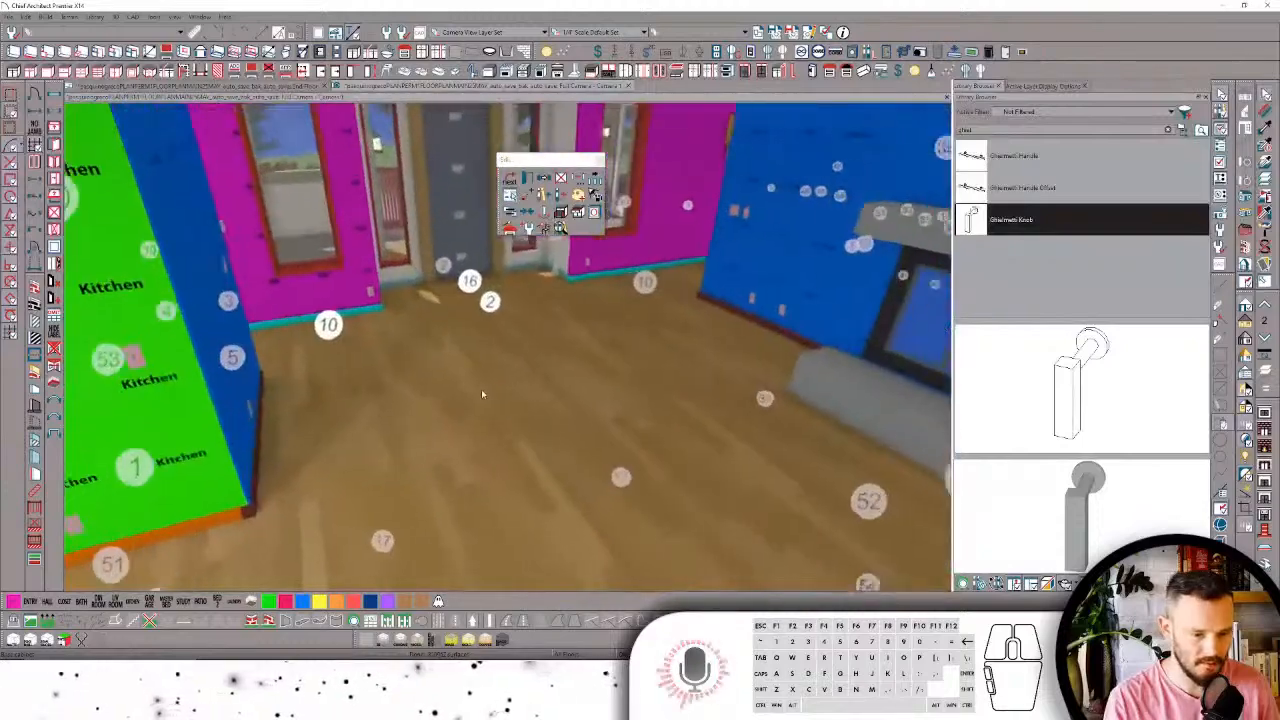
pyautogui.click(544, 473)
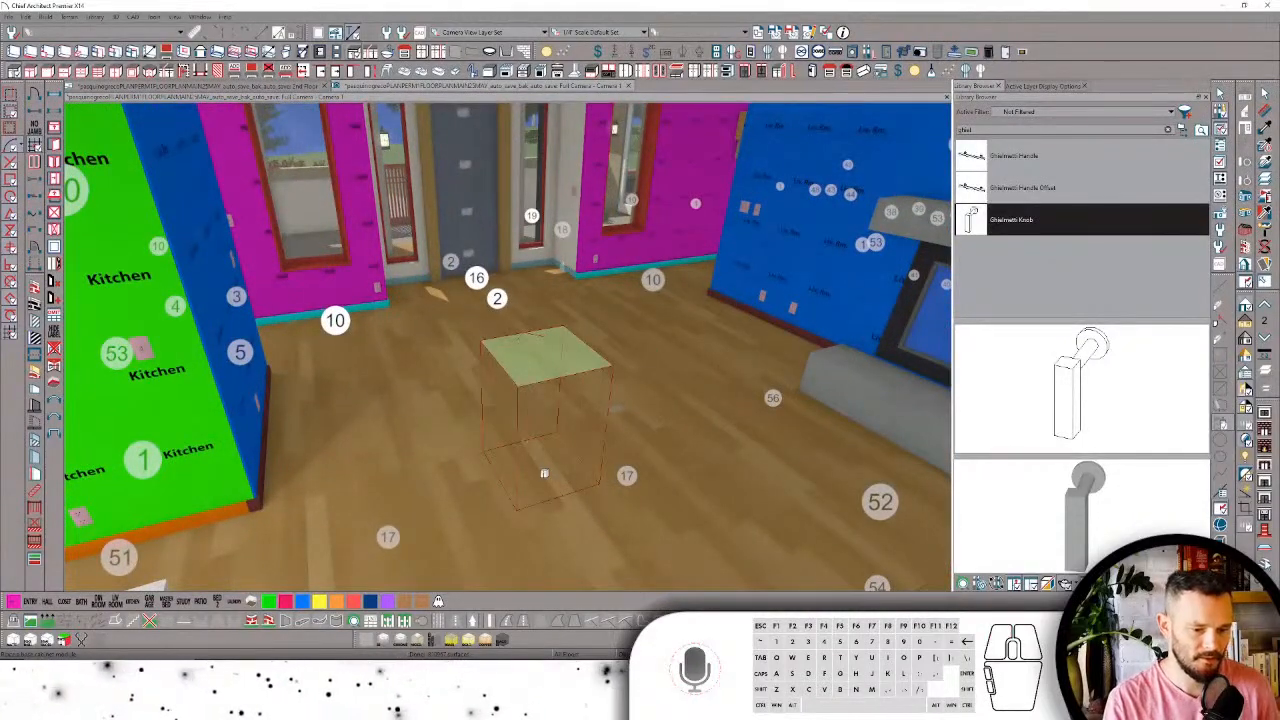
pyautogui.press('Left')
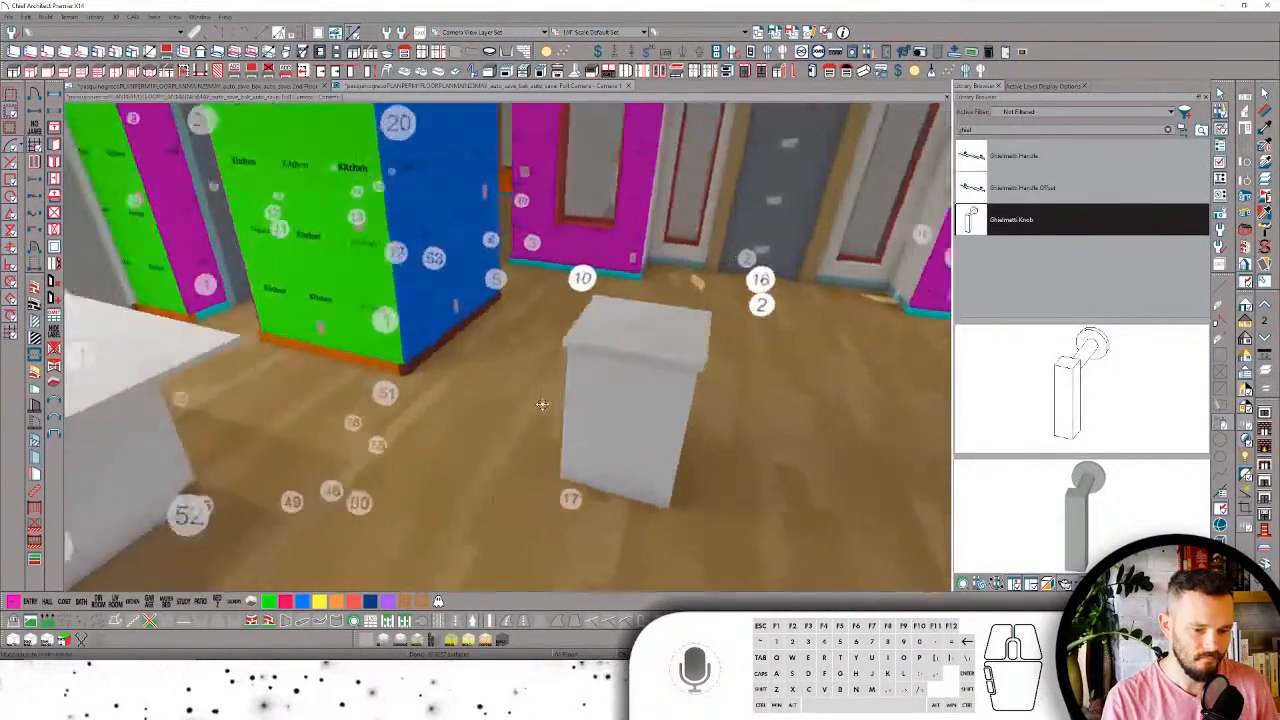
pyautogui.press('Left')
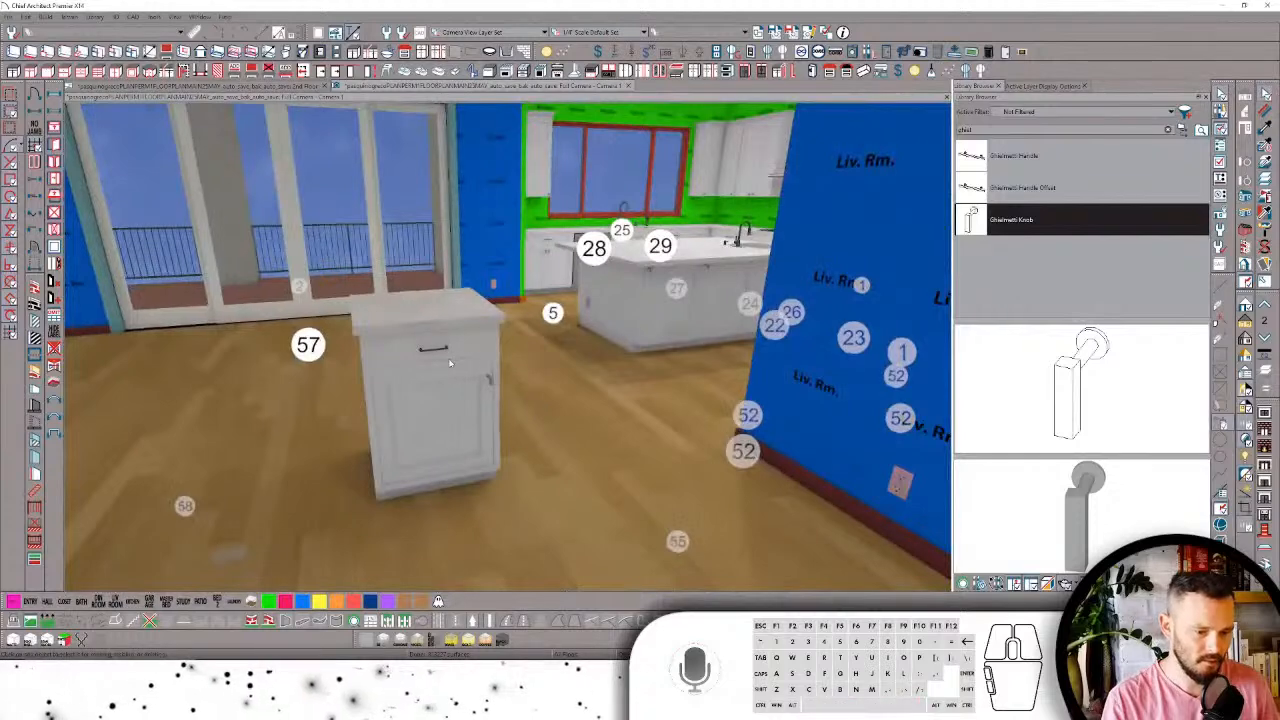
# Step: Open the front layout settings of the freestanding base cabinet with its top drawer selected
pyautogui.click(450, 363)
pyautogui.doubleClick(450, 363)
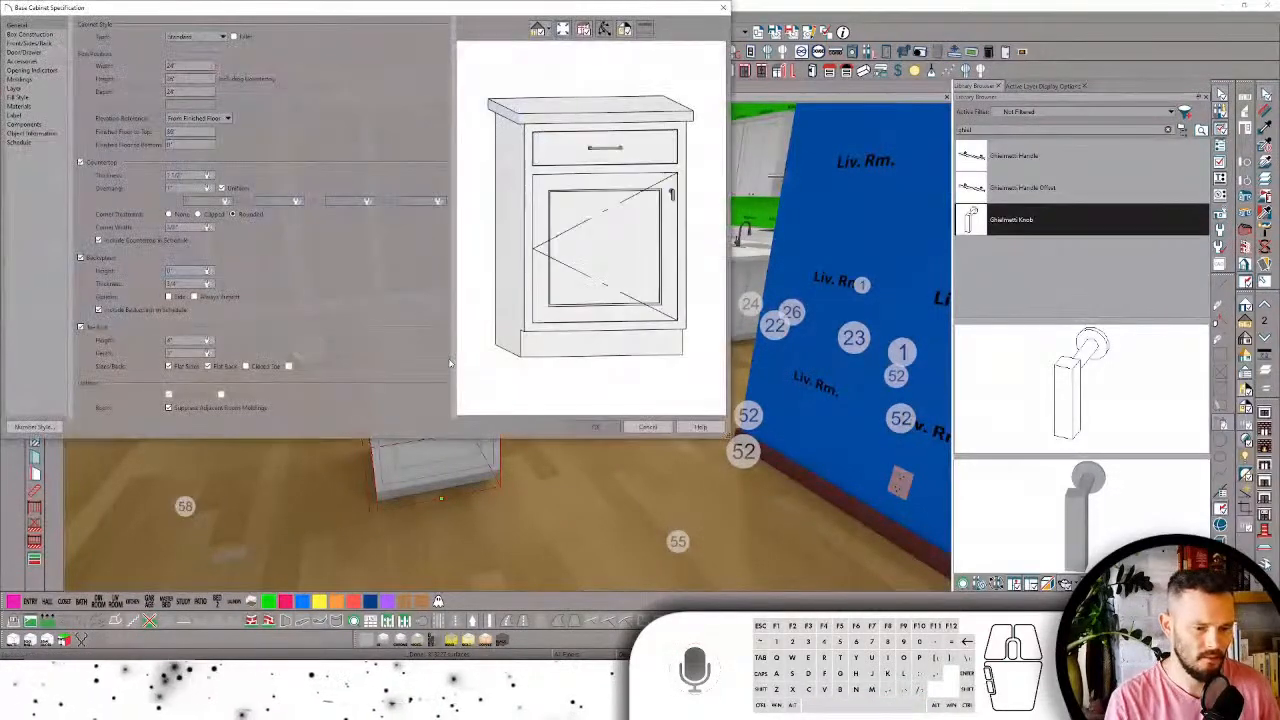
pyautogui.click(565, 160)
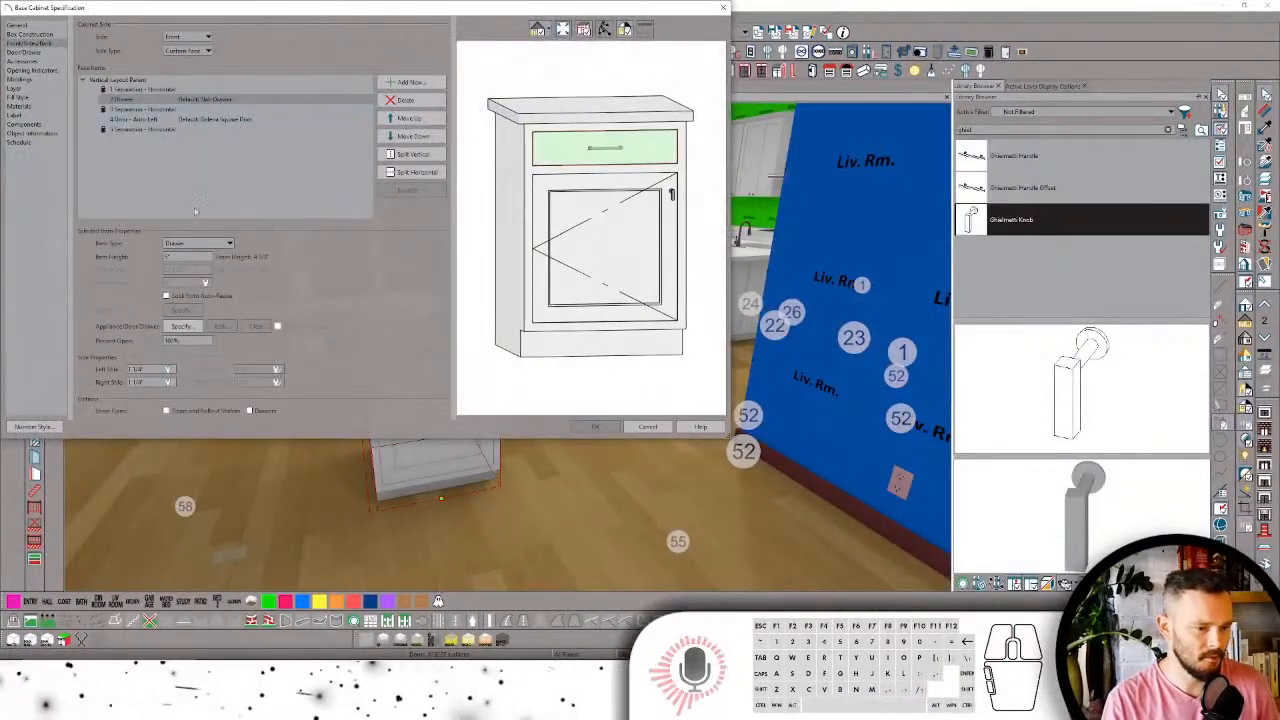
# Step: Change the cabinet's top drawer to a Door - Panel item with a slab door style
pyautogui.click(193, 244)
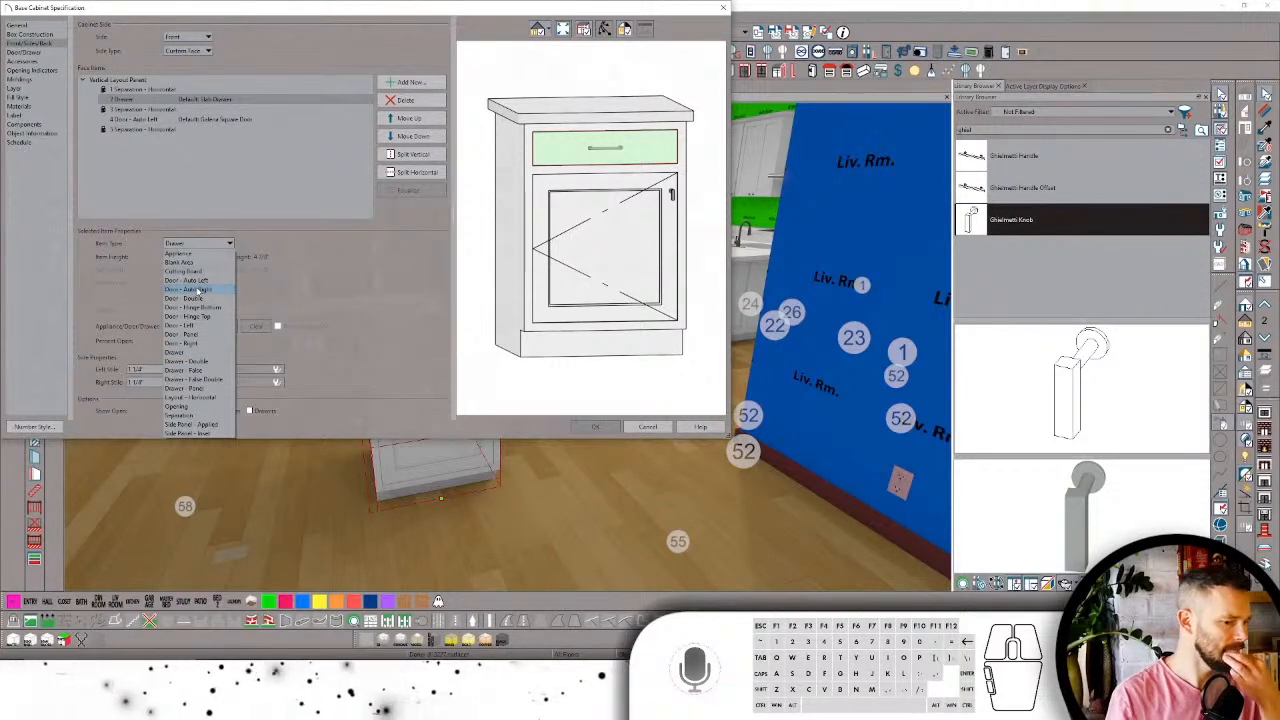
pyautogui.click(205, 334)
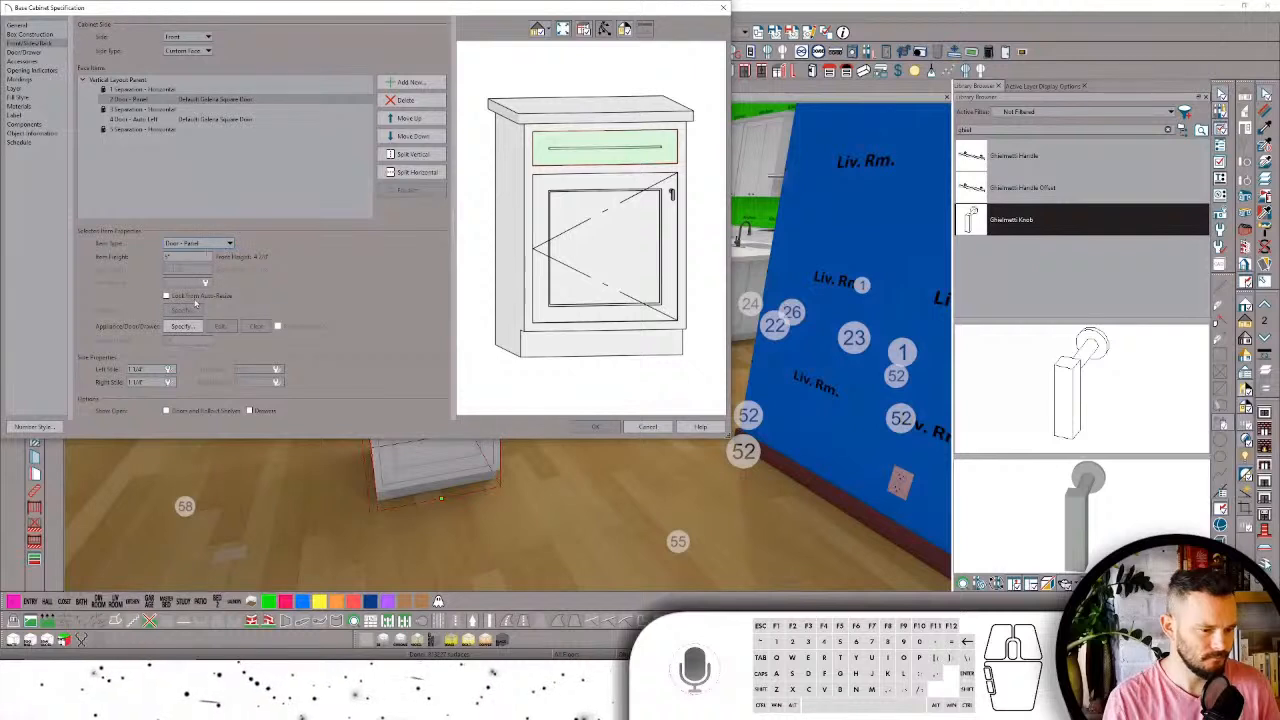
pyautogui.click(181, 326)
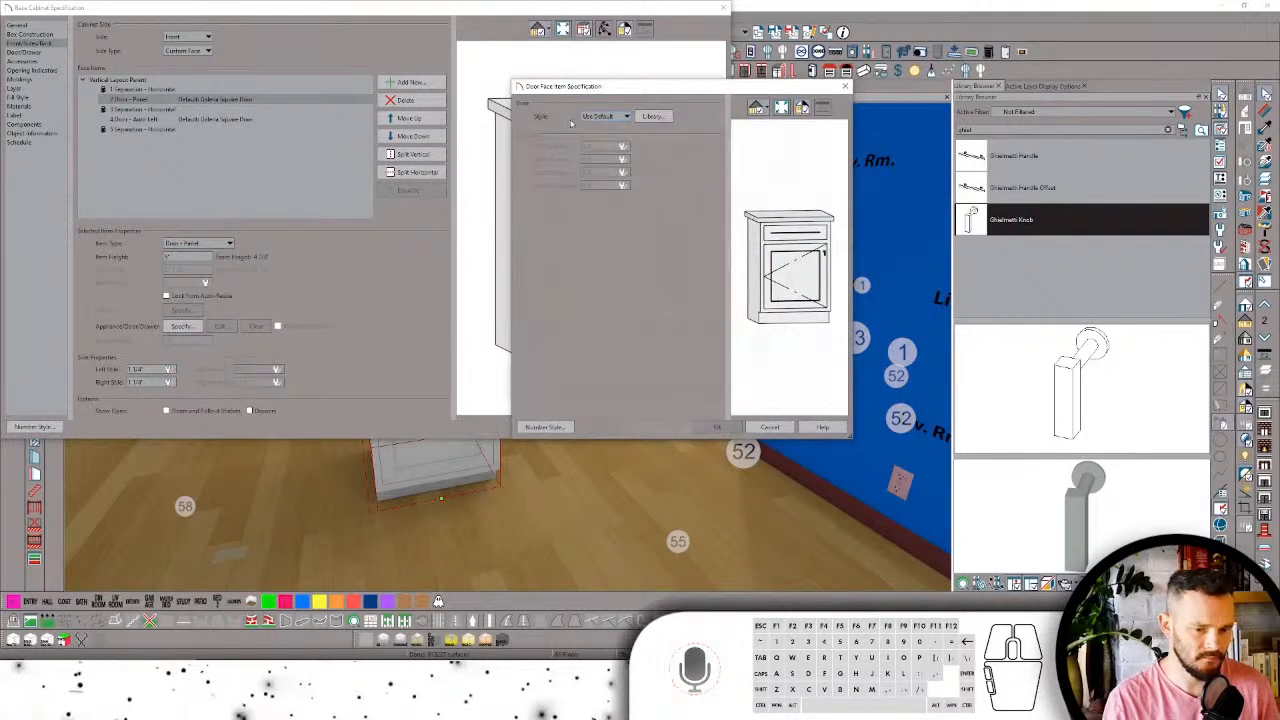
pyautogui.click(605, 117)
pyautogui.click(605, 136)
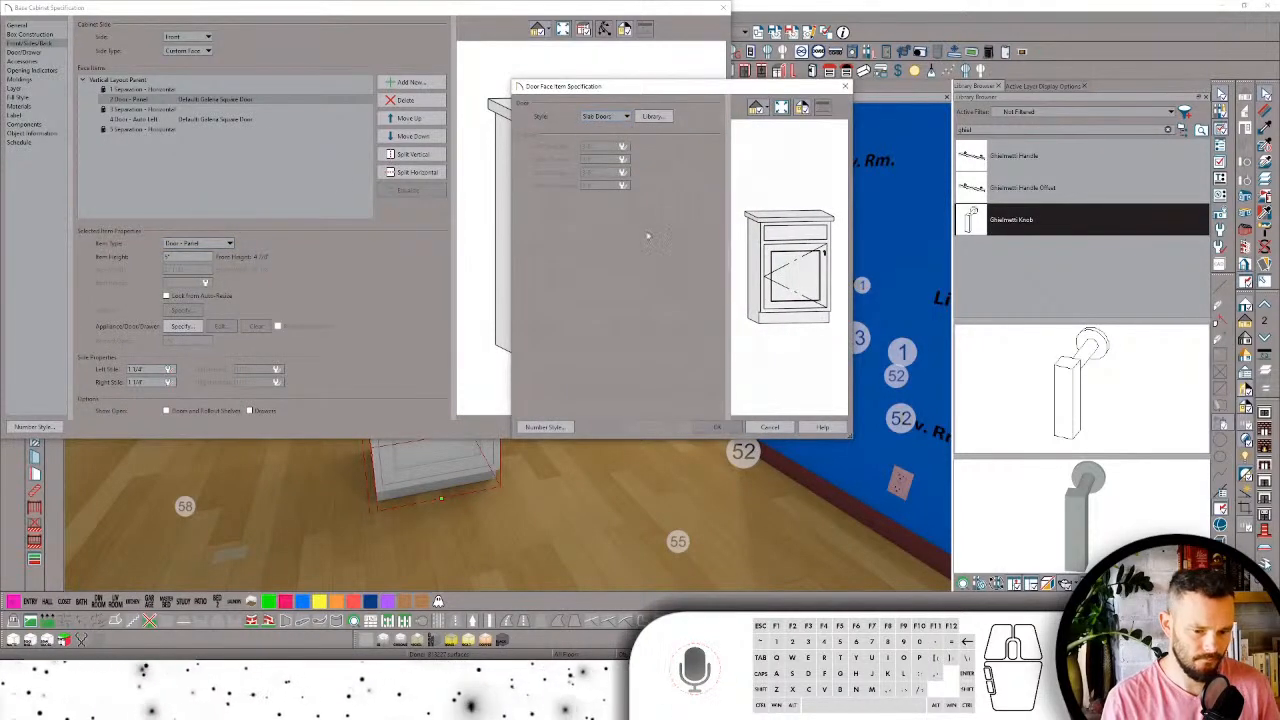
pyautogui.click(722, 428)
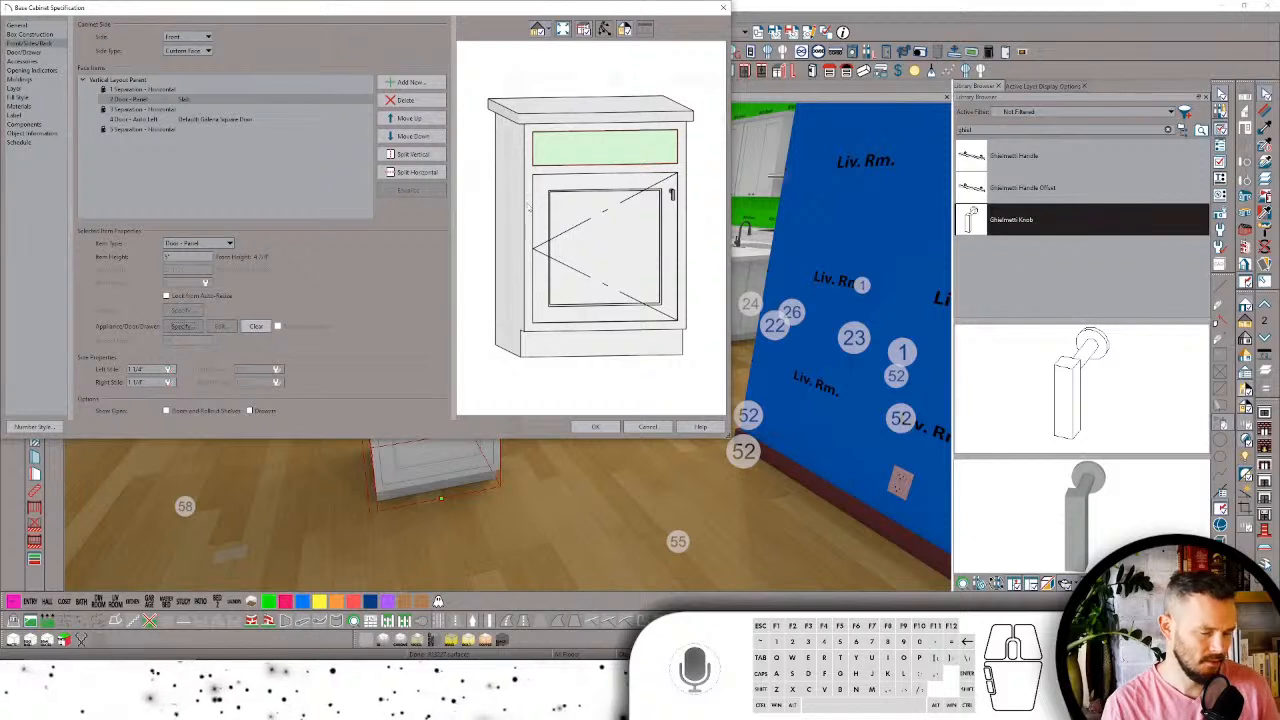
# Step: Change the freestanding cabinet's top front item to Drawer - False and set its drawer handle style to None
pyautogui.click(152, 101)
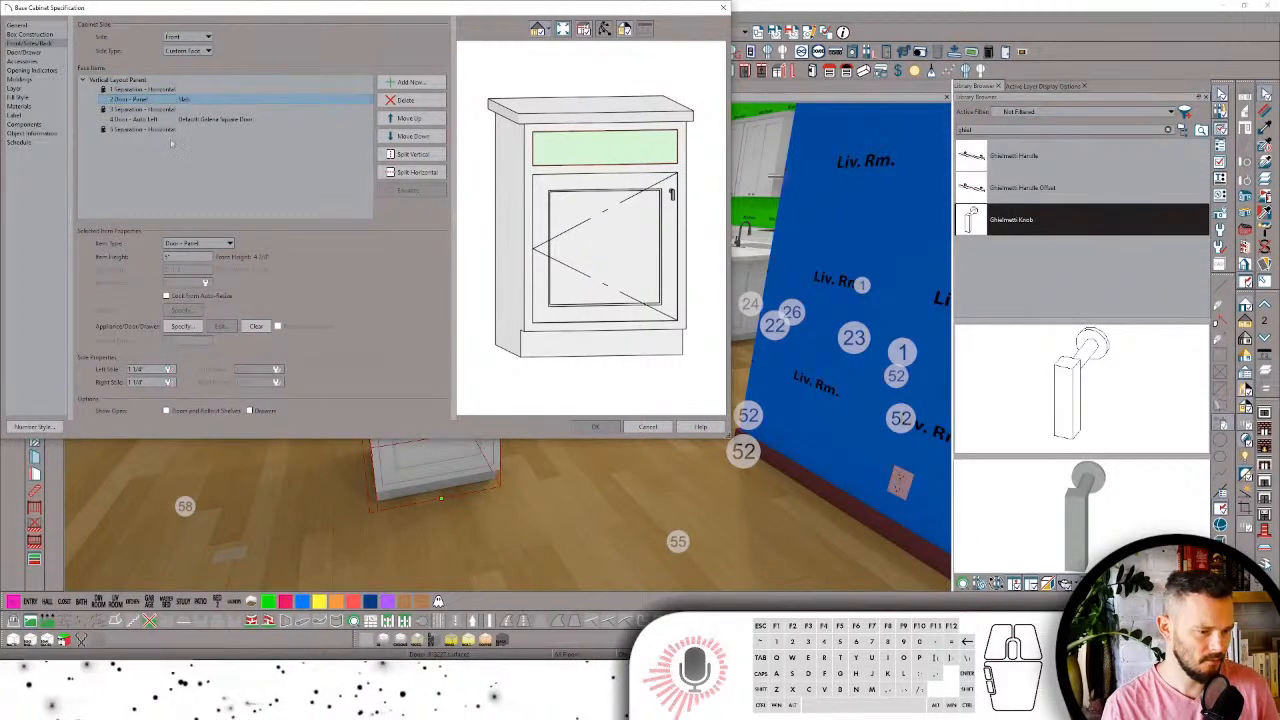
pyautogui.click(200, 243)
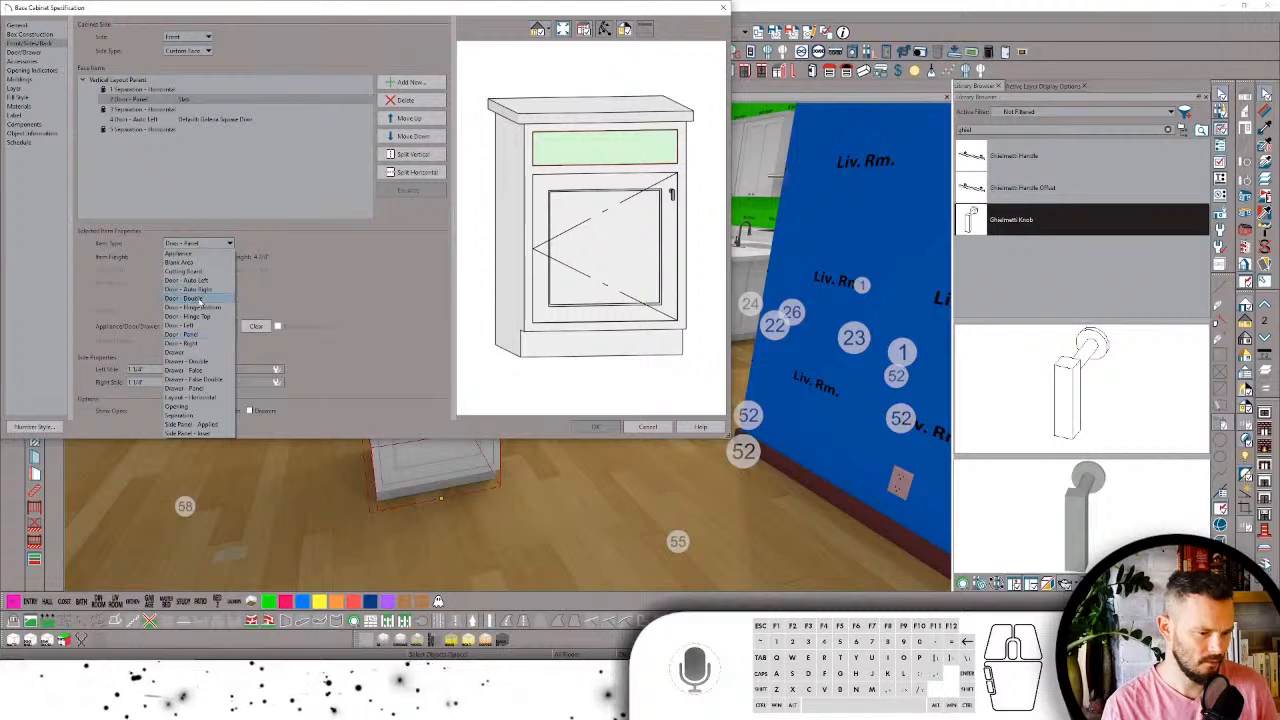
pyautogui.click(207, 371)
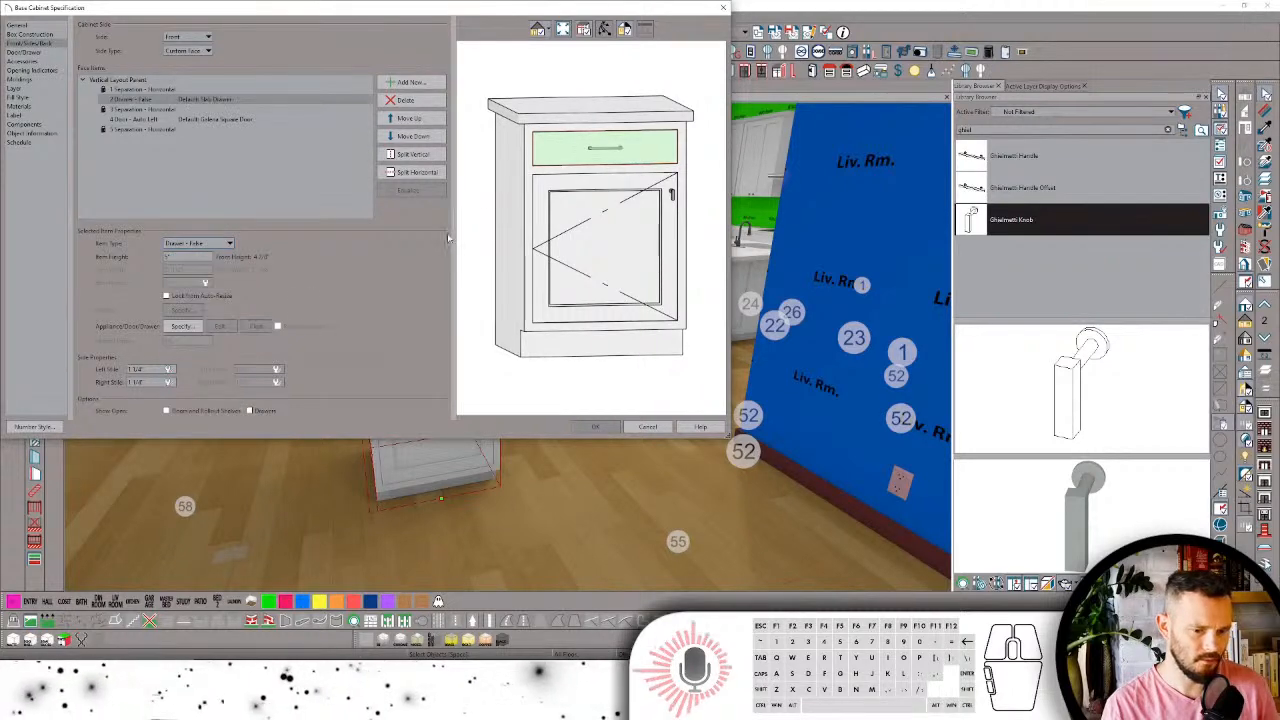
pyautogui.click(181, 326)
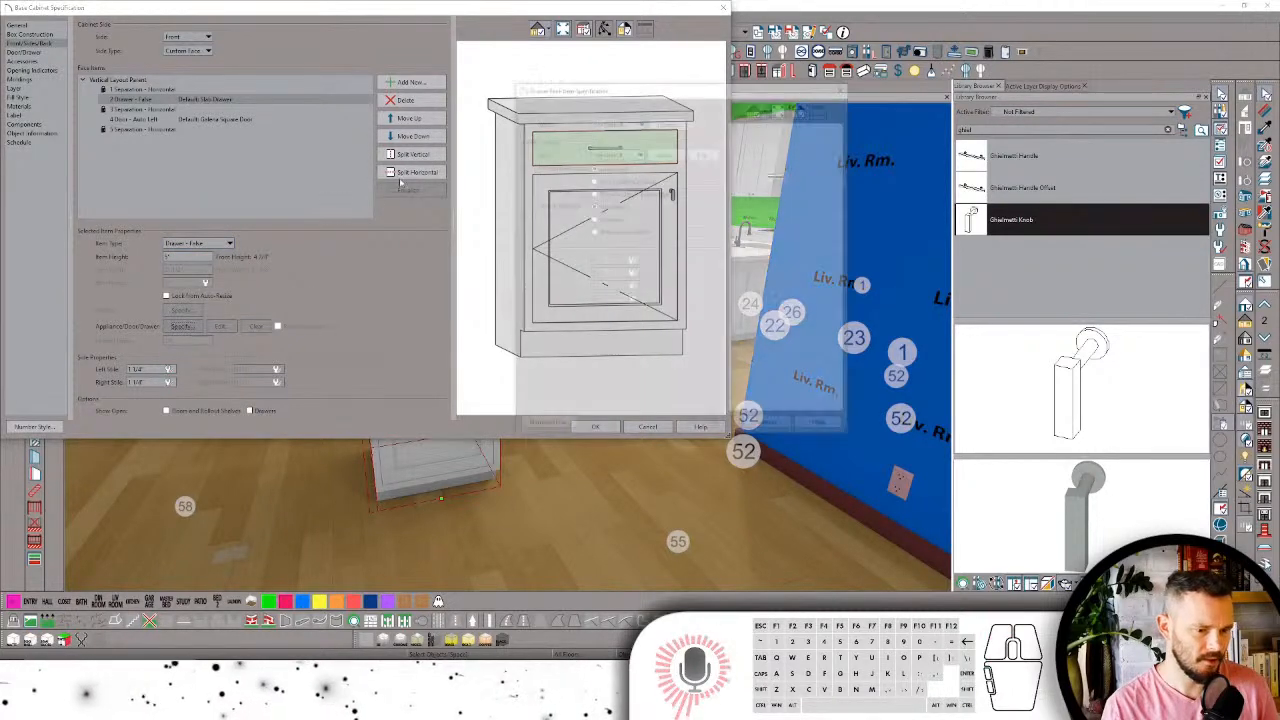
pyautogui.click(619, 155)
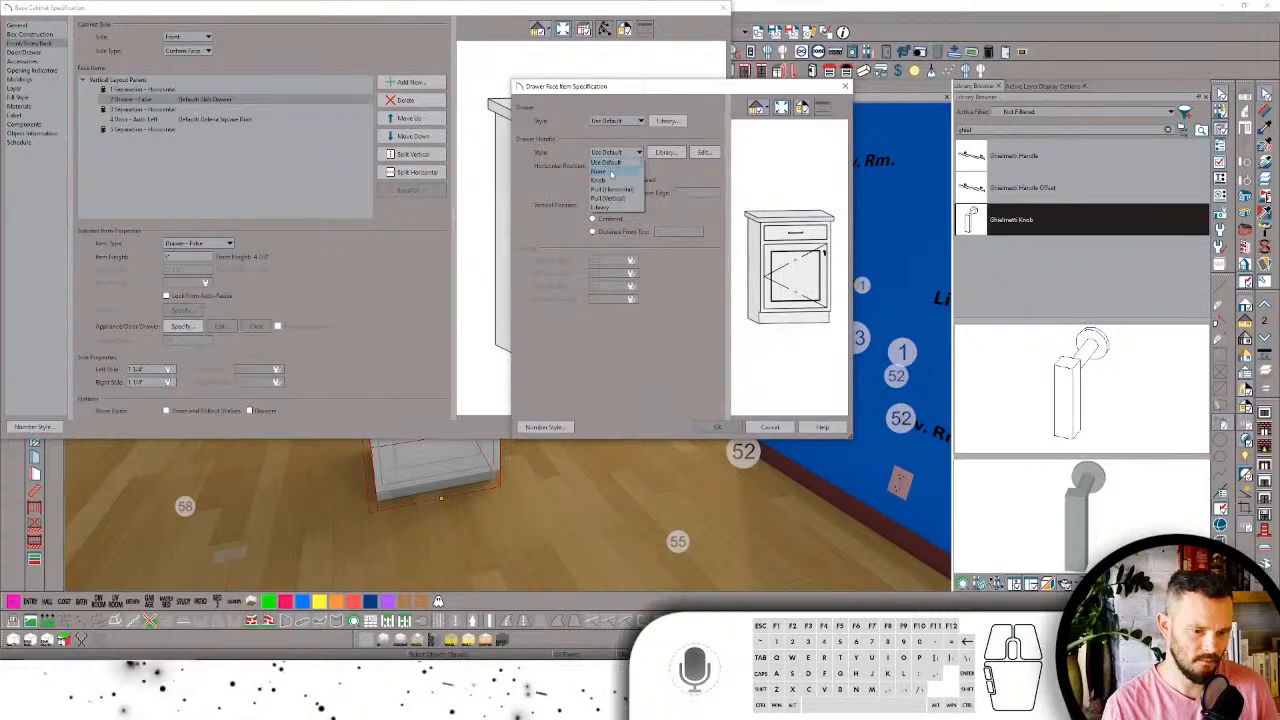
pyautogui.click(608, 174)
pyautogui.click(717, 427)
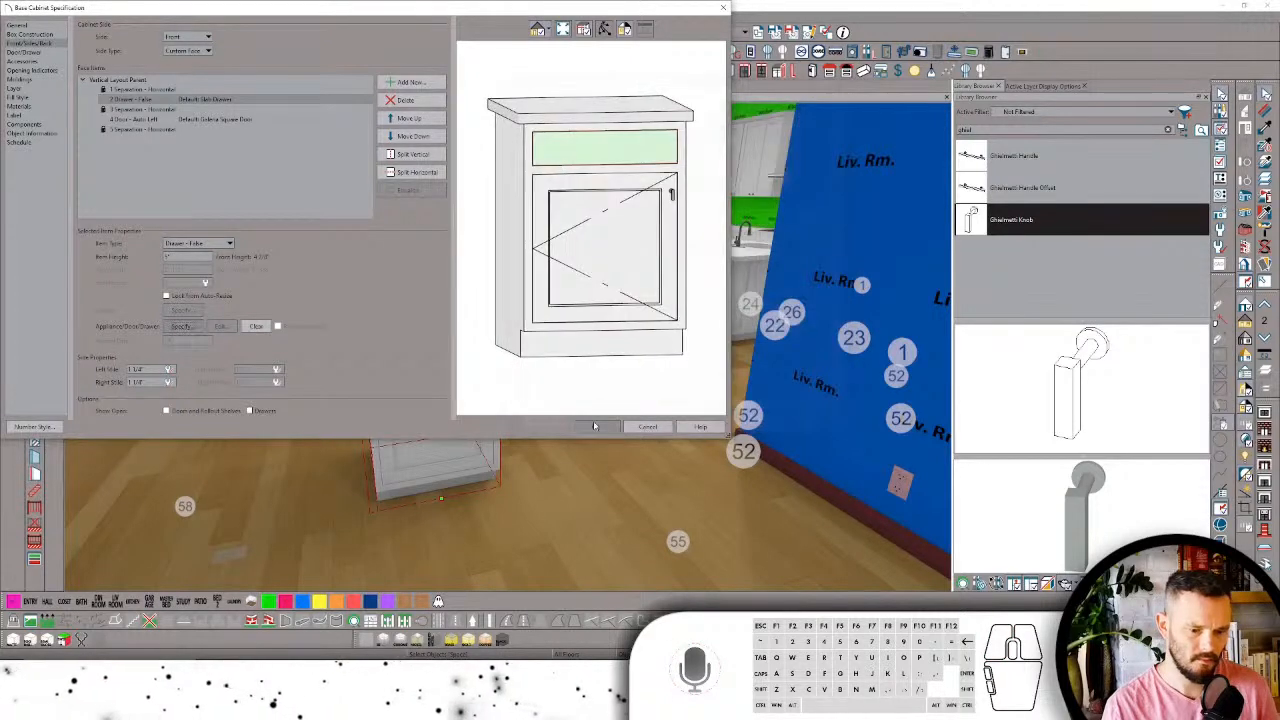
pyautogui.click(595, 426)
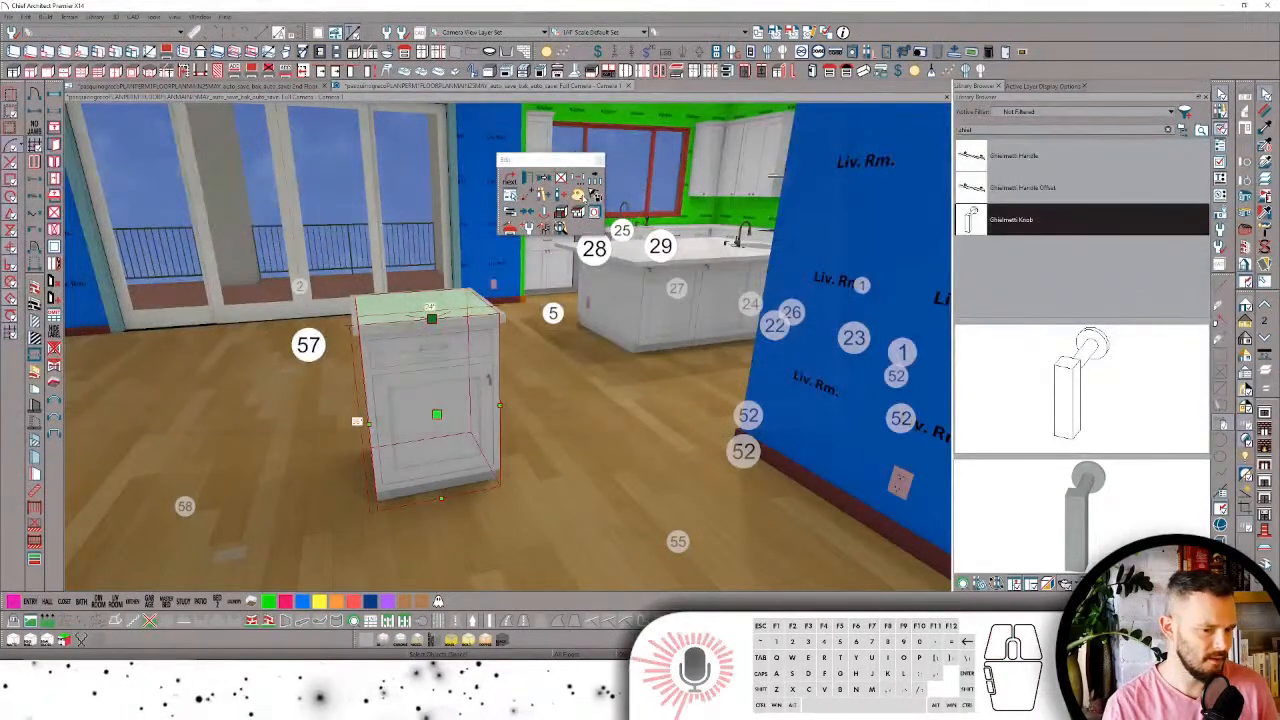
# Step: Create a style palette from the freestanding base cabinet and name it False Panel With No Hardware
pyautogui.click(578, 195)
pyautogui.click(512, 348)
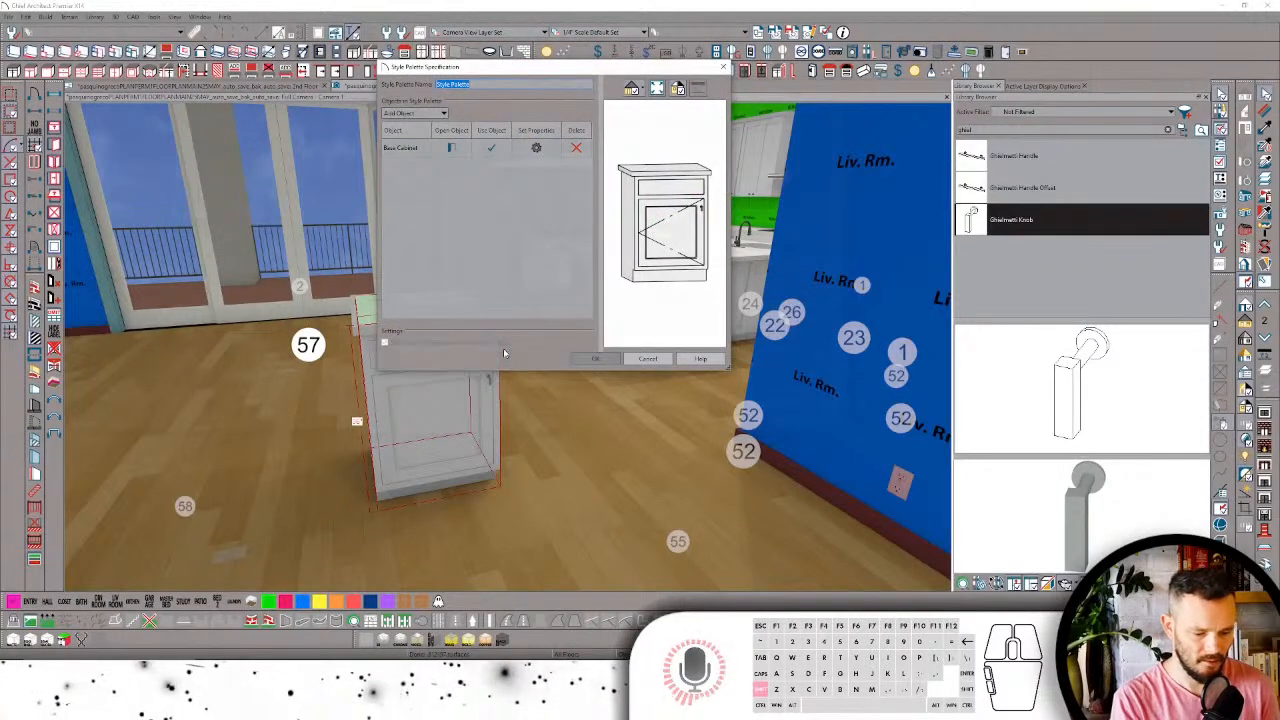
pyautogui.write('Pale Pink')
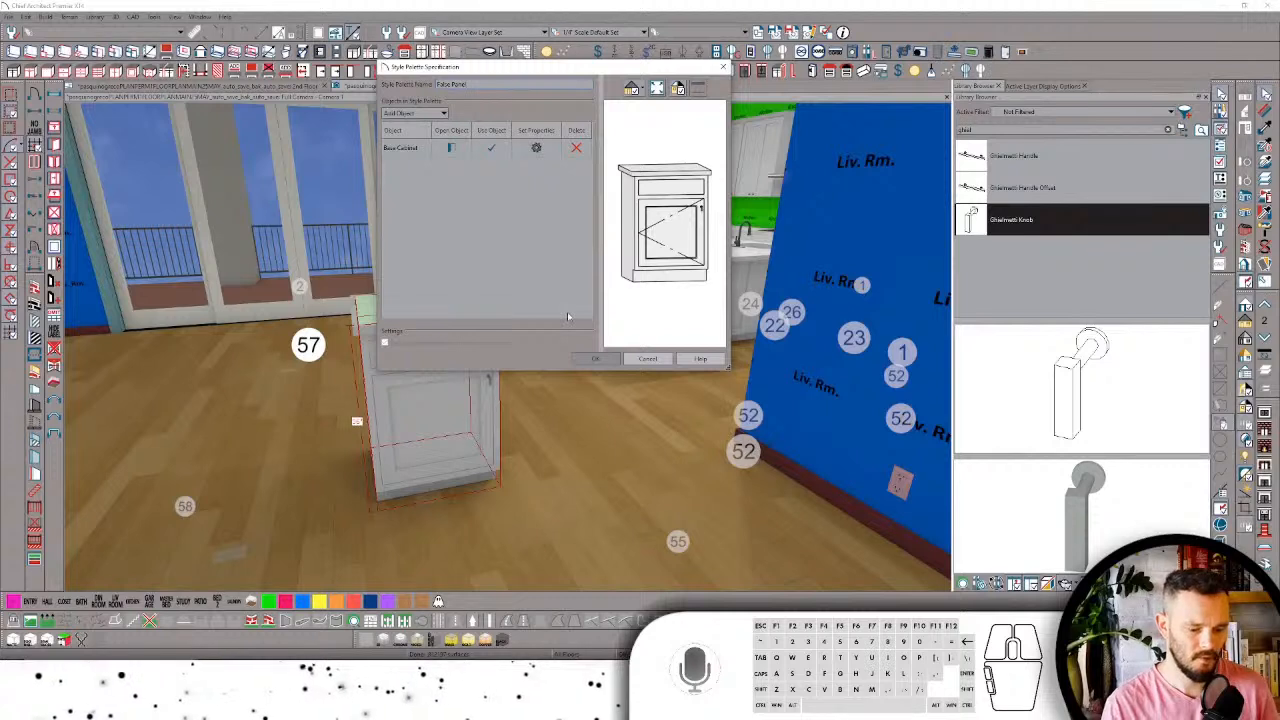
pyautogui.write(' w')
pyautogui.write('ith No')
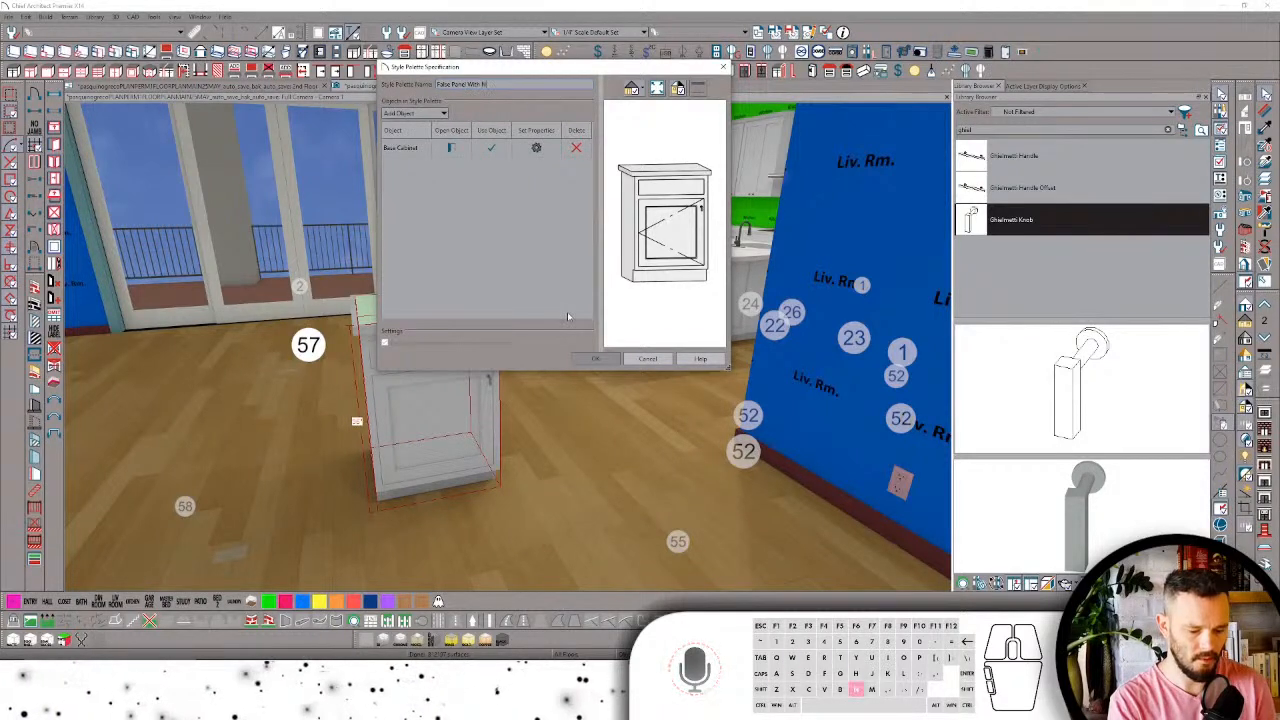
pyautogui.write(' Hardware')
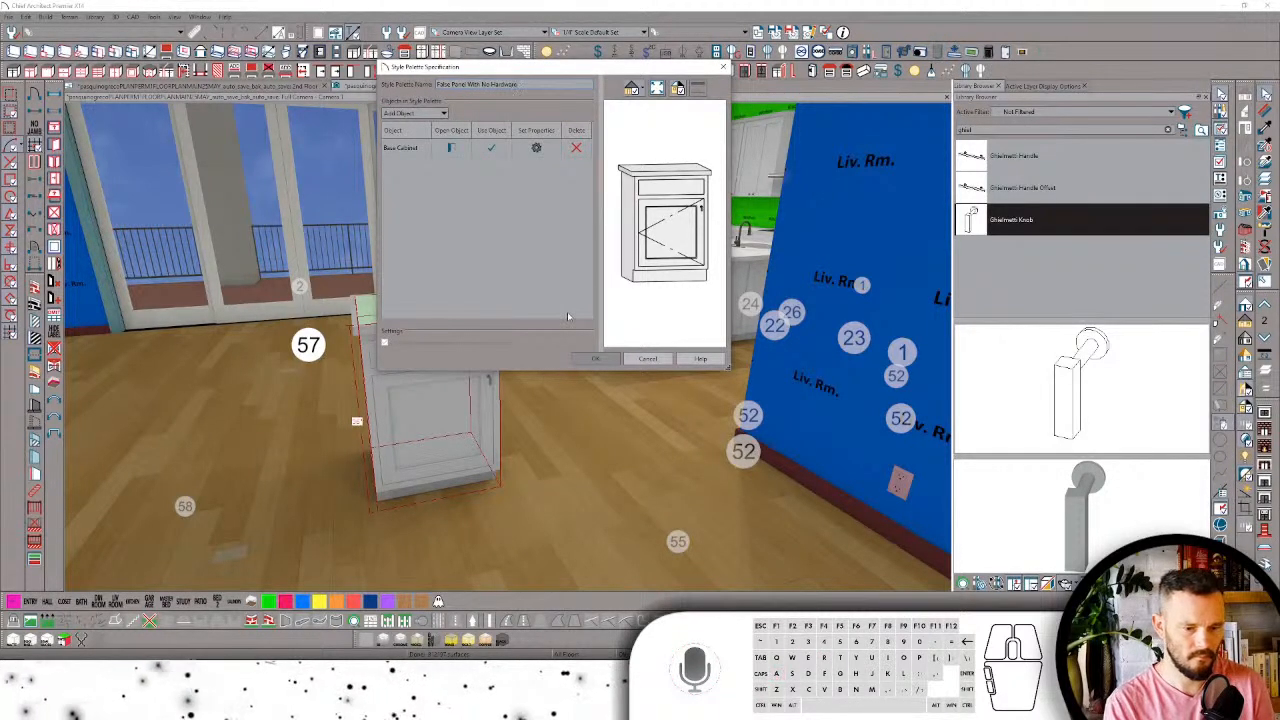
pyautogui.press('Return')
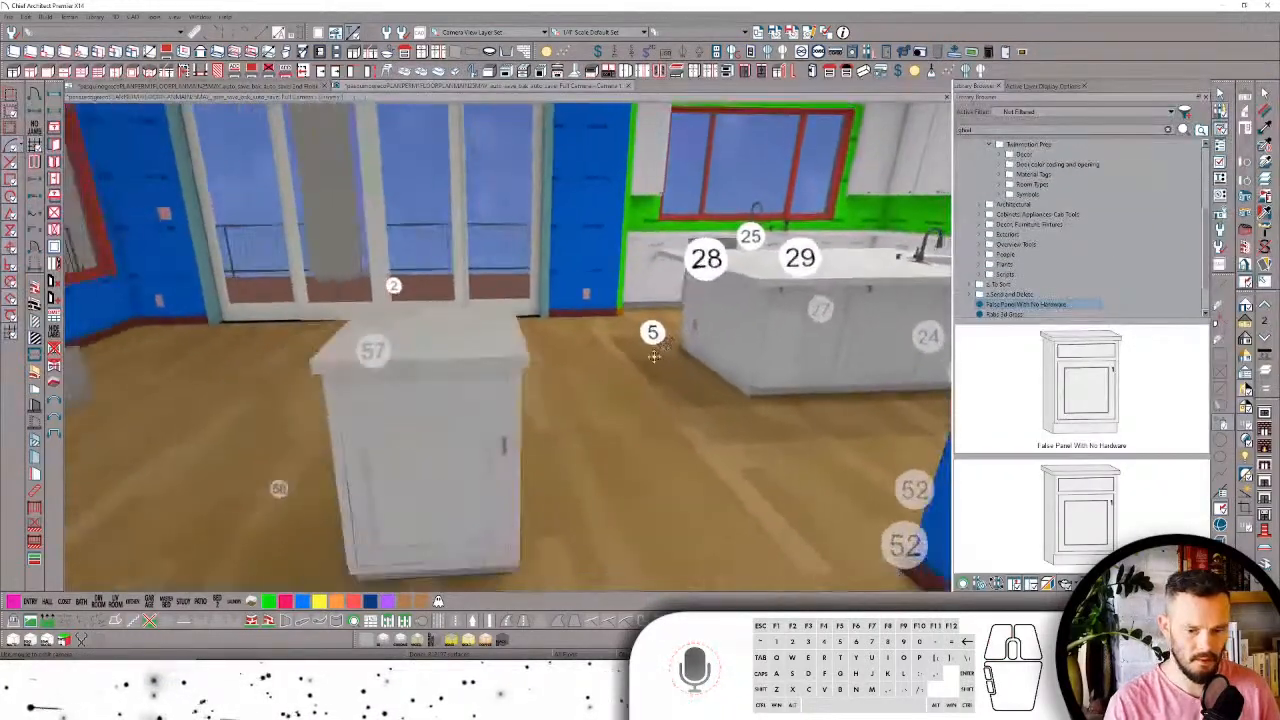
# Step: Limit the base cabinet properties in the False Panel With No Hardware style palette to Copy Face Configuration only
pyautogui.click(1017, 305)
pyautogui.rightClick(1075, 310)
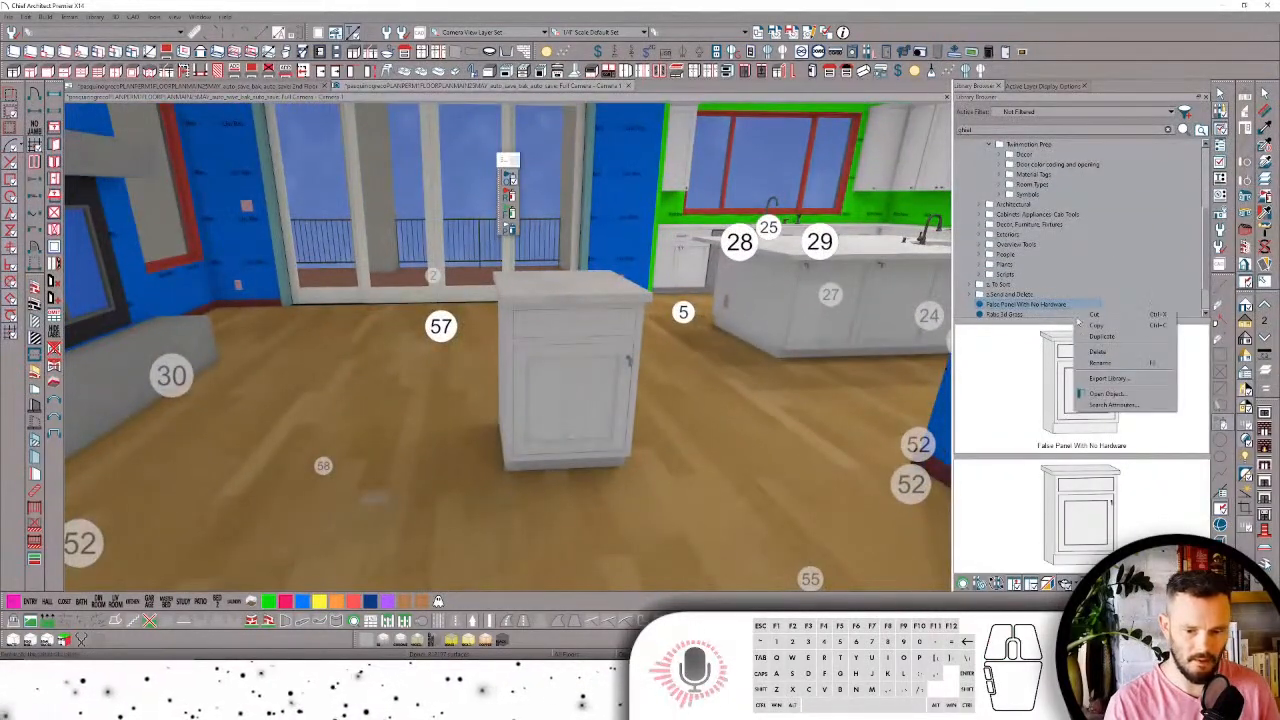
pyautogui.click(1078, 398)
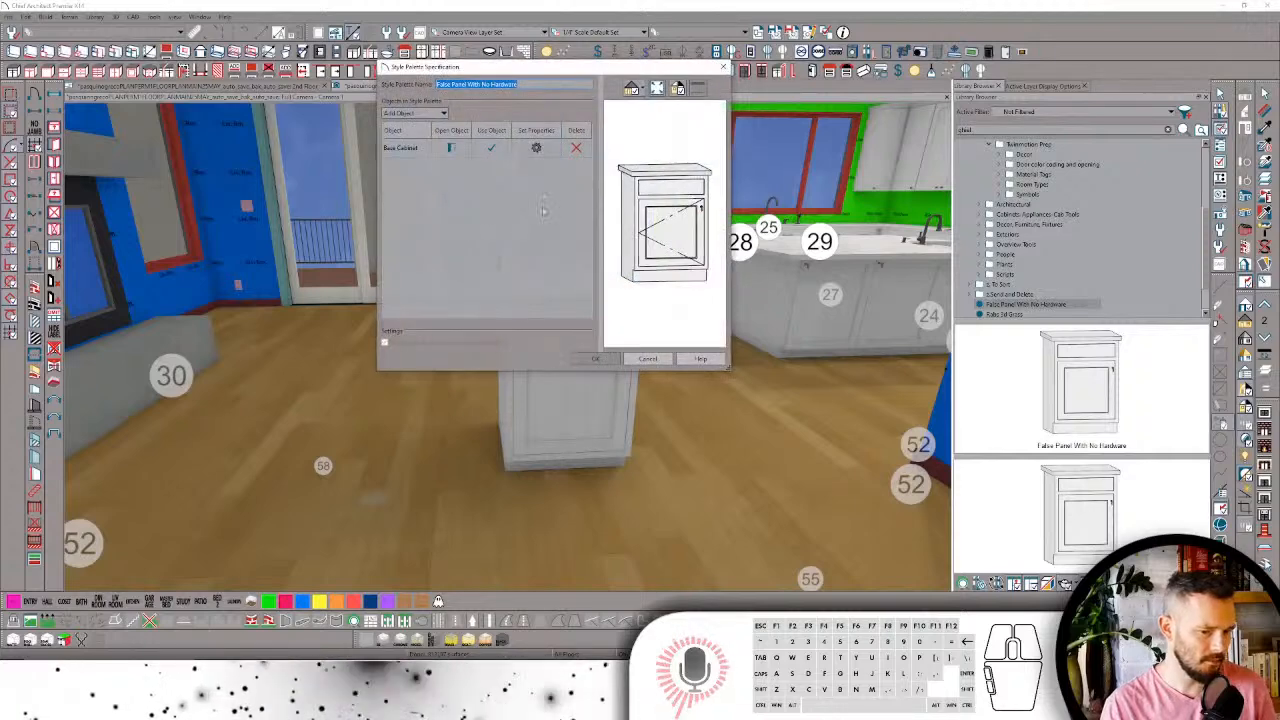
pyautogui.click(540, 149)
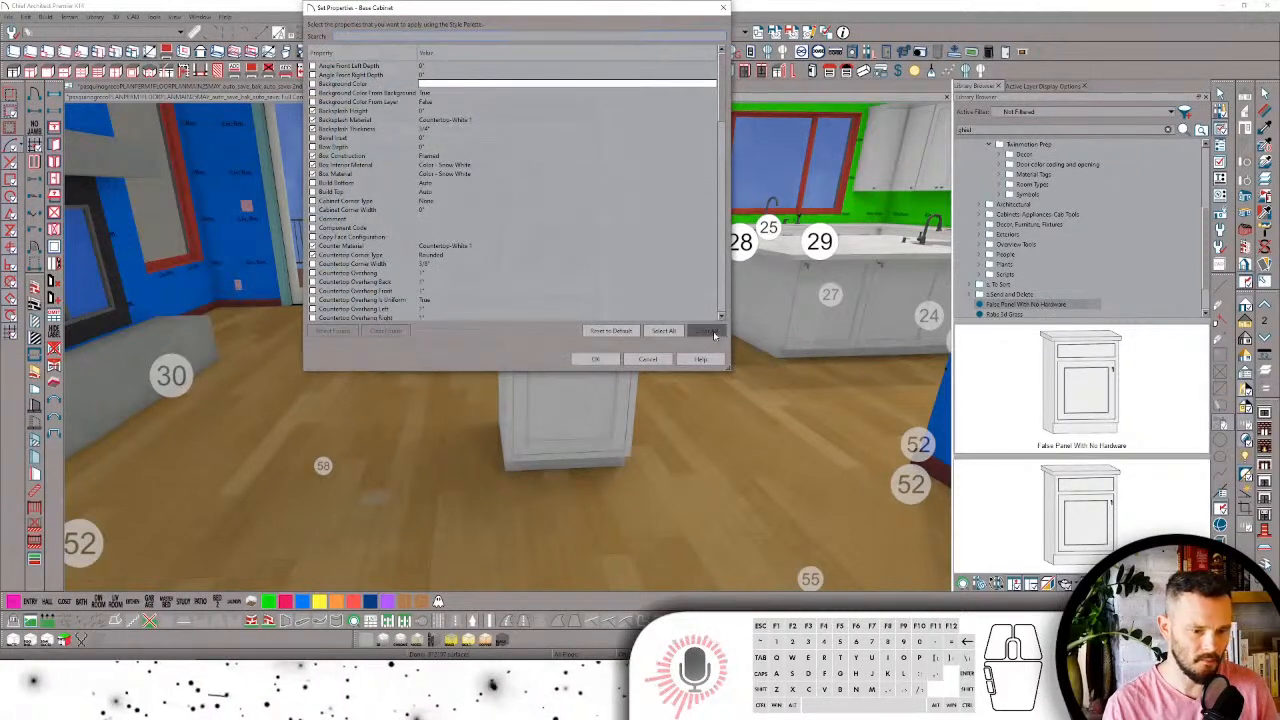
pyautogui.click(355, 37)
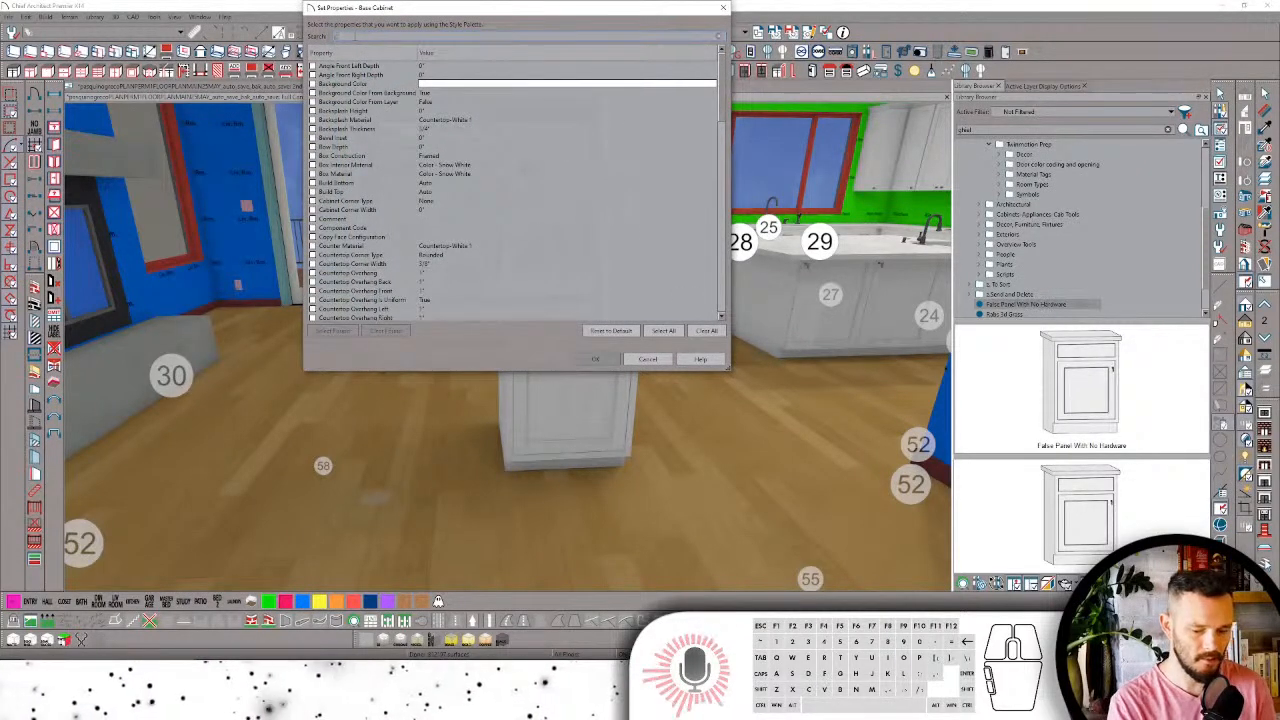
pyautogui.write('copy face')
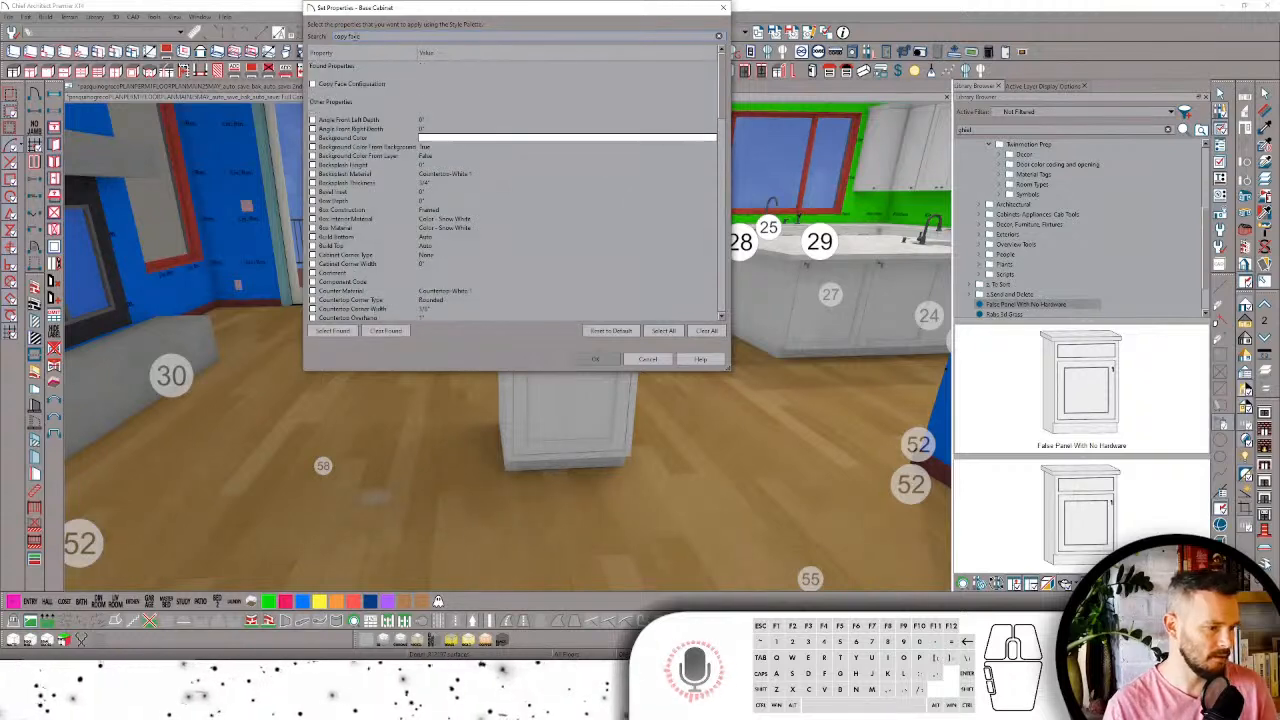
pyautogui.click(314, 84)
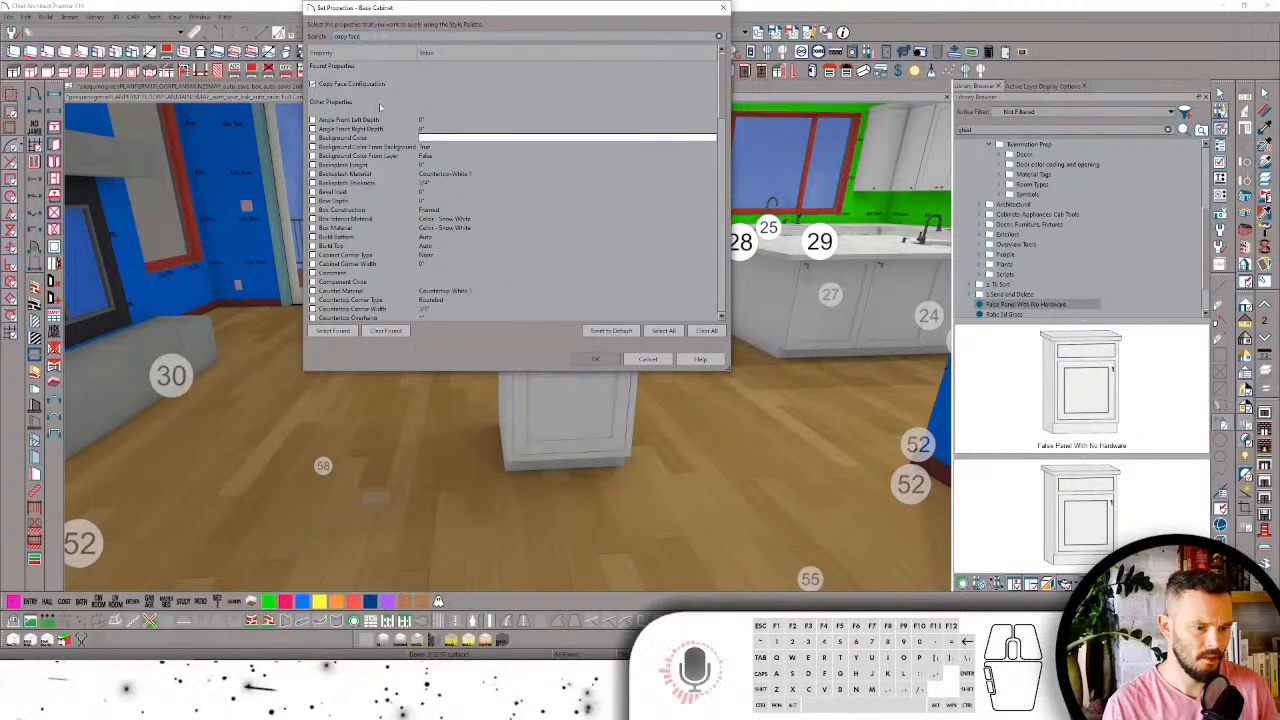
pyautogui.click(592, 358)
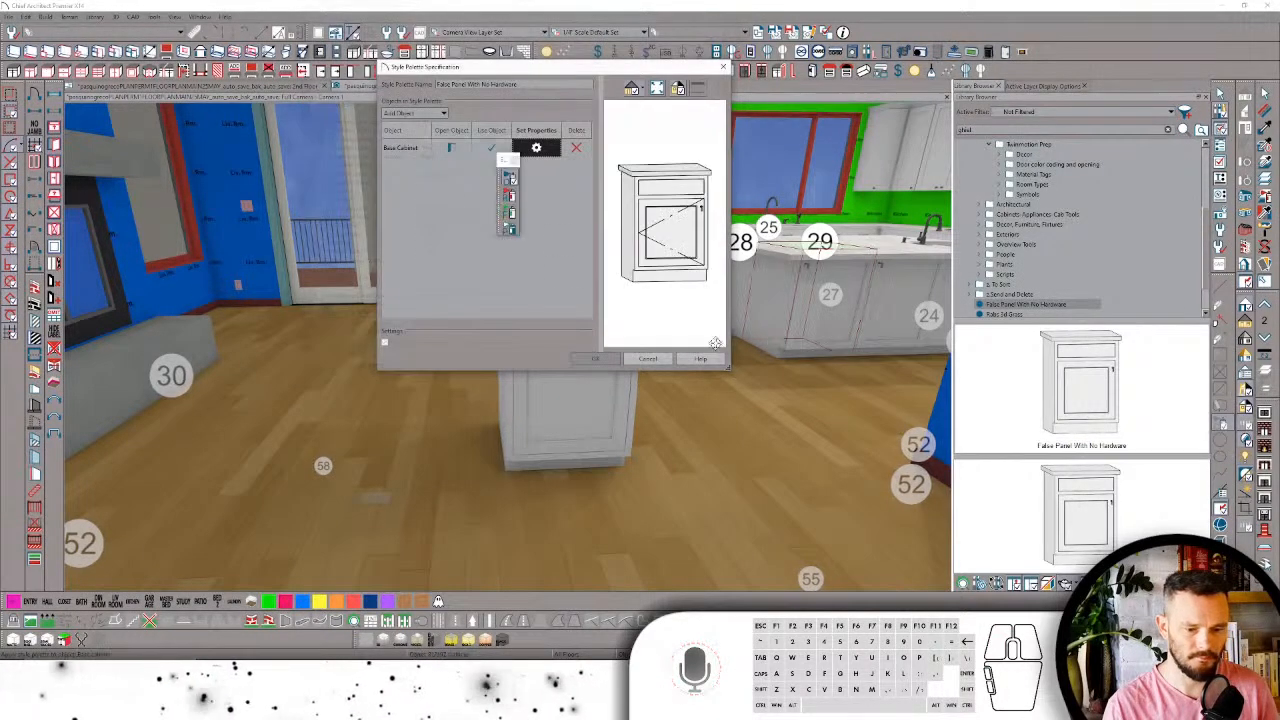
pyautogui.click(582, 361)
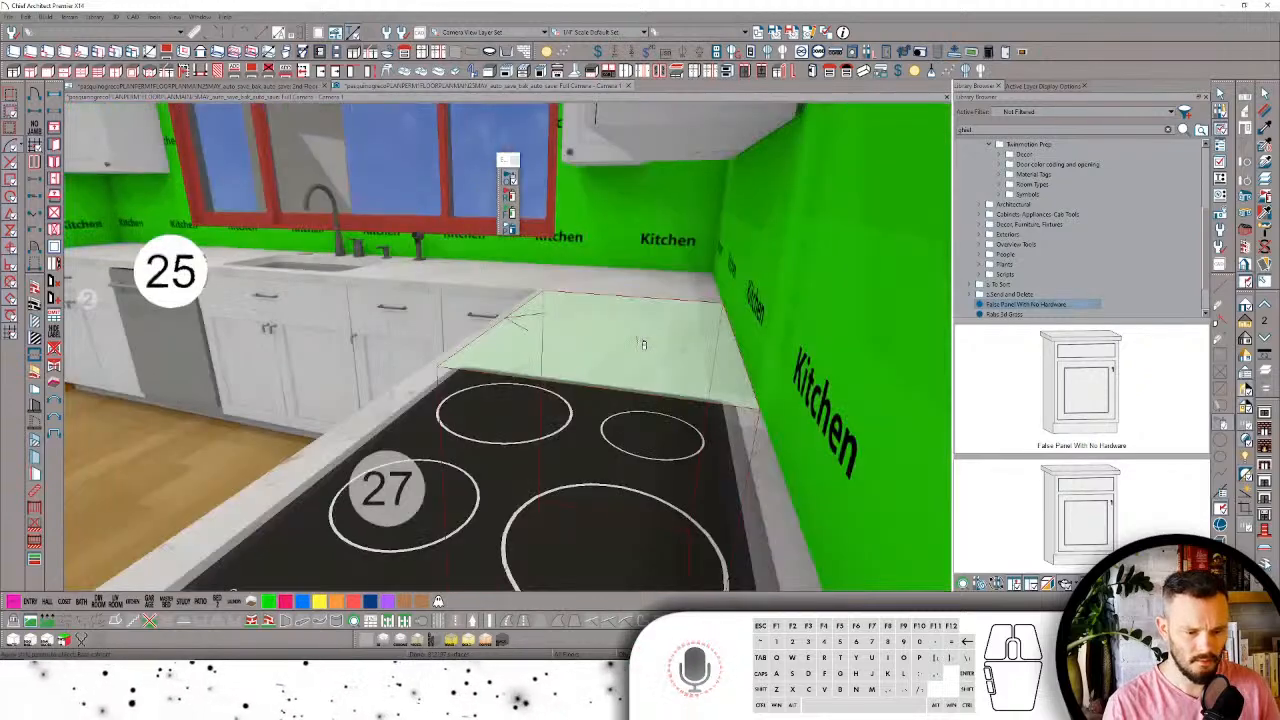
# Step: Apply the False Panel With No Hardware style palette to the island's sink cabinet
pyautogui.moveTo(644, 344); pyautogui.dragTo(470, 432, button='middle')
pyautogui.click(263, 350)
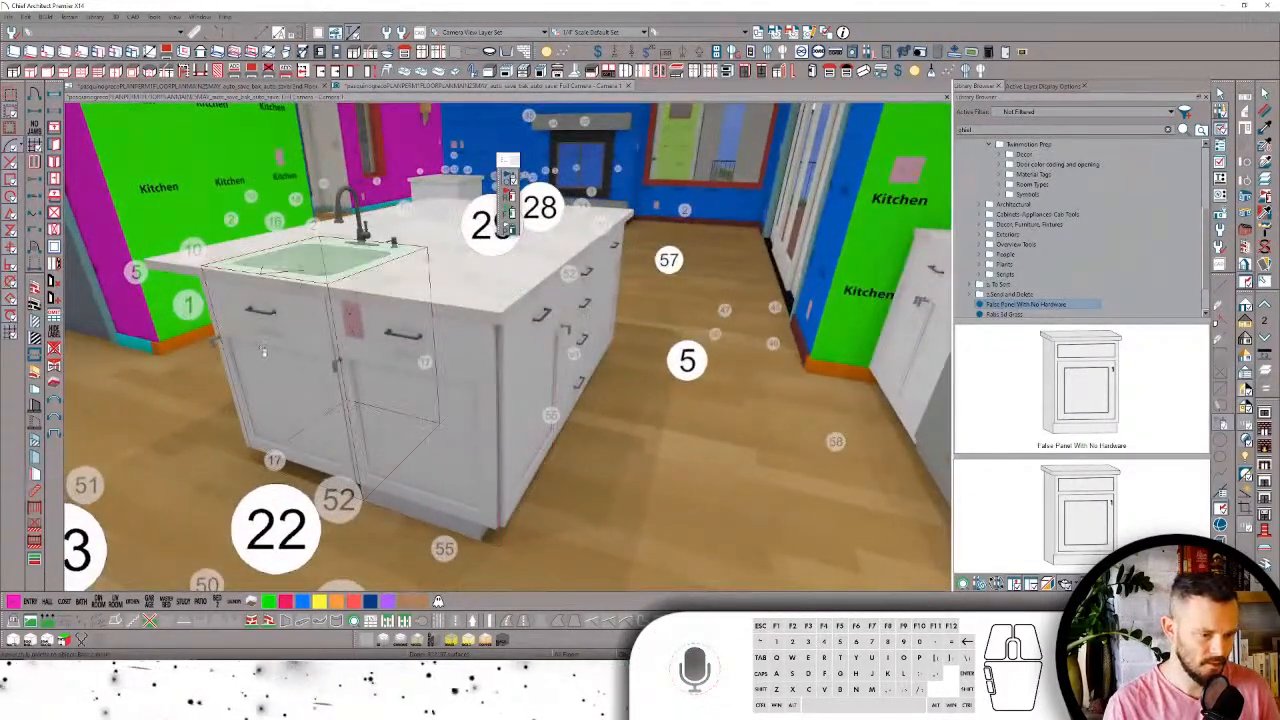
pyautogui.click(263, 350)
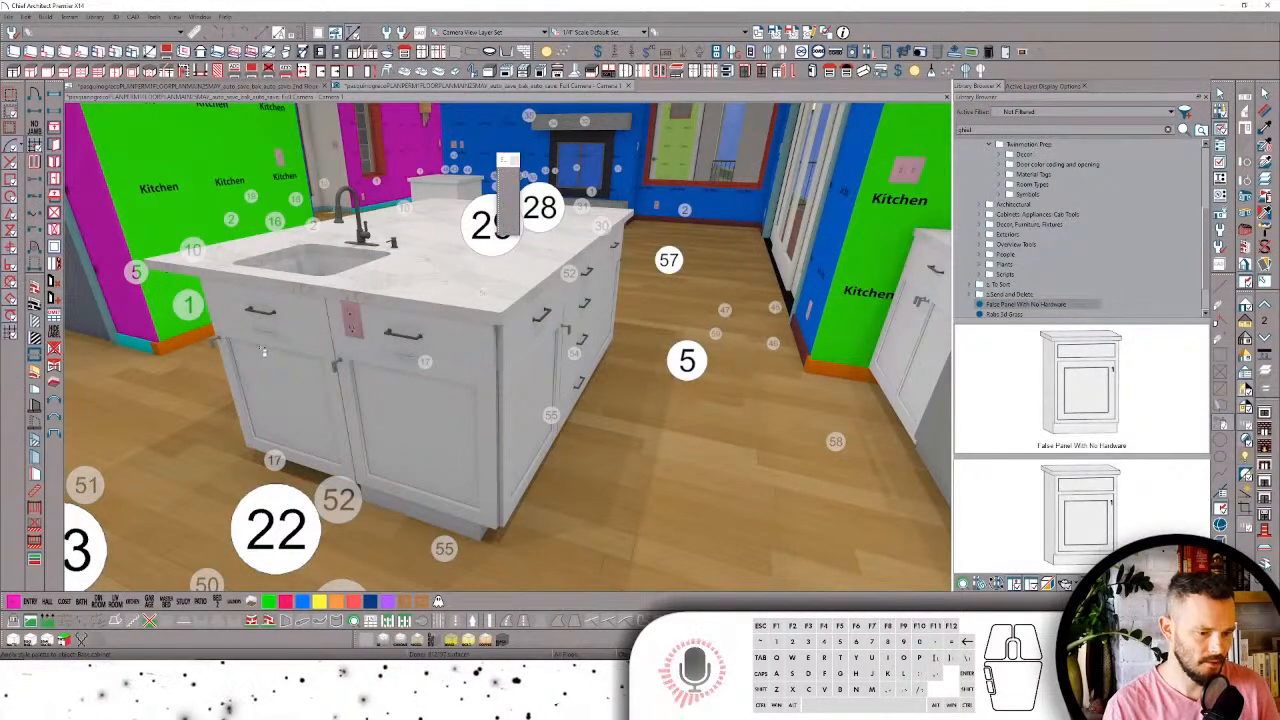
pyautogui.click(263, 350)
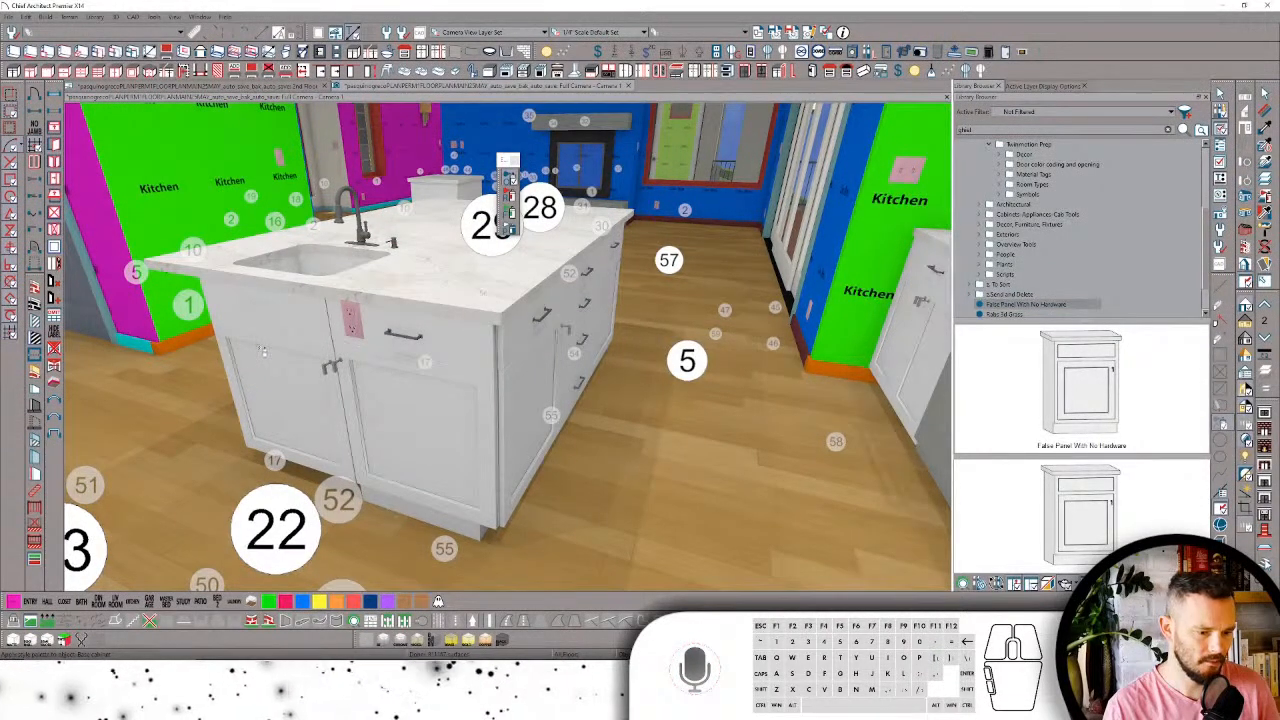
pyautogui.moveTo(260, 348); pyautogui.dragTo(440, 283, button='middle')
pyautogui.click(637, 276)
pyautogui.click(440, 283)
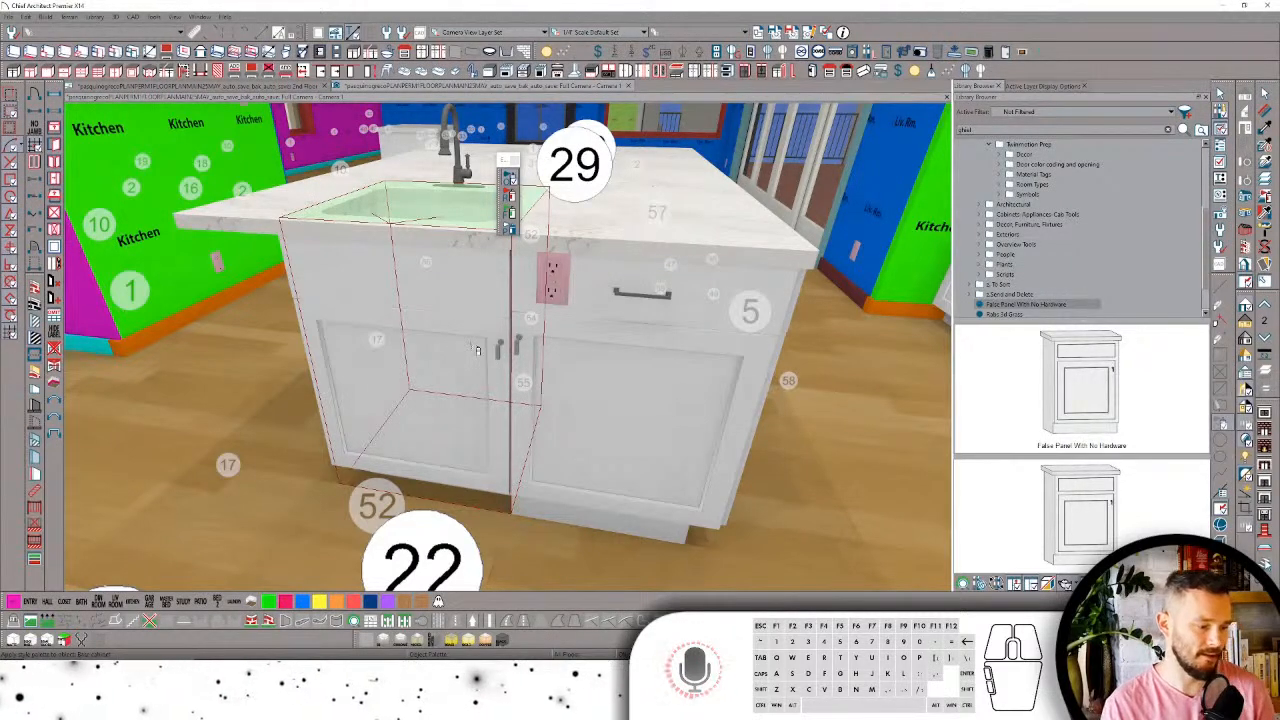
# Step: Change the lower door of the island's sink cabinet to Door - Auto Right
pyautogui.moveTo(477, 350); pyautogui.dragTo(545, 357, button='middle')
pyautogui.click(554, 357)
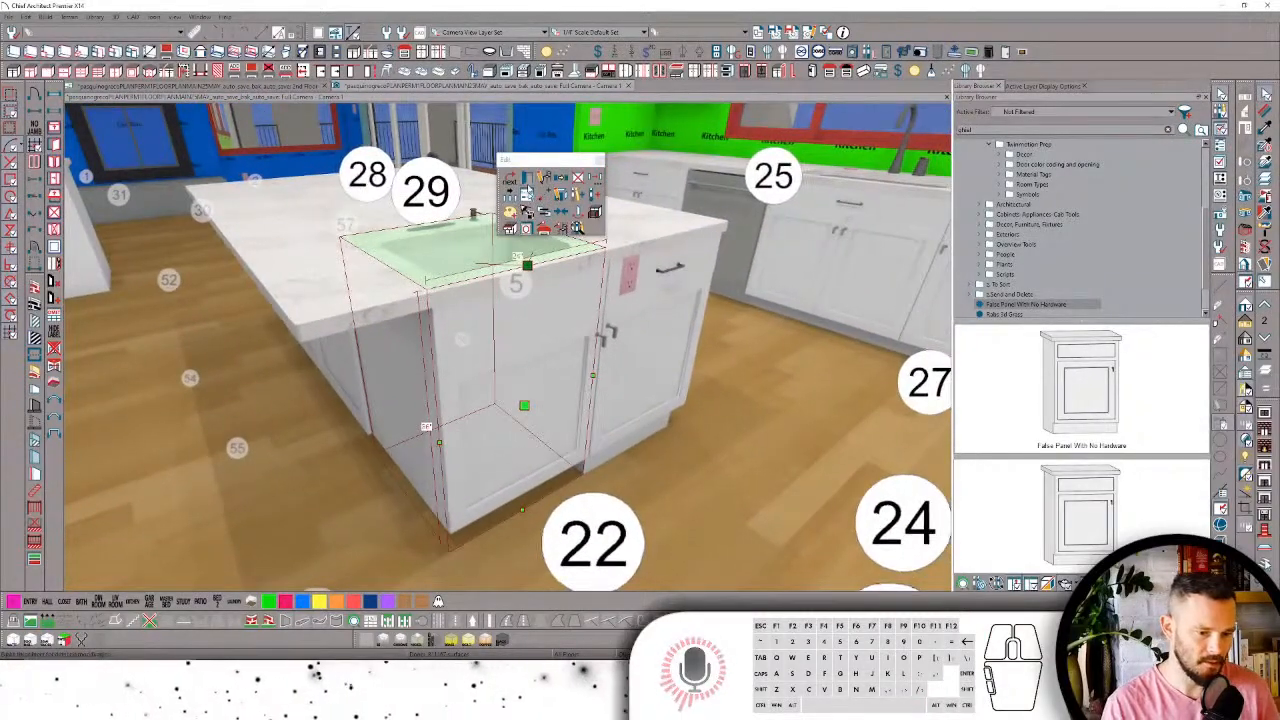
pyautogui.doubleClick(410, 222)
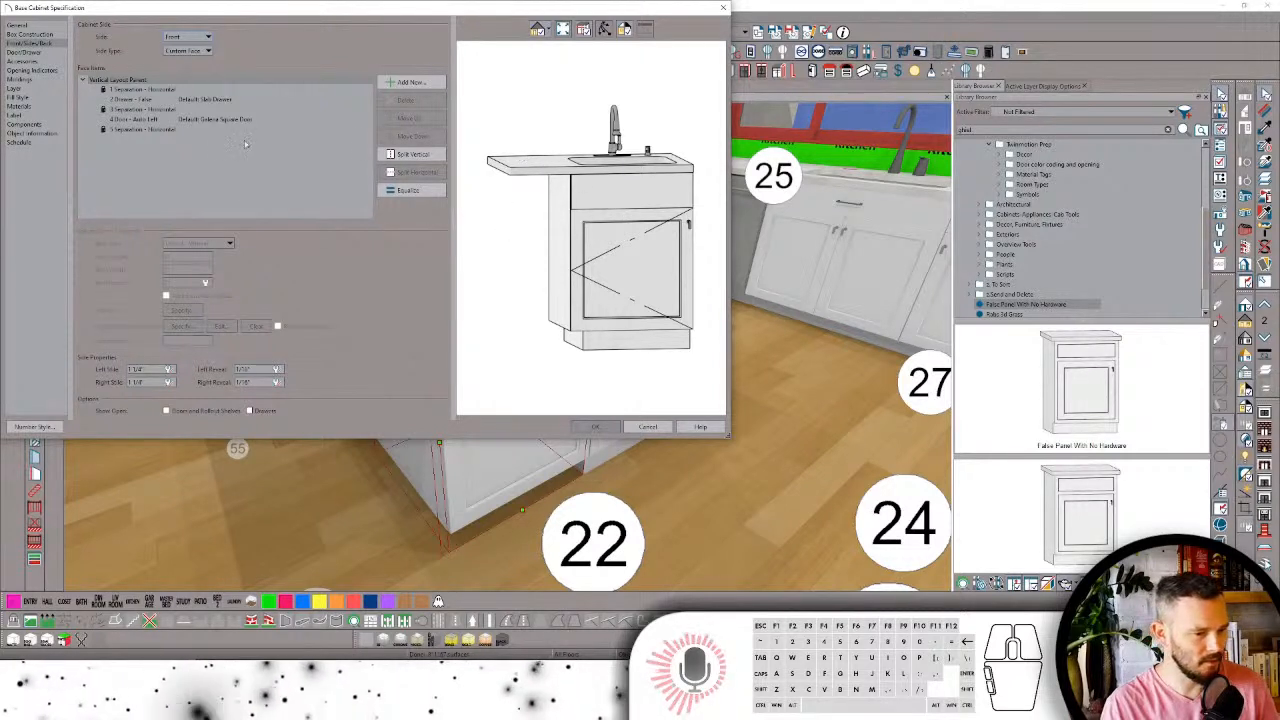
pyautogui.click(150, 119)
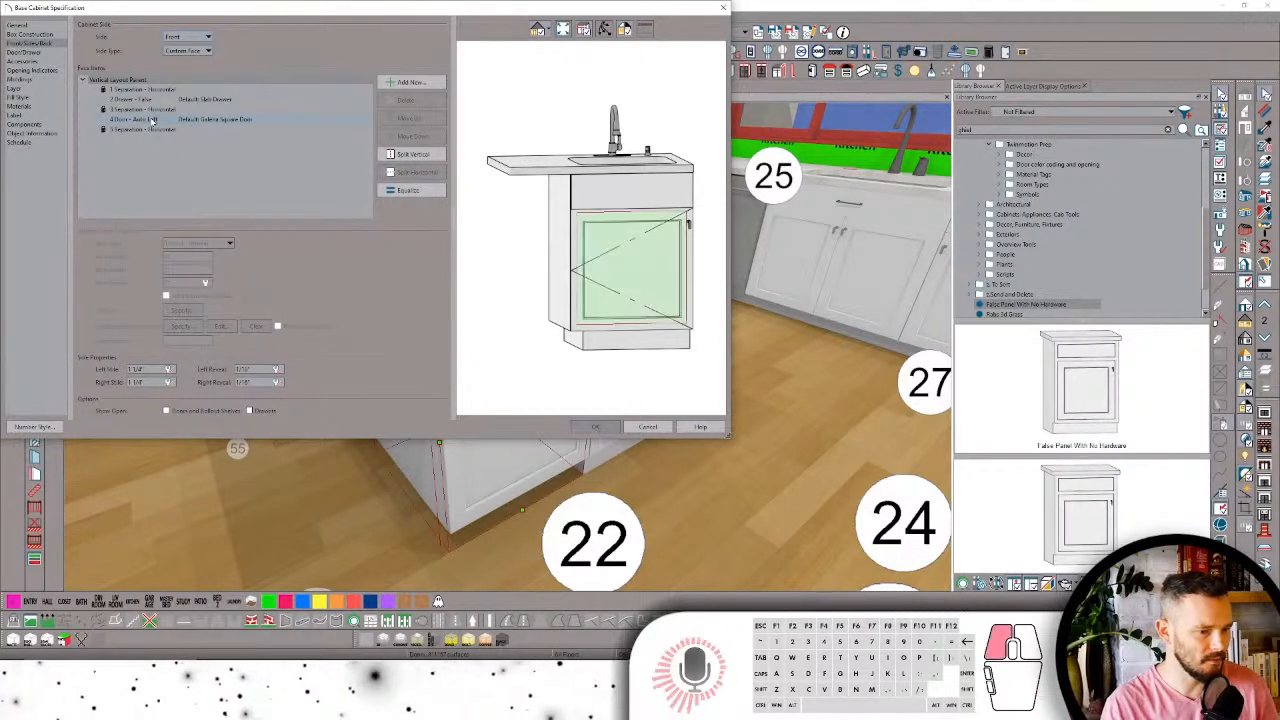
pyautogui.click(195, 244)
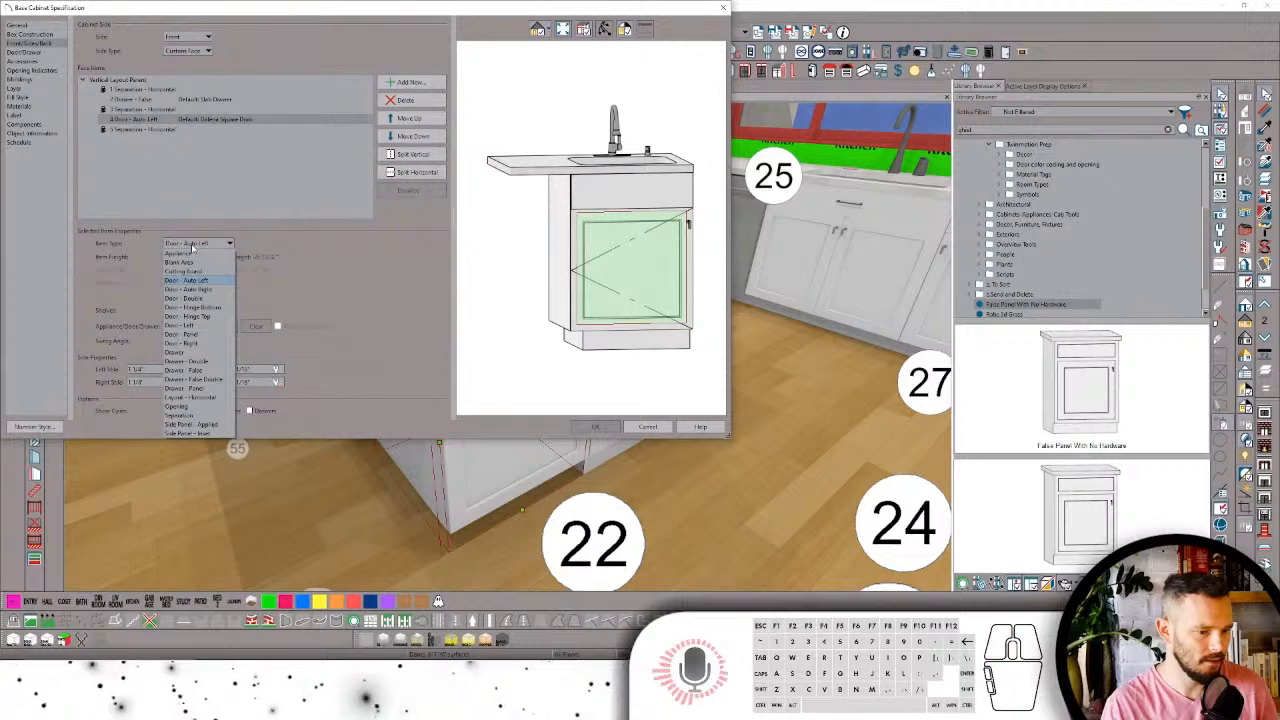
pyautogui.click(198, 282)
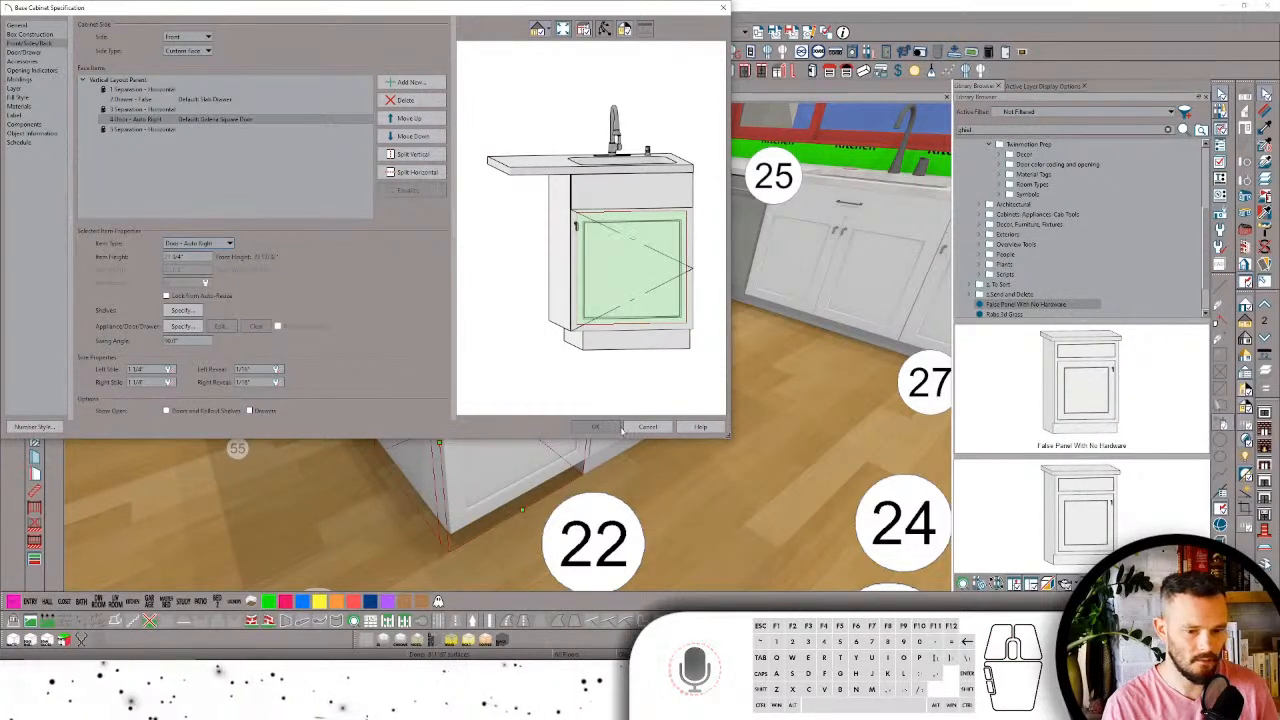
pyautogui.click(595, 427)
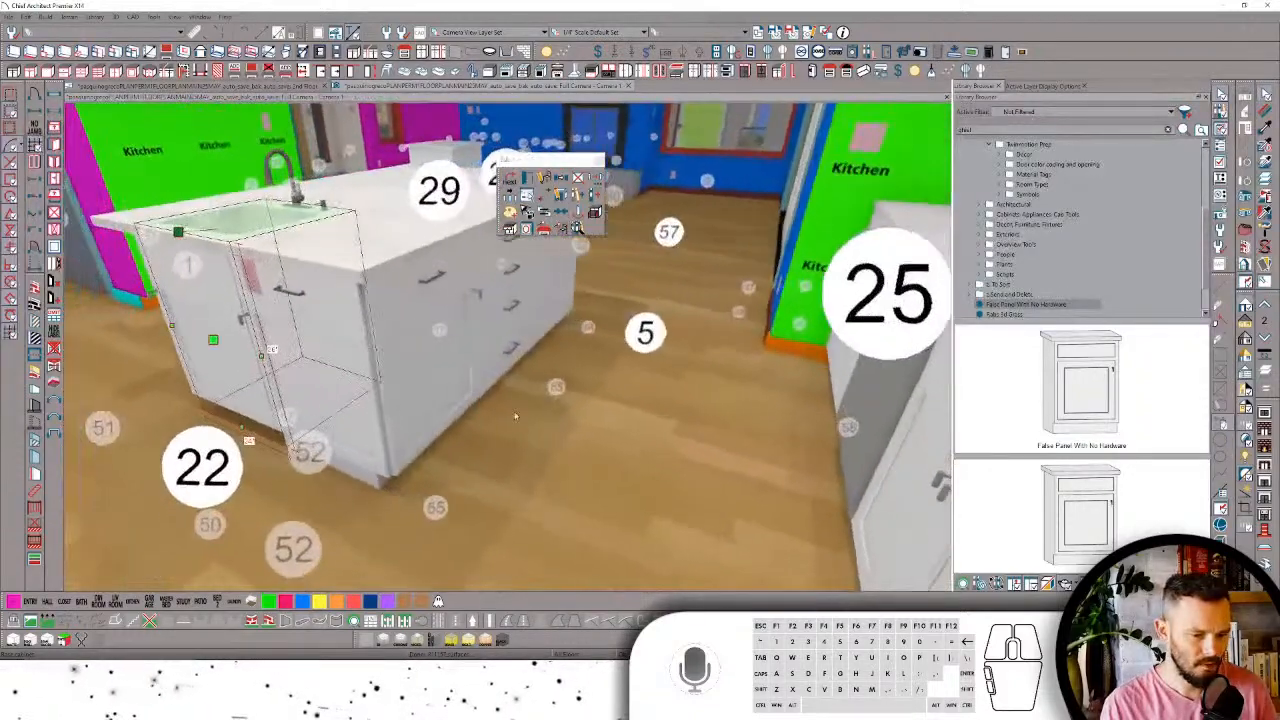
# Step: Apply the False Panel With No Hardware style palette to the island's corner cabinet beside the sink
pyautogui.click(1040, 305)
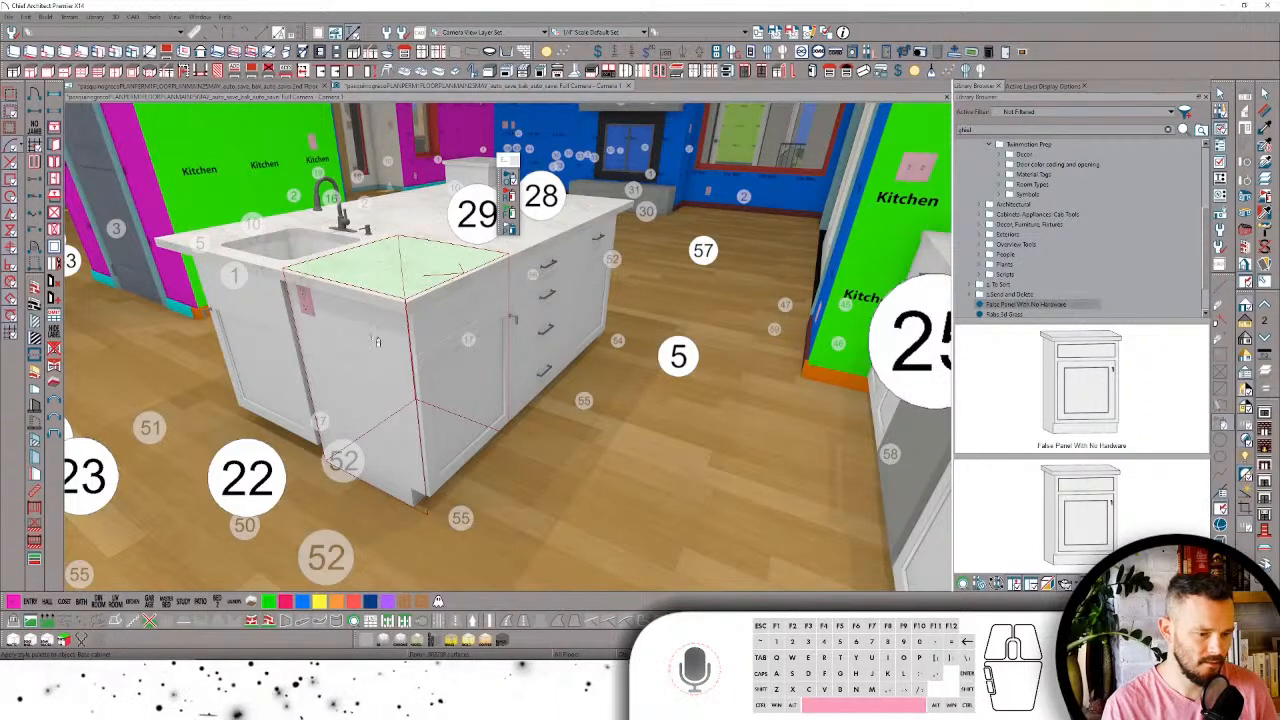
pyautogui.click(376, 341)
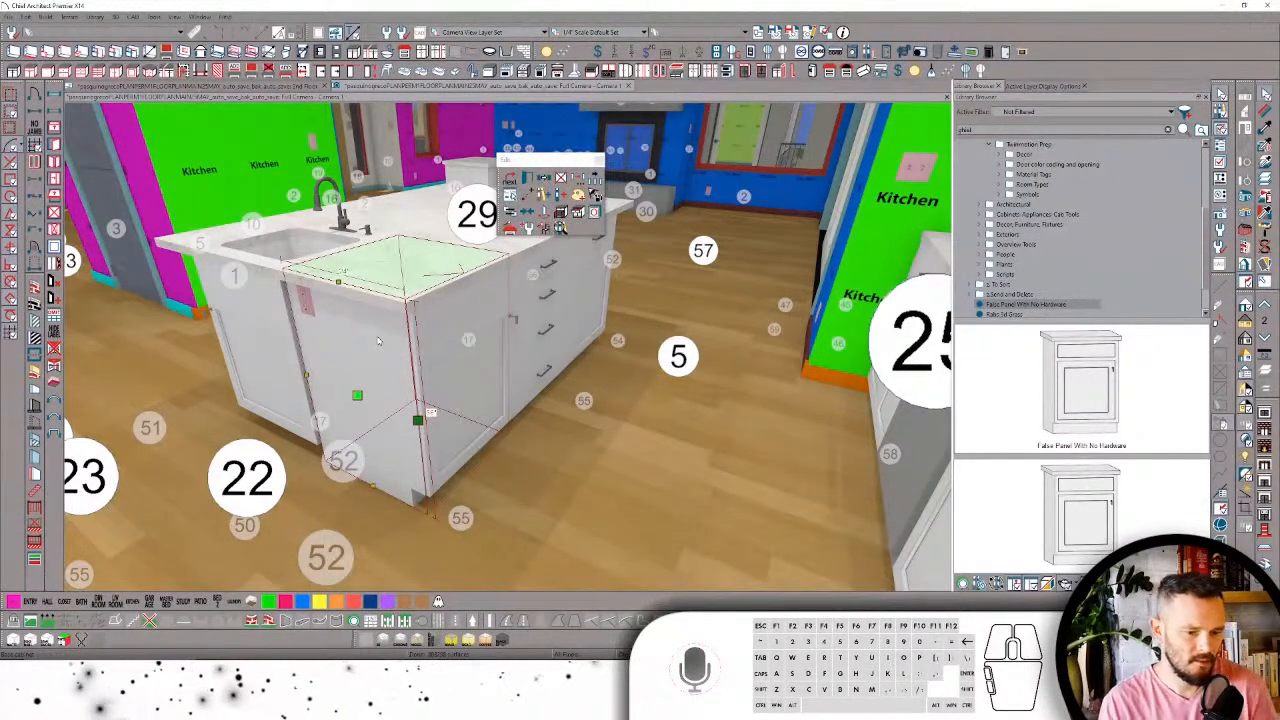
# Step: Set the left side type of the island's corner cabinet to Auto Paneled
pyautogui.doubleClick(378, 341)
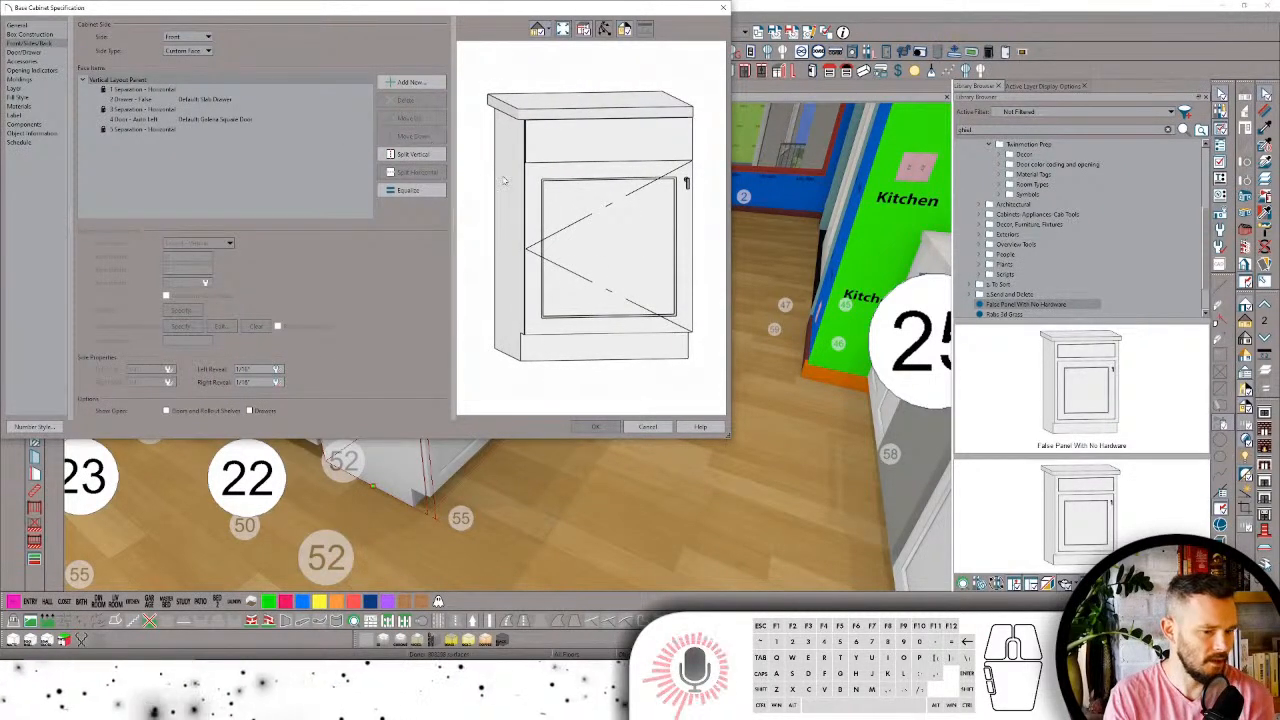
pyautogui.click(180, 38)
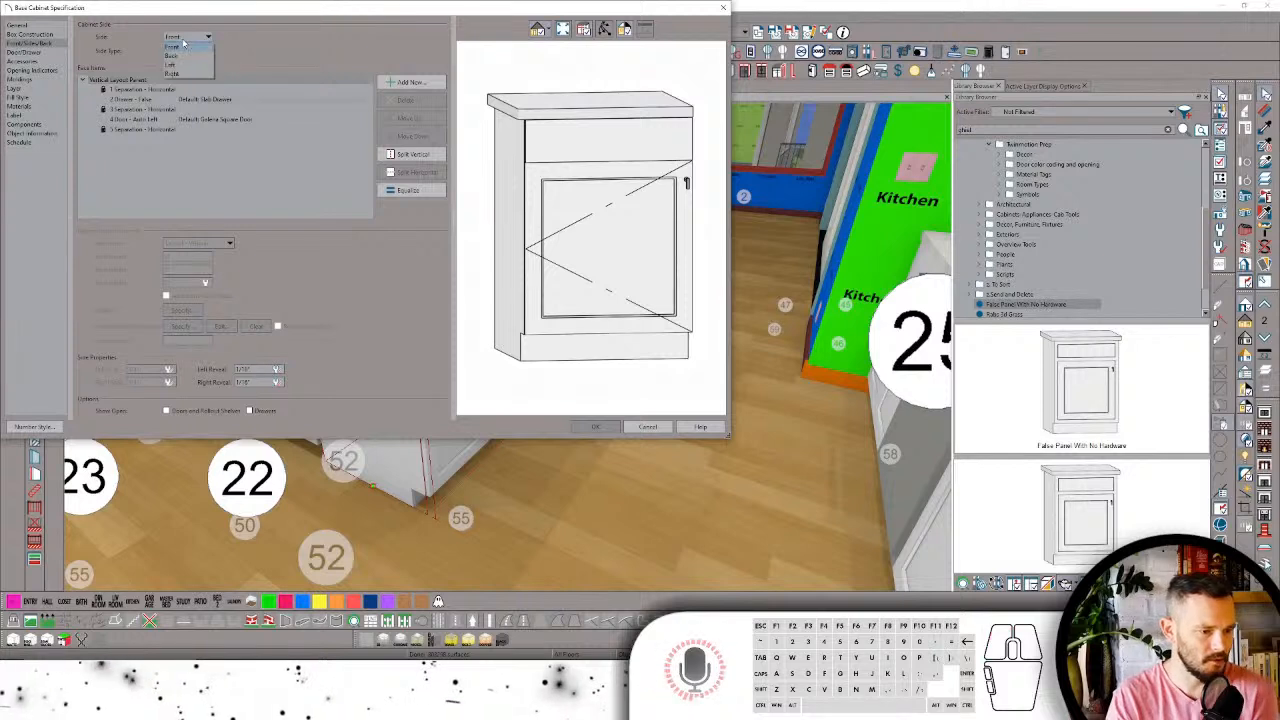
pyautogui.click(185, 60)
pyautogui.click(194, 51)
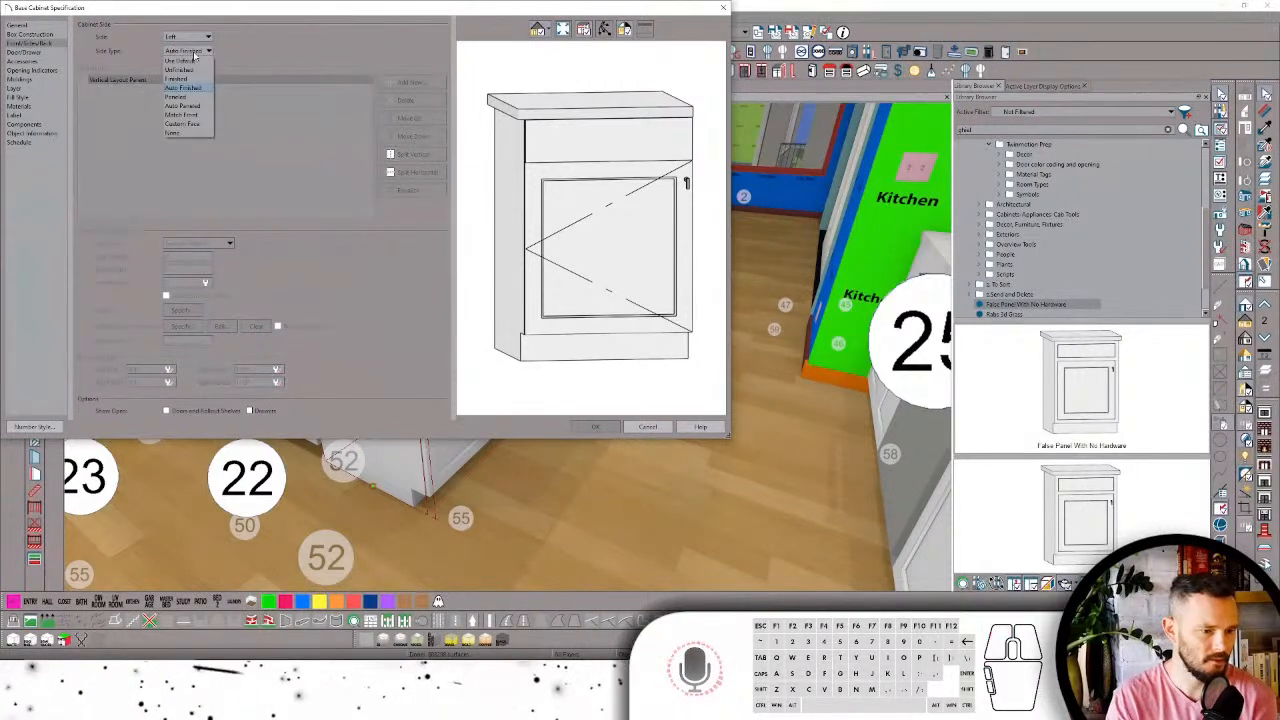
pyautogui.click(183, 105)
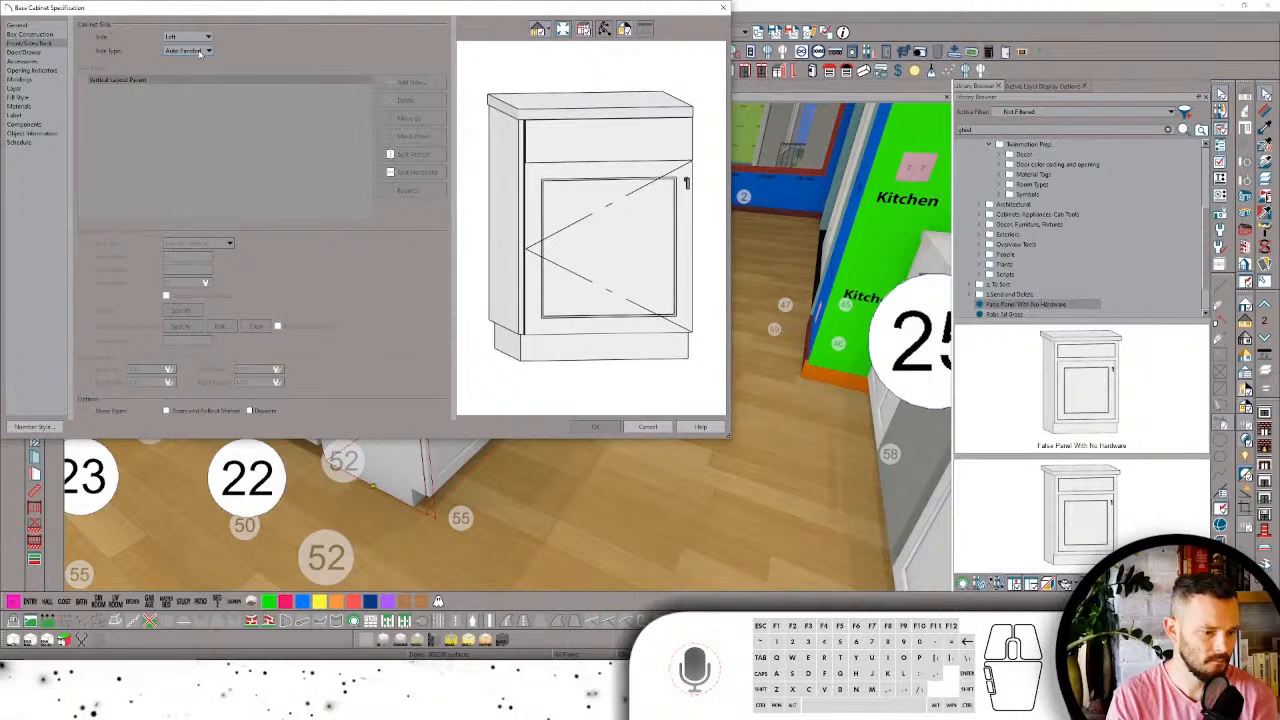
# Step: Give the island's corner cabinet the Framed Panels style for its panels and apply the specification
pyautogui.click(35, 37)
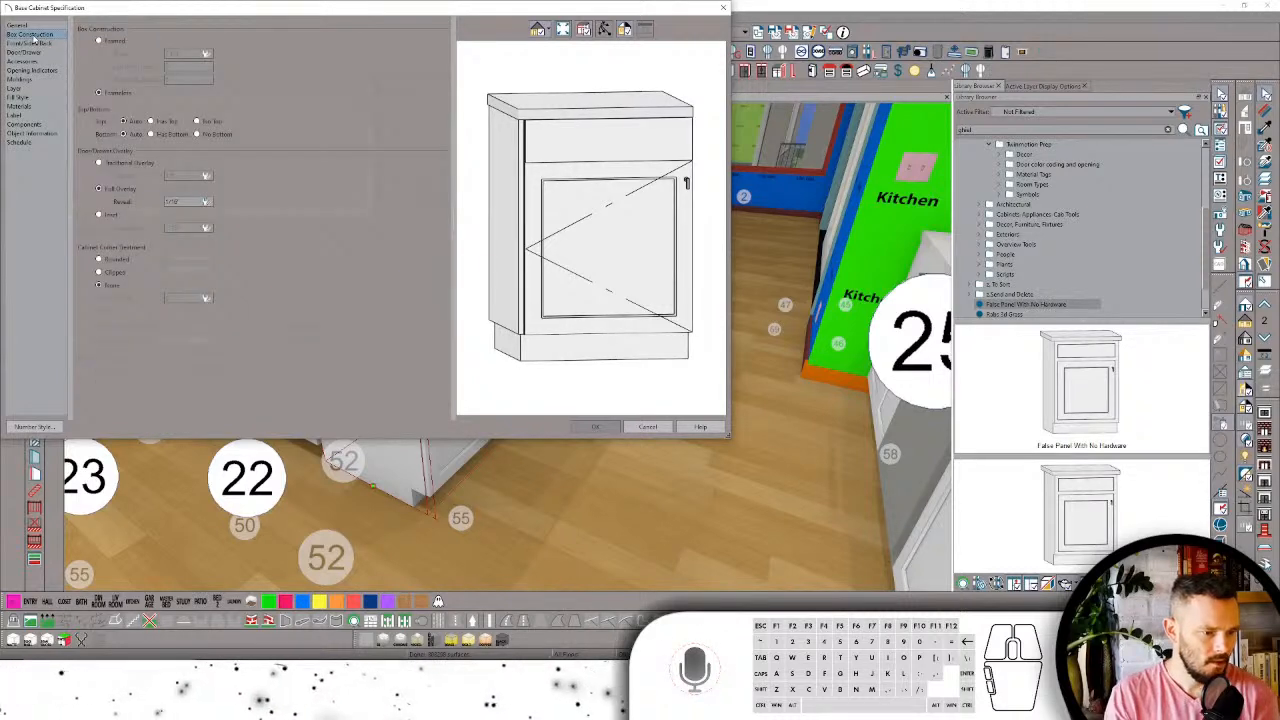
pyautogui.click(18, 26)
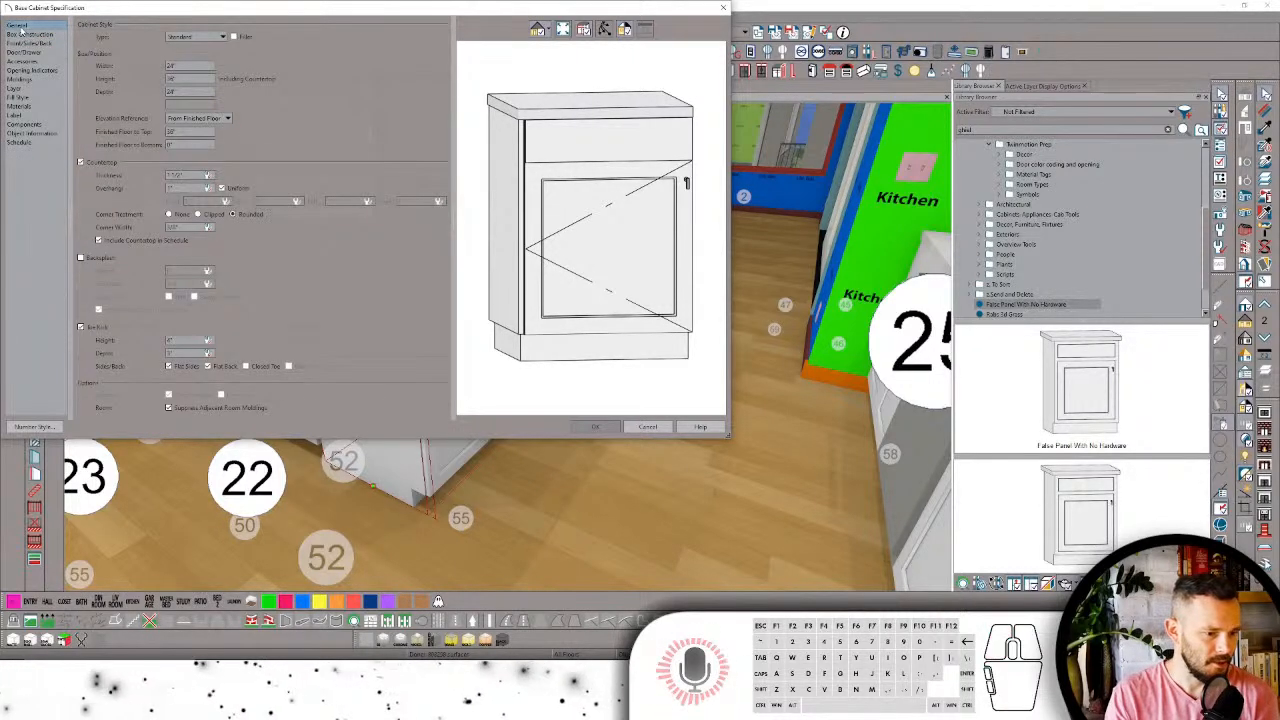
pyautogui.click(31, 61)
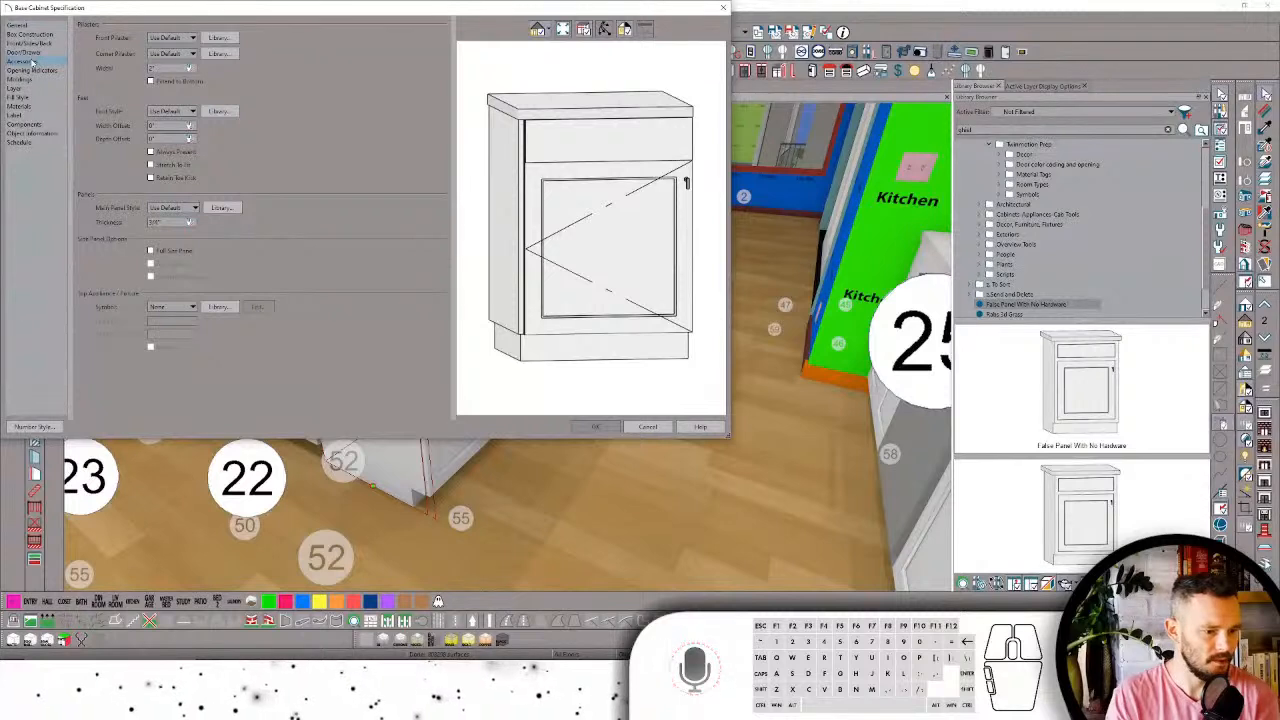
pyautogui.click(175, 222)
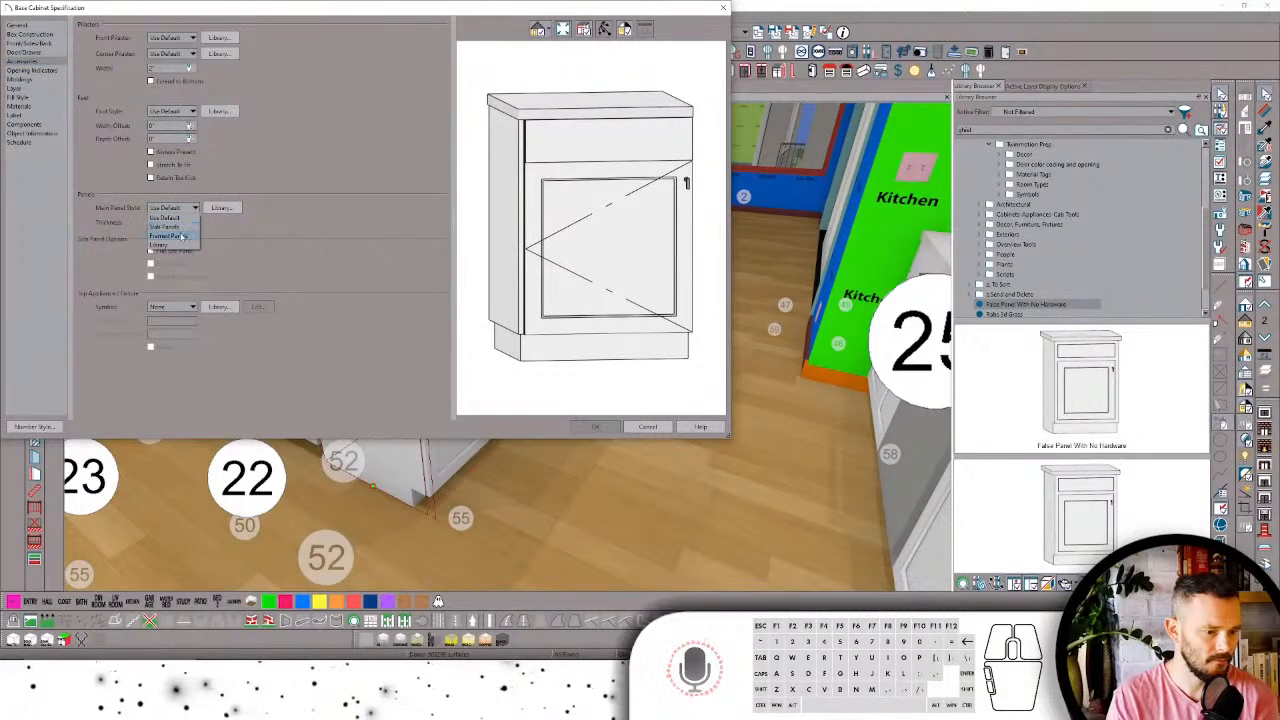
pyautogui.click(181, 237)
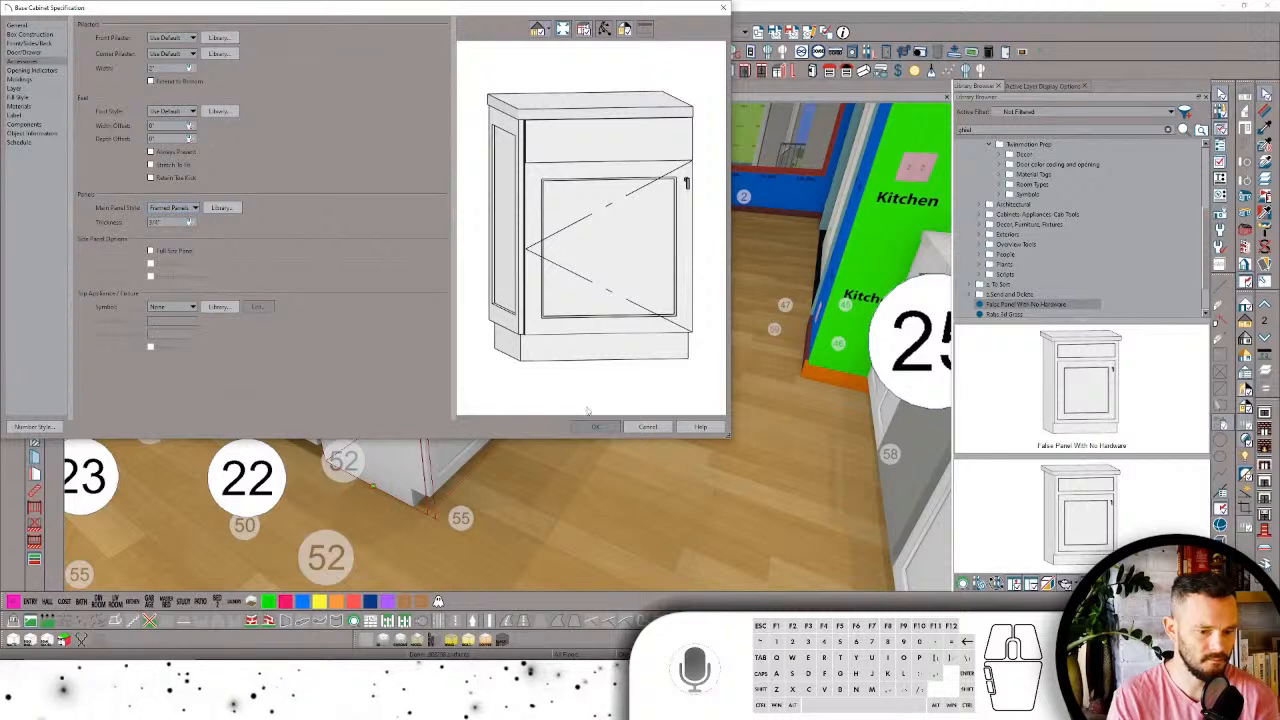
pyautogui.click(18, 25)
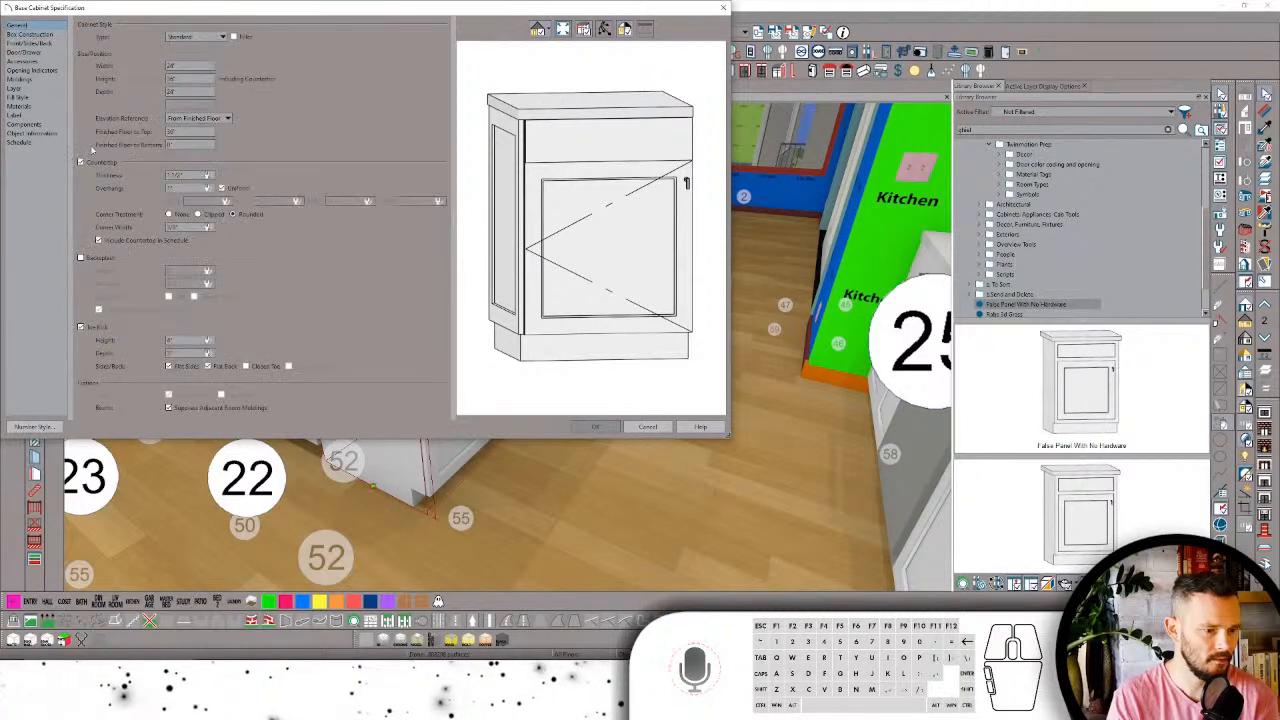
pyautogui.click(190, 367)
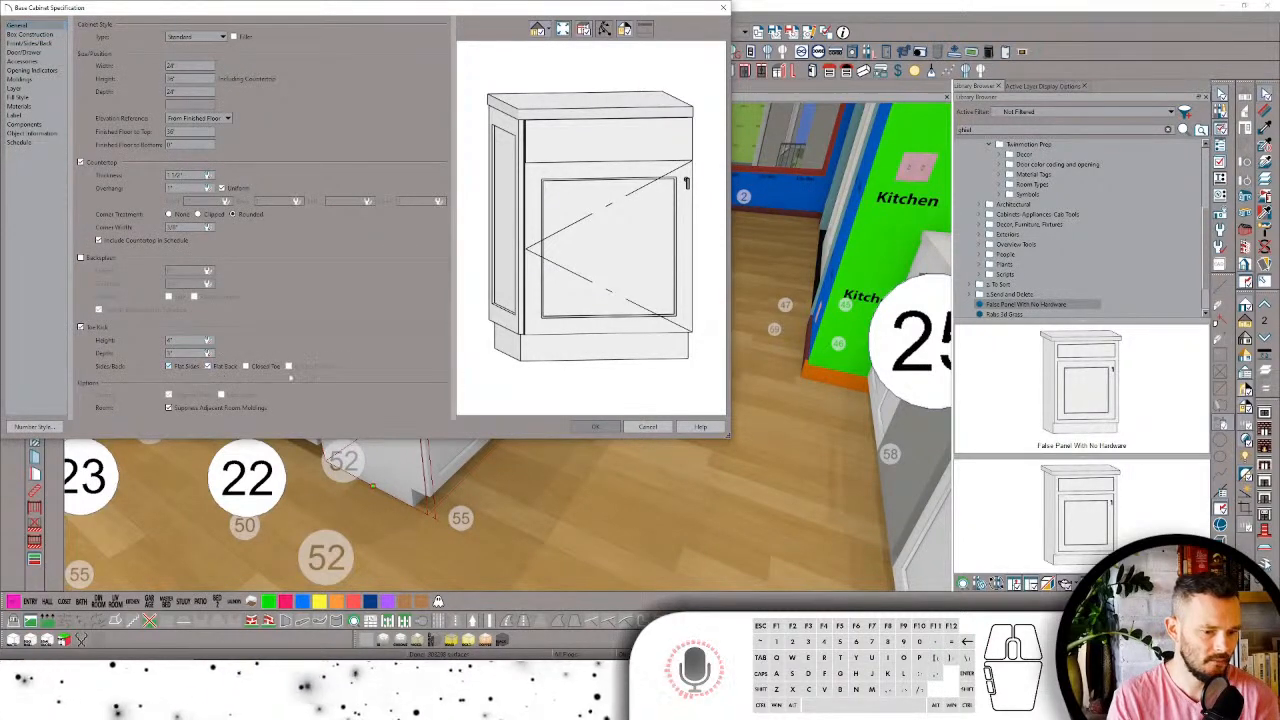
pyautogui.click(599, 427)
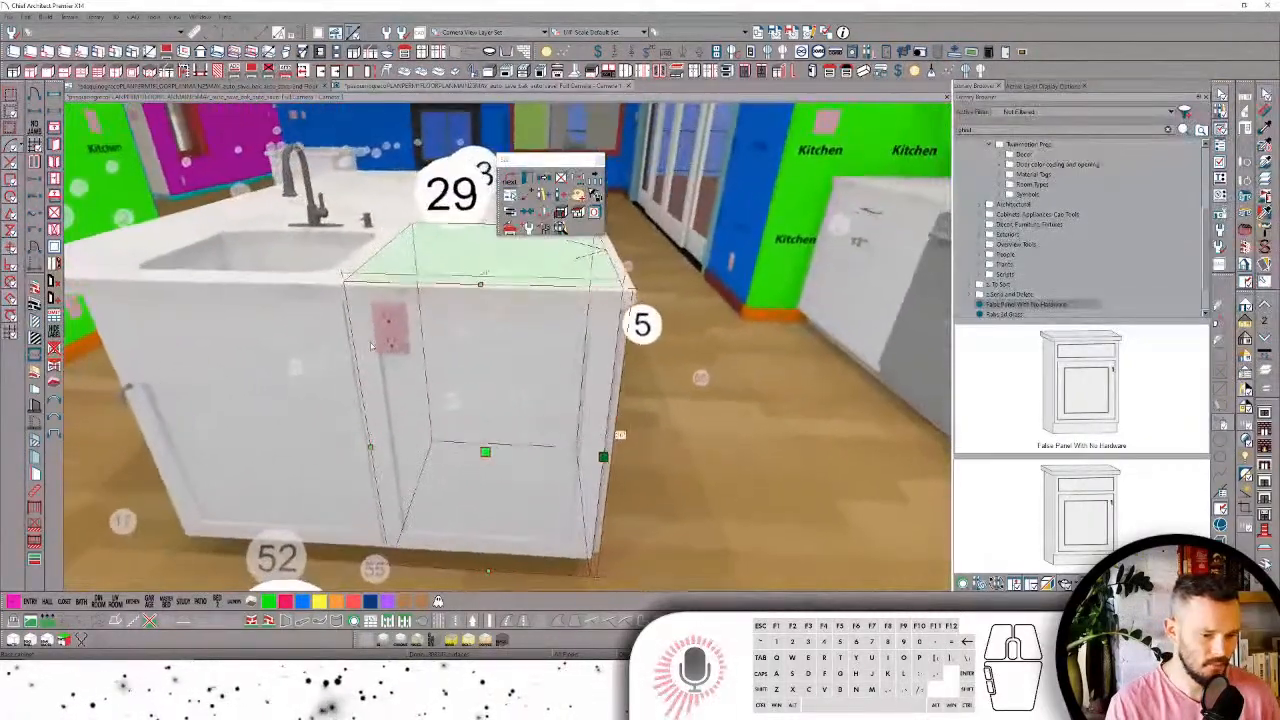
# Step: Move the outlet on the island's corner cabinet down below the countertop onto the door panel
pyautogui.click(412, 313)
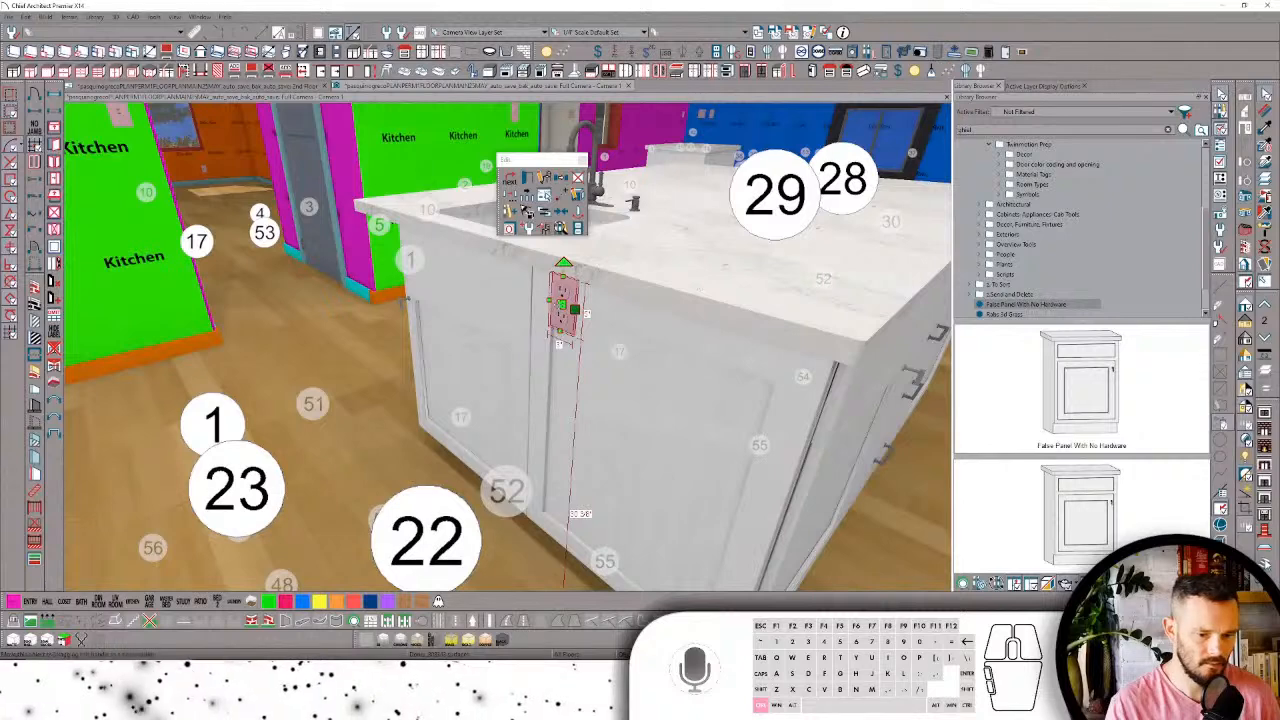
pyautogui.moveTo(563, 305); pyautogui.dragTo(576, 356)
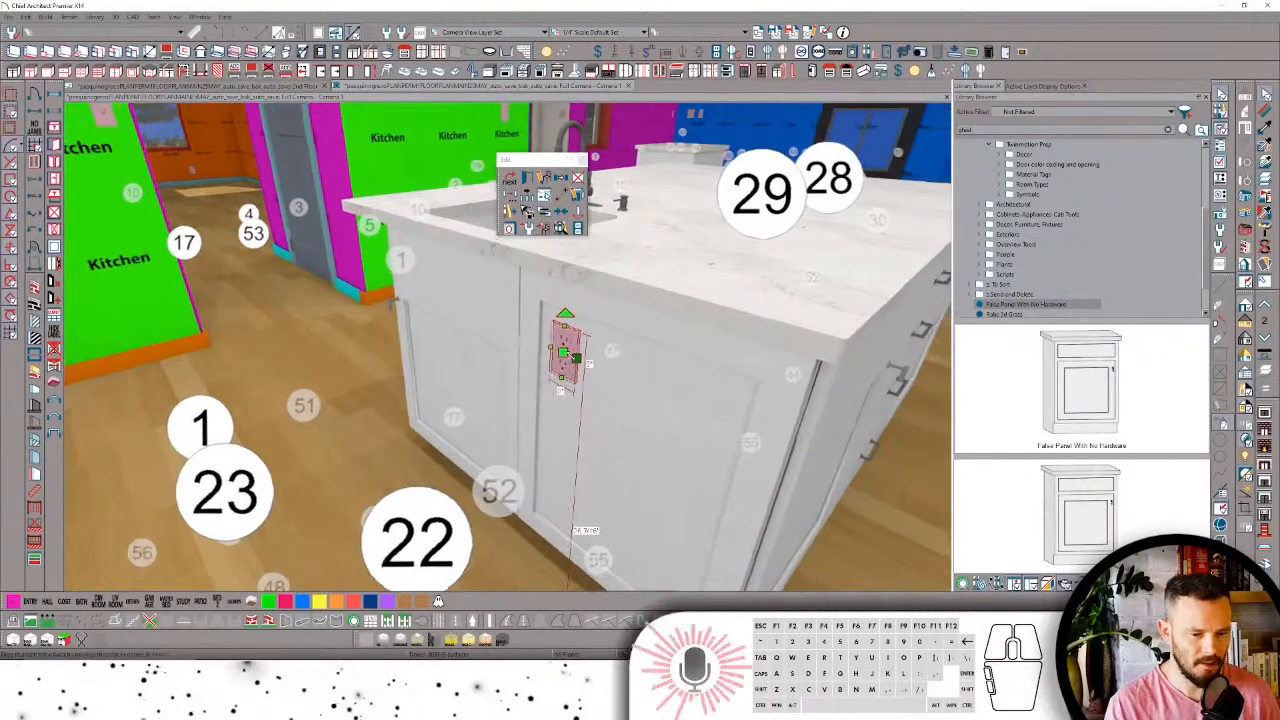
pyautogui.keyDown('ctrl'); pyautogui.rightClick(576, 356); pyautogui.keyUp('ctrl')
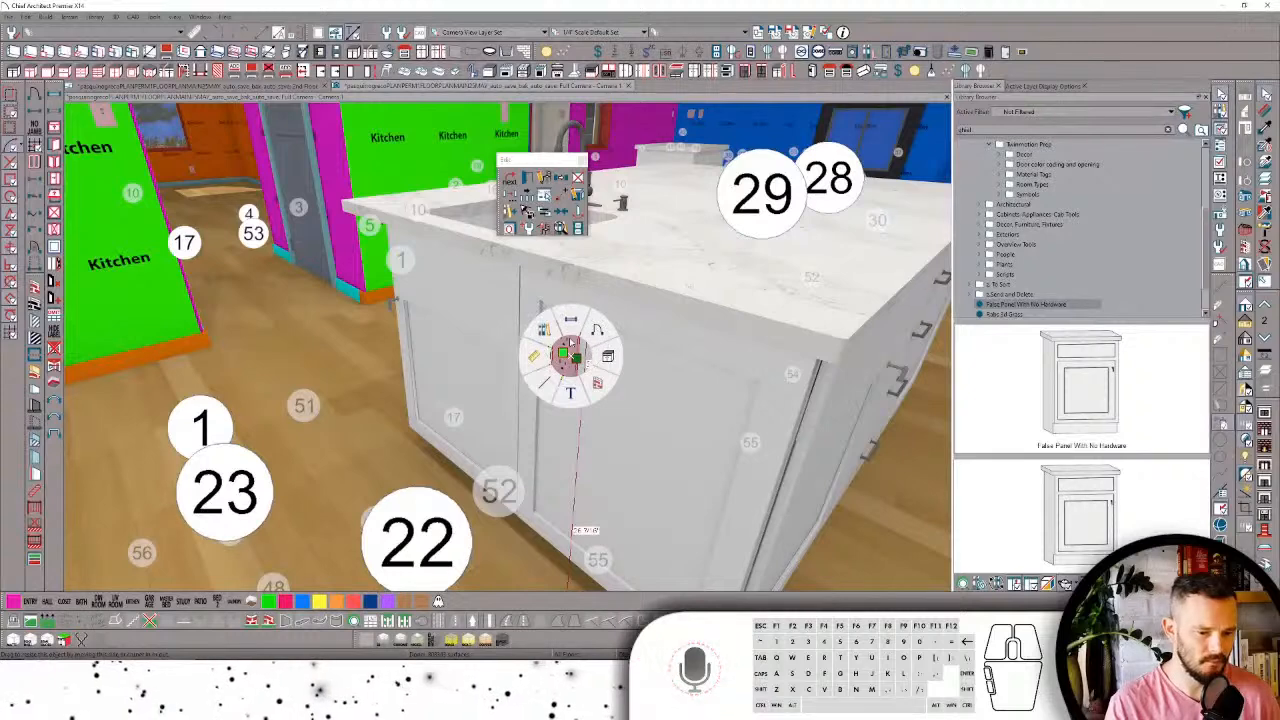
pyautogui.keyDown('ctrl'); pyautogui.rightClick(570, 340); pyautogui.keyUp('ctrl')
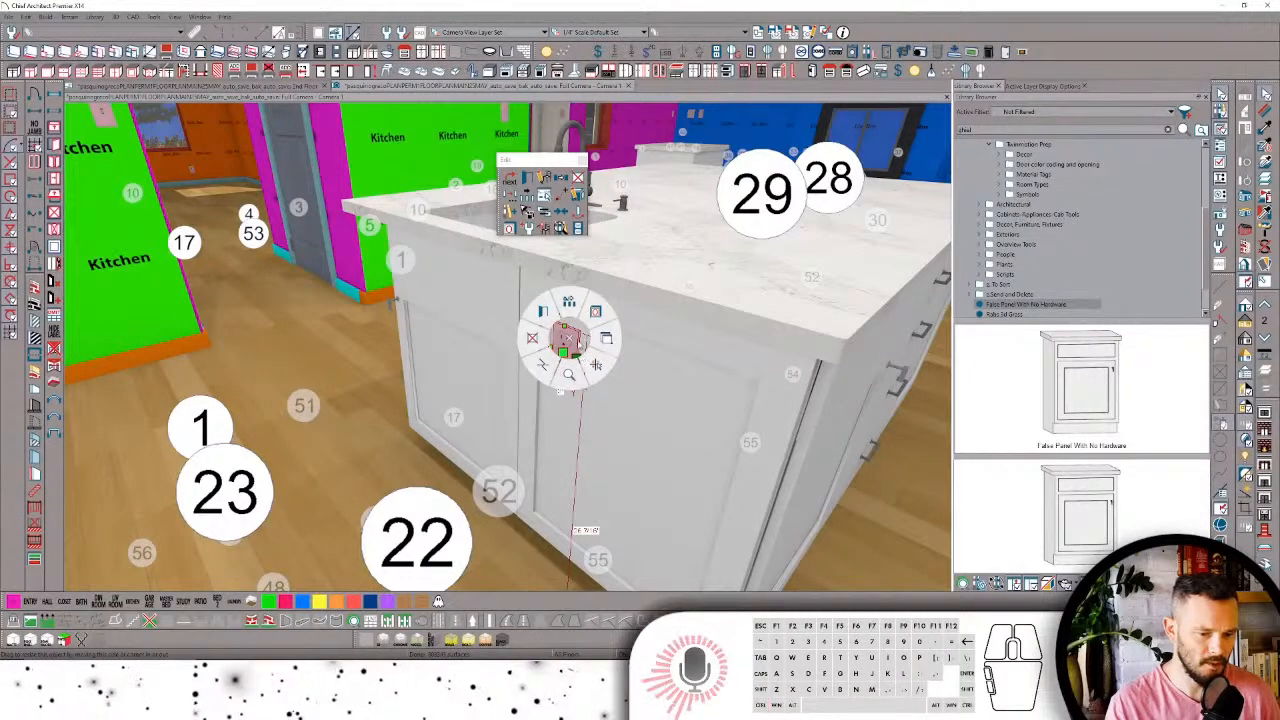
pyautogui.click(593, 363)
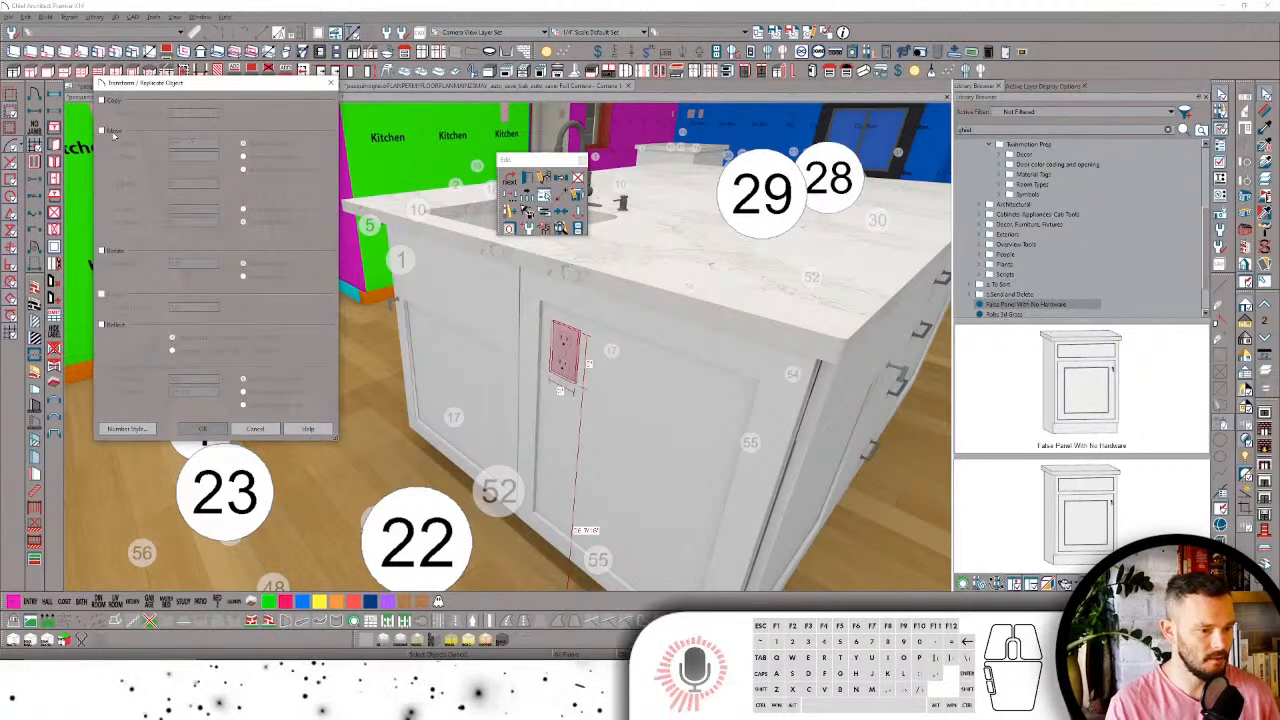
pyautogui.click(112, 133)
pyautogui.click(257, 429)
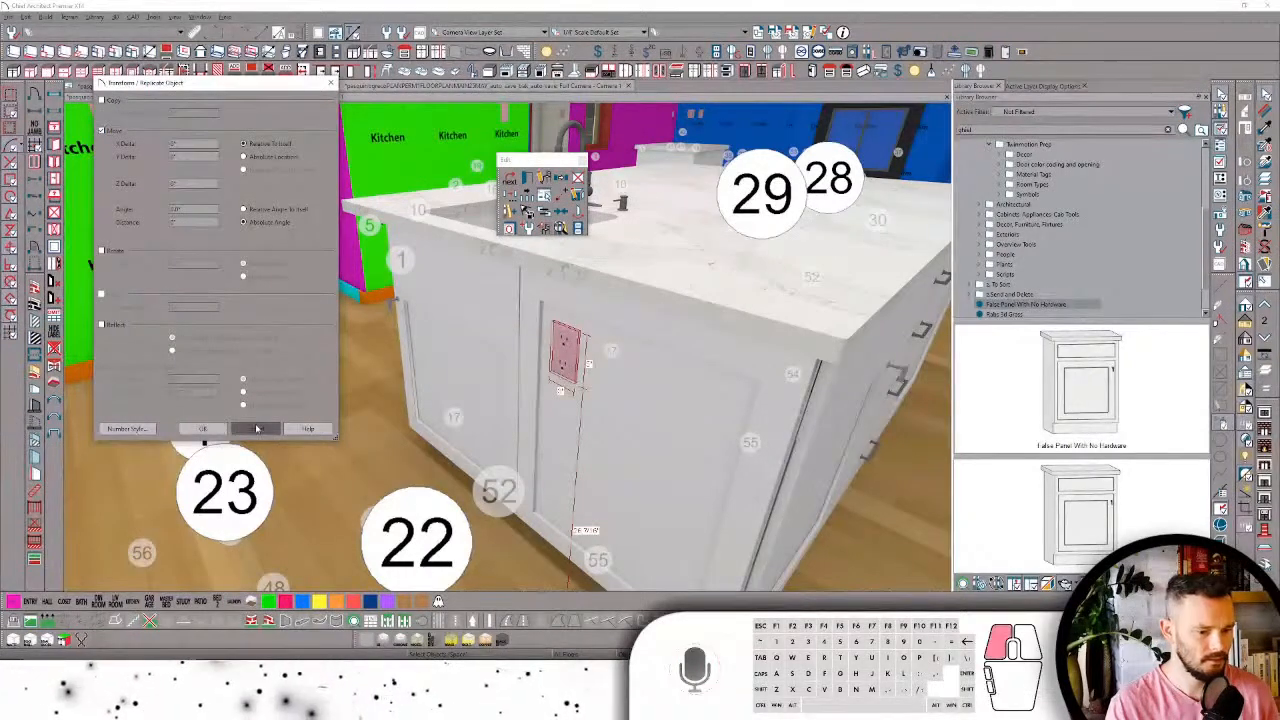
# Step: Check the island's orientation in the floor plan and shift its outlet relative to itself by a small negative X Delta
pyautogui.click(203, 84)
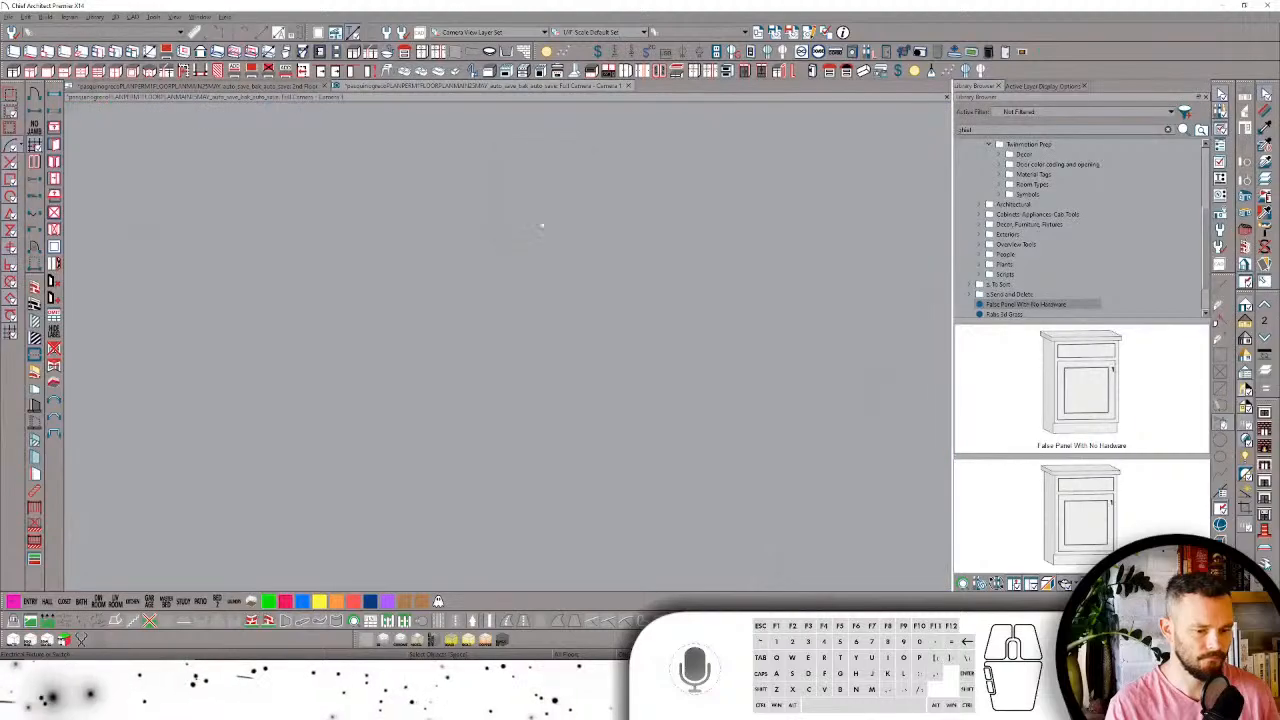
pyautogui.scroll(-8, 546, 226)
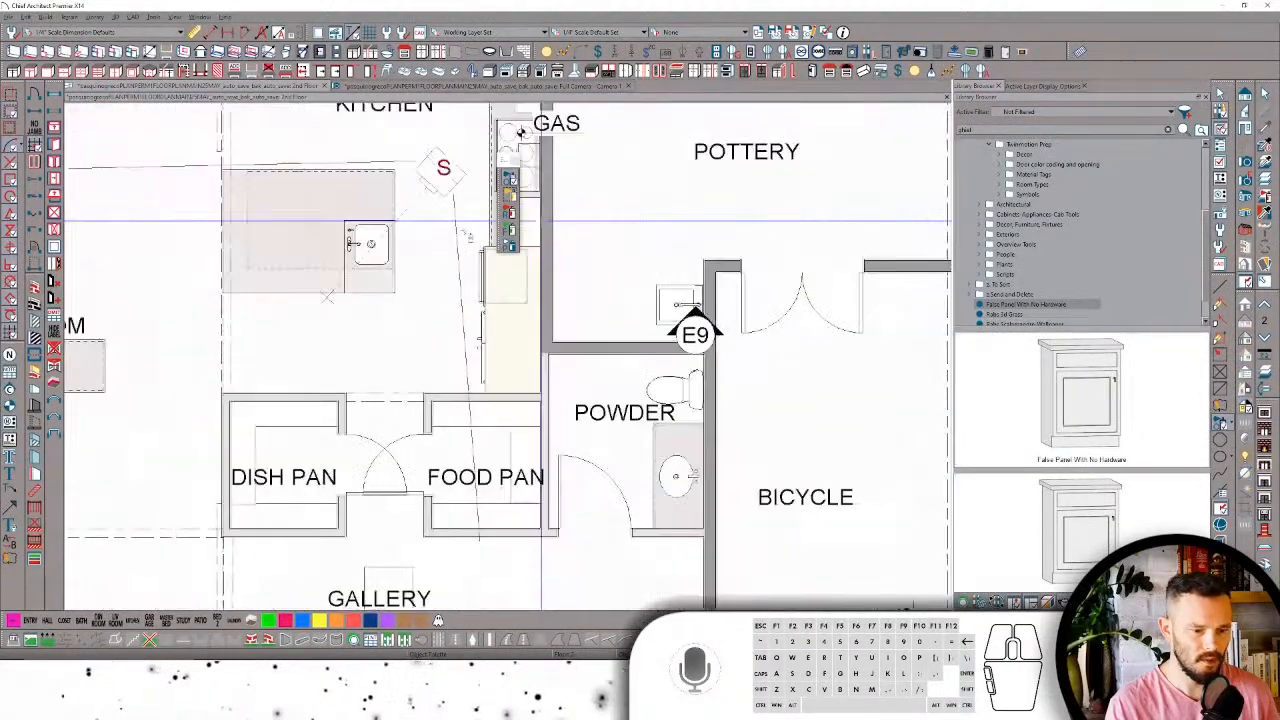
pyautogui.scroll(4, 460, 248)
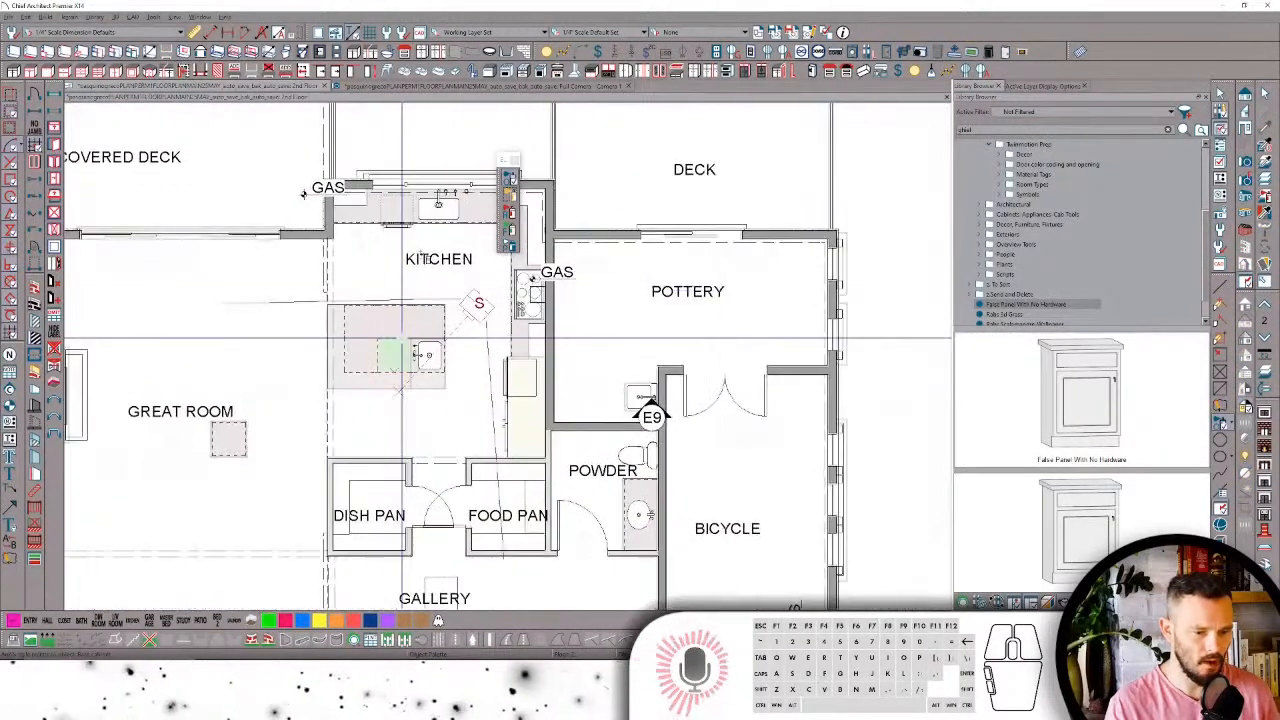
pyautogui.scroll(3, 455, 305)
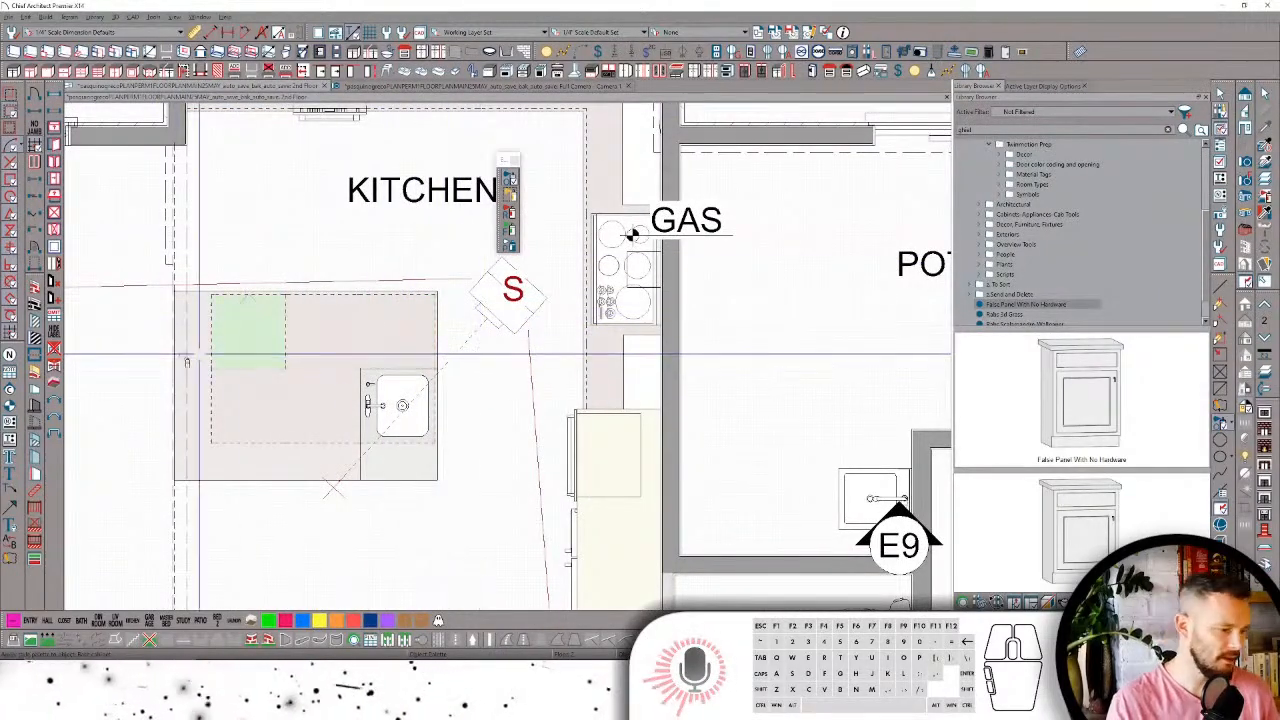
pyautogui.click(420, 86)
pyautogui.click(566, 350)
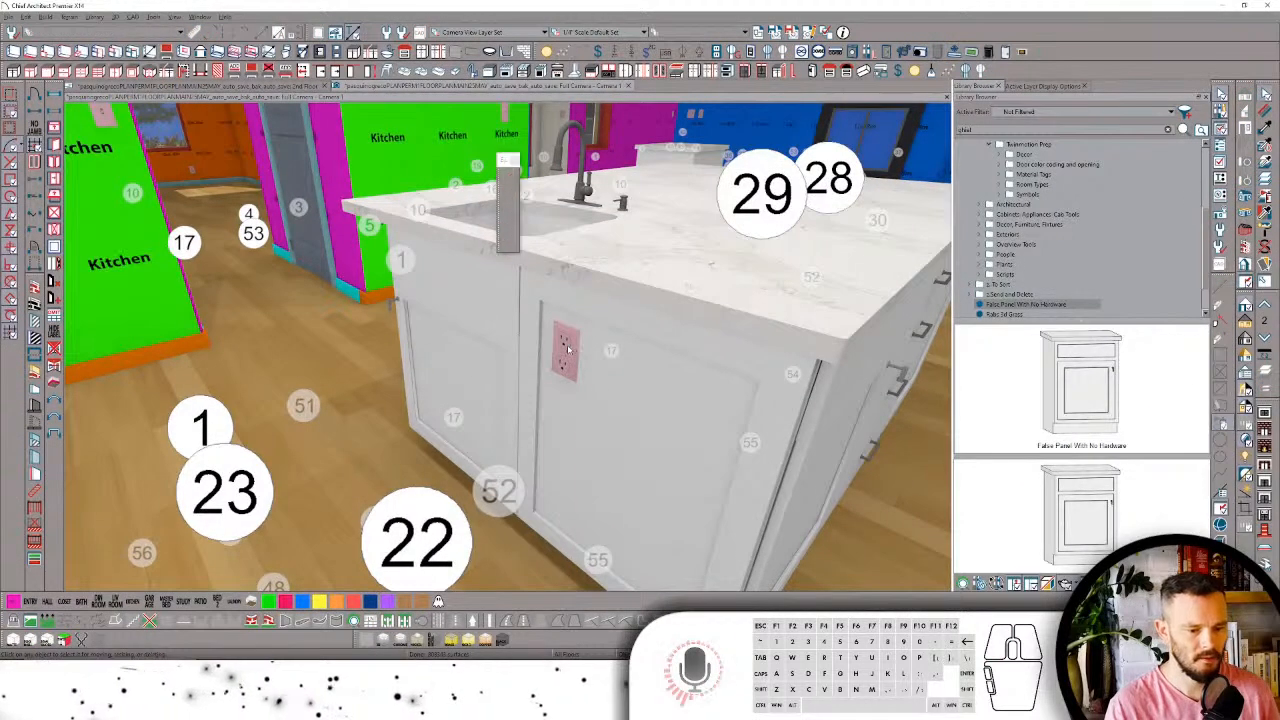
pyautogui.hotkey('ctrl', 't')
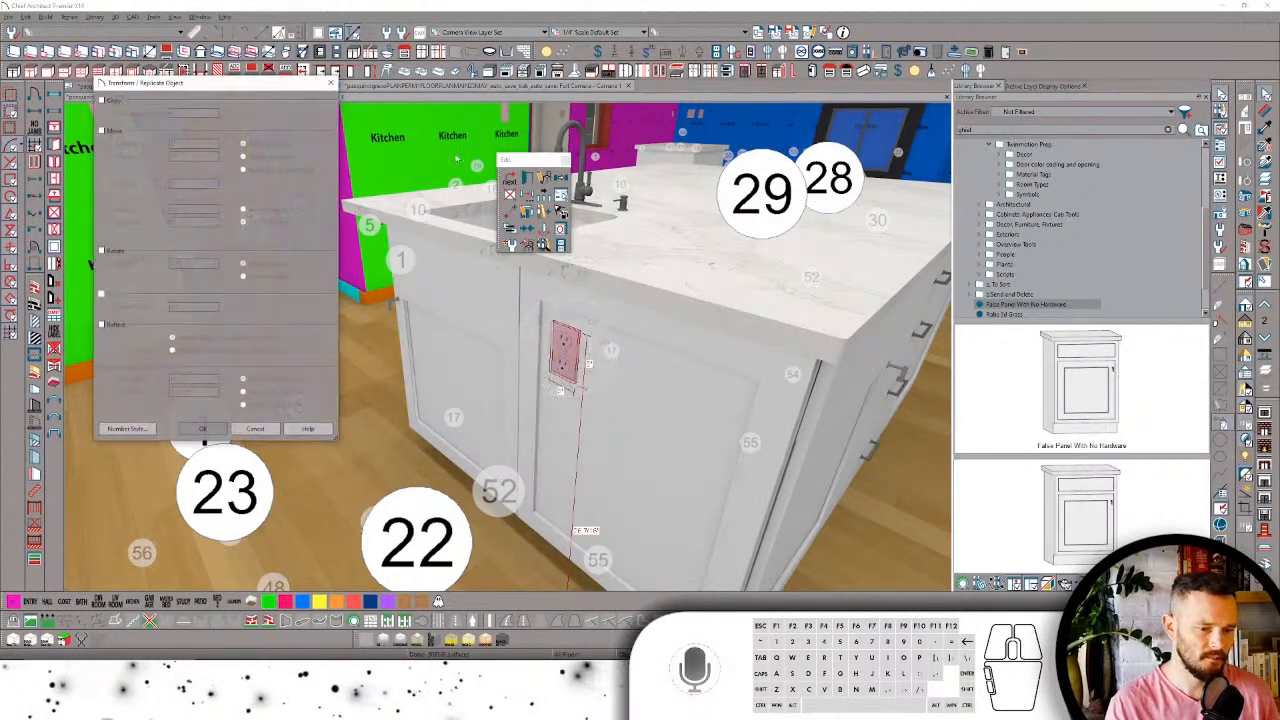
pyautogui.click(104, 130)
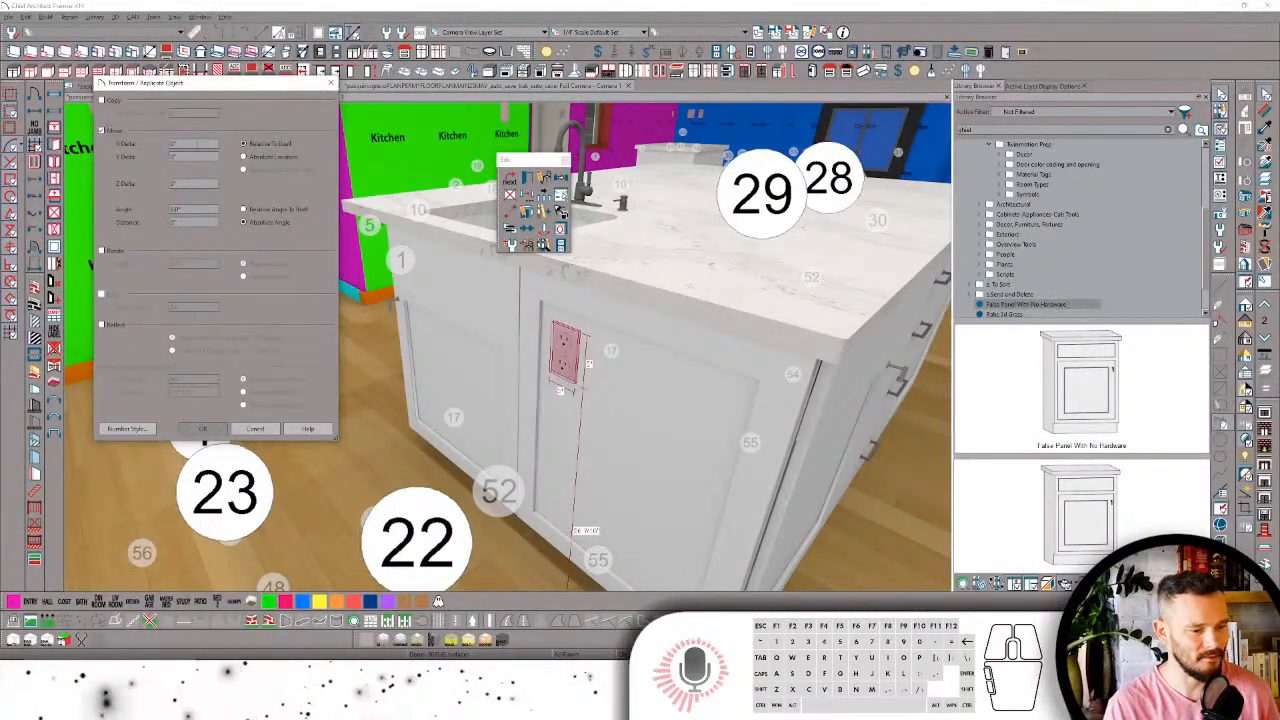
pyautogui.moveTo(197, 145); pyautogui.dragTo(76, 146)
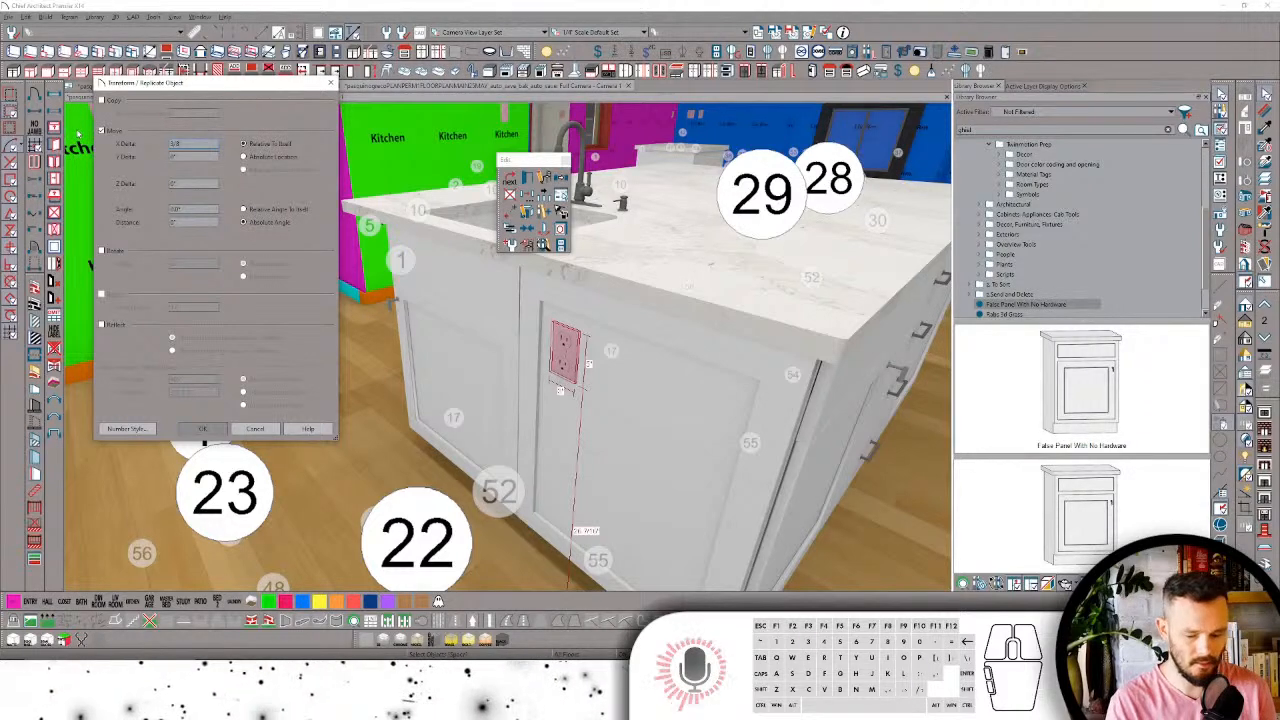
pyautogui.write('-')
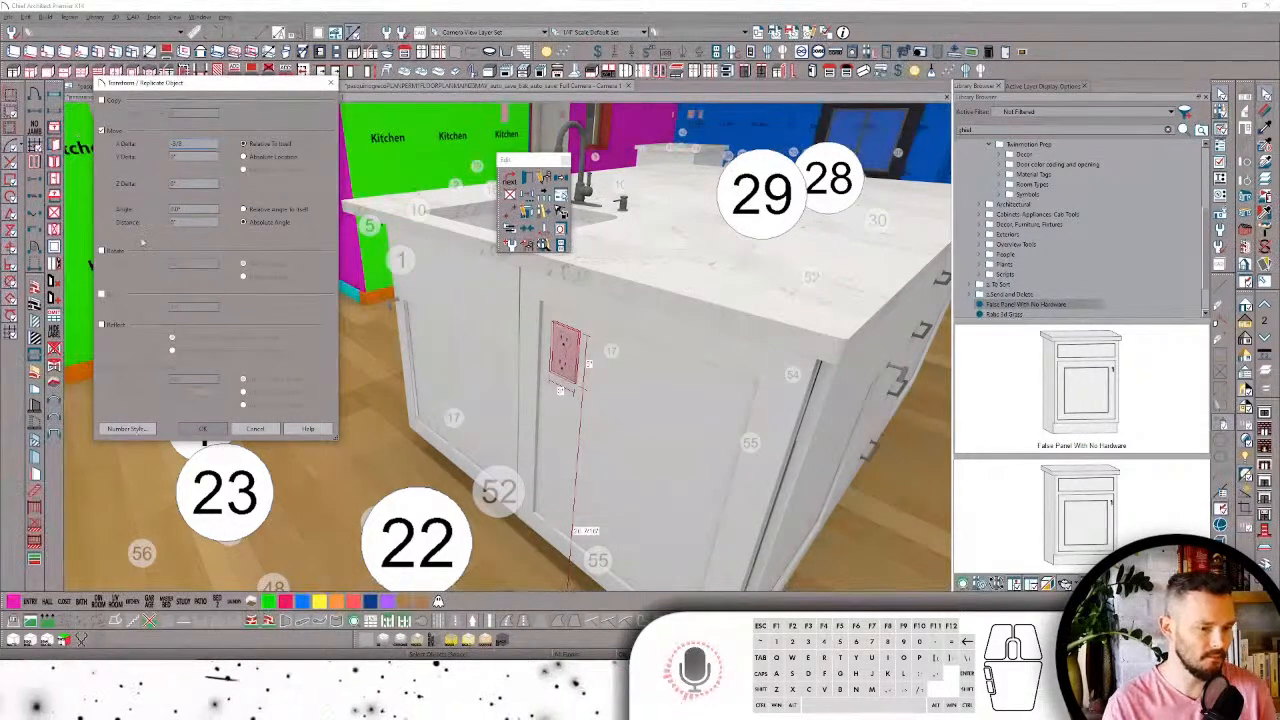
pyautogui.click(204, 429)
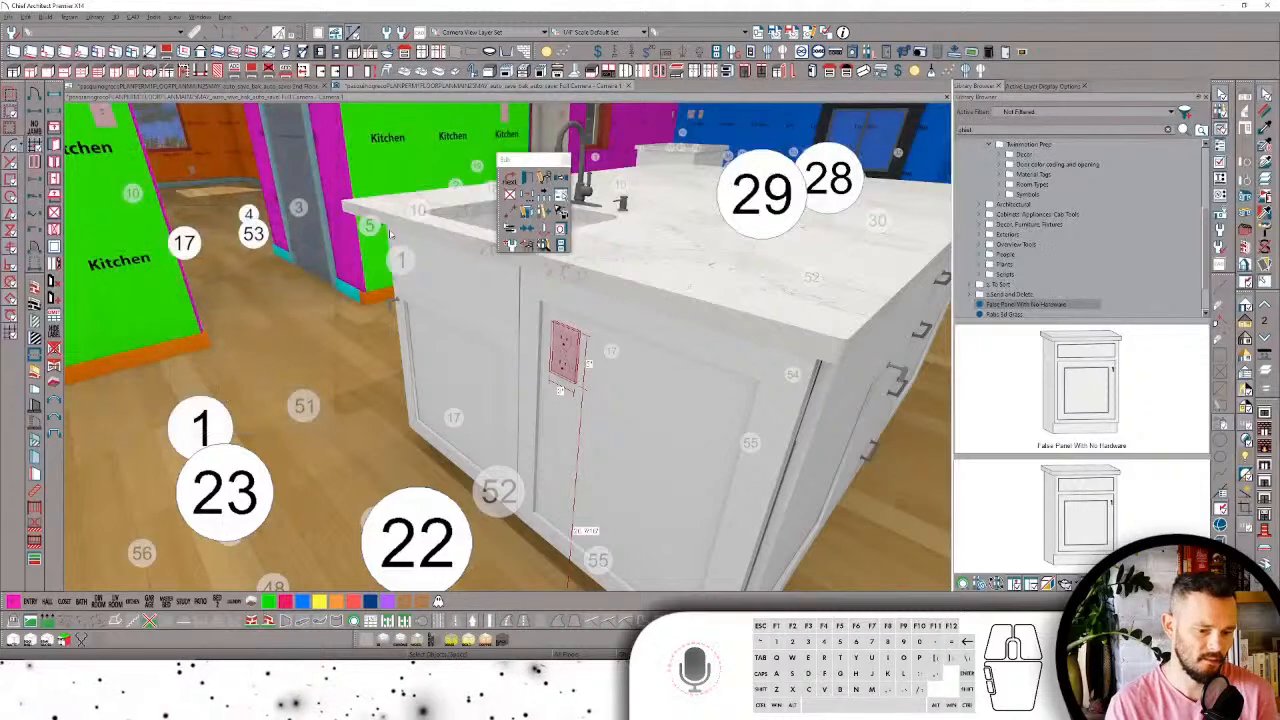
pyautogui.press('Escape')
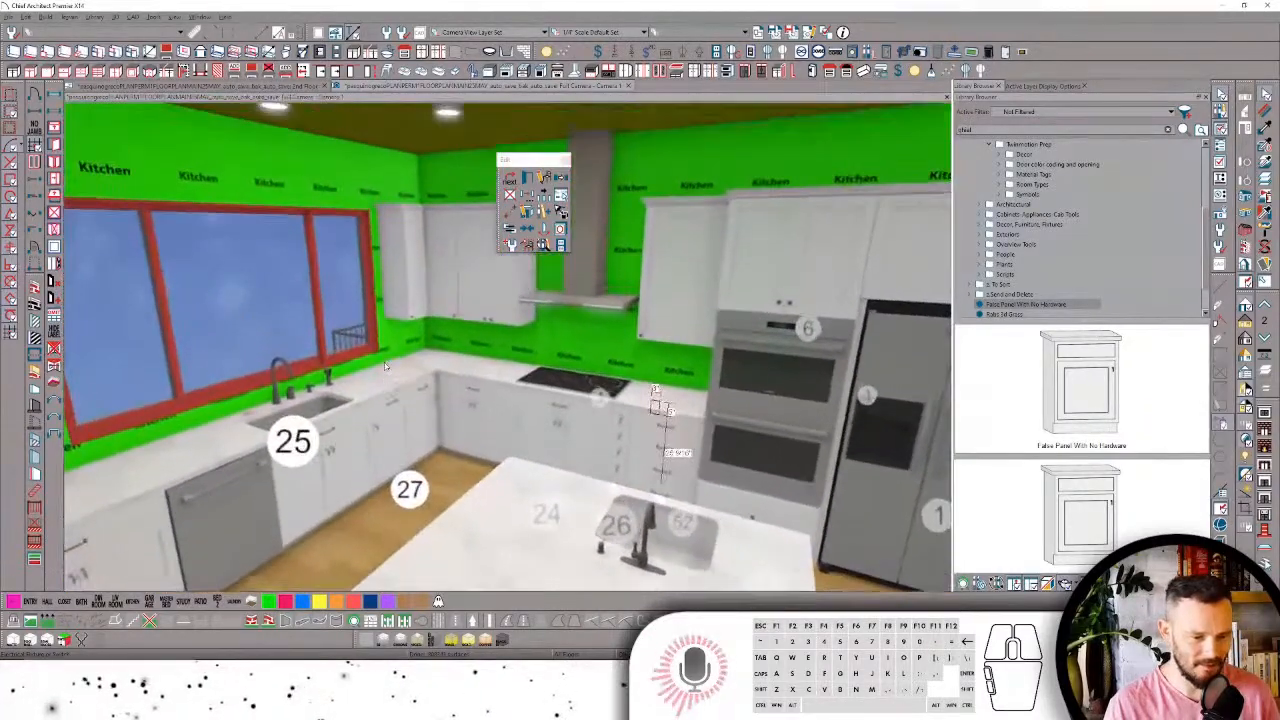
pyautogui.hotkey('ctrl', 'shift')
pyautogui.press('Escape')
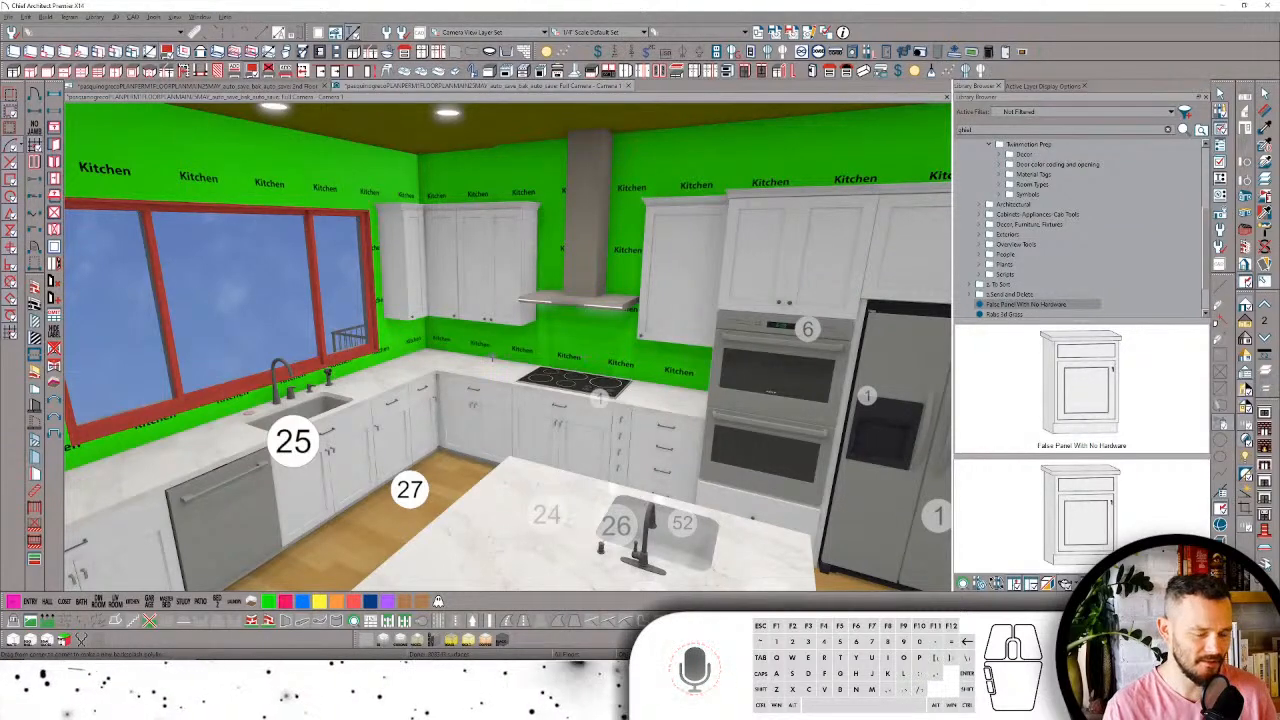
# Step: Extend the edge of the backsplash region behind the cooktop to the corner with the window wall
pyautogui.click(491, 356)
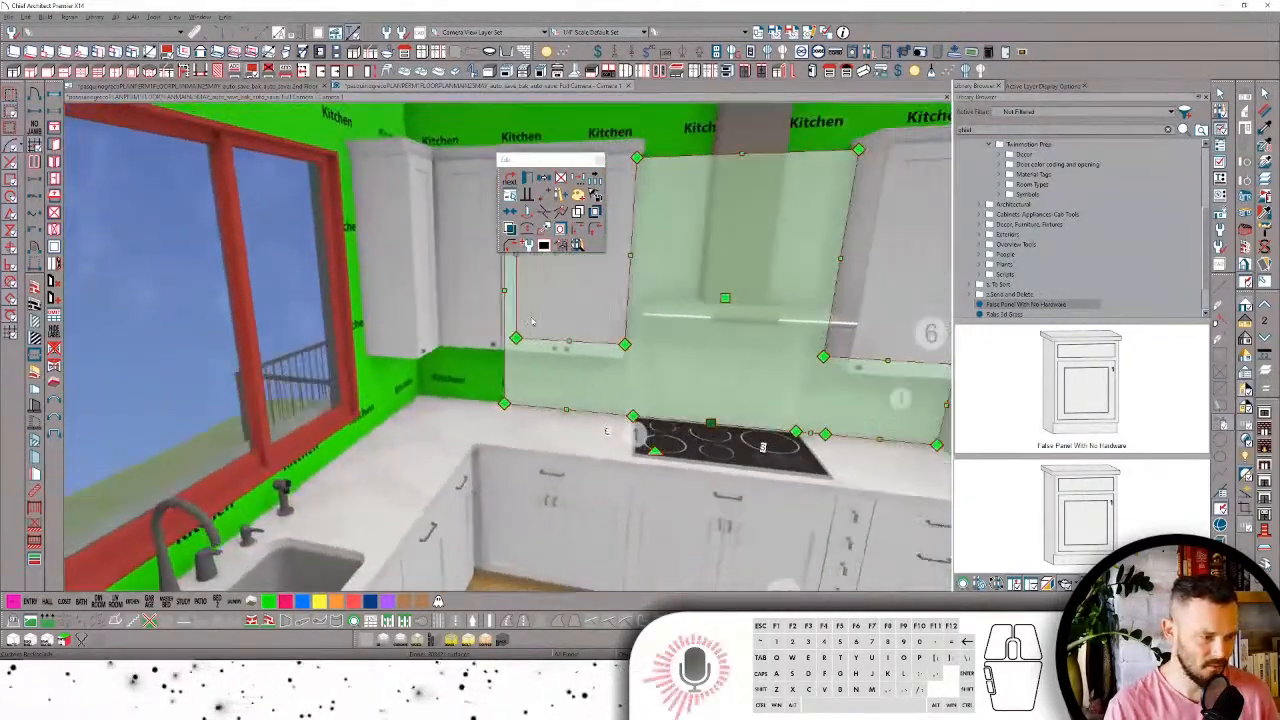
pyautogui.moveTo(486, 292); pyautogui.dragTo(399, 289)
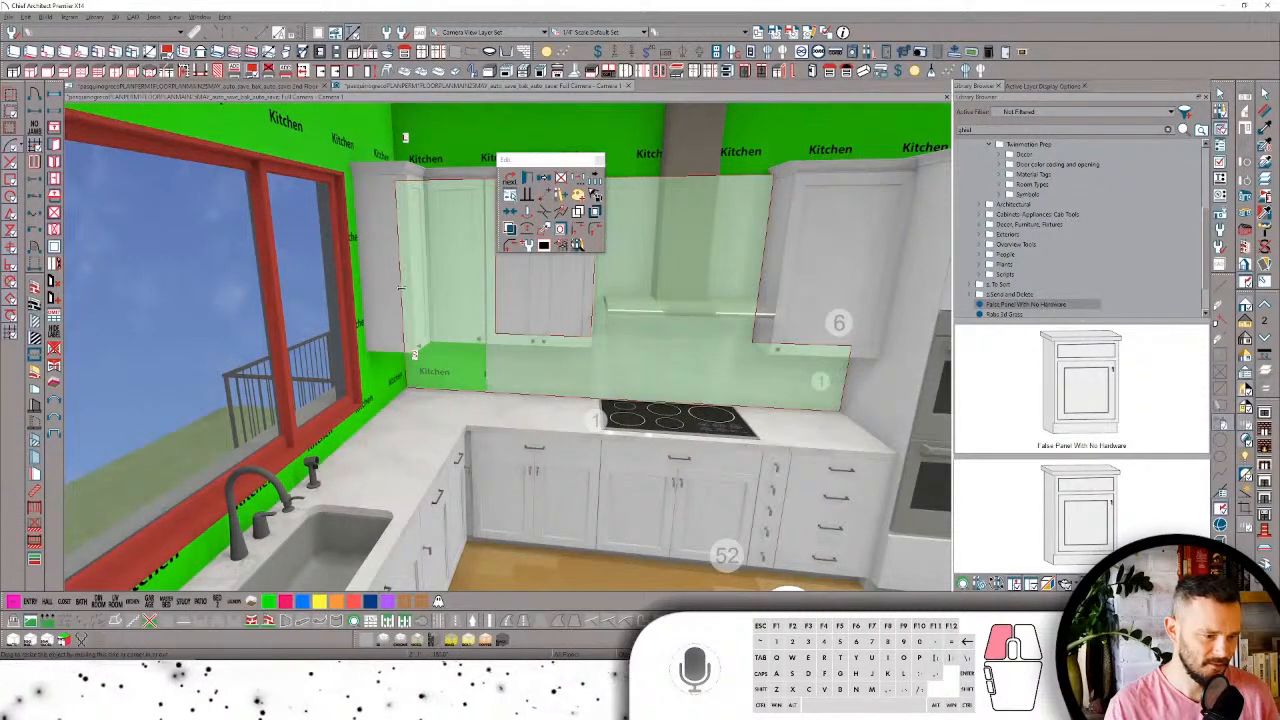
pyautogui.hotkey('ctrl', 'z')
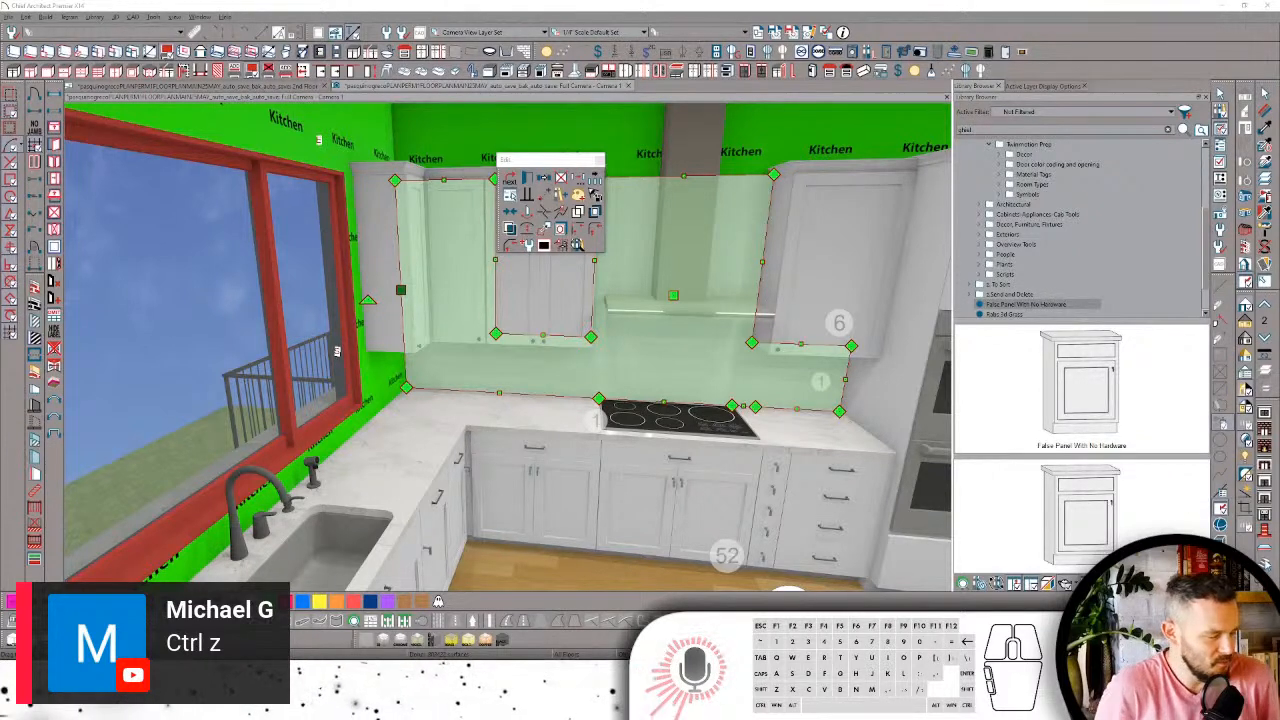
# Step: Return to the floor plan and display it with the Electrical Plan View
pyautogui.click(255, 87)
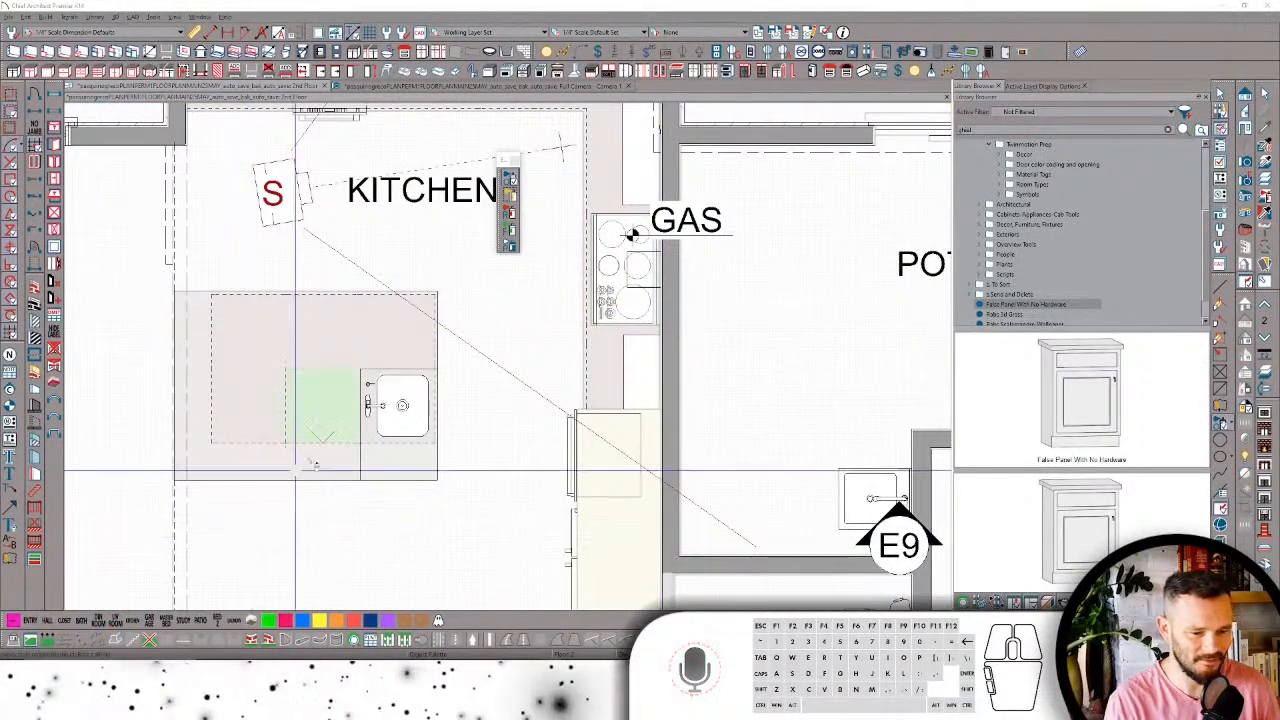
pyautogui.click(670, 32)
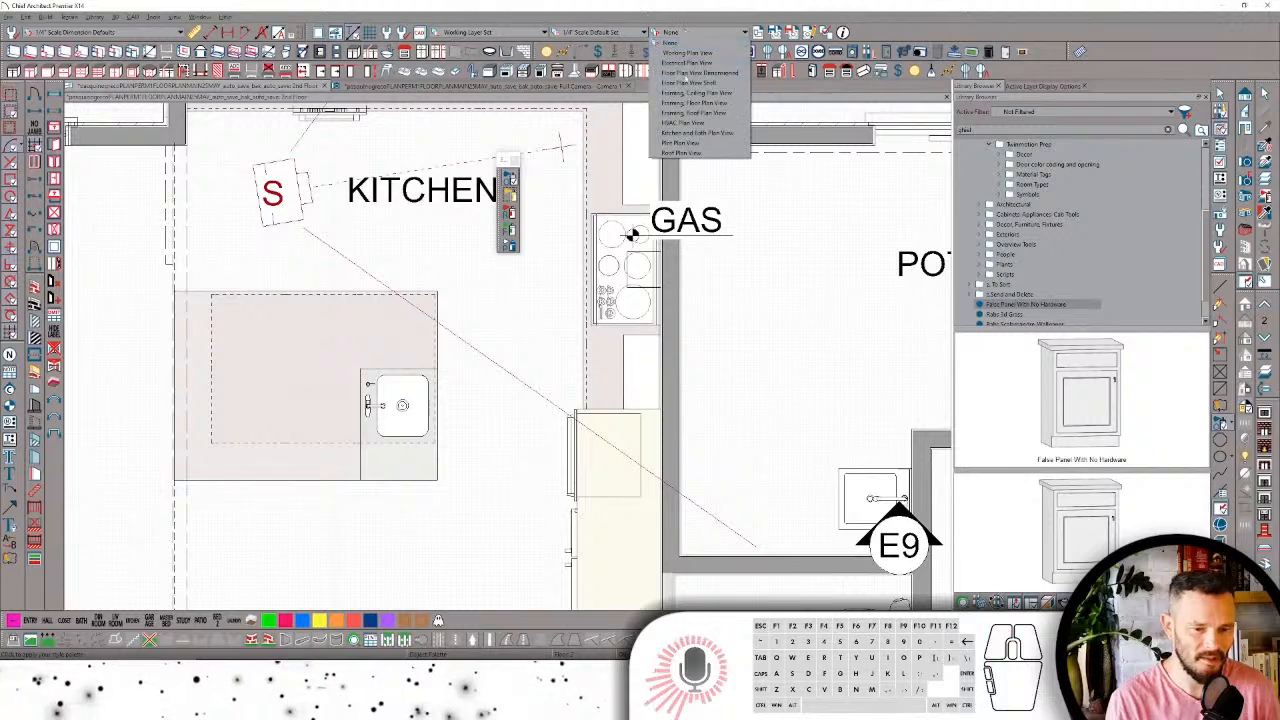
pyautogui.click(697, 63)
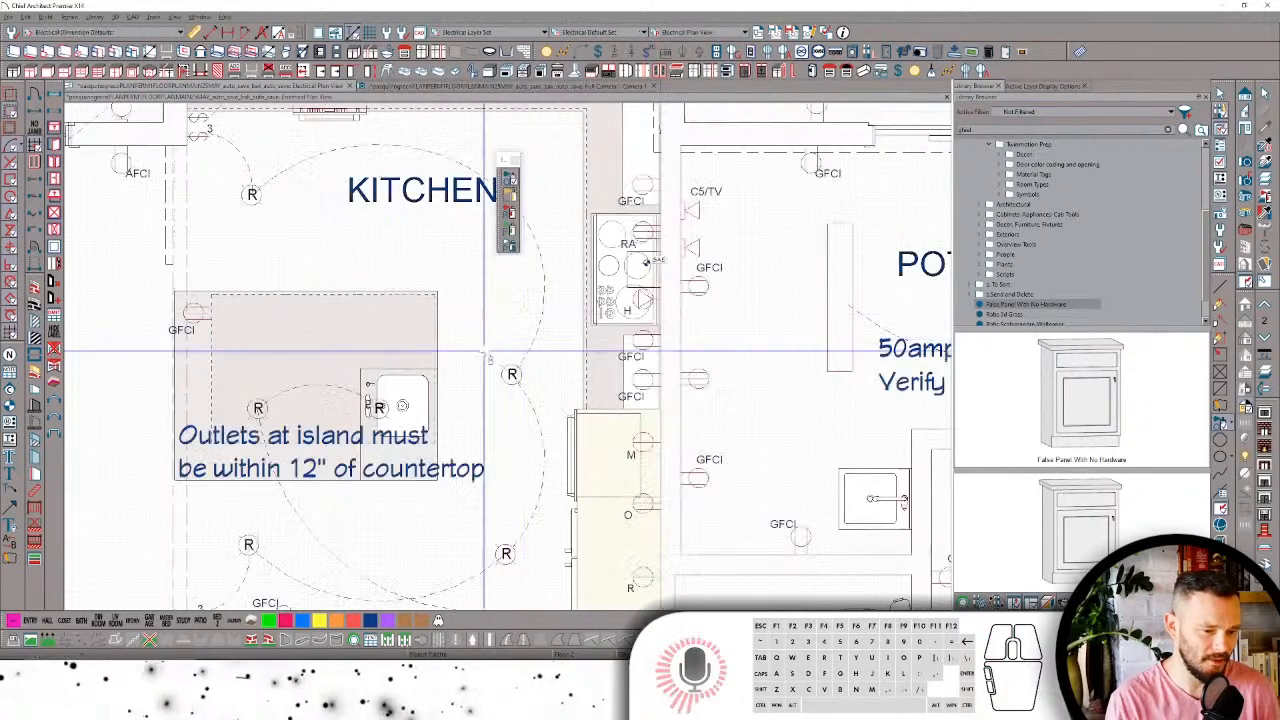
# Step: Move the island's GFCI outlet across to the island side that faces the cooktop
pyautogui.scroll(1, 331, 314)
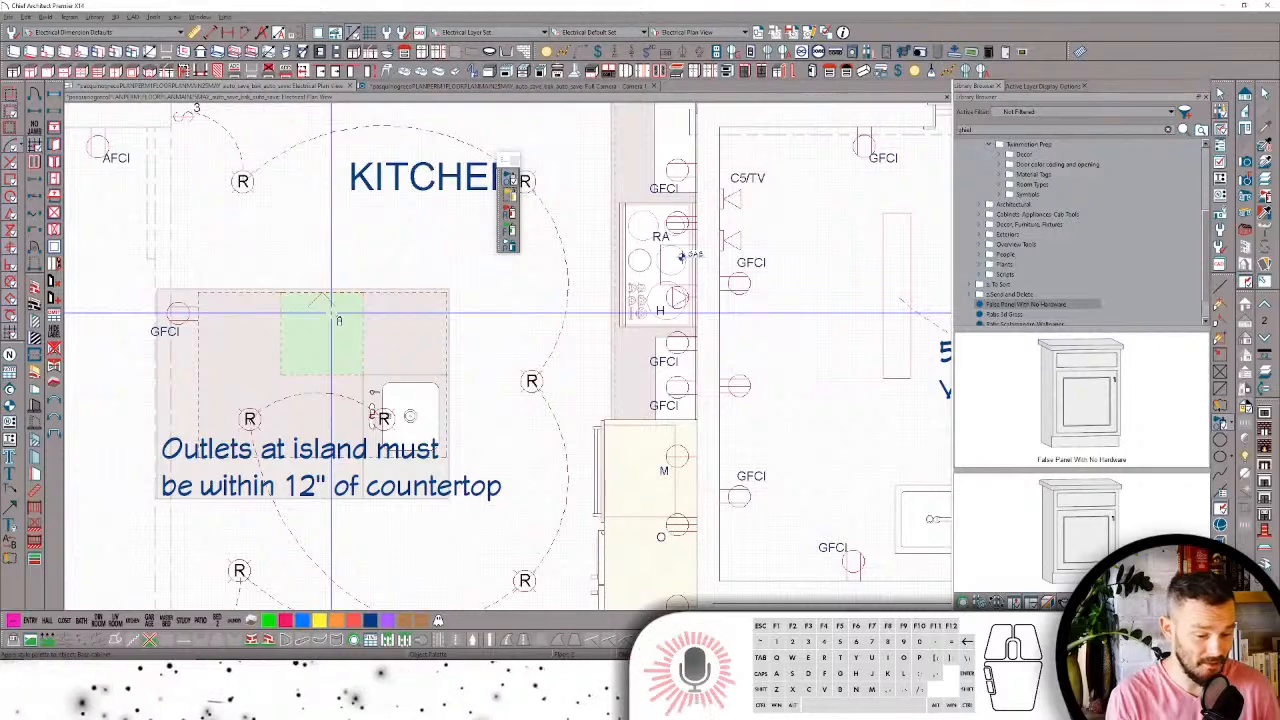
pyautogui.scroll(-2, 272, 279)
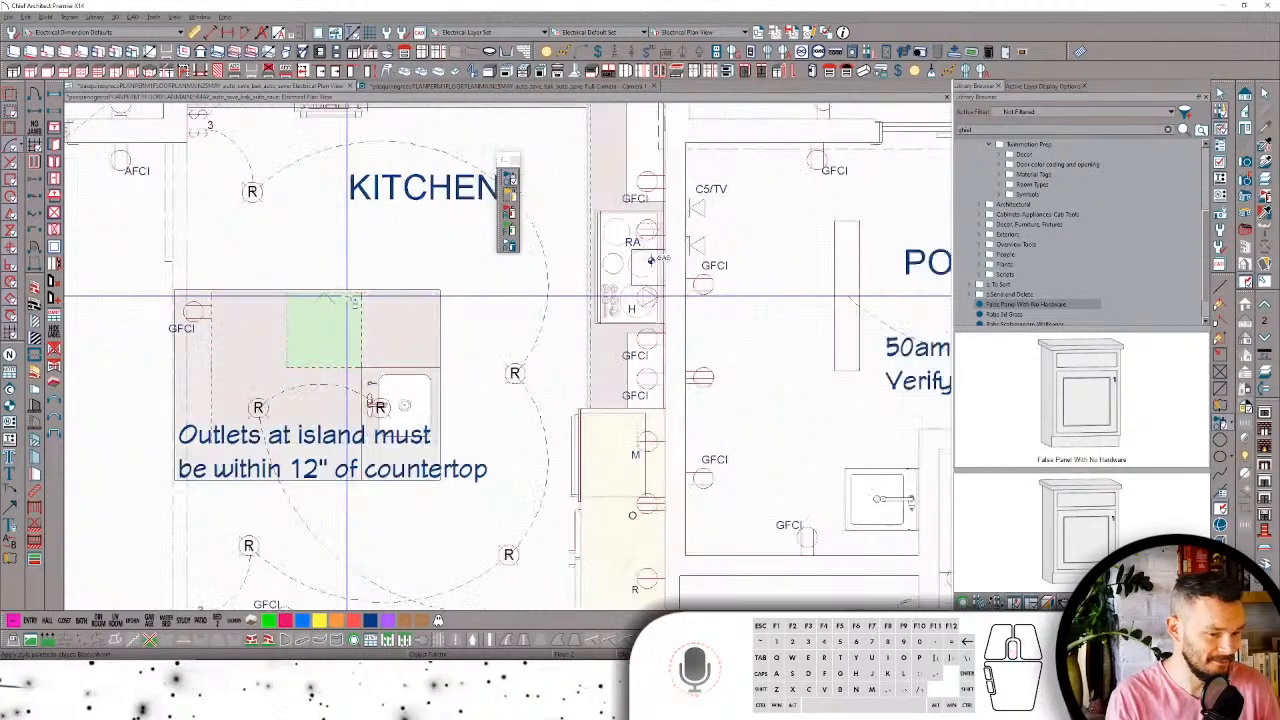
pyautogui.scroll(2, 255, 292)
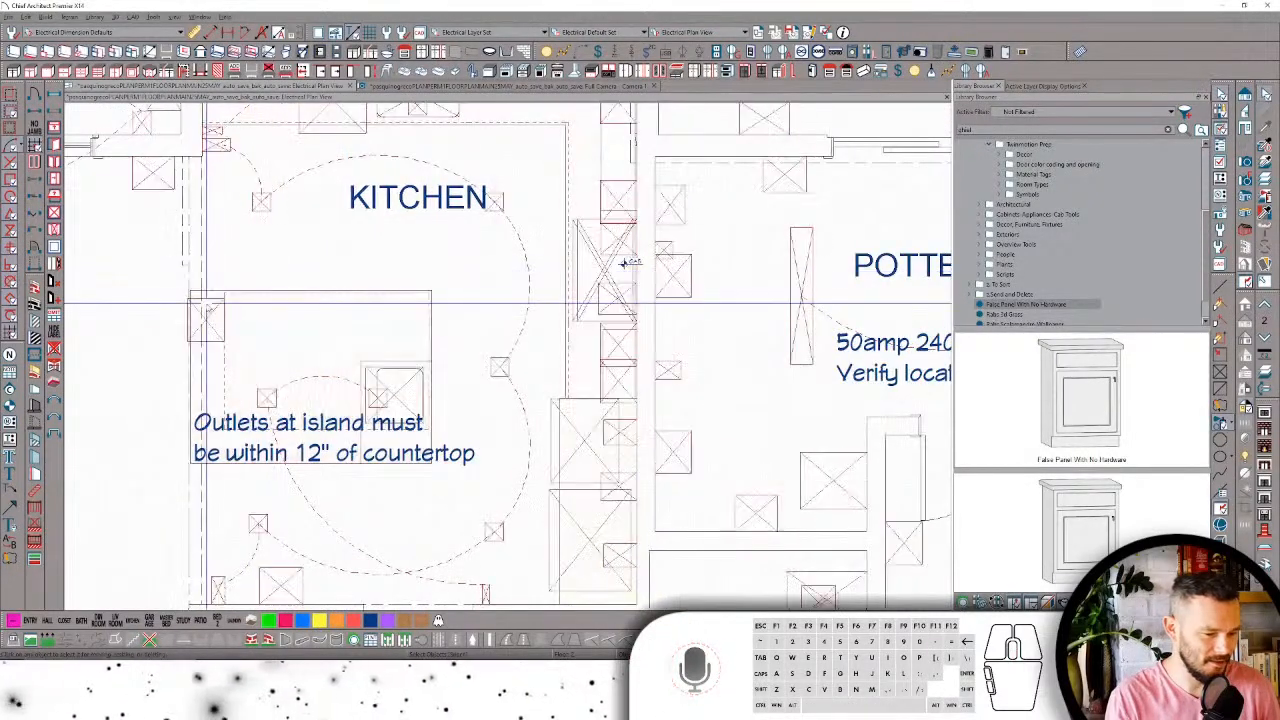
pyautogui.click(205, 320)
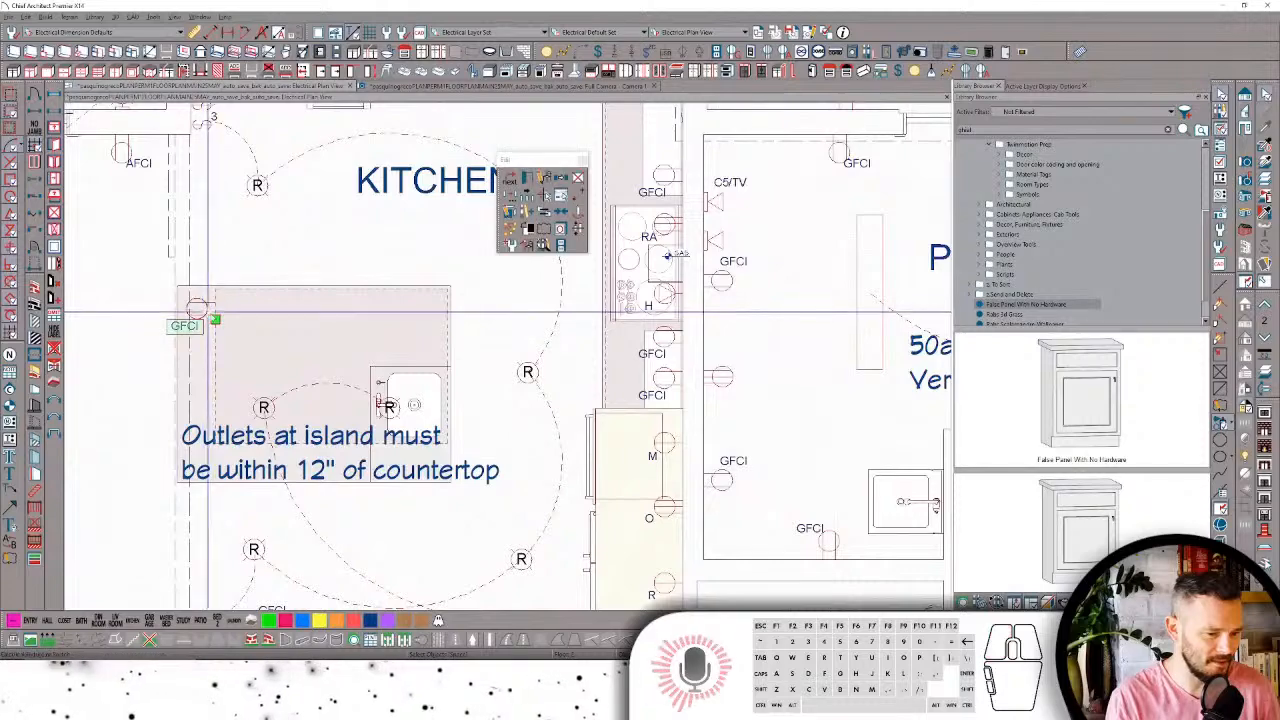
pyautogui.moveTo(423, 333); pyautogui.dragTo(451, 320)
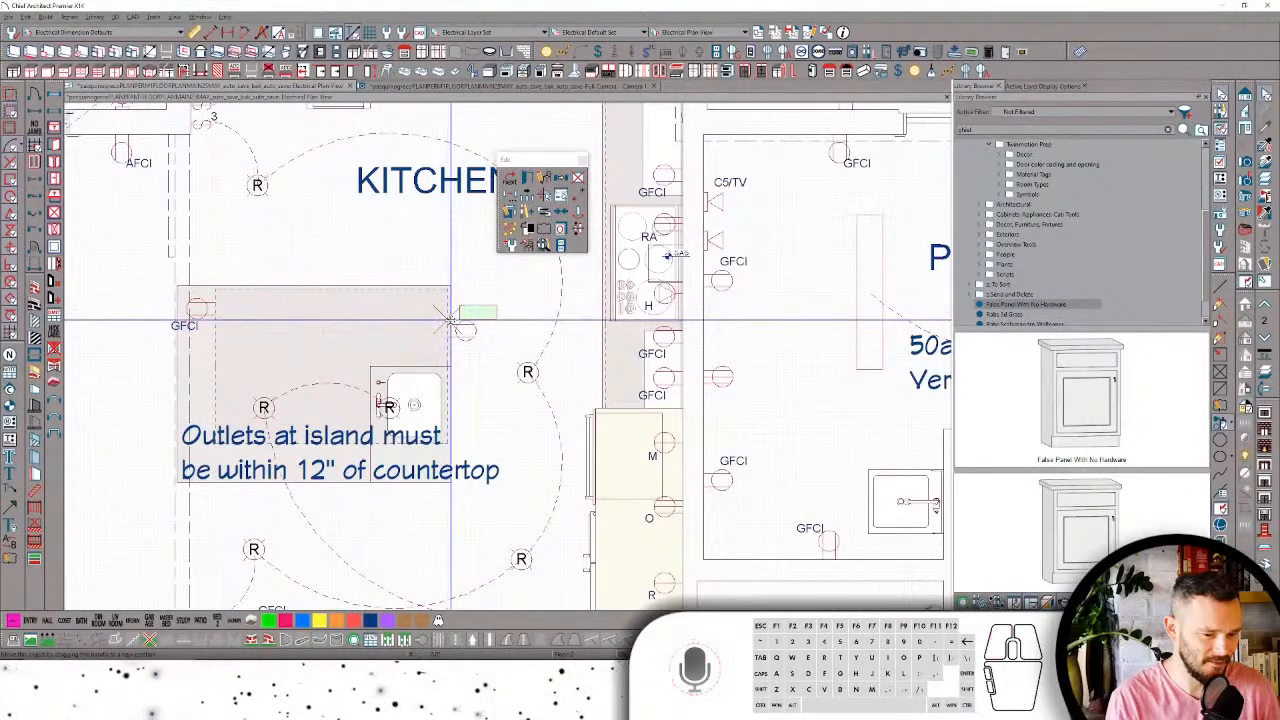
pyautogui.scroll(5, 686, 251)
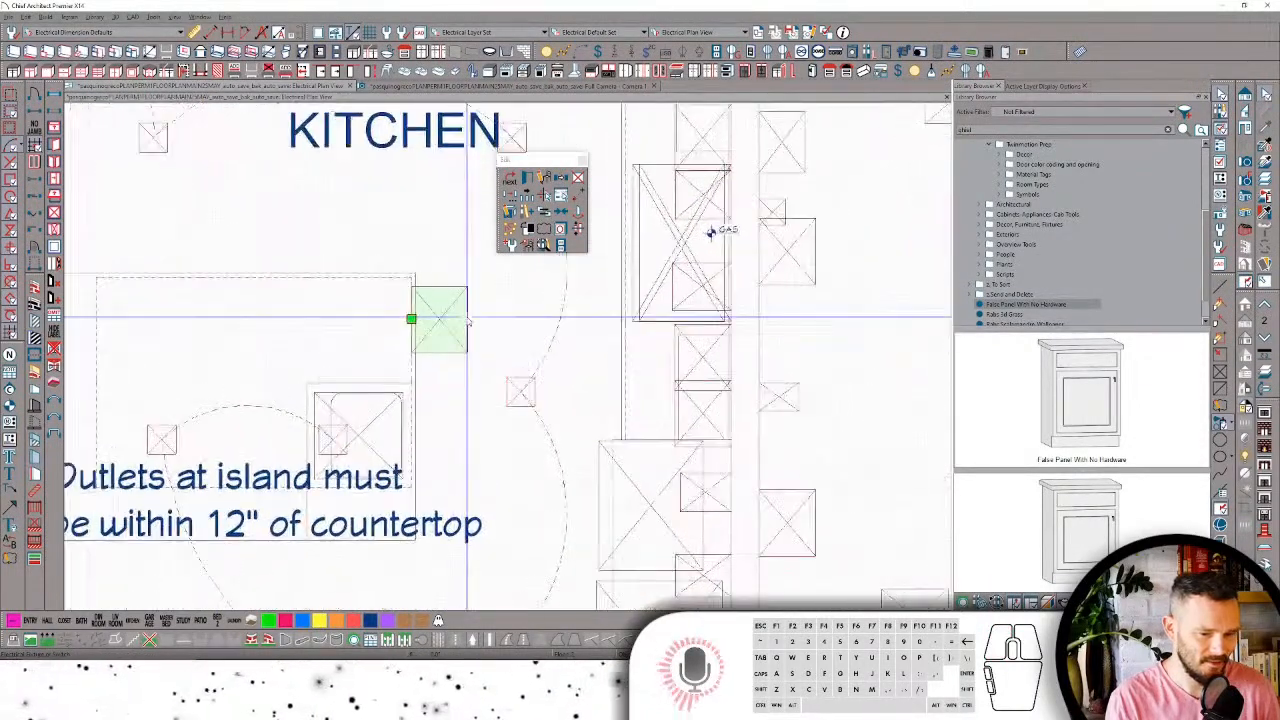
# Step: Inspect the island outlet's symbol in the specification preview and change its origin offset Y Position
pyautogui.click(545, 180)
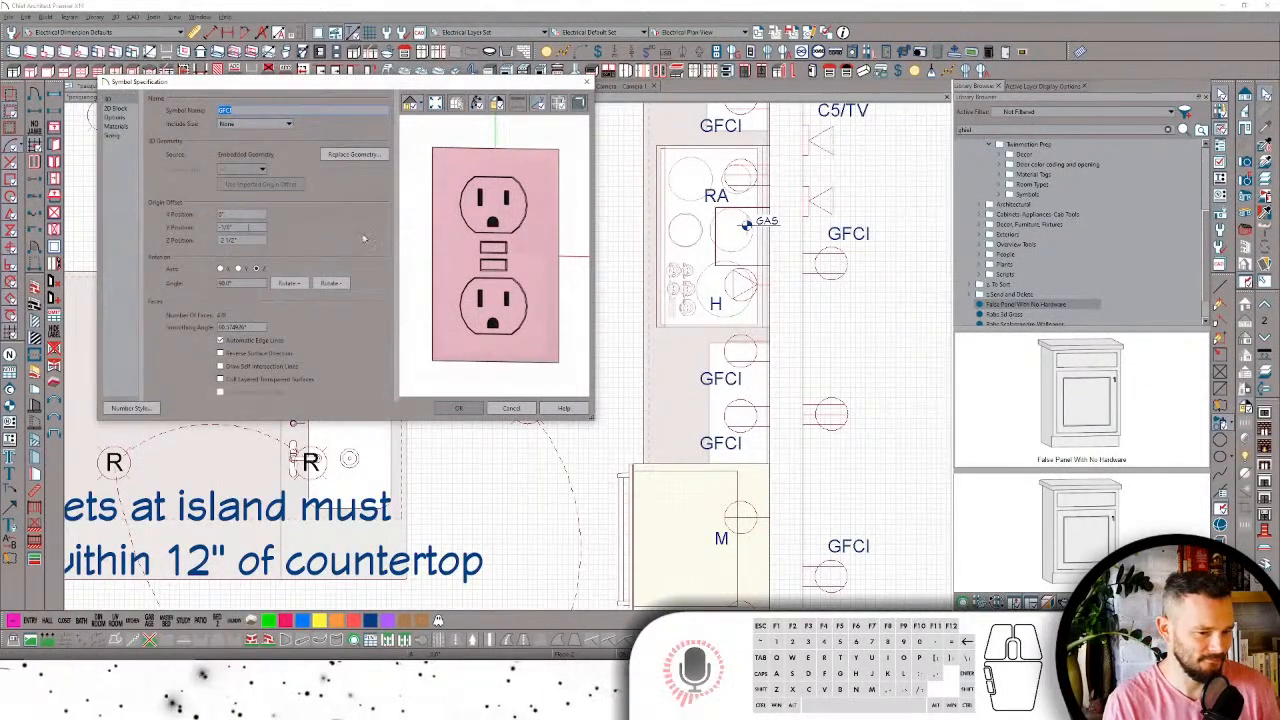
pyautogui.moveTo(484, 250); pyautogui.dragTo(606, 282)
pyautogui.scroll(-4, 460, 248)
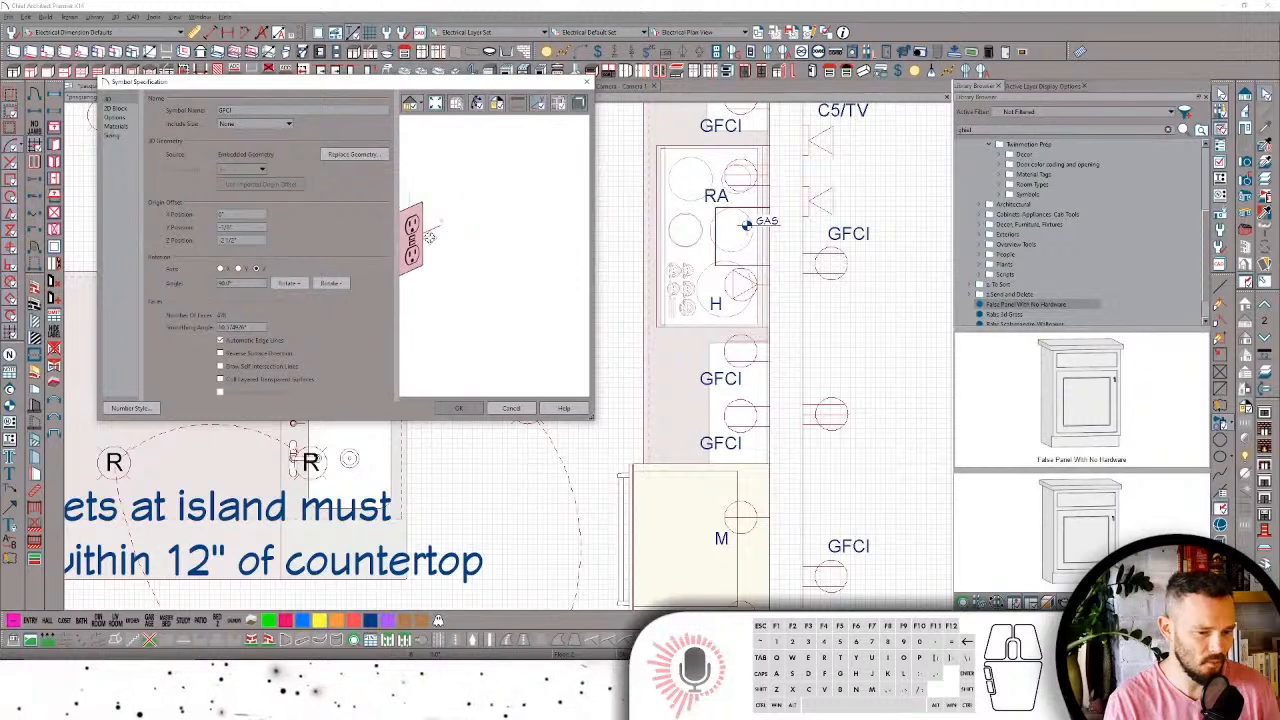
pyautogui.moveTo(415, 228); pyautogui.dragTo(478, 236)
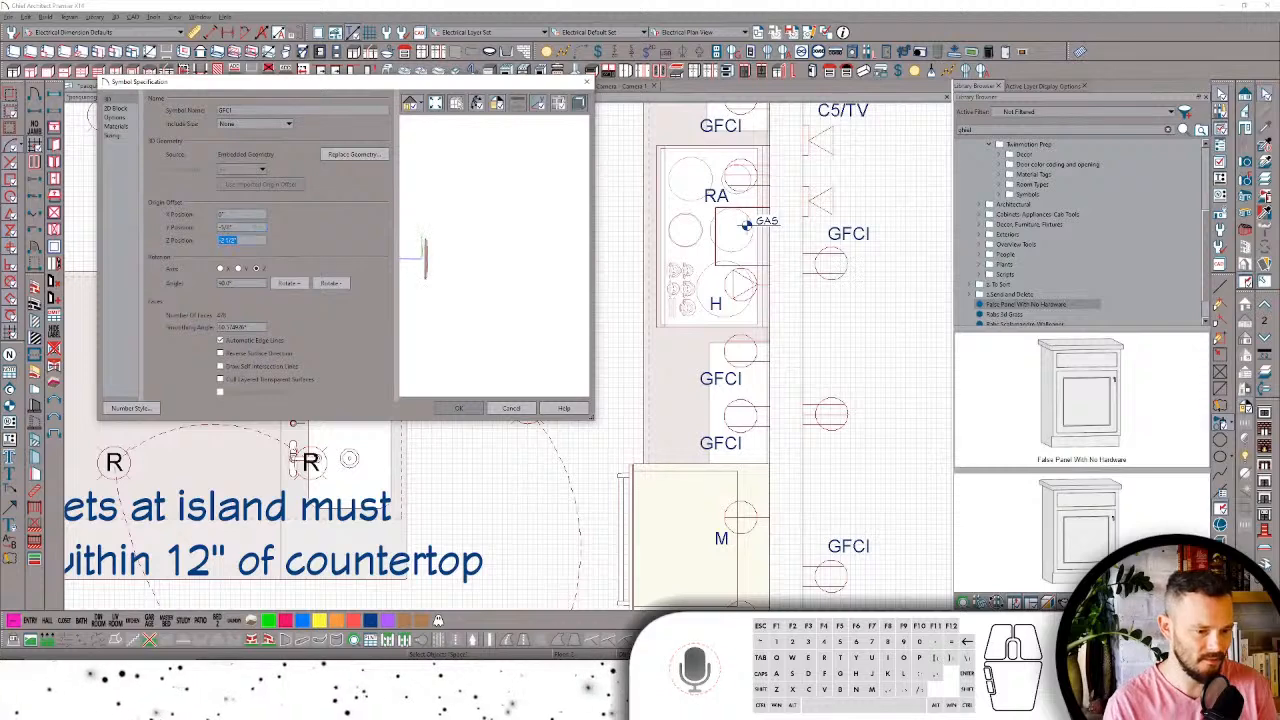
pyautogui.click(240, 227)
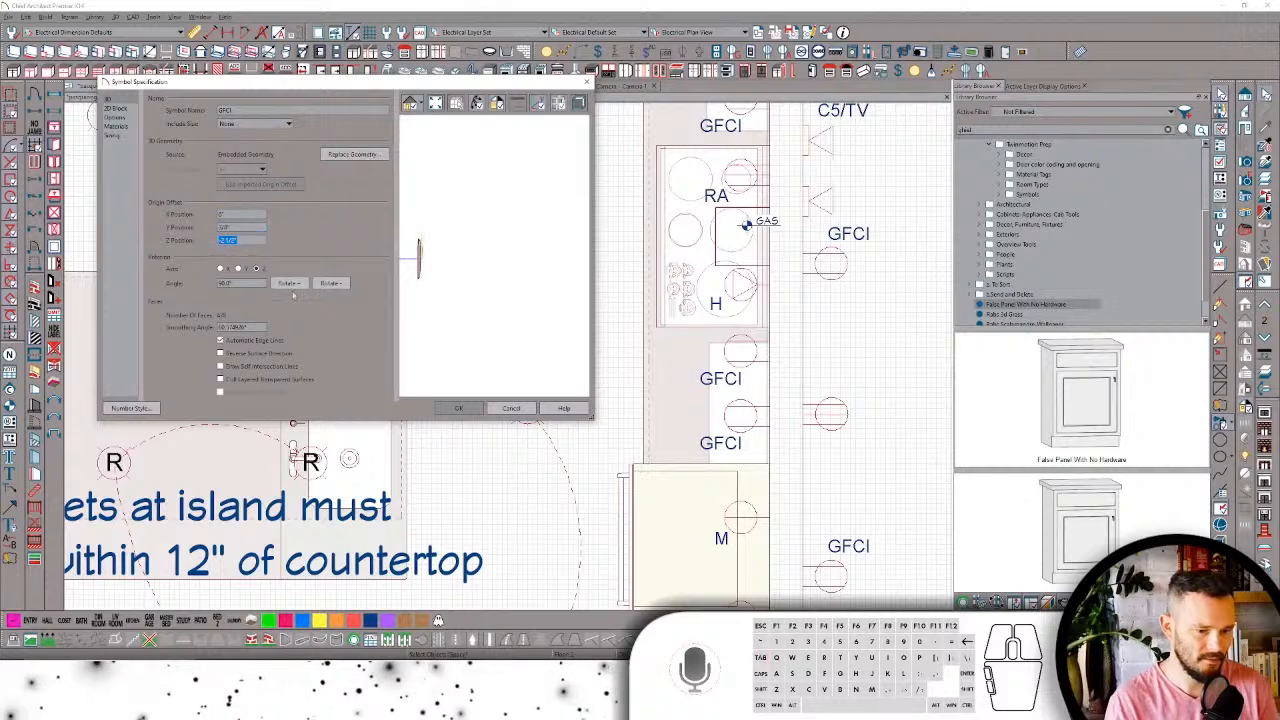
pyautogui.click(459, 408)
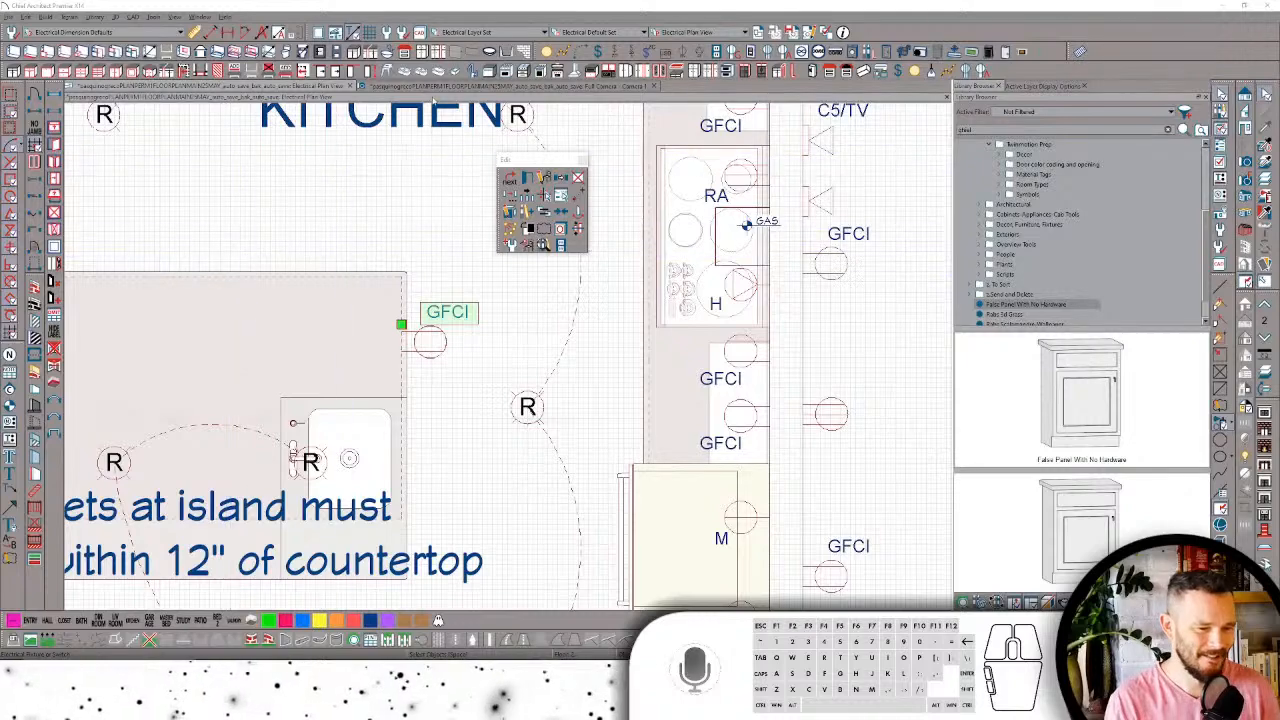
# Step: In the camera view, revise the island outlet symbol's Y Position offset and move the outlet up to the cabinet panel's upper corner
pyautogui.click(487, 88)
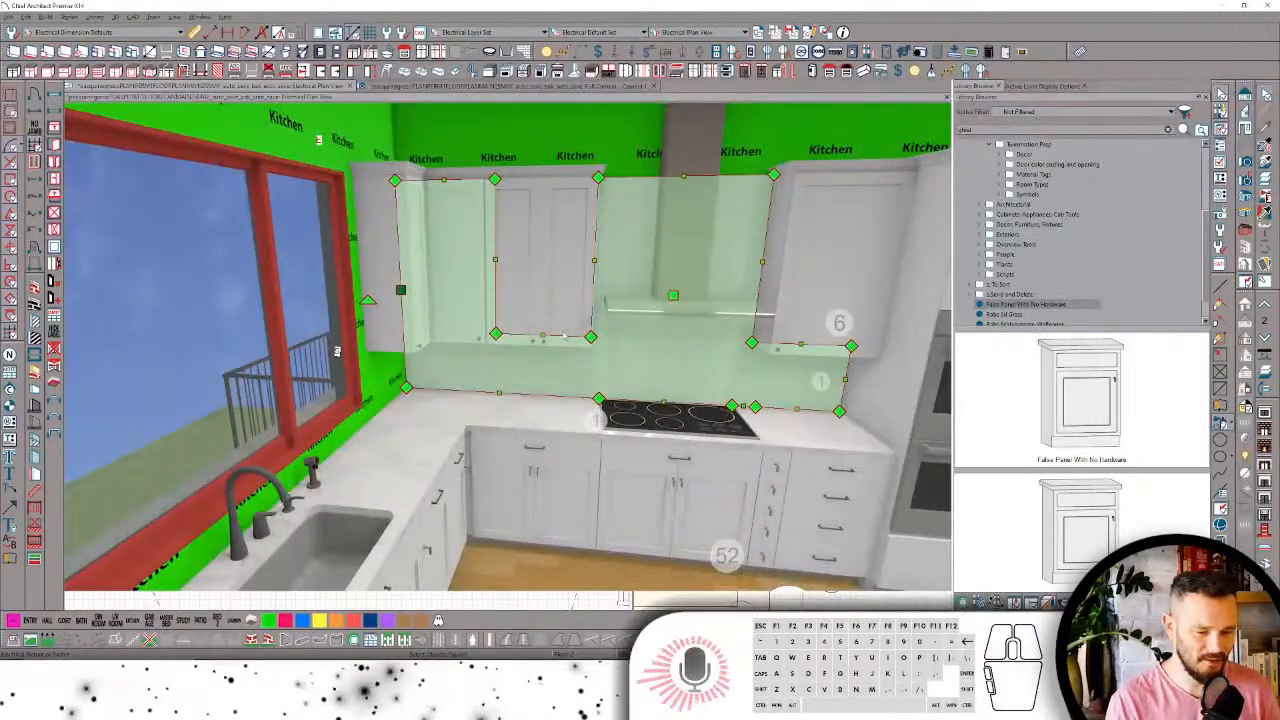
pyautogui.click(549, 414)
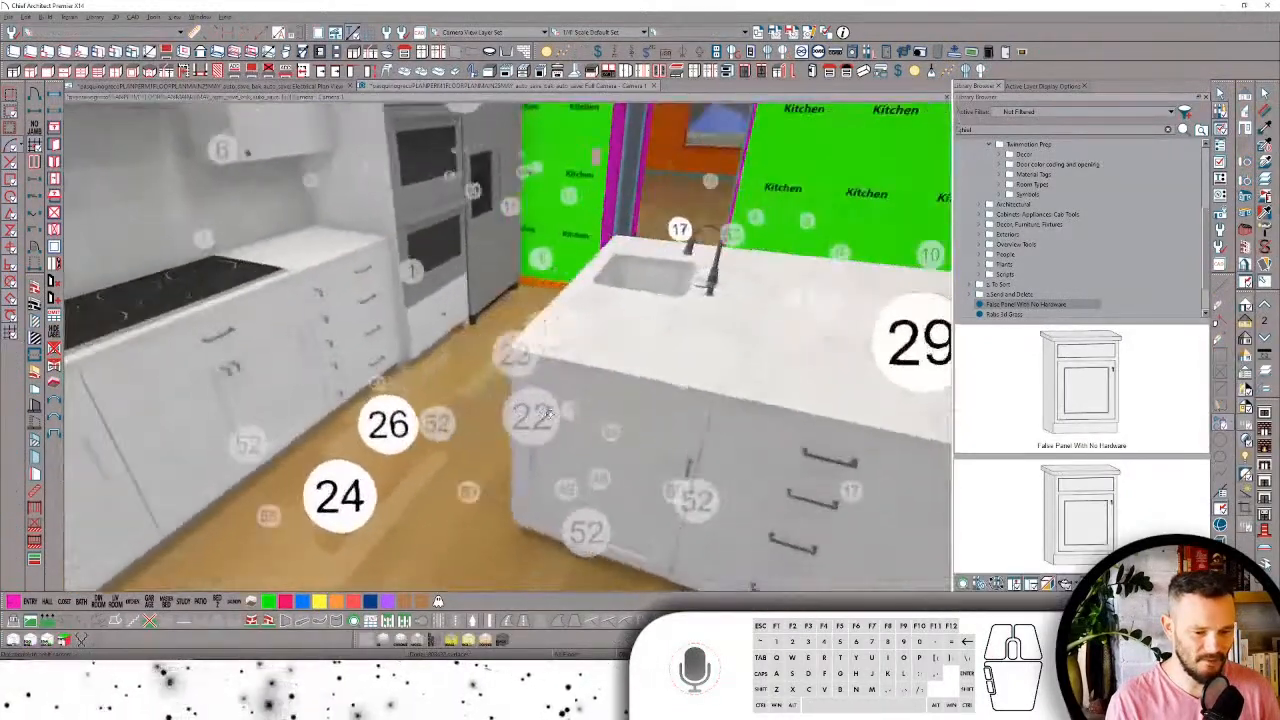
pyautogui.moveTo(549, 414); pyautogui.dragTo(586, 354)
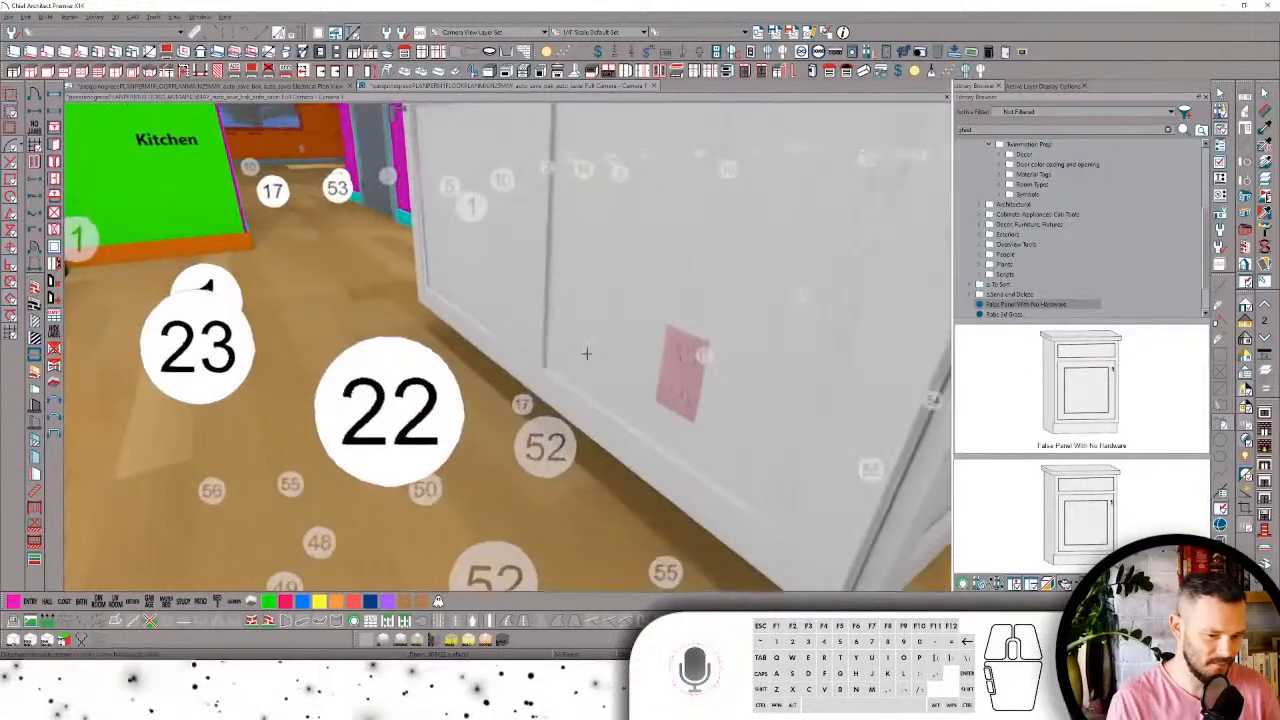
pyautogui.click(690, 360)
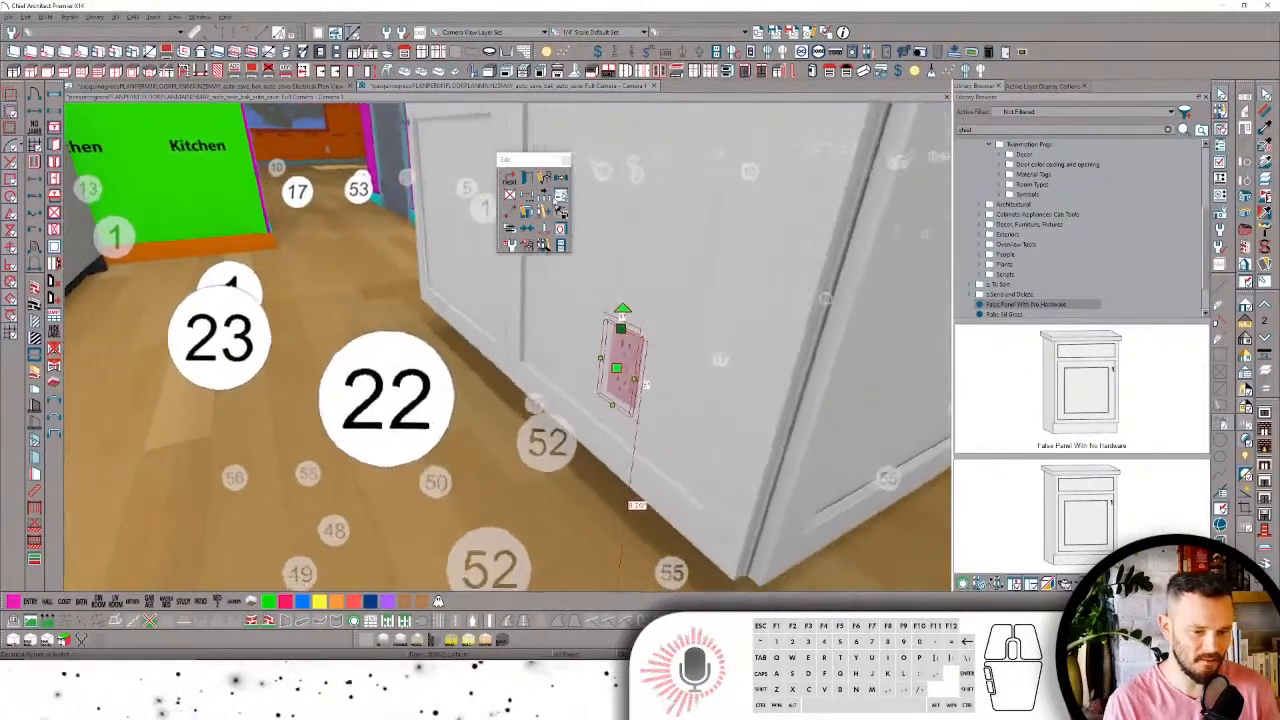
pyautogui.click(541, 184)
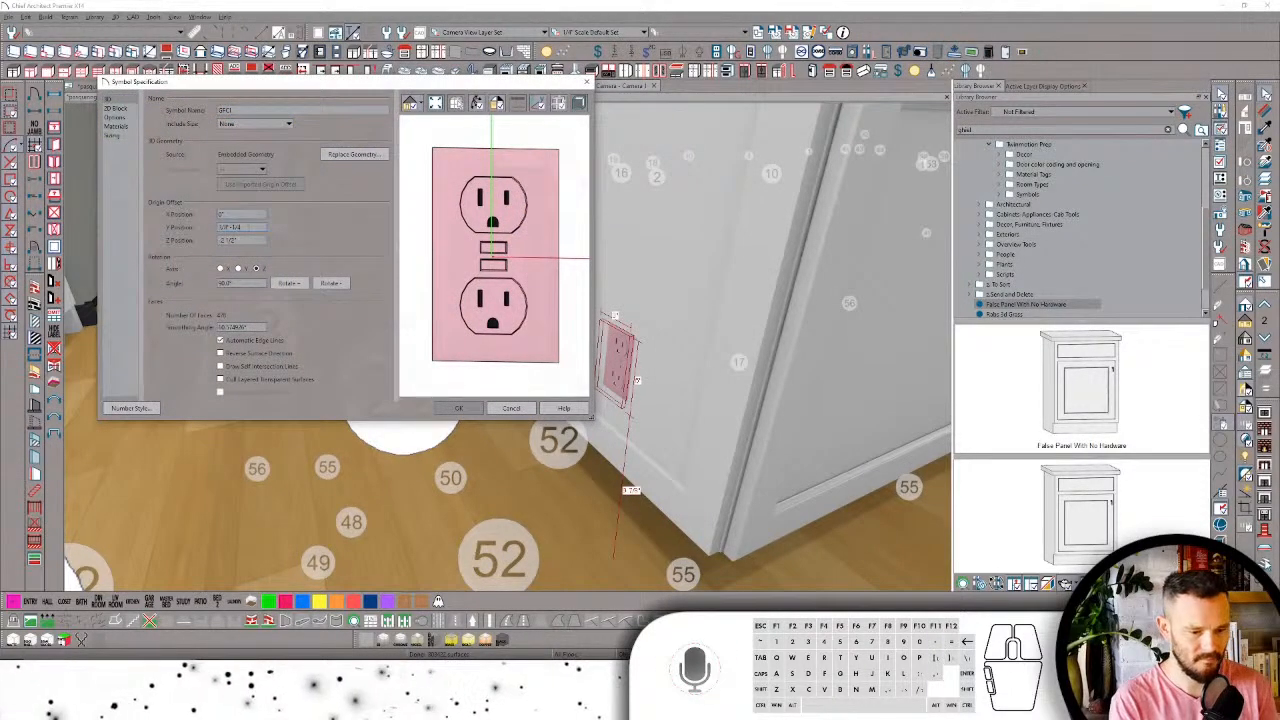
pyautogui.press('Return')
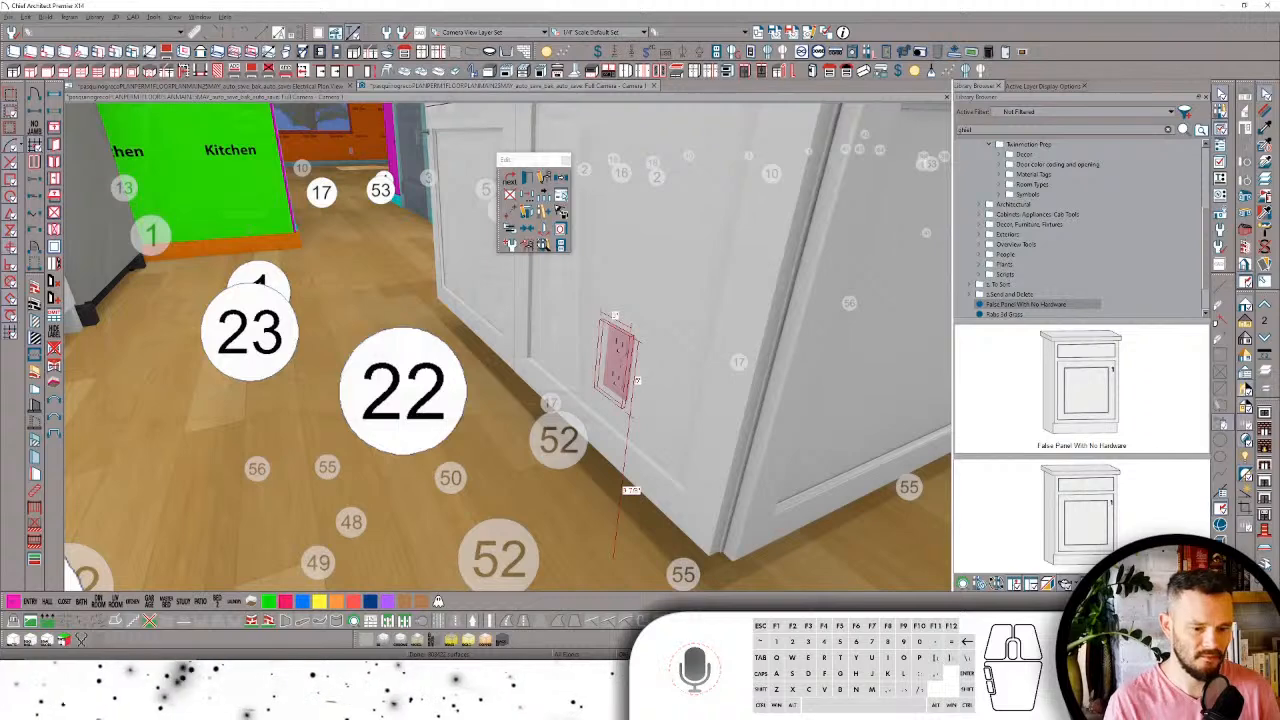
pyautogui.moveTo(616, 365); pyautogui.dragTo(381, 484, button='middle')
pyautogui.moveTo(362, 463); pyautogui.dragTo(224, 207)
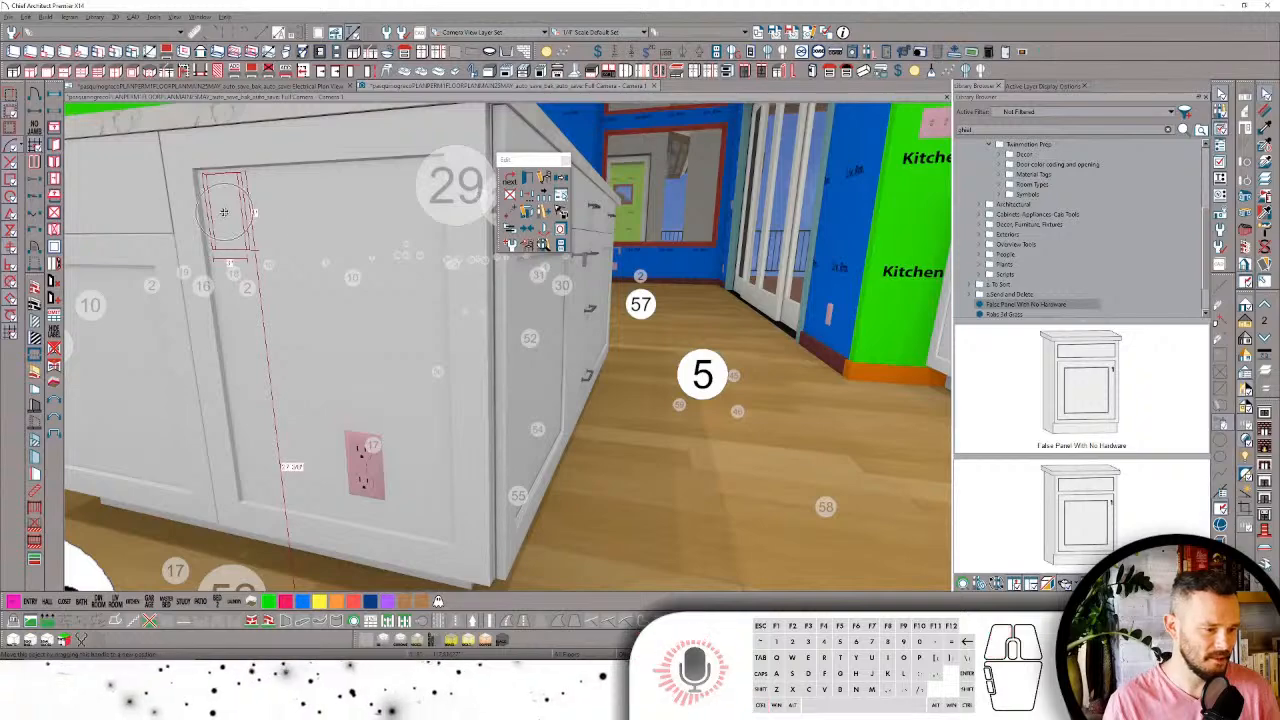
# Step: Add a custom backsplash region to the wall around the window above the sink
pyautogui.moveTo(624, 323); pyautogui.dragTo(608, 288, button='middle')
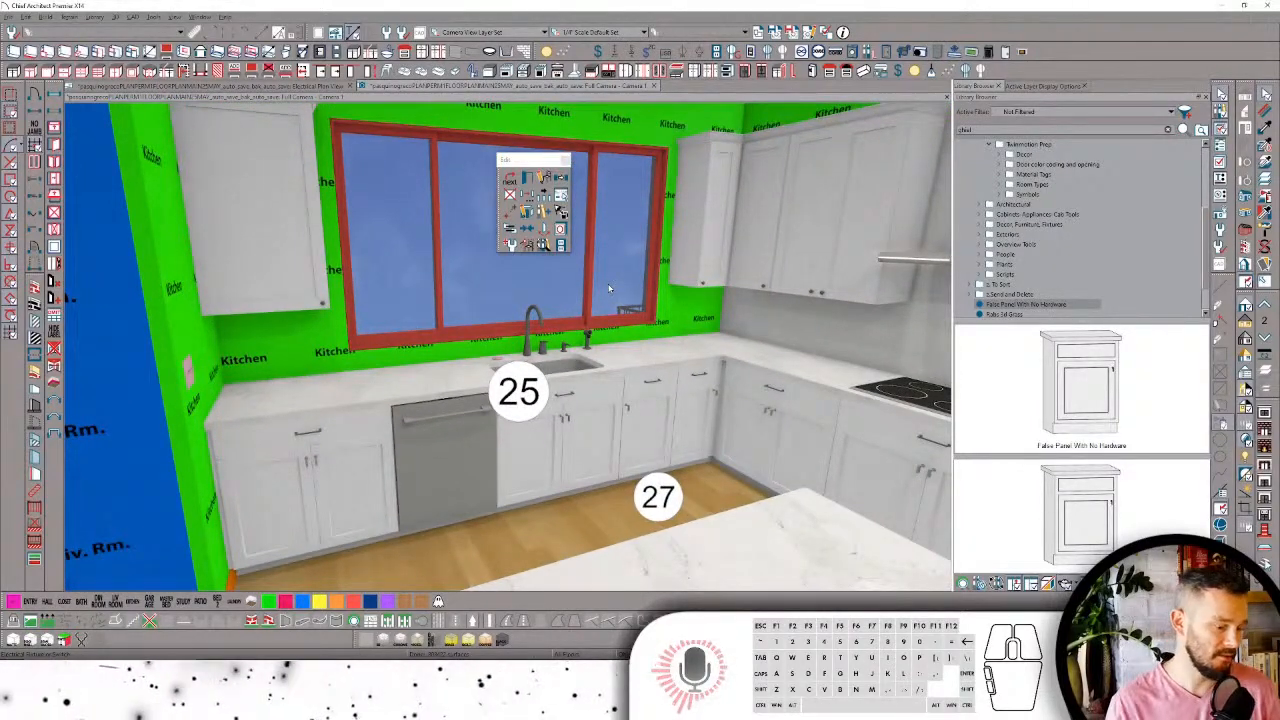
pyautogui.click(649, 342)
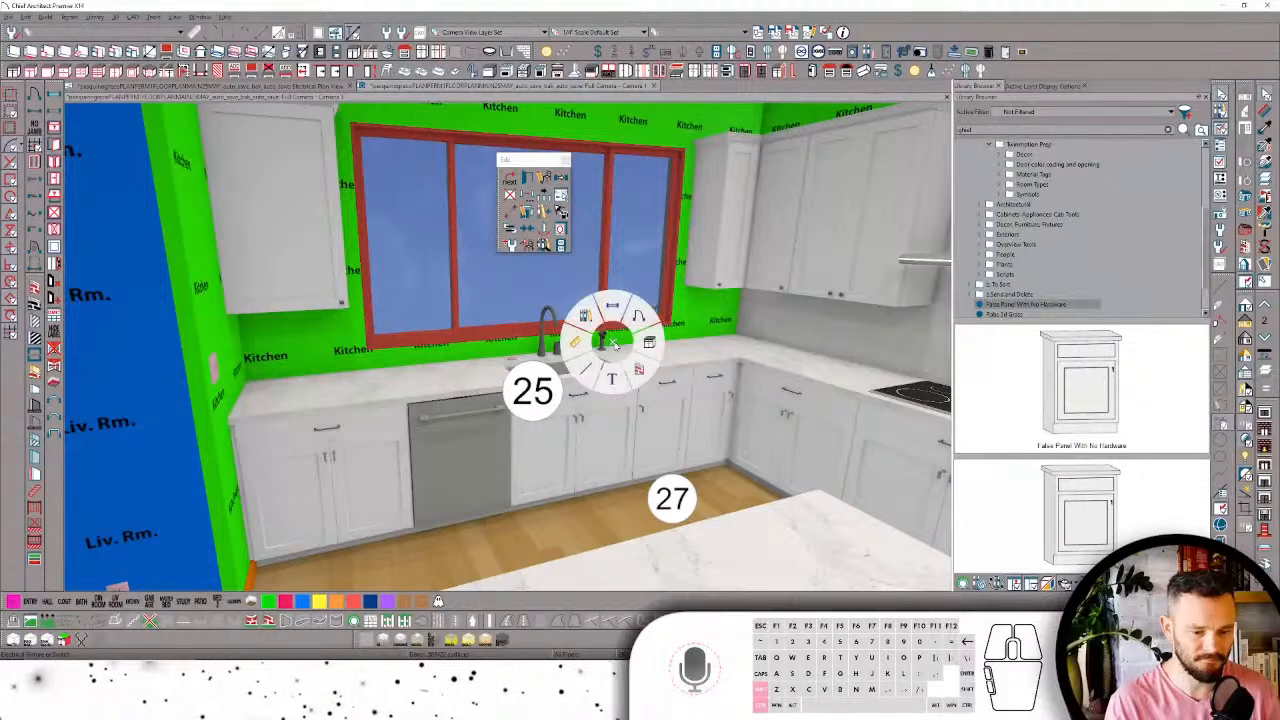
pyautogui.click(701, 316)
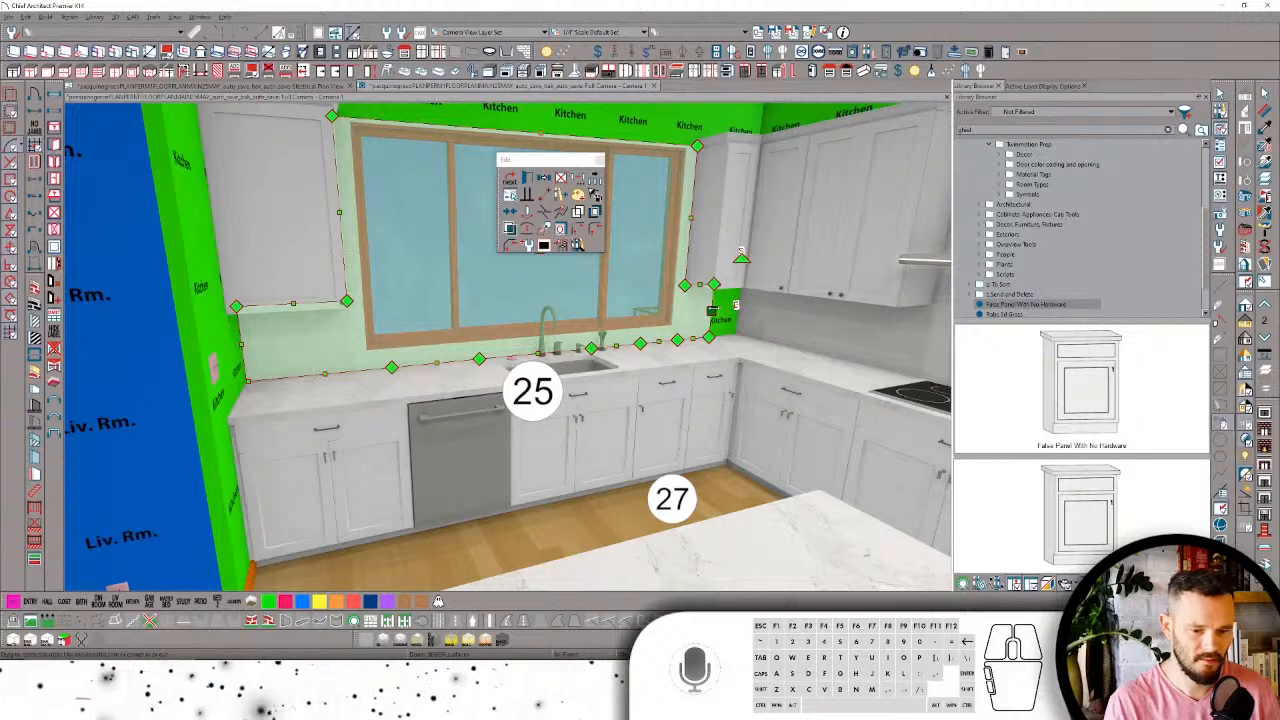
# Step: Extend the edge of the window wall's backsplash region to the corner with the cooktop wall
pyautogui.moveTo(740, 256); pyautogui.dragTo(740, 251)
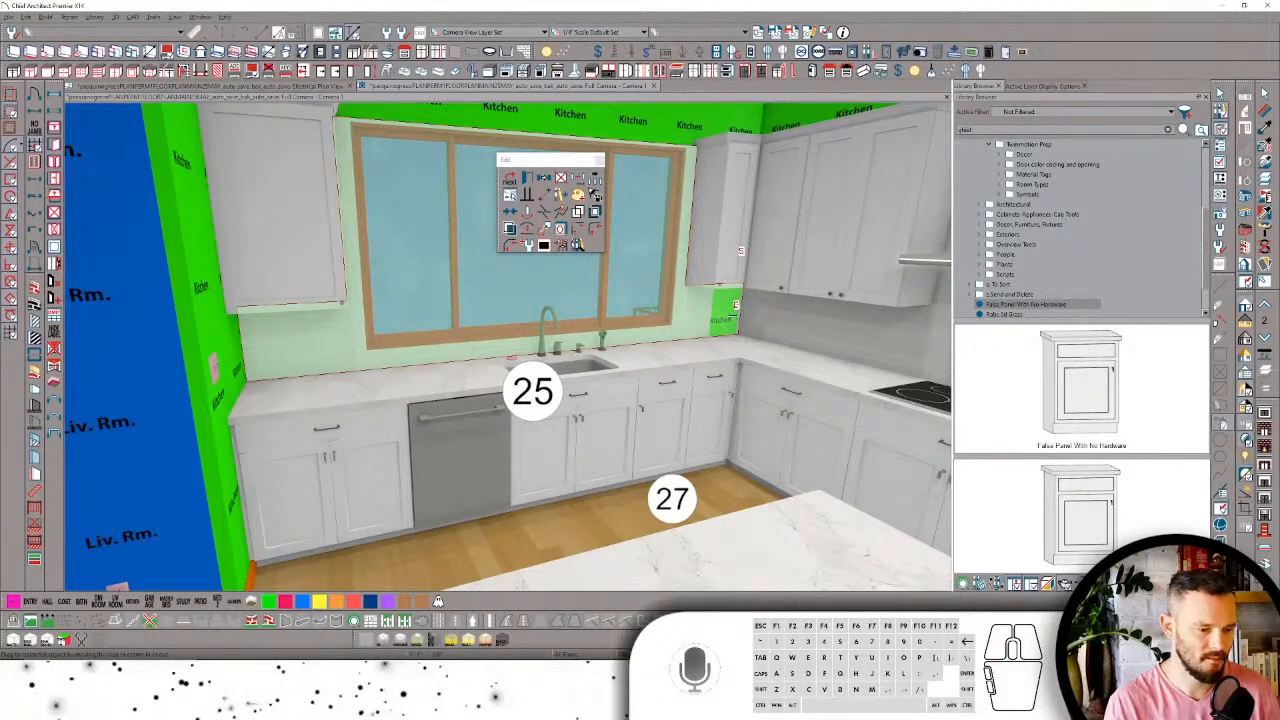
pyautogui.click(735, 312)
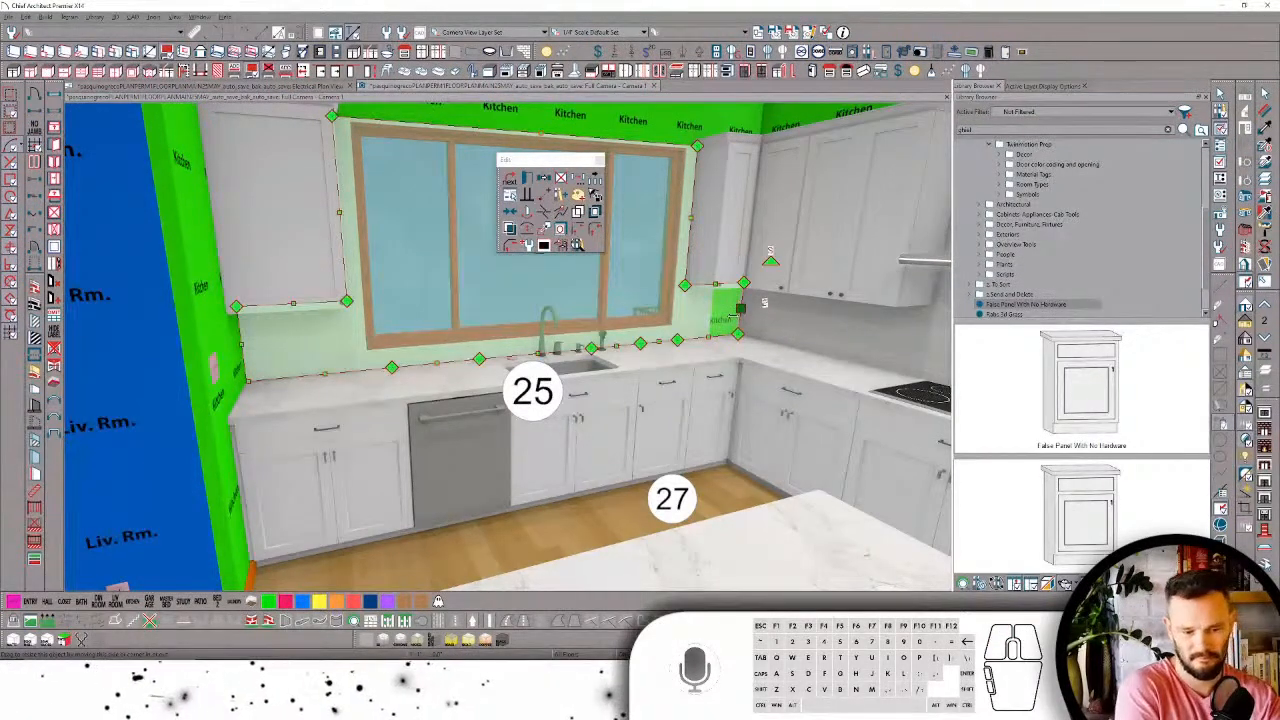
pyautogui.moveTo(735, 320); pyautogui.dragTo(430, 328, button='middle')
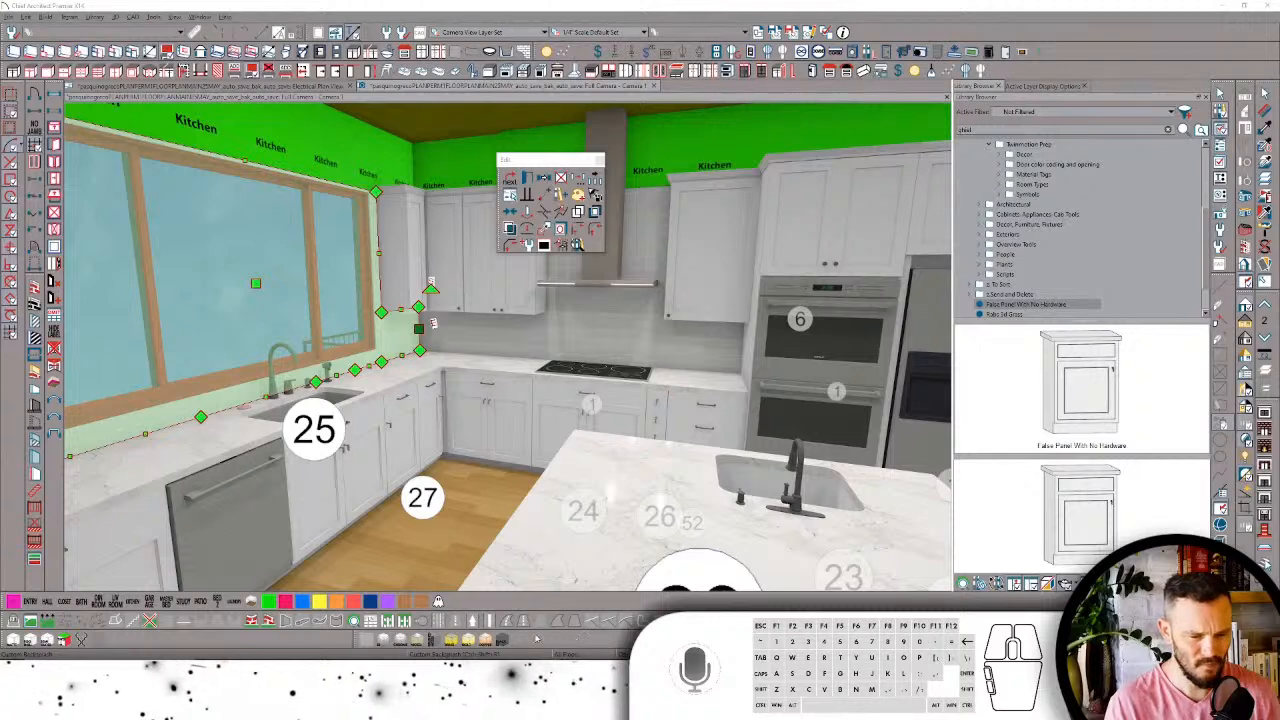
pyautogui.press('Escape')
# Step: Place outlets on the cooktop wall's backsplash, one on each side of the cooktop
pyautogui.moveTo(648, 424); pyautogui.dragTo(632, 383, button='middle')
pyautogui.scroll(3, 632, 383)
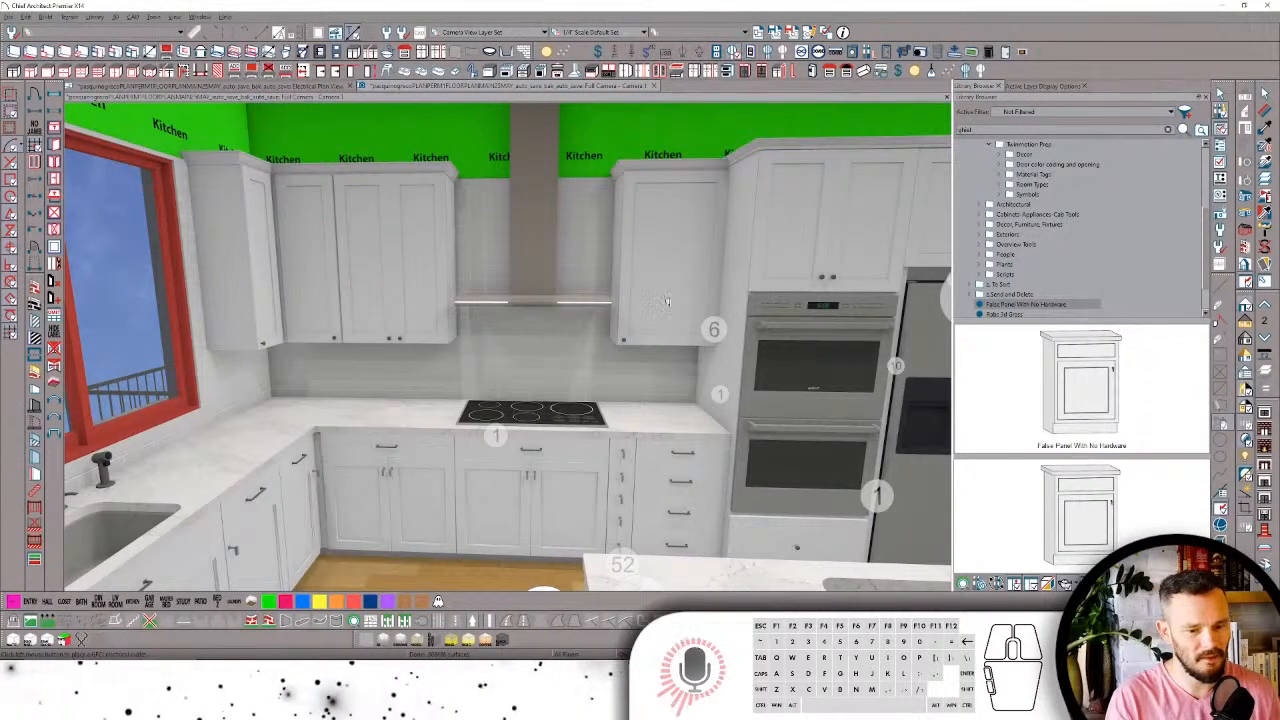
pyautogui.click(635, 382)
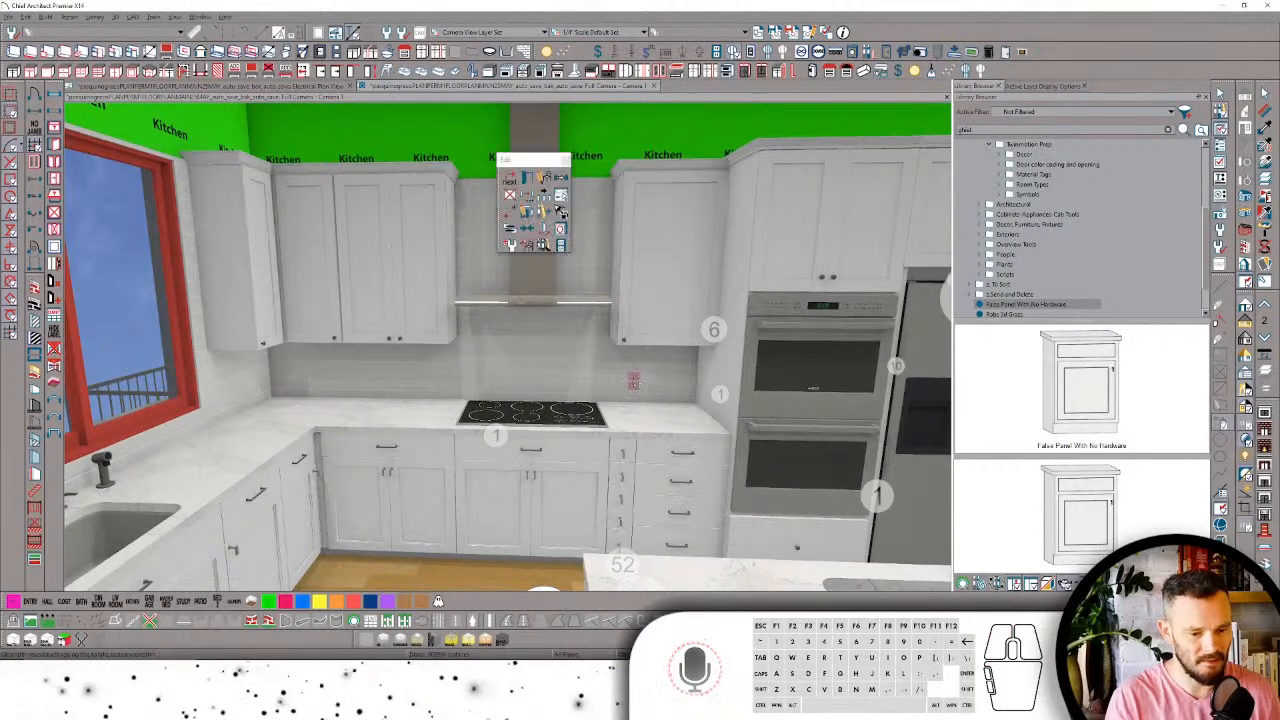
pyautogui.click(531, 410)
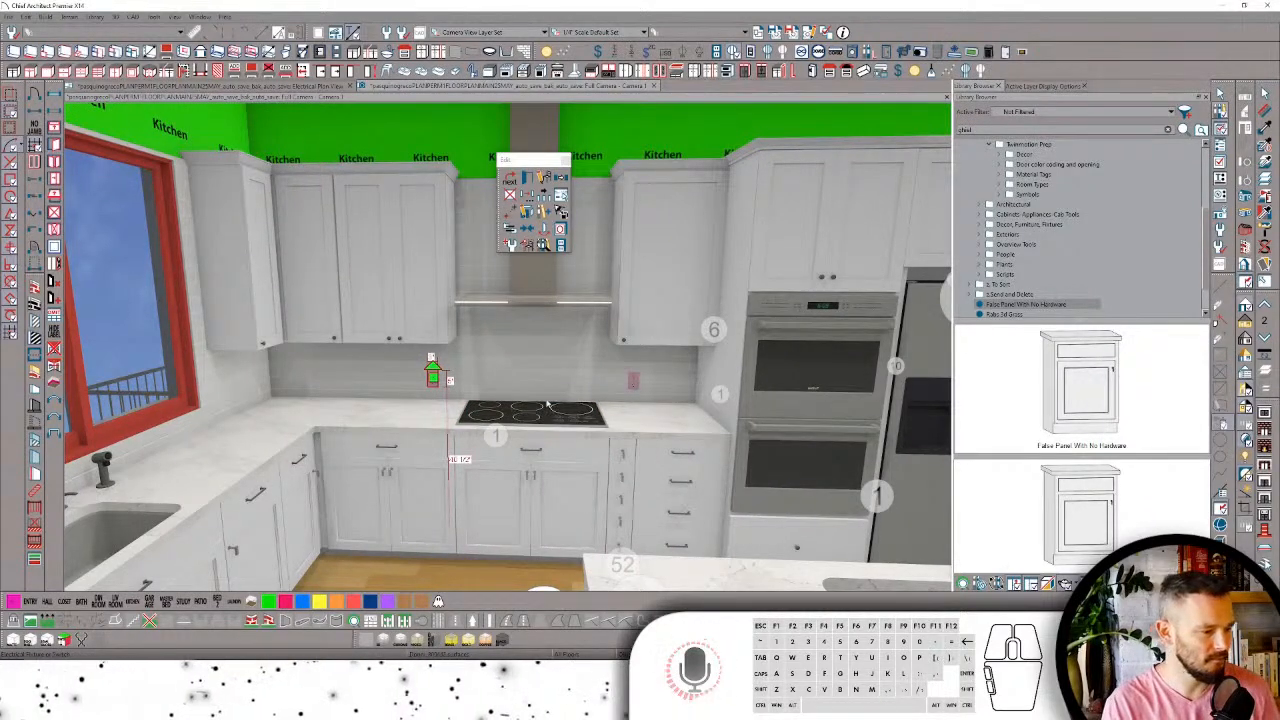
# Step: Copy the outlet between the cooktop and the window wall to a spot on the same backsplash near the corner
pyautogui.moveTo(547, 404); pyautogui.dragTo(612, 398, button='middle')
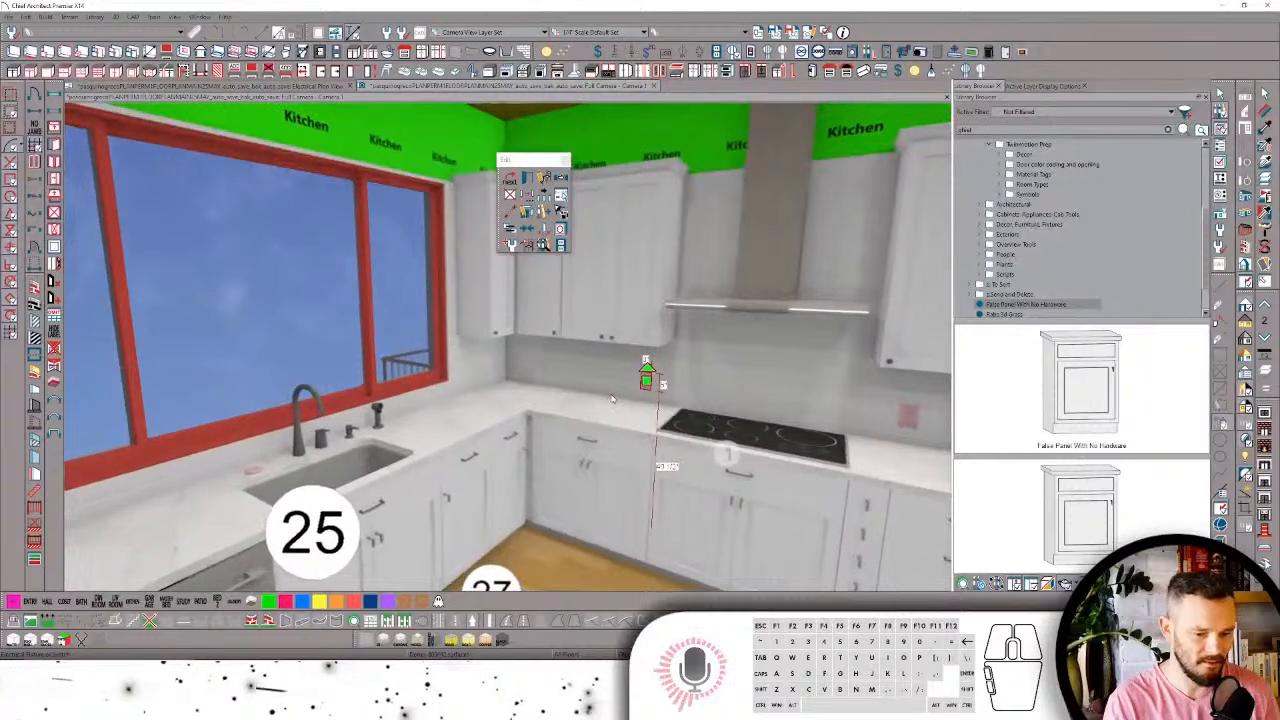
pyautogui.hotkey('alt', 'v')
pyautogui.moveTo(646, 380); pyautogui.dragTo(610, 379)
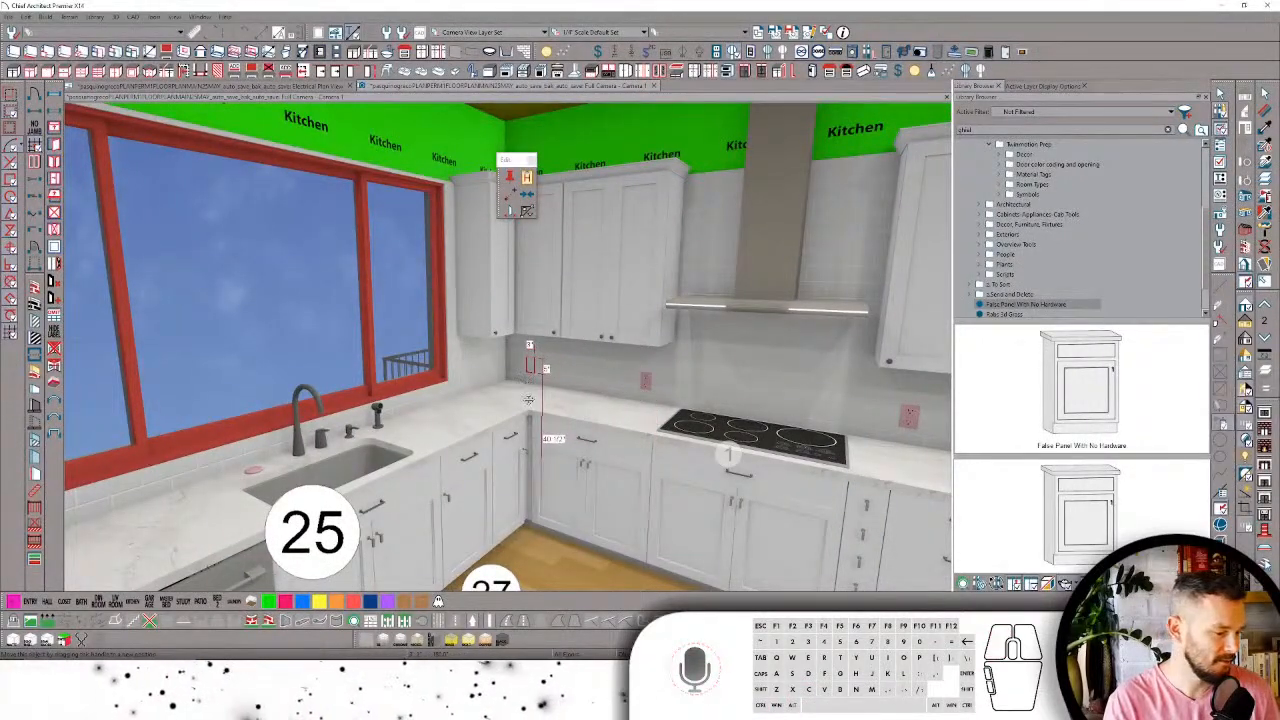
pyautogui.moveTo(528, 399); pyautogui.dragTo(530, 398)
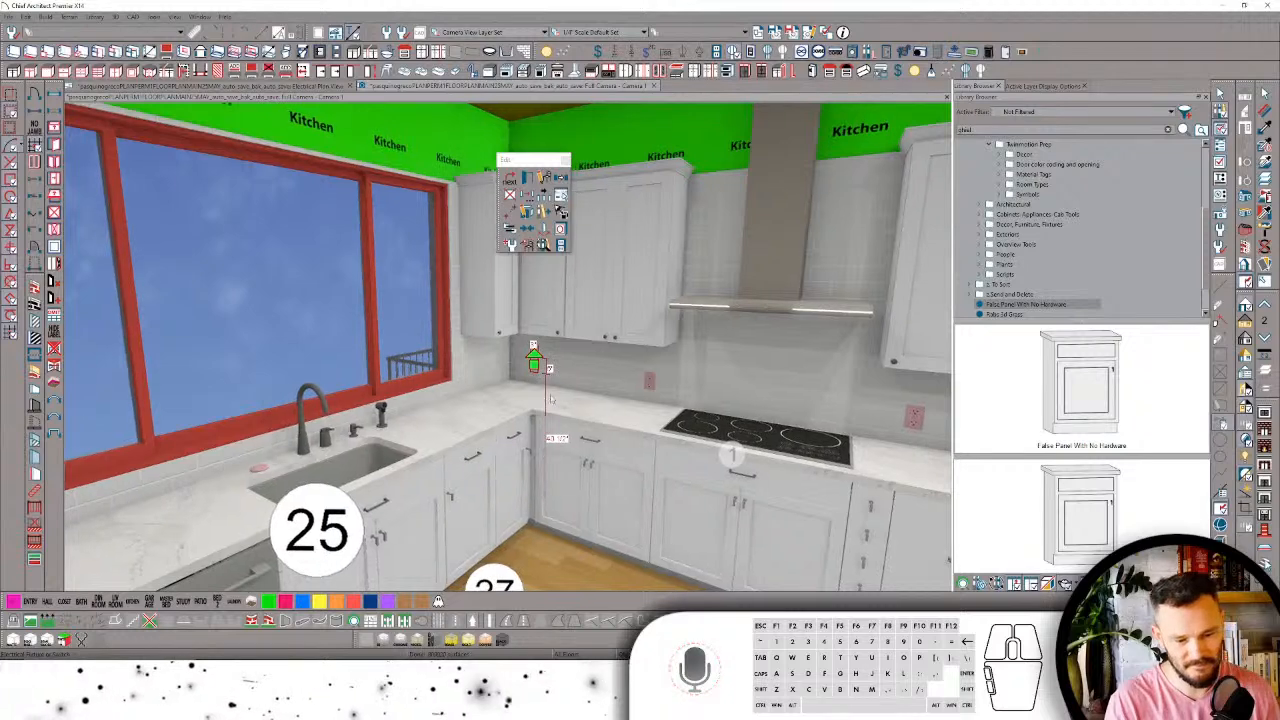
# Step: Copy the corner outlet onto the window wall's backsplash, between the window and the corner
pyautogui.moveTo(530, 398); pyautogui.dragTo(654, 372, button='middle')
pyautogui.hotkey('alt', 'v')
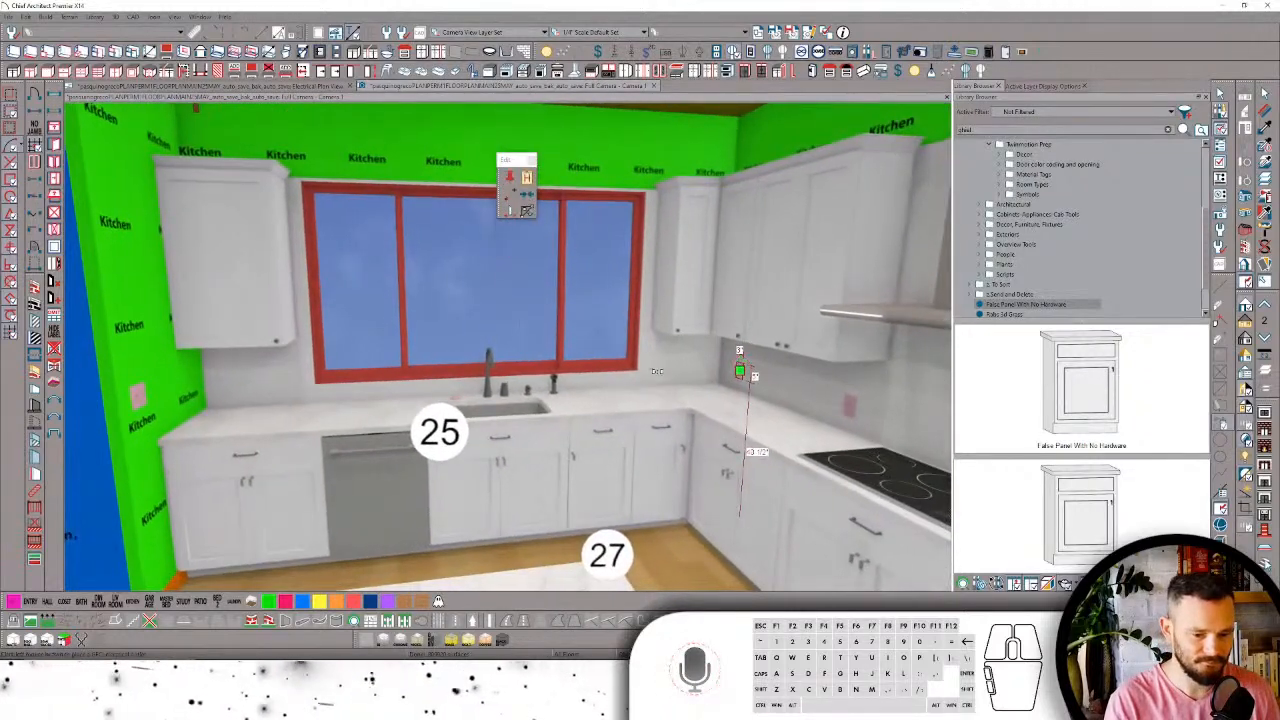
pyautogui.moveTo(602, 428); pyautogui.dragTo(484, 441)
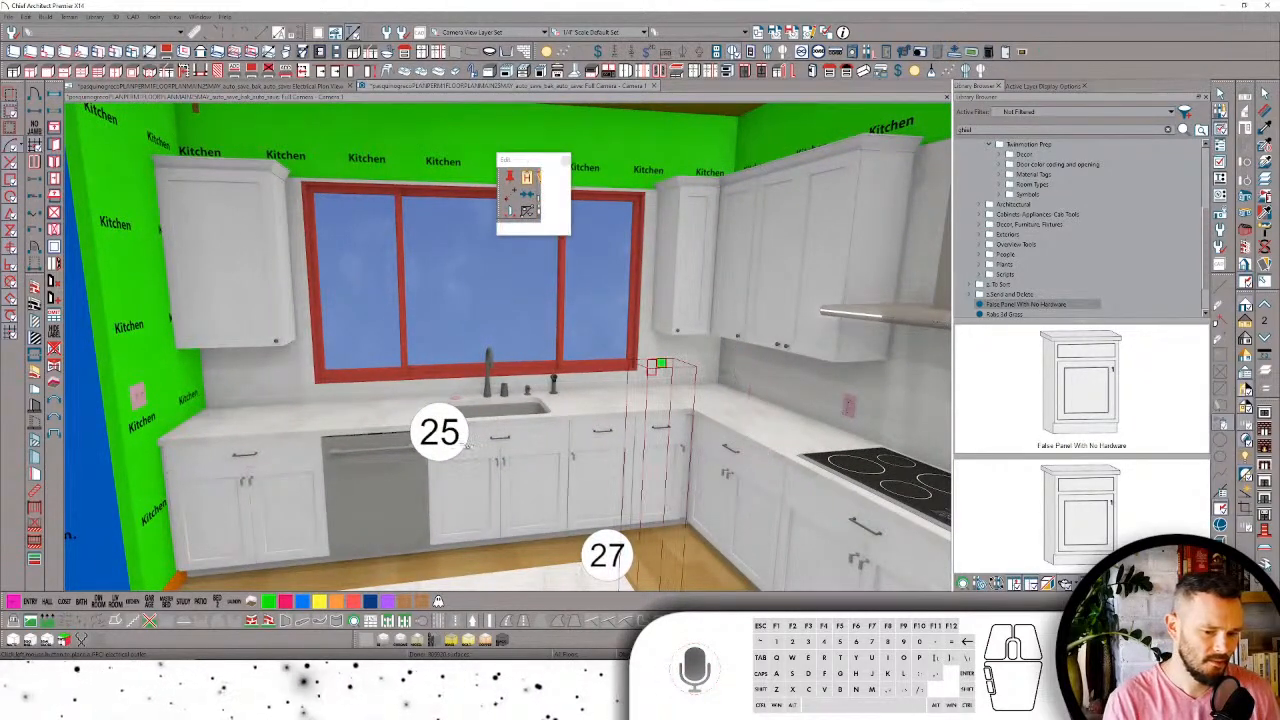
# Step: Copy the window wall's corner outlet onto the same backsplash on the opposite side of the window, above the counter beside the dishwasher
pyautogui.click(491, 424)
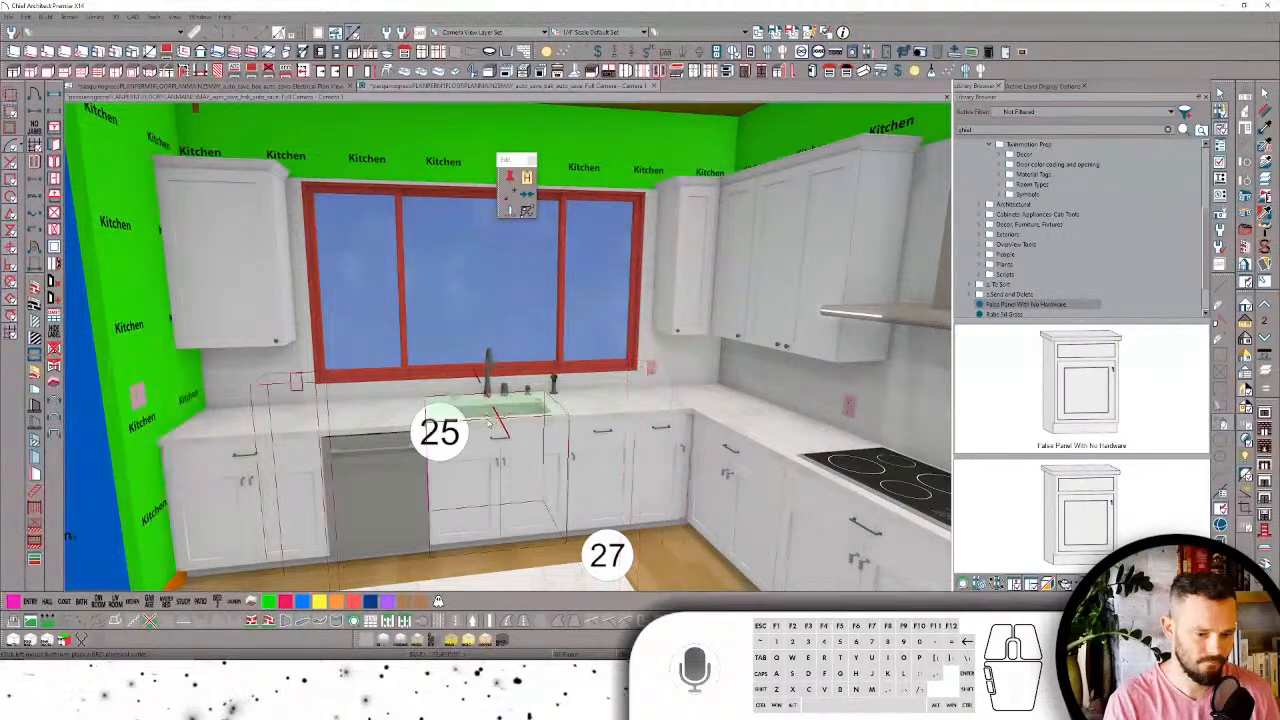
pyautogui.click(429, 530)
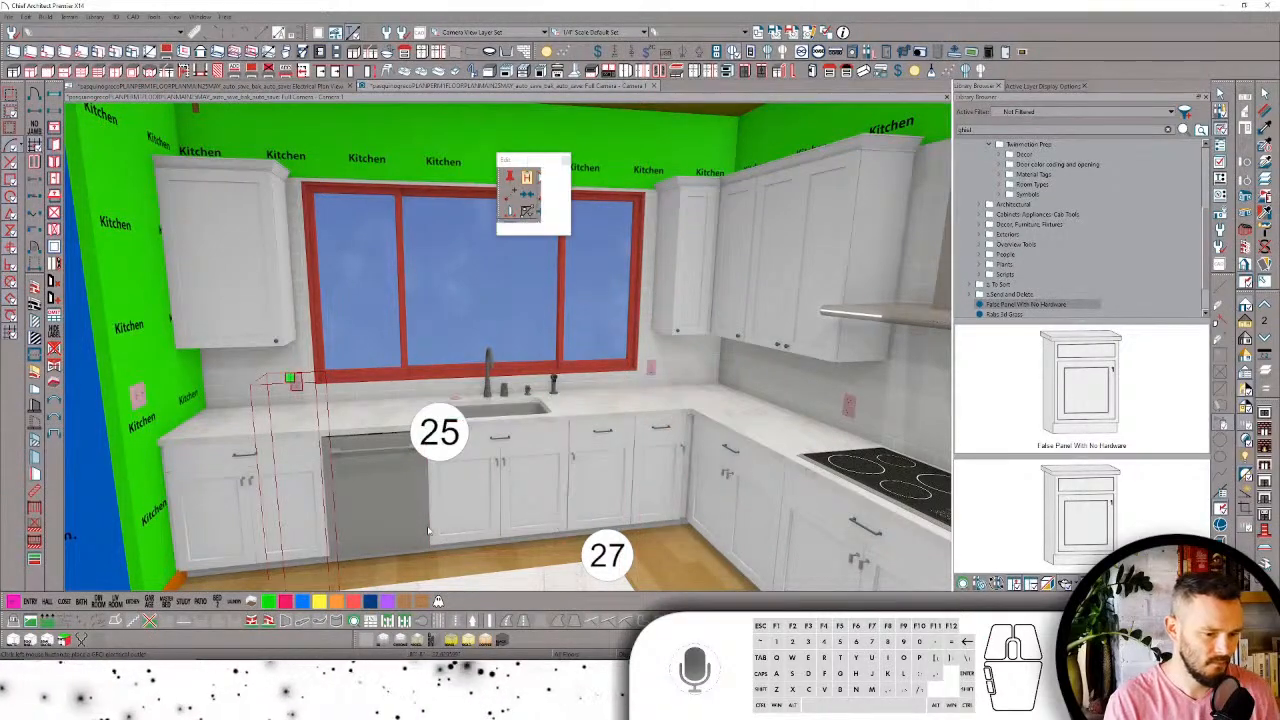
# Step: Inspect the kitchen walls, the backsplash outlets and the island's end facing the living room from several angles
pyautogui.press('Right')
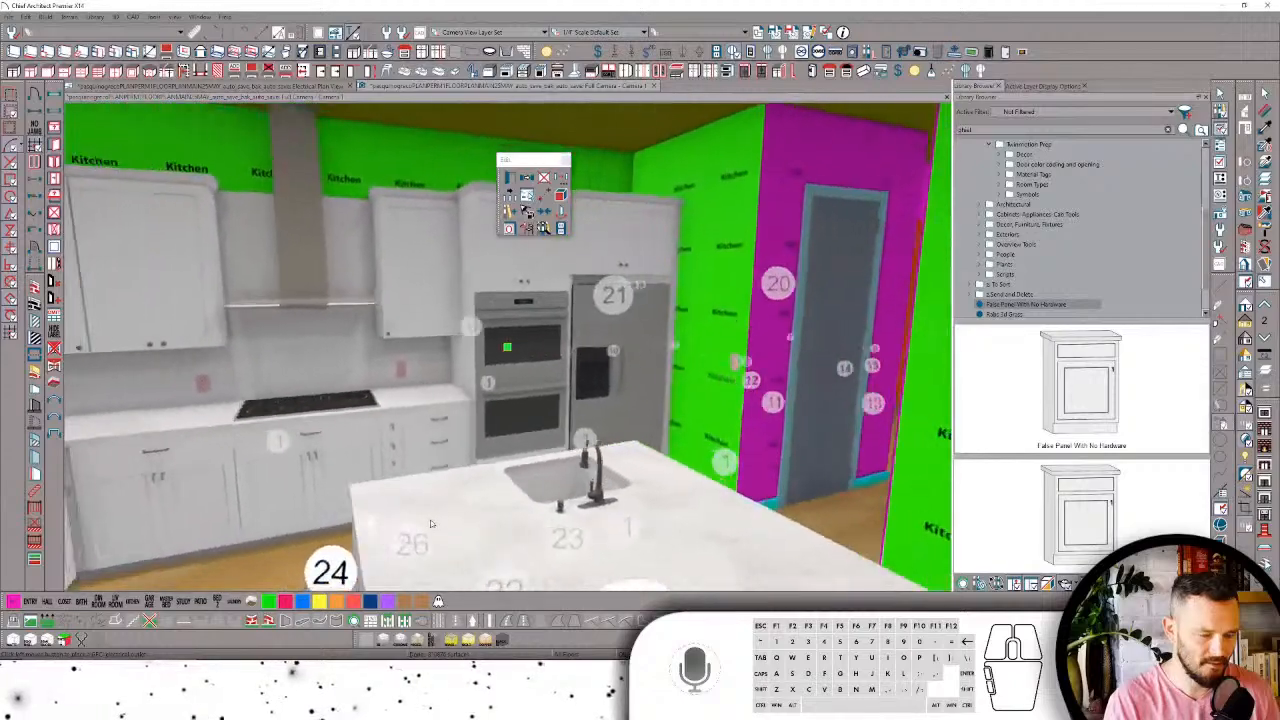
pyautogui.press('Left')
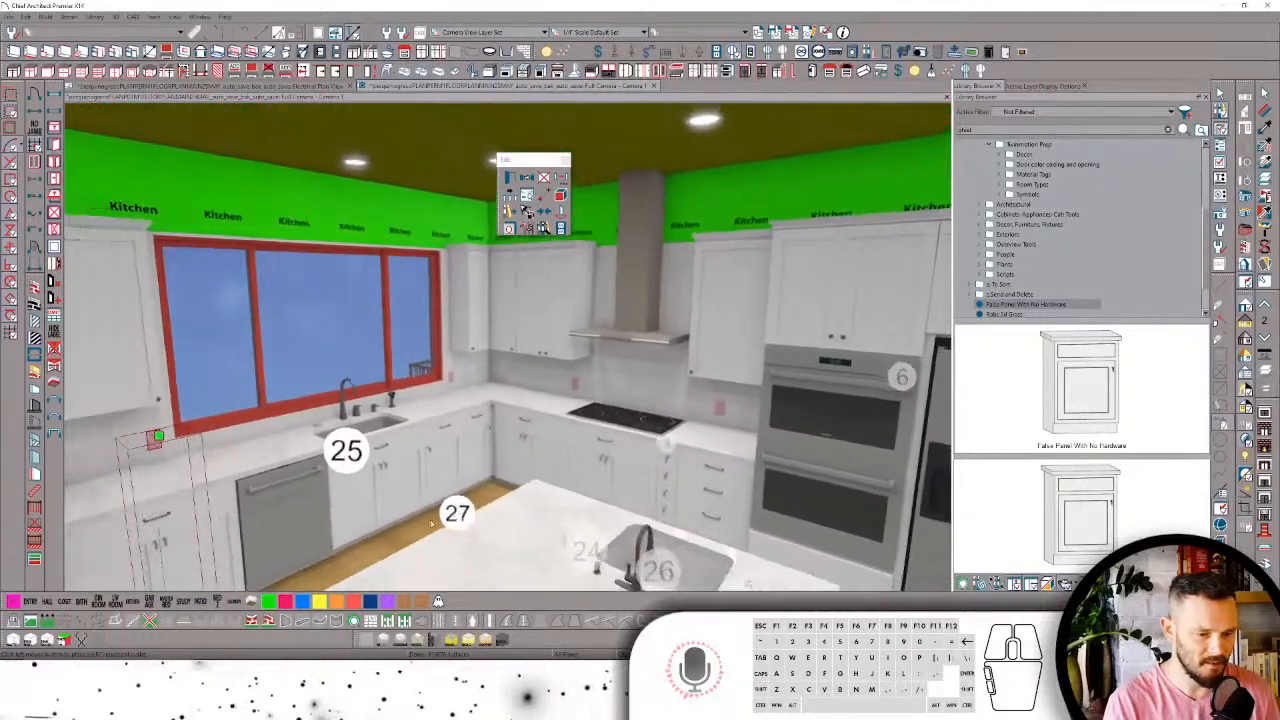
pyautogui.press('Right')
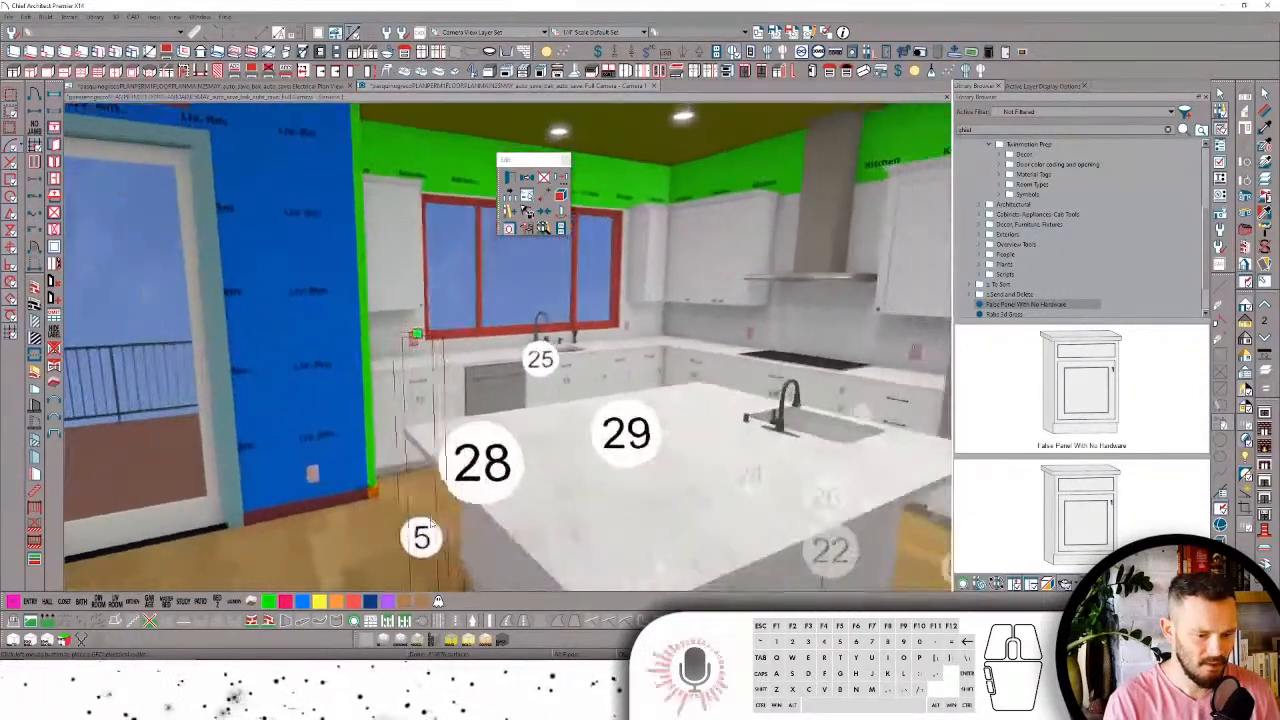
pyautogui.press('Down')
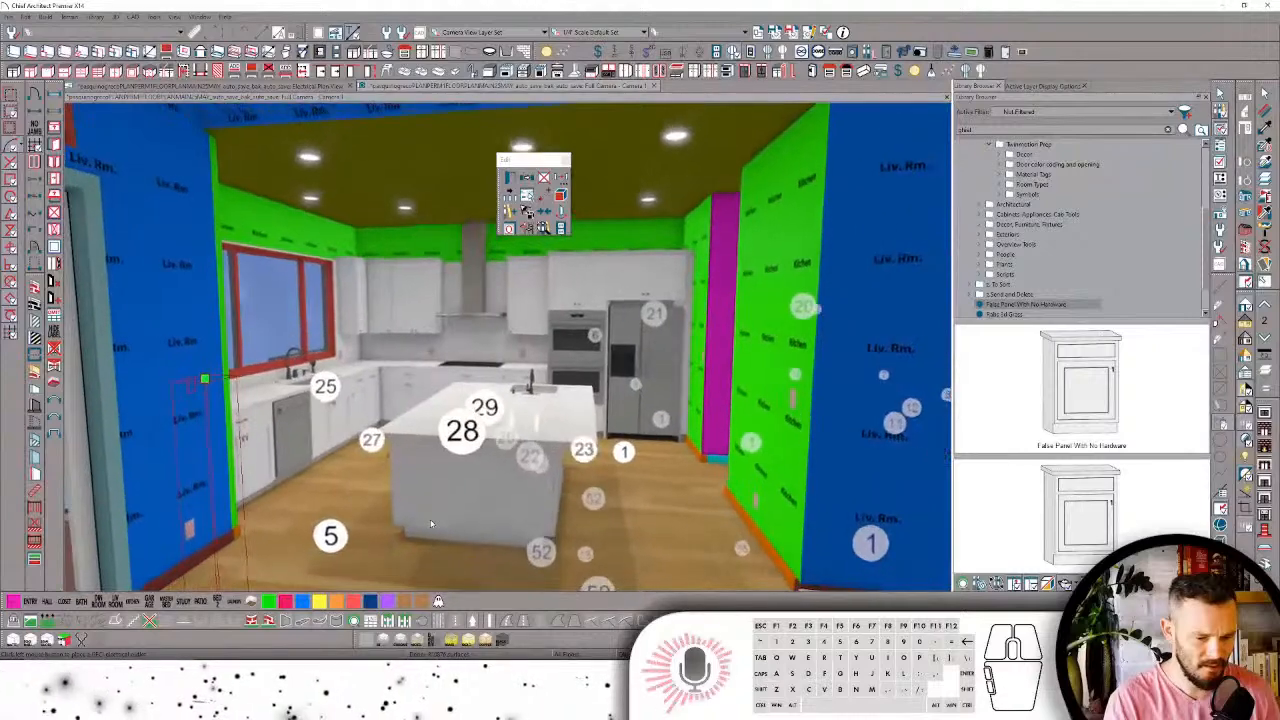
pyautogui.press('Down')
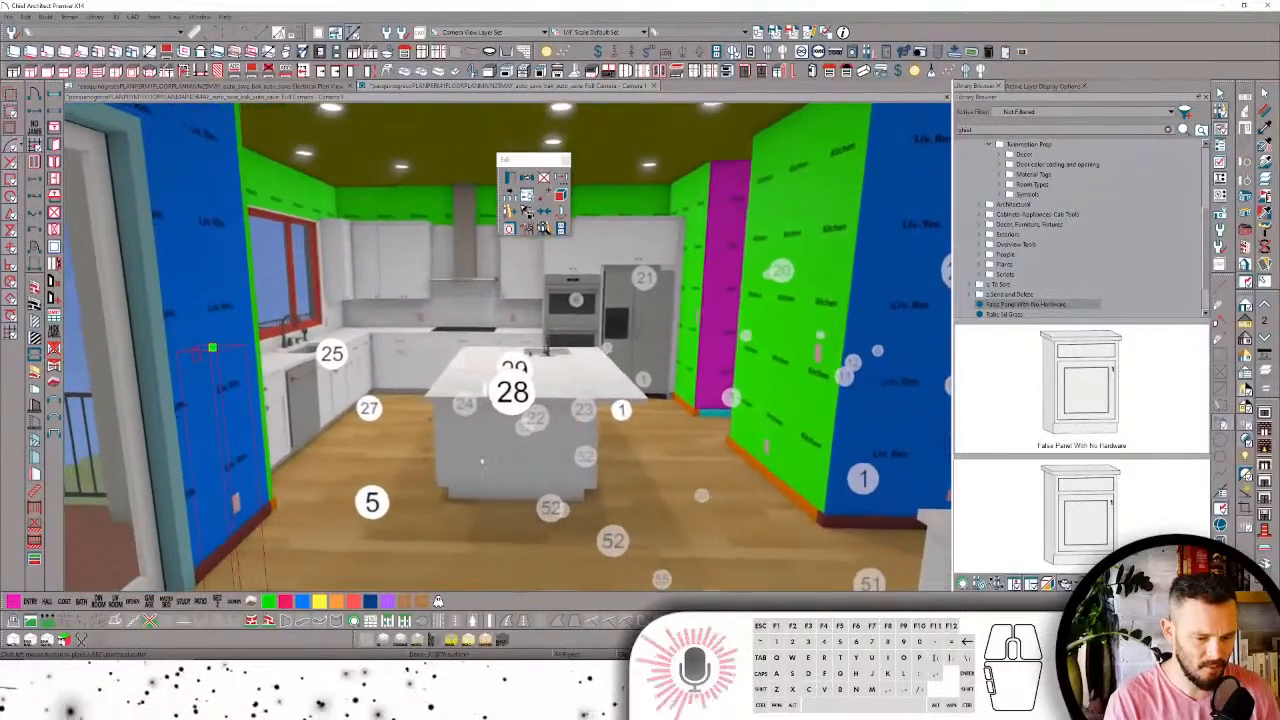
pyautogui.press('Up')
pyautogui.press('Left')
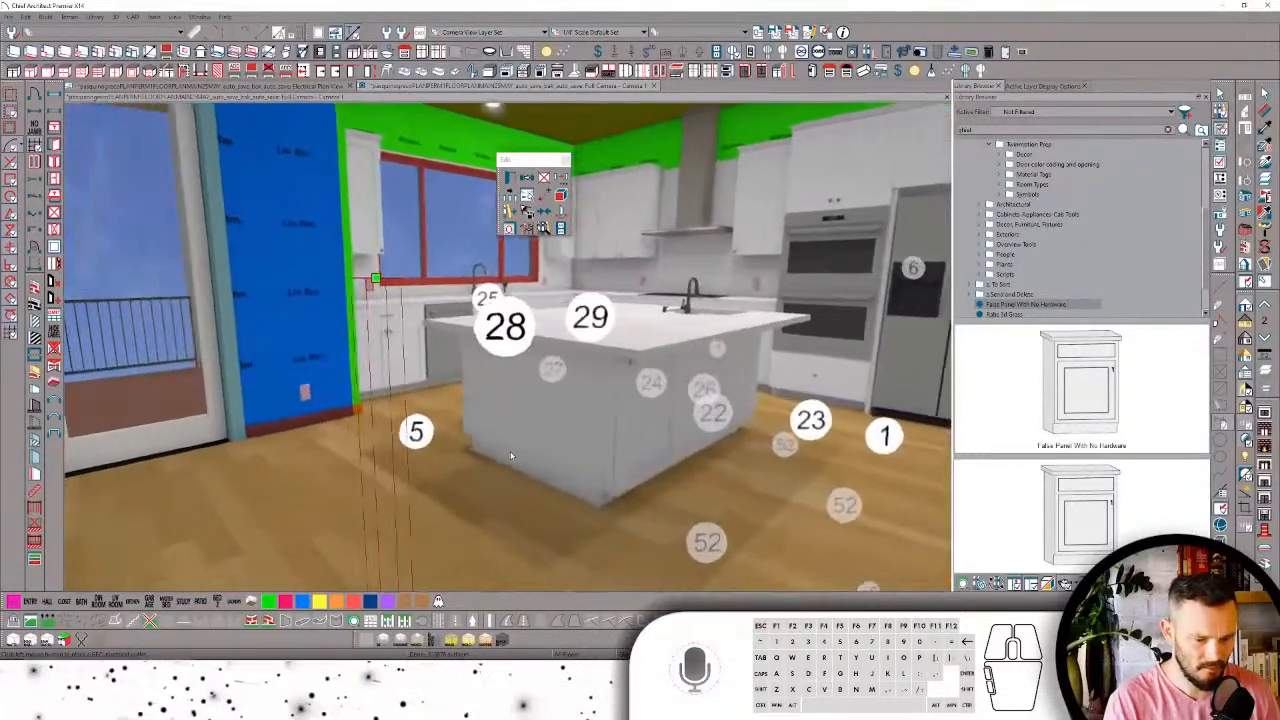
pyautogui.press('Right')
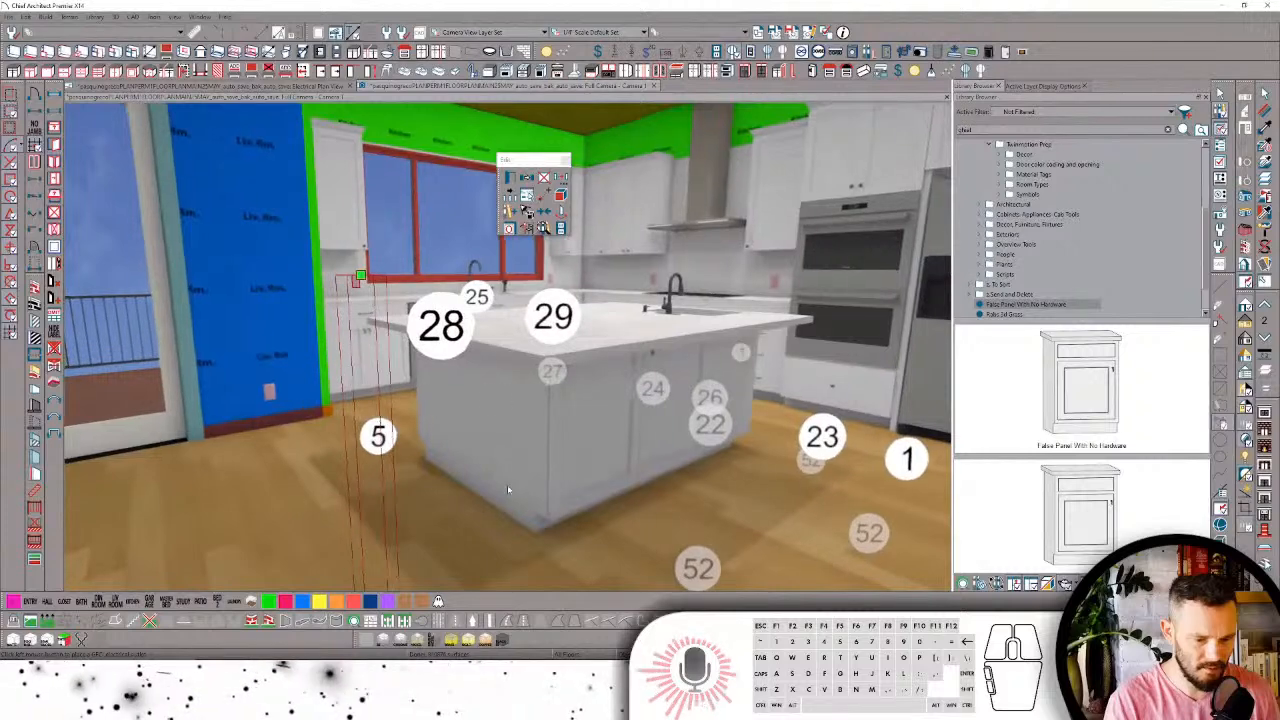
pyautogui.press('Right')
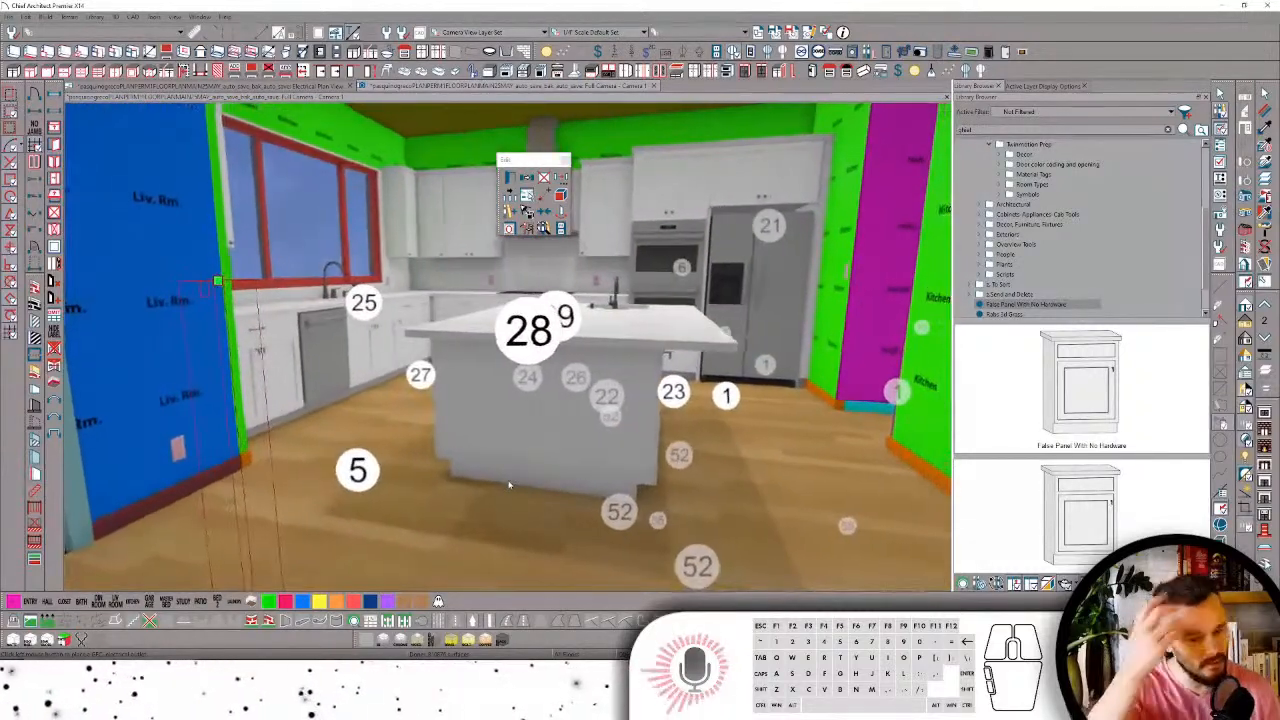
pyautogui.press('Right')
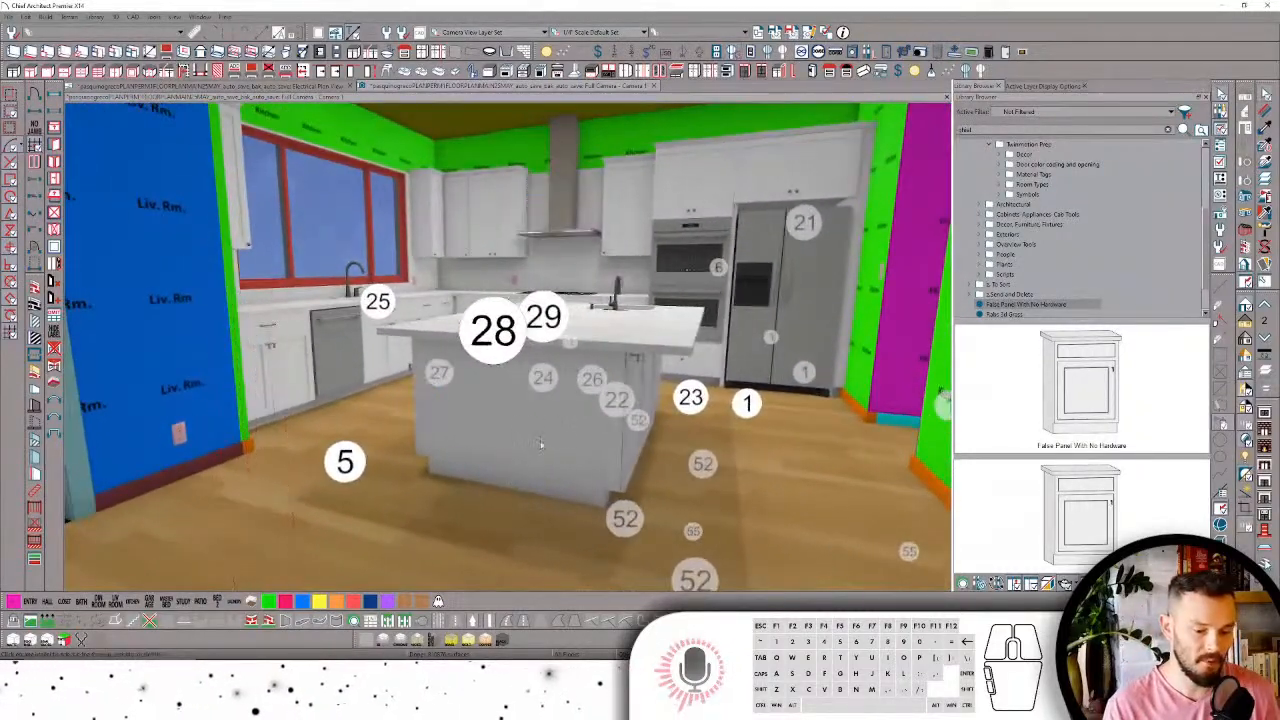
# Step: Set the left side type of the two base cabinets at the island's living-room end to Auto Paneled
pyautogui.click(551, 434)
pyautogui.click(467, 415)
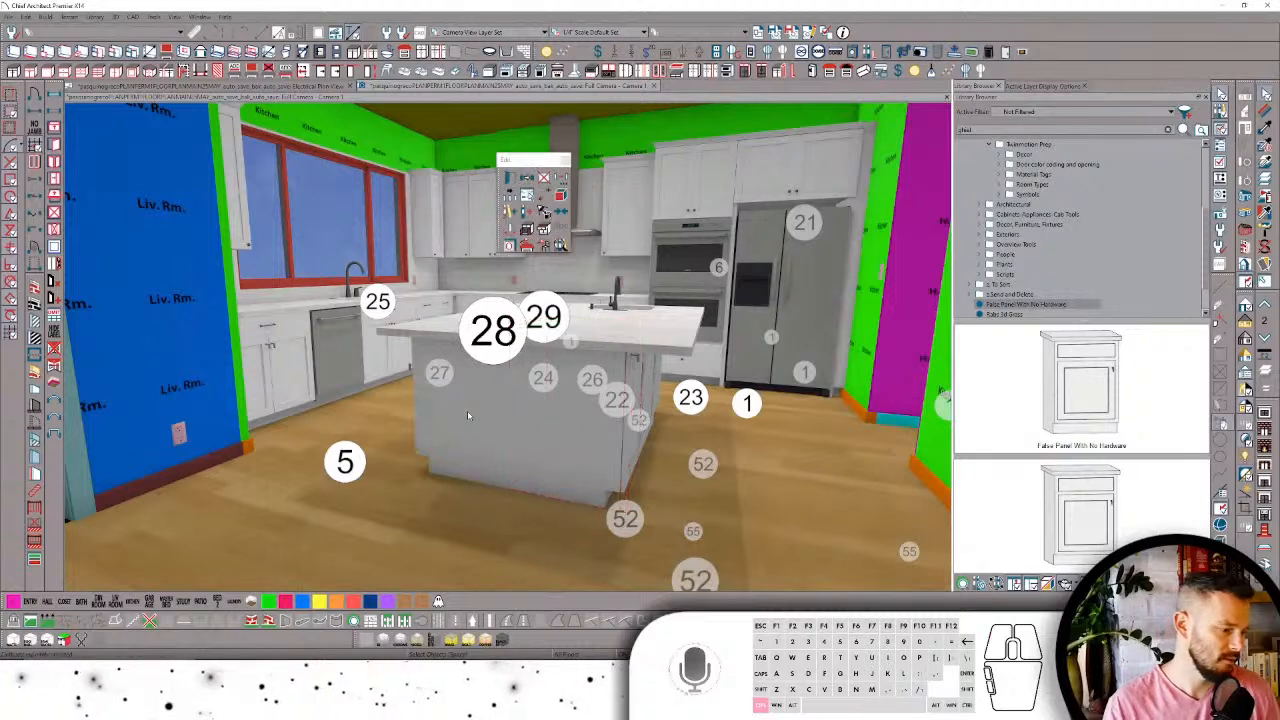
pyautogui.click(545, 212)
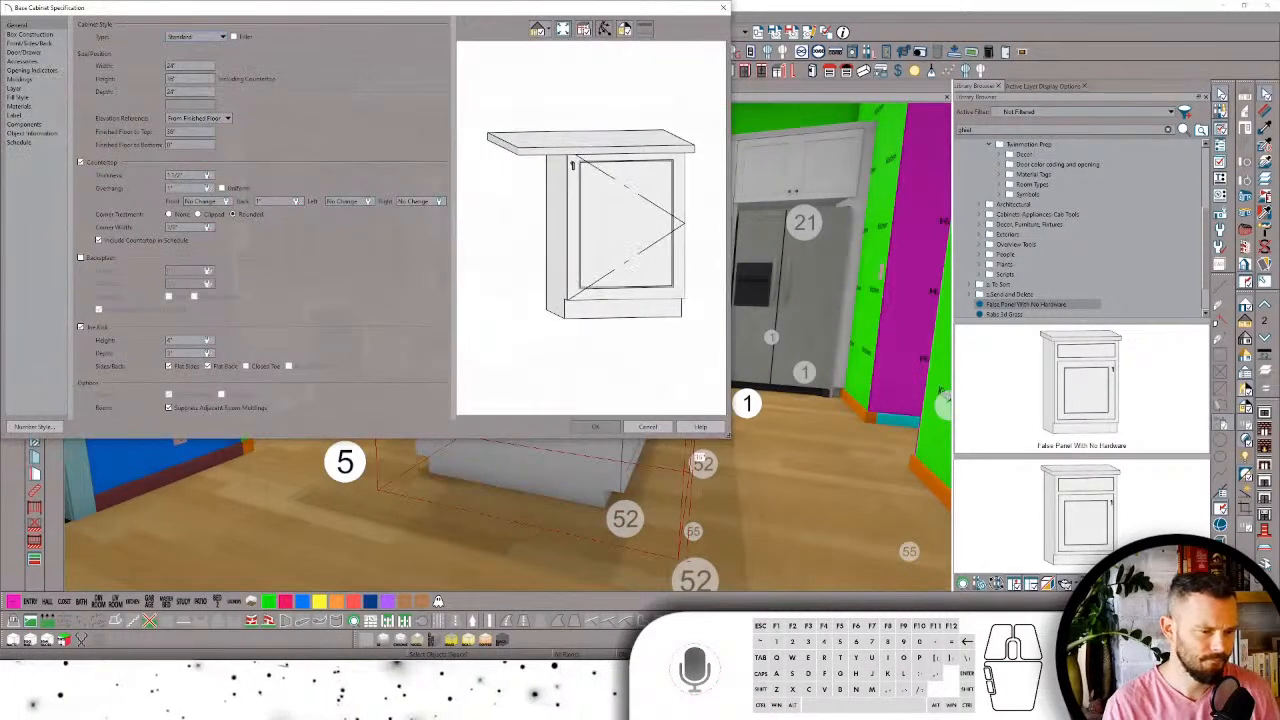
pyautogui.click(220, 37)
pyautogui.click(36, 37)
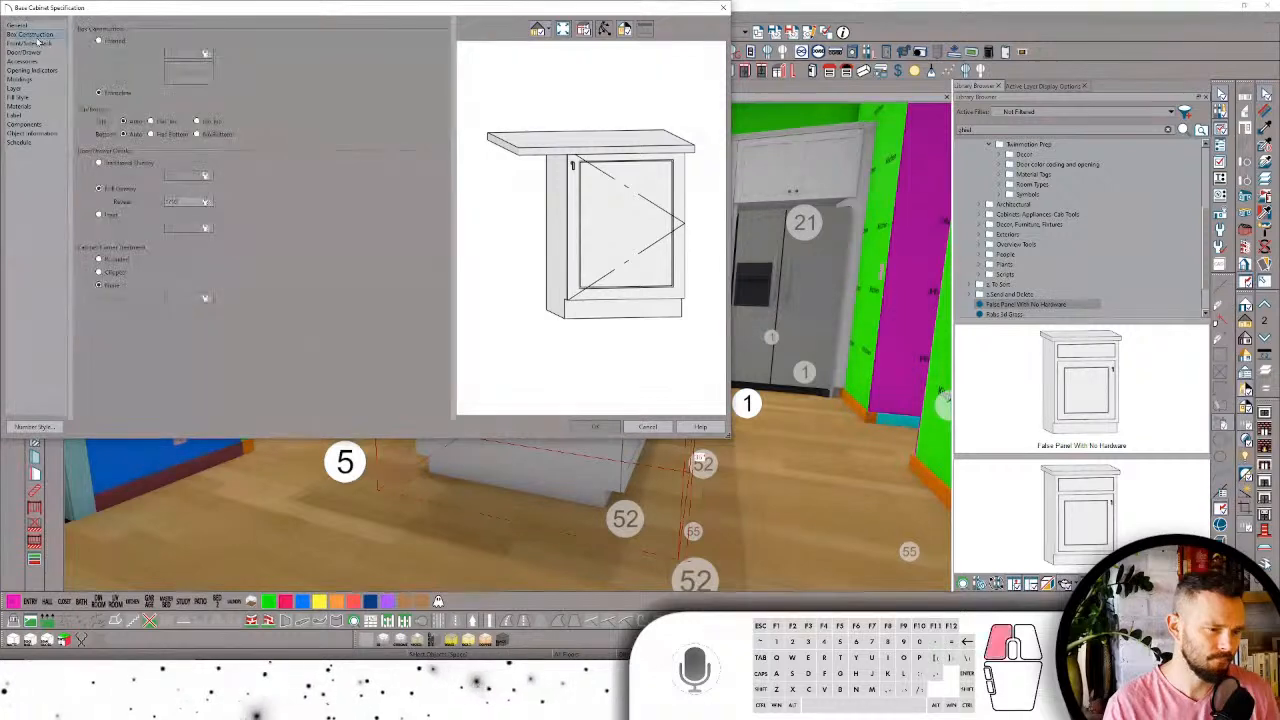
pyautogui.click(30, 43)
pyautogui.click(175, 37)
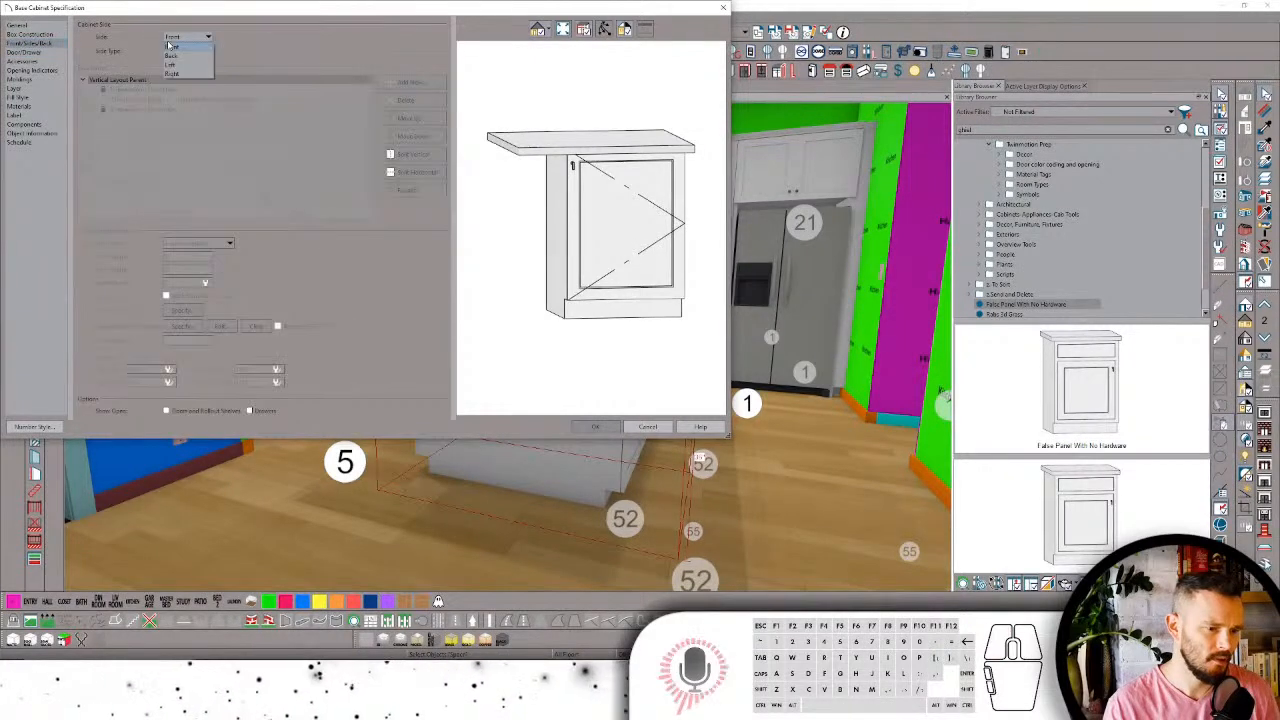
pyautogui.click(181, 66)
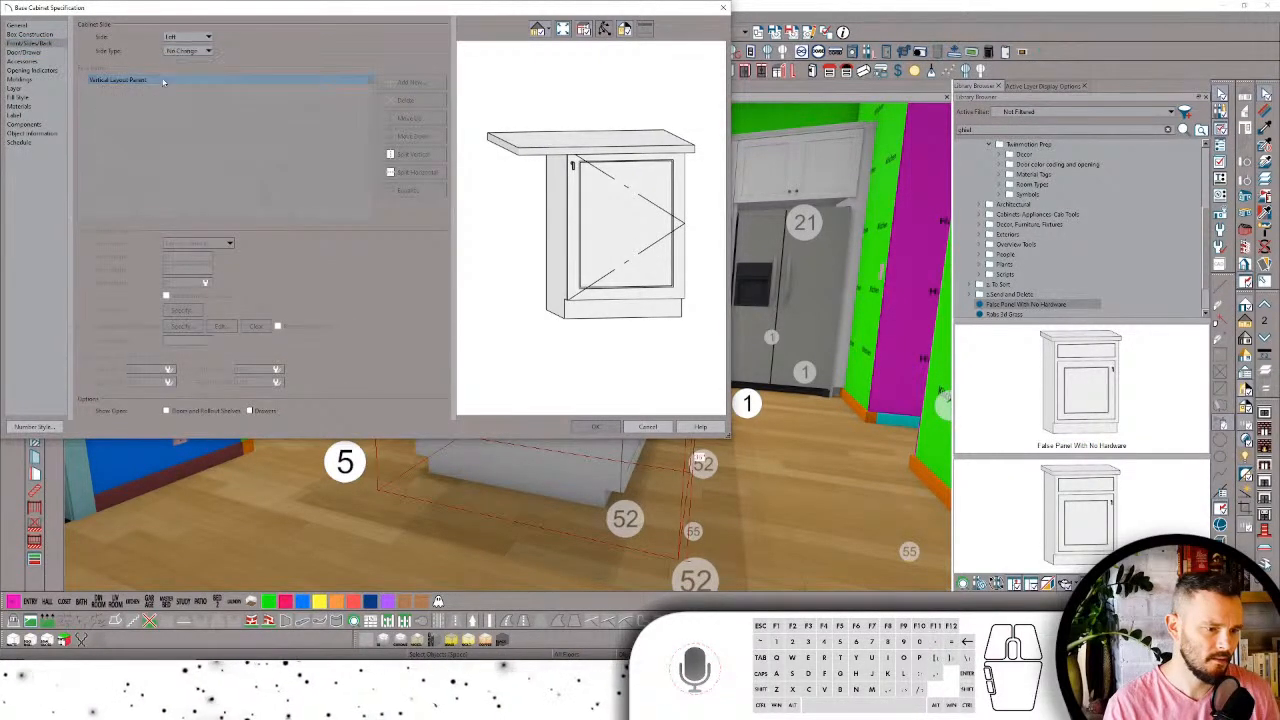
pyautogui.click(186, 50)
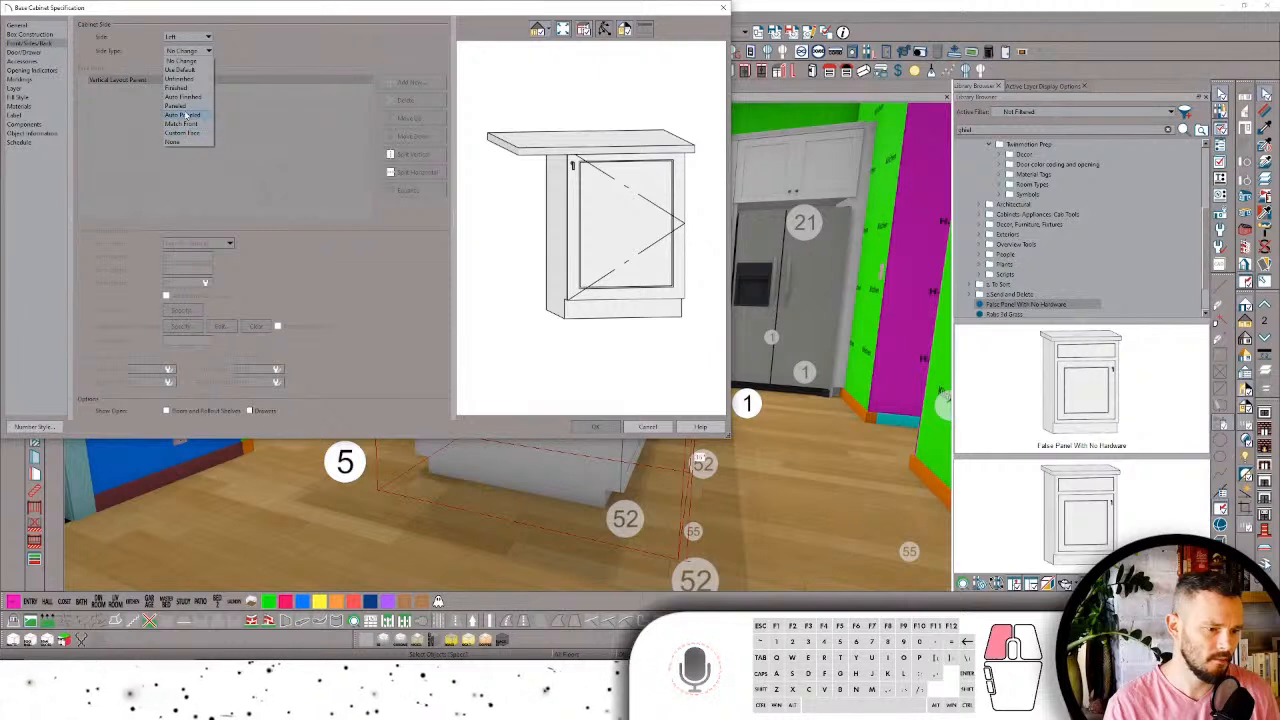
pyautogui.click(185, 115)
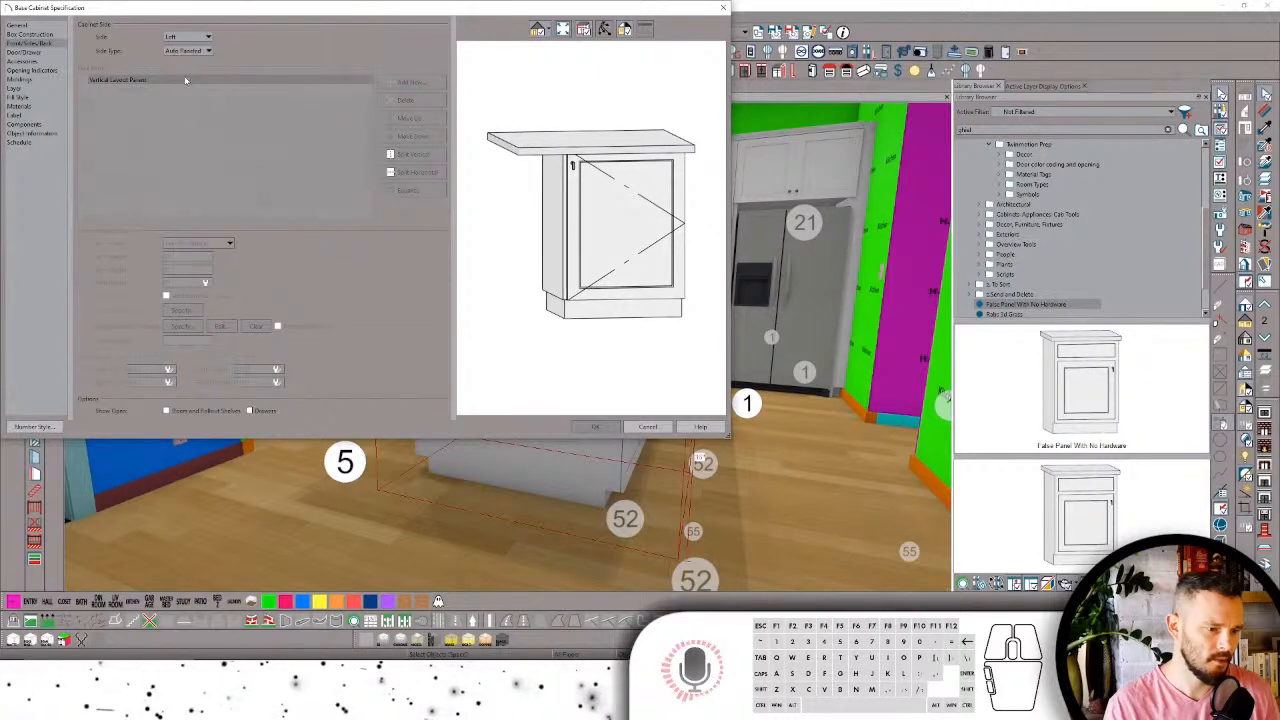
# Step: Set the same island cabinets' right side type to Auto Paneled and their panel style to Framed Panels
pyautogui.click(184, 51)
pyautogui.click(183, 115)
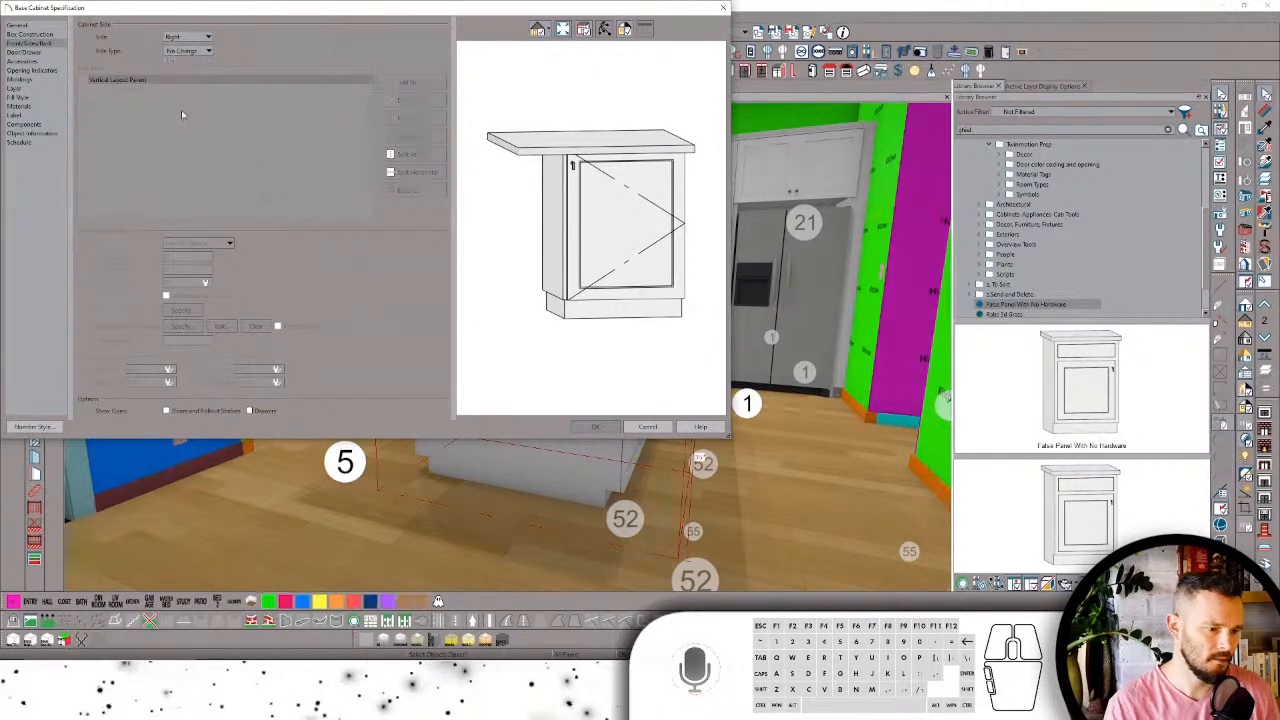
pyautogui.click(38, 61)
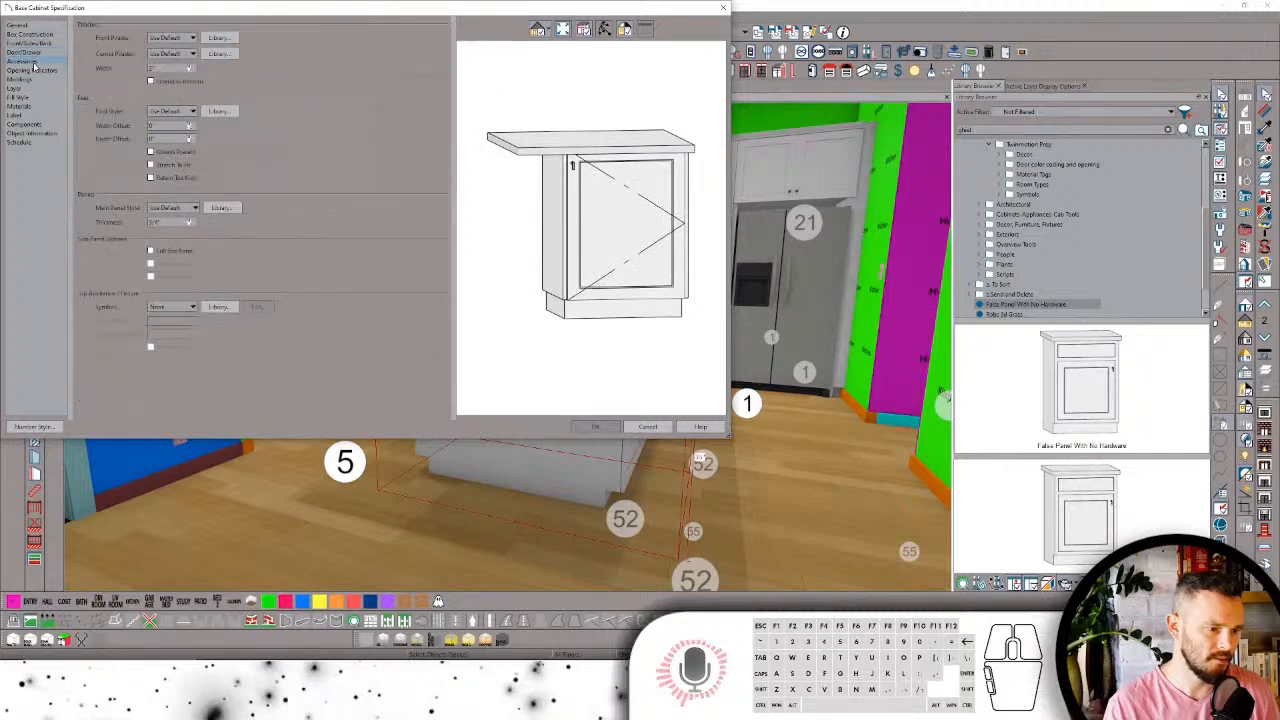
pyautogui.click(178, 208)
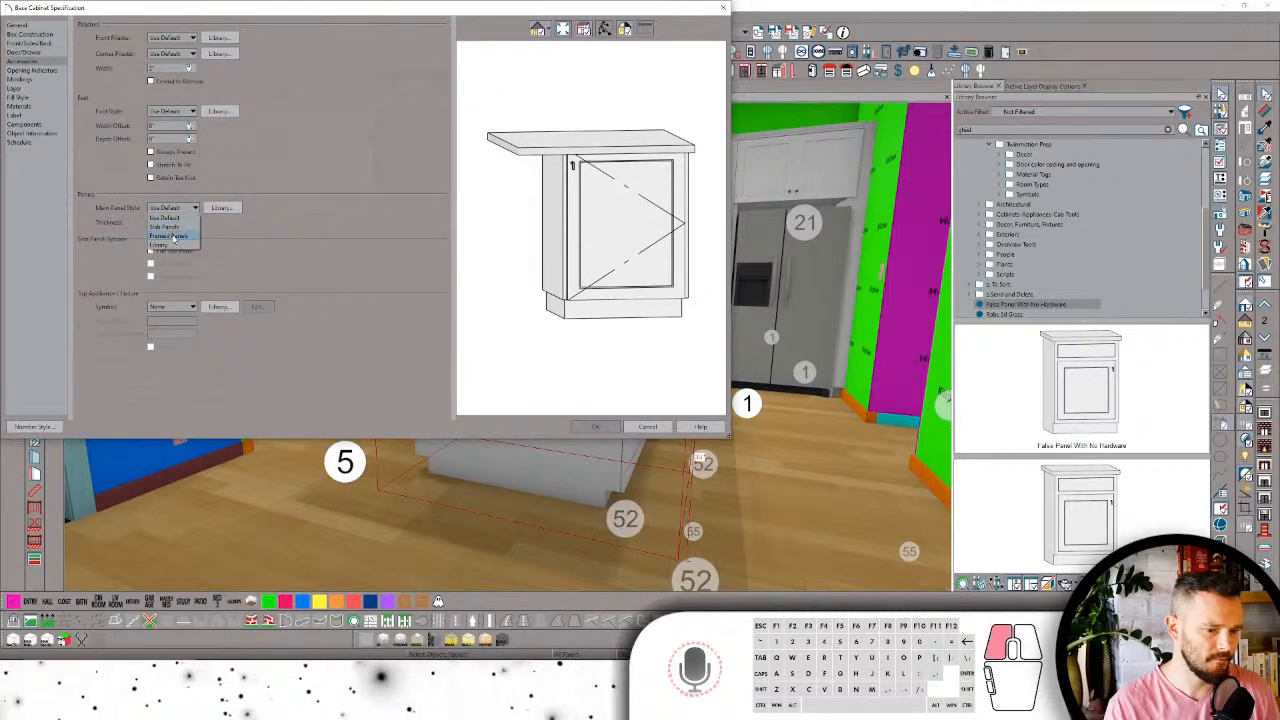
pyautogui.click(170, 236)
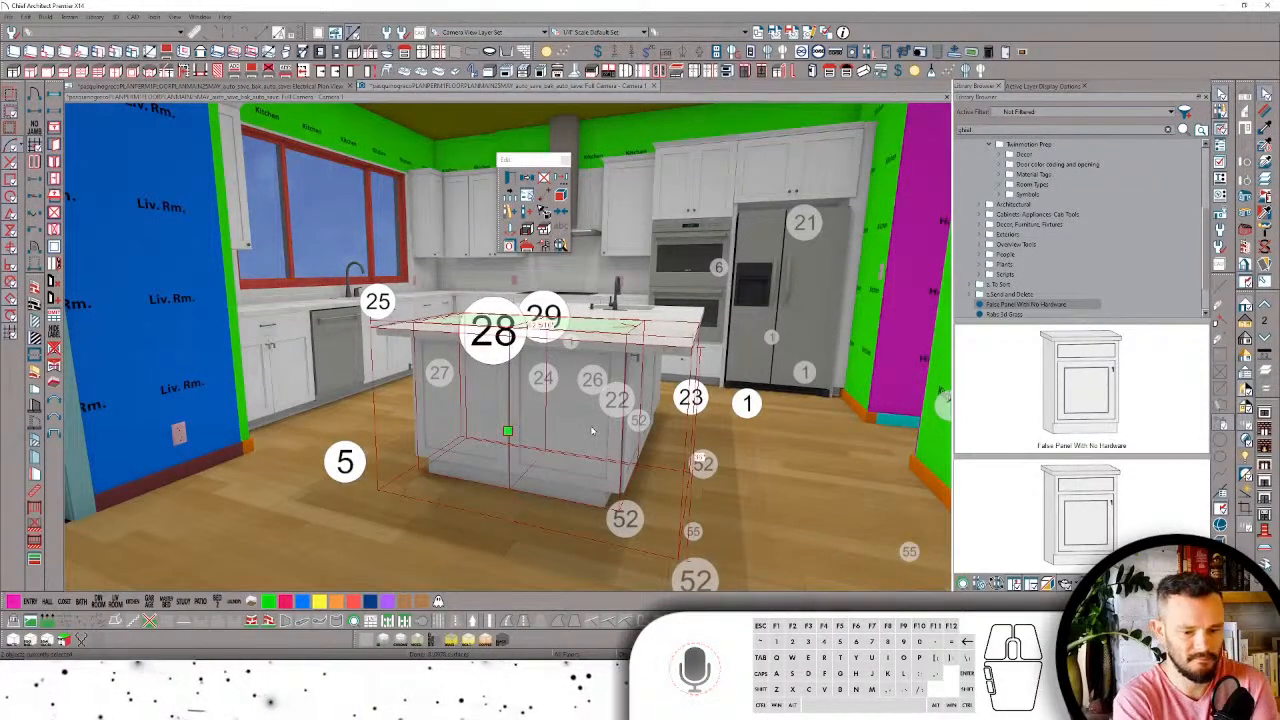
pyautogui.scroll(-6, 591, 431)
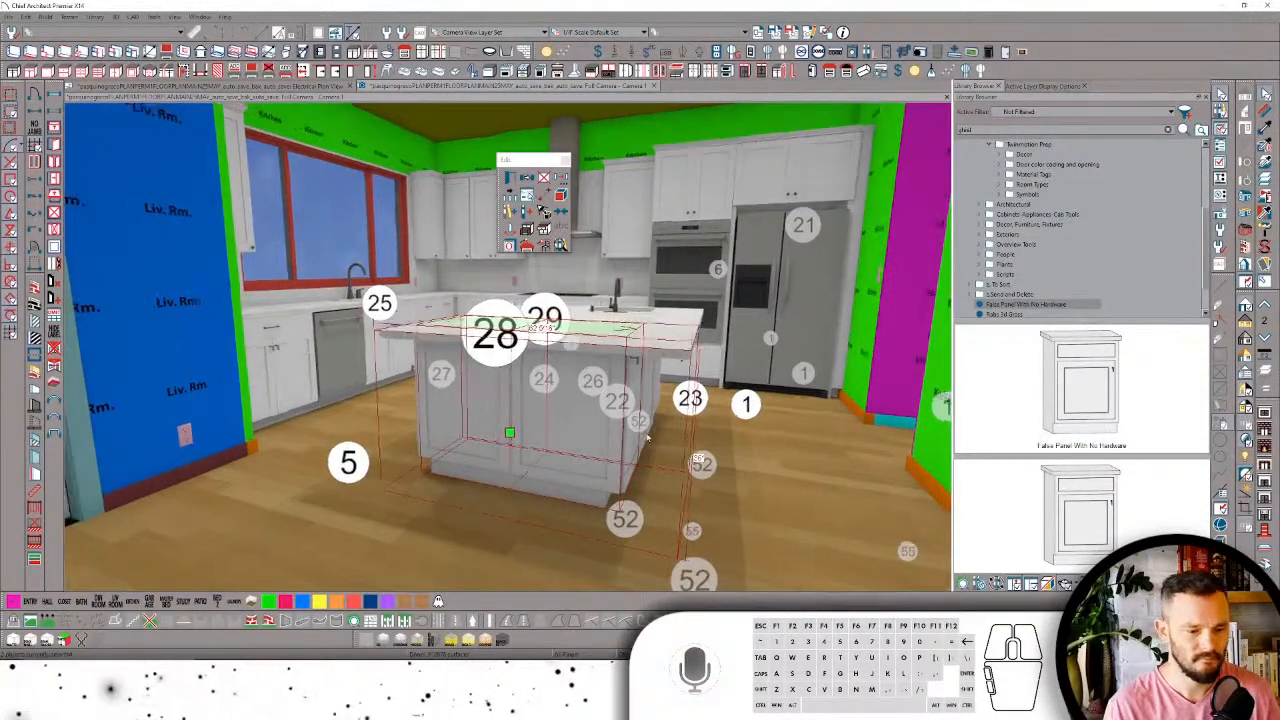
pyautogui.scroll(-6, 713, 511)
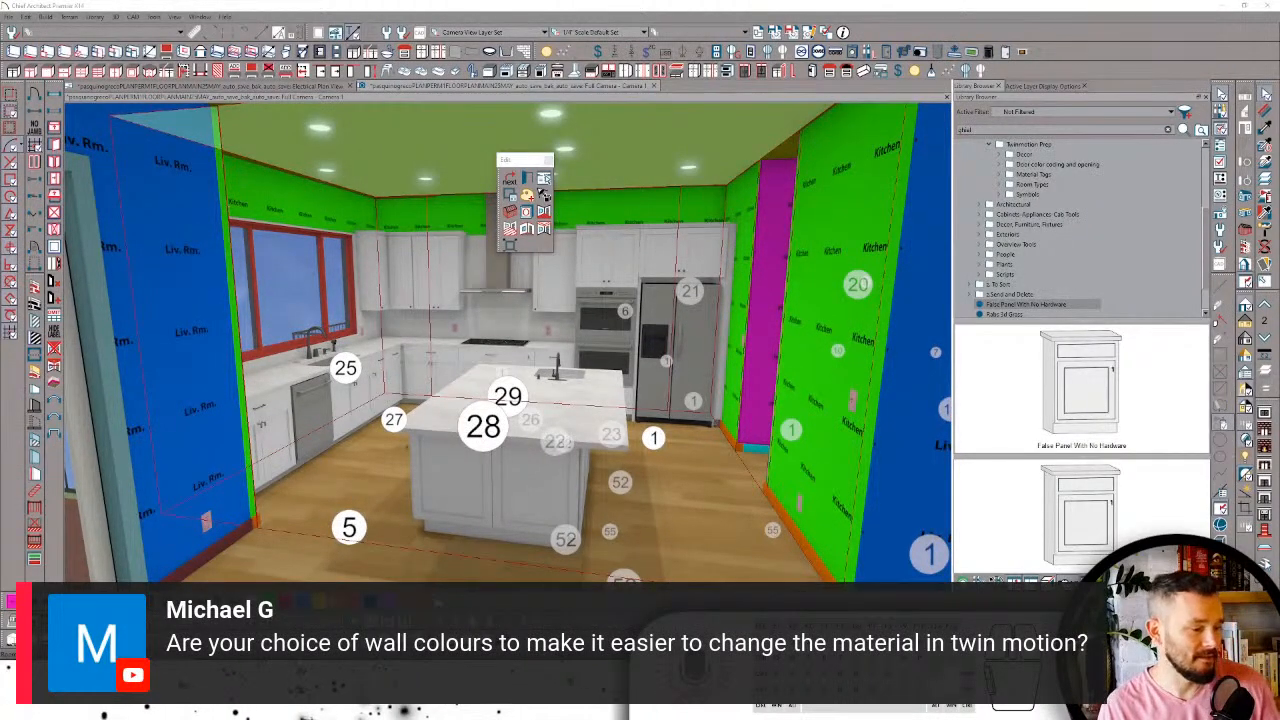
# Step: Examine the color-coded, room-labelled wall materials in the hall, the craft room and the kitchen
pyautogui.click(594, 528)
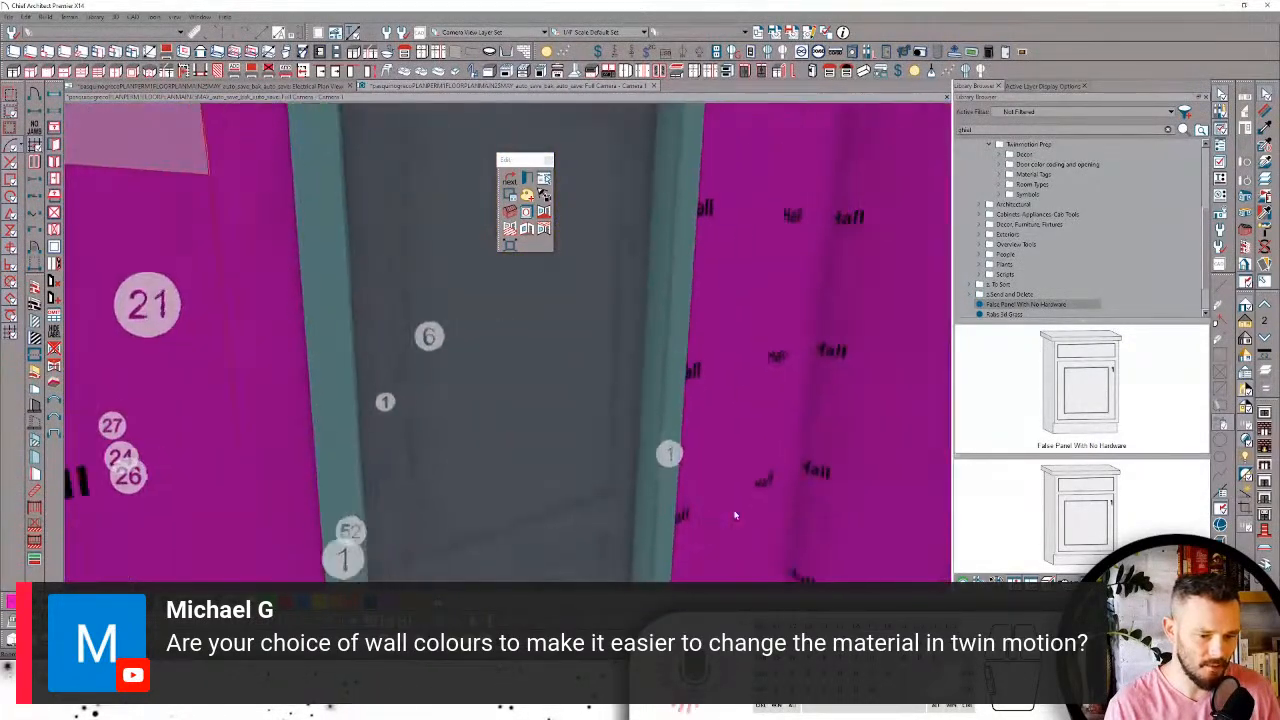
pyautogui.press('space')
pyautogui.click(447, 316)
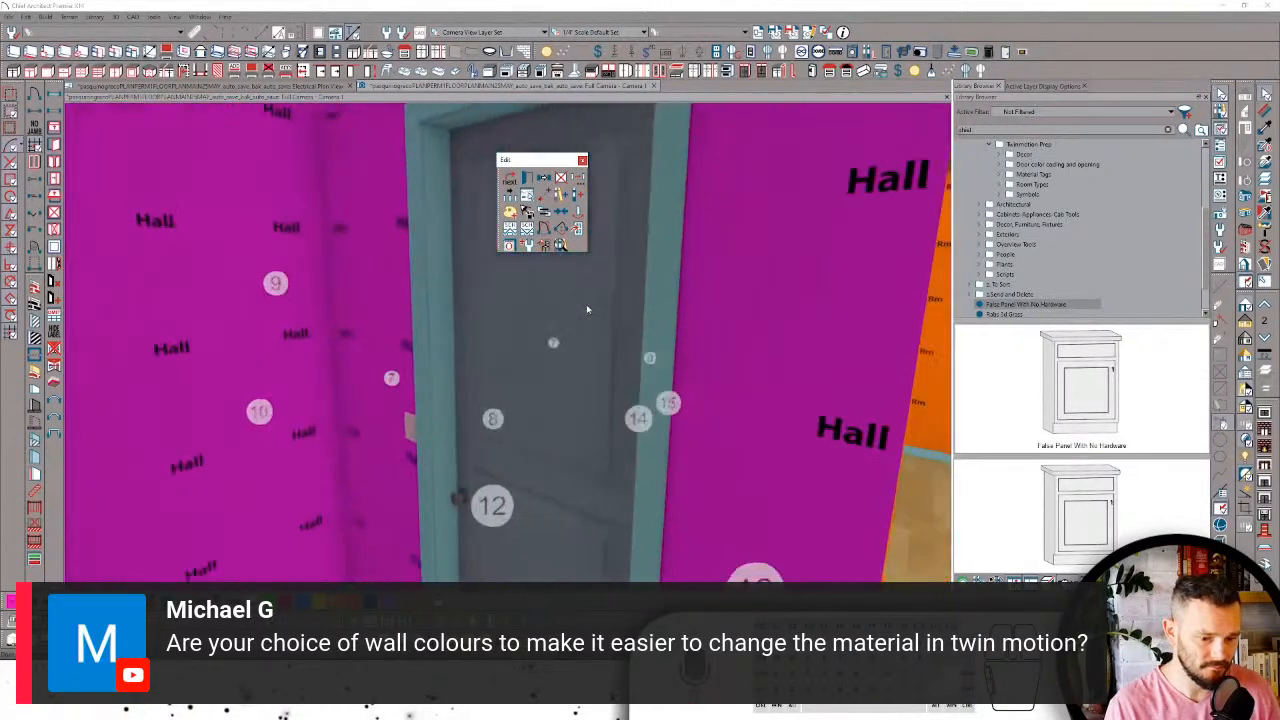
pyautogui.click(571, 312)
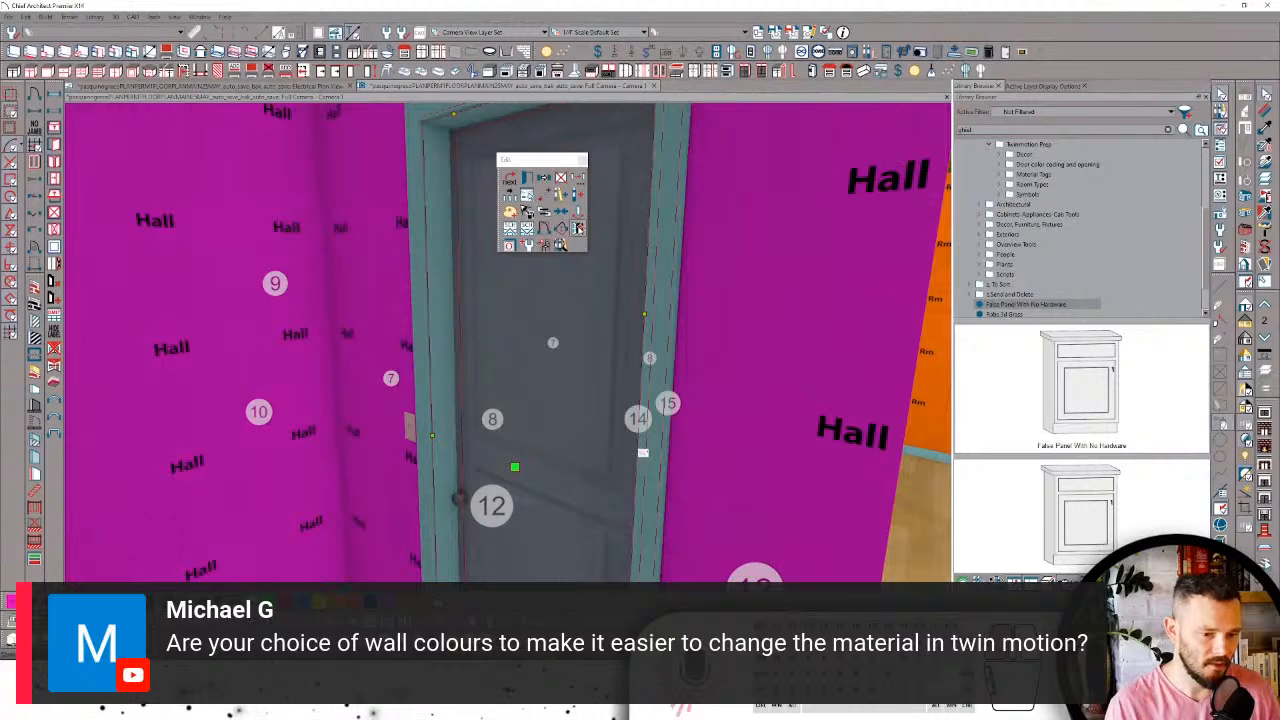
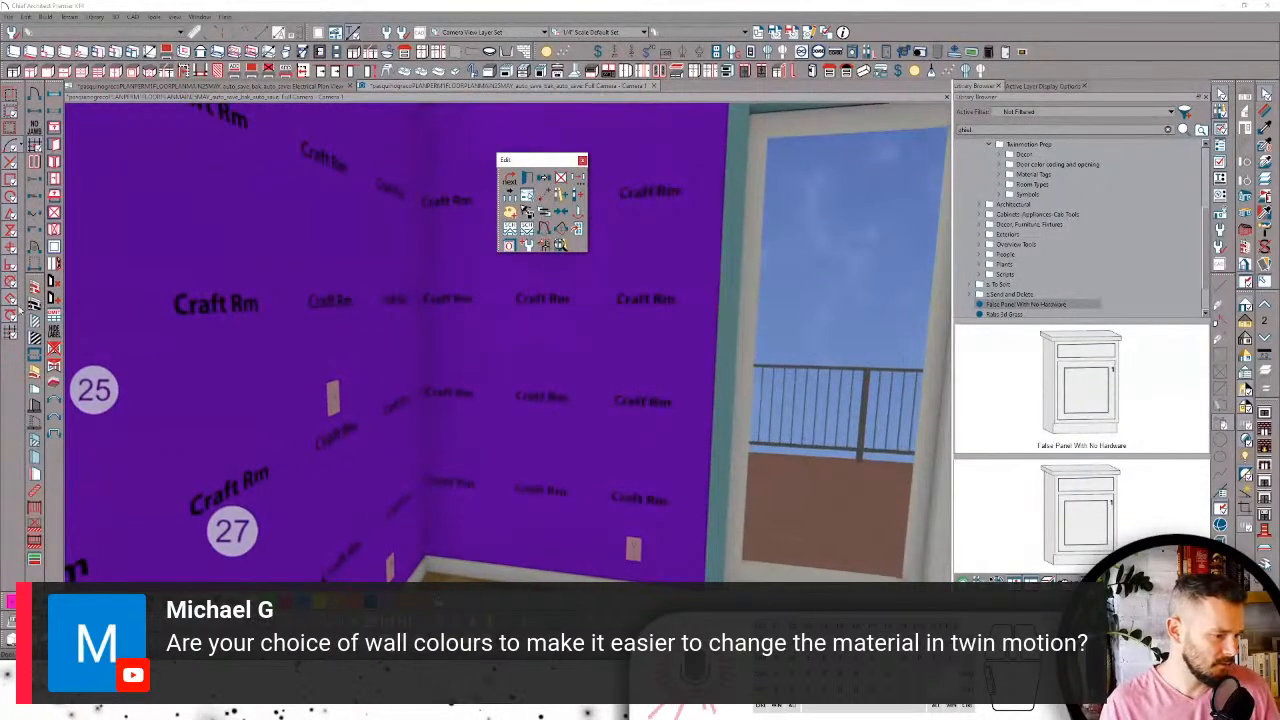
pyautogui.click(511, 337)
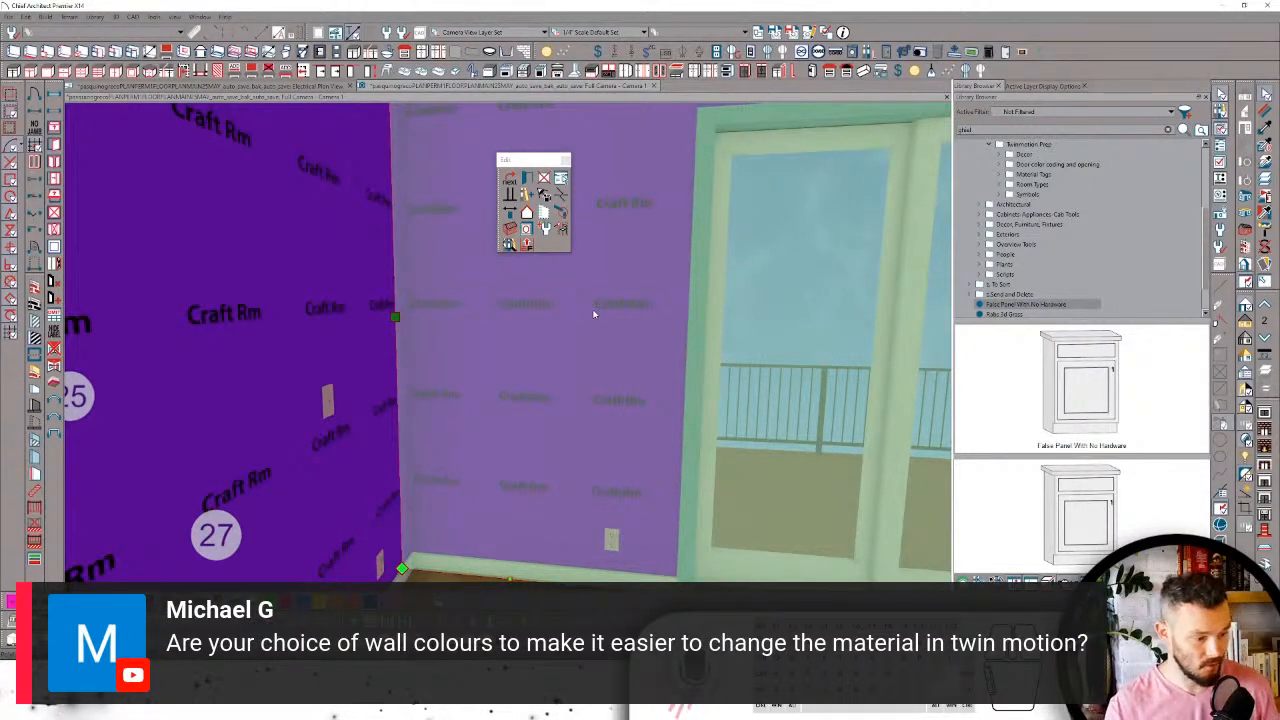
pyautogui.press('Left')
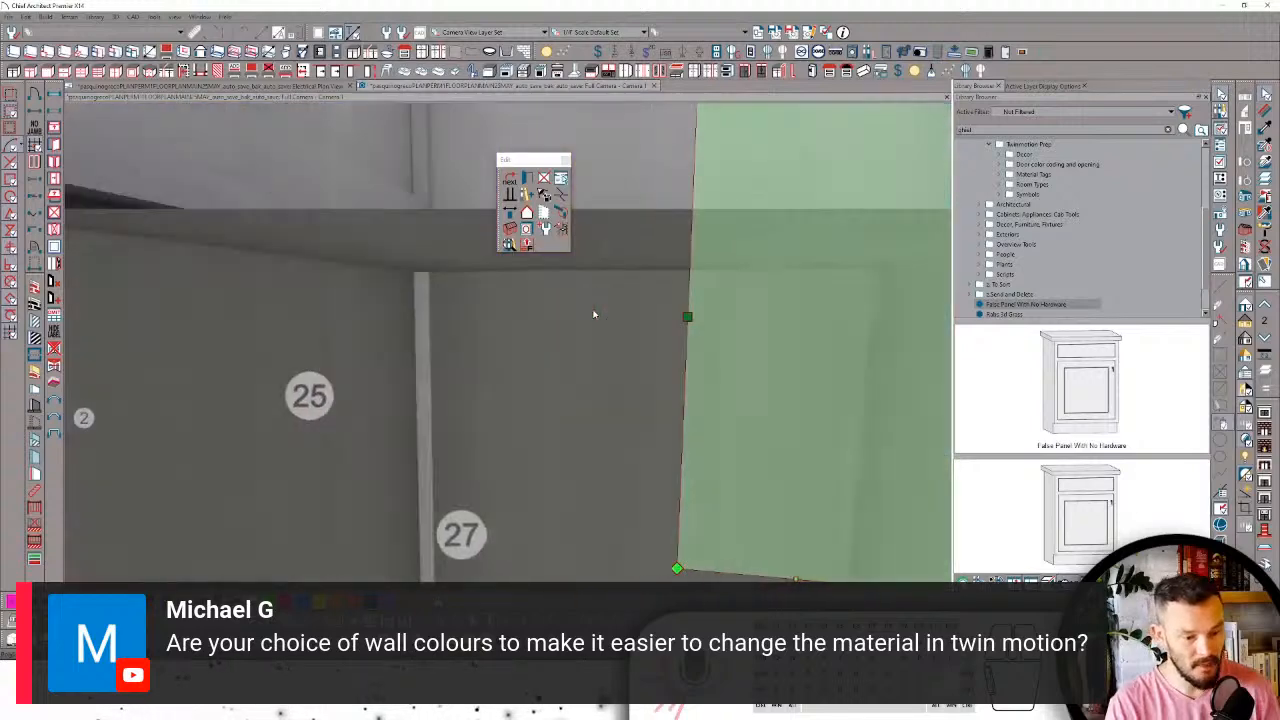
pyautogui.press('Left')
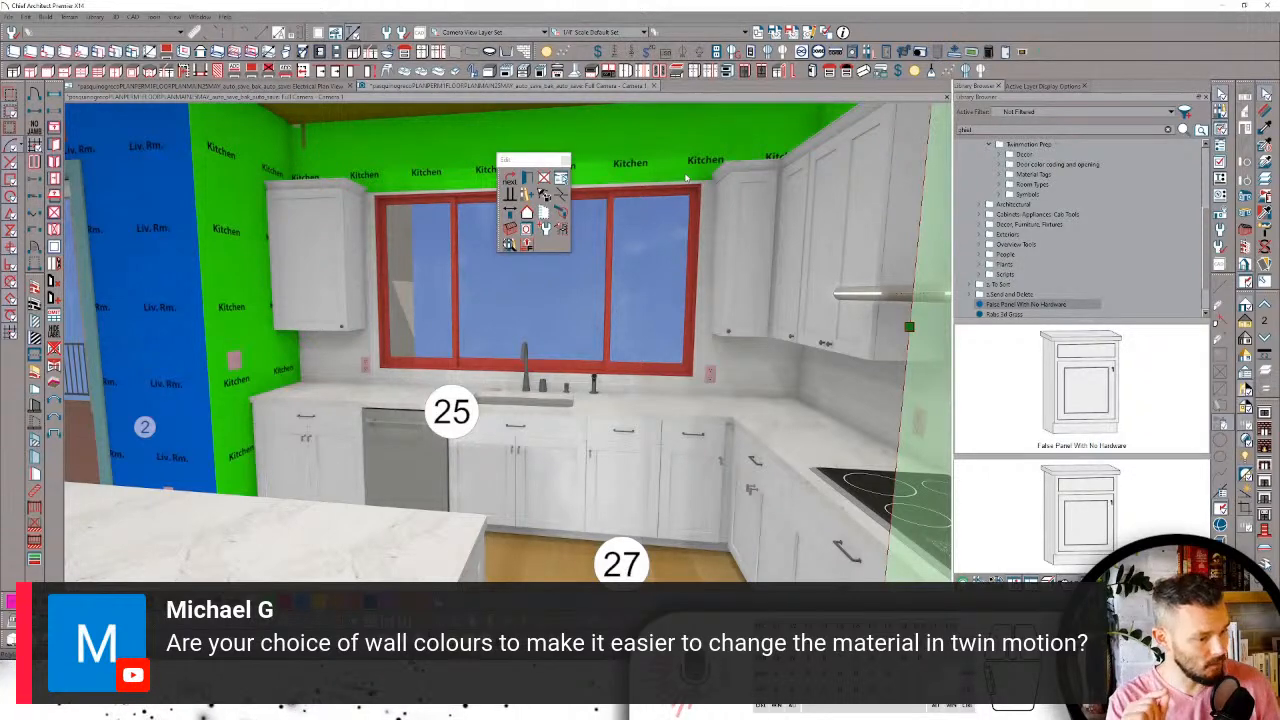
pyautogui.press('Right')
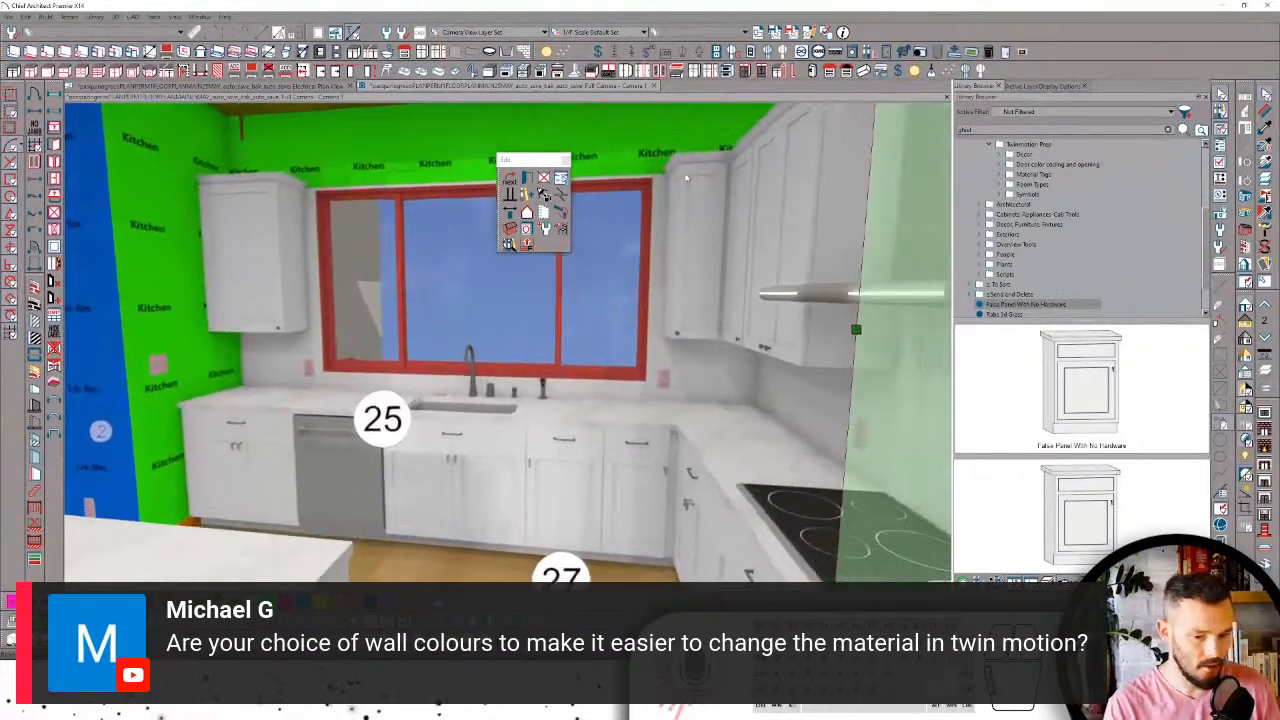
pyautogui.press('Right')
pyautogui.press('Left')
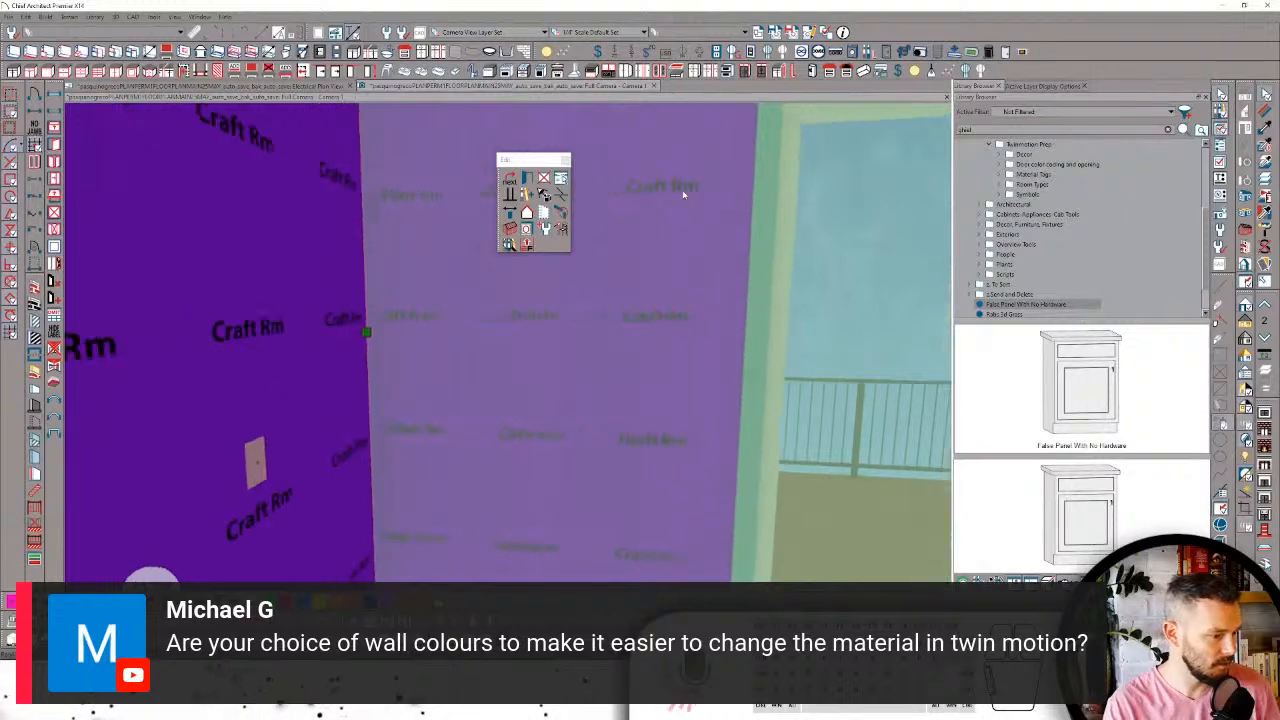
pyautogui.press('Left')
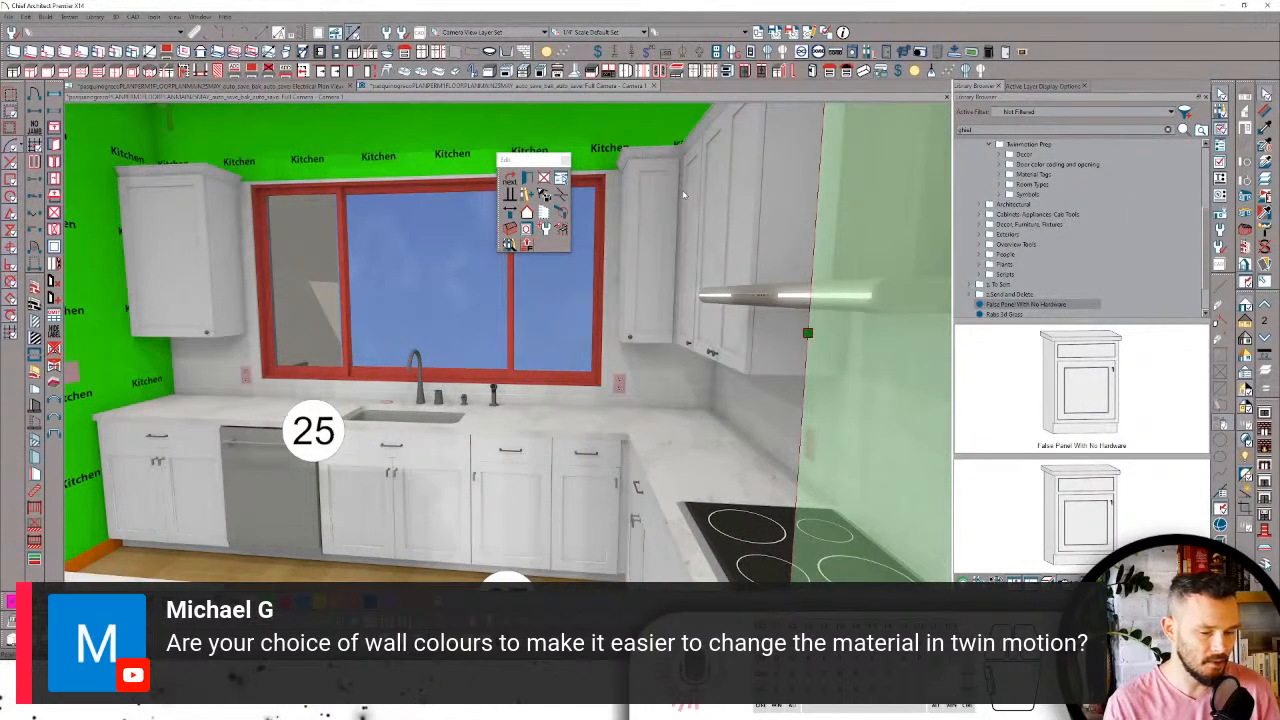
pyautogui.press('Left')
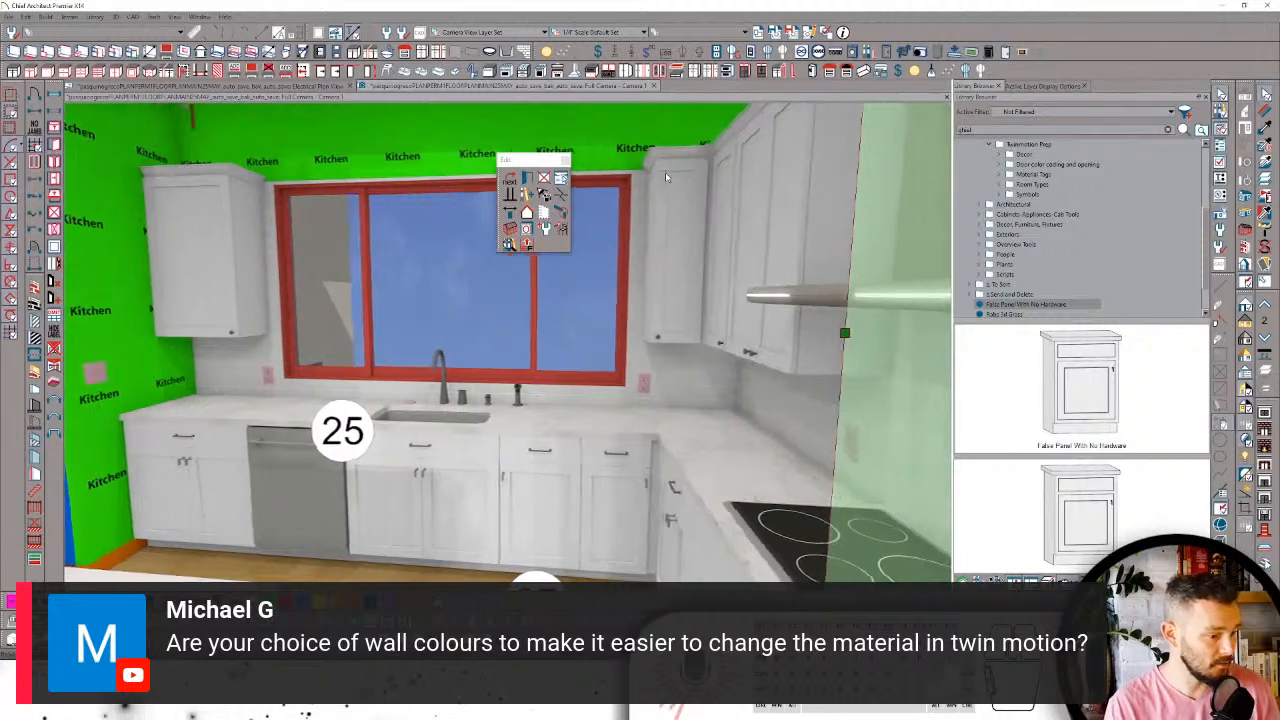
# Step: Examine the color-coded wall materials from the kitchen sink area around to the living-room column and the front entry
pyautogui.press('Left')
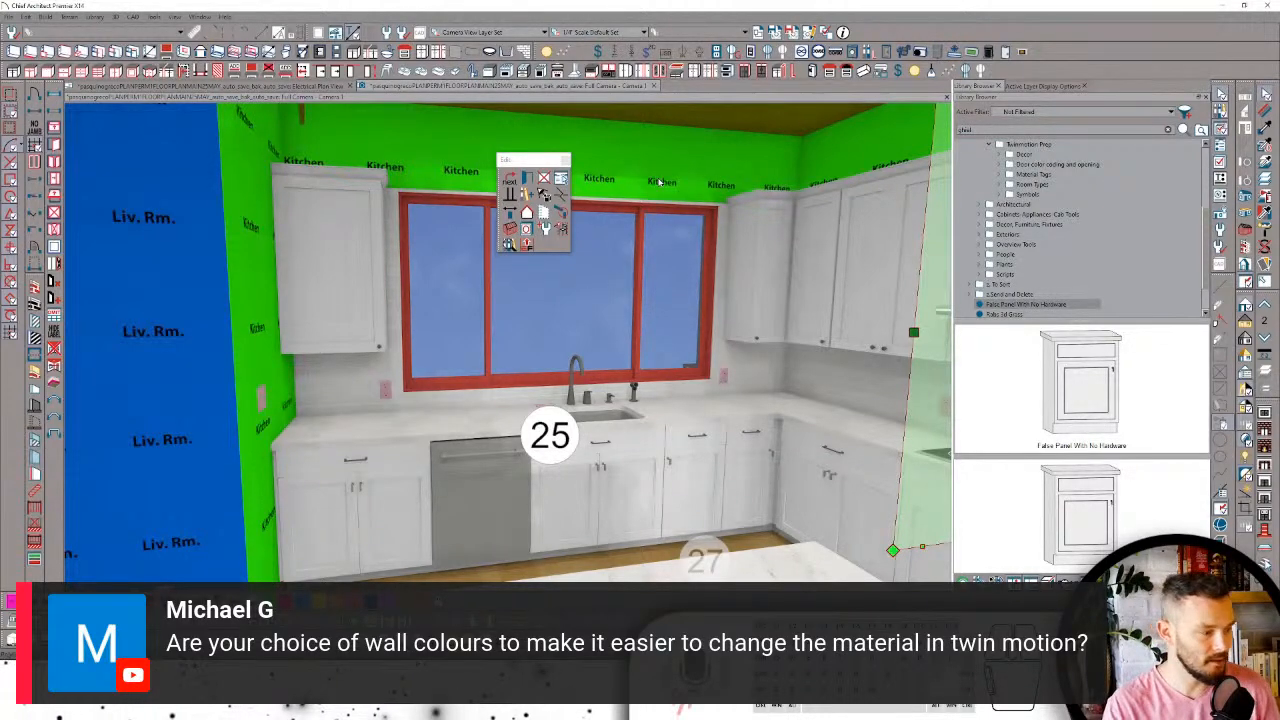
pyautogui.moveTo(662, 183); pyautogui.dragTo(776, 390, button='middle')
pyautogui.scroll(-8, 776, 390)
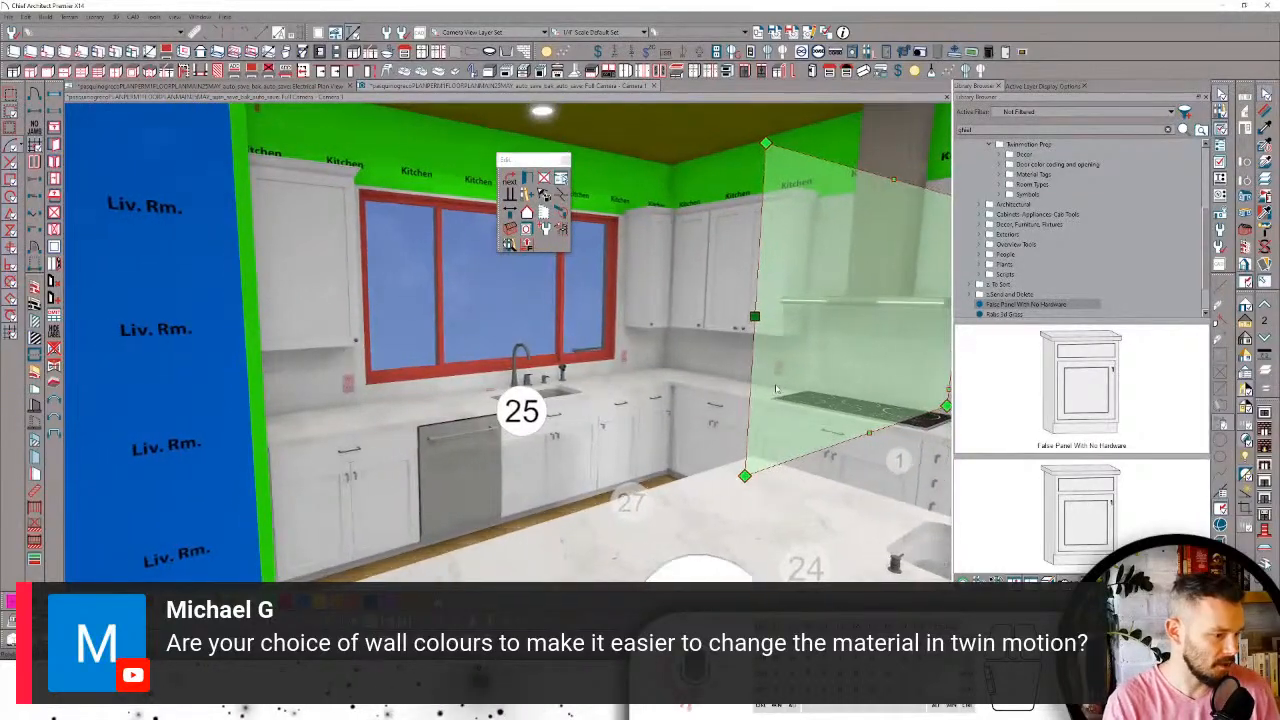
pyautogui.moveTo(762, 395); pyautogui.dragTo(541, 375, button='middle')
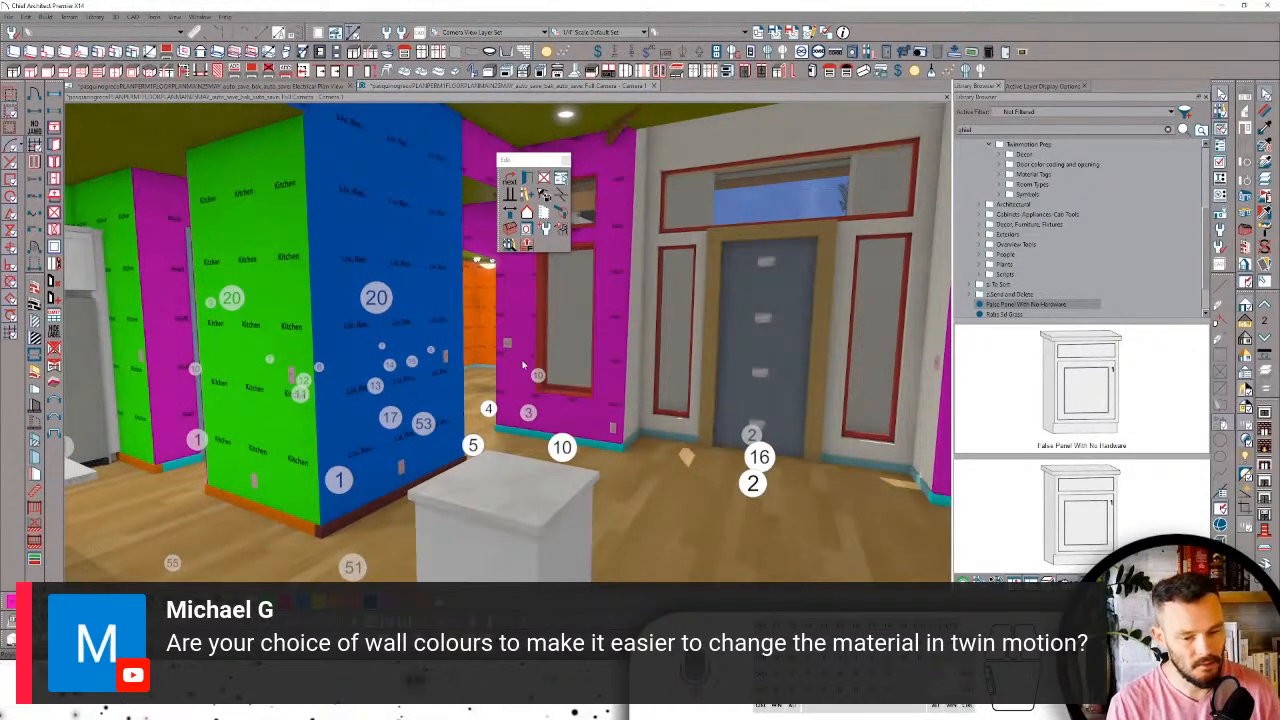
pyautogui.moveTo(522, 366); pyautogui.dragTo(518, 528, button='middle')
pyautogui.click(518, 529)
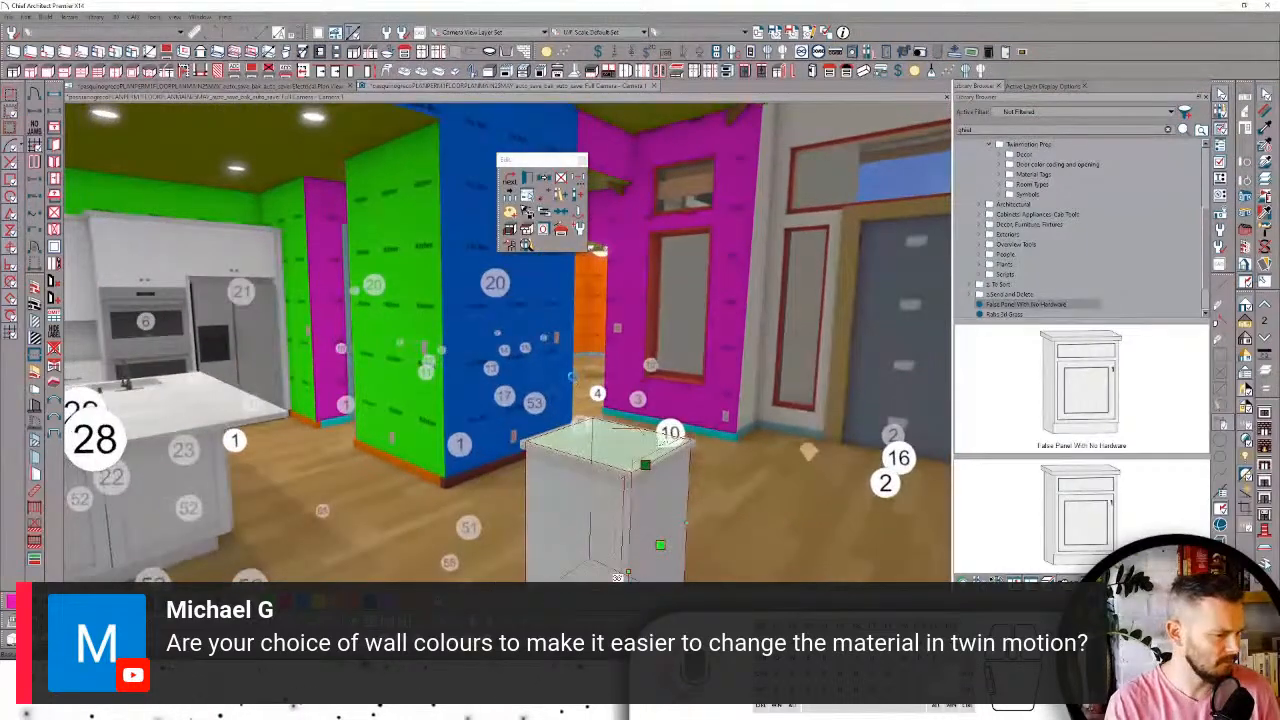
pyautogui.rightClick(573, 378)
pyautogui.click(535, 376)
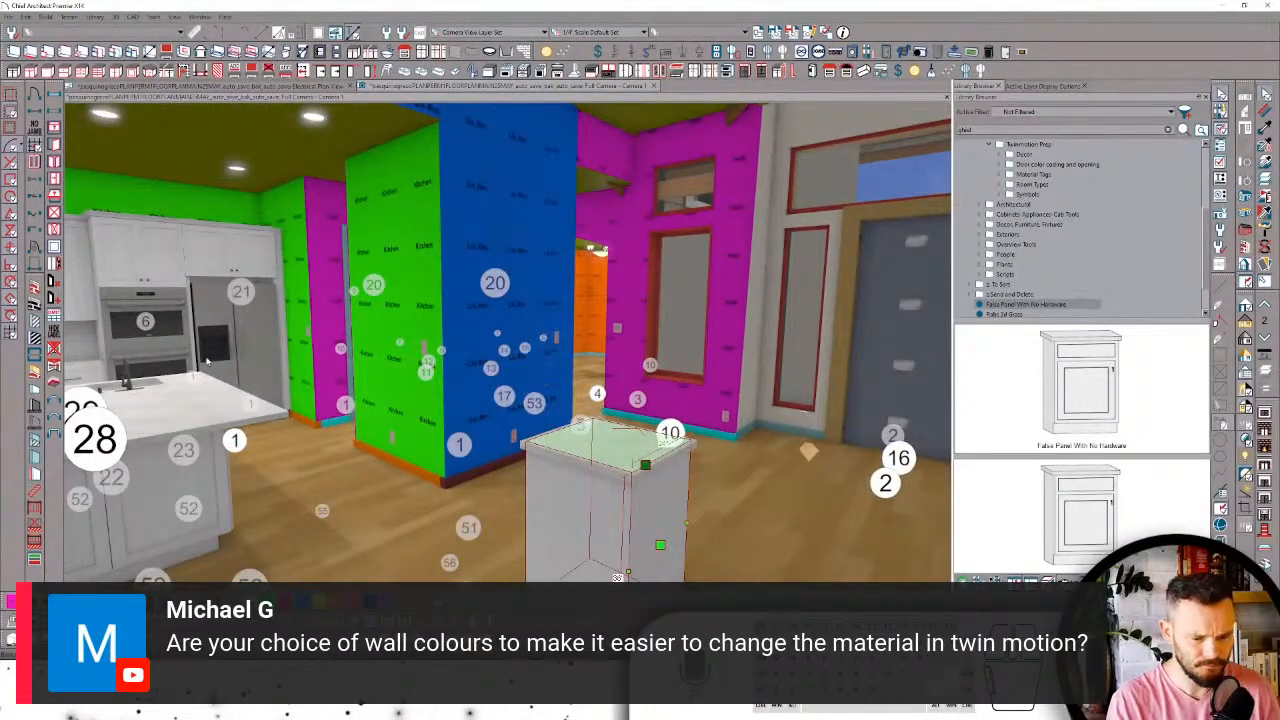
pyautogui.moveTo(542, 452); pyautogui.dragTo(355, 415, button='middle')
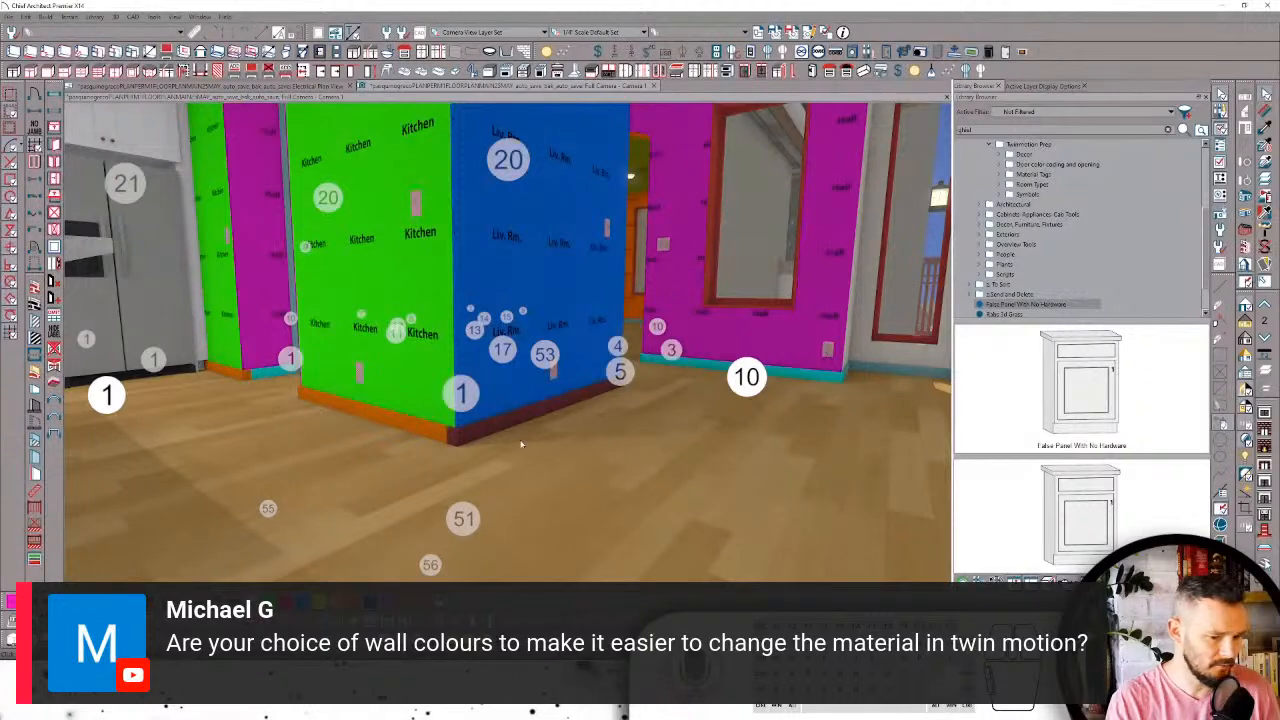
pyautogui.moveTo(509, 472); pyautogui.dragTo(512, 471, button='middle')
pyautogui.moveTo(79, 433); pyautogui.dragTo(60, 433, button='middle')
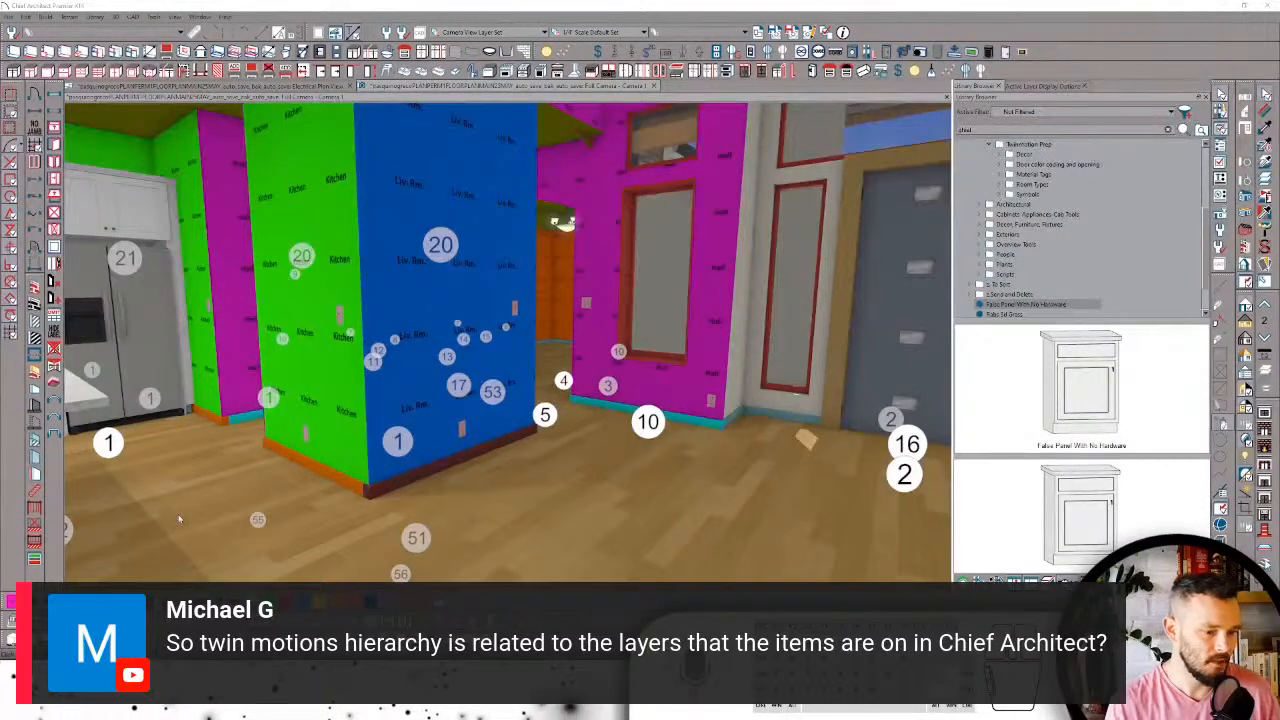
# Step: Inspect the room-labelled walls from the kitchen island past the front door to the hall and the fireplace wall
pyautogui.click(270, 472)
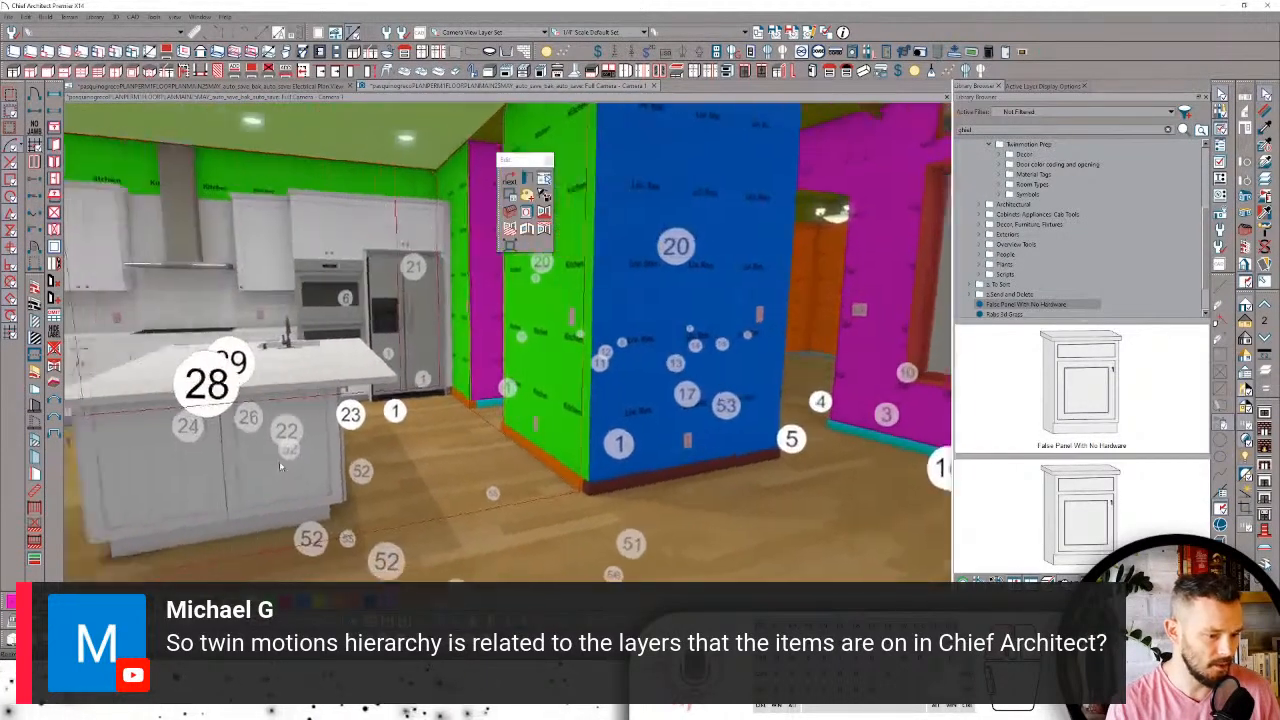
pyautogui.moveTo(279, 461); pyautogui.dragTo(313, 421, button='middle')
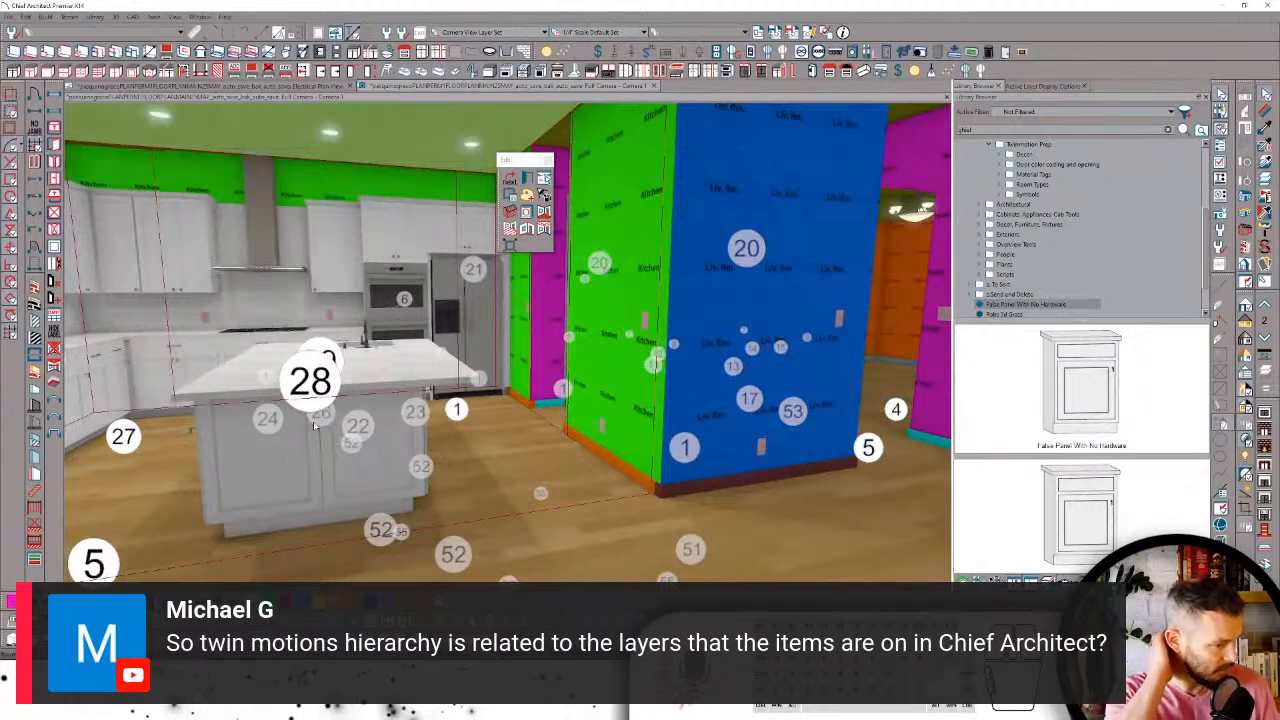
pyautogui.press('Right')
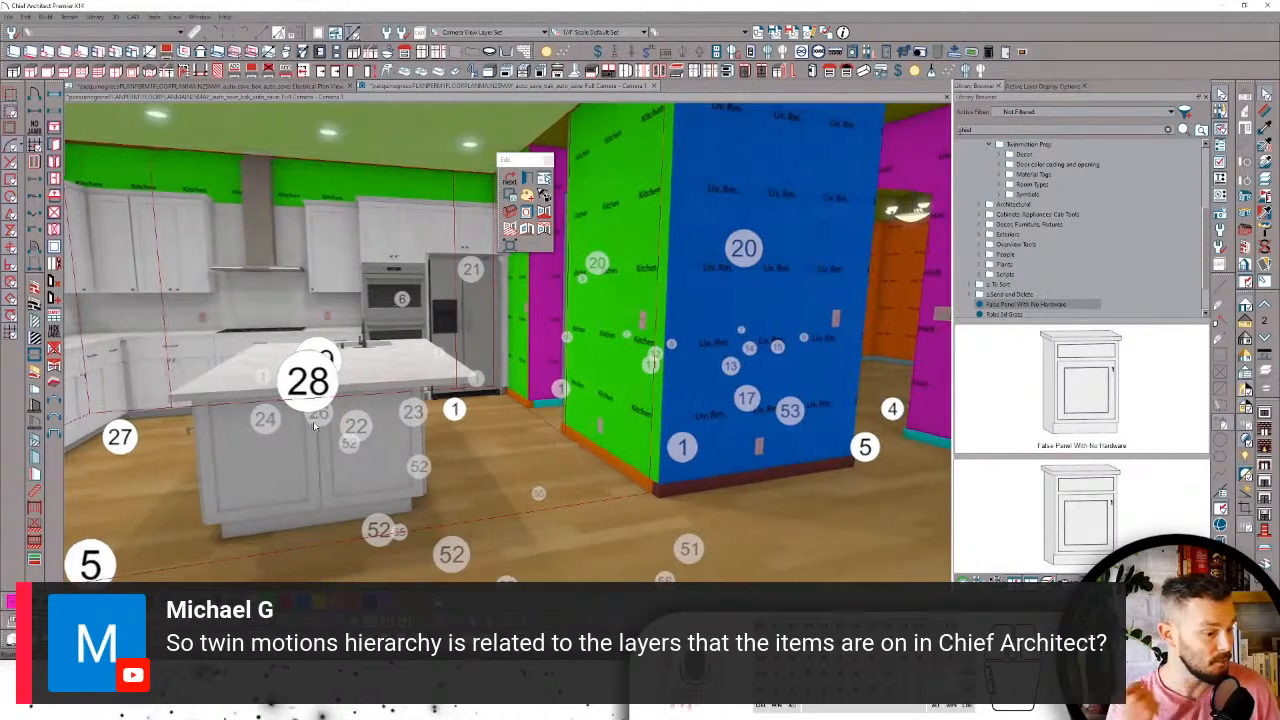
pyautogui.press('Right')
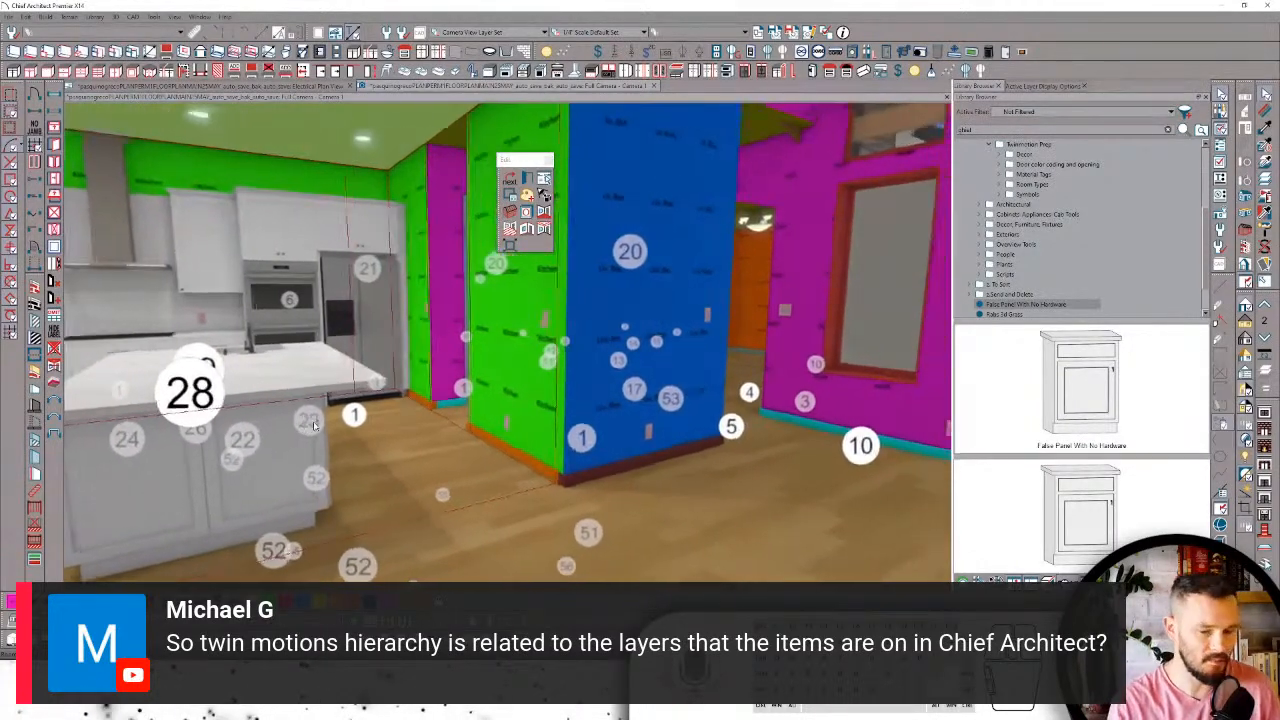
pyautogui.press('Right')
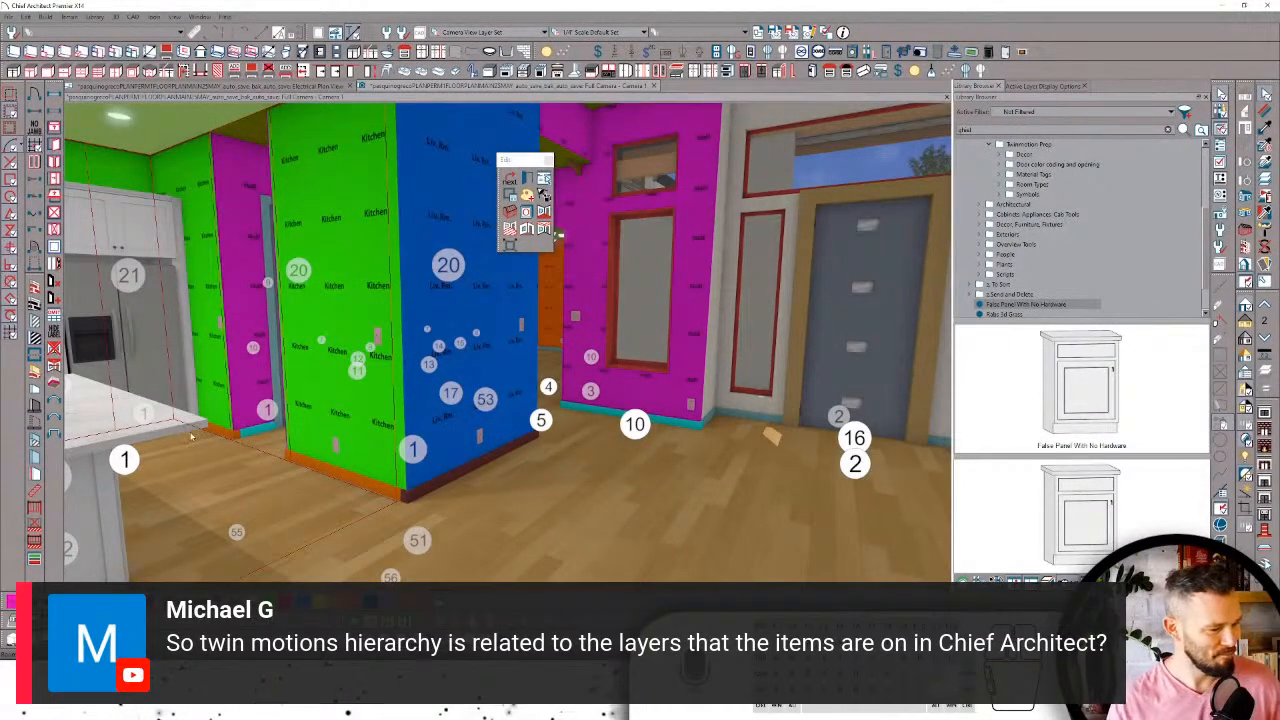
pyautogui.press('Right')
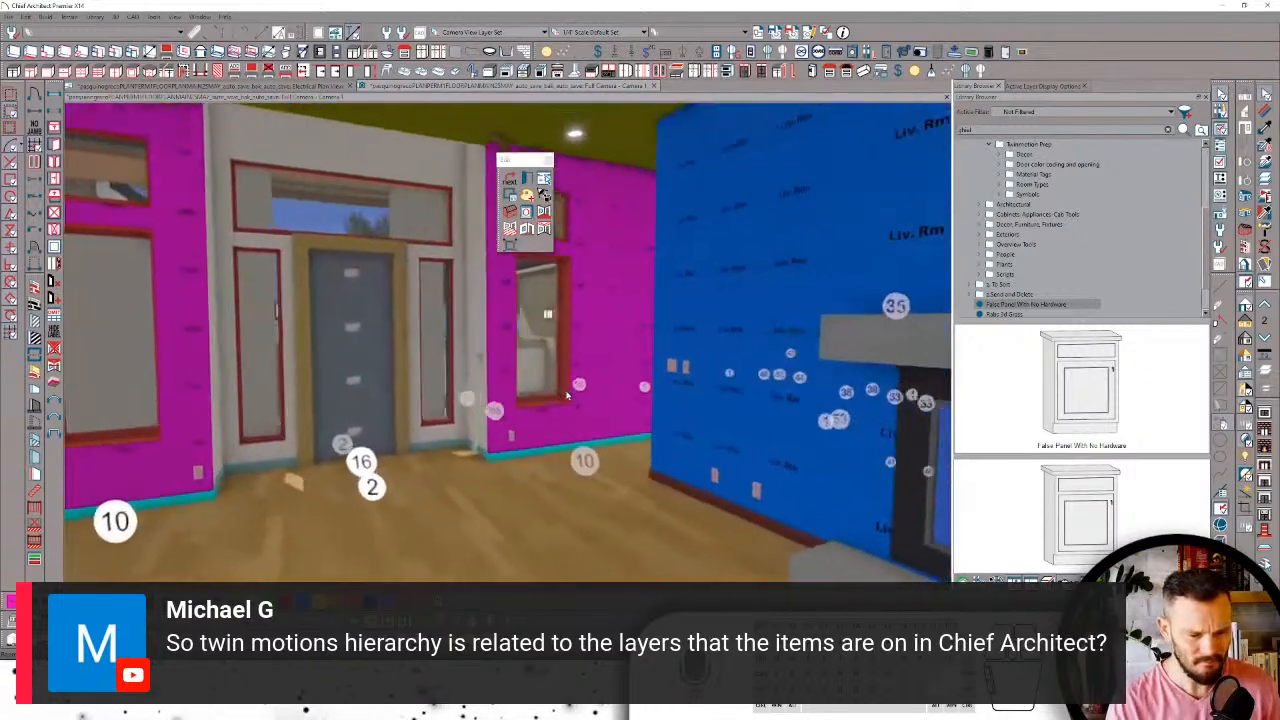
pyautogui.moveTo(567, 396); pyautogui.dragTo(643, 392, button='middle')
pyautogui.scroll(2, 643, 392)
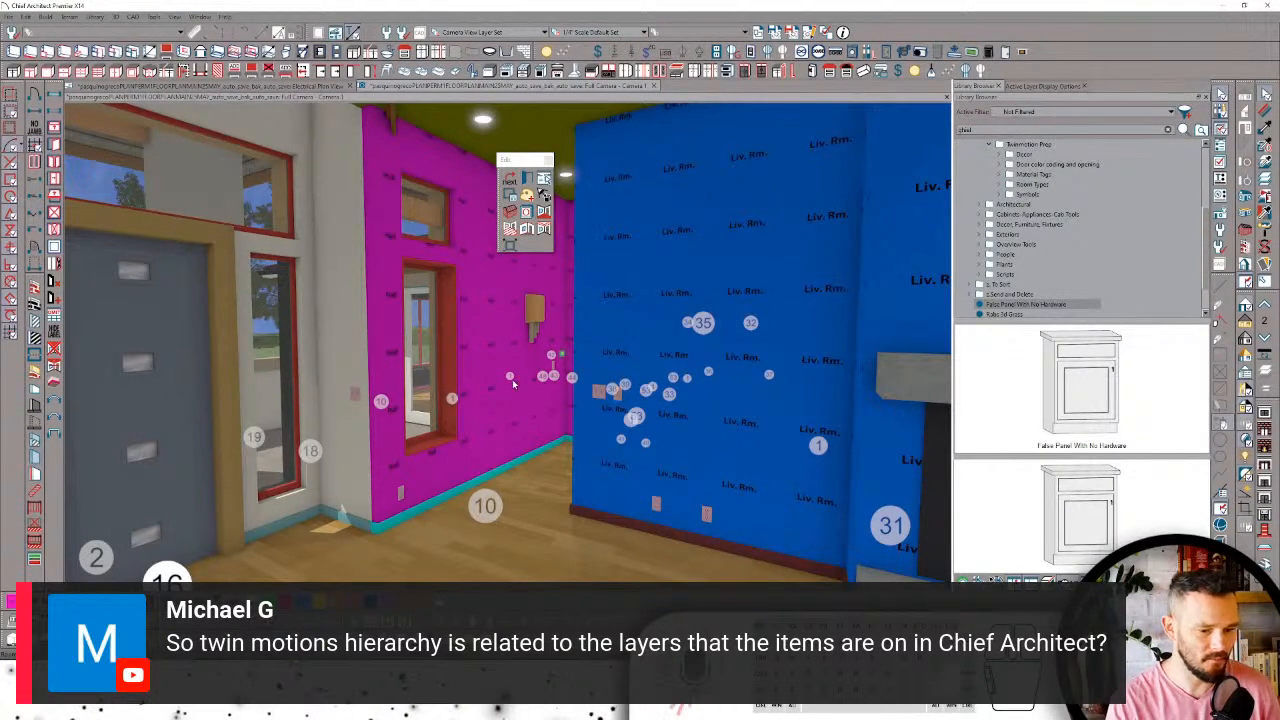
pyautogui.press('Right')
pyautogui.press('Right')
pyautogui.press('Right')
pyautogui.press('Right')
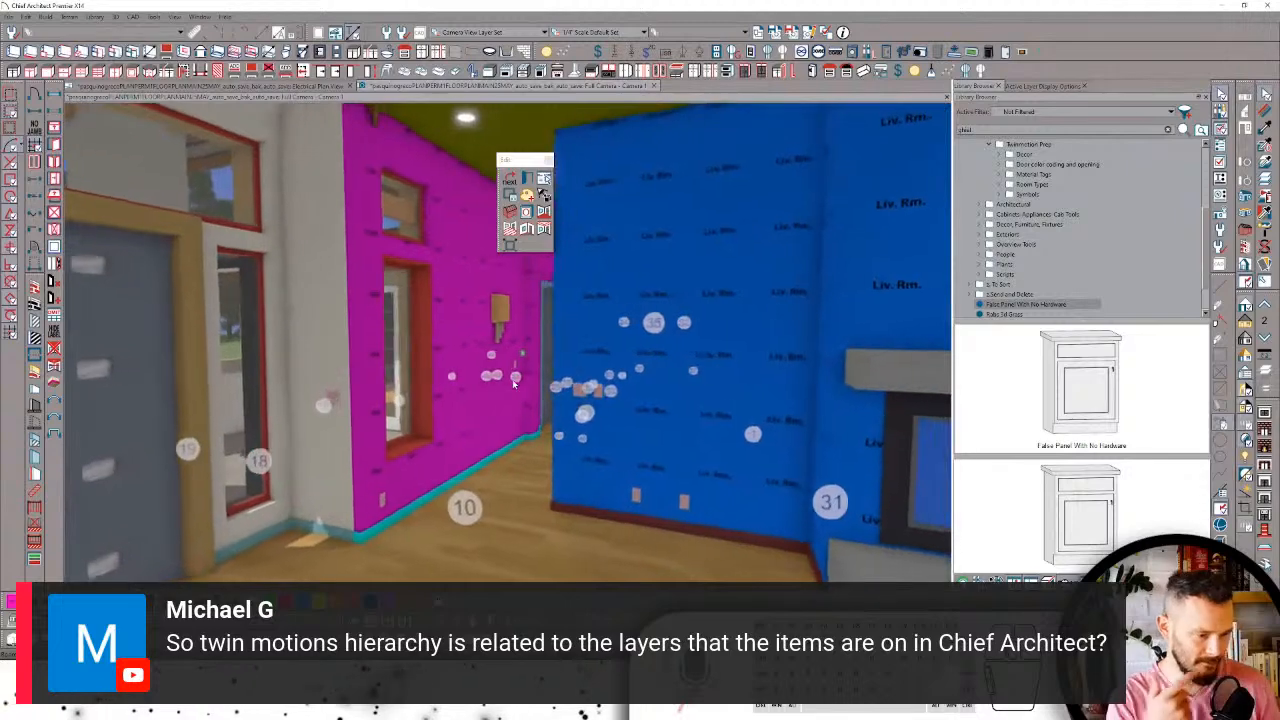
pyautogui.press('Right')
pyautogui.press('Right')
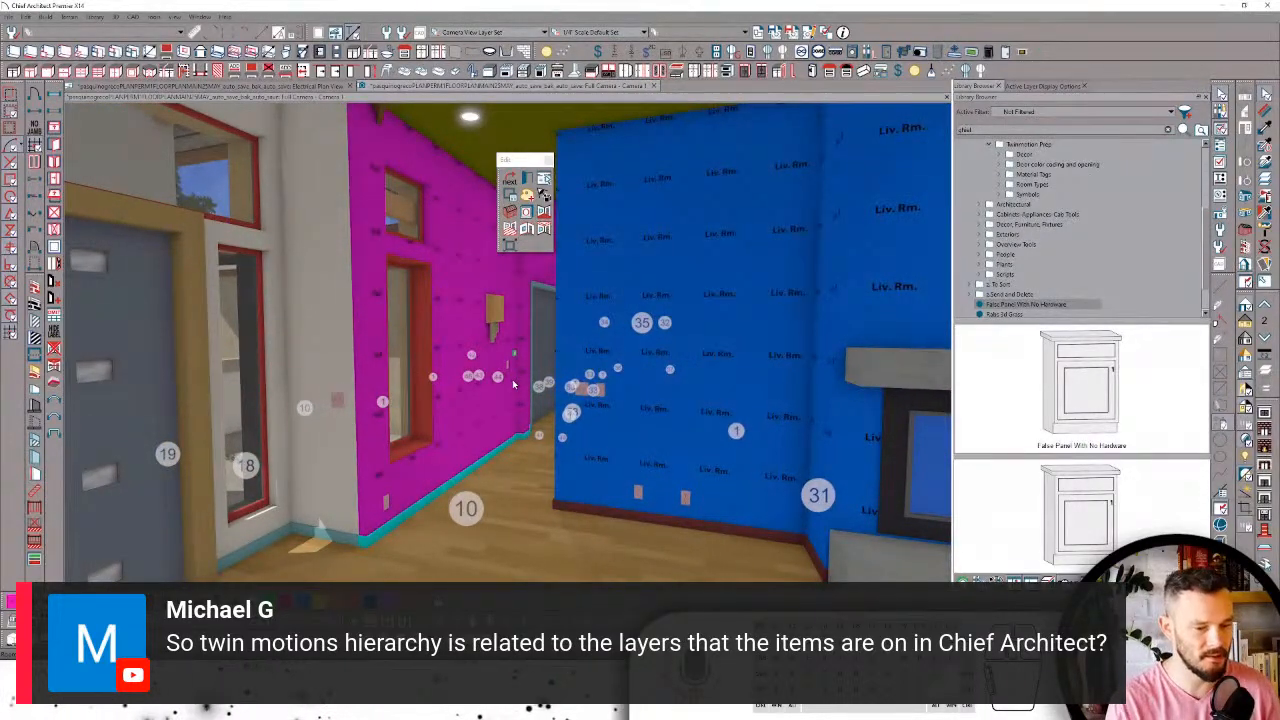
# Step: Inspect the living room's fireplace wall, windows and patio doors up close
pyautogui.press('Up')
pyautogui.press('Up')
pyautogui.press('Up')
pyautogui.press('Right')
pyautogui.press('Right')
pyautogui.press('Right')
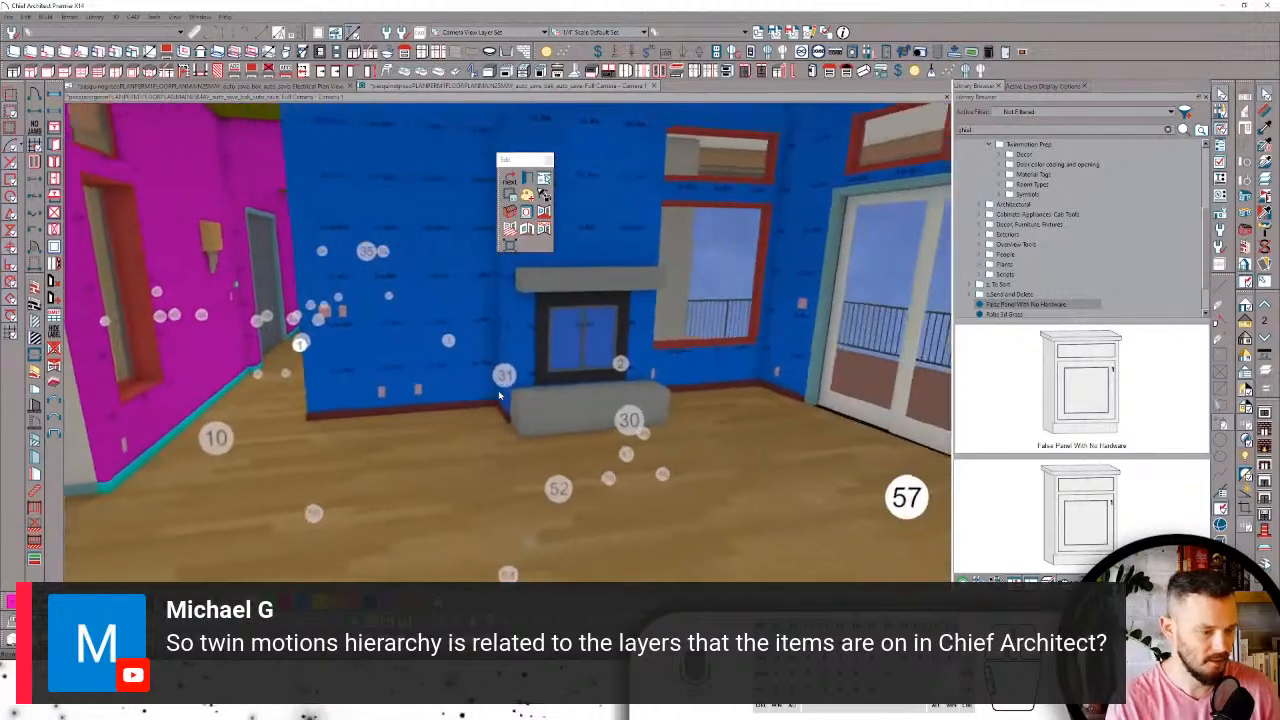
pyautogui.press('Right')
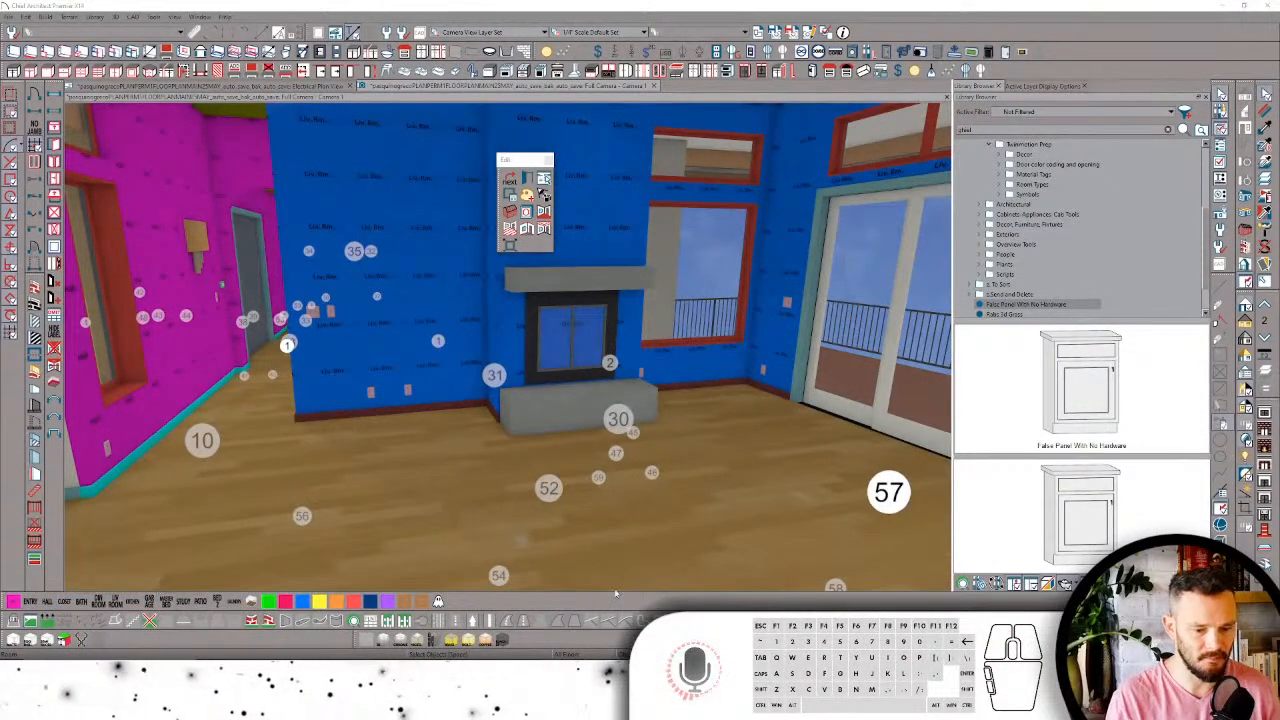
pyautogui.click(551, 432)
pyautogui.press('Up')
pyautogui.press('Up')
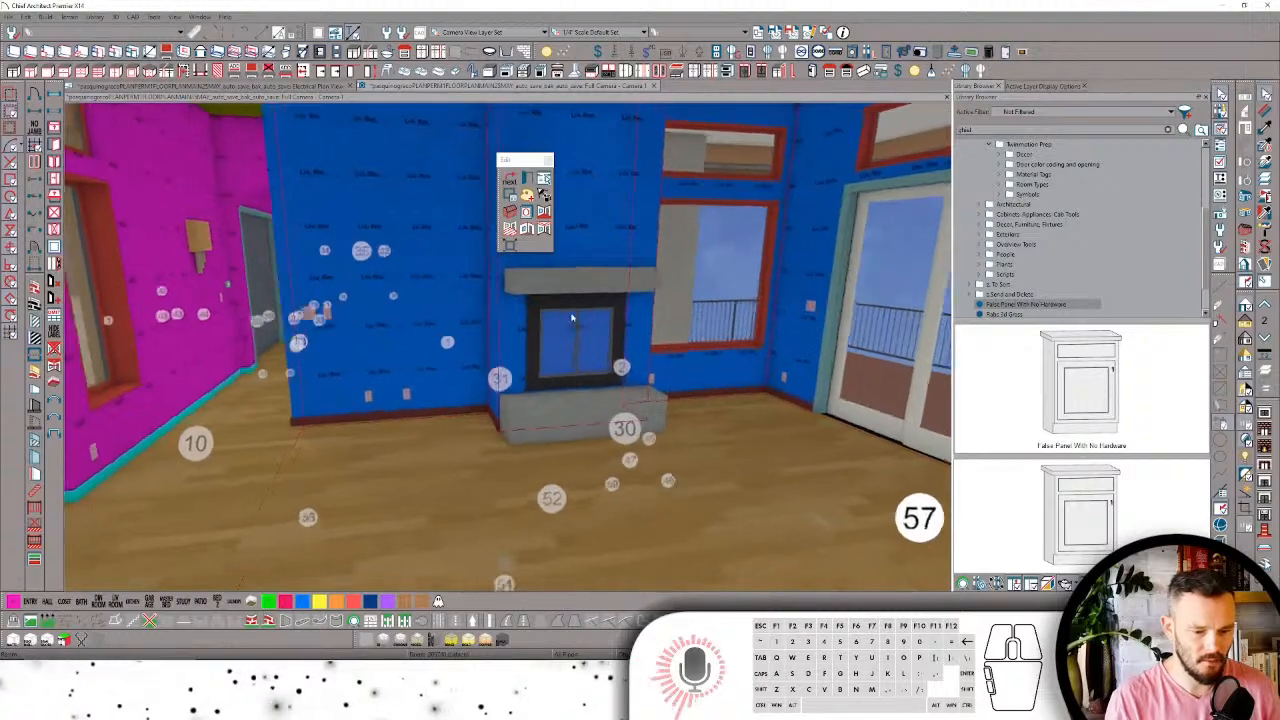
pyautogui.press('Right')
pyautogui.press('Up')
pyautogui.press('Up')
pyautogui.press('Left')
pyautogui.press('Left')
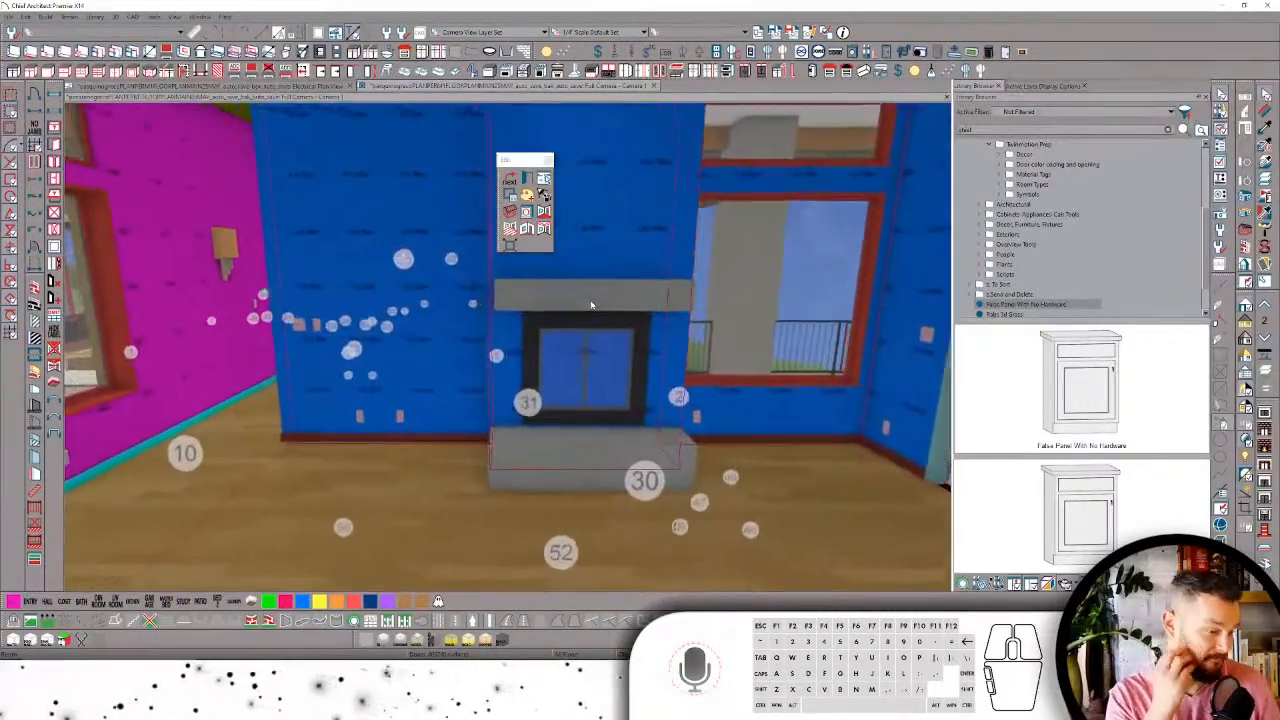
# Step: Walk through the hall into the closet and examine its labelled walls, shelves and hanging rods
pyautogui.press('Left')
pyautogui.press('Left')
pyautogui.press('Left')
pyautogui.press('Left')
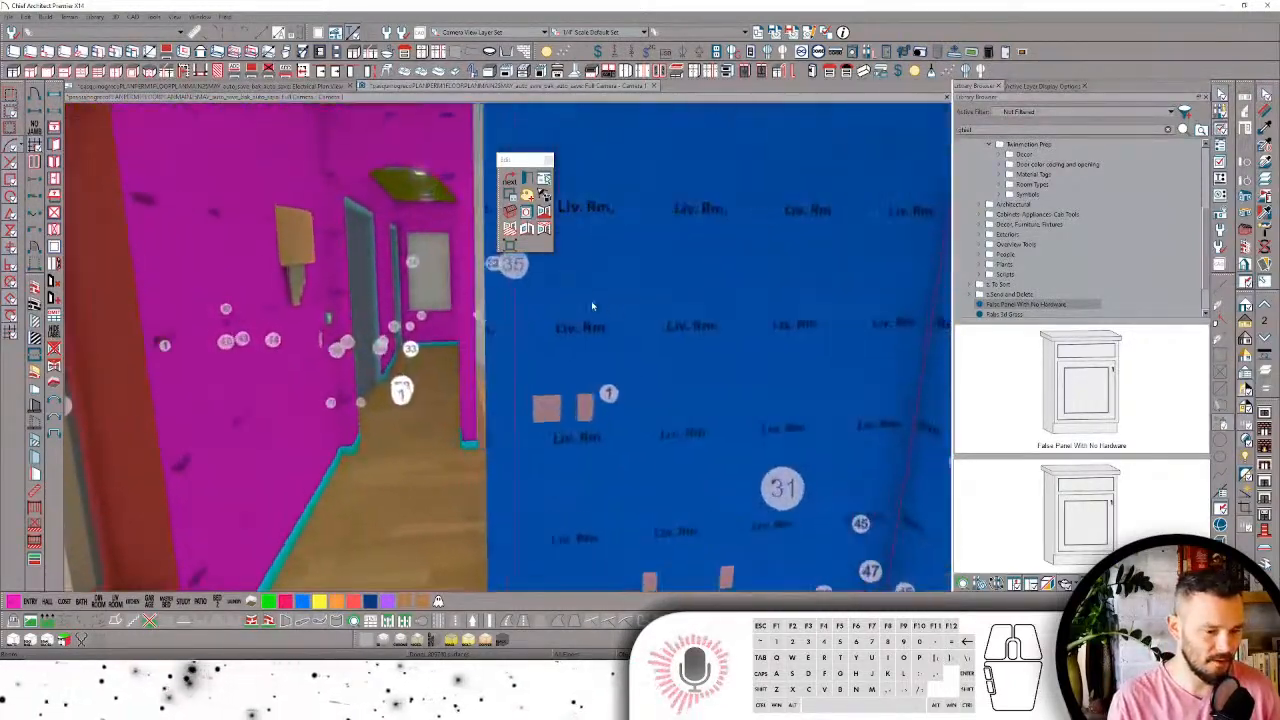
pyautogui.press('Left')
pyautogui.press('Up')
pyautogui.press('Up')
pyautogui.press('Left')
pyautogui.press('Left')
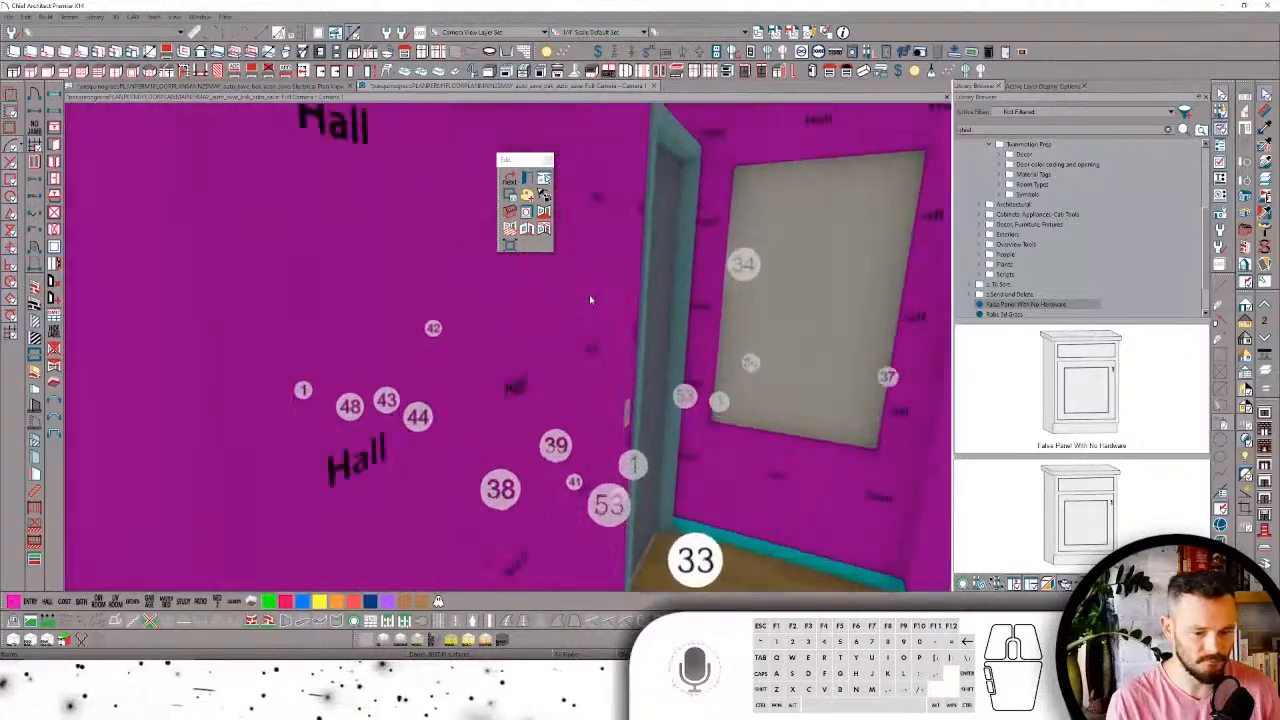
pyautogui.press('Up')
pyautogui.press('Right')
pyautogui.press('Right')
pyautogui.press('Up')
pyautogui.press('Up')
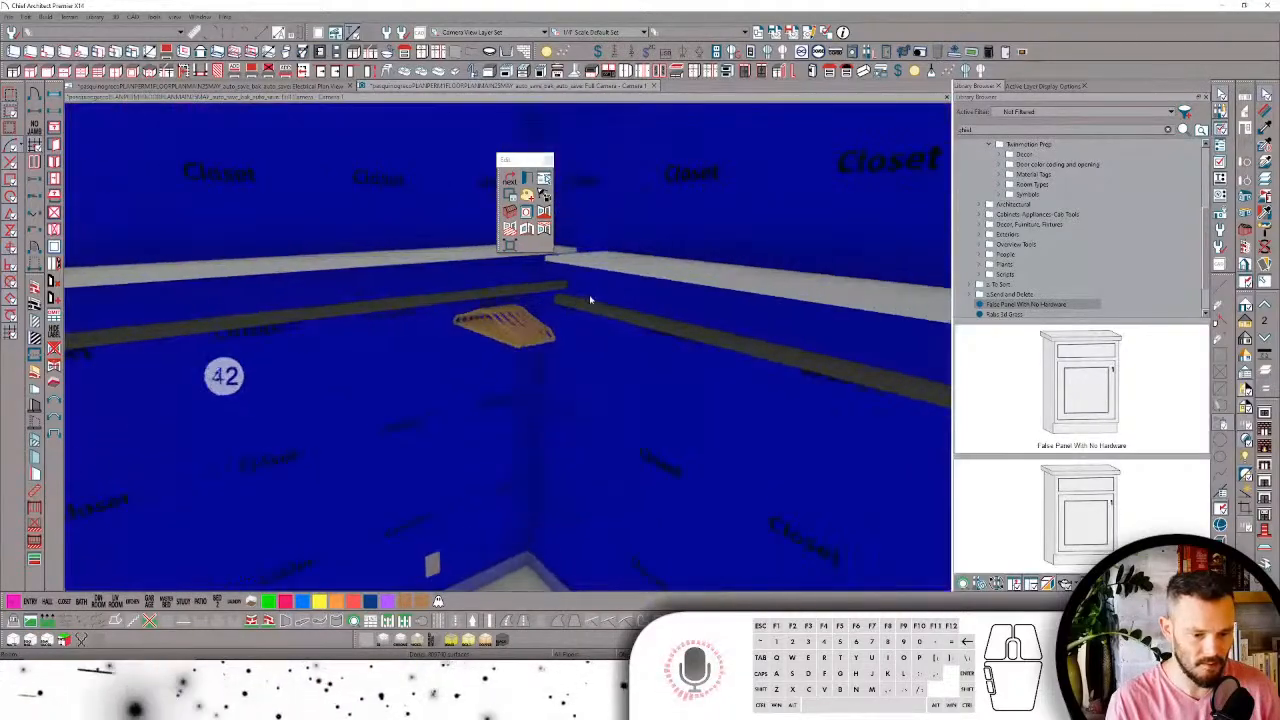
pyautogui.press('Left')
pyautogui.press('Right')
pyautogui.press('Right')
pyautogui.press('Right')
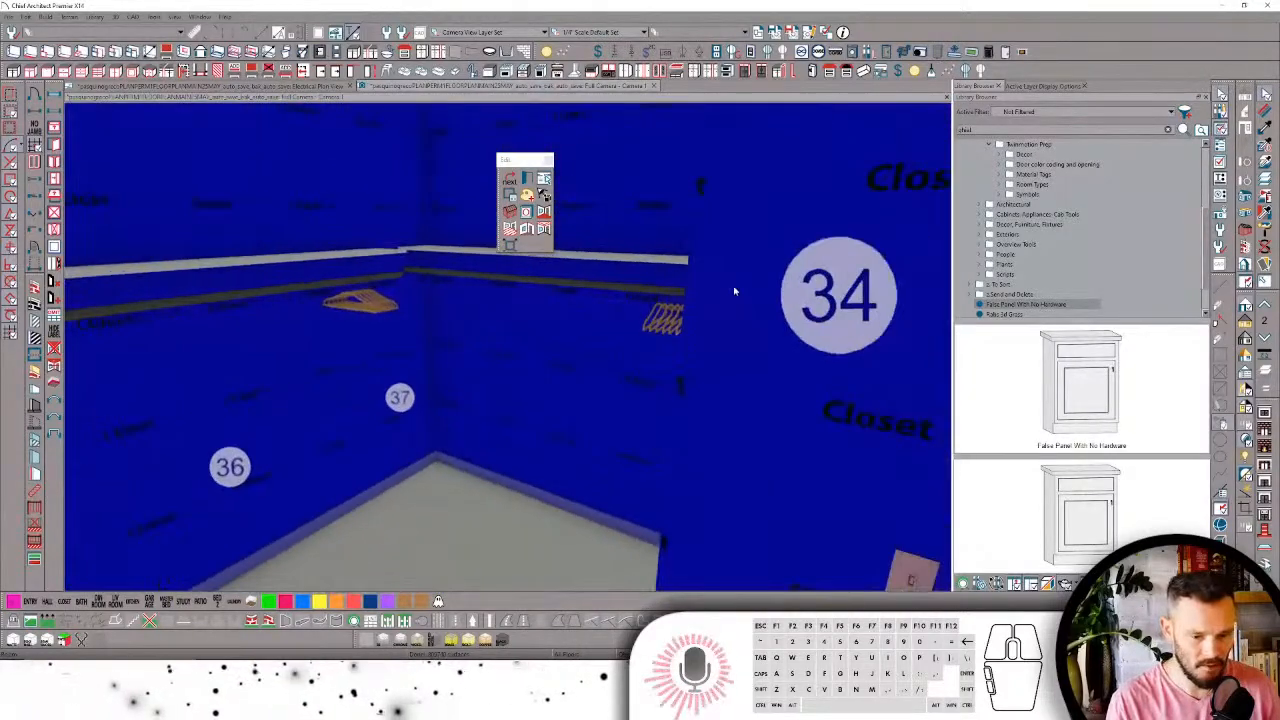
pyautogui.press('Up')
pyautogui.press('Up')
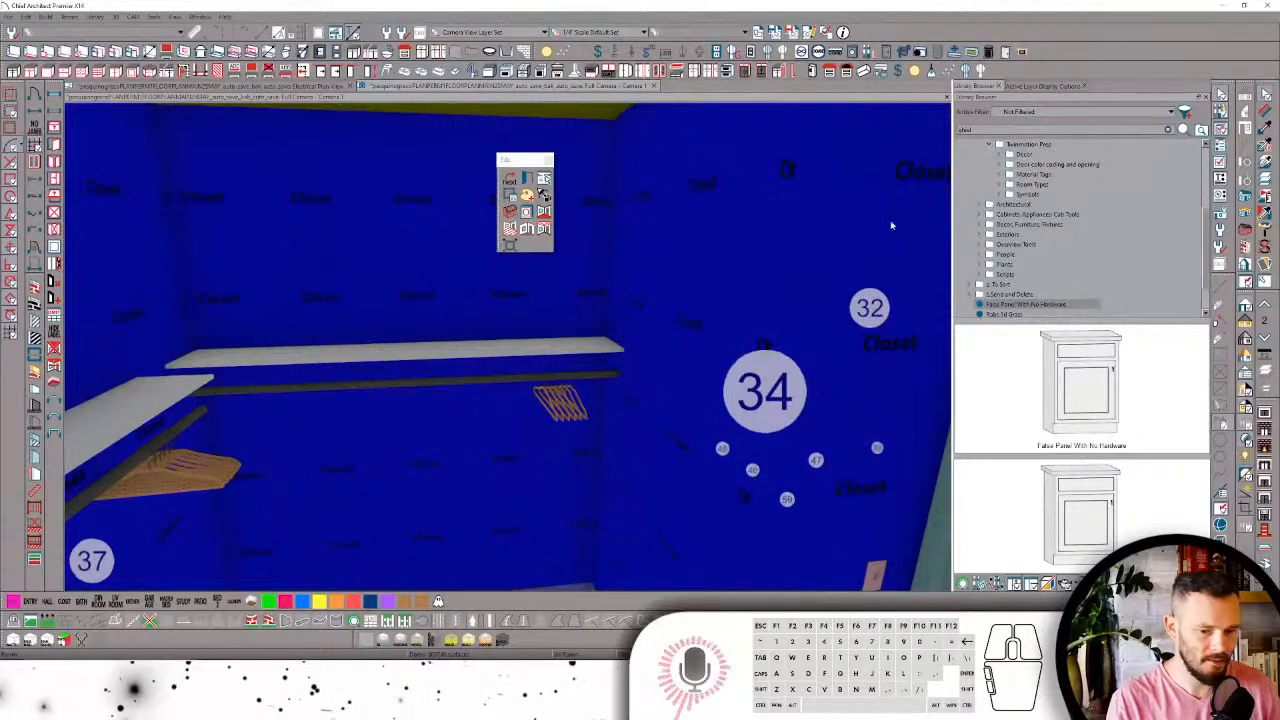
# Step: Search the library for closet items and choose the Closet Rod and Shelf with Support Corner for placement
pyautogui.moveTo(976, 130); pyautogui.dragTo(903, 114)
pyautogui.write('dc')
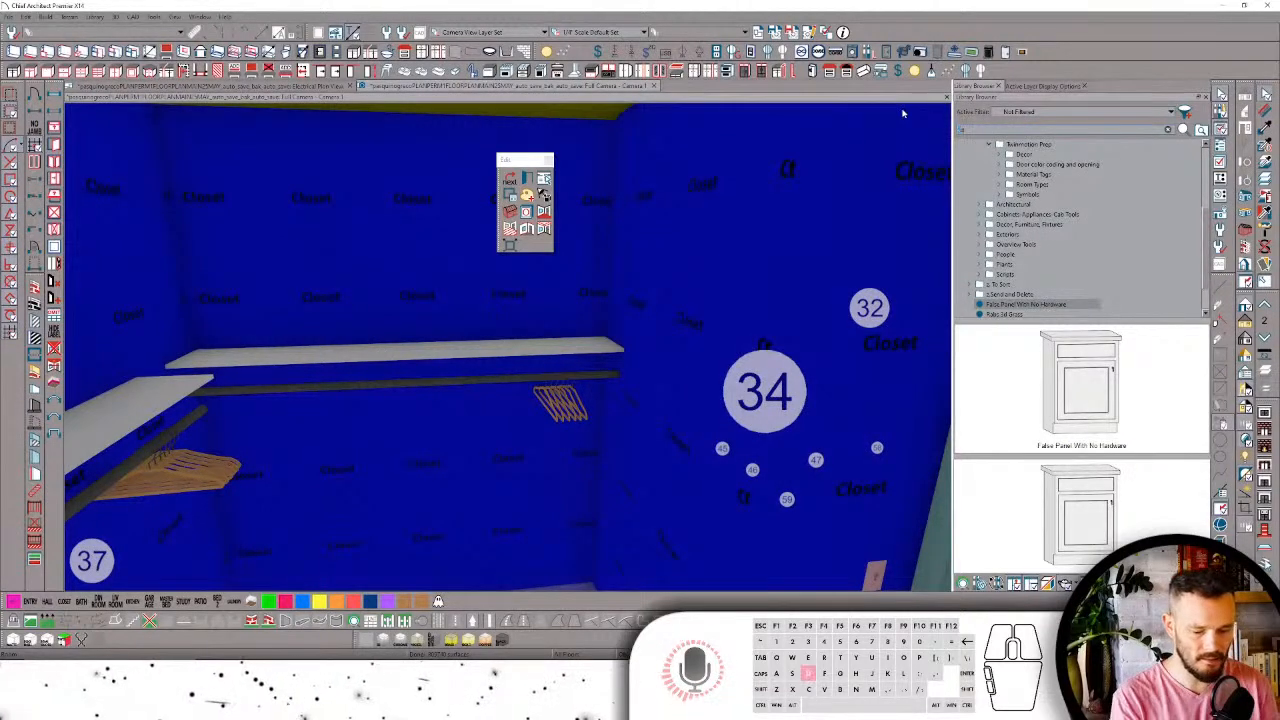
pyautogui.write('set')
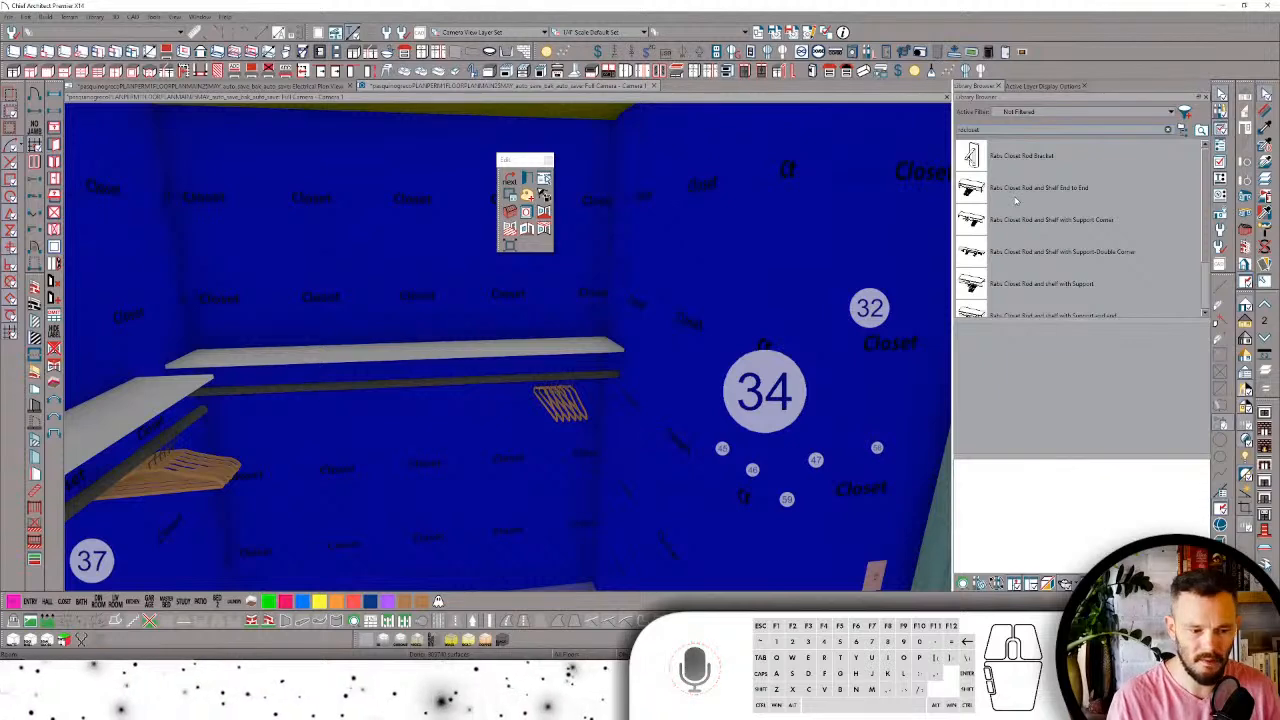
pyautogui.click(1003, 218)
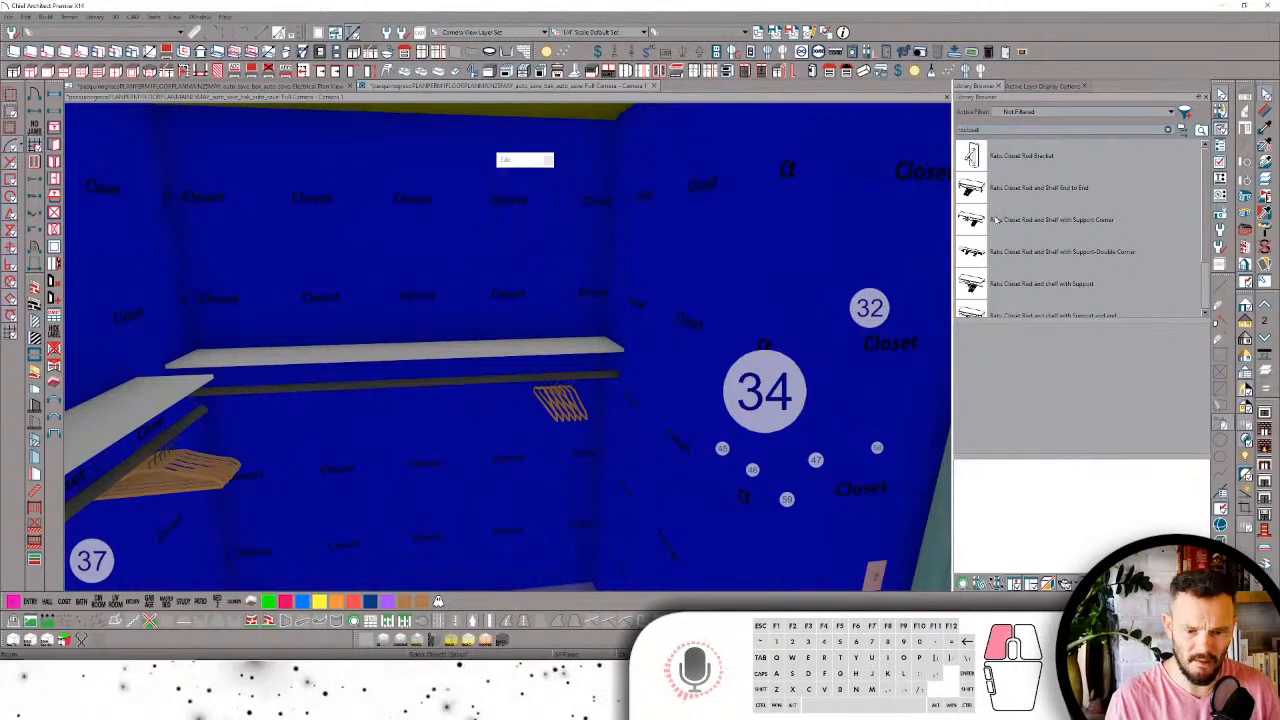
pyautogui.moveTo(1058, 208); pyautogui.dragTo(763, 331, button='middle')
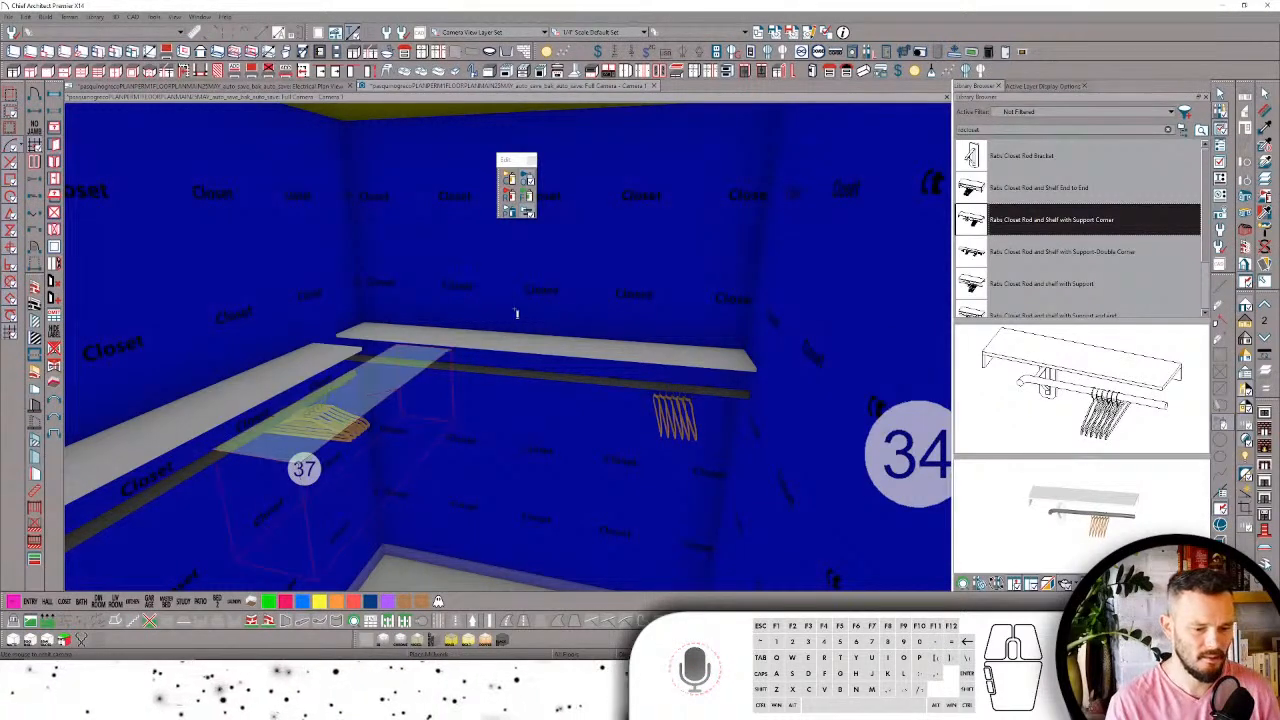
# Step: Replace the plain shelf and rod on the closet's back wall with the Closet Rod and Shelf with Support Corner
pyautogui.click(538, 348)
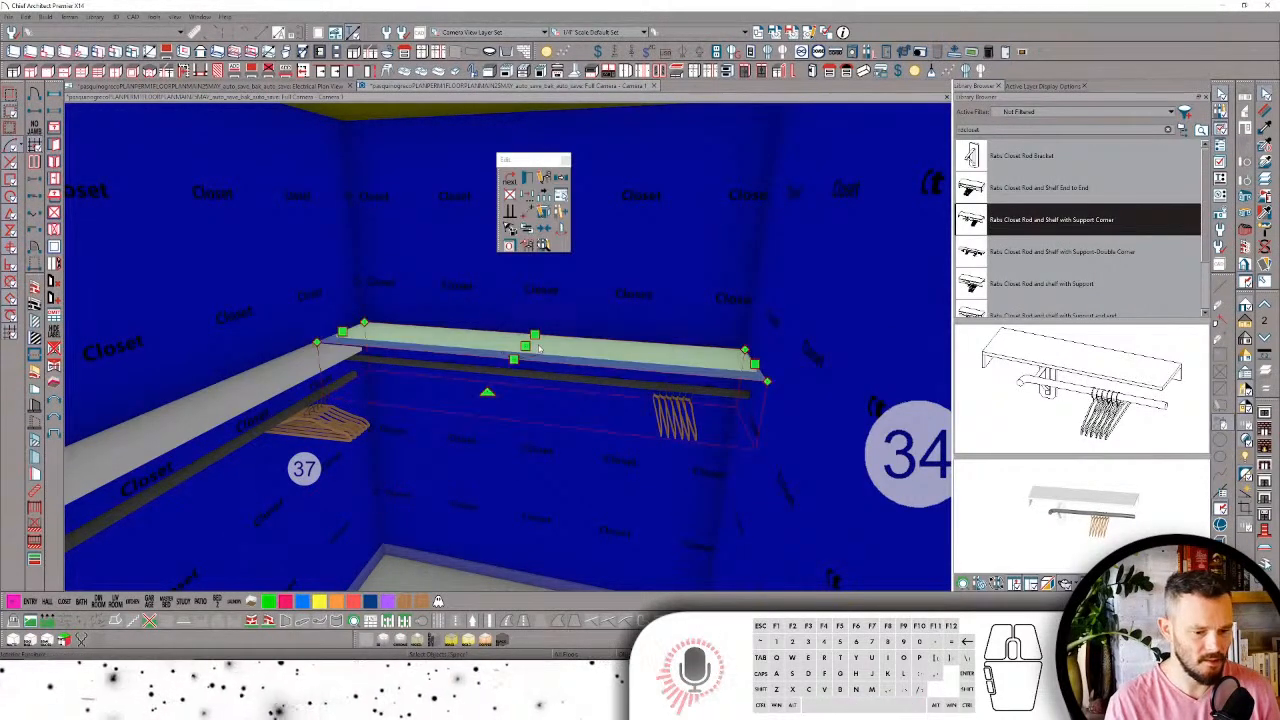
pyautogui.press('Delete')
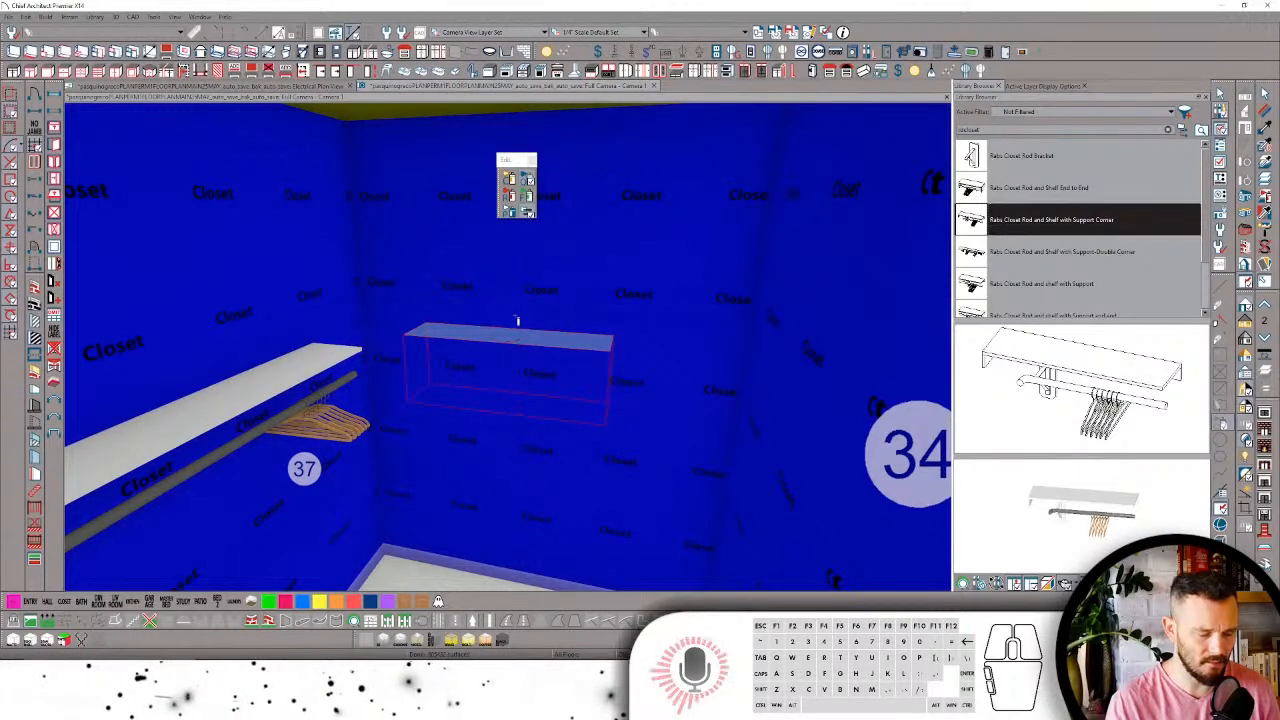
pyautogui.click(517, 320)
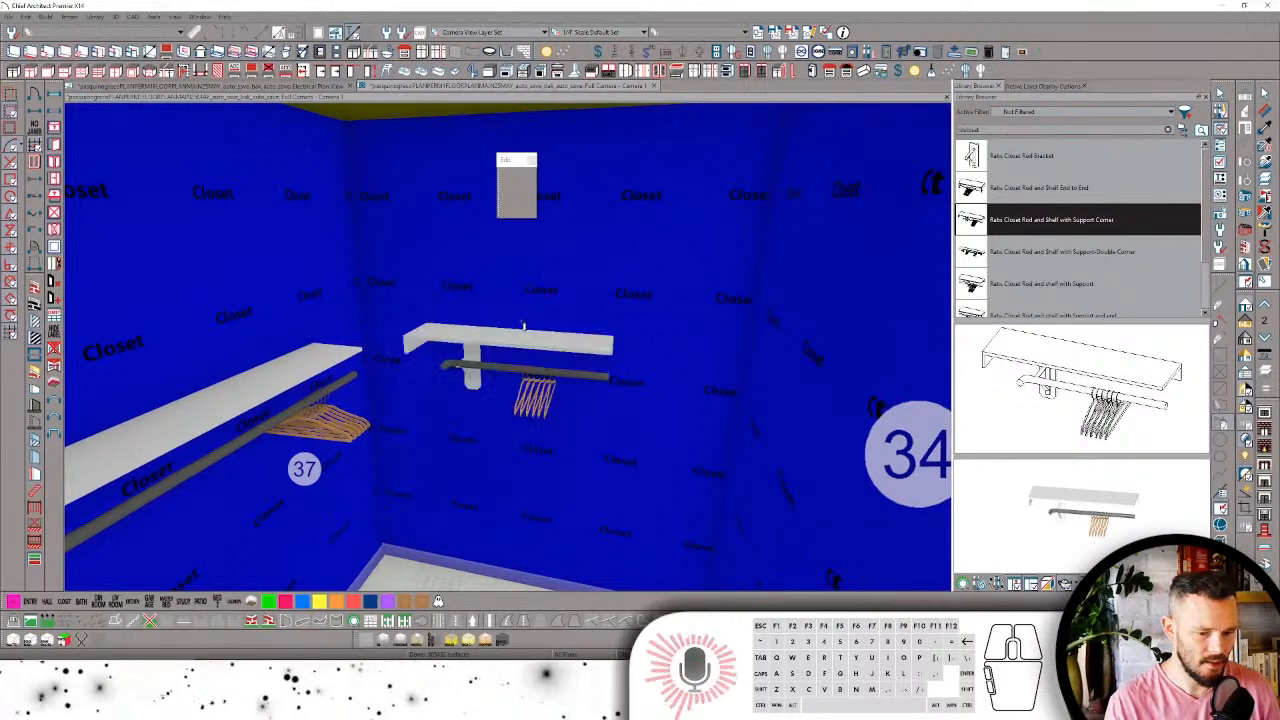
# Step: Move the new closet shelf along the back wall into the corner beside the adjoining wall's shelf
pyautogui.click(521, 342)
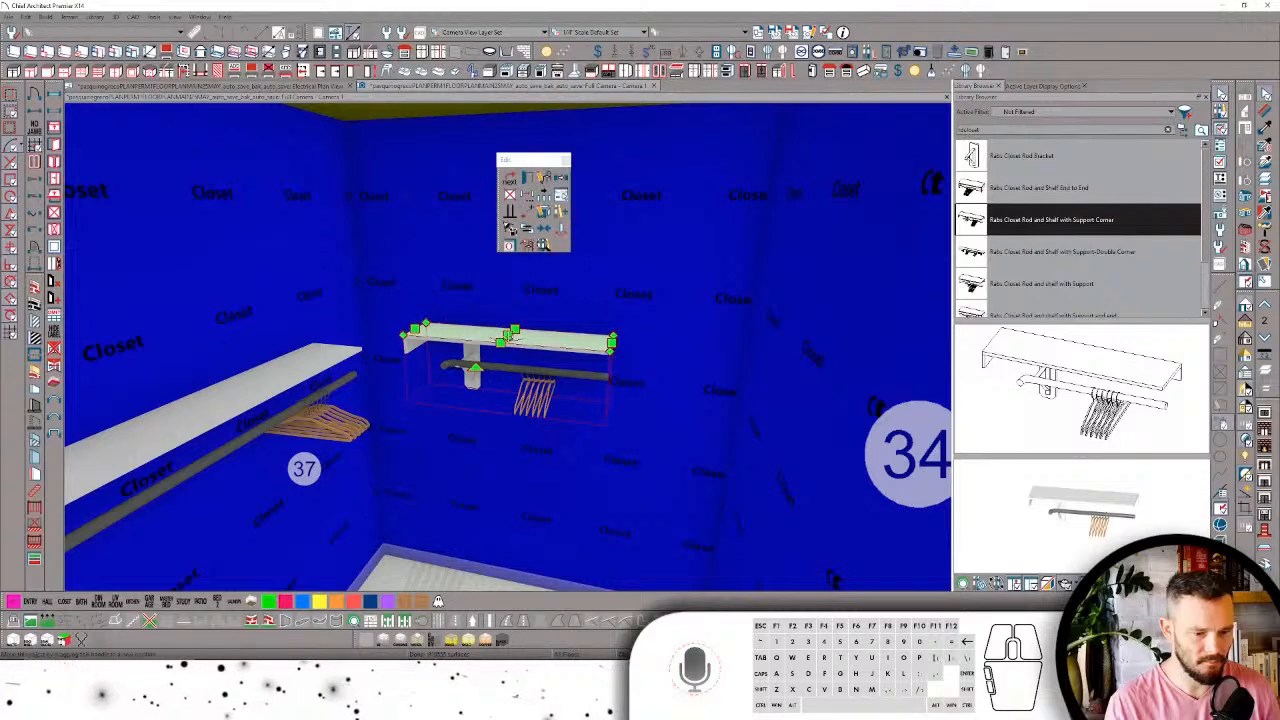
pyautogui.moveTo(510, 337); pyautogui.dragTo(427, 330)
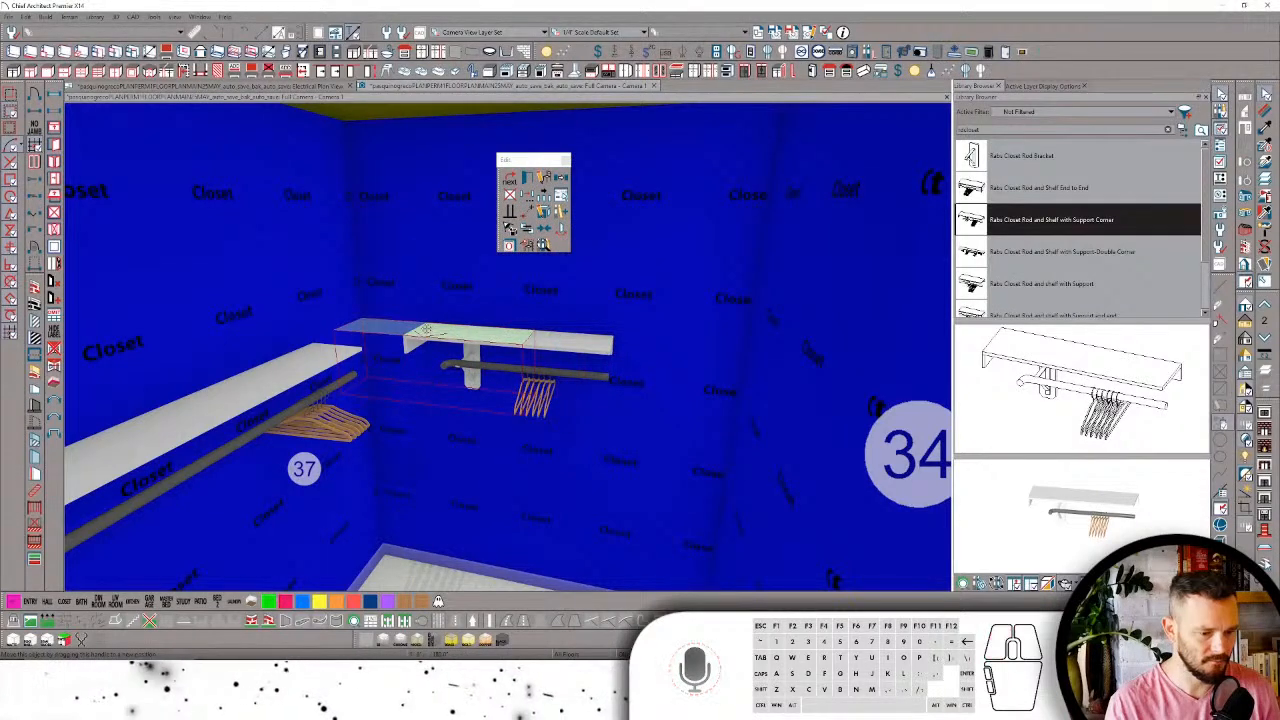
pyautogui.click(283, 382)
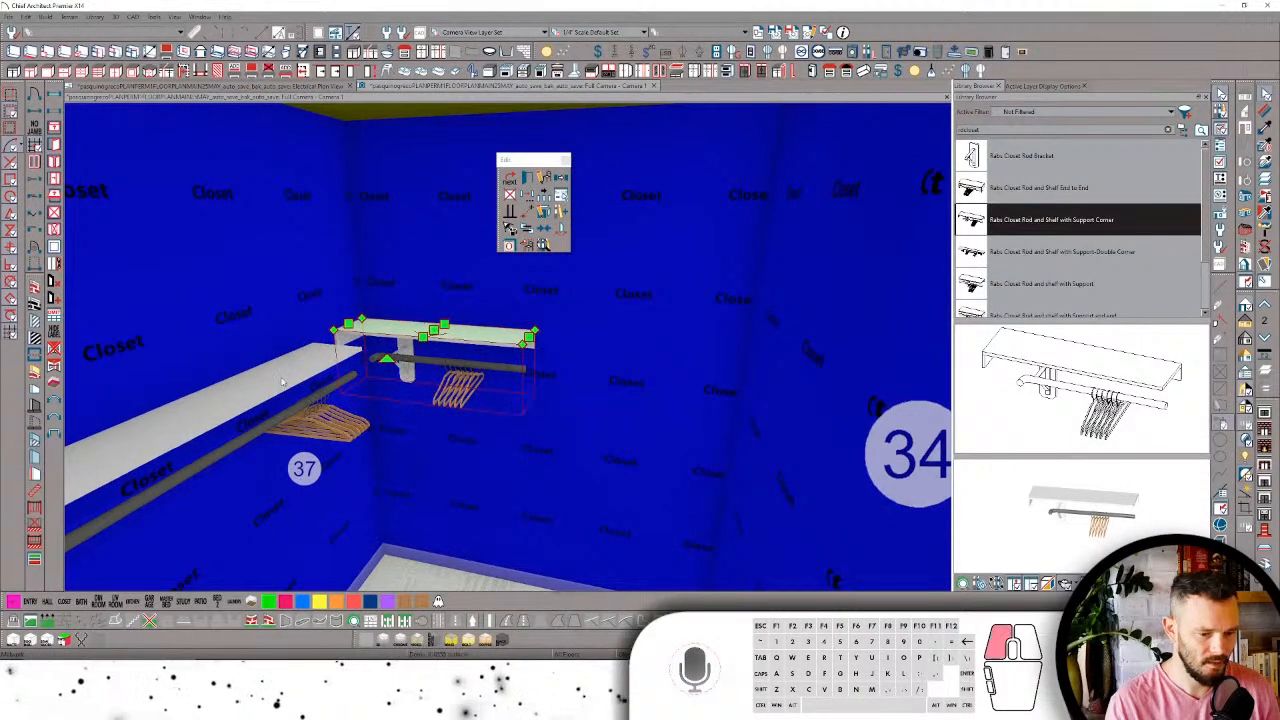
# Step: Delete the remaining plain shelf-and-rod units from the closet's long wall and from the end wall opposite the new corner unit
pyautogui.moveTo(283, 382); pyautogui.dragTo(178, 352, button='middle')
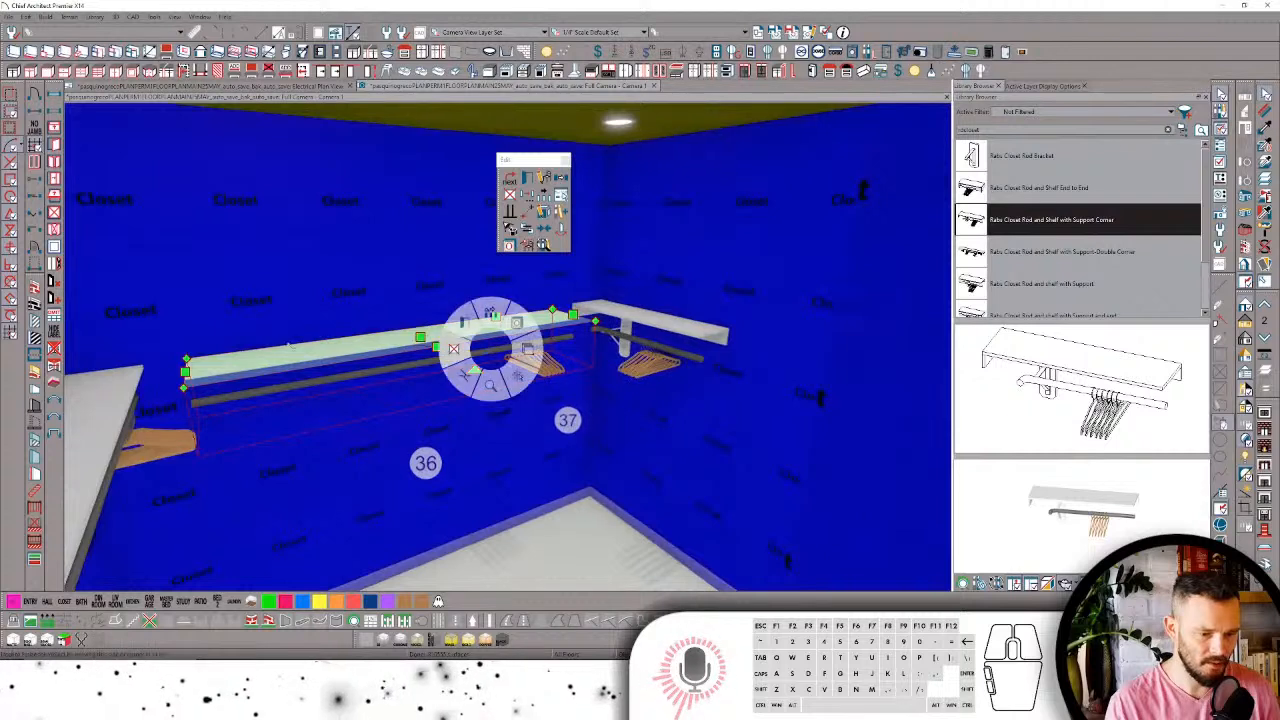
pyautogui.press('Delete')
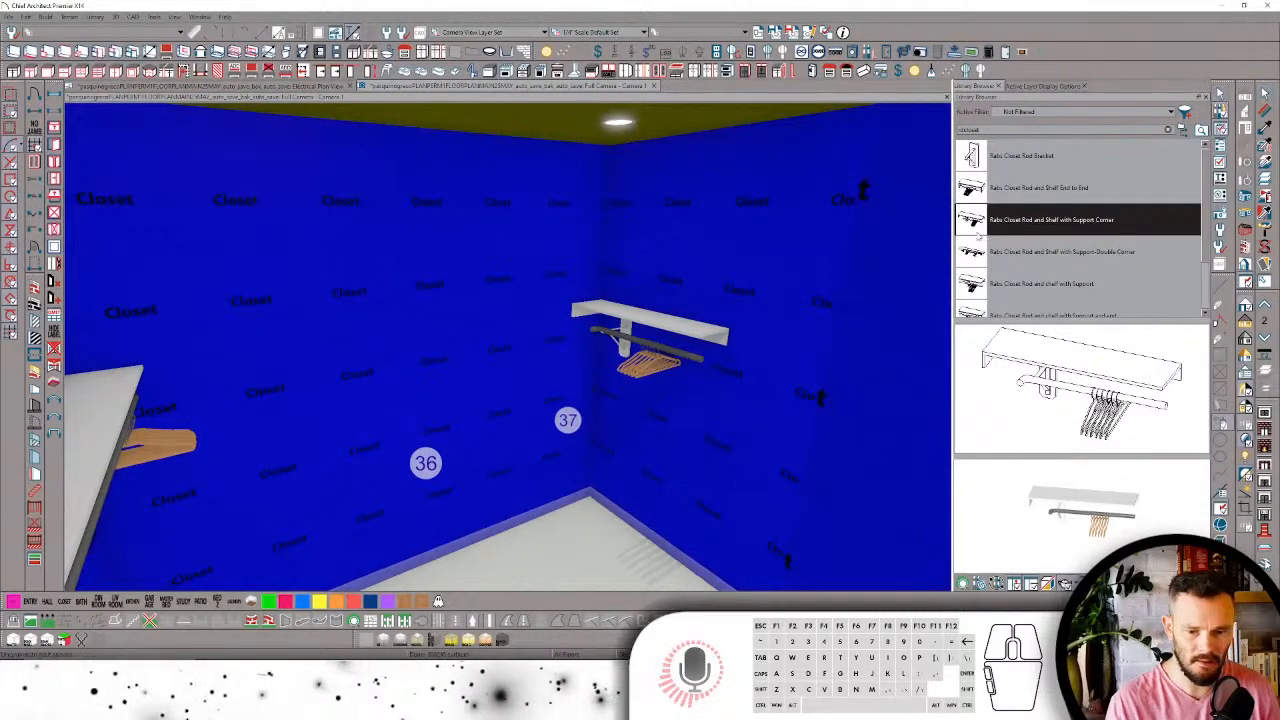
pyautogui.click(1015, 218)
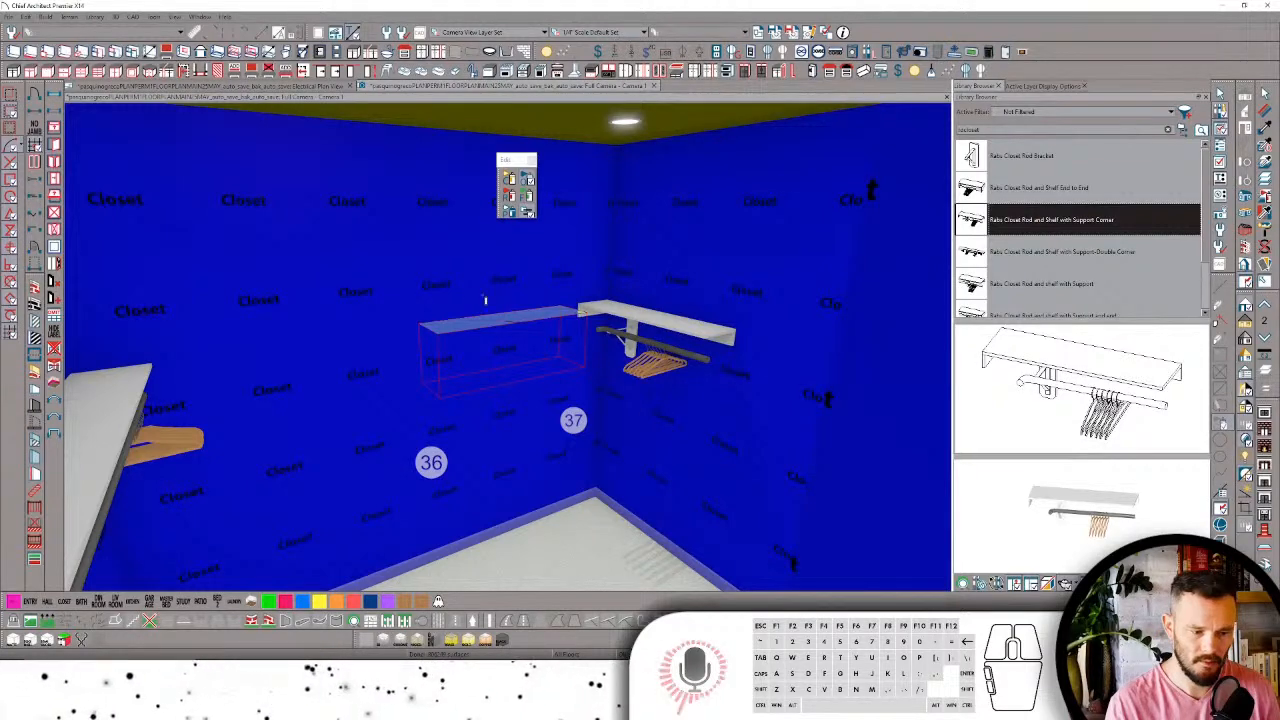
pyautogui.moveTo(147, 353); pyautogui.dragTo(526, 374, button='middle')
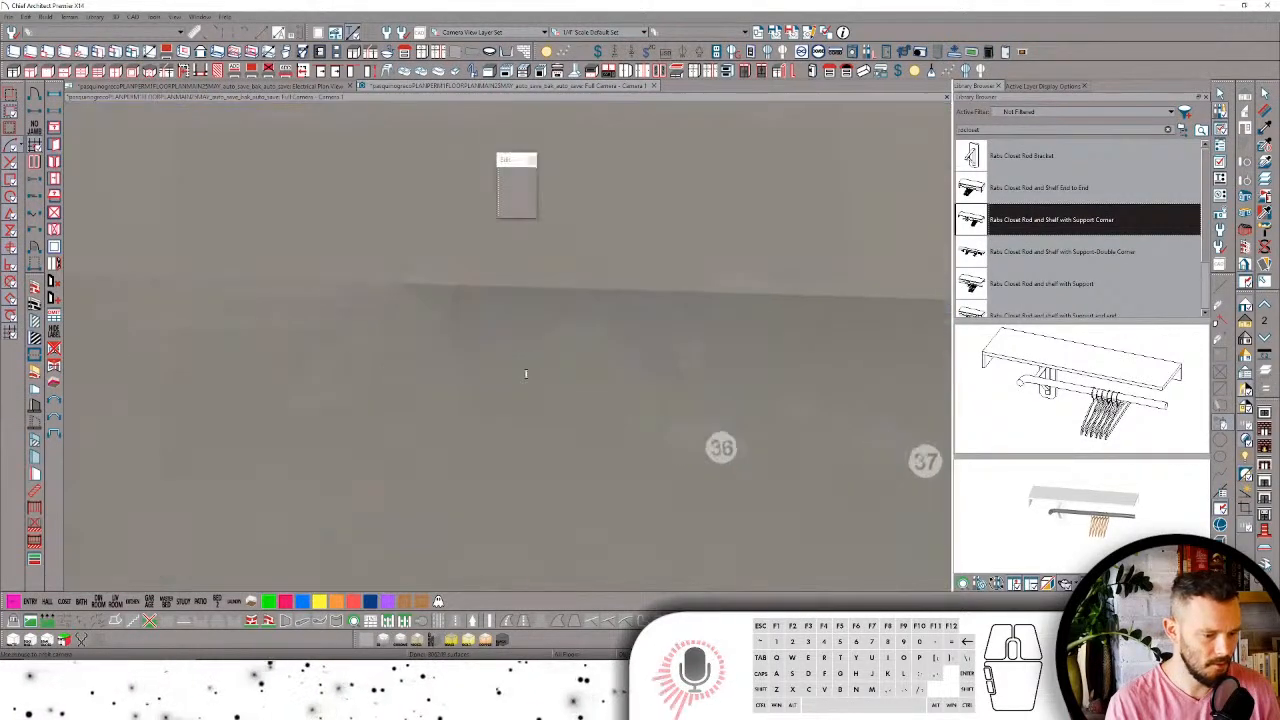
pyautogui.scroll(1, 540, 367)
pyautogui.press('space')
pyautogui.click(461, 358)
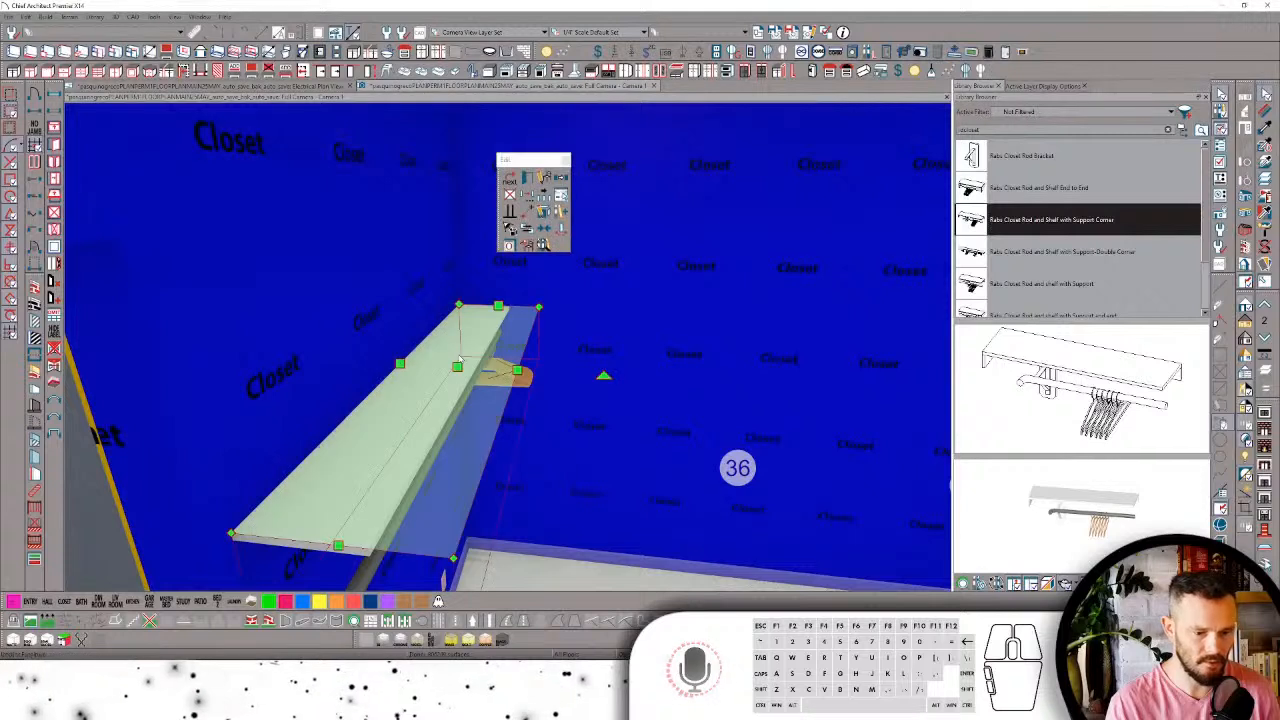
pyautogui.press('Delete')
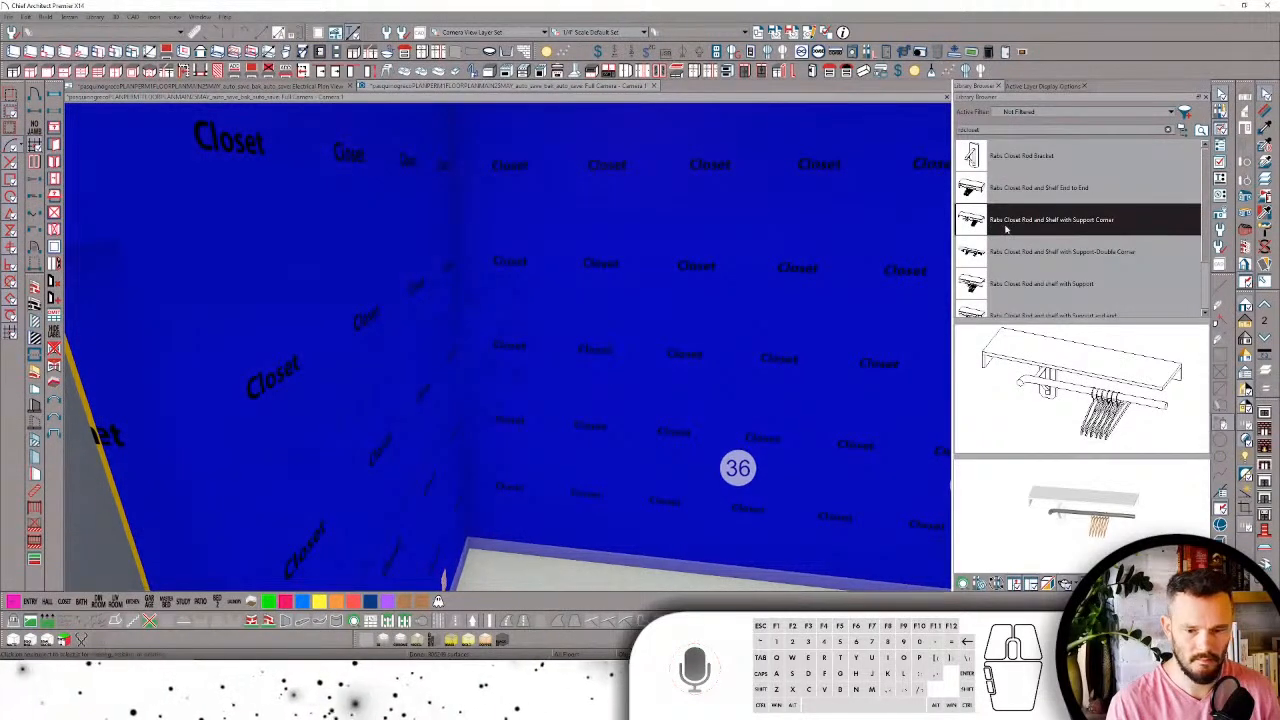
# Step: Place a Closet Rod and Shelf with Support Corner on the cleared end wall and move it into the corner with the long wall
pyautogui.click(1006, 229)
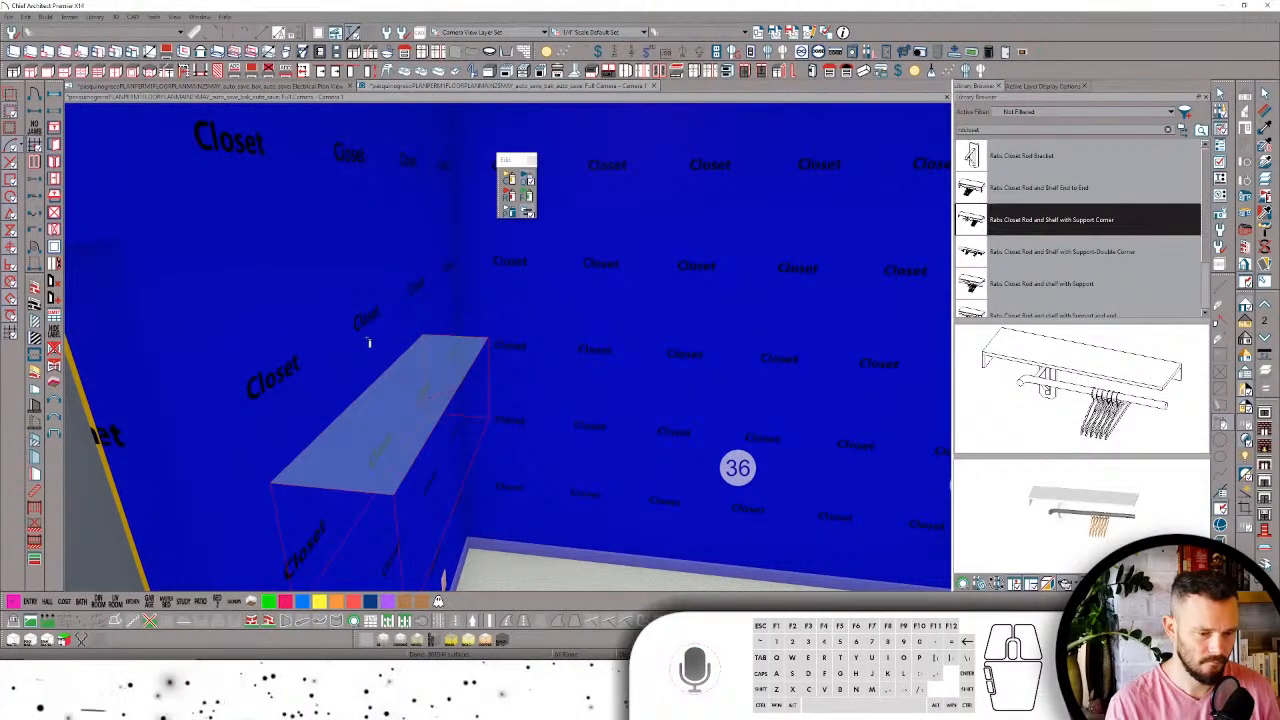
pyautogui.click(368, 343)
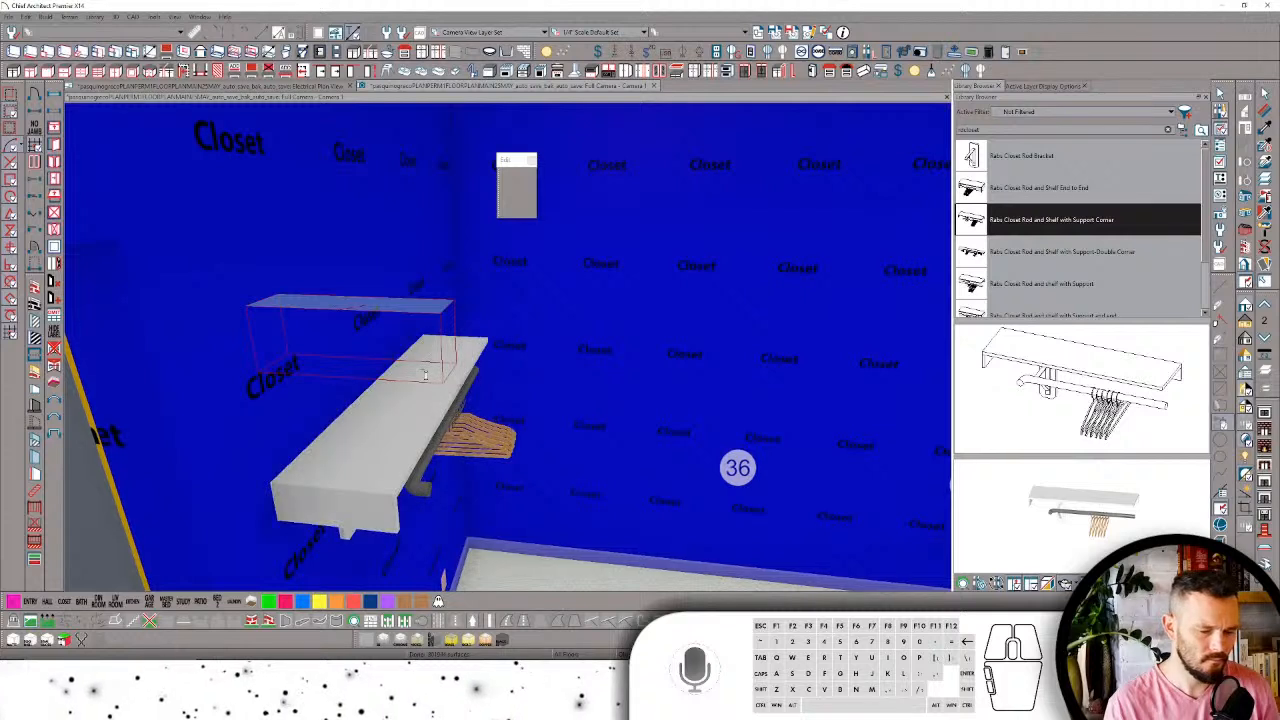
pyautogui.press('Escape')
pyautogui.click(422, 388)
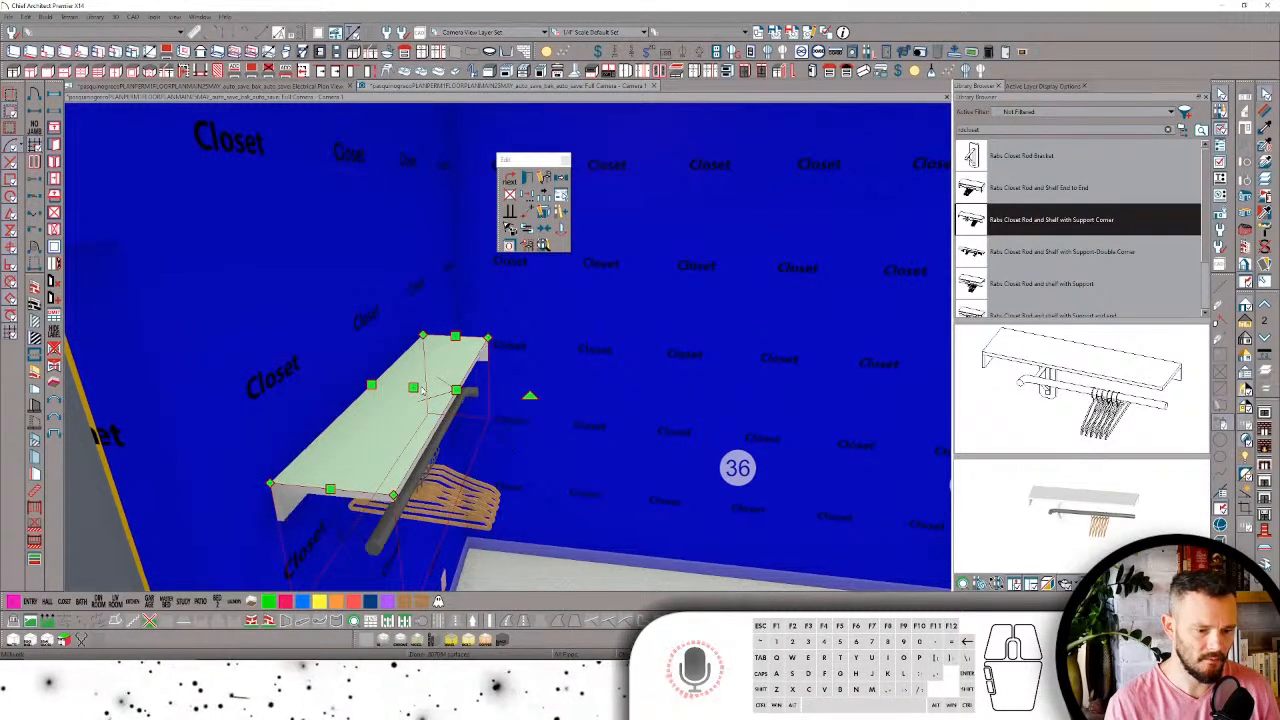
pyautogui.moveTo(416, 387); pyautogui.dragTo(461, 314)
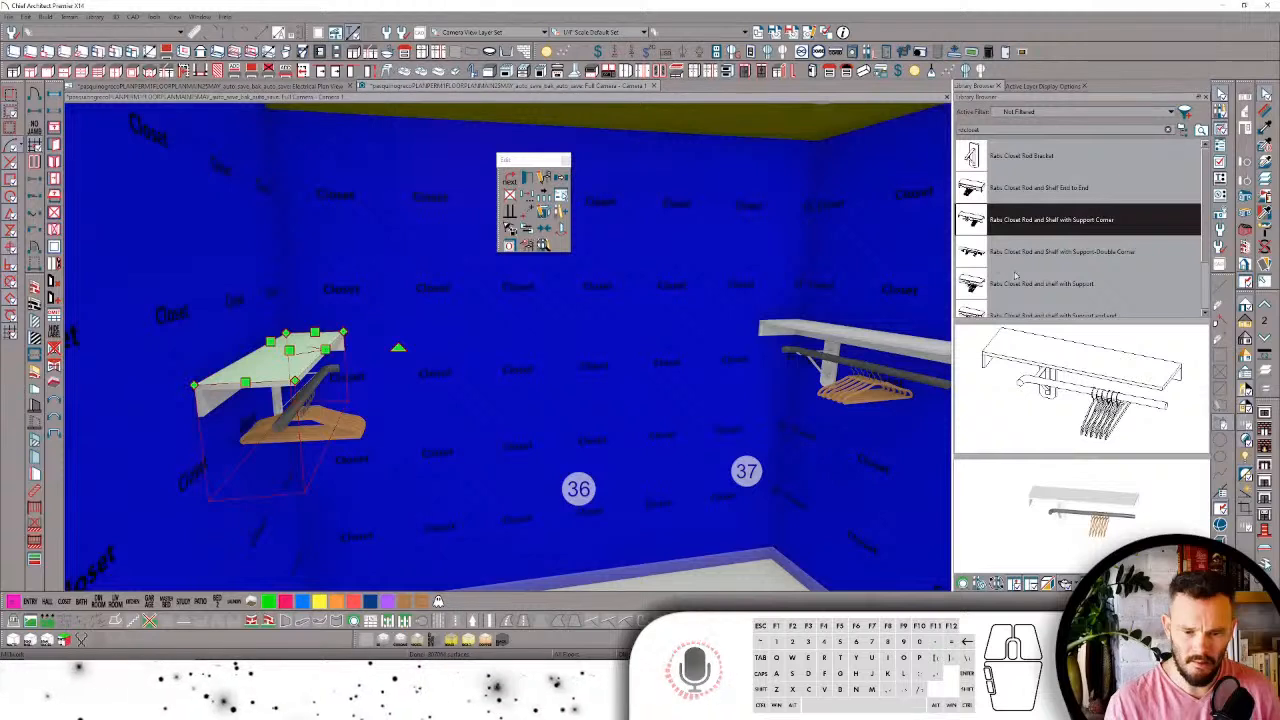
# Step: Add a Closet Rod and shelf with Support on the long wall against the first corner unit, and Hangers beside it
pyautogui.scroll(-2, 1015, 275)
pyautogui.click(1011, 217)
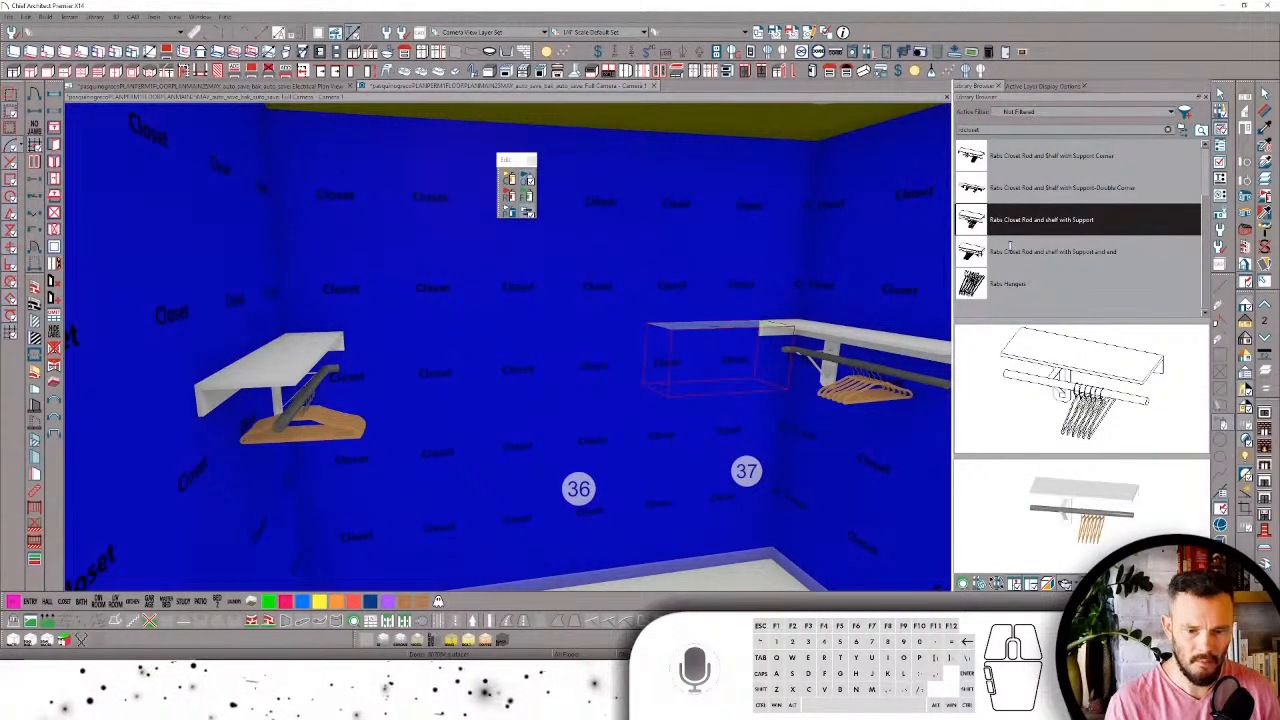
pyautogui.click(1005, 283)
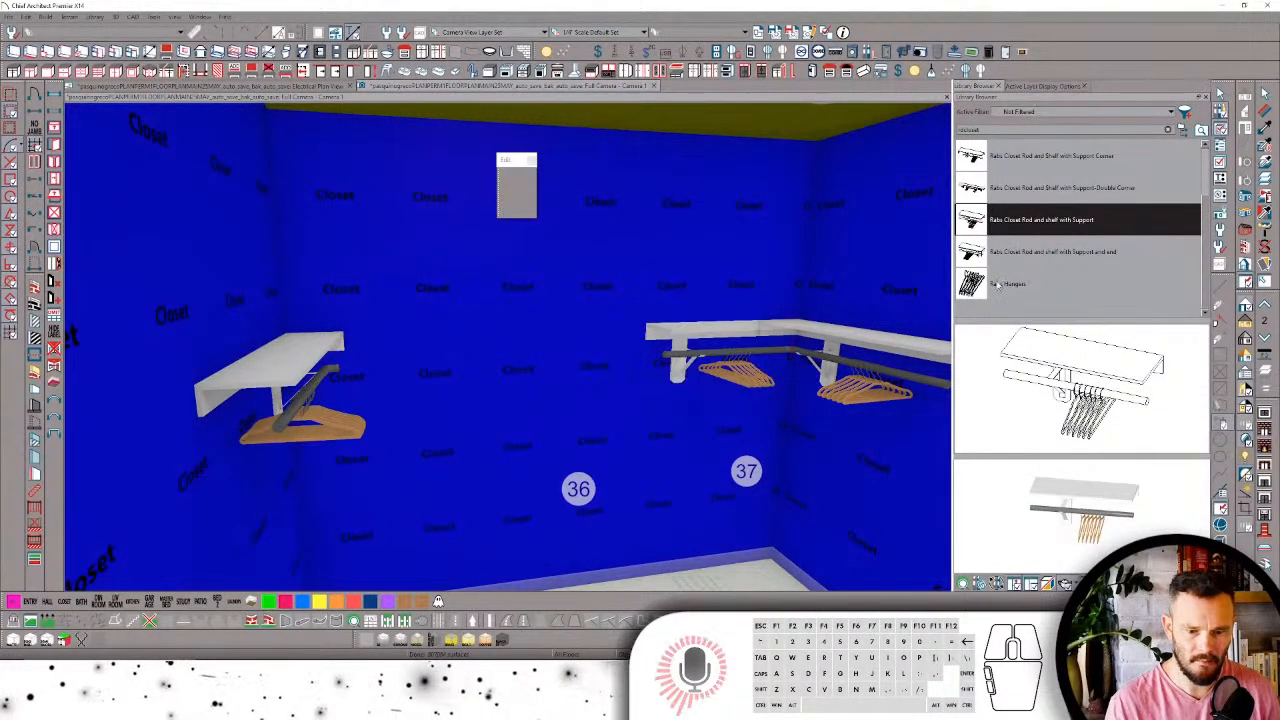
pyautogui.click(581, 356)
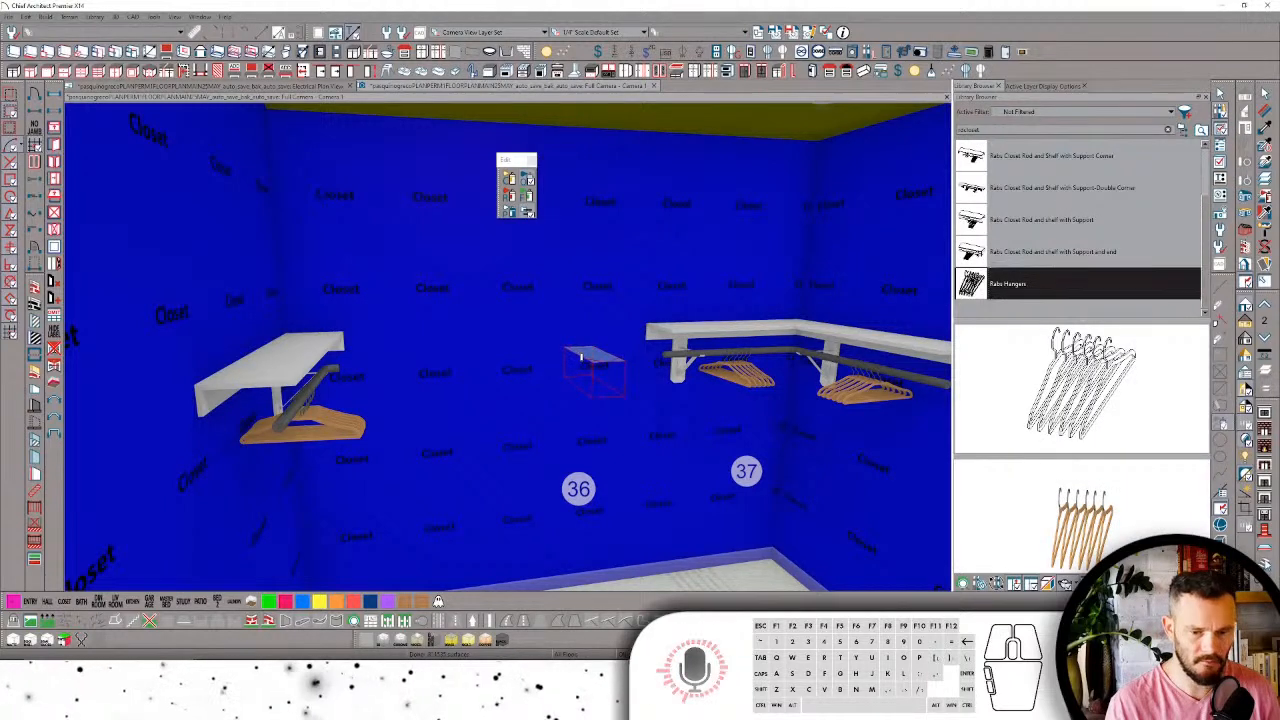
pyautogui.click(594, 366)
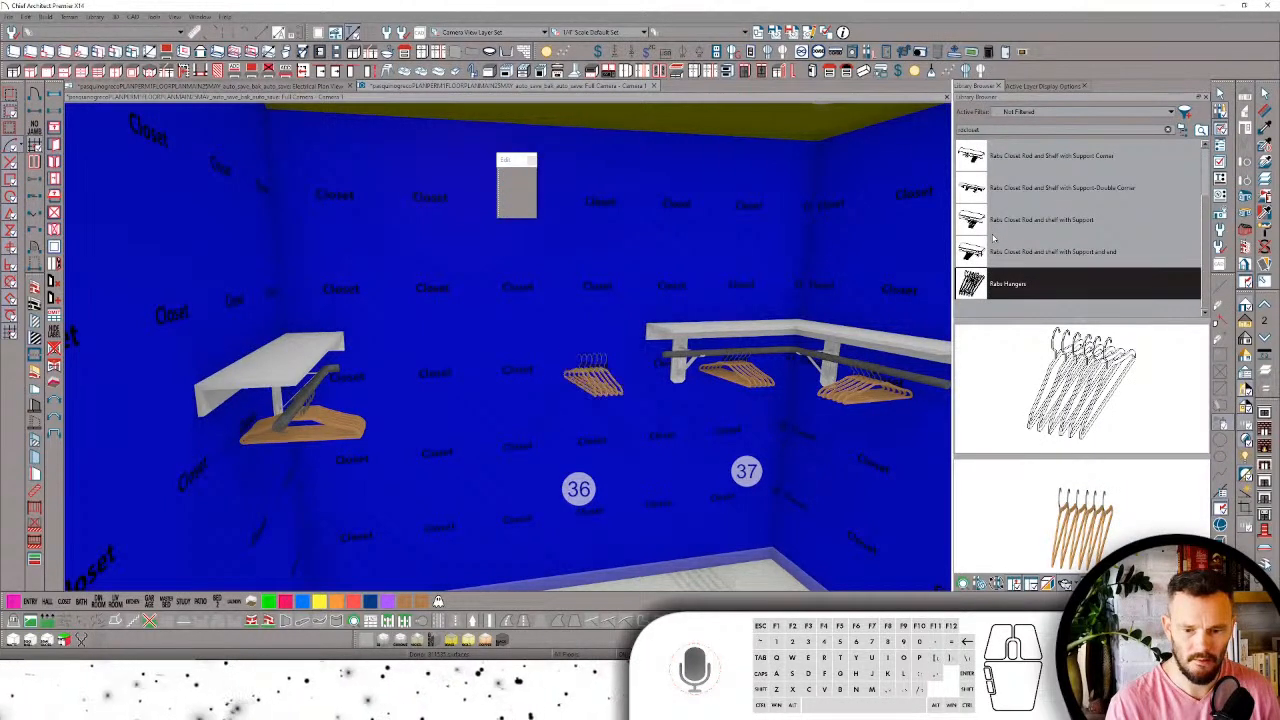
# Step: Place a Closet Rod Bracket on the long wall beside the separate set of hangers
pyautogui.scroll(2, 993, 238)
pyautogui.click(984, 156)
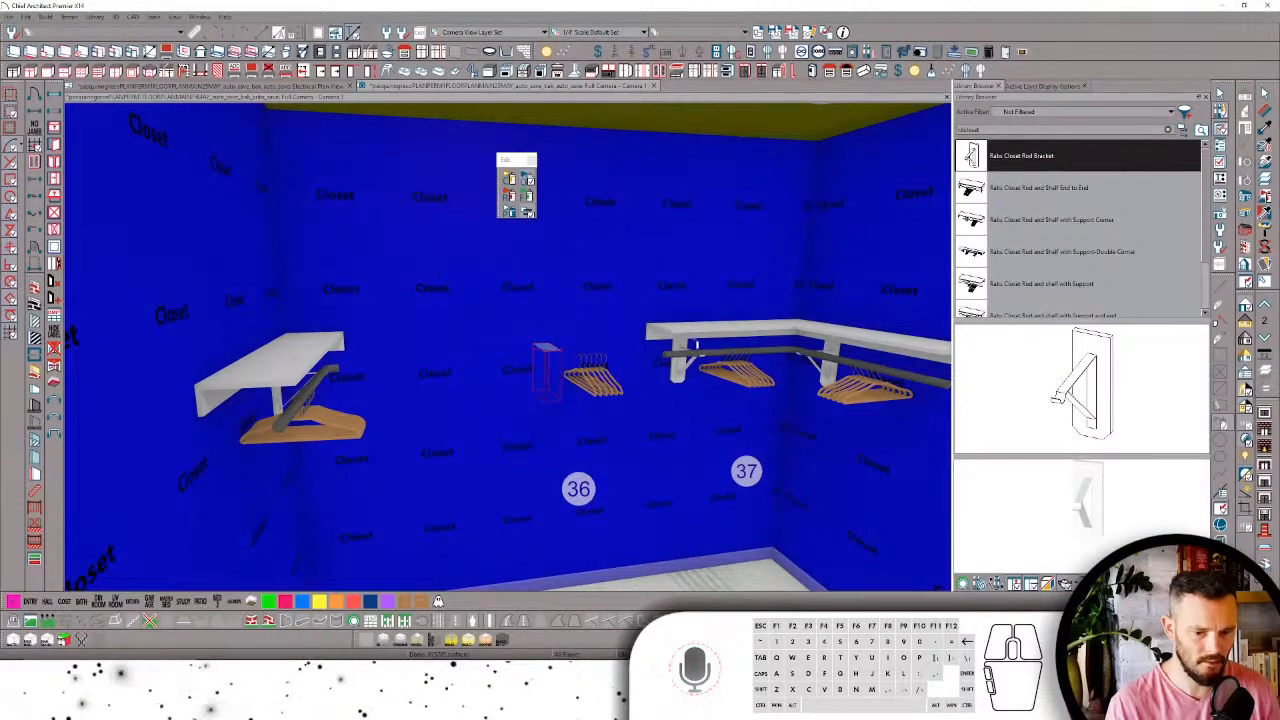
pyautogui.click(545, 366)
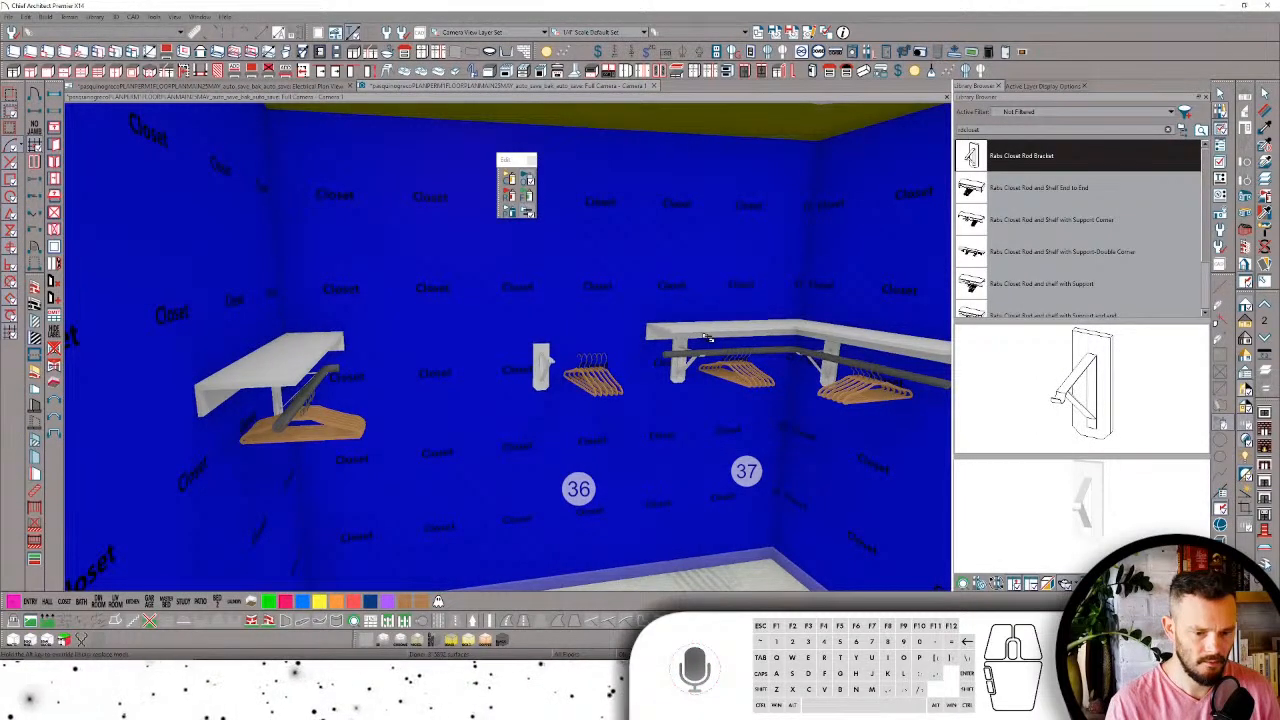
# Step: Stretch the long wall's supported rod-and-shelf unit away from the corner, up to the separate hangers
pyautogui.click(700, 337)
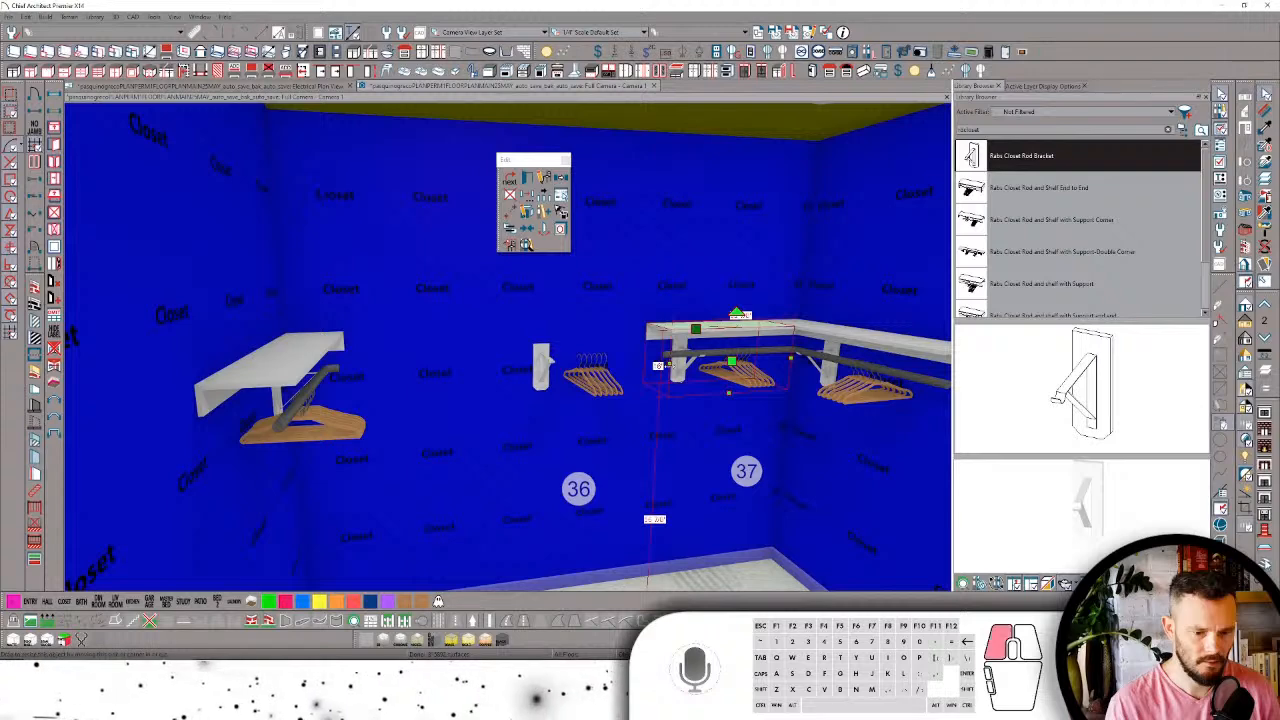
pyautogui.moveTo(658, 366); pyautogui.dragTo(599, 369)
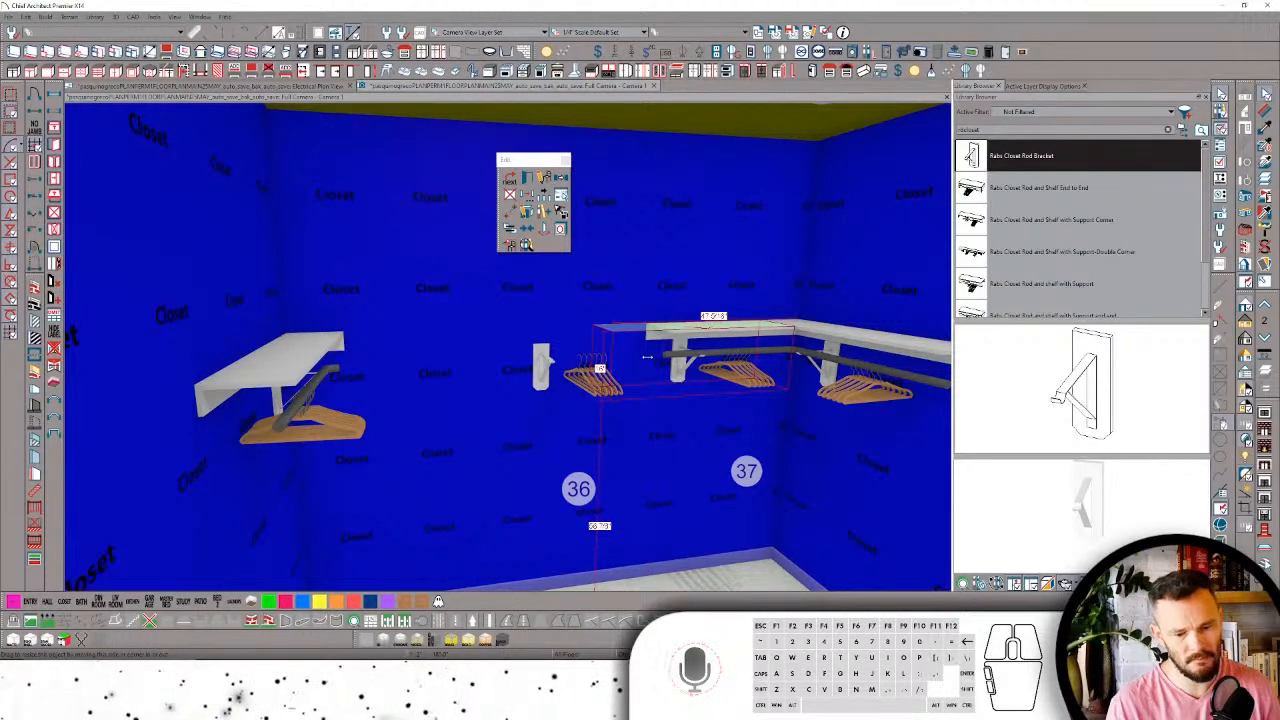
pyautogui.scroll(-3, 688, 358)
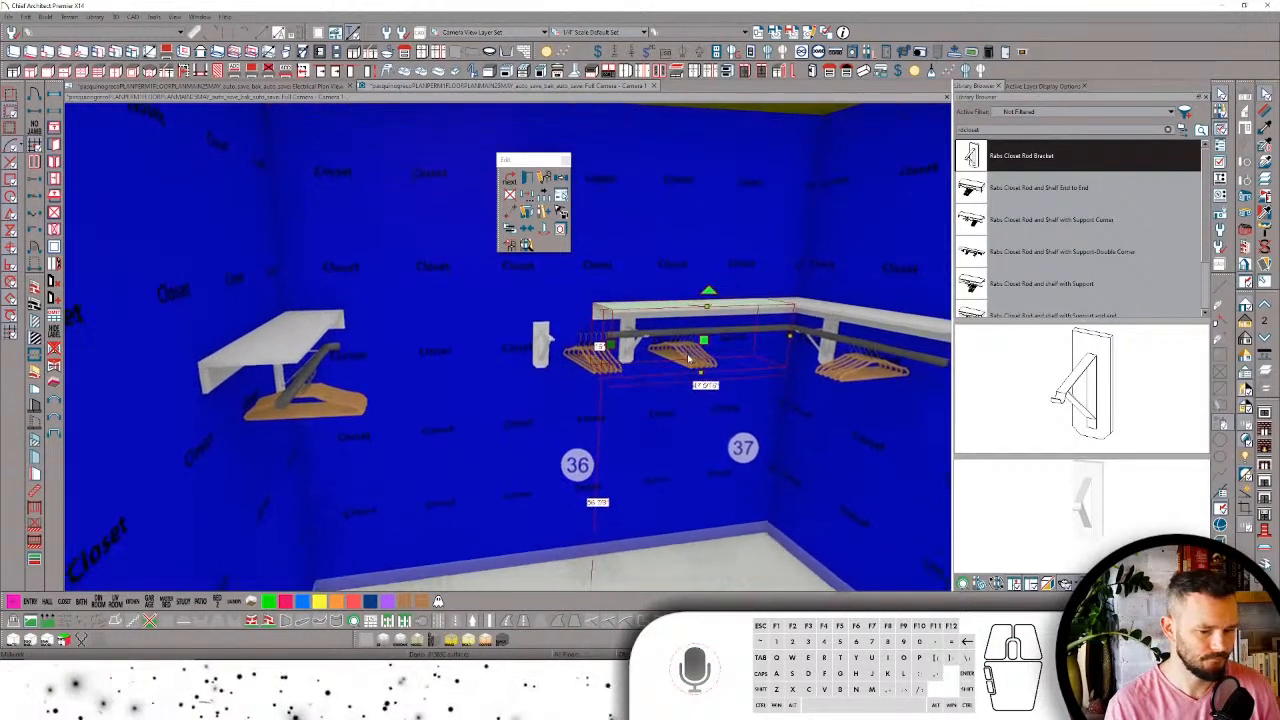
# Step: Add a second supported rod-and-shelf unit from the long wall's opposite corner and stretch it to meet the first unit
pyautogui.click(580, 531)
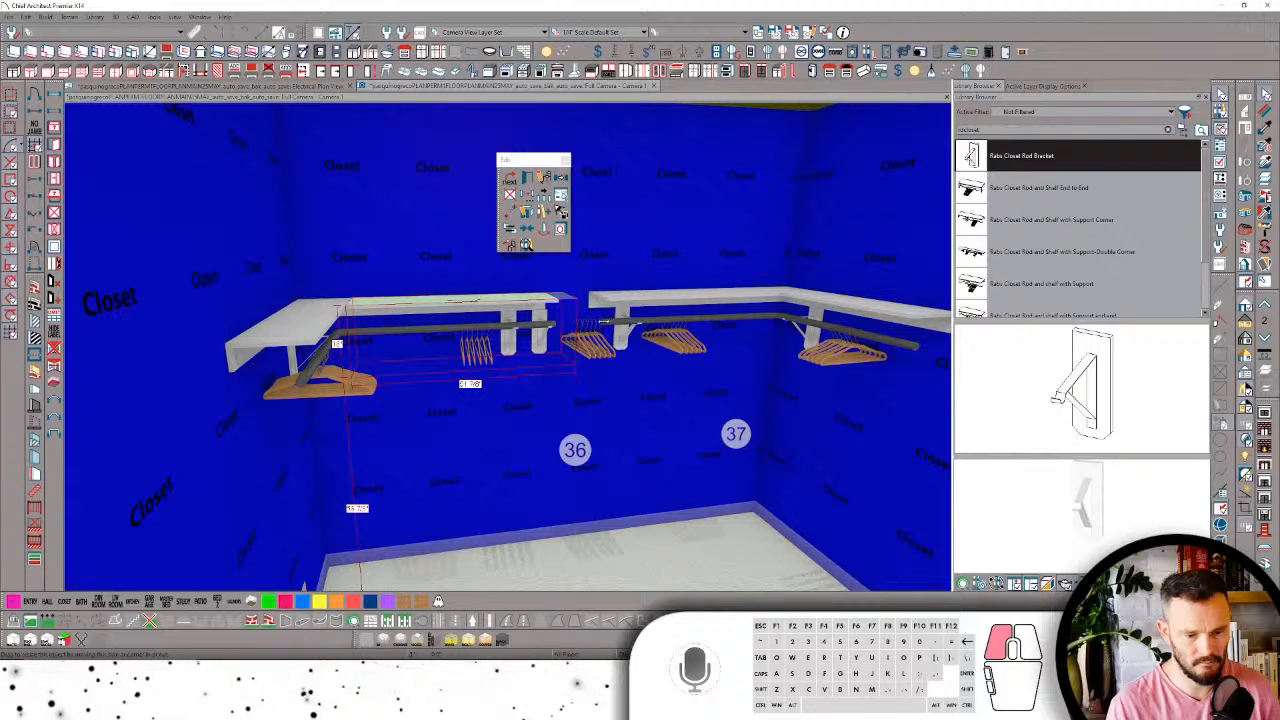
pyautogui.moveTo(604, 322); pyautogui.dragTo(602, 322)
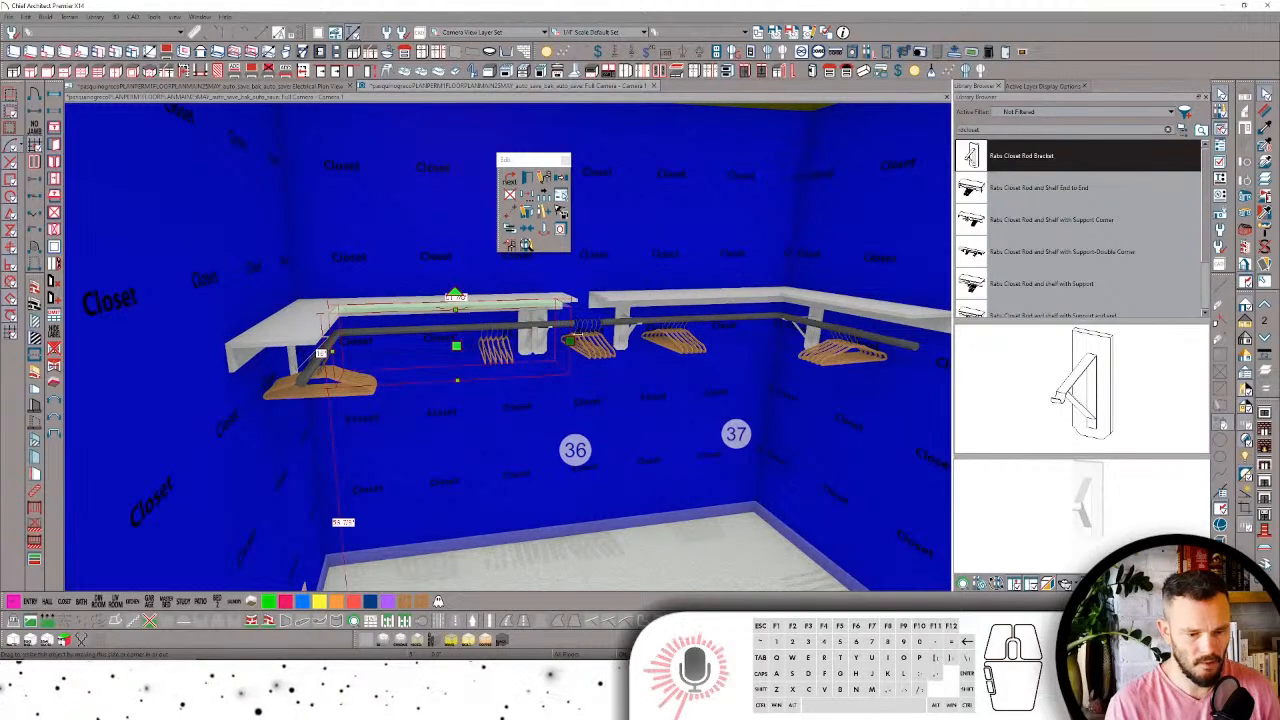
pyautogui.scroll(2, 580, 328)
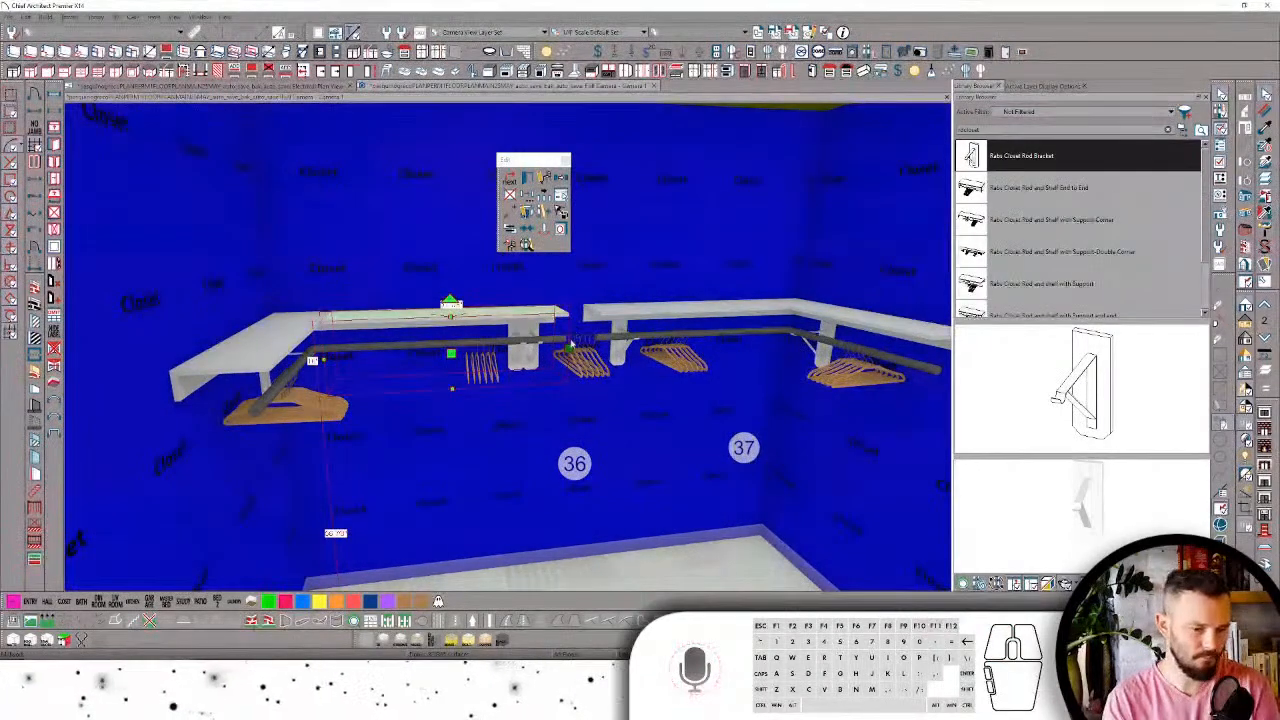
pyautogui.moveTo(450, 302); pyautogui.dragTo(451, 304)
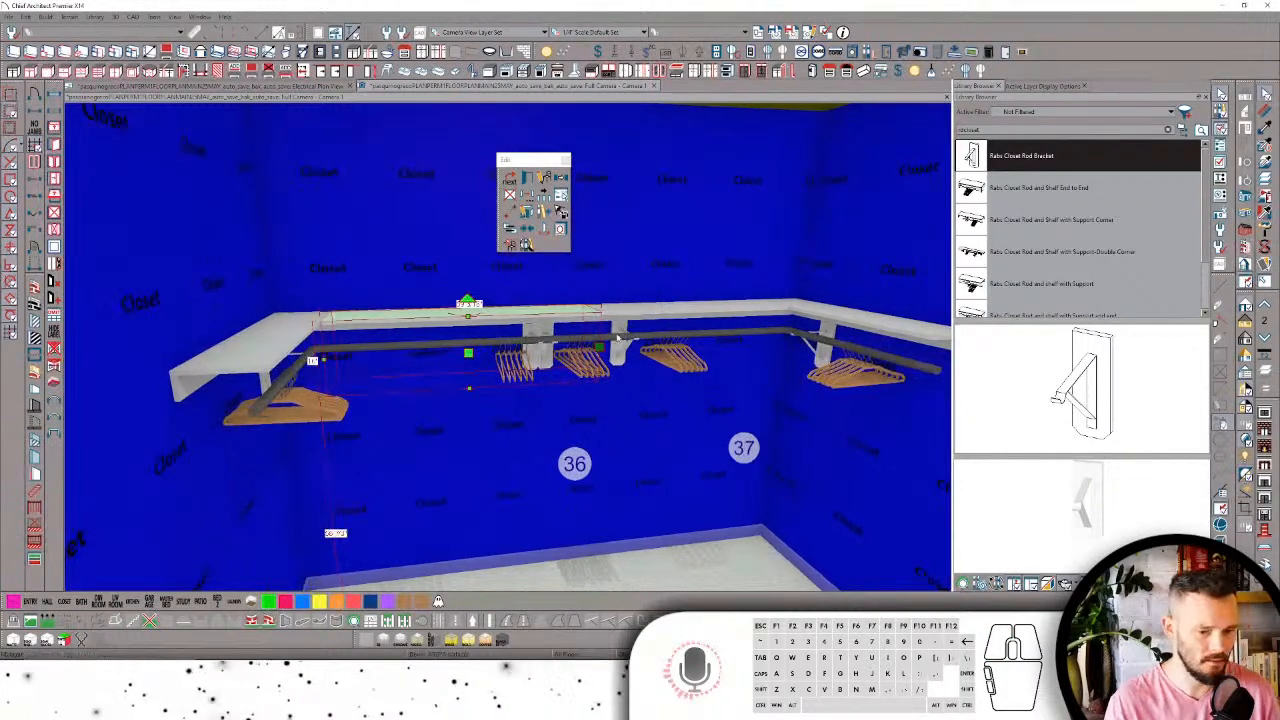
# Step: Reposition the separate rod bracket near the opposite corner of the long wall and slide the loose hangers along the rod toward it
pyautogui.click(538, 345)
pyautogui.moveTo(538, 357); pyautogui.dragTo(350, 355)
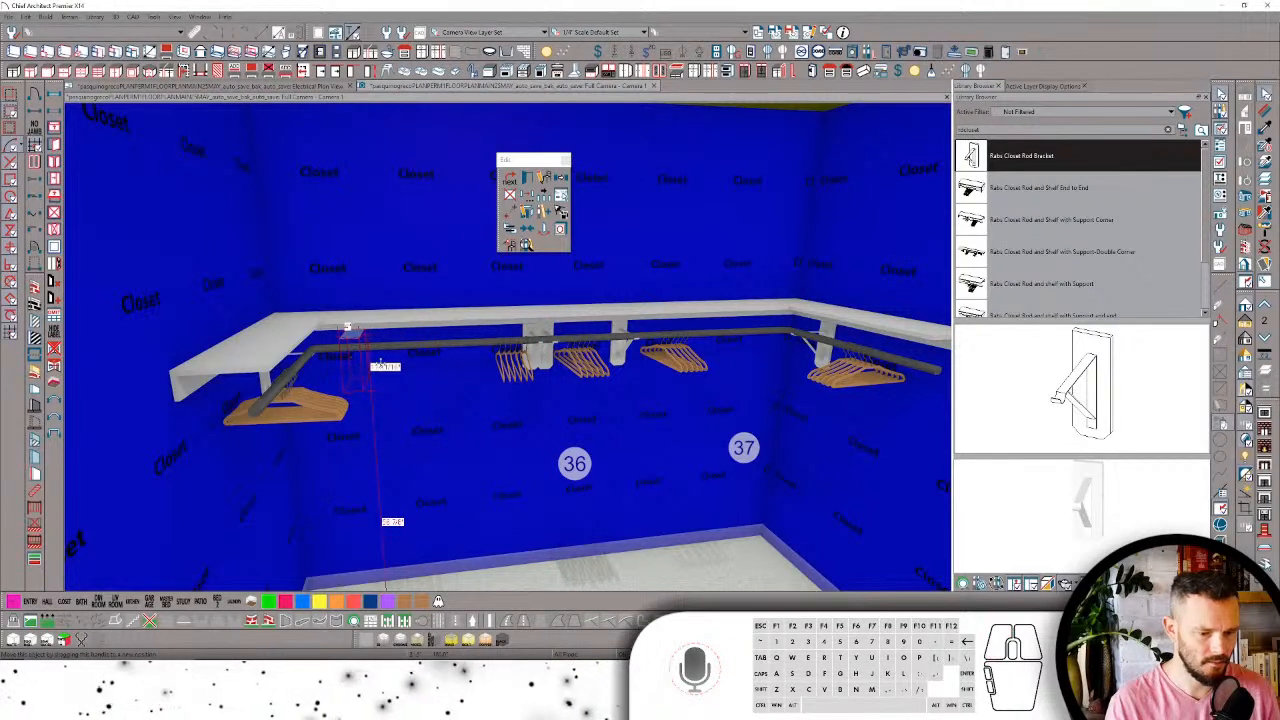
pyautogui.click(585, 372)
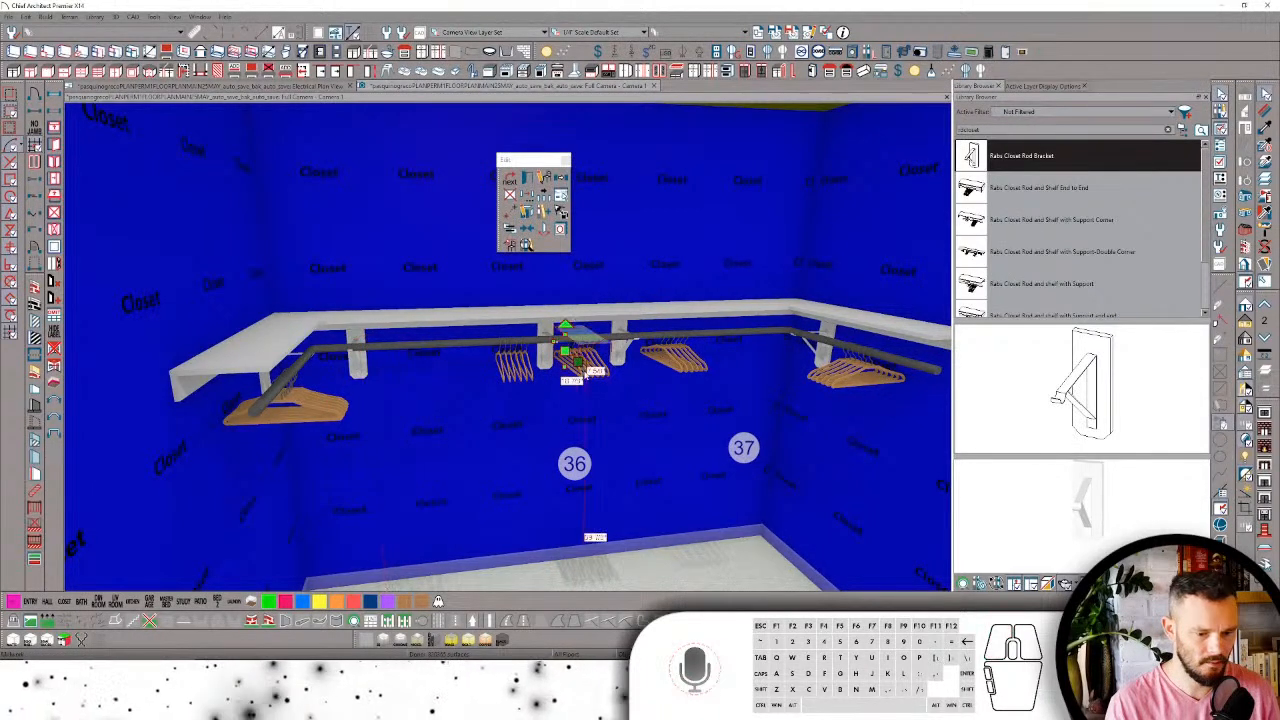
pyautogui.press('Tab')
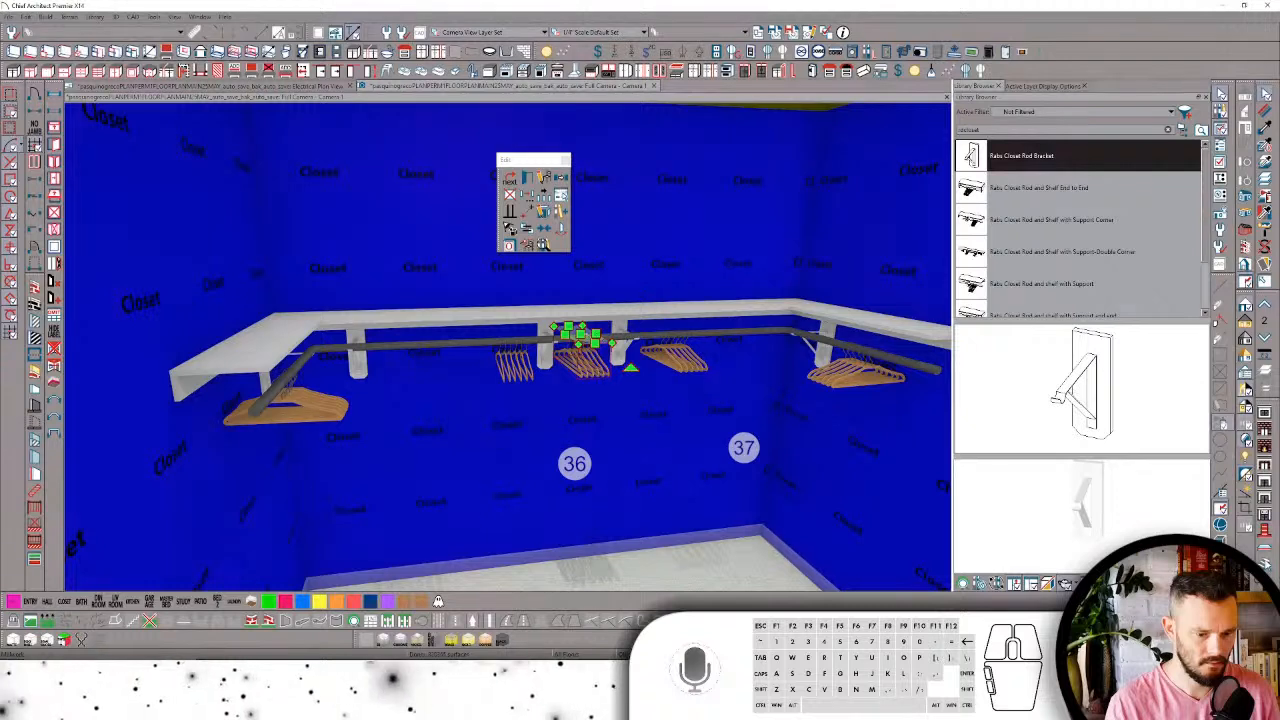
pyautogui.moveTo(578, 333); pyautogui.dragTo(420, 340)
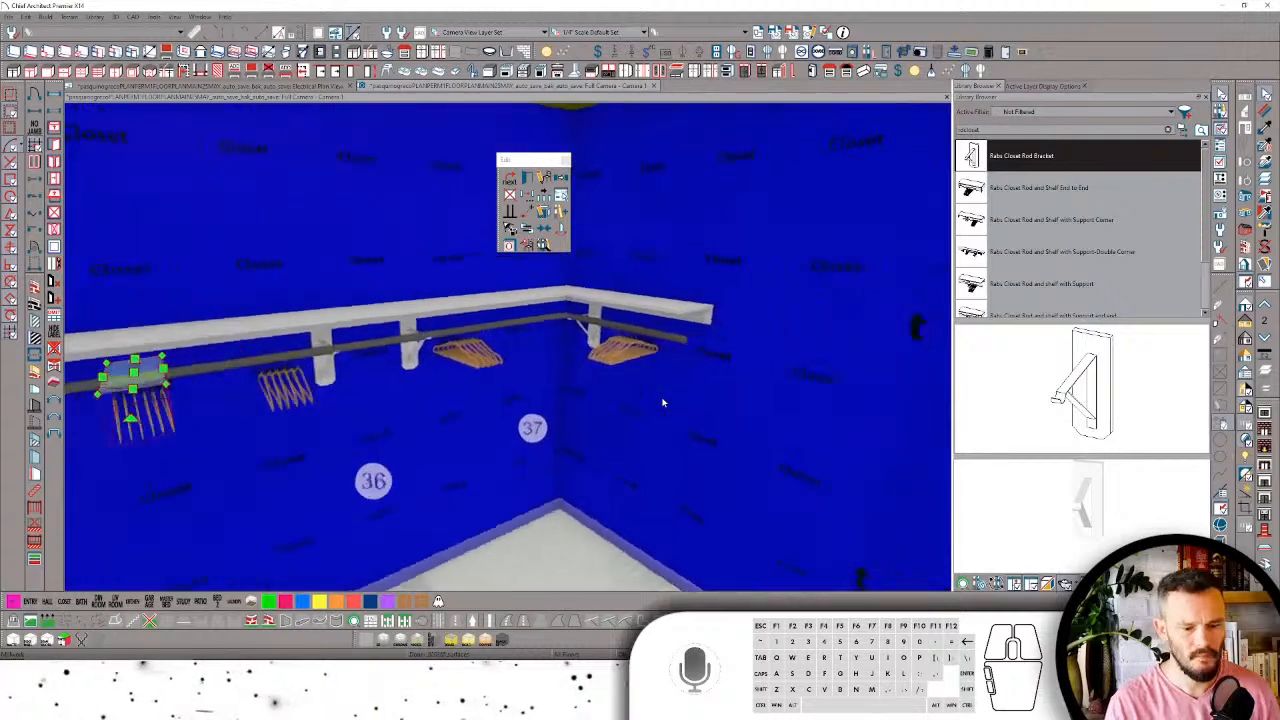
# Step: Place a Closet Rod and shelf with Support and end on the first end wall, beyond the corner unit's open end
pyautogui.press('Left')
pyautogui.press('Left')
pyautogui.press('Left')
pyautogui.press('Left')
pyautogui.press('Left')
pyautogui.press('Left')
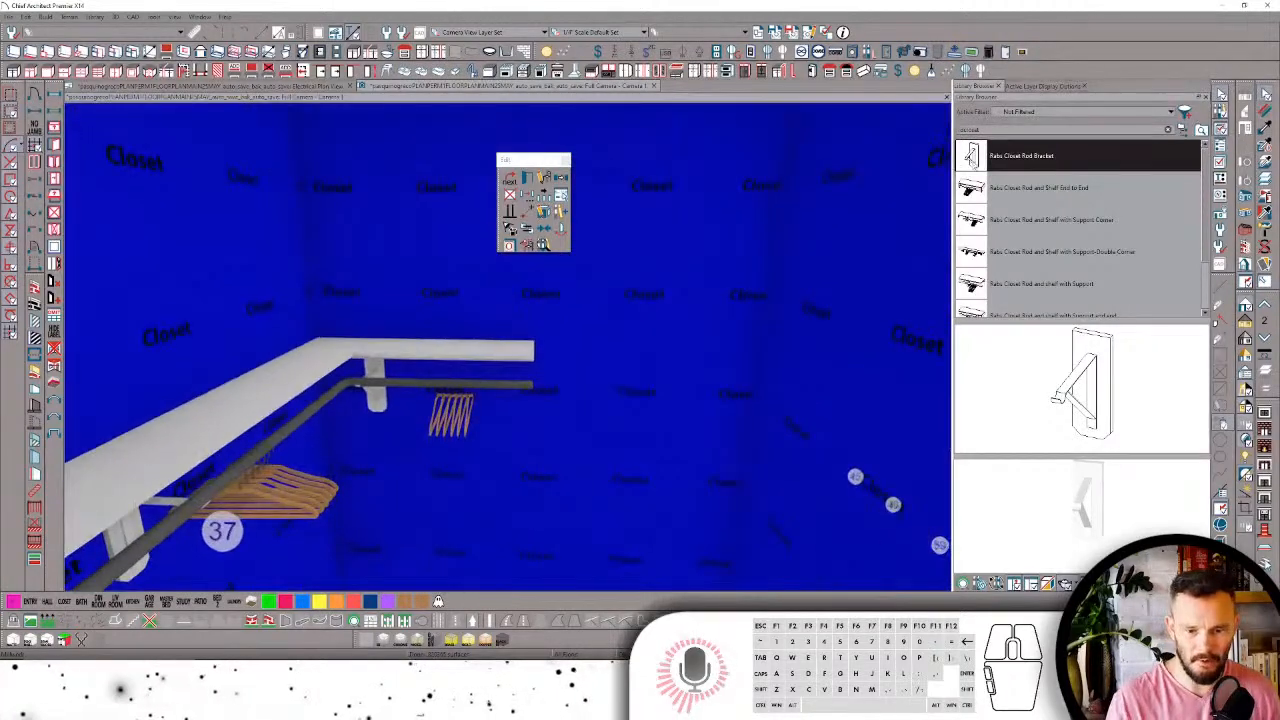
pyautogui.click(1000, 218)
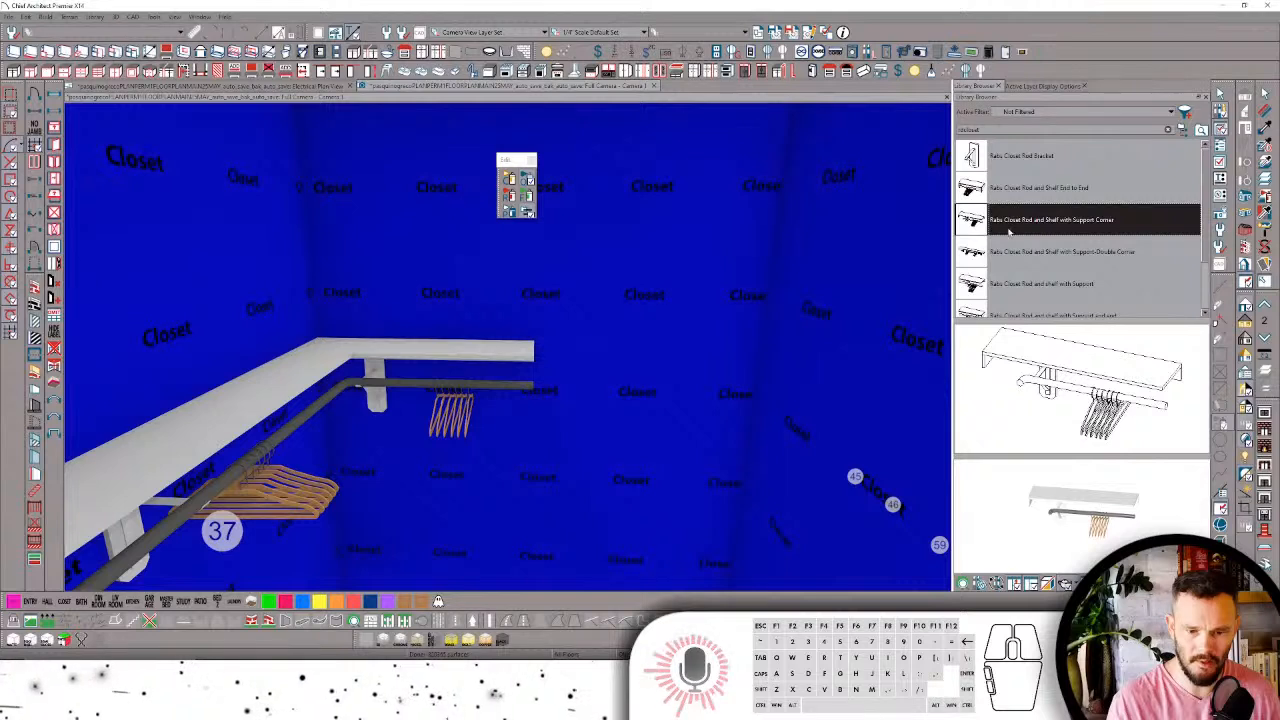
pyautogui.scroll(-1, 1010, 280)
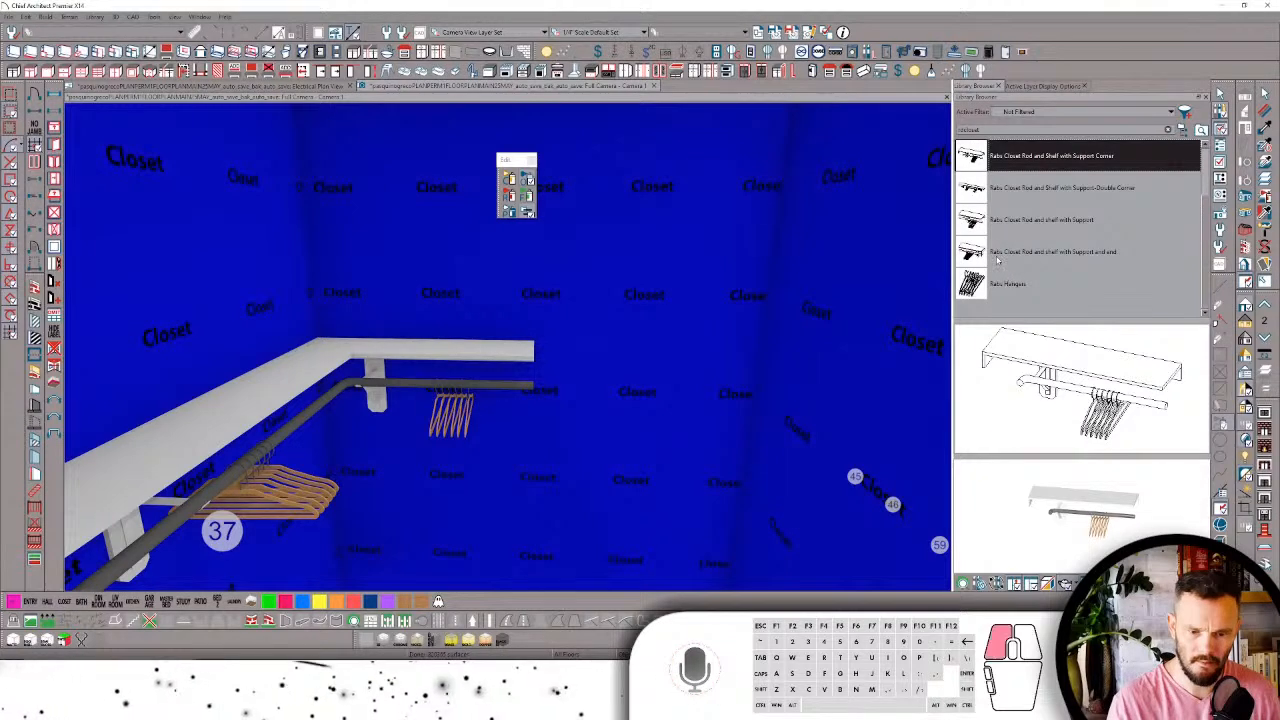
pyautogui.click(997, 259)
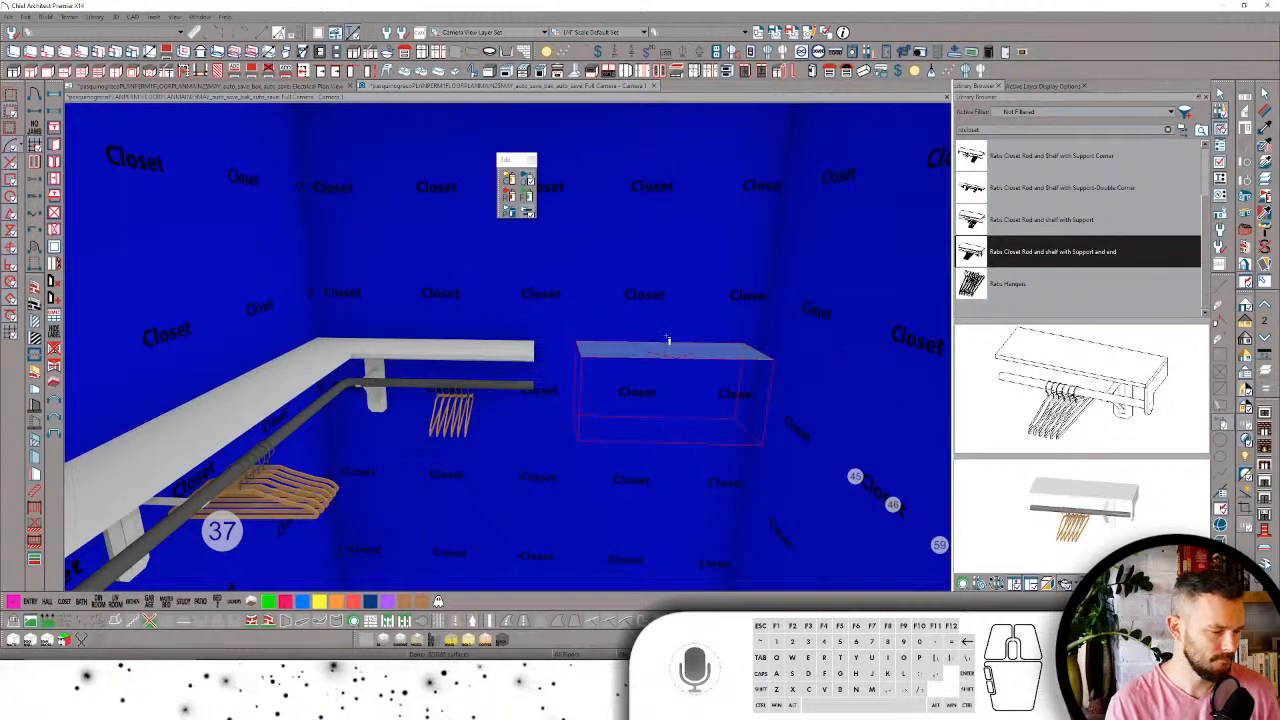
pyautogui.click(664, 345)
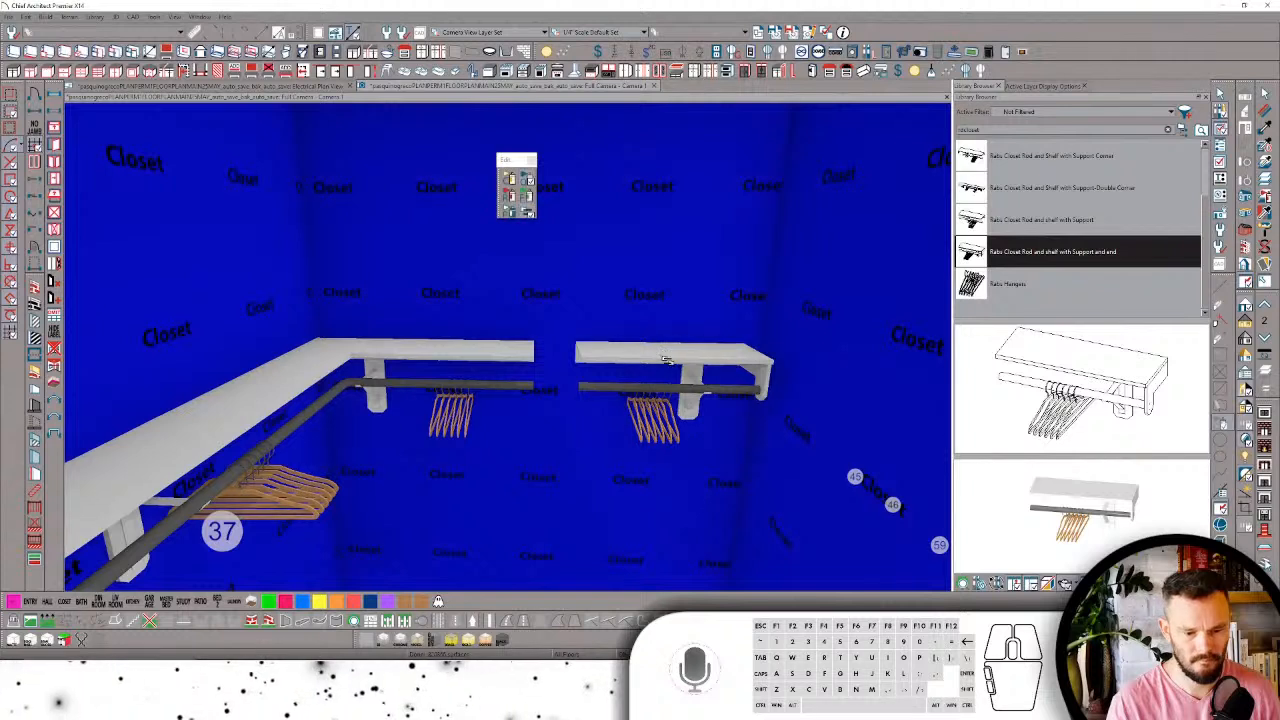
# Step: Move the new end unit against the adjacent side wall and stretch its other end to meet the corner unit
pyautogui.click(664, 356)
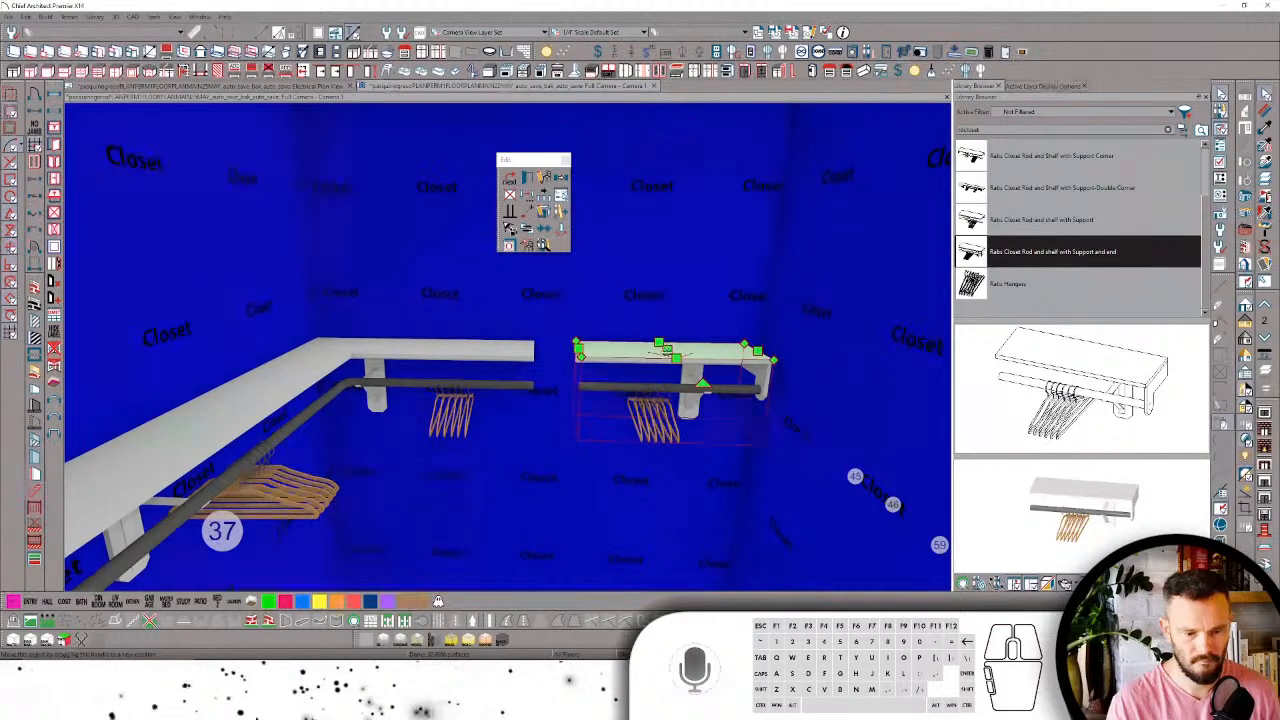
pyautogui.moveTo(664, 350); pyautogui.dragTo(721, 350)
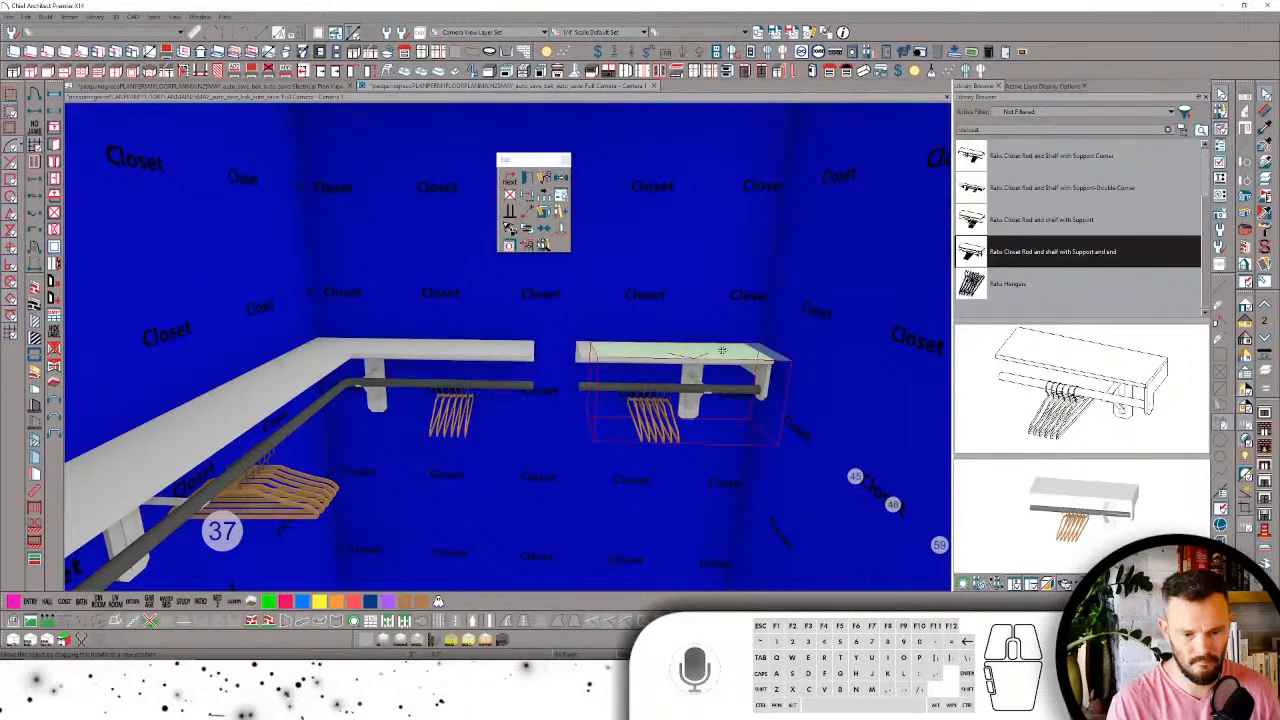
pyautogui.moveTo(595, 350); pyautogui.dragTo(538, 350)
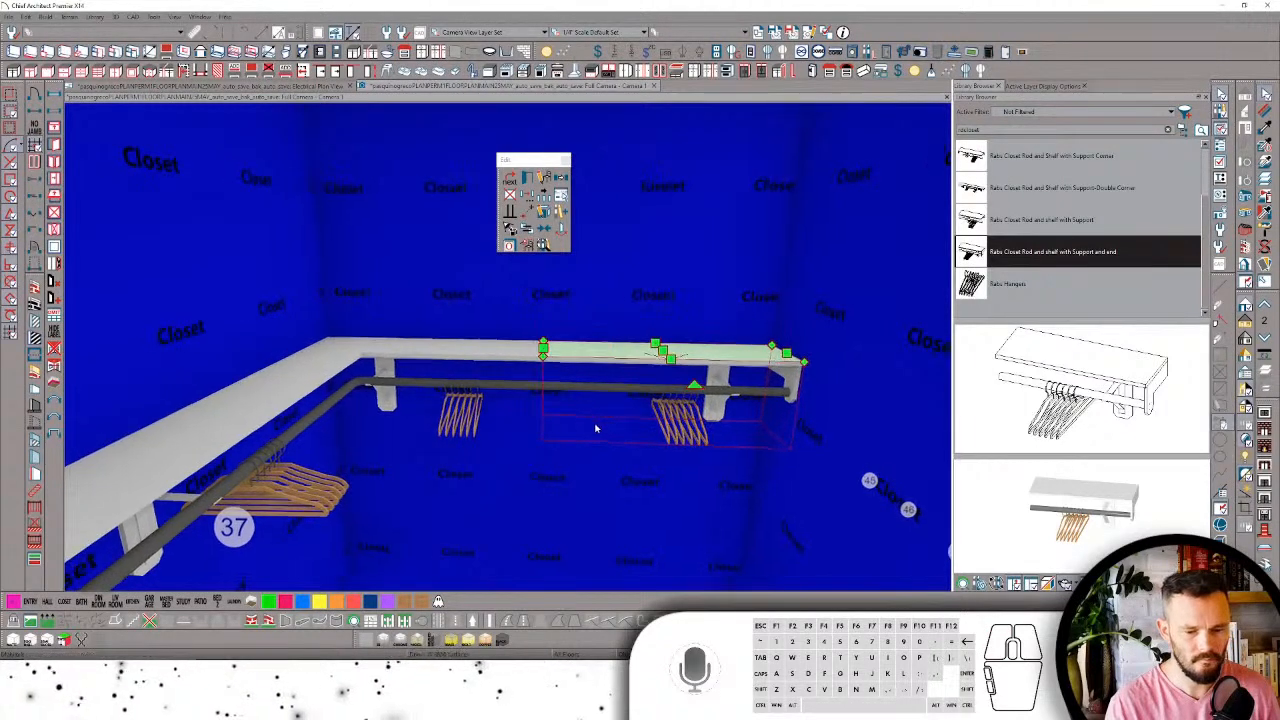
# Step: Add a Rabs Closet Rod Bracket at the open end of the opposite end wall's shelf and stretch that shelf unit toward the bath door
pyautogui.moveTo(595, 428); pyautogui.dragTo(460, 418, button='middle')
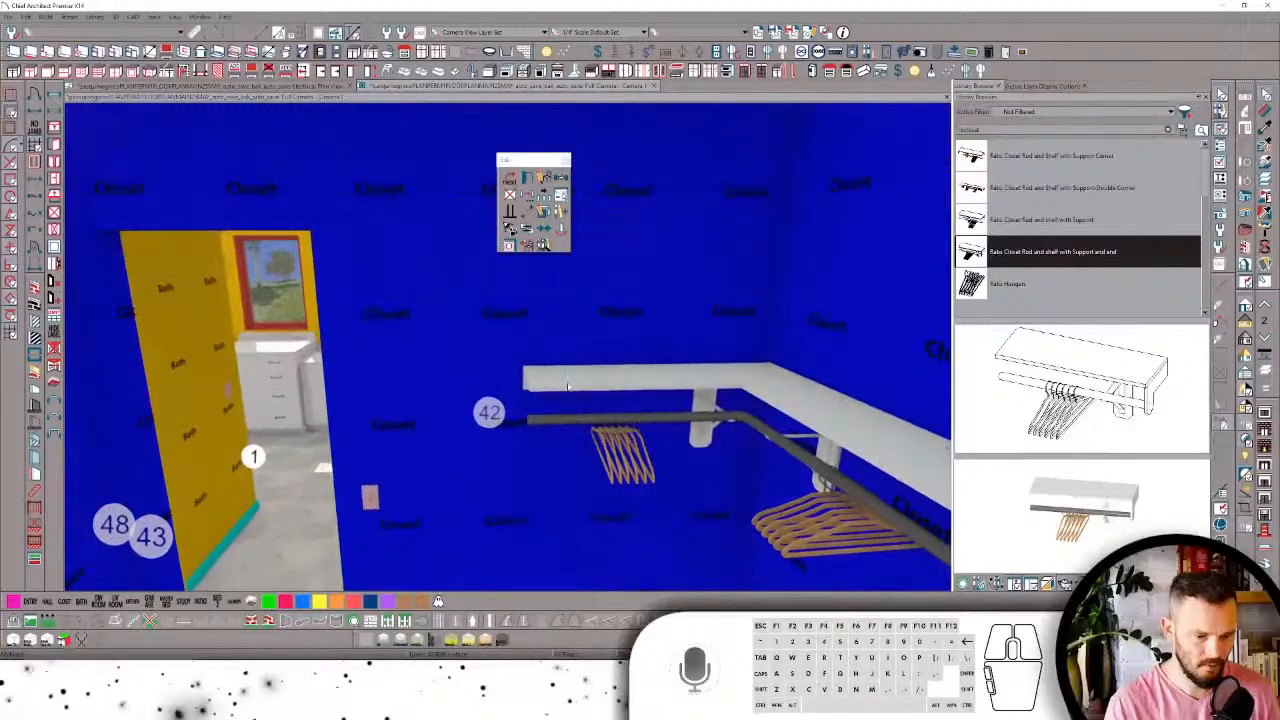
pyautogui.click(567, 383)
pyautogui.scroll(2, 1002, 201)
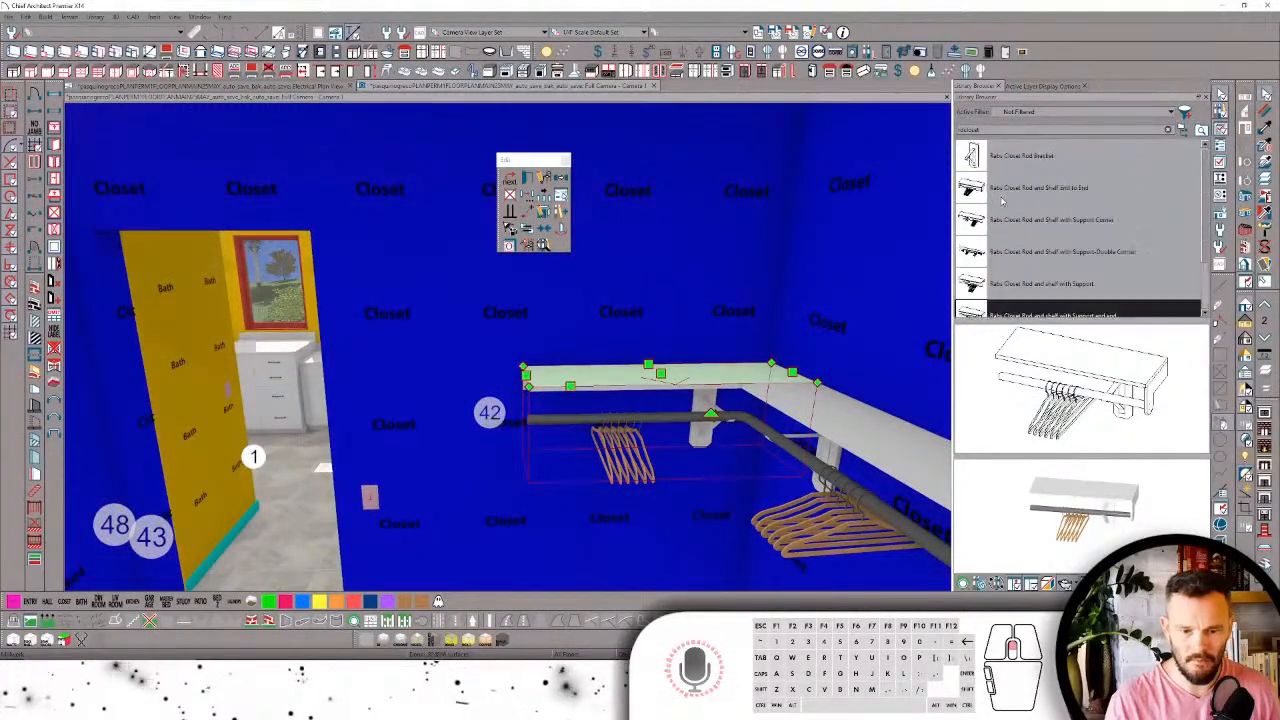
pyautogui.click(1000, 158)
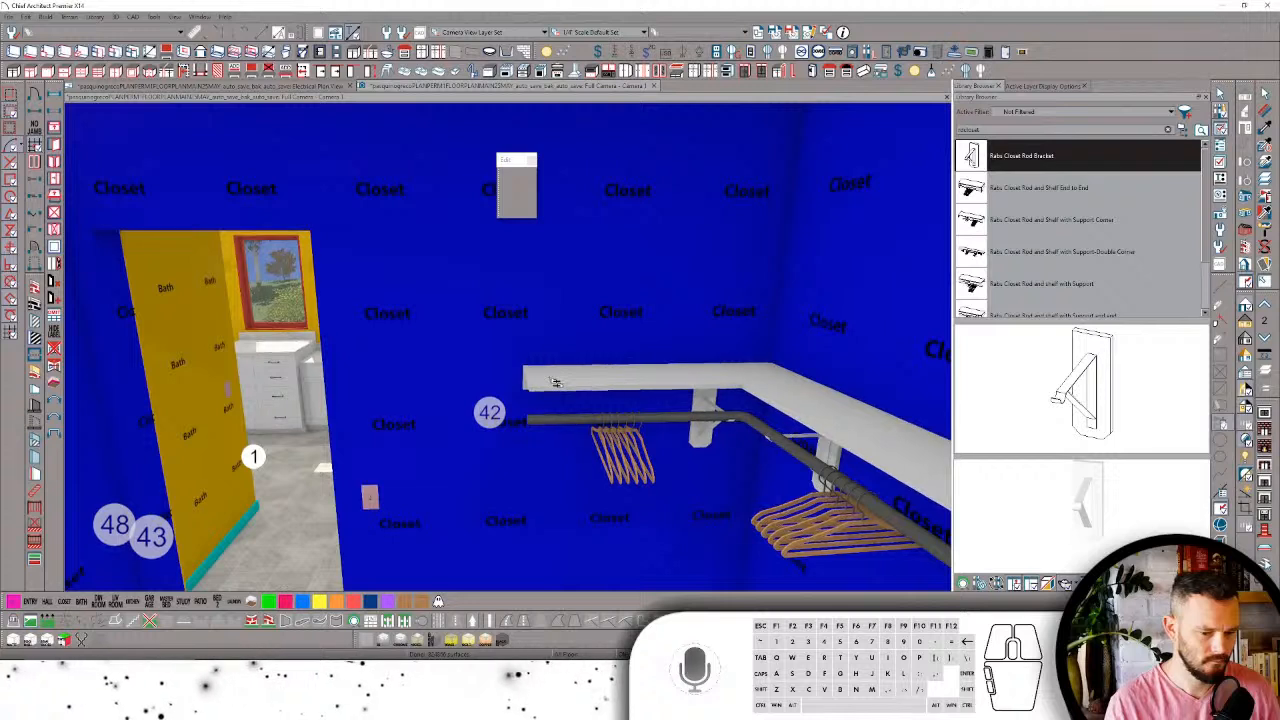
pyautogui.click(548, 384)
pyautogui.click(553, 381)
pyautogui.moveTo(524, 378); pyautogui.dragTo(371, 379)
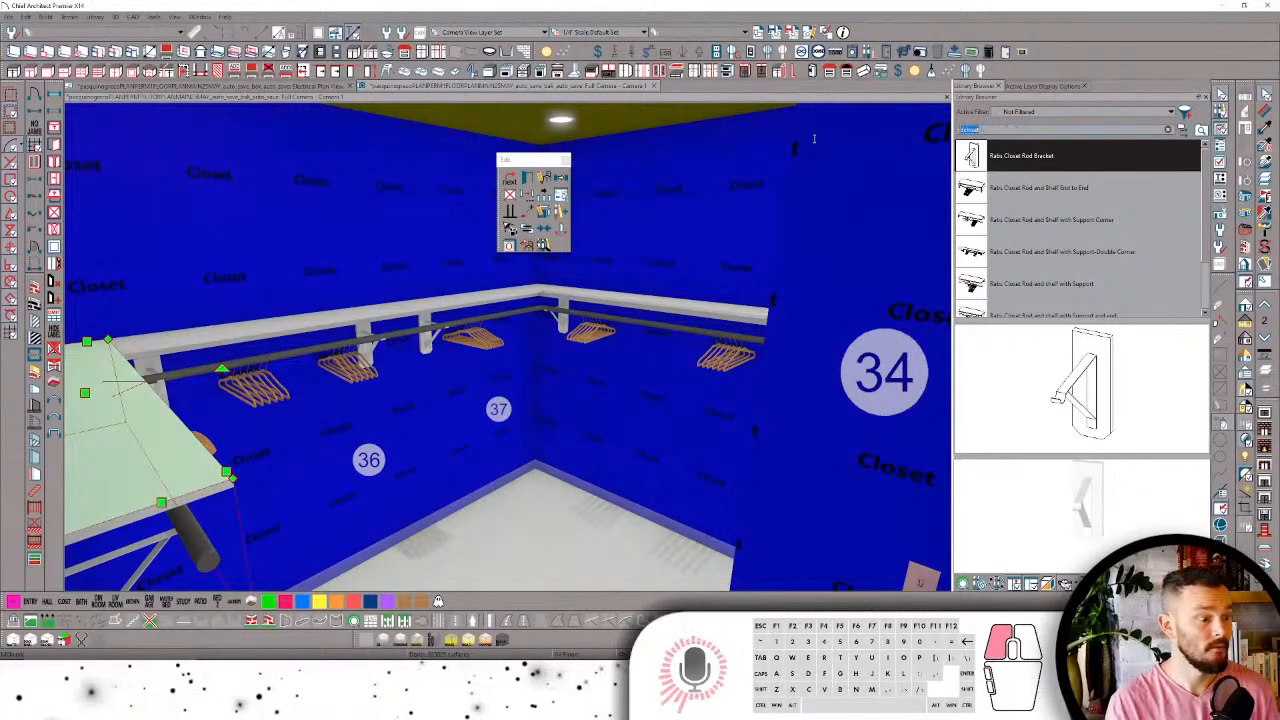
# Step: Search the library for closet clothing and choose Rabs Hanging Clothes from the Closet Systems Clothing folder, with the electrical plan view open
pyautogui.moveTo(814, 139); pyautogui.dragTo(808, 142)
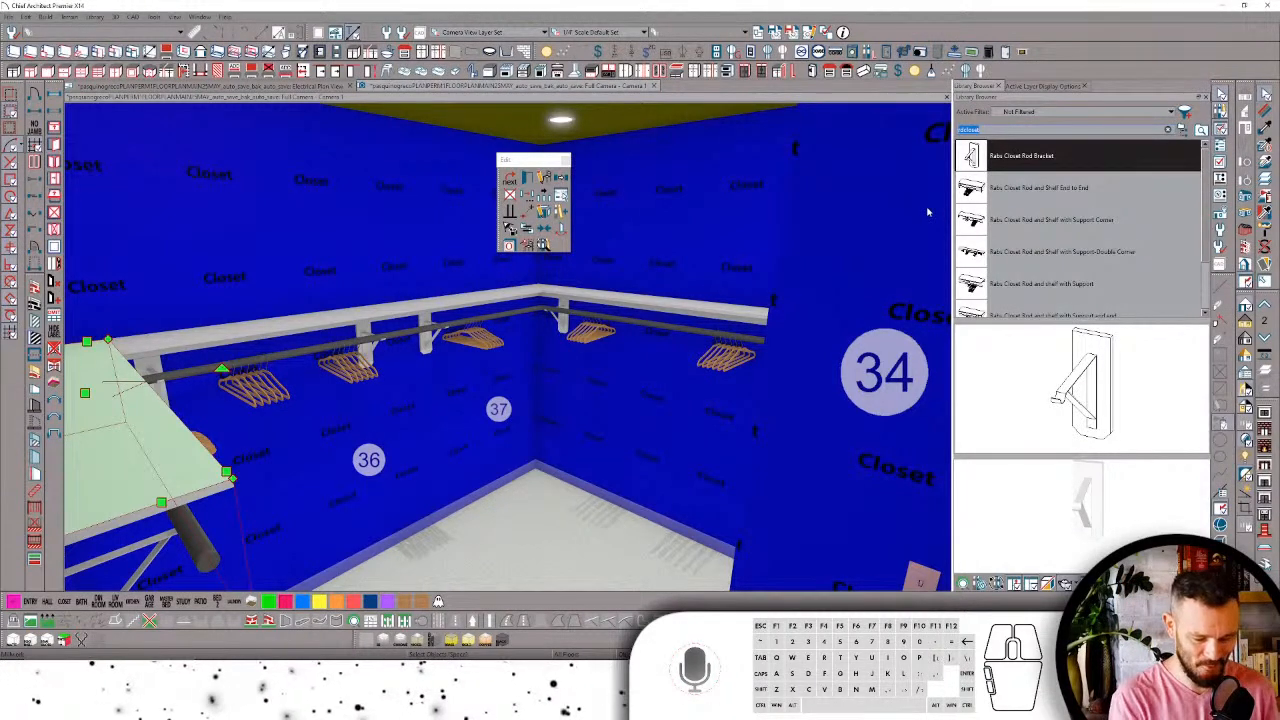
pyautogui.write('dsl')
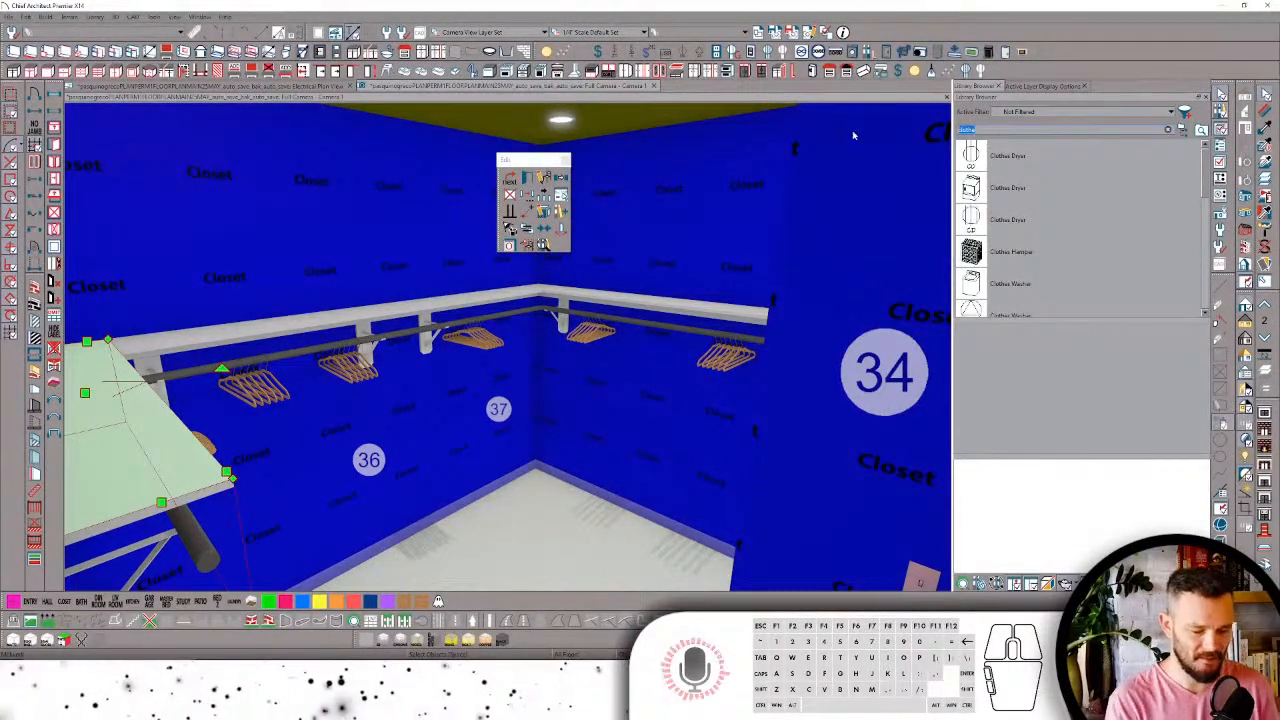
pyautogui.write('rdclot')
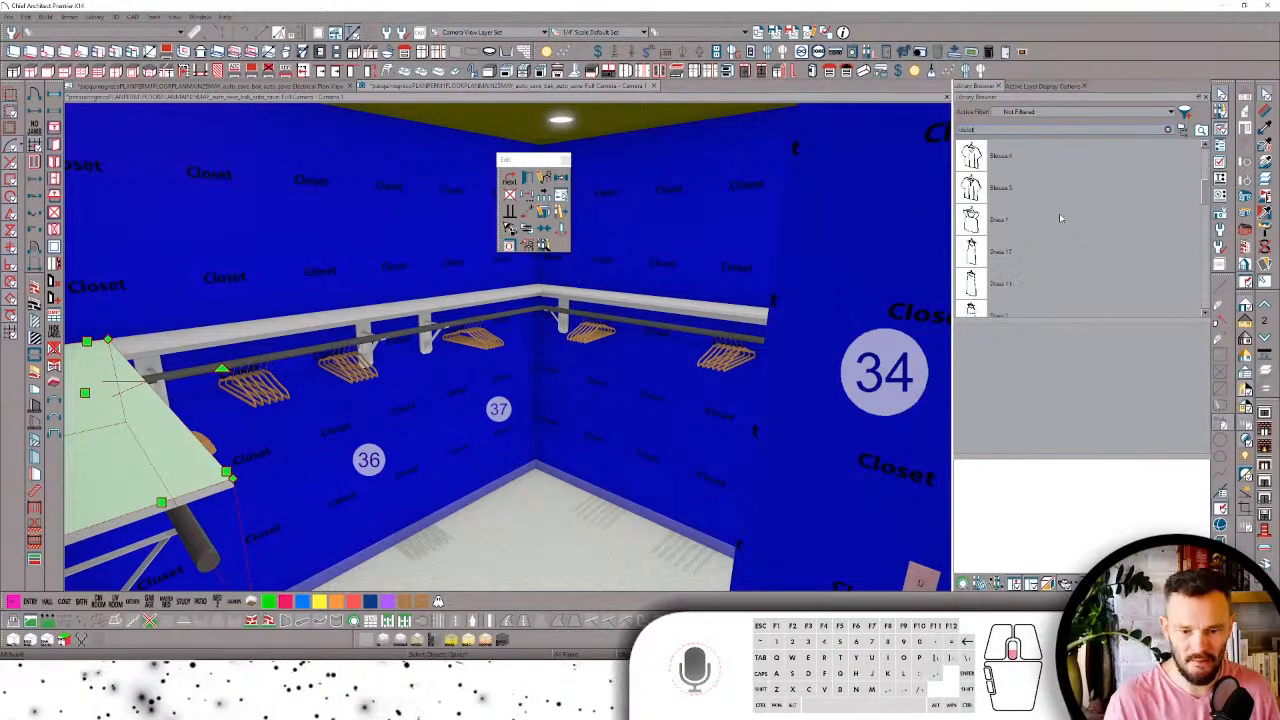
pyautogui.scroll(1, 1022, 205)
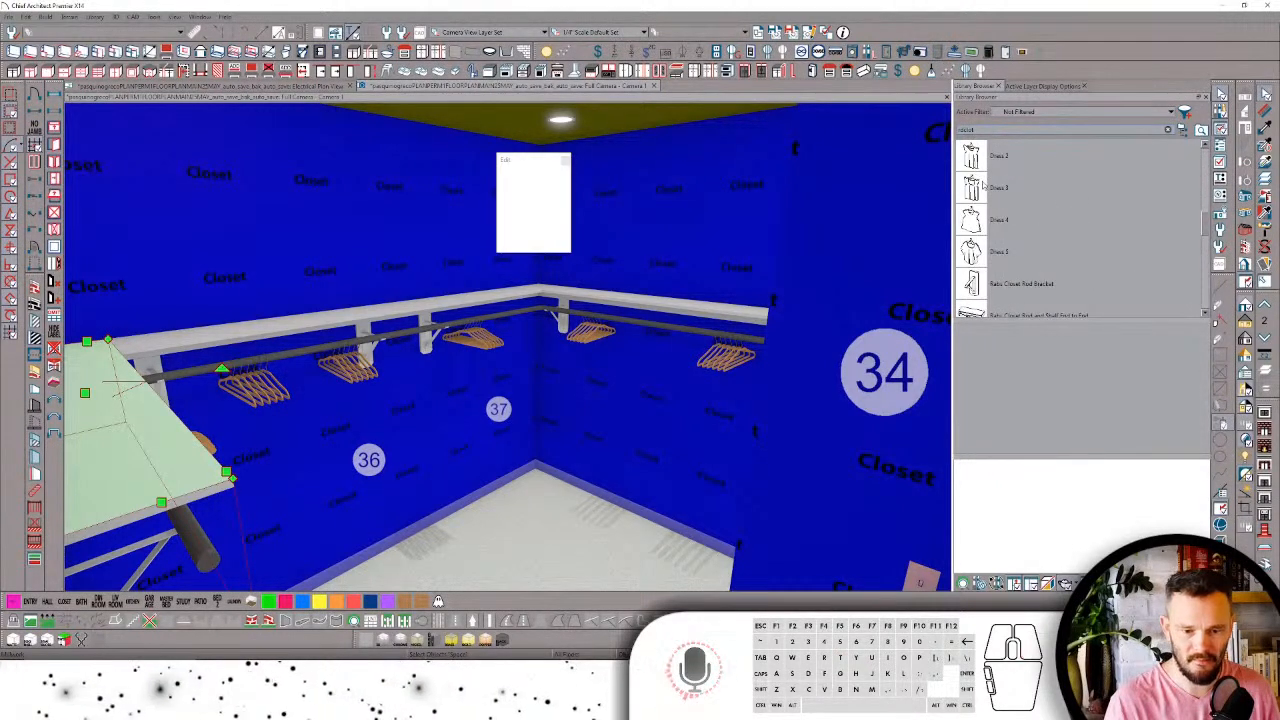
pyautogui.click(1028, 190)
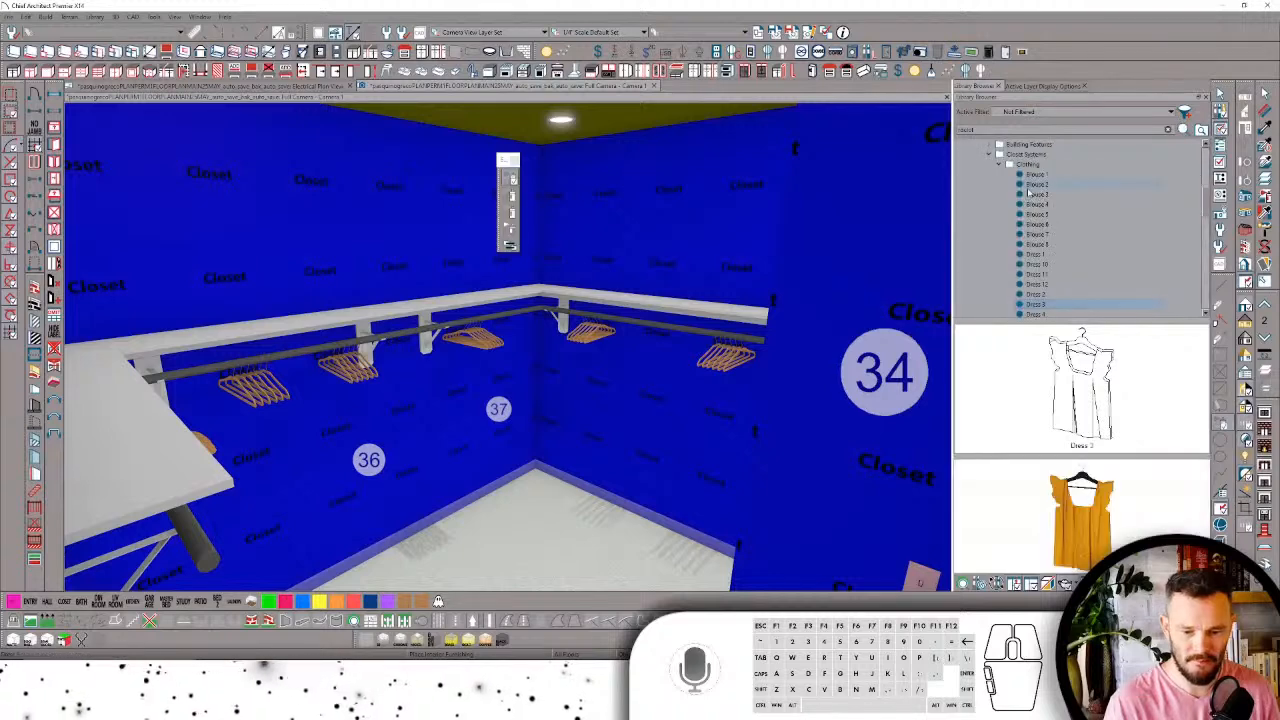
pyautogui.click(128, 86)
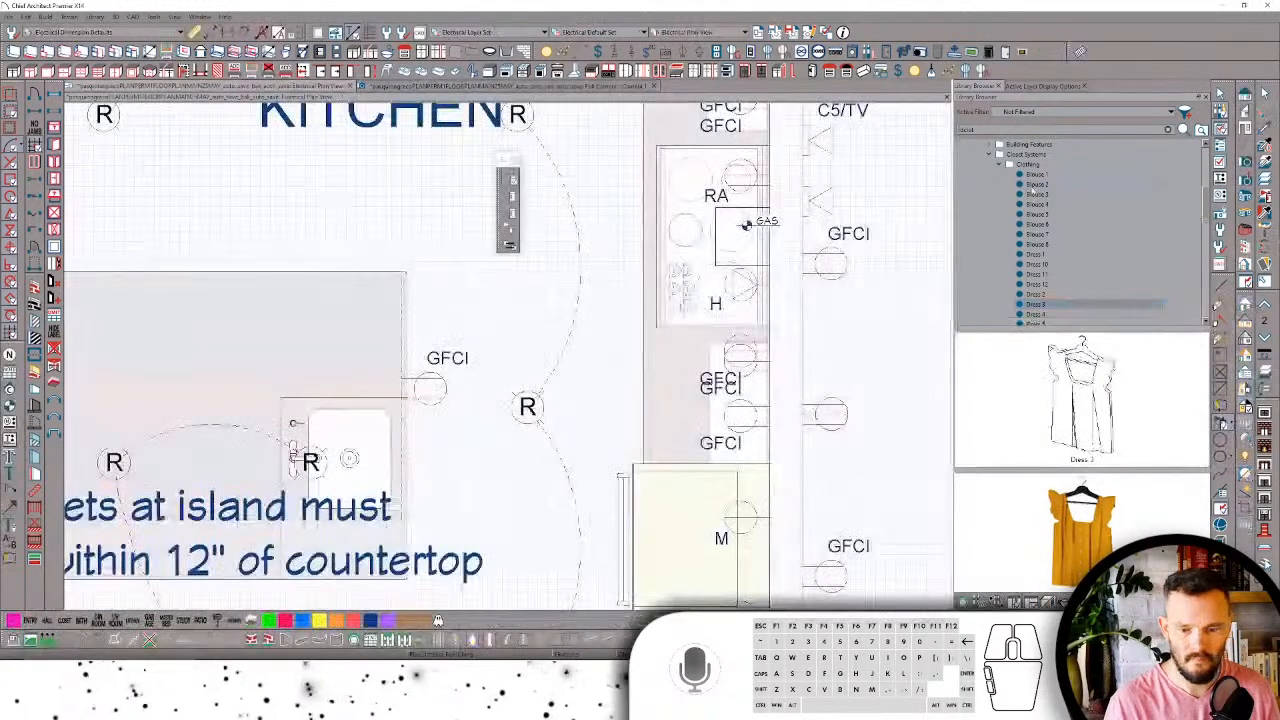
pyautogui.scroll(-4, 1032, 196)
pyautogui.click(1042, 214)
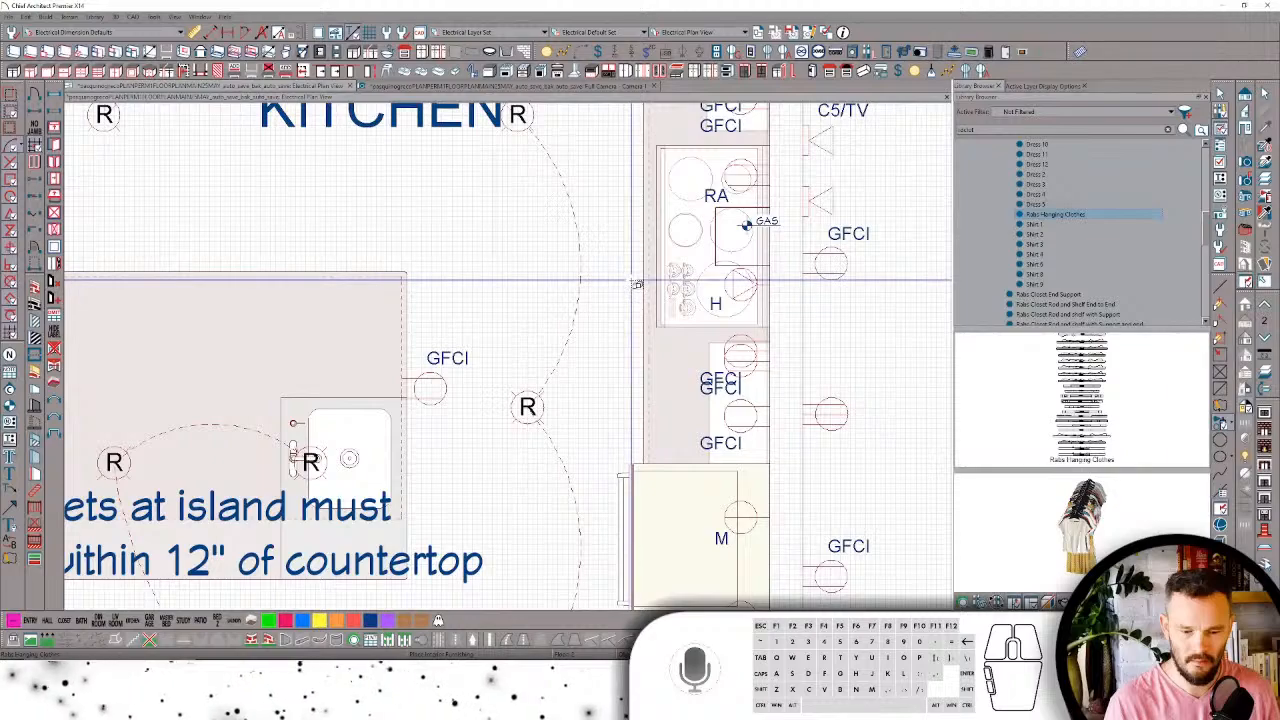
# Step: Place the Rabs Hanging Clothes inside the Master Closet on the plan and turn on the display of its layer
pyautogui.scroll(-4, 660, 290)
pyautogui.scroll(-5, 668, 295)
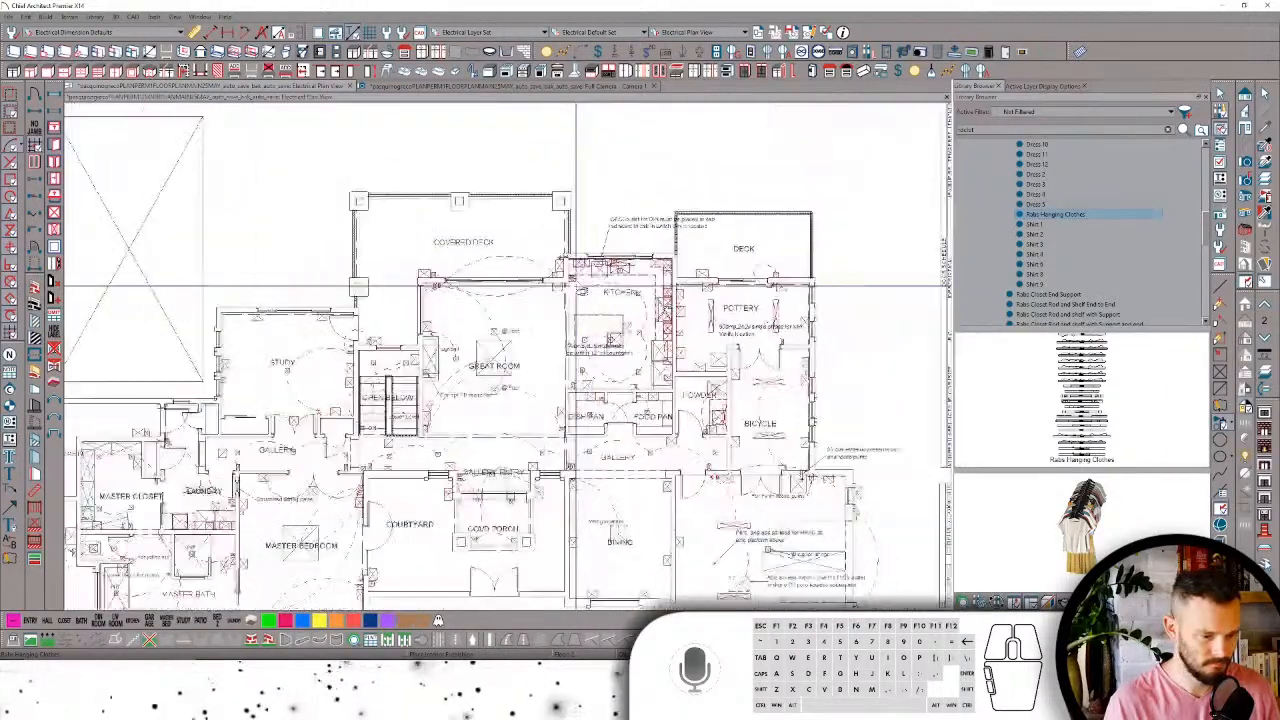
pyautogui.moveTo(668, 295); pyautogui.dragTo(912, 218, button='middle')
pyautogui.scroll(6, 440, 332)
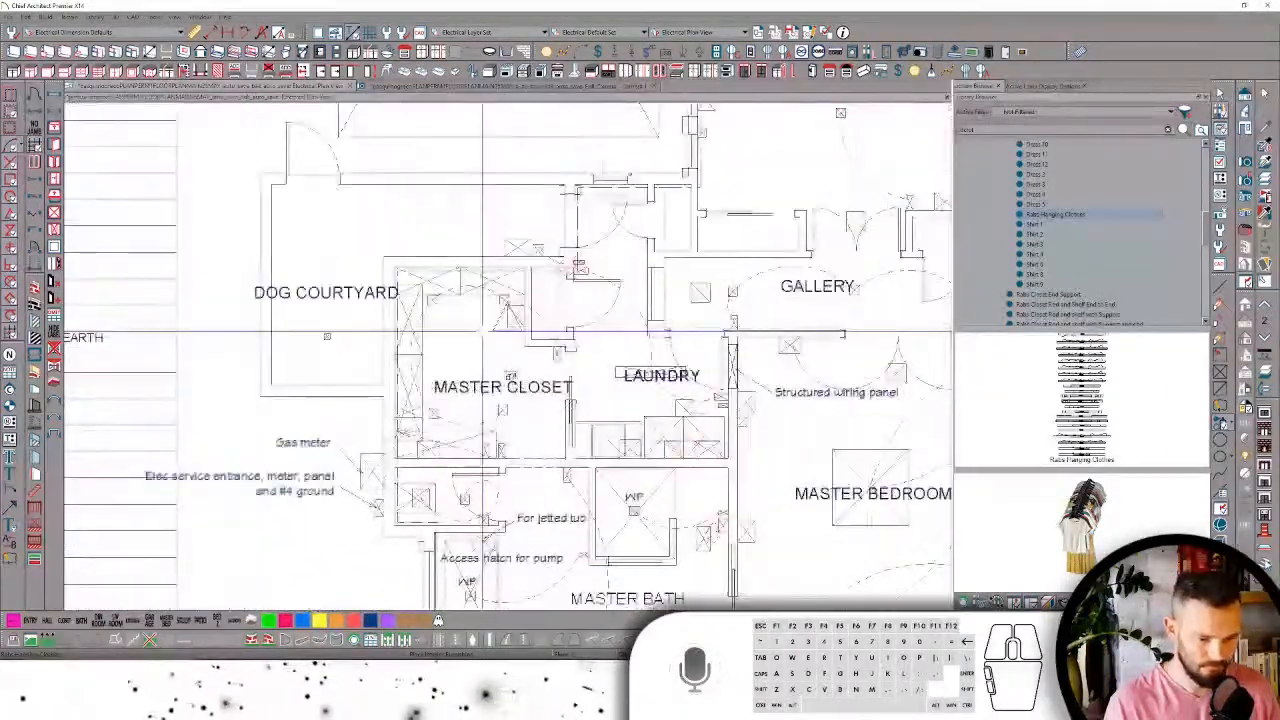
pyautogui.click(444, 336)
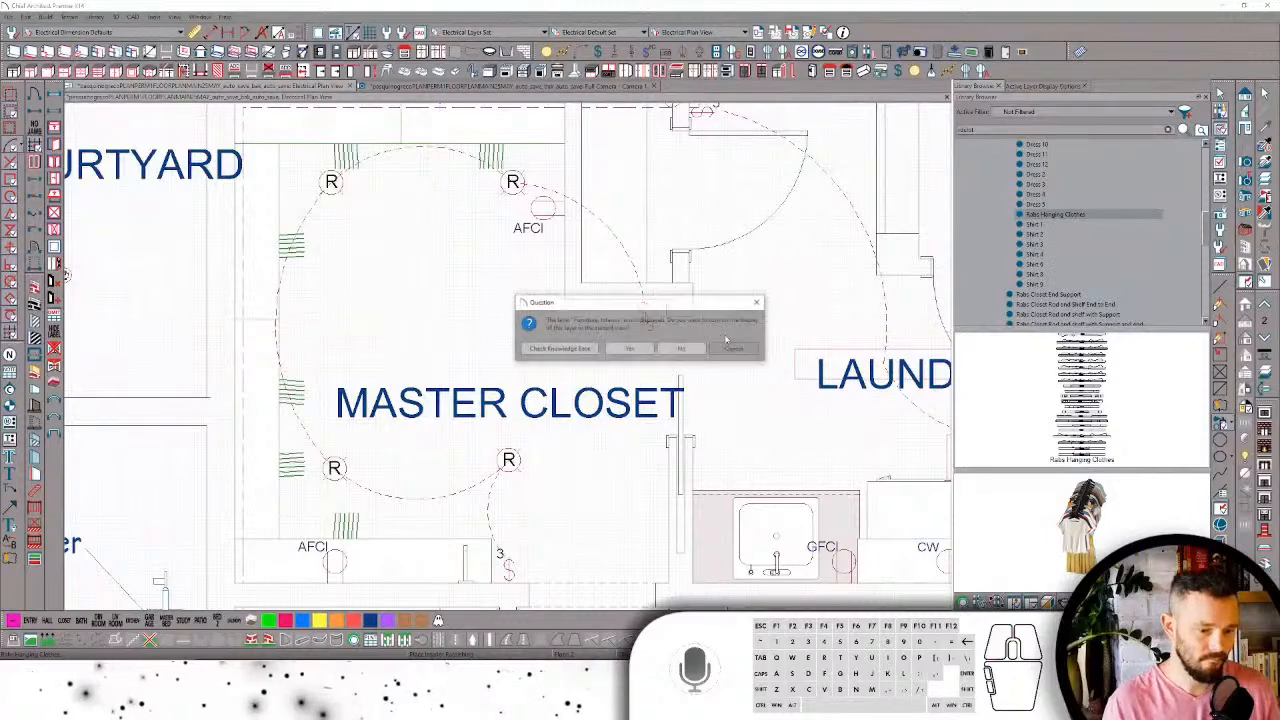
pyautogui.click(642, 350)
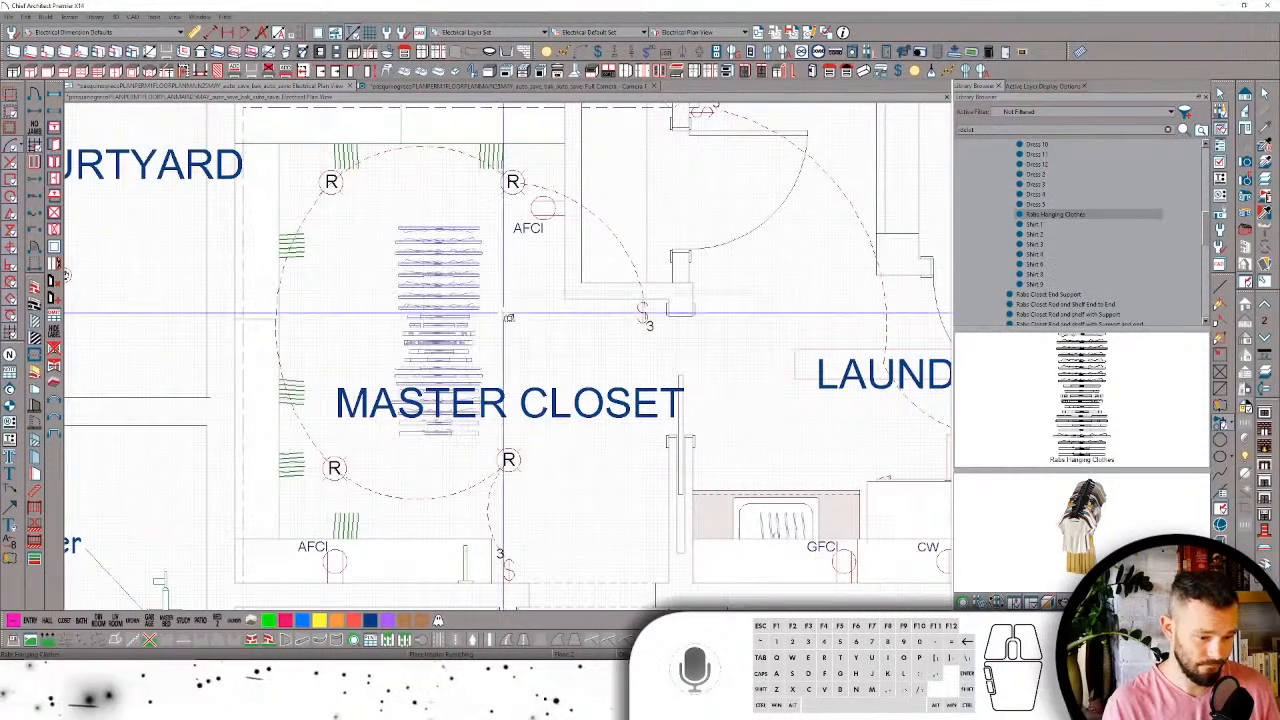
# Step: Move the hanging clothes onto the long wall's rod near the closet's upper corner in plan and return to the 3D camera view
pyautogui.click(443, 303)
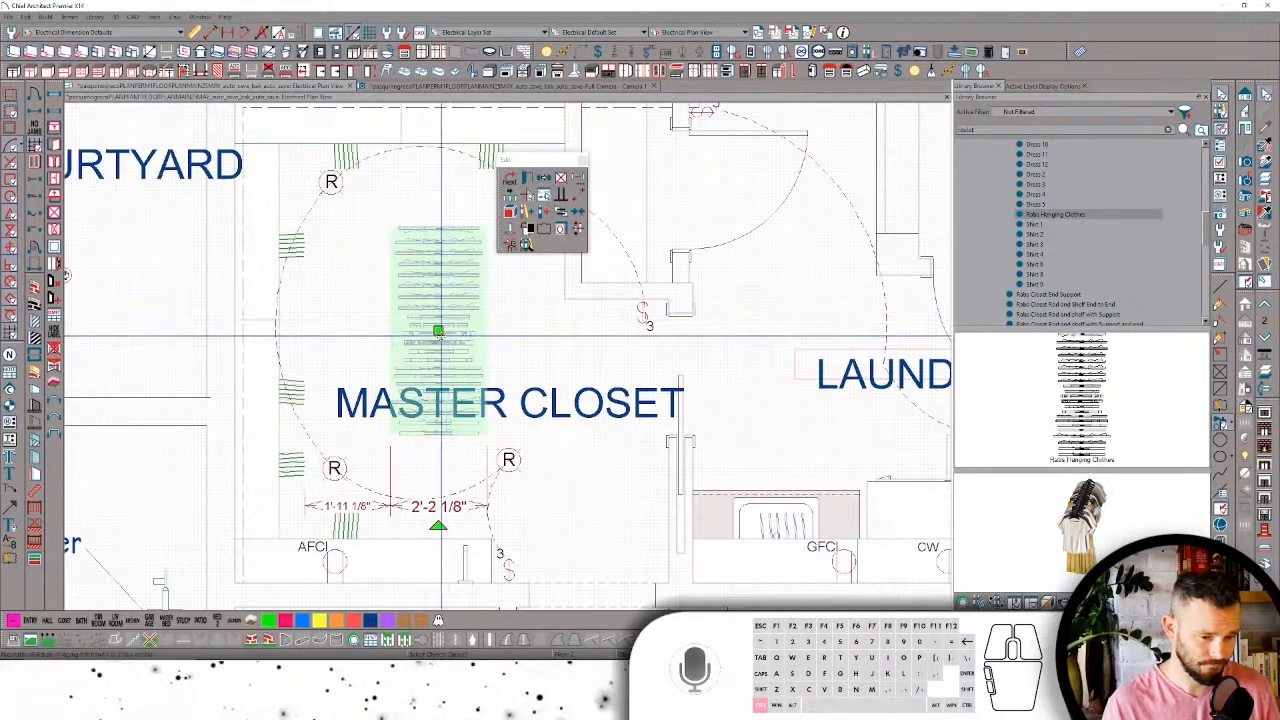
pyautogui.moveTo(437, 309); pyautogui.dragTo(285, 233)
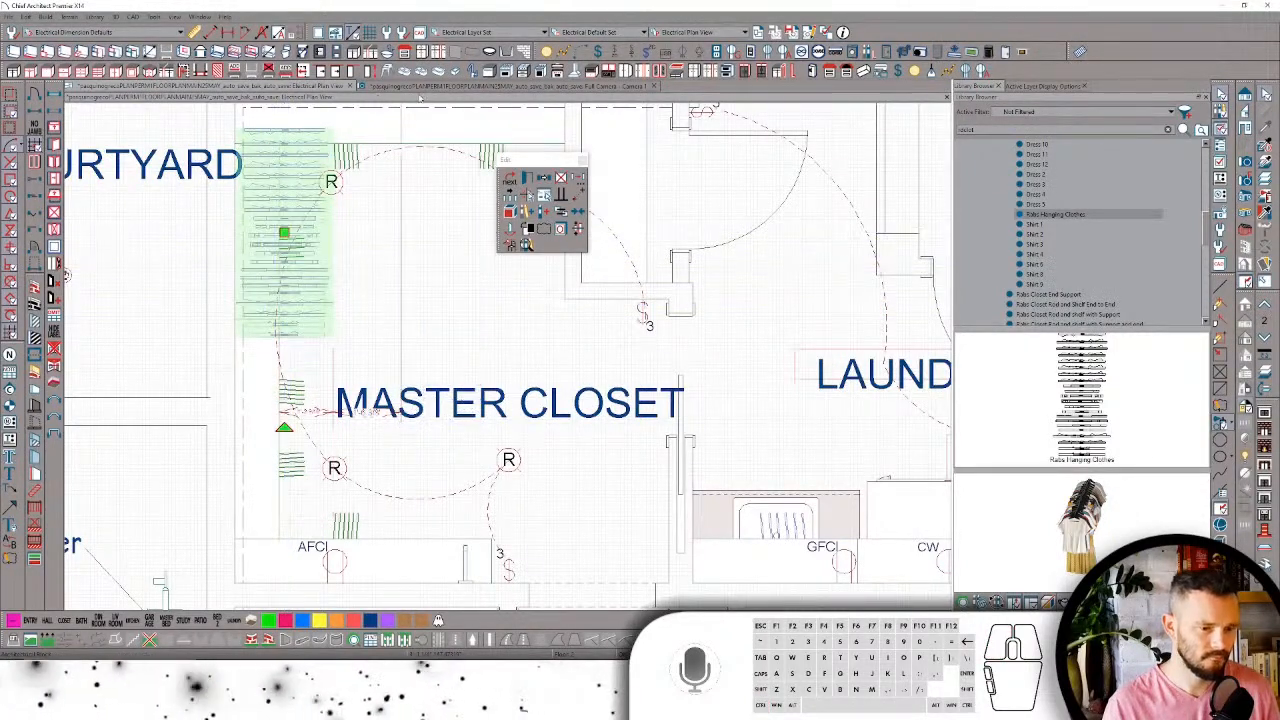
pyautogui.click(438, 88)
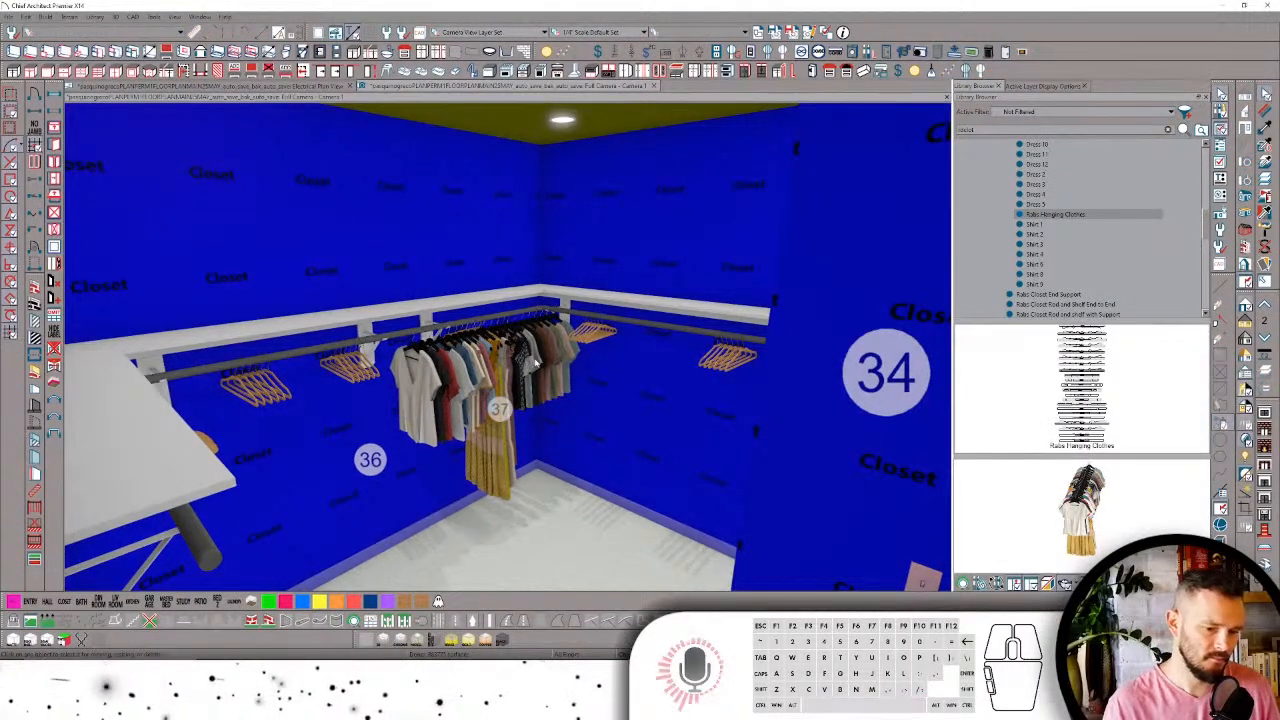
pyautogui.click(535, 367)
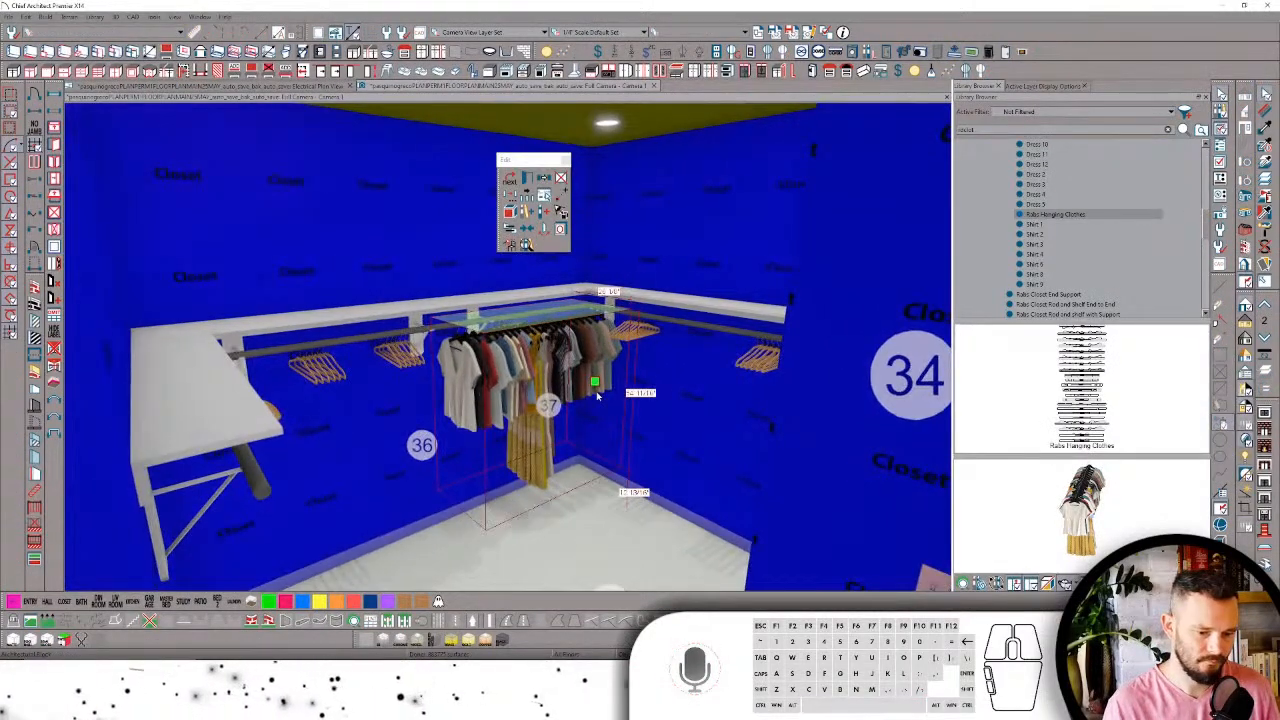
pyautogui.hotkey('ctrl', 'alt', 'c')
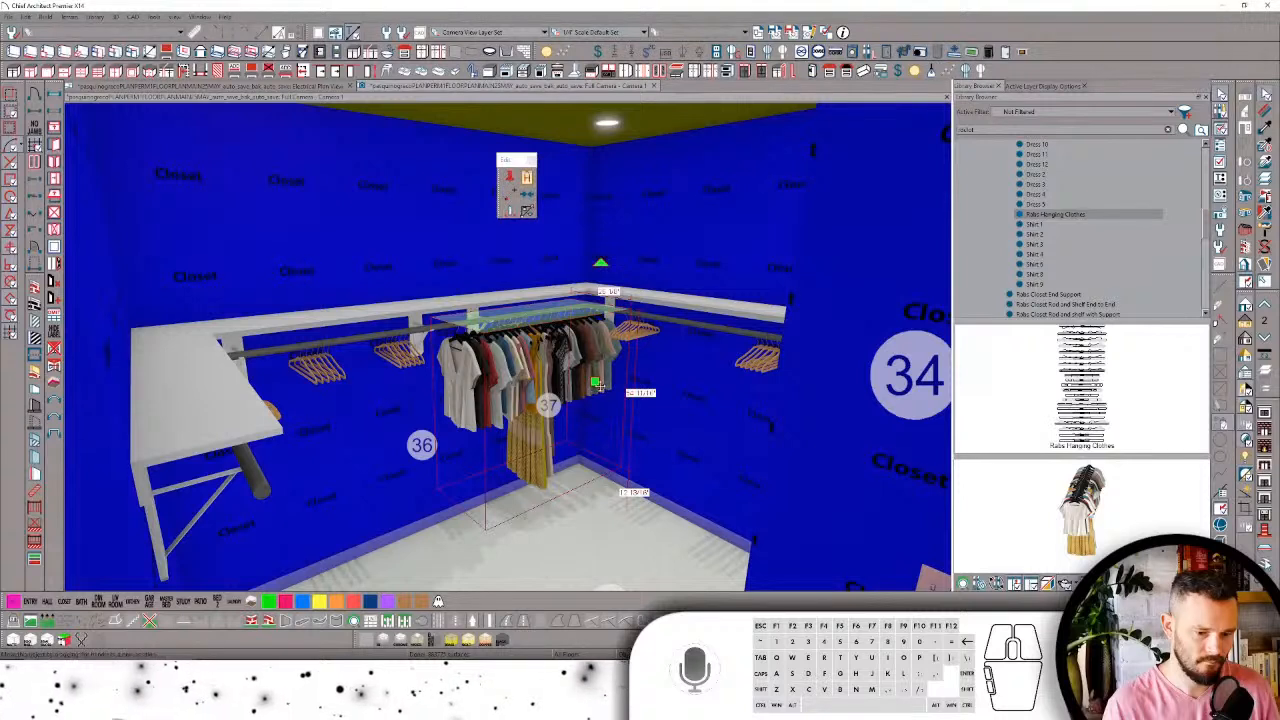
pyautogui.press('Escape')
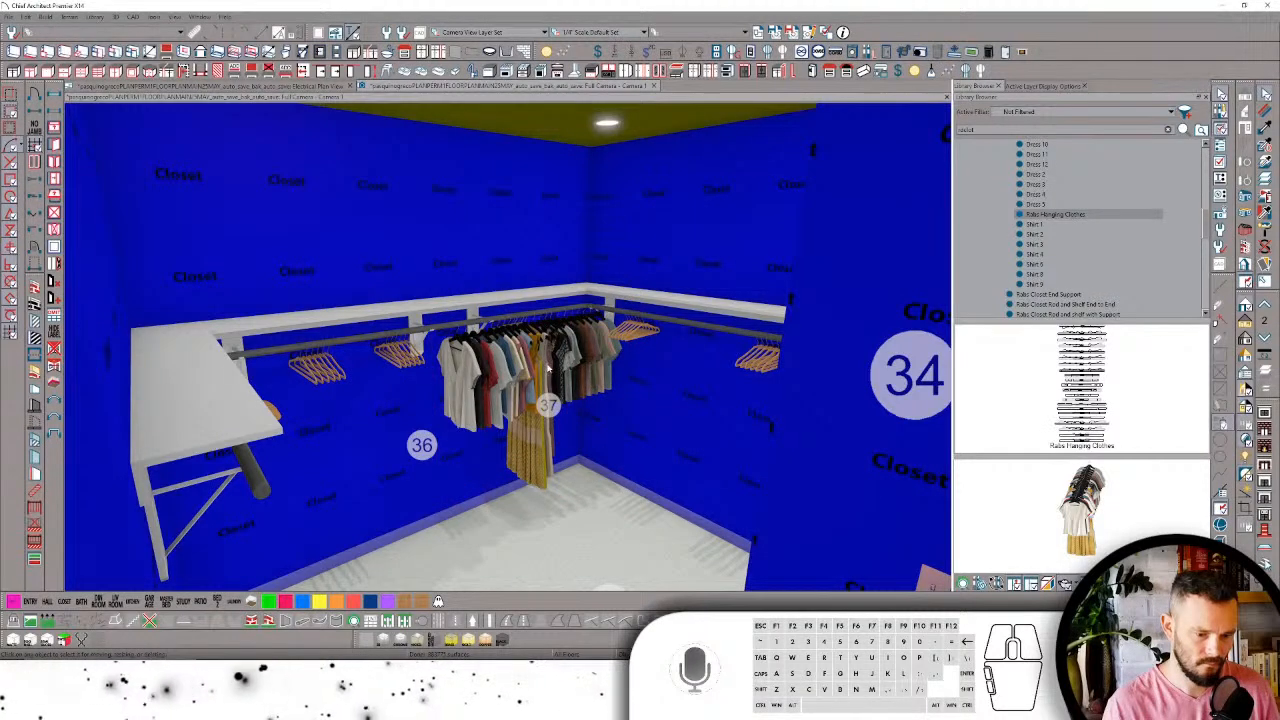
# Step: Mirror a copy of the hanging clothes along the long wall's rod so the two sets hang end to end
pyautogui.click(547, 369)
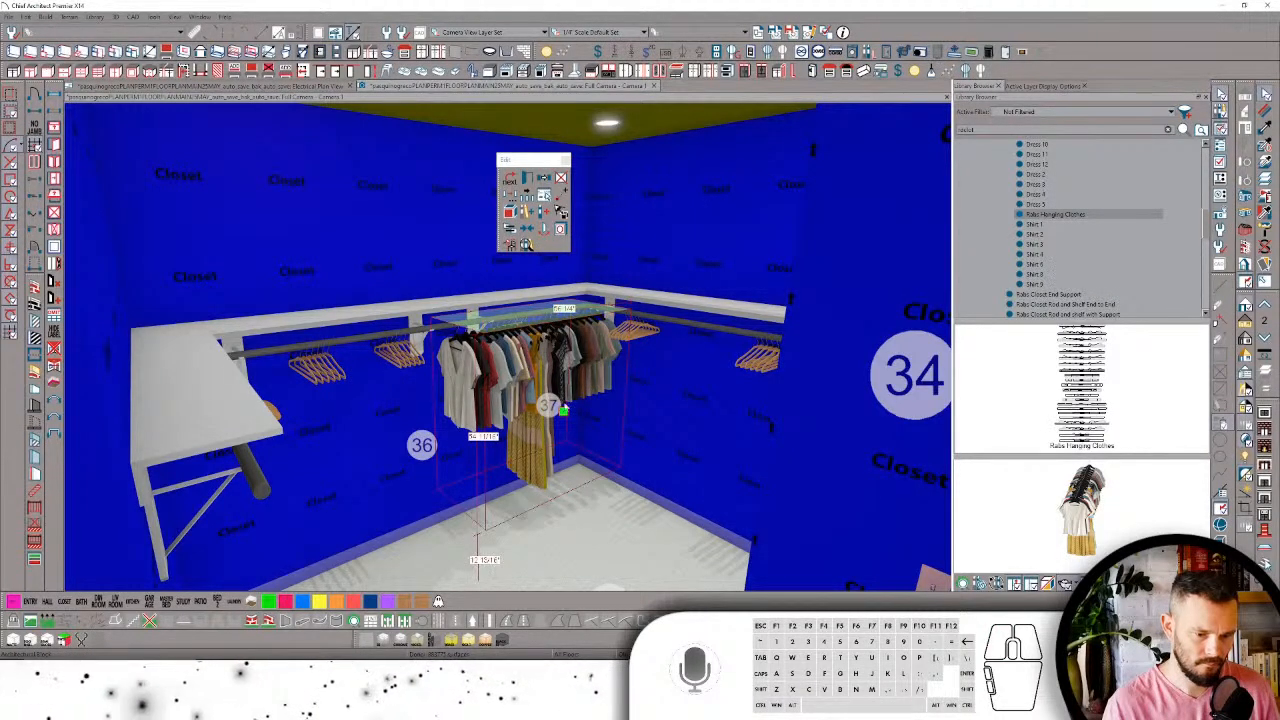
pyautogui.hotkey('ctrl', 'alt', 'c')
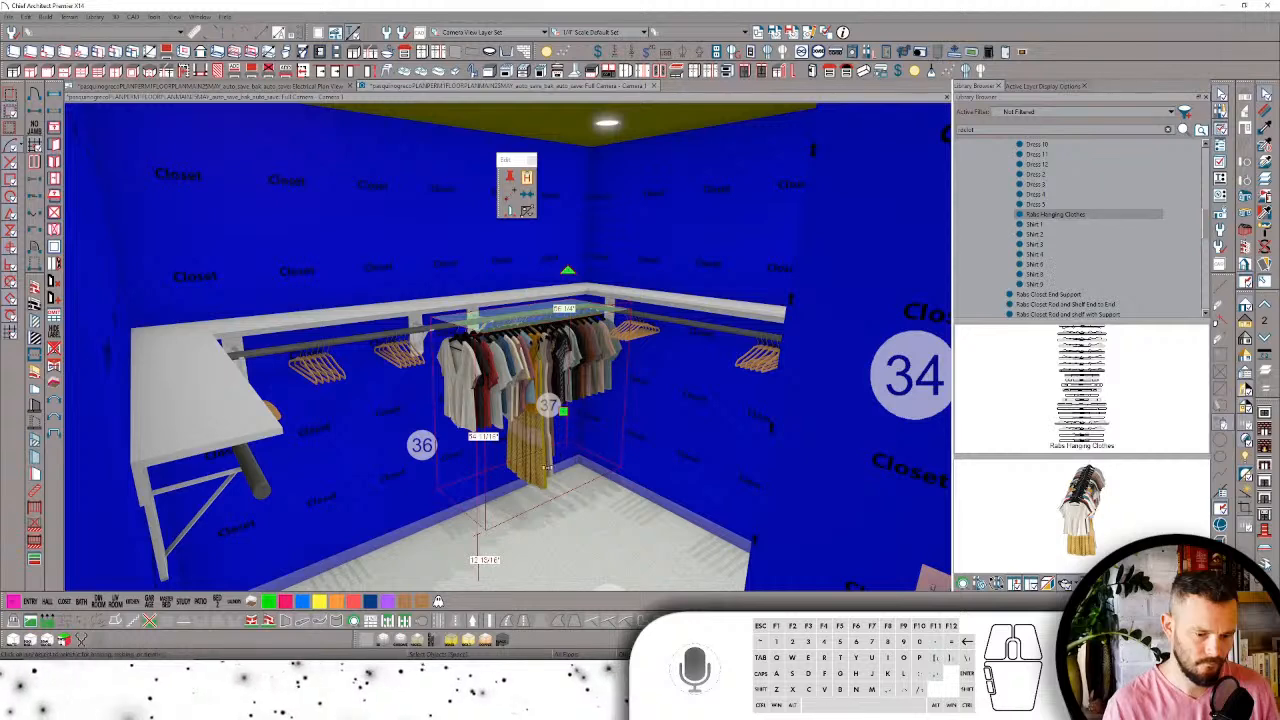
pyautogui.moveTo(547, 467); pyautogui.dragTo(510, 537)
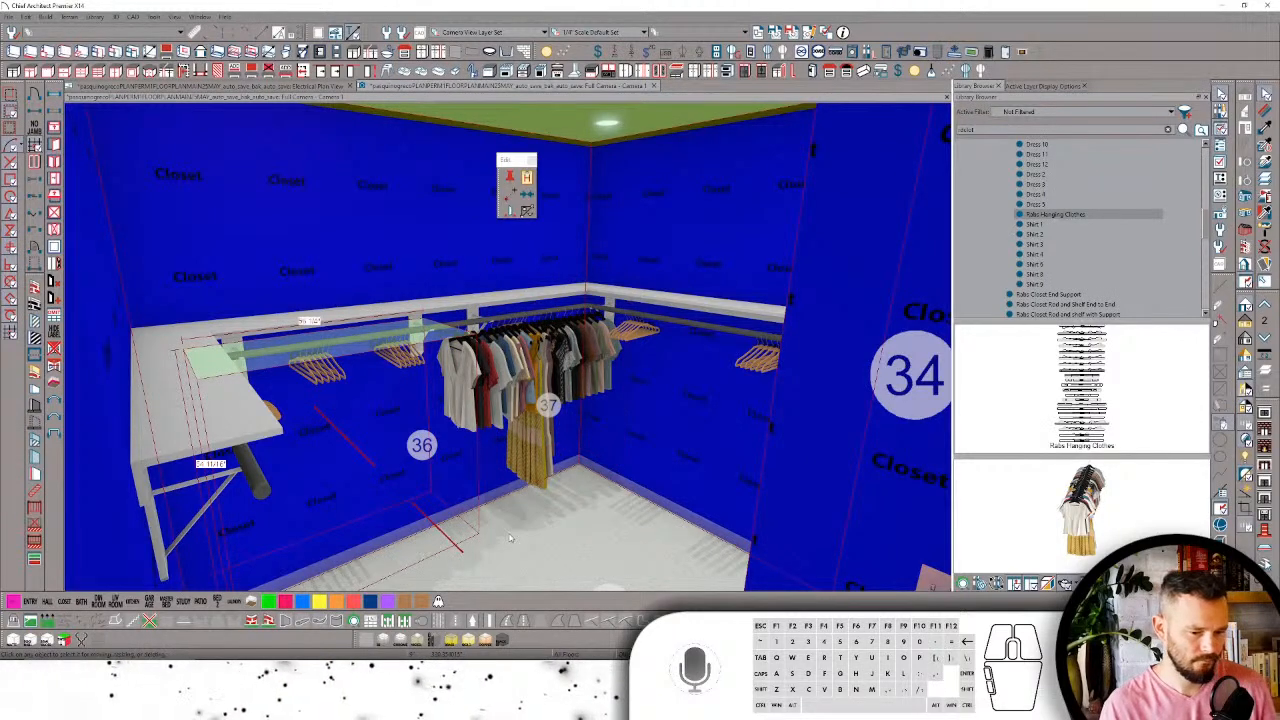
pyautogui.click(510, 537)
pyautogui.press('Right')
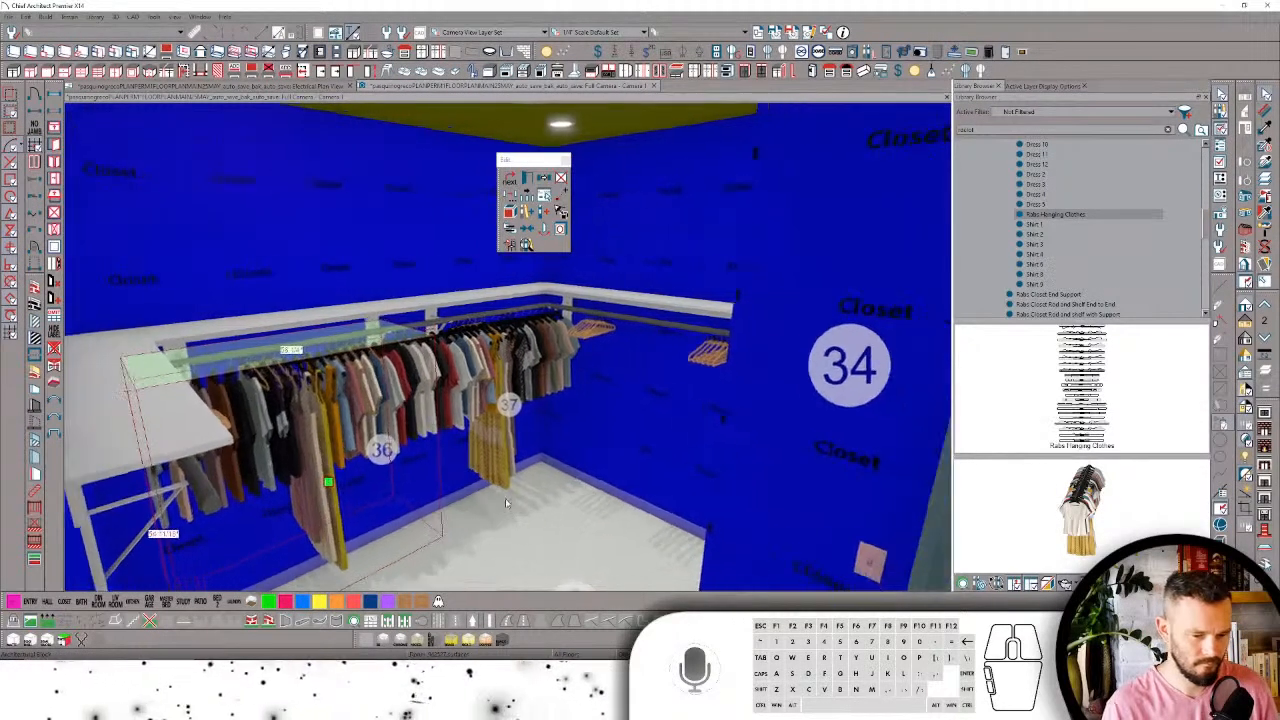
# Step: Delete the long yellow garments from the mirrored set of hanging clothes
pyautogui.moveTo(505, 503); pyautogui.dragTo(352, 372, button='middle')
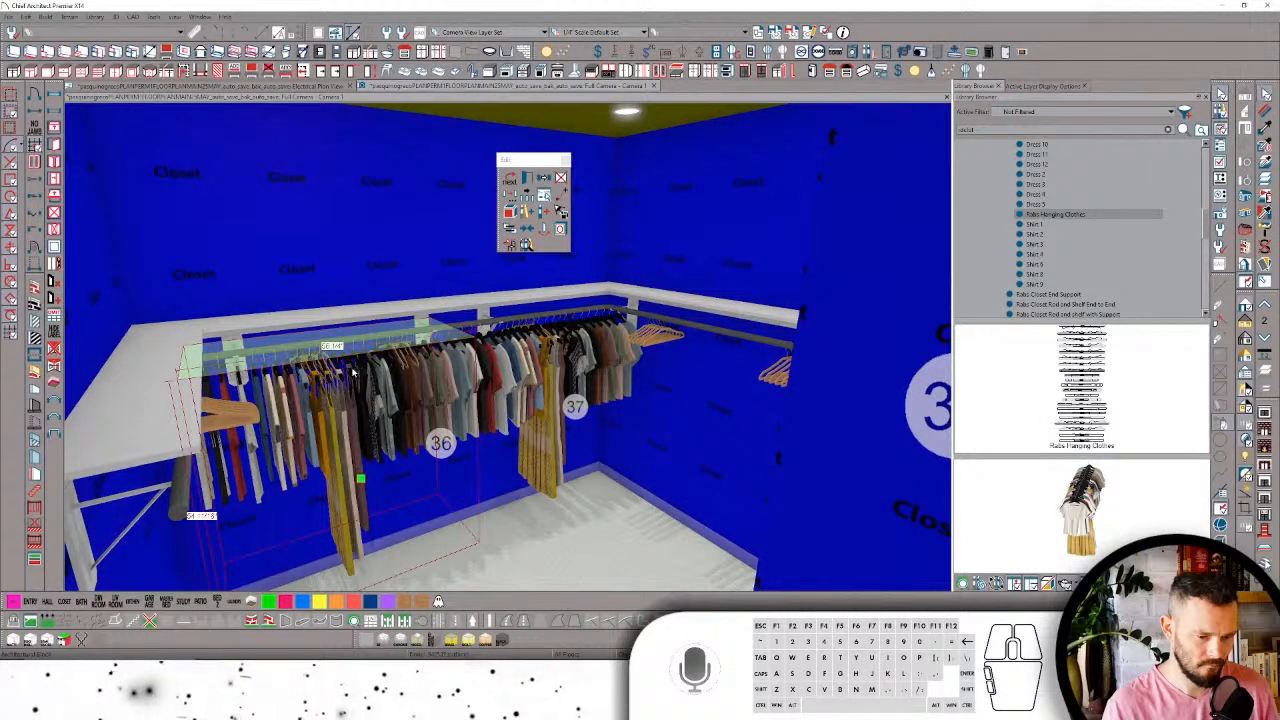
pyautogui.moveTo(352, 372); pyautogui.dragTo(406, 425, button='middle')
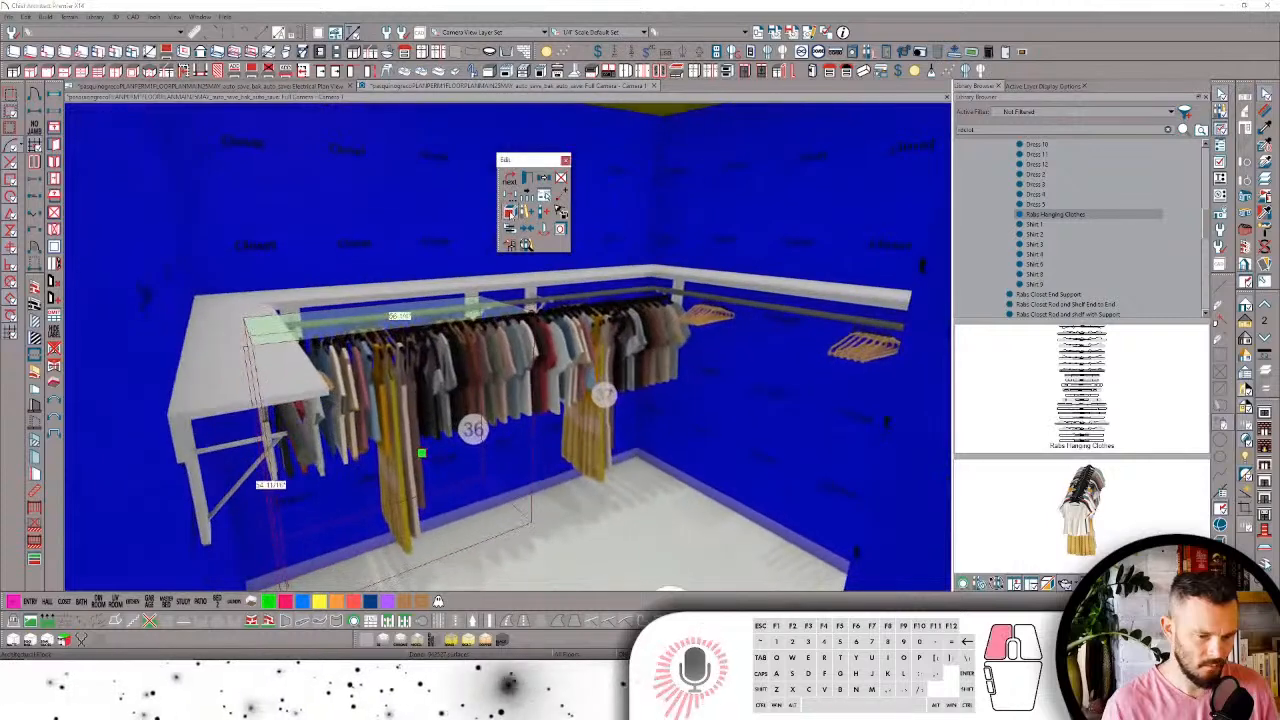
pyautogui.click(410, 458)
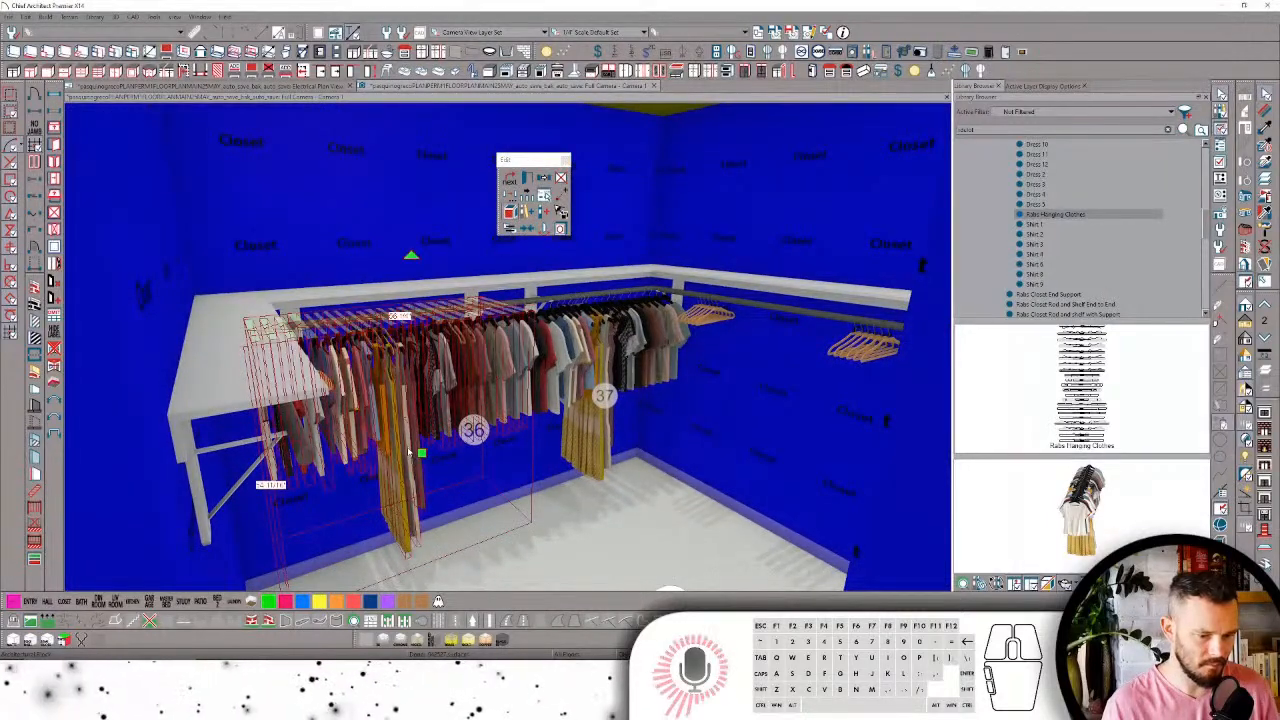
pyautogui.click(410, 466)
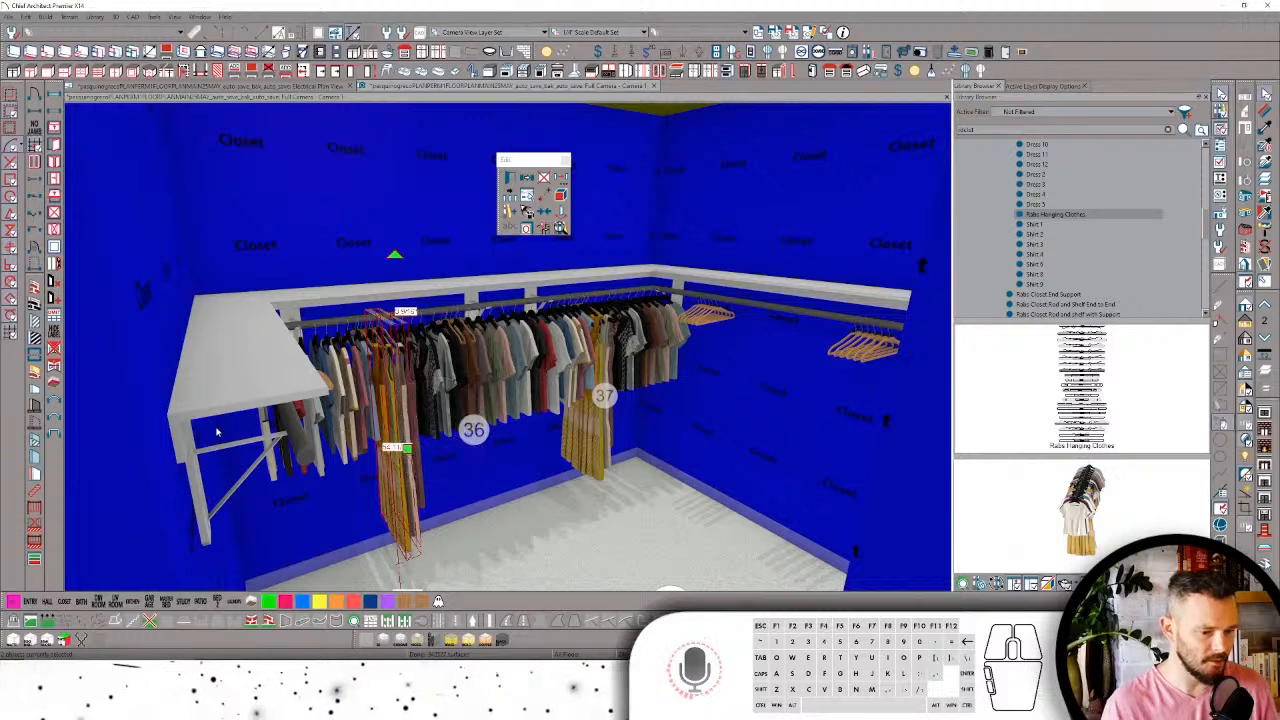
pyautogui.press('Delete')
# Step: Draw a diagonal reference line on the plan from the Master Closet's upper outer wall corner into the room
pyautogui.moveTo(556, 247); pyautogui.dragTo(280, 200, button='middle')
pyautogui.scroll(4, 222, 121)
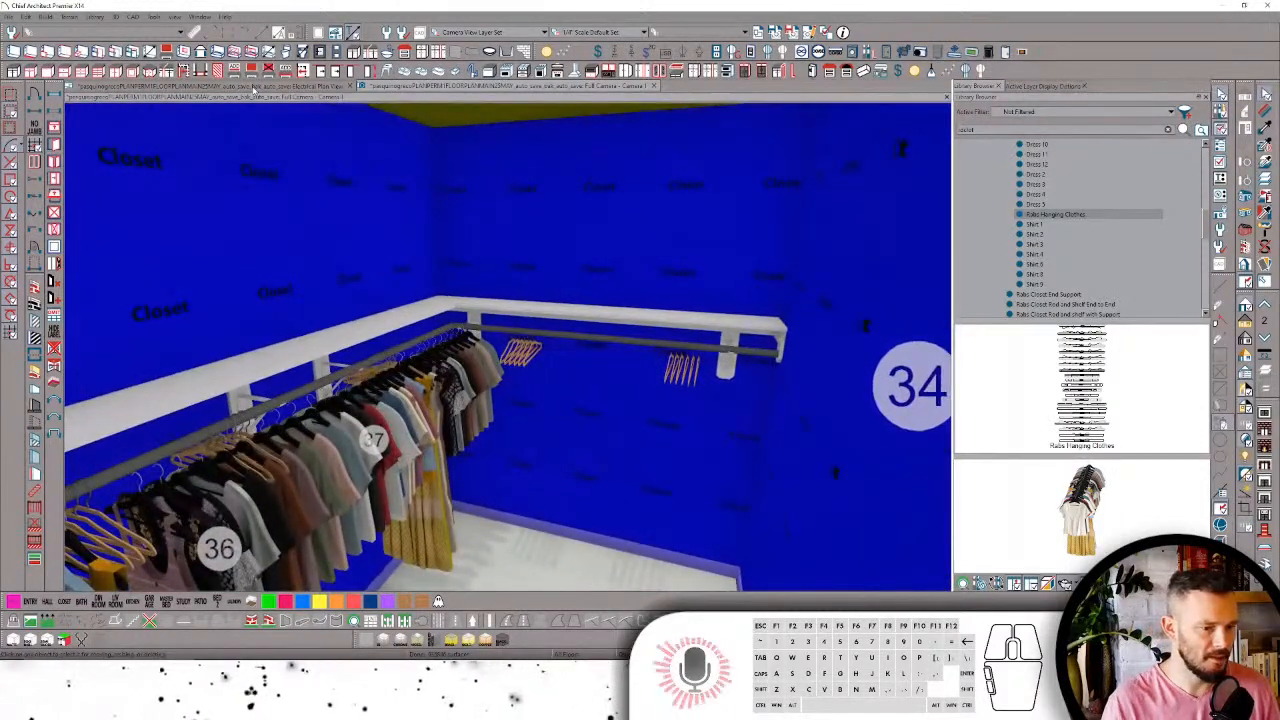
pyautogui.click(222, 86)
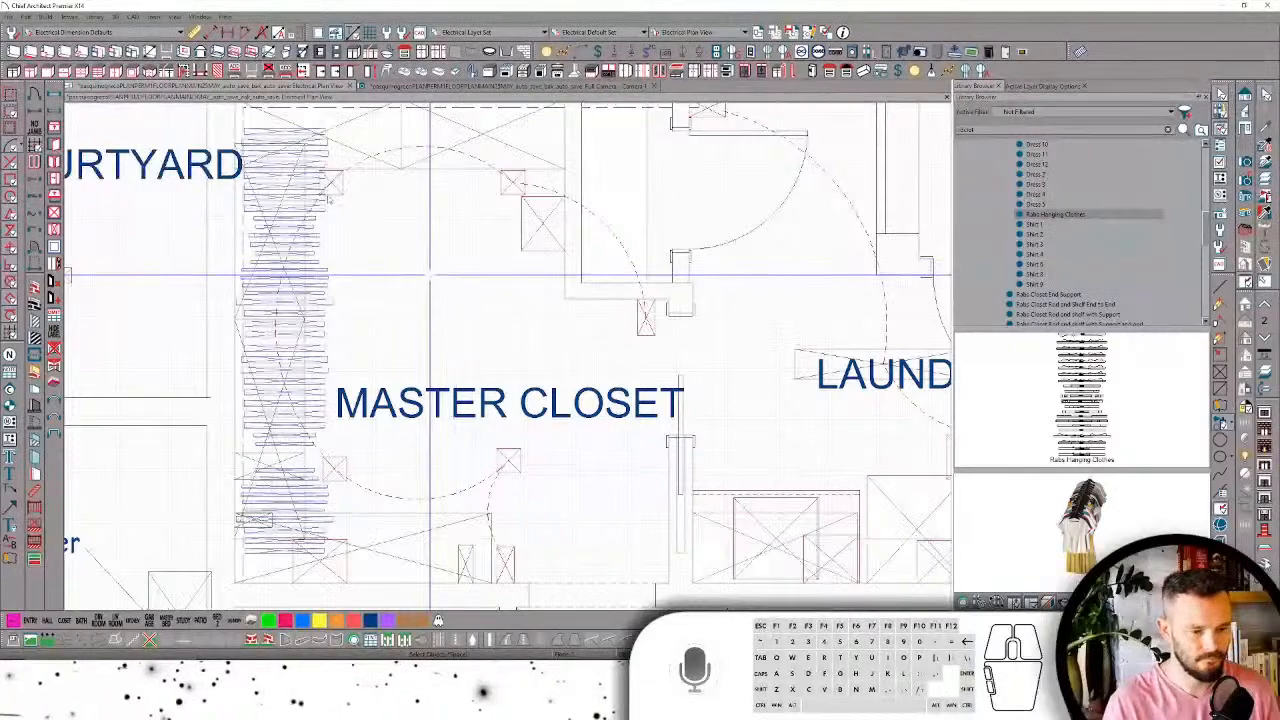
pyautogui.click(299, 198)
pyautogui.scroll(-2, 299, 198)
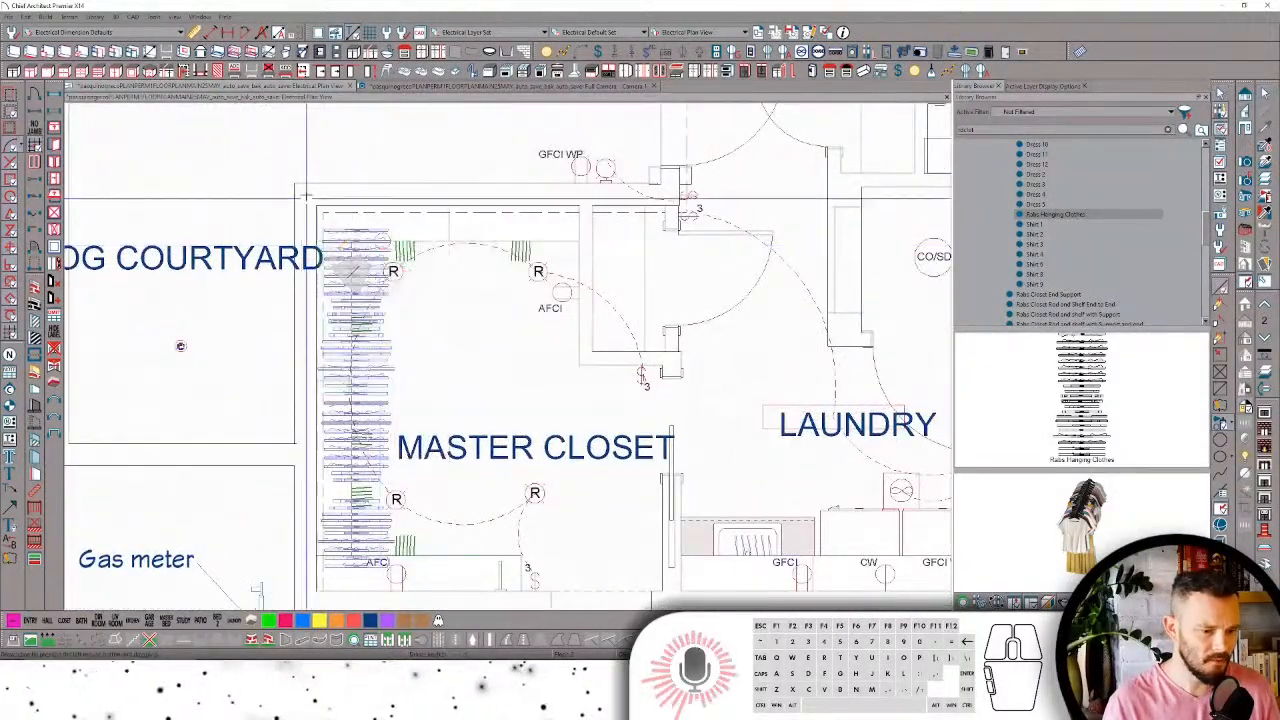
pyautogui.moveTo(299, 188); pyautogui.dragTo(573, 419)
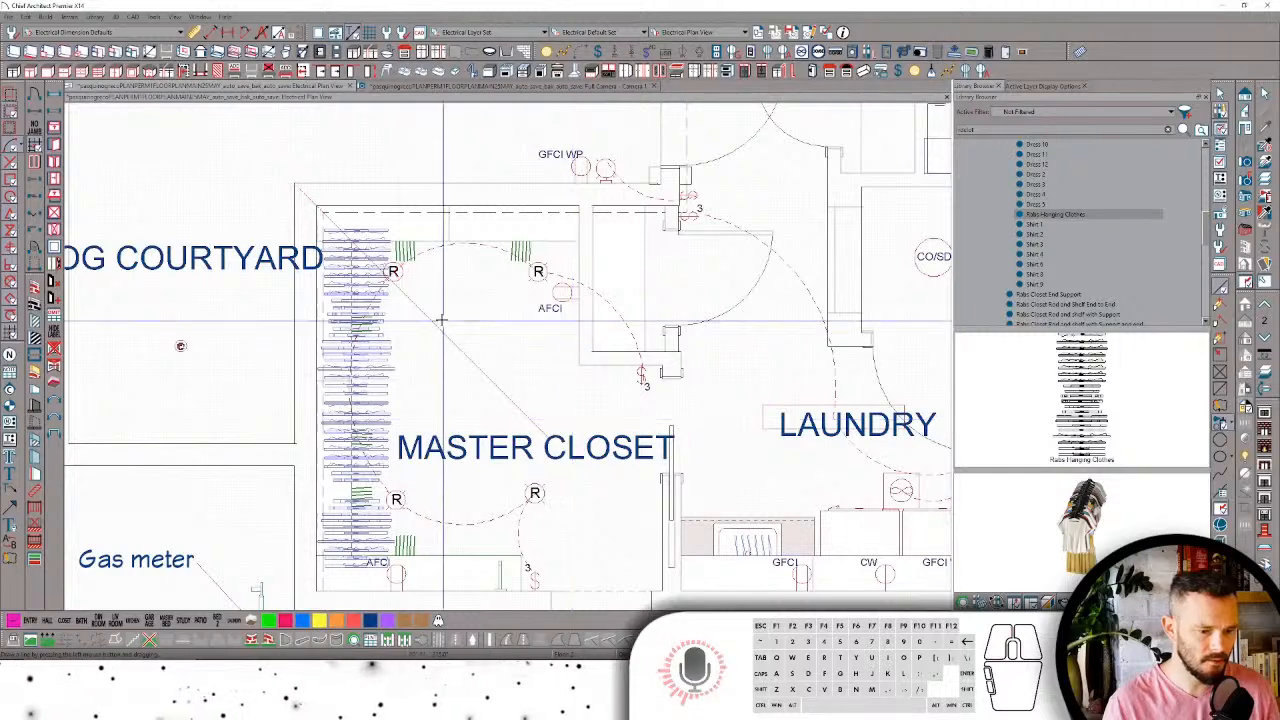
# Step: Mirror a copy of the upper hanging clothes across the diagonal line onto the closet's upper short wall, and shift it away from the corner
pyautogui.click(381, 327)
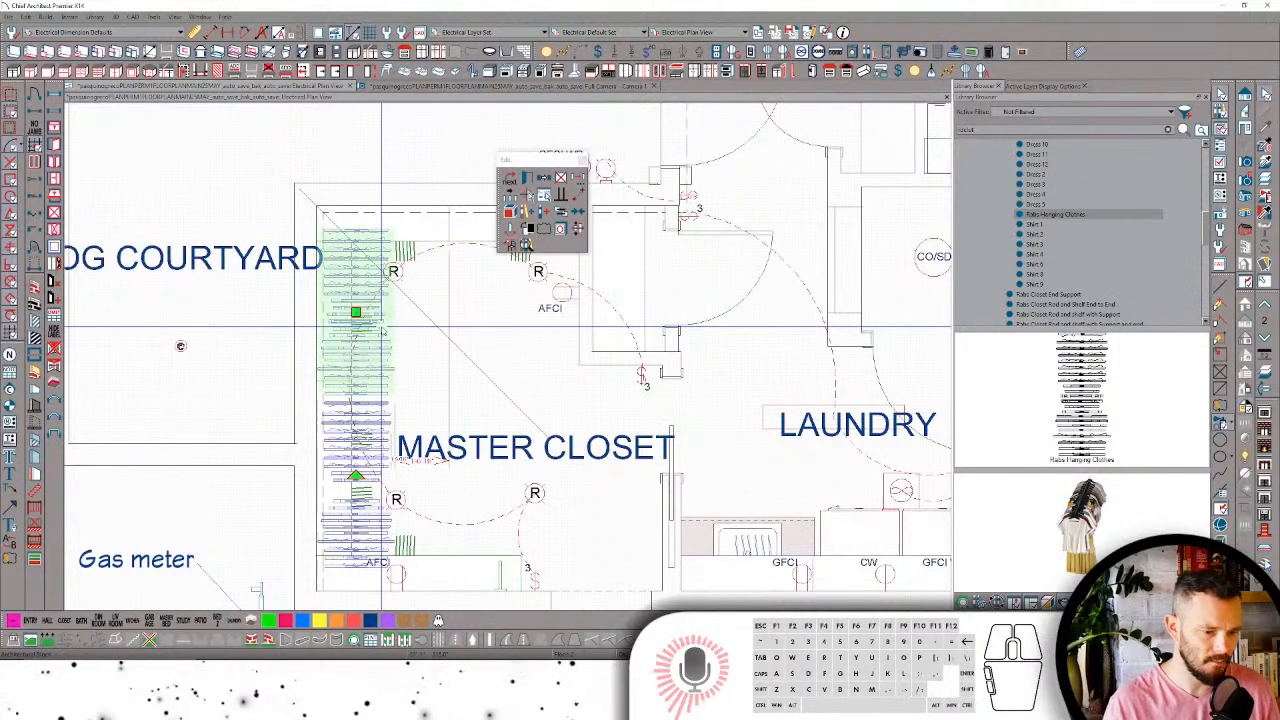
pyautogui.click(424, 325)
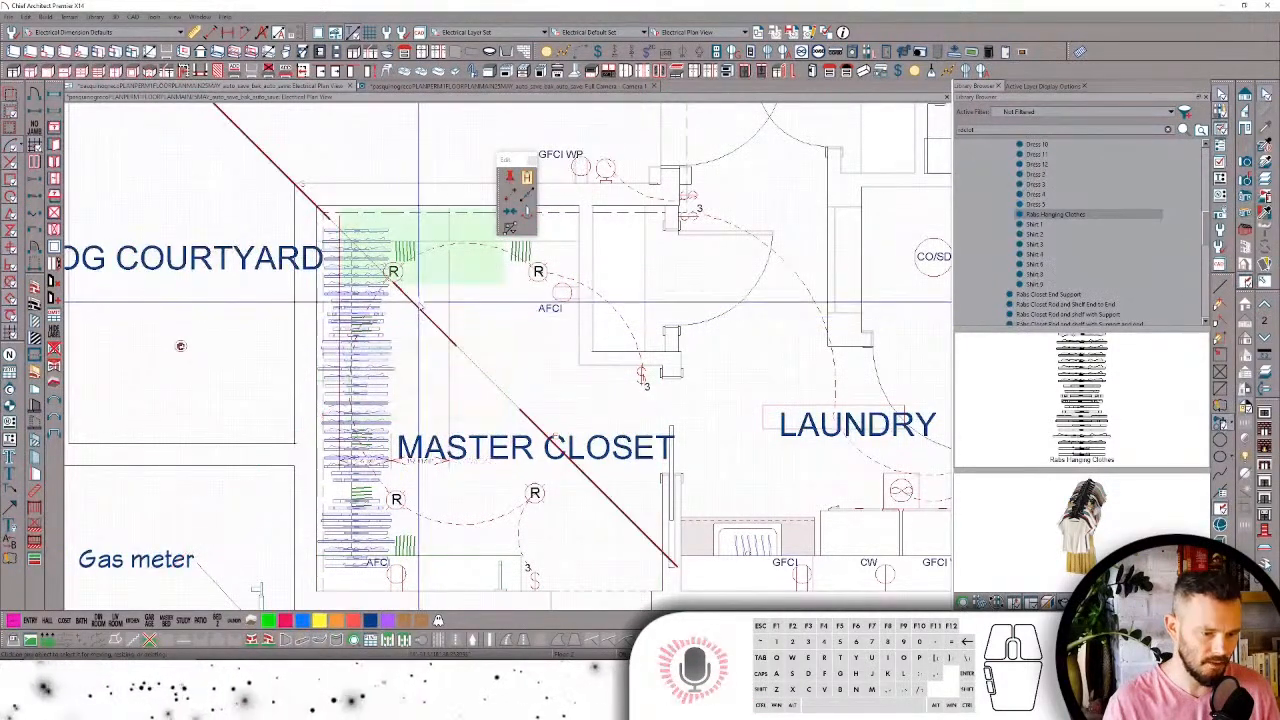
pyautogui.click(418, 300)
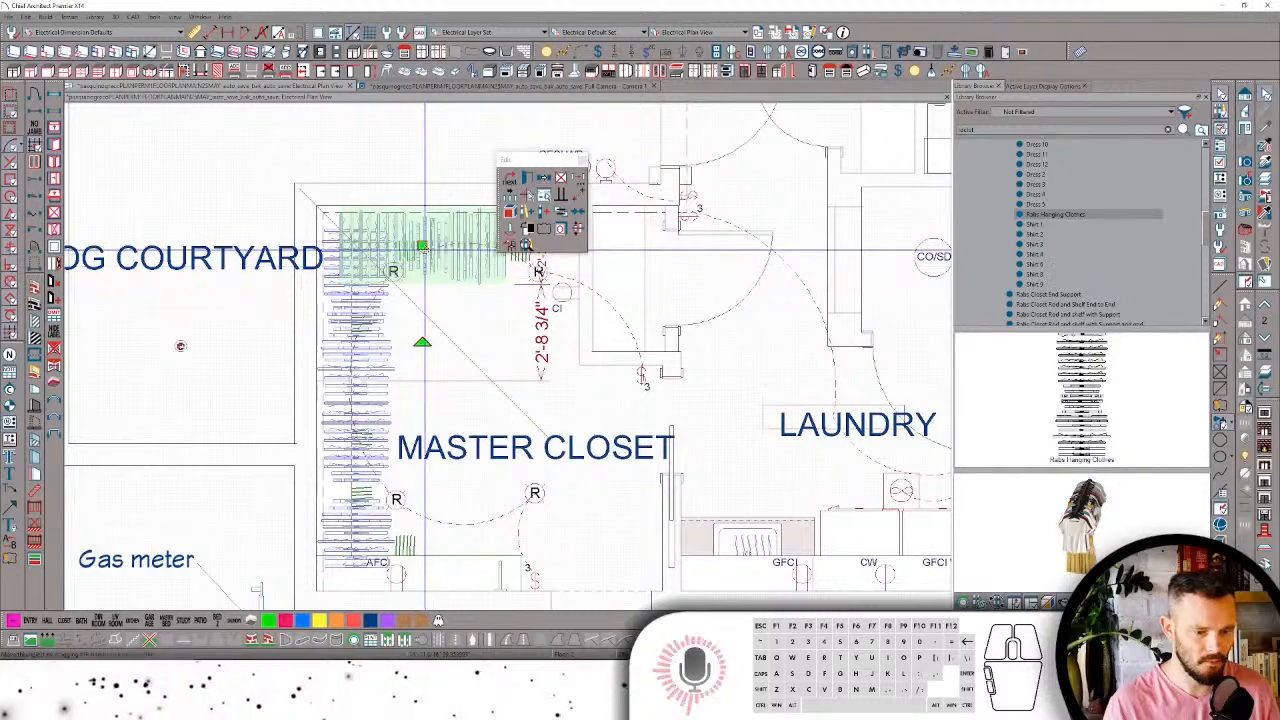
pyautogui.moveTo(472, 250); pyautogui.dragTo(484, 250)
pyautogui.moveTo(478, 367); pyautogui.dragTo(467, 264, button='middle')
pyautogui.scroll(-1, 418, 350)
pyautogui.scroll(-1, 418, 350)
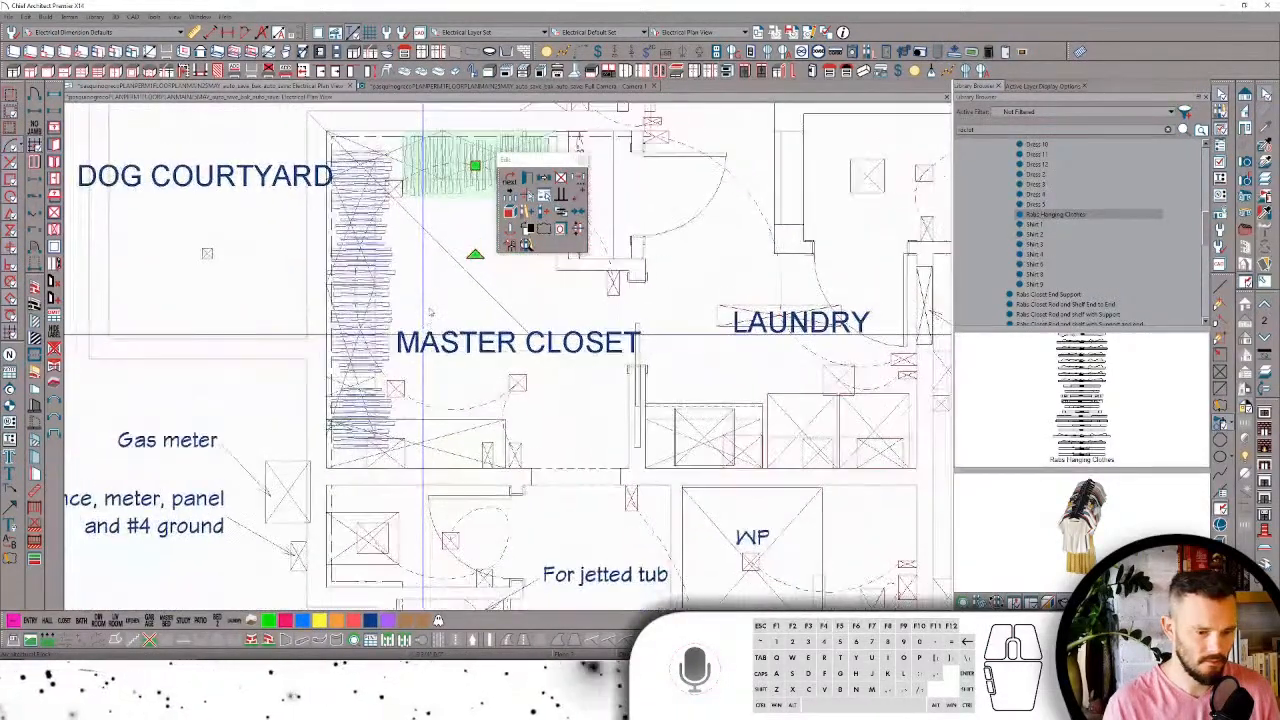
# Step: Copy the short wall's hanging clothes onto the opposite short wall near the closet doorway, and explode the copy into separate garments
pyautogui.click(428, 290)
pyautogui.click(470, 410)
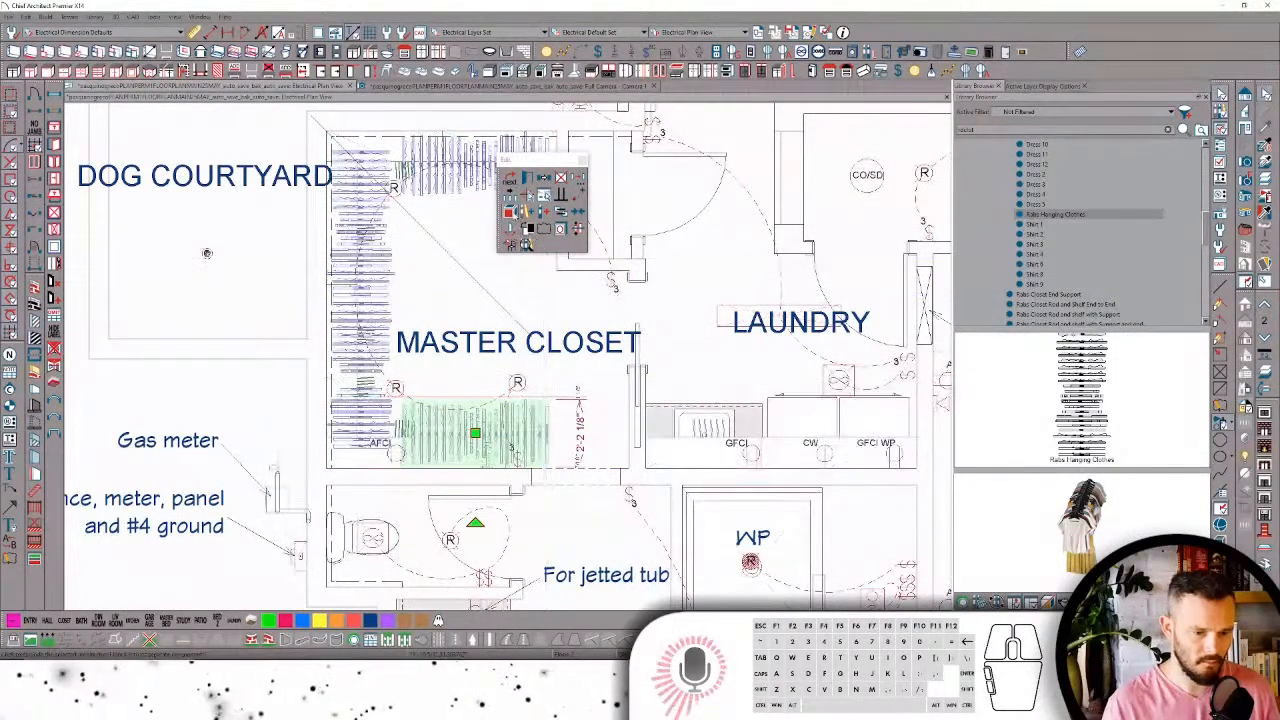
pyautogui.scroll(5, 552, 410)
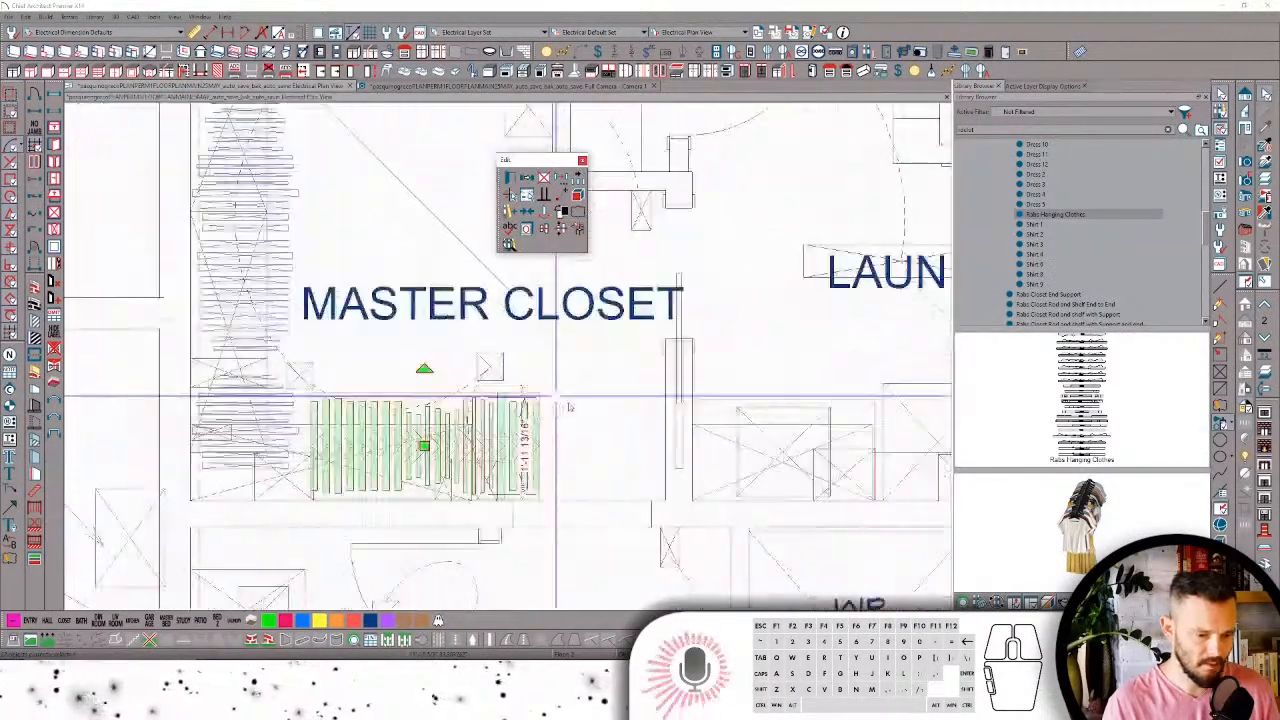
pyautogui.click(594, 393)
pyautogui.scroll(1, 594, 393)
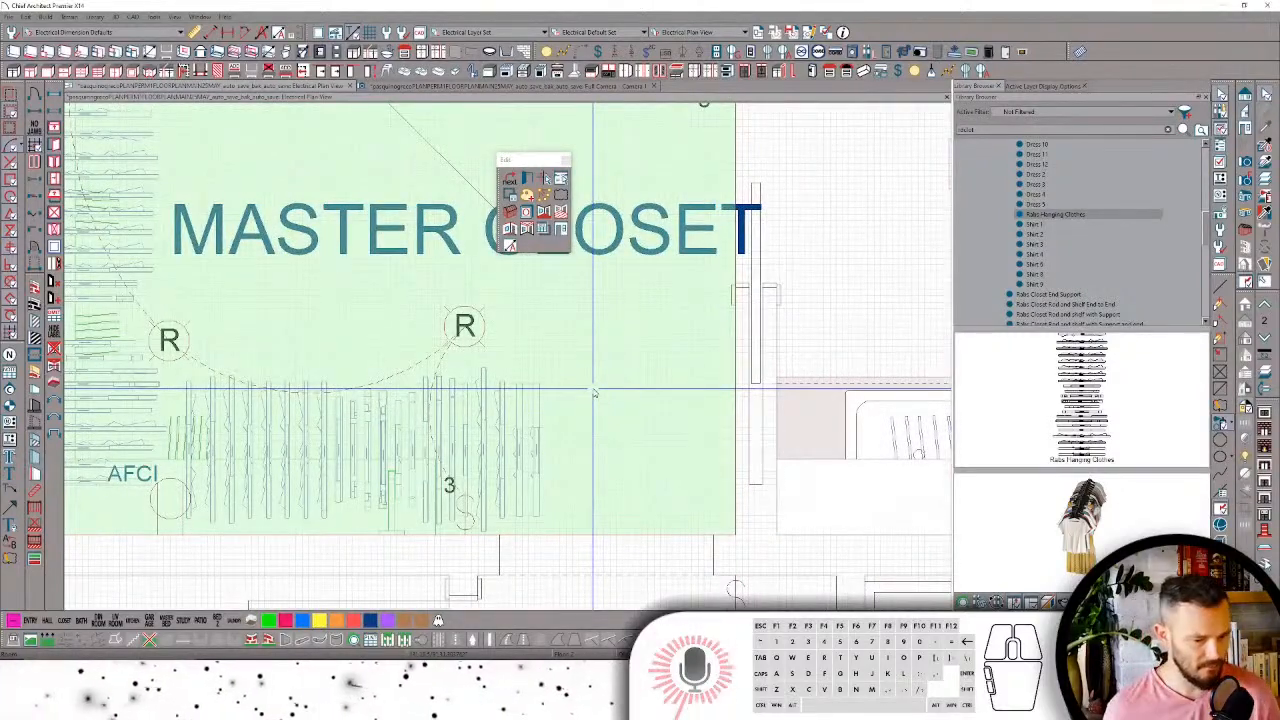
pyautogui.scroll(1, 594, 393)
pyautogui.click(566, 415)
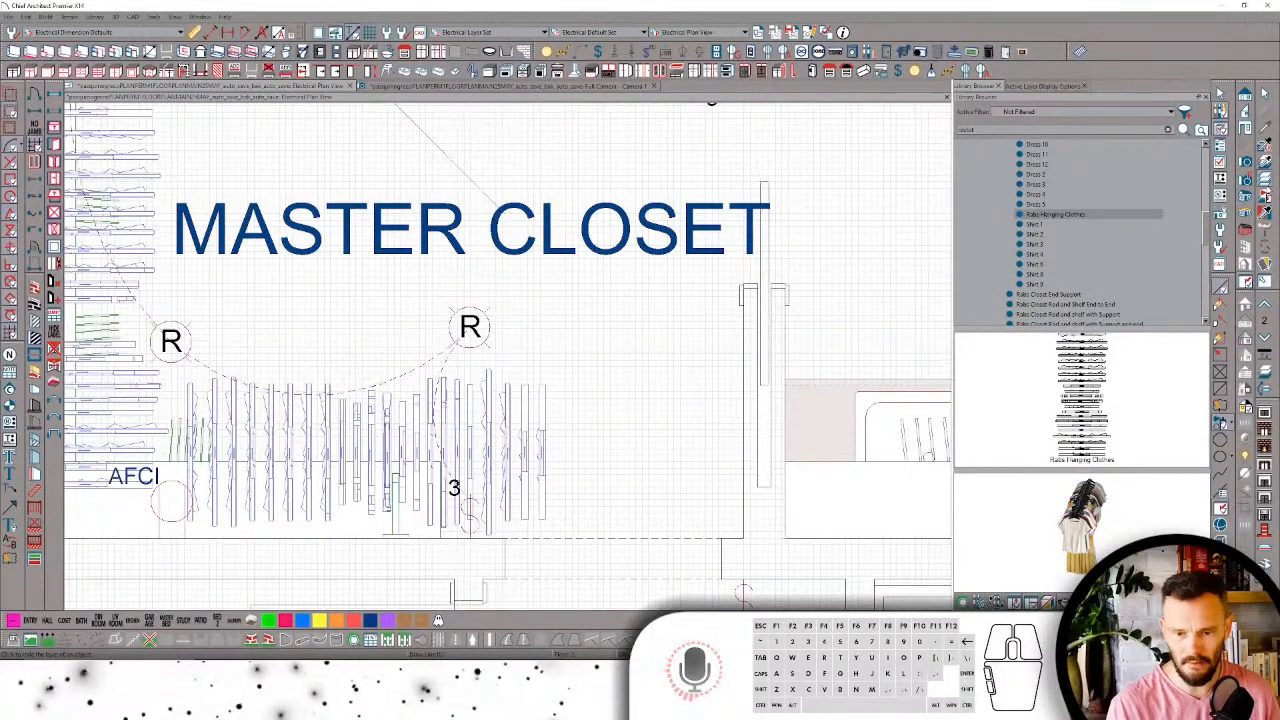
# Step: Hide the layers of the electrical symbols and the room labels in the closet plan
pyautogui.click(1265, 180)
pyautogui.click(489, 331)
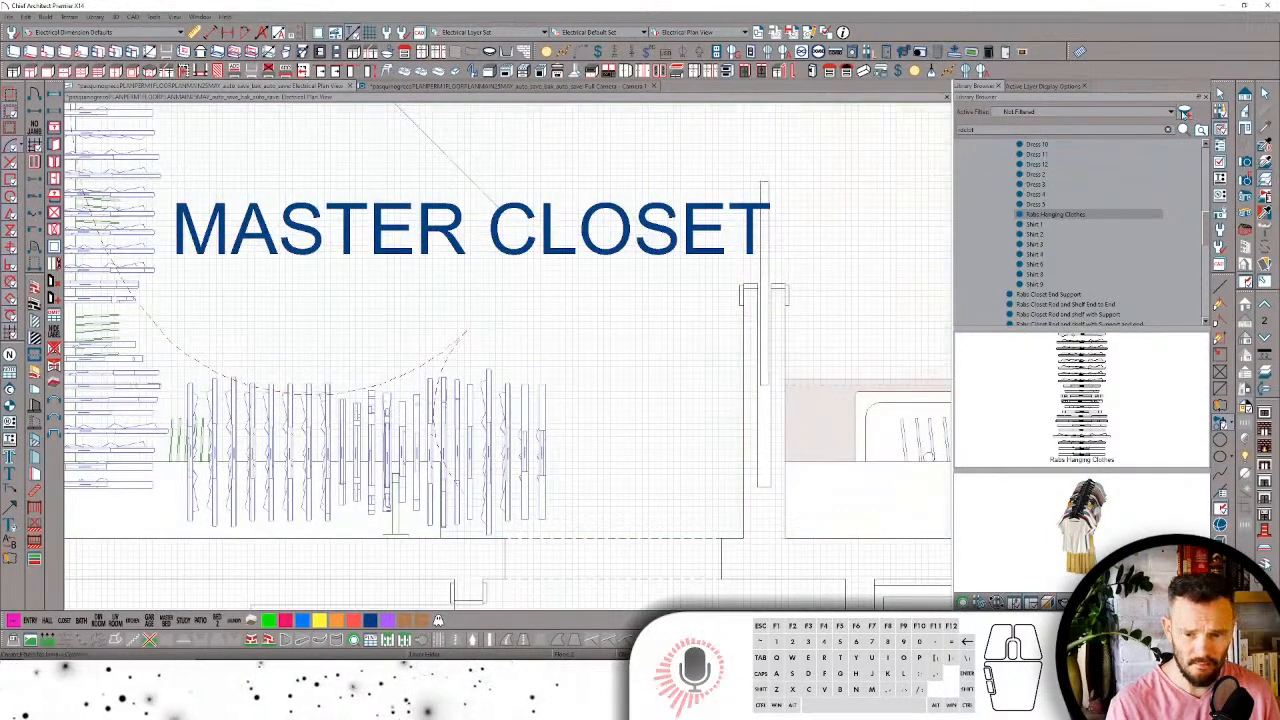
pyautogui.click(486, 234)
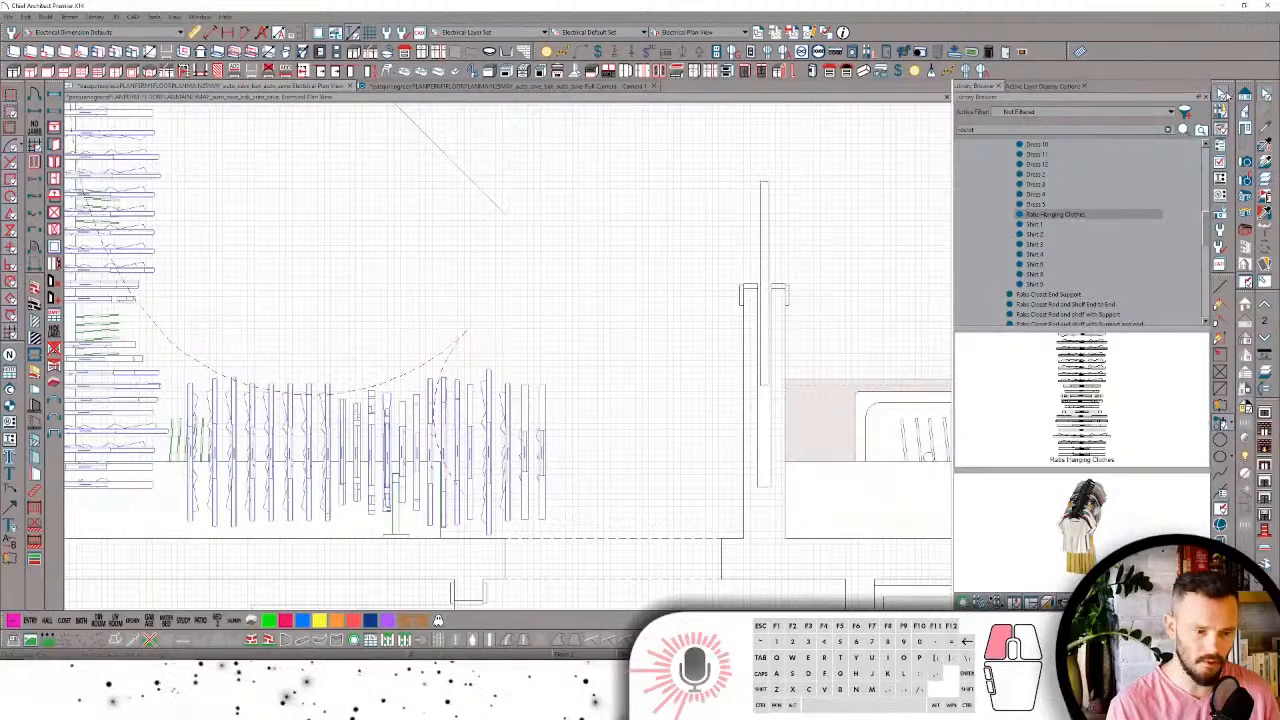
# Step: Turn off Use Snap Grid/Units in the General Plan Defaults and dismiss the ceiling height warning
pyautogui.doubleClick(1224, 95)
pyautogui.click(200, 335)
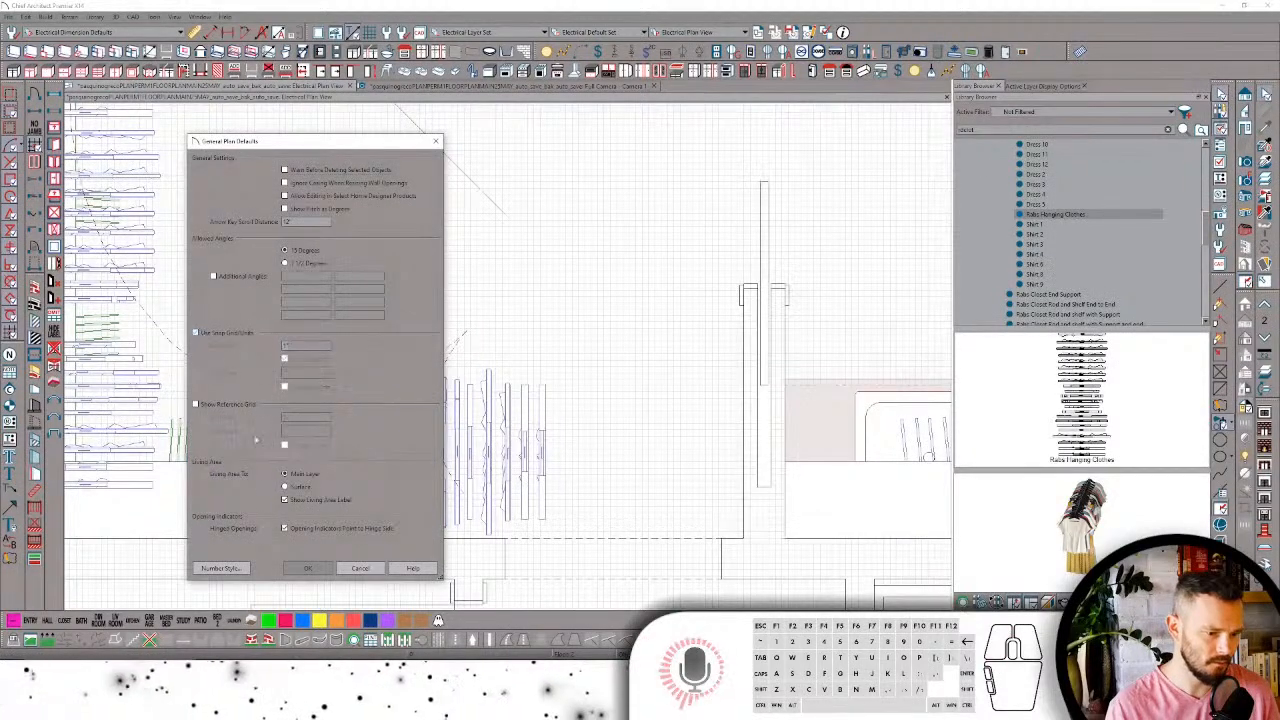
pyautogui.click(308, 567)
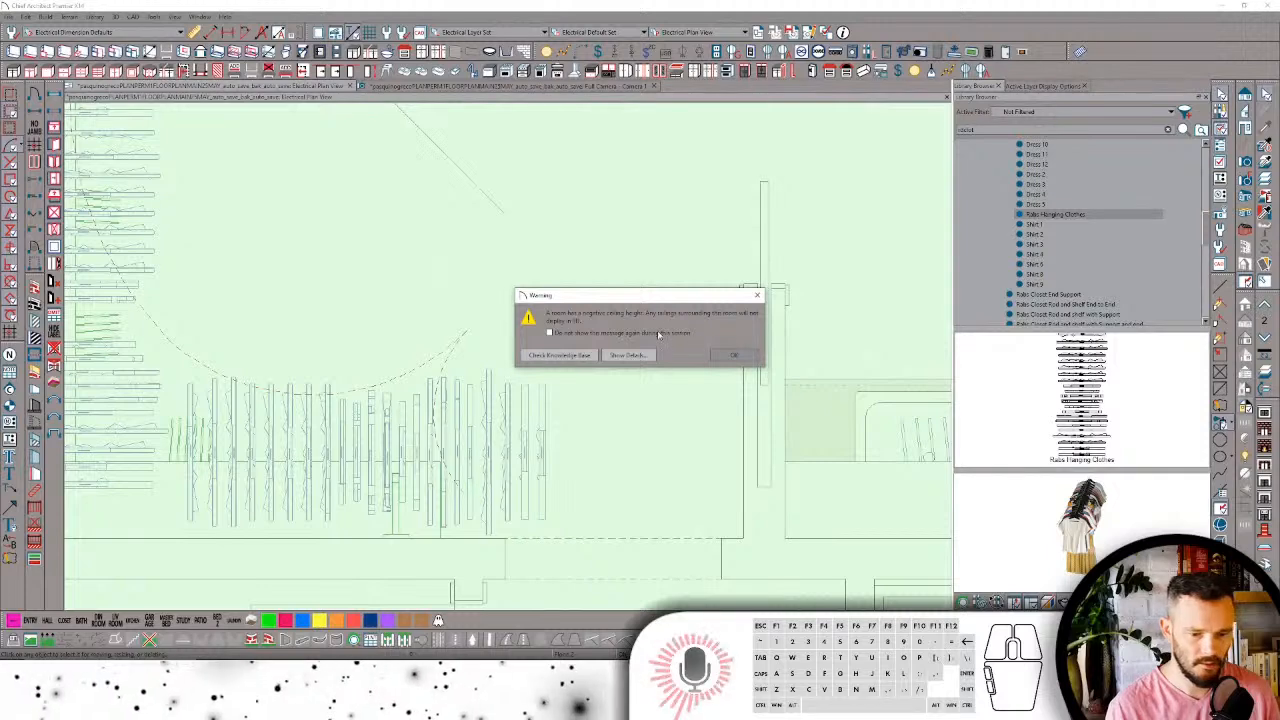
pyautogui.click(733, 355)
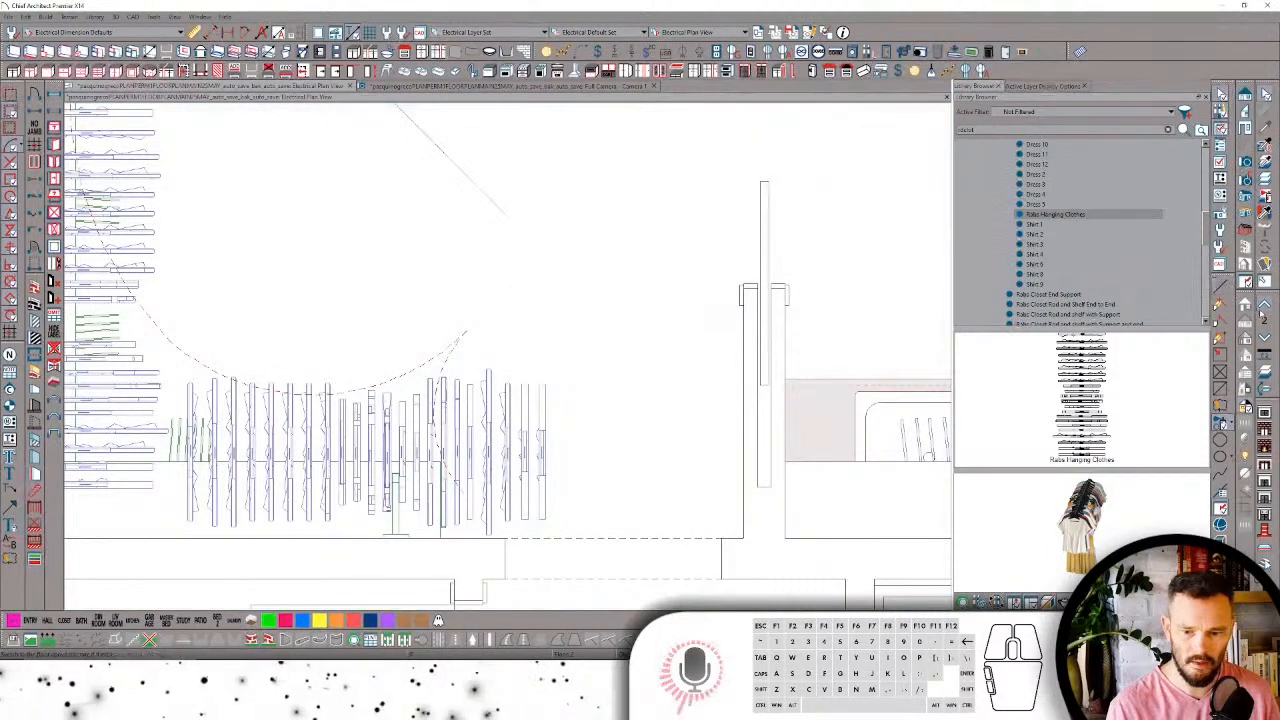
# Step: Hide the layer of the dashed electrical wiring lines near the lower hanging clothes
pyautogui.click(1265, 195)
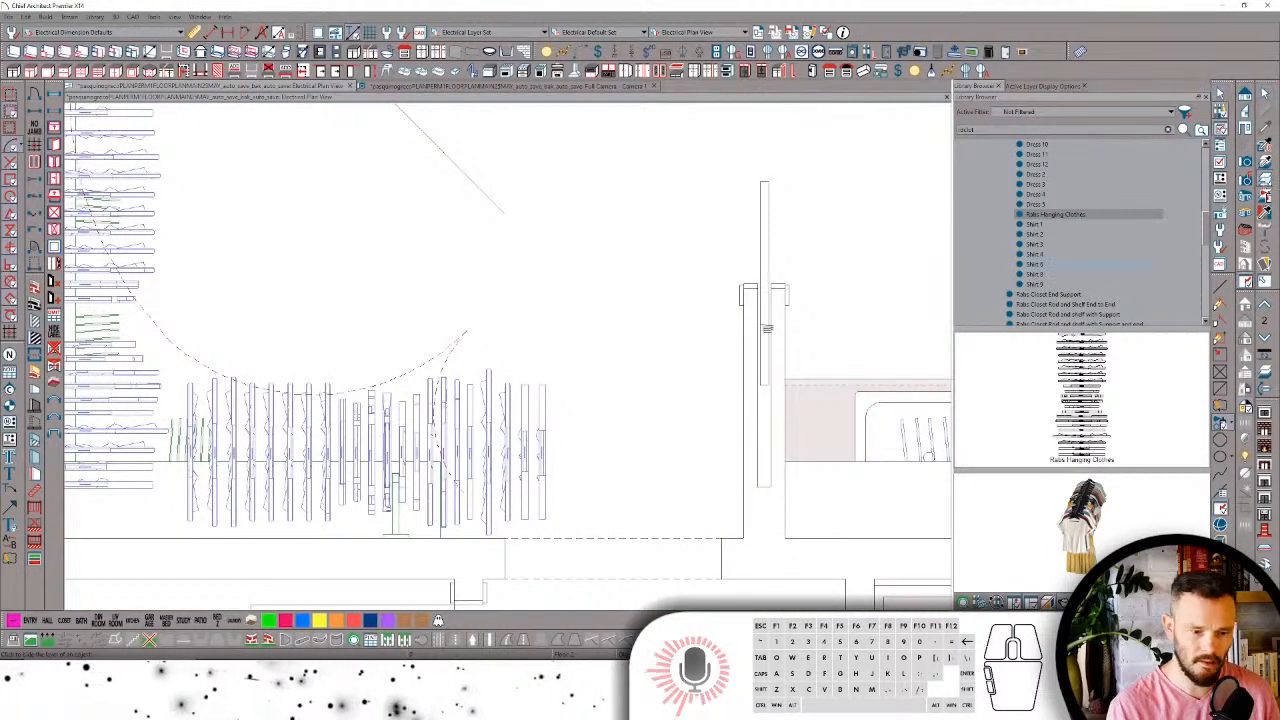
pyautogui.click(450, 359)
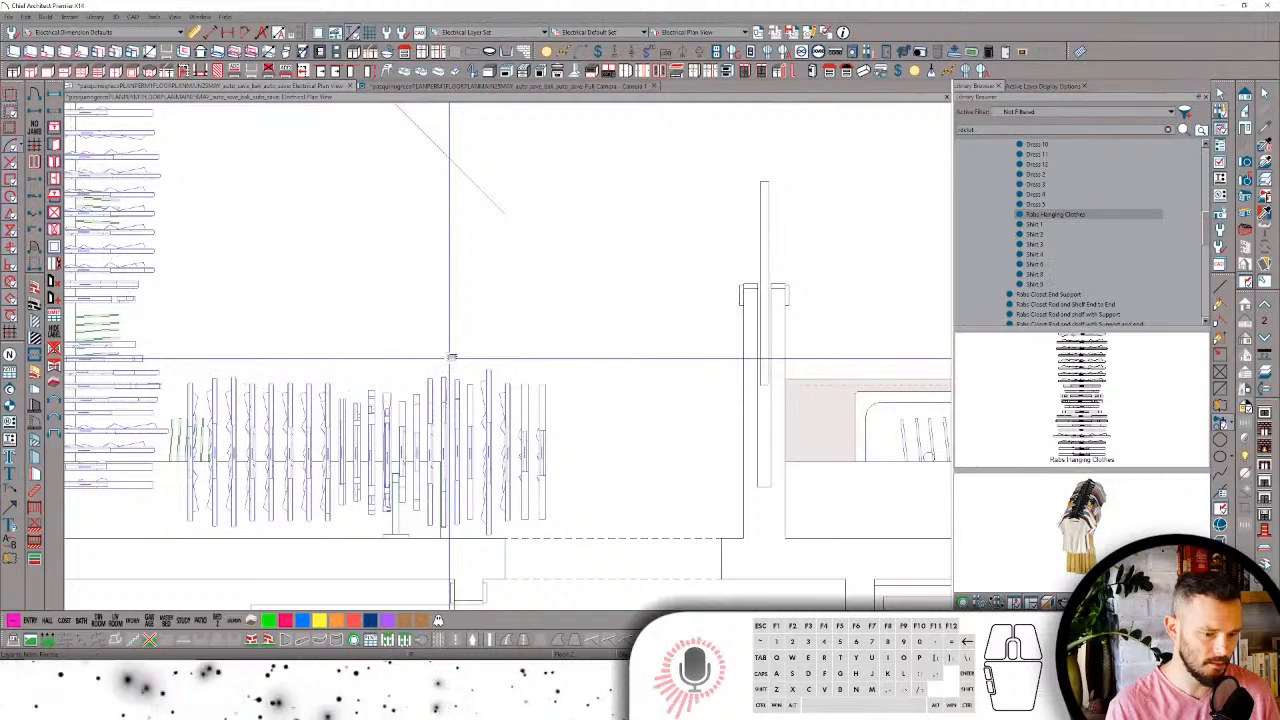
pyautogui.press('space')
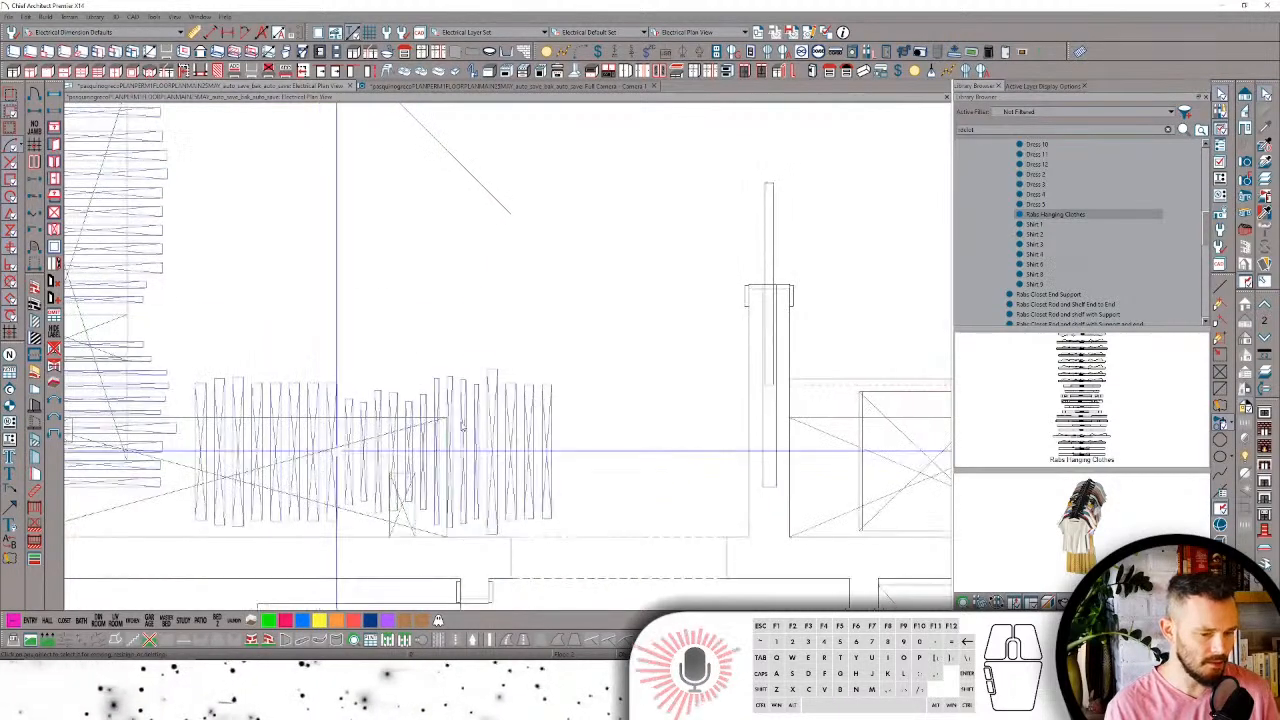
# Step: Switch the floor plan from the electrical view to the Working Plan View
pyautogui.scroll(-8, 462, 425)
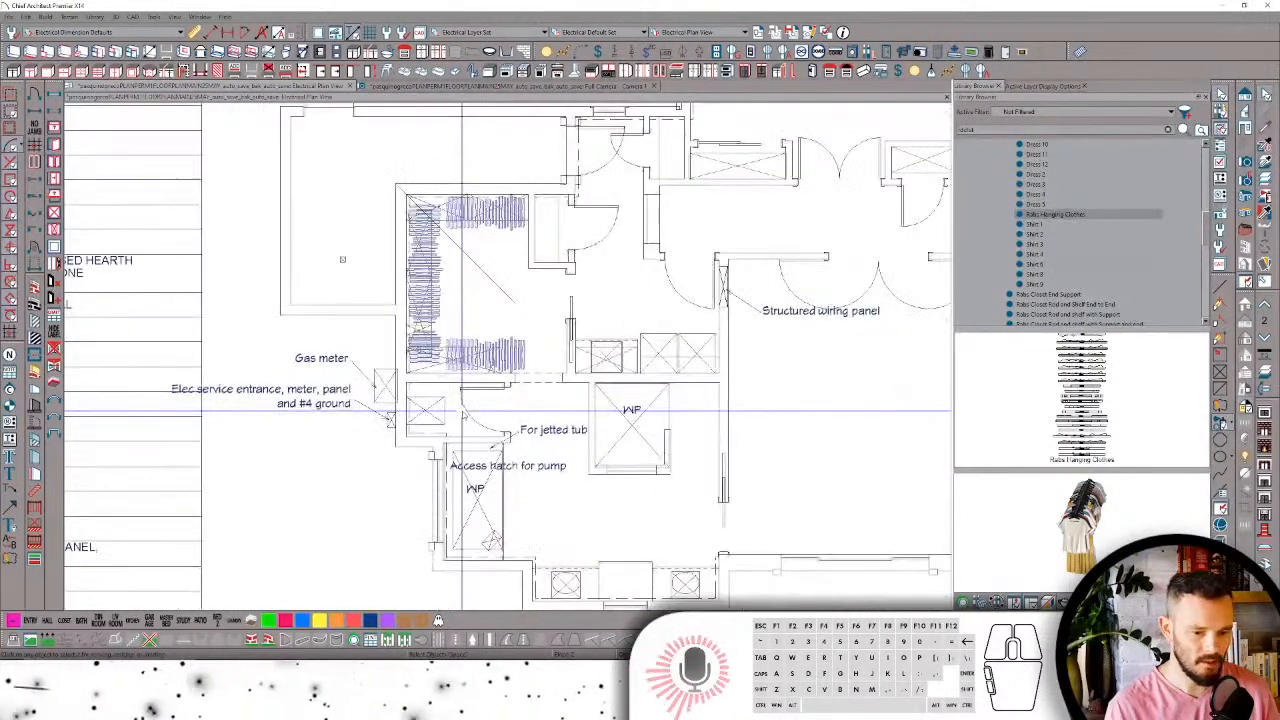
pyautogui.scroll(6, 533, 320)
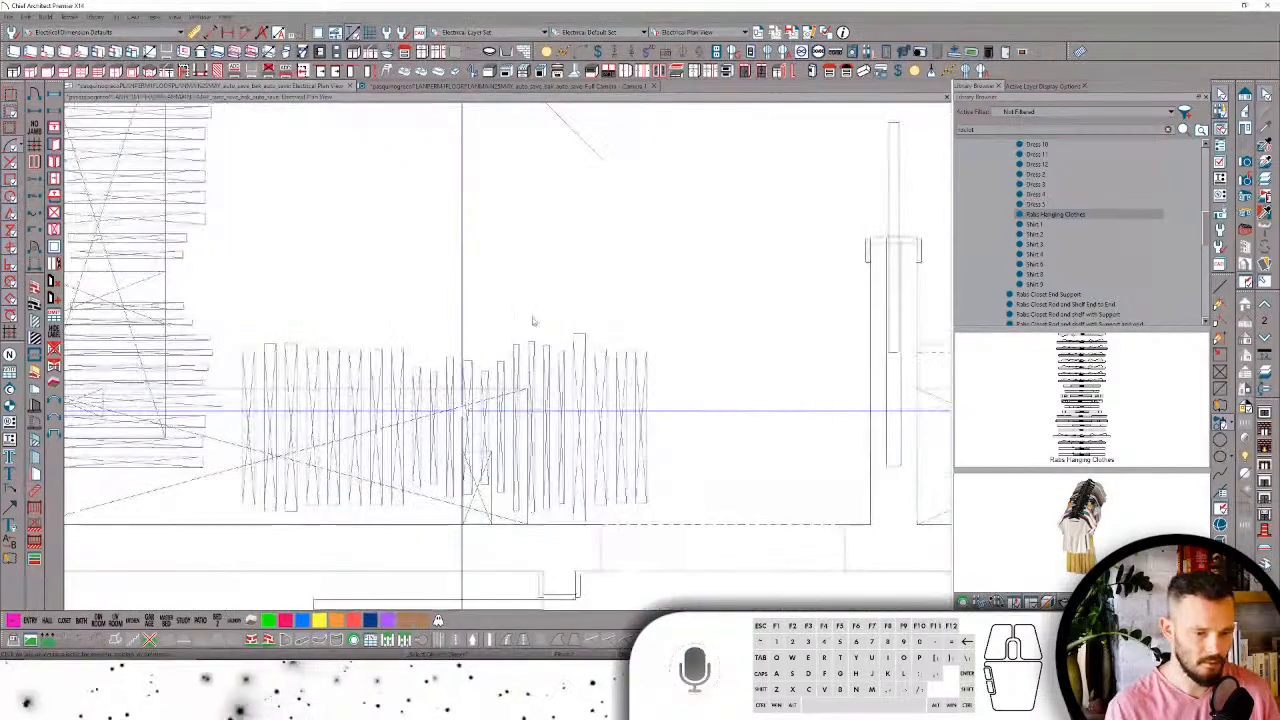
pyautogui.scroll(-8, 533, 320)
pyautogui.click(708, 32)
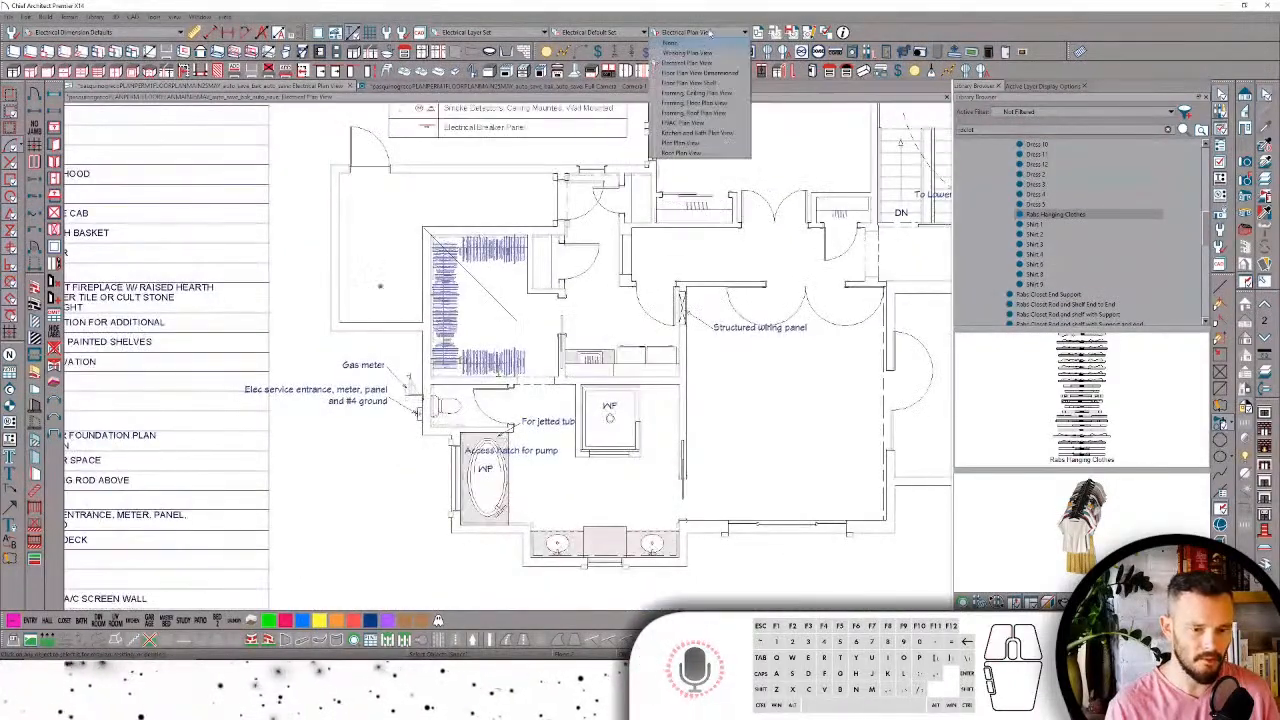
pyautogui.click(697, 52)
# Step: Move the camera symbol off the lower wall's hanging clothes to a spot below the Master Closet
pyautogui.scroll(5, 500, 366)
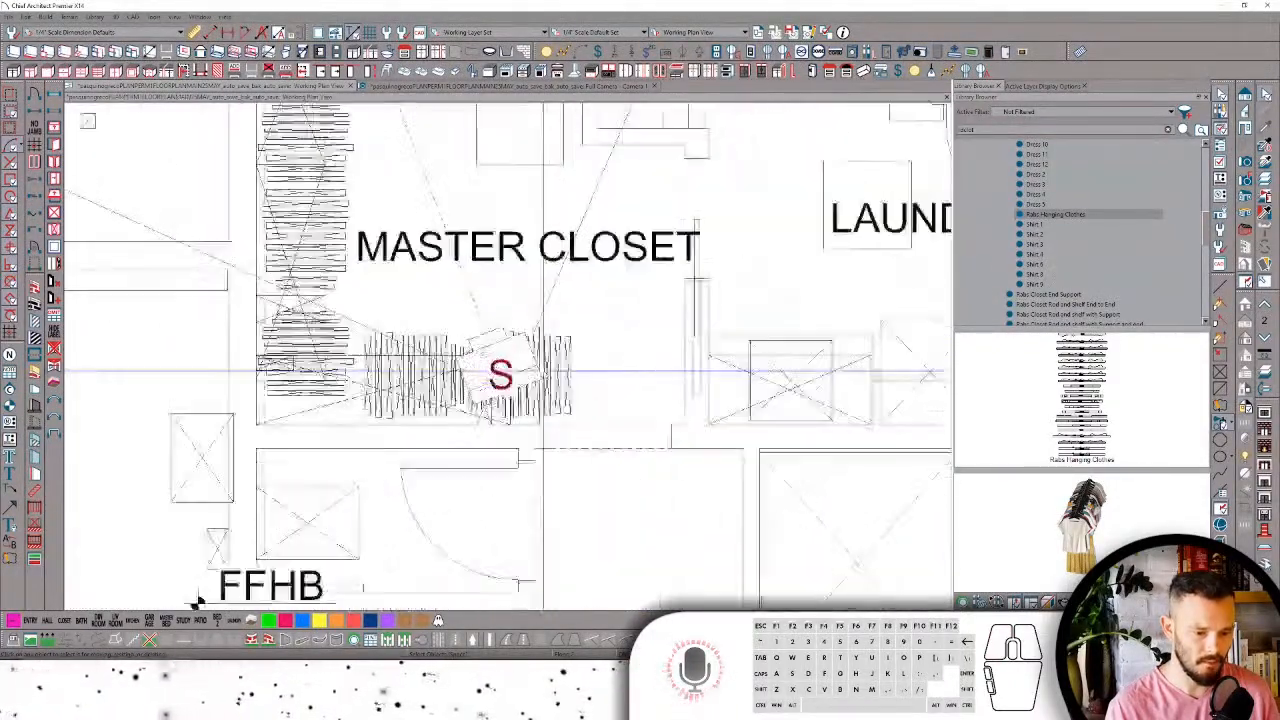
pyautogui.click(514, 378)
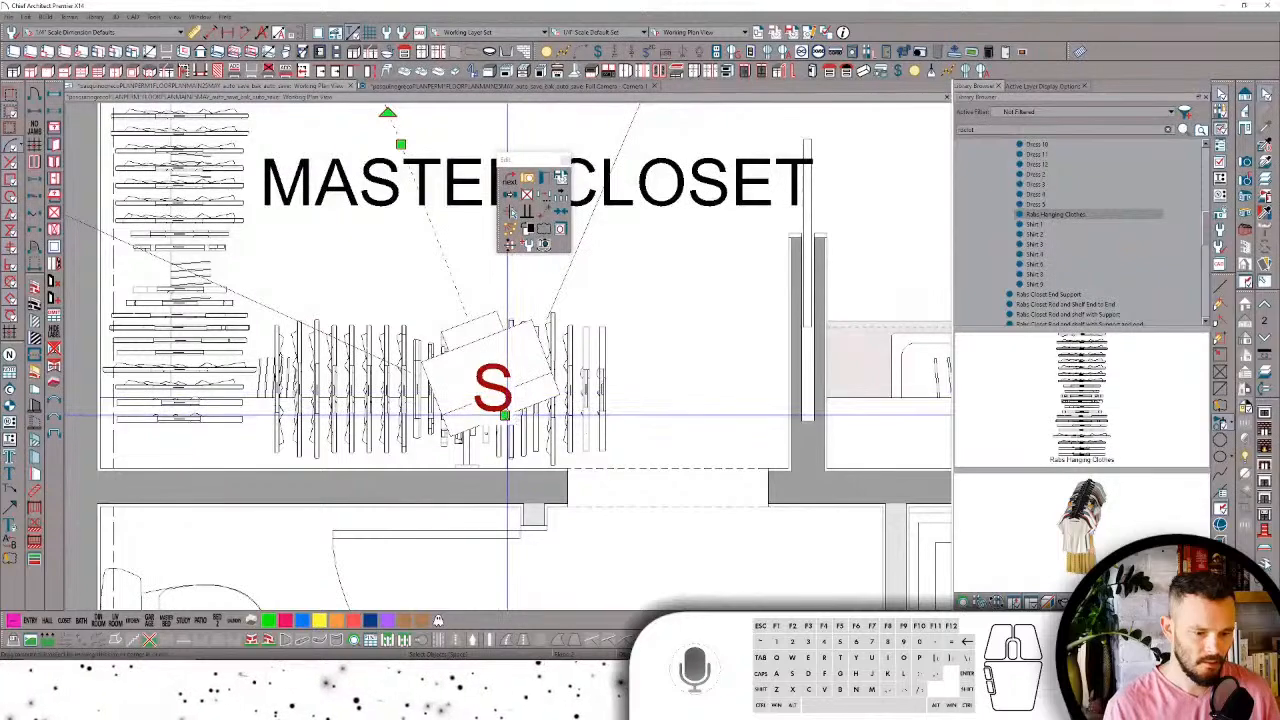
pyautogui.moveTo(508, 416); pyautogui.dragTo(591, 650)
pyautogui.scroll(-2, 655, 360)
pyautogui.scroll(2, 637, 308)
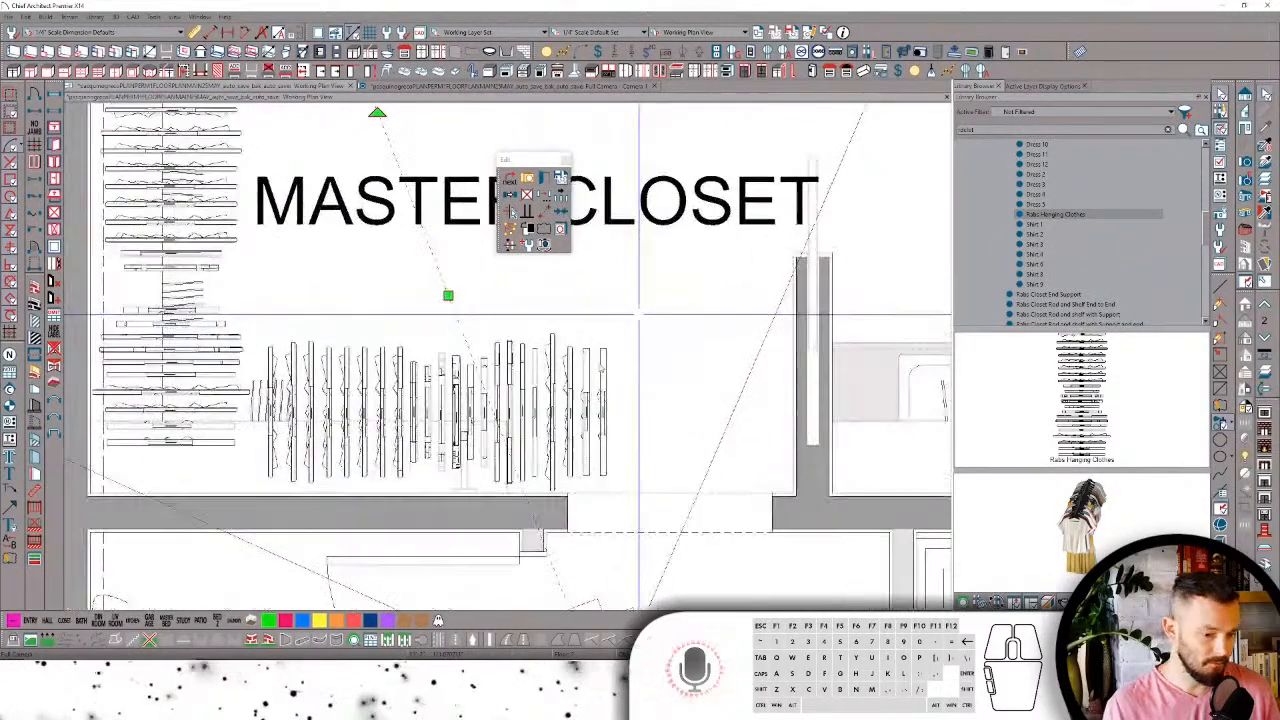
pyautogui.scroll(1, 604, 370)
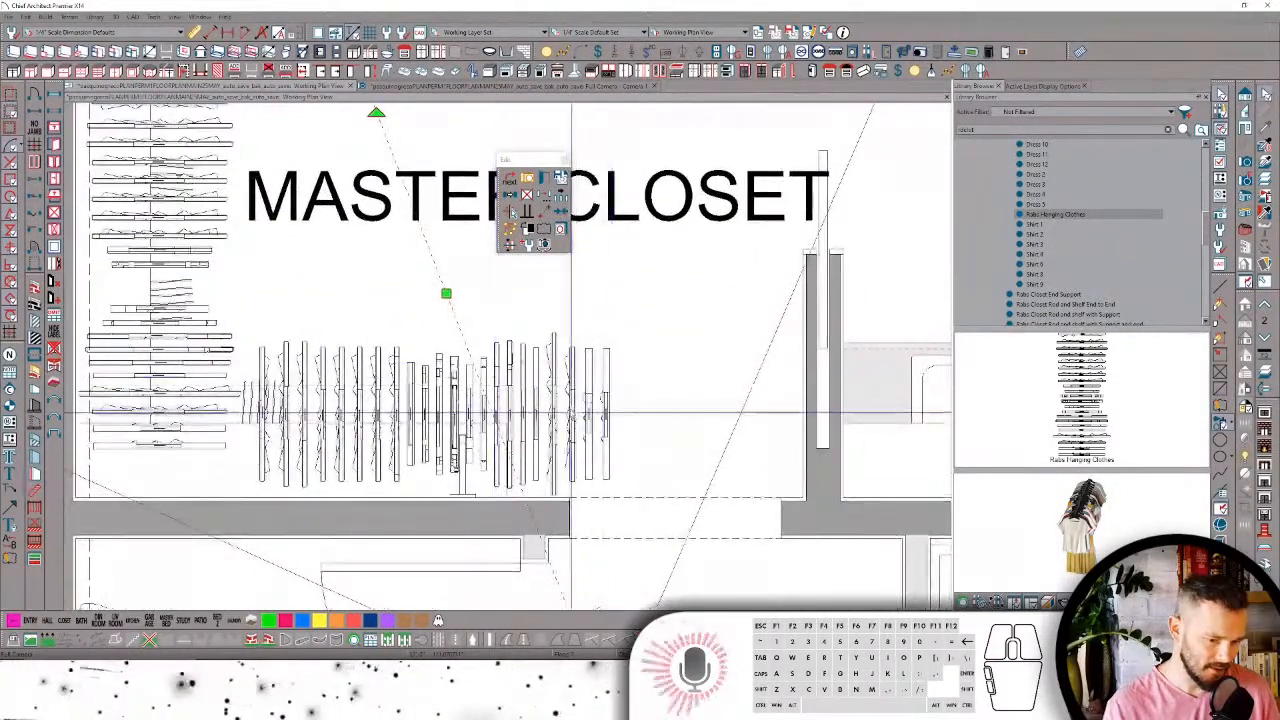
# Step: Draw a horizontal reference line across the garments at the doorway end of the lower wall's clothes
pyautogui.moveTo(629, 293); pyautogui.dragTo(491, 525)
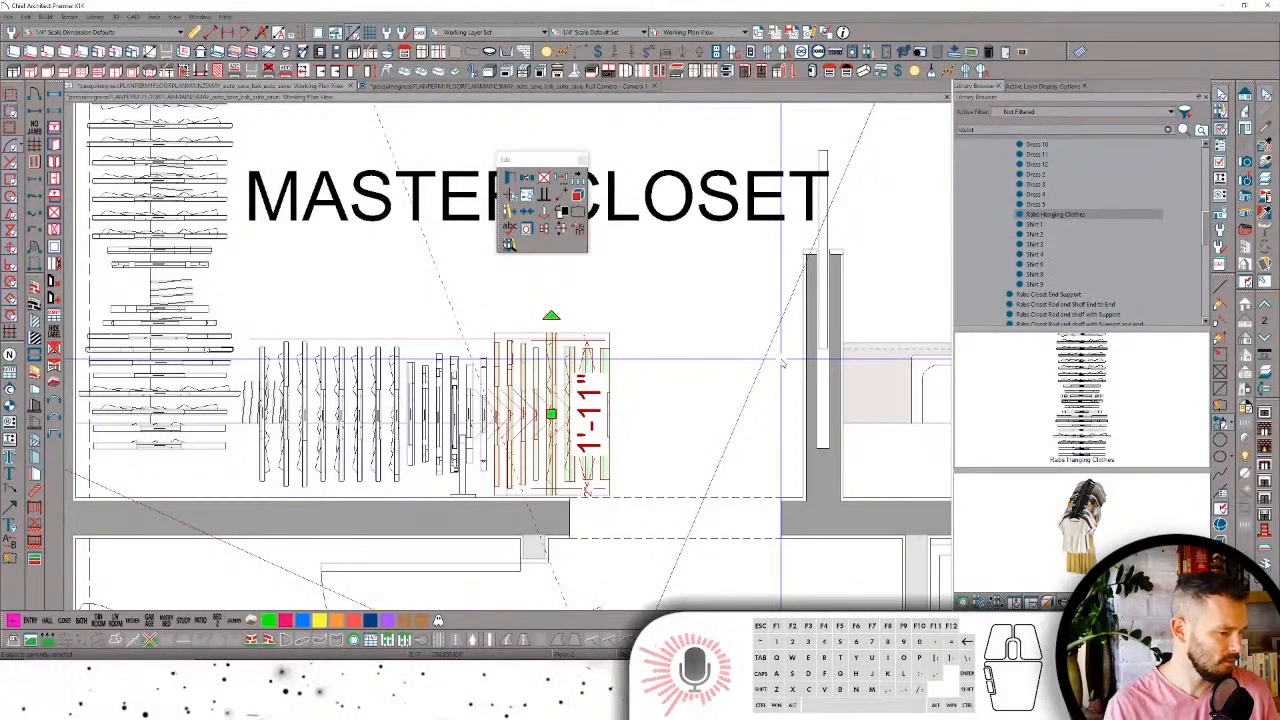
pyautogui.click(722, 329)
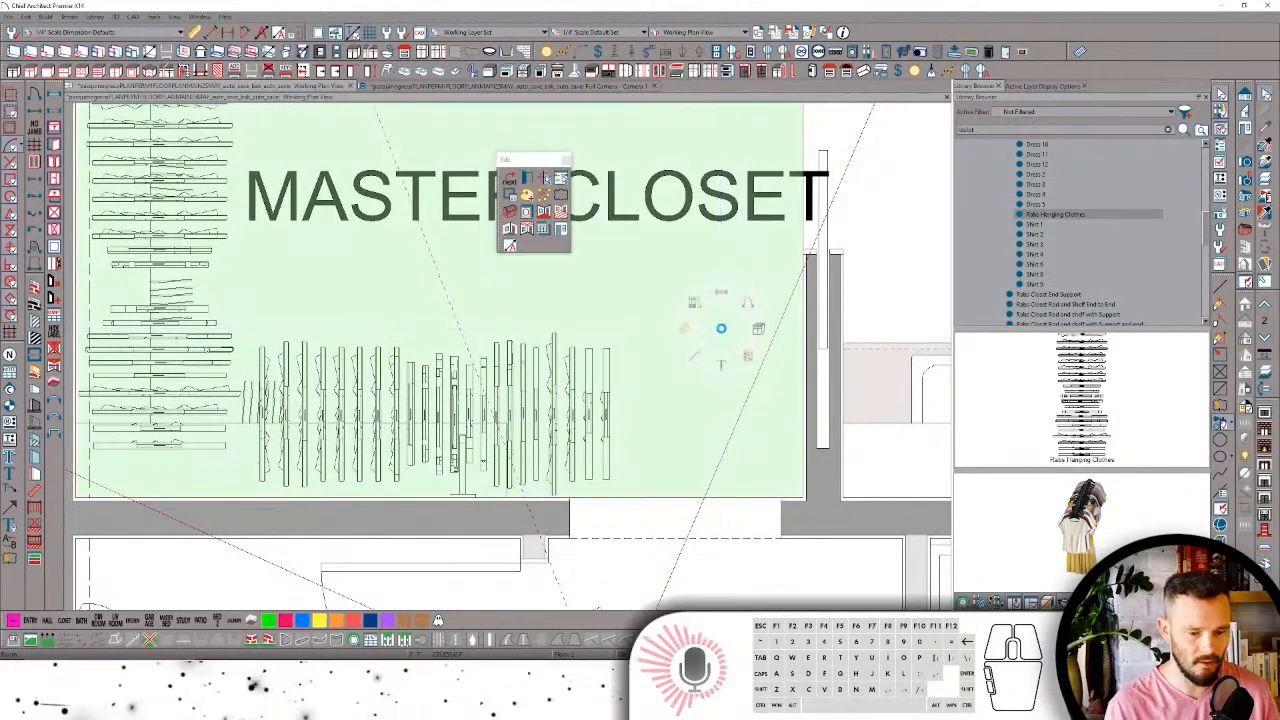
pyautogui.click(696, 355)
pyautogui.moveTo(629, 376); pyautogui.dragTo(581, 369)
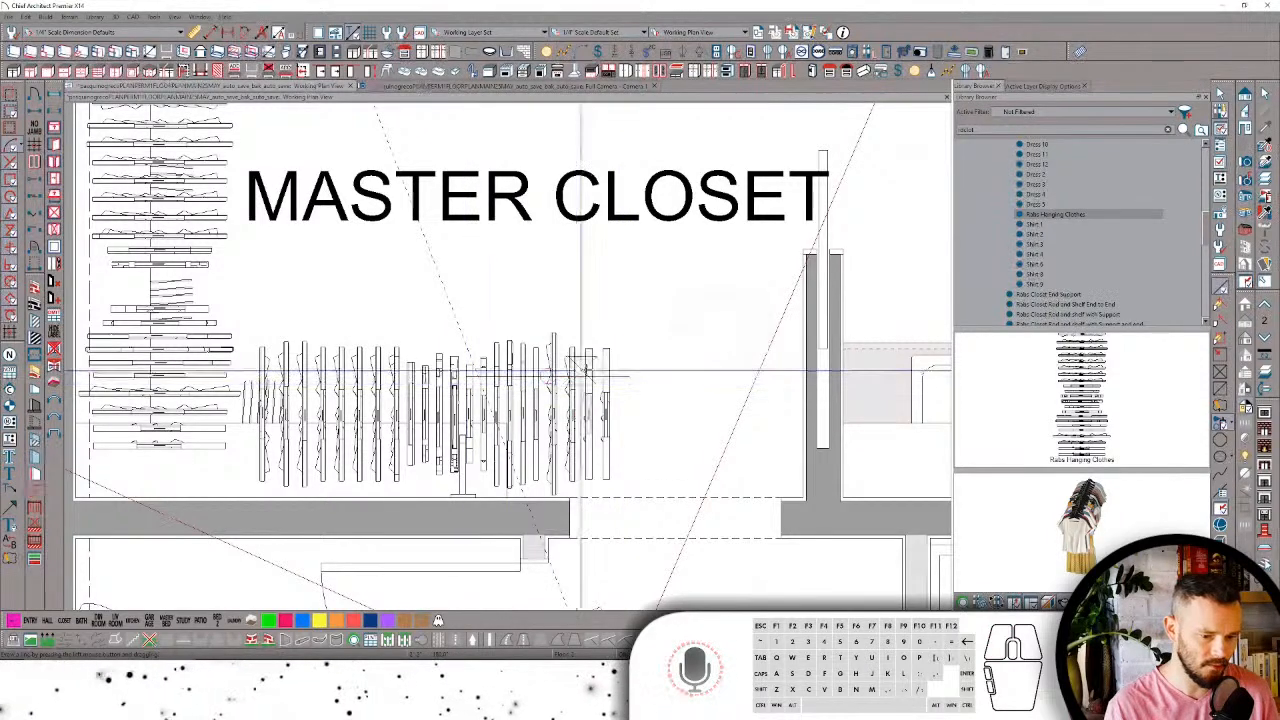
pyautogui.click(625, 376)
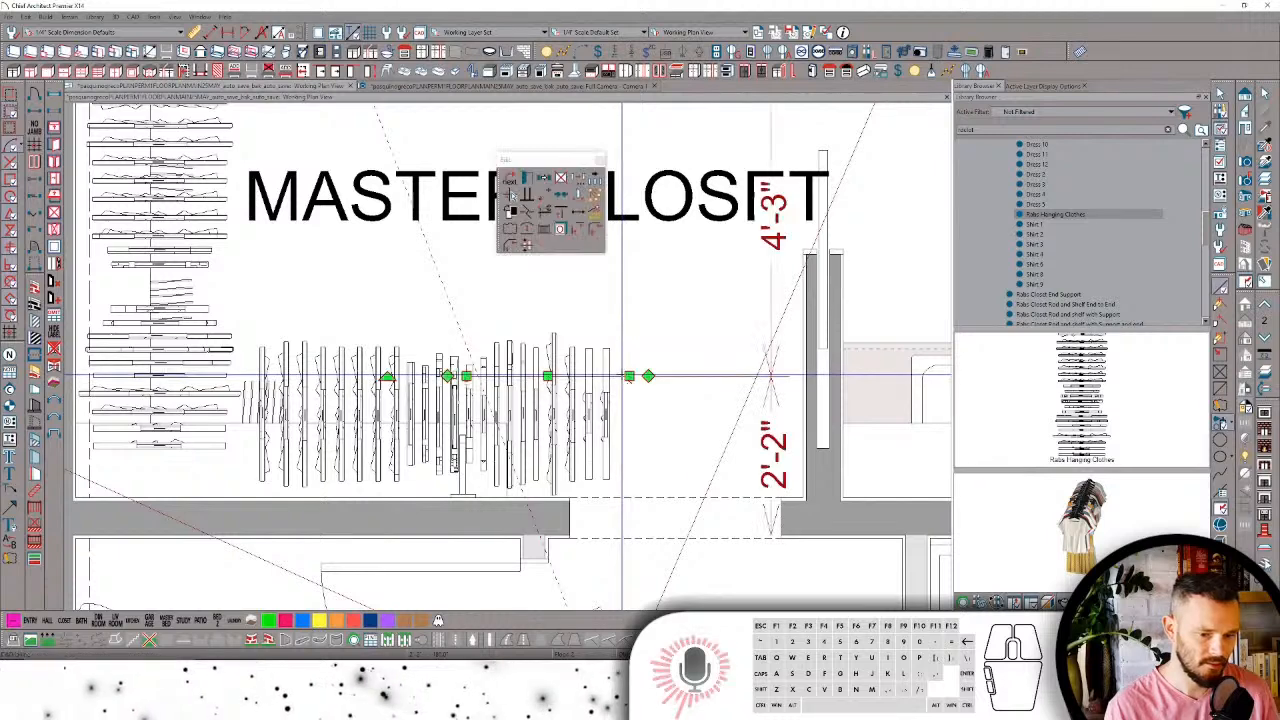
pyautogui.click(545, 231)
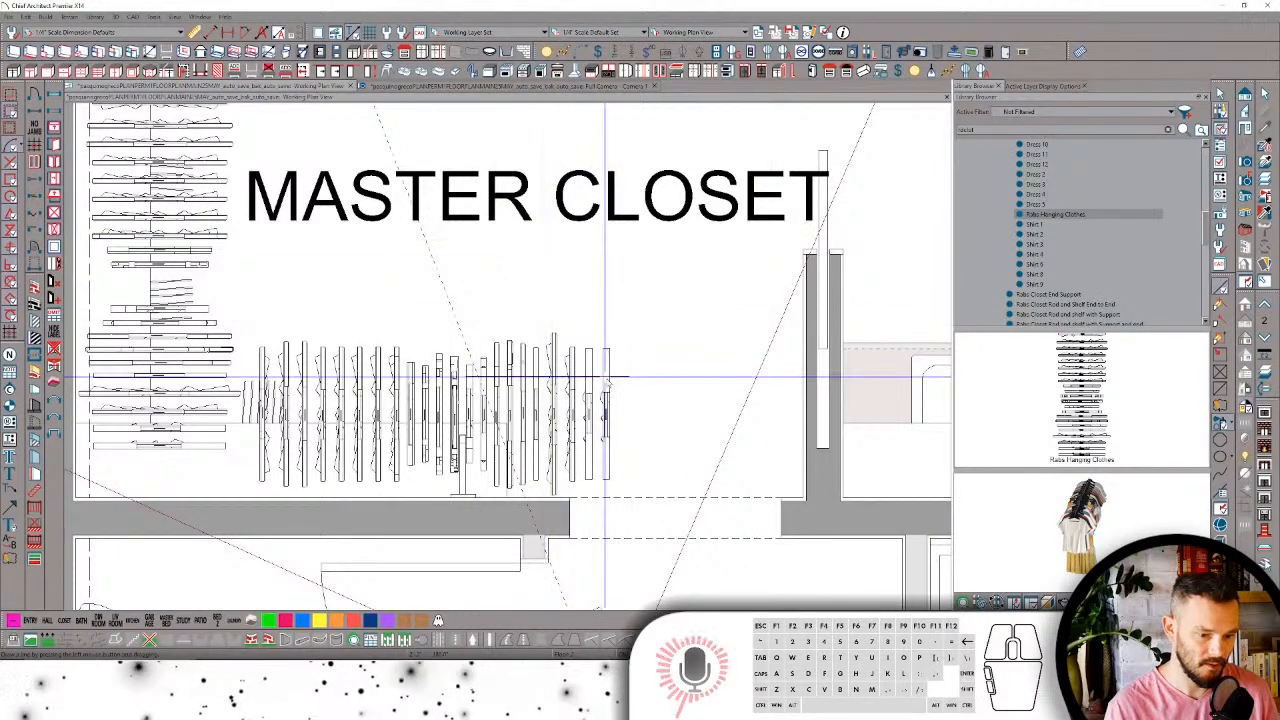
# Step: Move the horizontal reference line down onto the center of the end garments
pyautogui.click(555, 417)
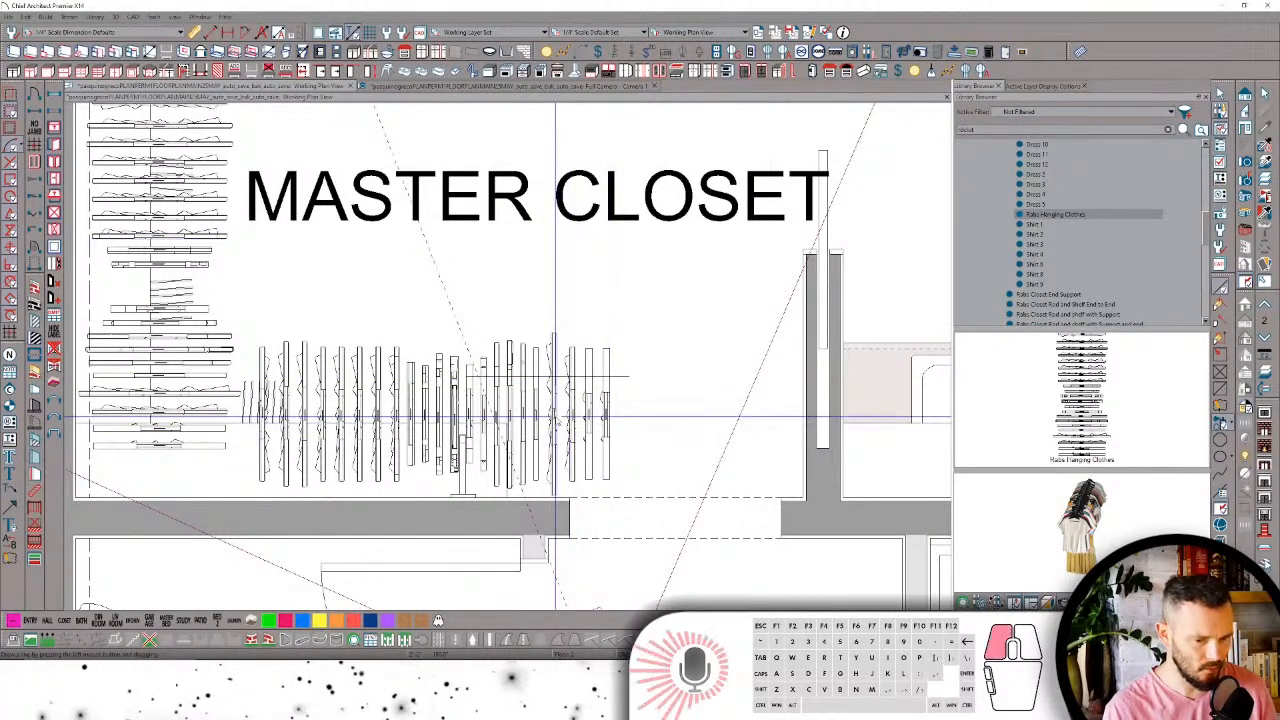
pyautogui.click(553, 416)
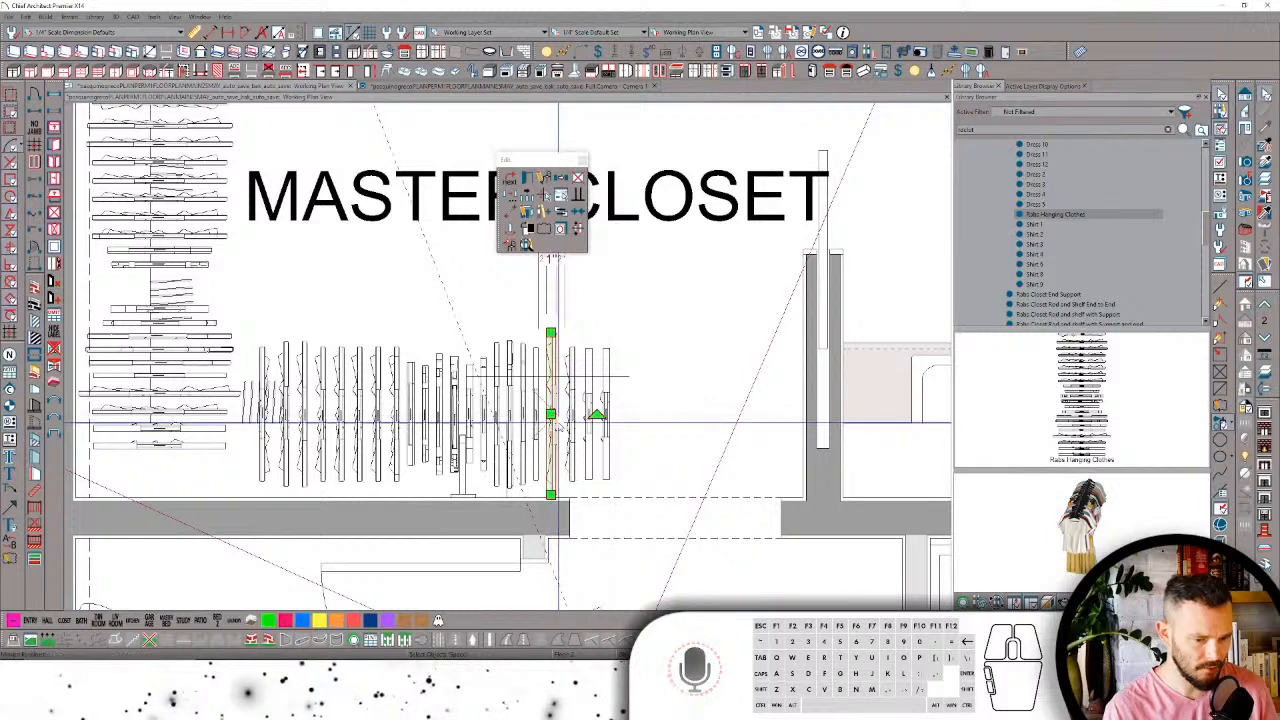
pyautogui.click(558, 376)
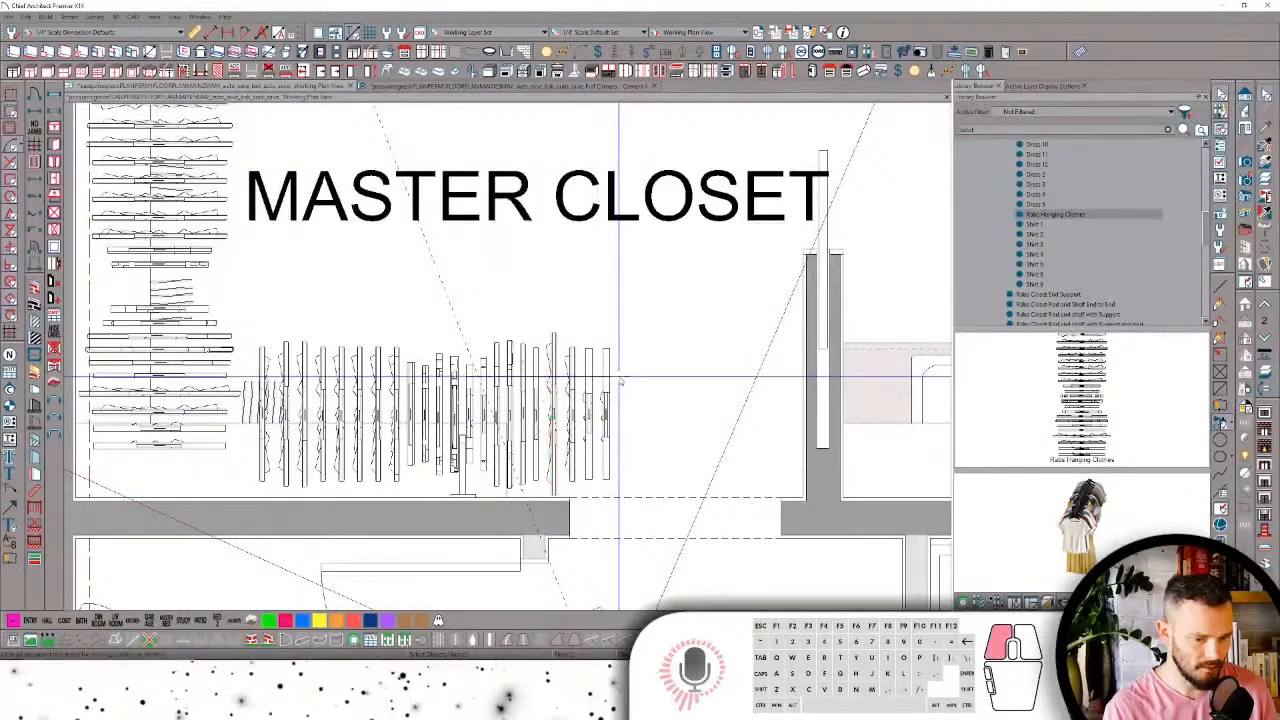
pyautogui.moveTo(558, 376); pyautogui.dragTo(555, 413)
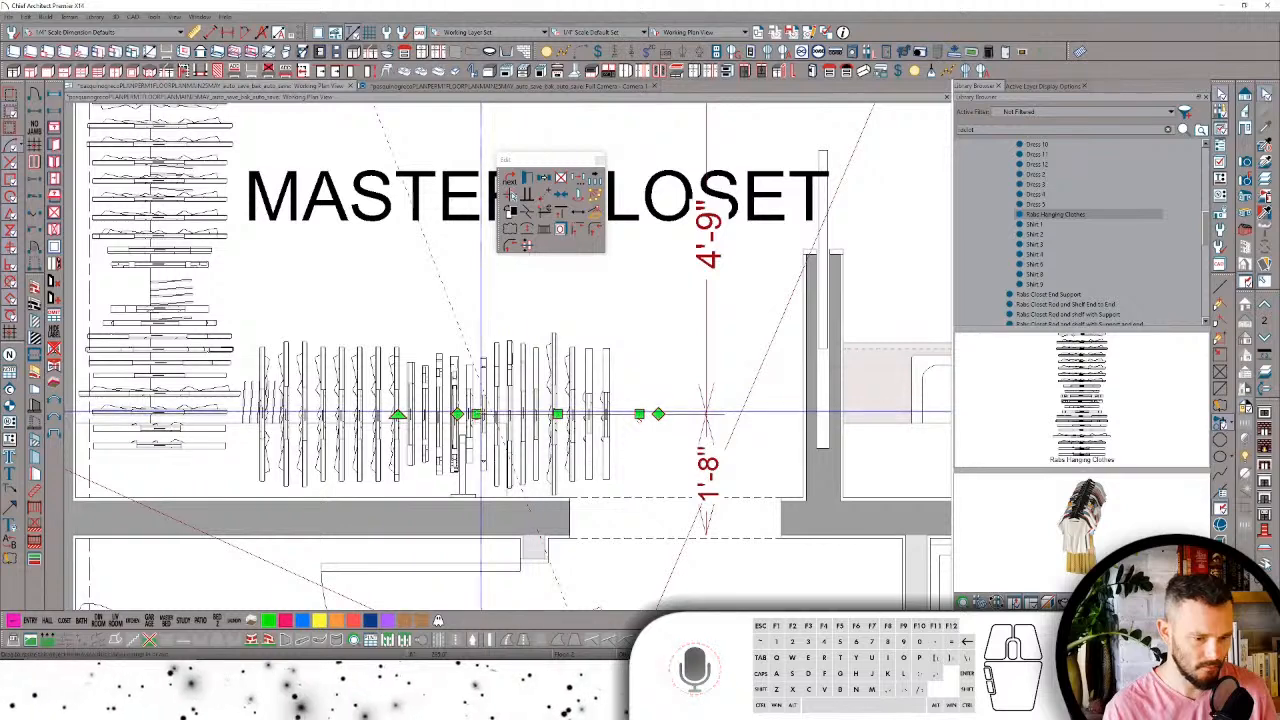
pyautogui.click(578, 302)
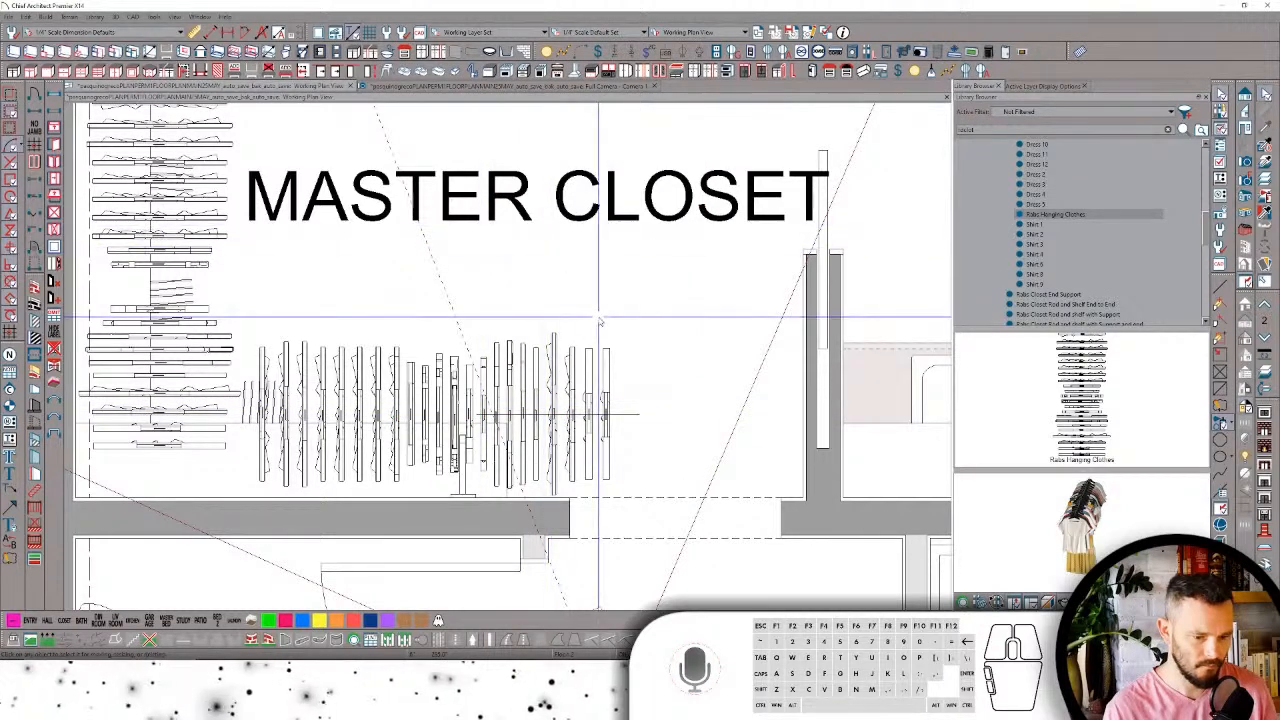
# Step: Delete the garments at the doorway end of the lower wall's clothes together with the reference line
pyautogui.click(671, 292)
pyautogui.moveTo(671, 292); pyautogui.dragTo(464, 536)
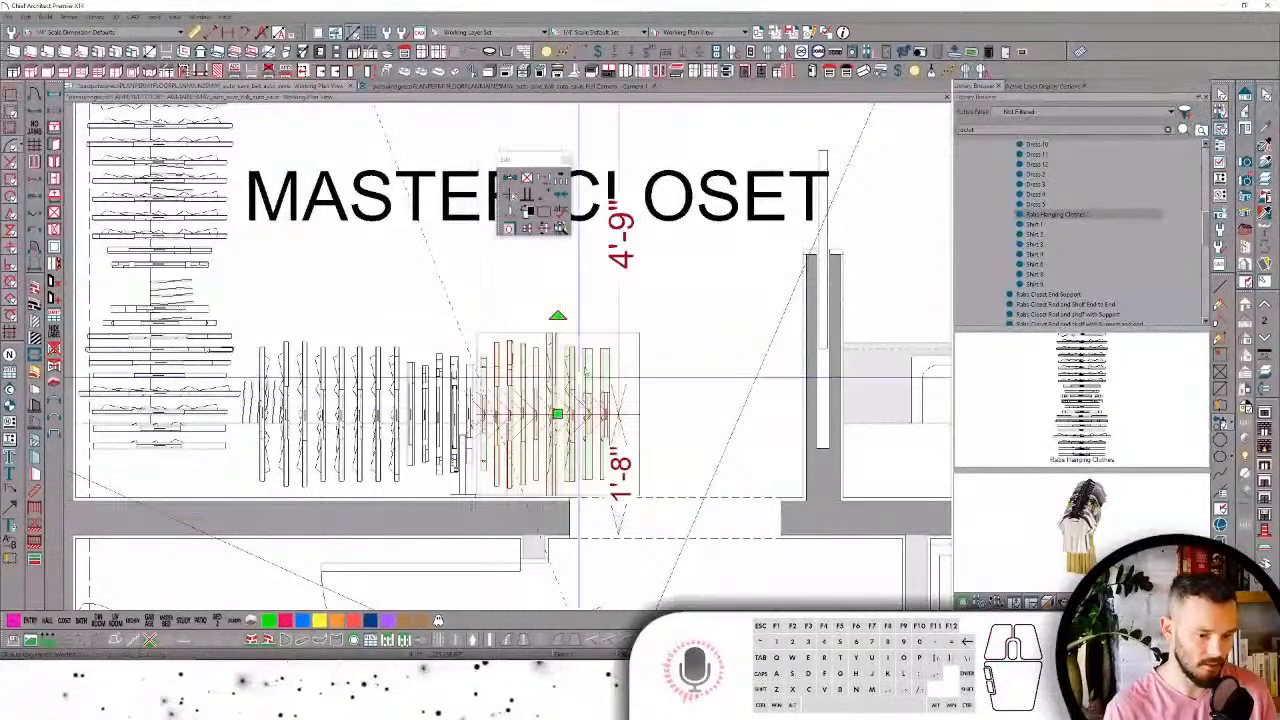
pyautogui.press('Delete')
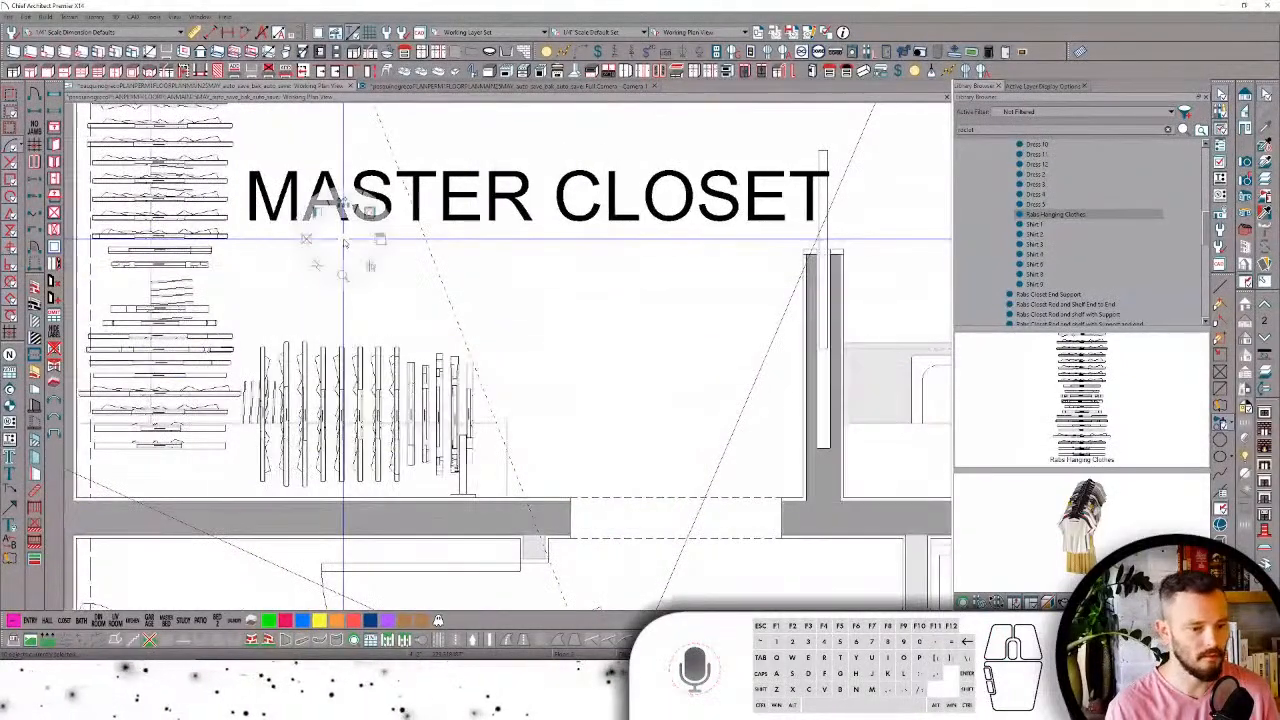
# Step: In the 3D camera view, explode the lower wall's hanging-clothes block into separate garments
pyautogui.hotkey('ctrl', 'Tab')
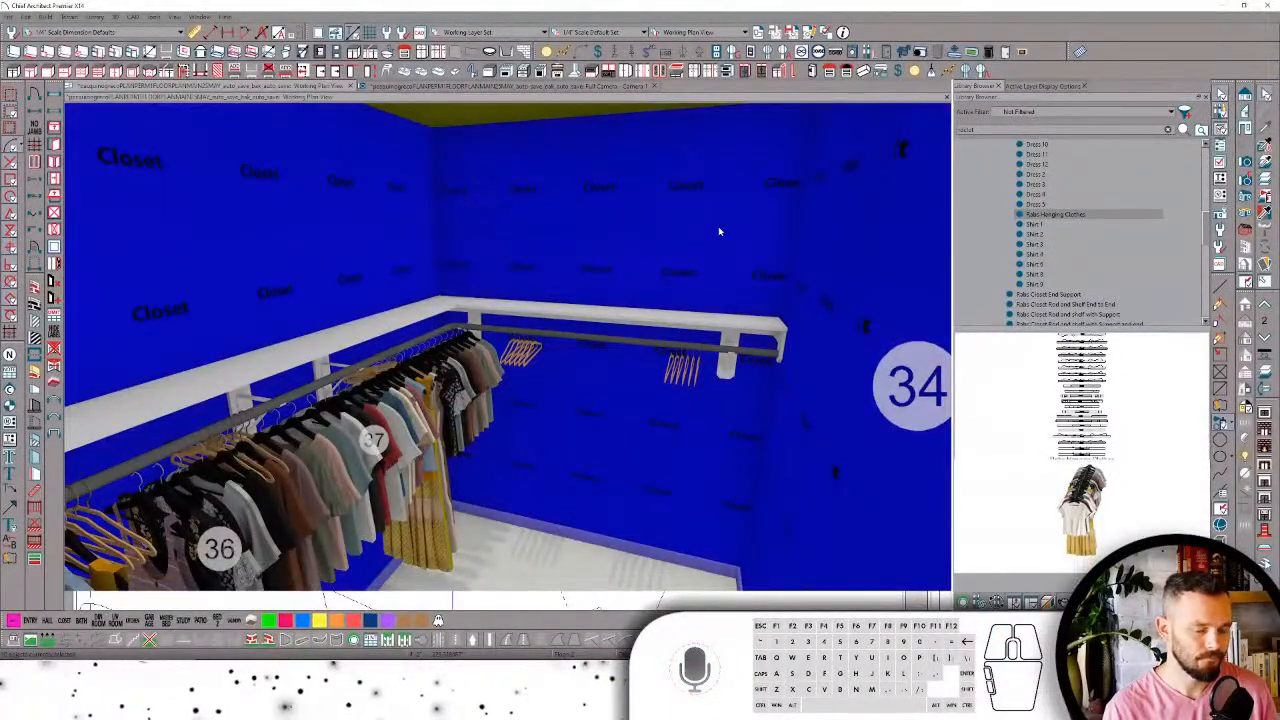
pyautogui.moveTo(718, 231); pyautogui.dragTo(668, 410)
pyautogui.click(668, 410)
pyautogui.click(511, 213)
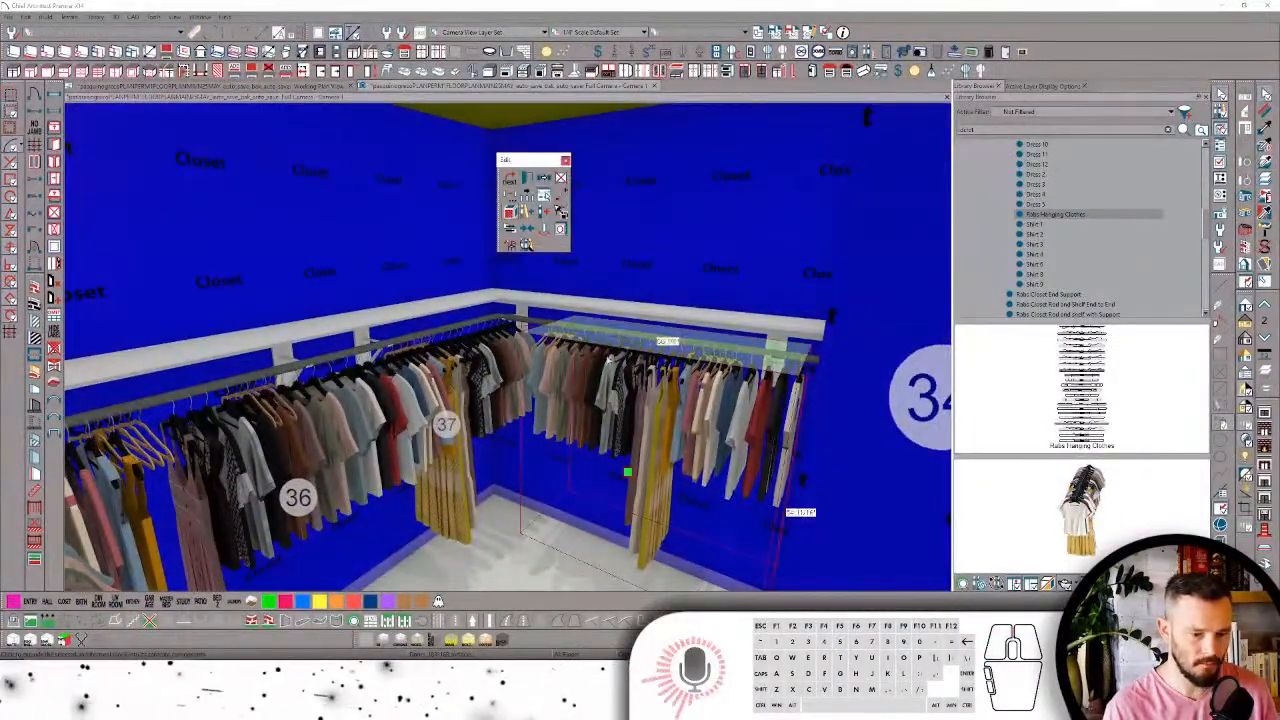
pyautogui.click(653, 465)
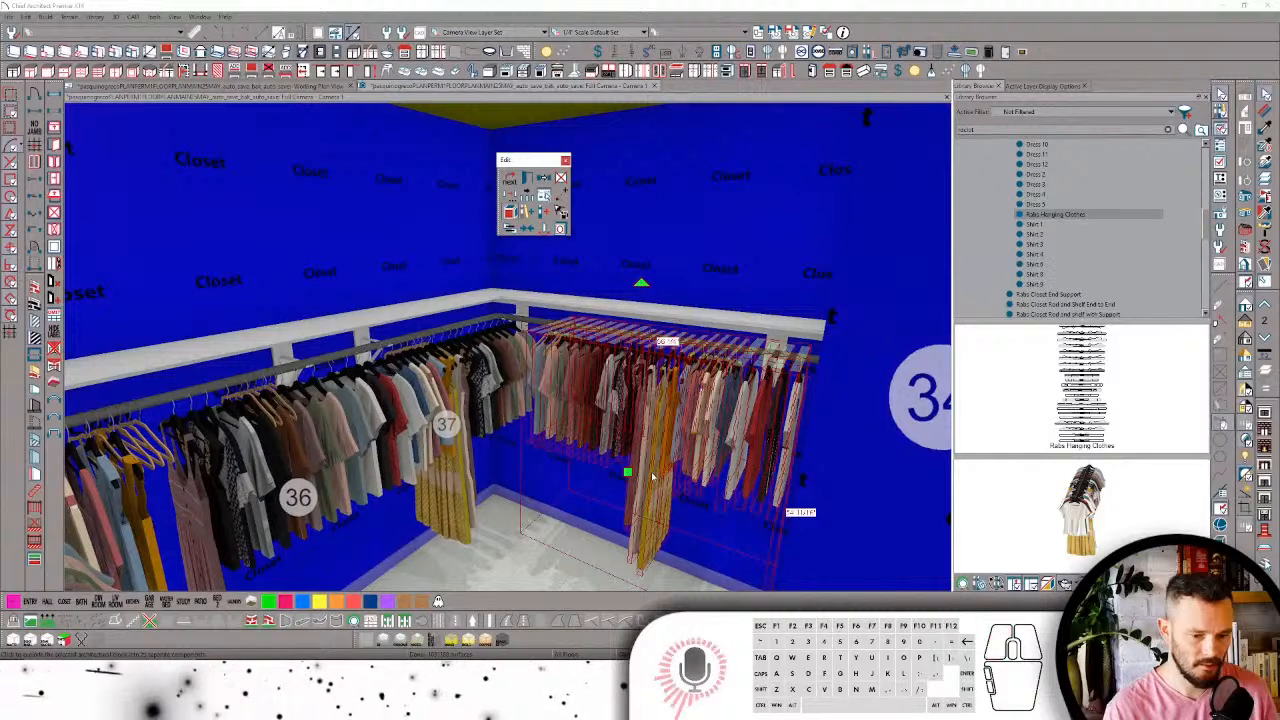
pyautogui.click(652, 467)
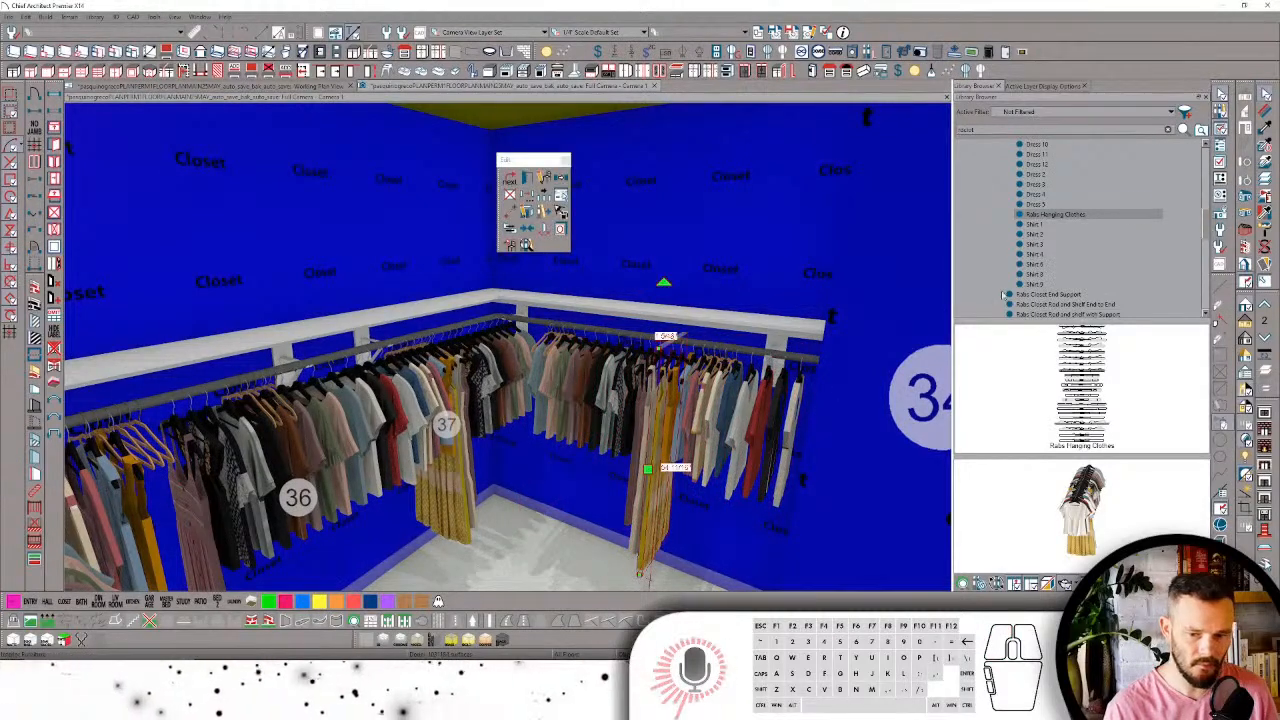
pyautogui.press('Escape')
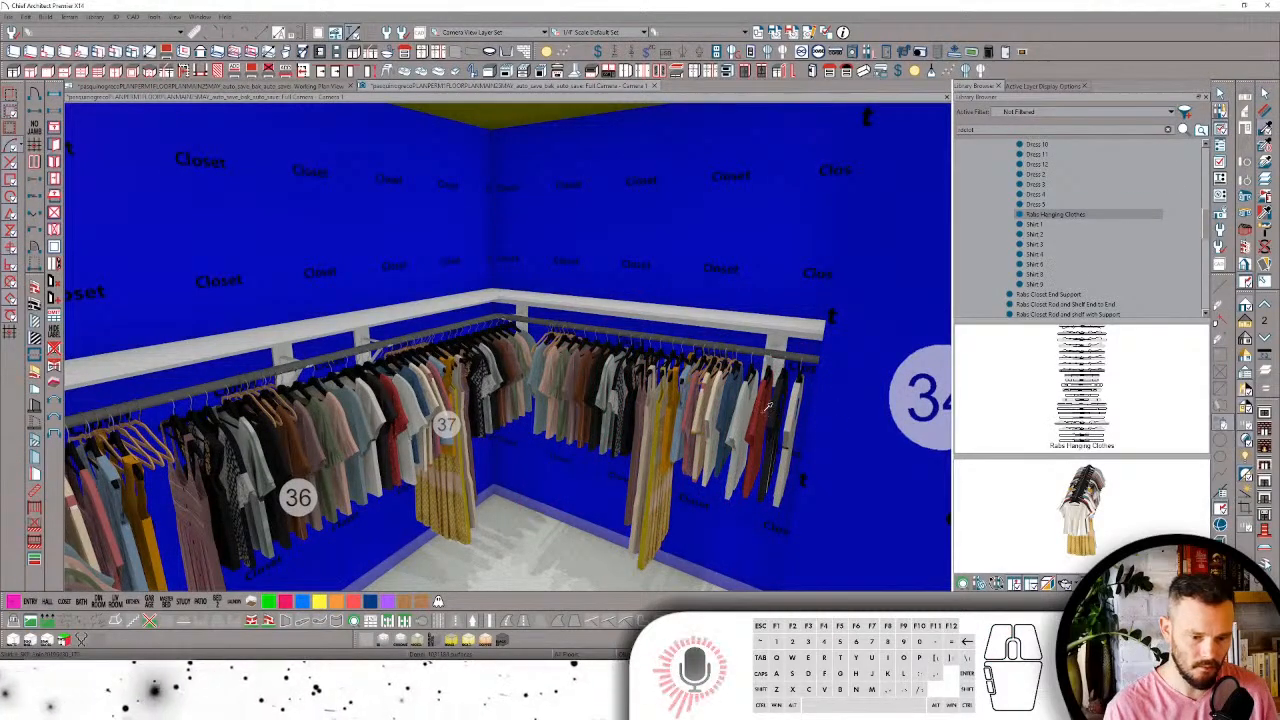
pyautogui.moveTo(768, 405); pyautogui.dragTo(688, 435)
pyautogui.press('Escape')
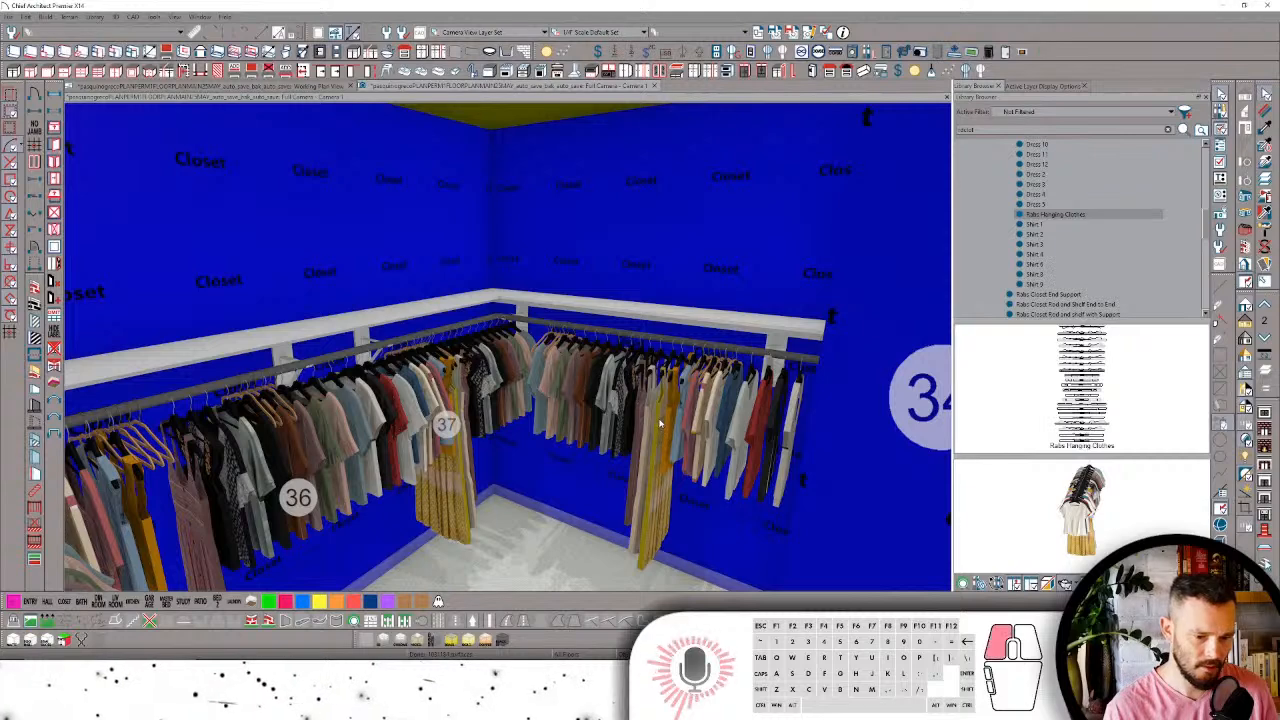
# Step: Delete the long dresses and adjoining long garments from the middle of the lower wall's hanging clothes
pyautogui.click(660, 424)
pyautogui.click(647, 415)
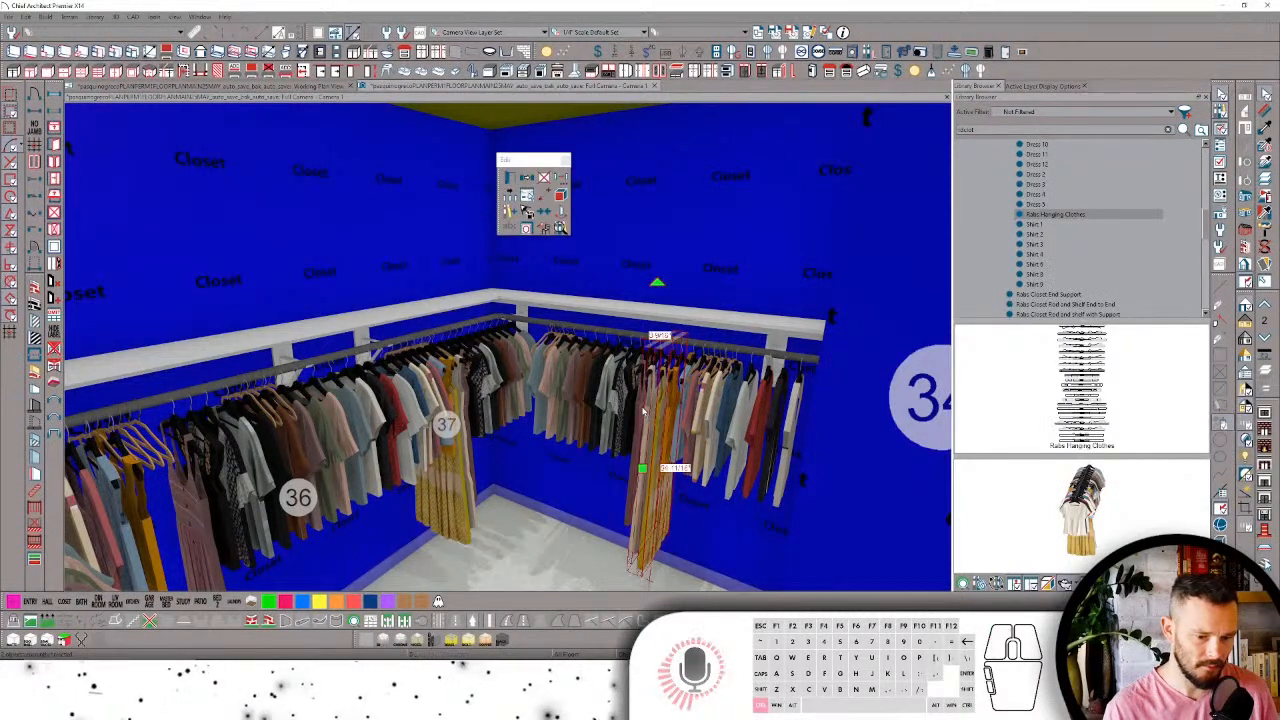
pyautogui.moveTo(643, 410); pyautogui.dragTo(634, 400)
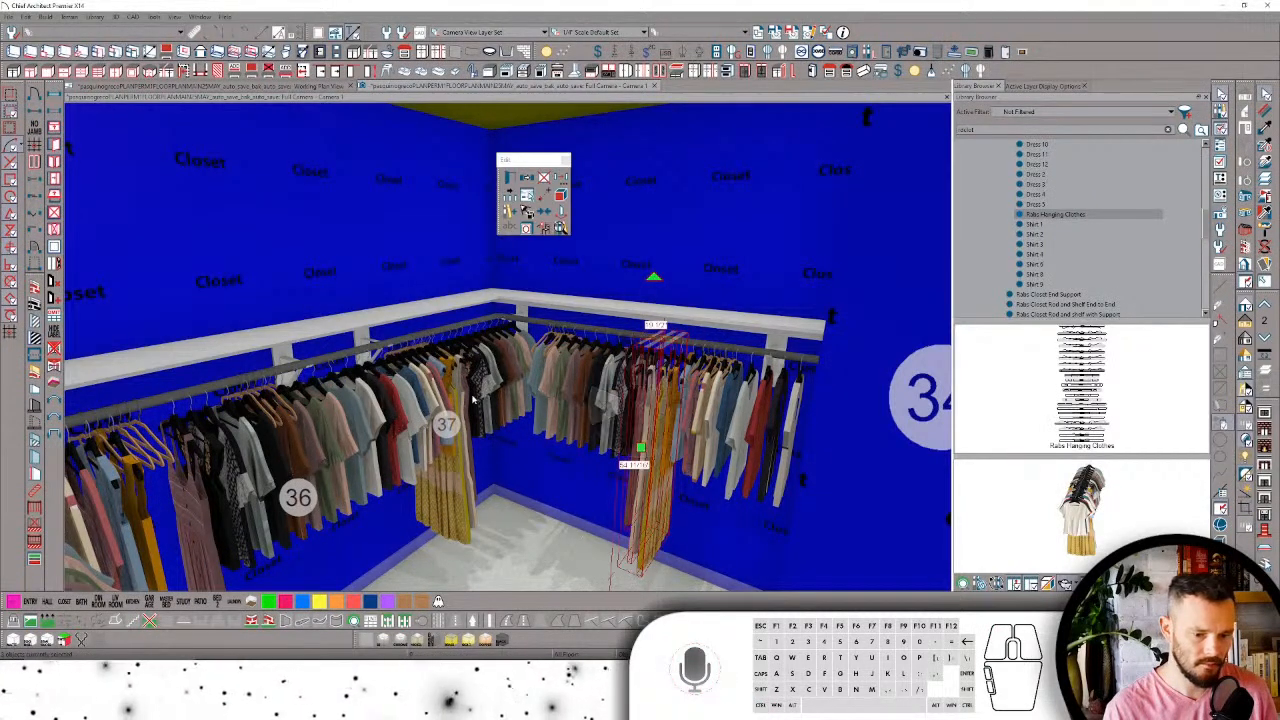
pyautogui.press('Delete')
# Step: With the bathroom vanity wall in view, search the library for "vanity", browse the items, and narrow the search to "vanity light"
pyautogui.moveTo(473, 397); pyautogui.dragTo(528, 371, button='middle')
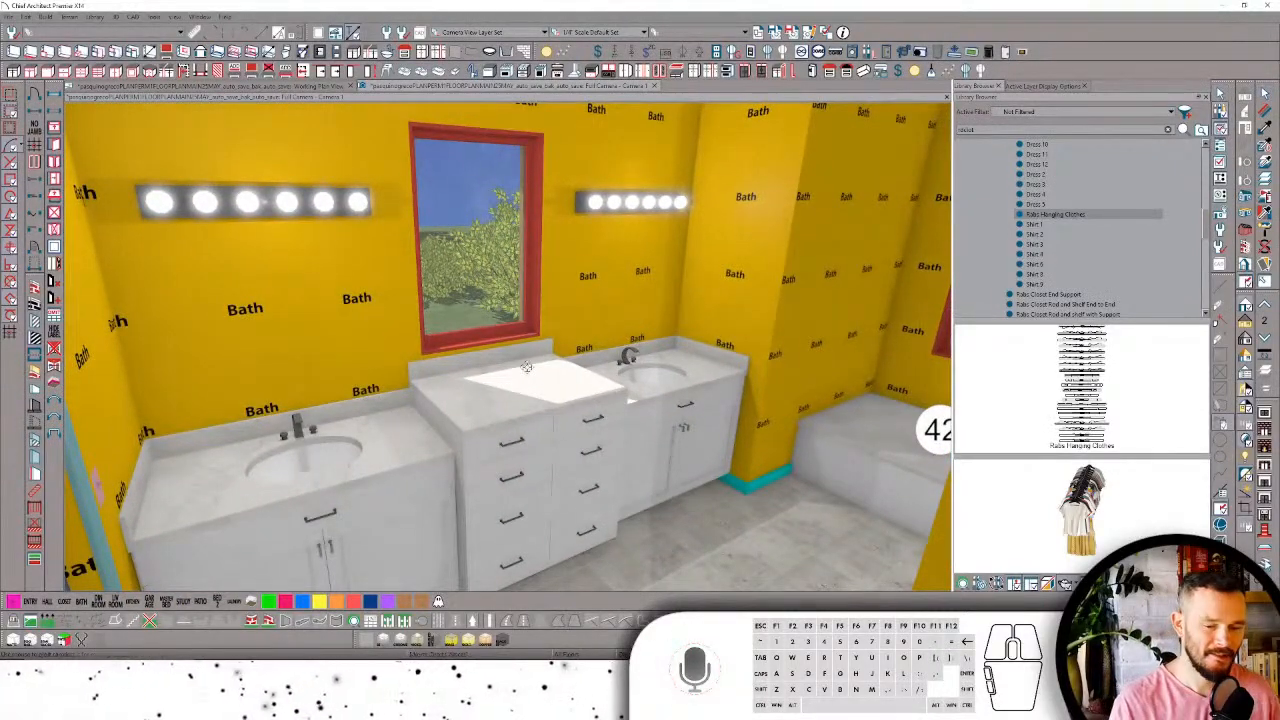
pyautogui.moveTo(527, 367); pyautogui.dragTo(600, 330, button='middle')
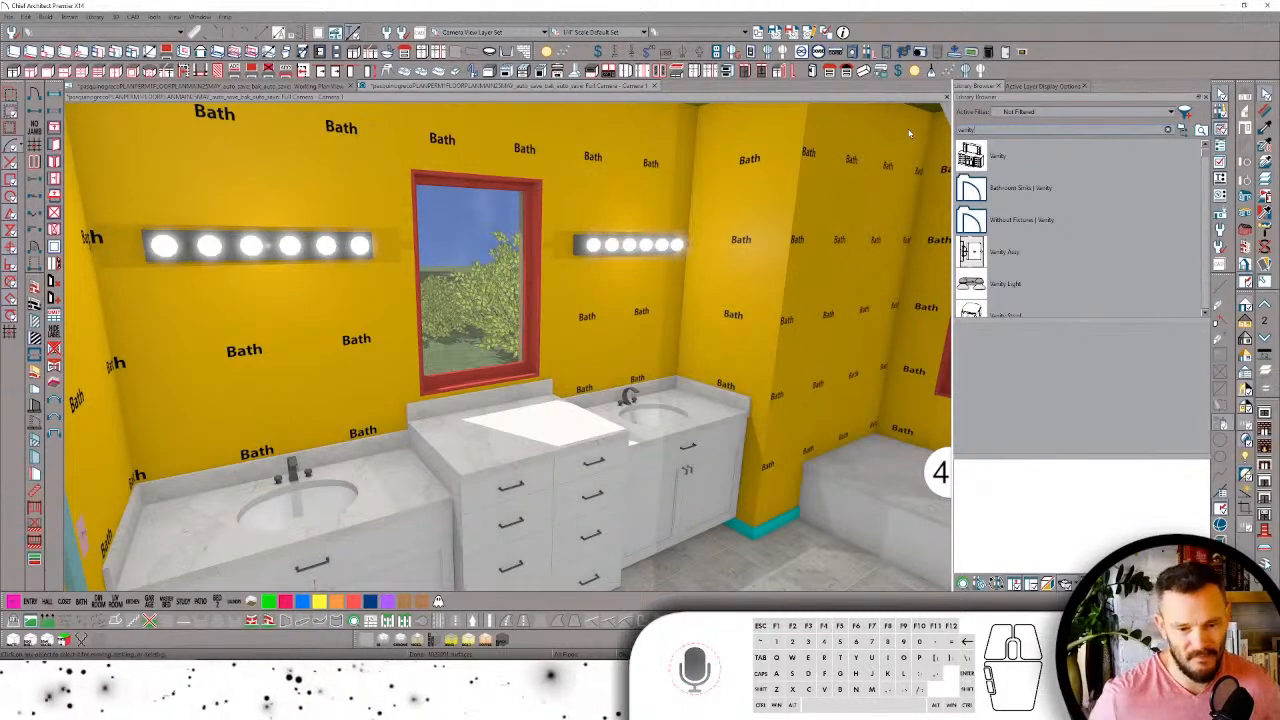
pyautogui.scroll(-3, 1094, 265)
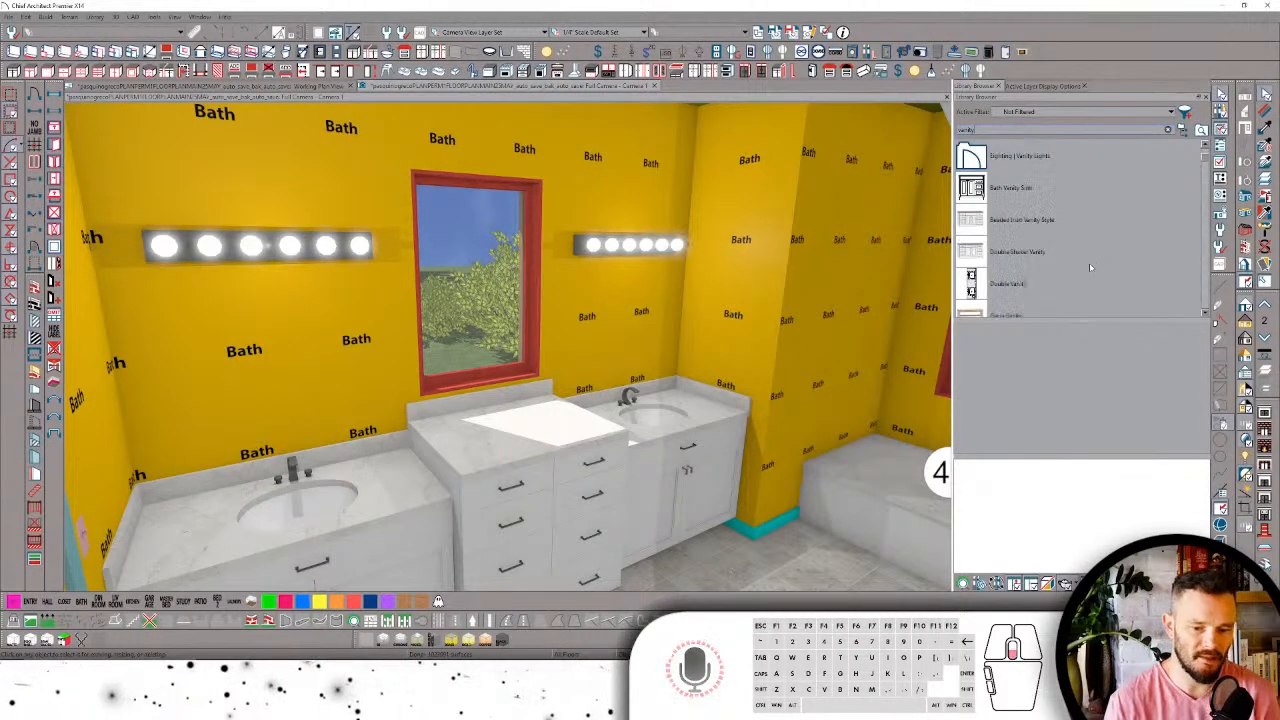
pyautogui.scroll(-5, 1057, 263)
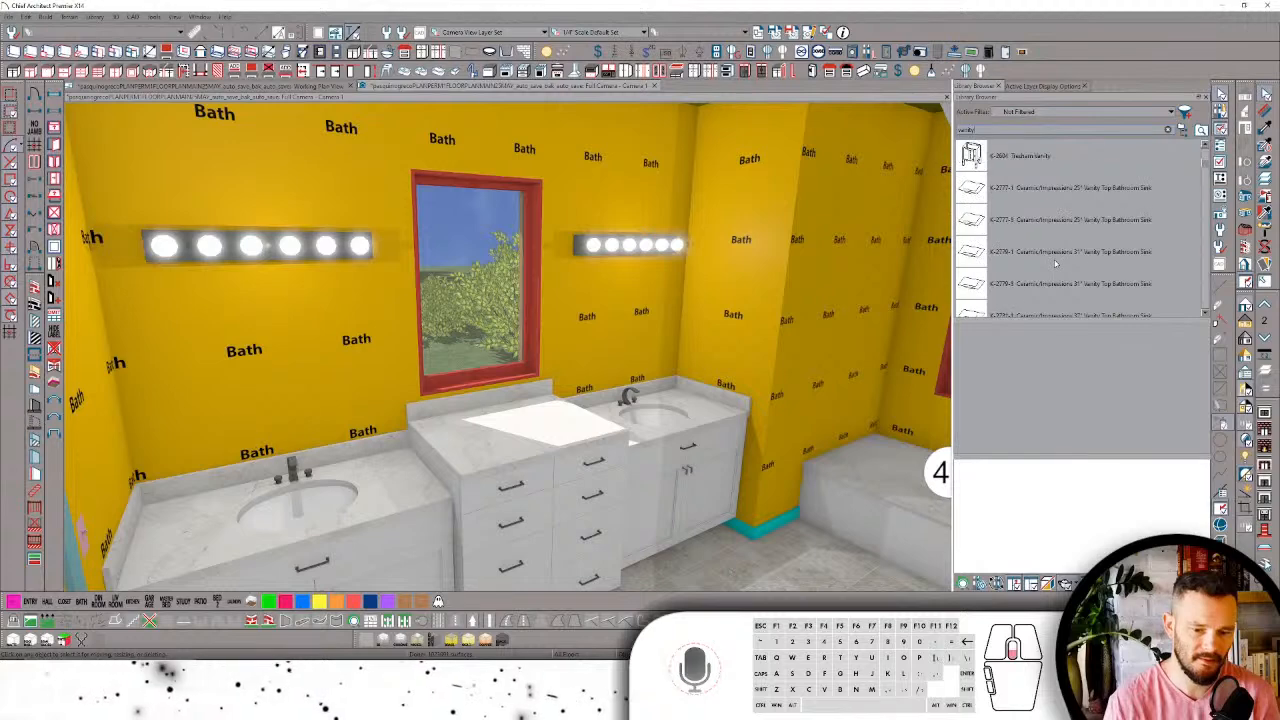
pyautogui.scroll(-2, 1055, 263)
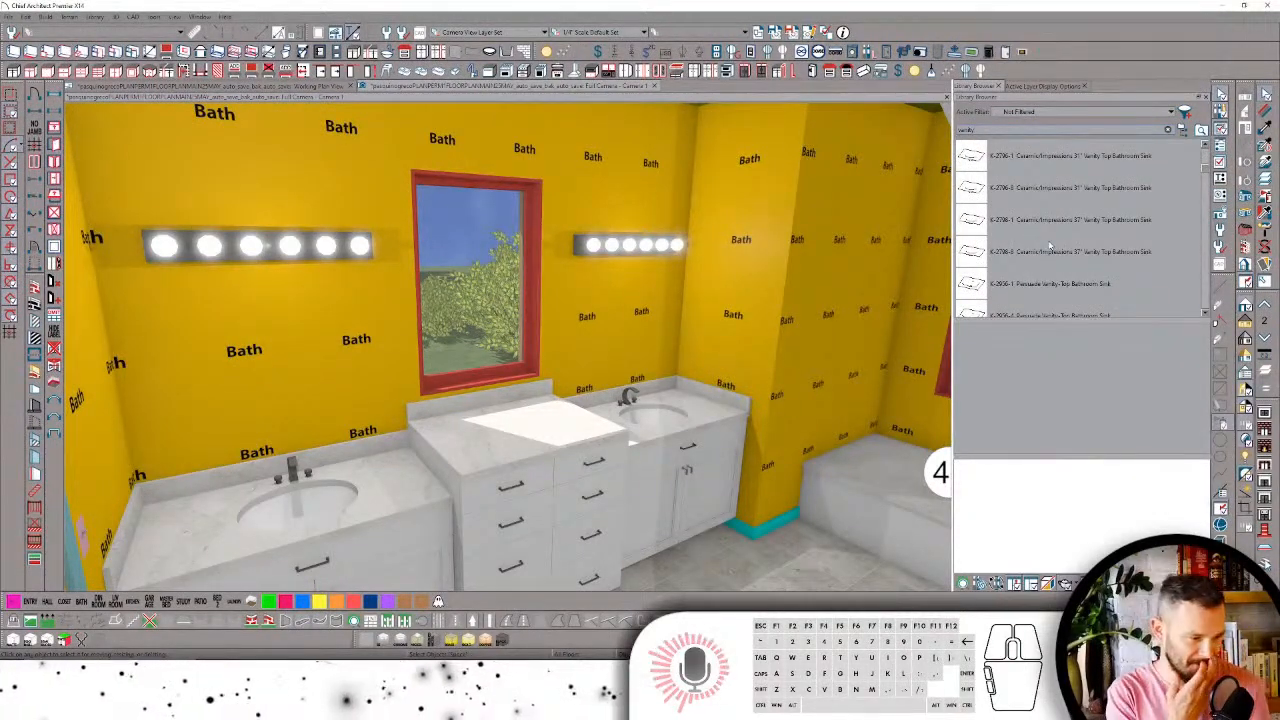
pyautogui.scroll(-5, 1049, 244)
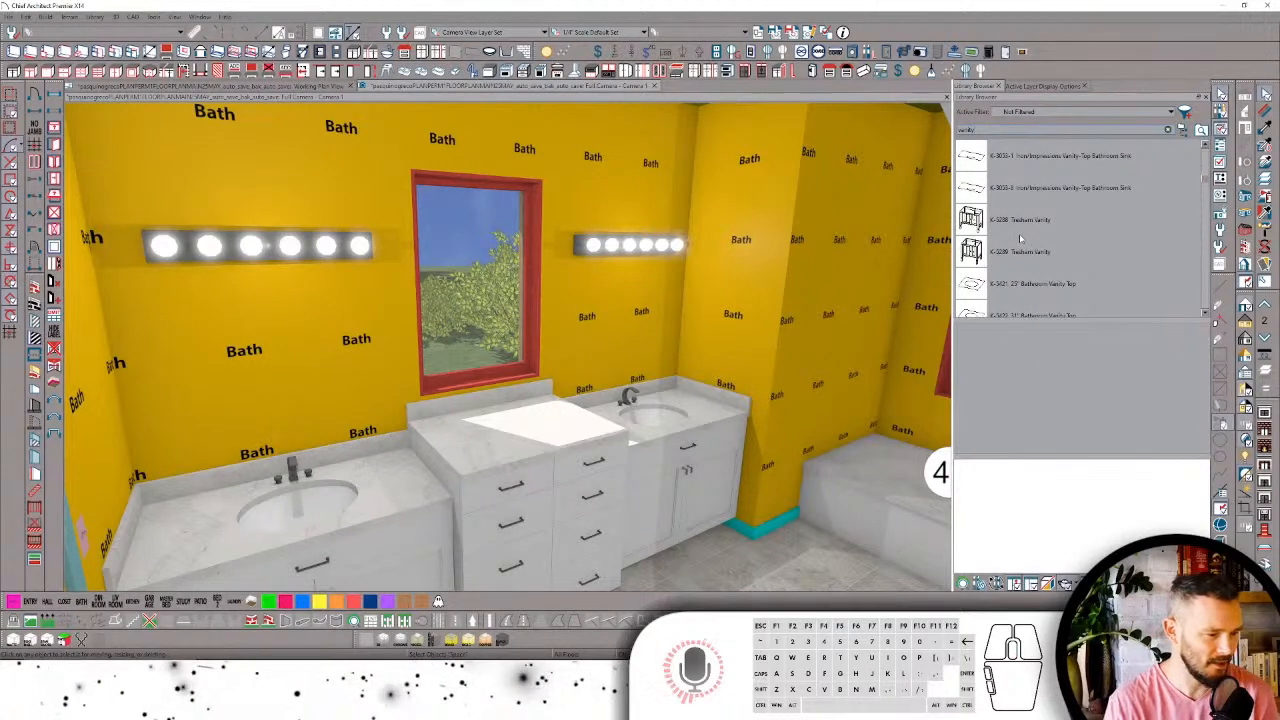
pyautogui.scroll(-4, 1020, 238)
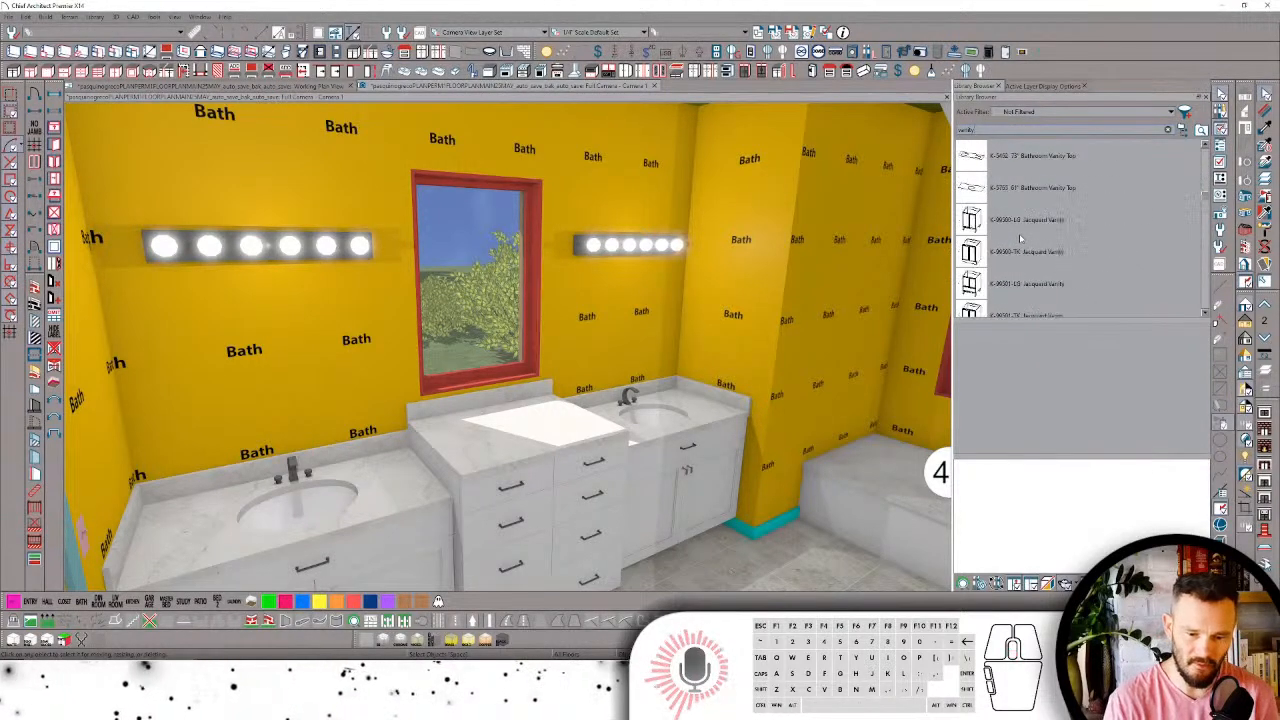
pyautogui.scroll(-4, 1020, 238)
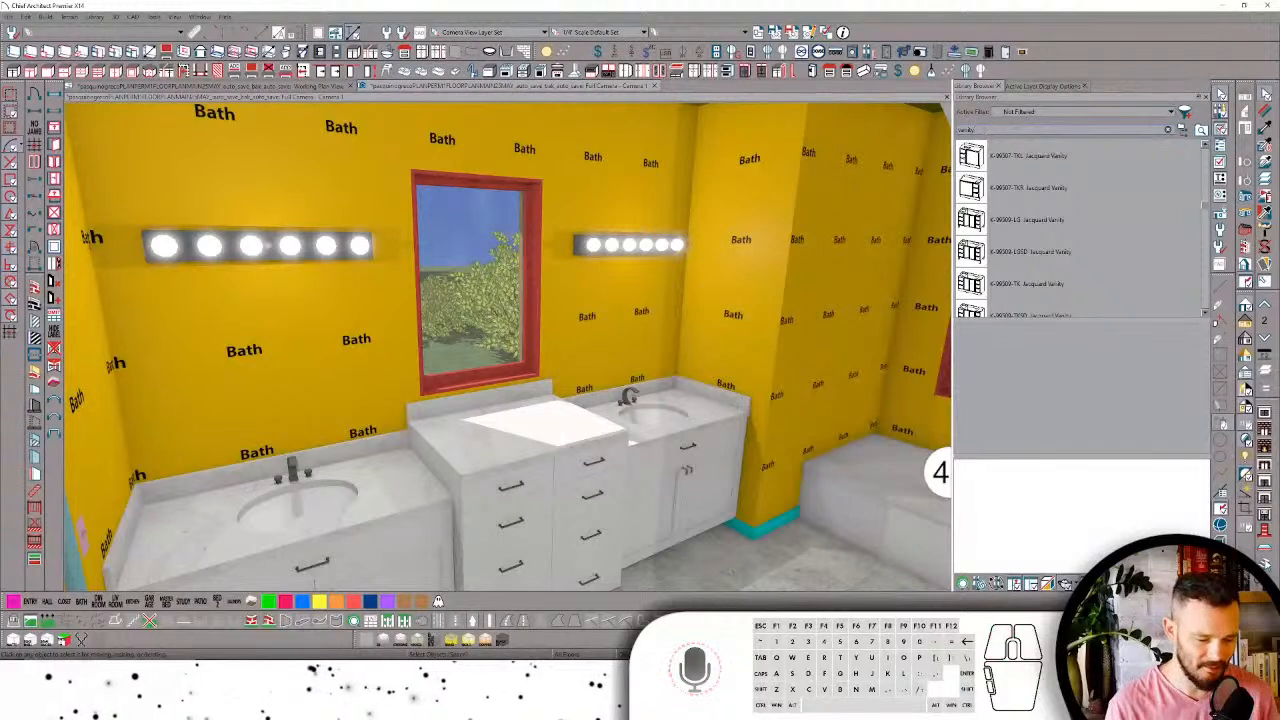
pyautogui.write('light')
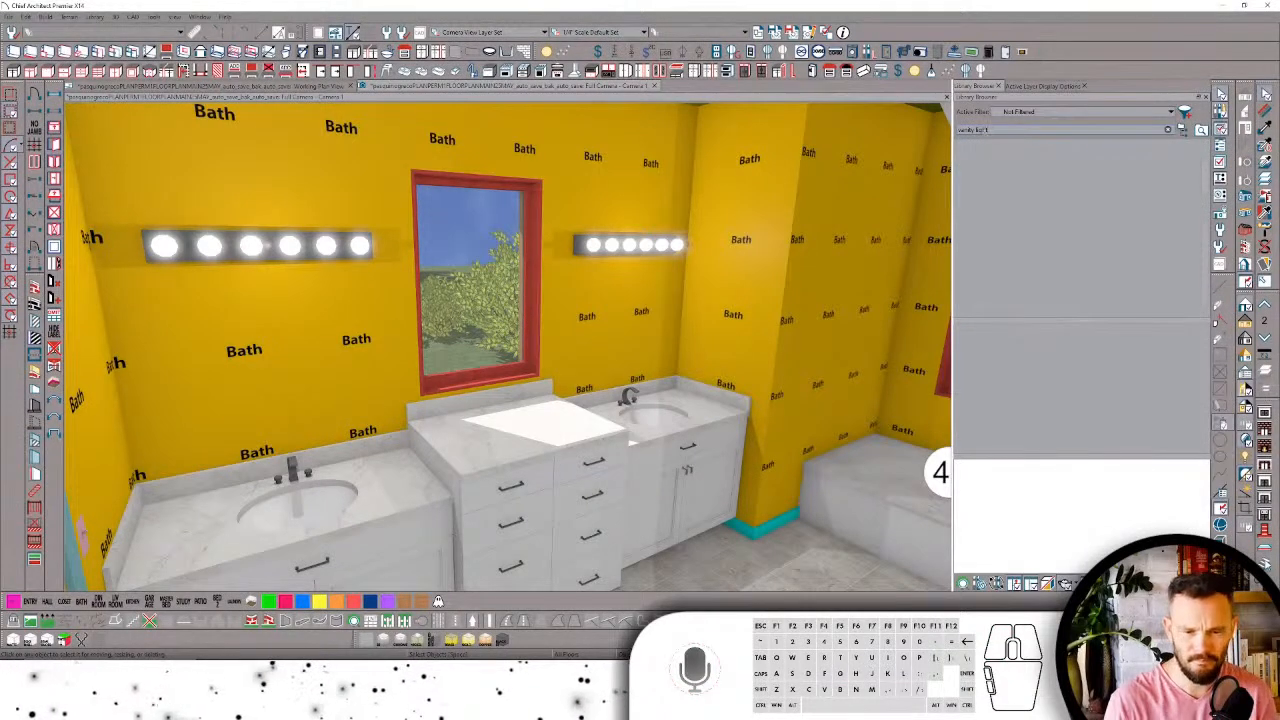
pyautogui.scroll(-1, 1041, 167)
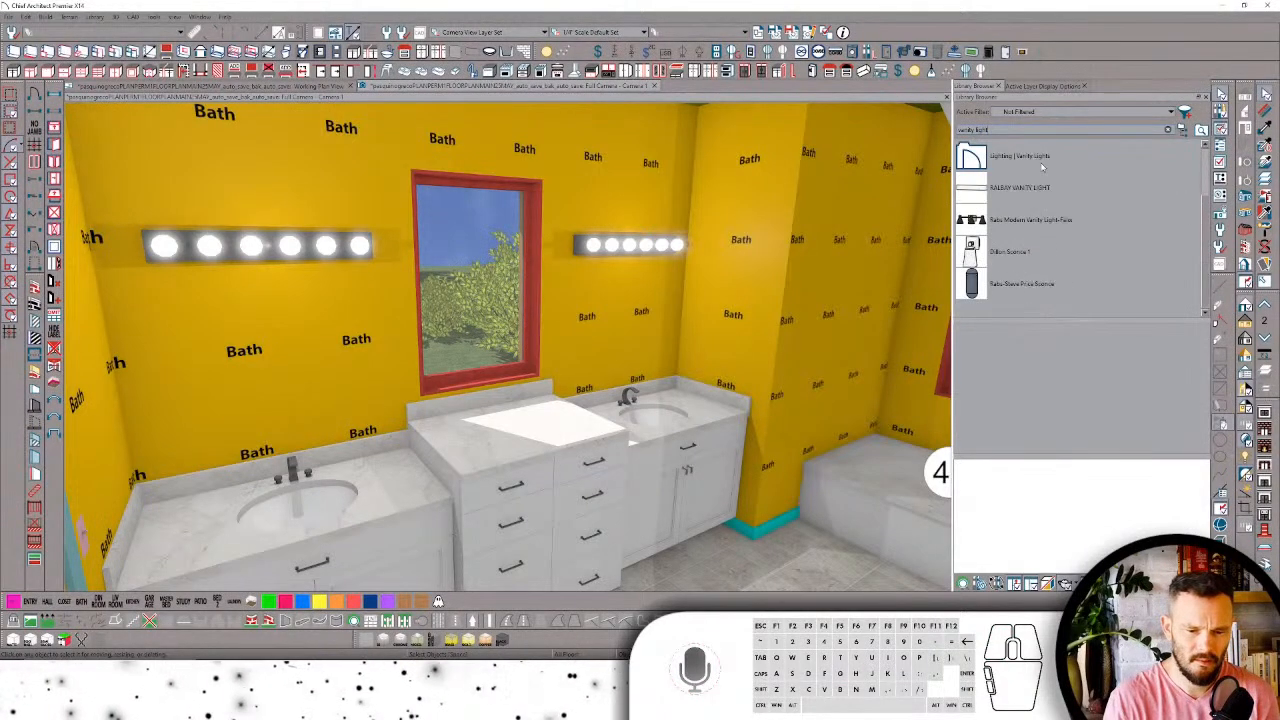
# Step: Replace both globe vanity lights above the sinks with the three-shade Modern Vanity Light from the library
pyautogui.click(1010, 224)
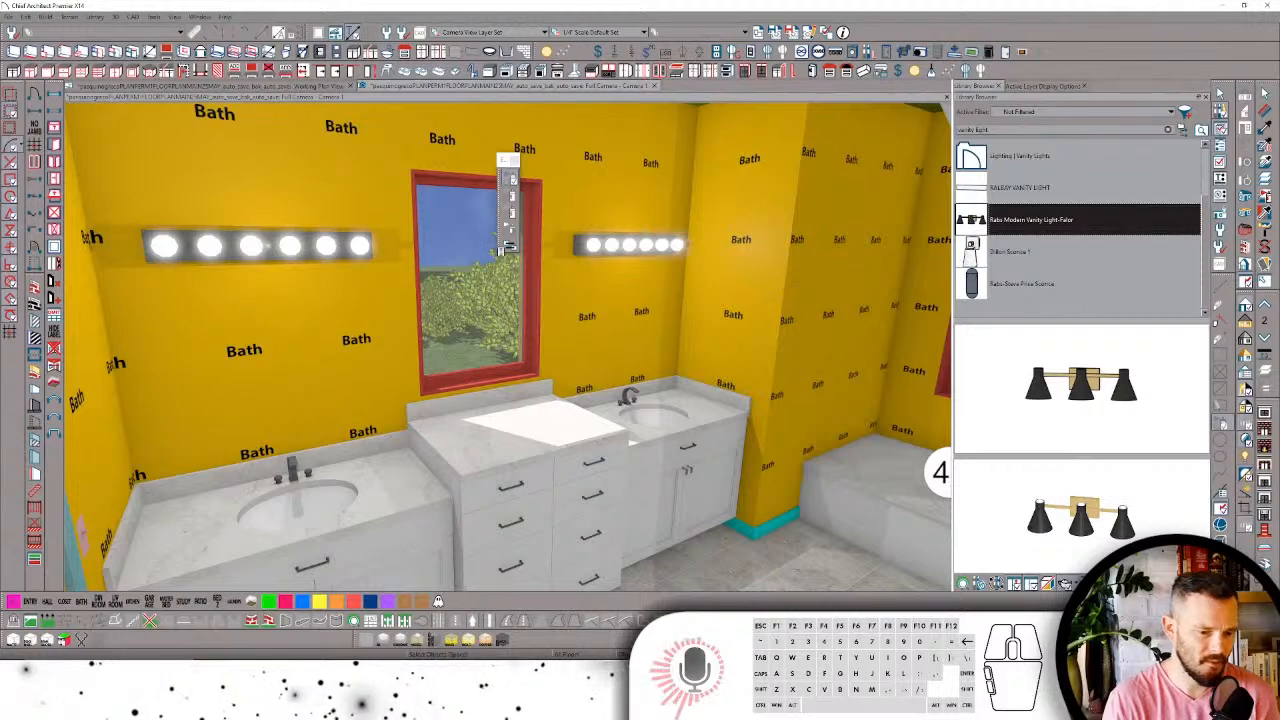
pyautogui.click(648, 252)
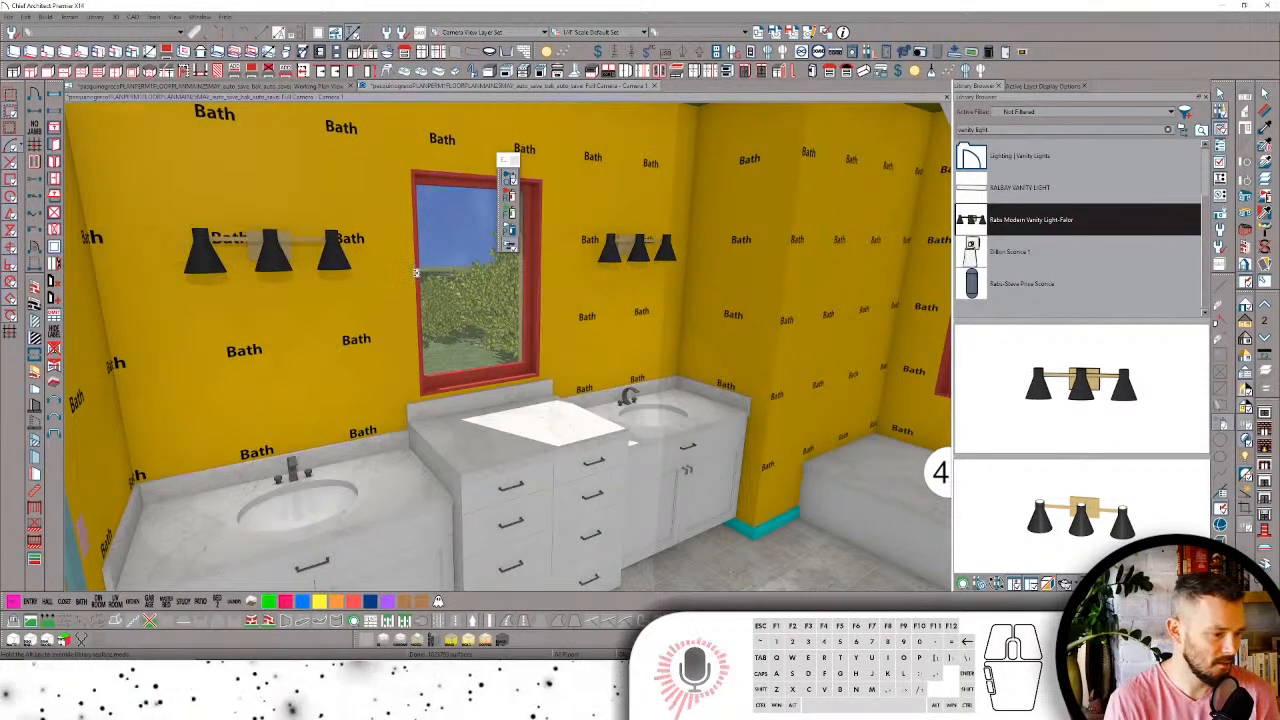
pyautogui.press('space')
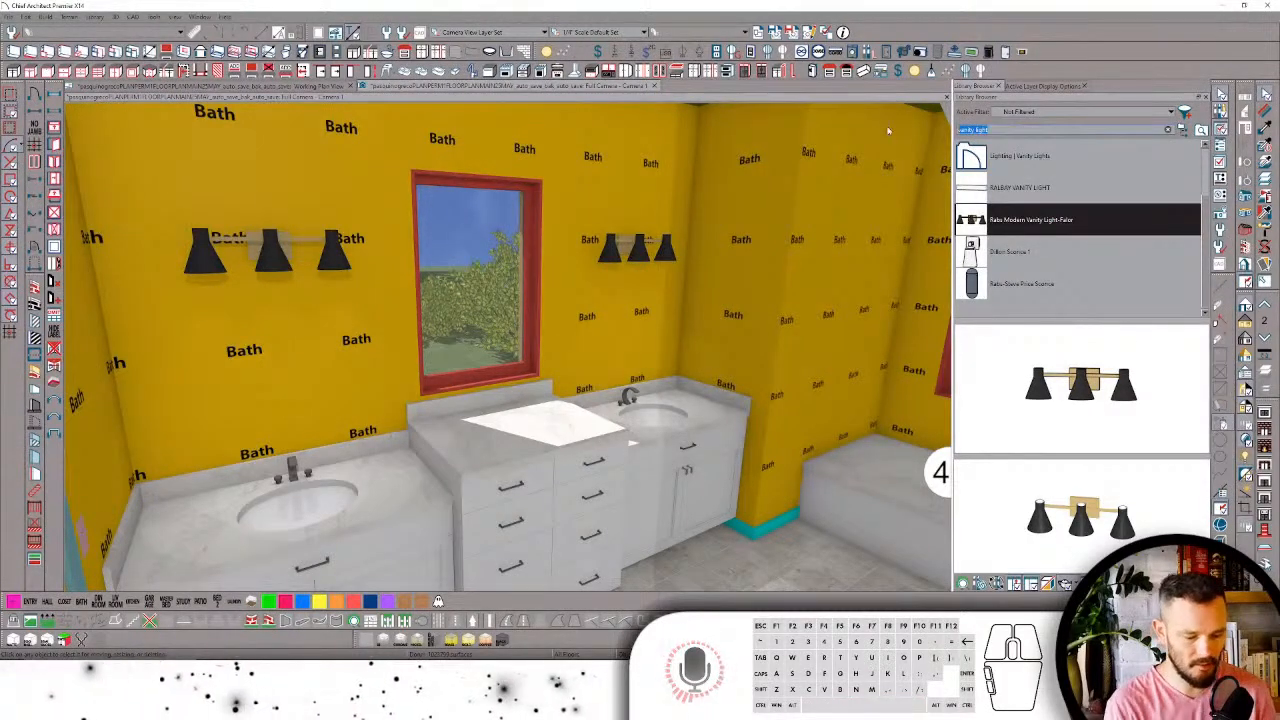
# Step: Search the library for "mirror" and place the Metal Frame Pivot Wall Mirror above the sink left of the window
pyautogui.write('mirror')
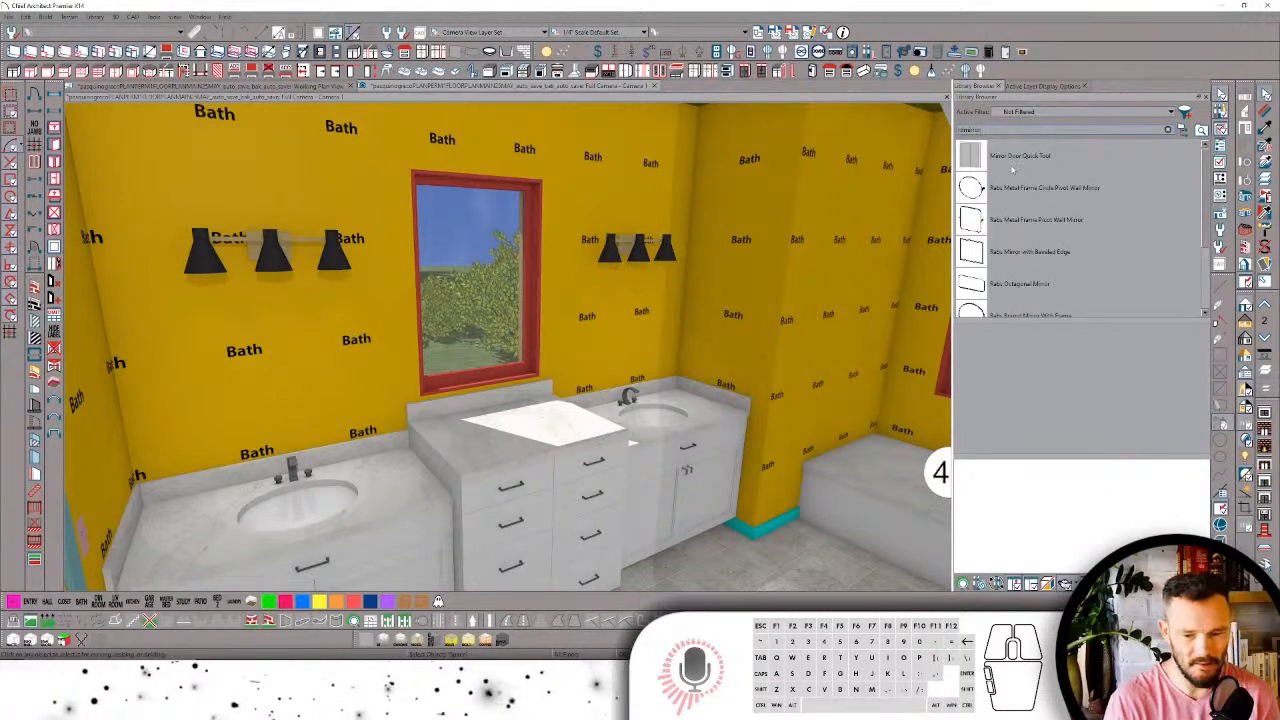
pyautogui.click(998, 220)
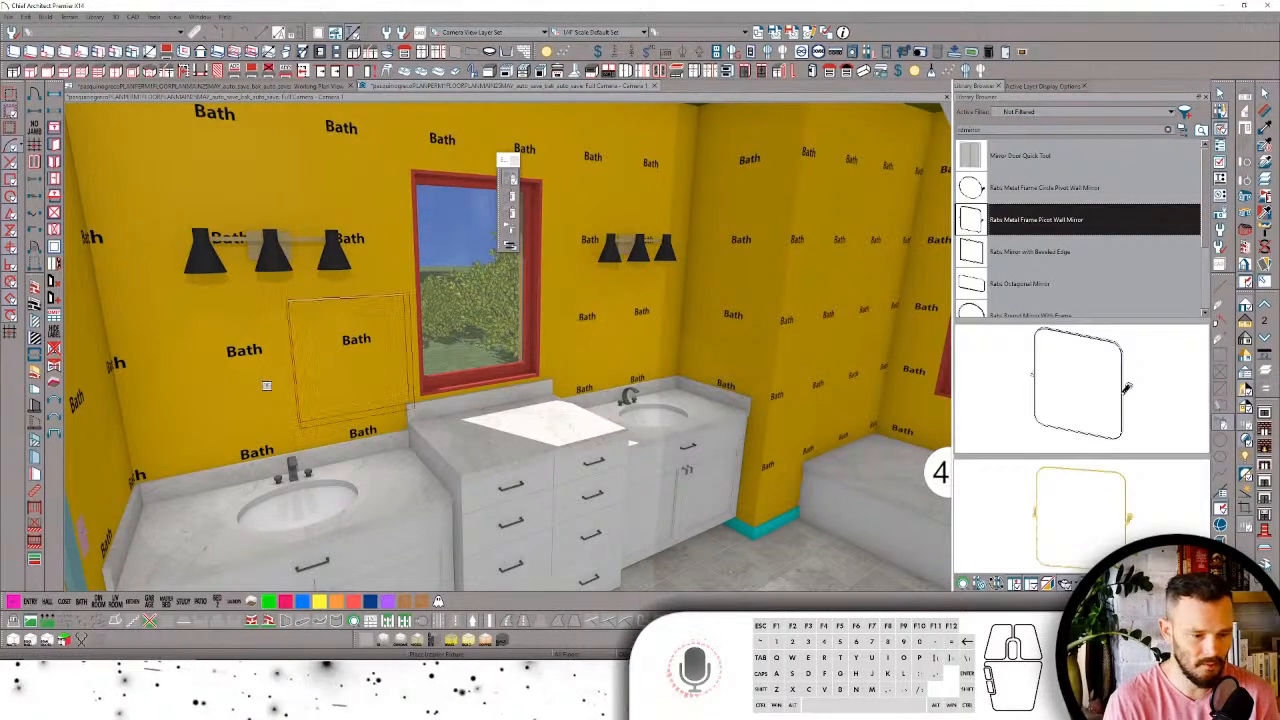
pyautogui.click(287, 379)
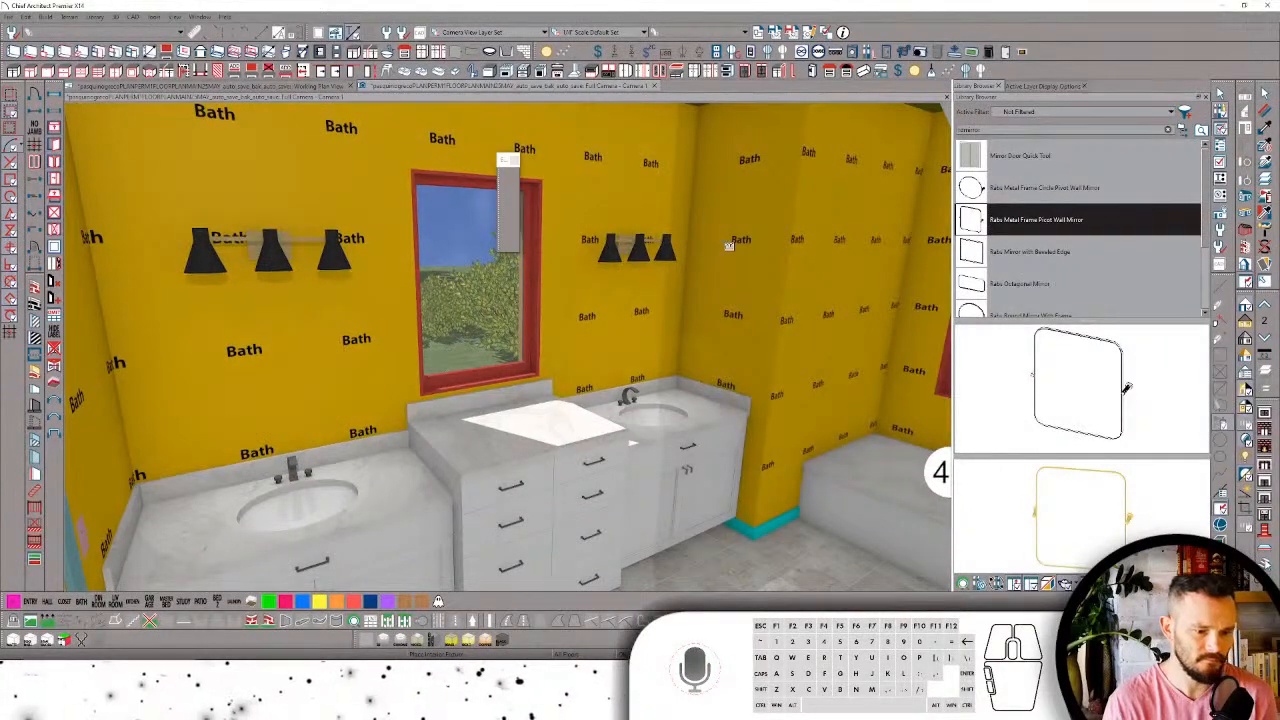
# Step: Place the Mirror with Beveled Edge on the wall above the sink right of the window
pyautogui.click(1035, 254)
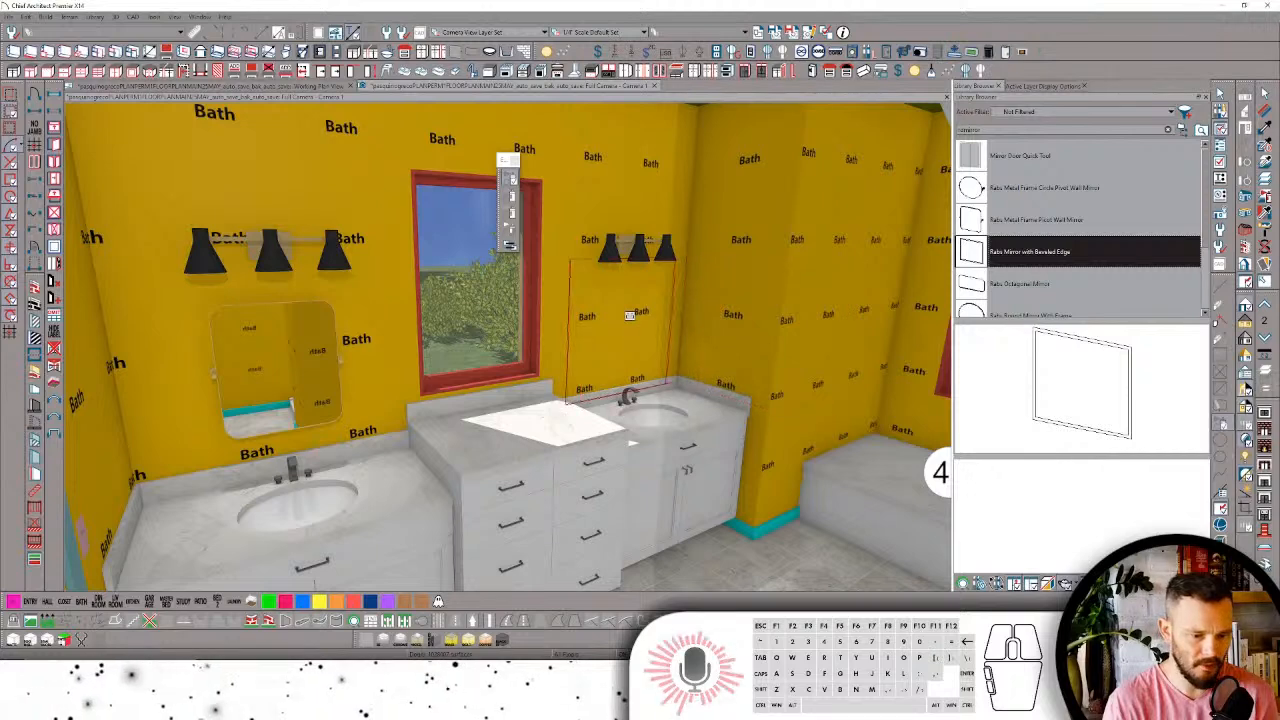
pyautogui.click(635, 314)
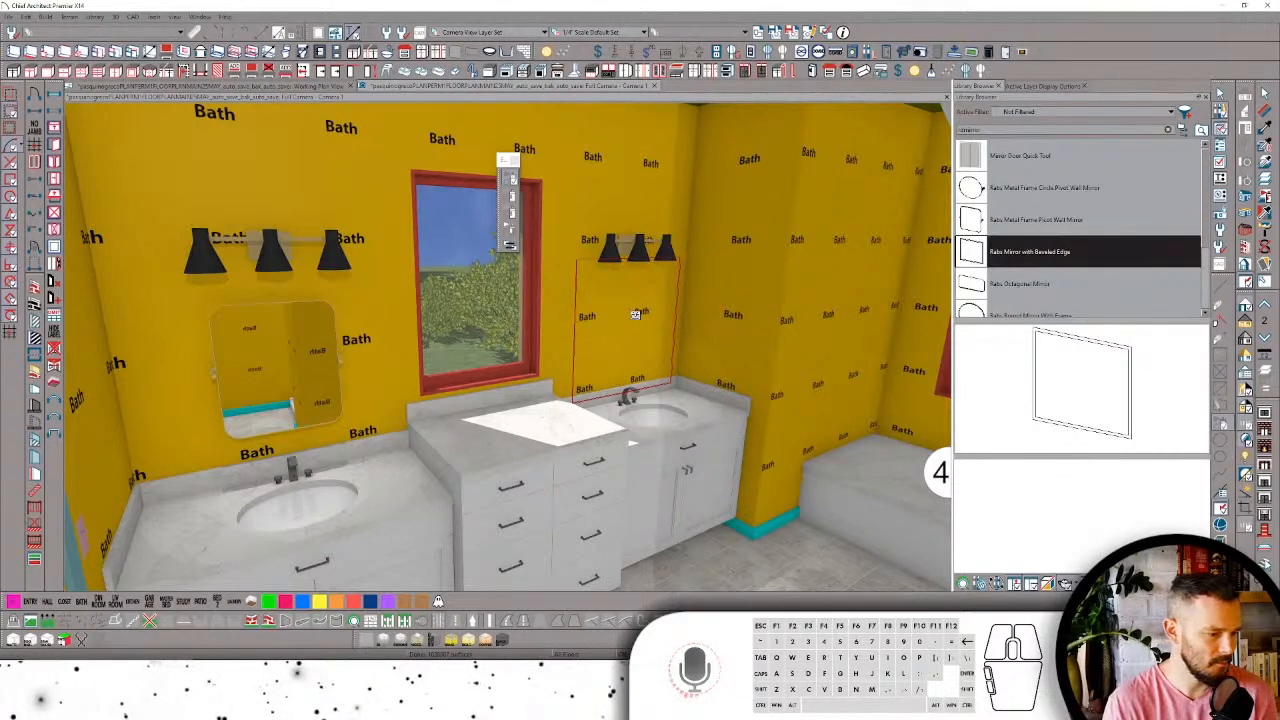
pyautogui.click(628, 314)
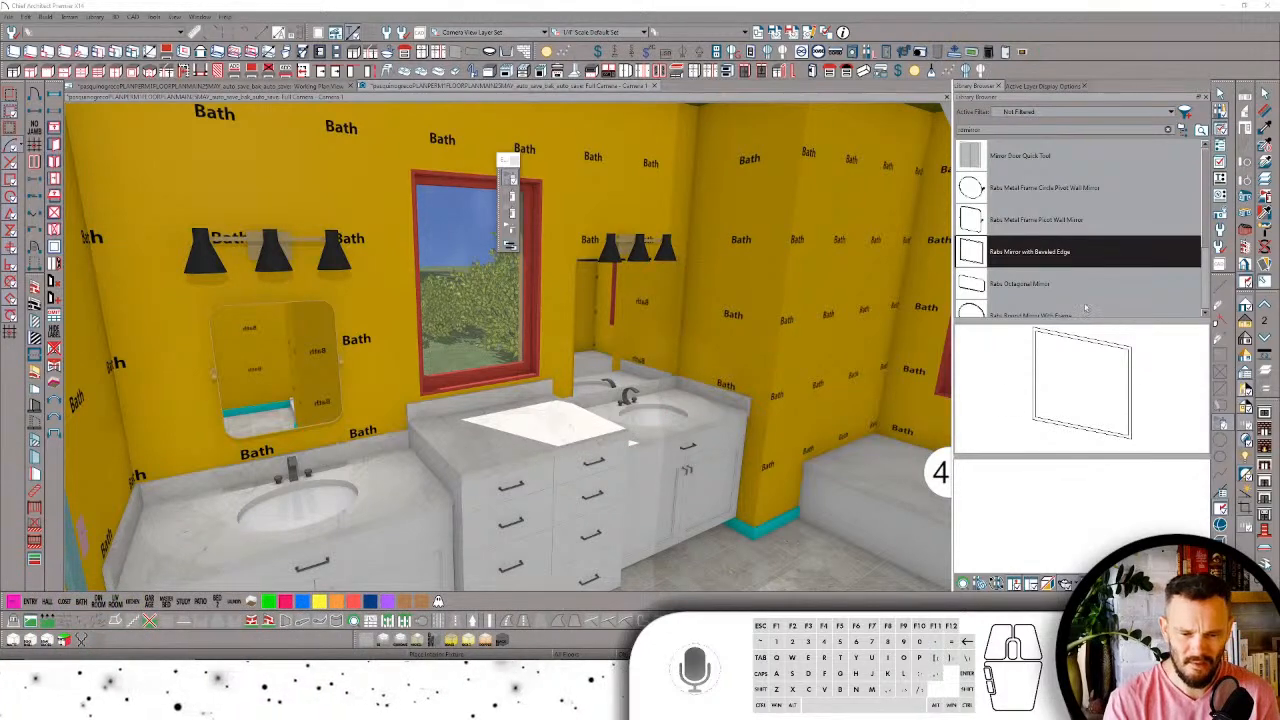
# Step: Try the Round Mirror with Standout Frame on the wall beside the window, and delete it
pyautogui.scroll(-3, 1085, 308)
pyautogui.click(1012, 252)
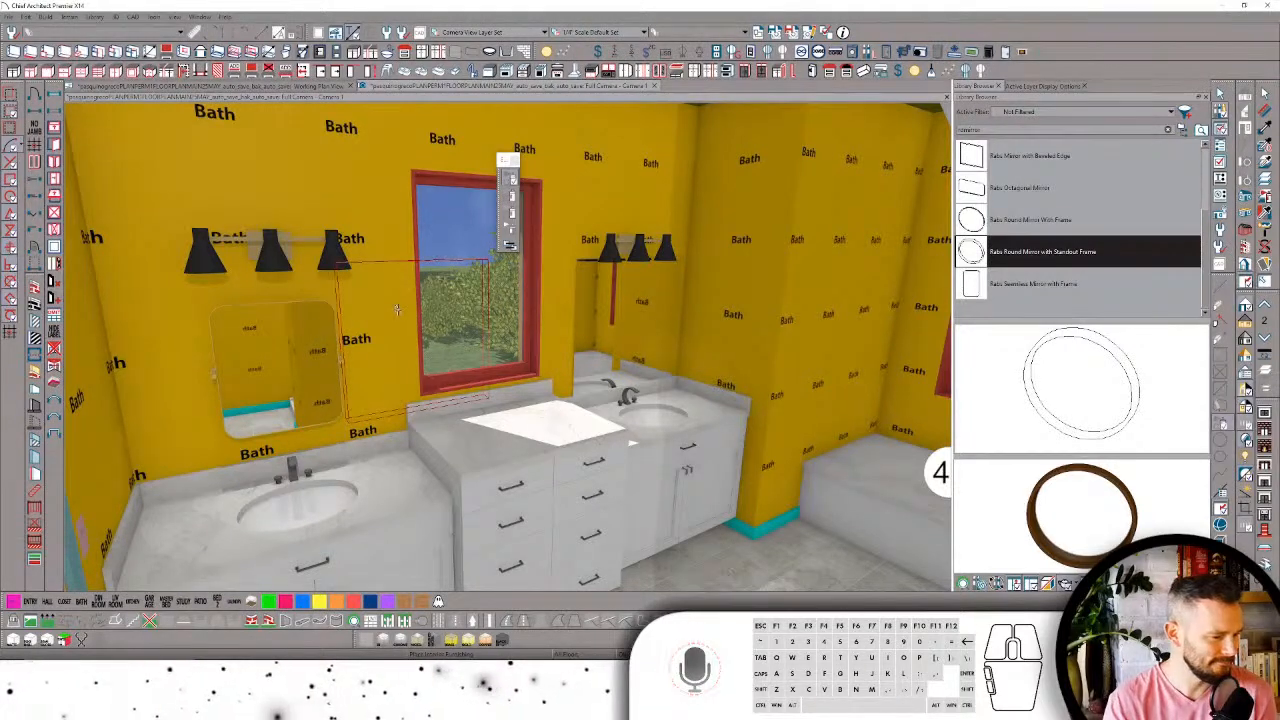
pyautogui.click(397, 311)
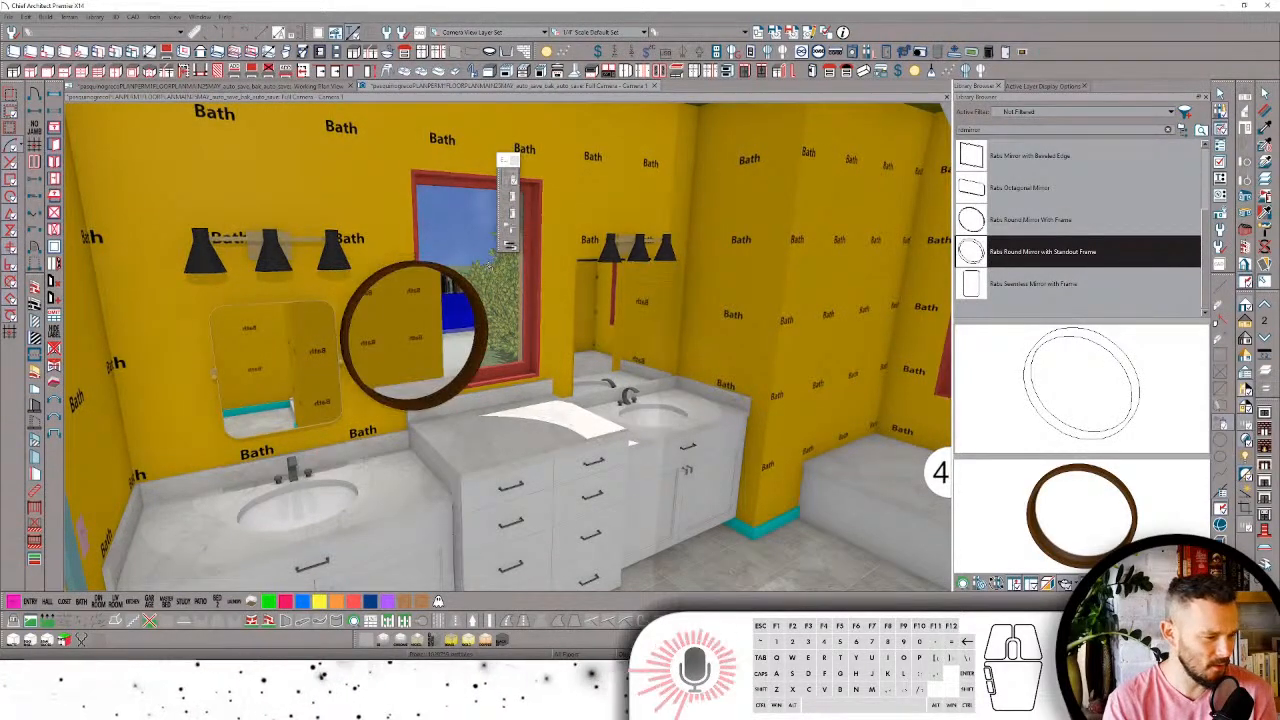
pyautogui.press('space')
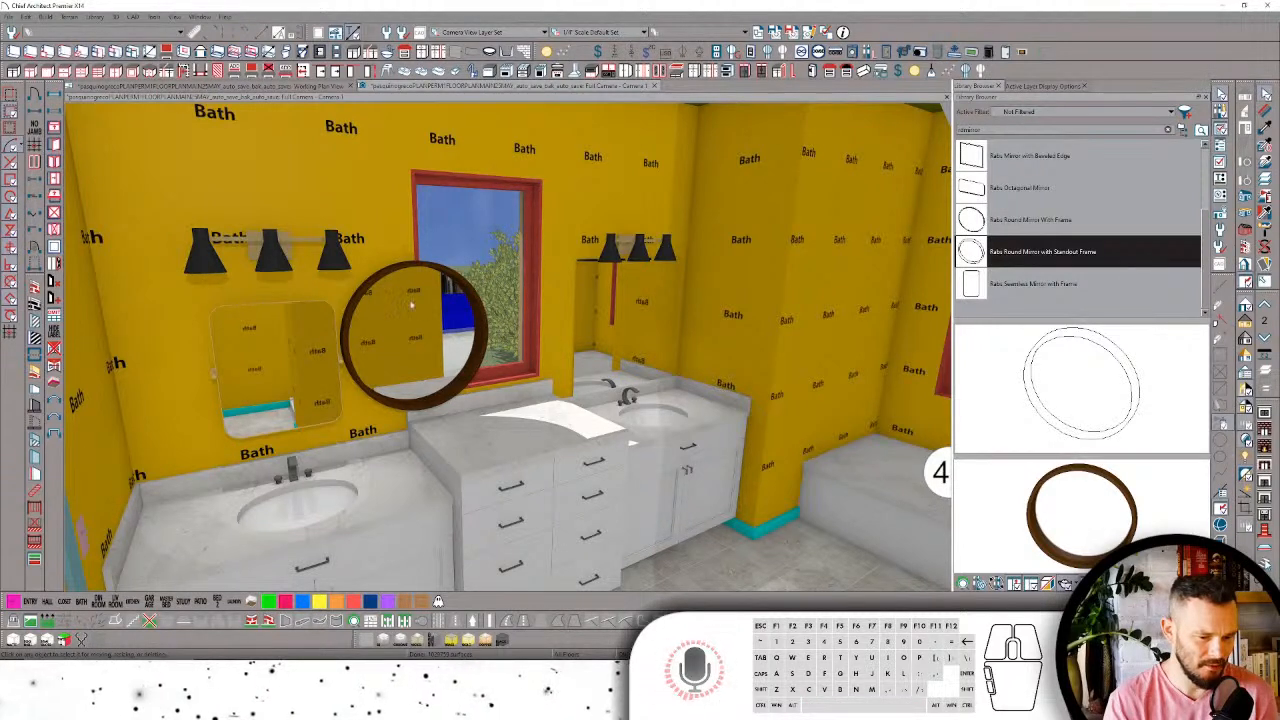
pyautogui.click(402, 308)
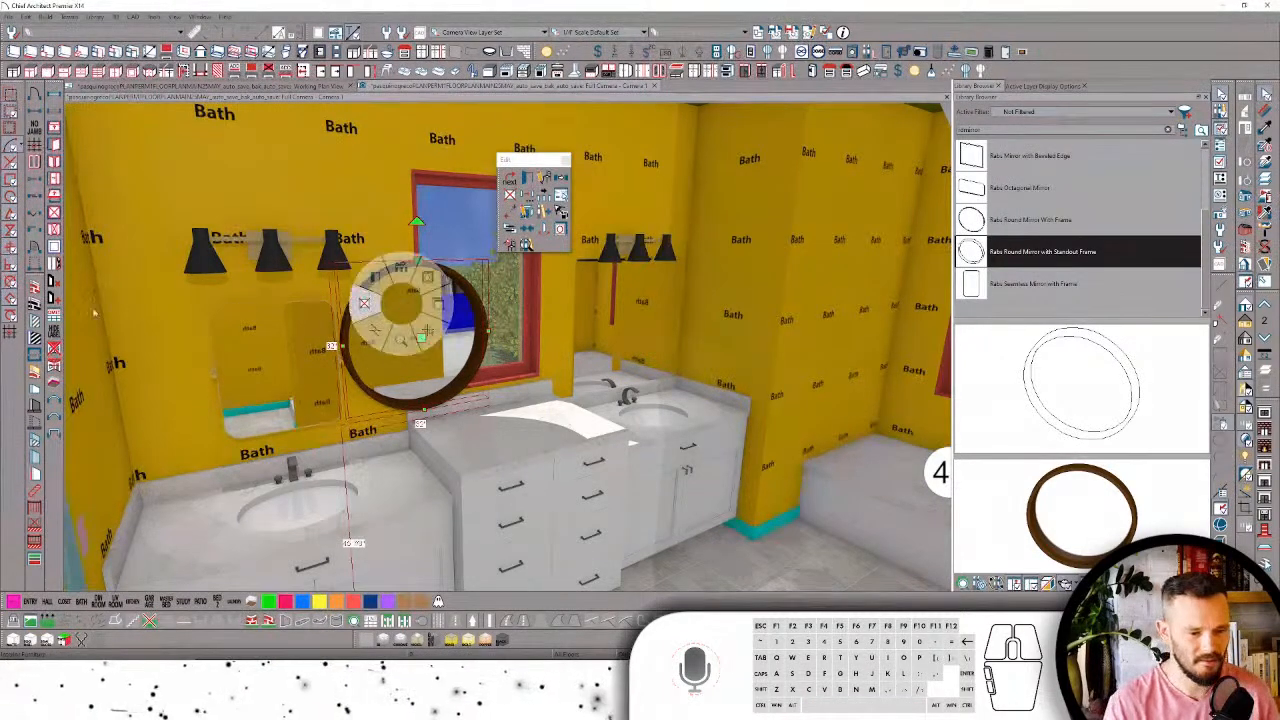
pyautogui.hotkey('ctrl', 'e')
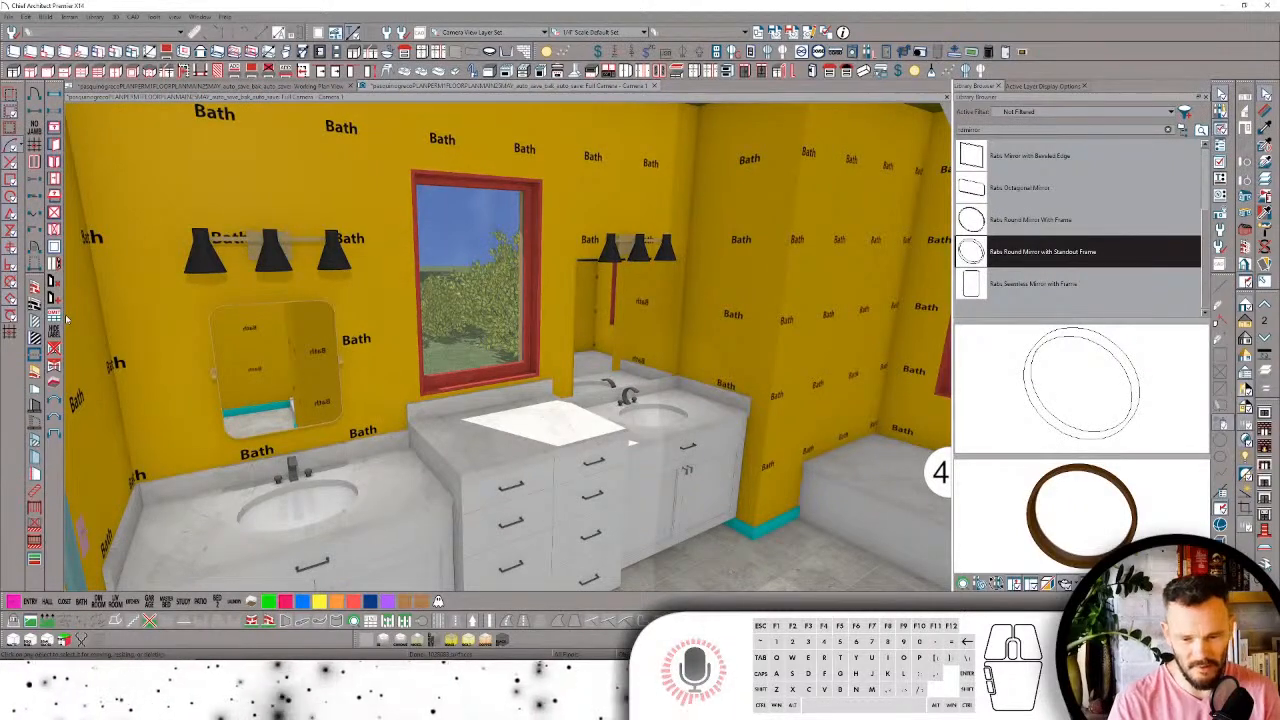
# Step: Try the Seamless Mirror with Frame between the window and the vanity light, and delete it
pyautogui.click(1037, 286)
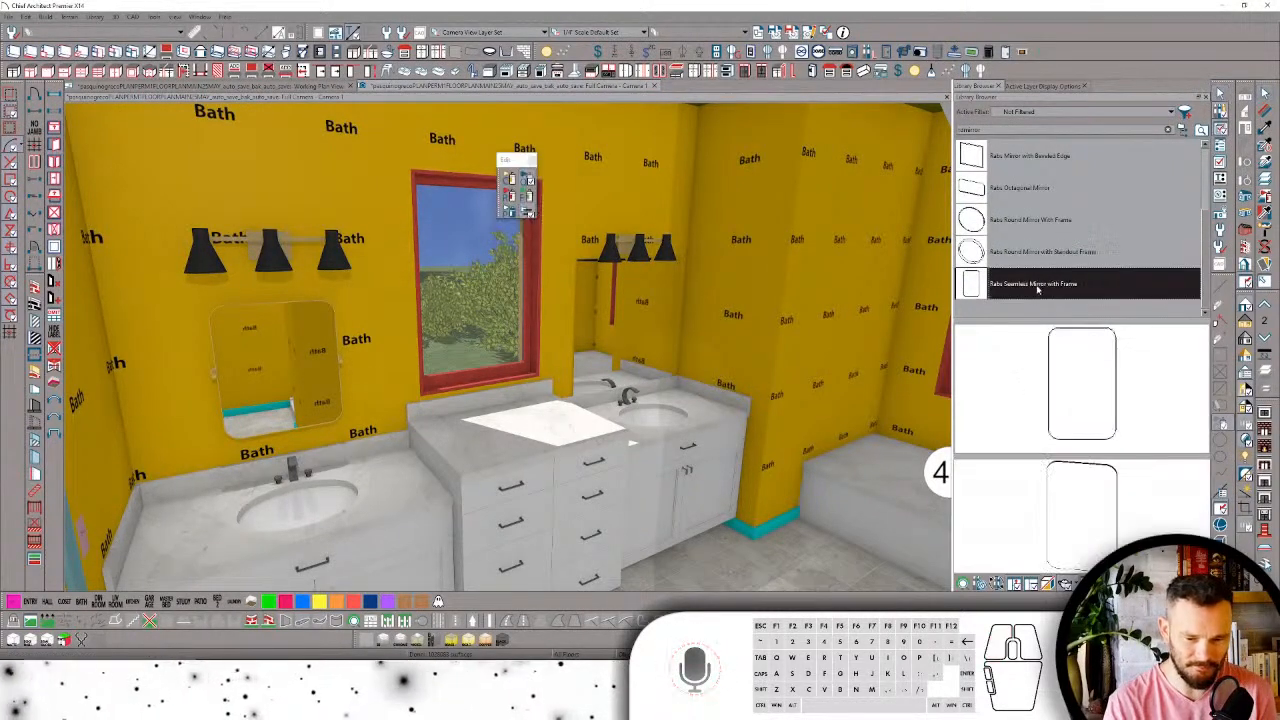
pyautogui.click(386, 302)
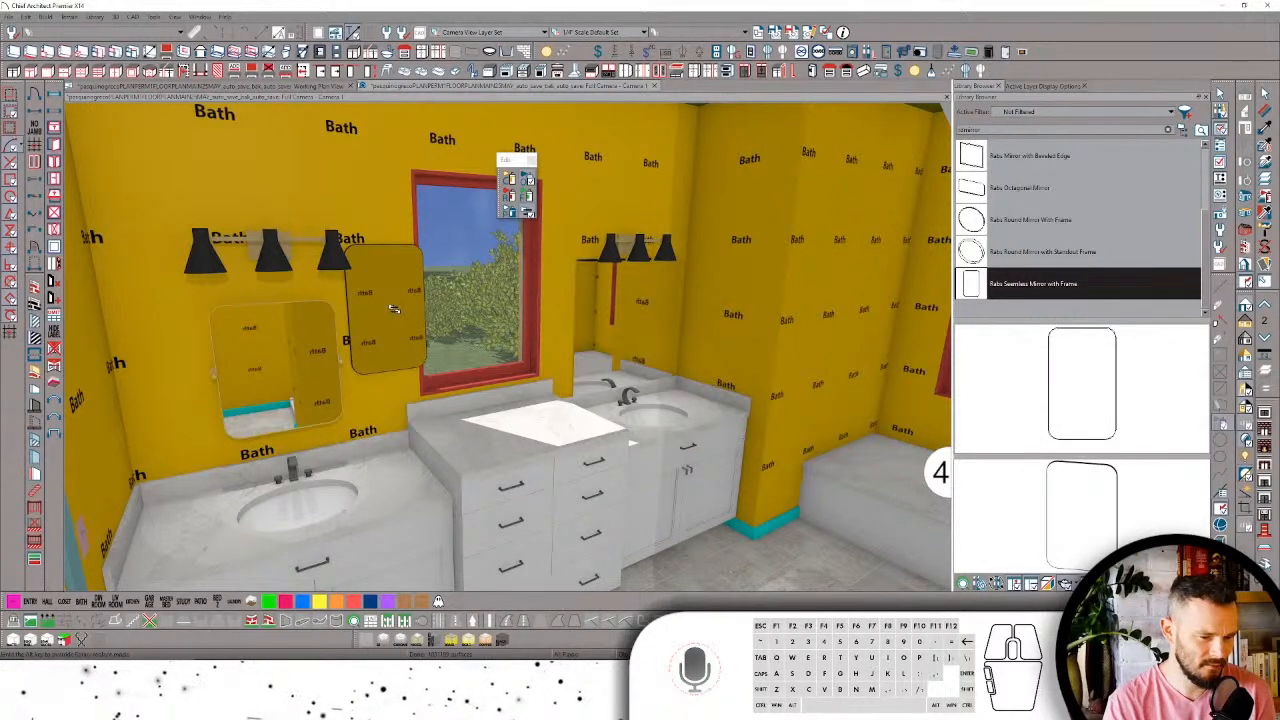
pyautogui.press('space')
pyautogui.click(383, 297)
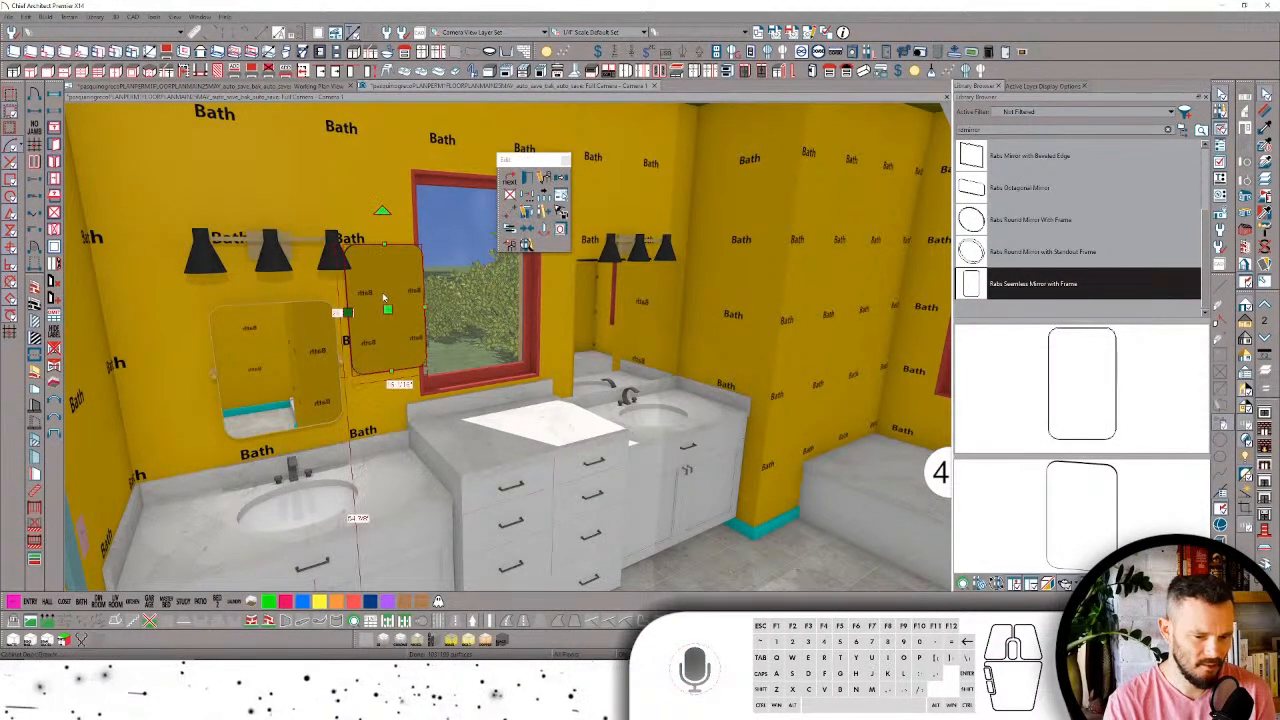
pyautogui.rightClick(383, 297)
pyautogui.click(348, 291)
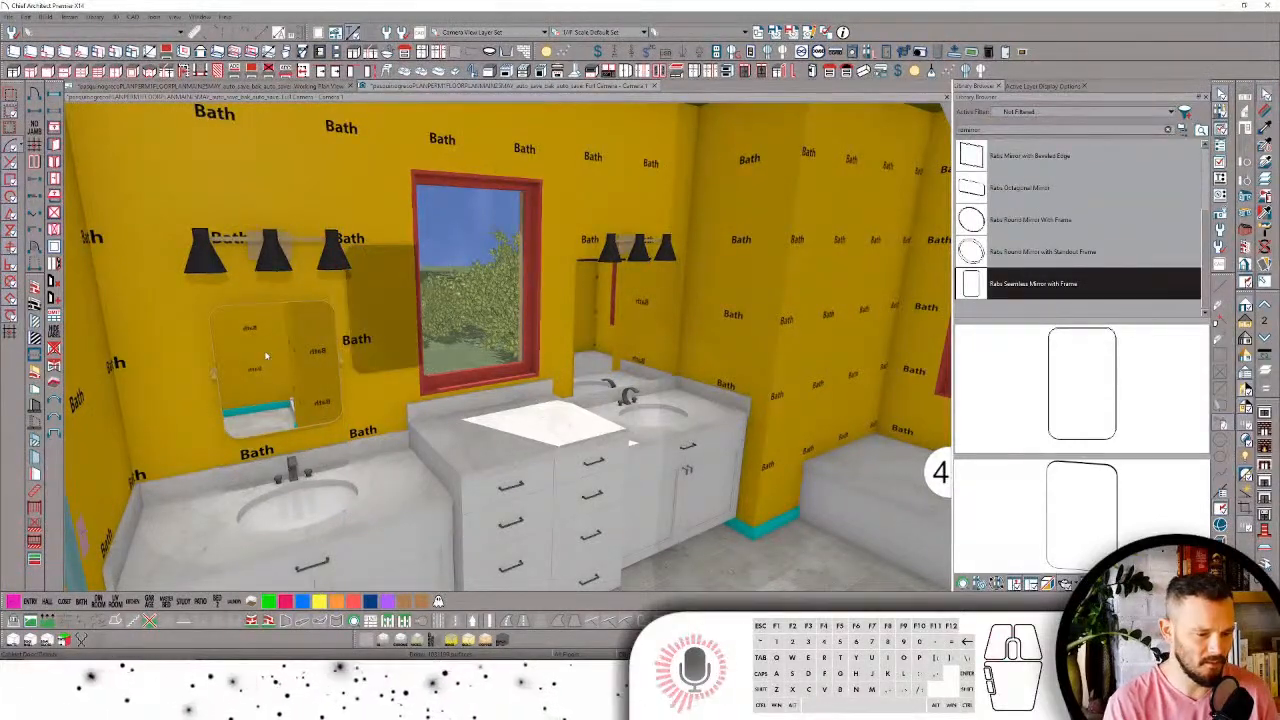
# Step: Delete the pivot wall mirror above the sink left of the window
pyautogui.click(275, 355)
pyautogui.rightClick(276, 354)
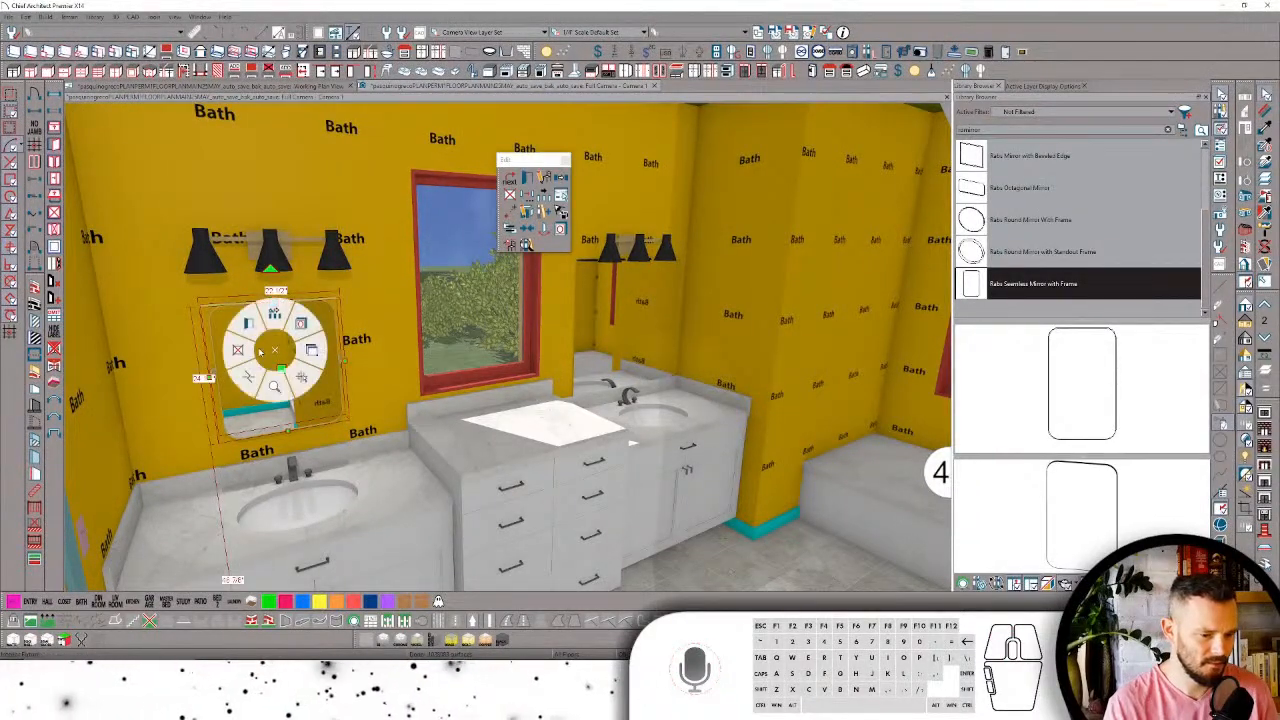
pyautogui.press('Escape')
pyautogui.press('Delete')
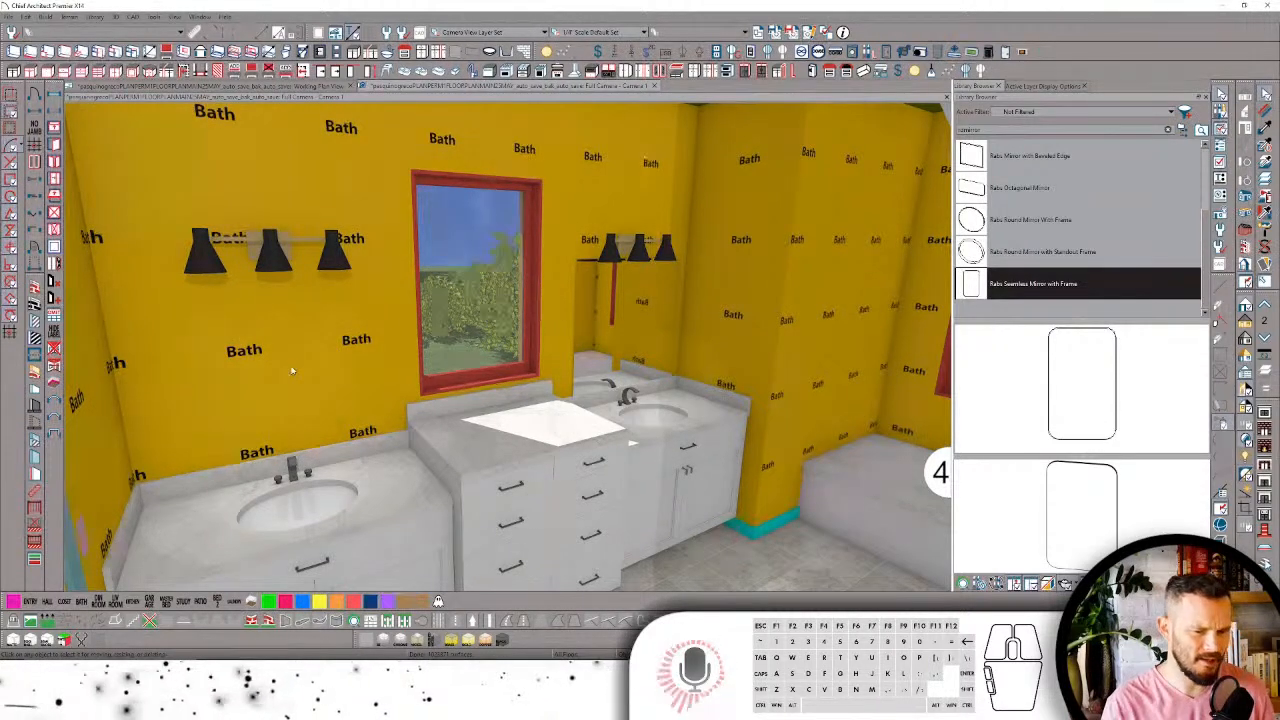
# Step: Adjust the beveled mirror's lower edge to sit just above the backsplash and center the mirror on the vanity cabinet below it
pyautogui.click(661, 314)
pyautogui.moveTo(661, 314); pyautogui.dragTo(601, 405, button='middle')
pyautogui.moveTo(604, 478); pyautogui.dragTo(596, 466)
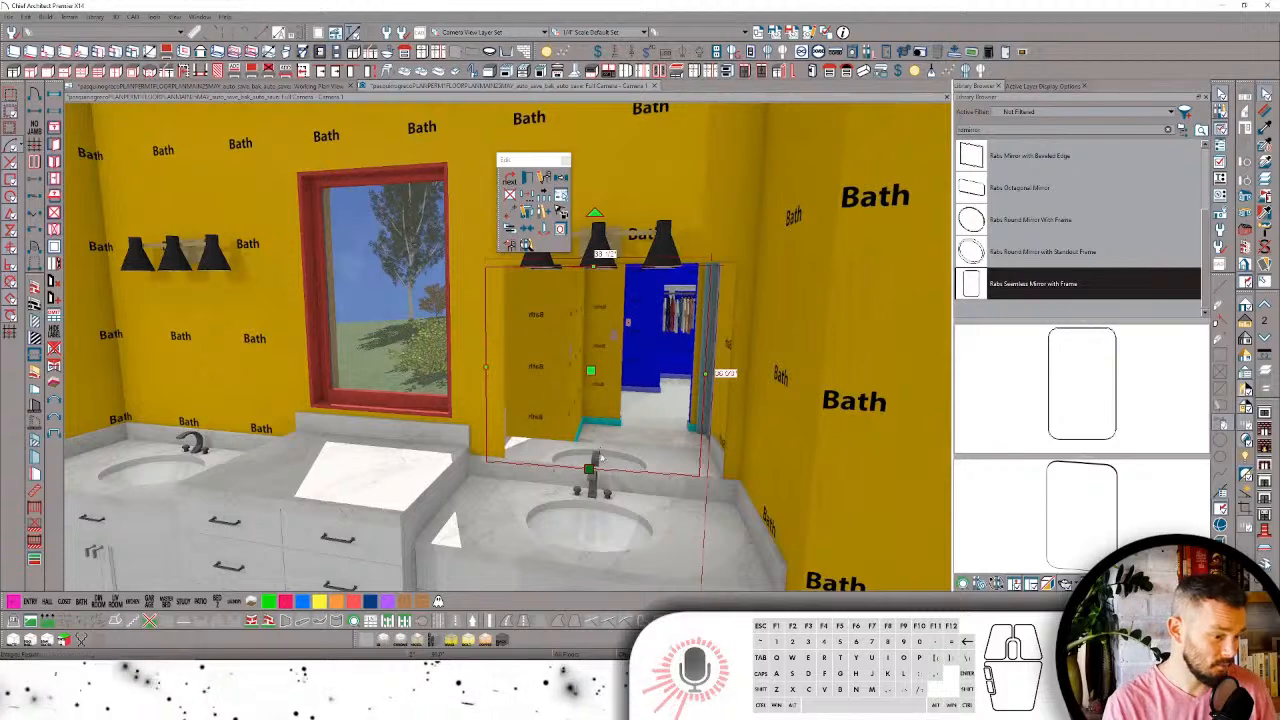
pyautogui.moveTo(601, 457); pyautogui.dragTo(576, 494, button='middle')
pyautogui.scroll(-2, 576, 495)
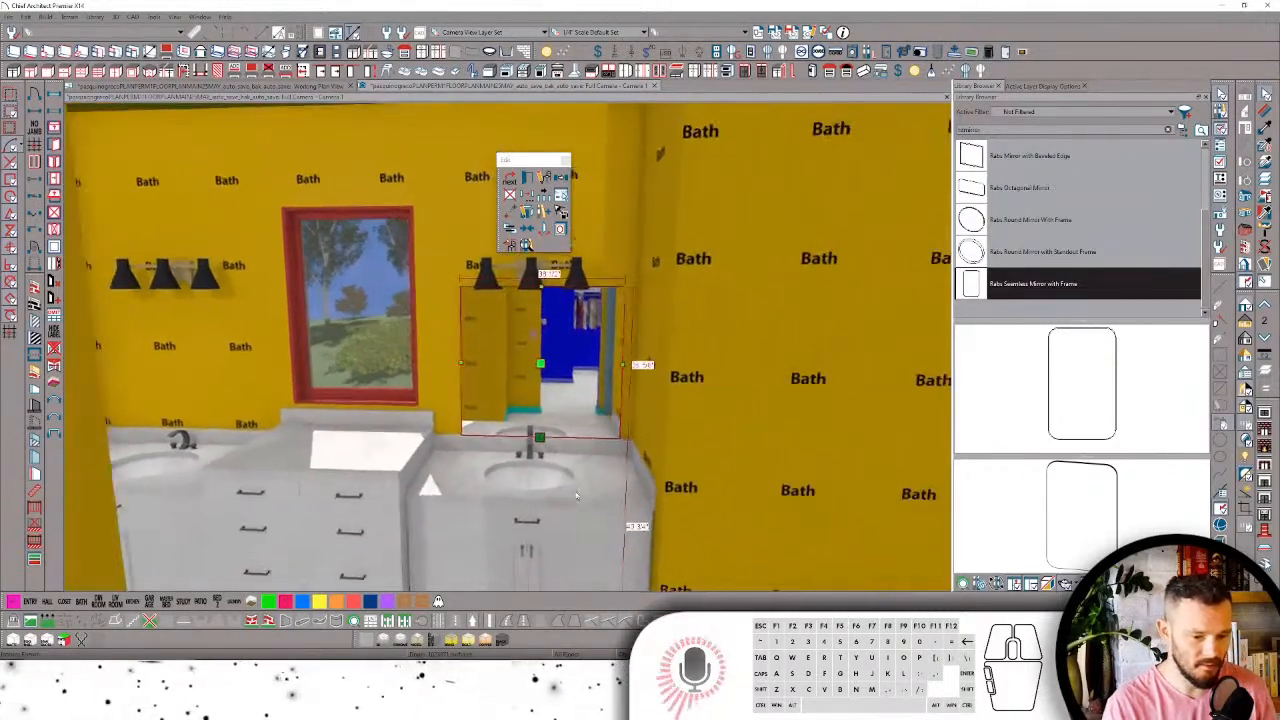
pyautogui.scroll(-1, 576, 494)
pyautogui.click(549, 481)
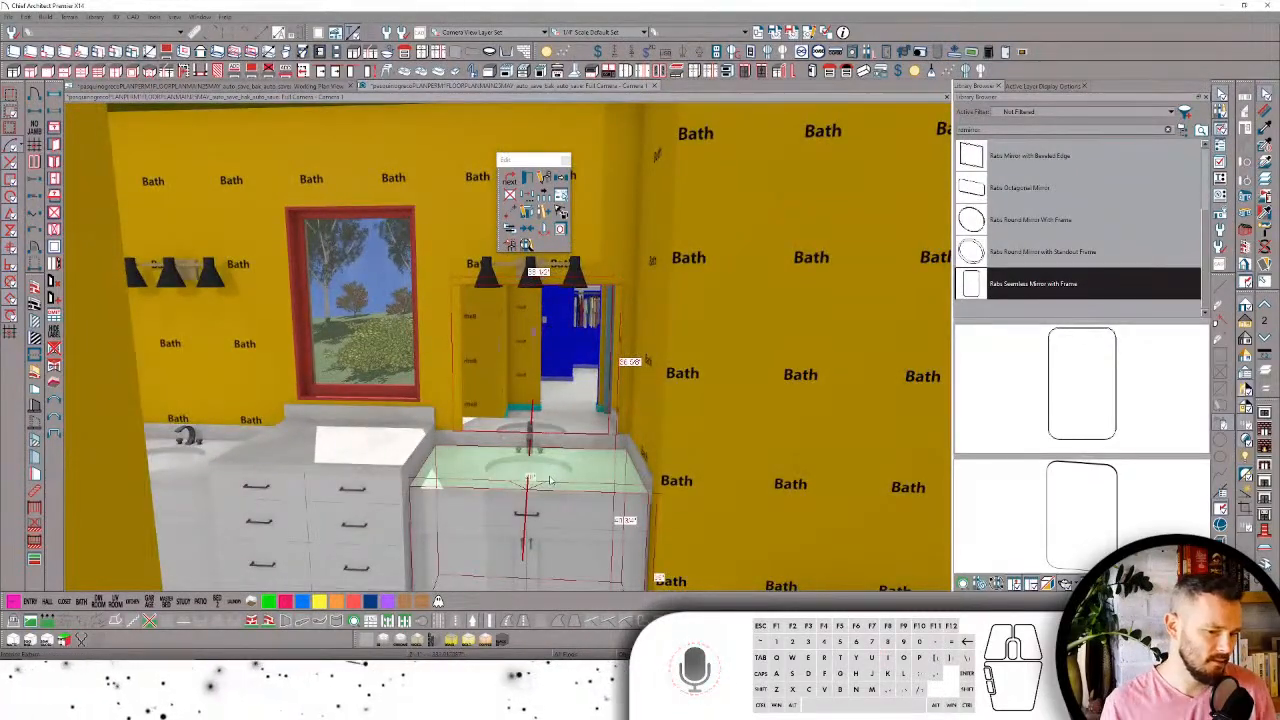
pyautogui.click(549, 481)
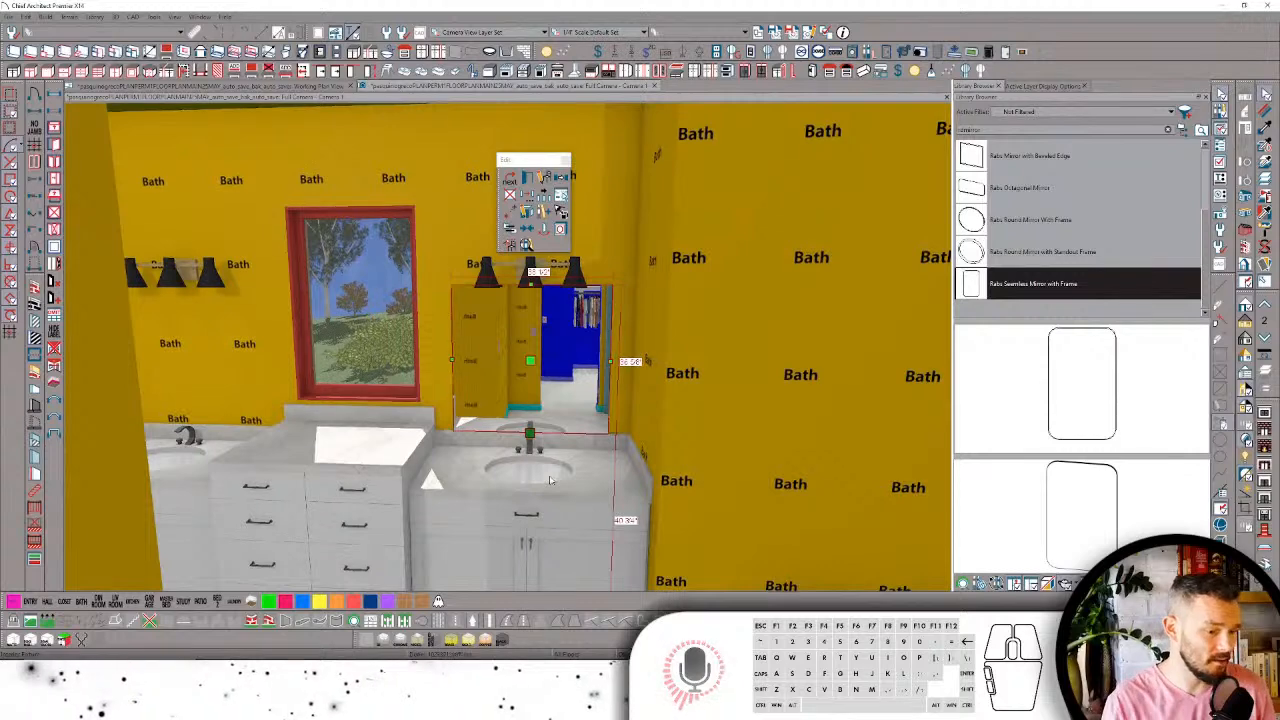
# Step: Copy the beveled mirror to the wall above the sink on the other side of the window
pyautogui.scroll(4, 550, 480)
pyautogui.moveTo(550, 480); pyautogui.dragTo(531, 397, button='middle')
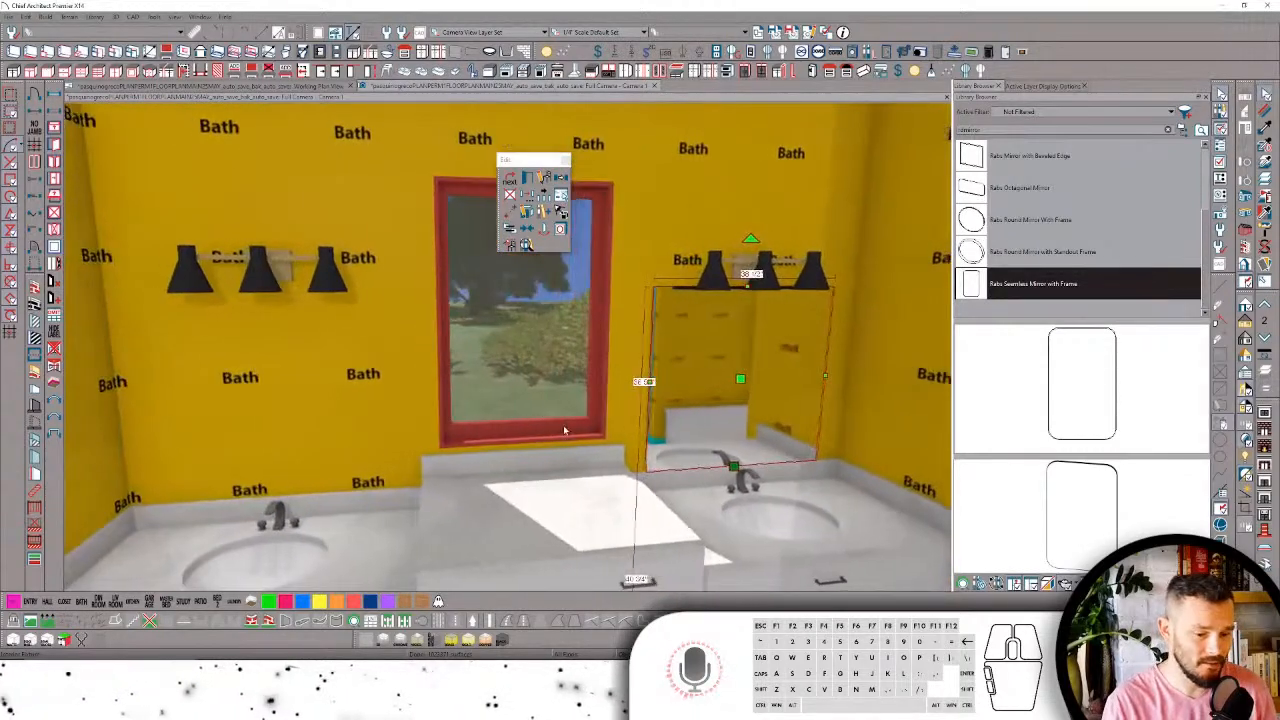
pyautogui.click(522, 397)
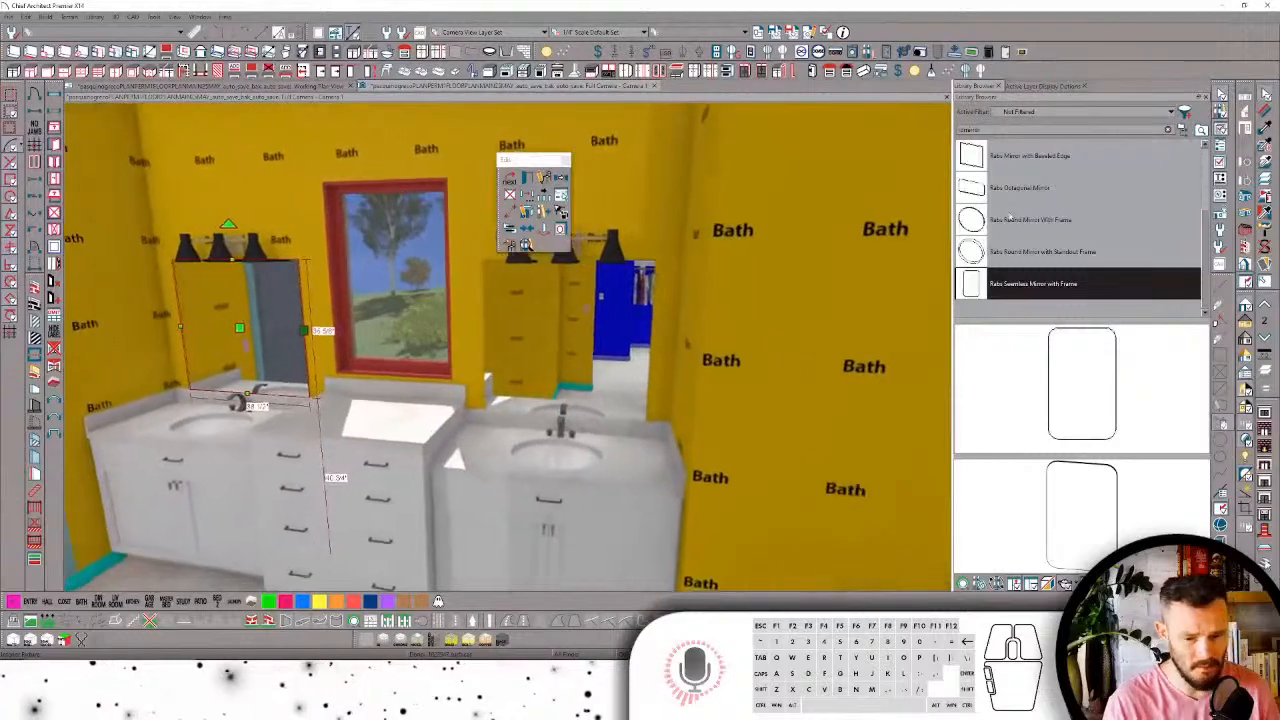
pyautogui.moveTo(986, 129); pyautogui.dragTo(850, 139)
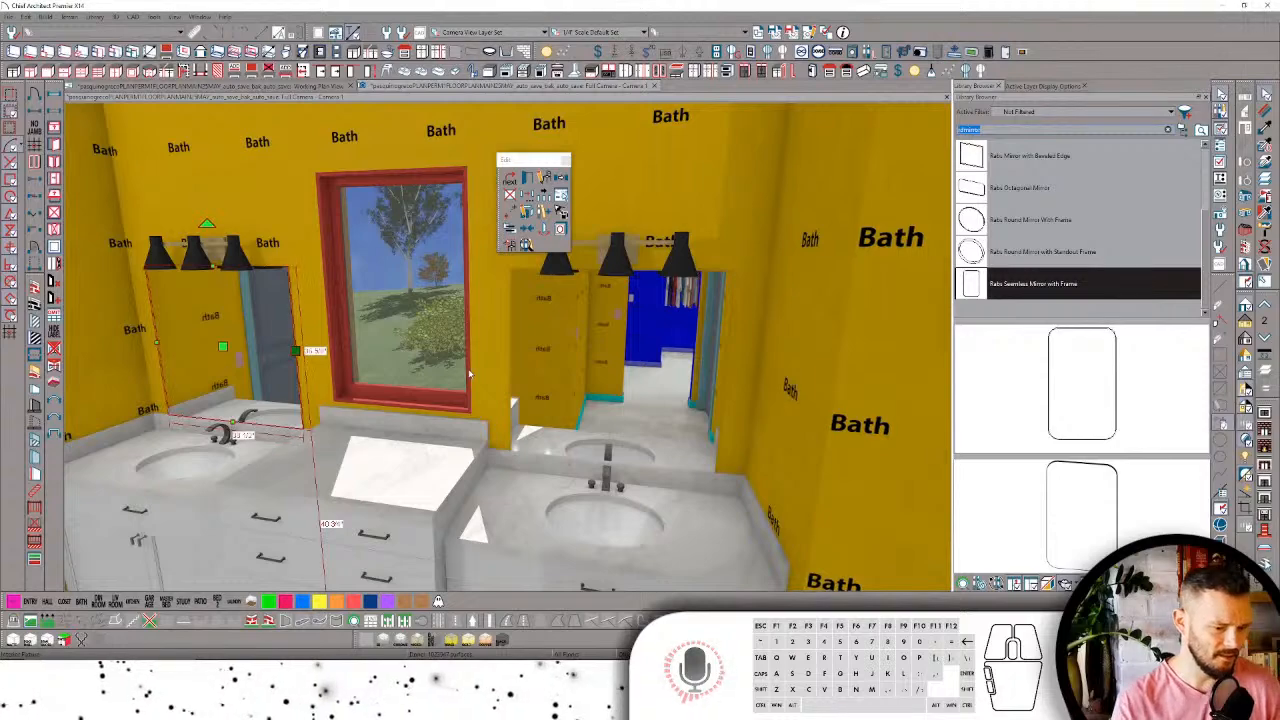
pyautogui.moveTo(469, 375); pyautogui.dragTo(416, 328)
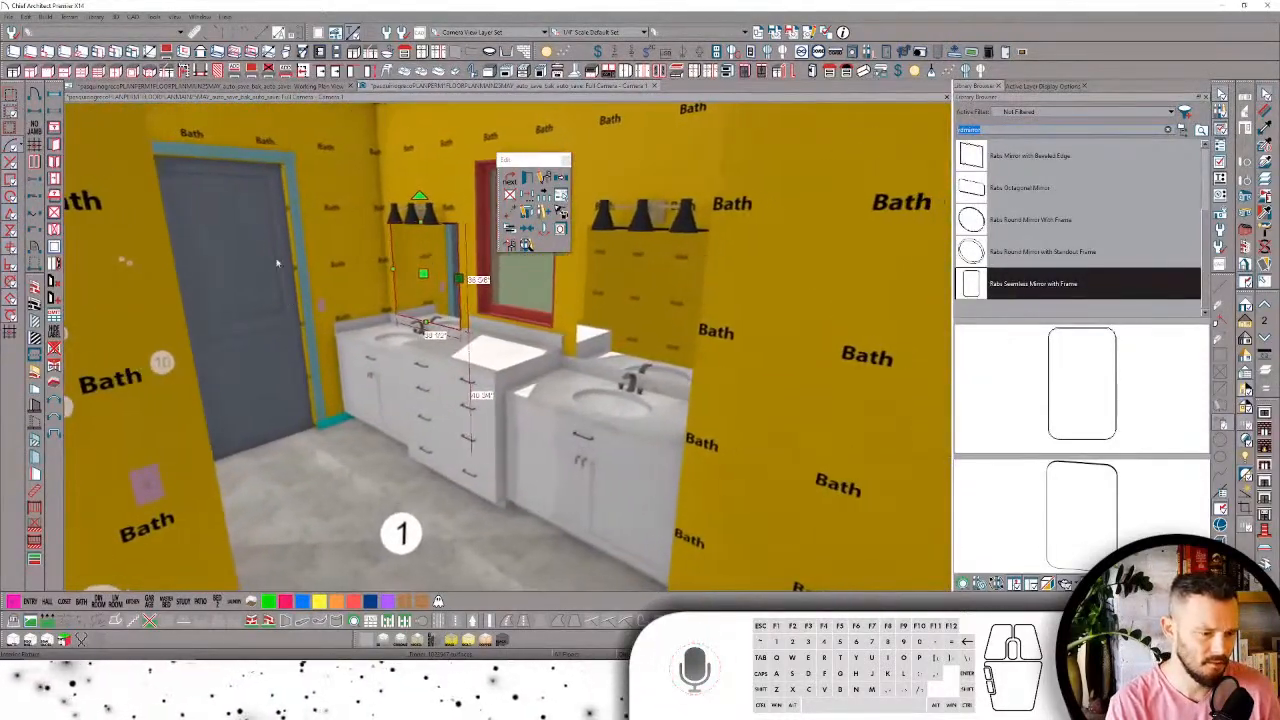
pyautogui.click(268, 72)
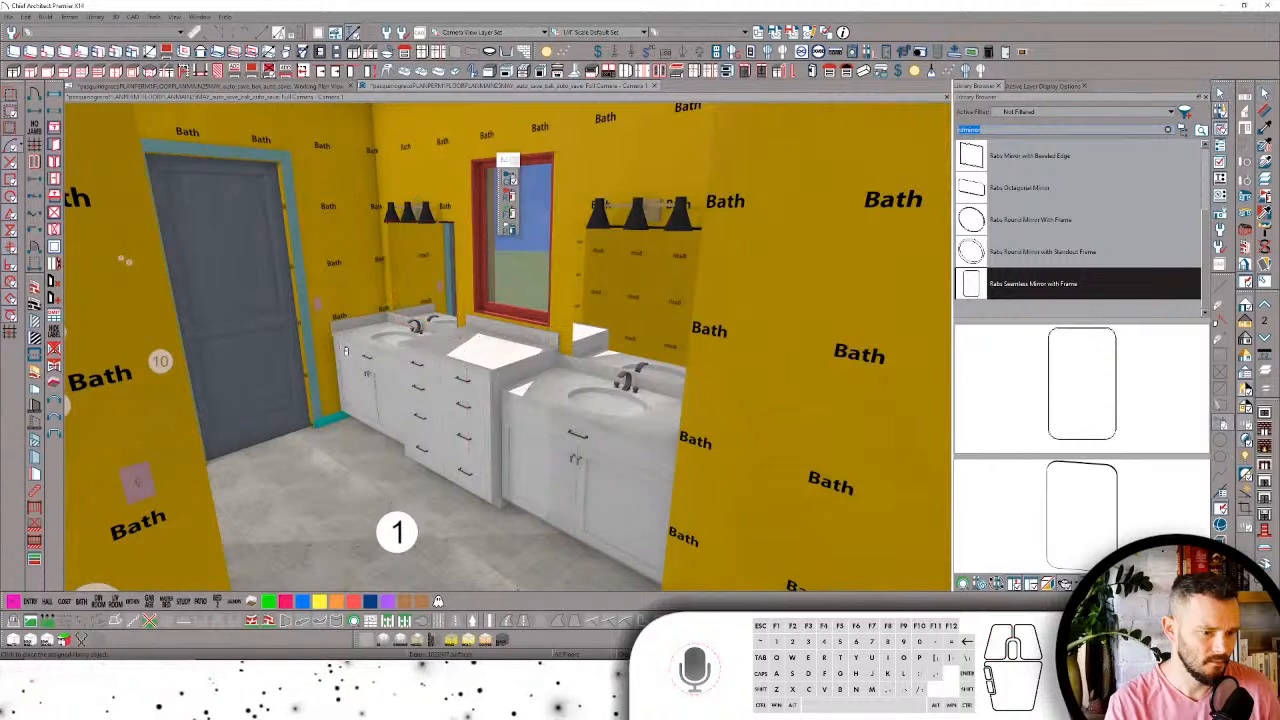
pyautogui.click(511, 195)
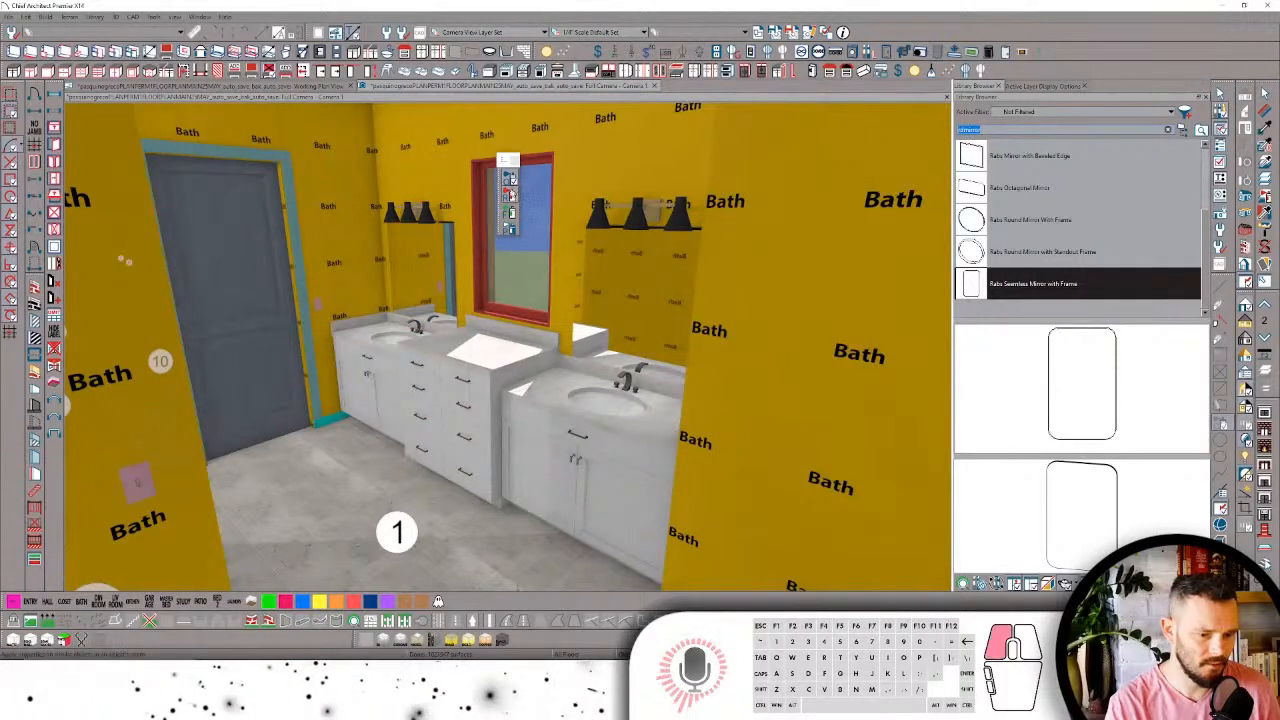
pyautogui.click(328, 450)
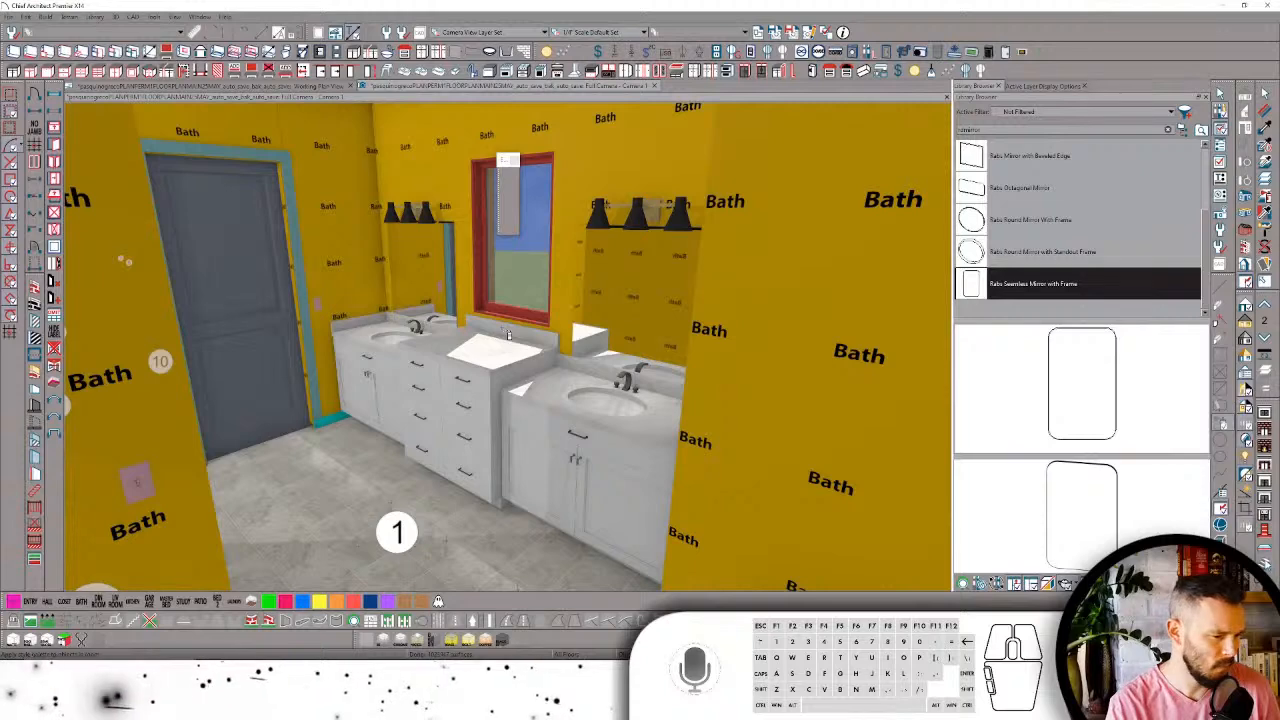
# Step: Draw a custom backsplash along the wall behind both vanities and the middle drawer cabinet, and select it
pyautogui.scroll(5, 500, 334)
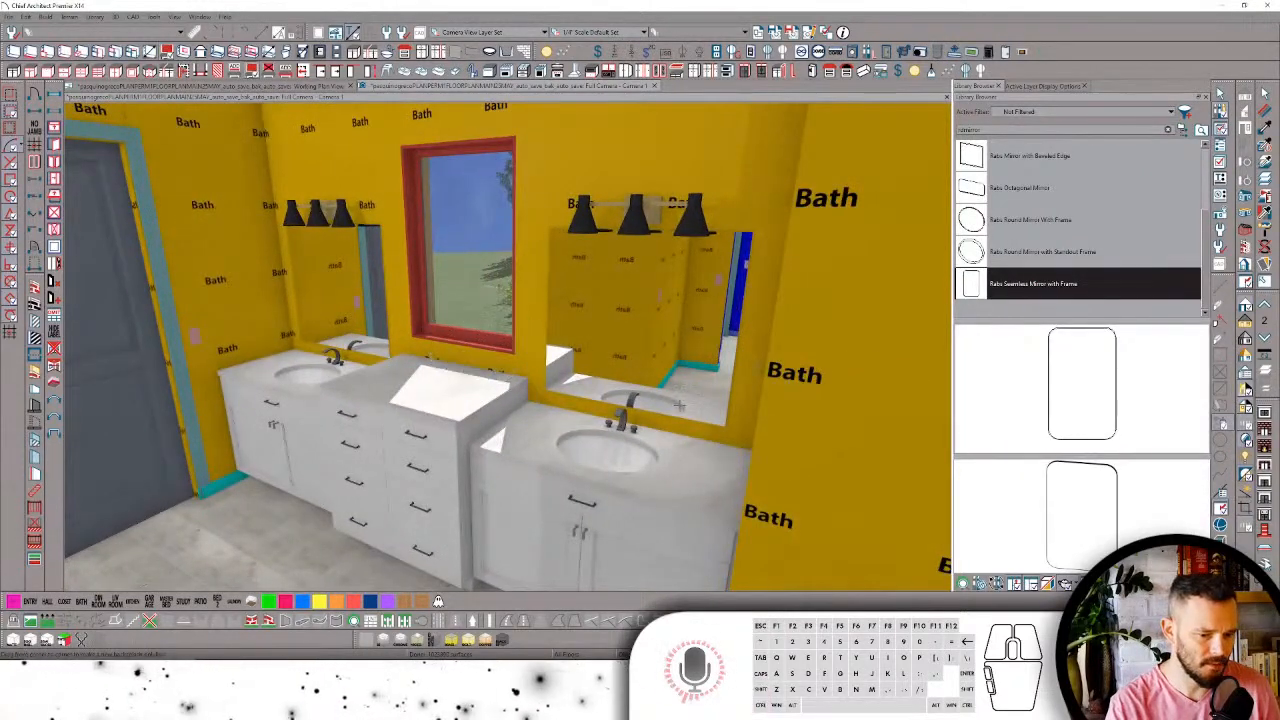
pyautogui.moveTo(742, 443); pyautogui.dragTo(286, 312)
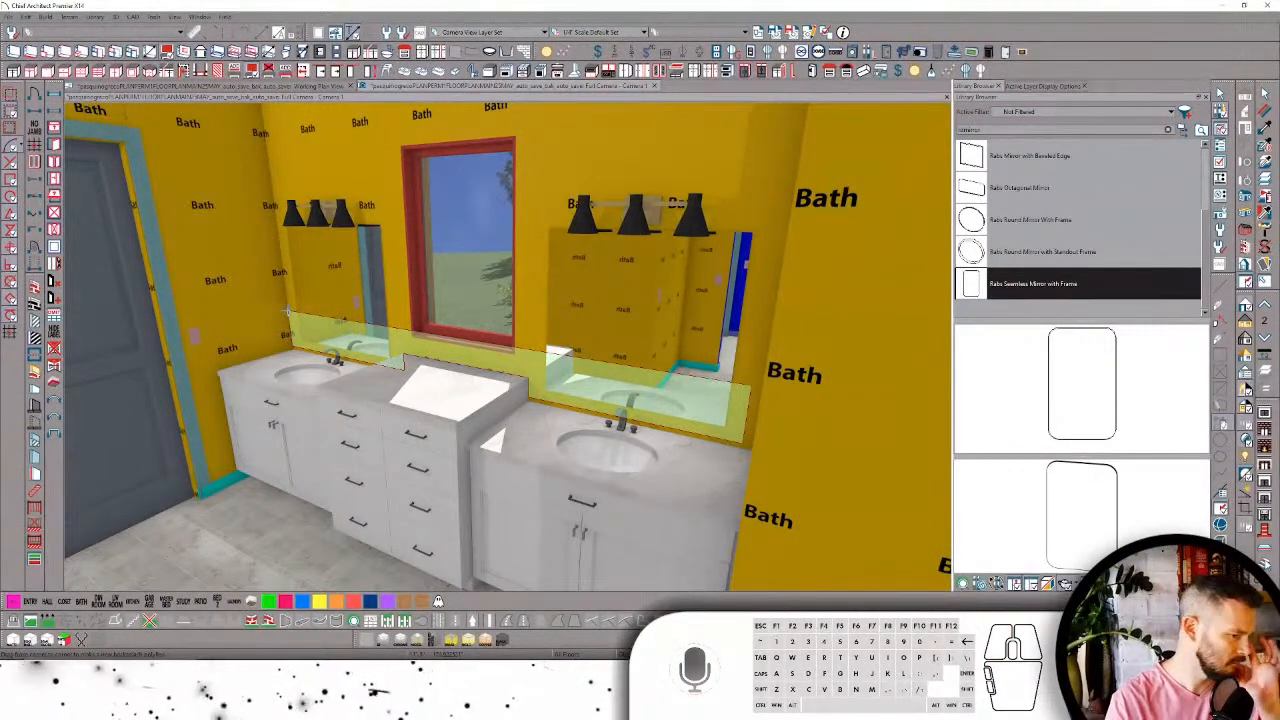
pyautogui.moveTo(335, 319); pyautogui.dragTo(335, 319)
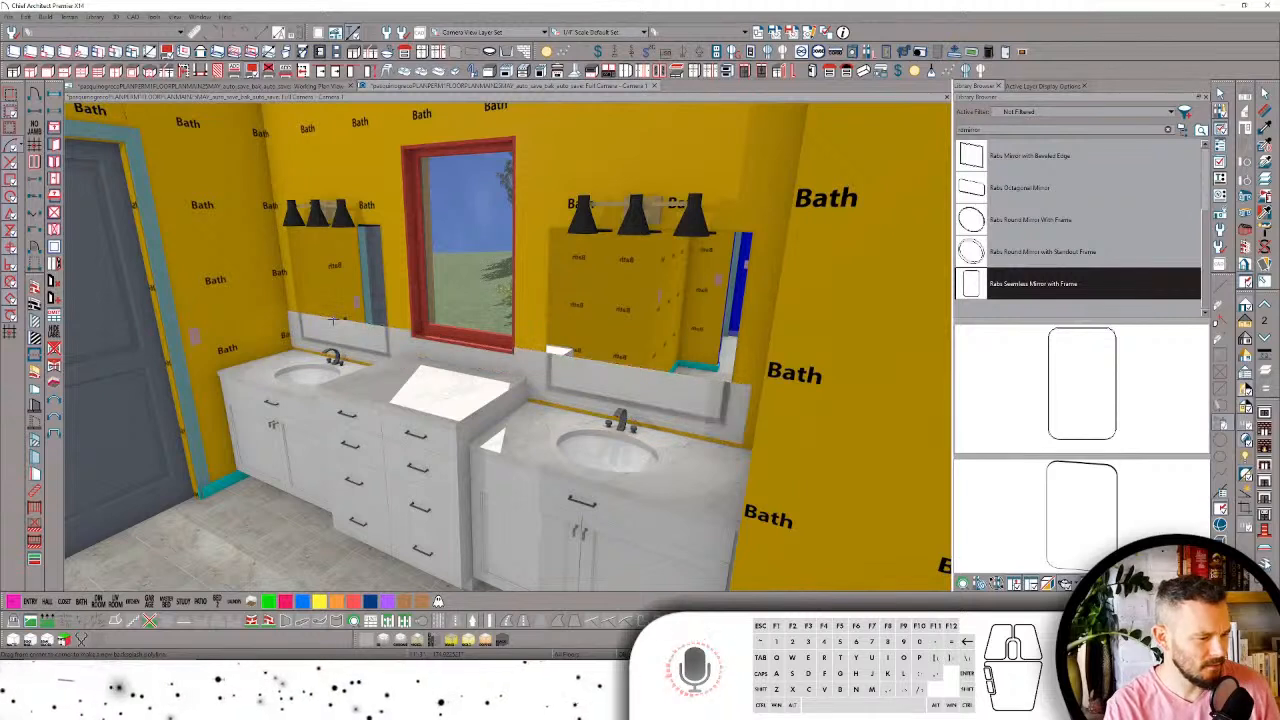
pyautogui.click(401, 335)
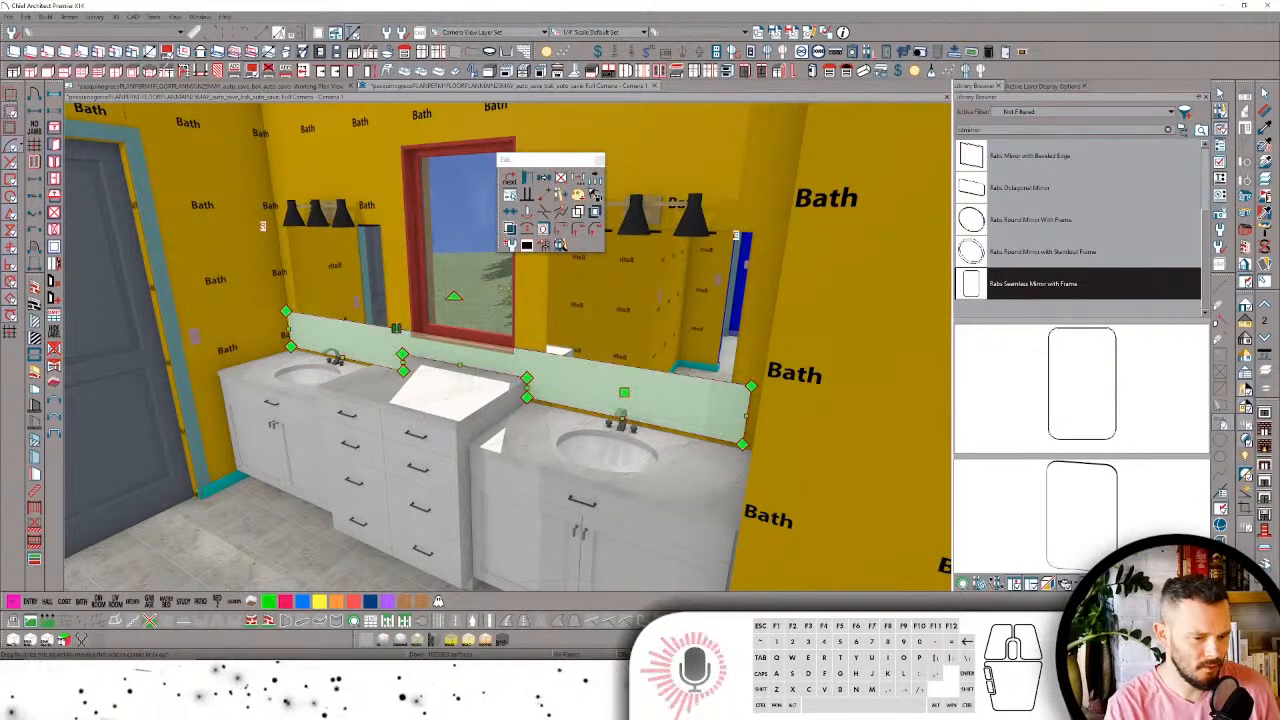
# Step: Raise the custom backsplash's upper edge above the window sill and adjust its lower edge behind the sink nearest the door
pyautogui.moveTo(403, 362); pyautogui.dragTo(393, 305)
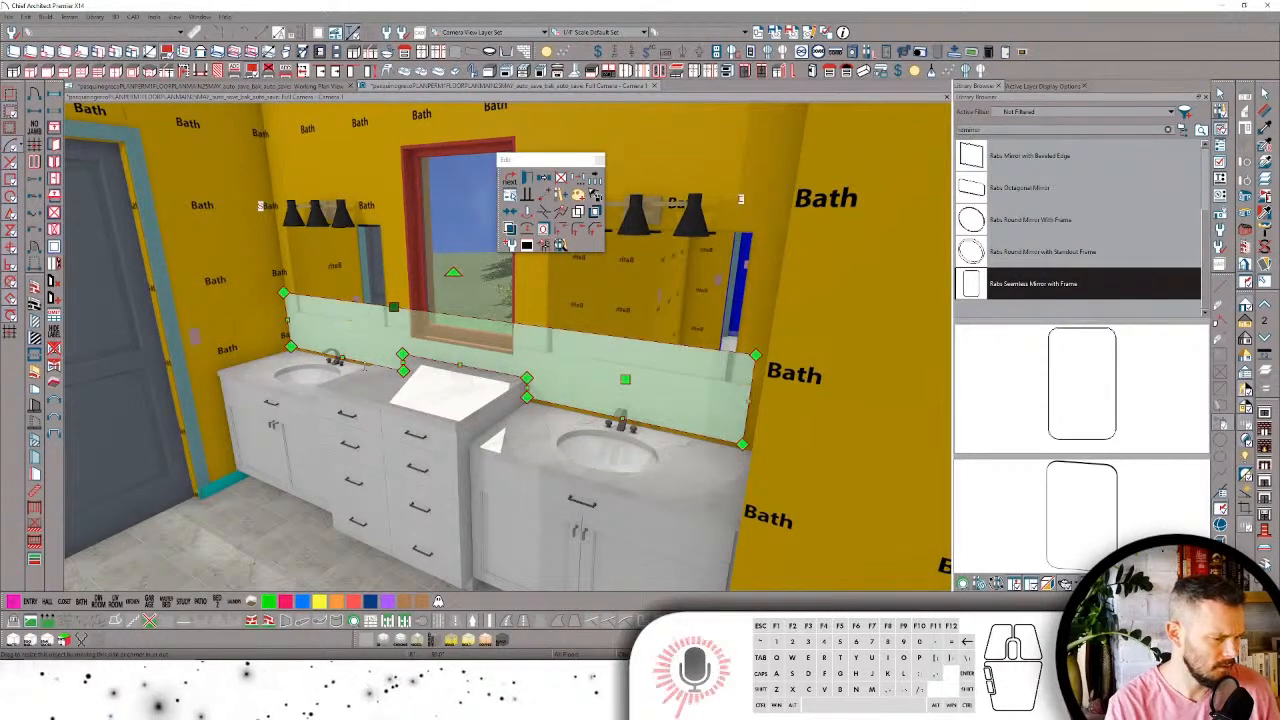
pyautogui.moveTo(344, 359); pyautogui.dragTo(339, 360)
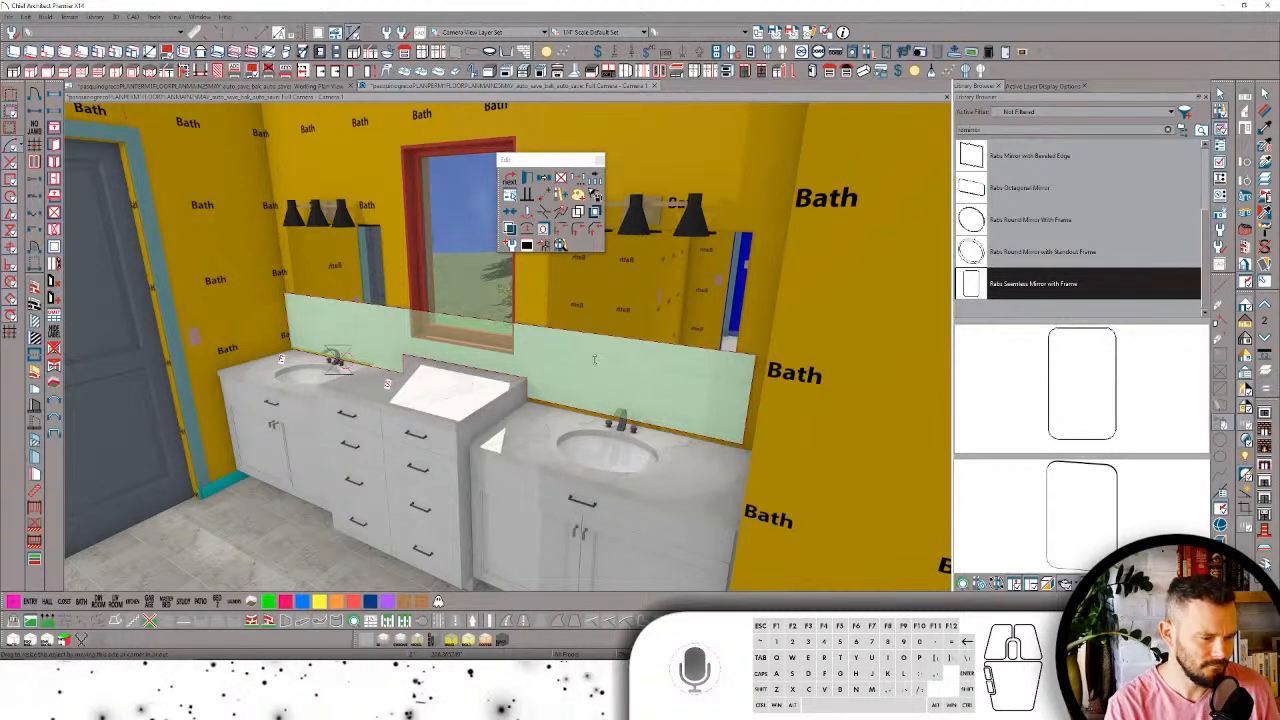
pyautogui.click(612, 405)
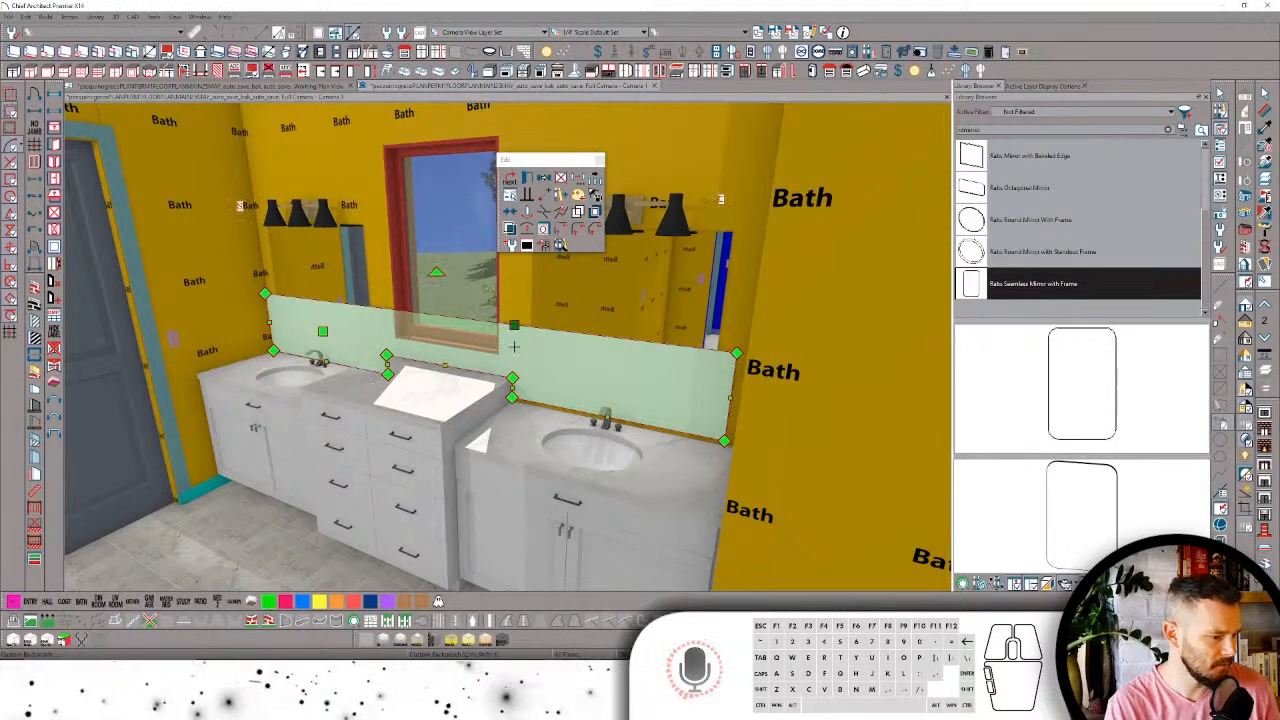
# Step: Extend the backsplash's end beside the sink farthest from the door to meet the adjoining side wall
pyautogui.scroll(3, 553, 364)
pyautogui.moveTo(550, 363); pyautogui.dragTo(651, 404, button='middle')
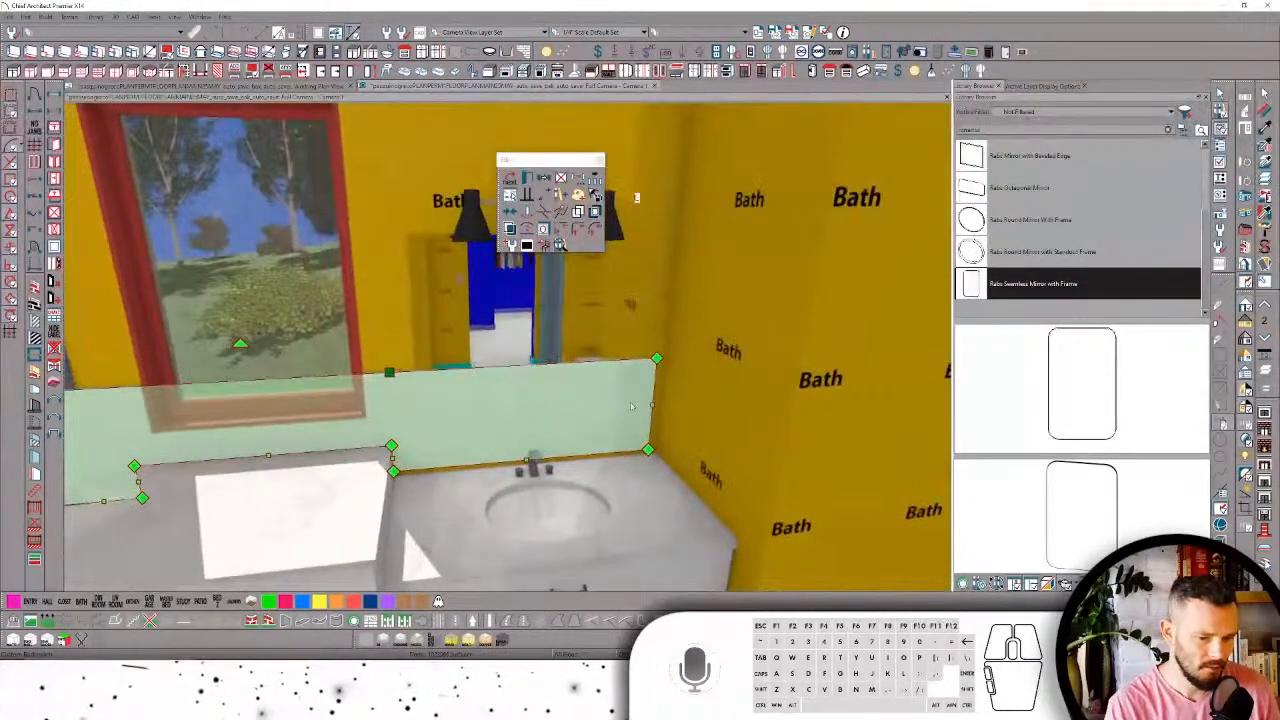
pyautogui.moveTo(653, 406); pyautogui.dragTo(648, 404)
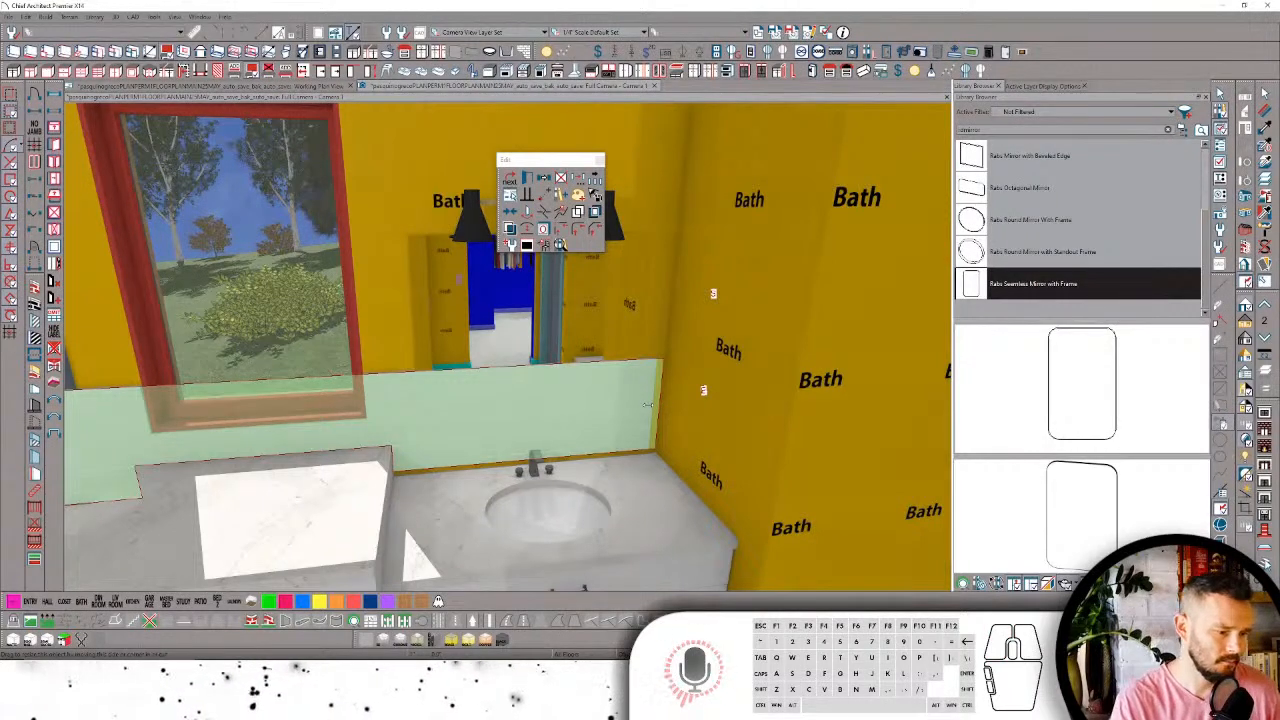
pyautogui.click(648, 404)
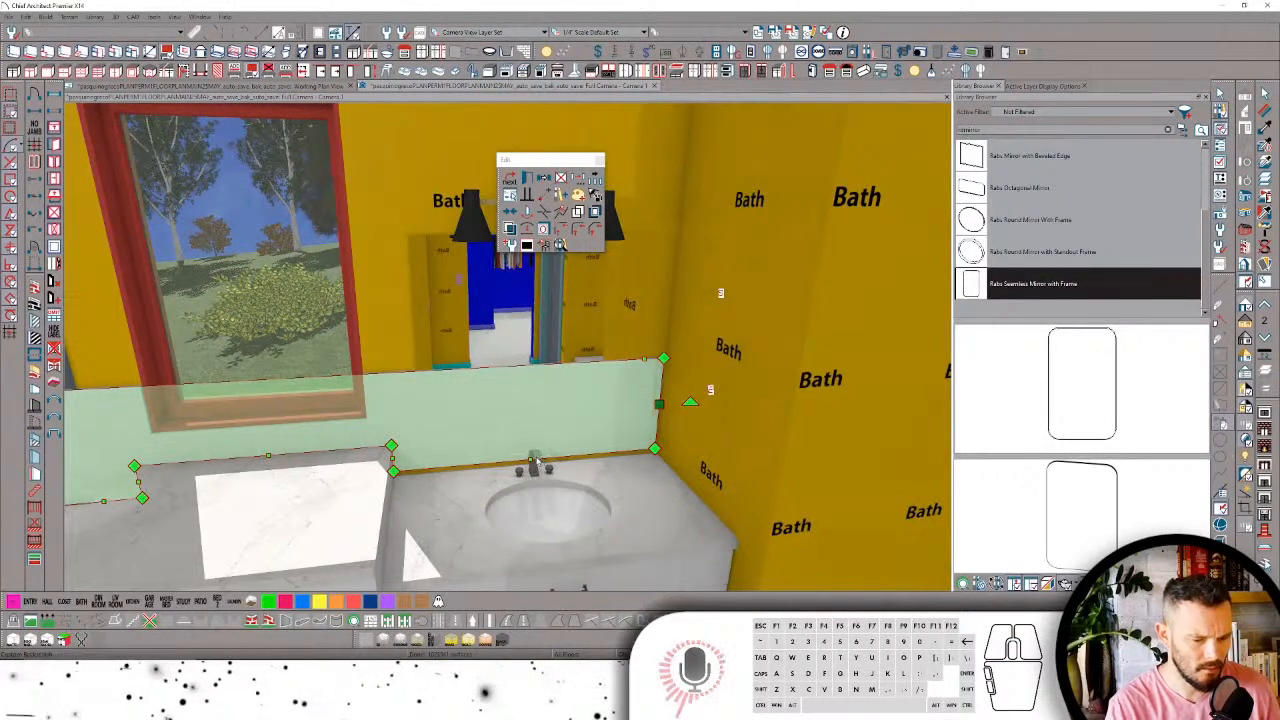
# Step: Lower the backsplash's bottom edge behind the sink farthest from the door to the countertop and deselect the backsplash
pyautogui.click(534, 460)
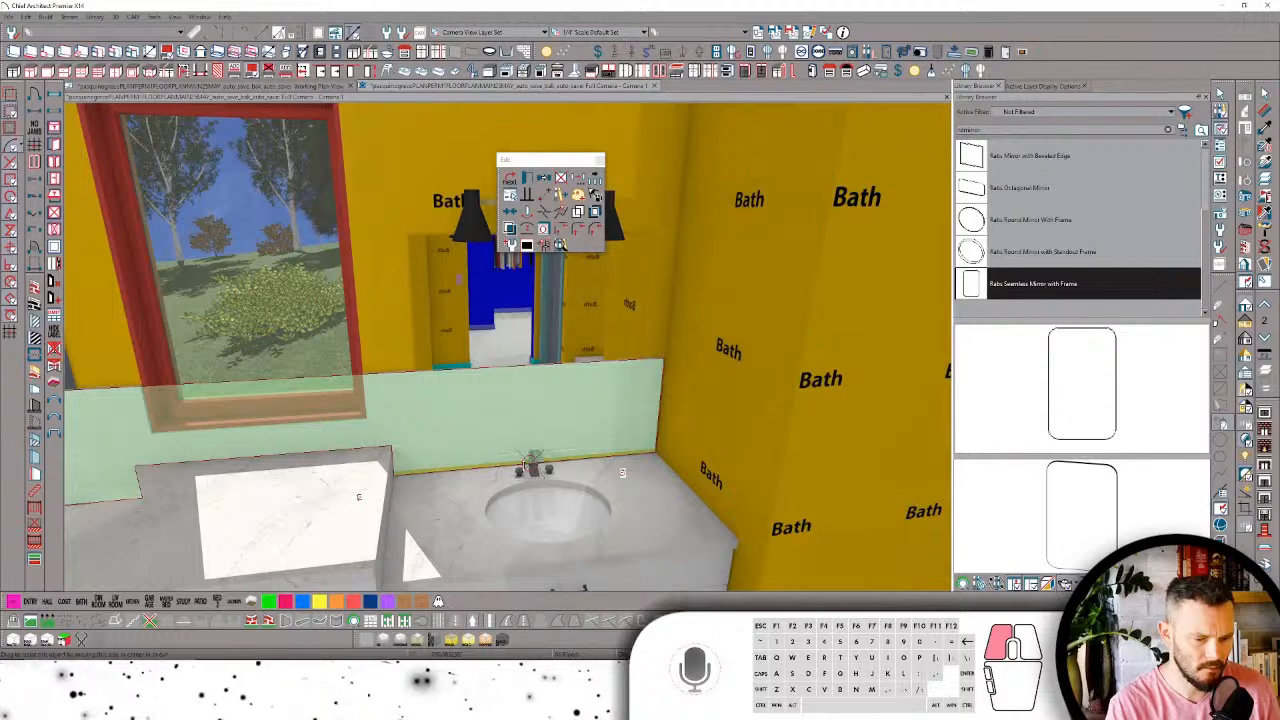
pyautogui.moveTo(534, 461); pyautogui.dragTo(525, 461)
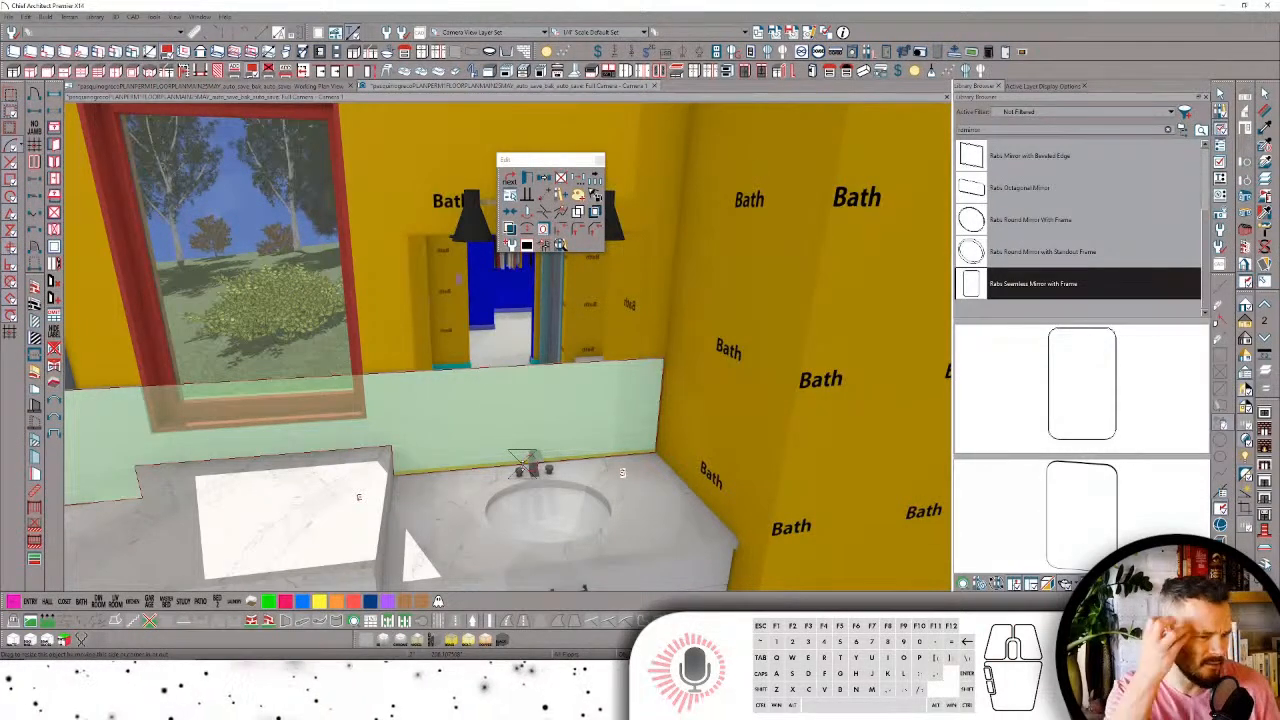
pyautogui.click(525, 462)
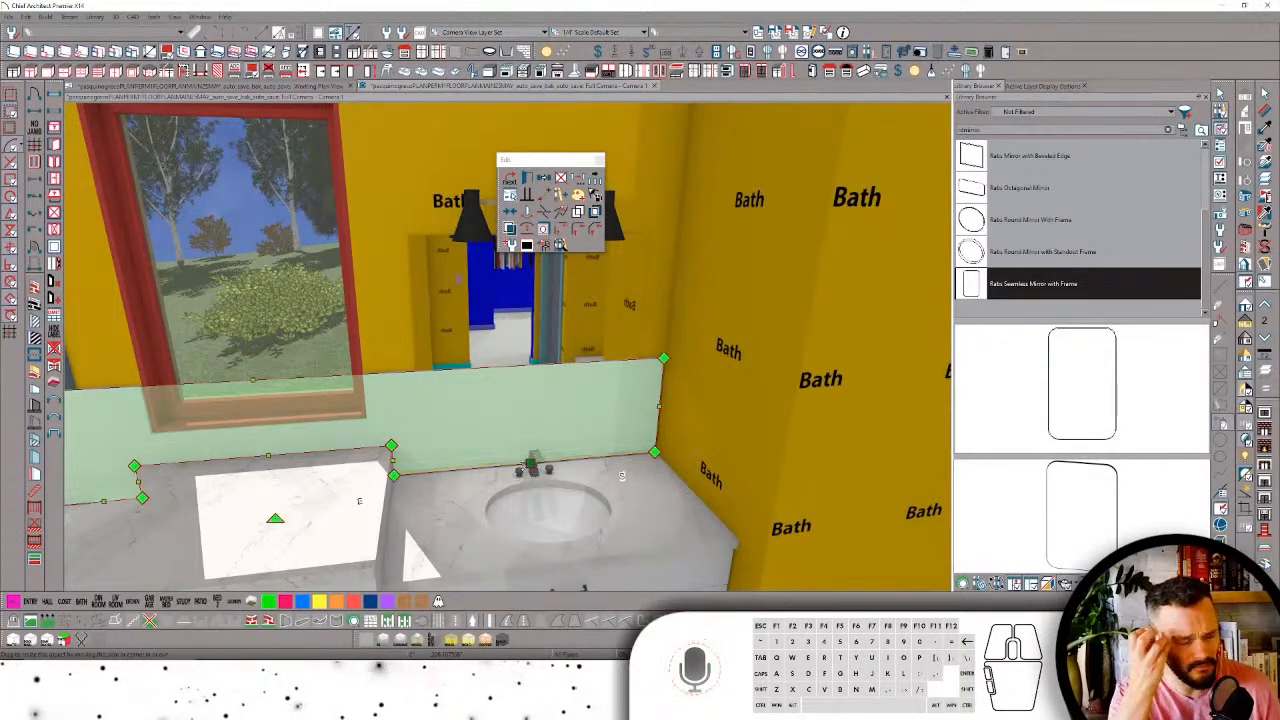
pyautogui.scroll(2, 522, 466)
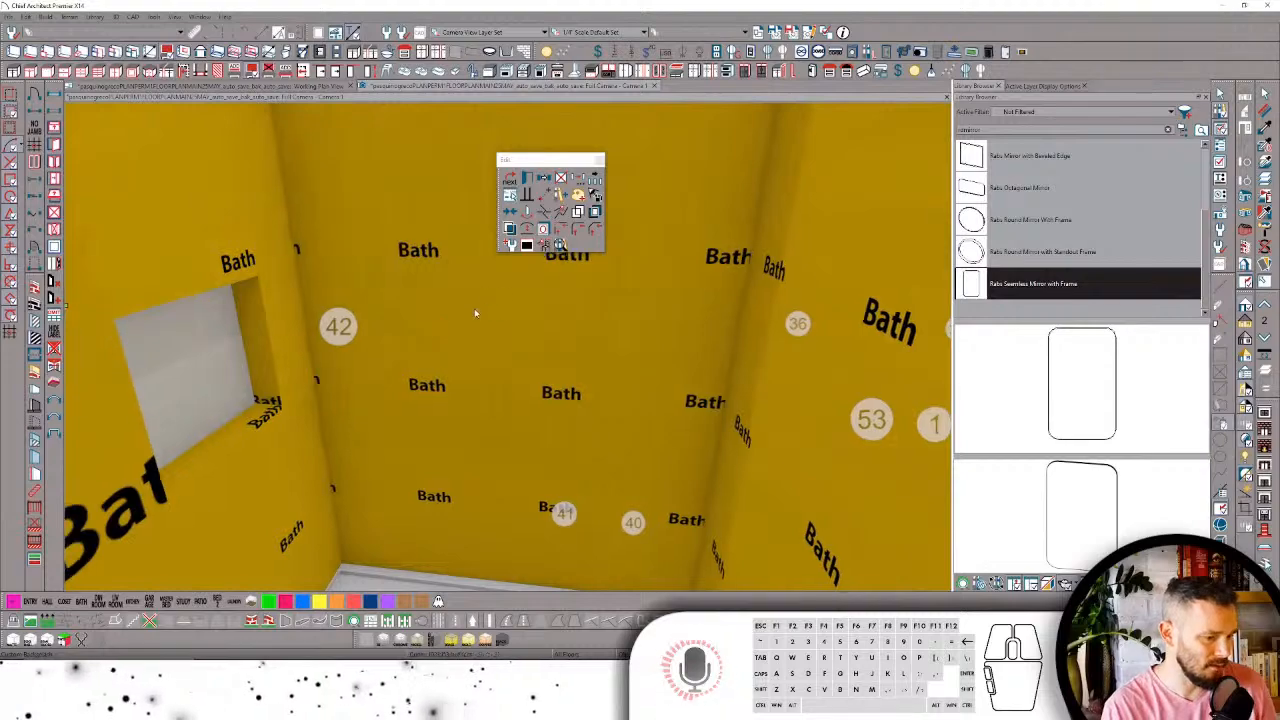
pyautogui.moveTo(604, 334); pyautogui.dragTo(560, 384, button='middle')
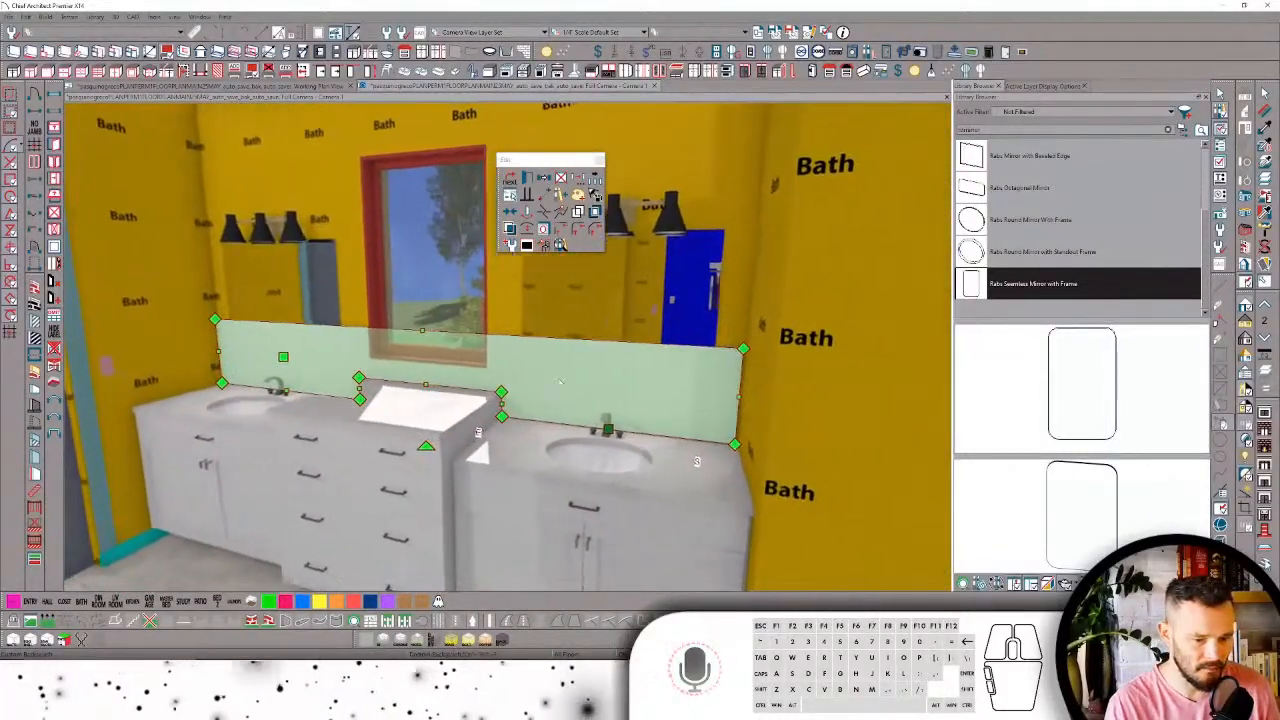
pyautogui.click(559, 379)
pyautogui.click(558, 377)
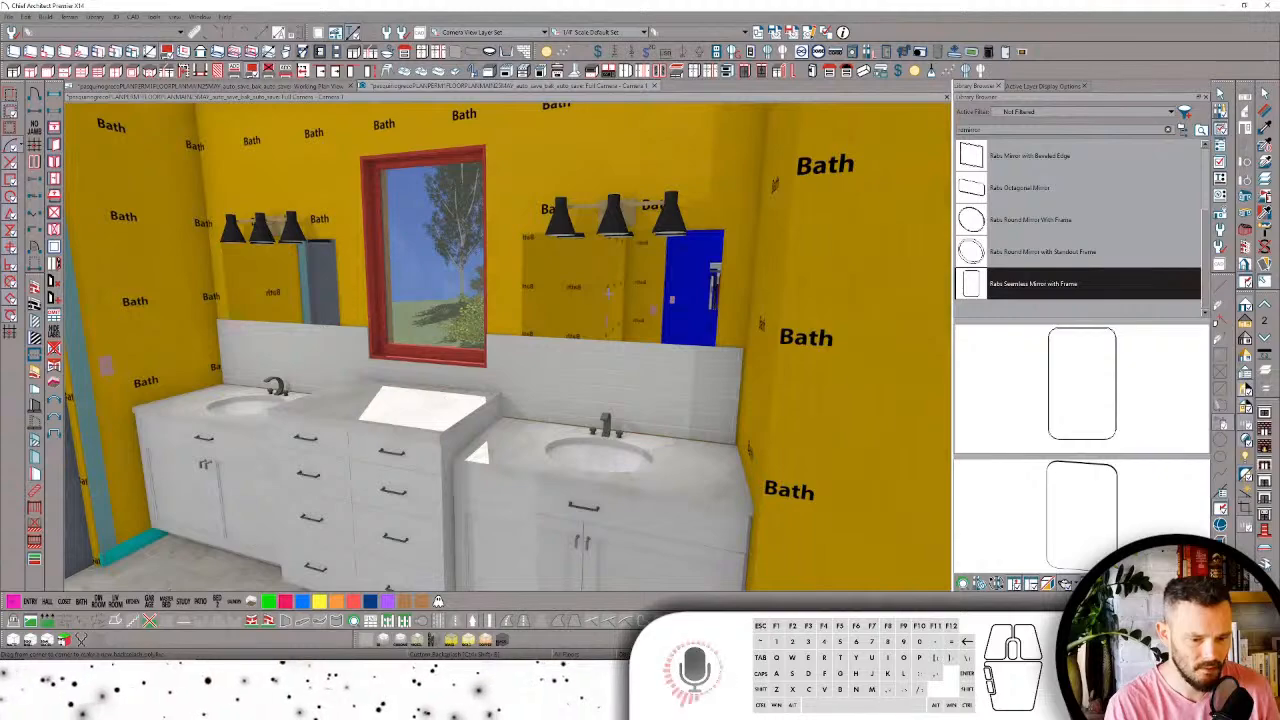
# Step: Delete both beveled mirrors above the two sinks
pyautogui.scroll(4, 614, 293)
pyautogui.moveTo(614, 293); pyautogui.dragTo(612, 287, button='middle')
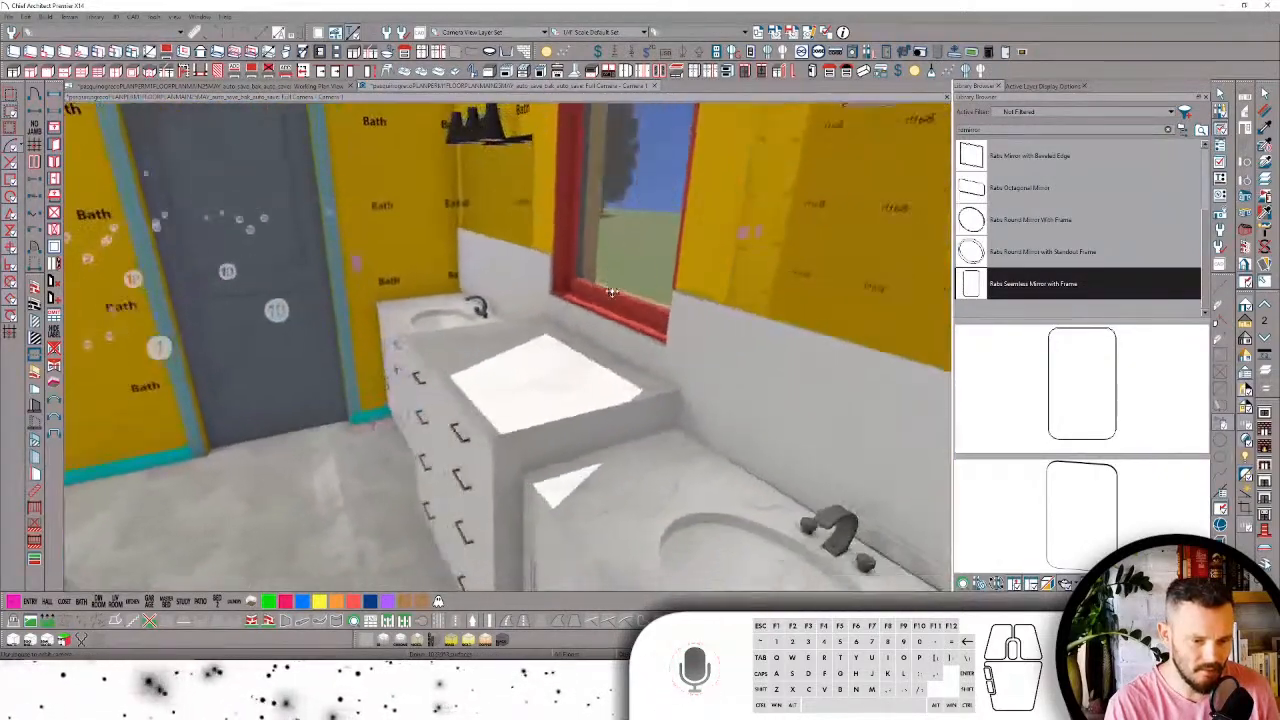
pyautogui.press('space')
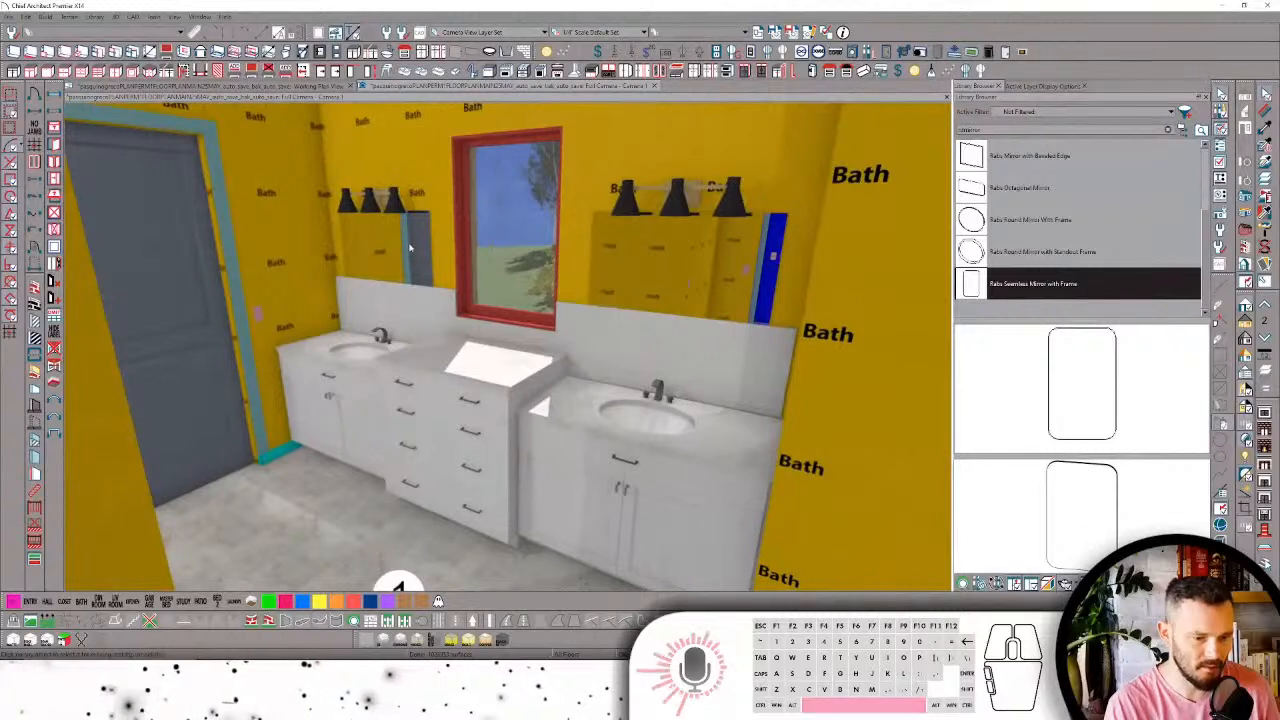
pyautogui.click(409, 247)
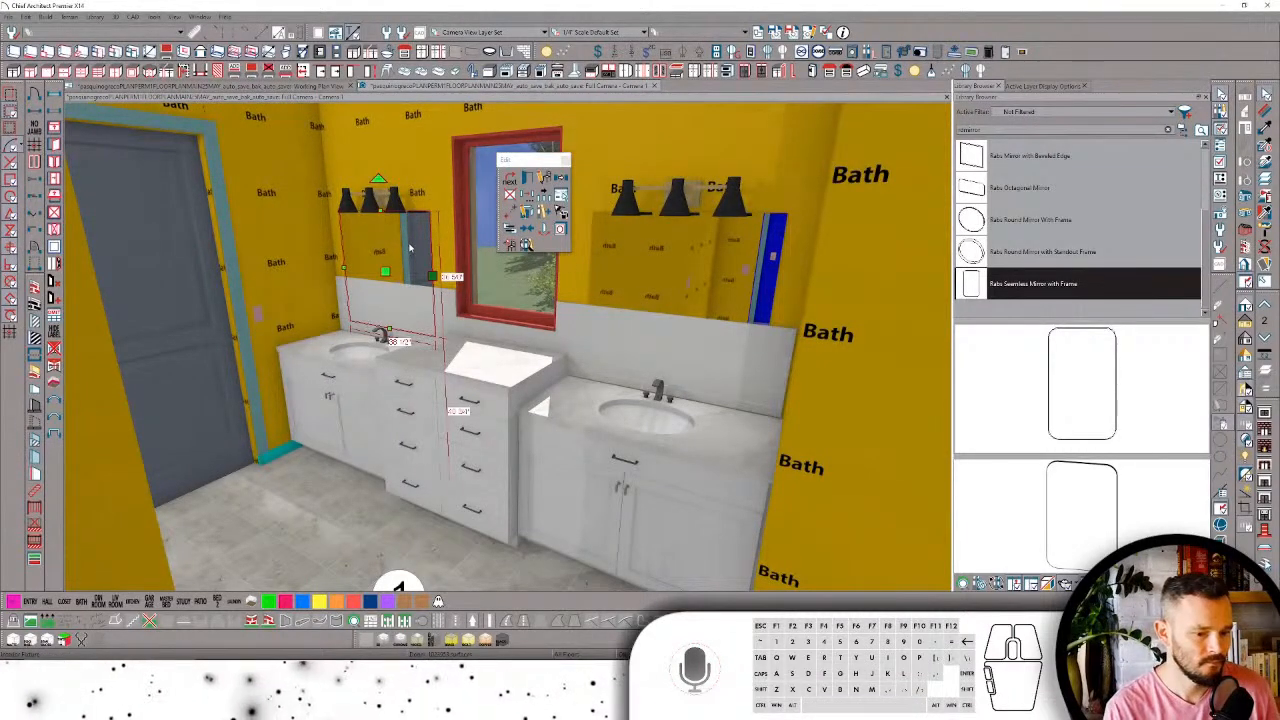
pyautogui.rightClick(409, 247)
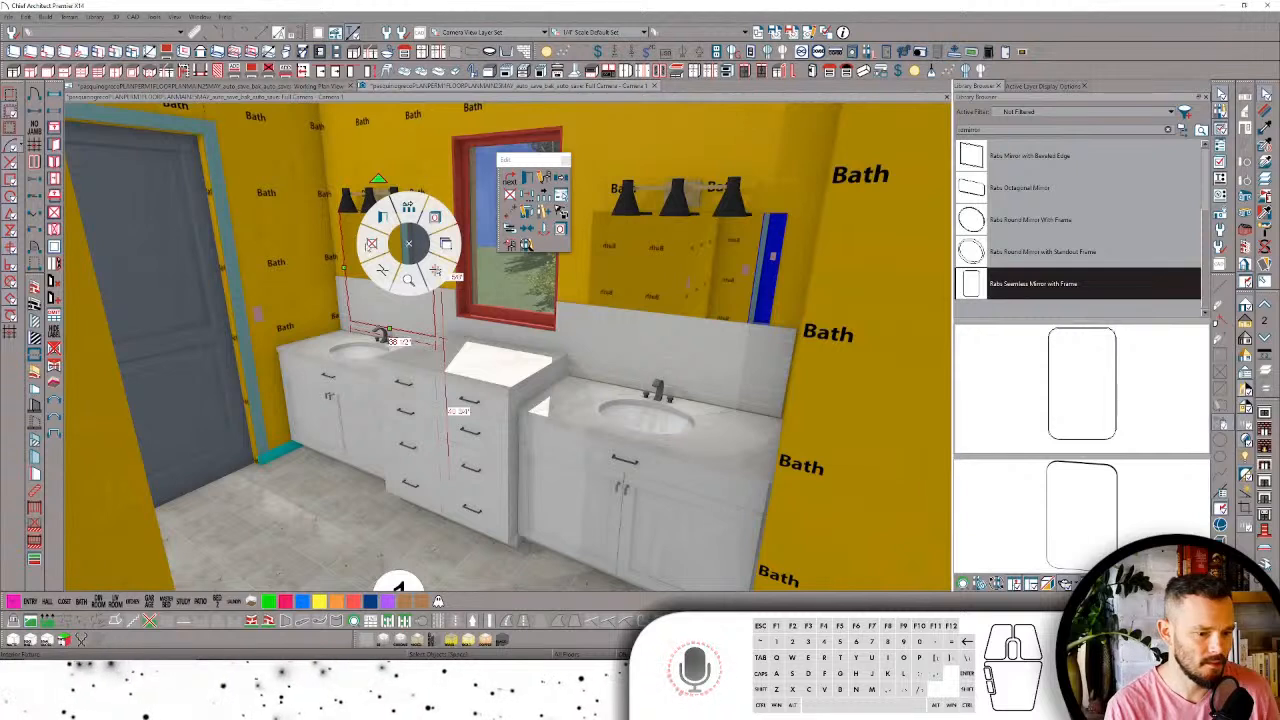
pyautogui.click(371, 244)
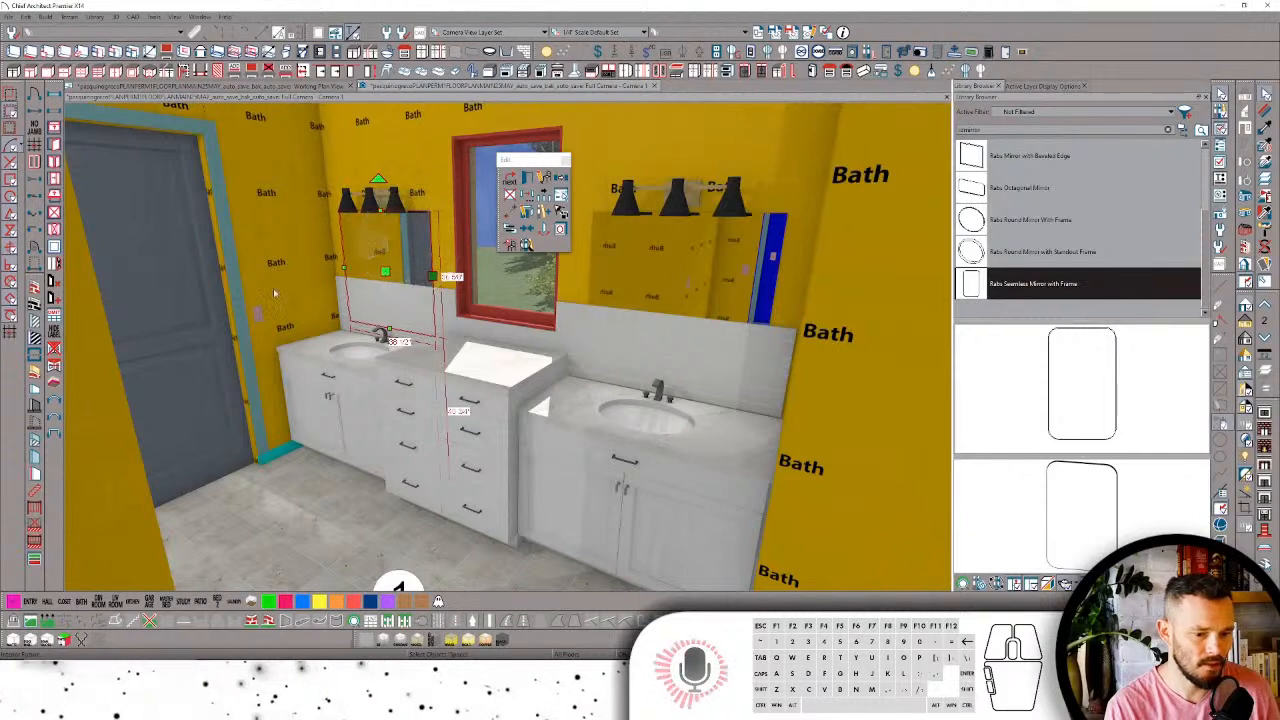
pyautogui.click(640, 261)
pyautogui.rightClick(660, 260)
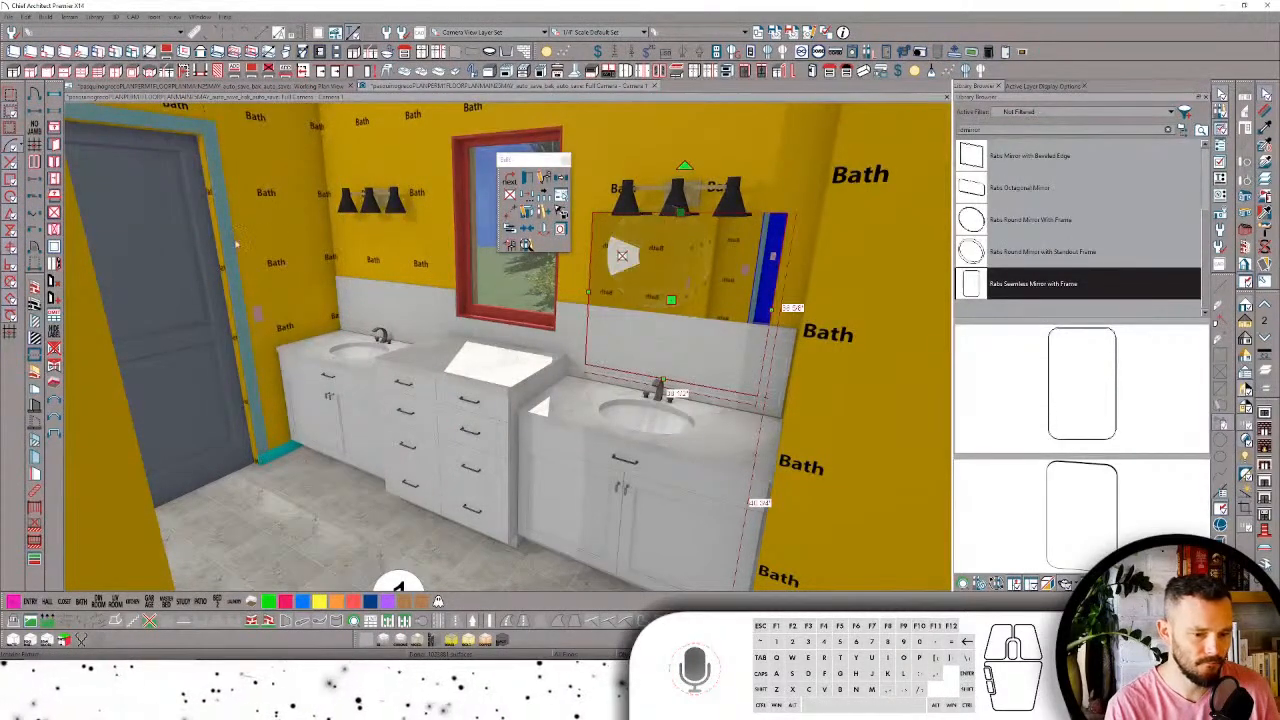
pyautogui.click(622, 257)
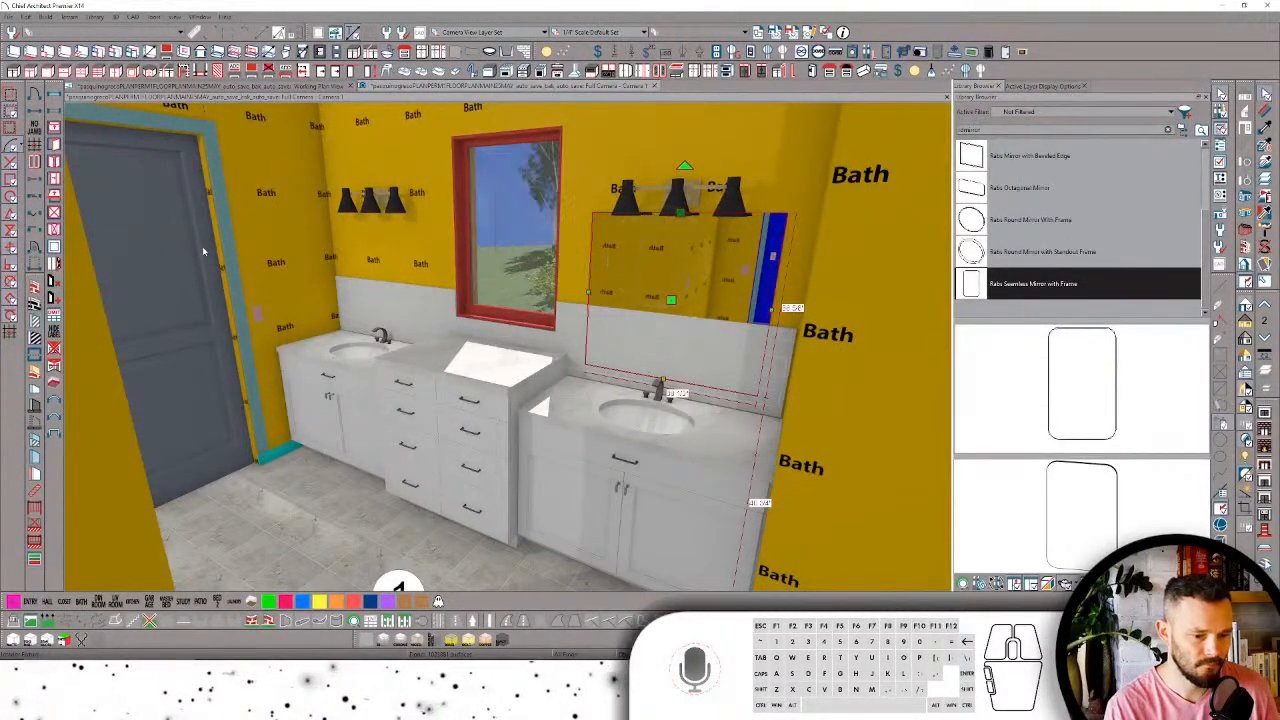
# Step: Lower the backsplash's upper edge to the window's bottom and draw a second wall-wide custom backsplash from there up to the vanity lights
pyautogui.click(579, 325)
pyautogui.moveTo(576, 322); pyautogui.dragTo(562, 330)
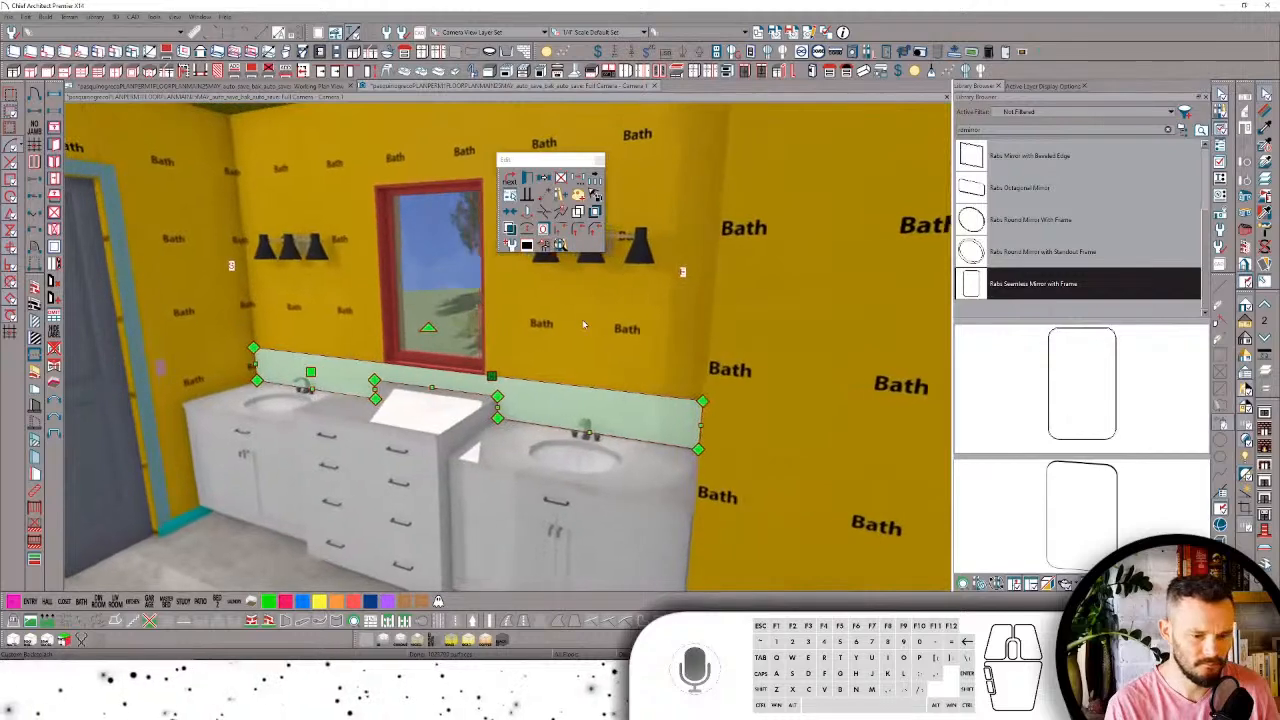
pyautogui.hotkey('ctrl', 'shift')
pyautogui.click(622, 328)
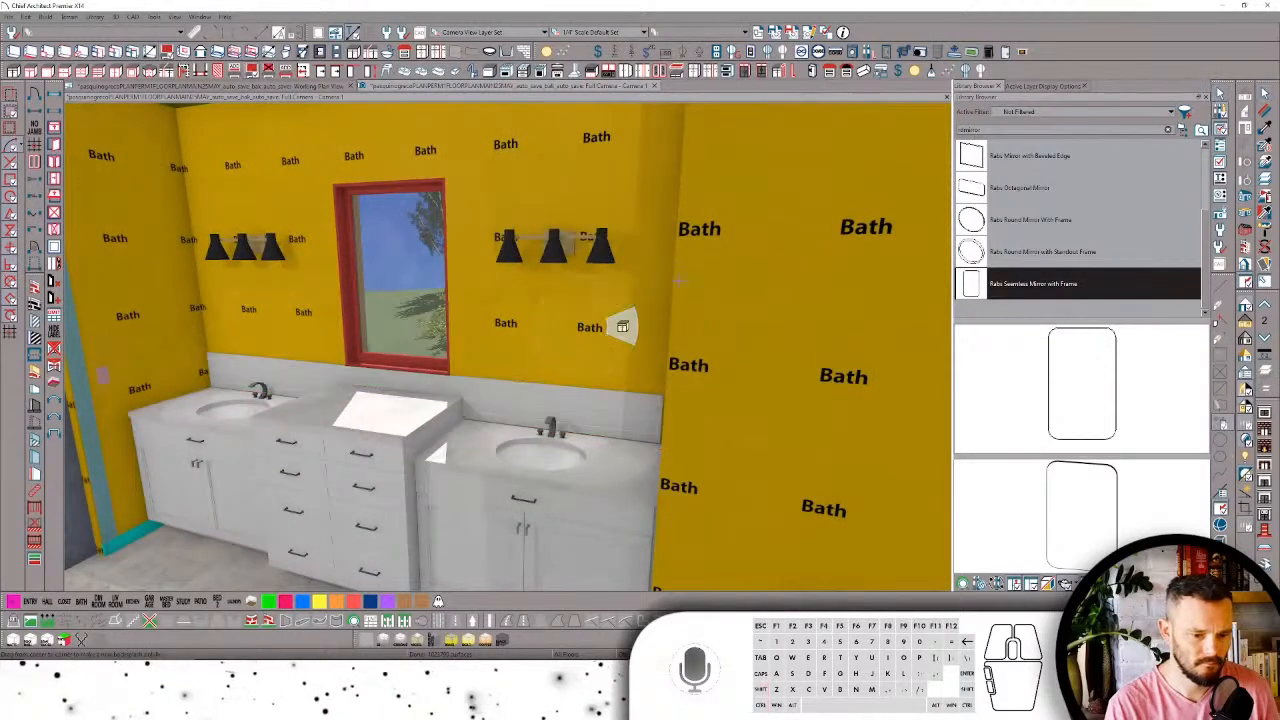
pyautogui.moveTo(516, 270); pyautogui.dragTo(656, 330)
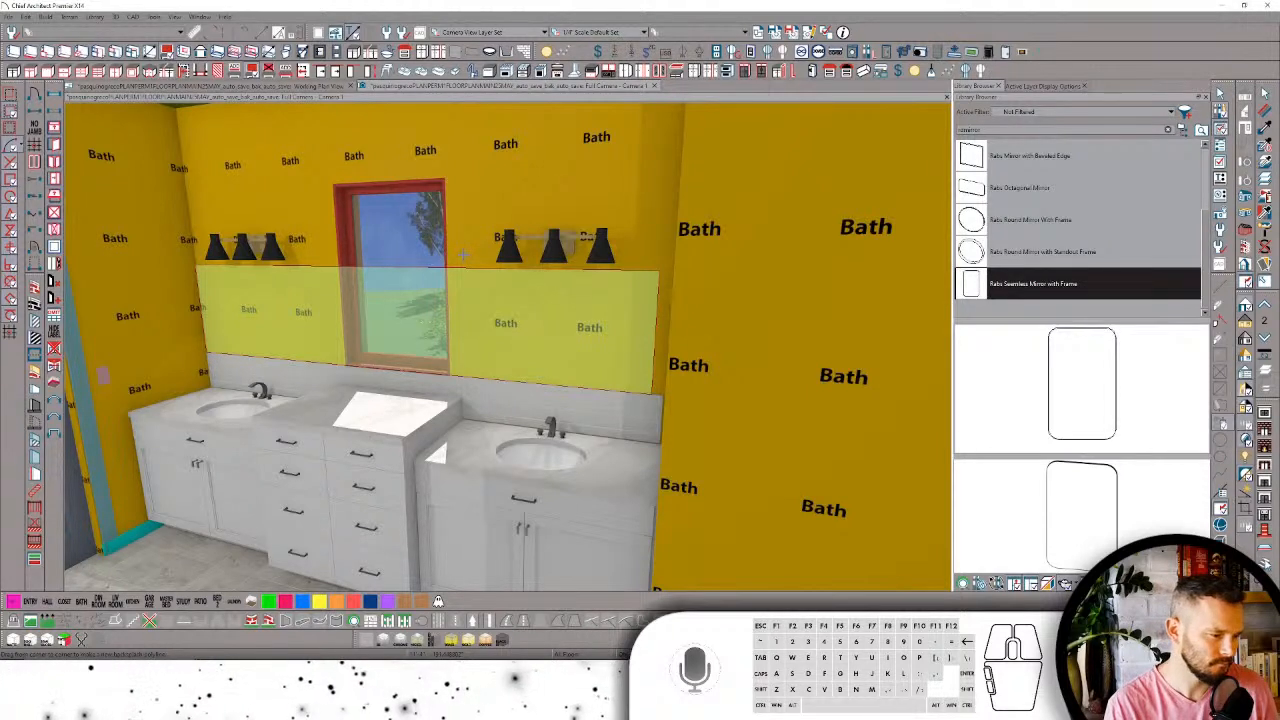
pyautogui.press('Escape')
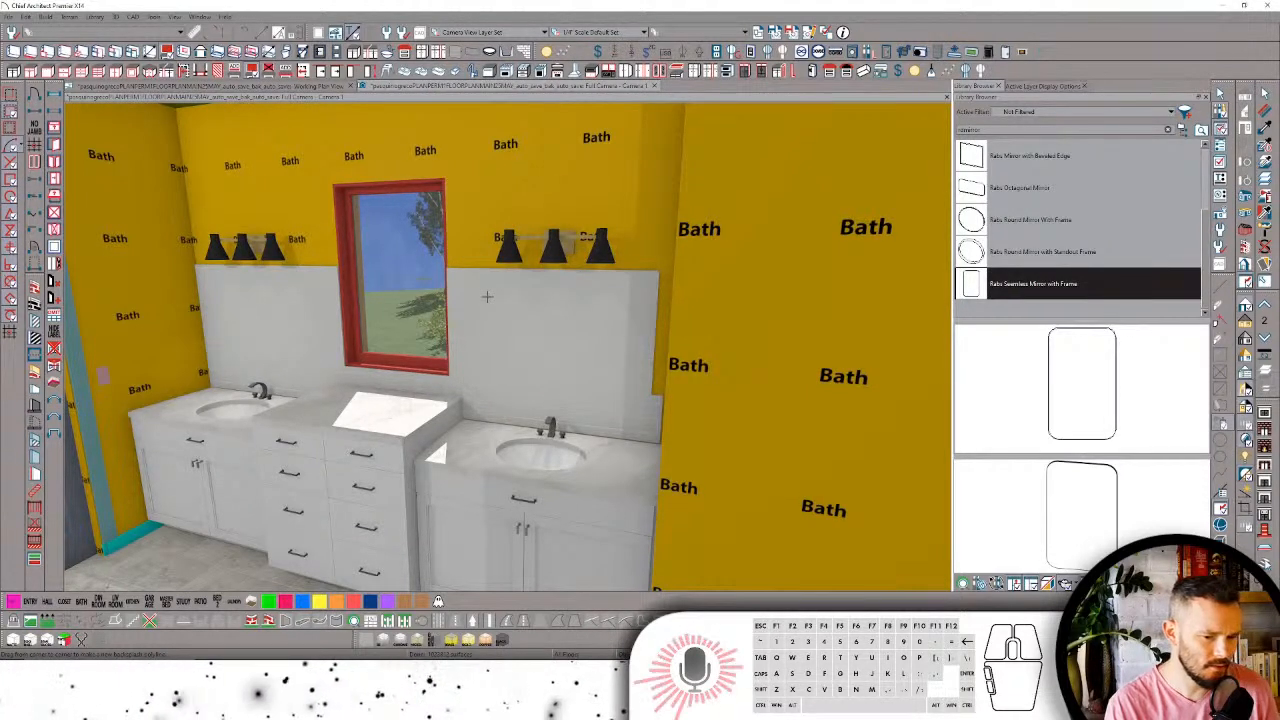
# Step: Raise the upper backsplash's top edge to the top of the window and extend its end to the adjoining side wall
pyautogui.click(478, 285)
pyautogui.moveTo(477, 268); pyautogui.dragTo(481, 201)
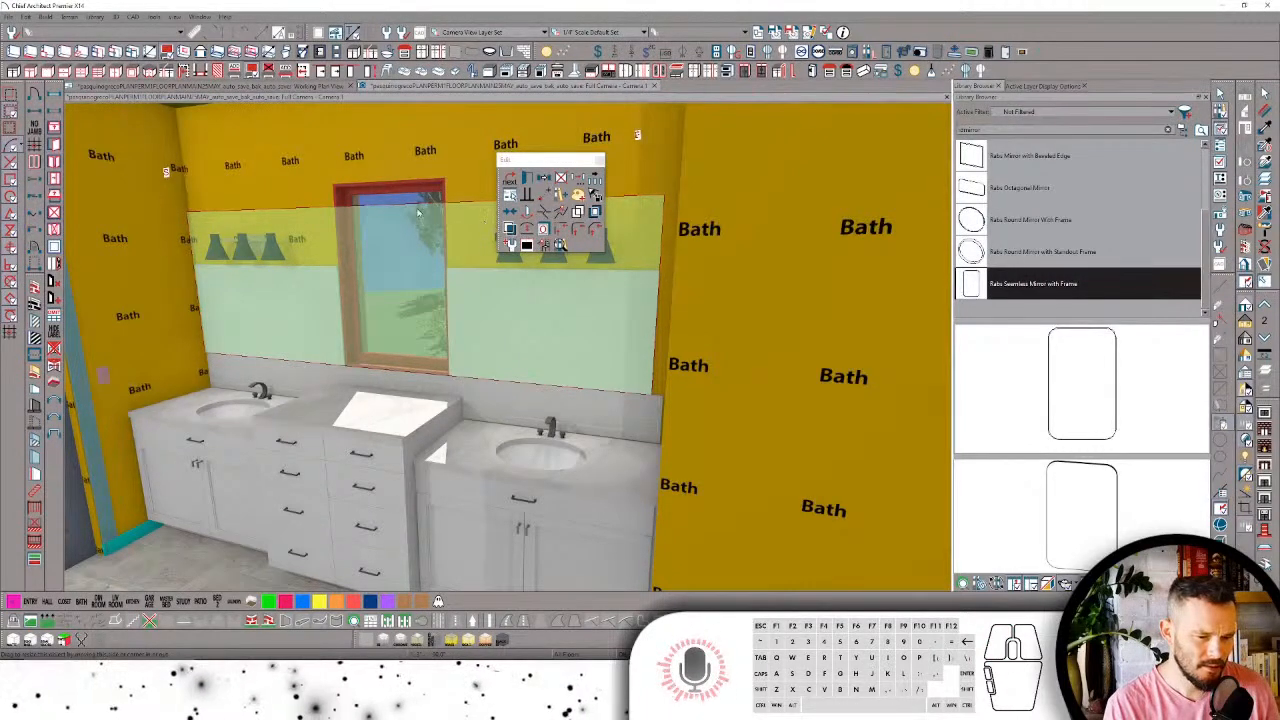
pyautogui.click(449, 177)
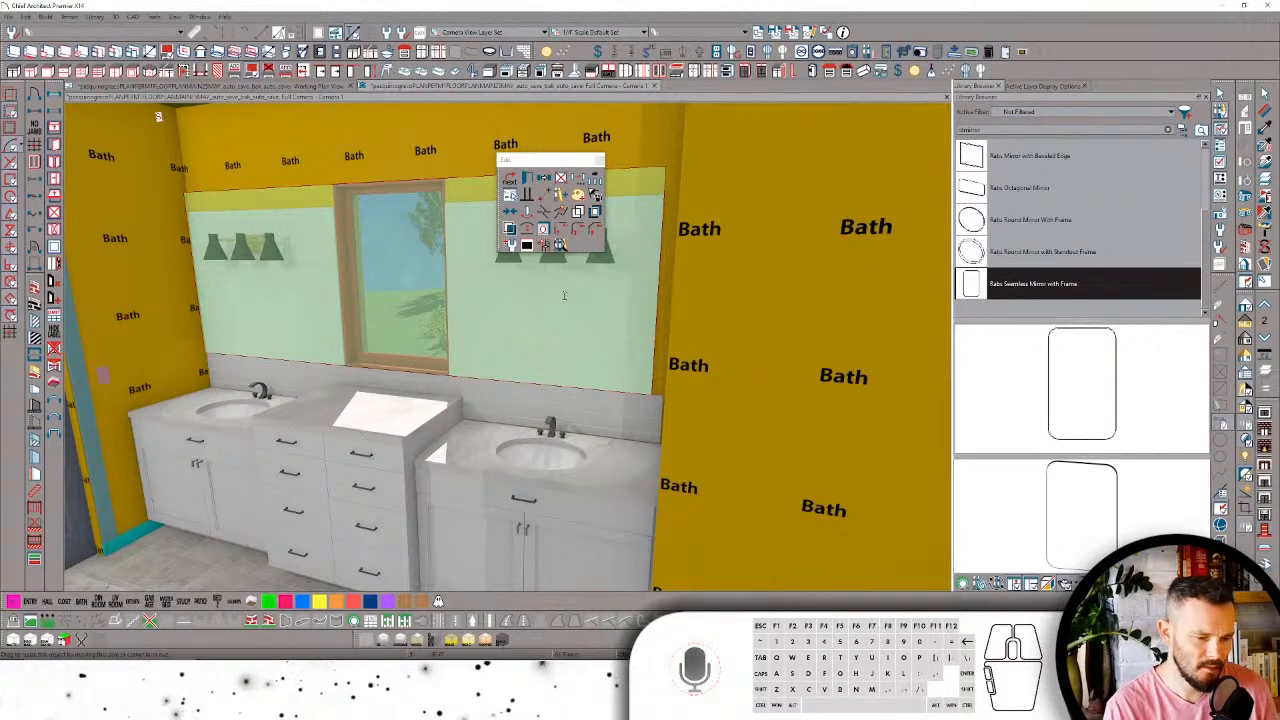
pyautogui.click(552, 325)
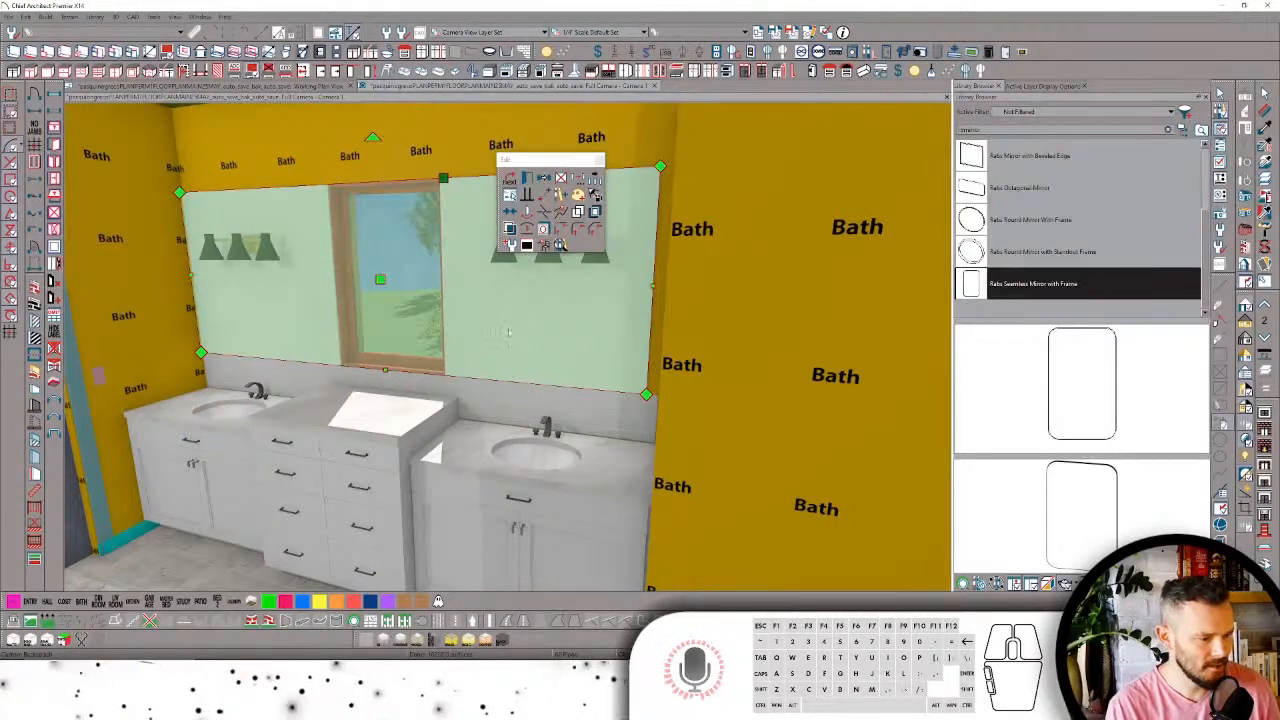
pyautogui.moveTo(668, 289); pyautogui.dragTo(606, 277, button='middle')
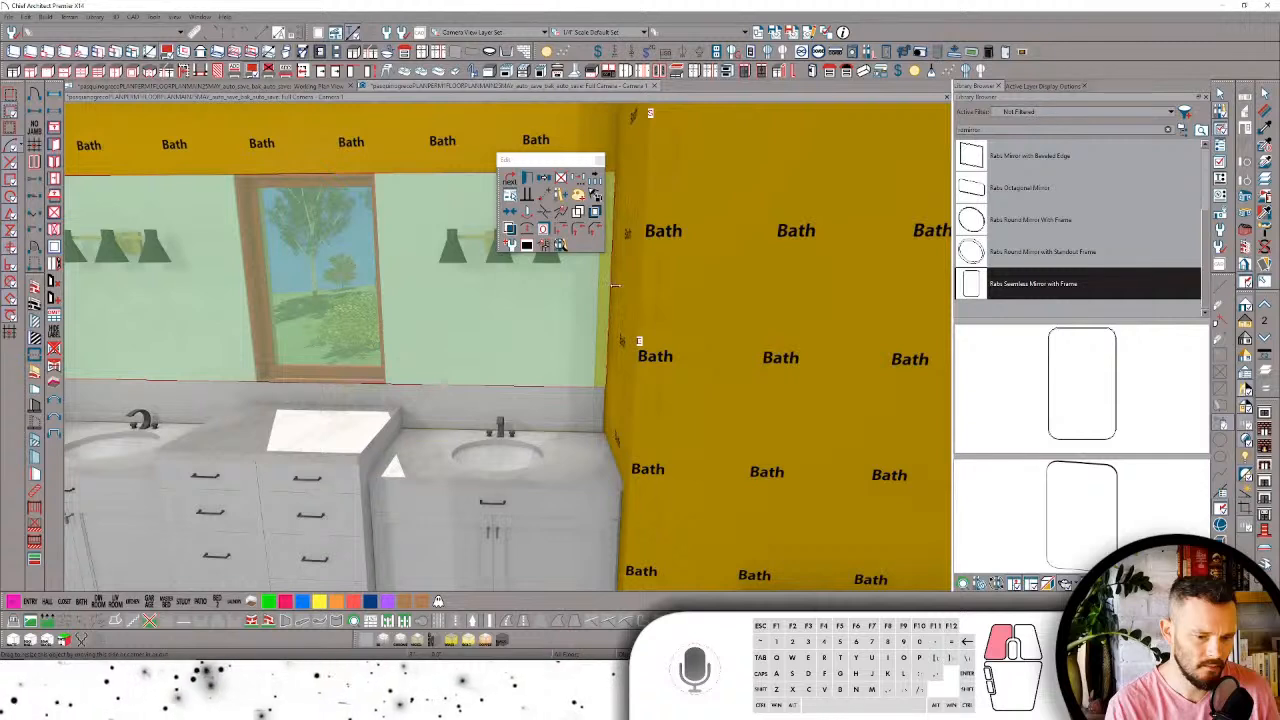
pyautogui.click(608, 285)
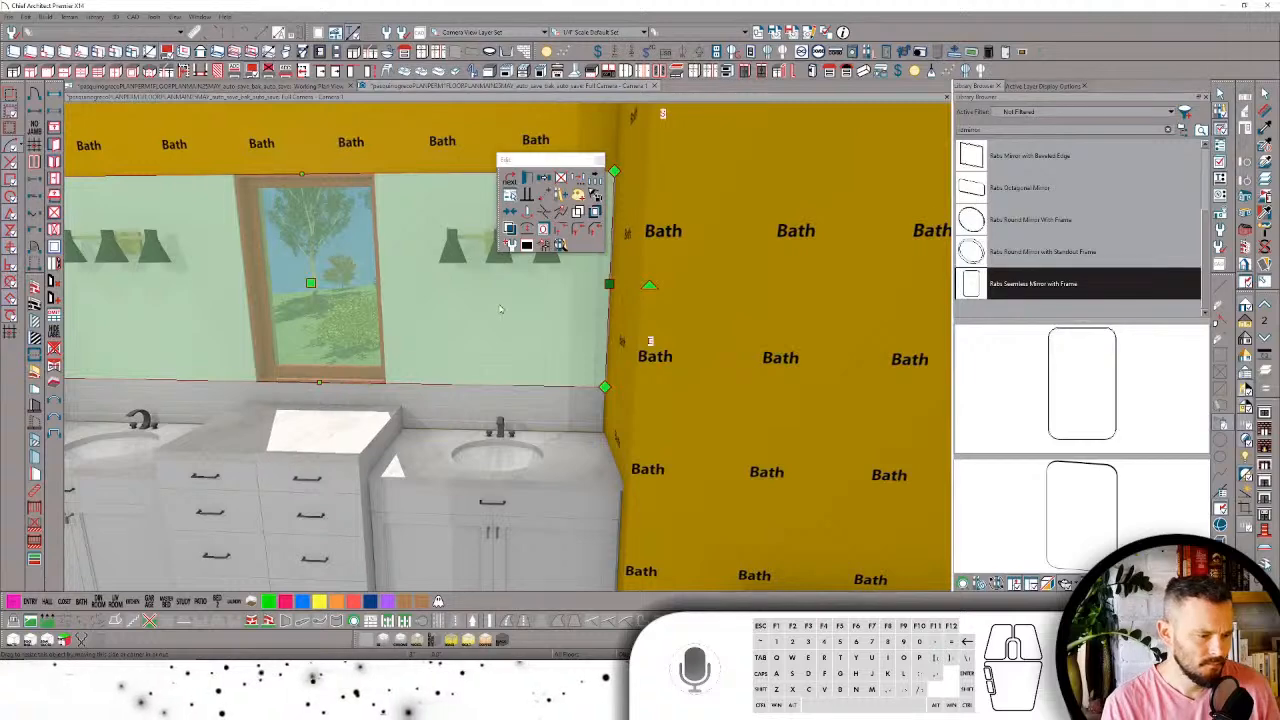
pyautogui.moveTo(504, 307)
pyautogui.mouseDown(button='middle')
pyautogui.moveTo(484, 312)
pyautogui.moveTo(505, 315)
pyautogui.moveTo(517, 291)
pyautogui.mouseUp(button='middle')
pyautogui.click(505, 314)
pyautogui.press('space')
# Step: Search the library for "mirror" and apply the Mirror material to the upper backsplash behind the vanity lights
pyautogui.click(507, 310)
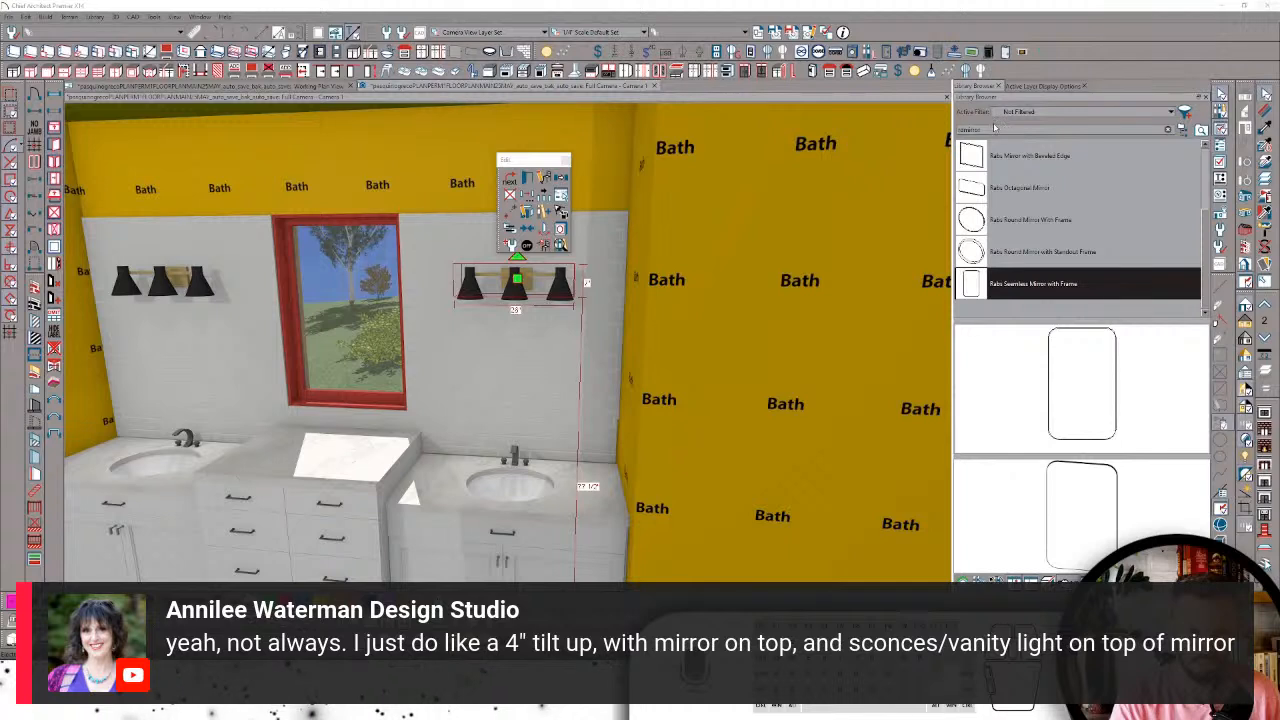
pyautogui.moveTo(985, 131); pyautogui.dragTo(912, 128)
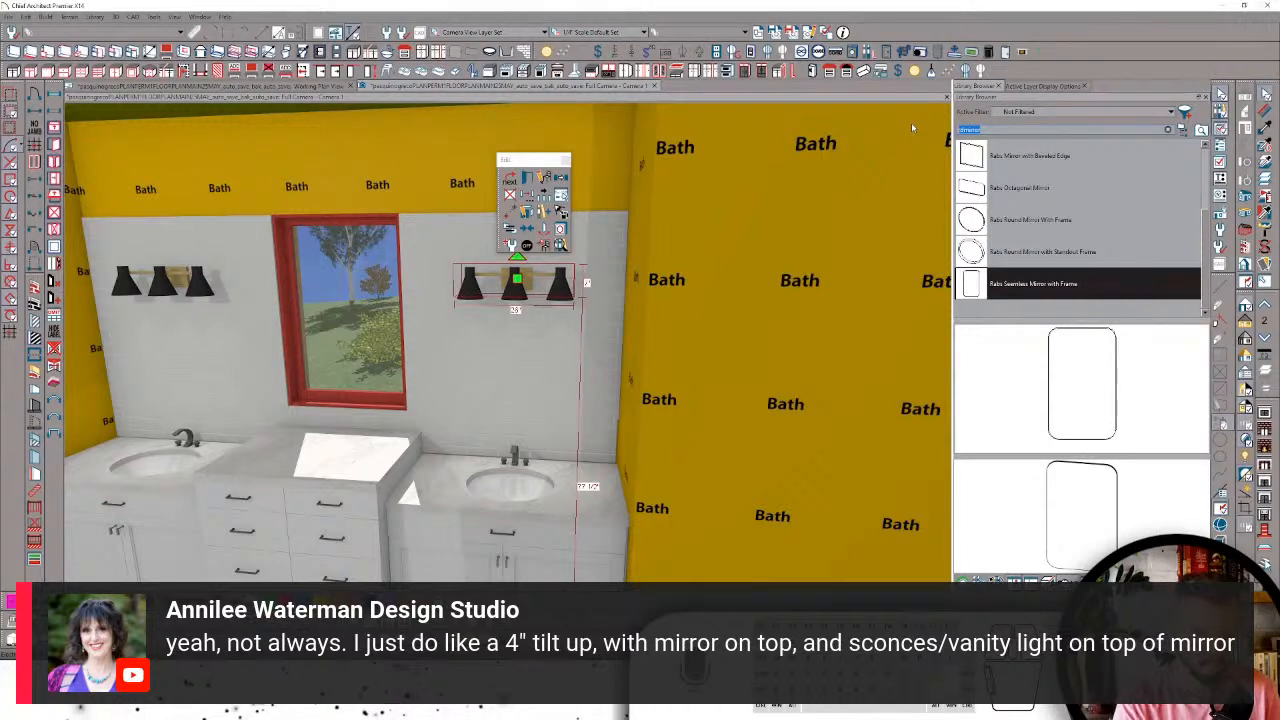
pyautogui.write('mirror')
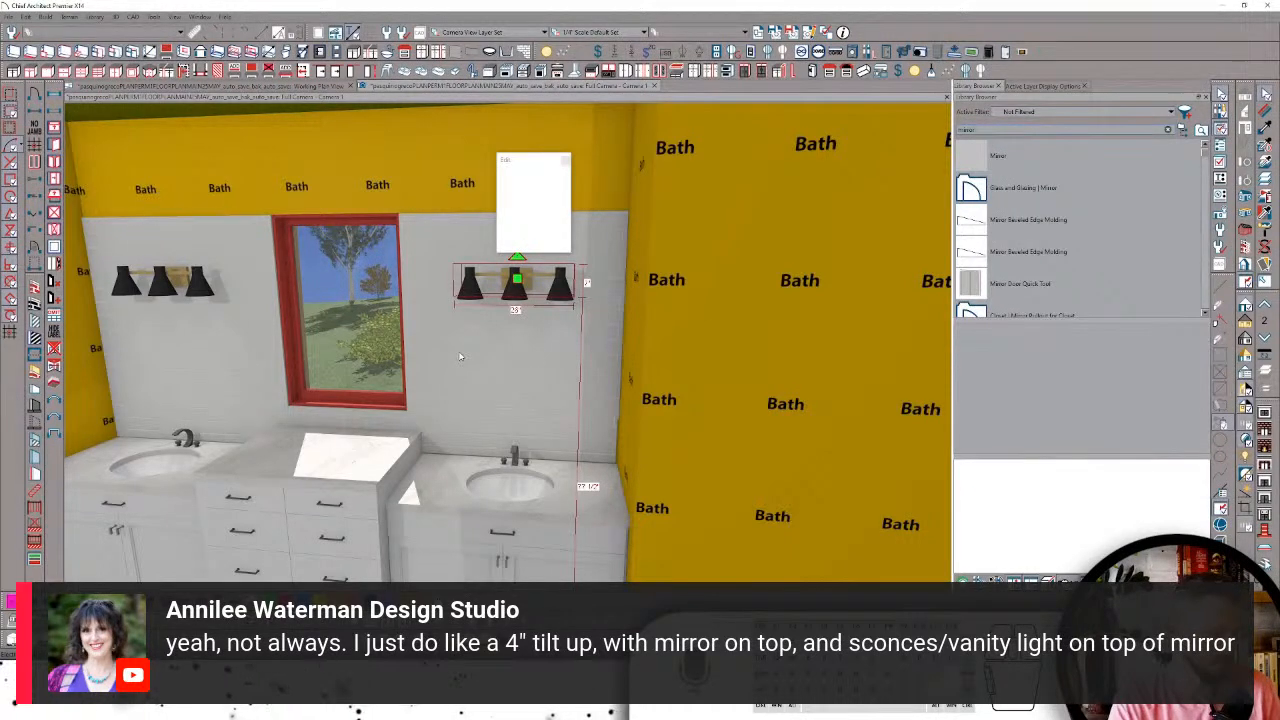
pyautogui.click(1000, 156)
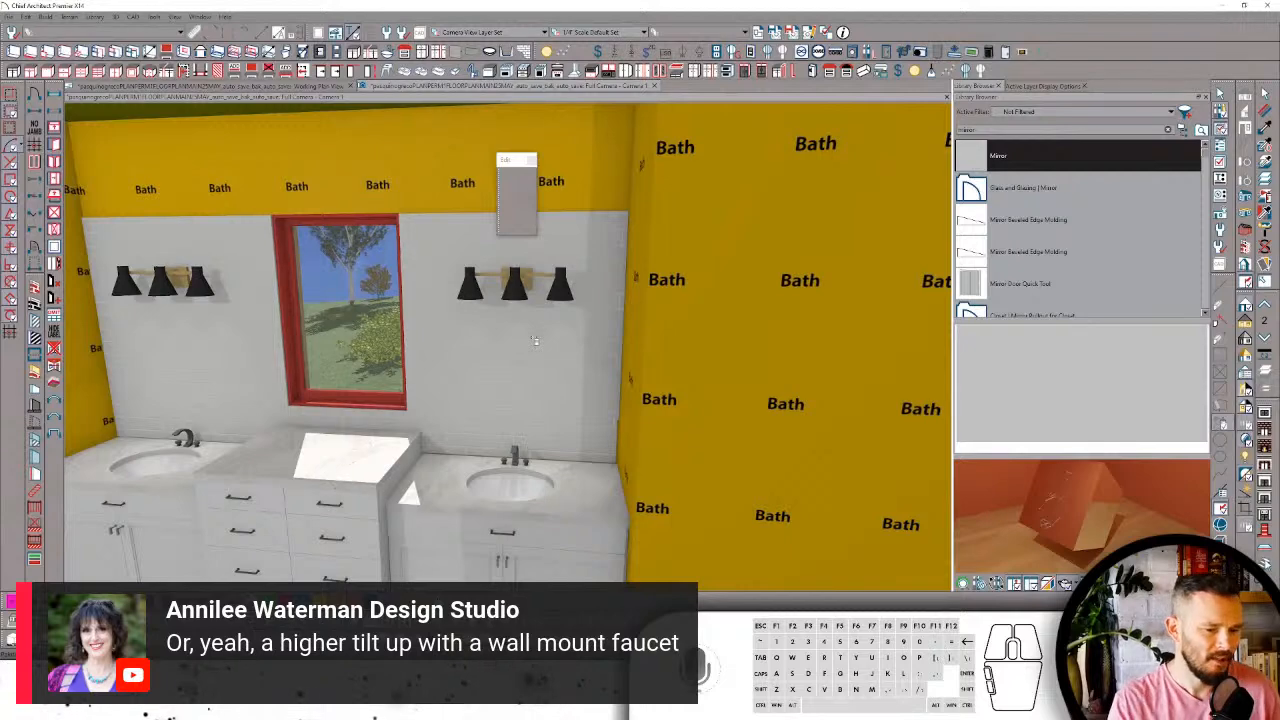
pyautogui.click(534, 340)
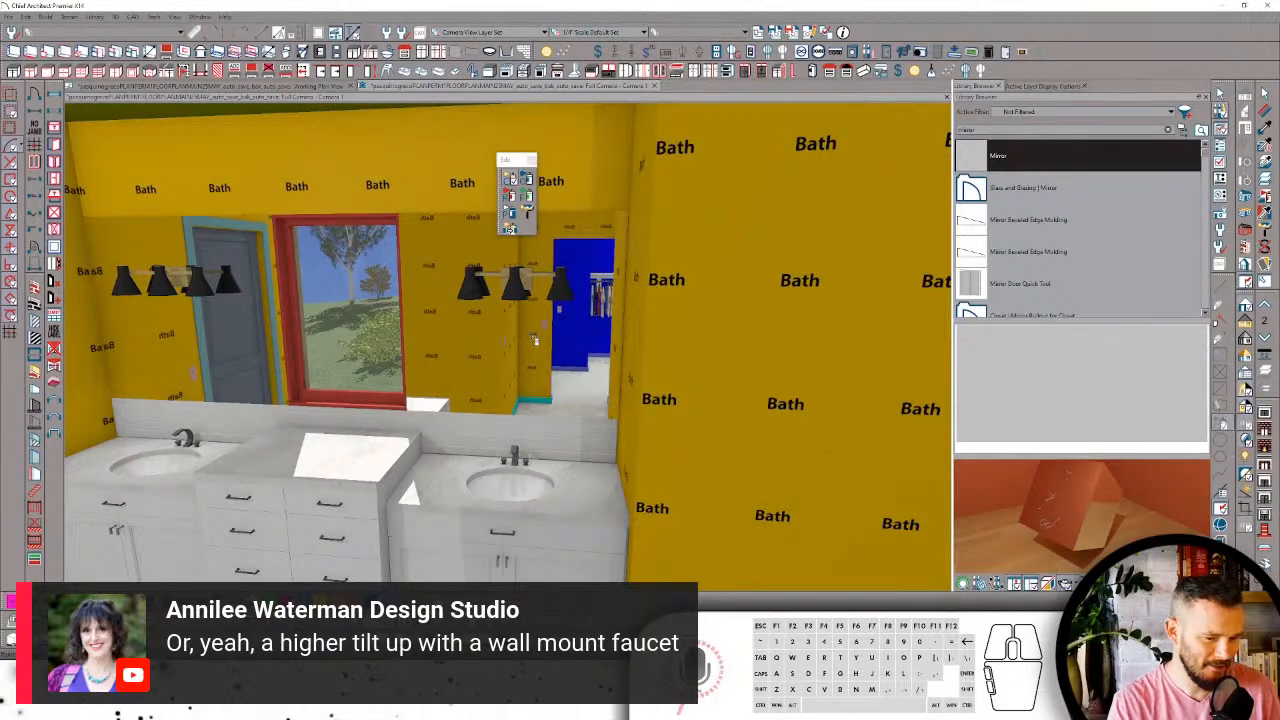
pyautogui.moveTo(530, 335); pyautogui.dragTo(516, 333, button='middle')
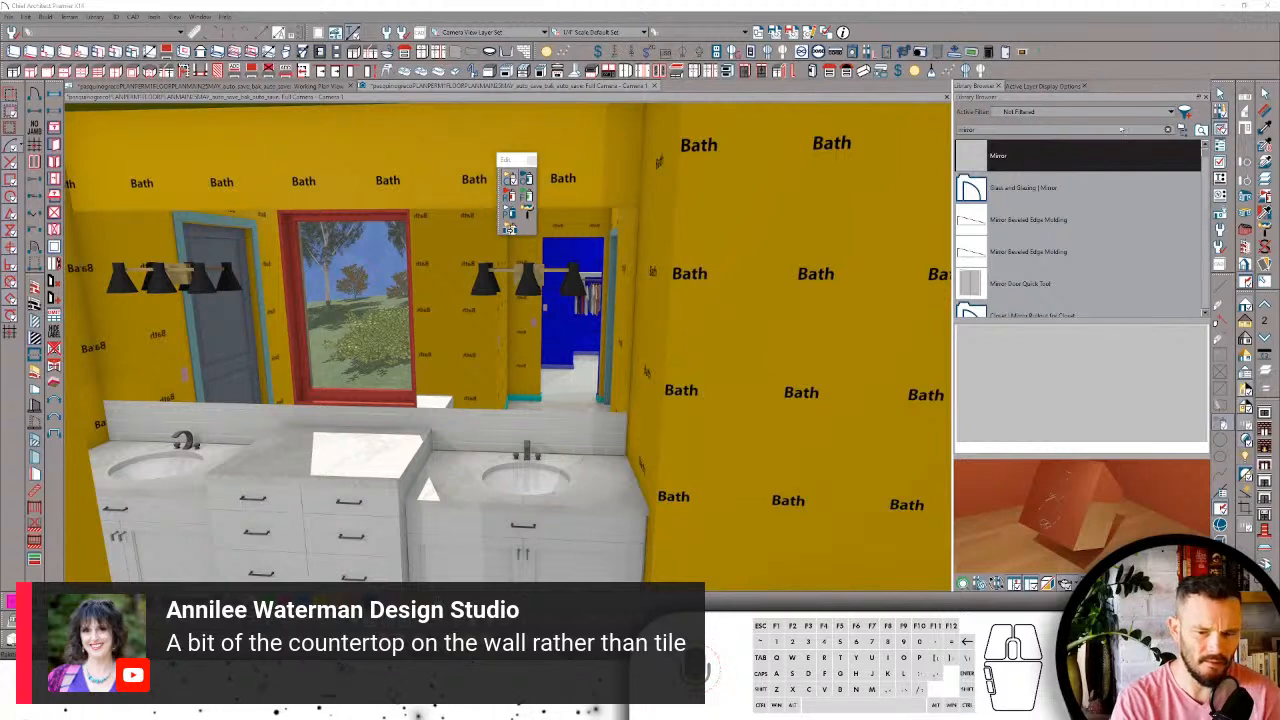
# Step: Replace the lower backsplash's tile with the countertop material using the material painter
pyautogui.click(1263, 127)
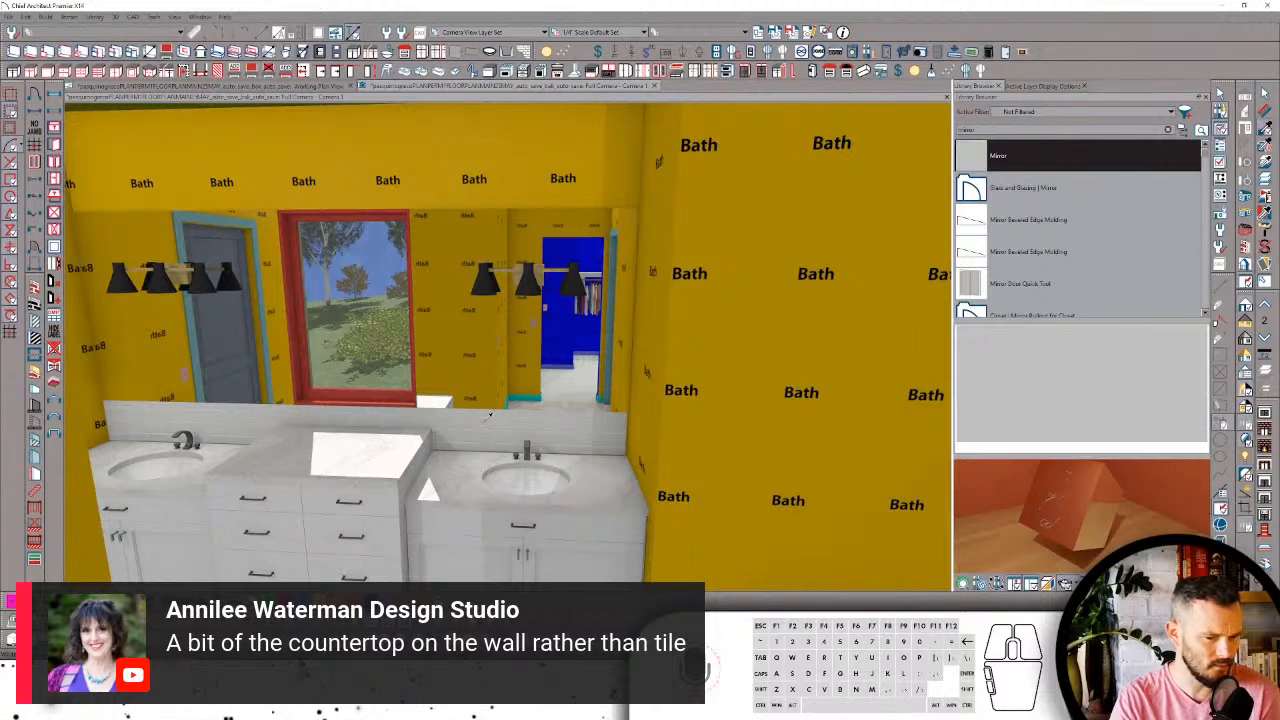
pyautogui.click(486, 428)
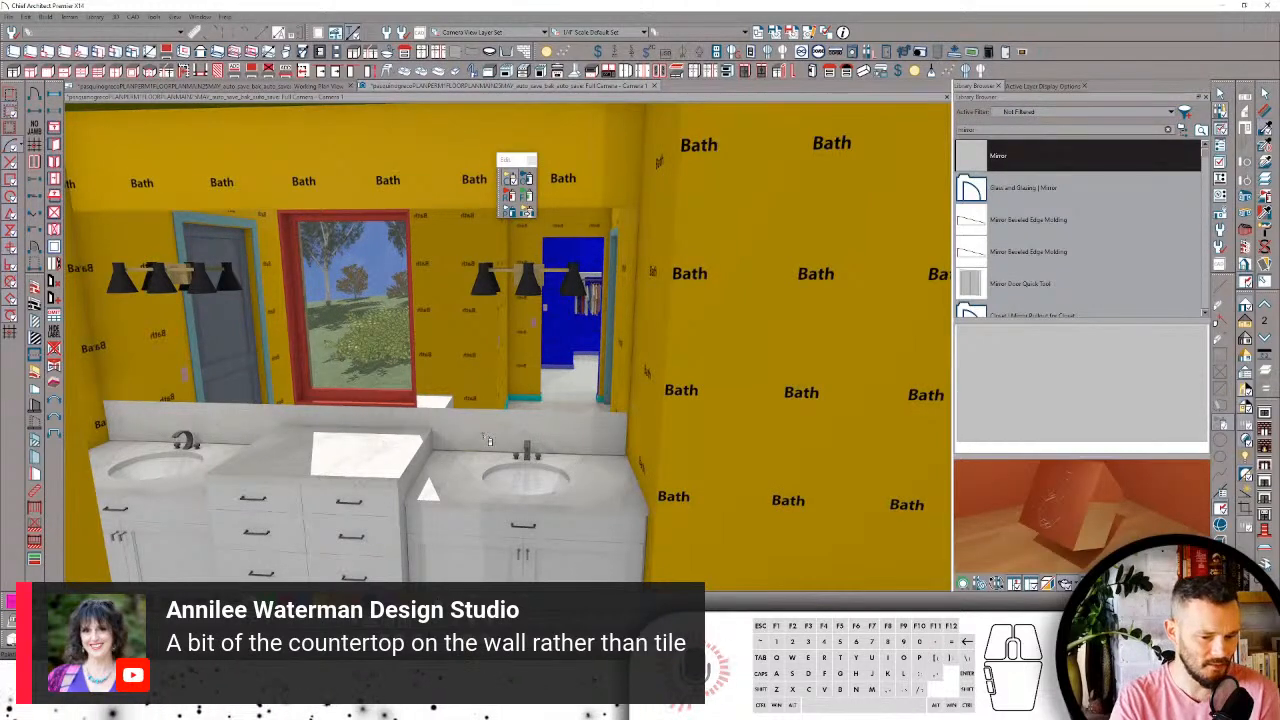
# Step: Fit the lower backsplash to the countertop along its bottom edge and extend its end to the adjoining side wall
pyautogui.click(483, 438)
pyautogui.moveTo(490, 452); pyautogui.dragTo(473, 451)
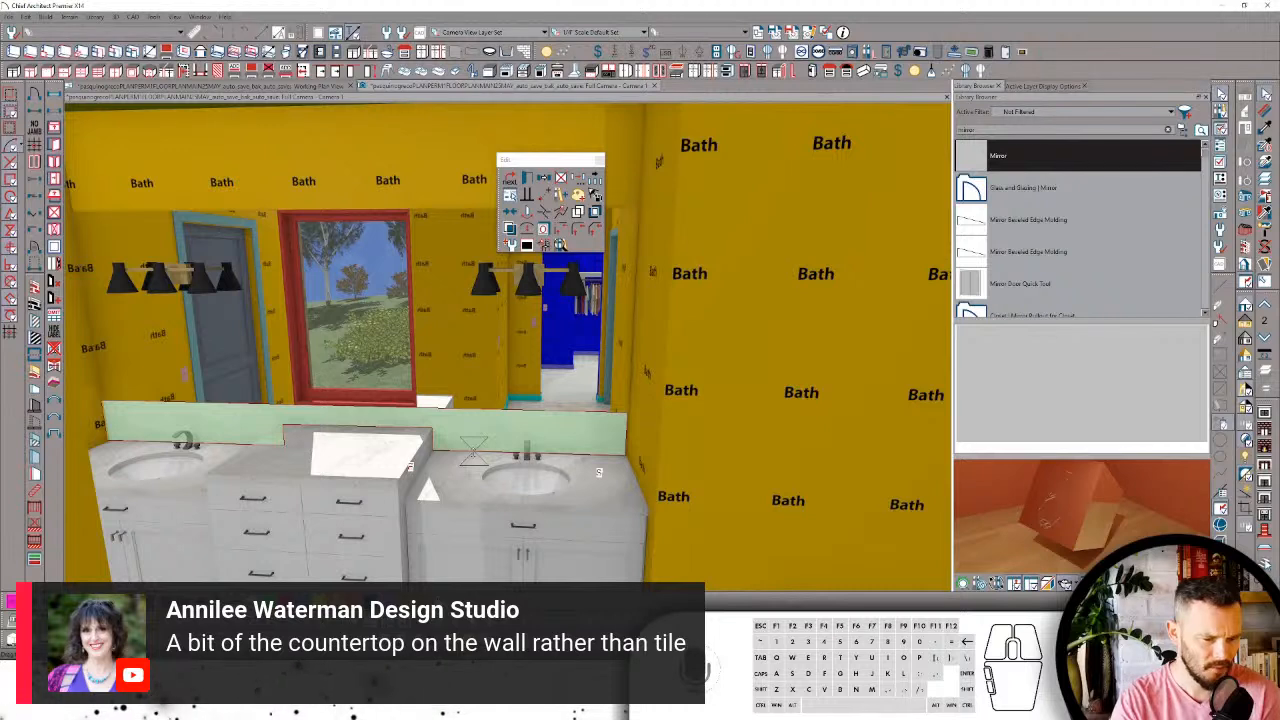
pyautogui.click(474, 450)
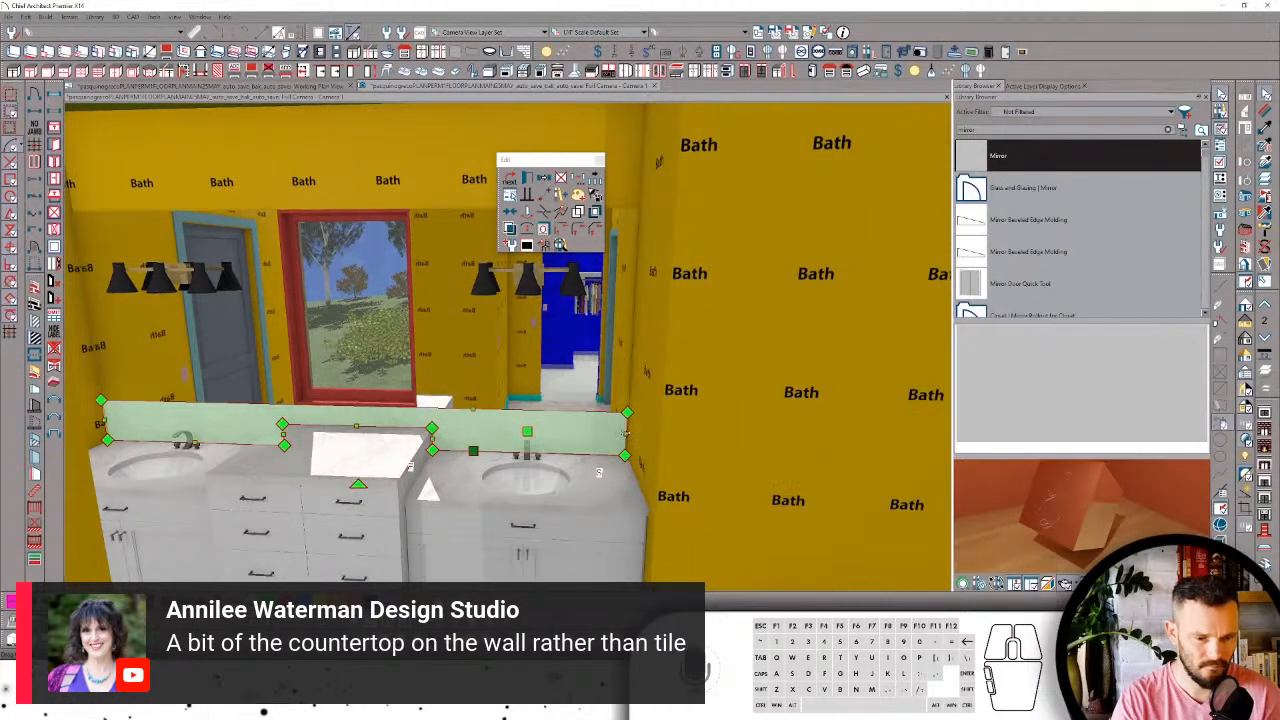
pyautogui.moveTo(626, 436); pyautogui.dragTo(630, 434)
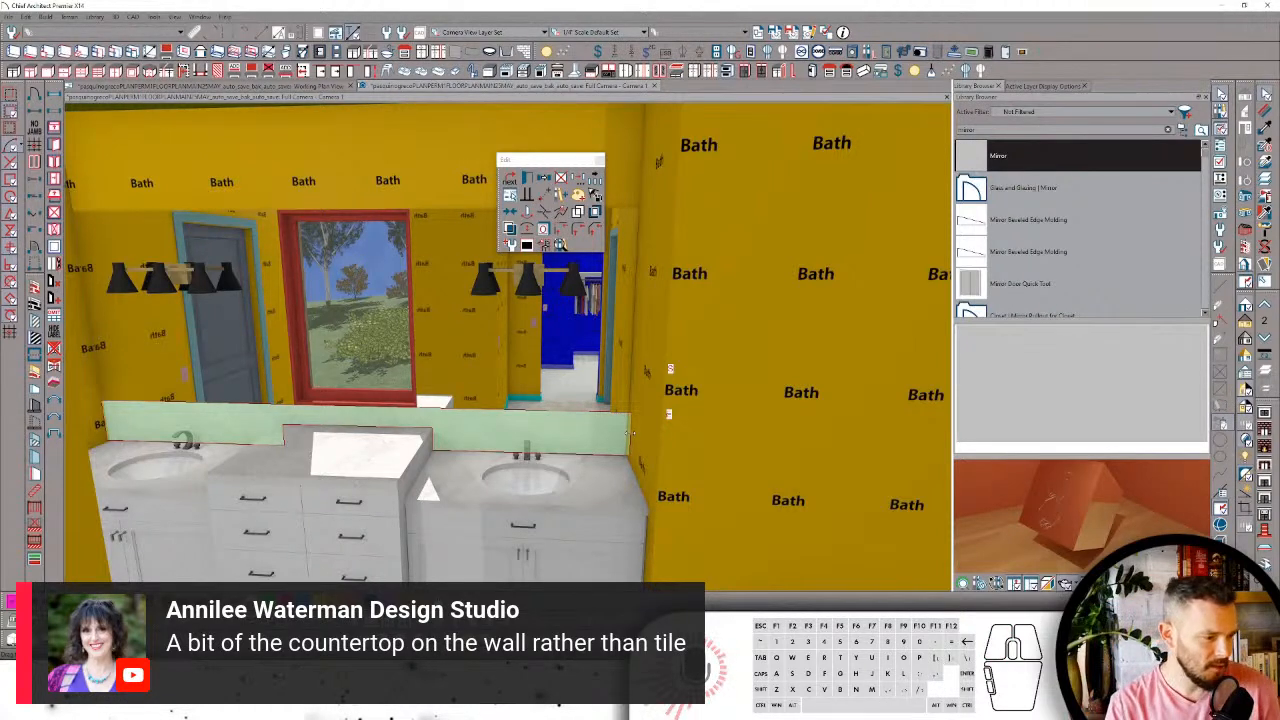
pyautogui.click(630, 434)
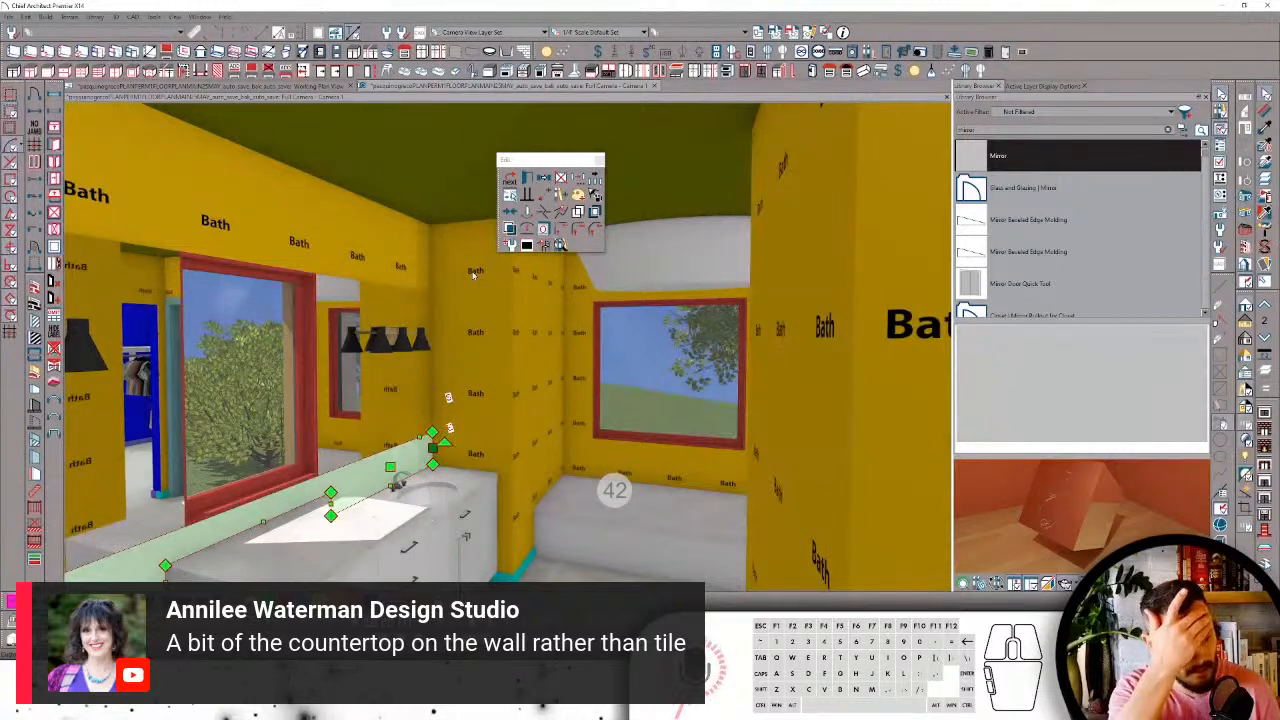
# Step: Select both vanity lights together and raise them slightly on the mirror wall
pyautogui.press('Left')
pyautogui.press('Left')
pyautogui.press('Left')
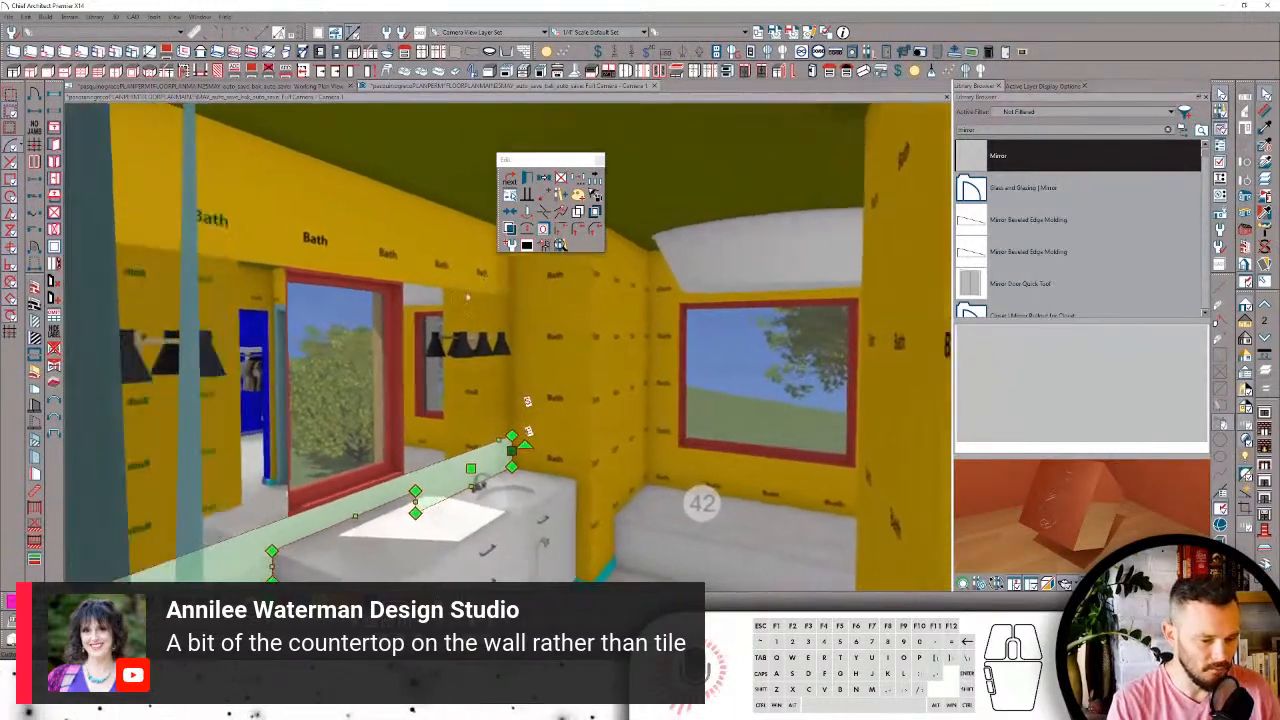
pyautogui.click(512, 348)
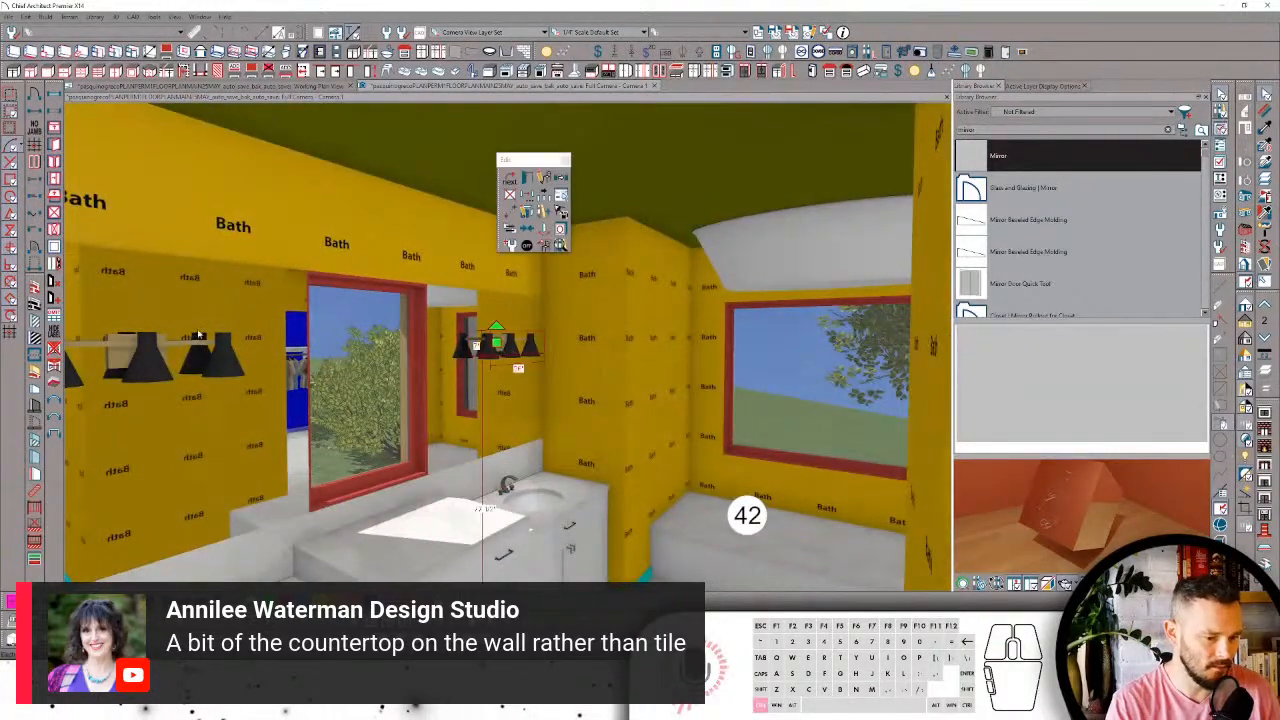
pyautogui.click(150, 376)
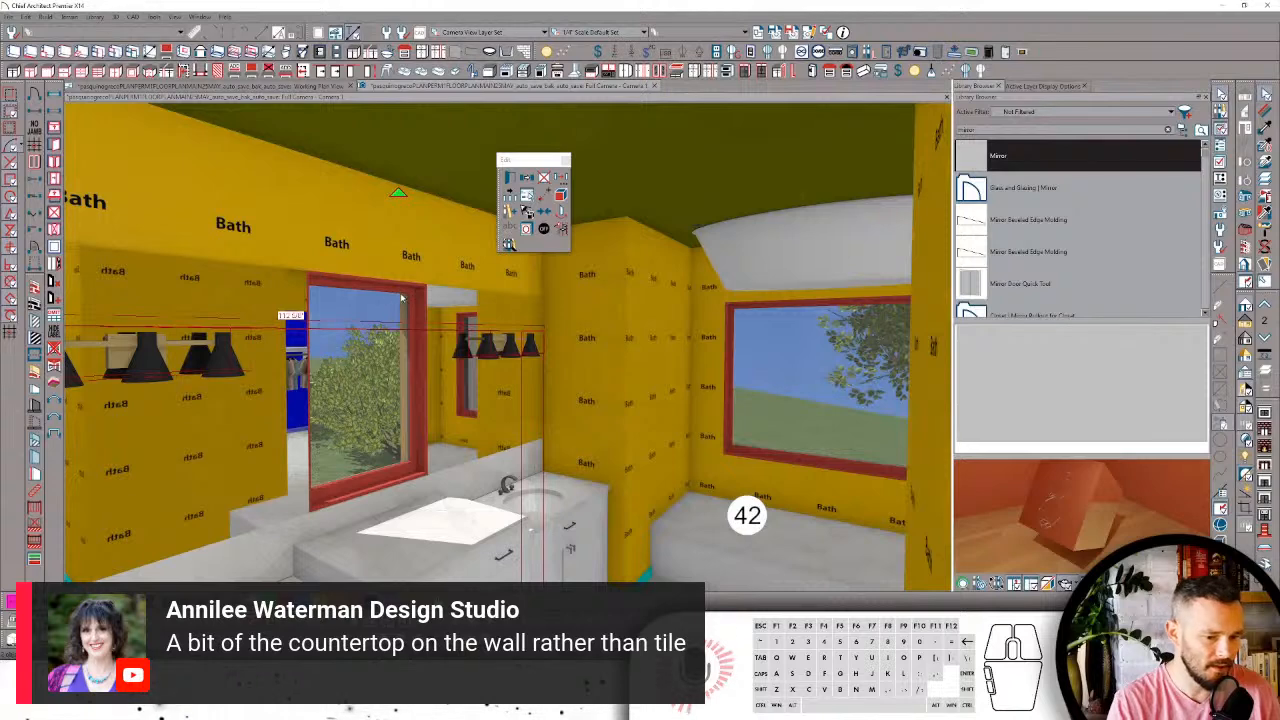
pyautogui.click(530, 364)
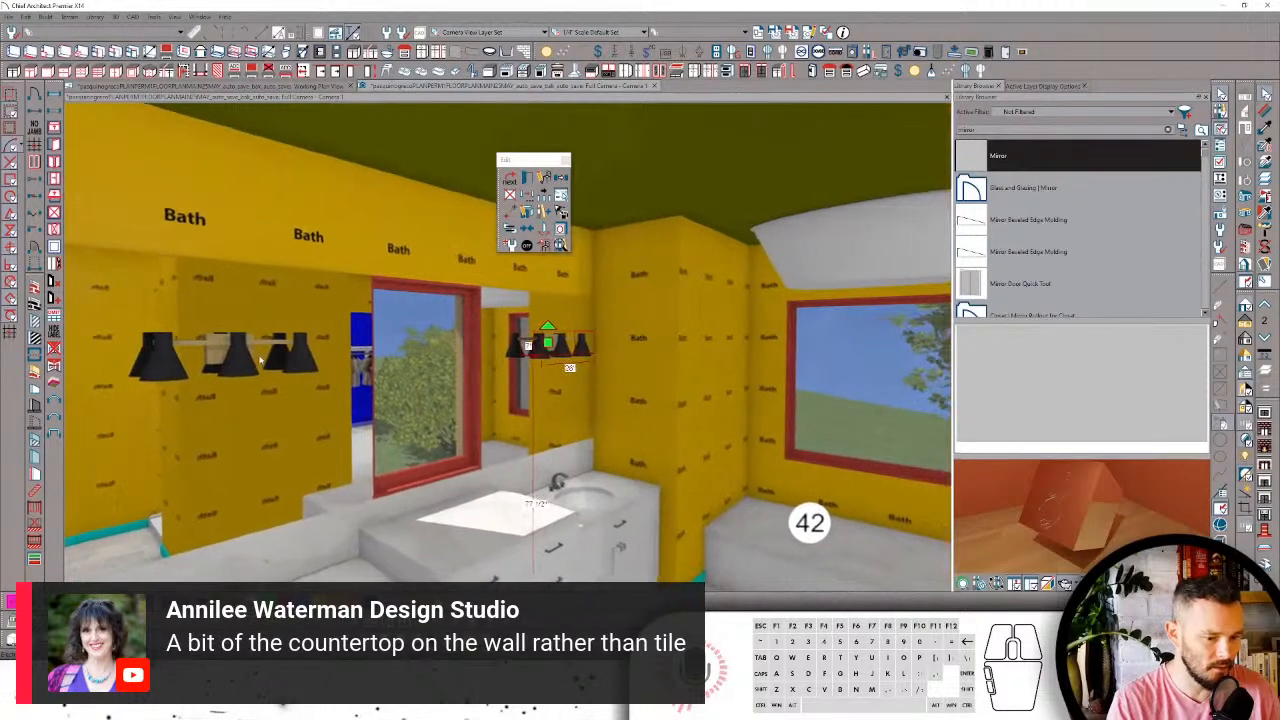
pyautogui.keyDown('ctrl'); pyautogui.click(248, 364); pyautogui.keyUp('ctrl')
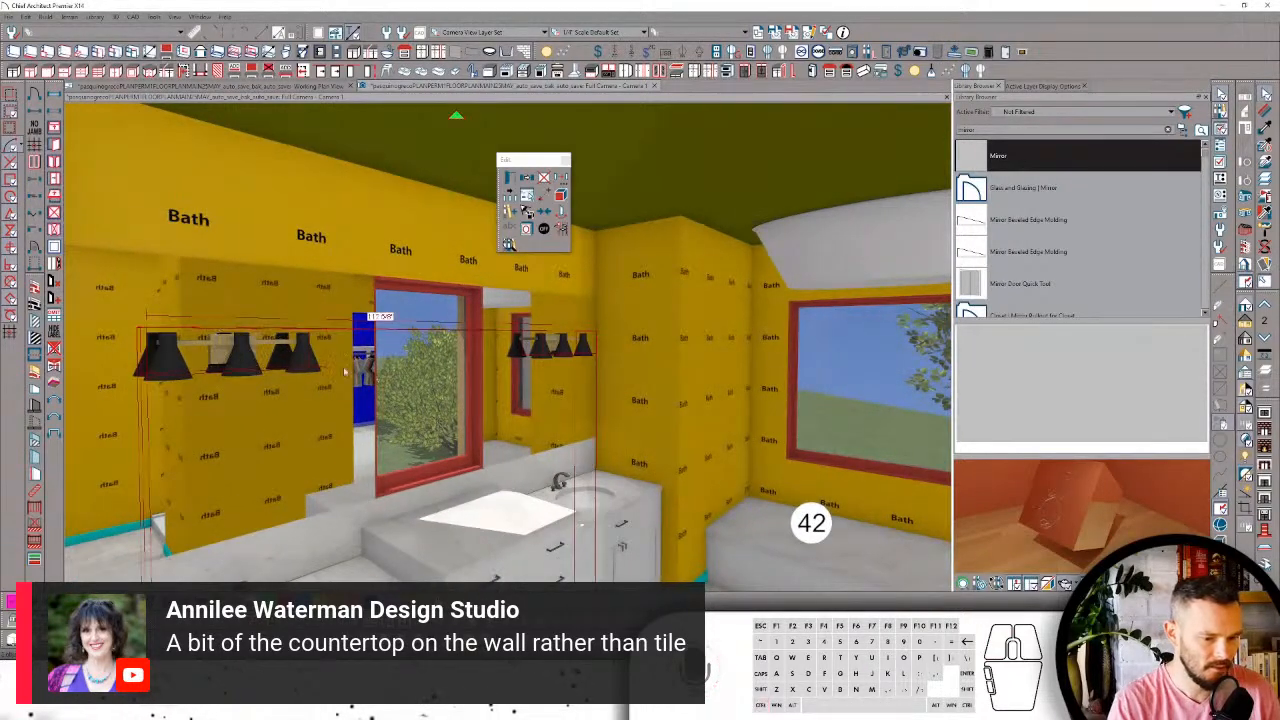
pyautogui.scroll(-1, 494, 420)
pyautogui.scroll(-1, 409, 286)
pyautogui.scroll(3, 409, 286)
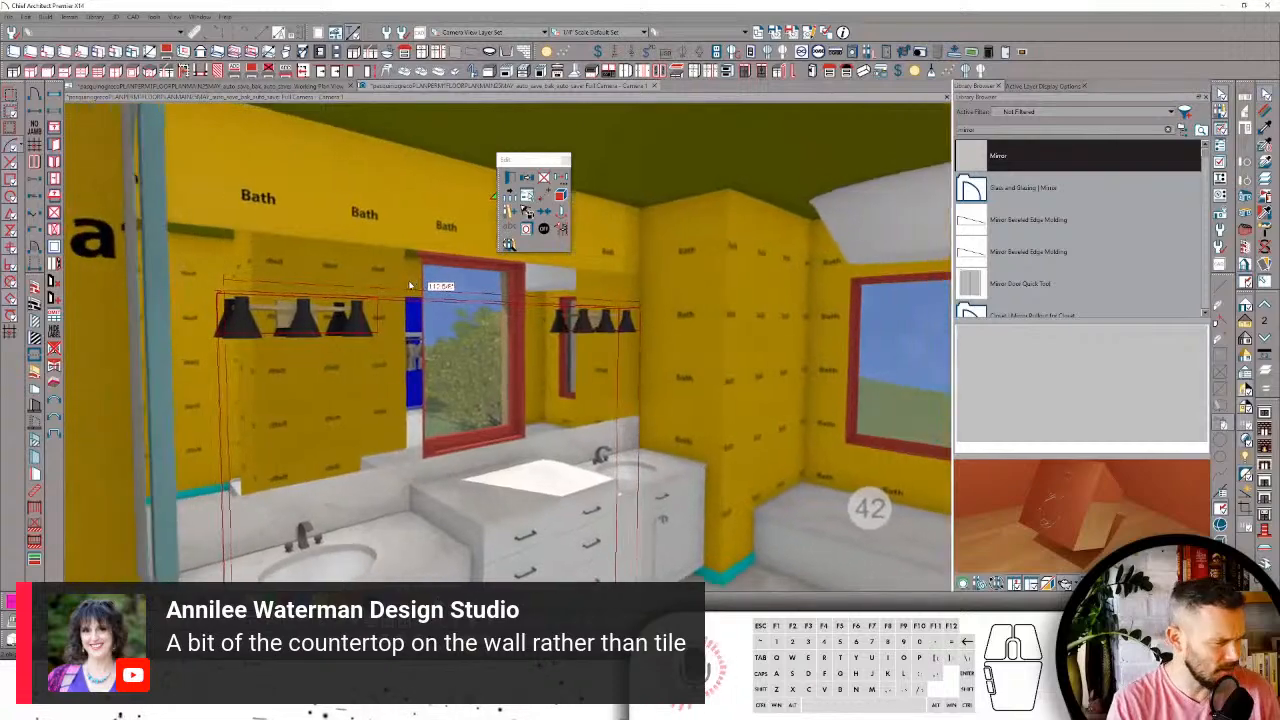
pyautogui.moveTo(409, 286); pyautogui.dragTo(460, 467, button='middle')
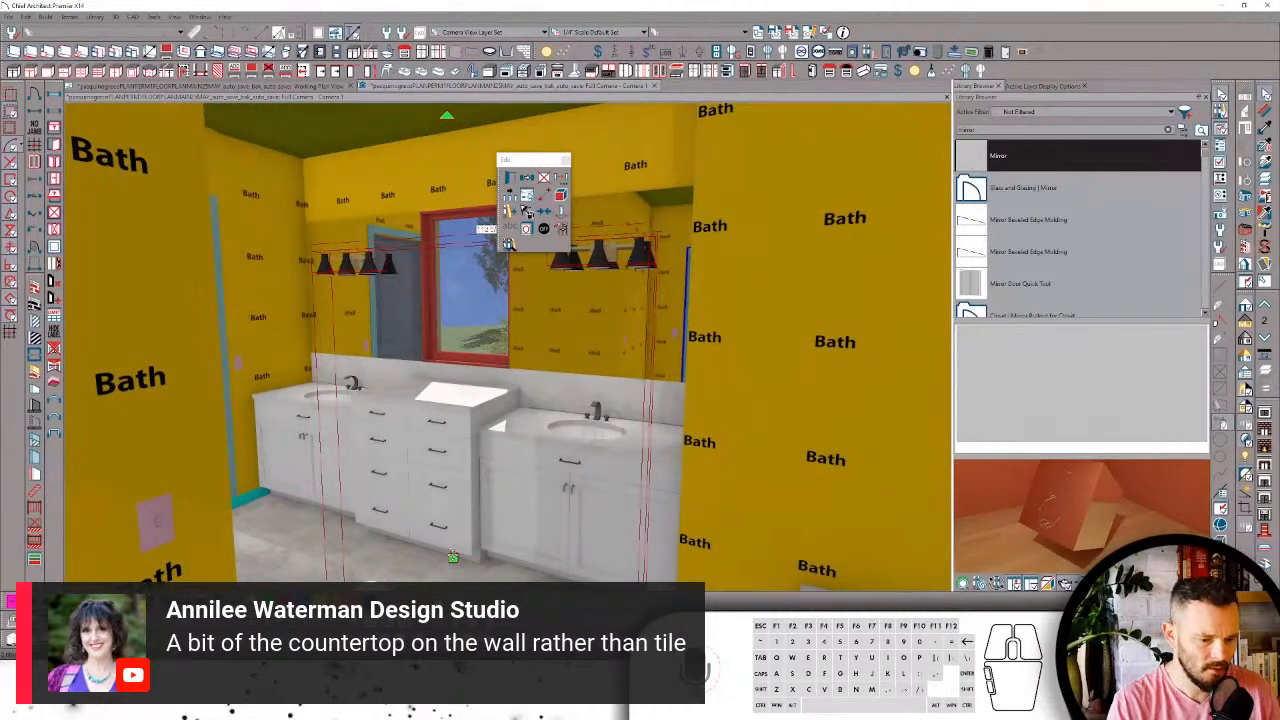
pyautogui.moveTo(453, 557); pyautogui.dragTo(453, 540)
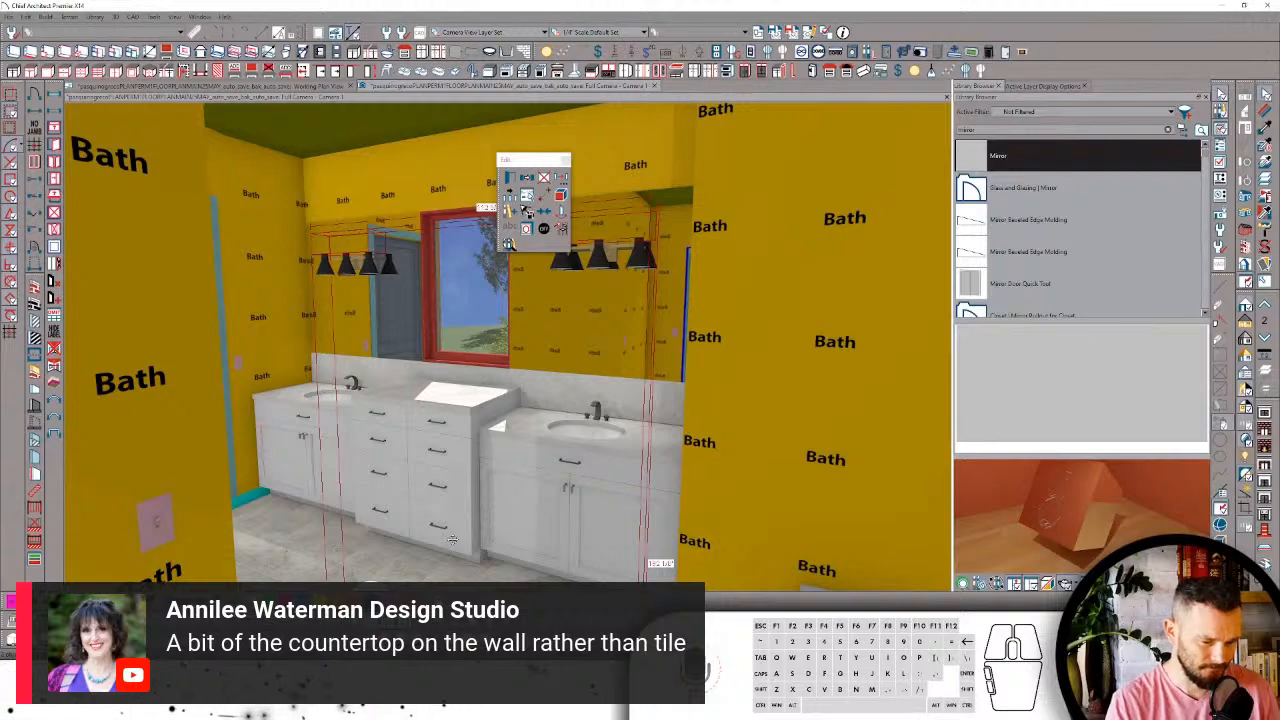
# Step: Select the sink cabinet next to the side wall and search the library for sinks
pyautogui.press('Right')
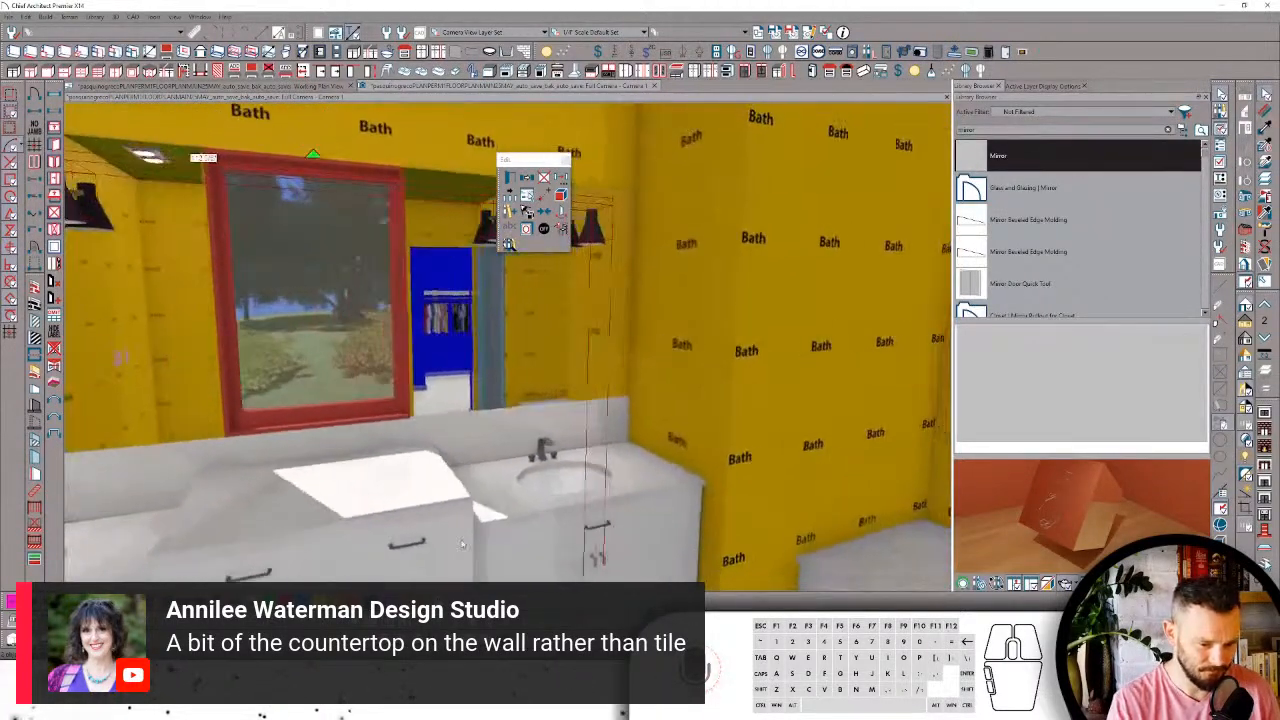
pyautogui.moveTo(462, 545); pyautogui.dragTo(672, 502, button='middle')
pyautogui.click(672, 502)
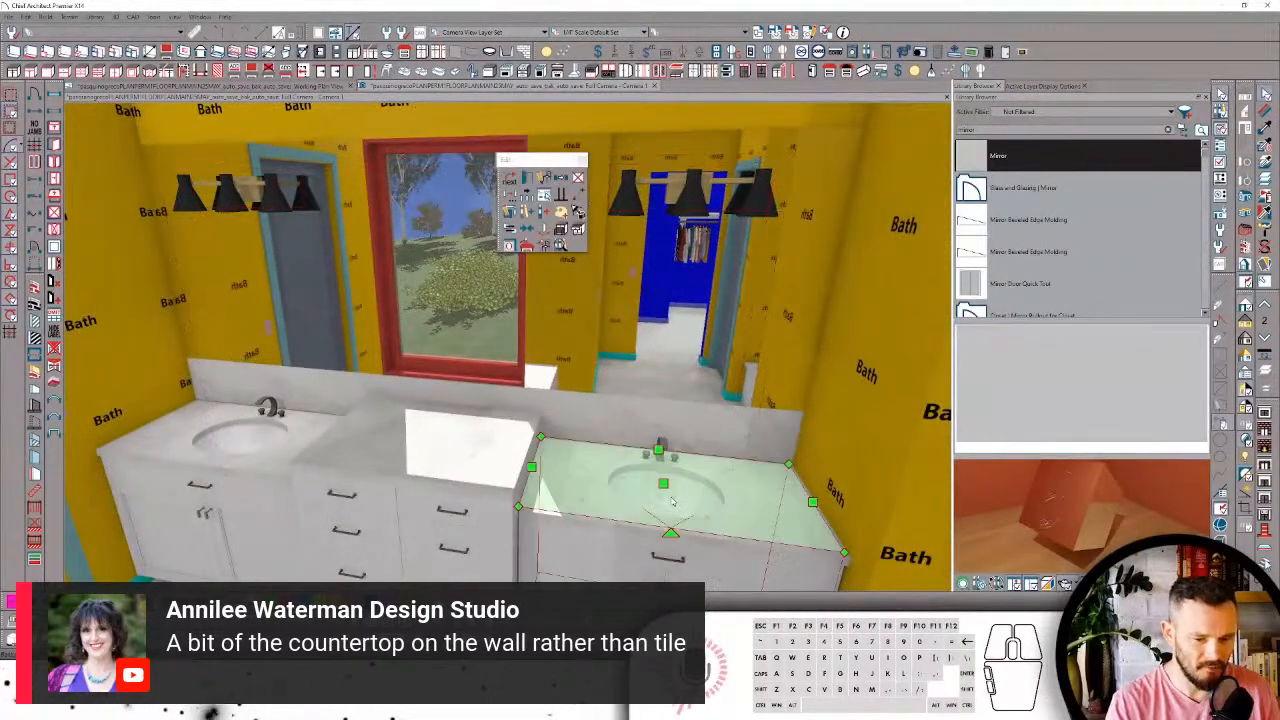
pyautogui.doubleClick(968, 130)
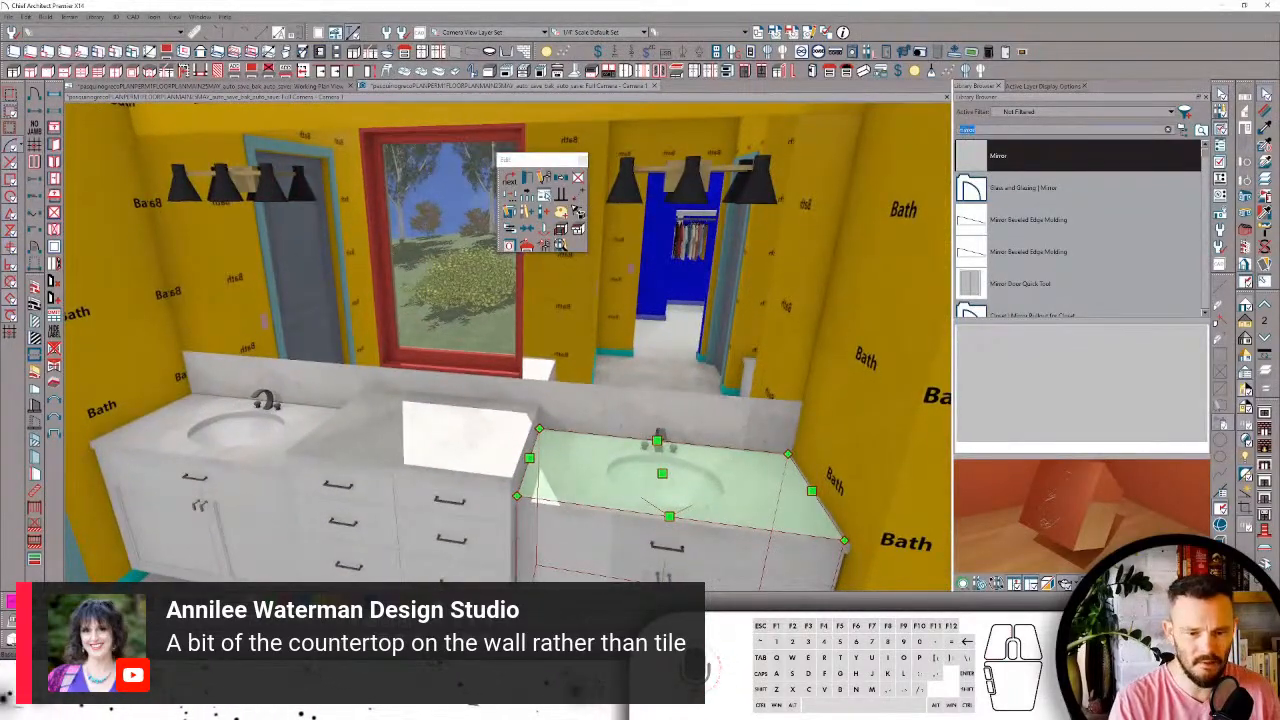
pyautogui.write('cabi')
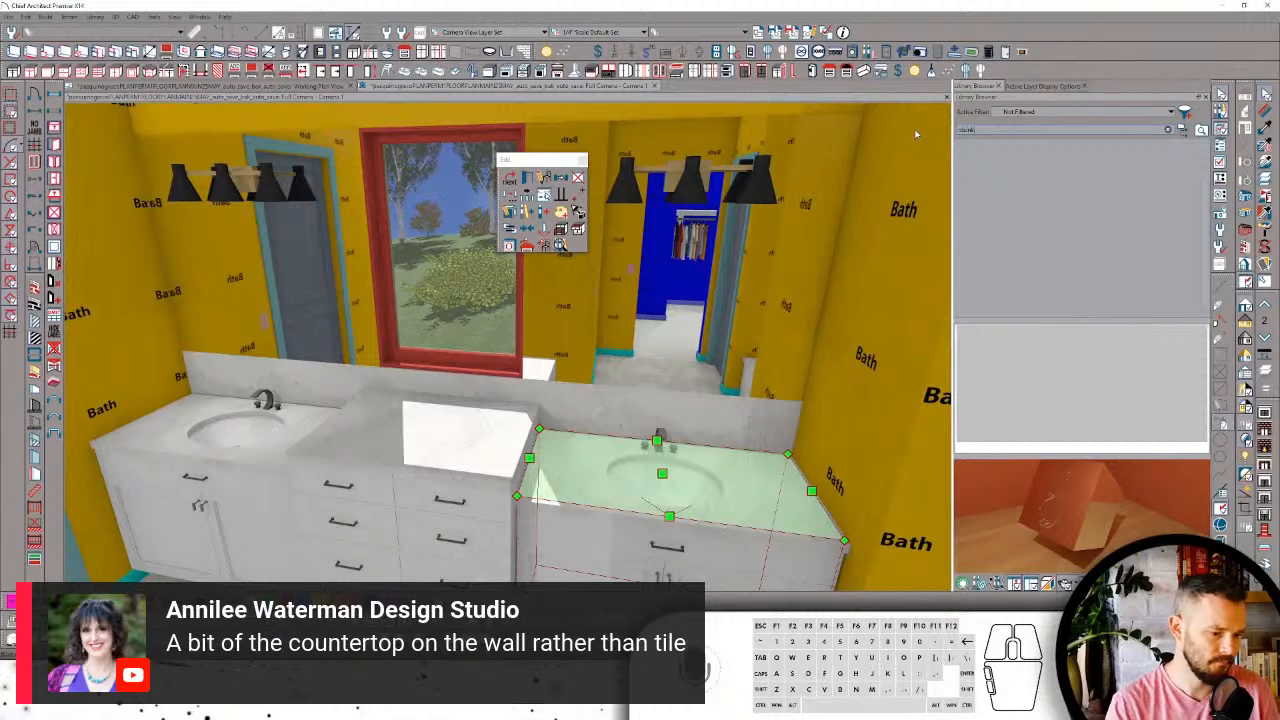
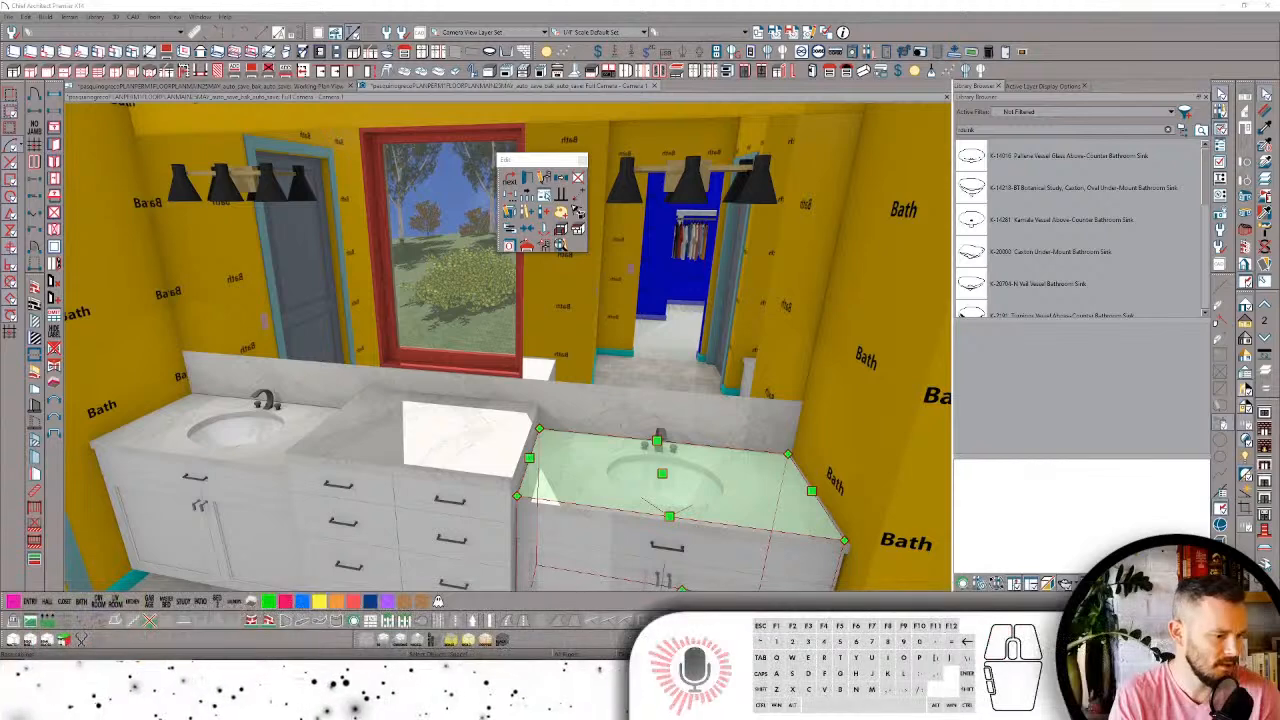
# Step: Lower the bottom edges of the backsplash behind both sinks so that they reach down to the countertops
pyautogui.click(643, 412)
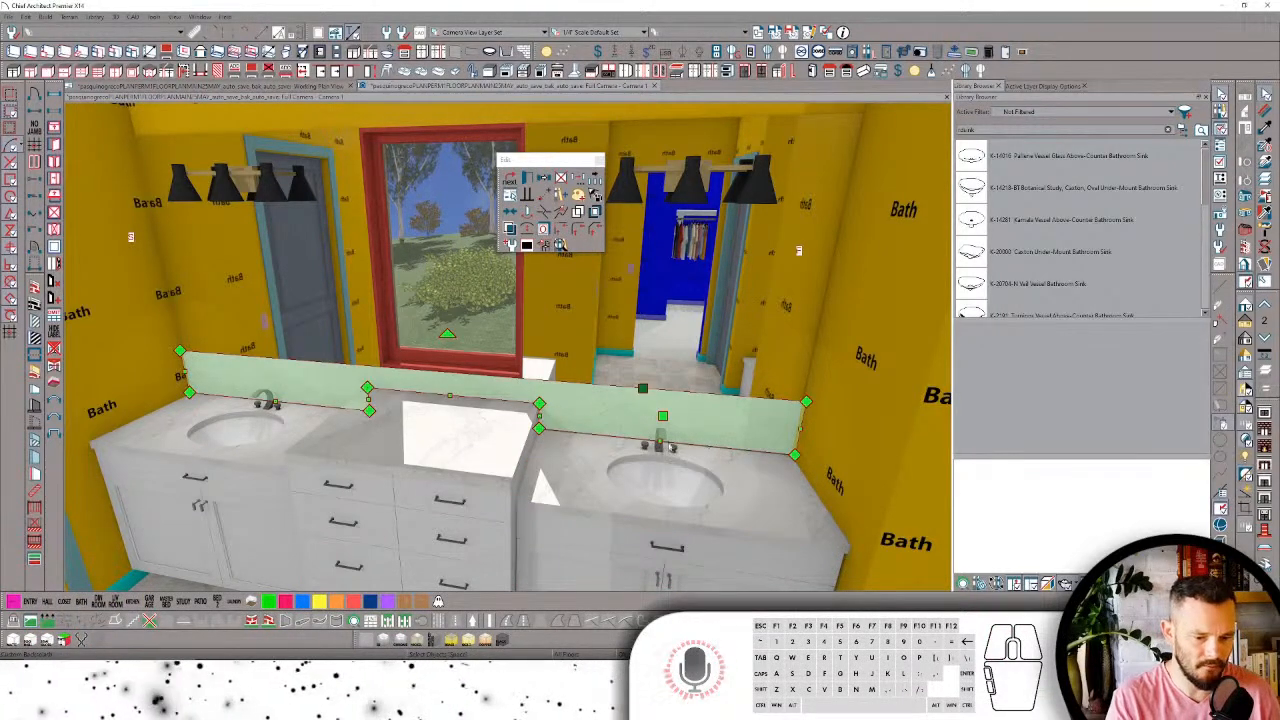
pyautogui.moveTo(661, 441); pyautogui.dragTo(659, 447)
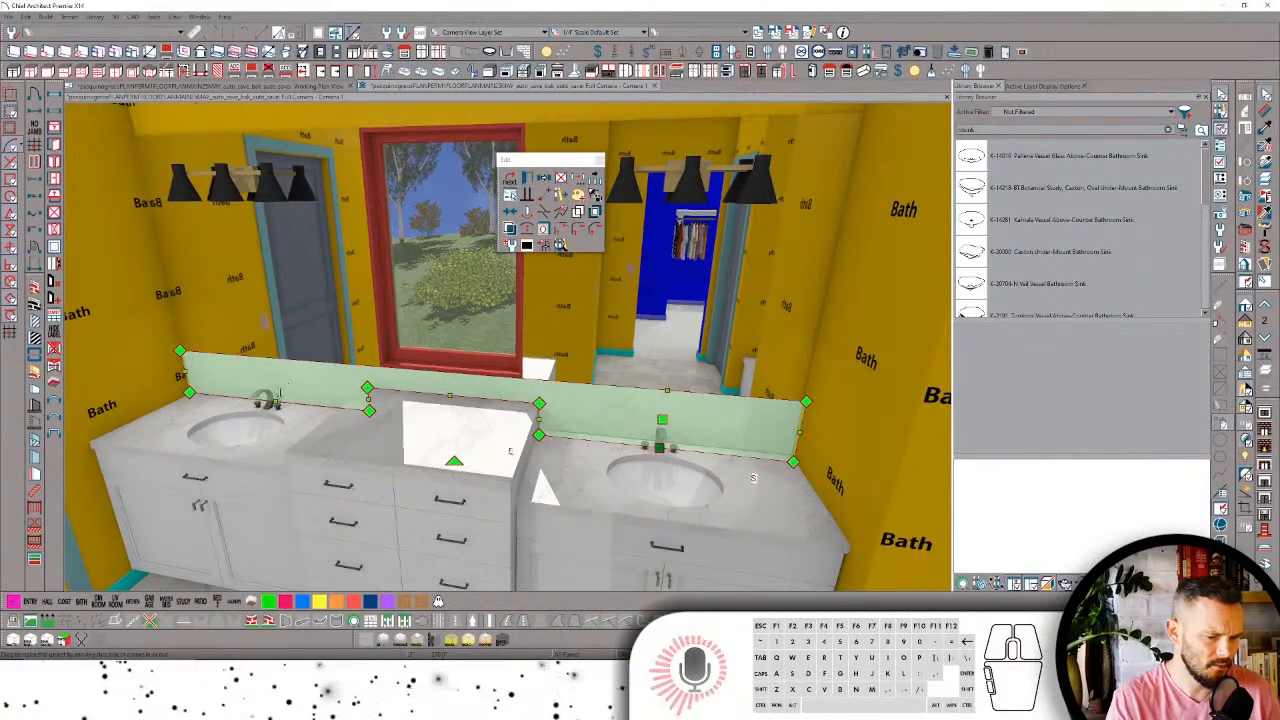
pyautogui.moveTo(346, 426); pyautogui.dragTo(346, 426)
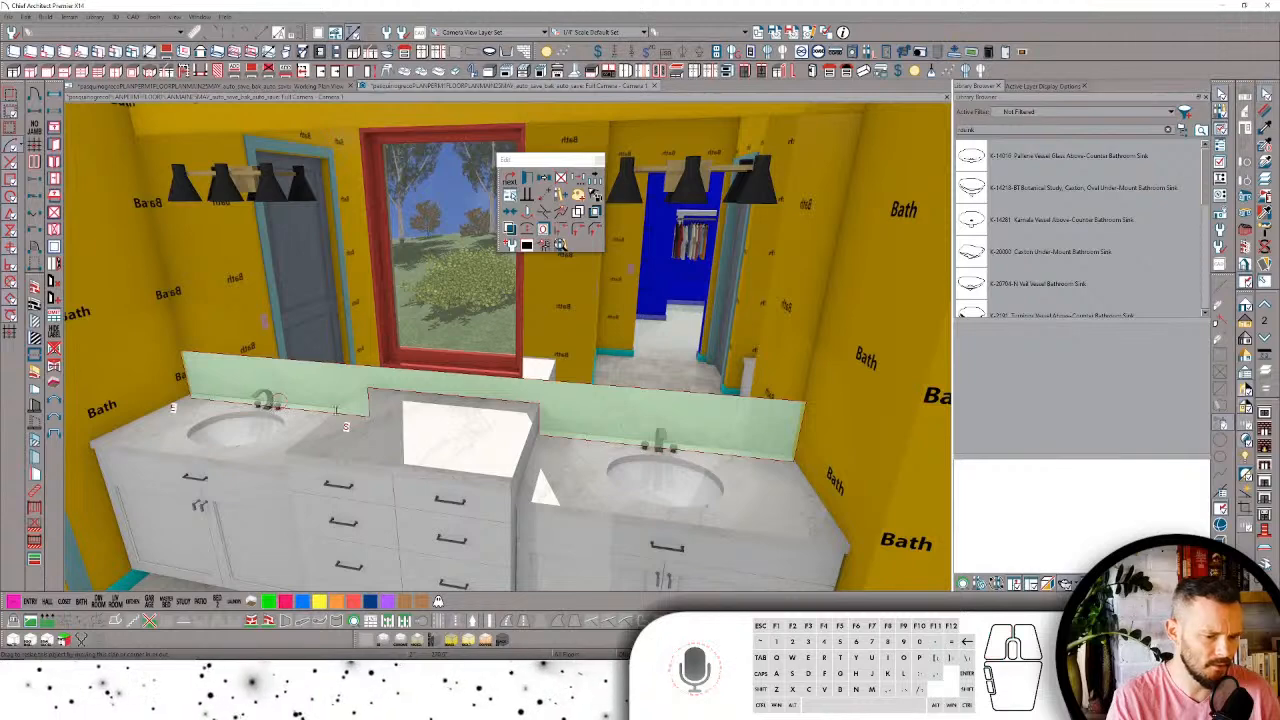
pyautogui.click(560, 412)
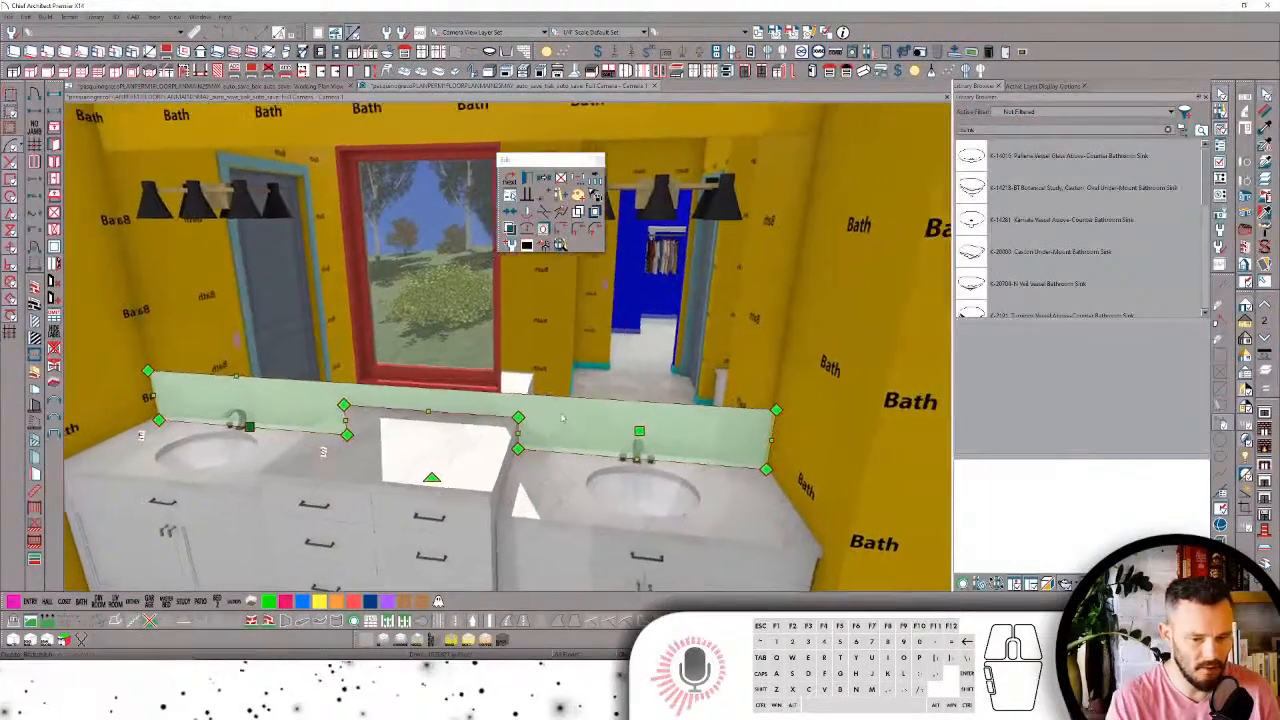
pyautogui.press('Right')
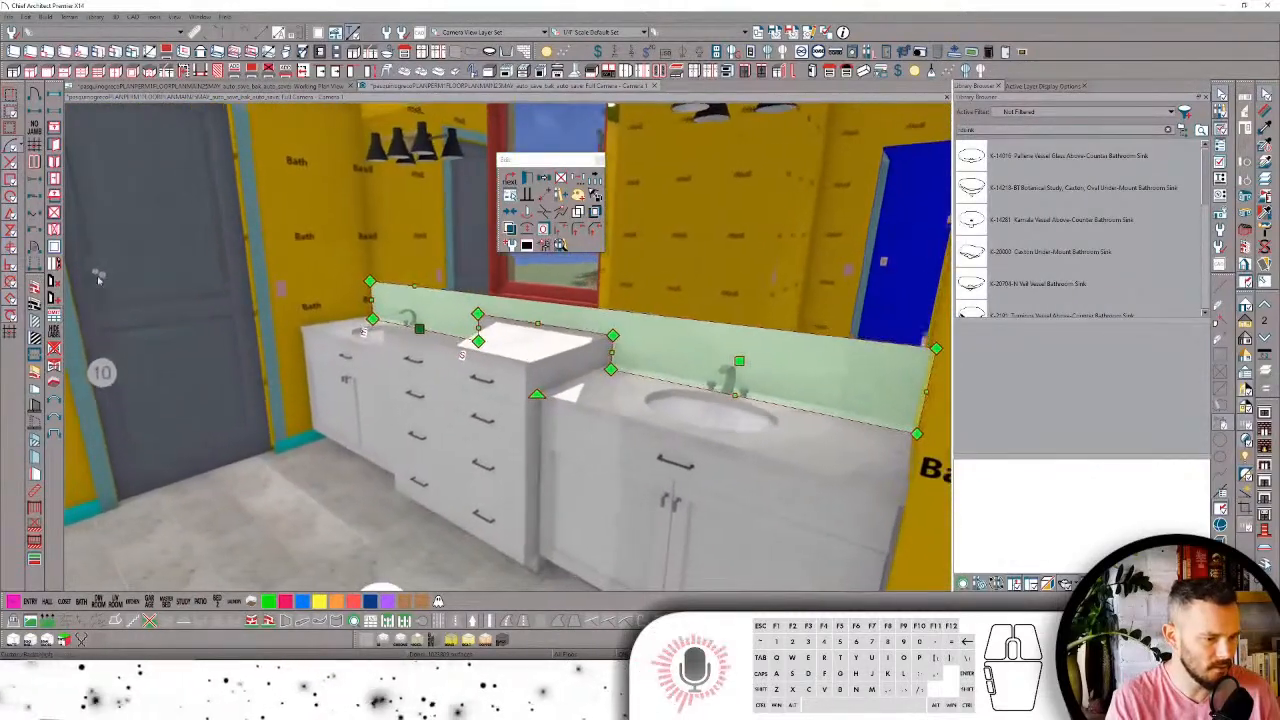
pyautogui.click(99, 274)
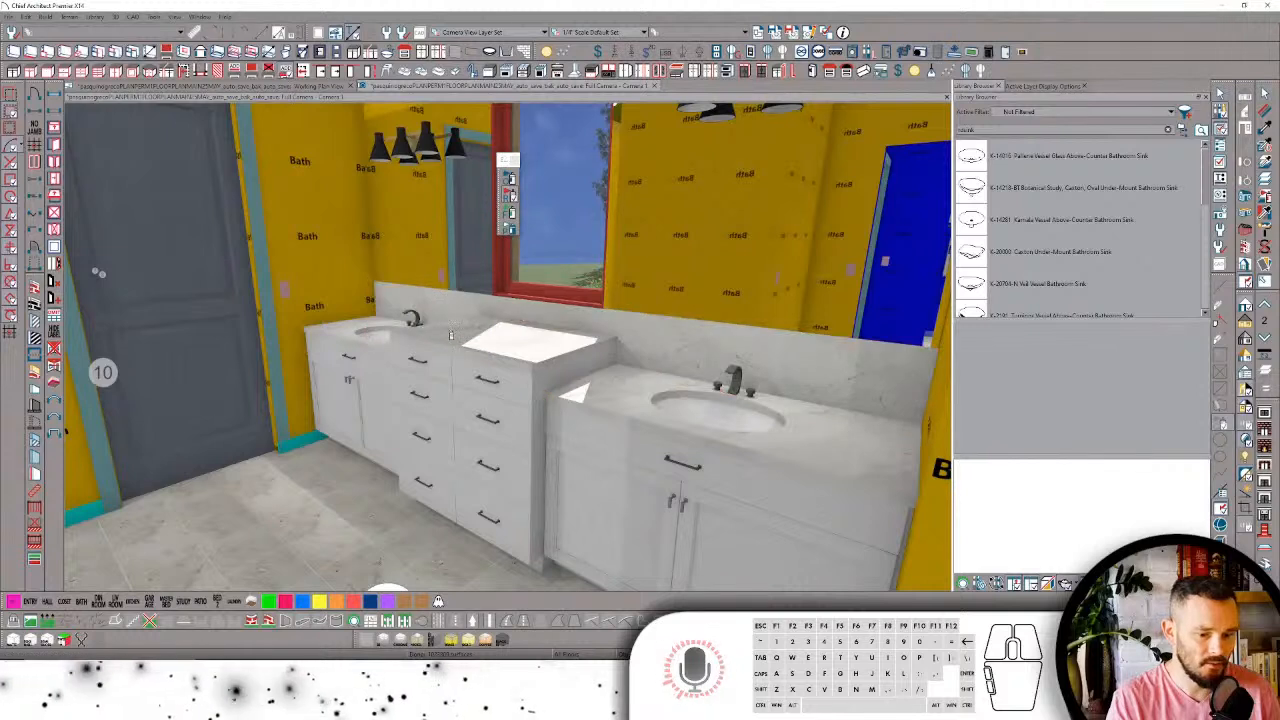
pyautogui.click(508, 196)
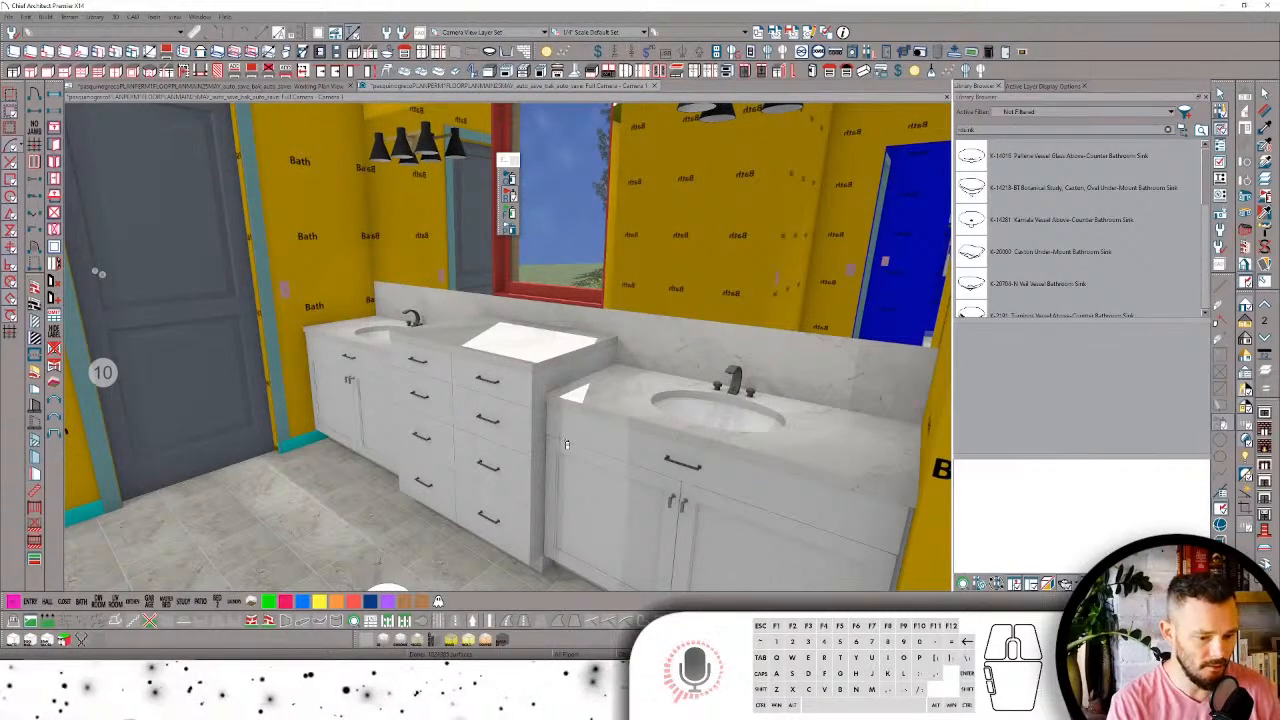
pyautogui.moveTo(560, 438); pyautogui.dragTo(559, 437, button='middle')
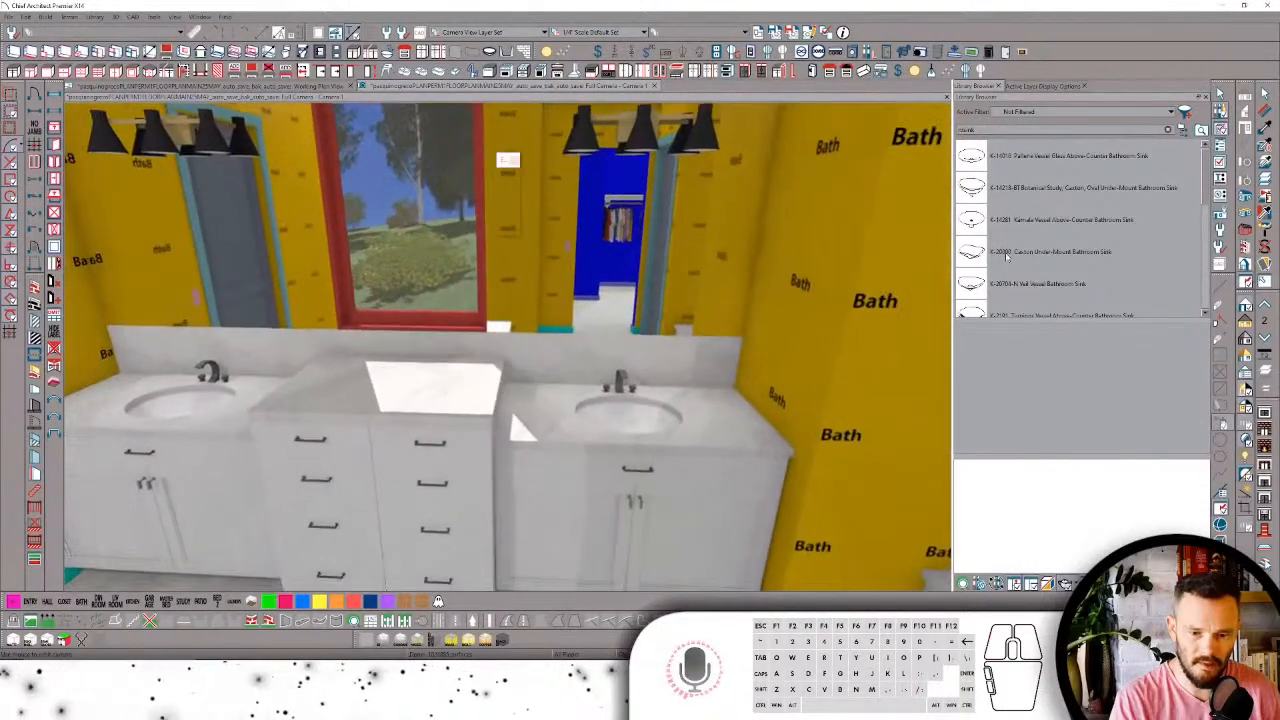
# Step: Place the K-20000 Caxton Under-Mount Bathroom Sink in the vanity cabinet next to the side wall, replacing the oval sink
pyautogui.click(1006, 256)
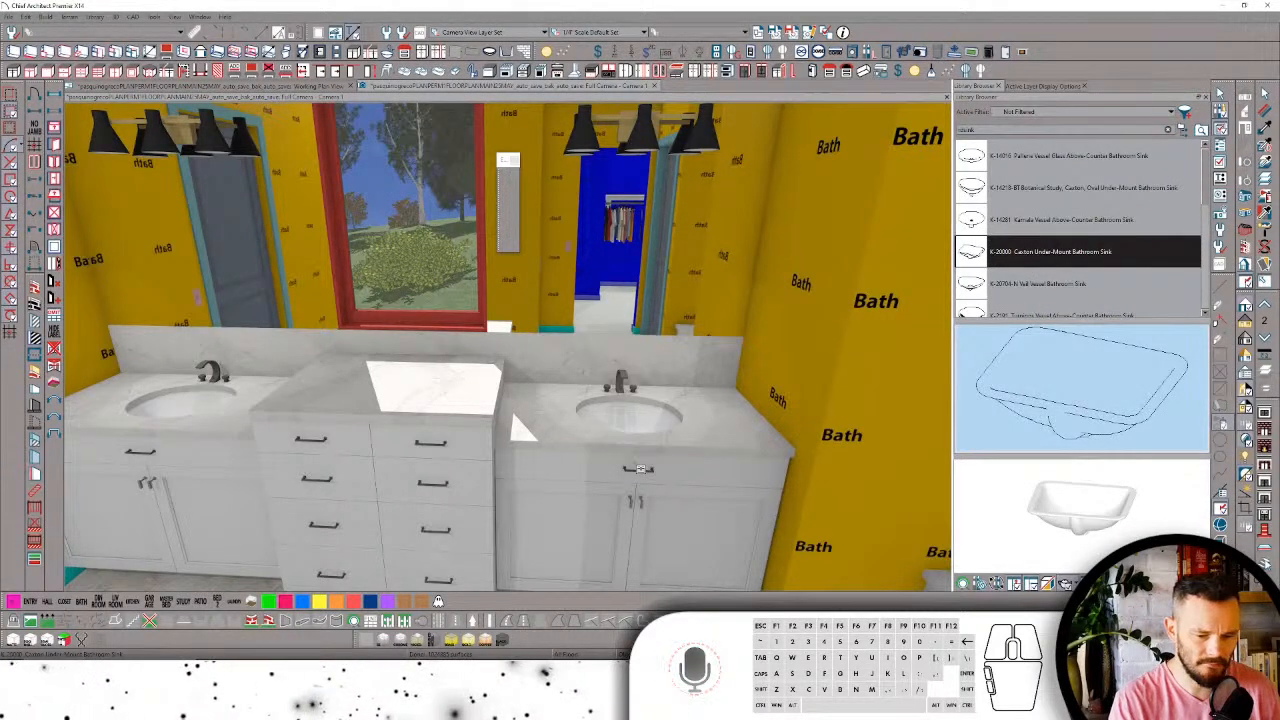
pyautogui.click(640, 468)
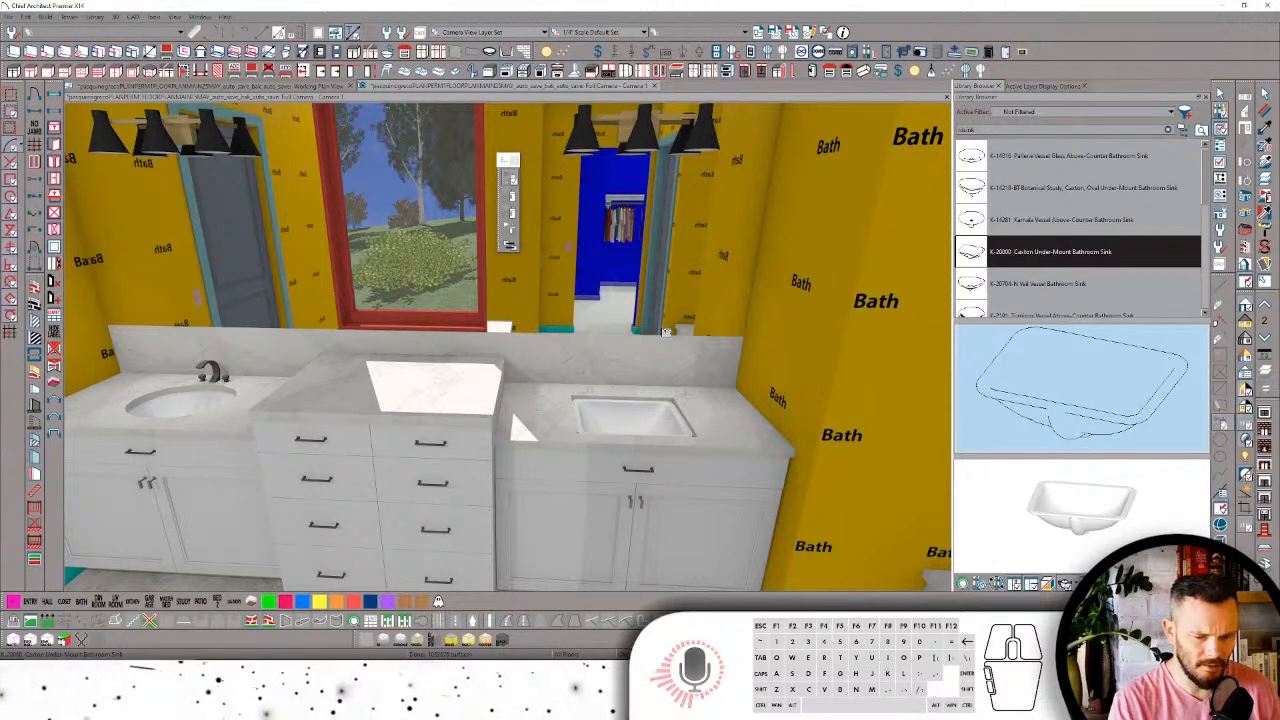
pyautogui.scroll(6, 666, 332)
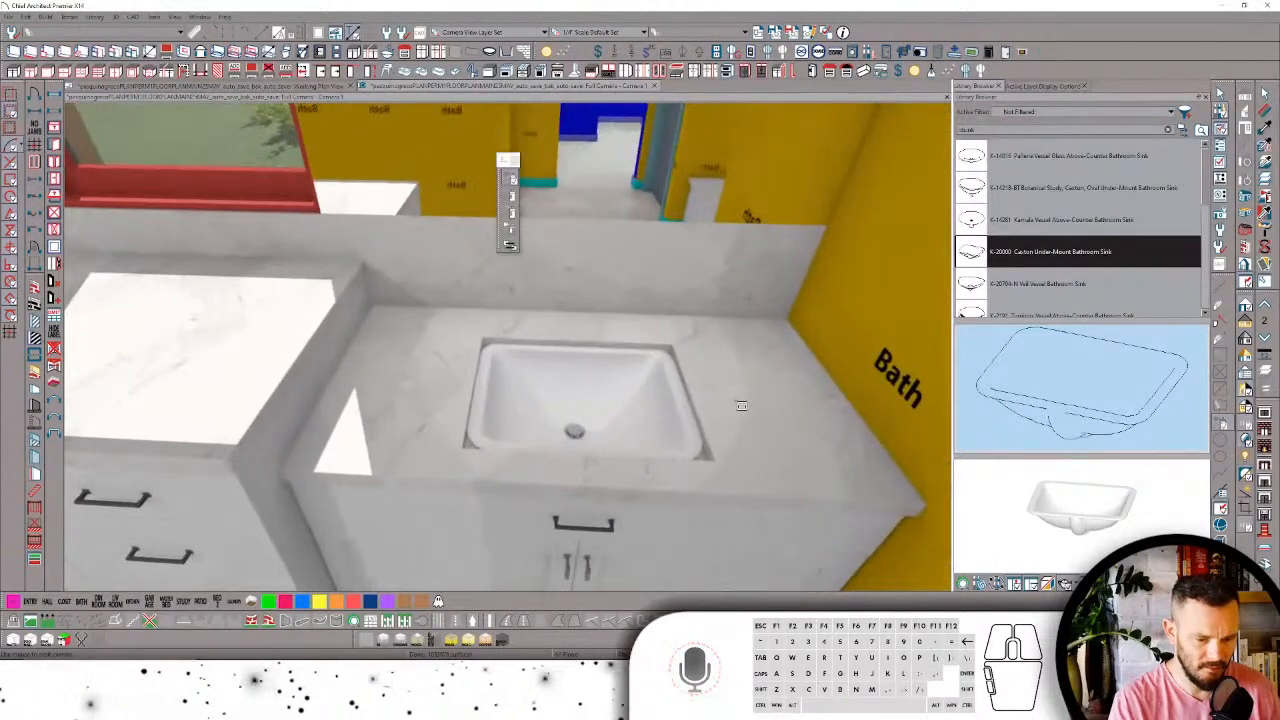
pyautogui.scroll(-1, 703, 397)
pyautogui.press('space')
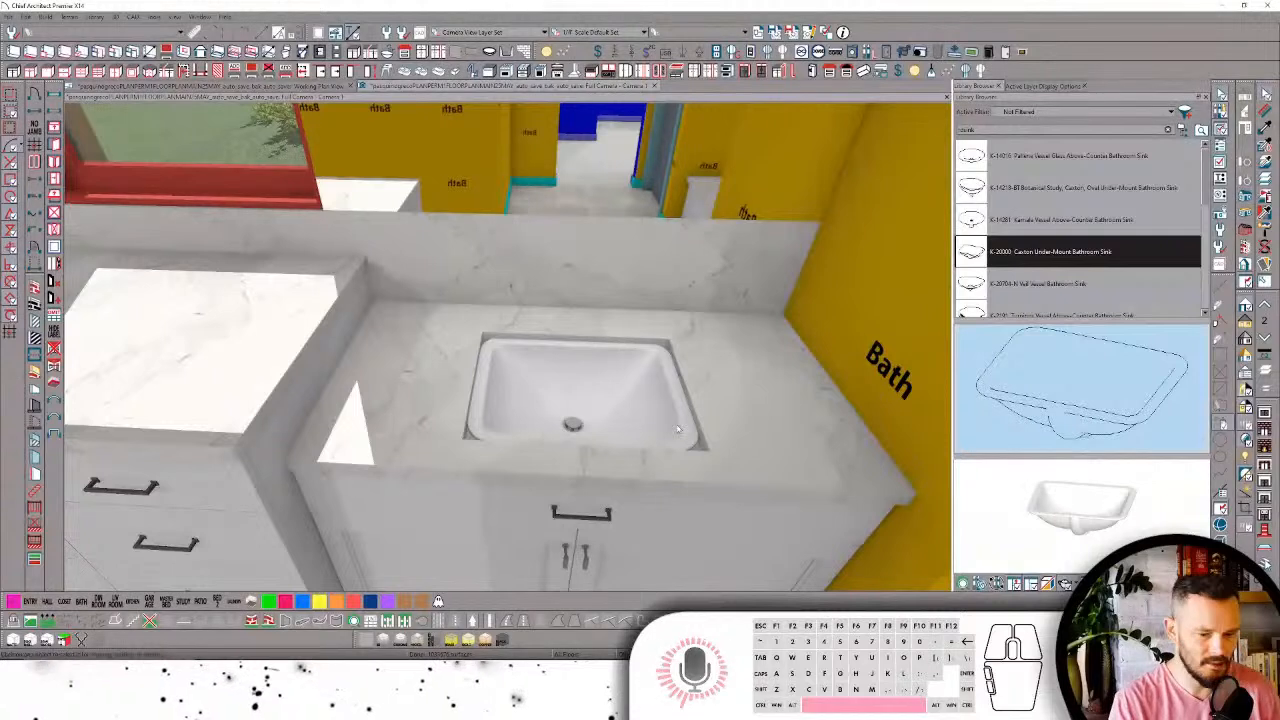
# Step: Generate a custom countertop over the vanity cabinet that holds the rectangular sink
pyautogui.click(722, 397)
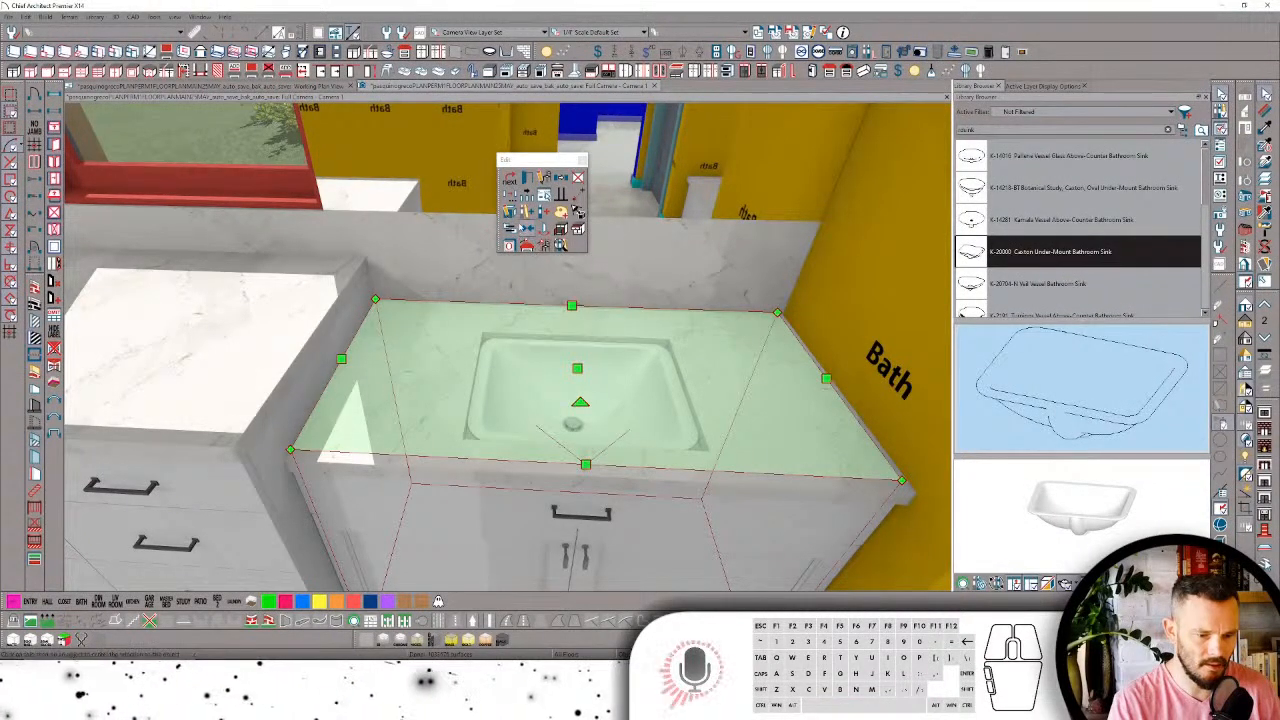
pyautogui.click(530, 248)
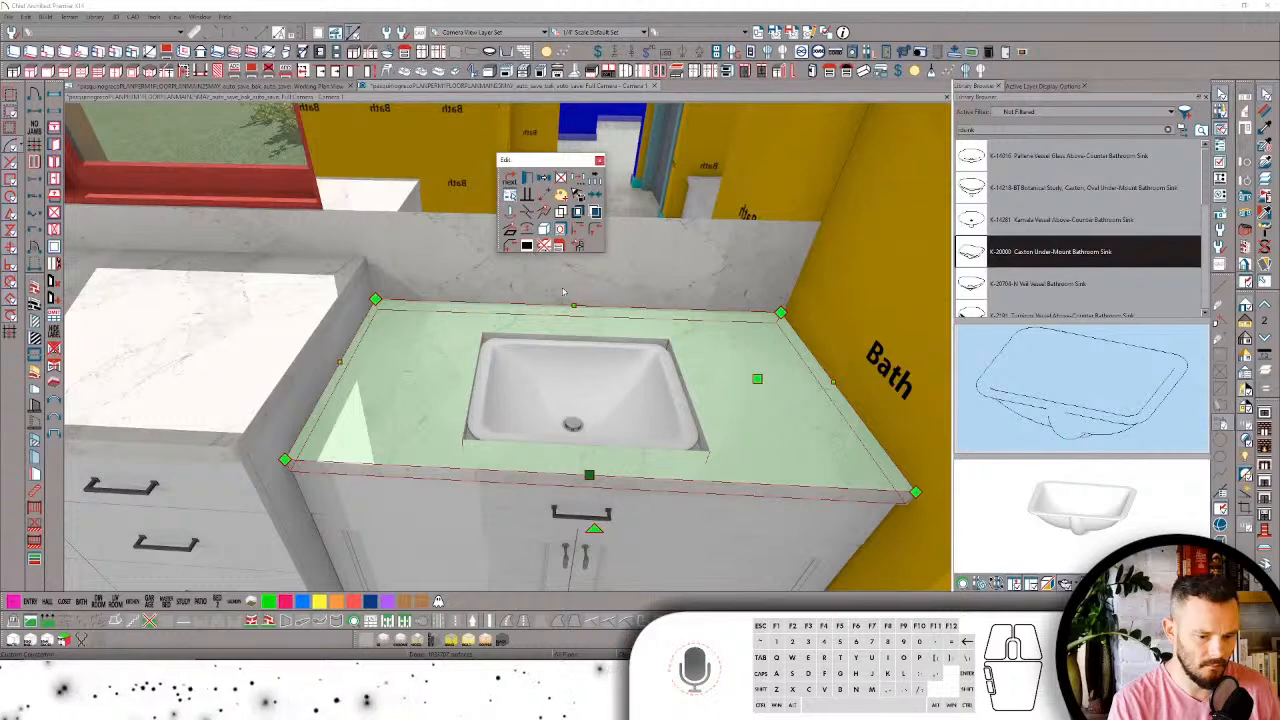
pyautogui.click(616, 338)
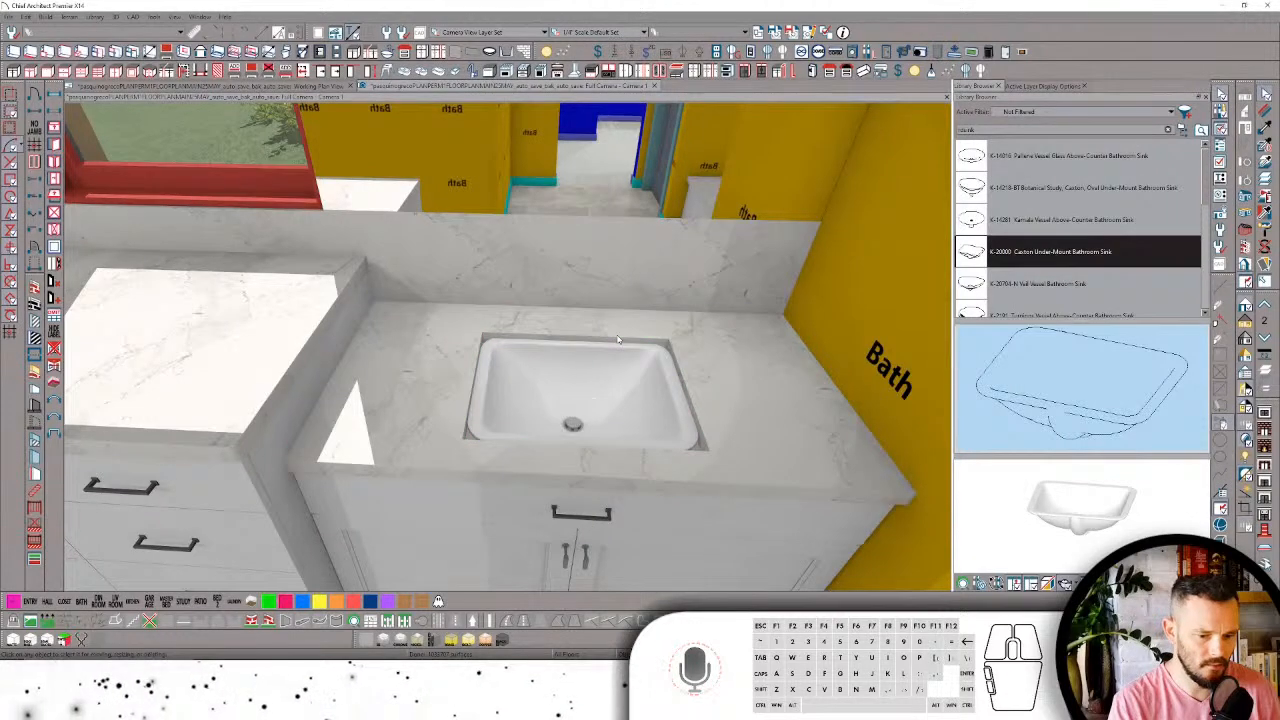
pyautogui.click(614, 339)
pyautogui.click(413, 371)
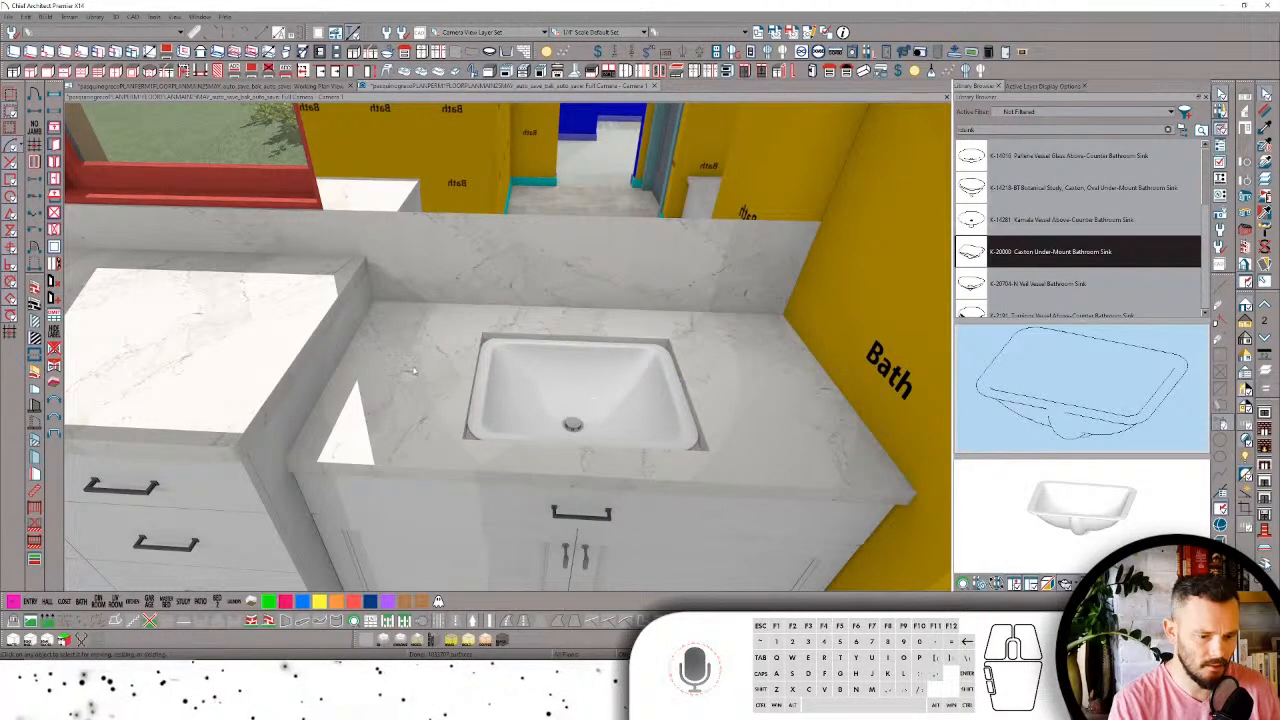
# Step: Filter the camera view's layer list by "counter" and check which layer the custom countertop is on
pyautogui.click(720, 425)
pyautogui.scroll(-3, 747, 432)
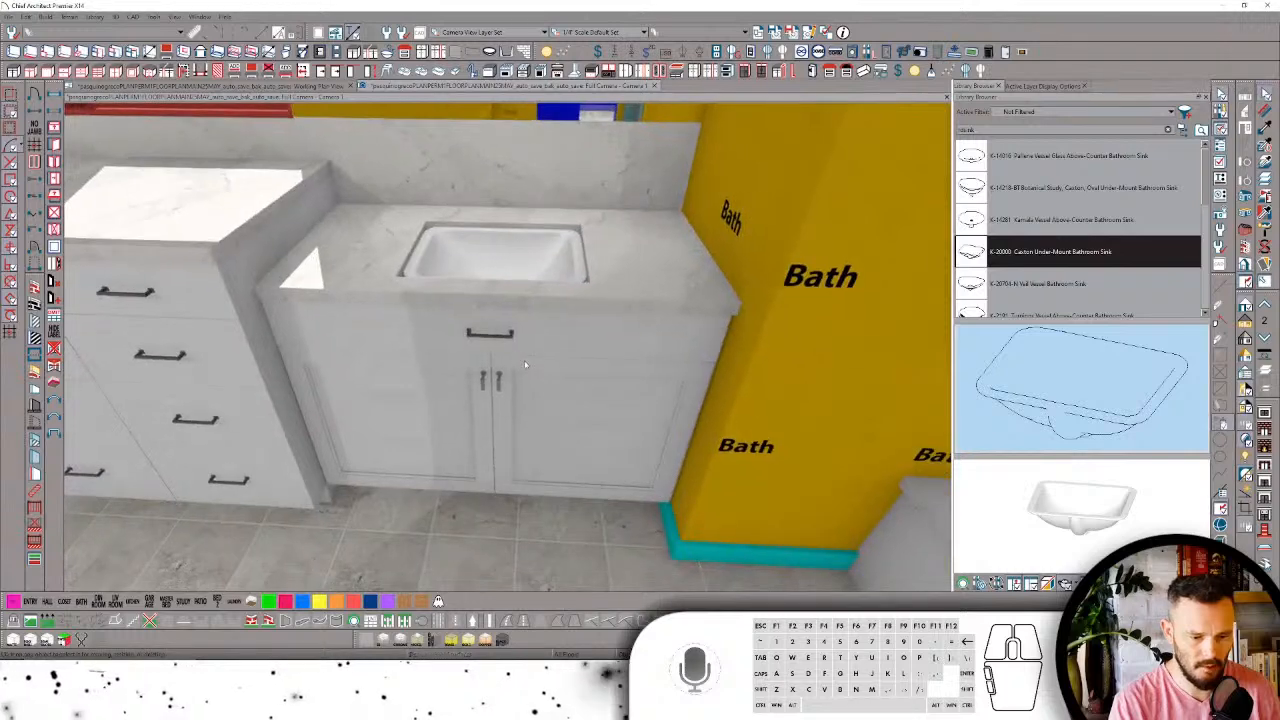
pyautogui.click(580, 293)
pyautogui.scroll(5, 620, 340)
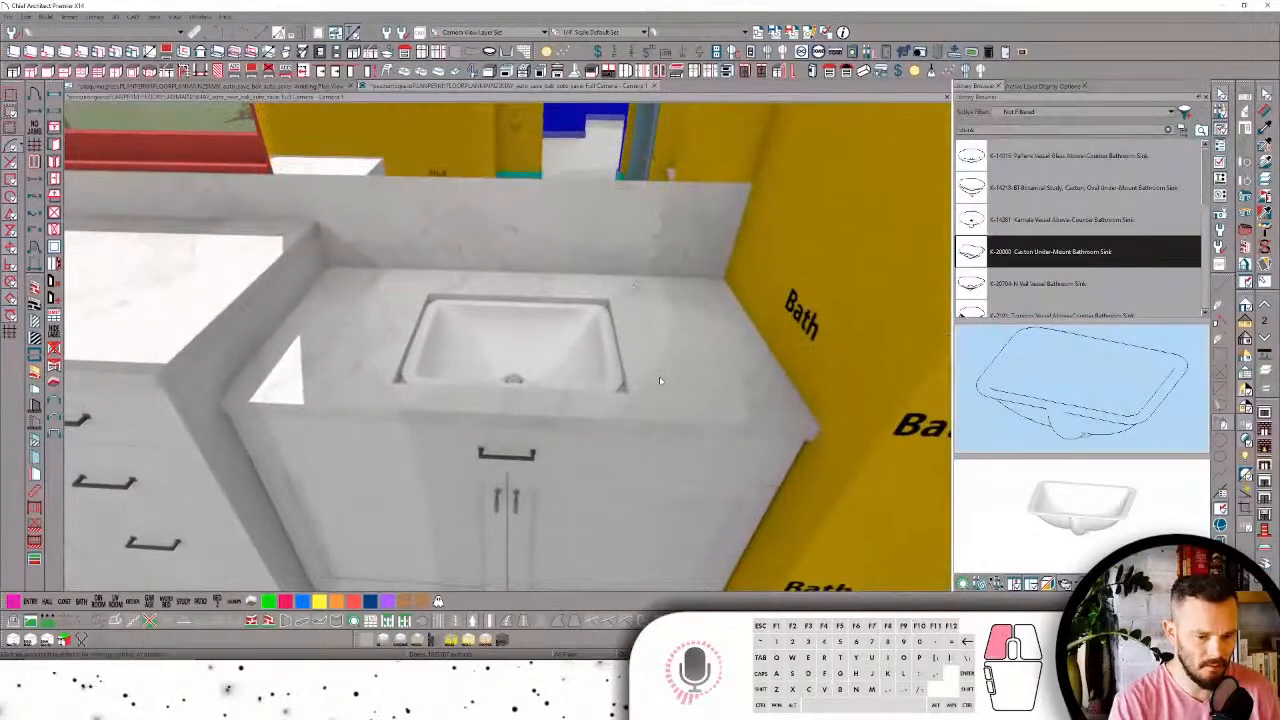
pyautogui.click(664, 361)
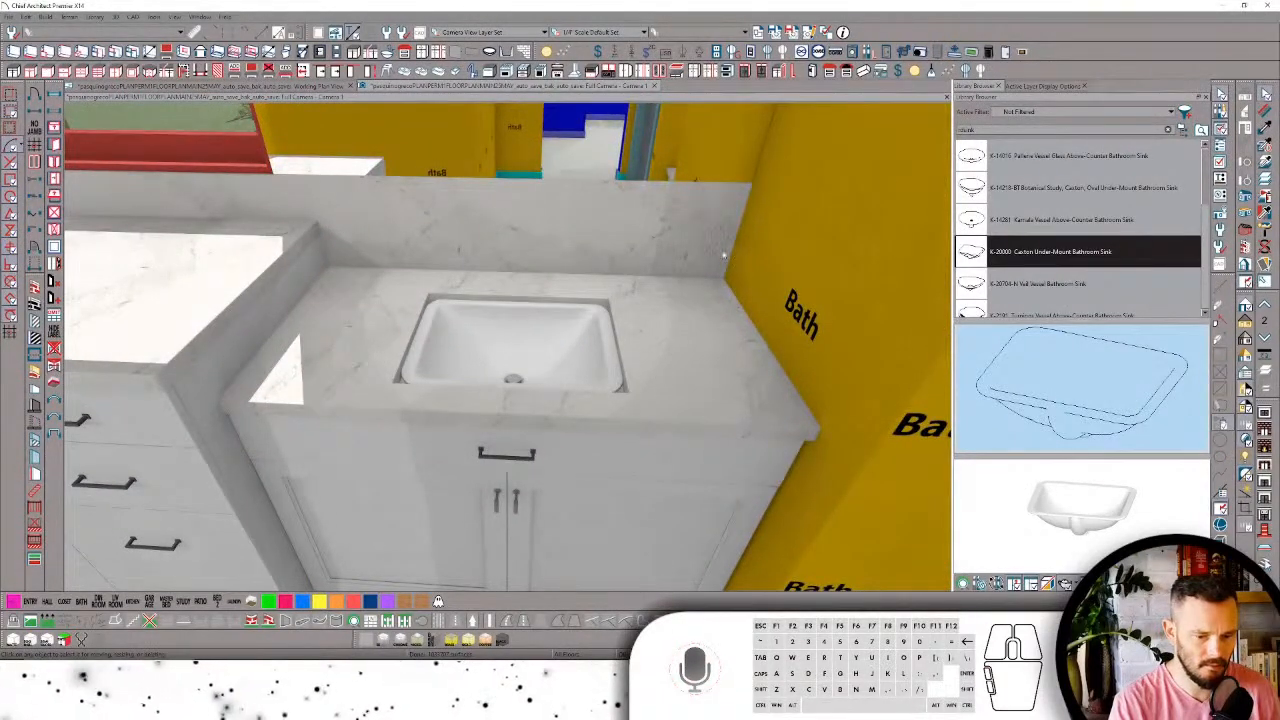
pyautogui.click(1045, 86)
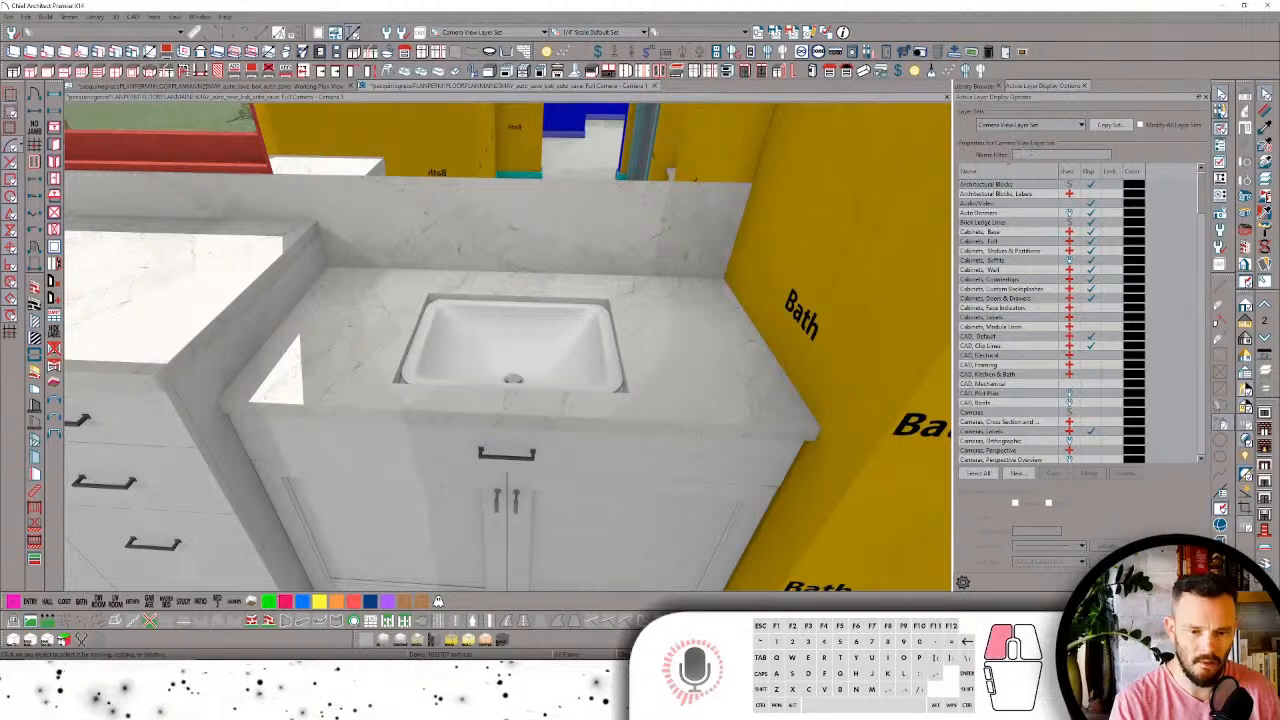
pyautogui.click(1025, 152)
pyautogui.write('counter')
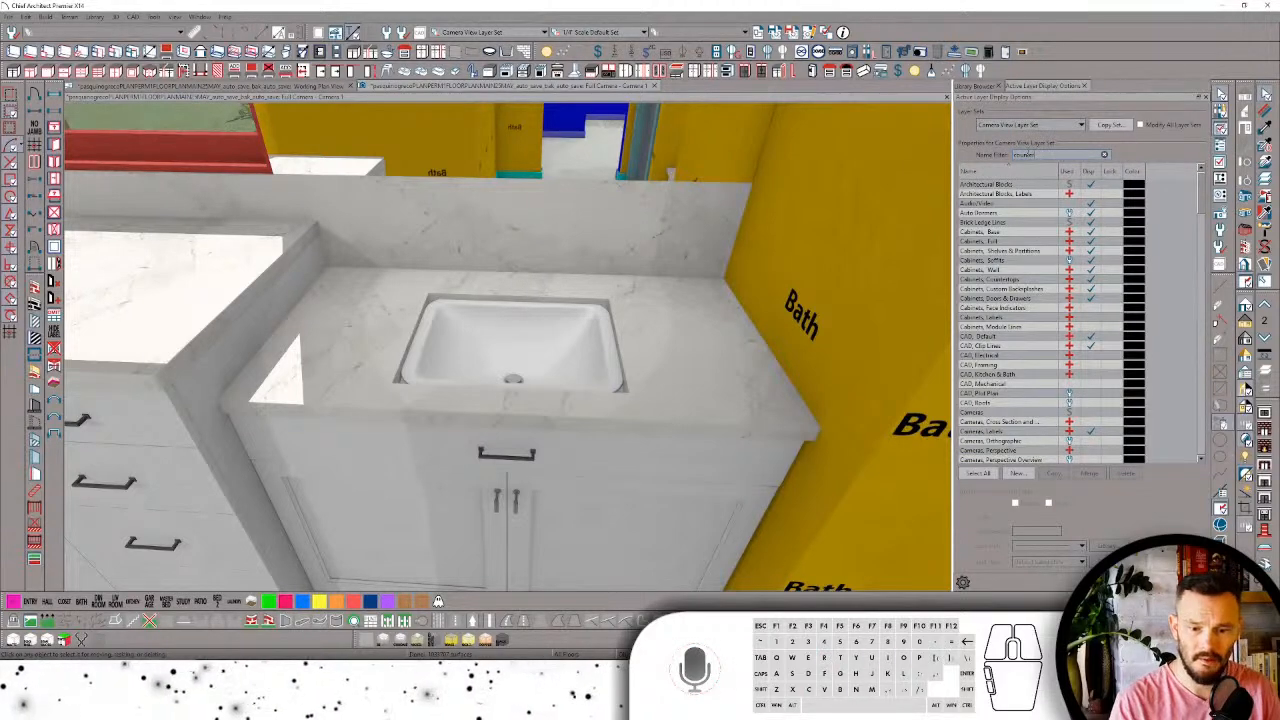
pyautogui.click(738, 349)
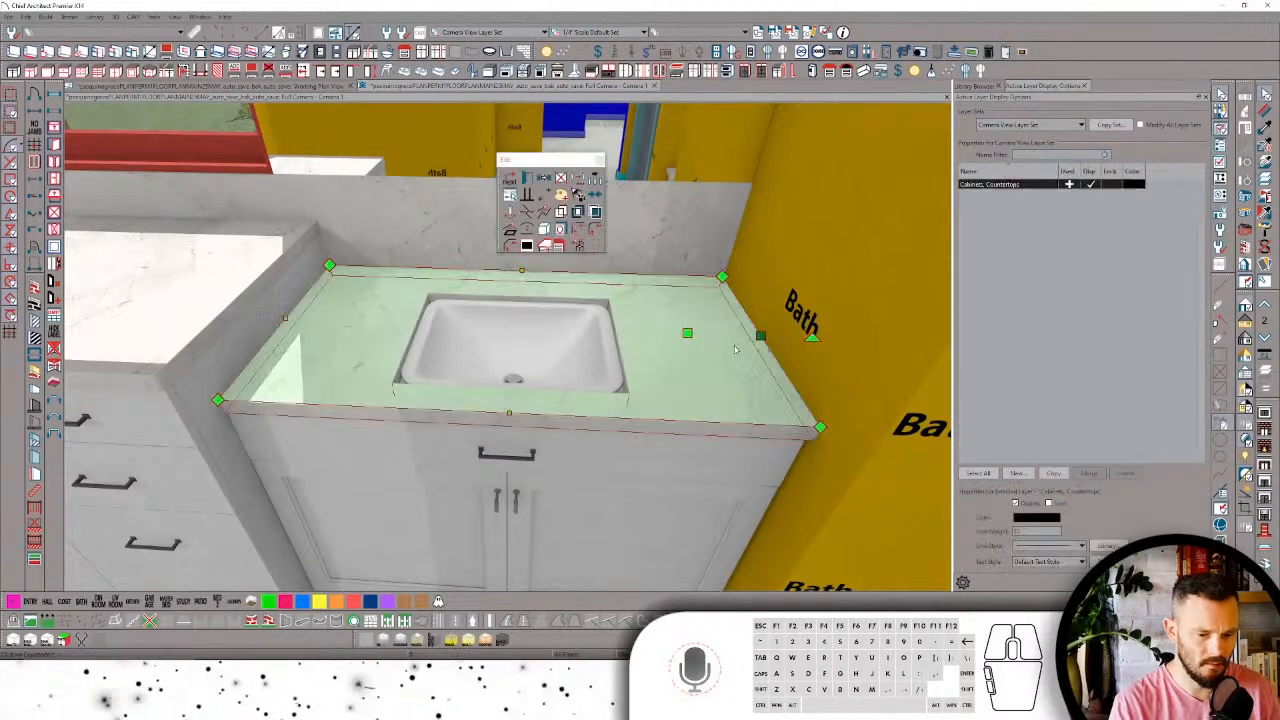
pyautogui.press('Escape')
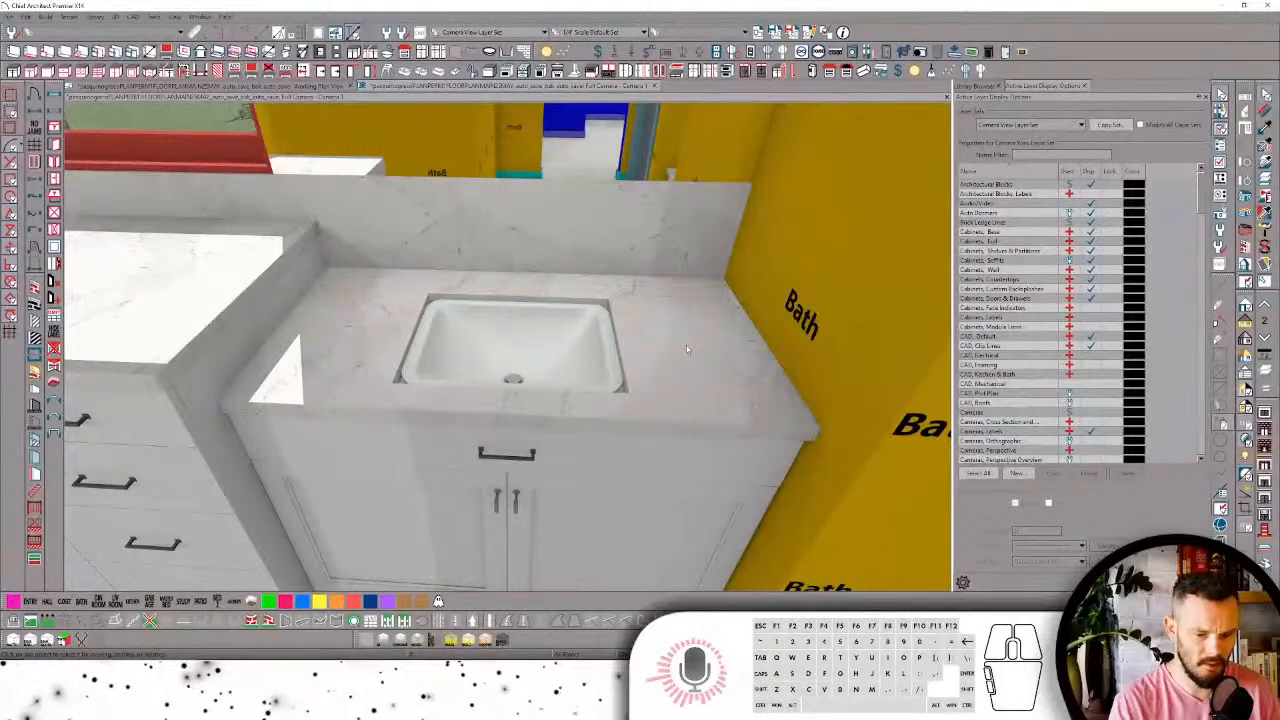
# Step: Fillet all corners of the rectangular sink cutout in the custom countertop
pyautogui.click(741, 373)
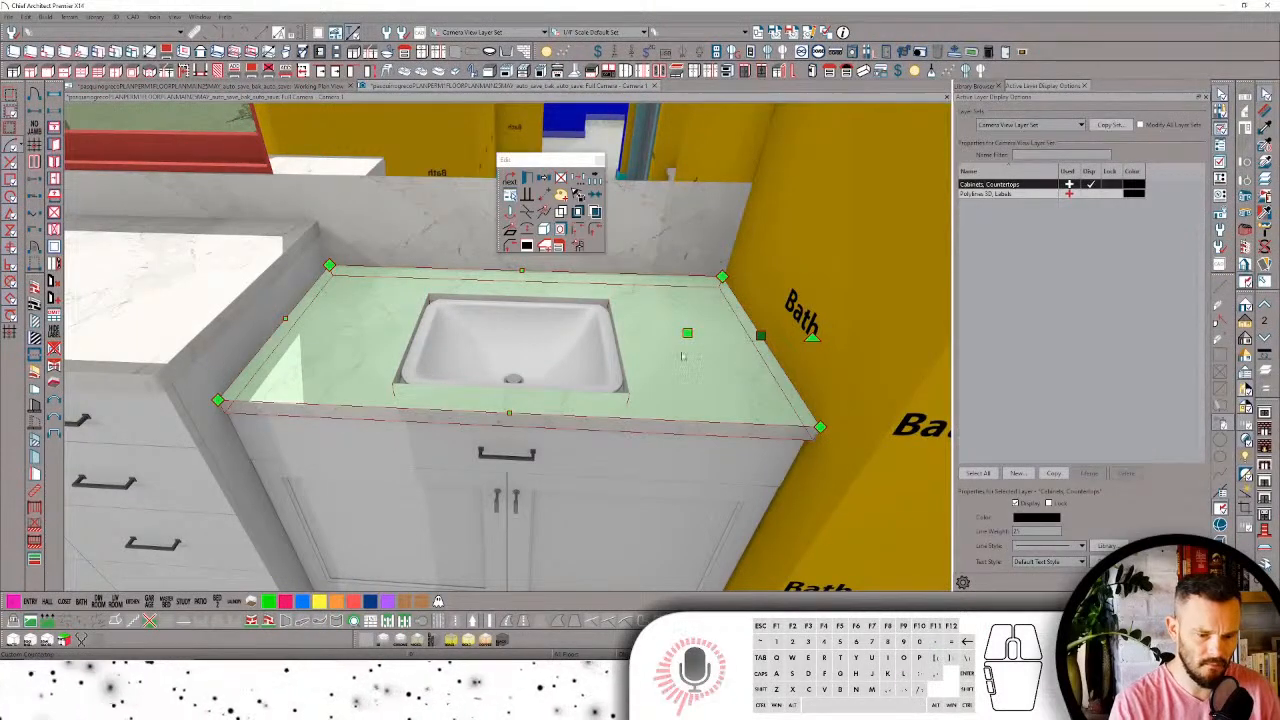
pyautogui.click(612, 328)
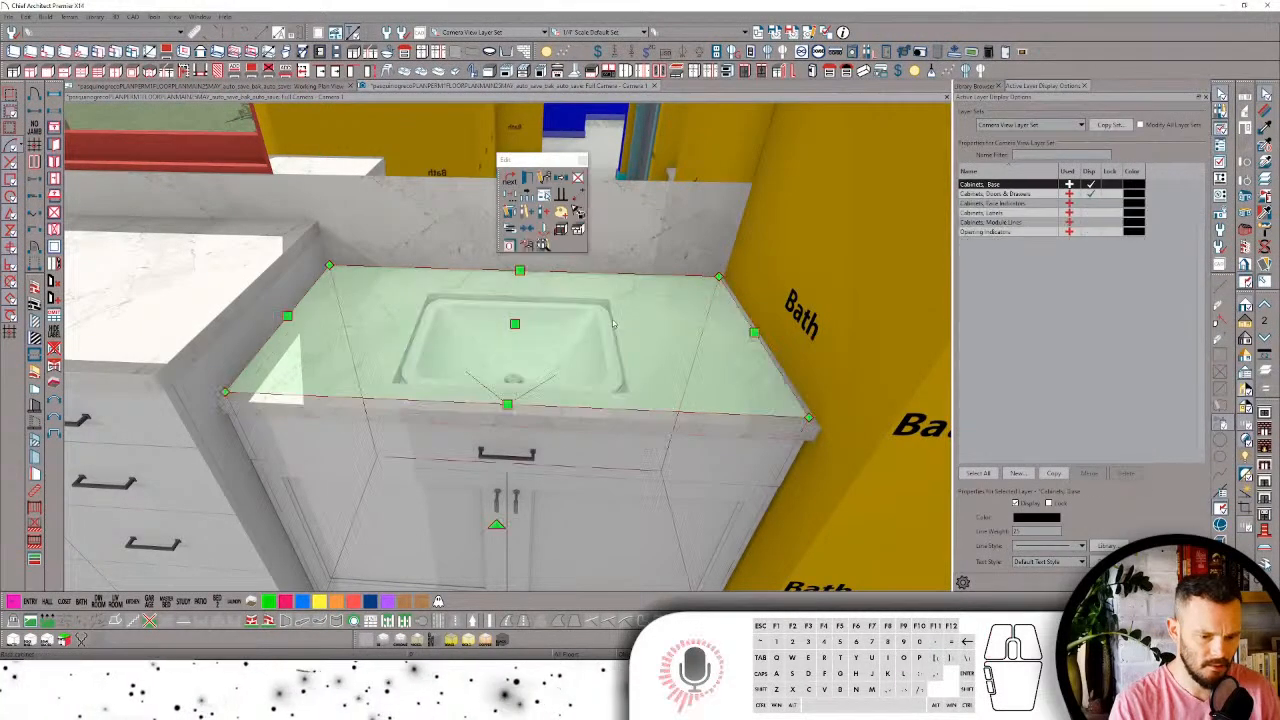
pyautogui.press('Escape')
pyautogui.click(717, 327)
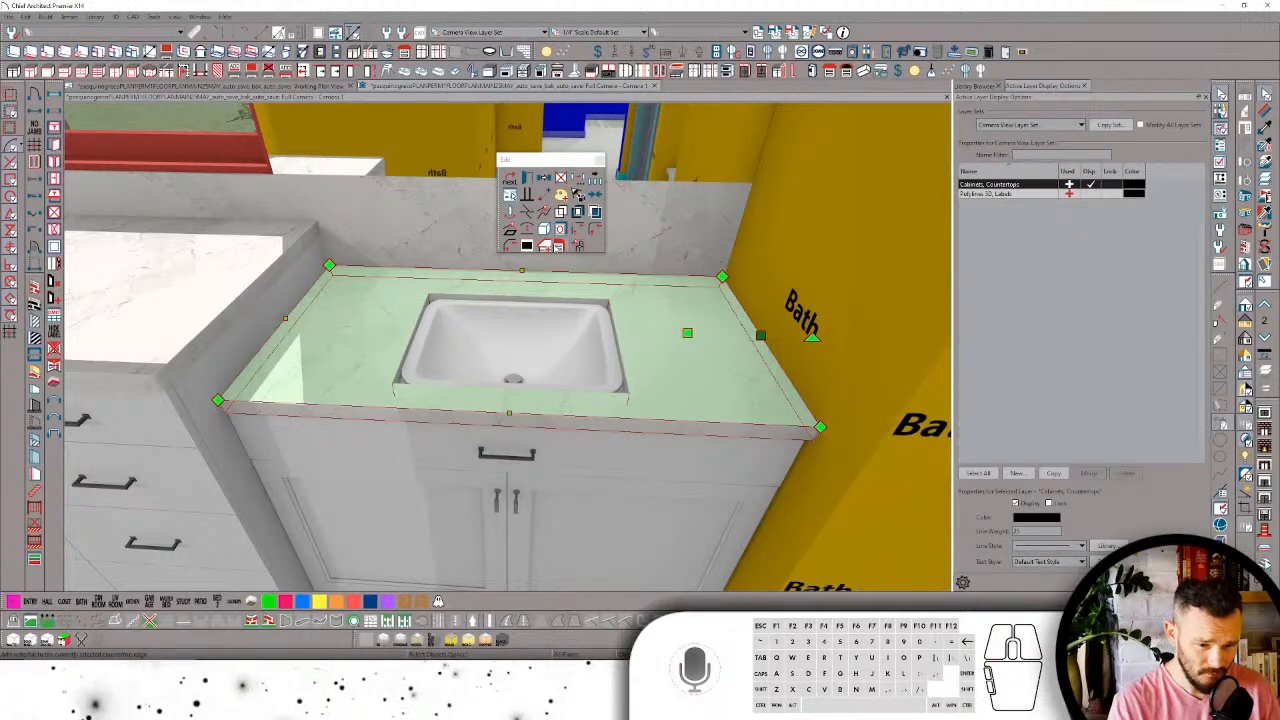
pyautogui.click(542, 231)
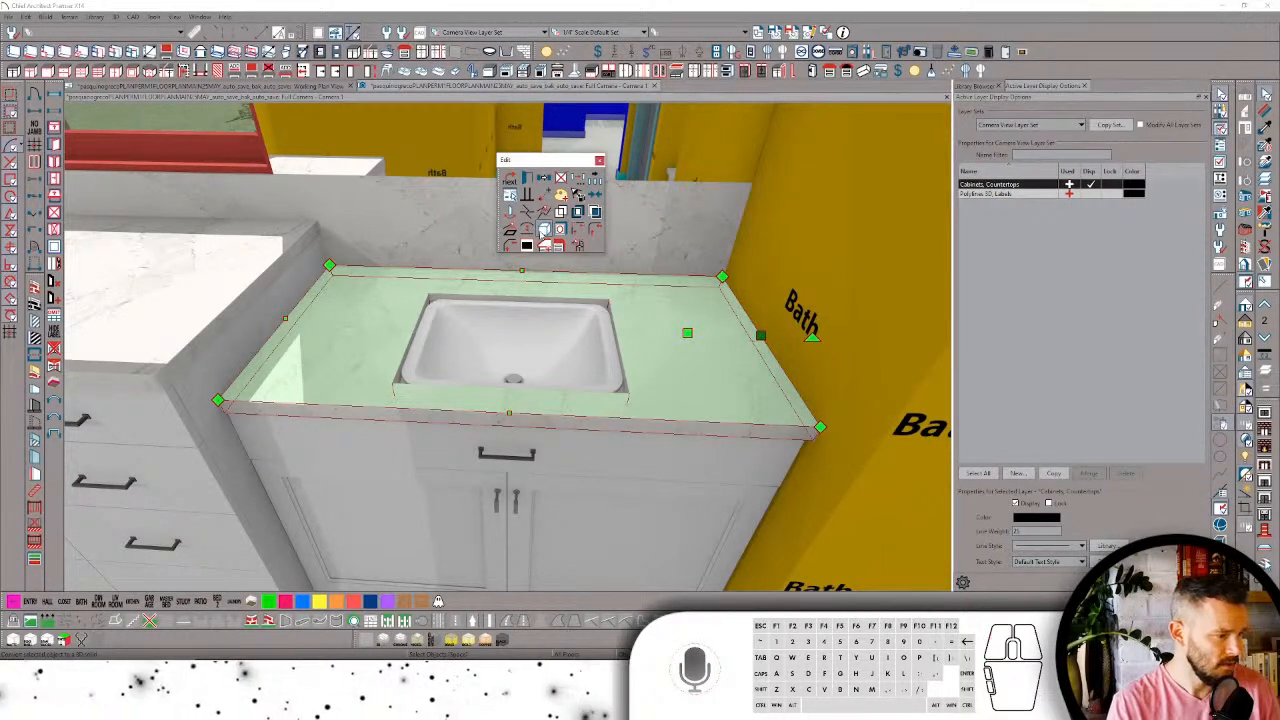
pyautogui.click(621, 330)
pyautogui.press('Tab')
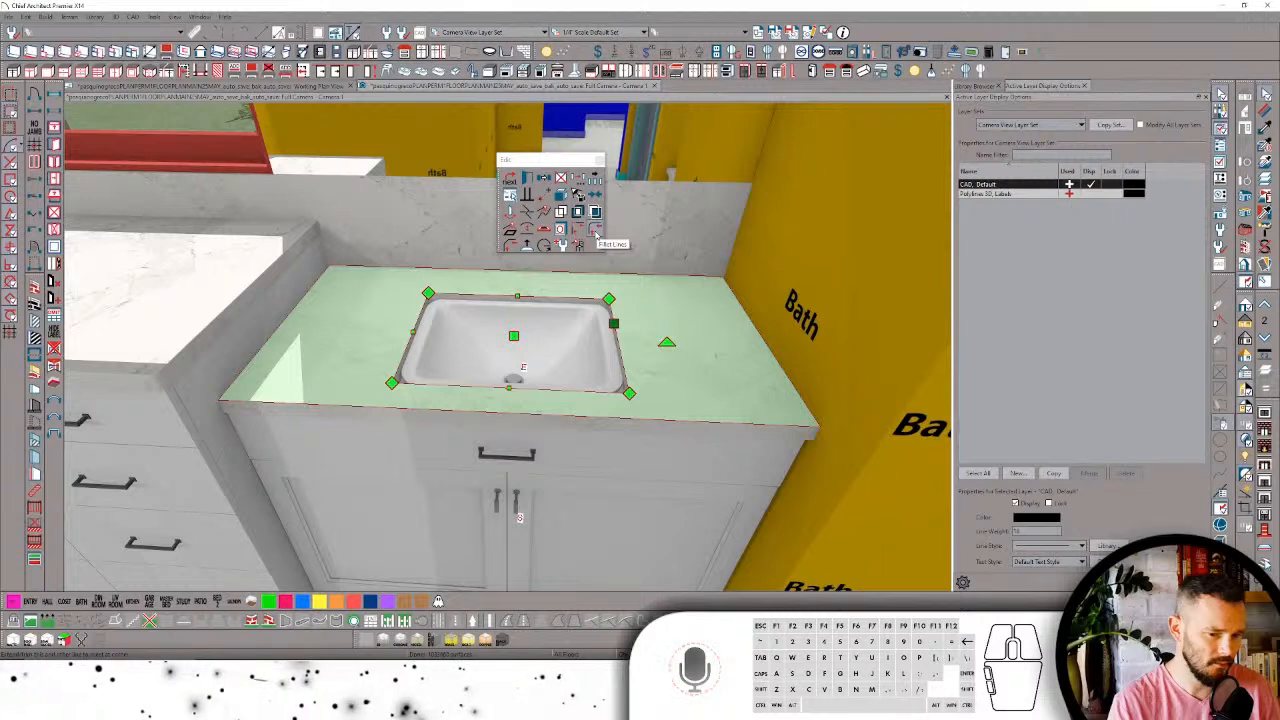
pyautogui.click(596, 234)
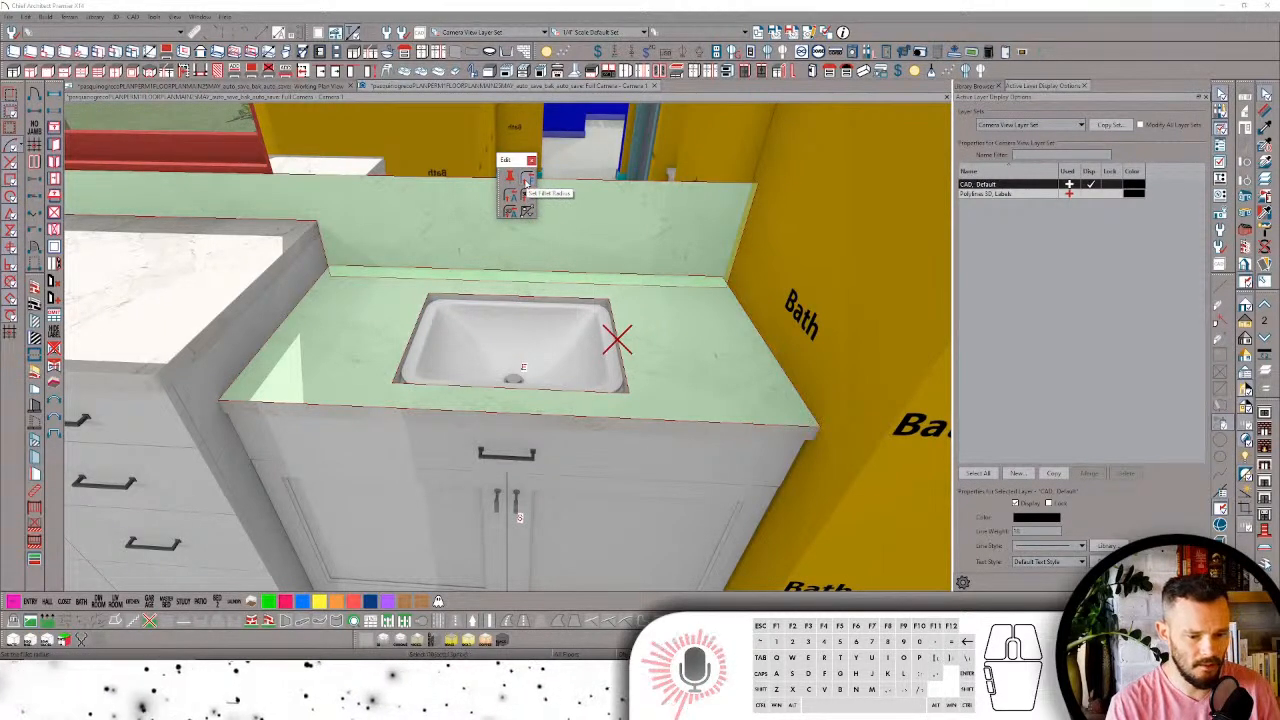
pyautogui.click(527, 182)
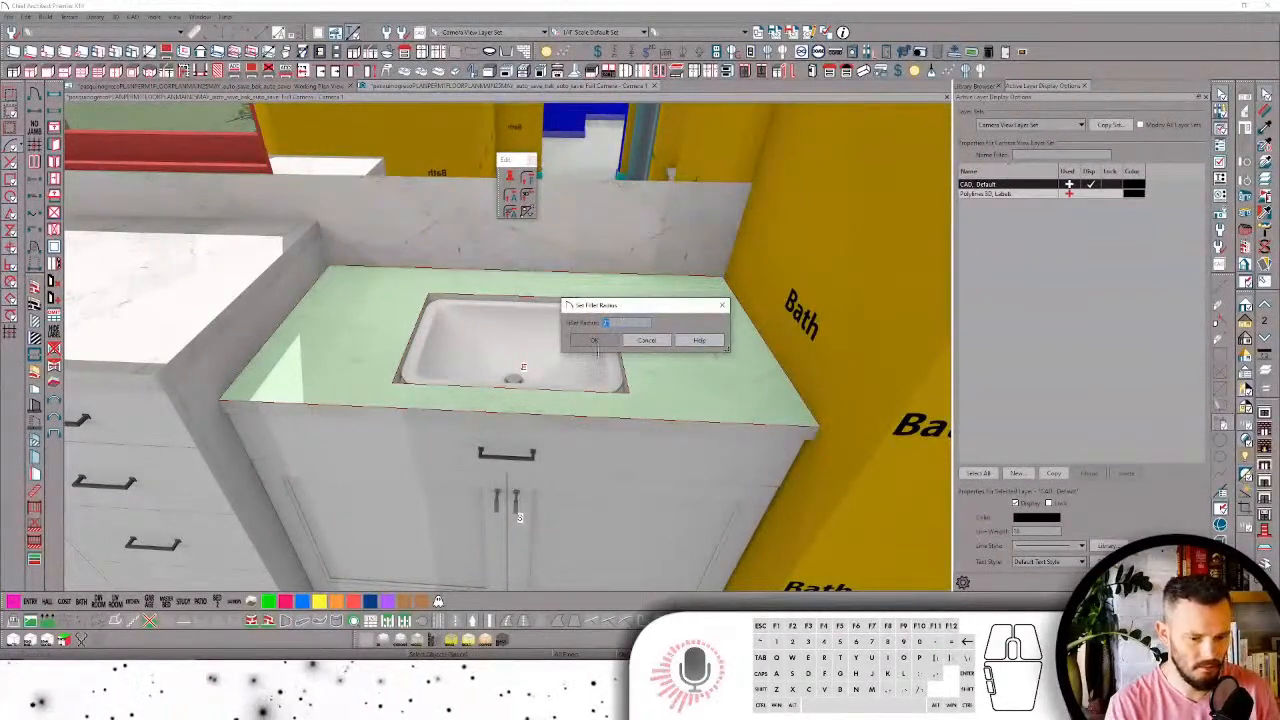
pyautogui.click(594, 340)
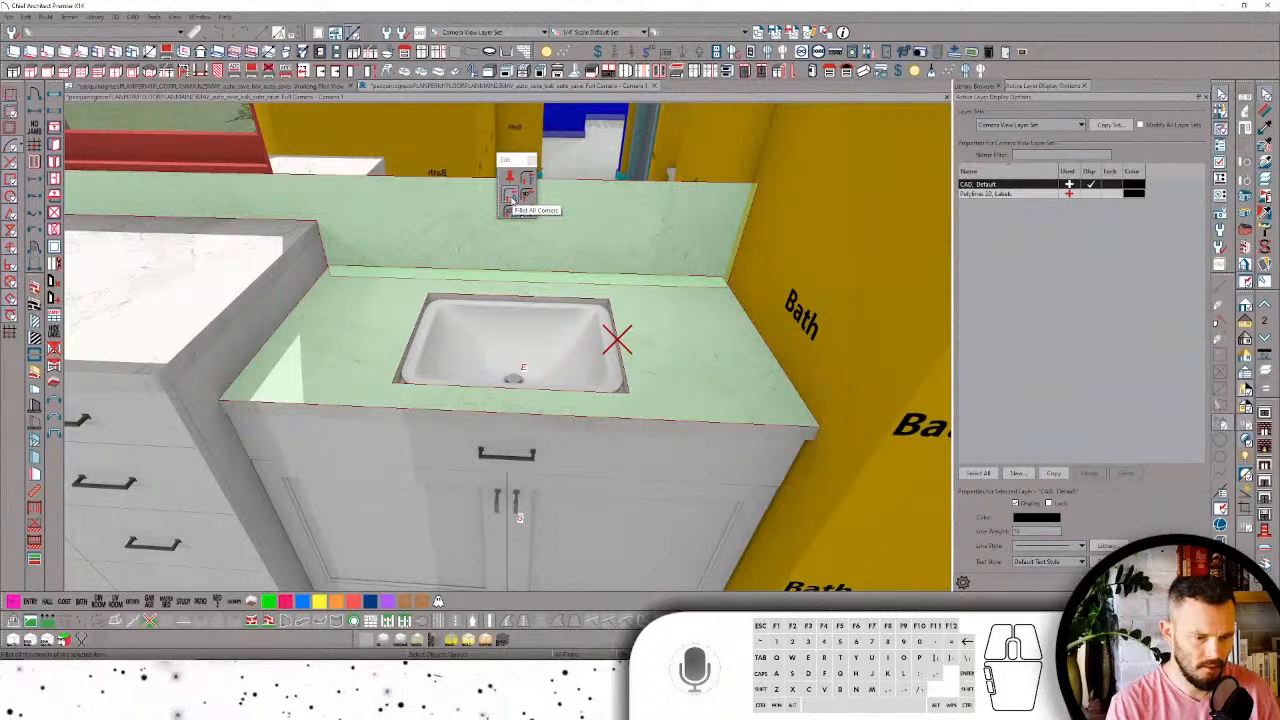
pyautogui.click(511, 199)
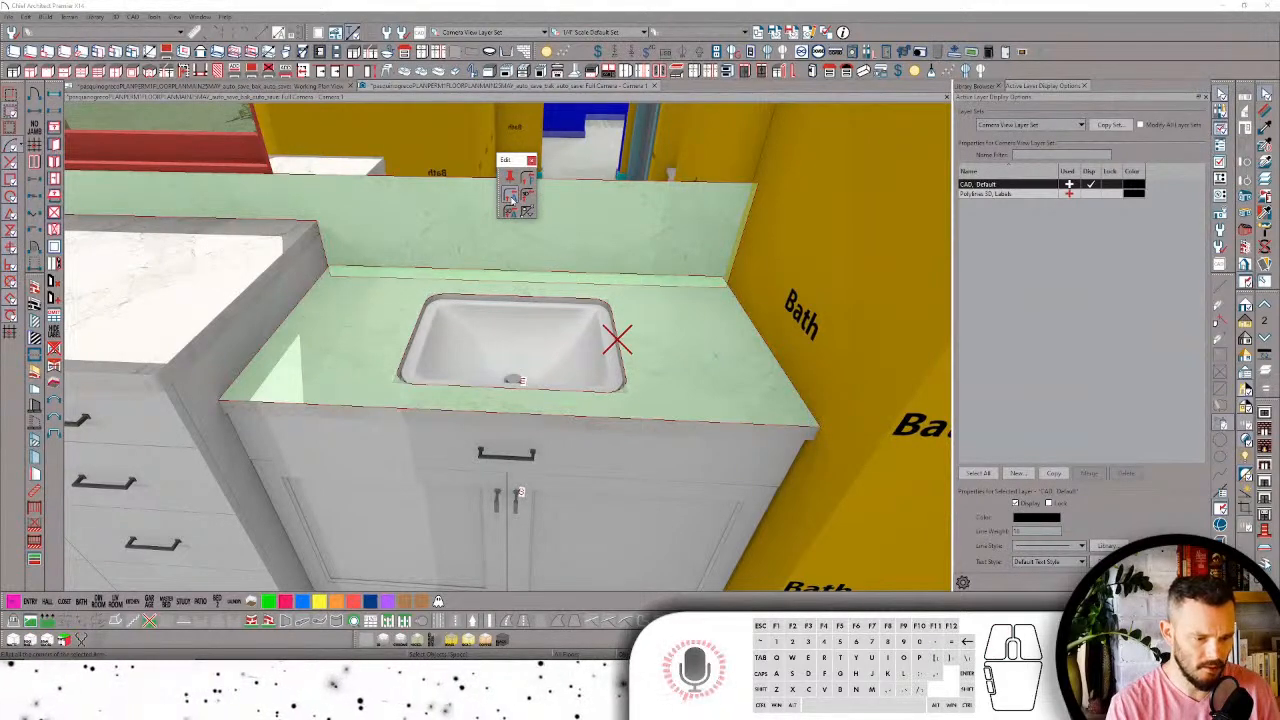
pyautogui.click(630, 466)
pyautogui.press('space')
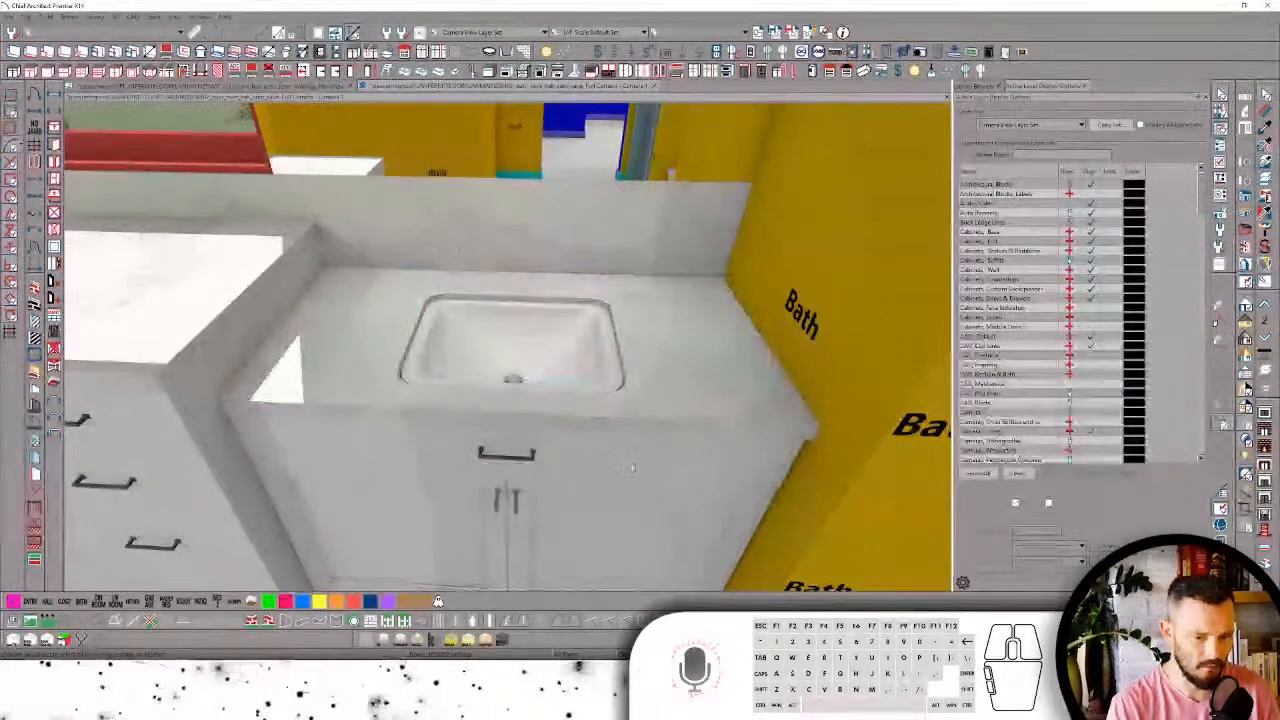
# Step: Shrink the countertop's sink cutout slightly and concentrically so that its edge follows the rim of the rectangular sink
pyautogui.click(626, 354)
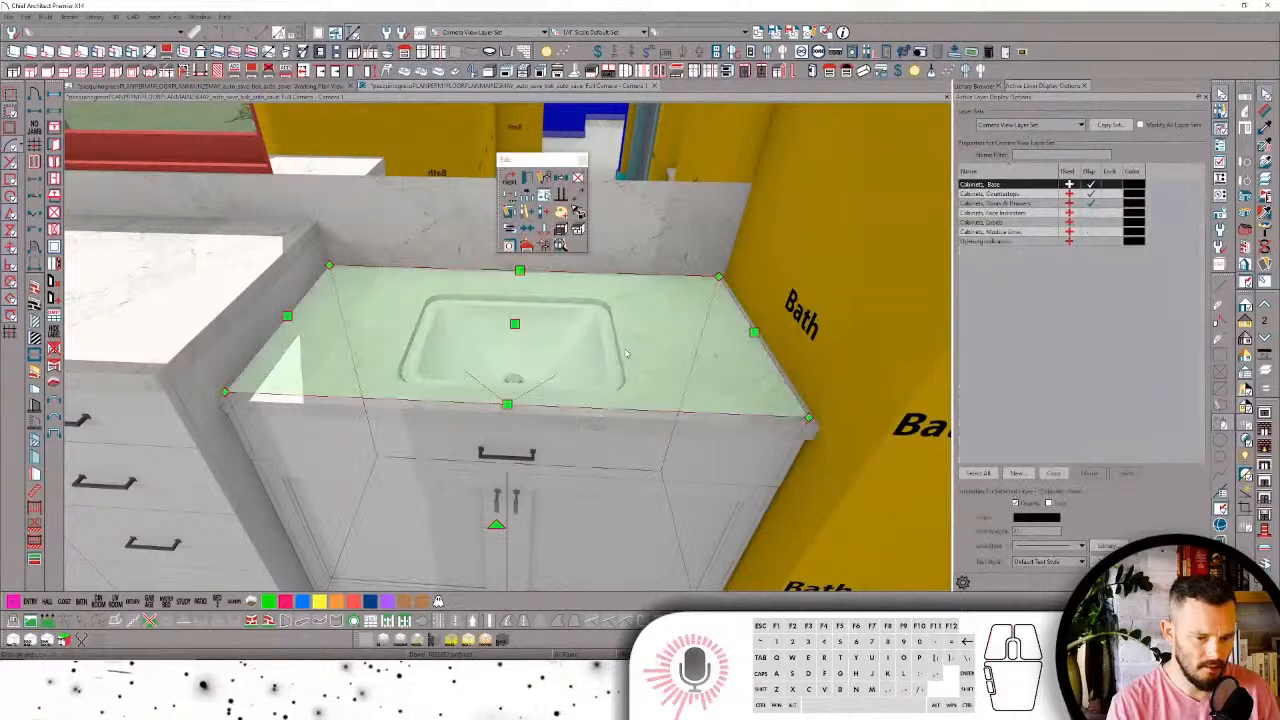
pyautogui.click(620, 348)
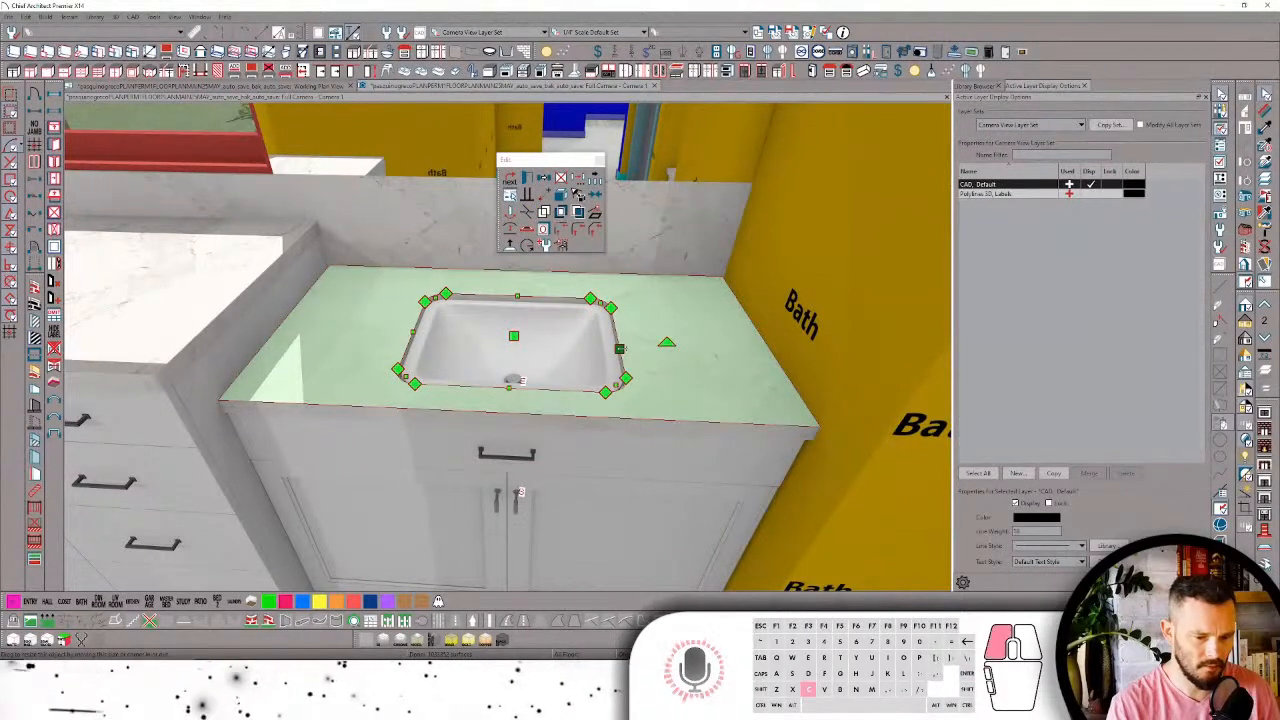
pyautogui.click(620, 346)
pyautogui.moveTo(616, 350); pyautogui.dragTo(606, 349)
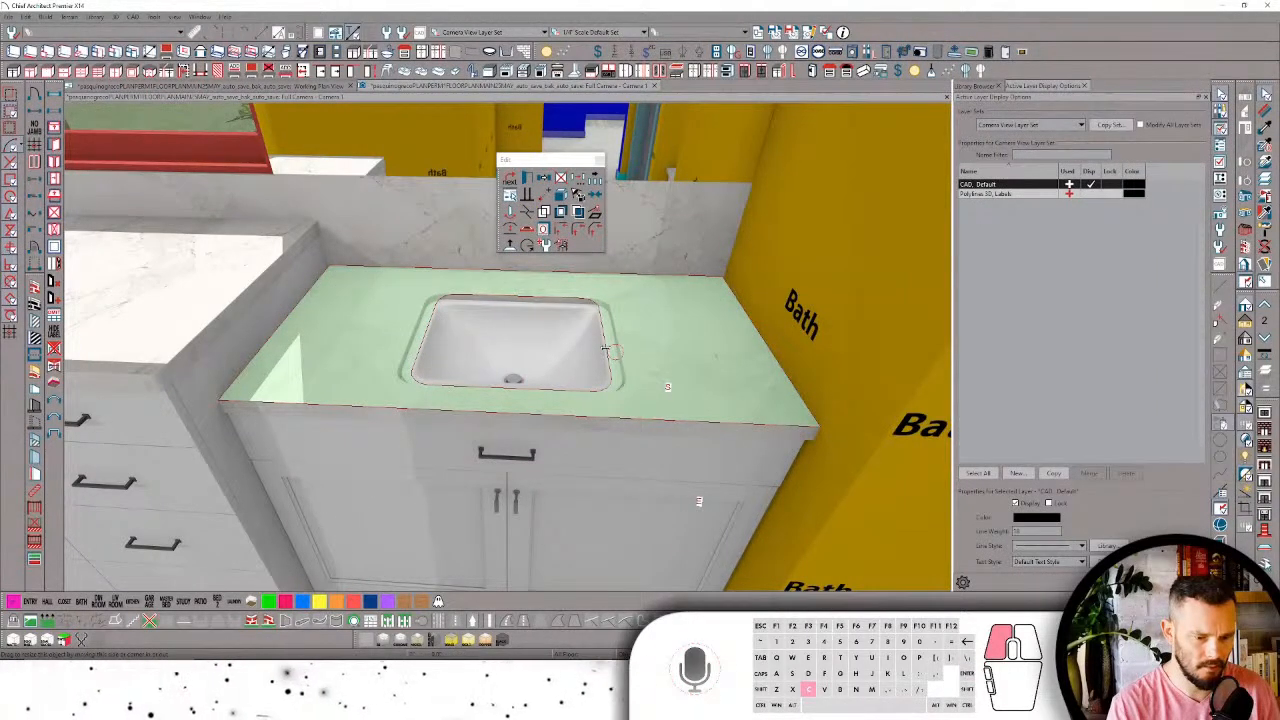
pyautogui.hotkey('ctrl', 'z')
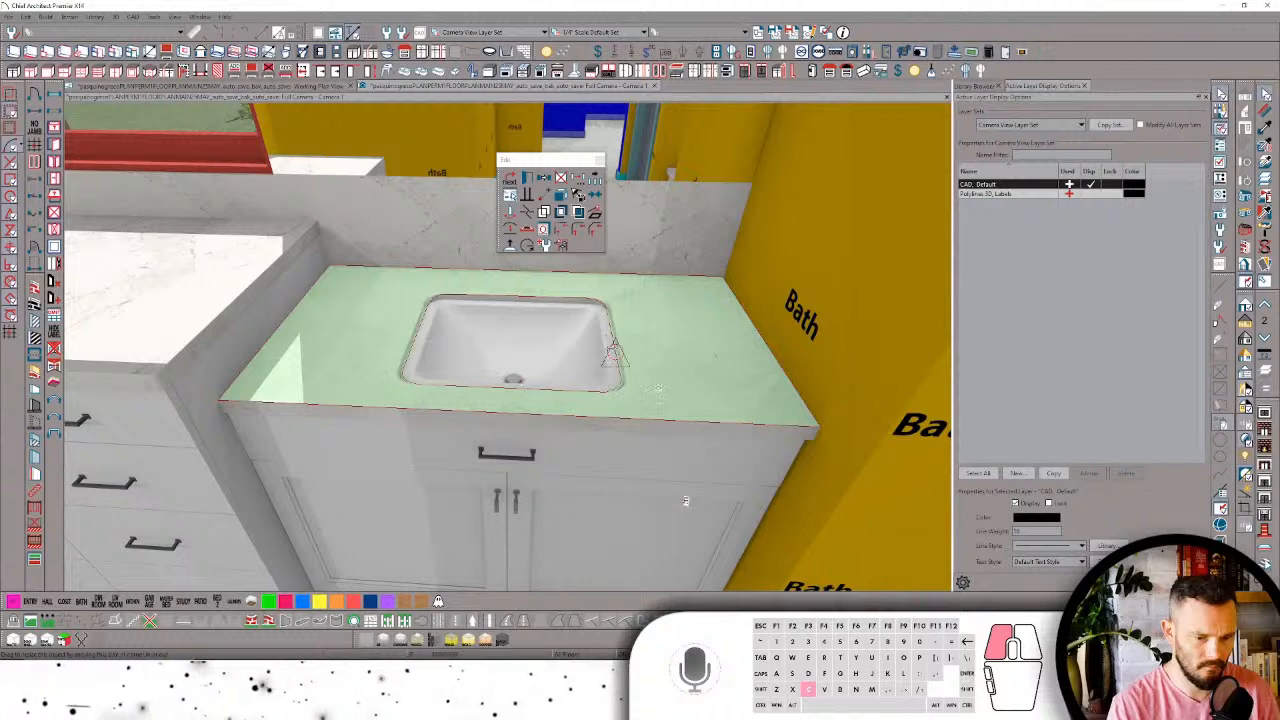
pyautogui.click(613, 351)
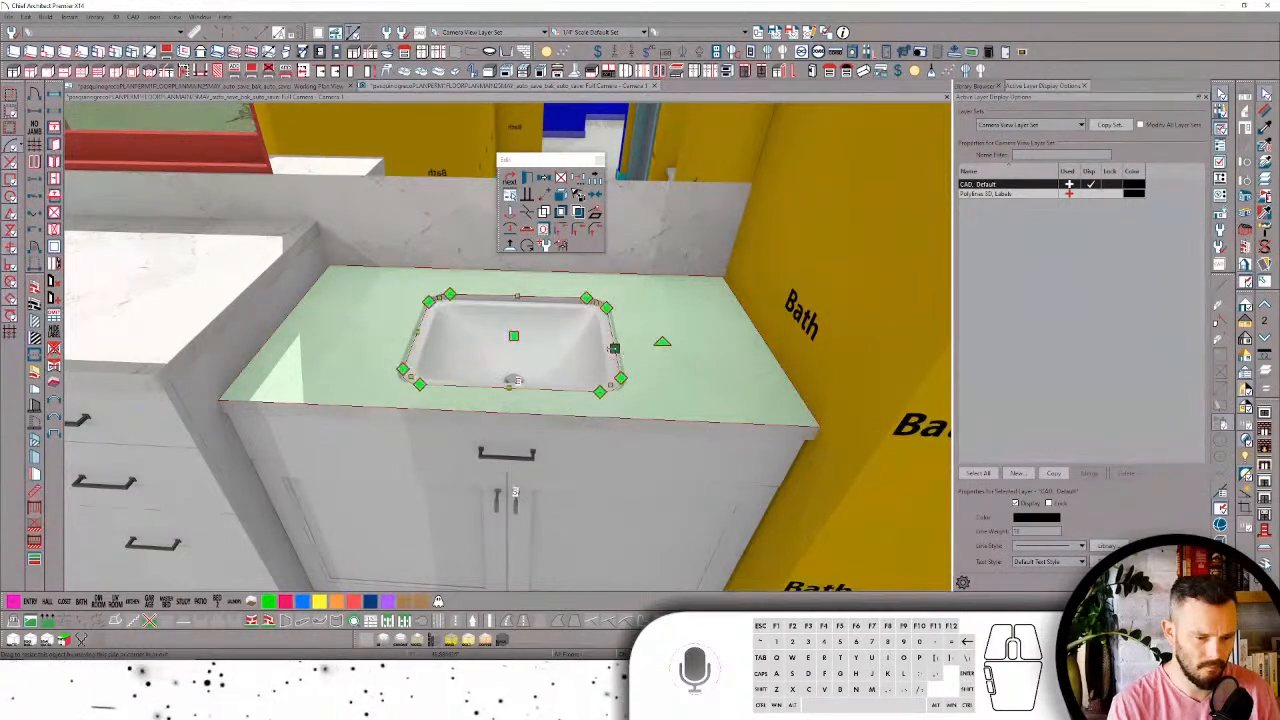
pyautogui.hotkey('ctrl', 'c')
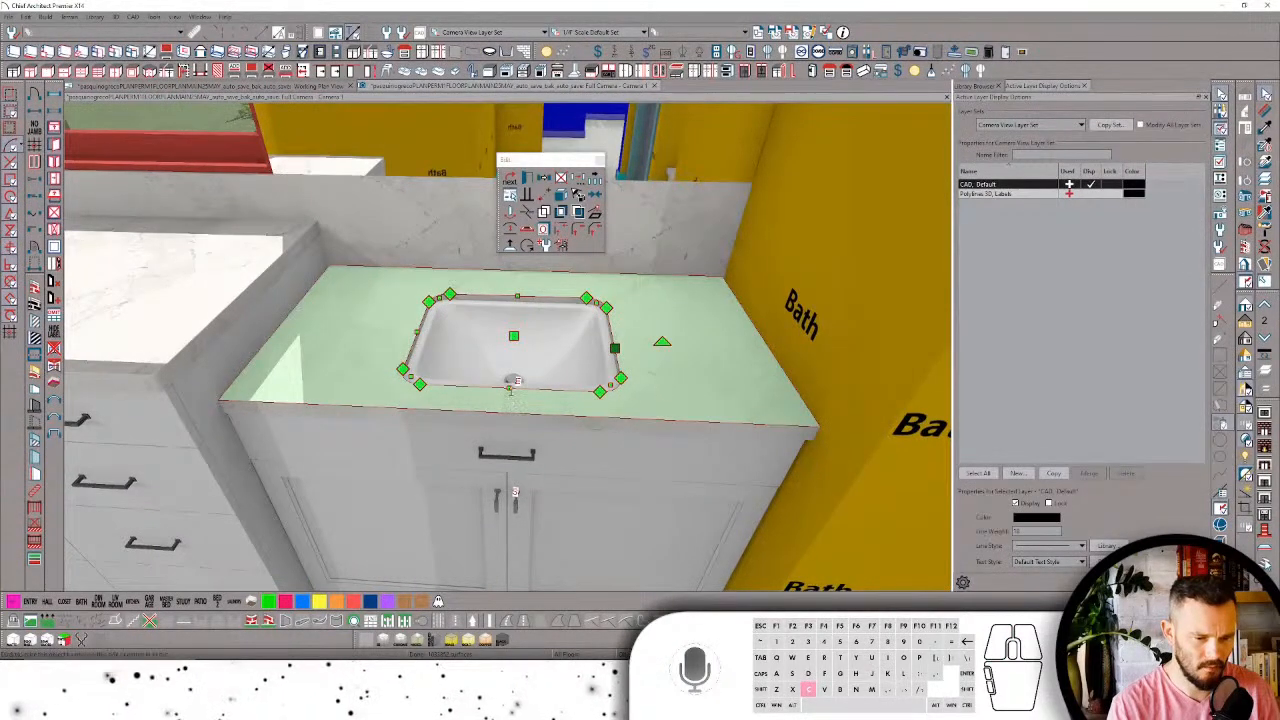
pyautogui.click(510, 390)
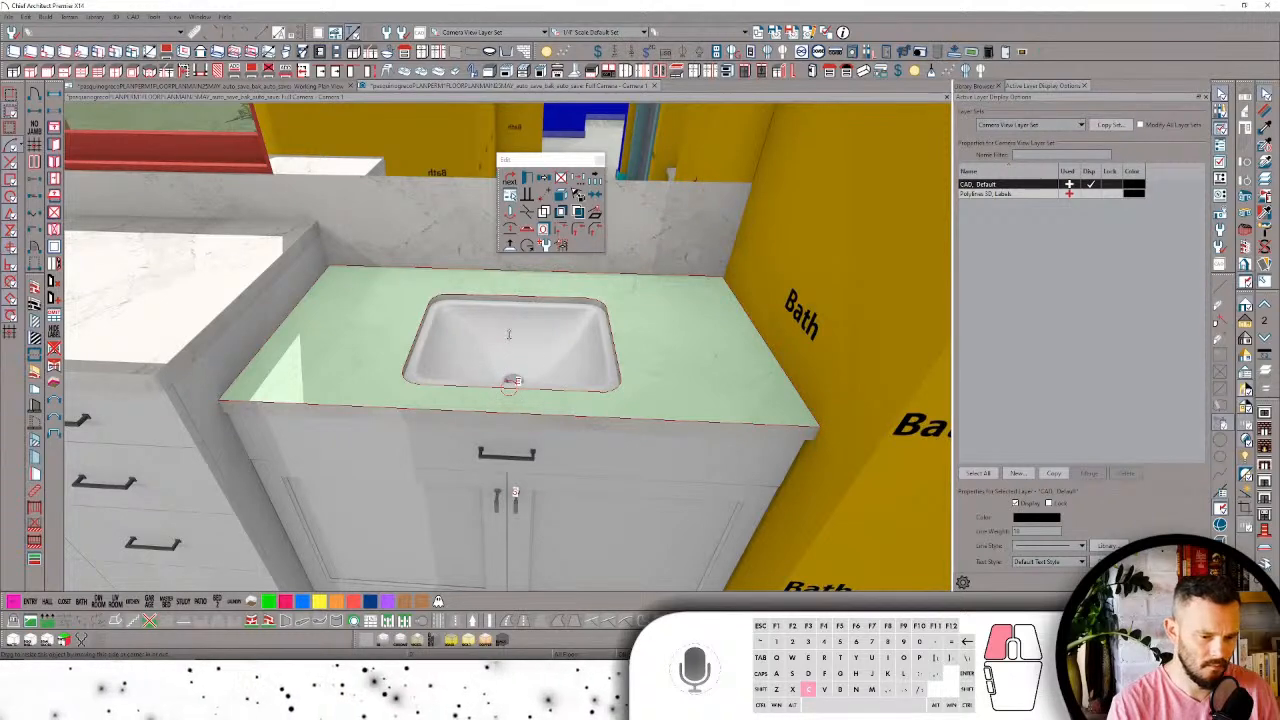
pyautogui.moveTo(509, 330); pyautogui.dragTo(509, 331)
pyautogui.click(645, 347)
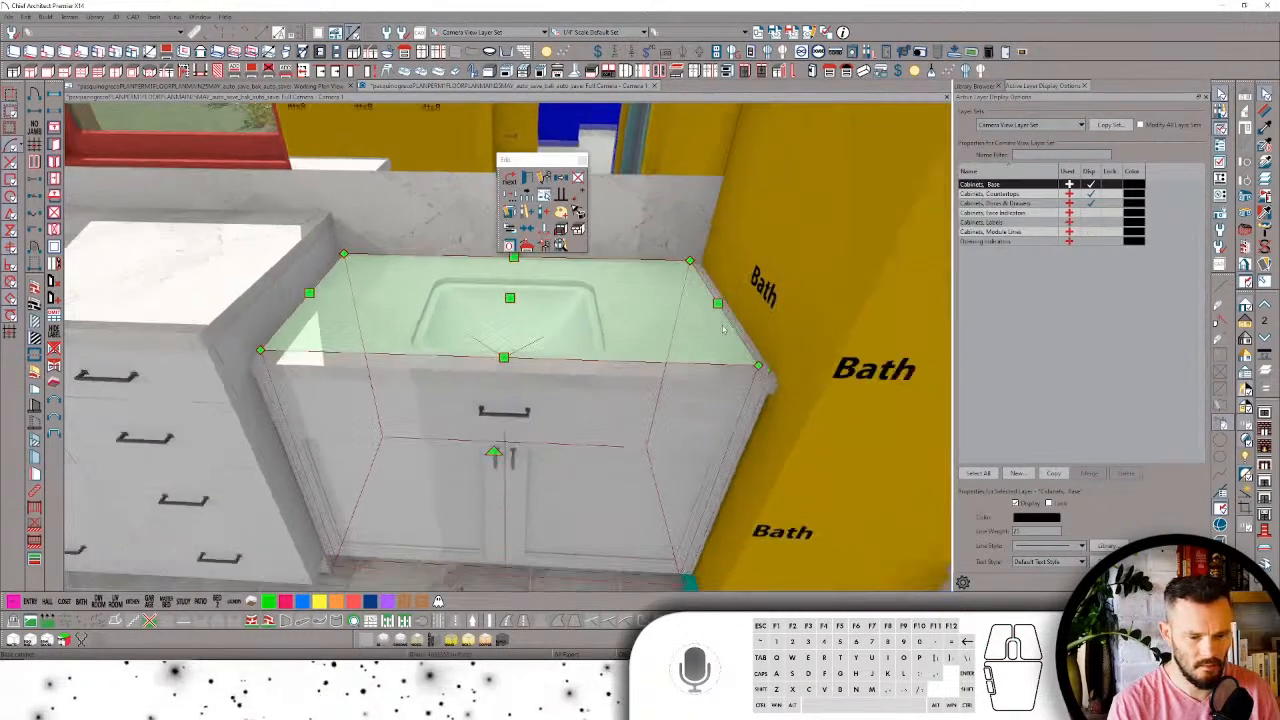
# Step: Examine the resized sink cutout and its vanity cabinet from the front and from the opposite end of the wall
pyautogui.click(619, 346)
pyautogui.moveTo(612, 347); pyautogui.dragTo(588, 453, button='middle')
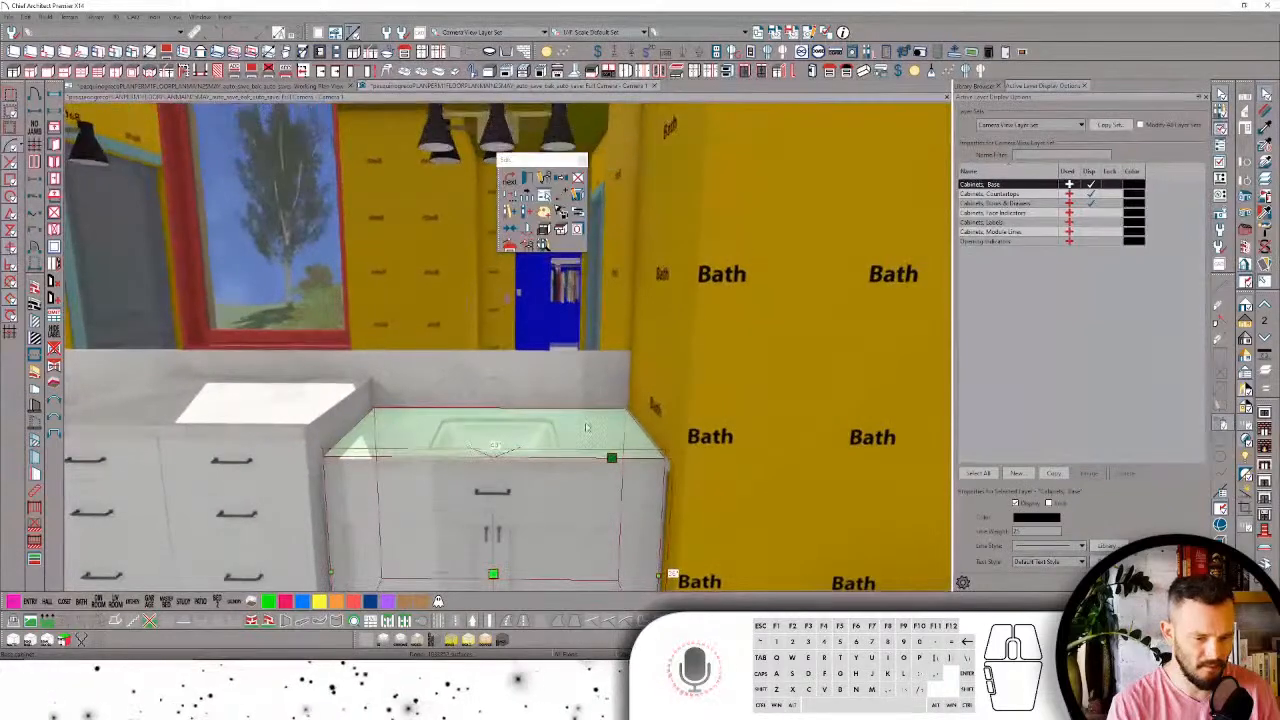
pyautogui.press('Escape')
pyautogui.click(587, 455)
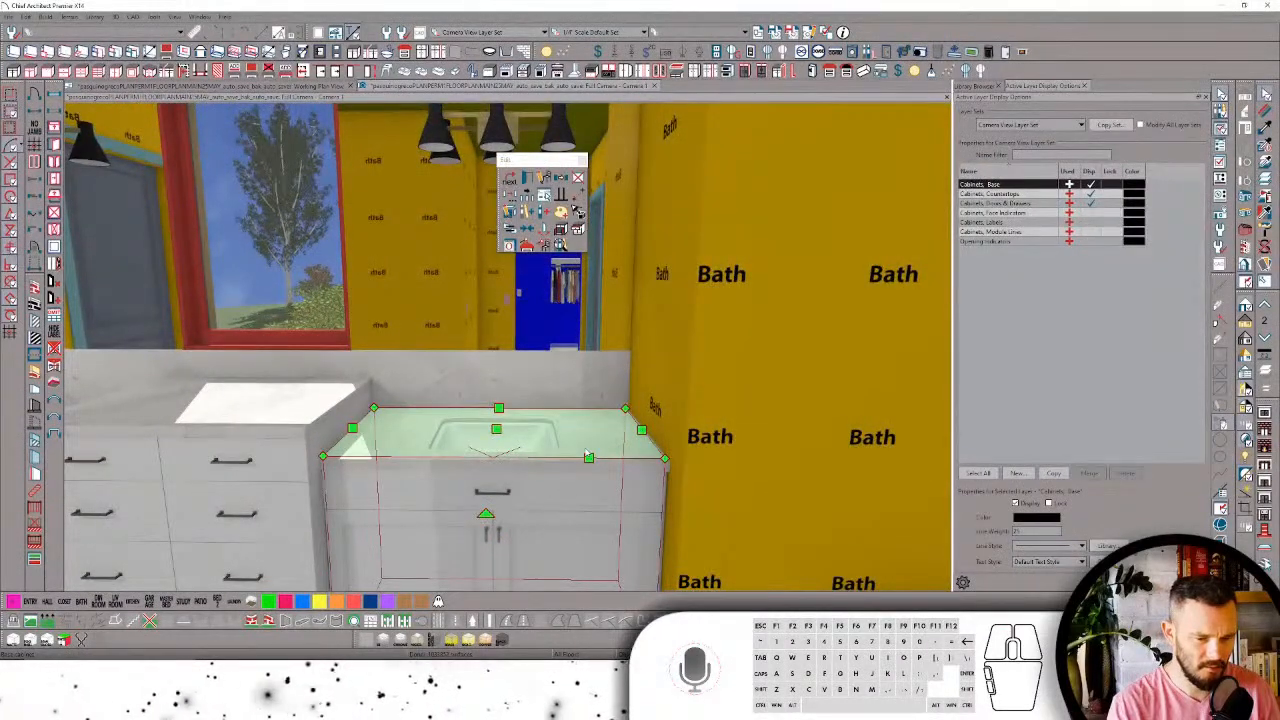
pyautogui.click(590, 453)
pyautogui.click(590, 451)
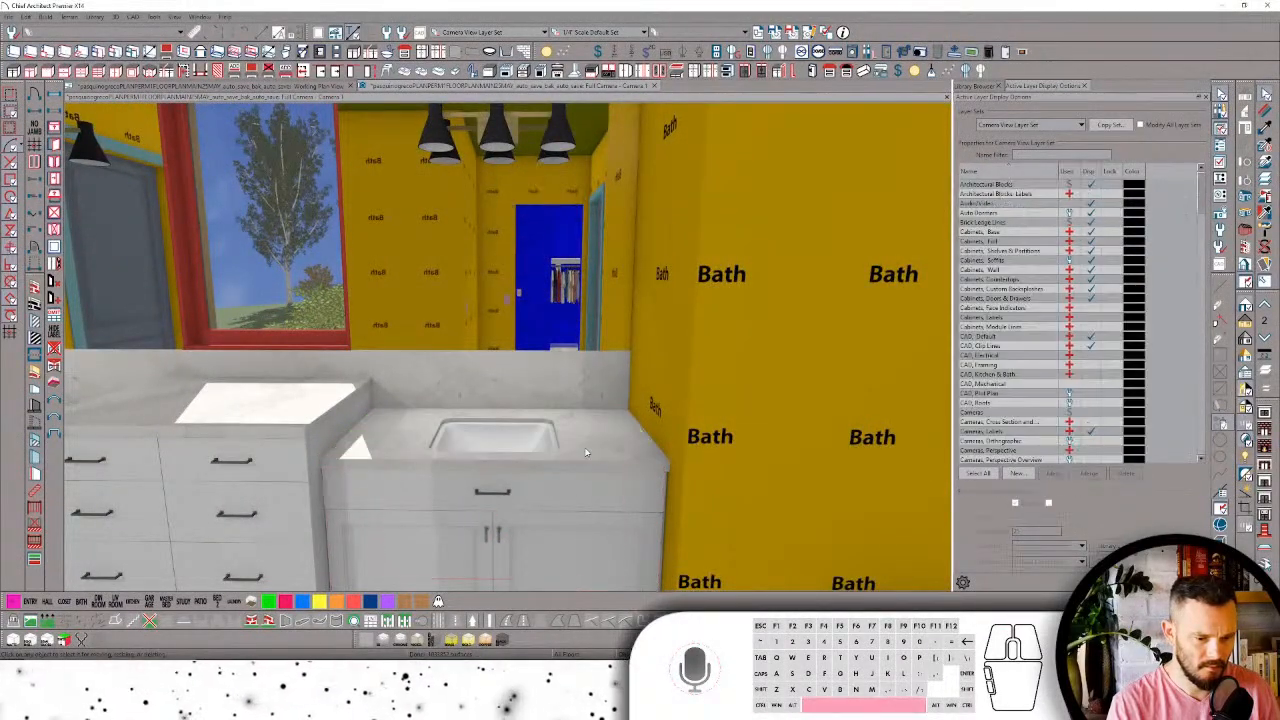
pyautogui.click(589, 445)
pyautogui.moveTo(593, 410); pyautogui.dragTo(466, 470, button='middle')
pyautogui.scroll(-3, 466, 468)
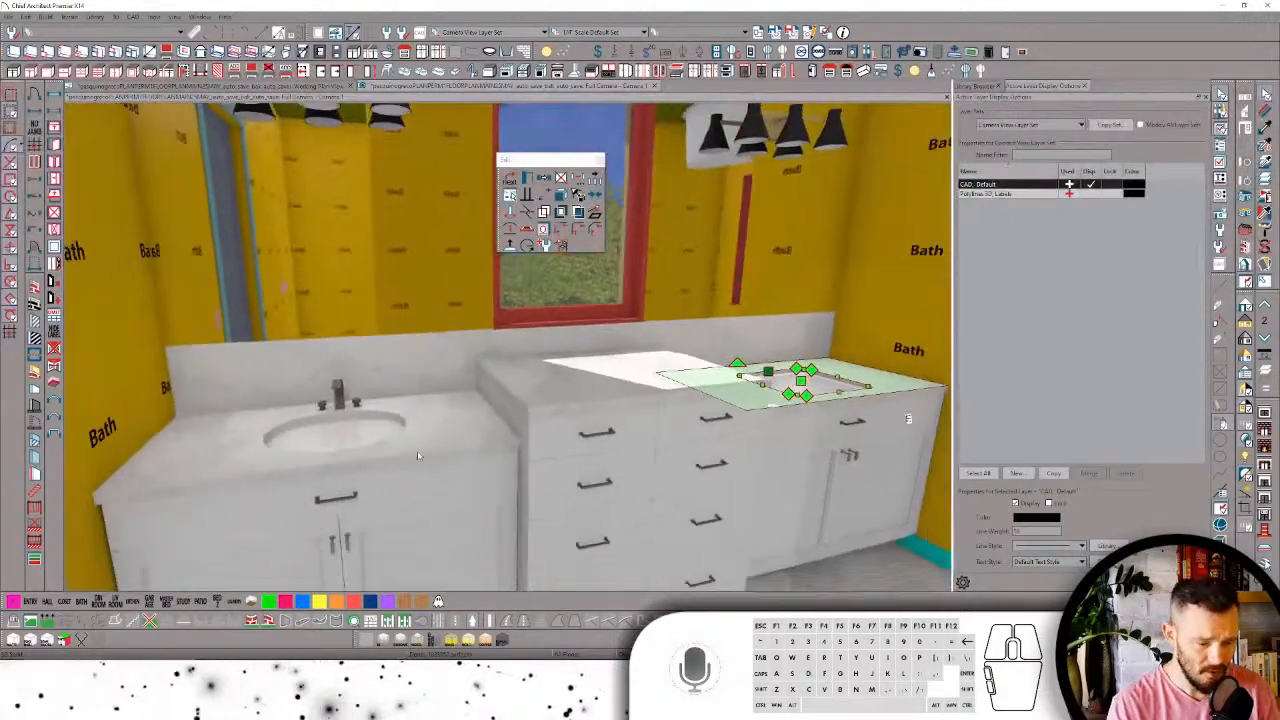
# Step: Delete the vanity cabinet with the oval sink at the opposite end of the wall
pyautogui.click(465, 424)
pyautogui.scroll(-2, 463, 421)
pyautogui.scroll(-2, 461, 417)
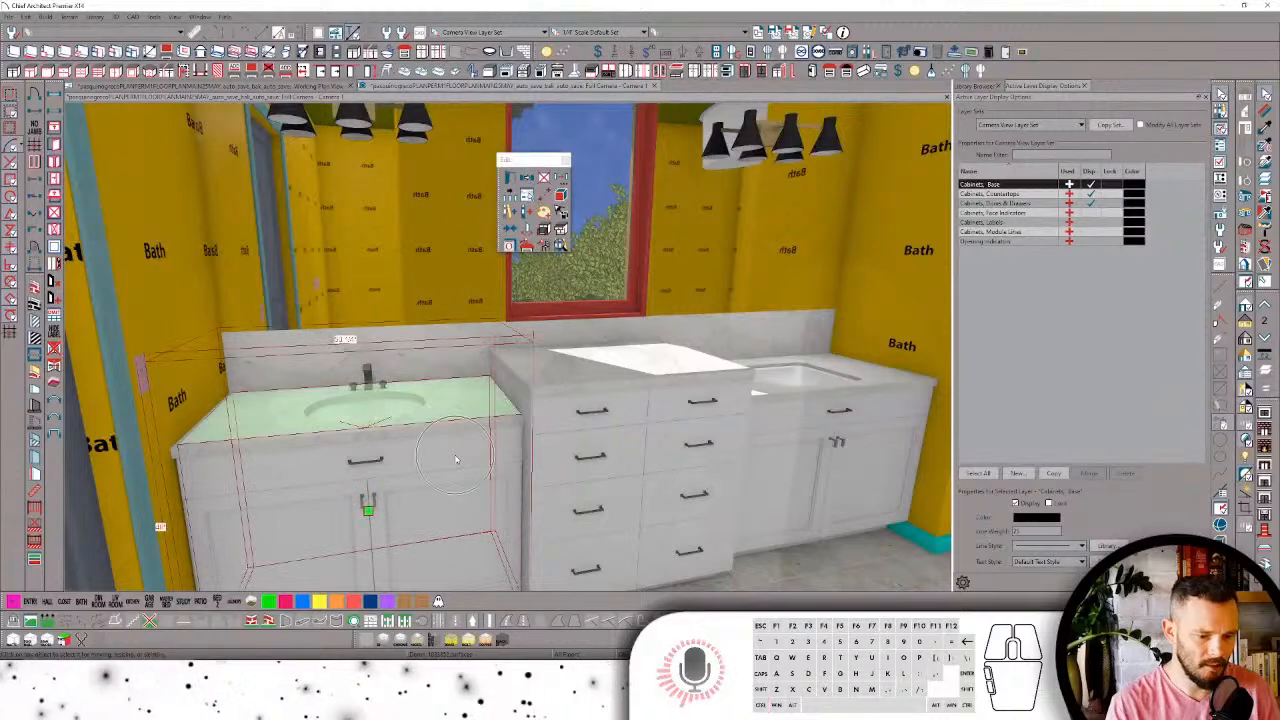
pyautogui.click(453, 455)
pyautogui.press('Delete')
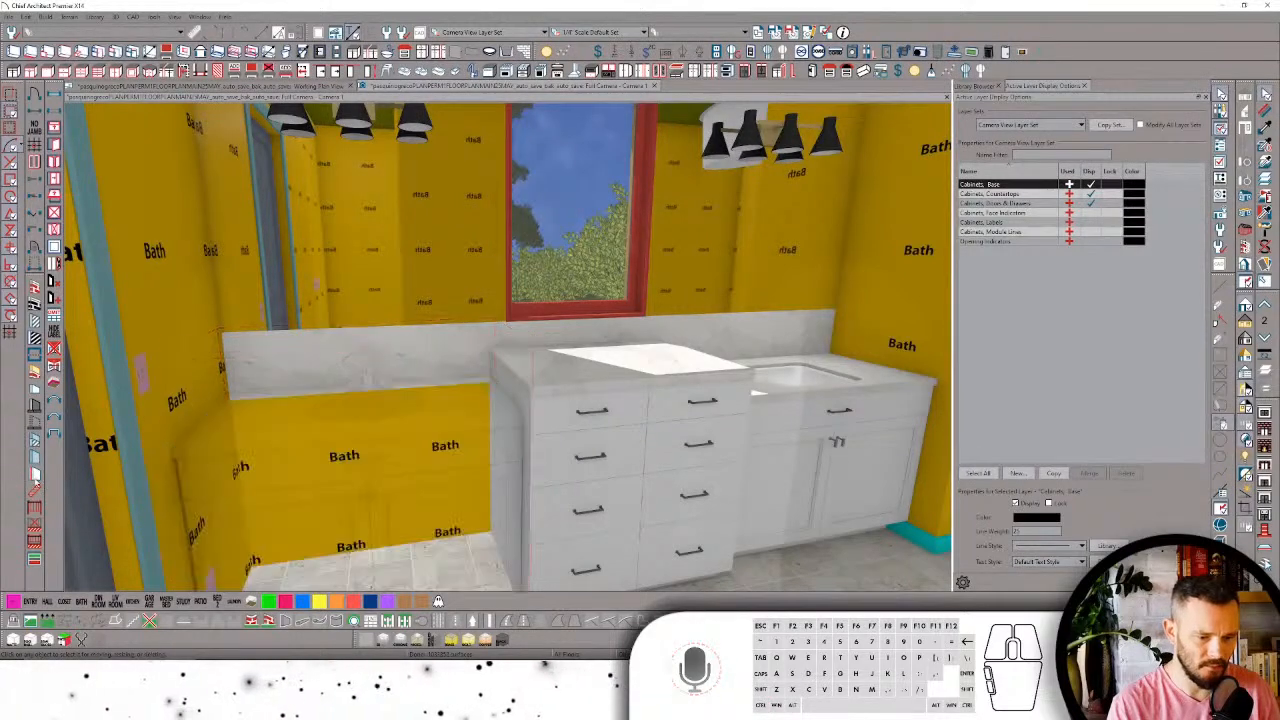
# Step: Copy the rectangular-sink vanity cabinet together with its custom countertop to the empty space on the other side of the drawer cabinet
pyautogui.click(762, 398)
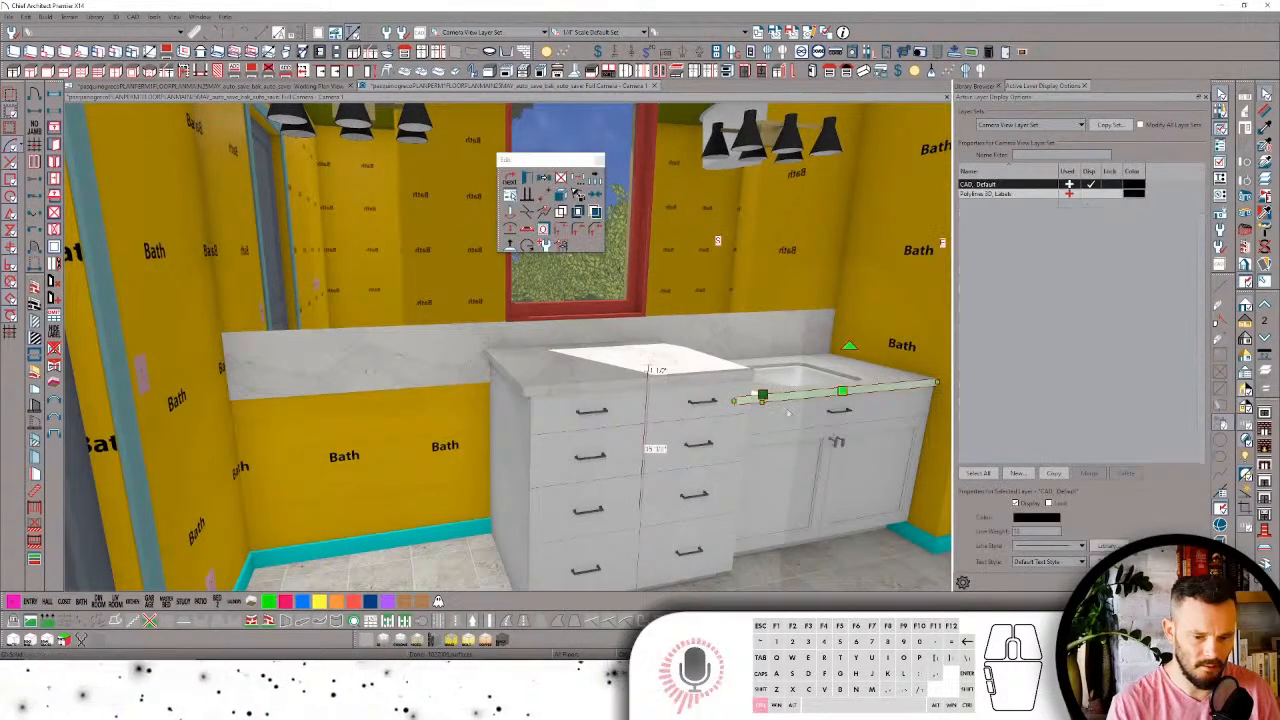
pyautogui.click(727, 432)
pyautogui.moveTo(727, 432); pyautogui.dragTo(633, 360)
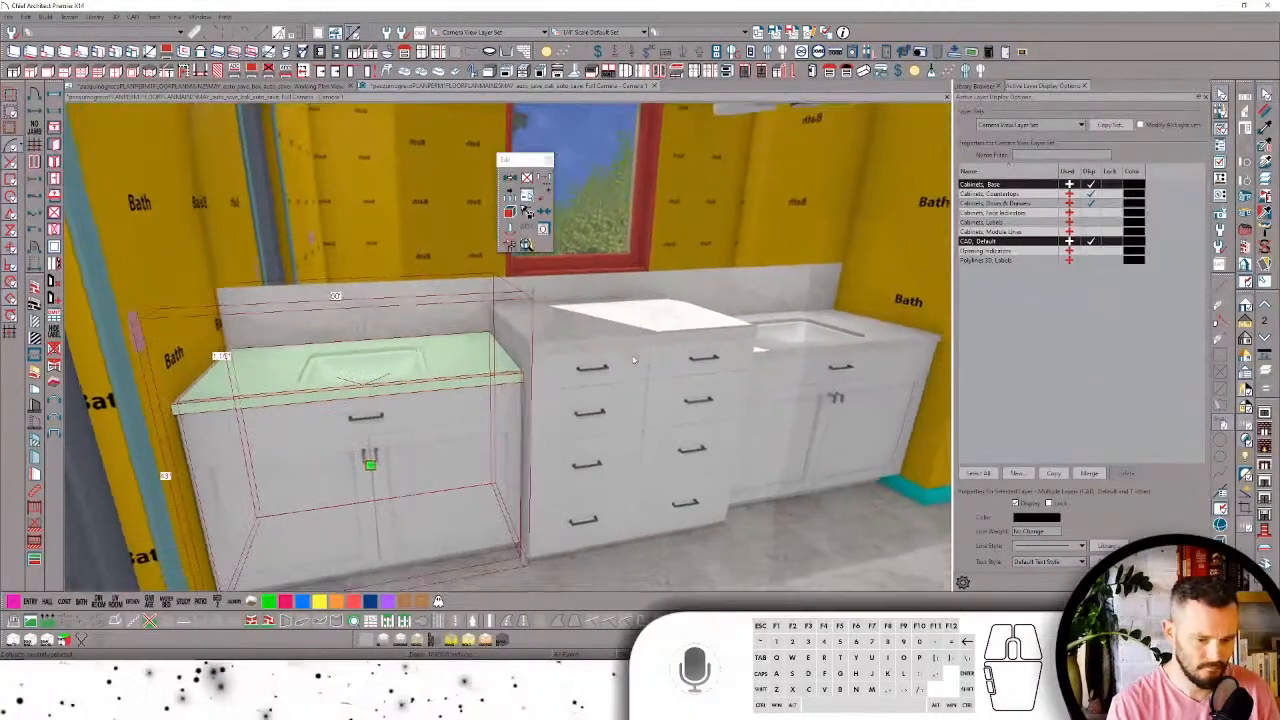
pyautogui.click(769, 524)
pyautogui.scroll(1, 769, 524)
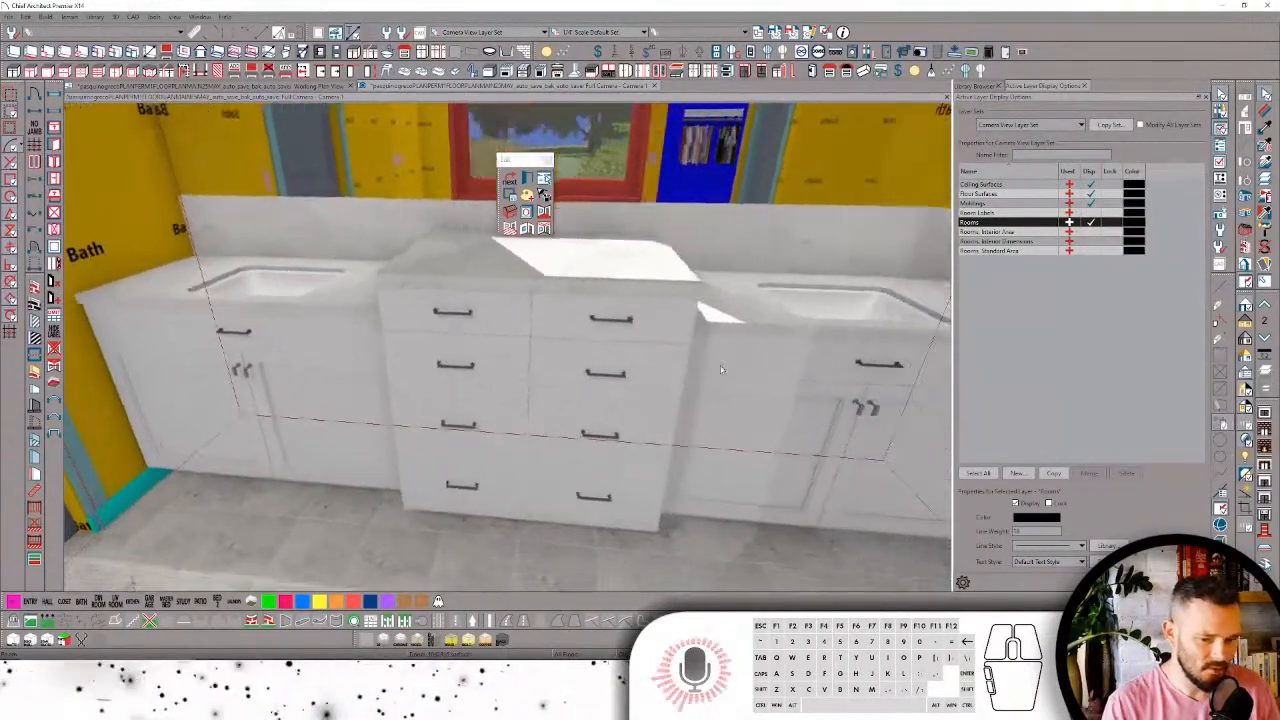
pyautogui.click(720, 369)
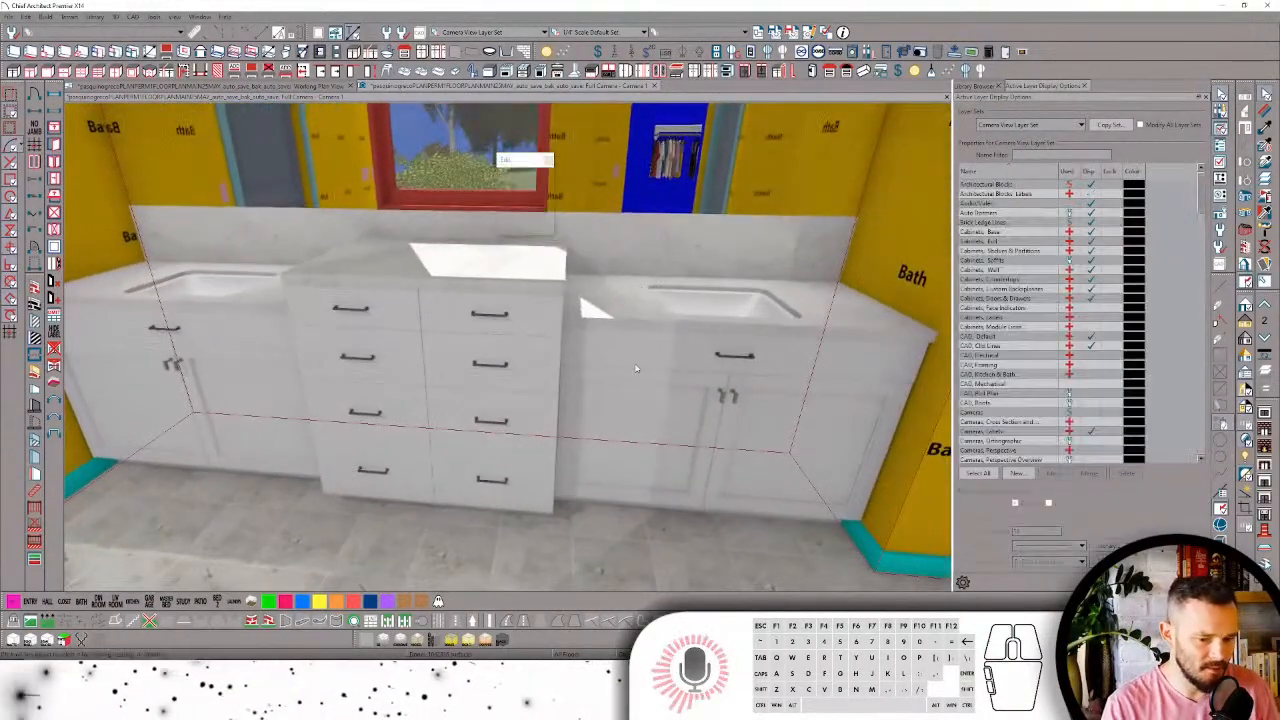
# Step: Set the height of both rectangular-sink base cabinets together to 35 15/16" including the countertop
pyautogui.keyDown('shift'); pyautogui.click(245, 368); pyautogui.keyUp('shift')
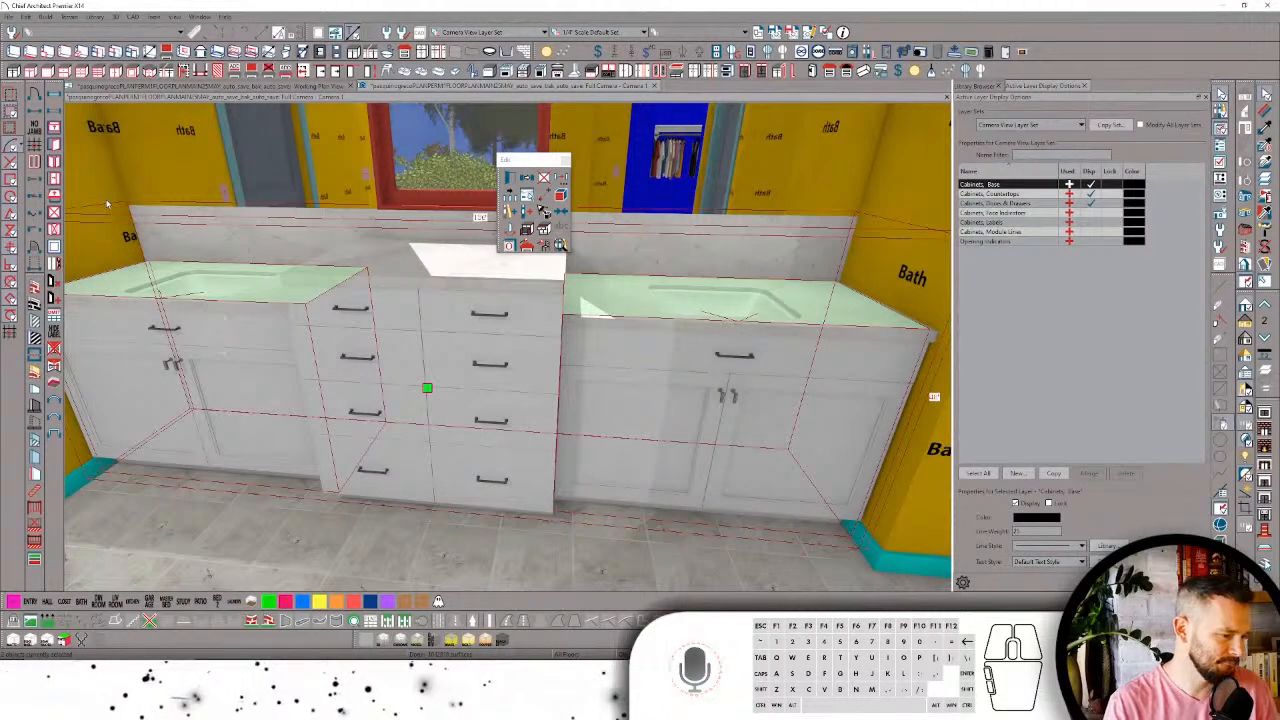
pyautogui.click(545, 211)
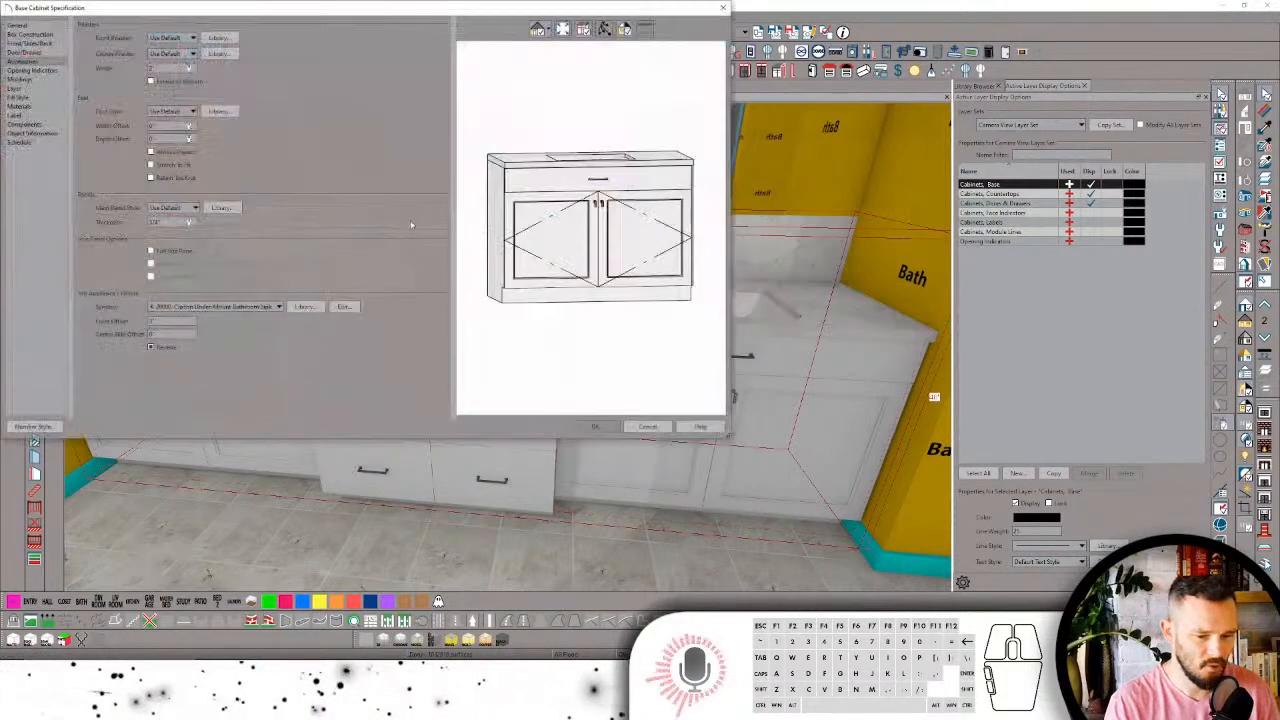
pyautogui.click(37, 34)
pyautogui.click(30, 26)
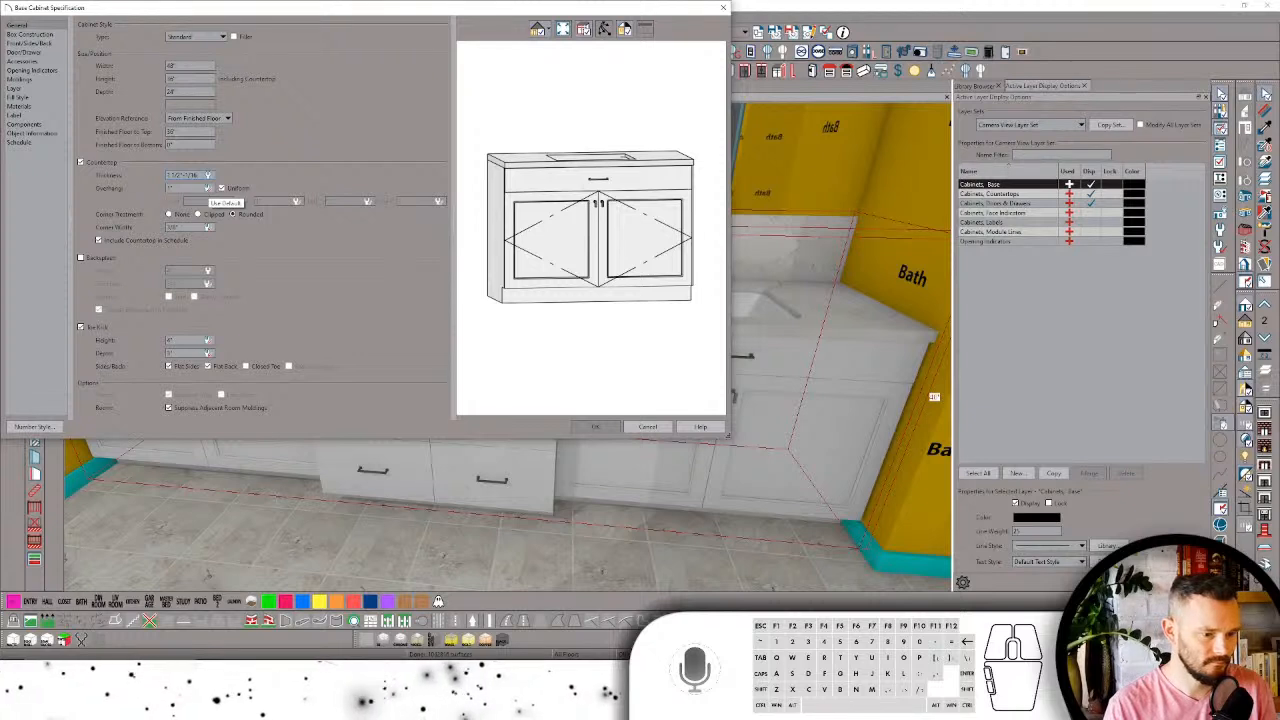
pyautogui.doubleClick(188, 78)
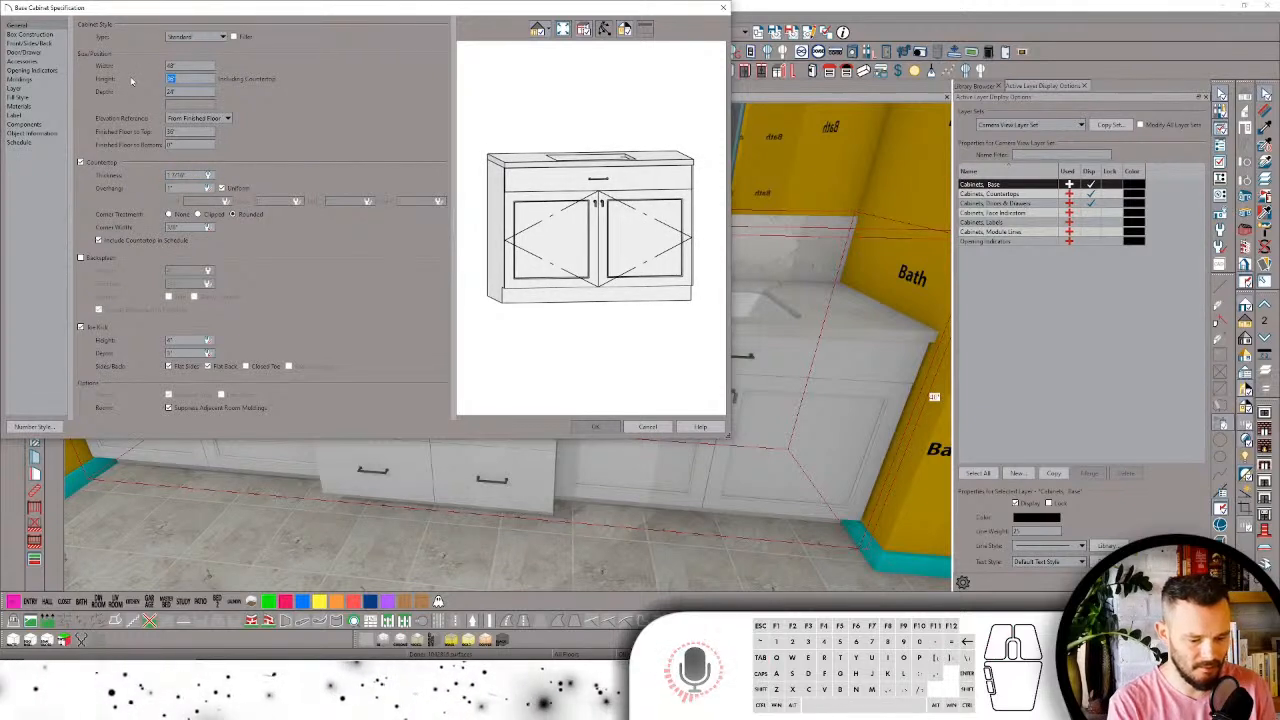
pyautogui.write('35 15/1')
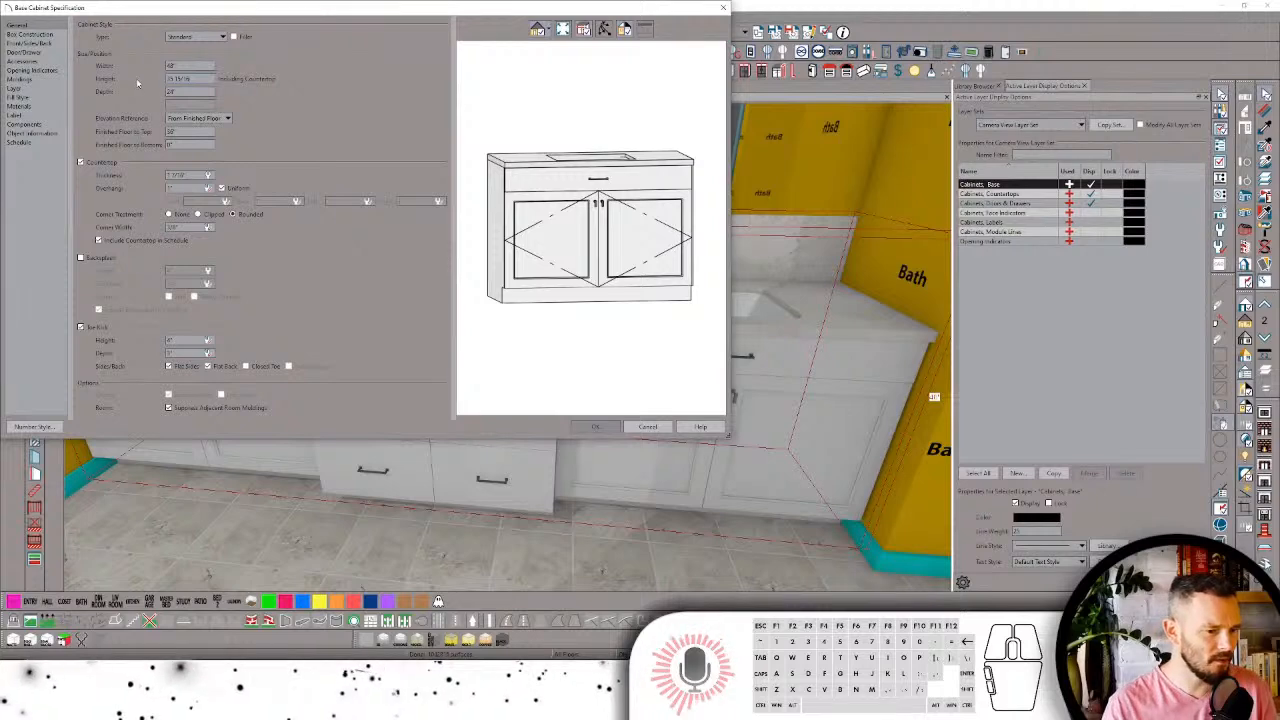
pyautogui.click(597, 428)
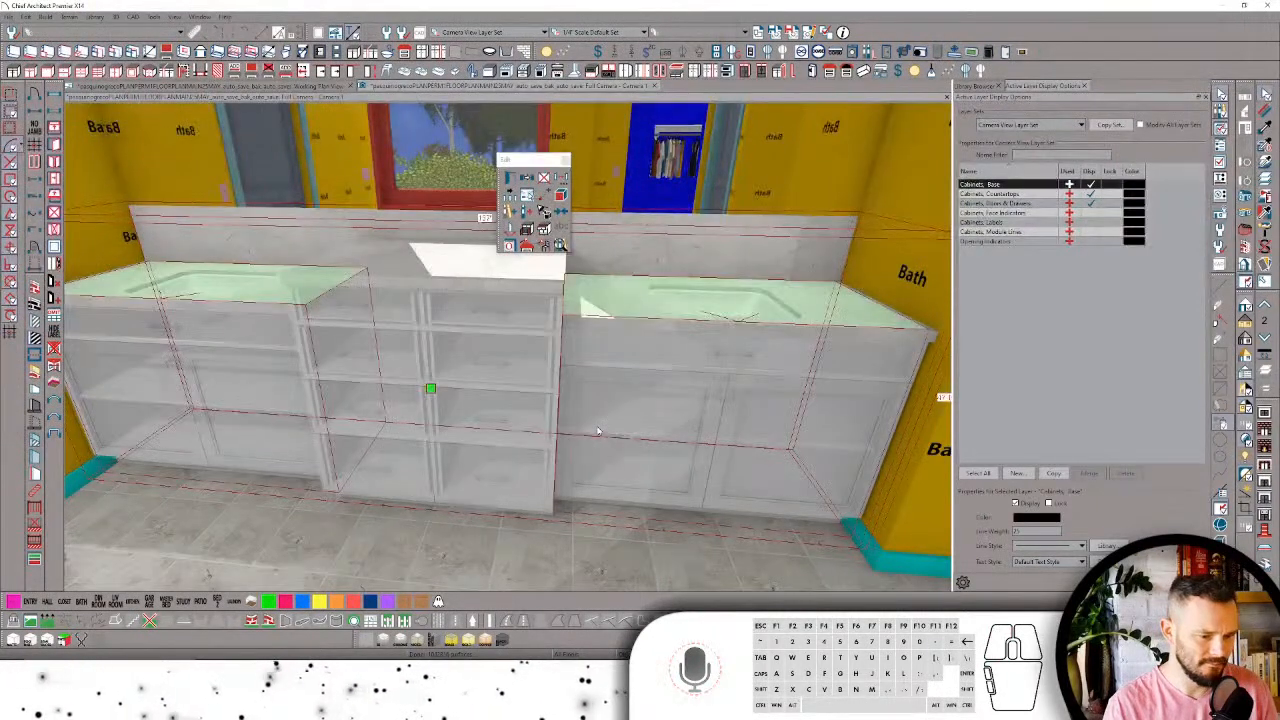
pyautogui.moveTo(597, 428); pyautogui.dragTo(680, 412, button='middle')
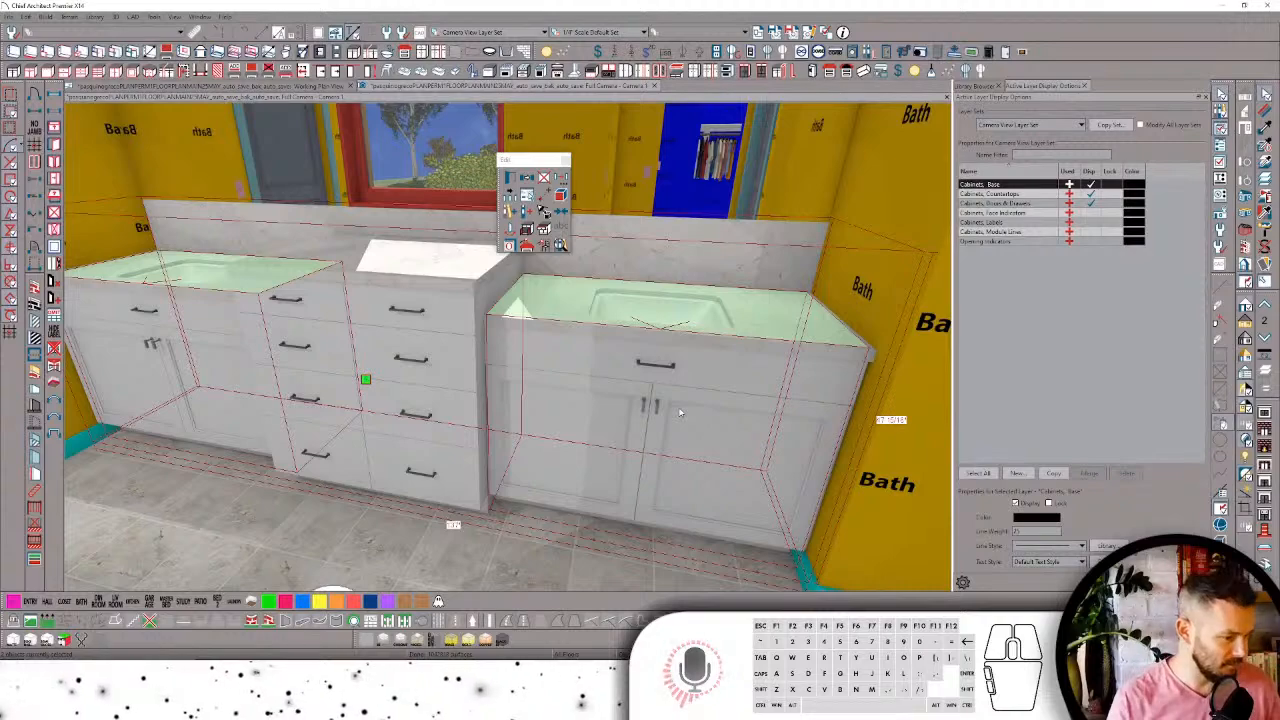
pyautogui.moveTo(660, 332); pyautogui.dragTo(570, 418, button='middle')
# Step: Search the library for "purist" and look through the results for a Purist wall-mount bathroom sink faucet trim
pyautogui.press('Tab')
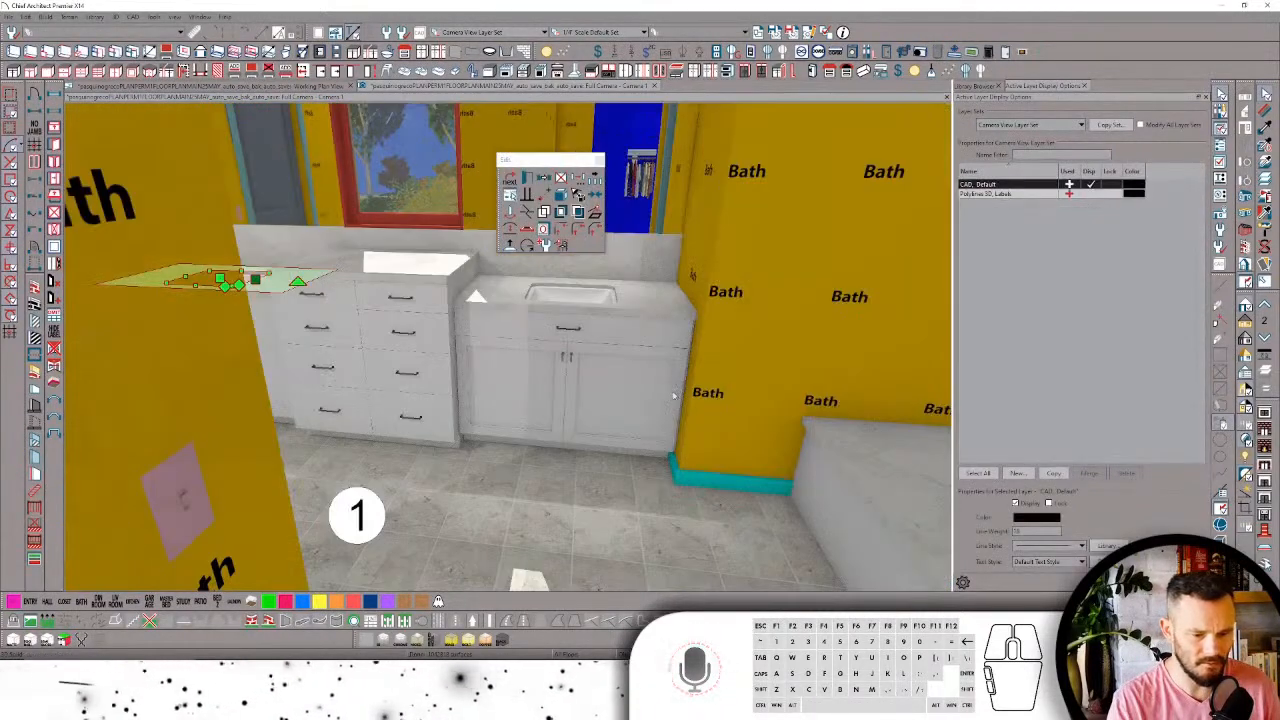
pyautogui.click(572, 410)
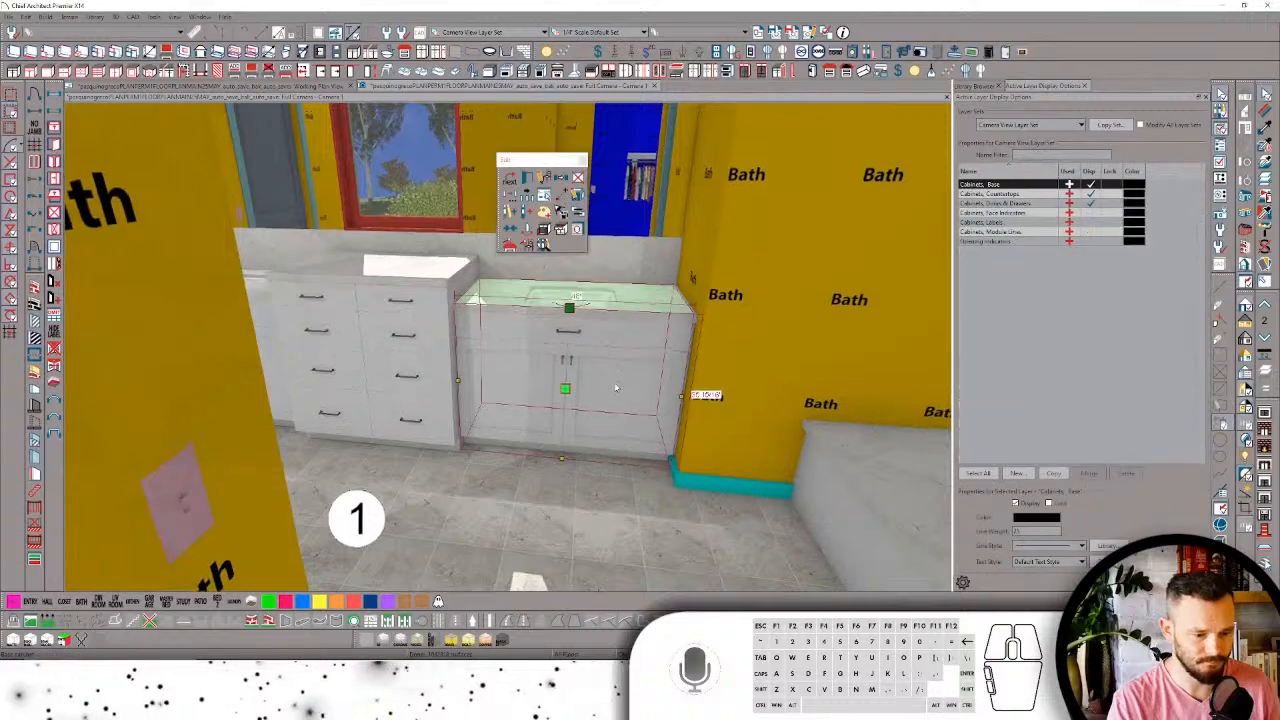
pyautogui.scroll(2, 615, 388)
pyautogui.moveTo(616, 388); pyautogui.dragTo(590, 416, button='middle')
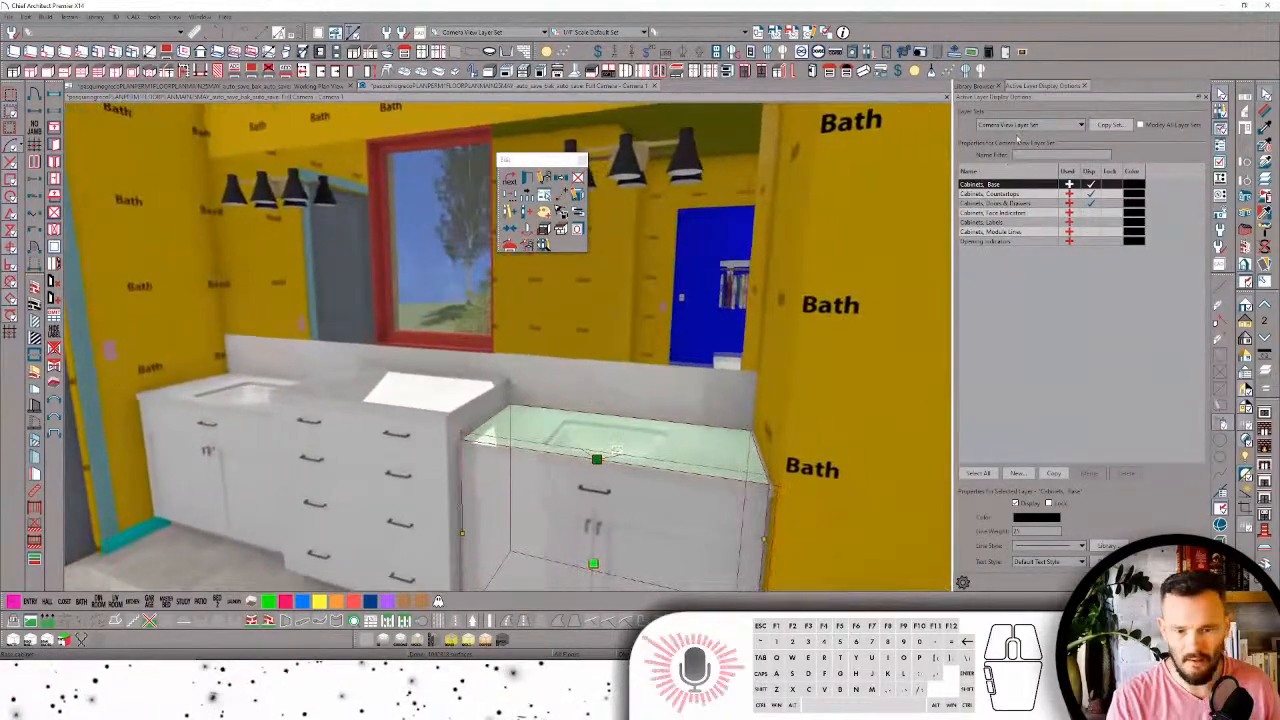
pyautogui.click(972, 86)
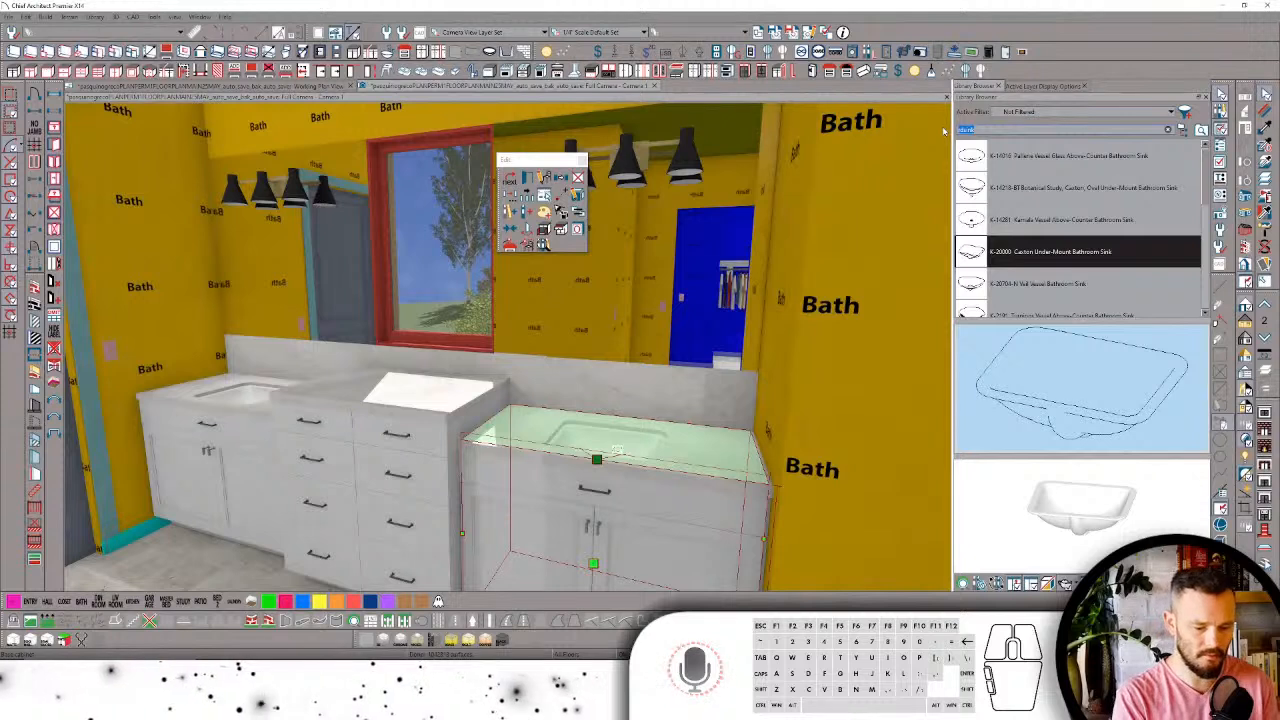
pyautogui.write('purist')
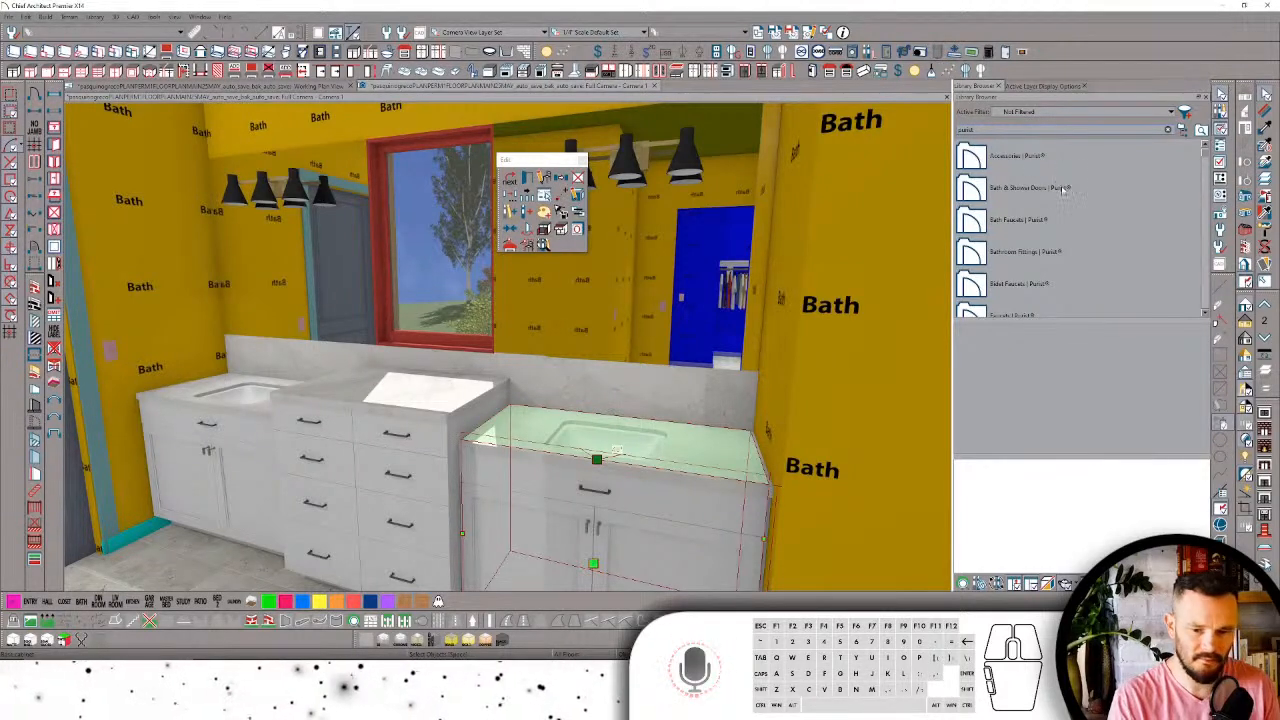
pyautogui.scroll(-10, 1053, 187)
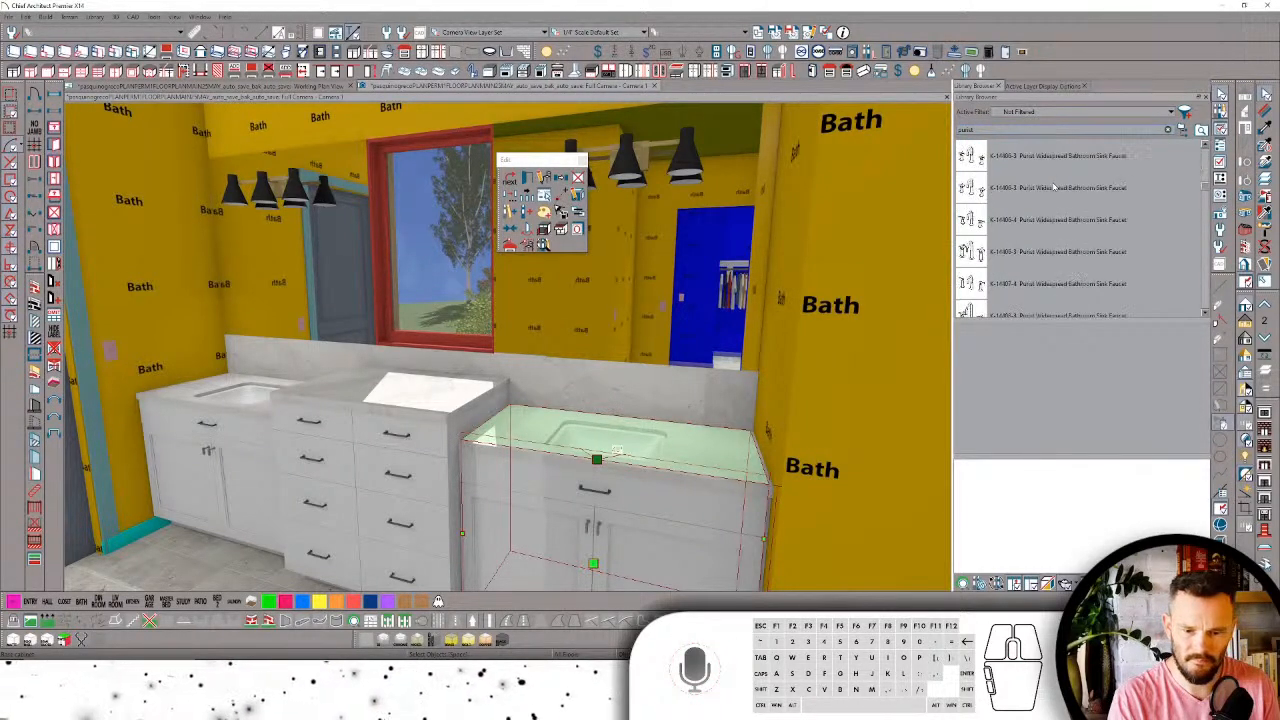
pyautogui.scroll(-3, 1053, 187)
pyautogui.scroll(-6, 1053, 187)
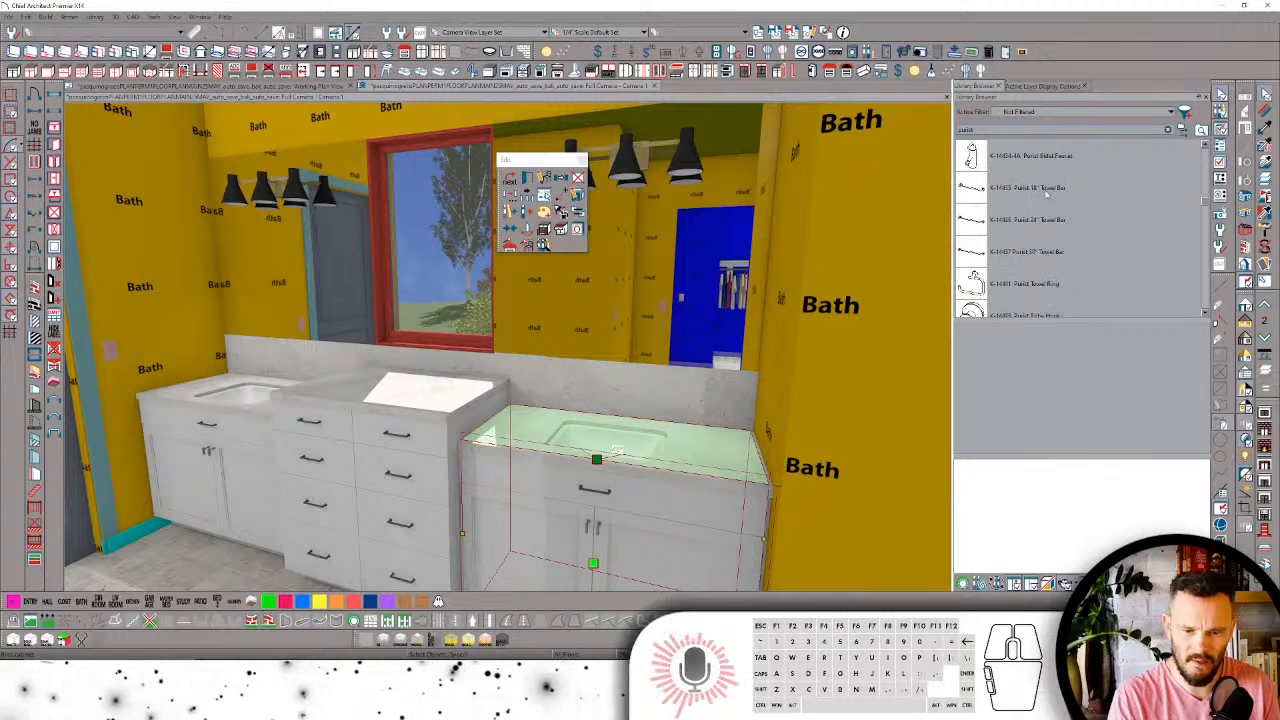
pyautogui.scroll(-10, 1037, 211)
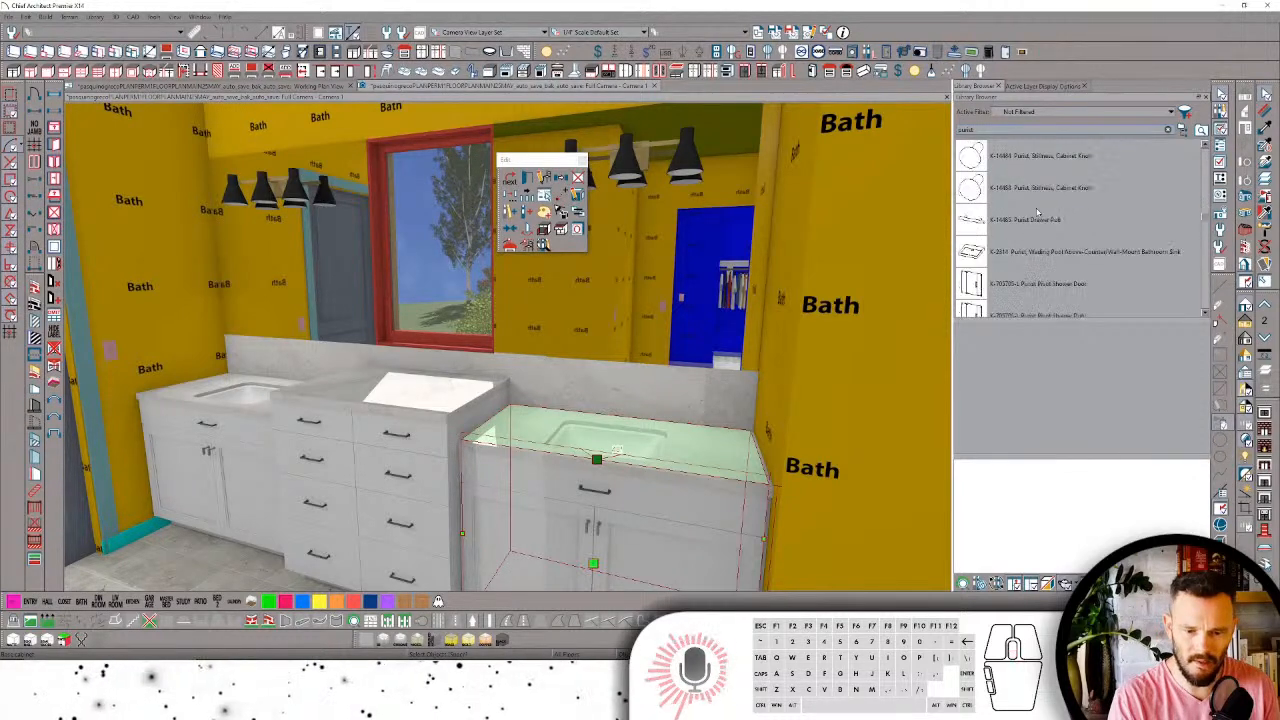
pyautogui.scroll(-5, 1037, 211)
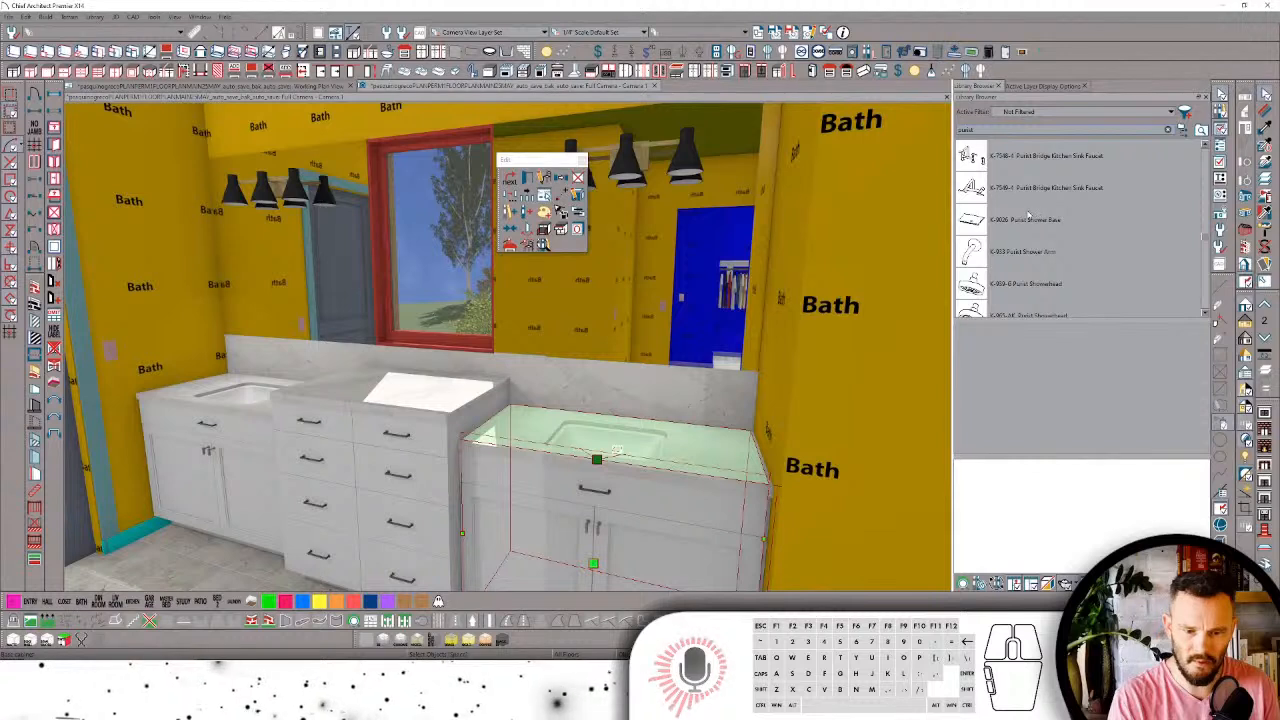
pyautogui.scroll(-6, 1027, 214)
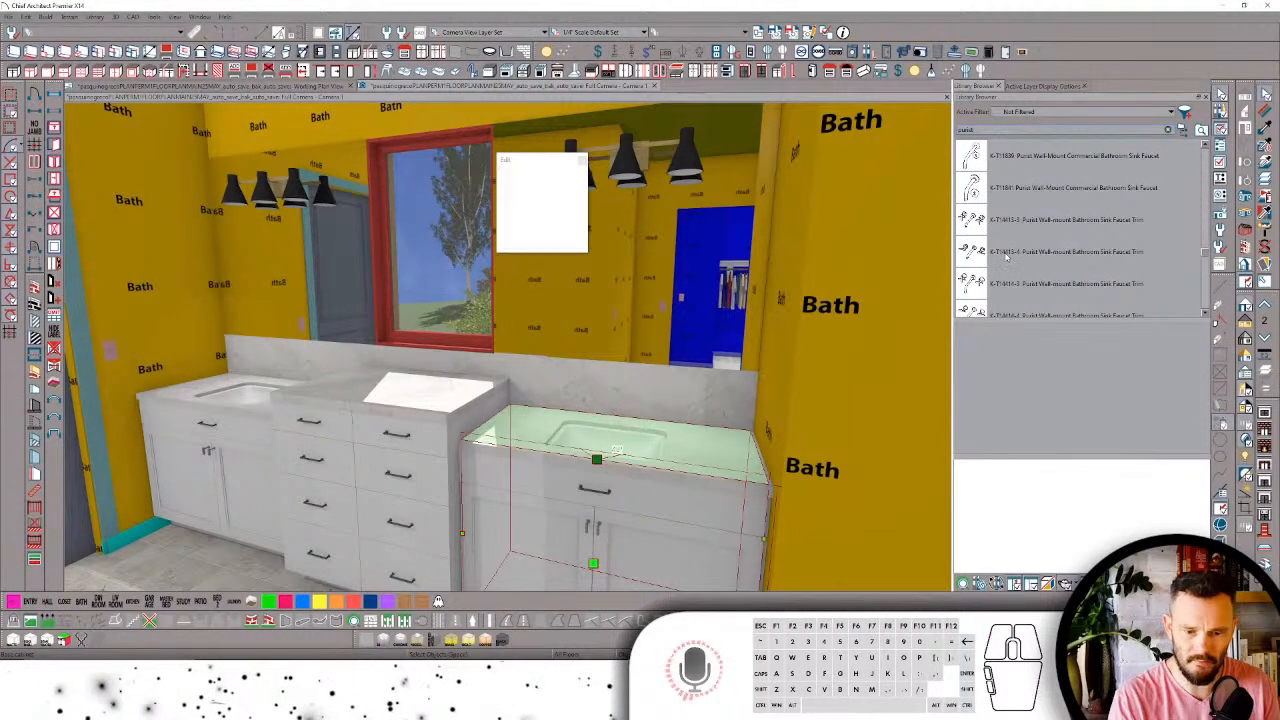
# Step: Place the K-T14413-4 Purist Wall-mount Bathroom Sink Faucet Trim on the backsplash above the sink nearest the closet-door reflection
pyautogui.click(1030, 251)
pyautogui.click(622, 402)
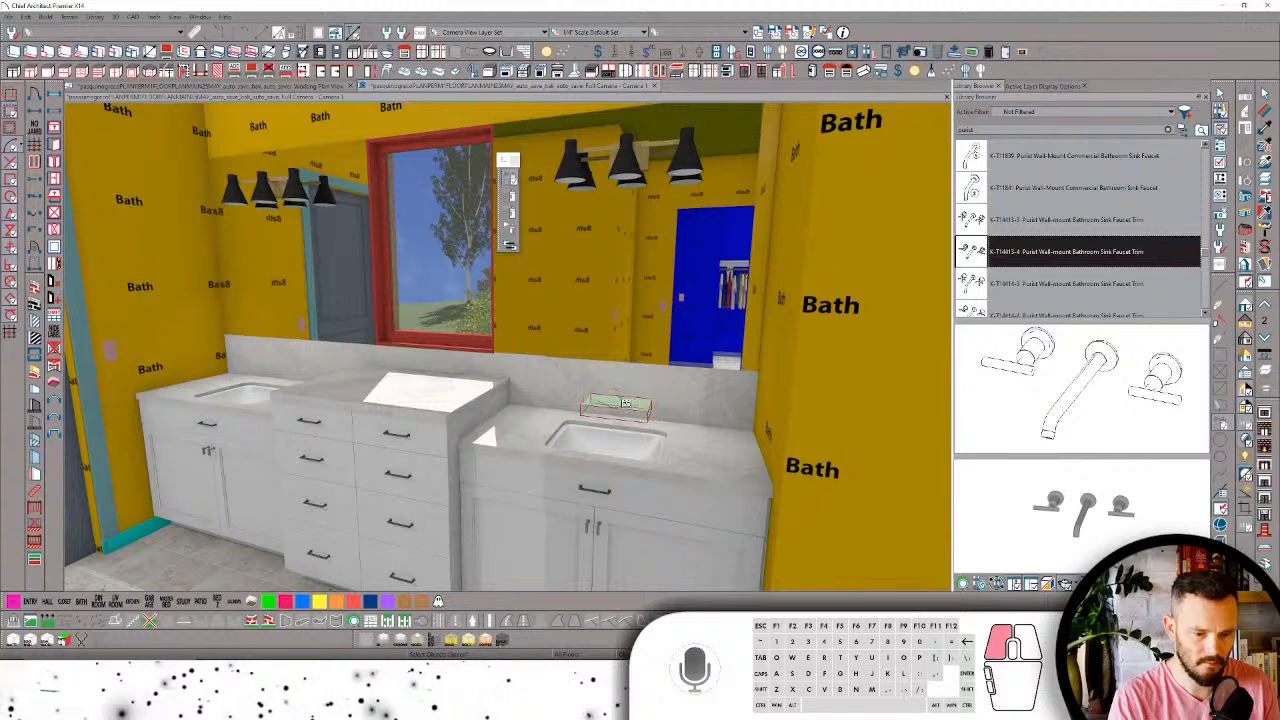
pyautogui.click(648, 402)
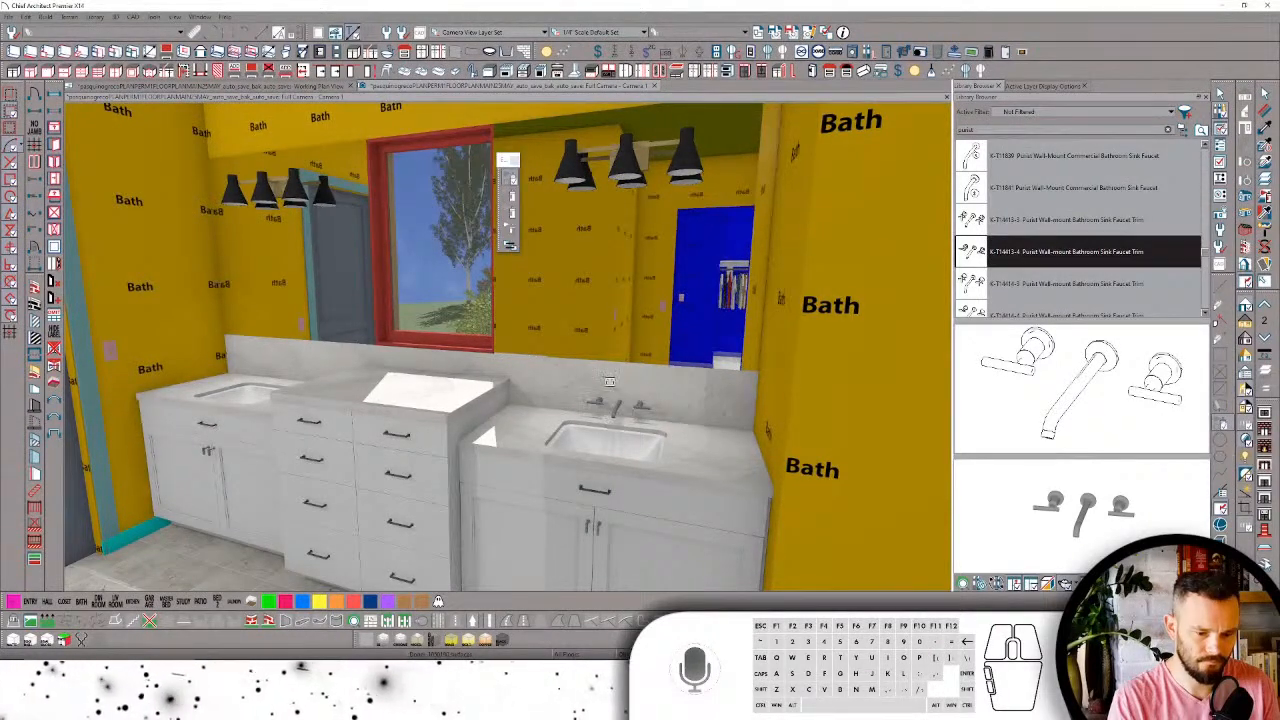
pyautogui.press('Escape')
# Step: Mirror a copy of the wall-mount faucet about the middle drawer cabinet so that it sits above the other sink
pyautogui.moveTo(609, 460); pyautogui.dragTo(641, 360, button='middle')
pyautogui.click(595, 375)
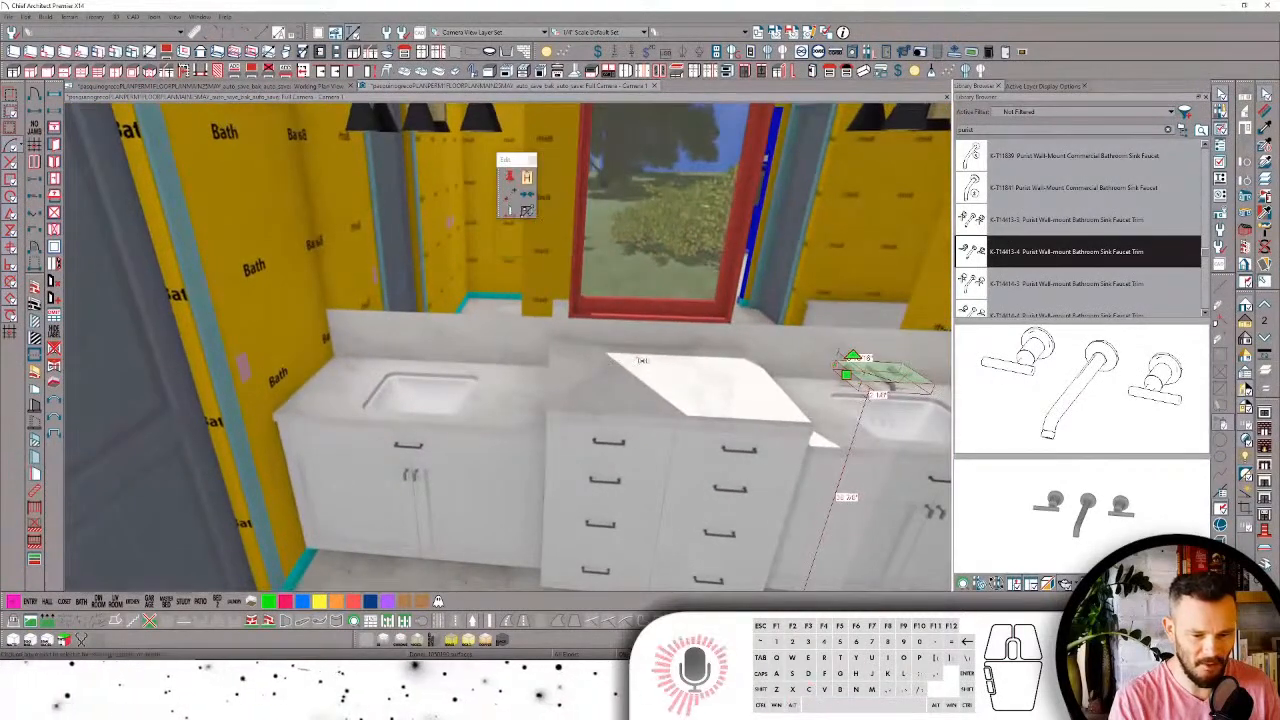
pyautogui.click(650, 370)
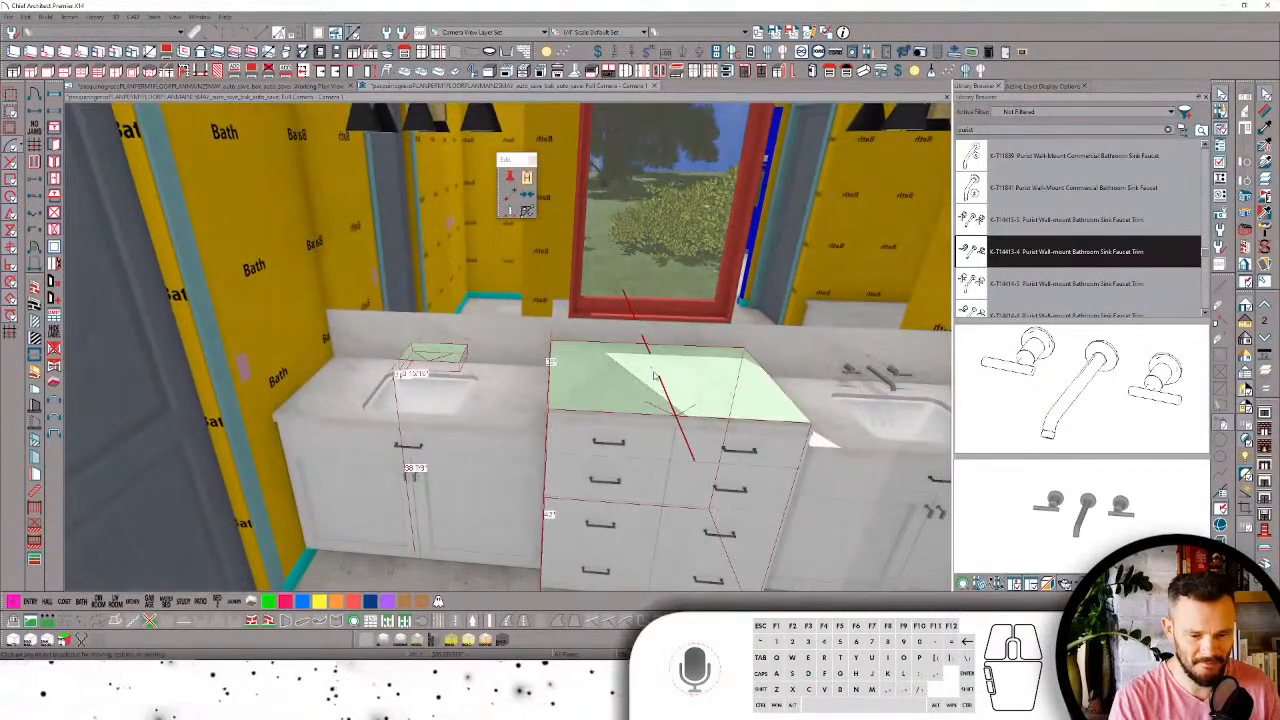
pyautogui.click(520, 440)
# Step: Raise both wall-mount faucets together with Transform/Replicate, and shift the pair slightly along the Y axis
pyautogui.moveTo(520, 440); pyautogui.dragTo(533, 390, button='middle')
pyautogui.keyDown('ctrl'); pyautogui.click(677, 344); pyautogui.keyUp('ctrl')
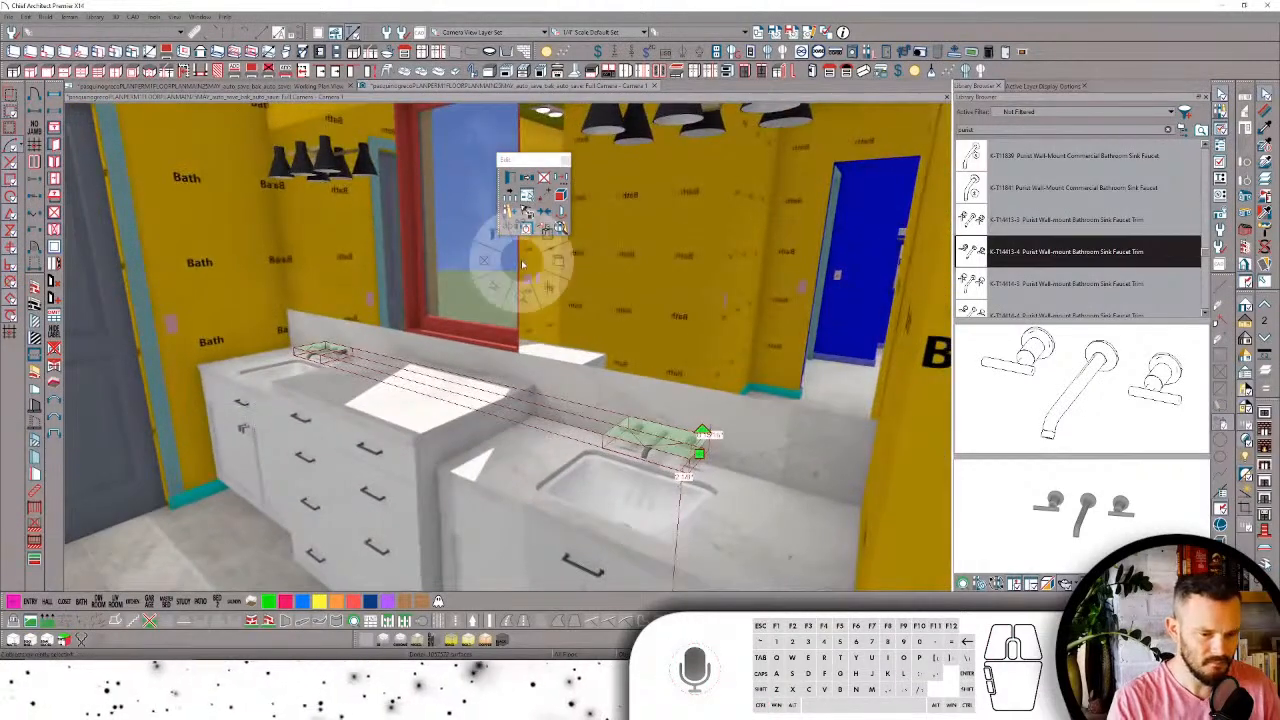
pyautogui.click(522, 230)
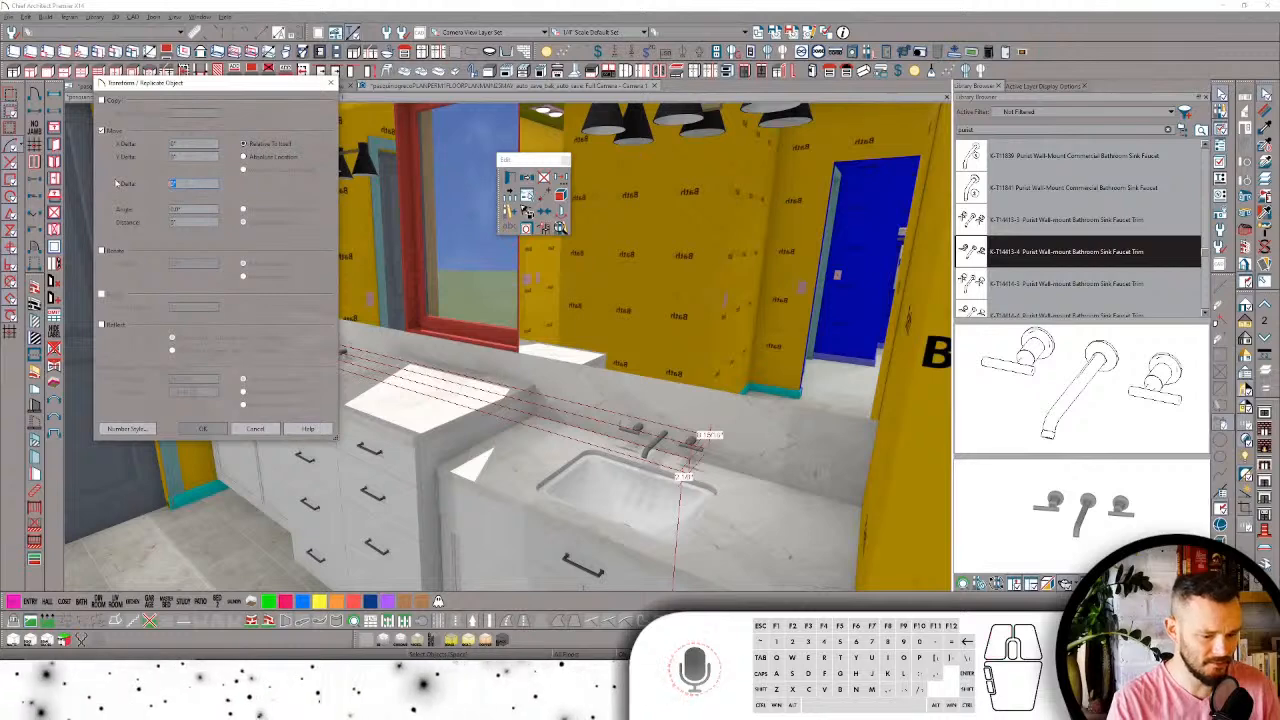
pyautogui.press('Return')
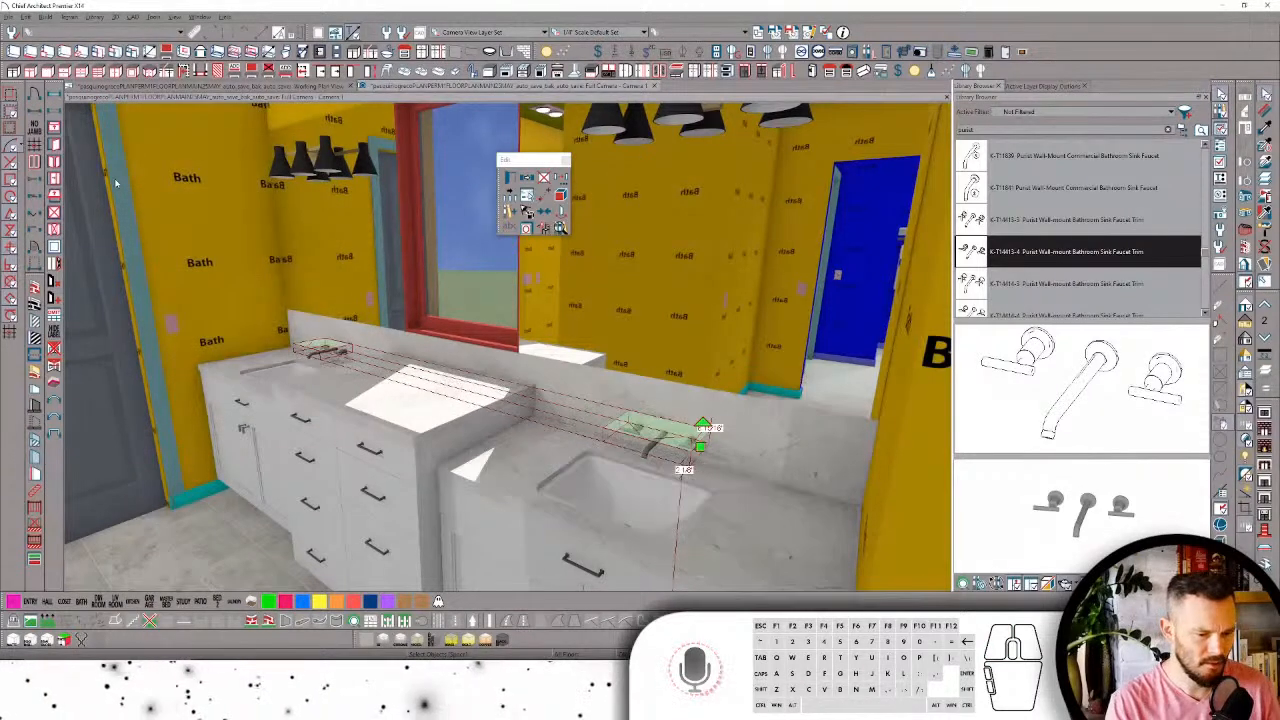
pyautogui.moveTo(322, 318); pyautogui.dragTo(445, 410, button='middle')
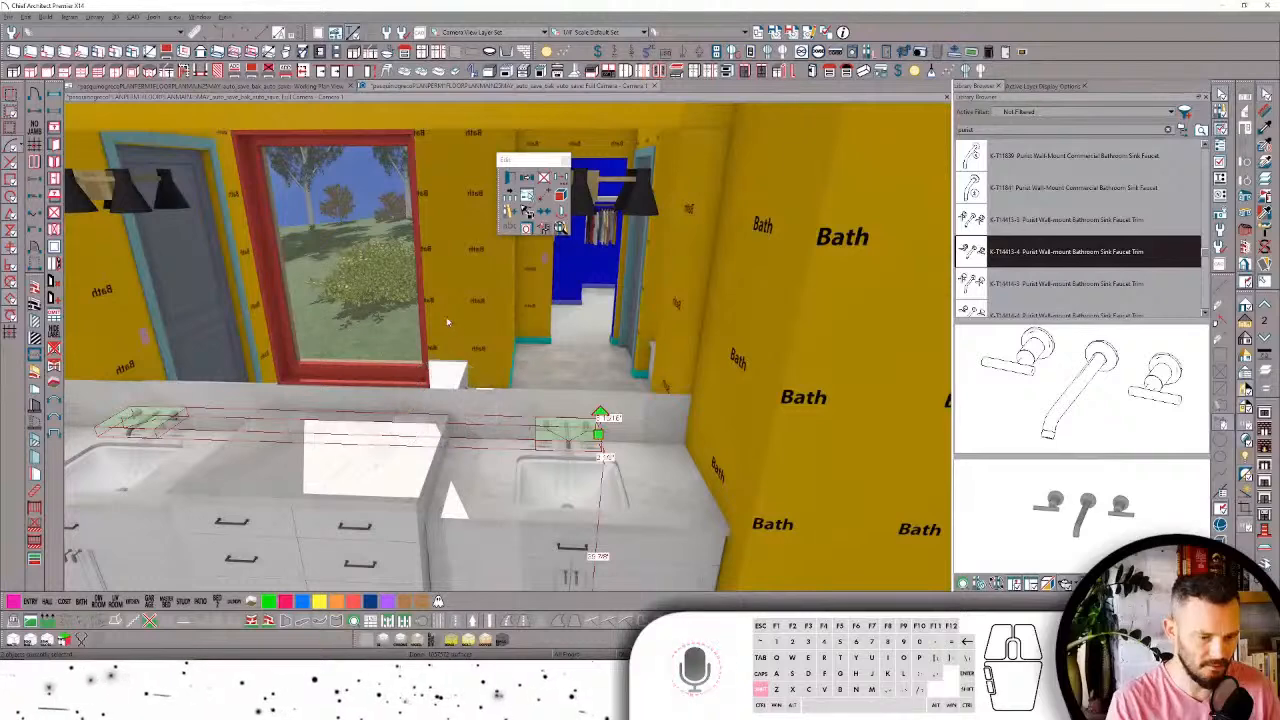
pyautogui.click(449, 165)
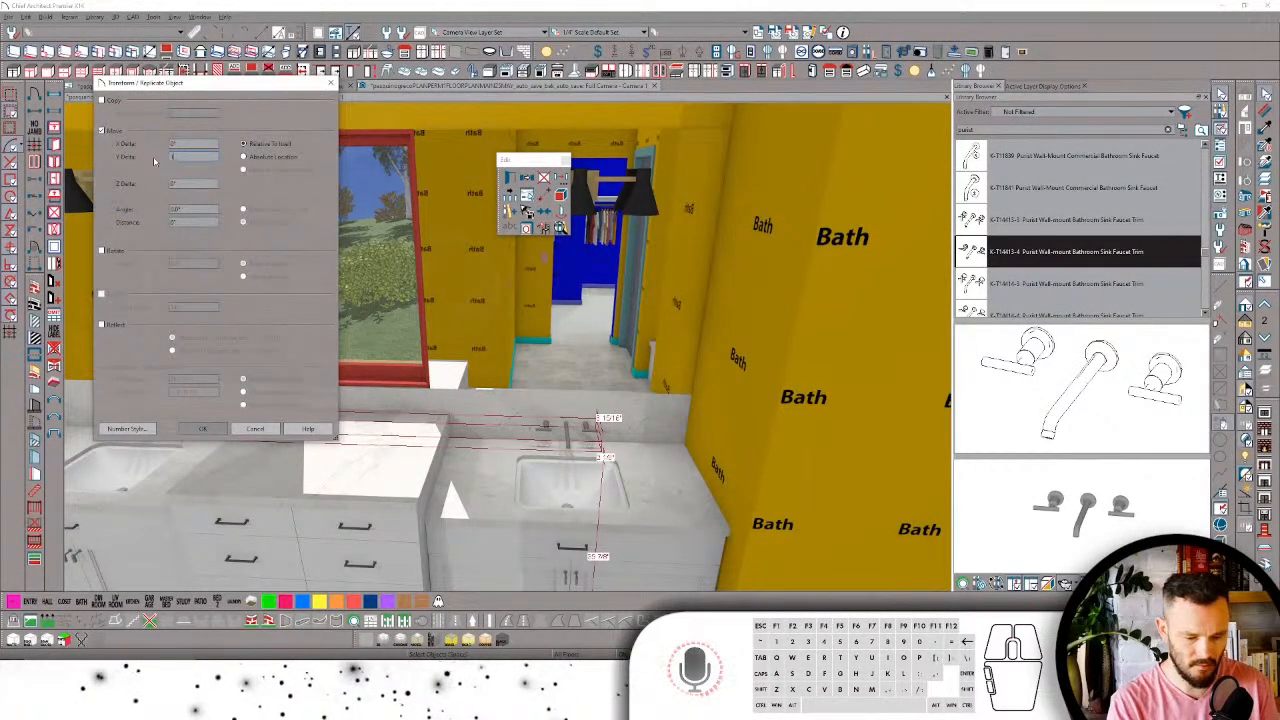
pyautogui.press('Return')
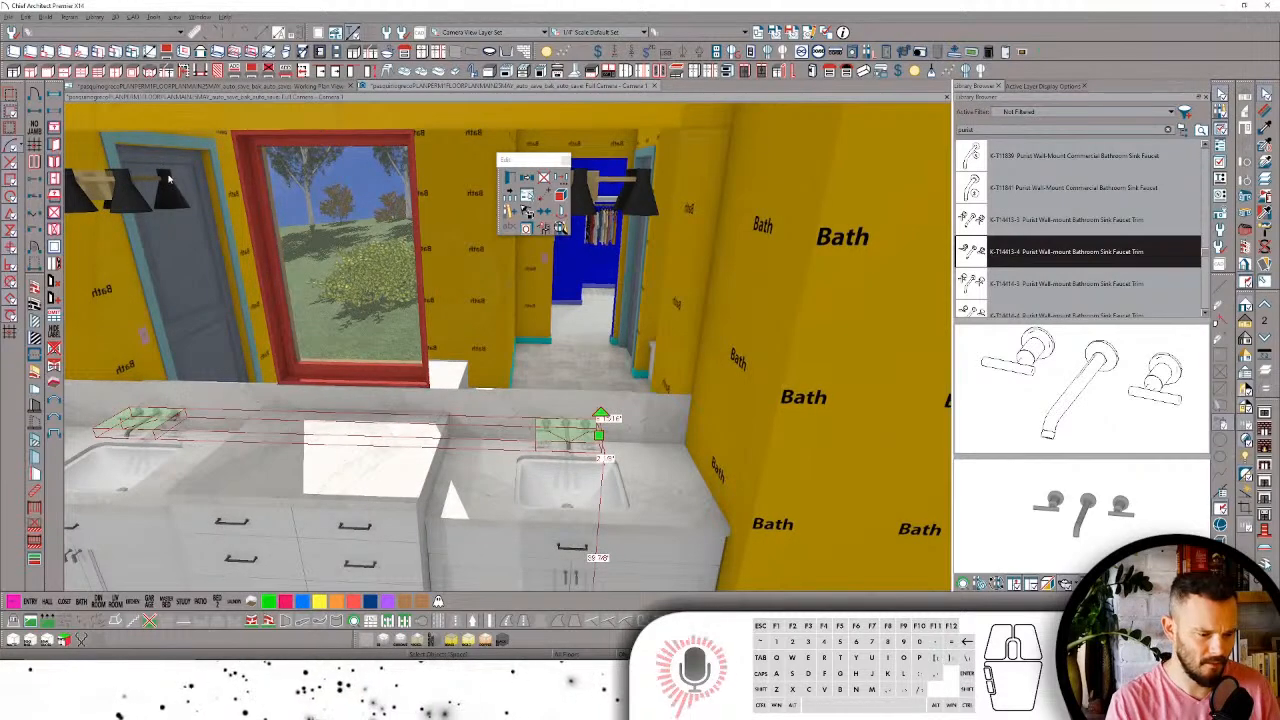
# Step: Delete the shower pan from the floor of the shower area
pyautogui.click(316, 458)
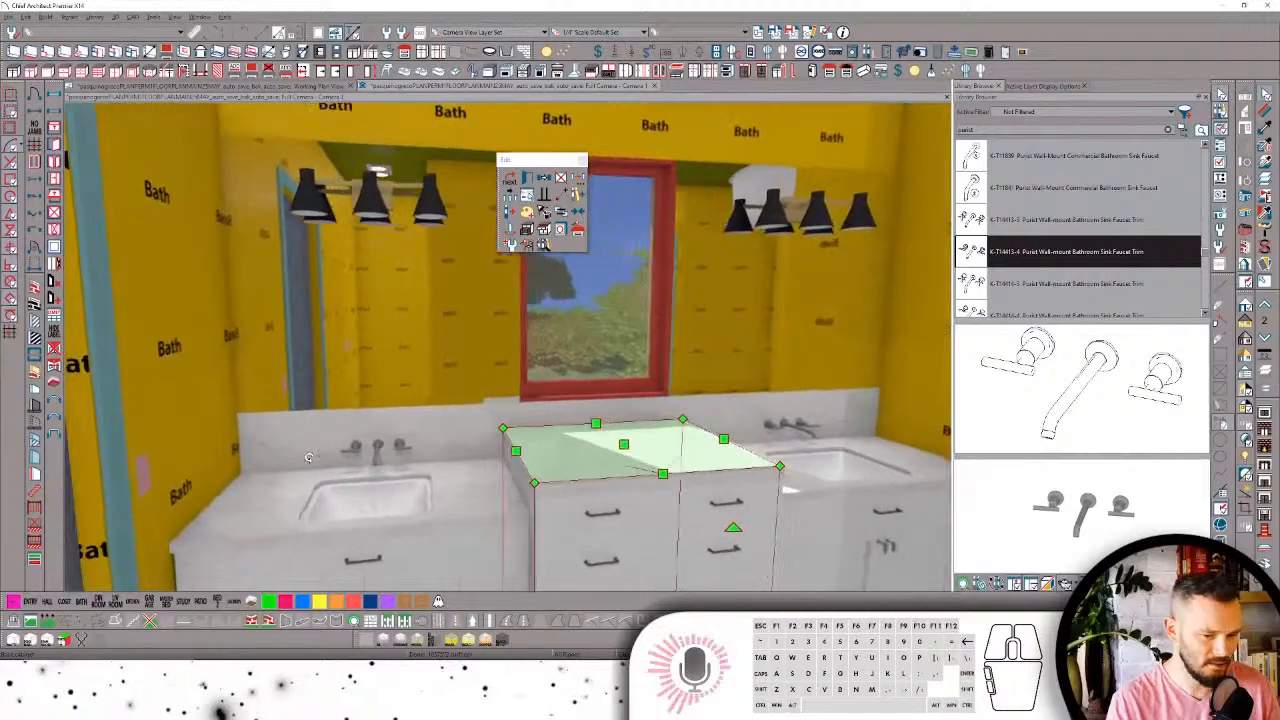
pyautogui.moveTo(309, 457); pyautogui.dragTo(666, 329, button='middle')
pyautogui.moveTo(742, 295); pyautogui.dragTo(517, 425, button='middle')
pyautogui.click(517, 425)
pyautogui.rightClick(517, 424)
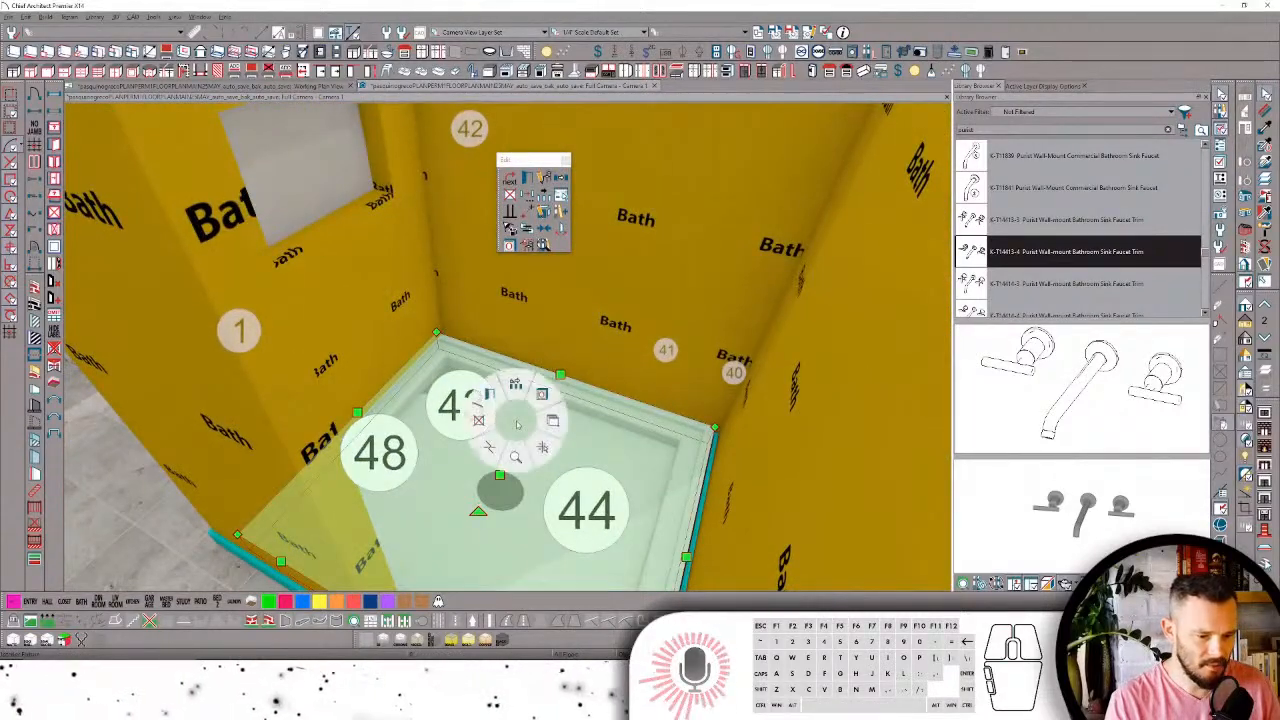
pyautogui.click(479, 421)
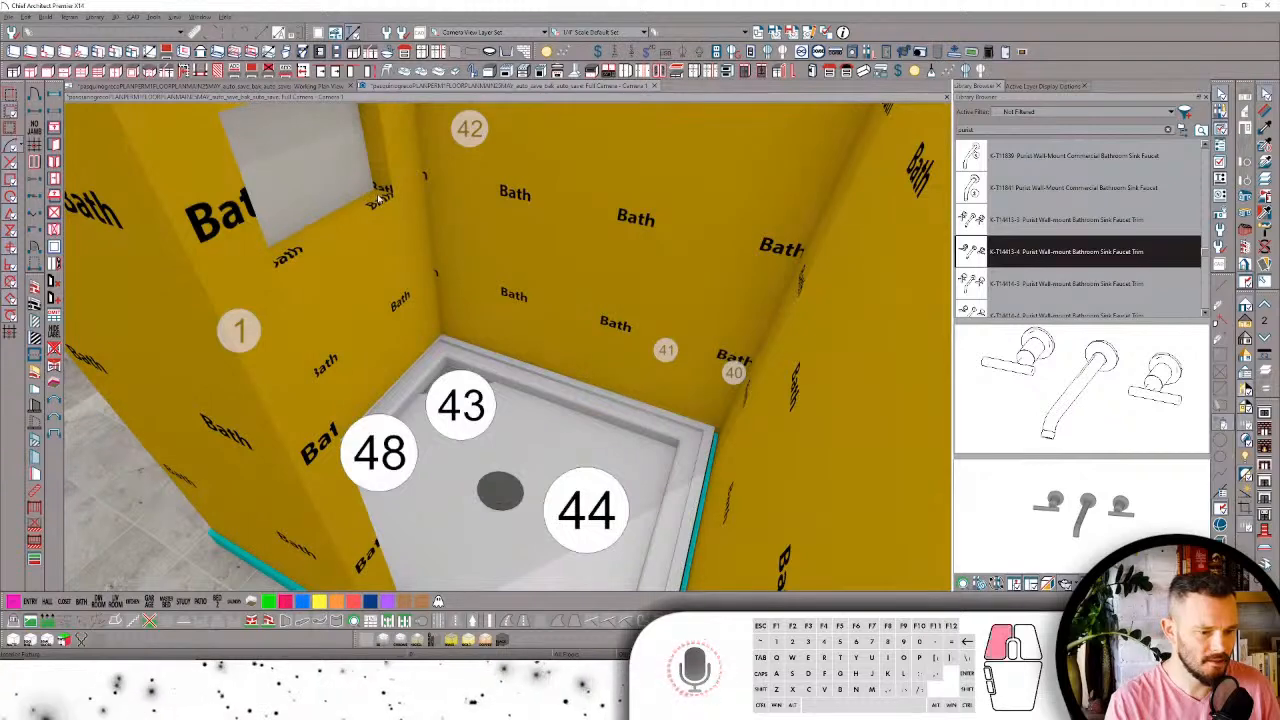
# Step: Delete the recessed niche from the shower wall
pyautogui.click(380, 197)
pyautogui.press('Return')
pyautogui.press('Return')
pyautogui.press('Return')
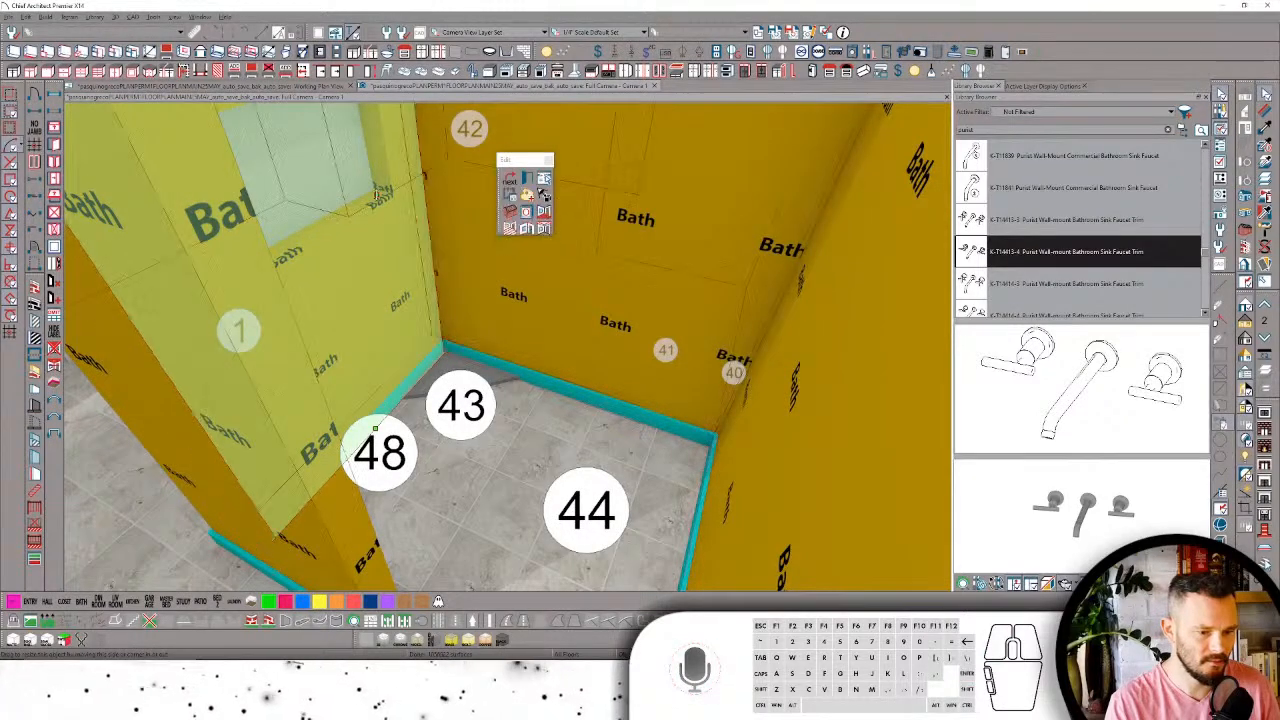
pyautogui.moveTo(378, 187); pyautogui.dragTo(396, 372, button='middle')
pyautogui.click(396, 372)
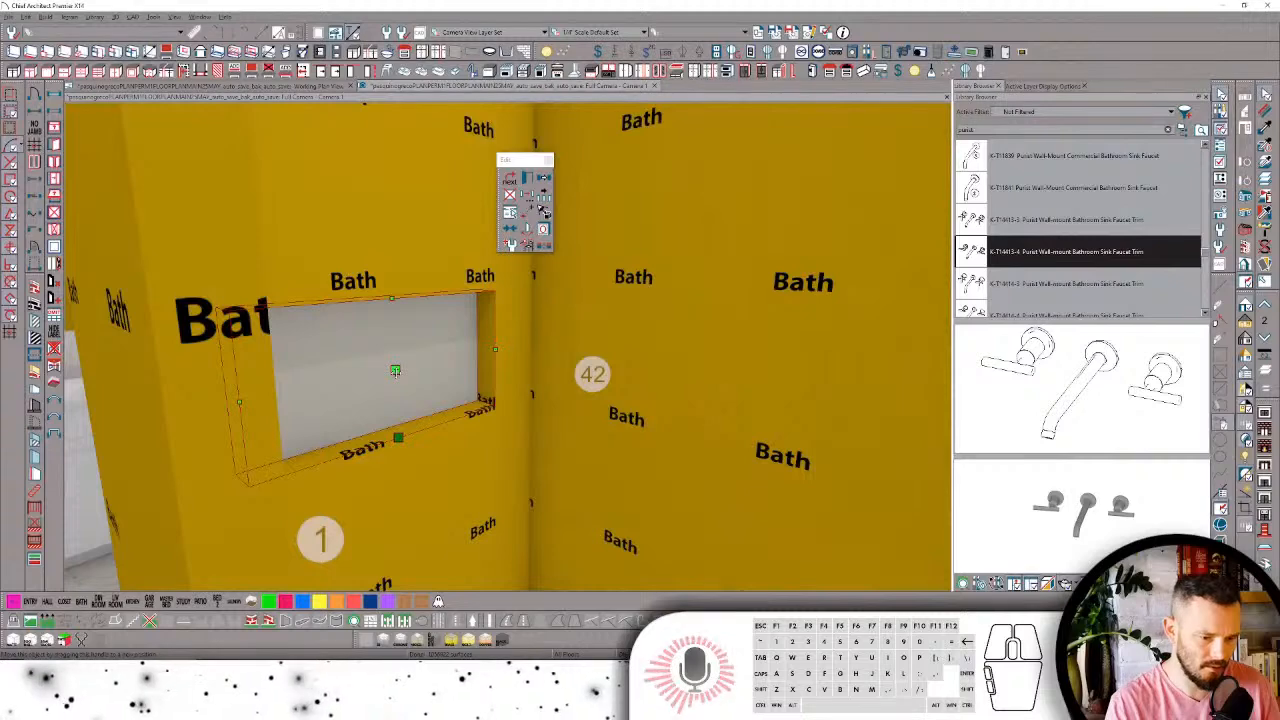
pyautogui.moveTo(395, 372); pyautogui.dragTo(140, 387, button='right')
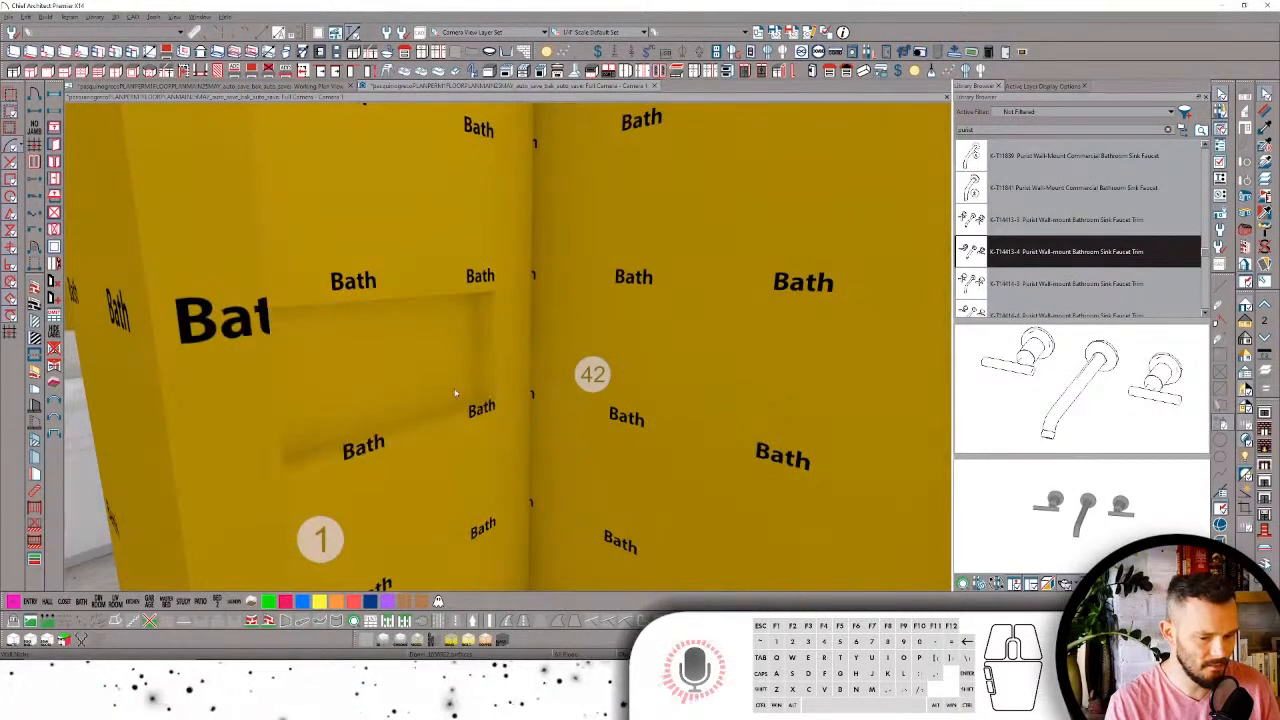
# Step: Raise the flat triangular corner piece from the shower floor to shelf height in the corner between the shower walls
pyautogui.moveTo(451, 394); pyautogui.dragTo(425, 348, button='middle')
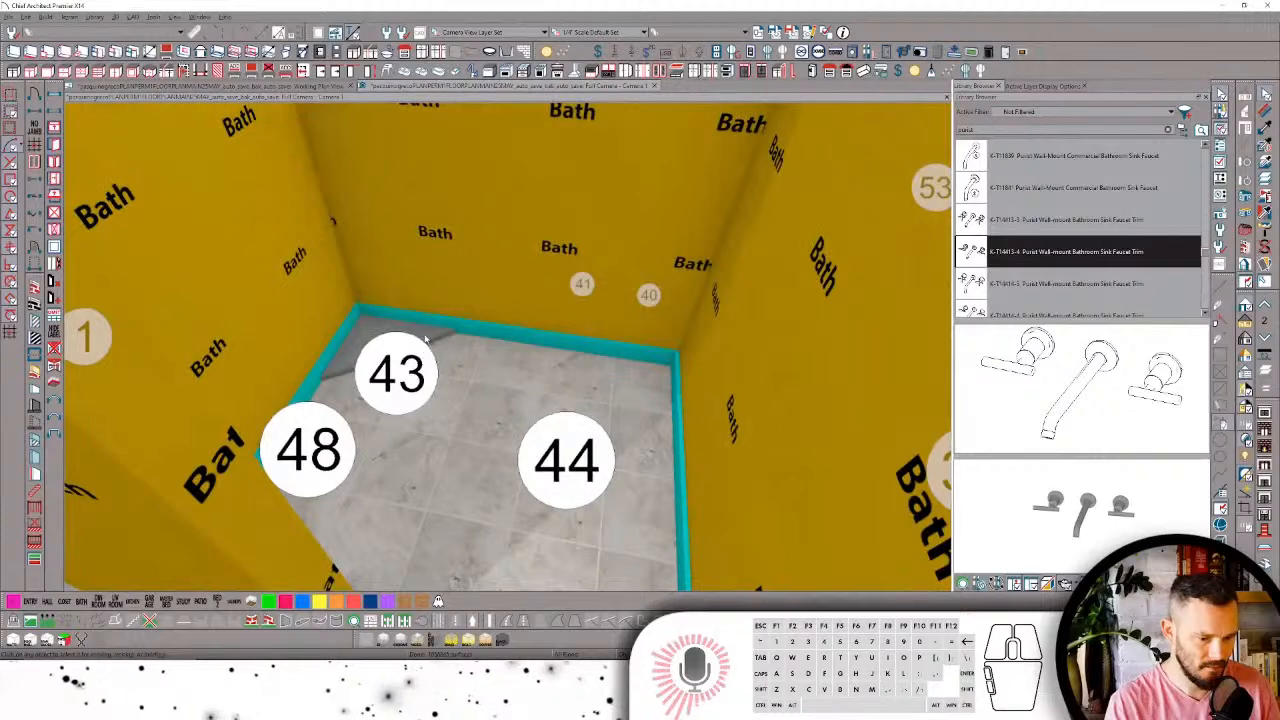
pyautogui.click(425, 340)
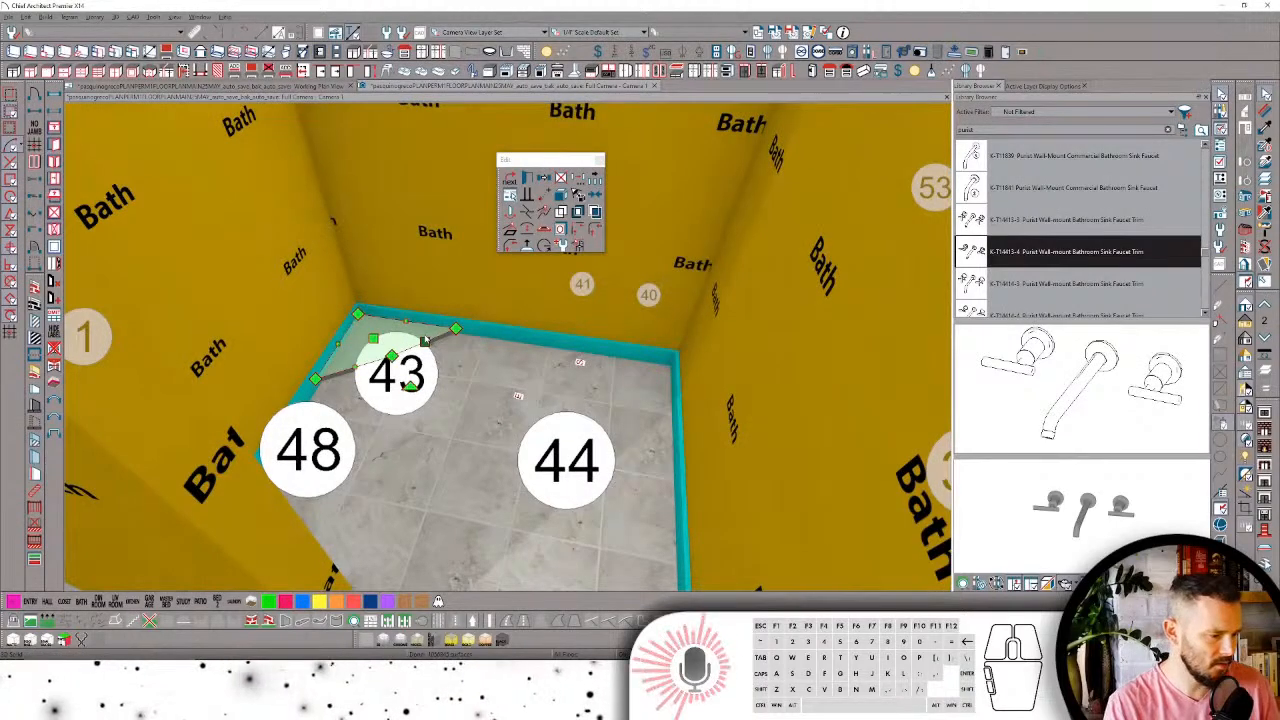
pyautogui.moveTo(425, 340); pyautogui.dragTo(430, 378, button='middle')
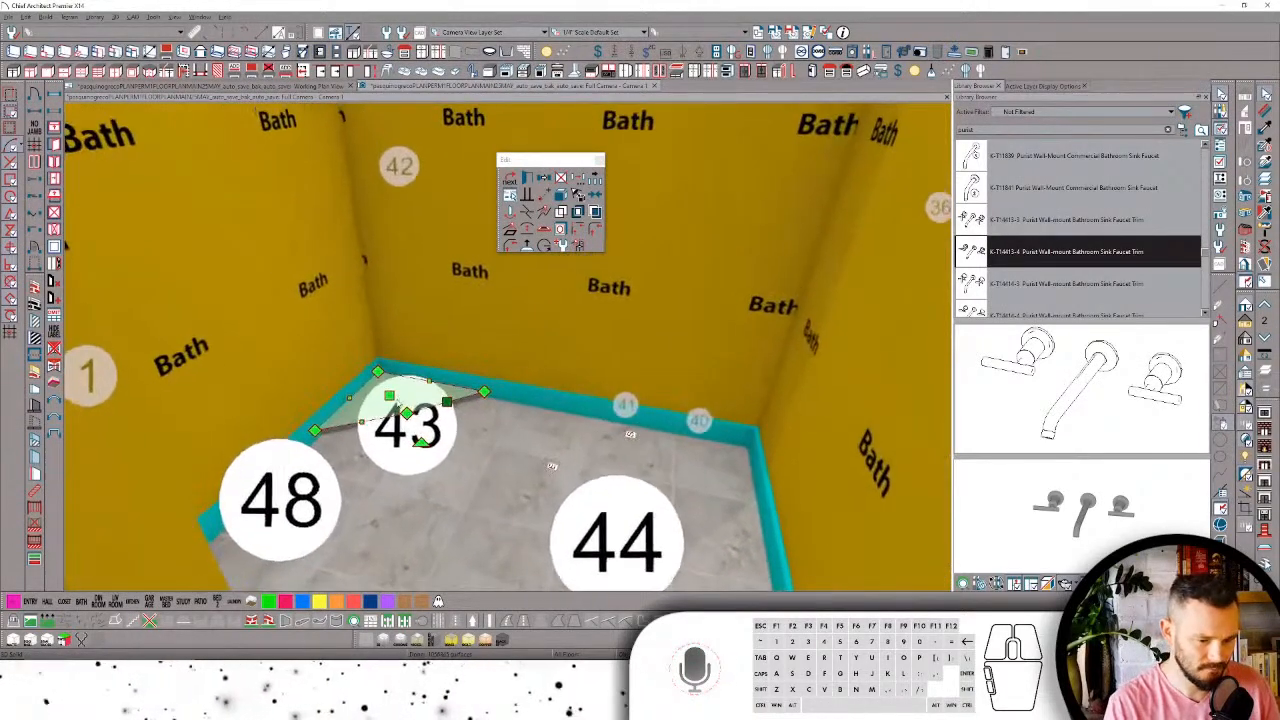
pyautogui.rightClick(397, 402)
pyautogui.click(396, 364)
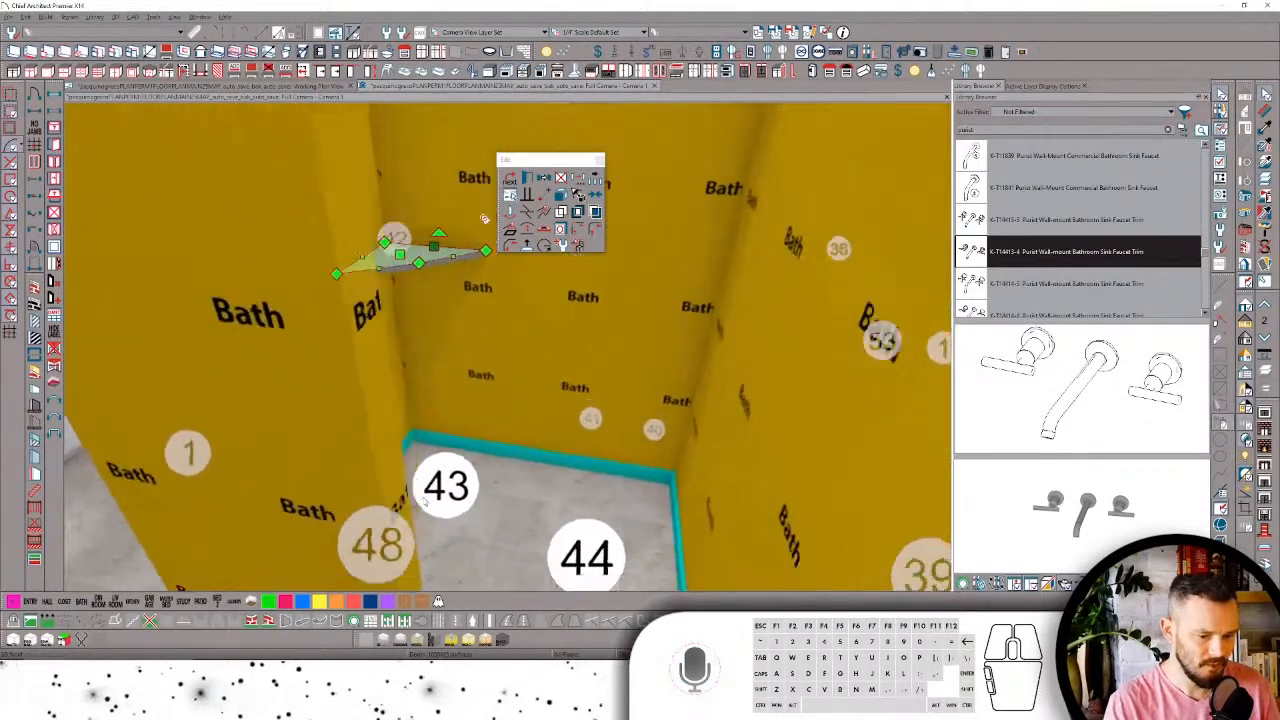
# Step: Open the specifications of notes 43 and 44 on the shower floor to read their text, leaving both unchanged
pyautogui.click(428, 458)
pyautogui.doubleClick(428, 458)
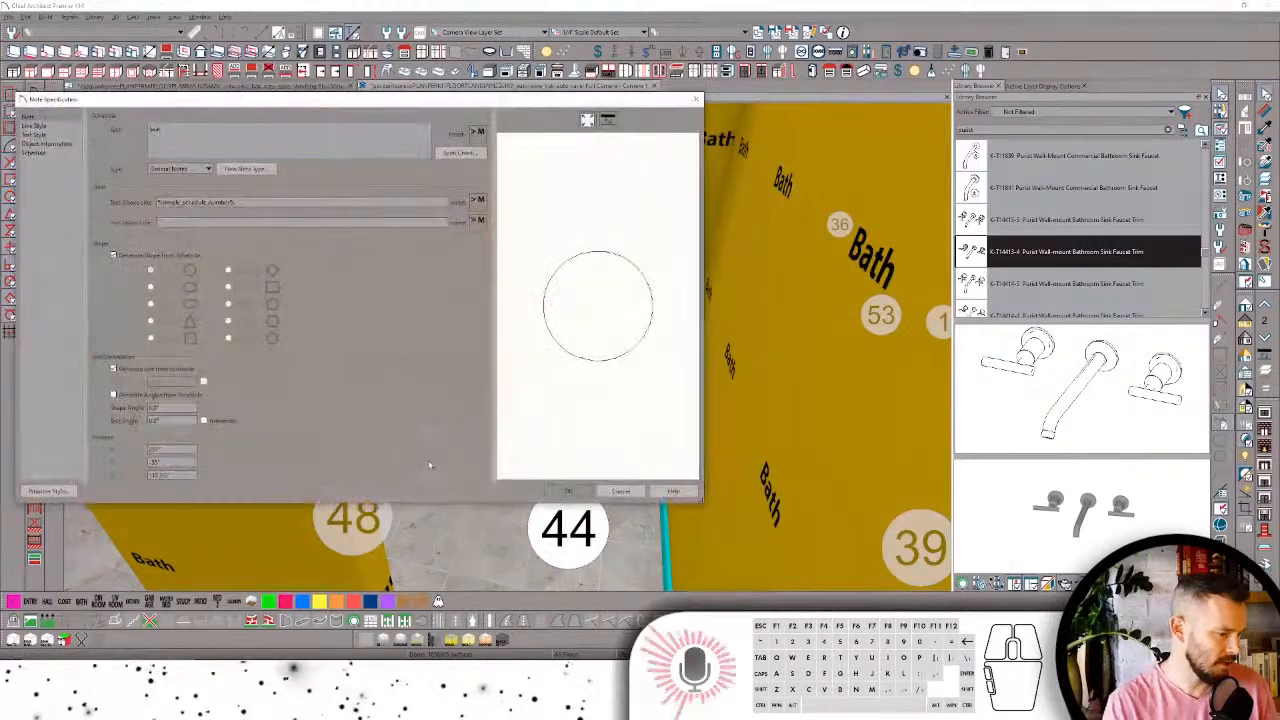
pyautogui.click(619, 490)
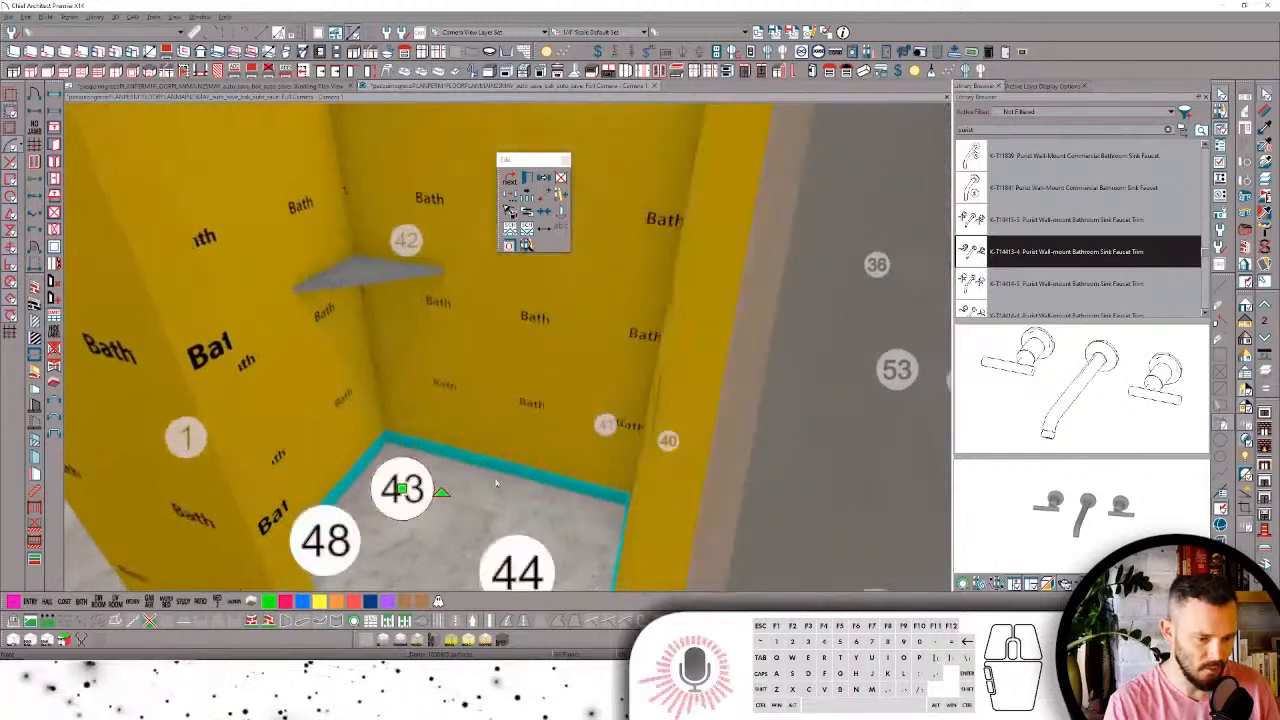
pyautogui.click(486, 546)
pyautogui.doubleClick(486, 546)
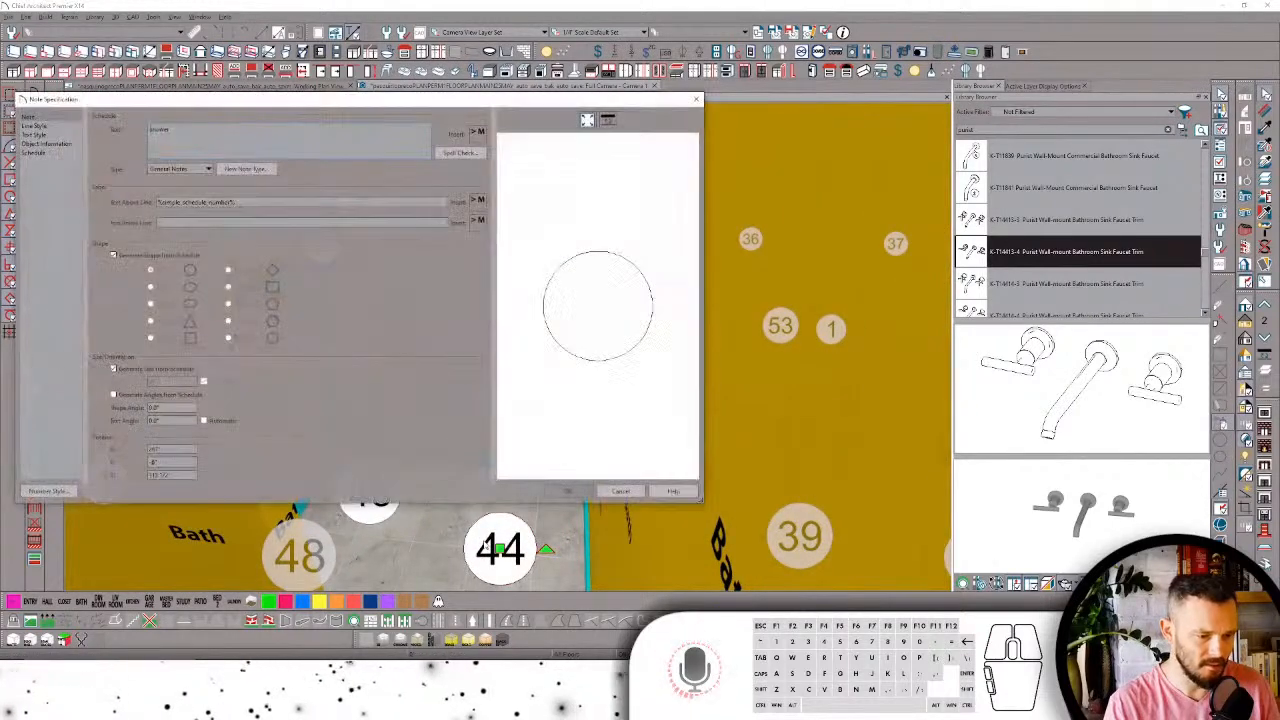
pyautogui.click(606, 491)
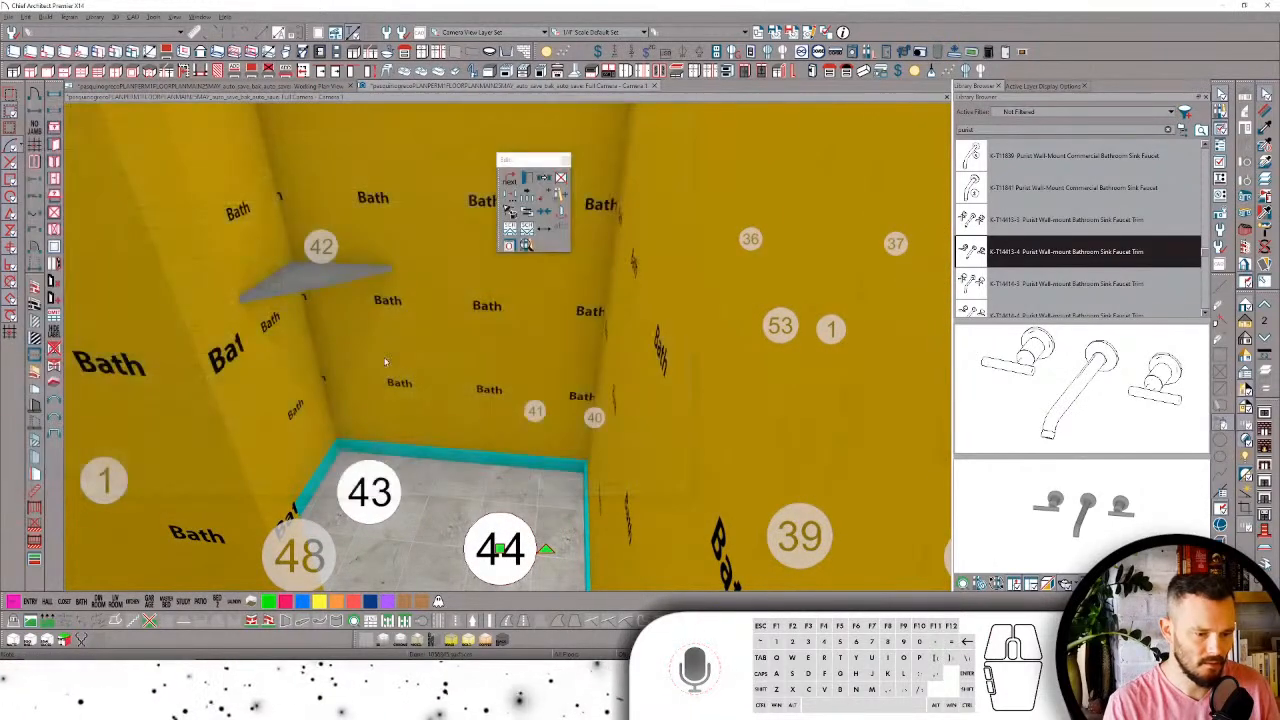
# Step: Turn the corner piece into a solid corner bench by increasing its height and setting its bottom at the finished floor
pyautogui.click(305, 277)
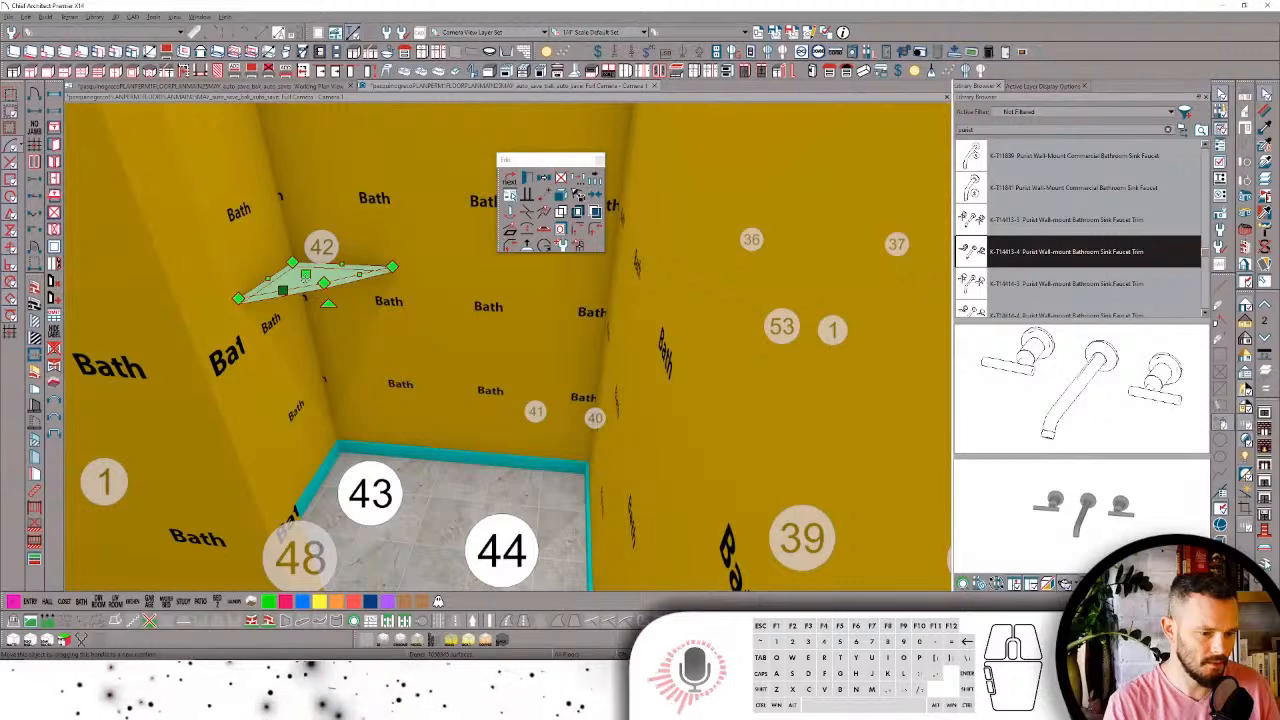
pyautogui.doubleClick(290, 270)
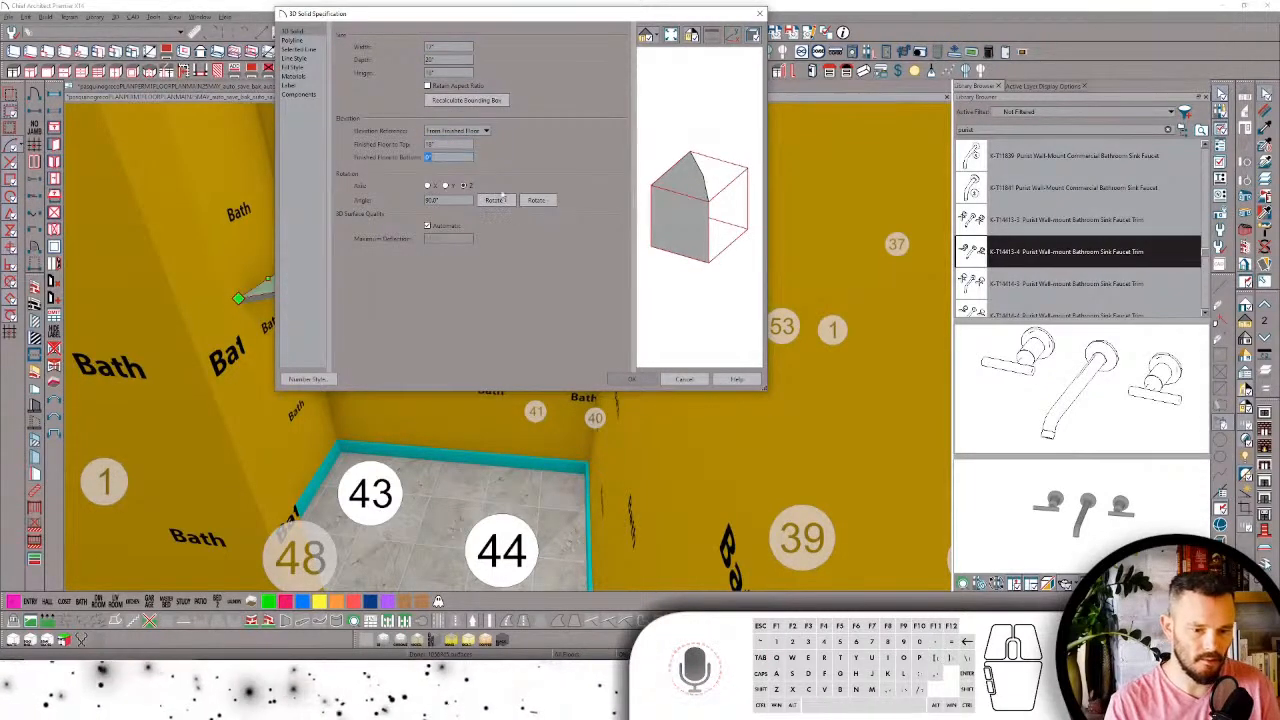
pyautogui.click(642, 379)
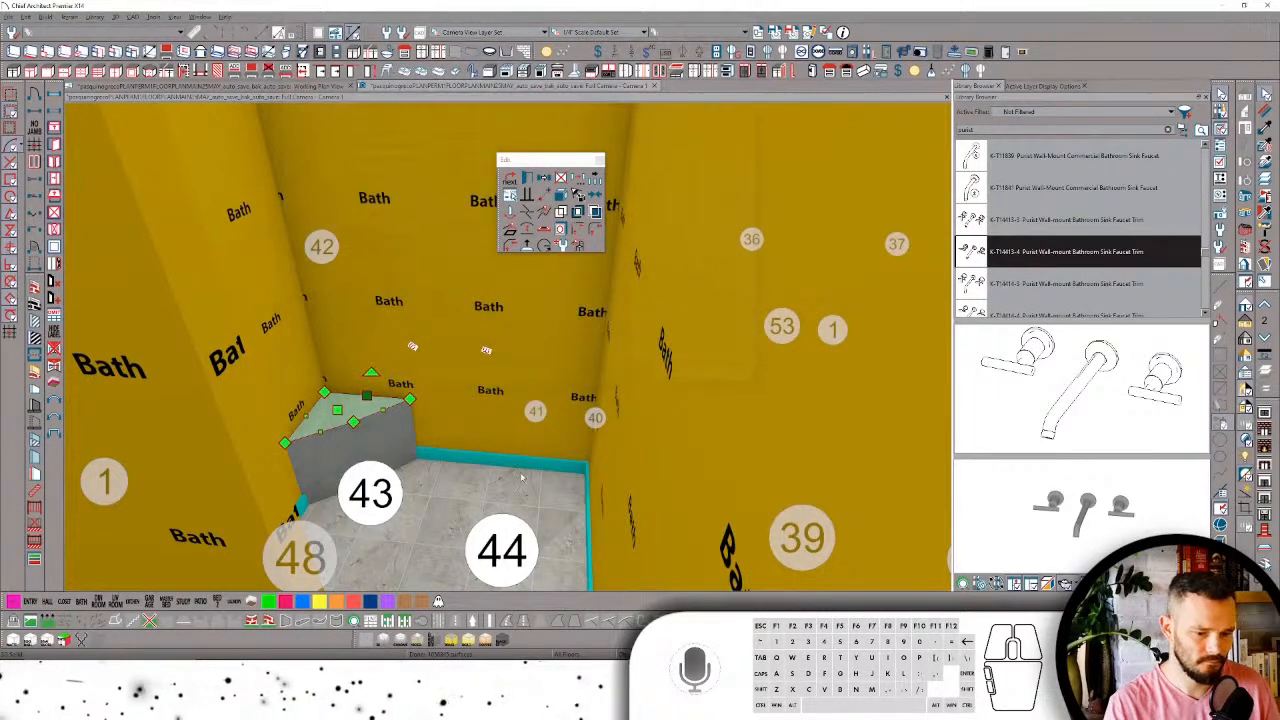
# Step: Place a shower unit inside the master bath's shower enclosure in the working plan and rotate it a quarter turn
pyautogui.click(255, 86)
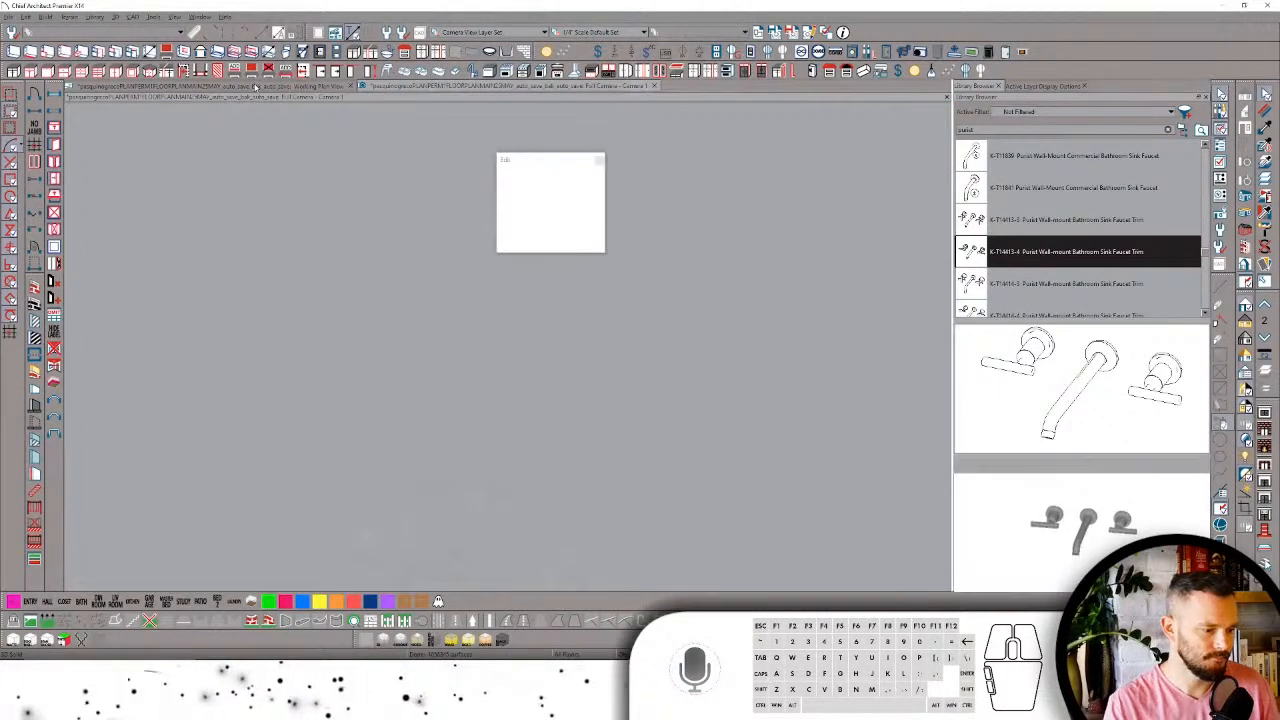
pyautogui.scroll(-6, 481, 218)
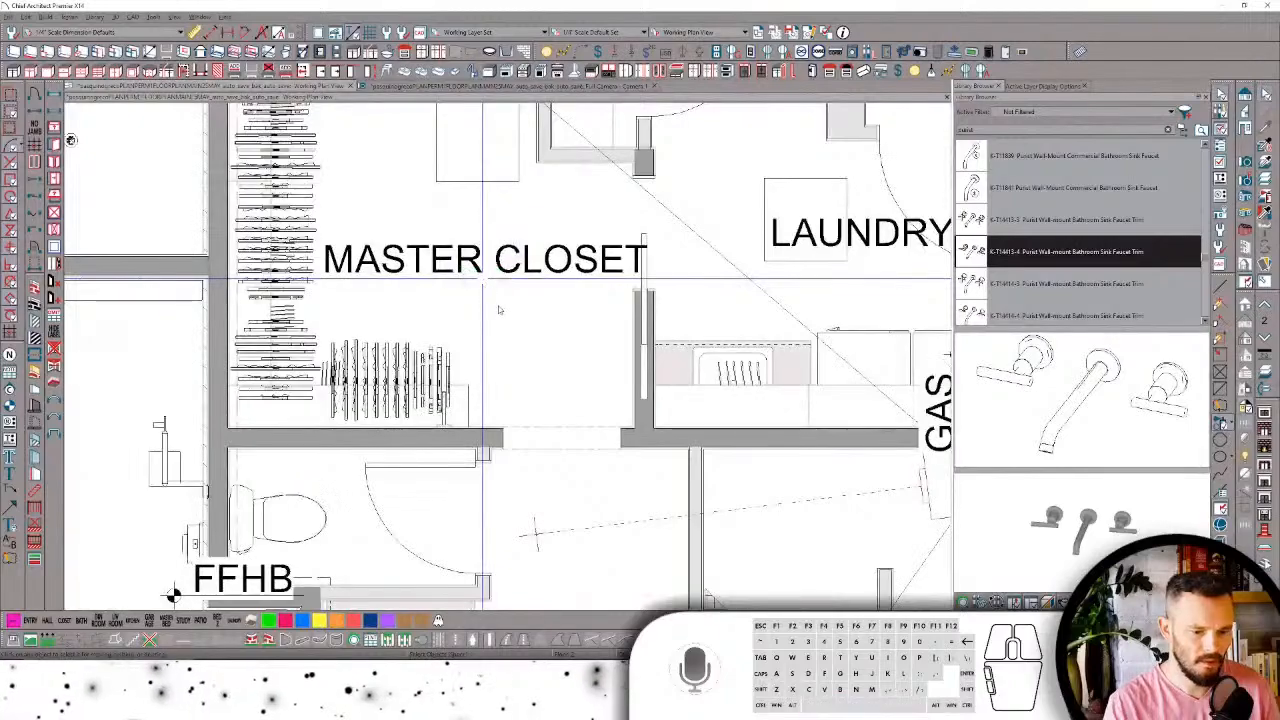
pyautogui.scroll(5, 538, 335)
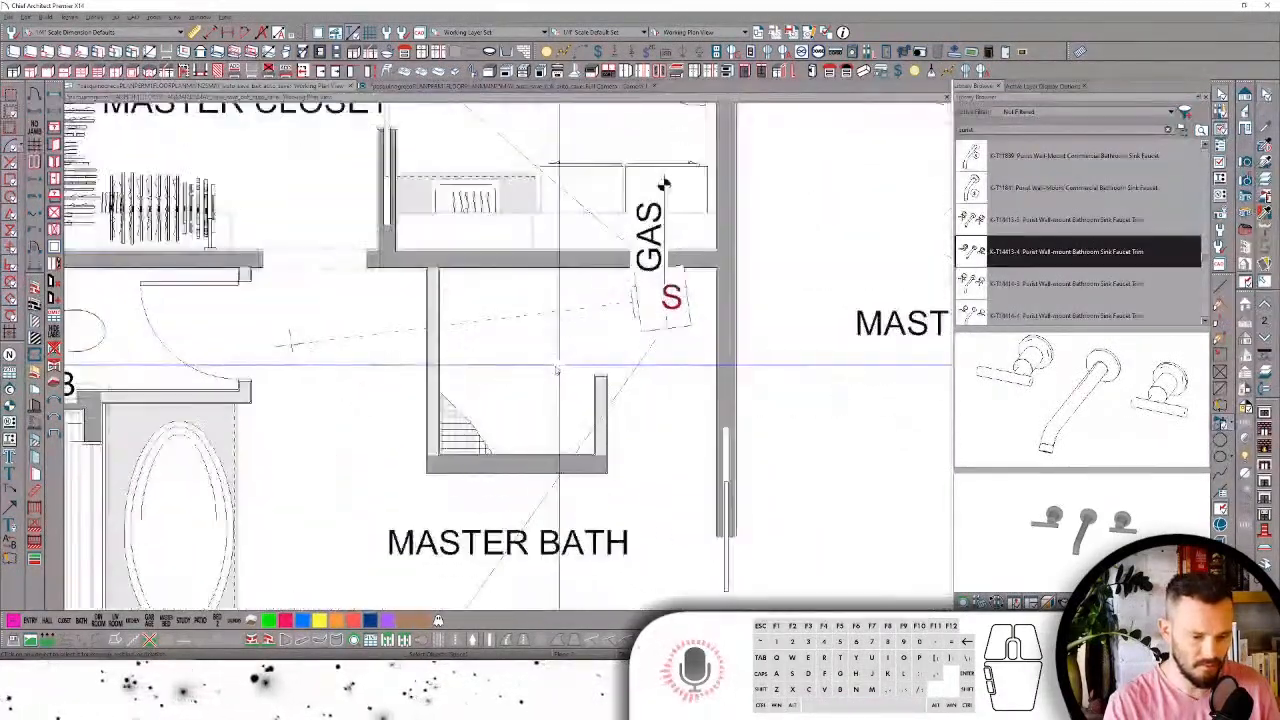
pyautogui.scroll(2, 541, 352)
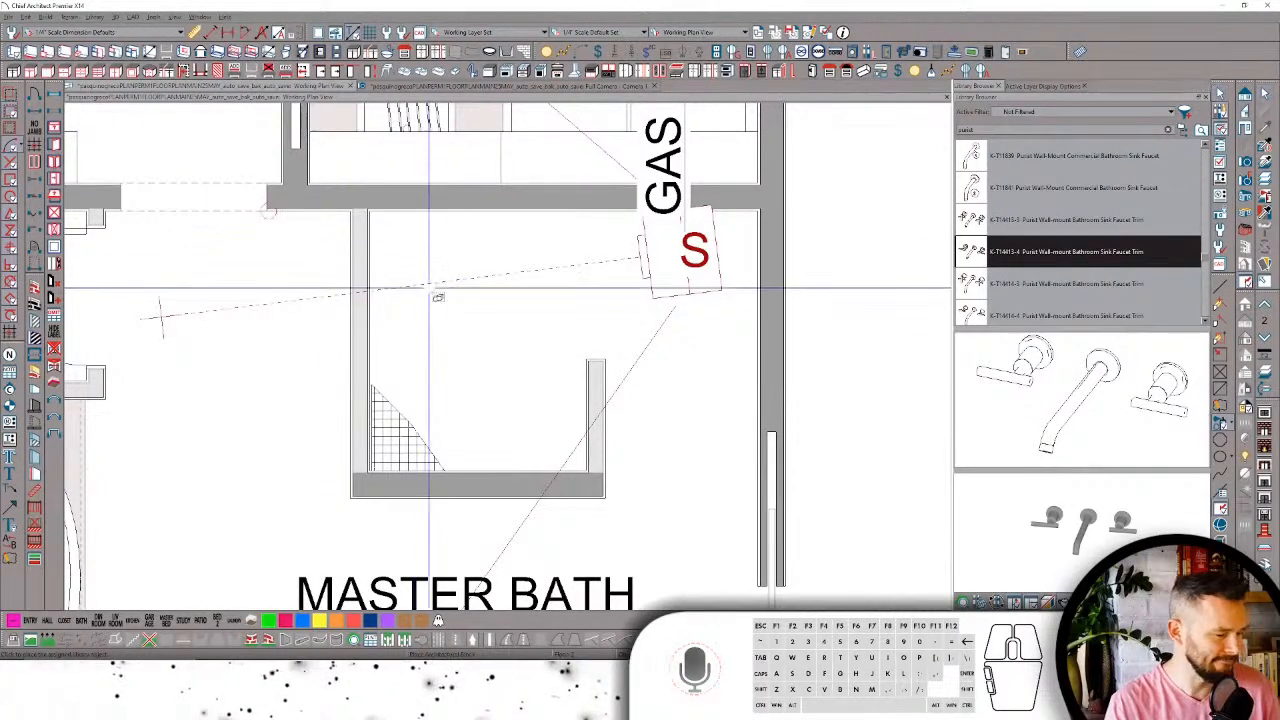
pyautogui.click(498, 327)
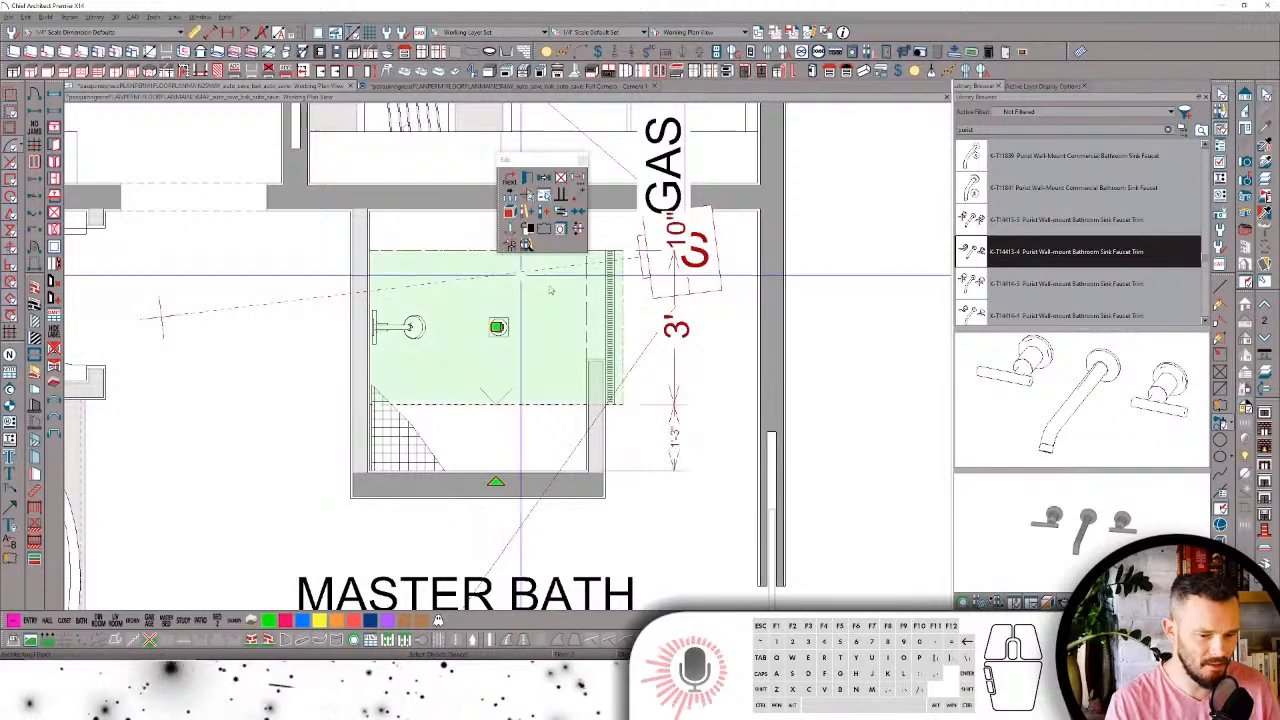
pyautogui.scroll(1, 520, 463)
pyautogui.scroll(-1, 502, 489)
pyautogui.moveTo(498, 488); pyautogui.dragTo(655, 338)
pyautogui.scroll(1, 559, 279)
pyautogui.scroll(1, 560, 280)
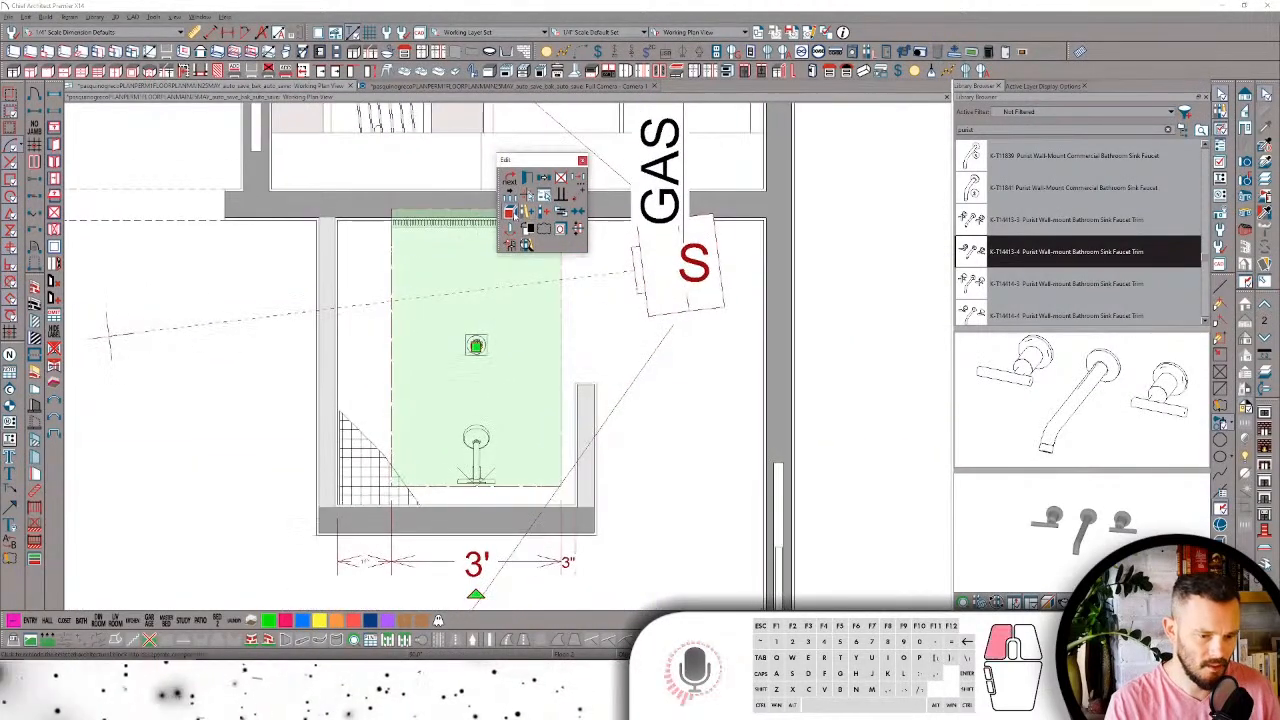
# Step: Move the shower unit against the enclosure's side wall and stretch its base to fill the whole enclosure
pyautogui.moveTo(447, 229); pyautogui.dragTo(340, 228)
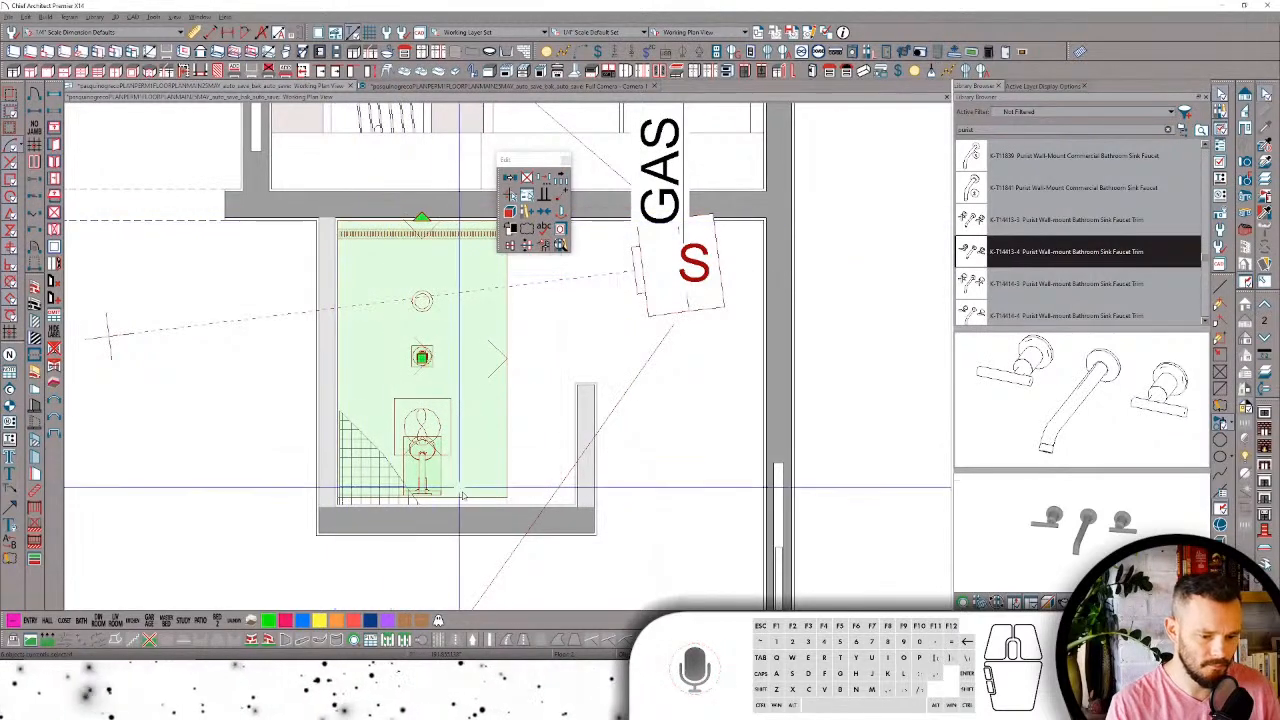
pyautogui.click(487, 497)
pyautogui.moveTo(487, 497); pyautogui.dragTo(596, 380)
# Step: Center the shower head across the width of the enlarged shower base
pyautogui.click(422, 452)
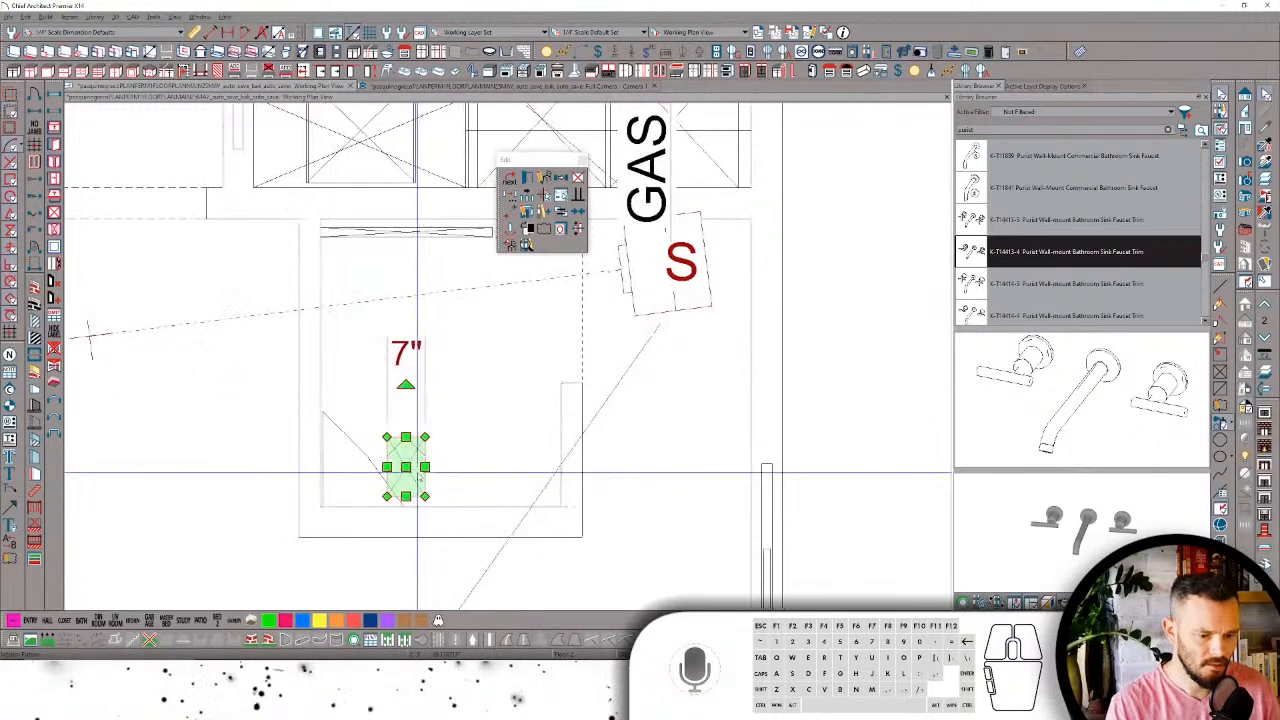
pyautogui.scroll(-1, 427, 311)
pyautogui.press('c')
pyautogui.click(432, 295)
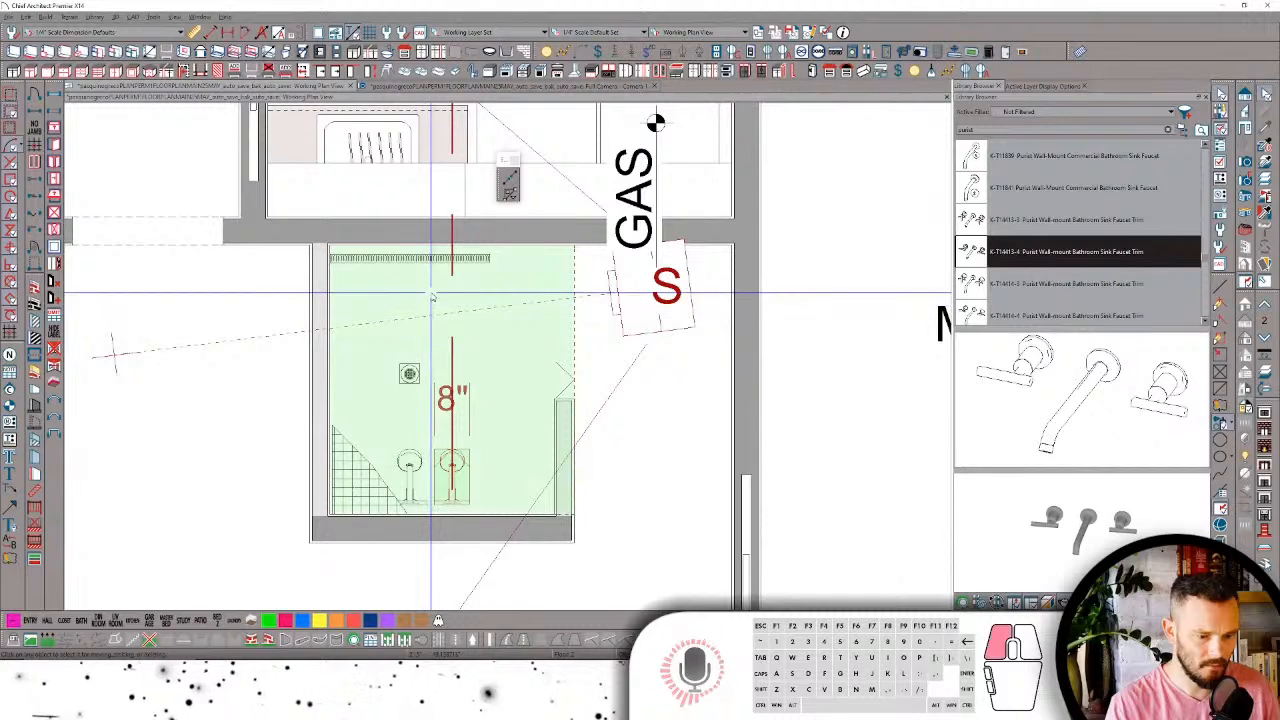
pyautogui.click(456, 374)
# Step: Turn the shower head around and position it against the laundry-side wall of the shower
pyautogui.click(452, 493)
pyautogui.moveTo(452, 493); pyautogui.dragTo(457, 348)
pyautogui.click(452, 286)
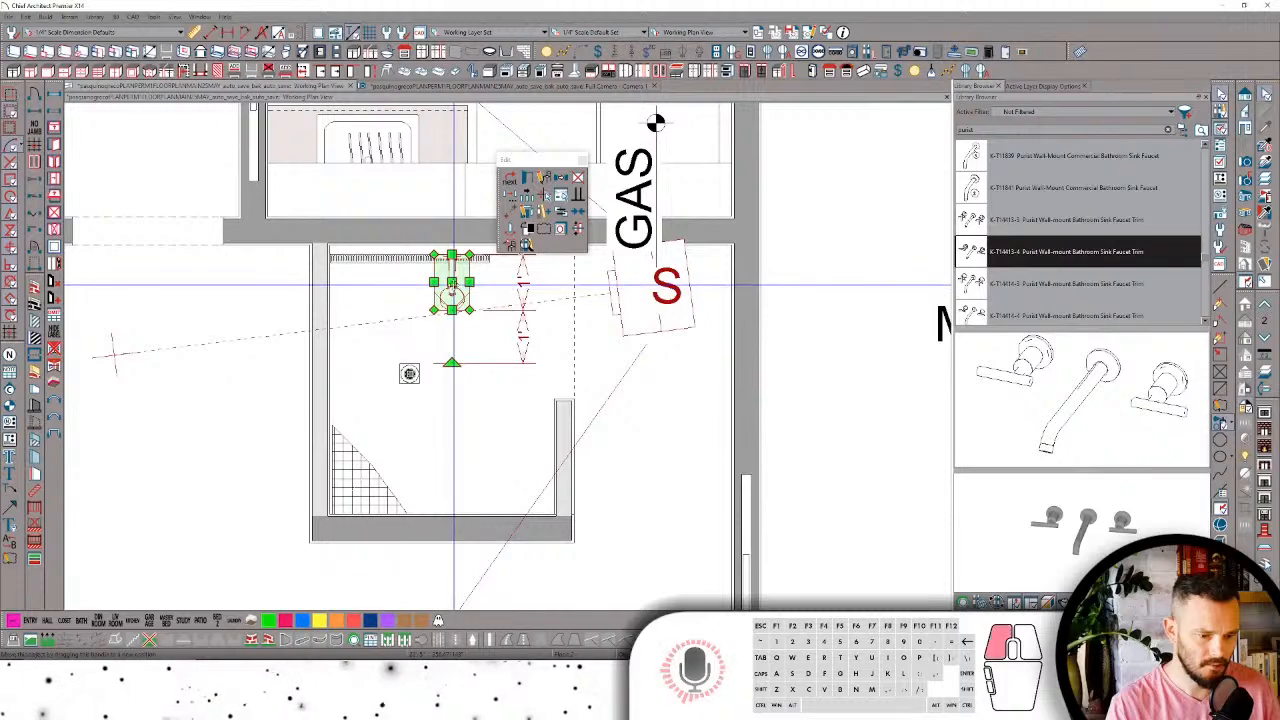
pyautogui.moveTo(453, 279); pyautogui.dragTo(453, 252)
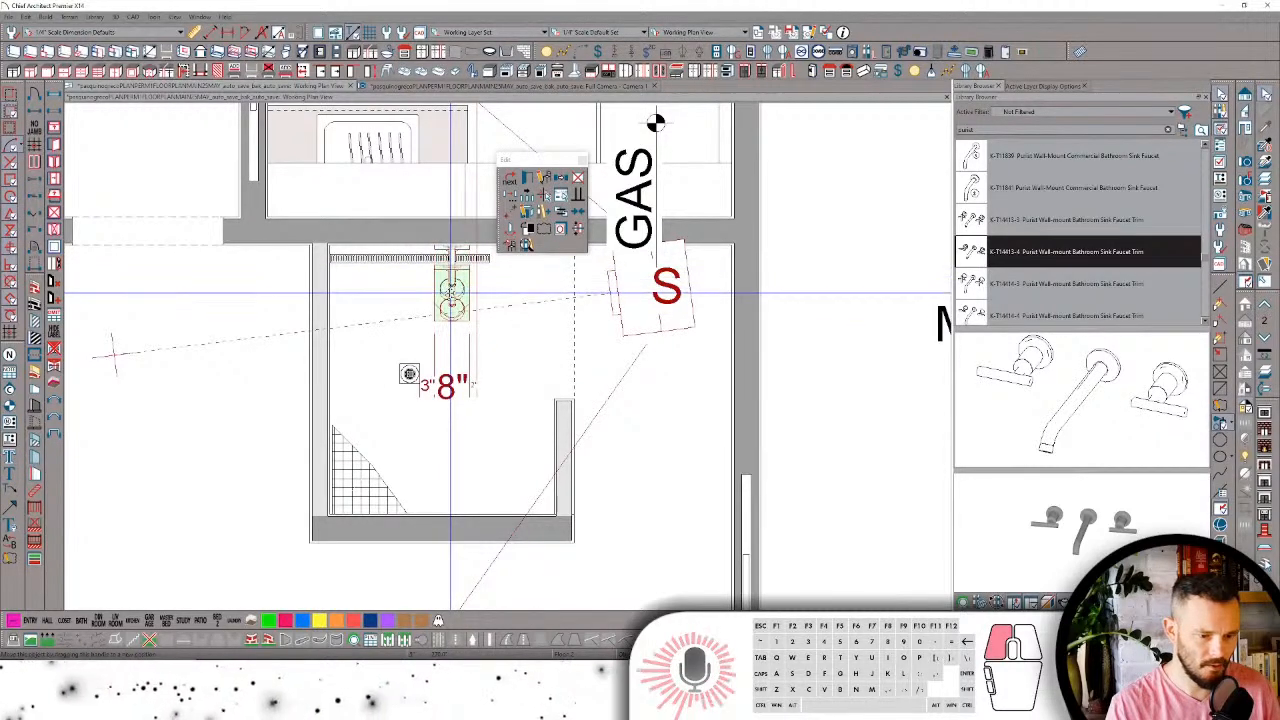
pyautogui.press('Tab')
pyautogui.press('Return')
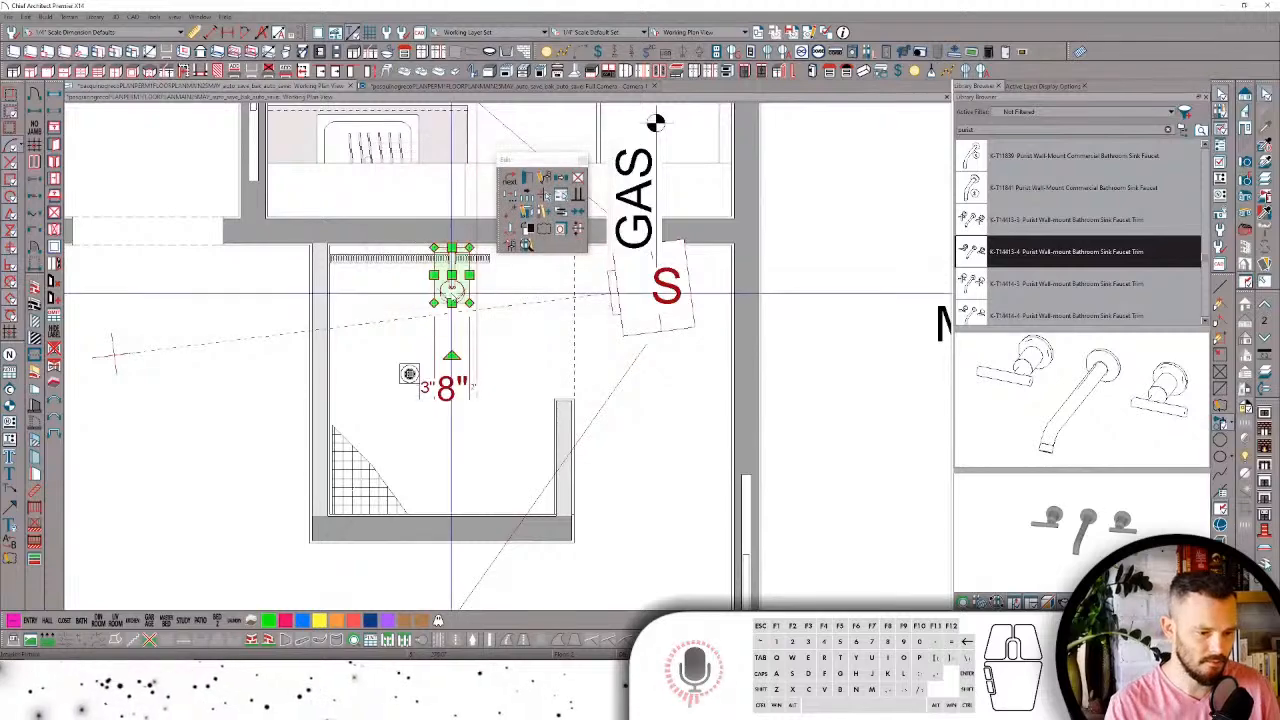
# Step: Move the square floor drain so that it lines up with the shower head
pyautogui.click(409, 373)
pyautogui.moveTo(409, 373); pyautogui.dragTo(443, 295)
pyautogui.click(449, 372)
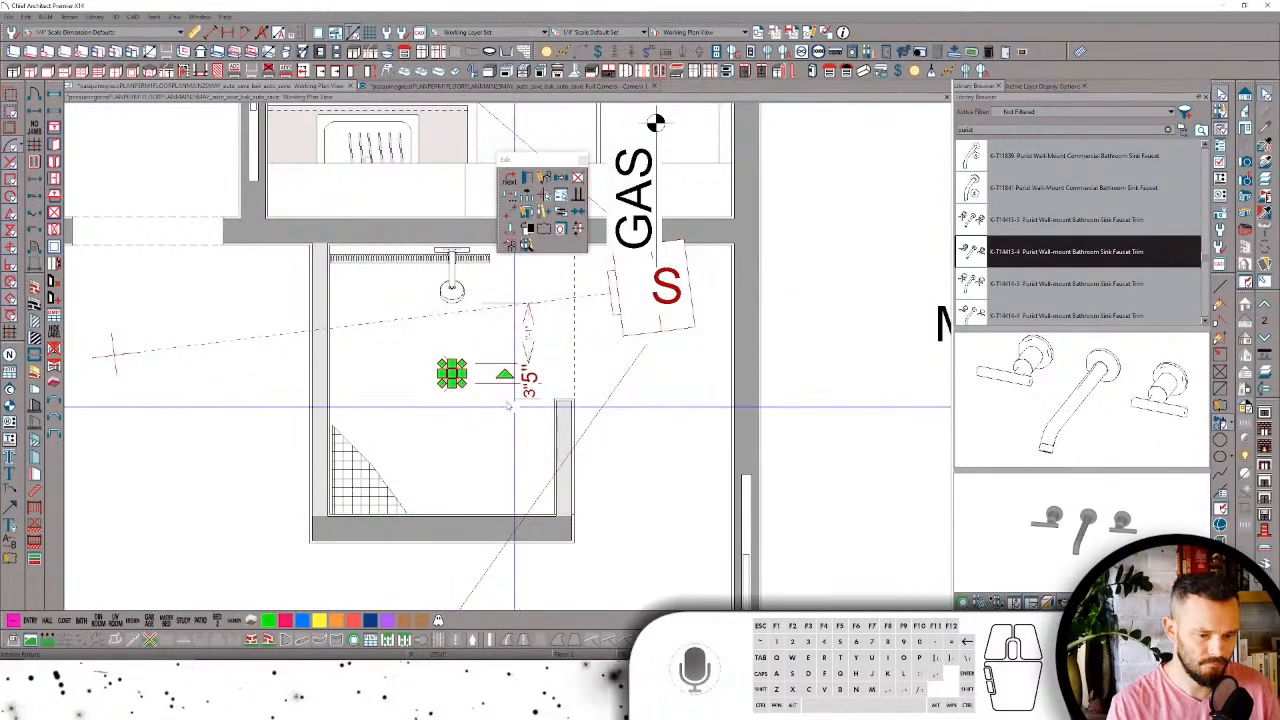
# Step: Delete the linear drain grate running along the laundry-side wall of the shower
pyautogui.click(386, 268)
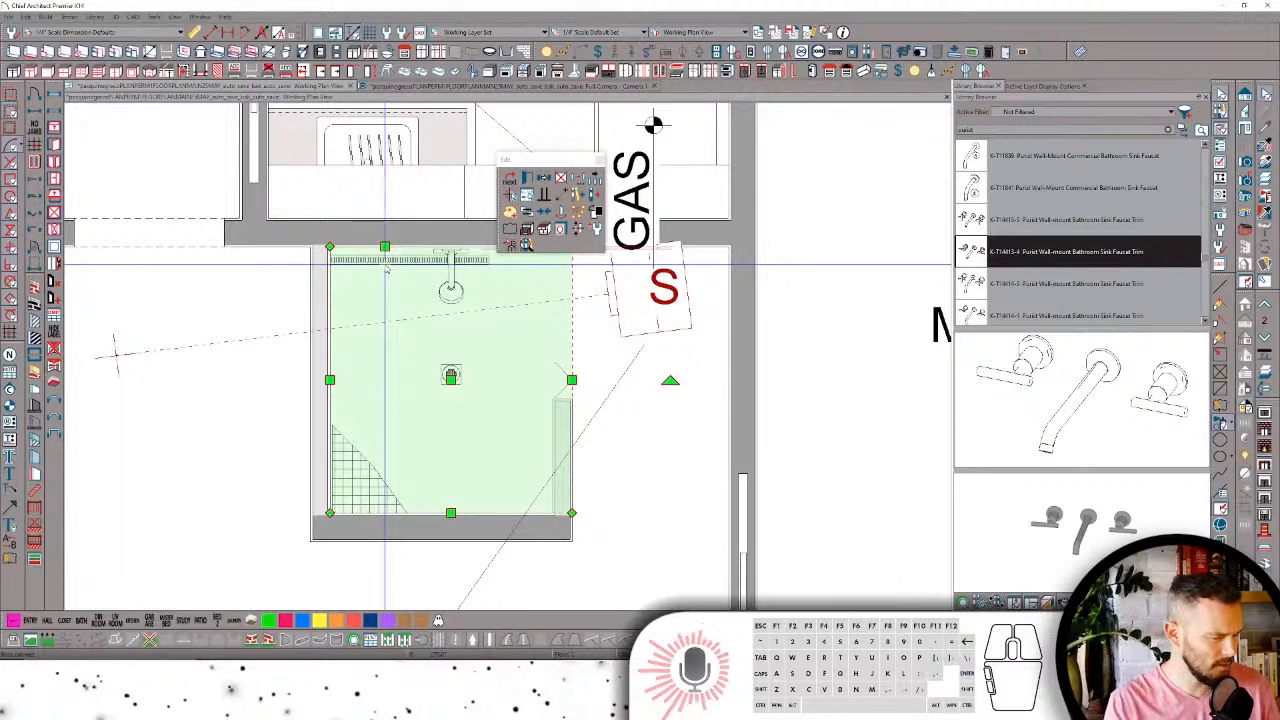
pyautogui.click(408, 259)
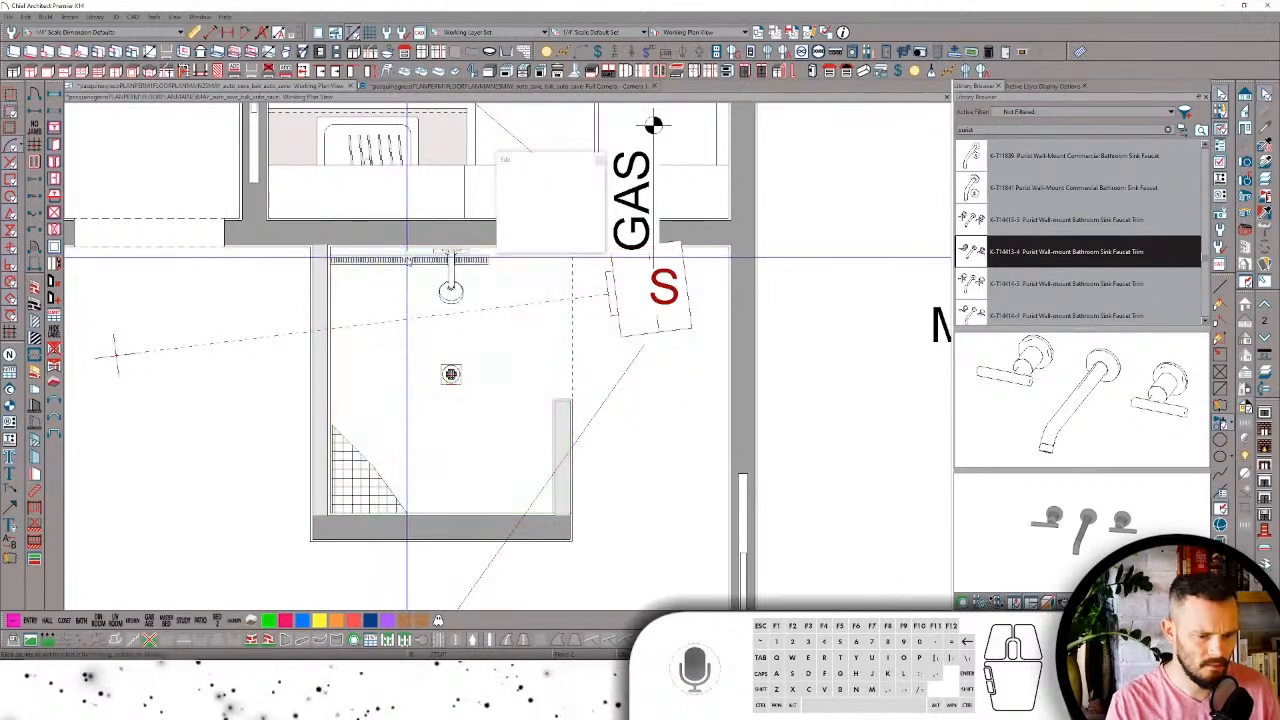
pyautogui.press('Delete')
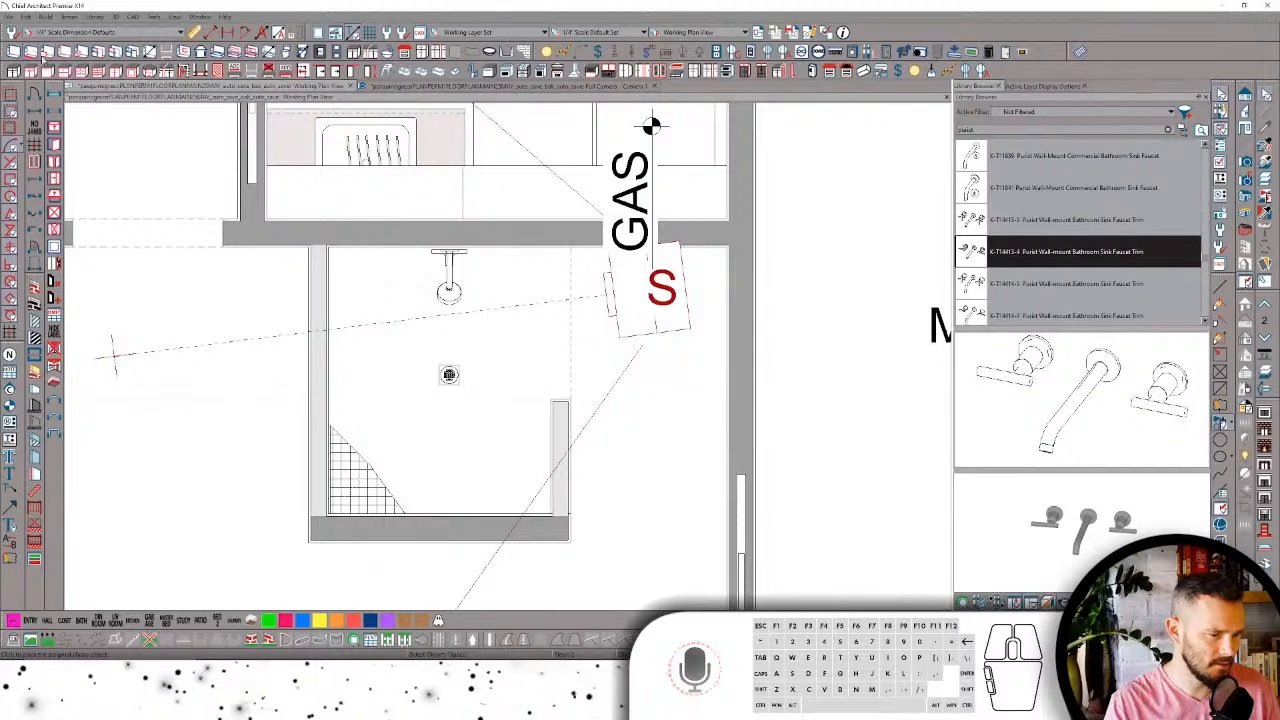
# Step: Draw a glass shower wall about 3'-2" long from the end of the short shower wall to the laundry-side wall
pyautogui.moveTo(566, 410)
pyautogui.mouseDown()
pyautogui.moveTo(557, 263)
pyautogui.moveTo(565, 408)
pyautogui.moveTo(606, 350)
pyautogui.moveTo(618, 385)
pyautogui.moveTo(606, 400)
pyautogui.moveTo(560, 400)
pyautogui.mouseUp()
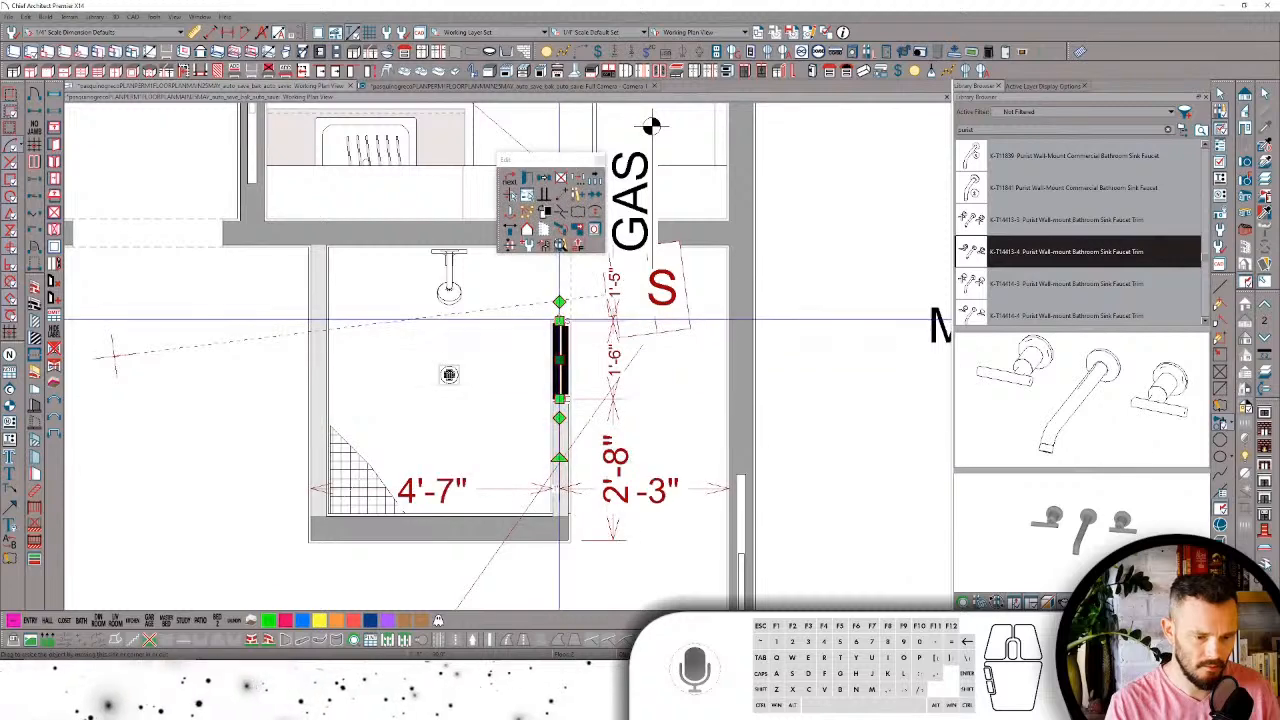
pyautogui.moveTo(553, 300); pyautogui.dragTo(560, 270)
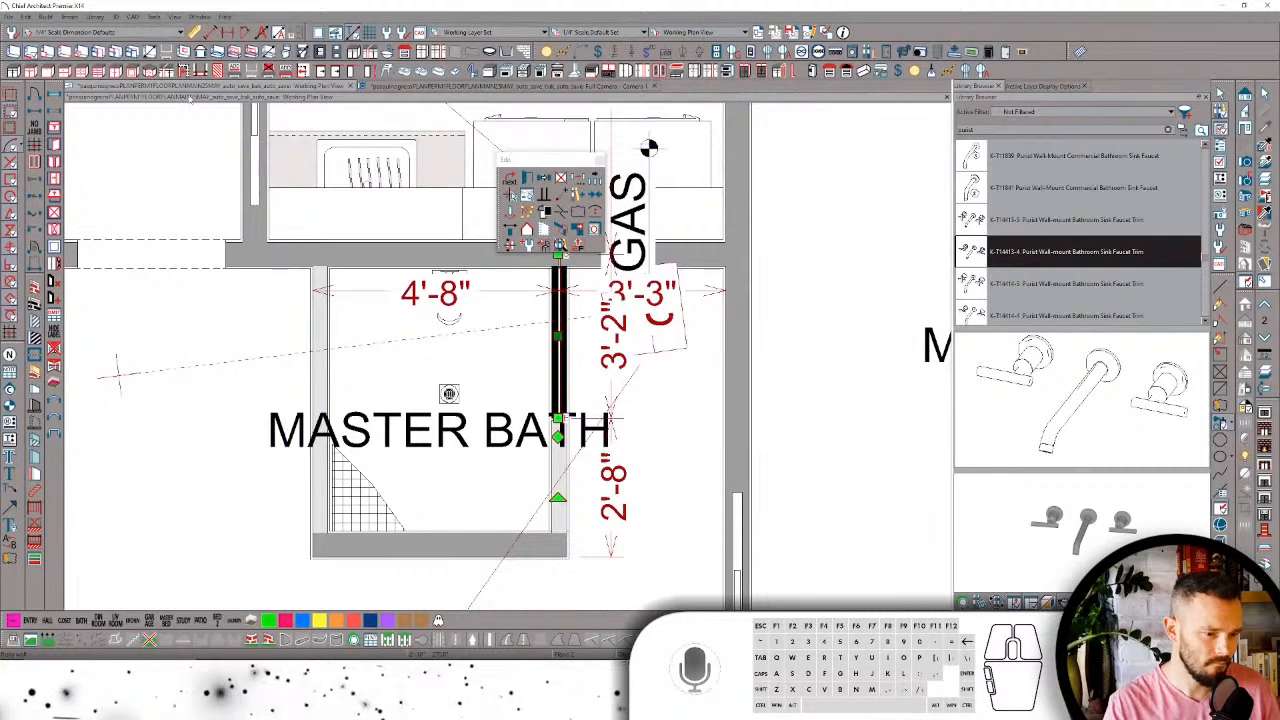
# Step: Place a shower door that swings both ways in the new glass wall
pyautogui.moveTo(299, 115); pyautogui.dragTo(222, 118, button='middle')
pyautogui.scroll(1, 222, 118)
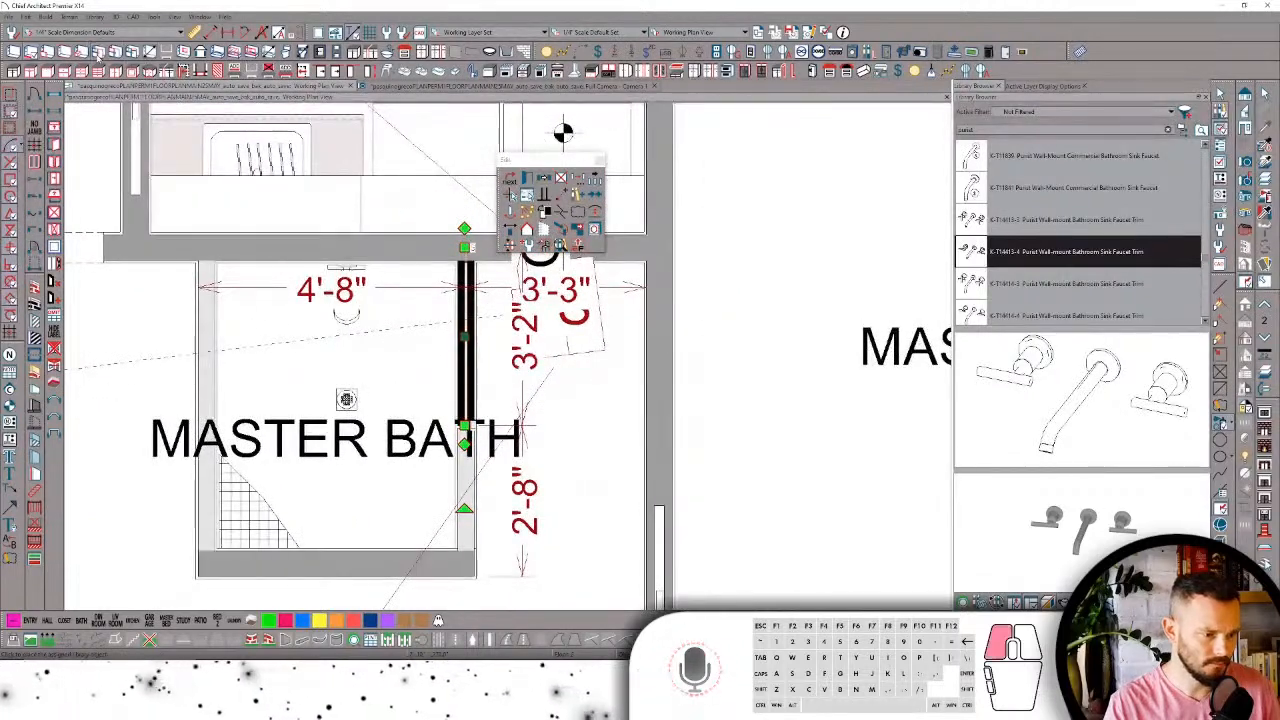
pyautogui.click(97, 55)
pyautogui.moveTo(406, 309); pyautogui.dragTo(396, 309, button='middle')
pyautogui.click(443, 332)
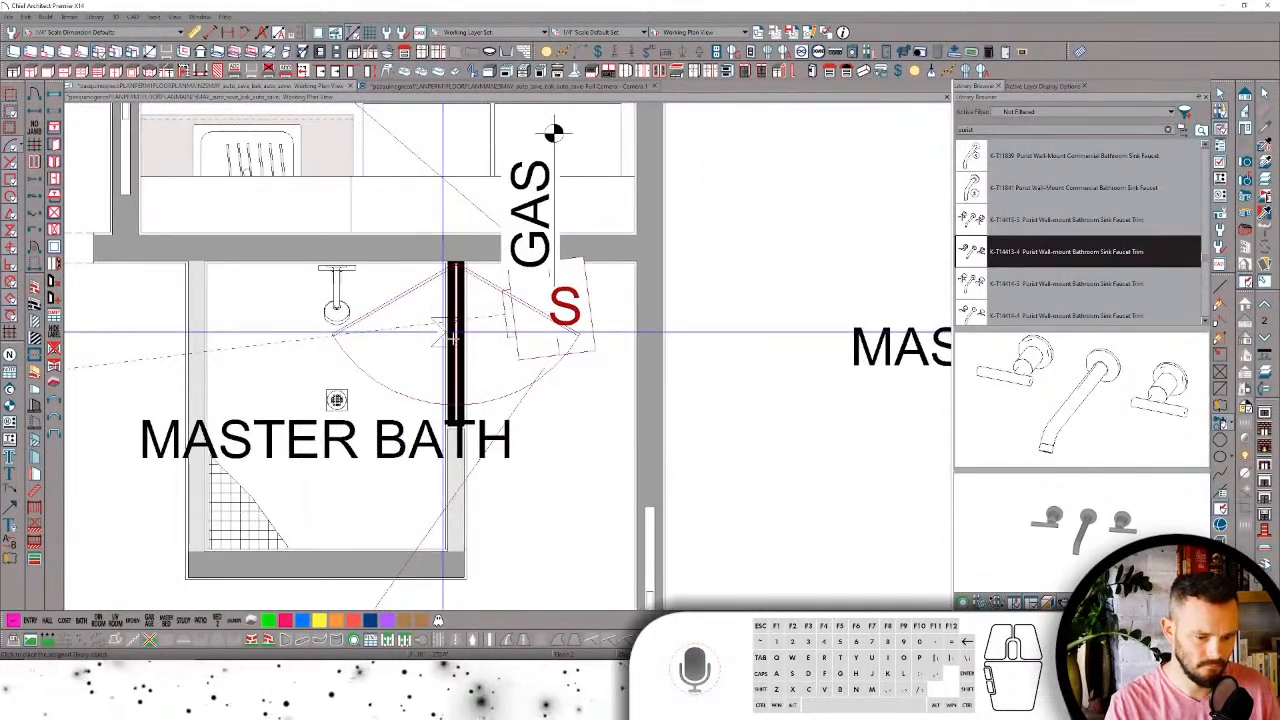
pyautogui.click(457, 343)
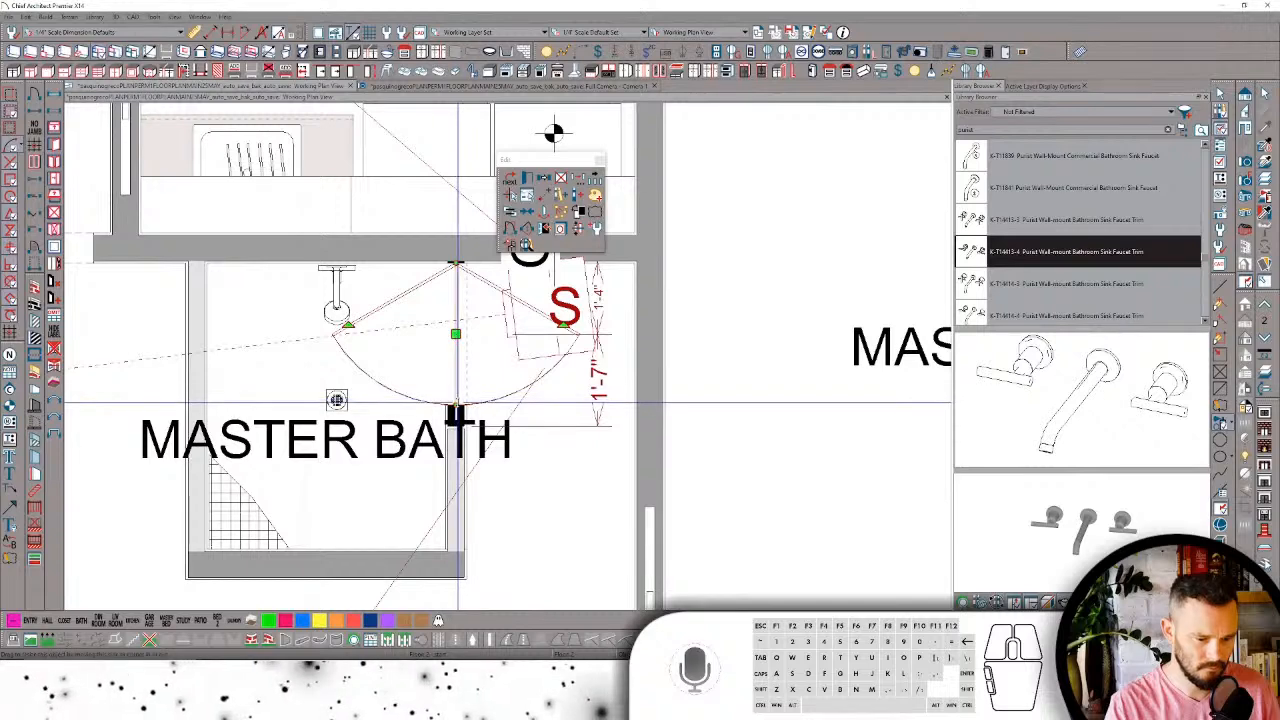
# Step: Widen the shower door to nearly fill the glass wall, and return to the 3D camera view
pyautogui.click(456, 412)
pyautogui.moveTo(457, 413); pyautogui.dragTo(458, 286)
pyautogui.press('Tab')
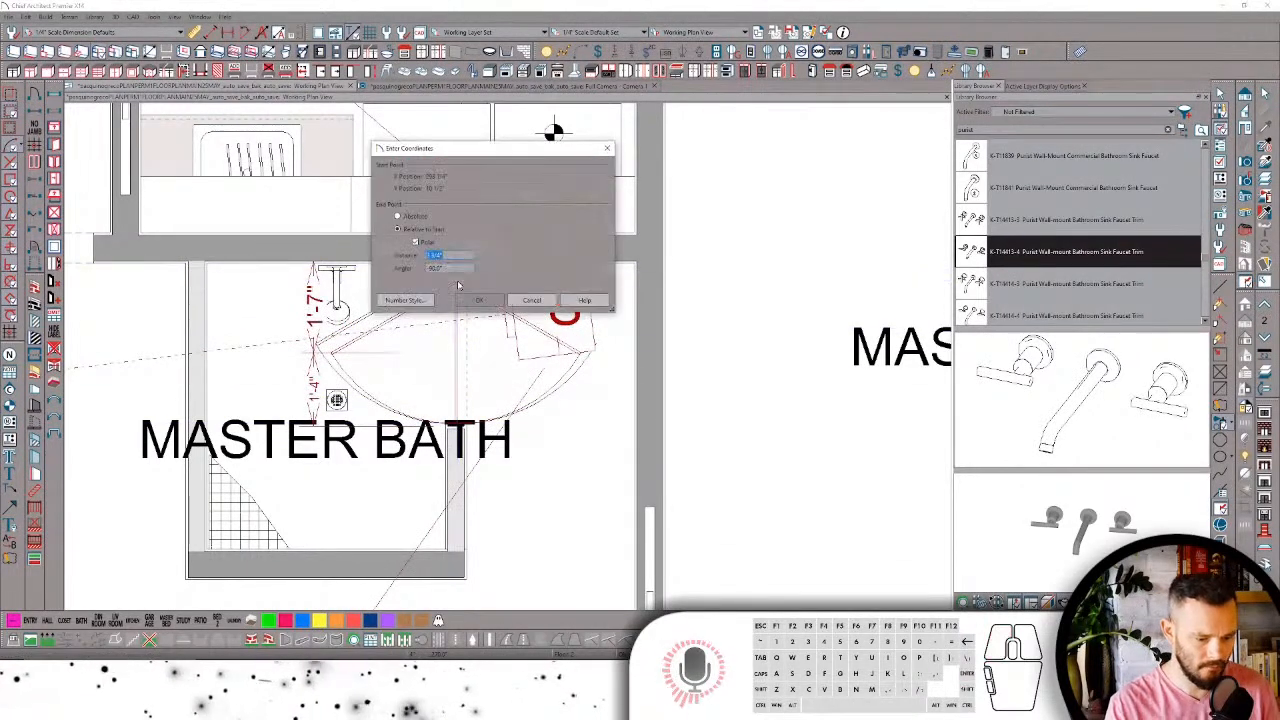
pyautogui.press('Return')
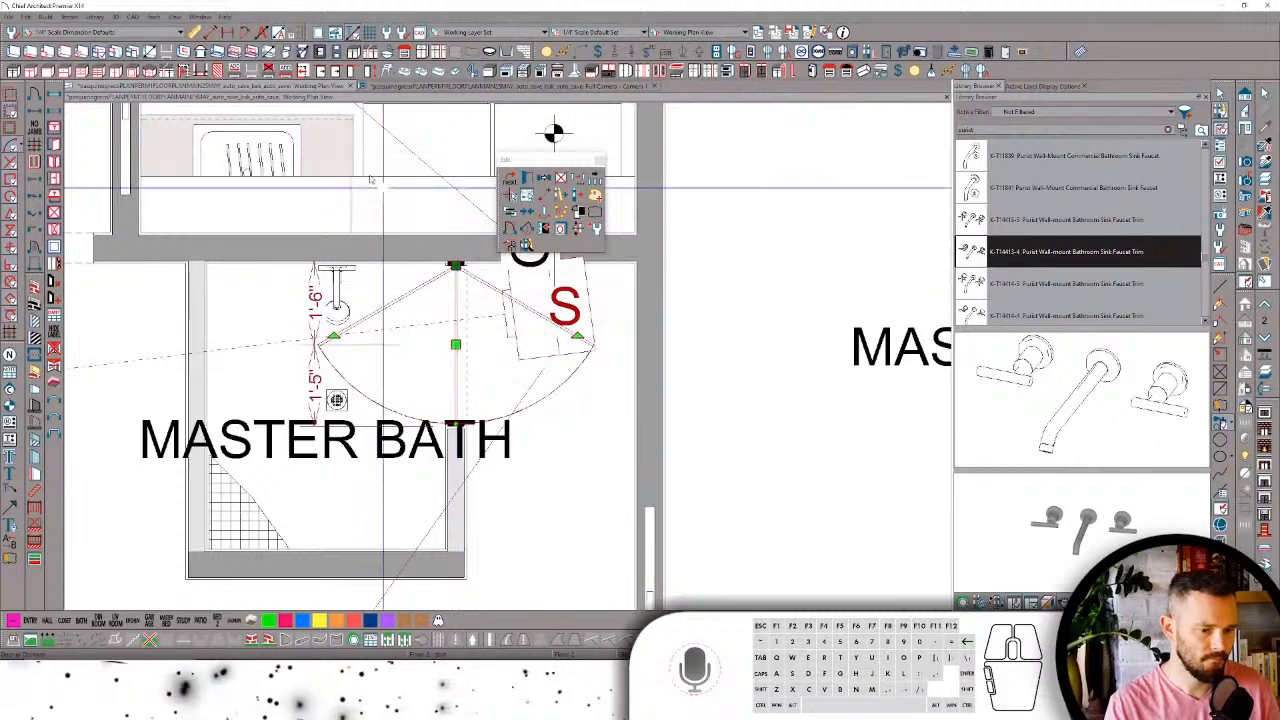
pyautogui.hotkey('ctrl', 'Tab')
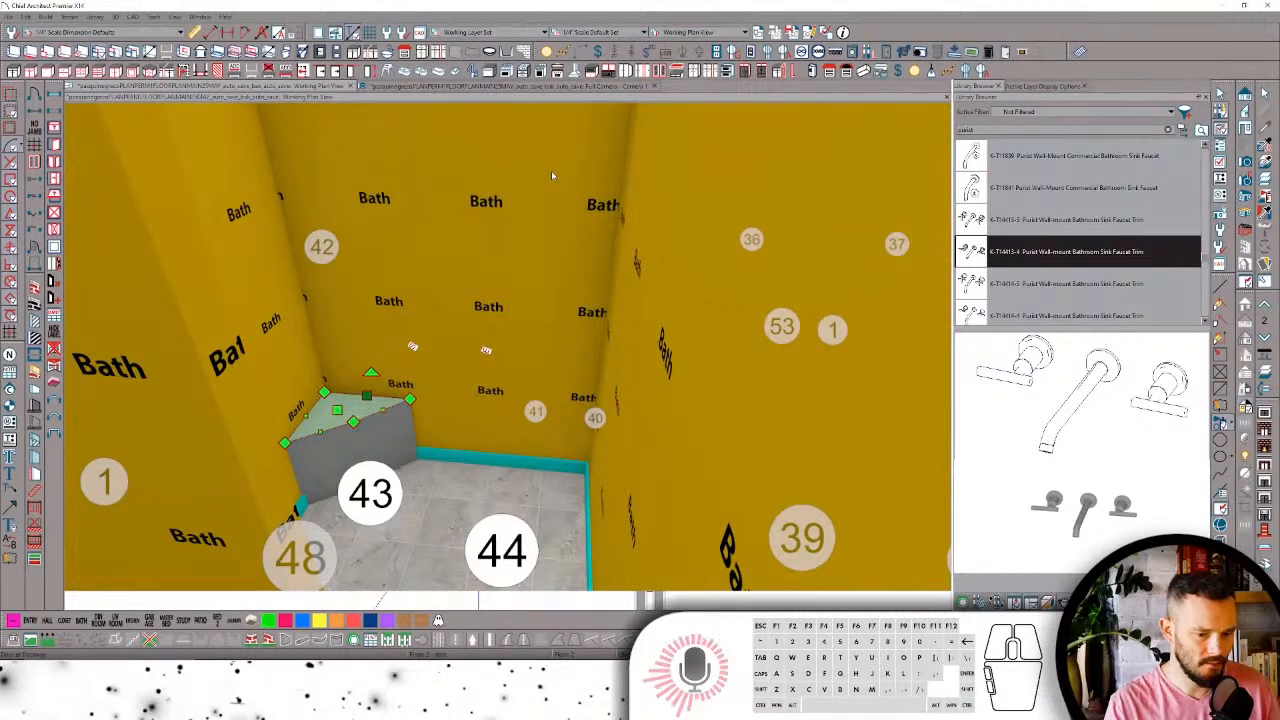
# Step: Deselect the bench and cover the shower-head wall and the adjoining long wall 42 with full-height custom backsplashes
pyautogui.press('Escape')
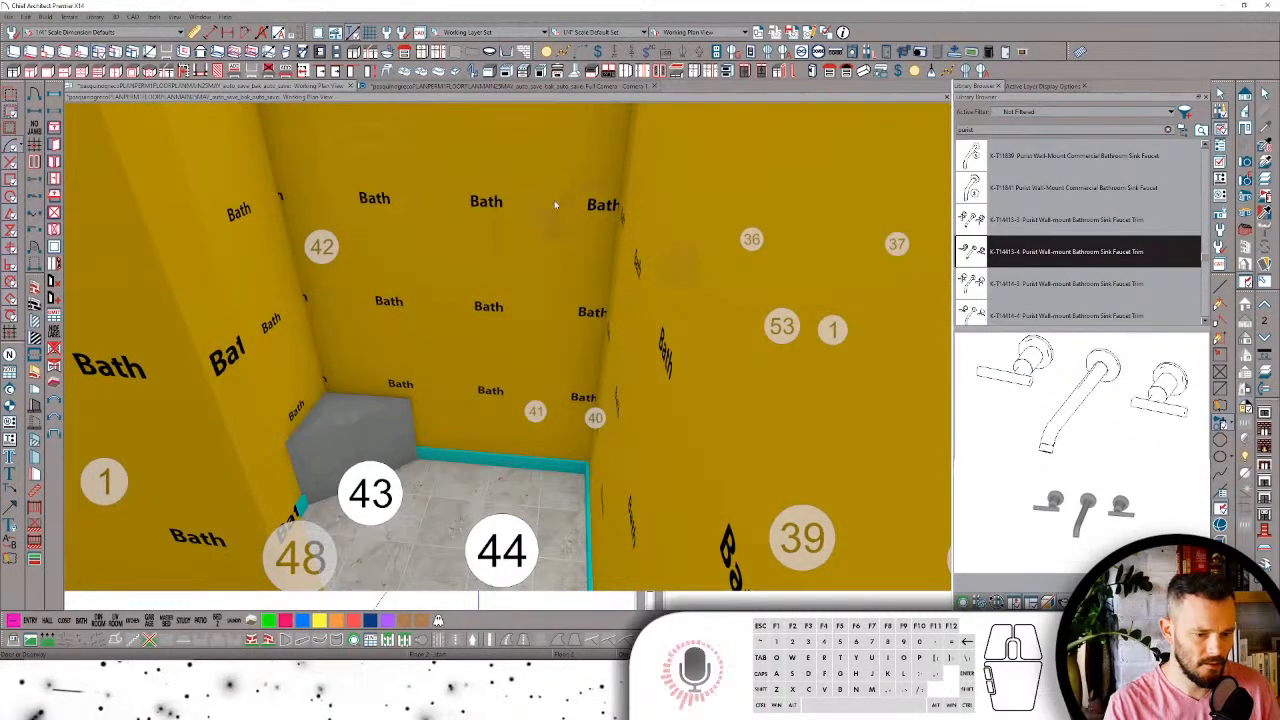
pyautogui.hotkey('ctrl', 'shift')
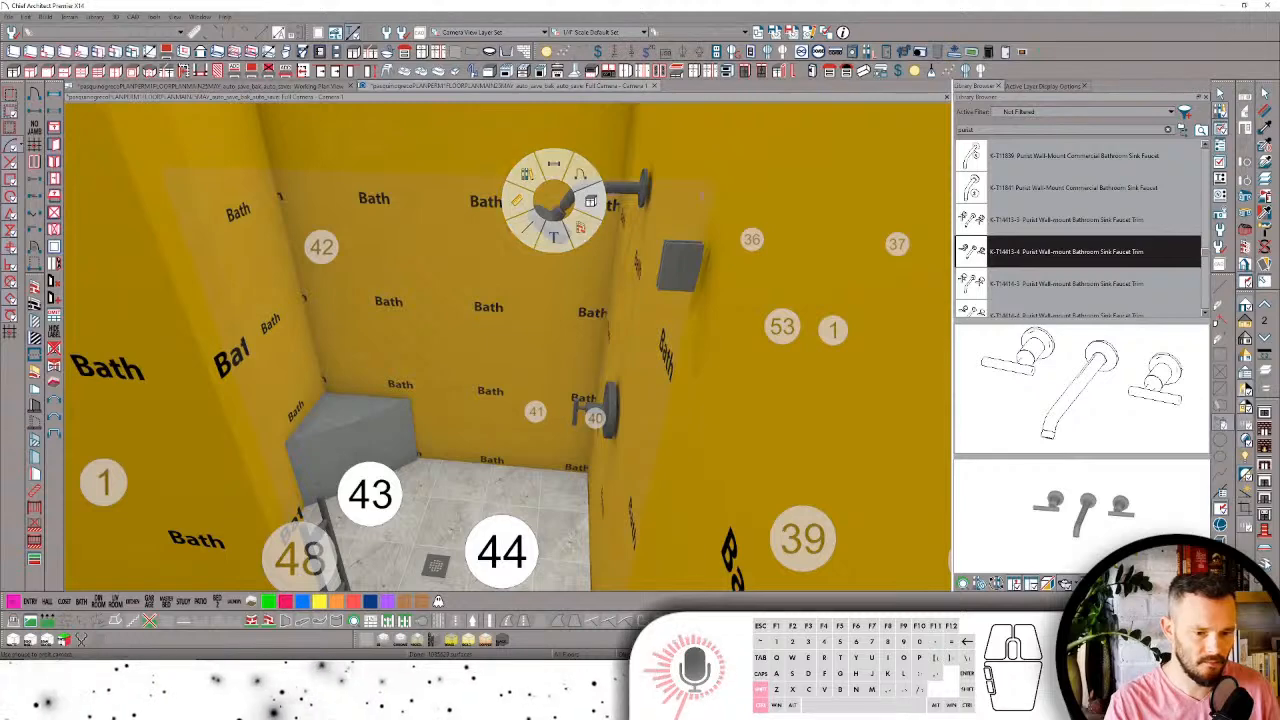
pyautogui.moveTo(788, 198); pyautogui.dragTo(398, 341)
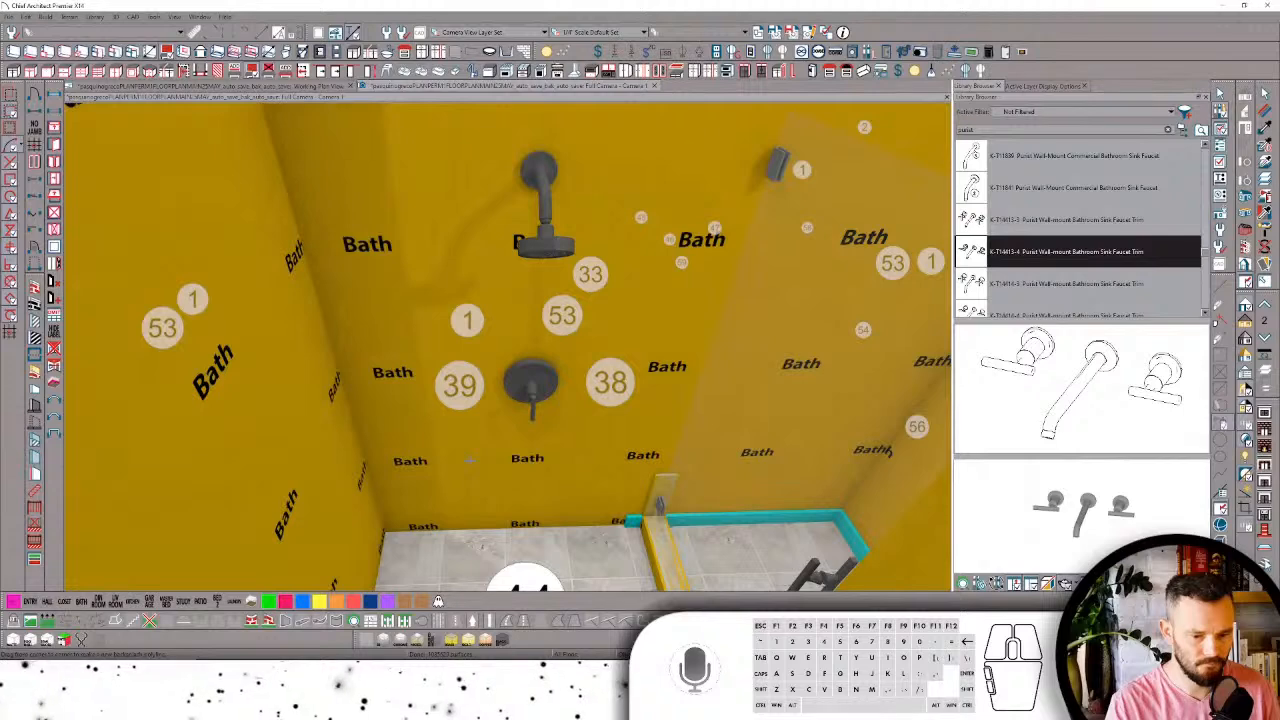
pyautogui.click(469, 459)
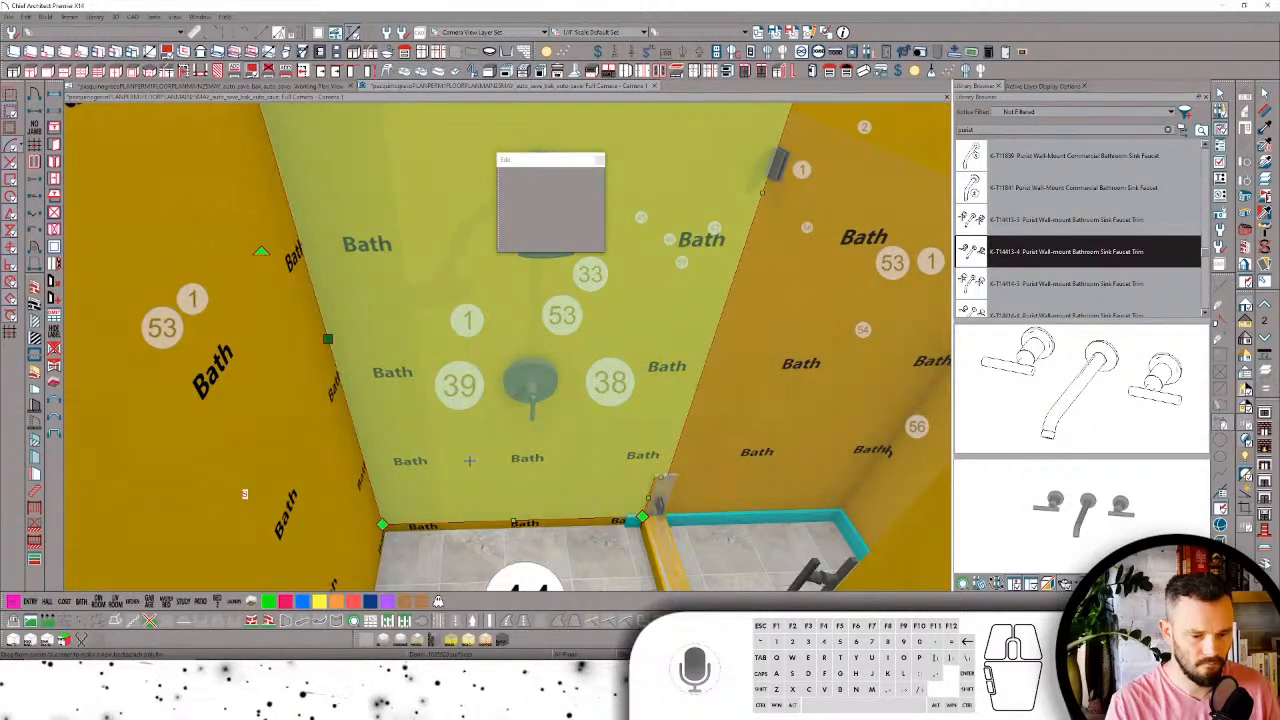
pyautogui.moveTo(473, 467); pyautogui.dragTo(458, 403)
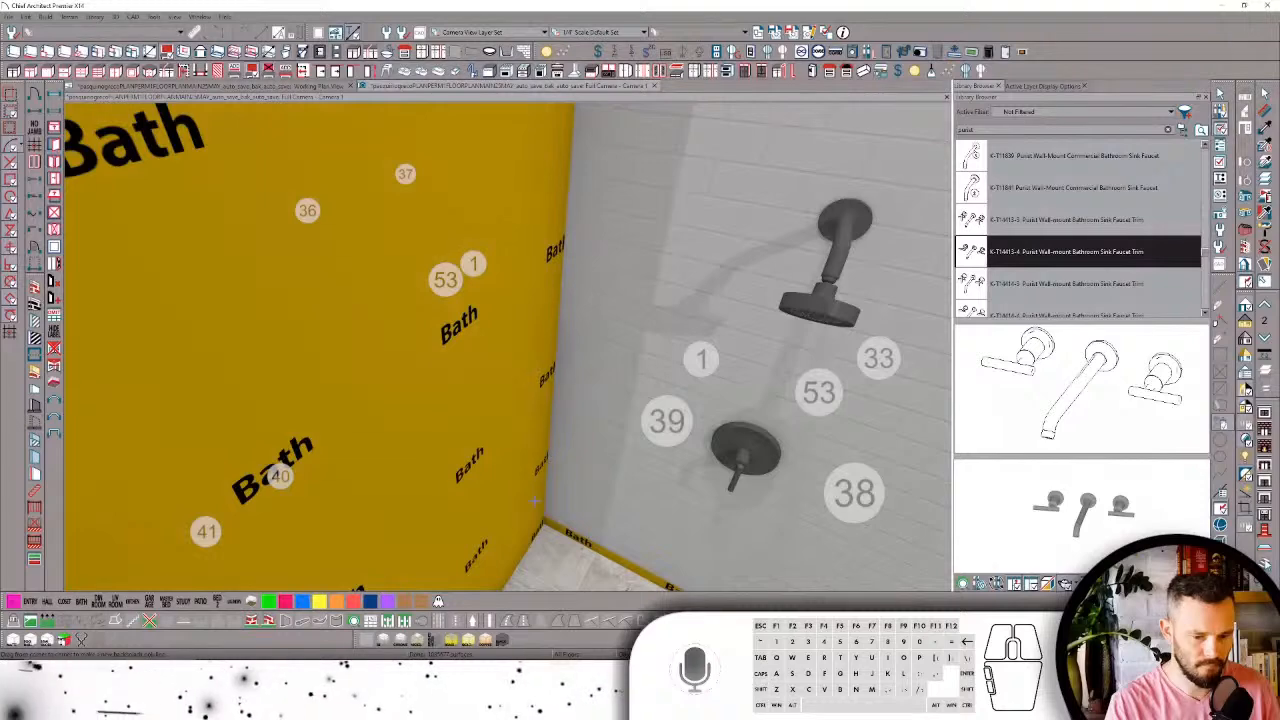
pyautogui.click(520, 456)
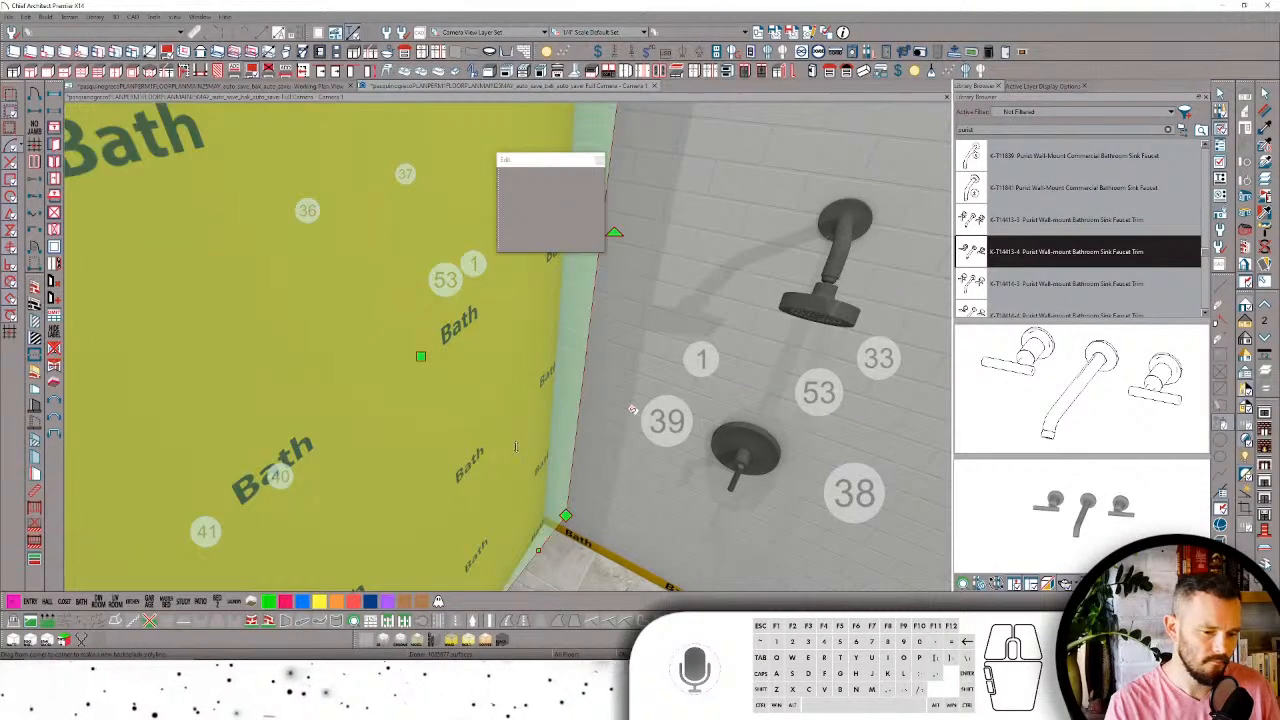
pyautogui.moveTo(515, 446); pyautogui.dragTo(376, 298)
pyautogui.press('Escape')
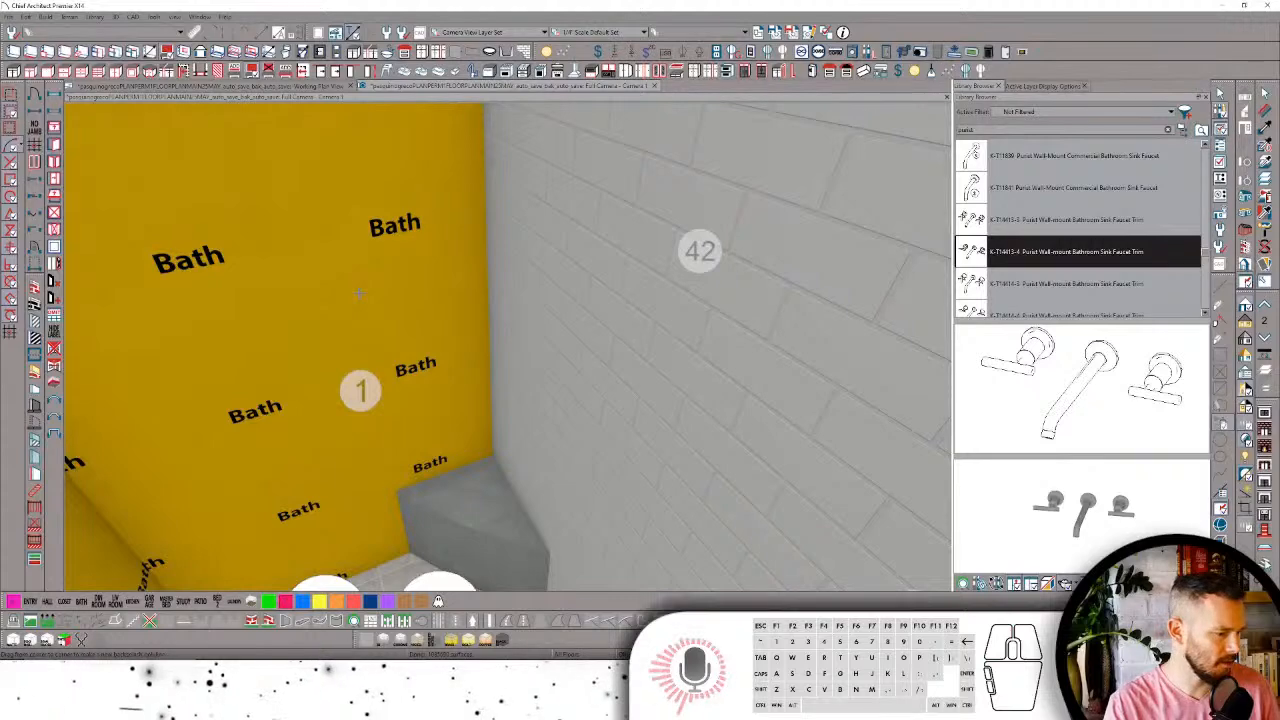
# Step: Cover the bench-side end wall and the short wall beside the shower door with custom backsplashes
pyautogui.click(425, 328)
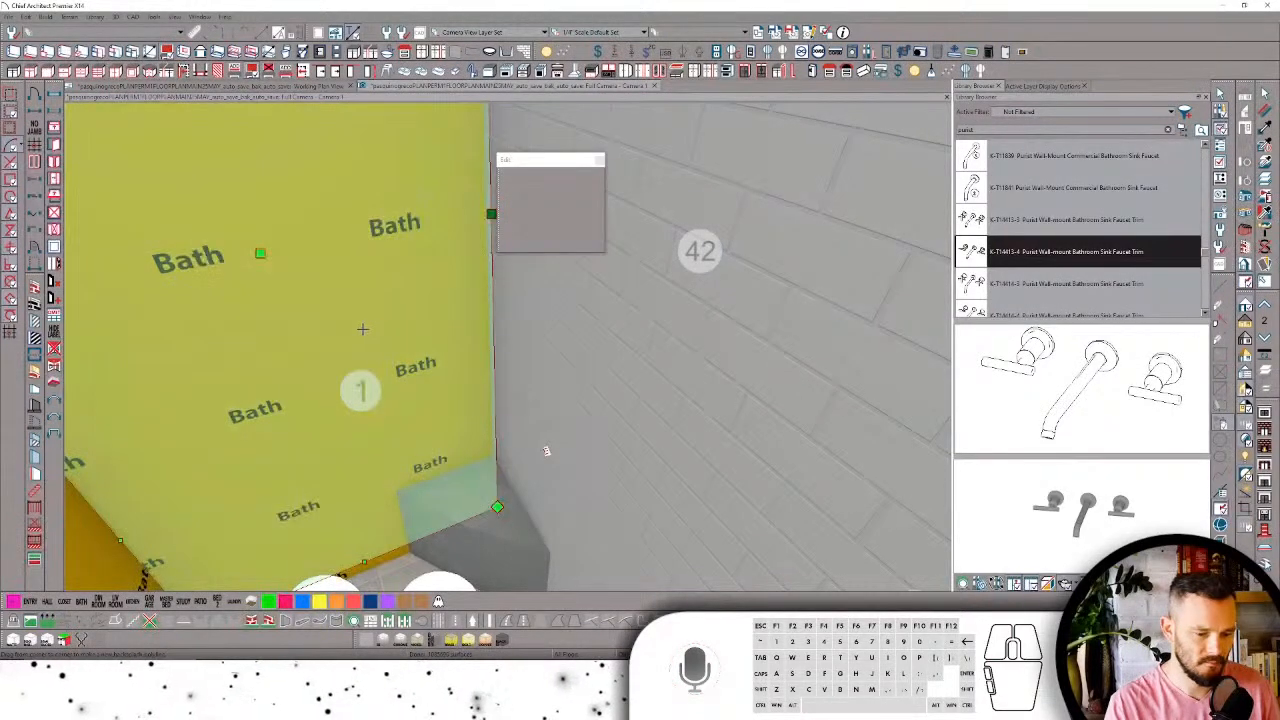
pyautogui.moveTo(362, 329); pyautogui.dragTo(489, 328, button='middle')
pyautogui.press('Escape')
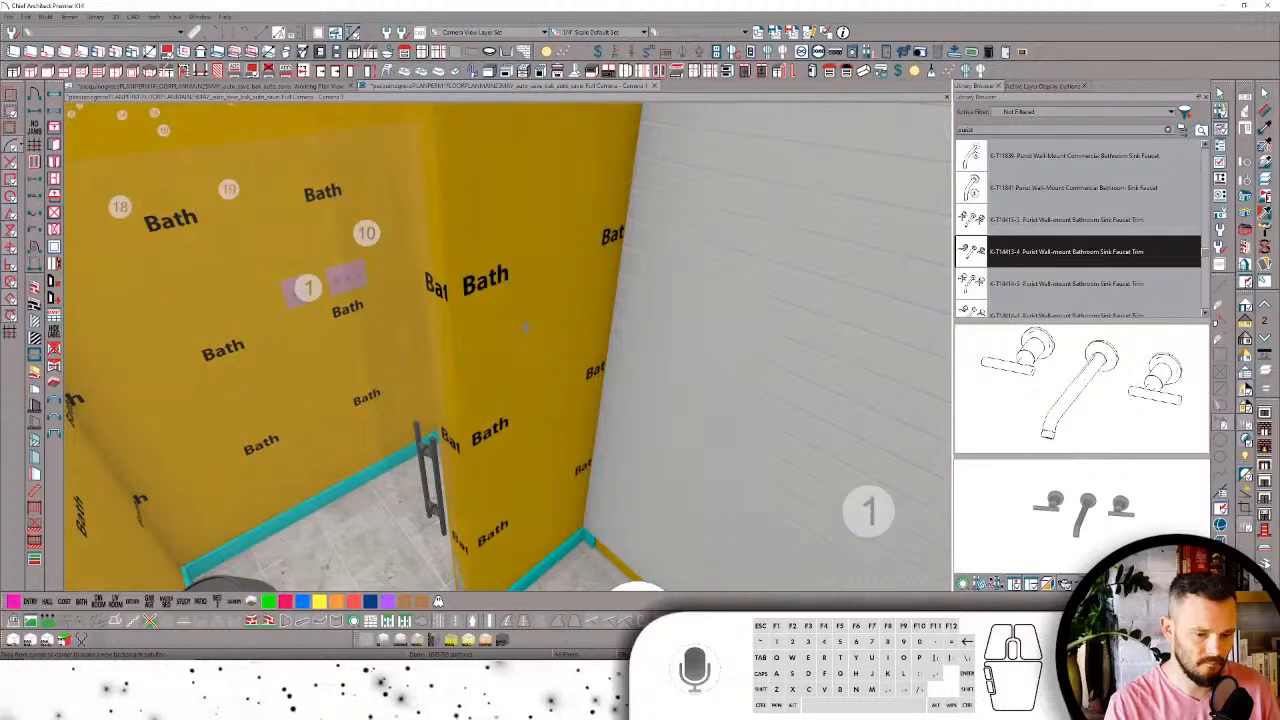
pyautogui.click(559, 443)
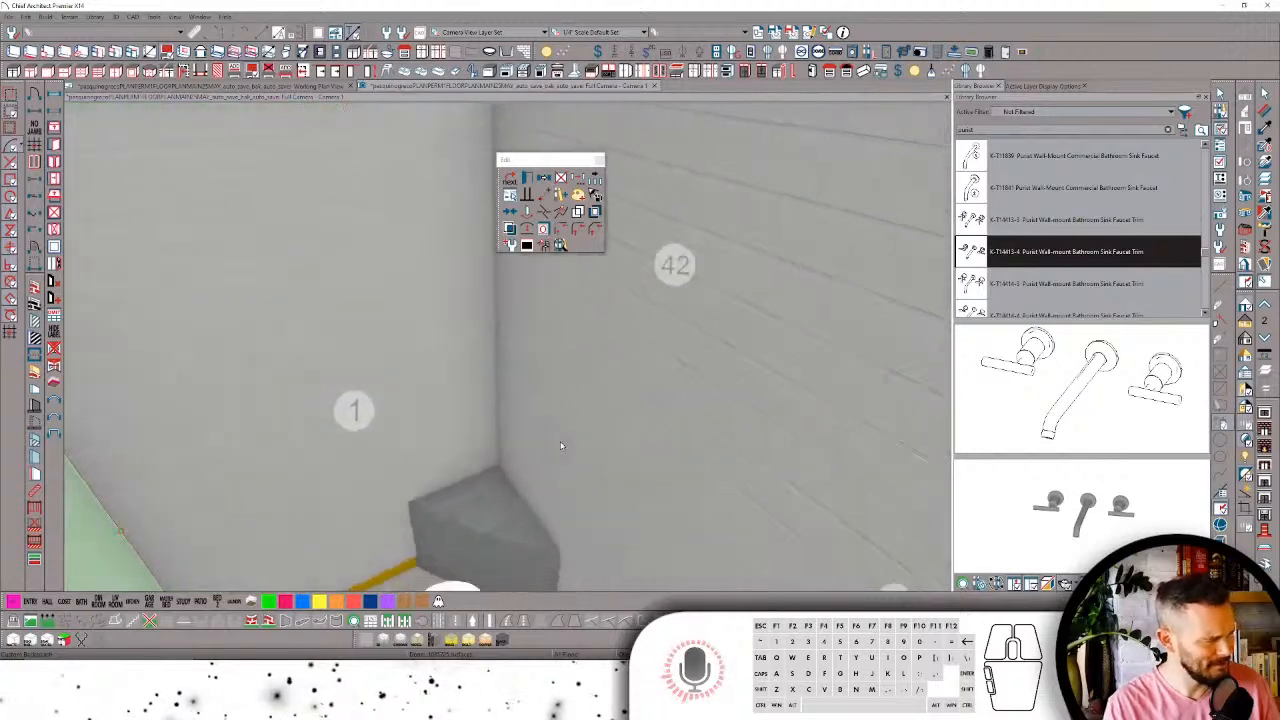
pyautogui.moveTo(561, 446); pyautogui.dragTo(403, 352, button='middle')
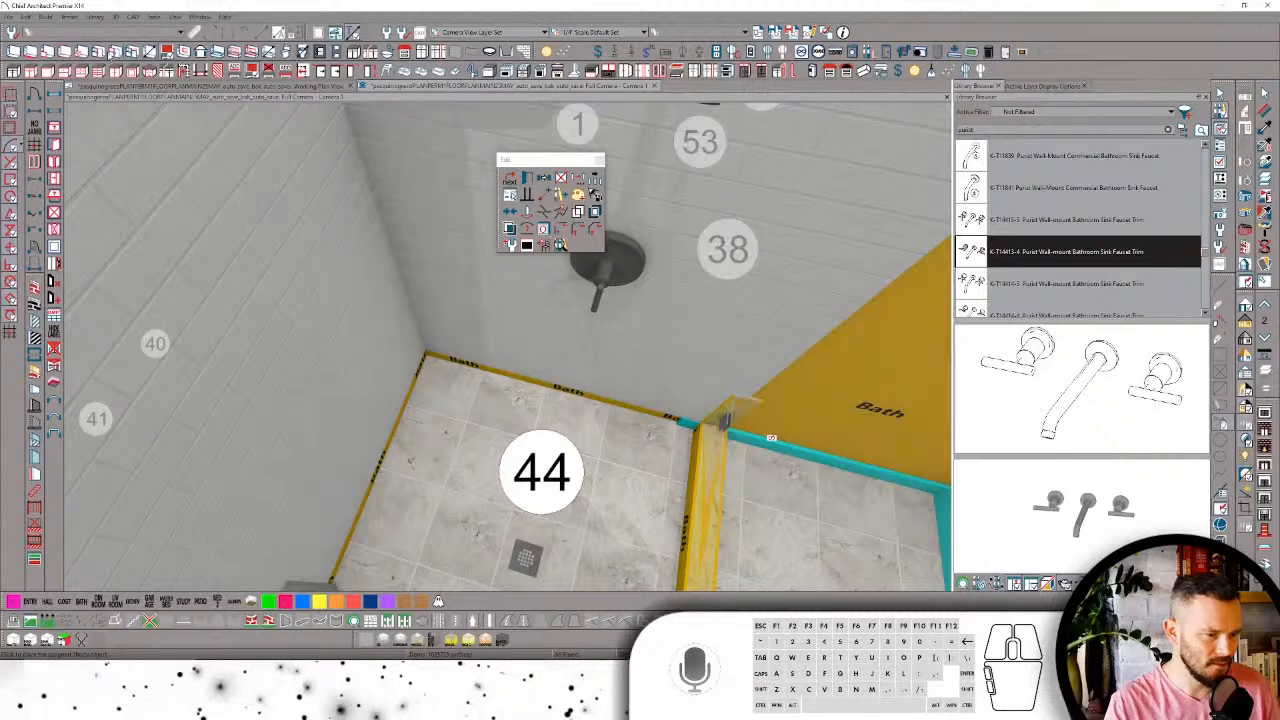
# Step: Finish the shower walls in white subway tile with dark grout and the shower floor in white marble hexagon tile
pyautogui.click(770, 437)
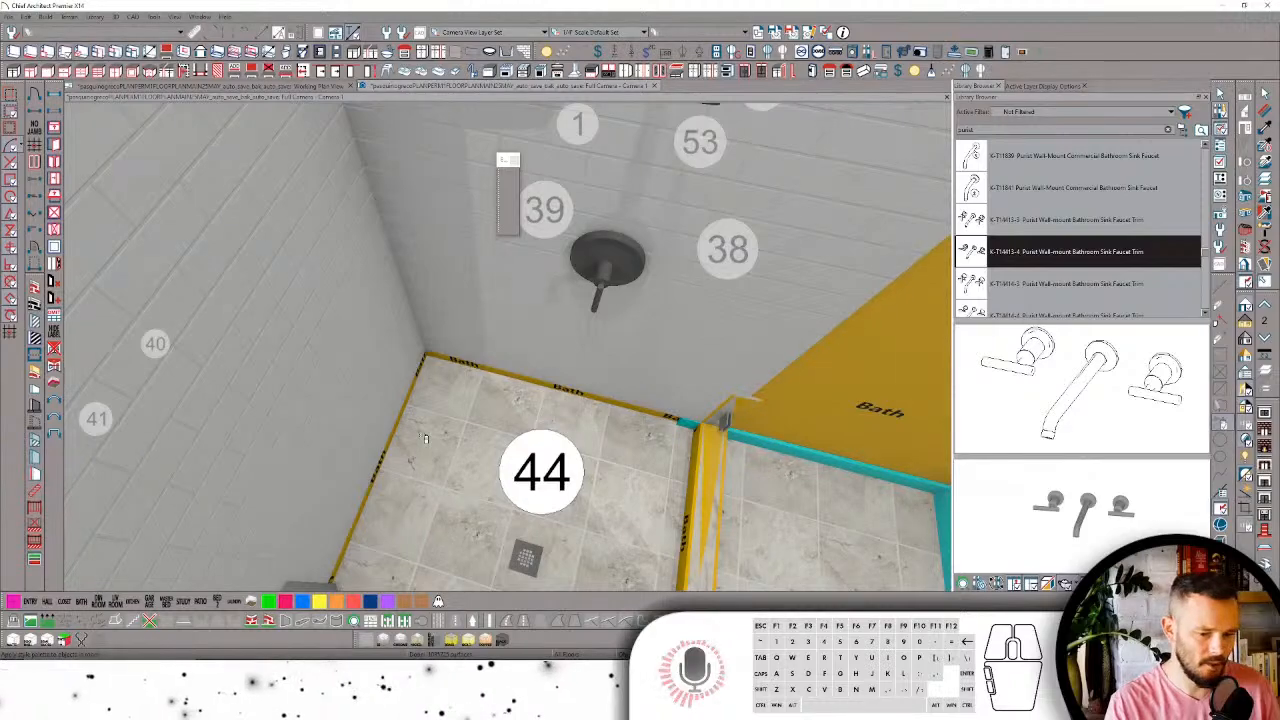
pyautogui.scroll(3, 606, 424)
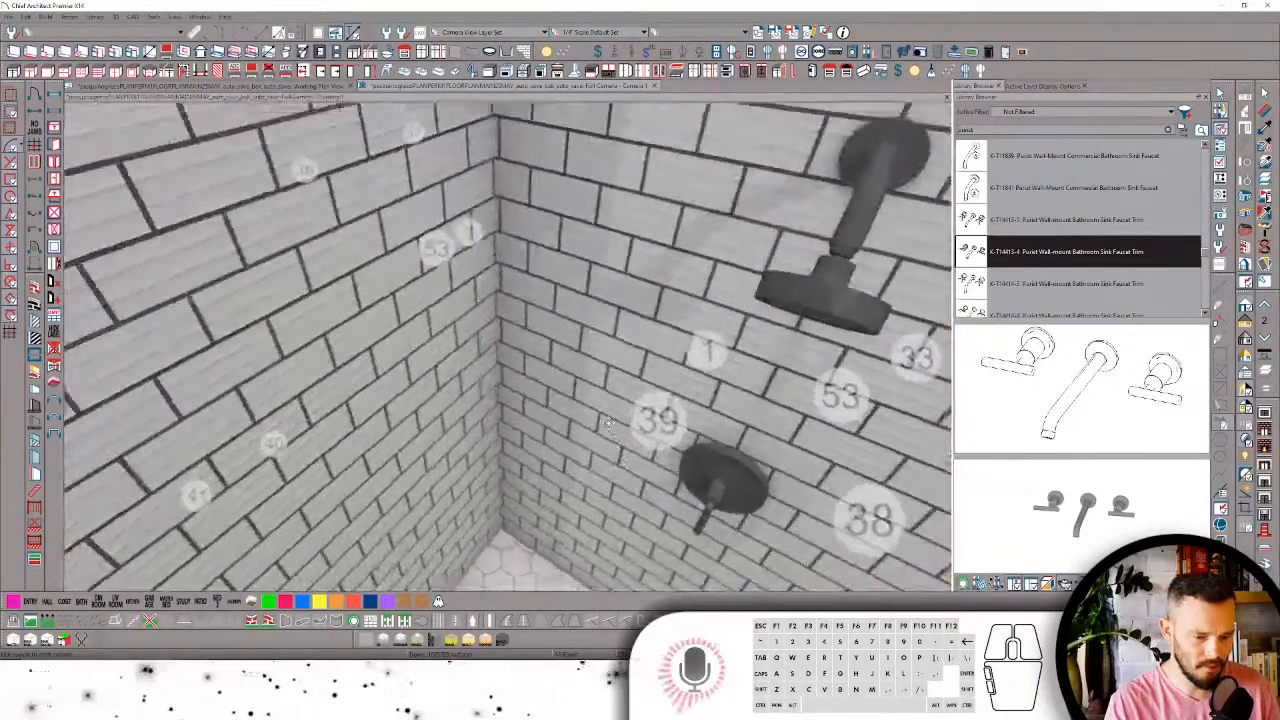
pyautogui.scroll(-5, 606, 424)
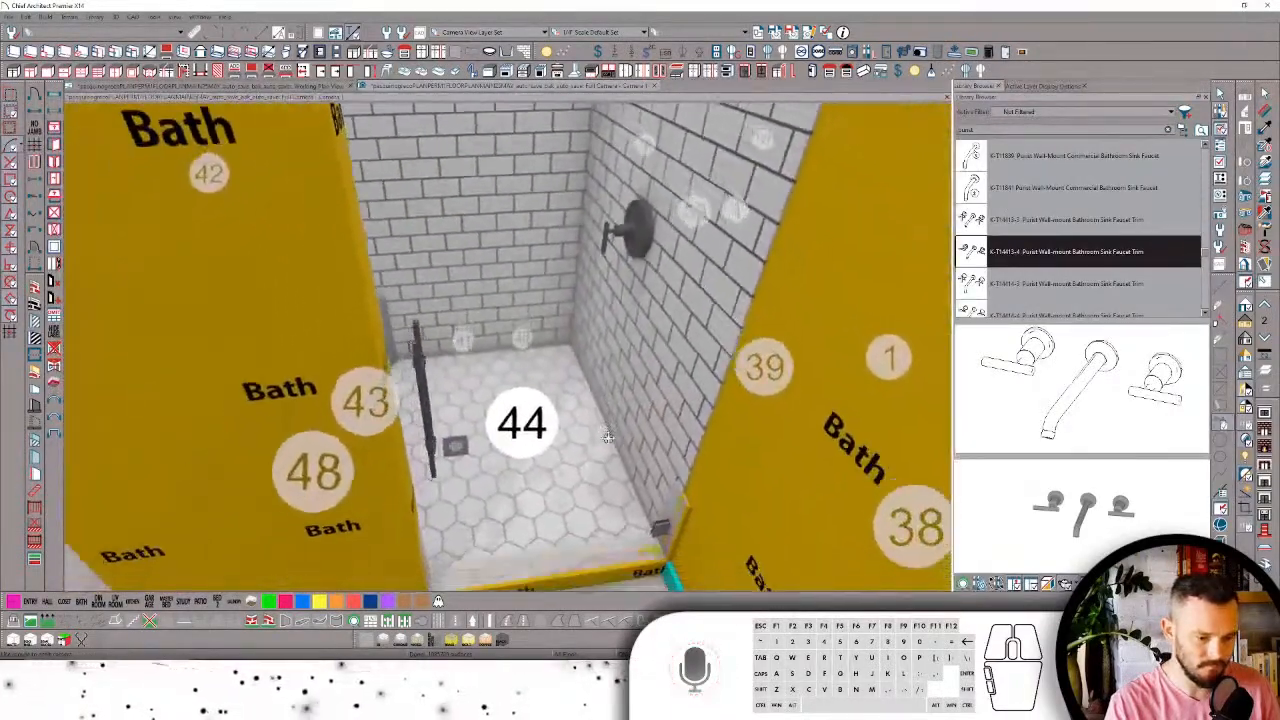
pyautogui.scroll(2, 608, 437)
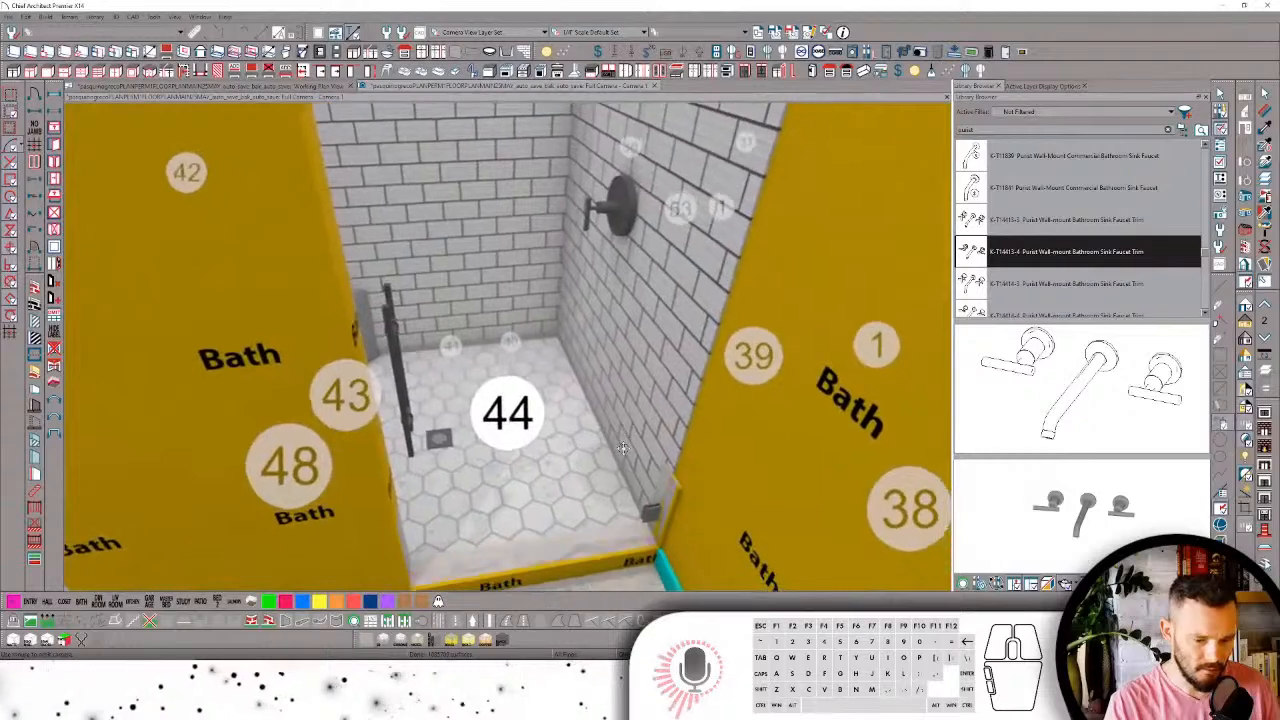
pyautogui.scroll(-3, 622, 448)
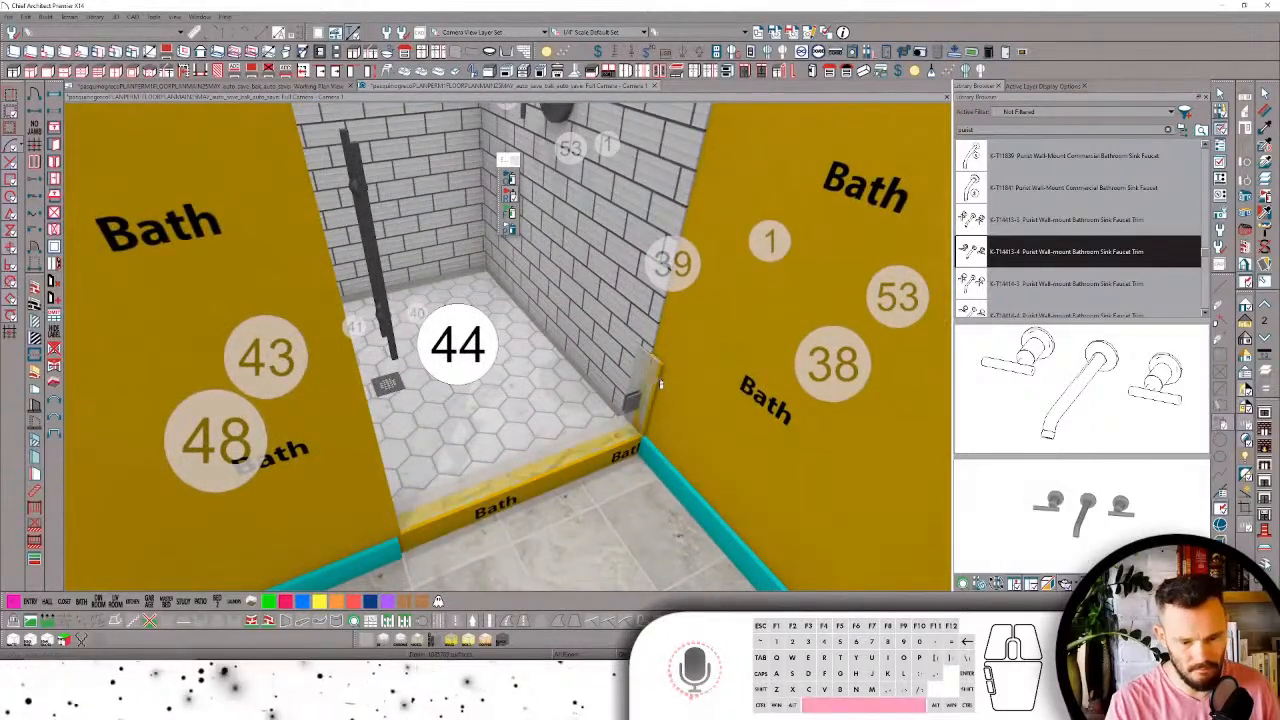
pyautogui.press('space')
# Step: Move the outer edge of the shower-head wall's tile backsplash by 2" at the glass door end
pyautogui.click(659, 382)
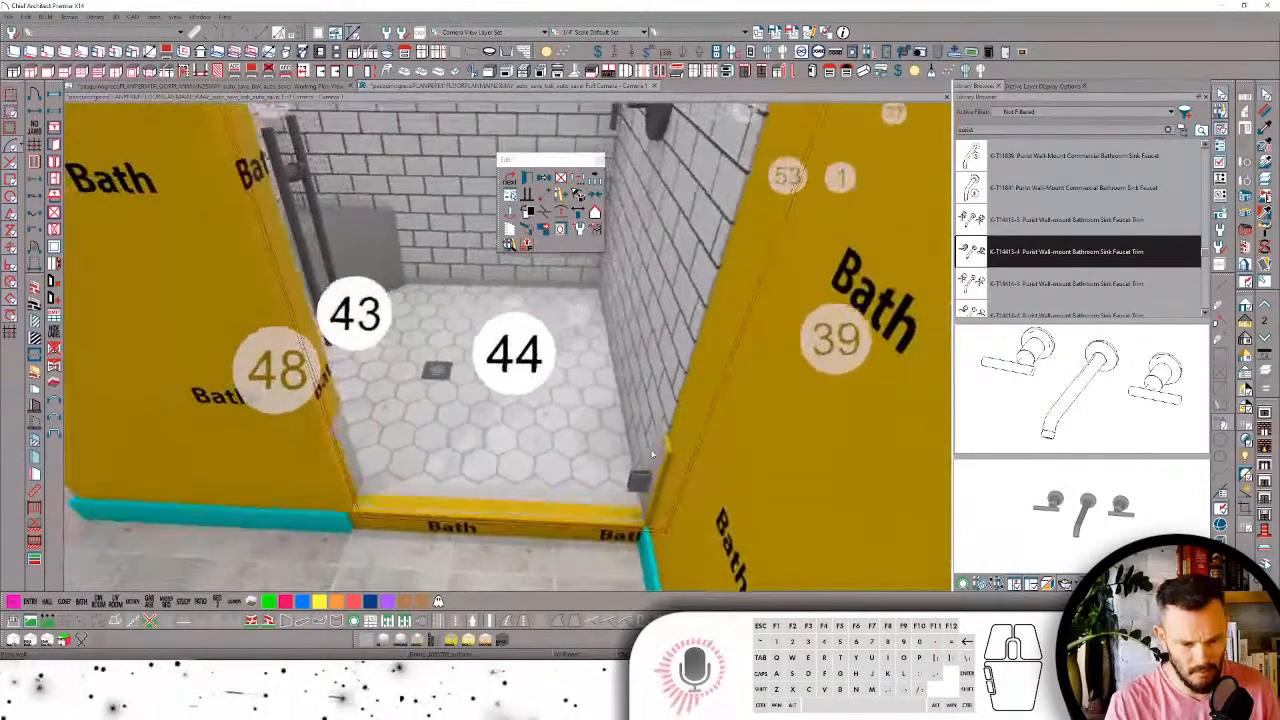
pyautogui.click(669, 459)
pyautogui.click(668, 457)
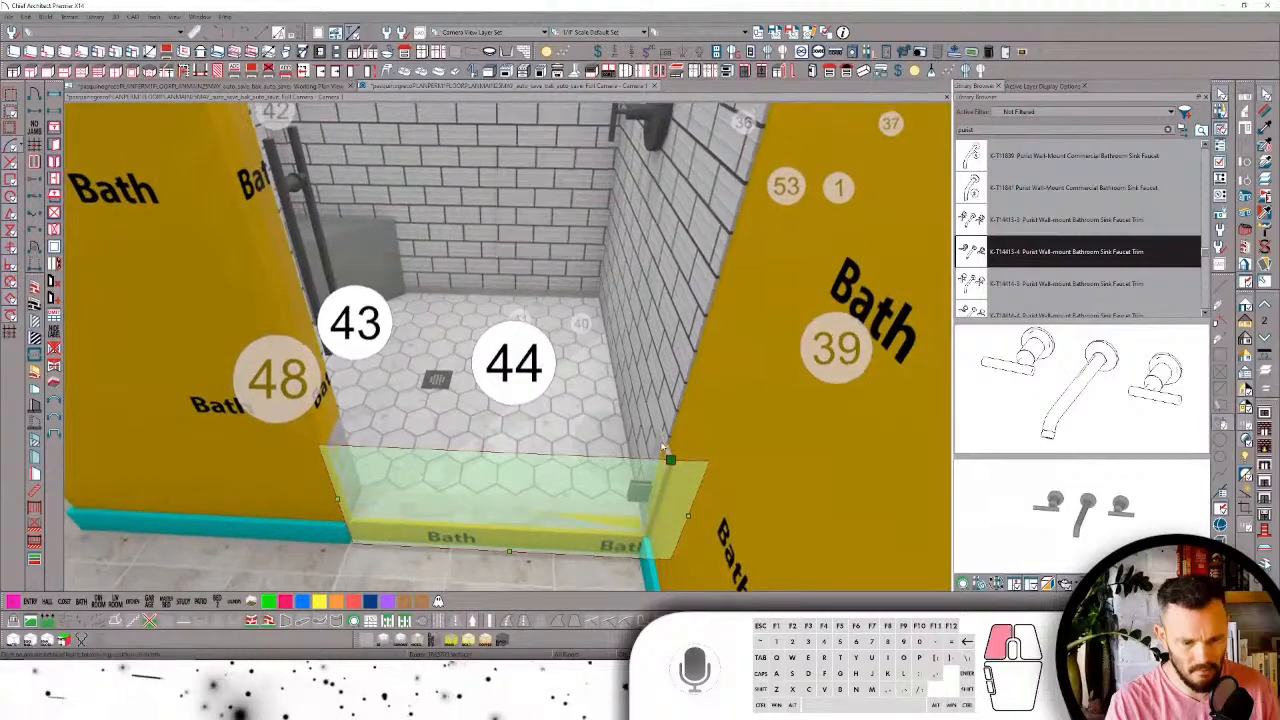
pyautogui.moveTo(660, 440); pyautogui.dragTo(552, 476, button='middle')
pyautogui.click(530, 312)
pyautogui.moveTo(511, 258); pyautogui.dragTo(534, 273)
pyautogui.press('Tab')
pyautogui.write('2')
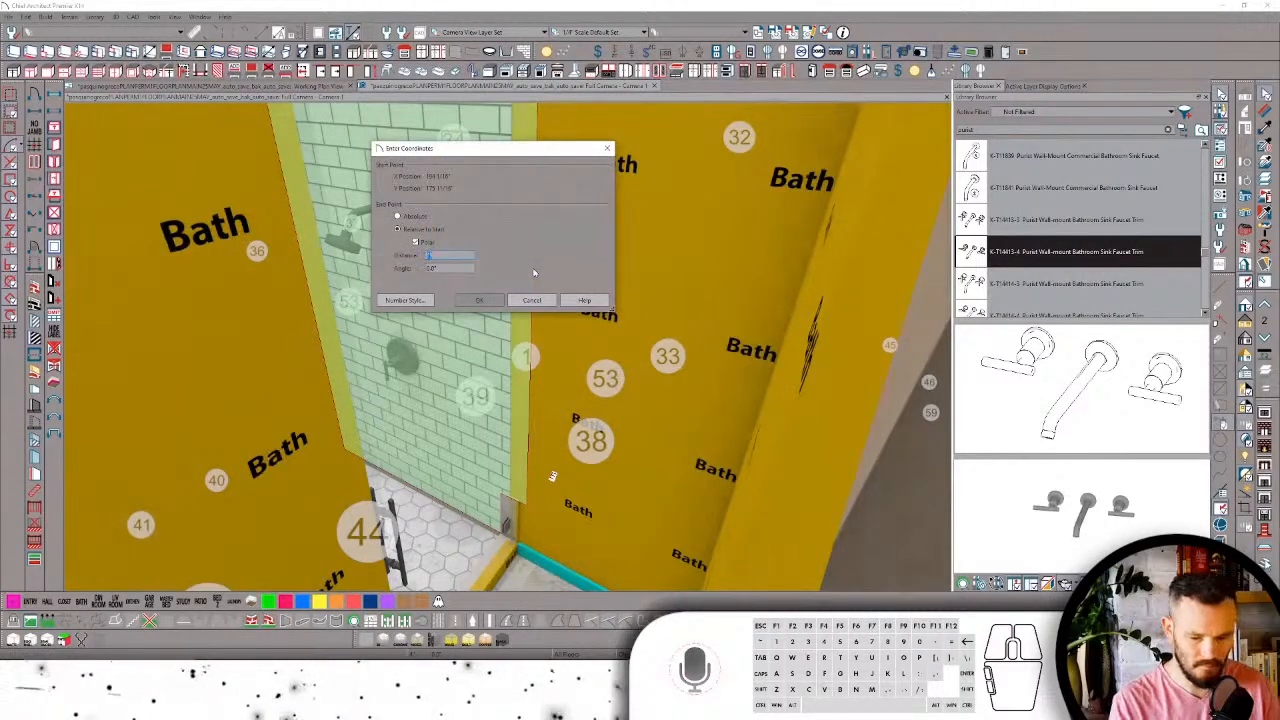
pyautogui.press('Return')
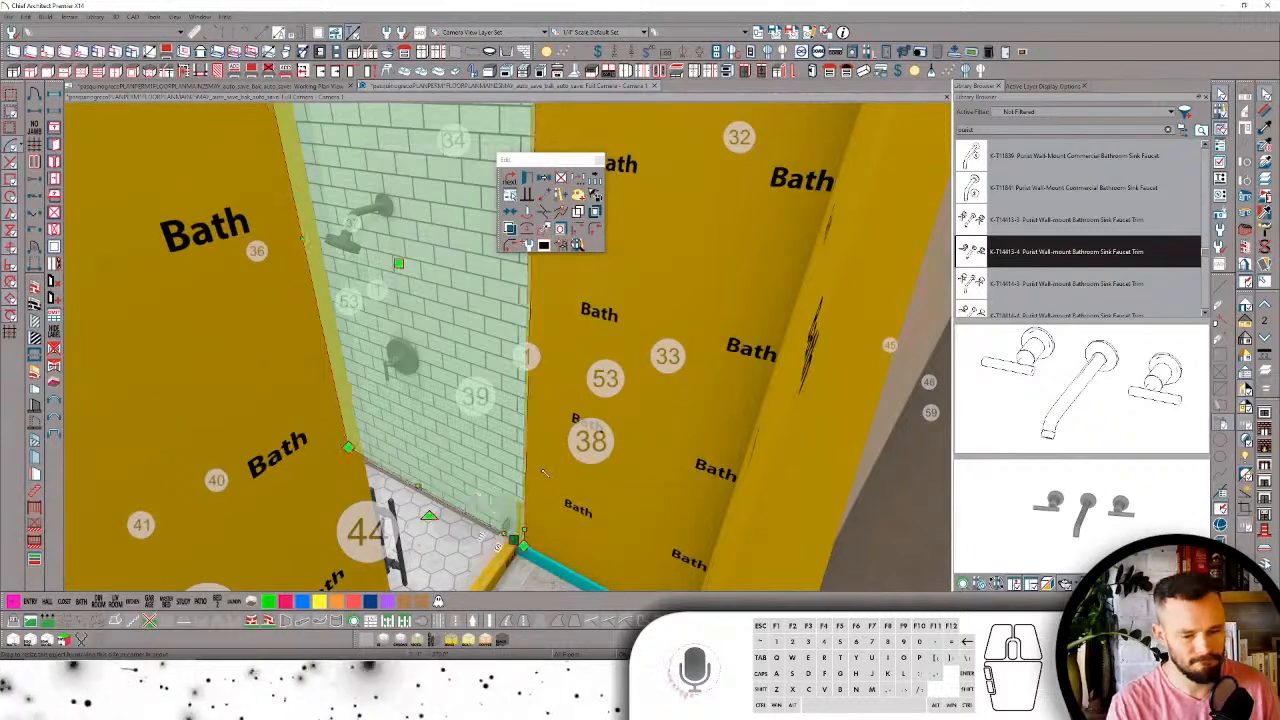
# Step: Extend the bottom edge of the shower-head wall's tile backsplash down to the shower floor
pyautogui.scroll(6, 547, 479)
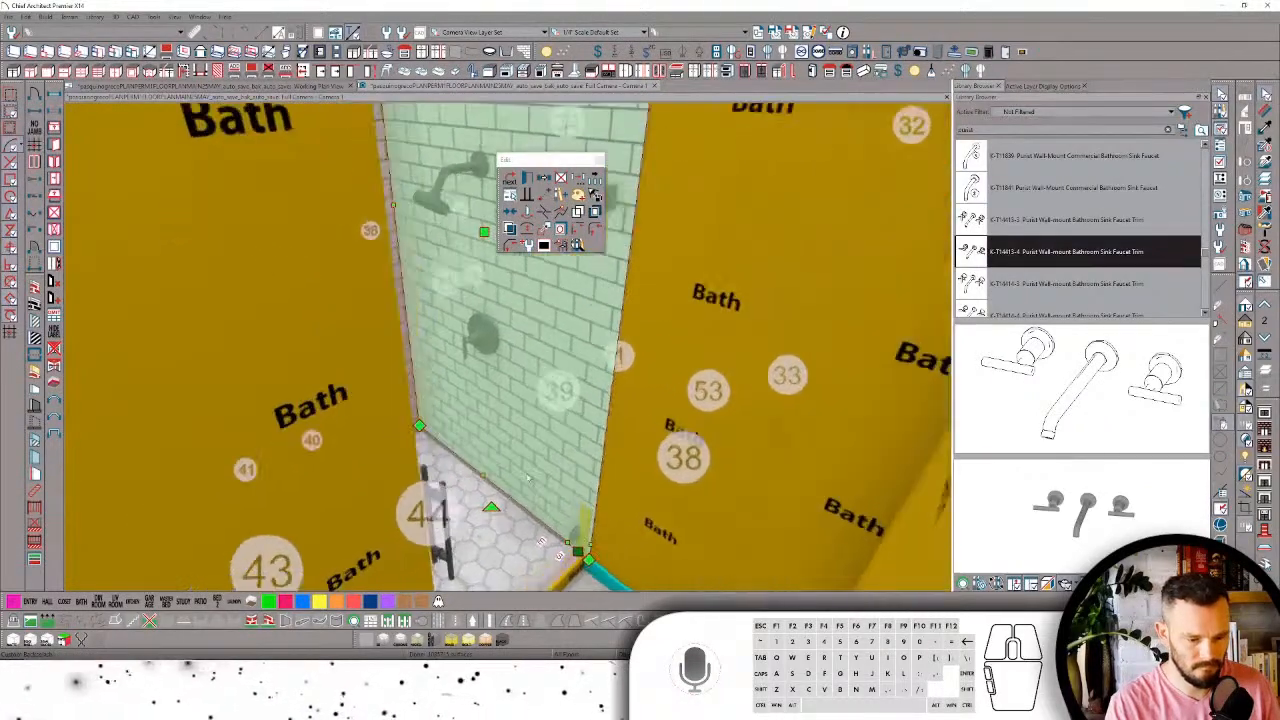
pyautogui.scroll(3, 536, 485)
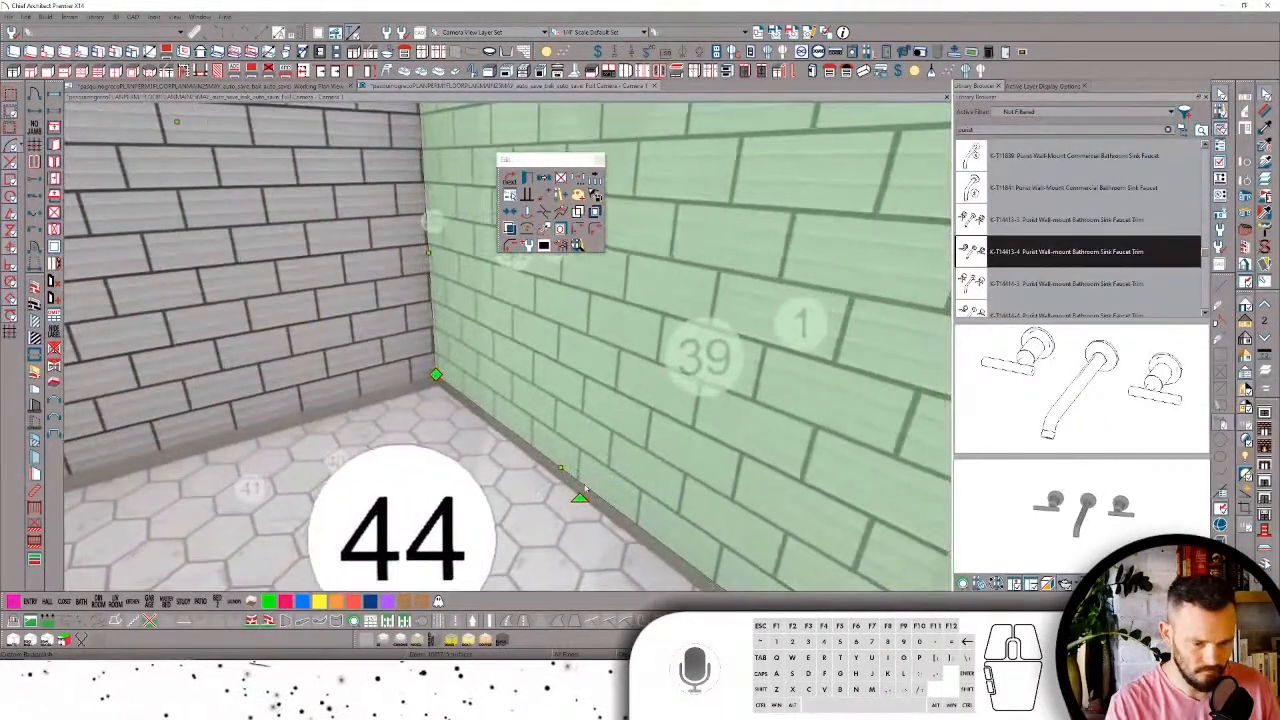
pyautogui.moveTo(562, 469); pyautogui.dragTo(420, 478, button='middle')
pyautogui.click(452, 511)
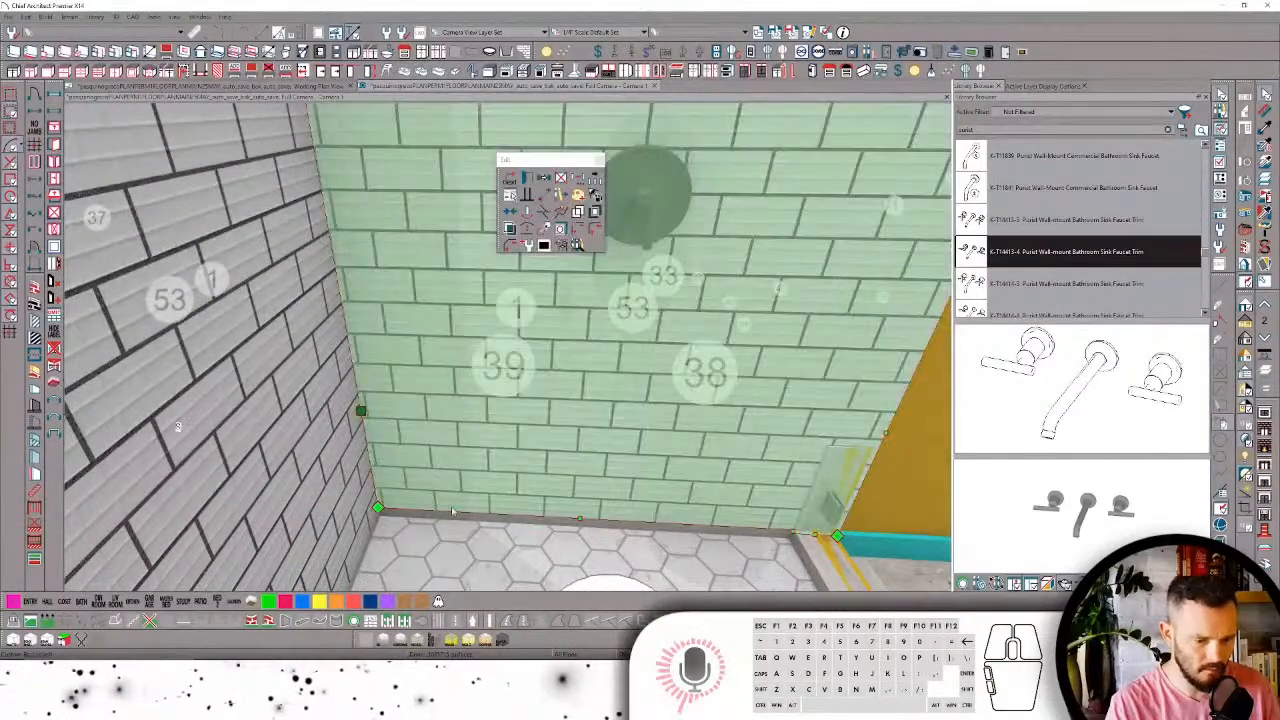
pyautogui.click(576, 524)
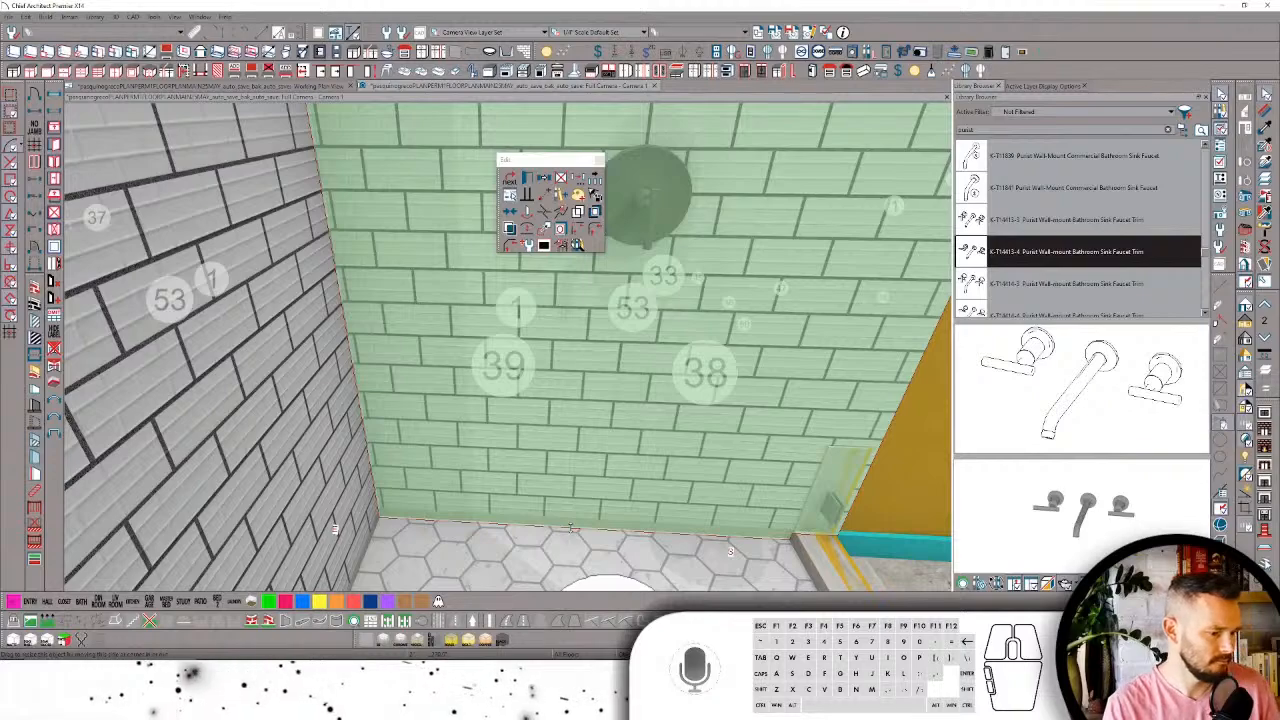
pyautogui.click(565, 495)
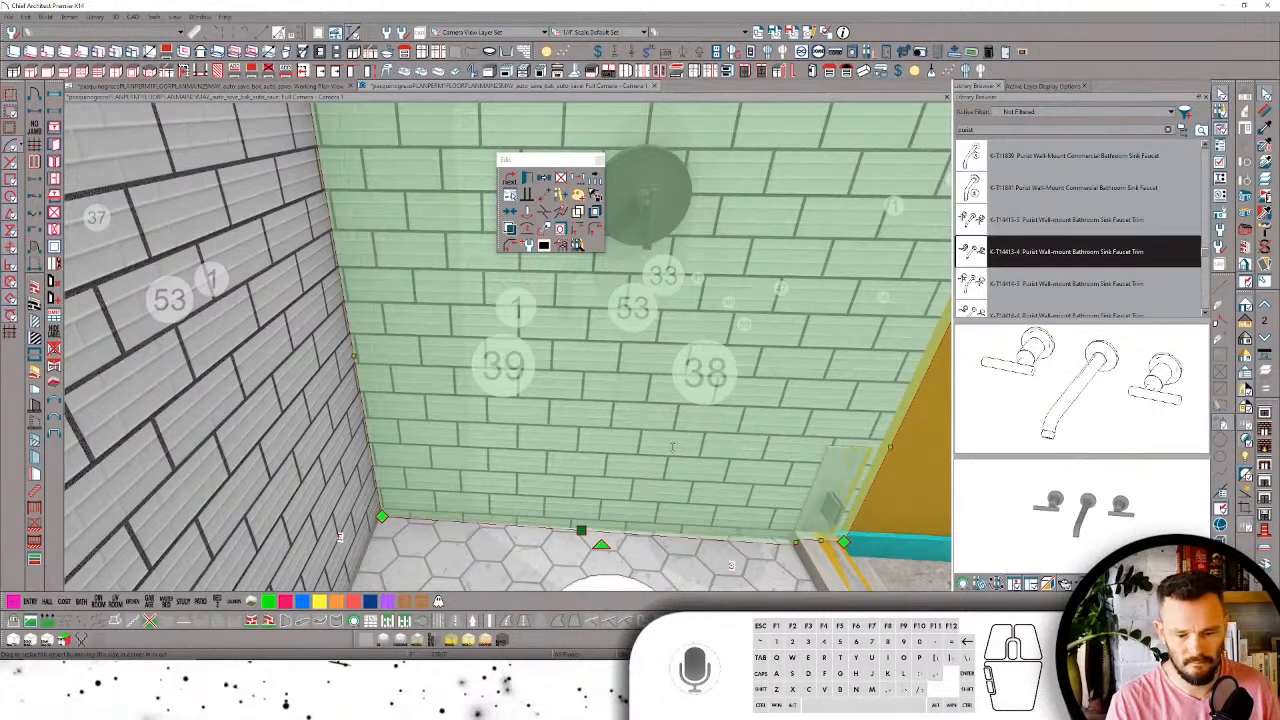
# Step: Lower the bottom edges of the tile backsplashes on the long, bench-side and short walls to the shower floor
pyautogui.moveTo(672, 447); pyautogui.dragTo(571, 475, button='middle')
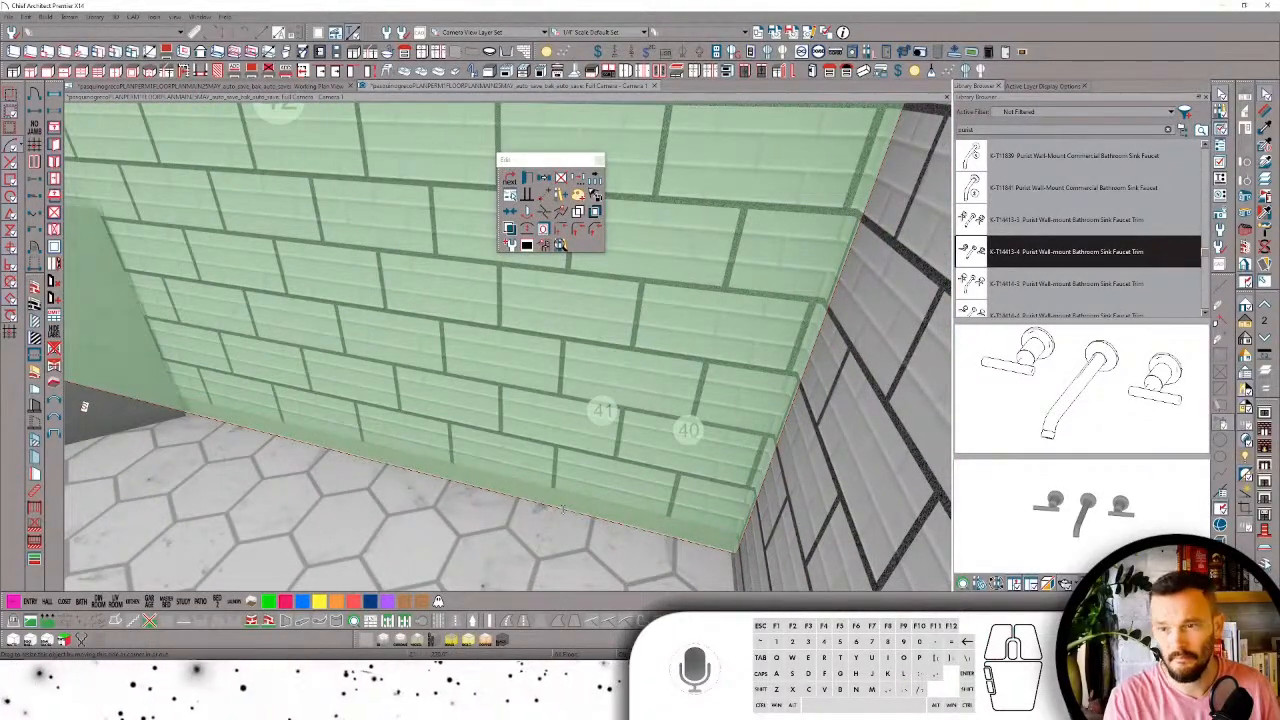
pyautogui.click(127, 413)
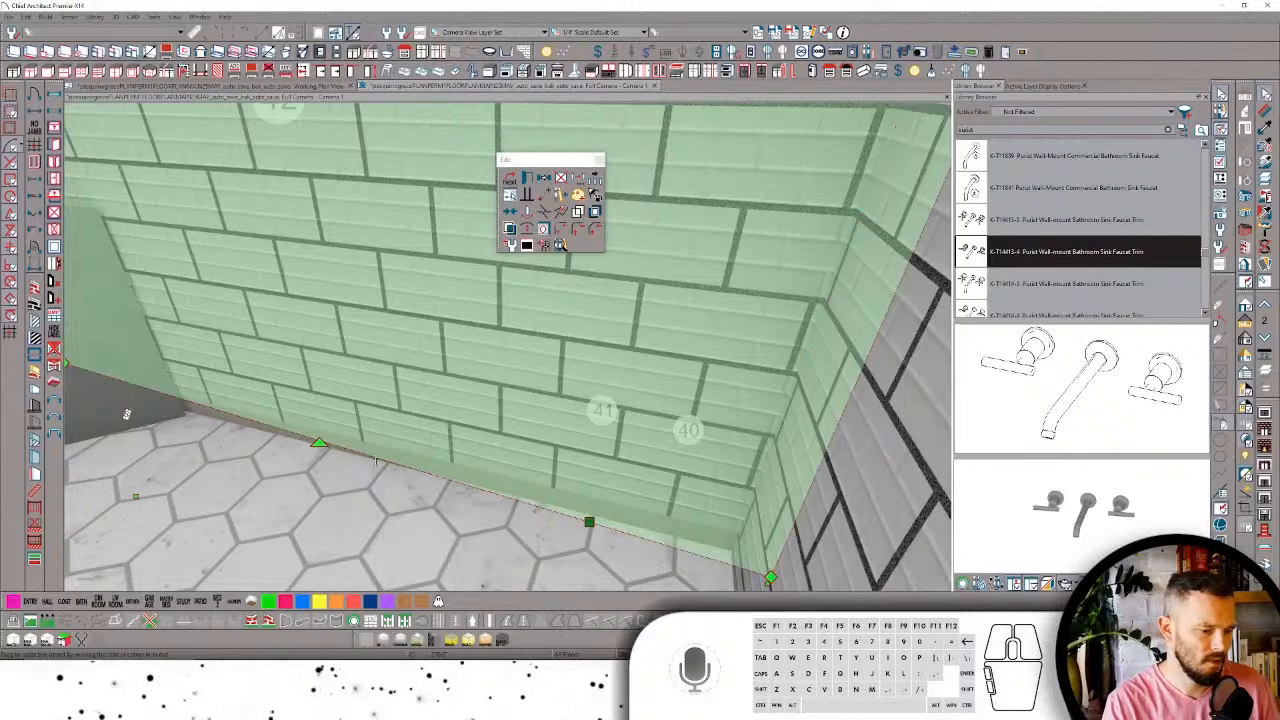
pyautogui.moveTo(127, 413); pyautogui.dragTo(583, 485, button='middle')
pyautogui.click(585, 489)
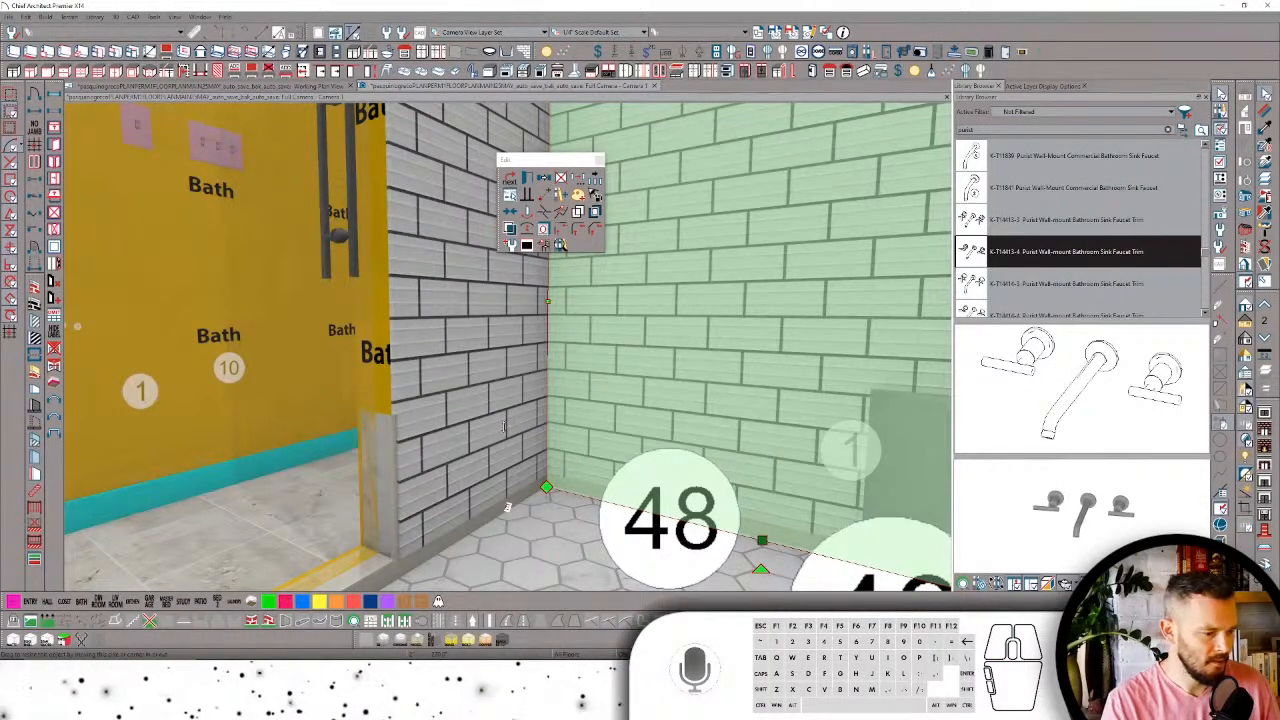
pyautogui.press('Escape')
pyautogui.click(477, 511)
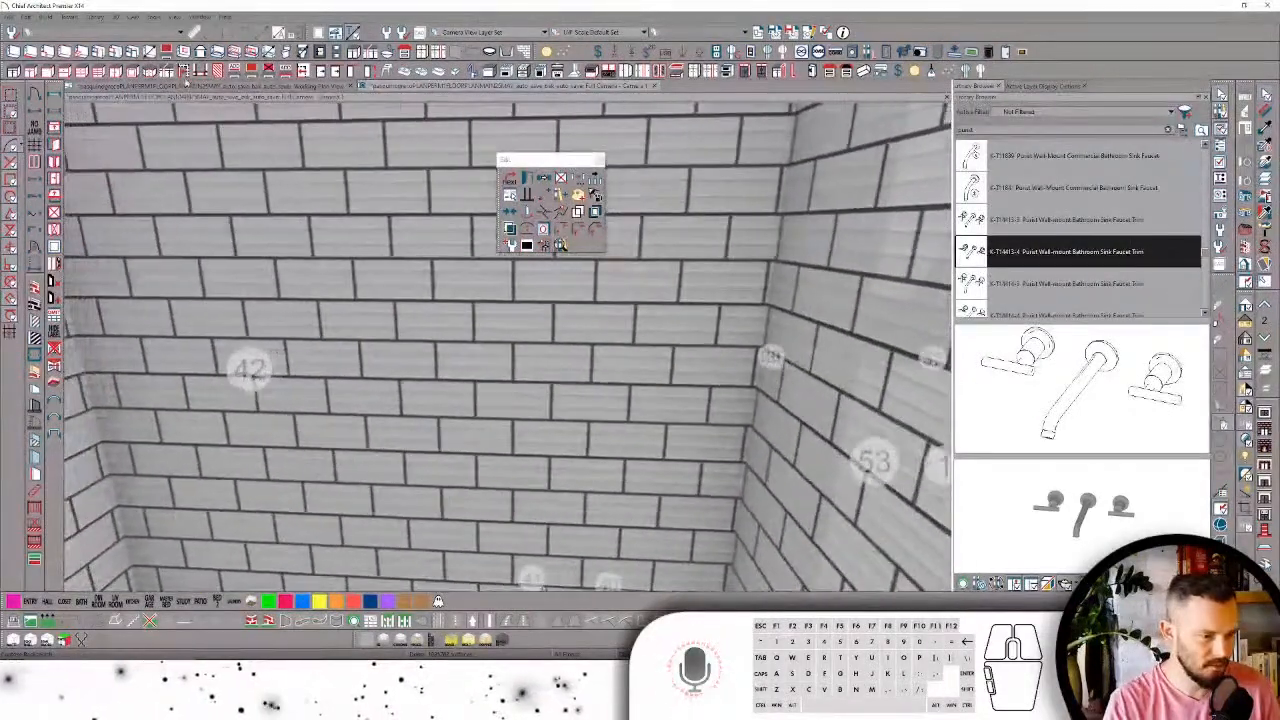
# Step: Place a wall niche in the tiled long wall of the shower, between the bench and the shower-head wall
pyautogui.click(184, 51)
pyautogui.click(422, 455)
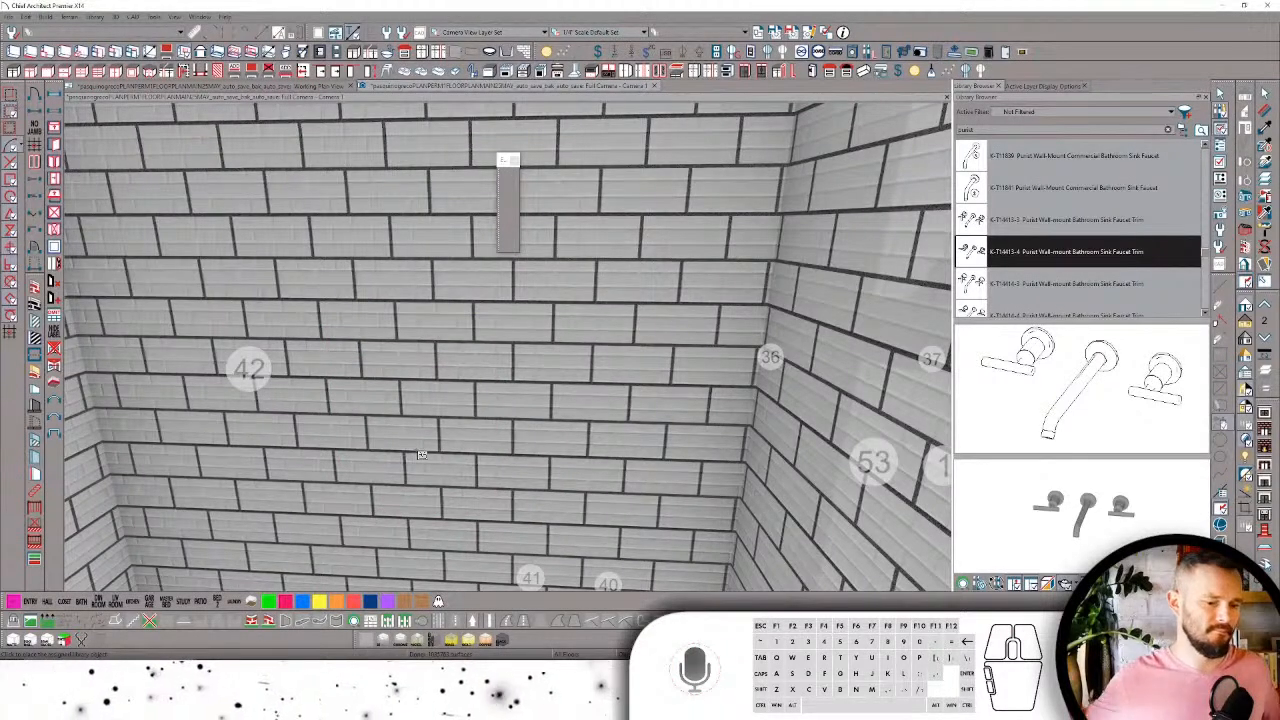
pyautogui.press('space')
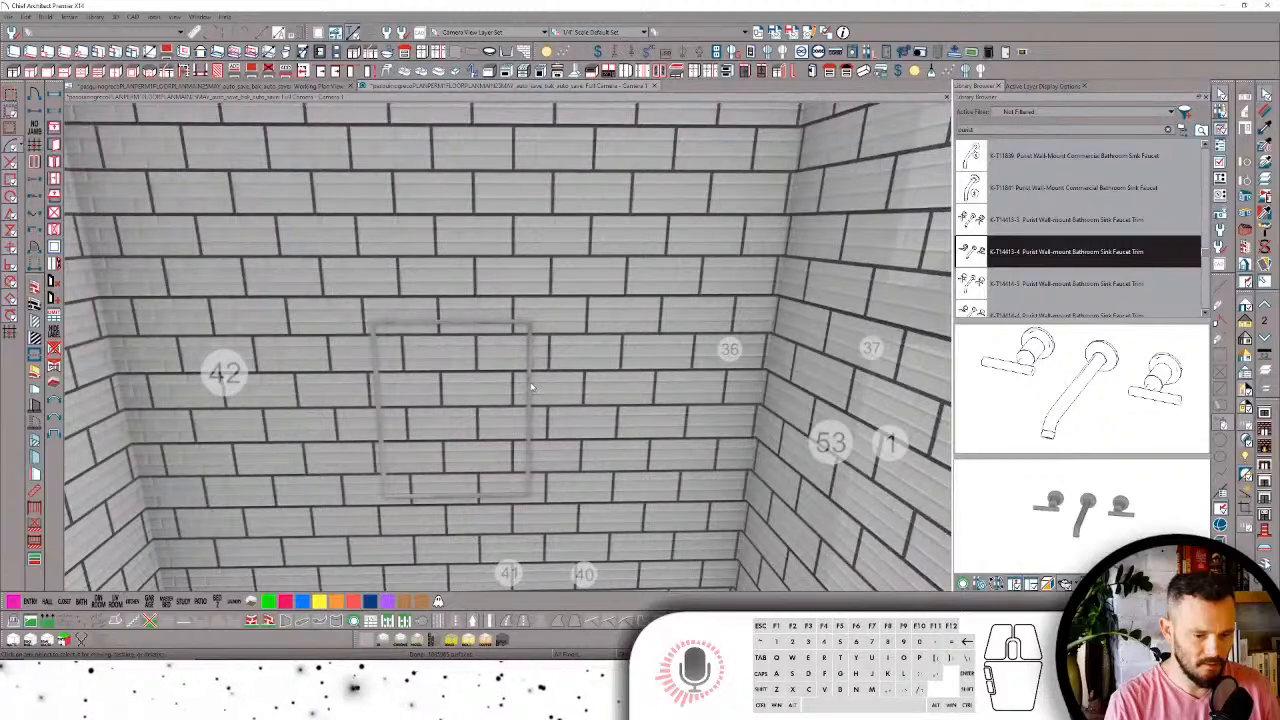
# Step: Widen the shower niche on both sides to make it a horizontal rectangle
pyautogui.click(517, 385)
pyautogui.click(515, 385)
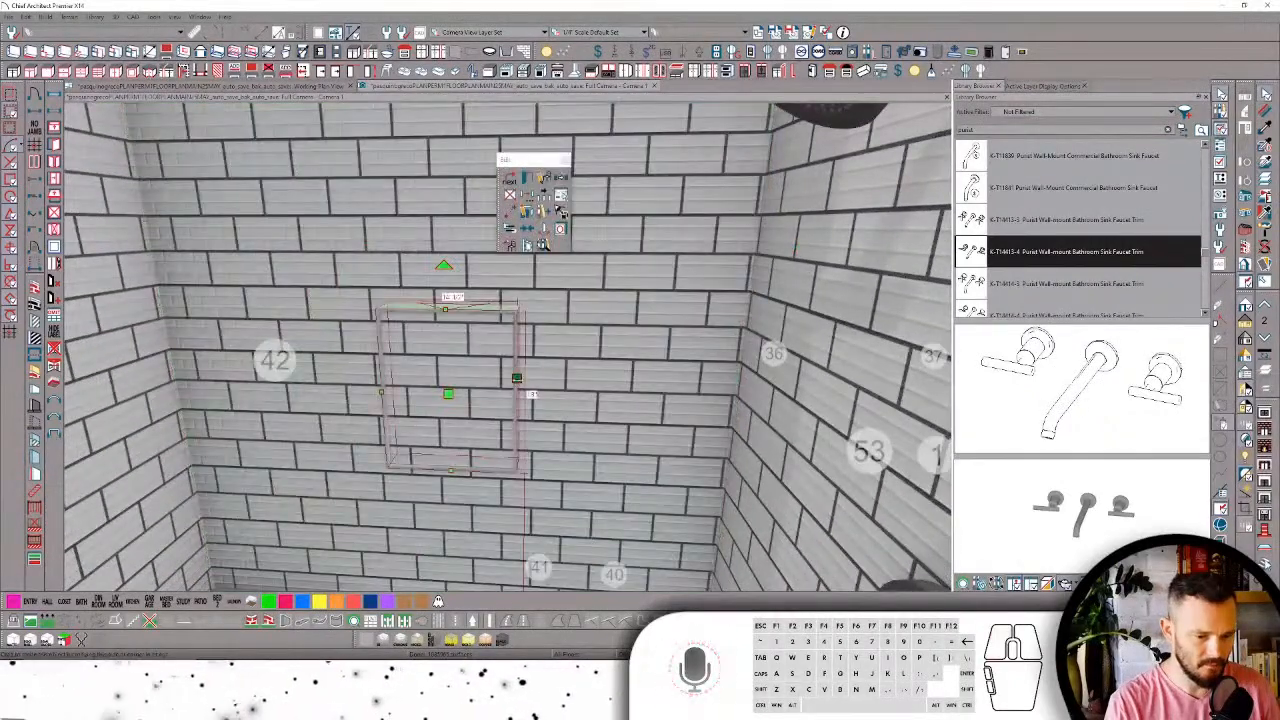
pyautogui.moveTo(533, 383); pyautogui.dragTo(610, 396)
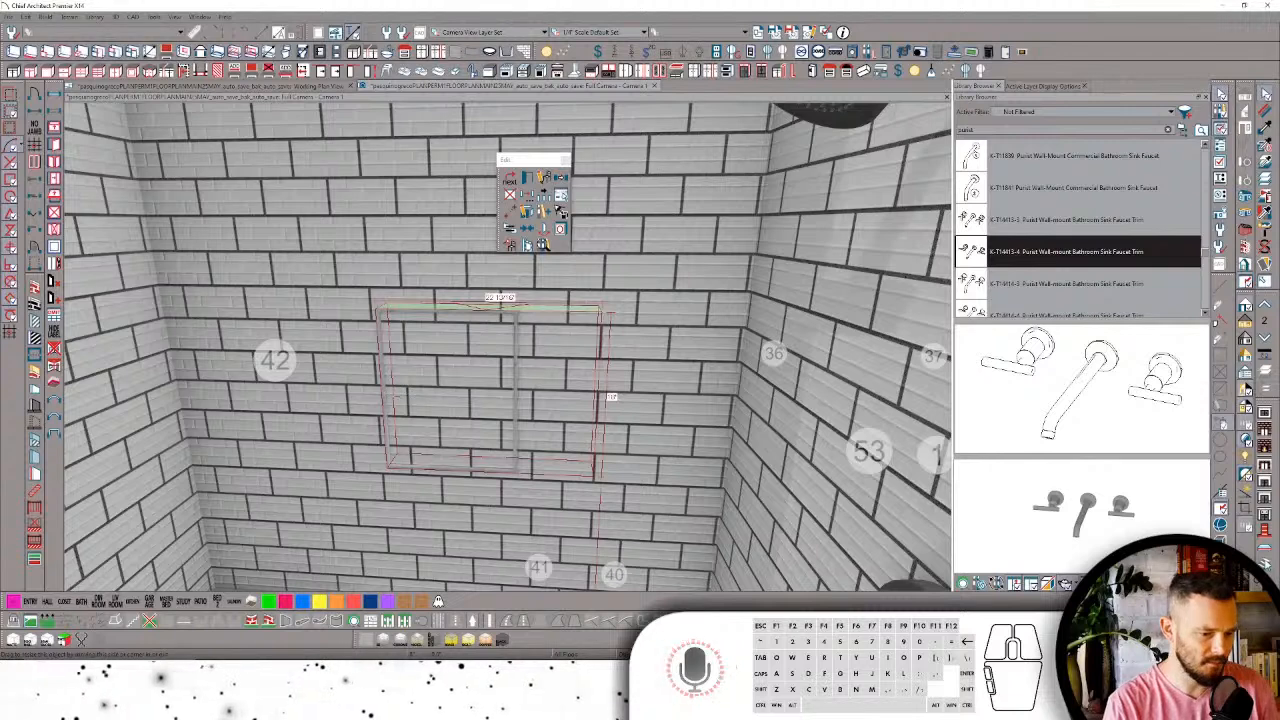
pyautogui.click(364, 392)
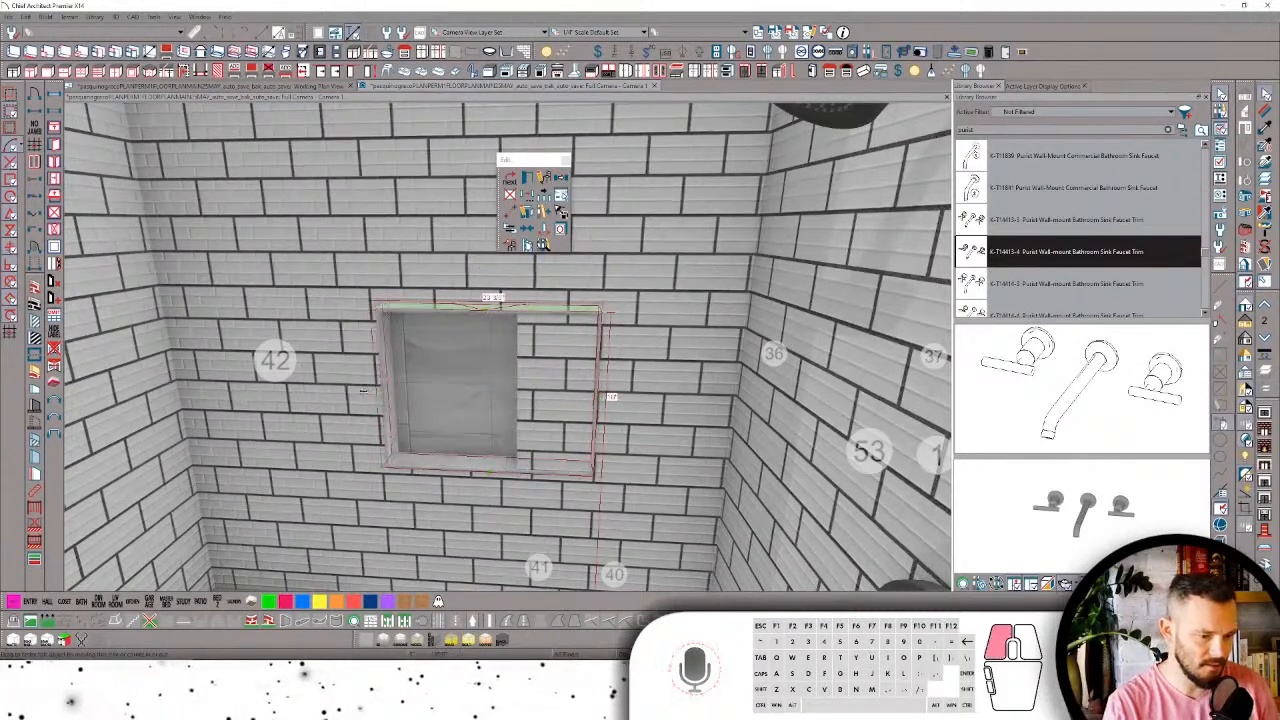
pyautogui.moveTo(364, 392)
pyautogui.mouseDown()
pyautogui.moveTo(310, 393)
pyautogui.moveTo(342, 395)
pyautogui.mouseUp()
pyautogui.click(498, 411)
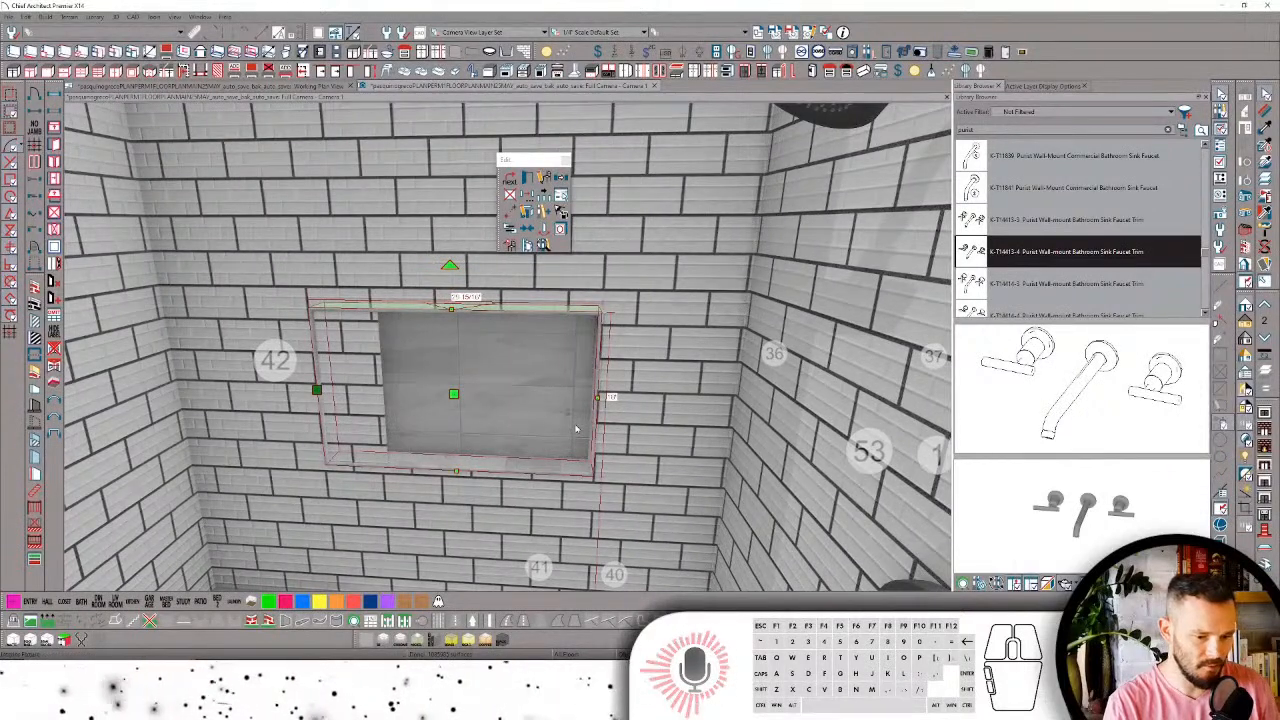
# Step: Delete the tile backsplash covering part of the widened niche in the shower's long wall
pyautogui.click(647, 393)
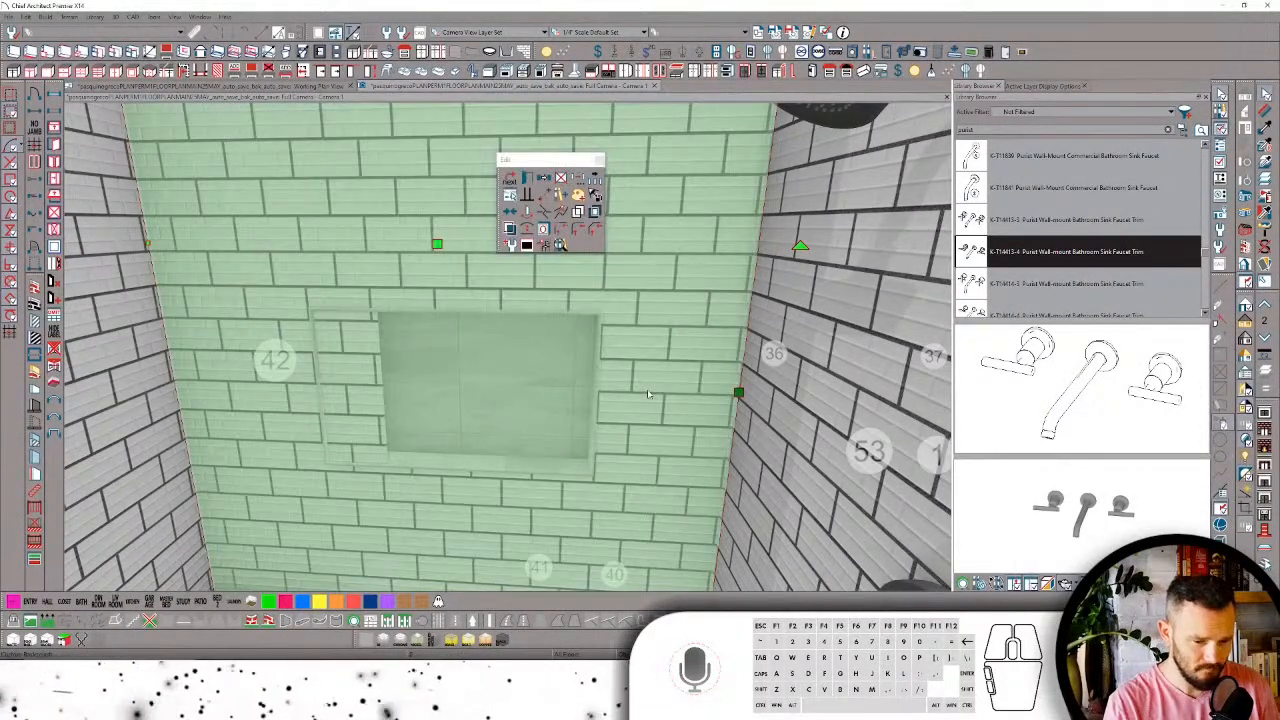
pyautogui.press('Delete')
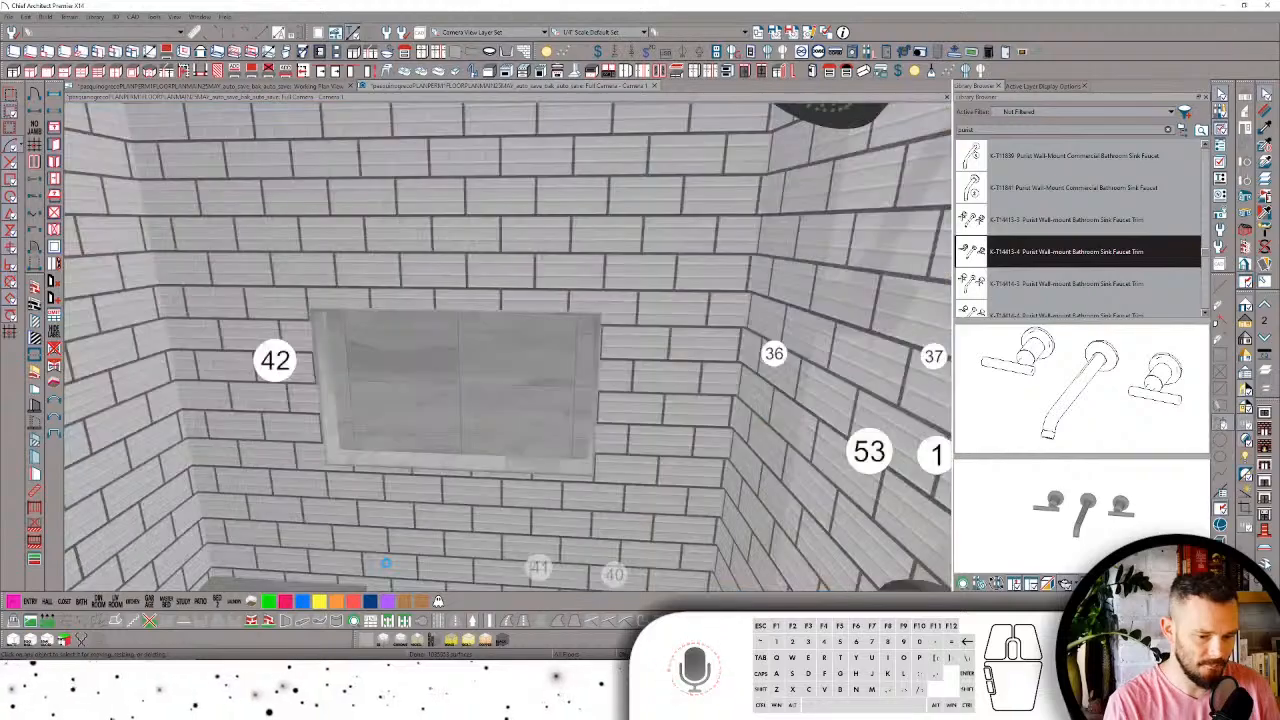
# Step: Paint the shower's corner bench with the magenta colour swatch
pyautogui.moveTo(386, 563); pyautogui.dragTo(590, 440, button='middle')
pyautogui.scroll(-4, 466, 557)
pyautogui.scroll(4, 686, 381)
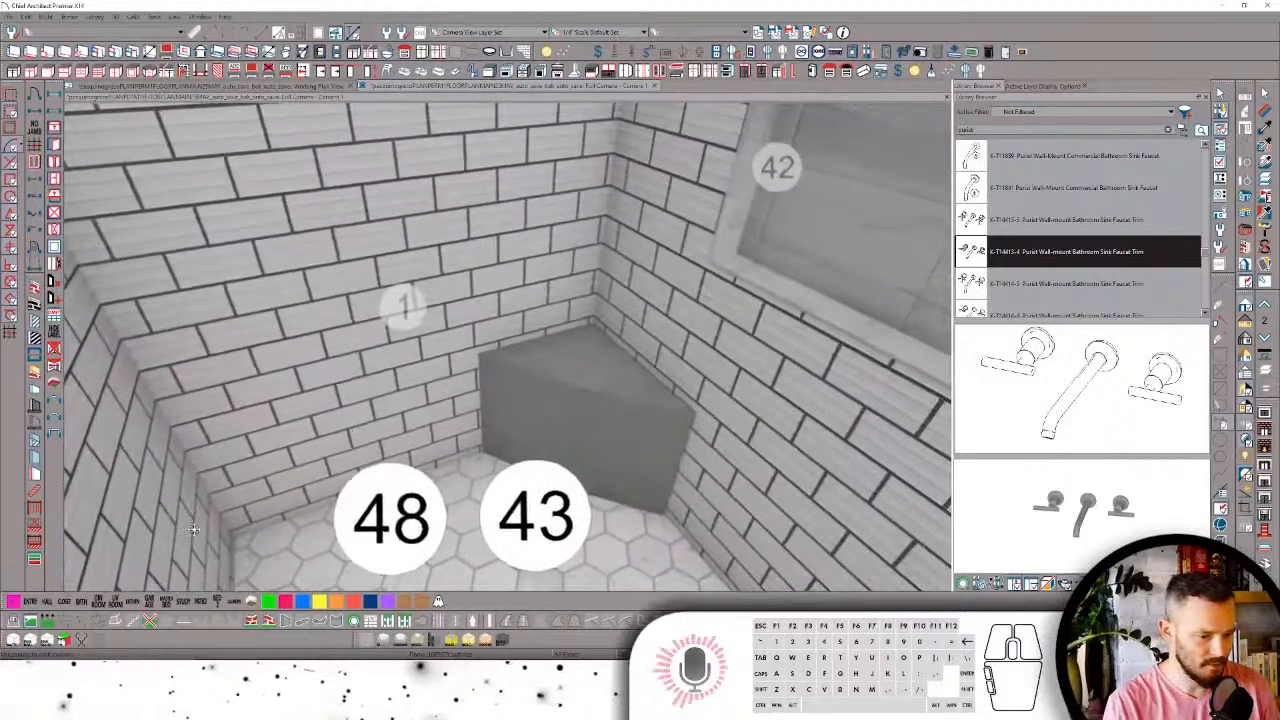
pyautogui.click(289, 603)
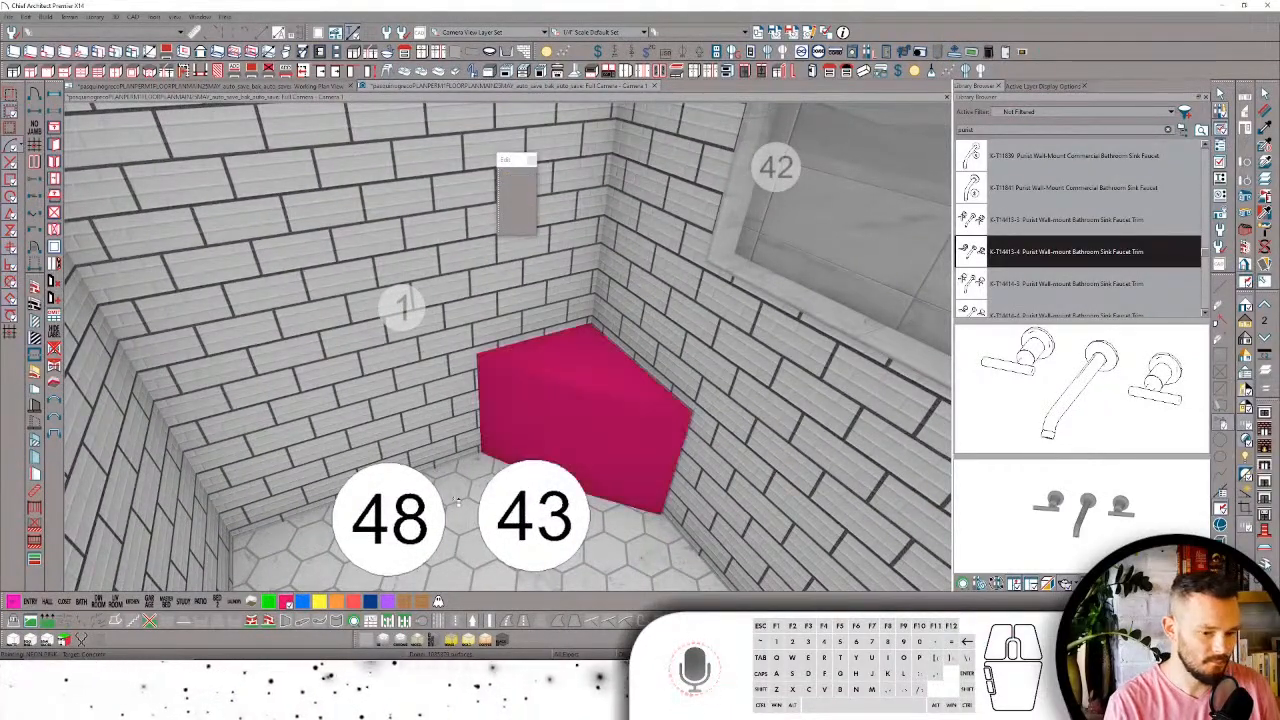
# Step: Paint the top and front of the shower curb and the adjoining wall end with the shower's marble and hexagon tile materials
pyautogui.moveTo(457, 502); pyautogui.dragTo(495, 505, button='middle')
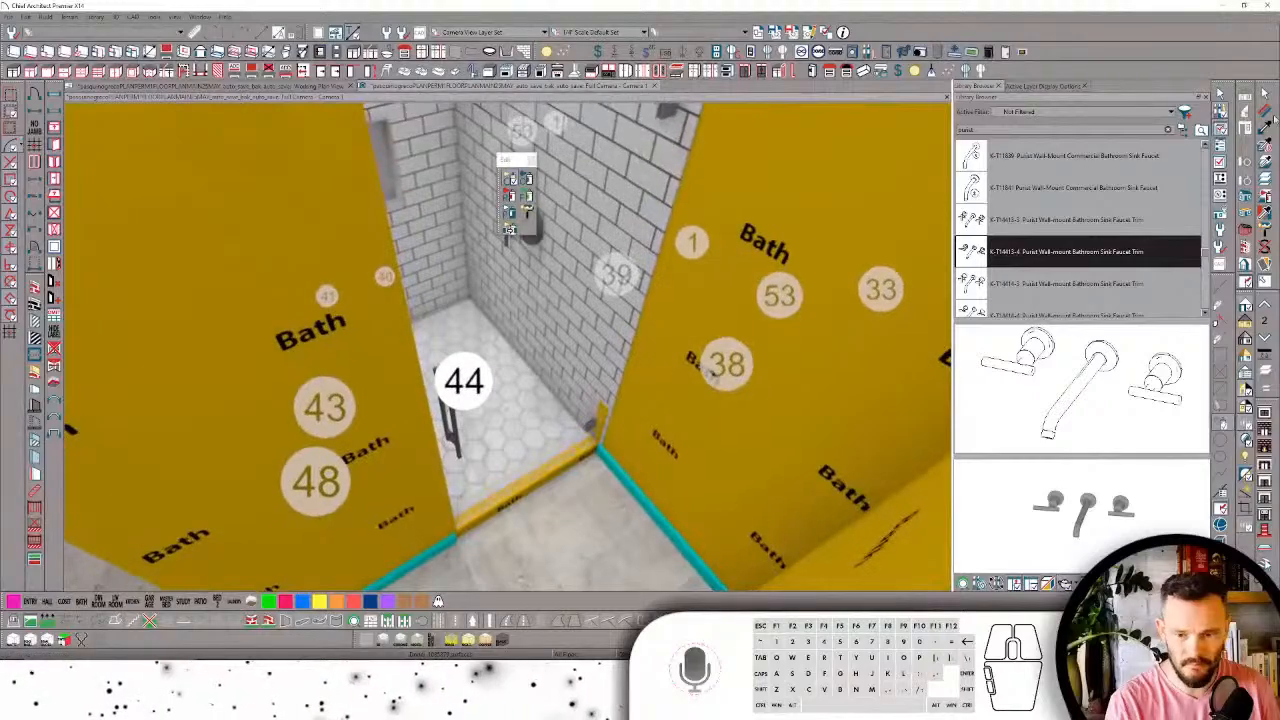
pyautogui.moveTo(712, 375)
pyautogui.mouseDown(button='middle')
pyautogui.moveTo(832, 451)
pyautogui.moveTo(400, 440)
pyautogui.moveTo(490, 441)
pyautogui.mouseUp(button='middle')
pyautogui.click(640, 426)
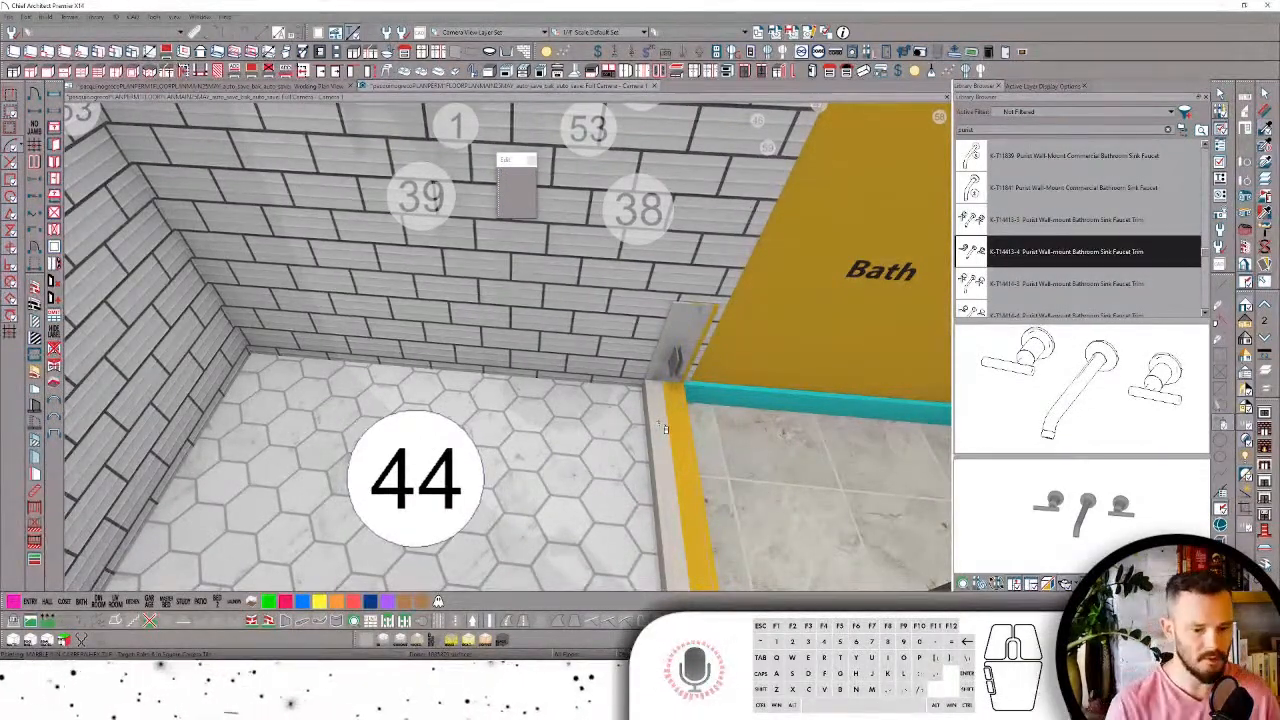
pyautogui.moveTo(664, 428); pyautogui.dragTo(548, 408, button='middle')
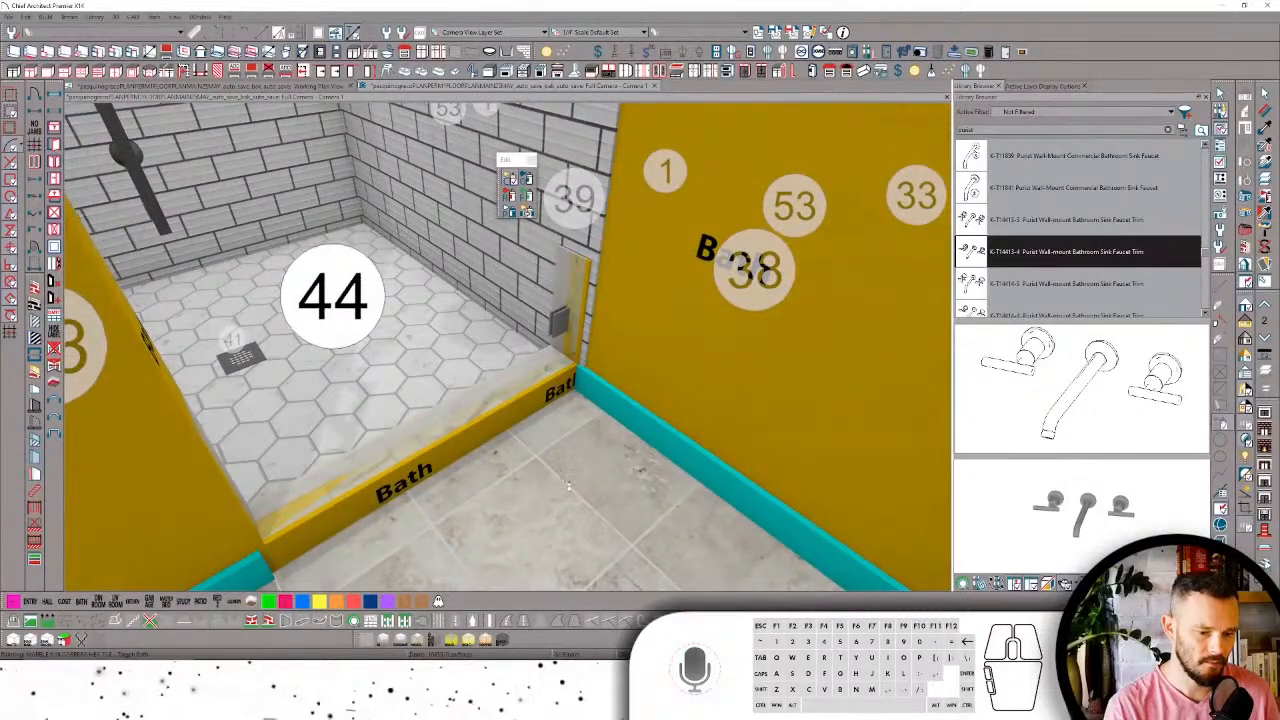
pyautogui.click(548, 343)
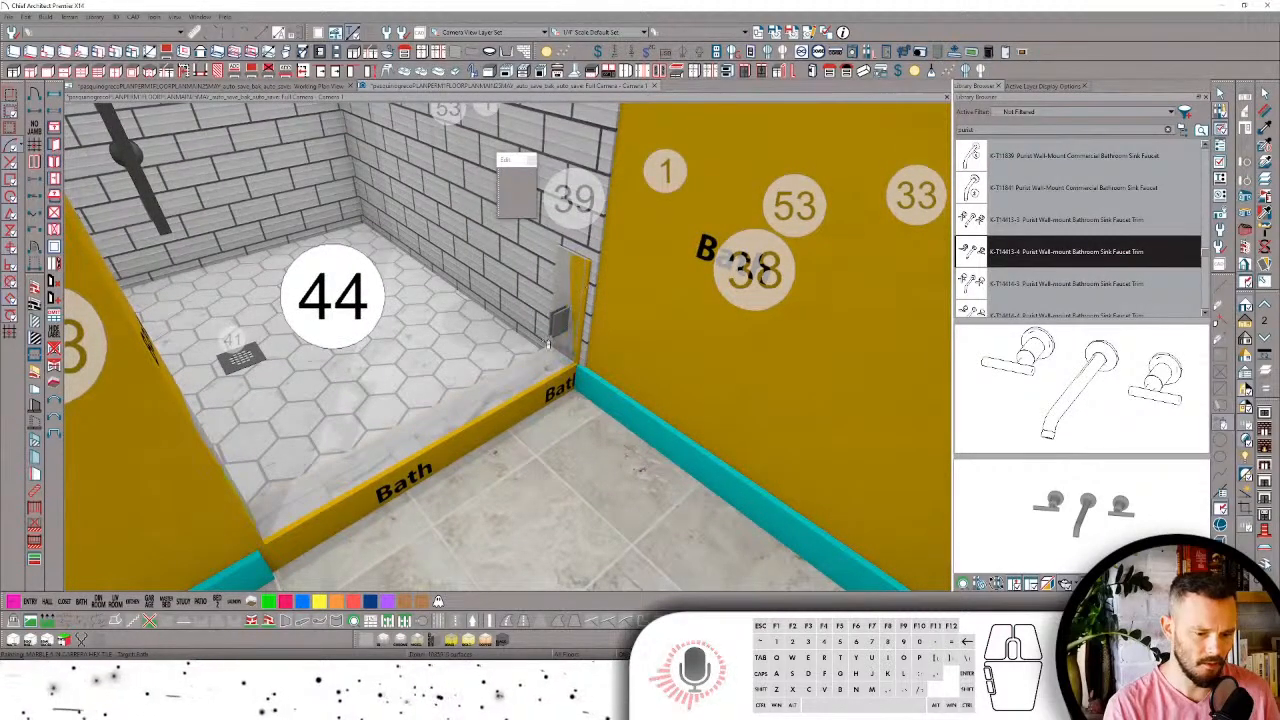
pyautogui.click(568, 382)
pyautogui.press('space')
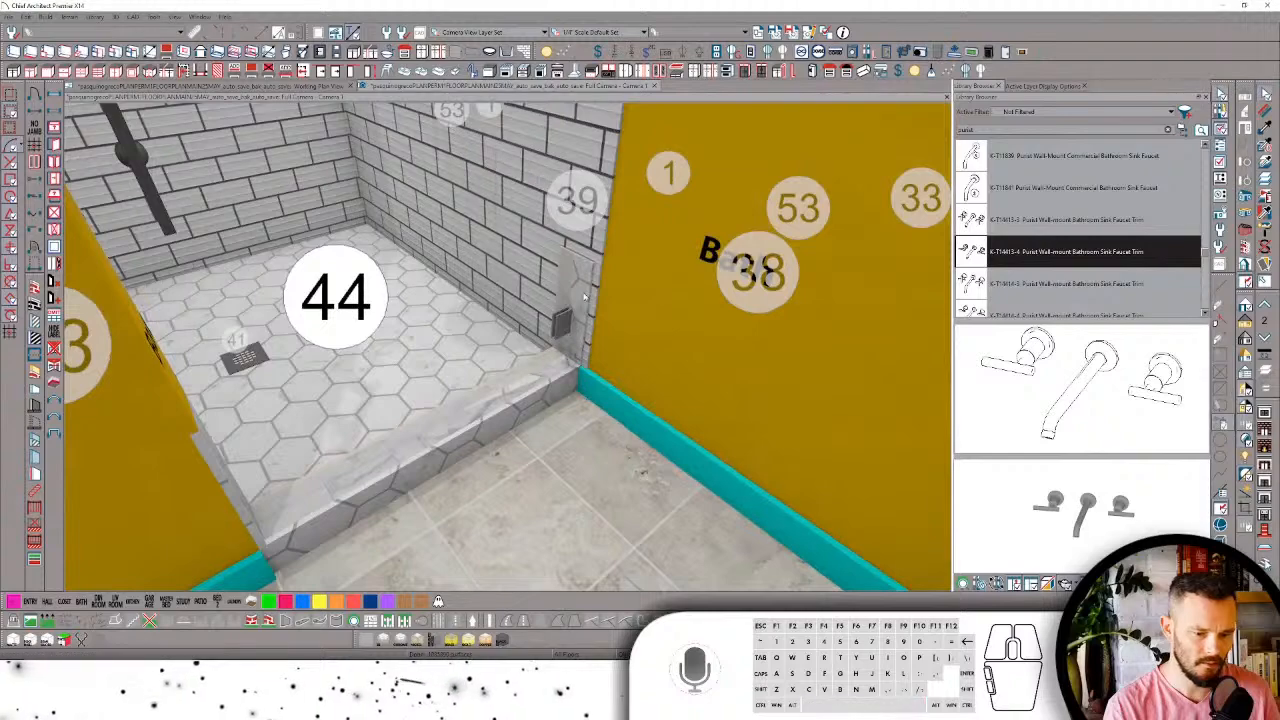
# Step: Adjust the hinge end of the glass shower door against the shower-head wall in the plan, and inspect the joint in 3D
pyautogui.click(588, 285)
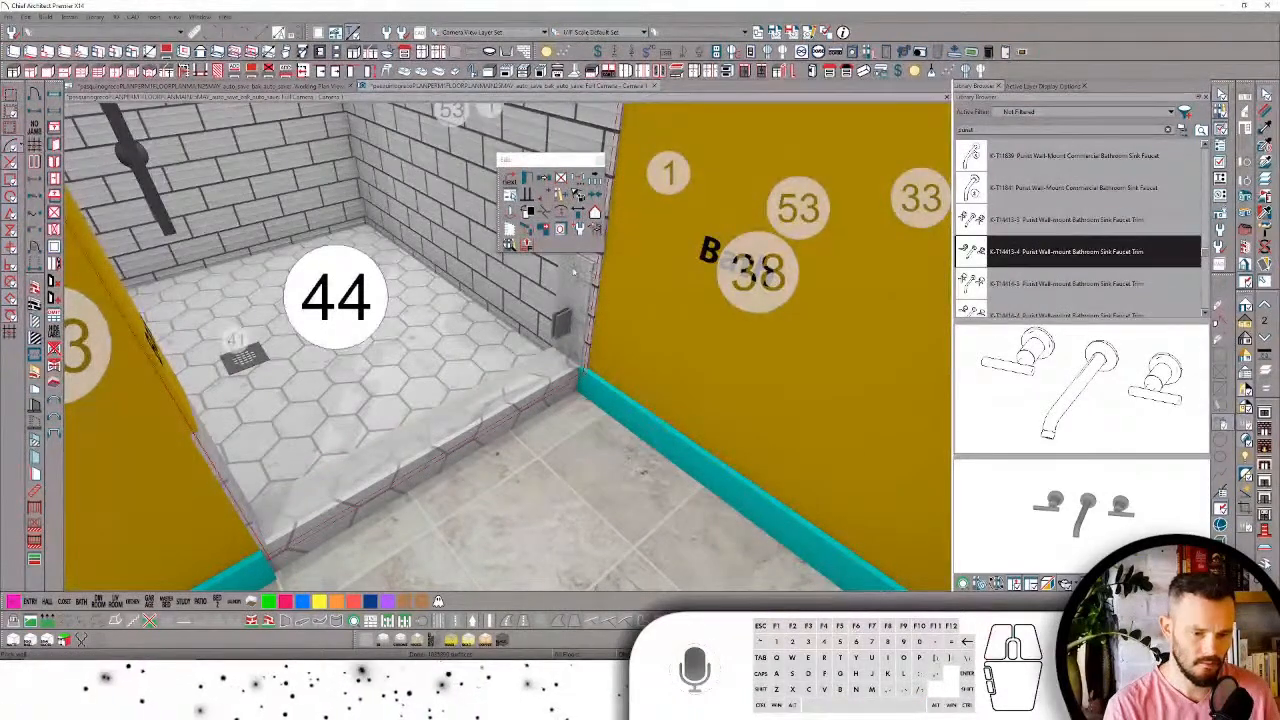
pyautogui.click(215, 88)
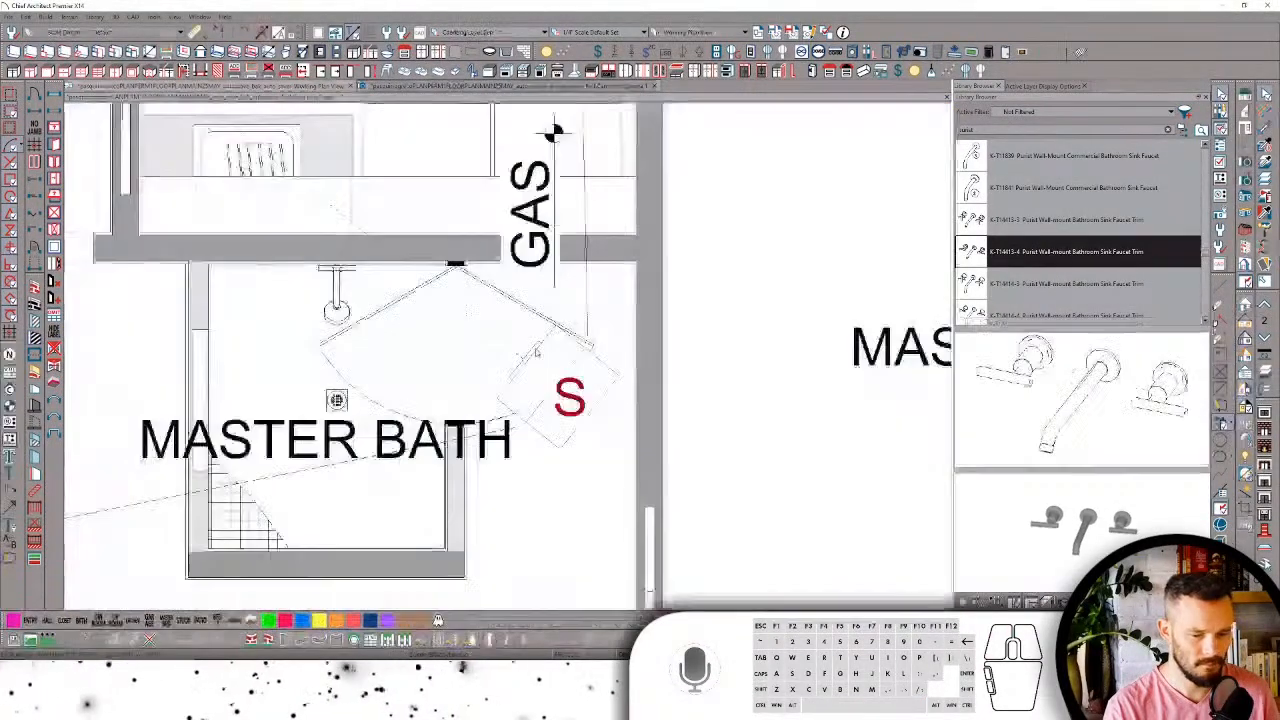
pyautogui.scroll(3, 466, 342)
pyautogui.scroll(2, 466, 342)
pyautogui.click(438, 265)
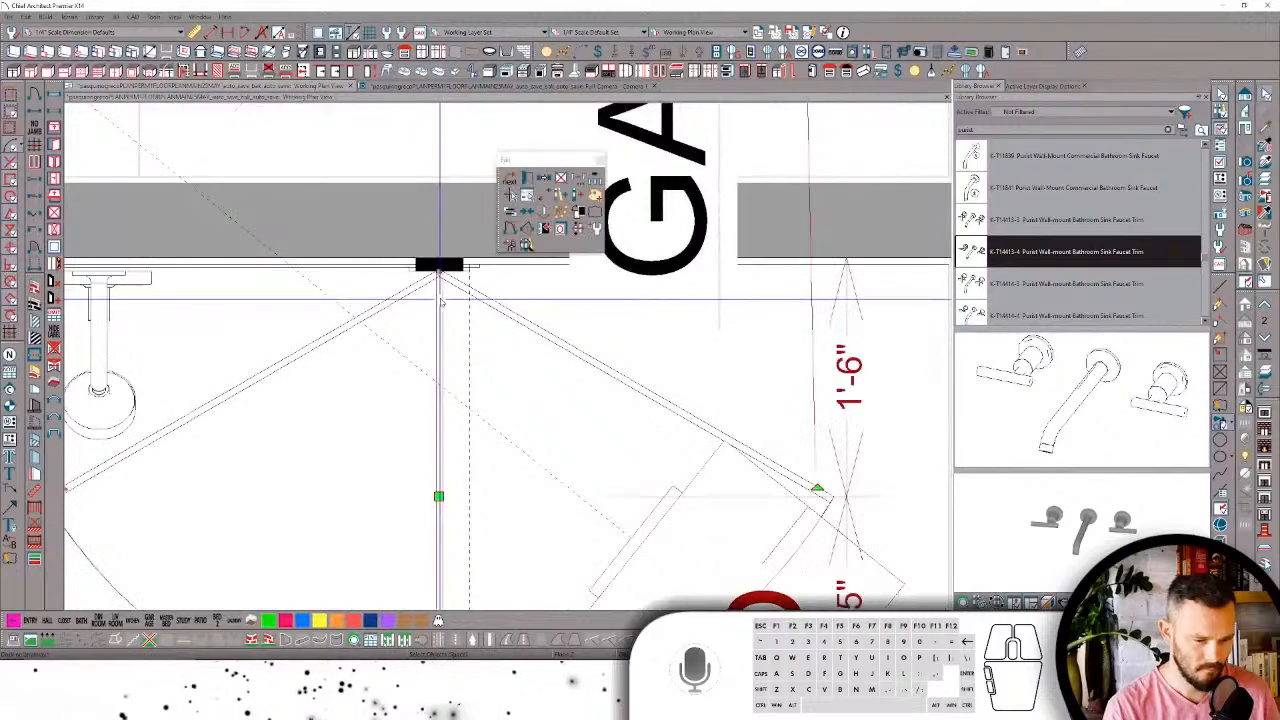
pyautogui.click(438, 265)
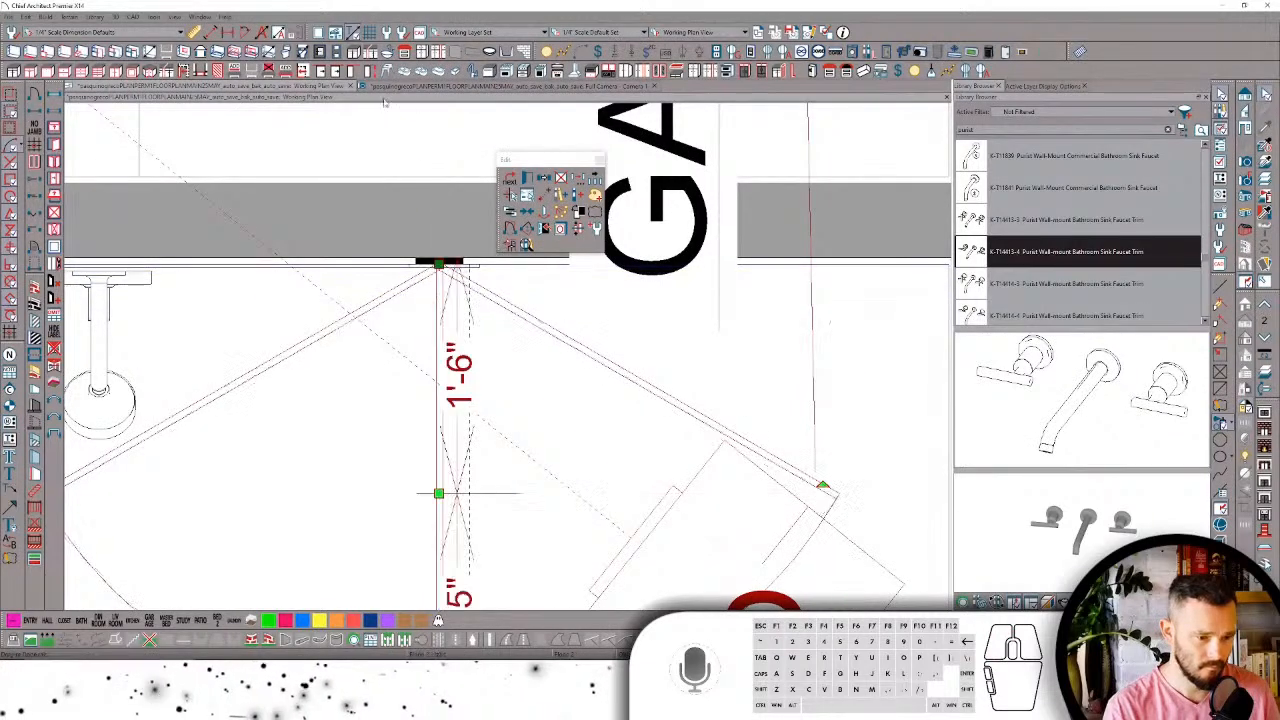
pyautogui.click(457, 88)
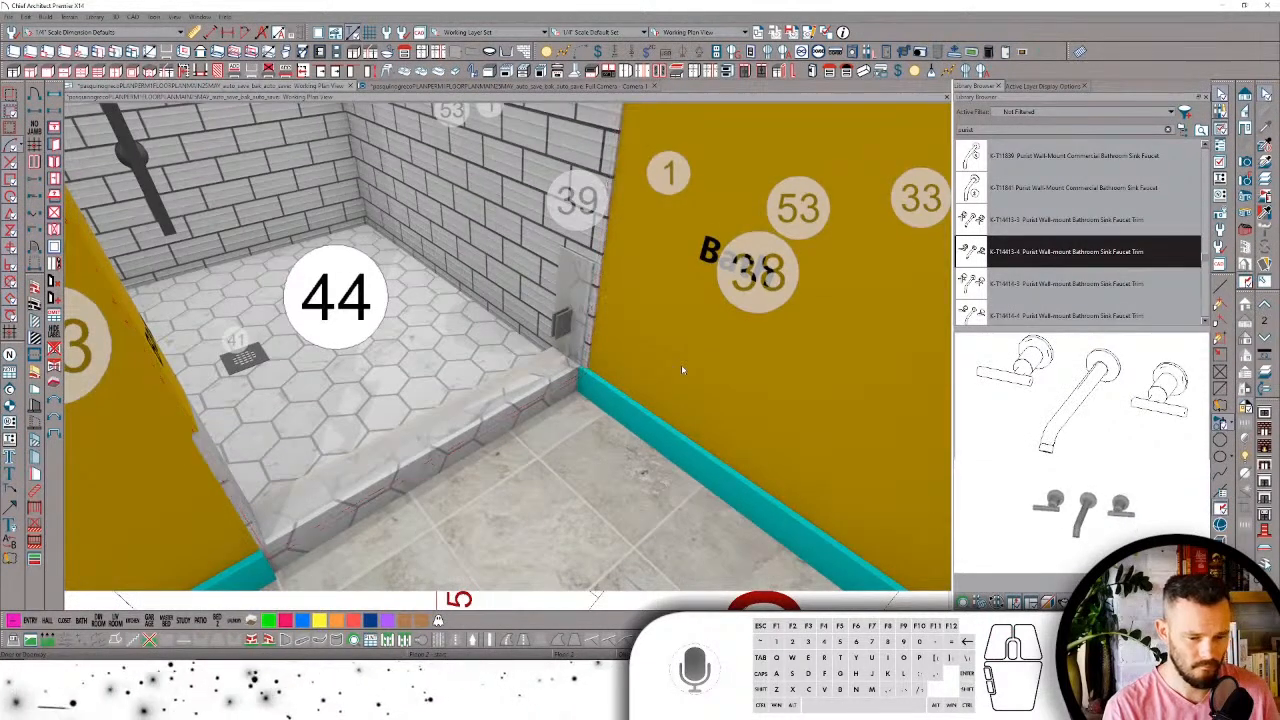
pyautogui.click(590, 292)
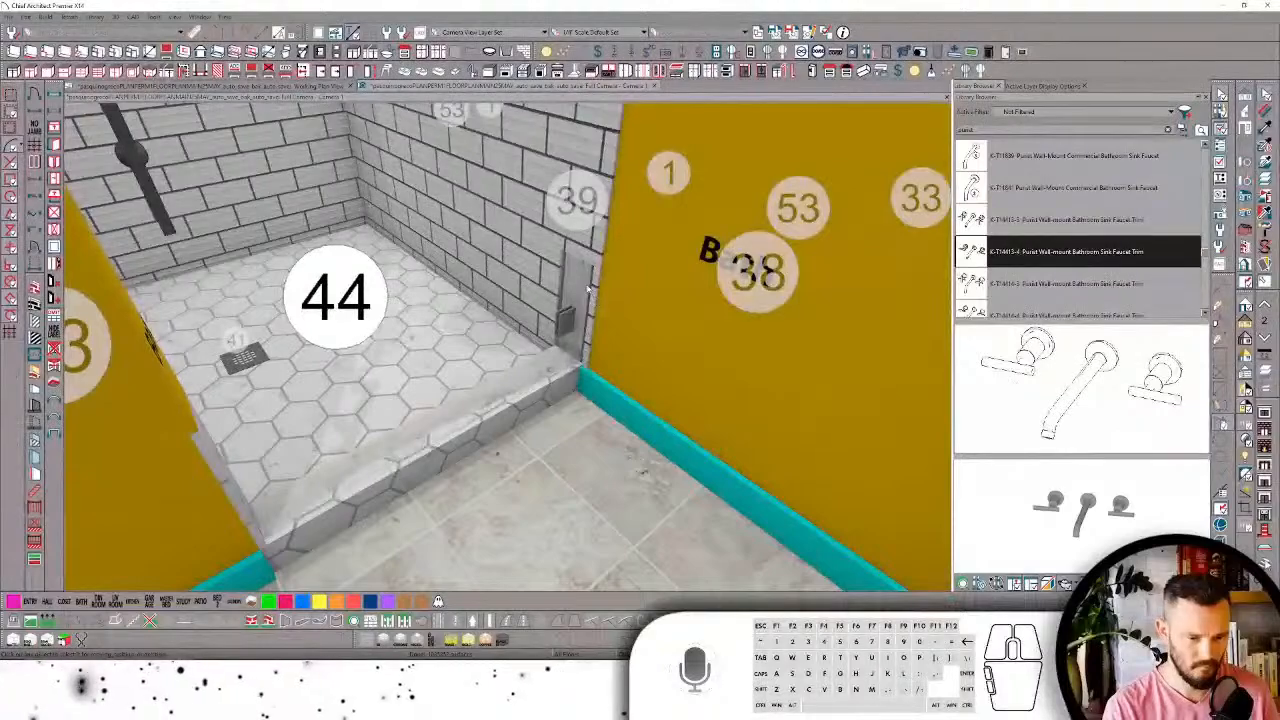
pyautogui.click(590, 262)
pyautogui.moveTo(595, 283); pyautogui.dragTo(558, 470, button='middle')
pyautogui.click(529, 458)
pyautogui.press('Escape')
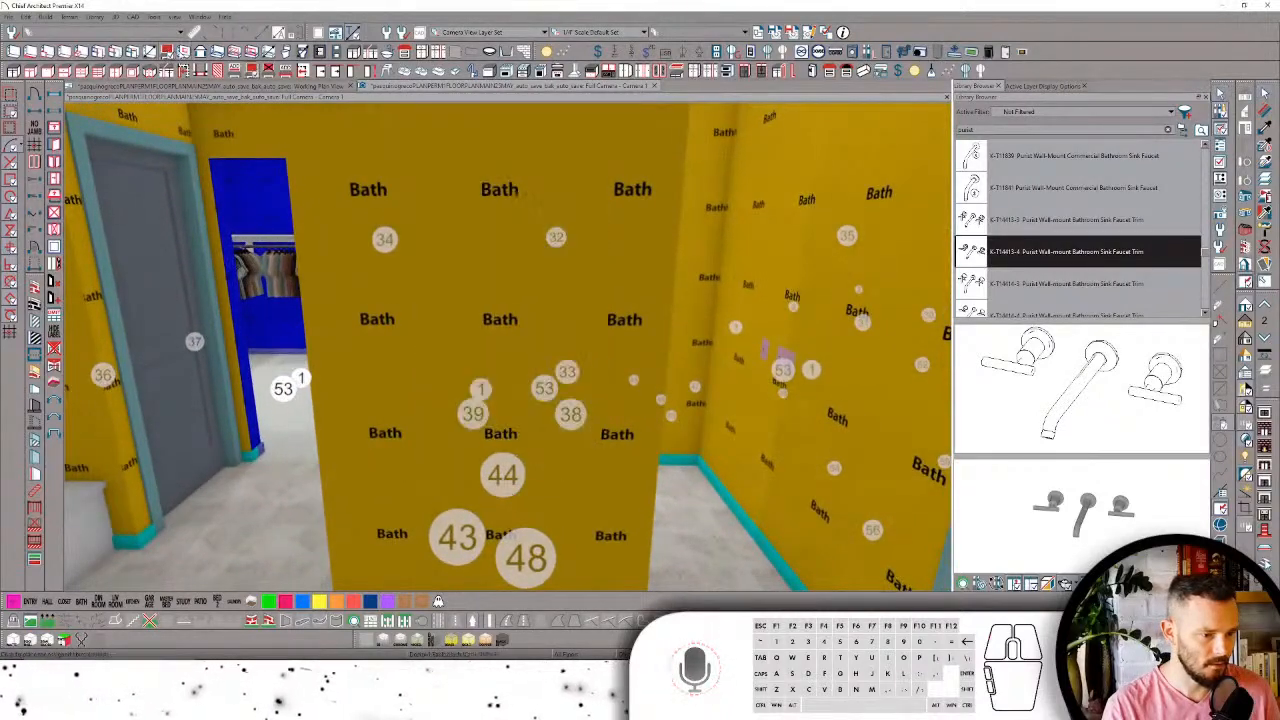
pyautogui.click(489, 383)
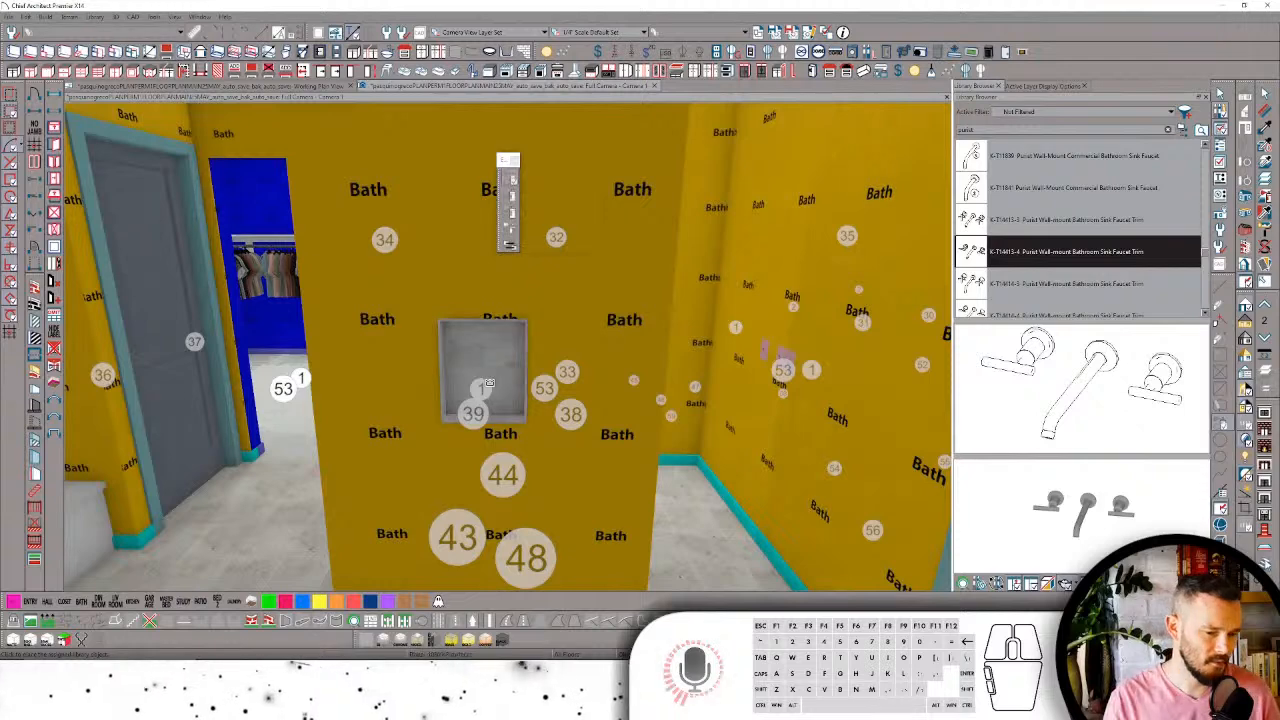
pyautogui.click(513, 358)
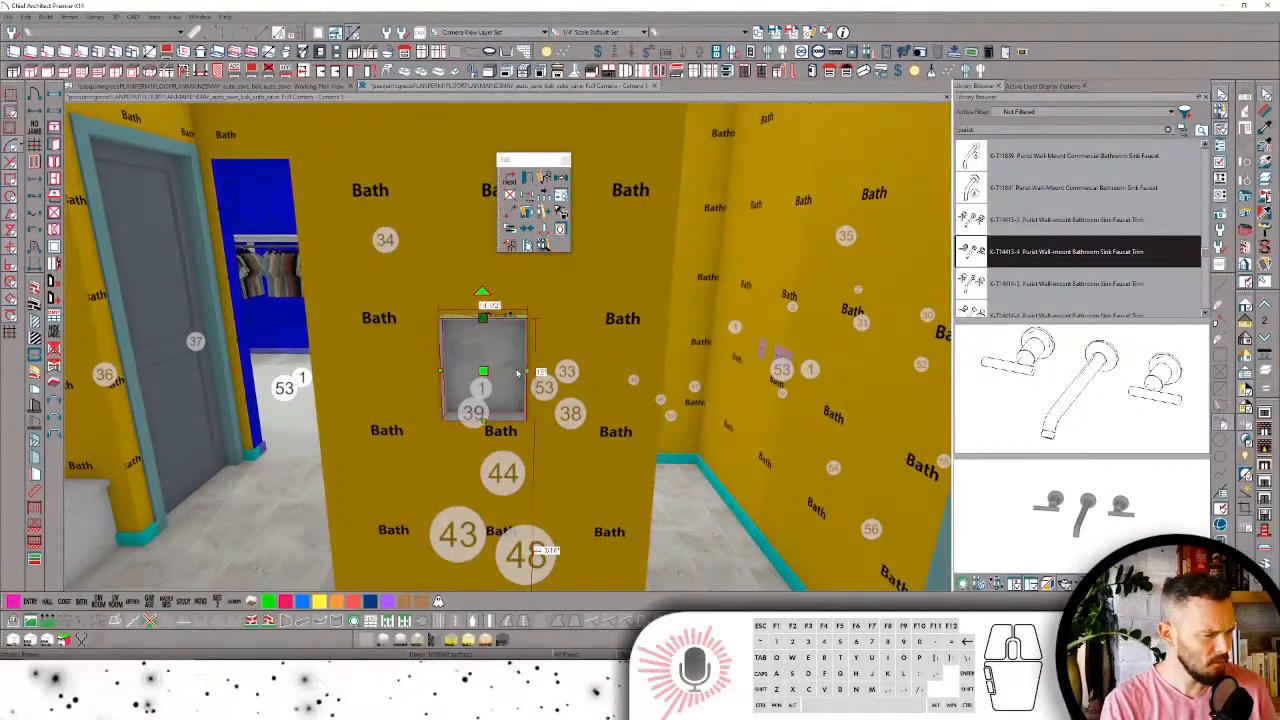
pyautogui.middleClick(517, 372)
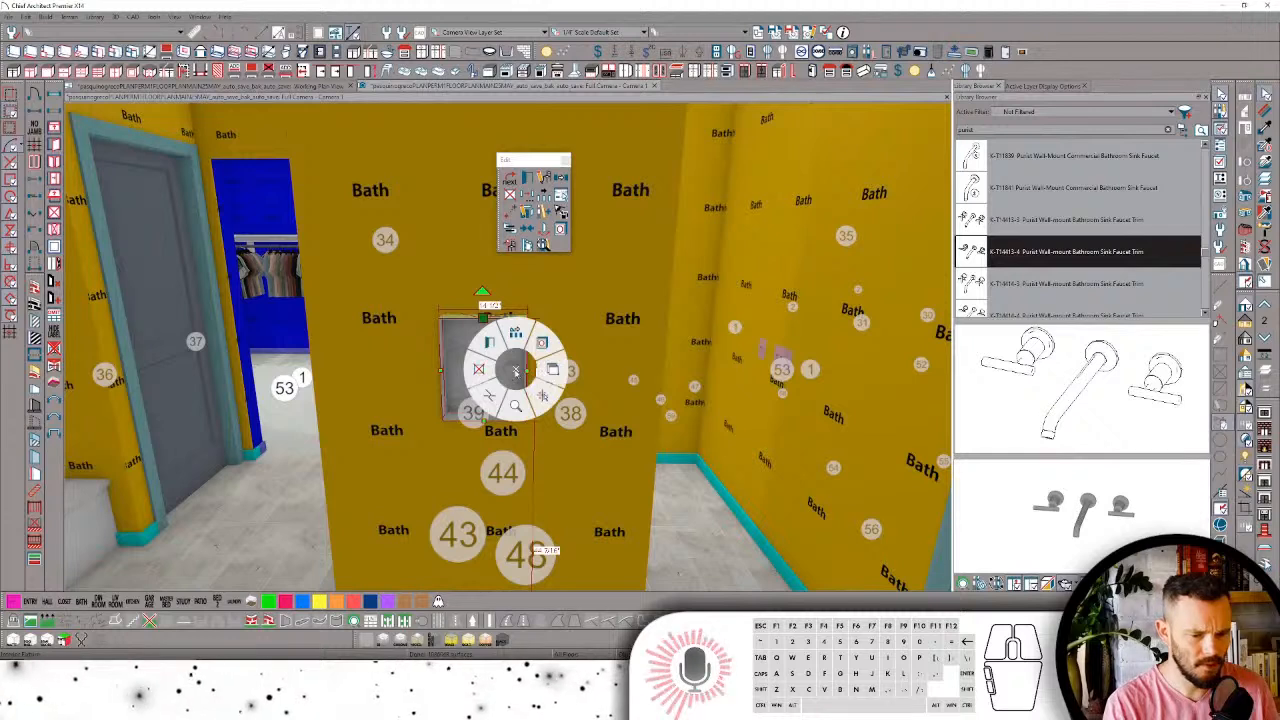
pyautogui.click(480, 371)
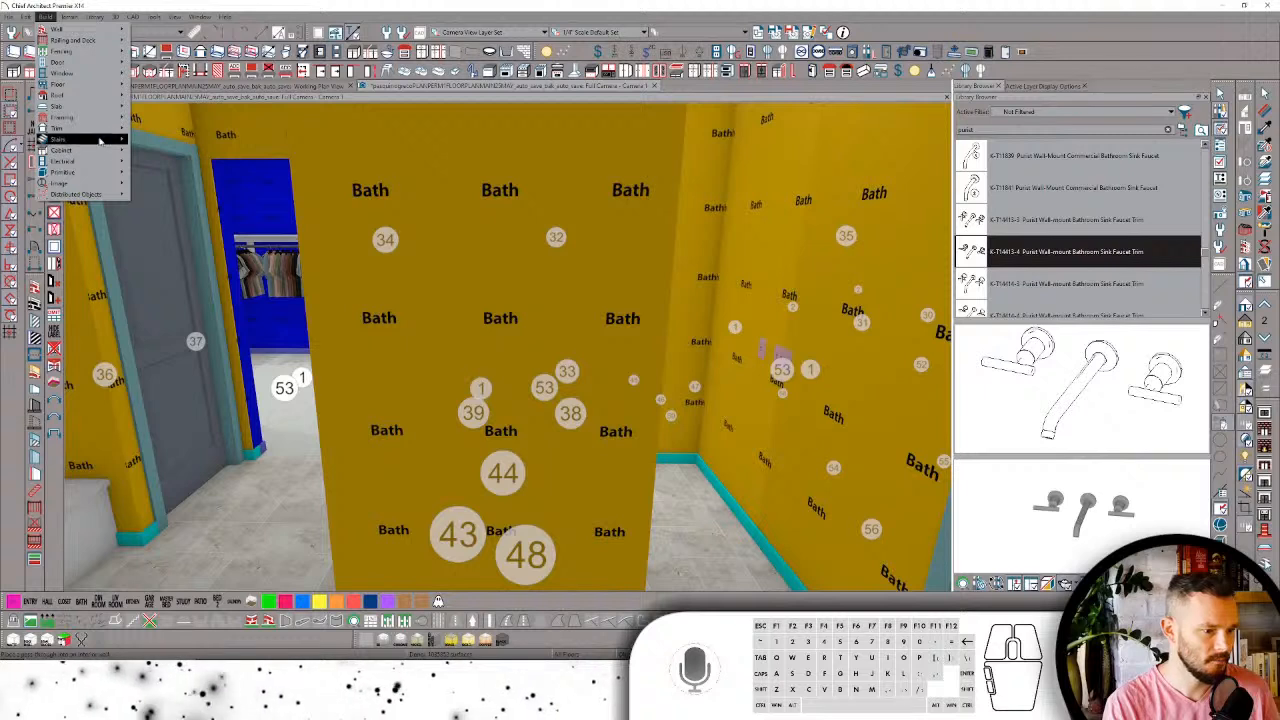
# Step: Place a wall niche in the outer face of the shower's bench-side wall, facing the vanity
pyautogui.moveTo(96, 73)
pyautogui.click(170, 130)
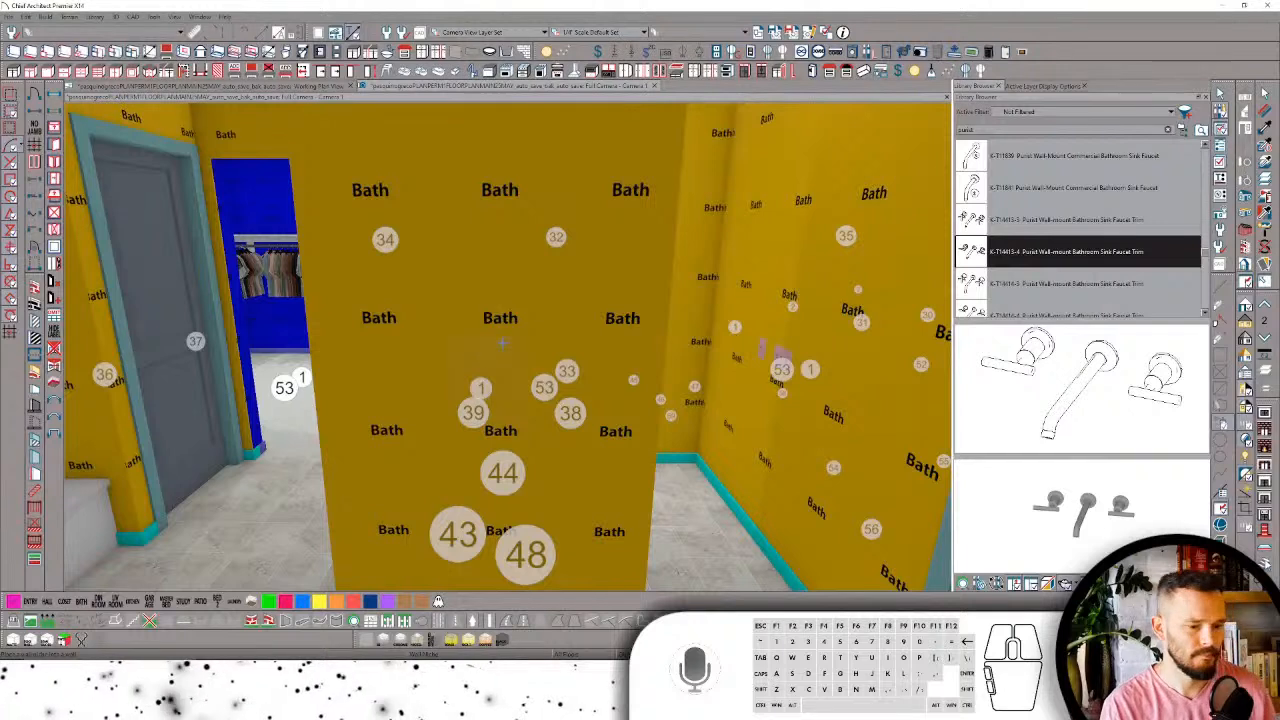
pyautogui.click(502, 343)
pyautogui.click(489, 383)
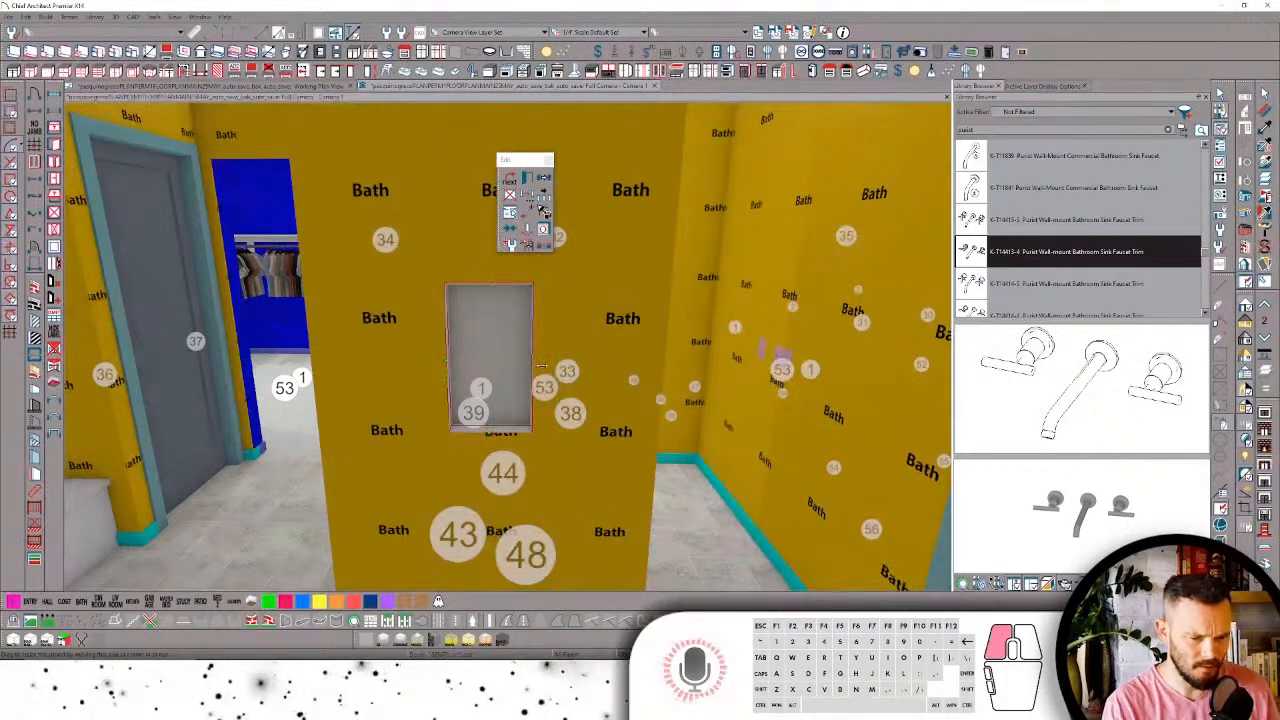
# Step: Enlarge the new niche's width and height by its edges, keeping it an upright rectangle
pyautogui.moveTo(559, 371); pyautogui.dragTo(555, 373)
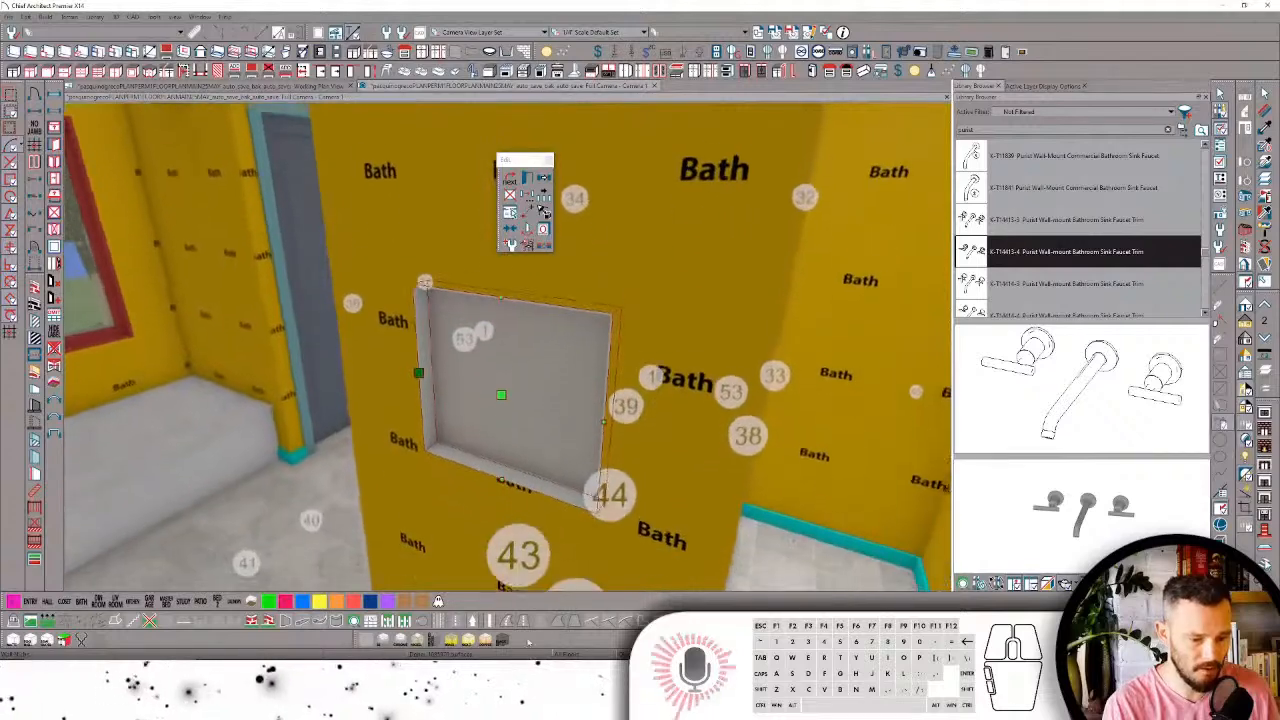
pyautogui.click(545, 212)
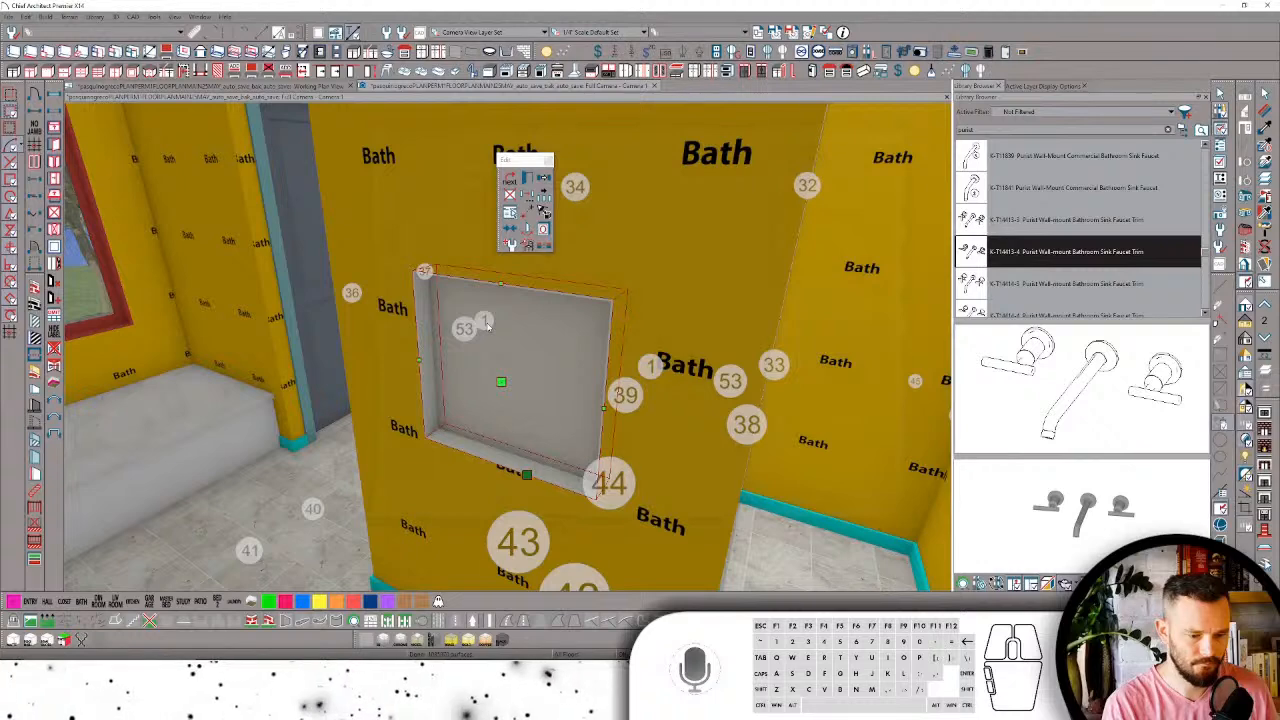
pyautogui.moveTo(487, 325); pyautogui.dragTo(575, 345, button='middle')
pyautogui.moveTo(582, 360); pyautogui.dragTo(548, 345)
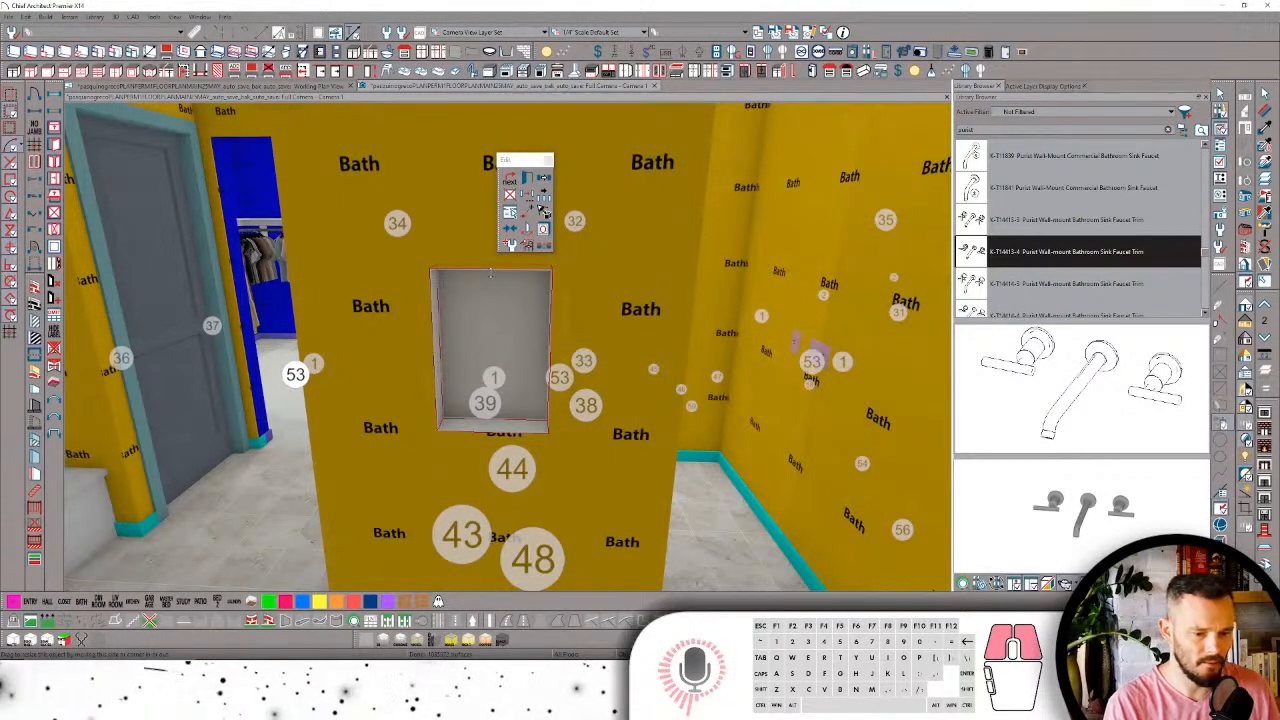
pyautogui.click(490, 272)
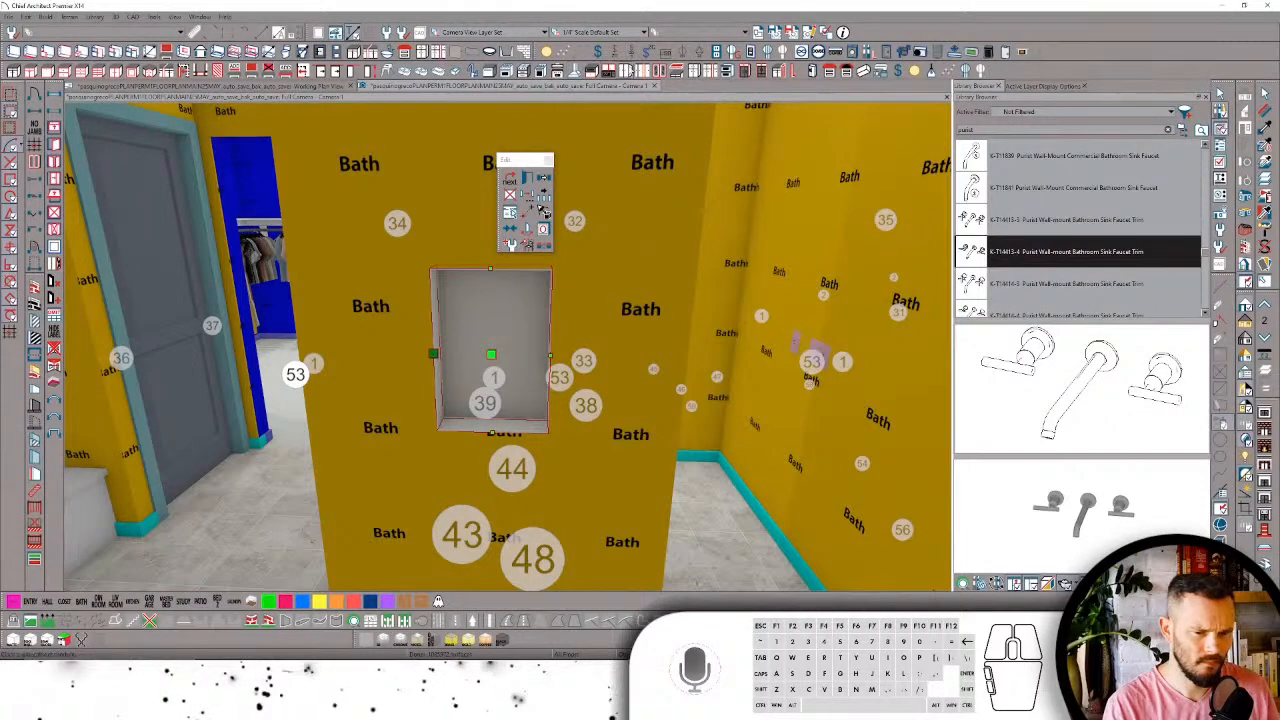
# Step: Place a horizontal partition shelf on the wall beside the niche and reduce its depth to 4 inches in the plan
pyautogui.click(611, 167)
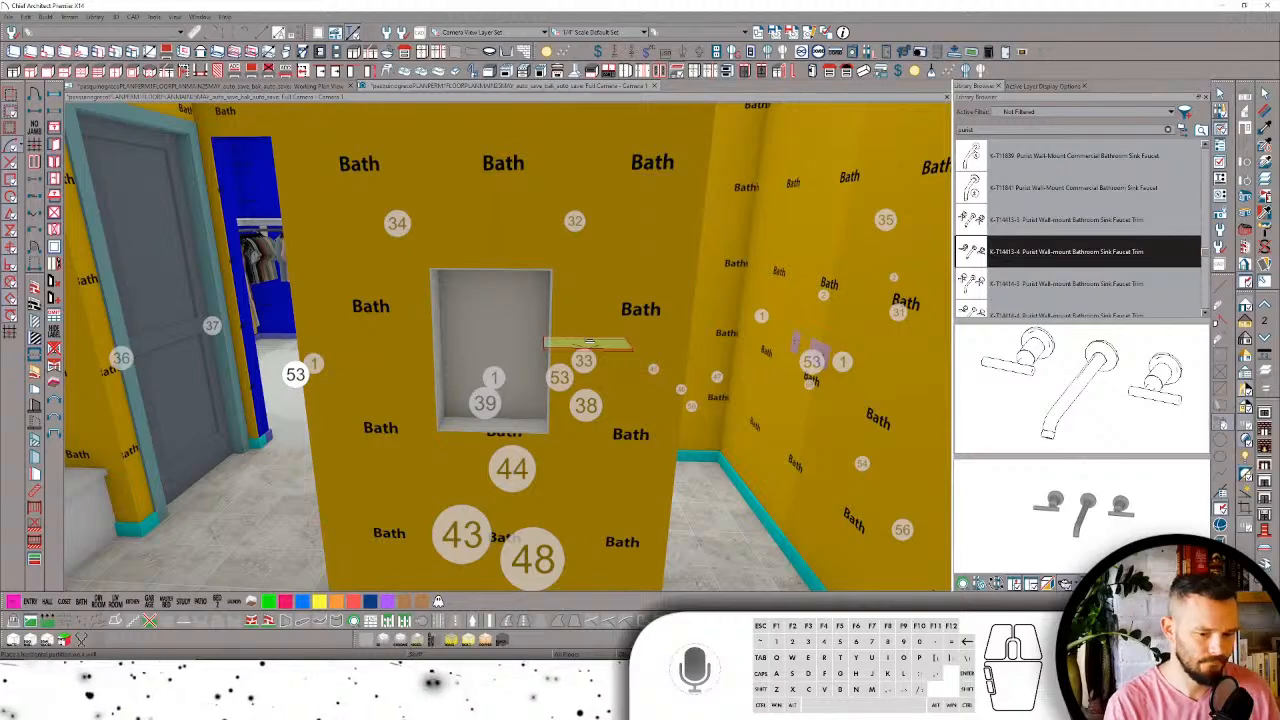
pyautogui.click(590, 343)
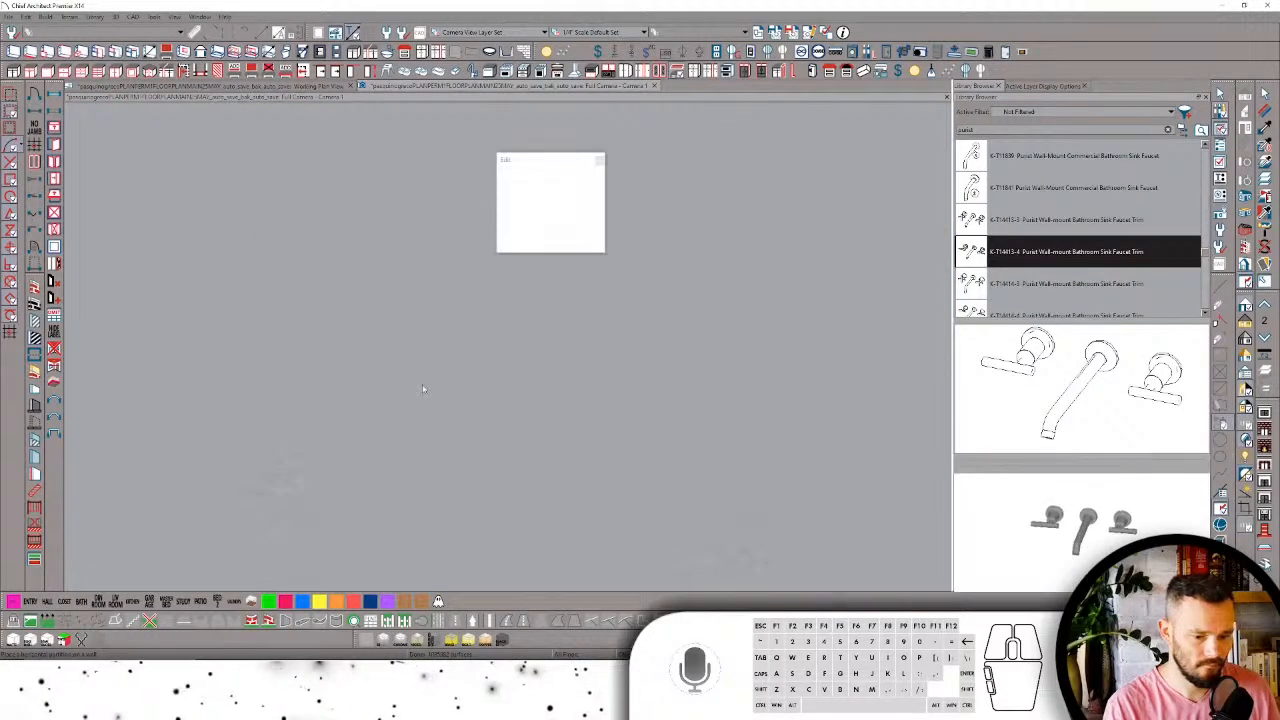
pyautogui.hotkey('ctrl', 'Tab')
pyautogui.scroll(-8, 434, 391)
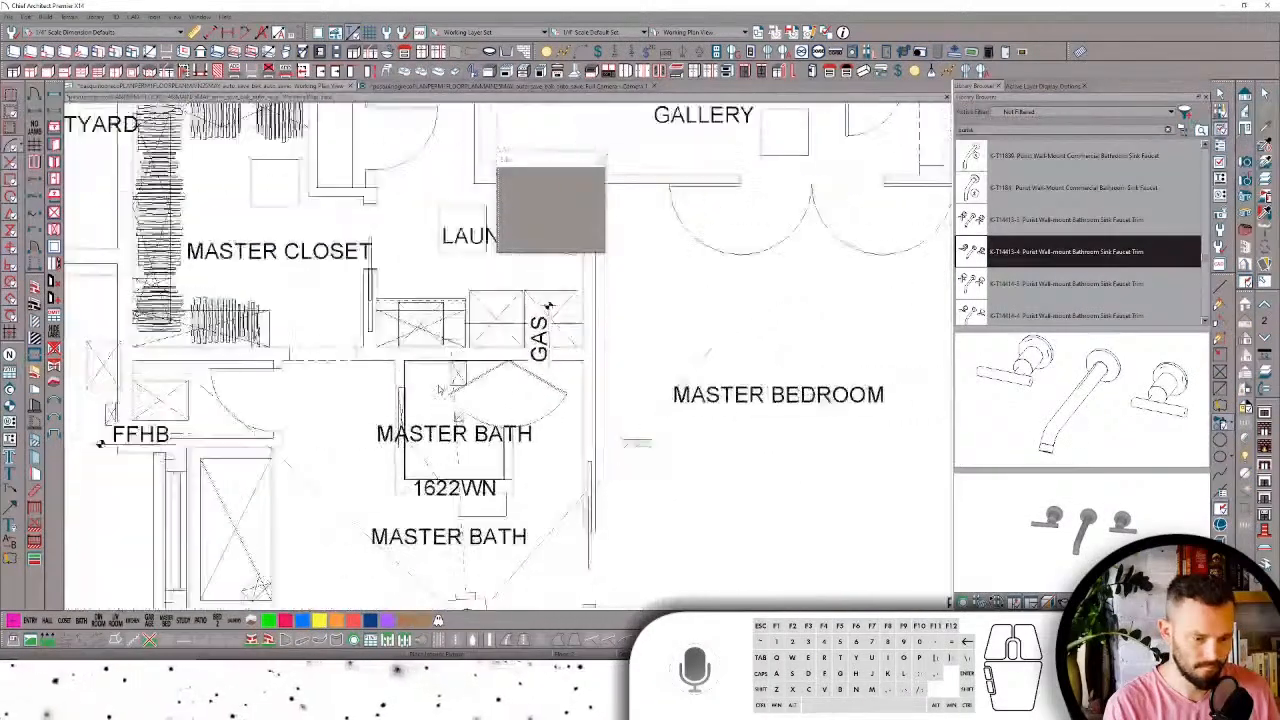
pyautogui.scroll(-3, 440, 390)
pyautogui.scroll(5, 455, 398)
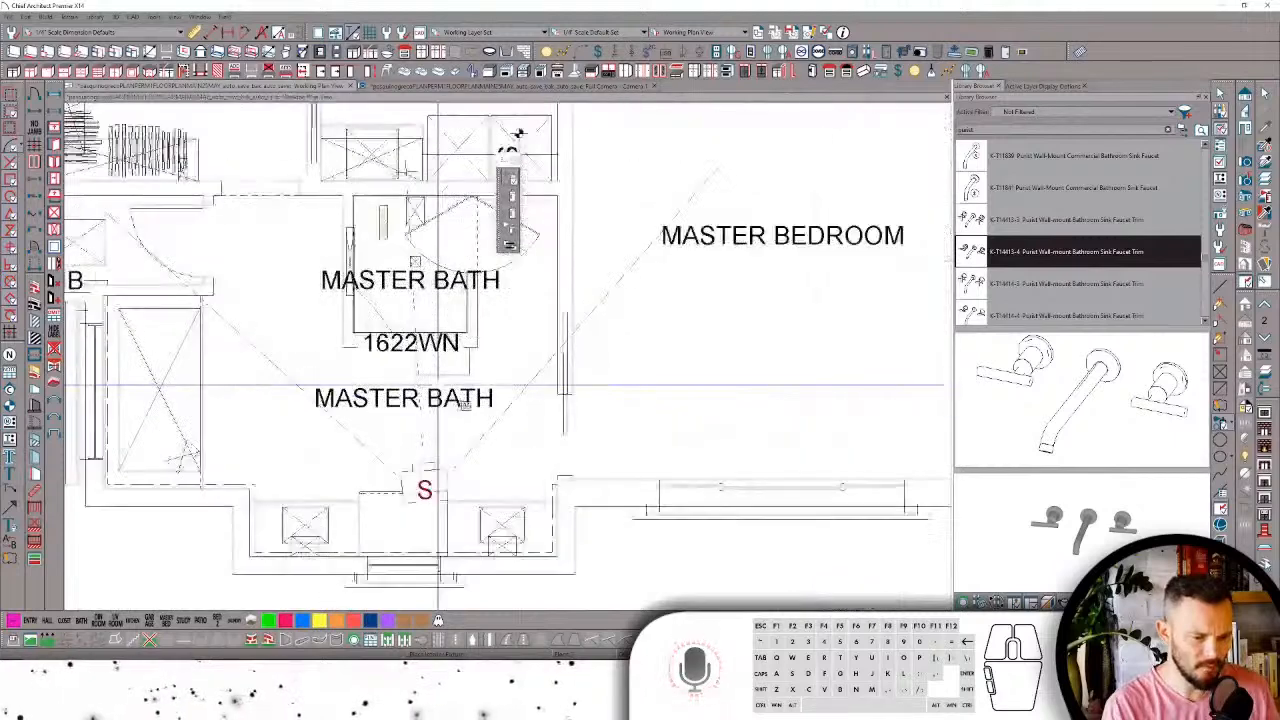
pyautogui.scroll(5, 445, 398)
pyautogui.click(402, 462)
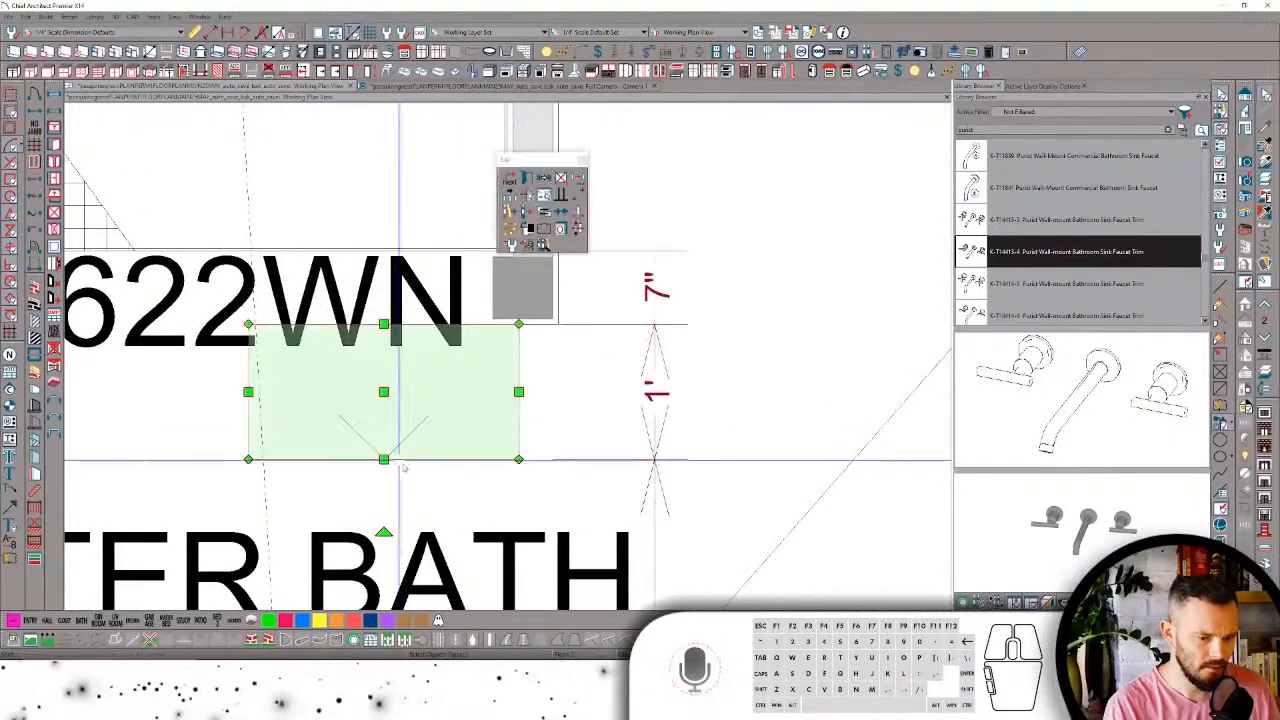
pyautogui.moveTo(384, 459); pyautogui.dragTo(381, 371)
# Step: Move the shelf in the plan into the wall niche so it divides the niche into two compartments
pyautogui.scroll(-2, 745, 360)
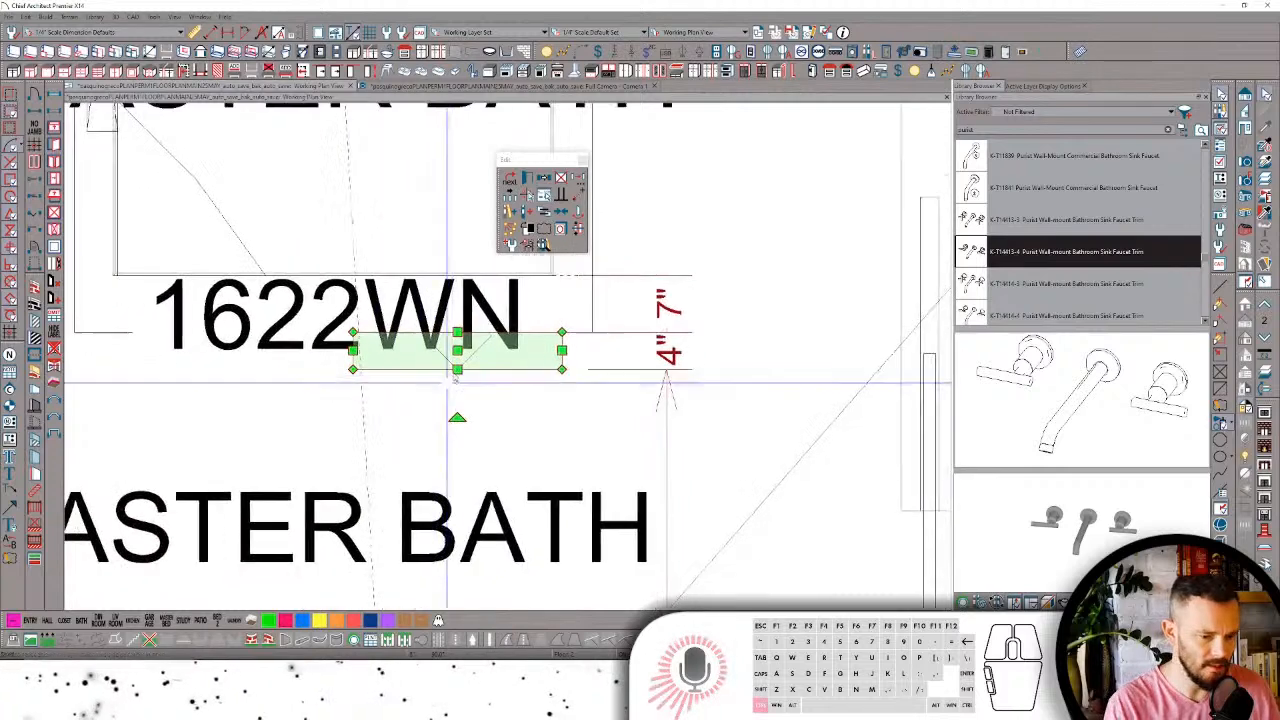
pyautogui.moveTo(457, 350); pyautogui.dragTo(348, 310)
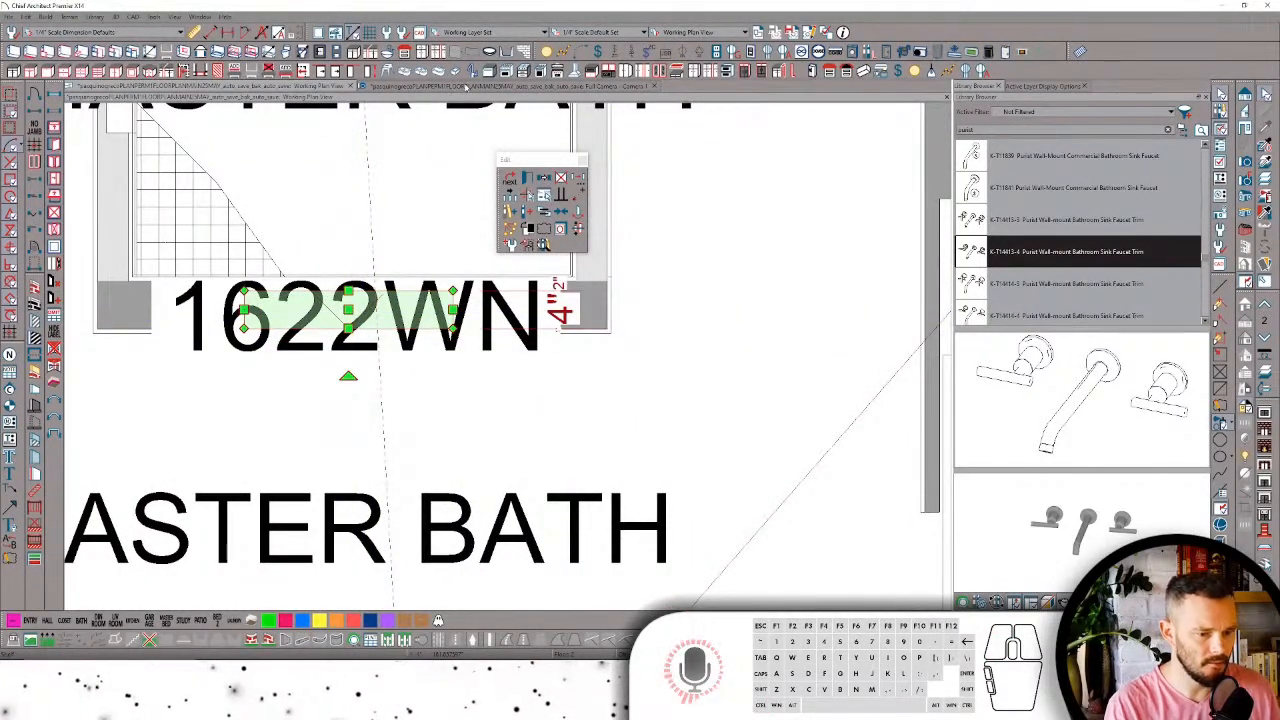
pyautogui.click(465, 87)
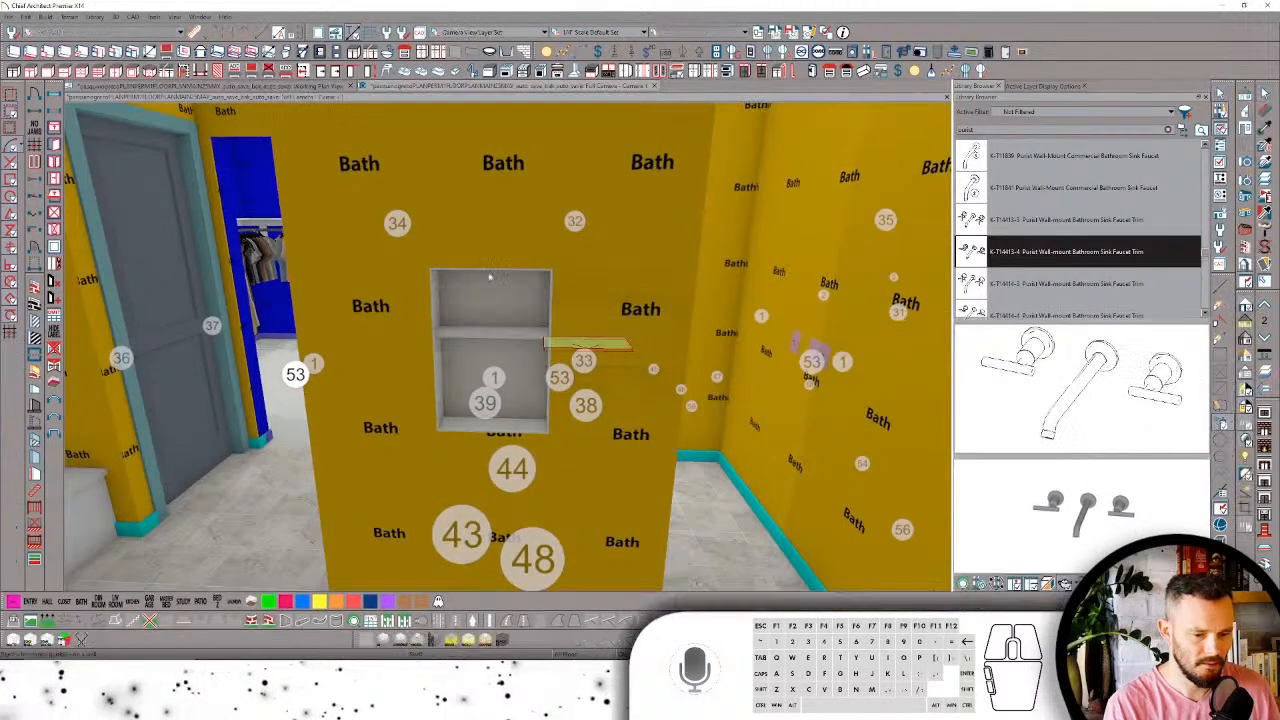
pyautogui.moveTo(493, 430); pyautogui.dragTo(528, 285, button='middle')
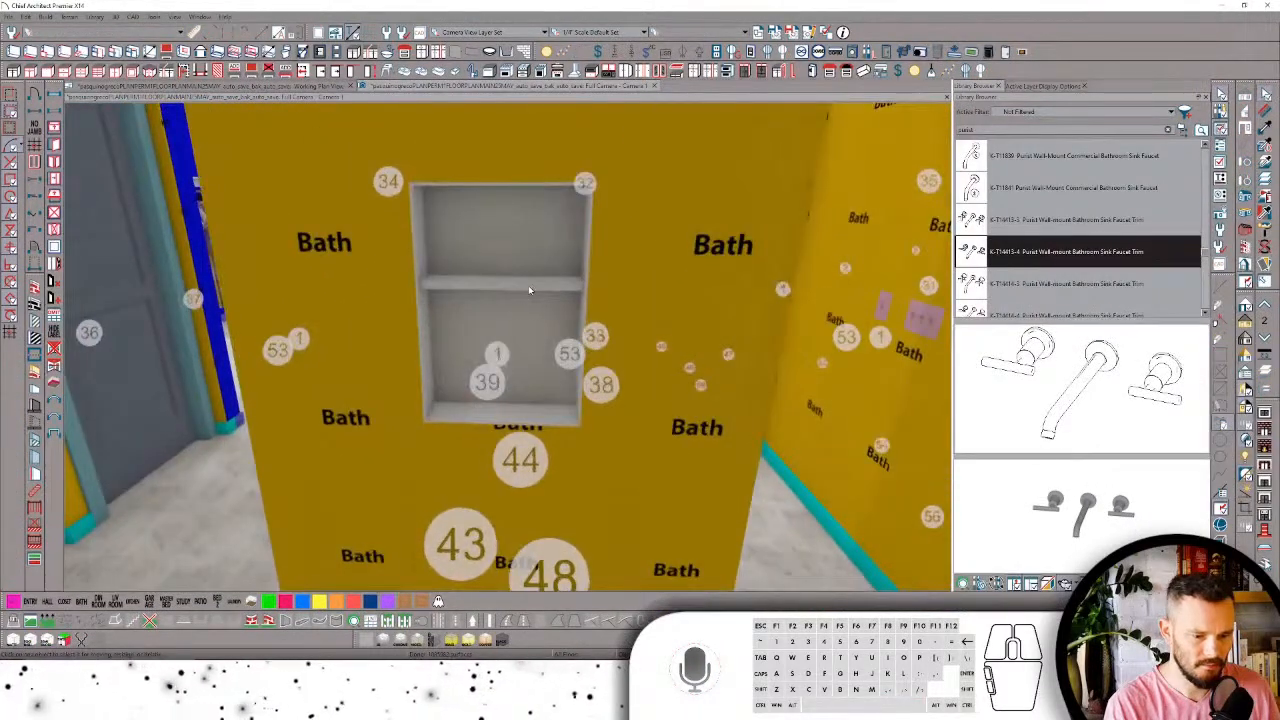
# Step: Lower the partition shelf slightly inside the wall niche and add the niche to the selection
pyautogui.click(528, 285)
pyautogui.moveTo(492, 287); pyautogui.dragTo(497, 307)
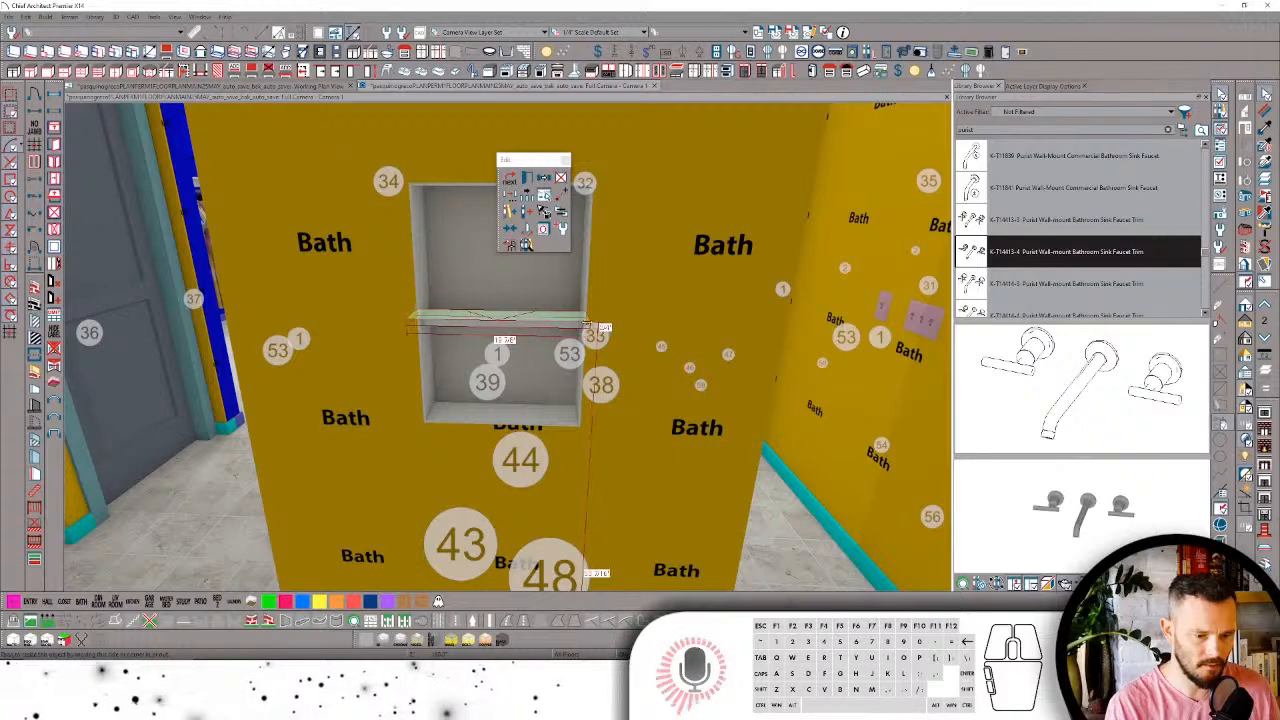
pyautogui.keyDown('ctrl'); pyautogui.click(462, 235); pyautogui.keyUp('ctrl')
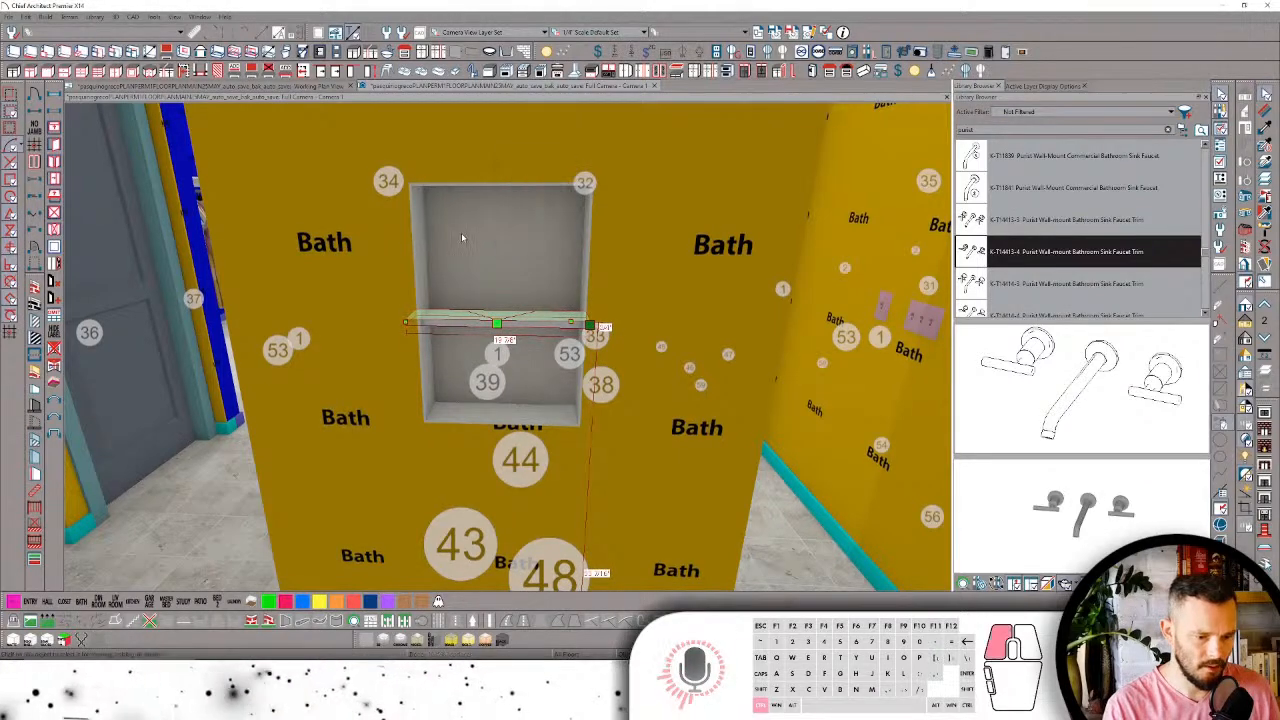
# Step: Look around the bathroom to examine the shelved niche from the vanity side and close up
pyautogui.scroll(-3, 520, 470)
pyautogui.moveTo(522, 425); pyautogui.dragTo(520, 482, button='middle')
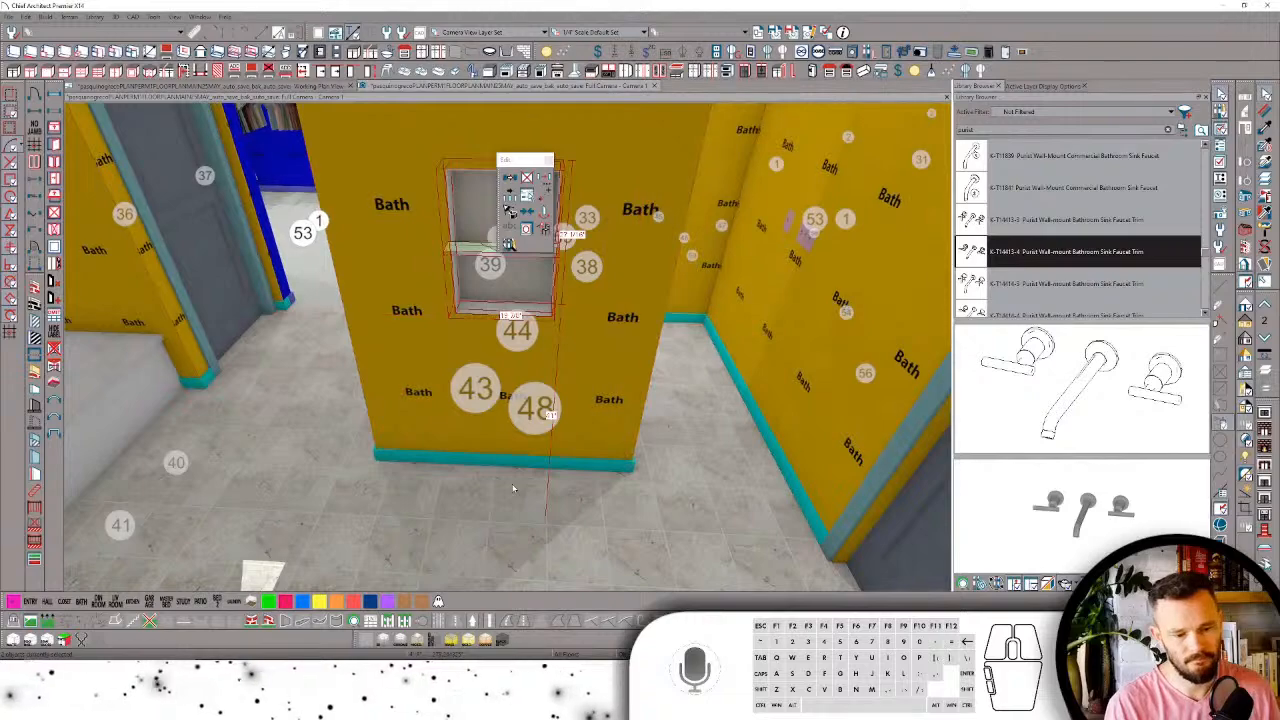
pyautogui.press('Left')
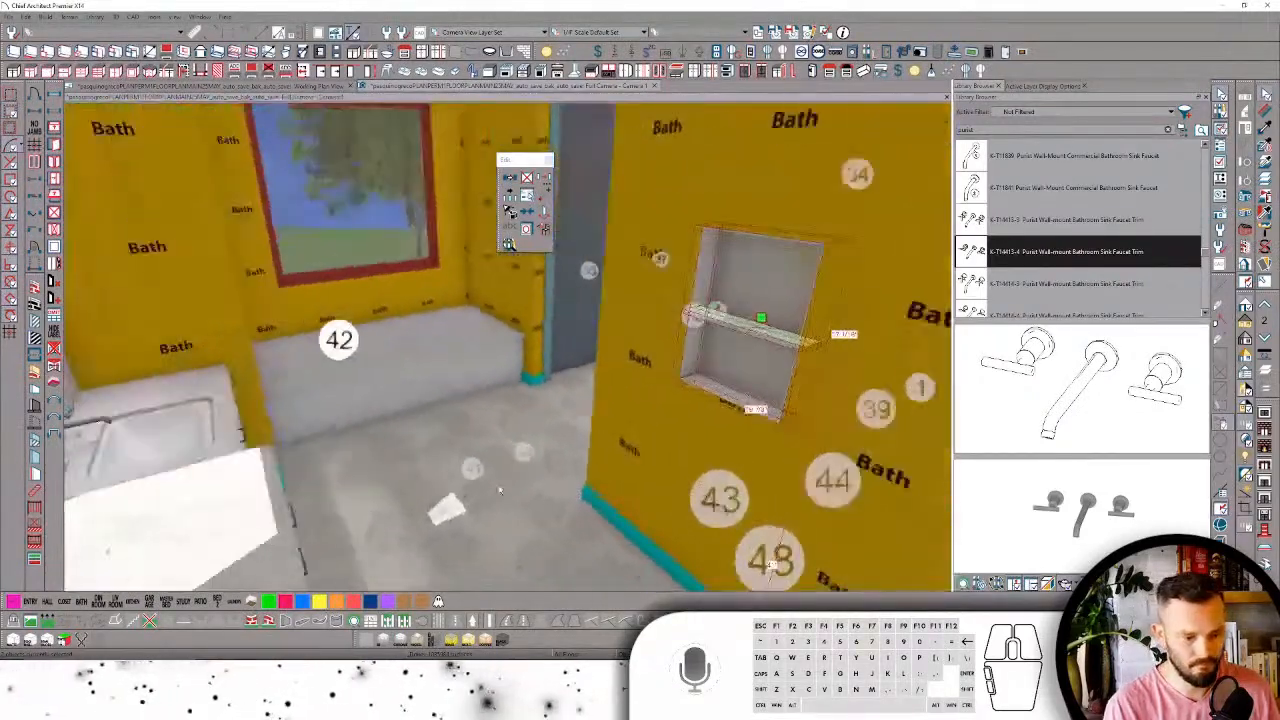
pyautogui.press('Left')
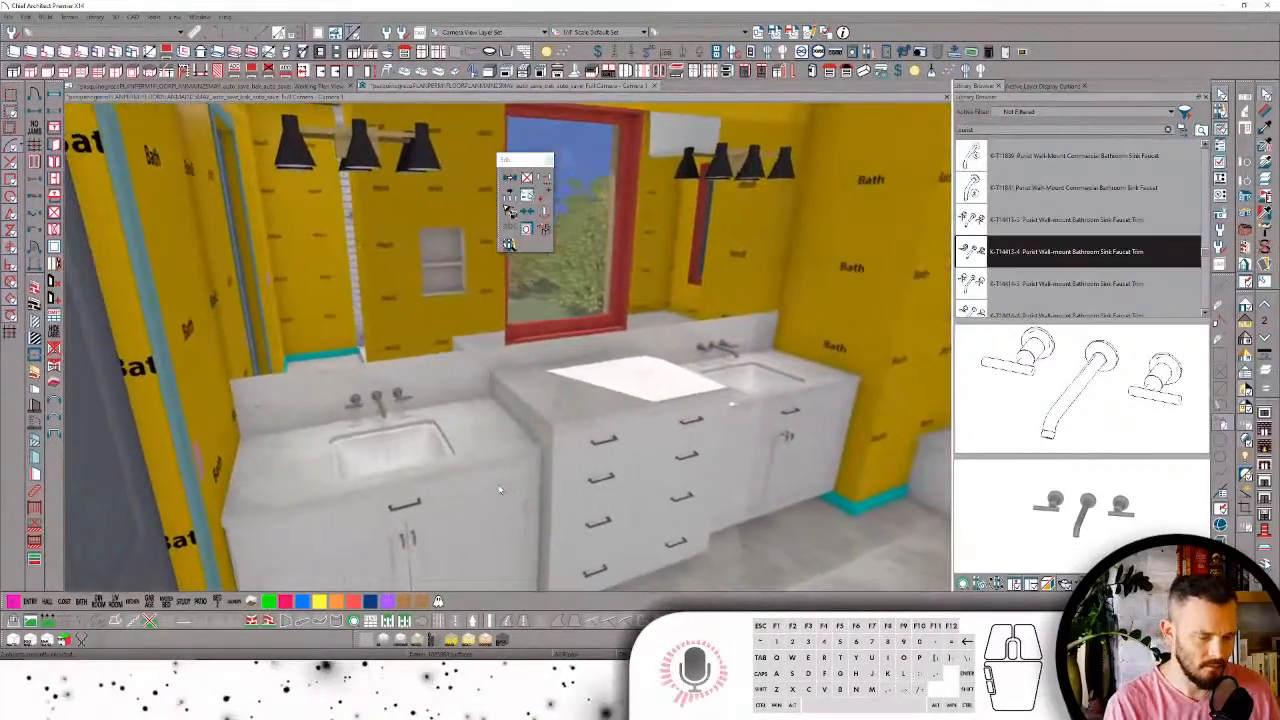
pyautogui.press('Right')
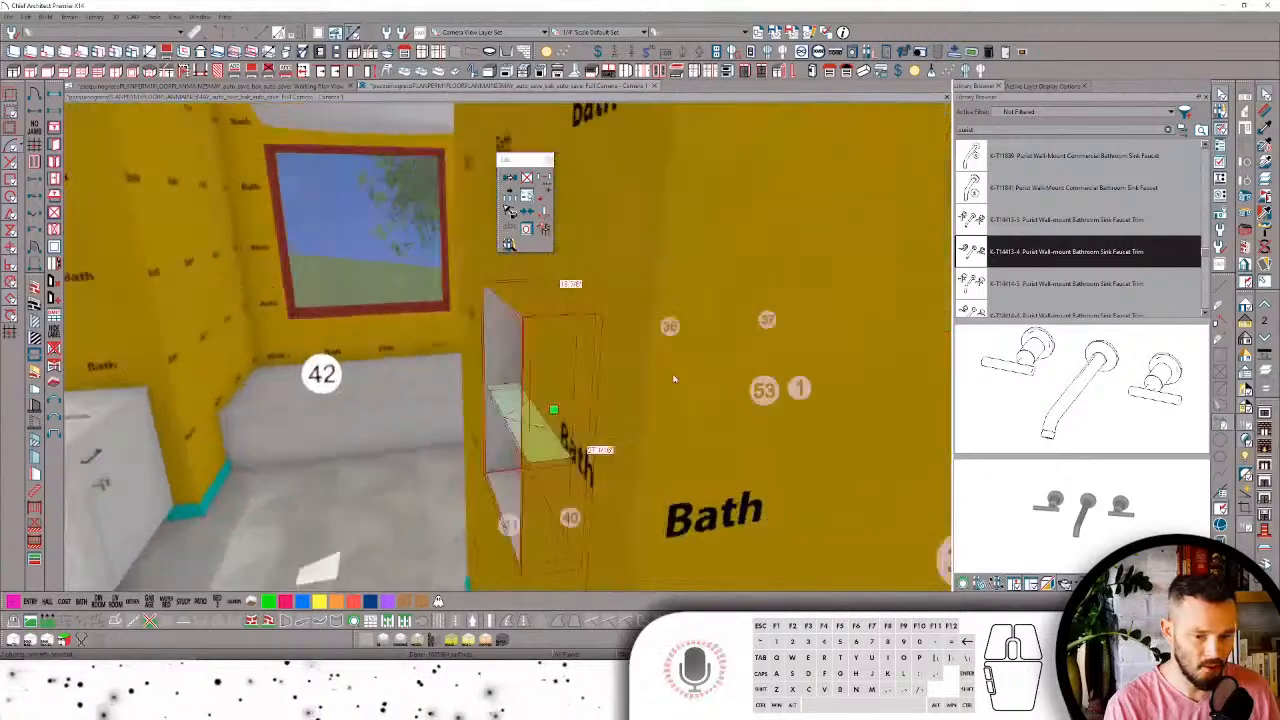
pyautogui.press('Right')
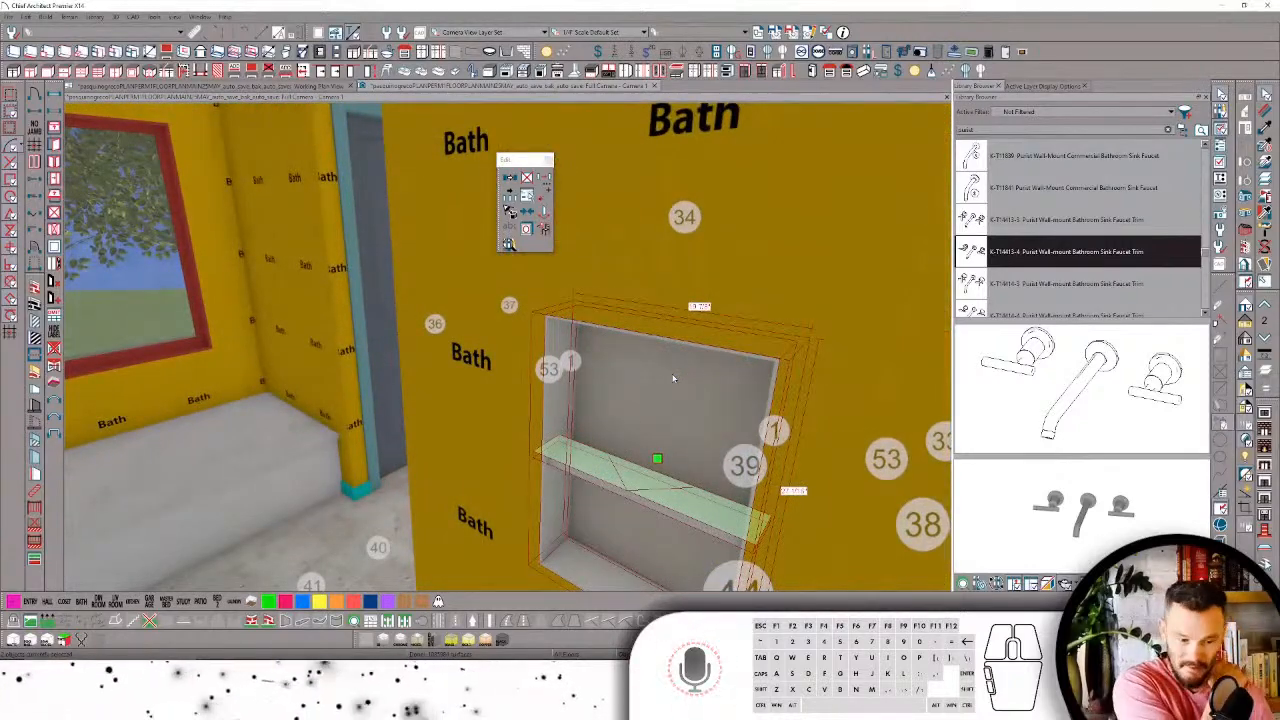
pyautogui.press('Right')
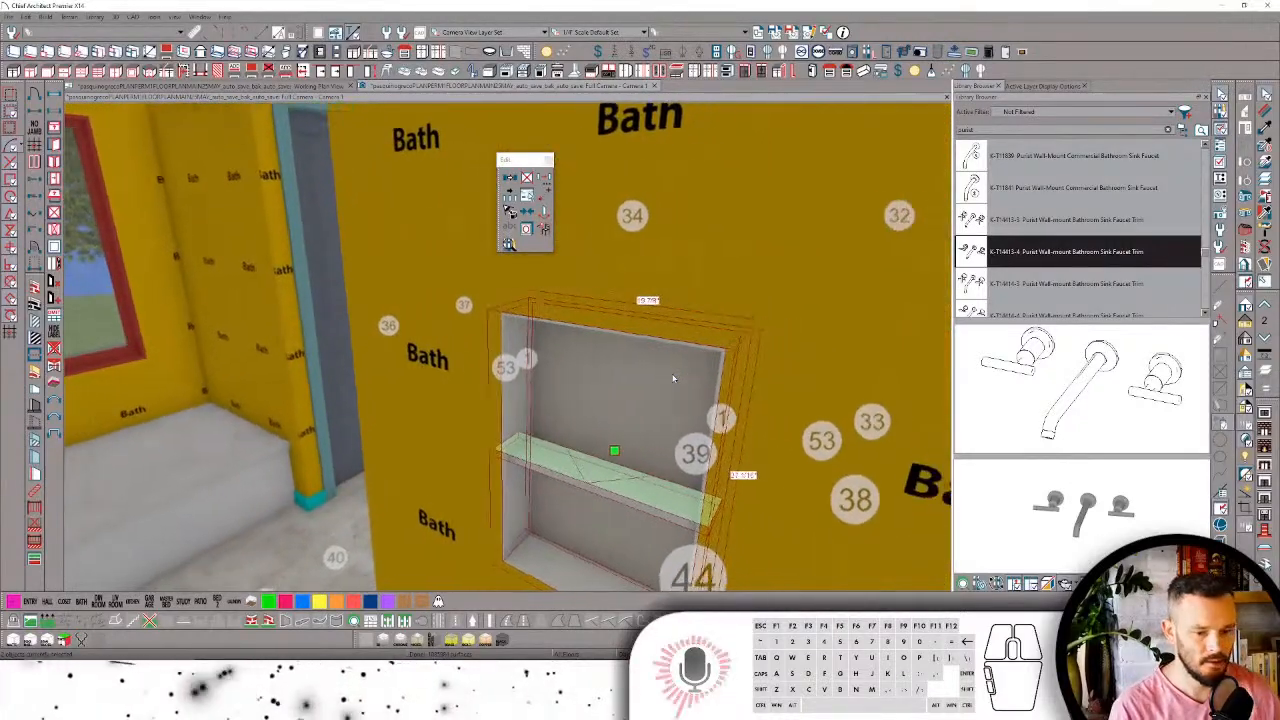
pyautogui.press('Right')
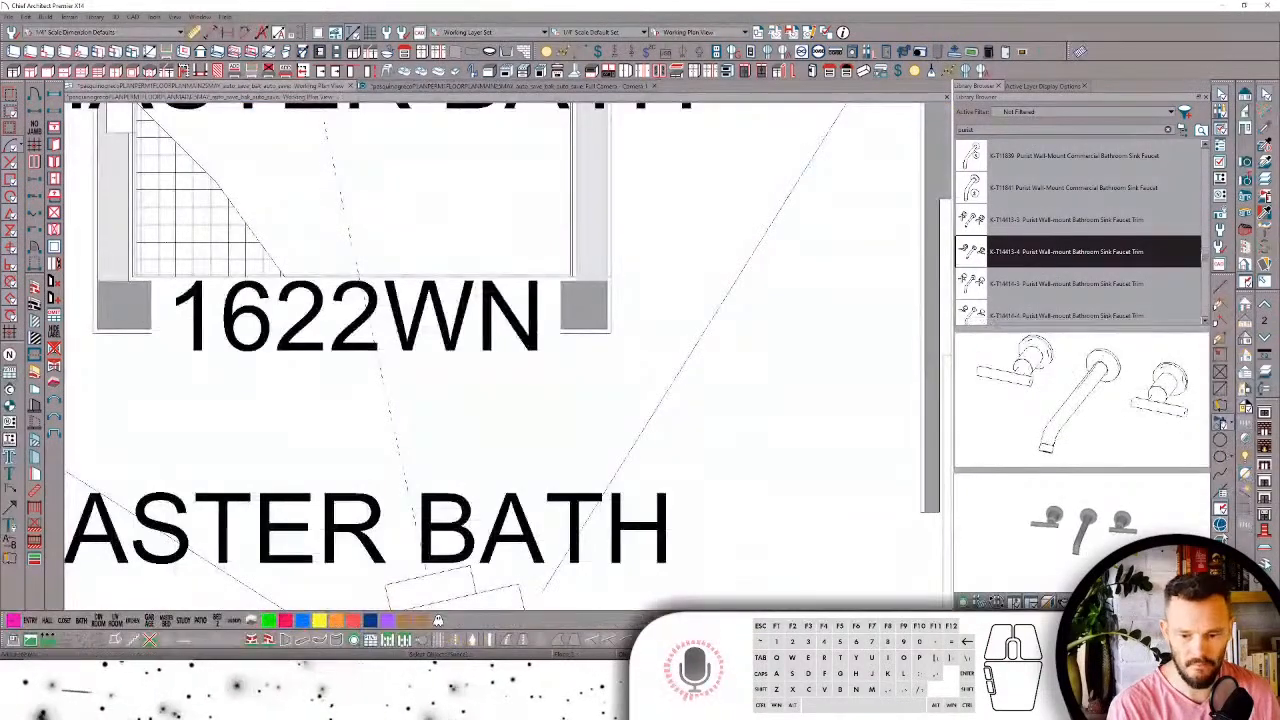
# Step: Turn off the display of the Wall Niches, Labels layer in the plan through the niche's layer properties
pyautogui.scroll(-3, 519, 345)
pyautogui.scroll(3, 519, 345)
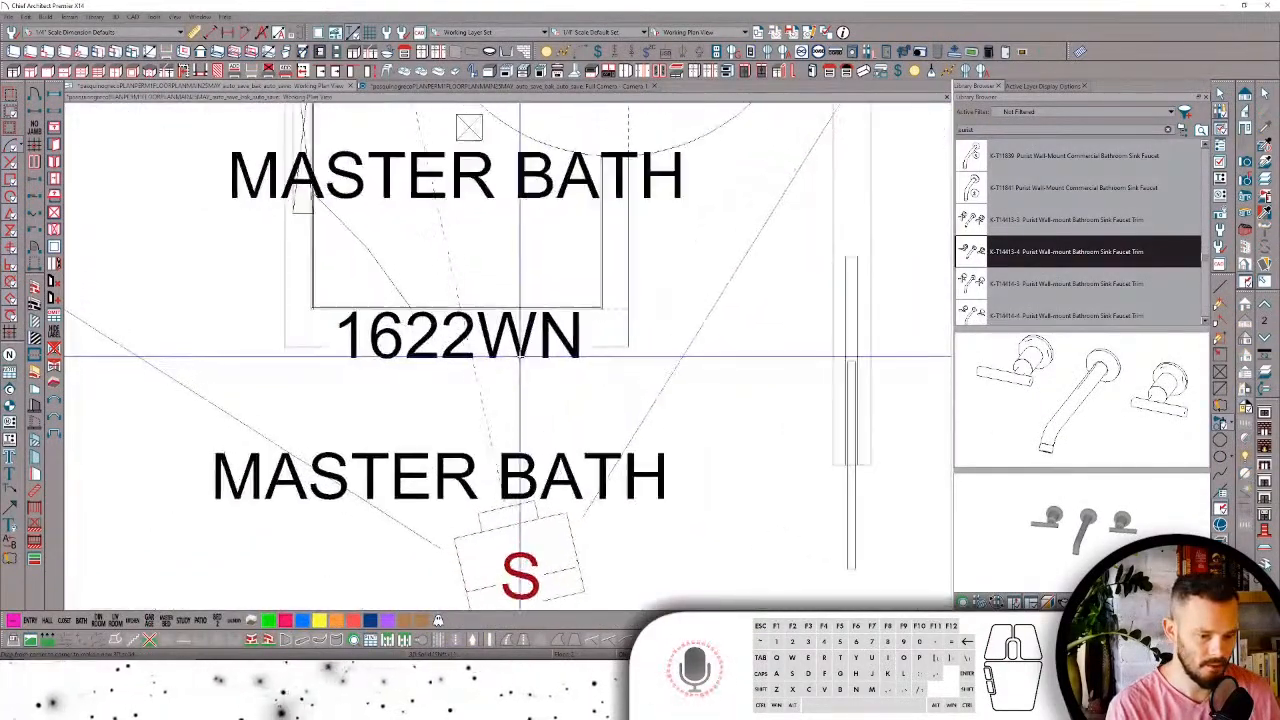
pyautogui.click(512, 344)
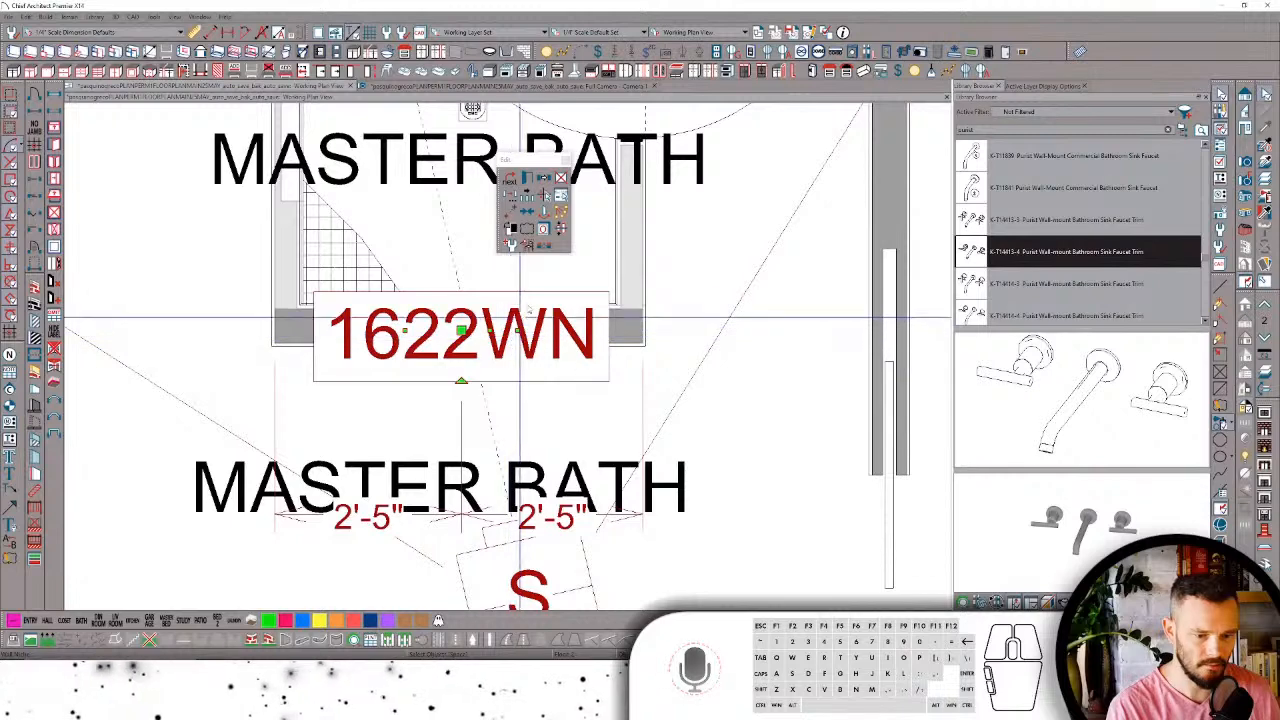
pyautogui.click(543, 228)
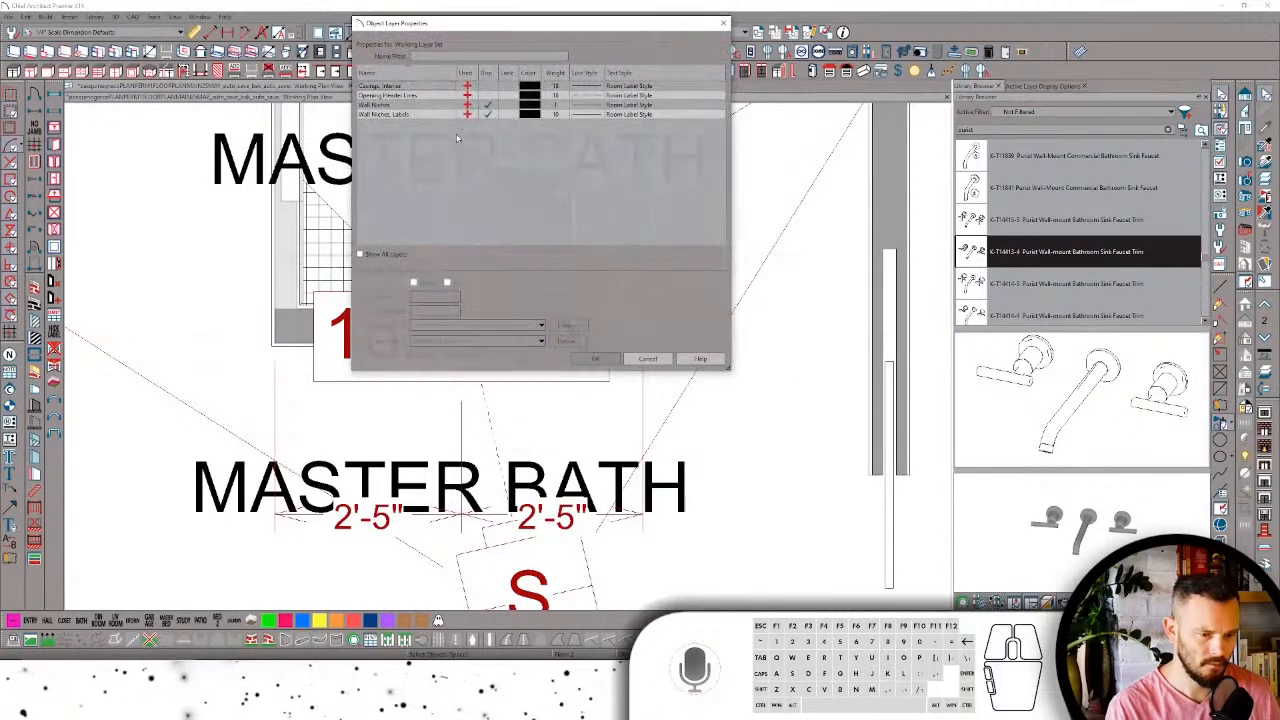
pyautogui.click(487, 114)
pyautogui.click(608, 361)
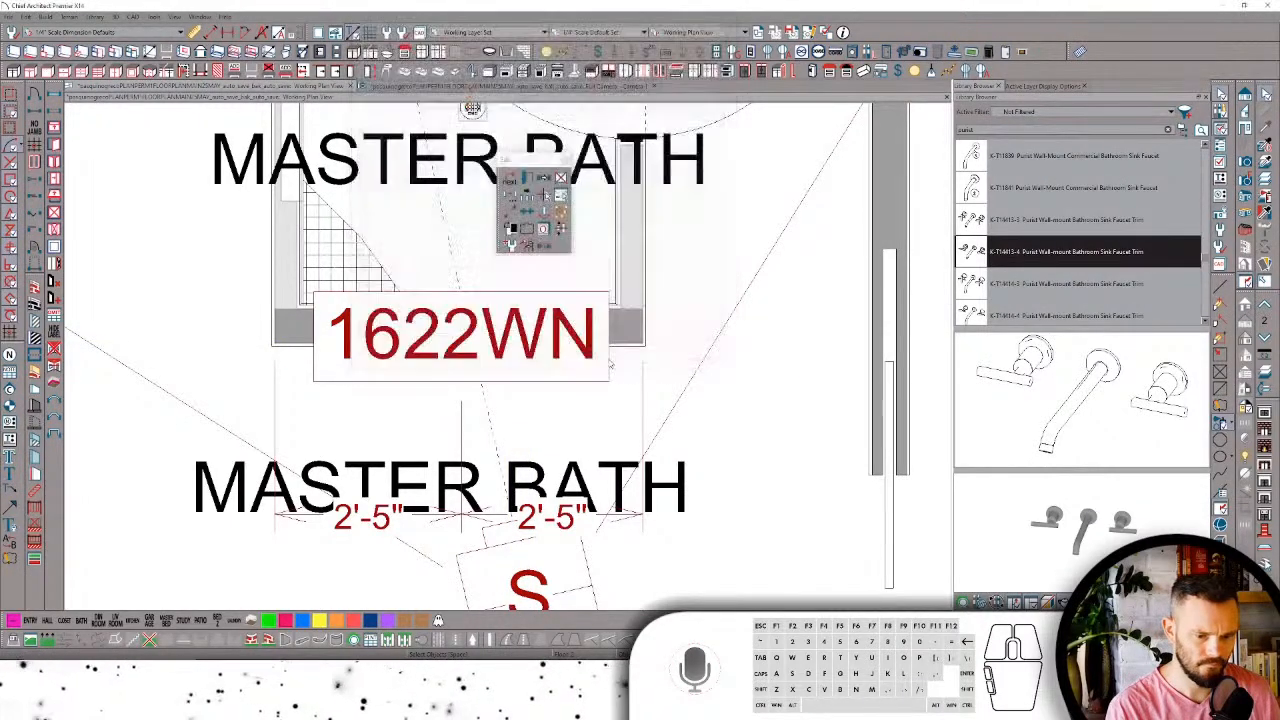
pyautogui.click(613, 365)
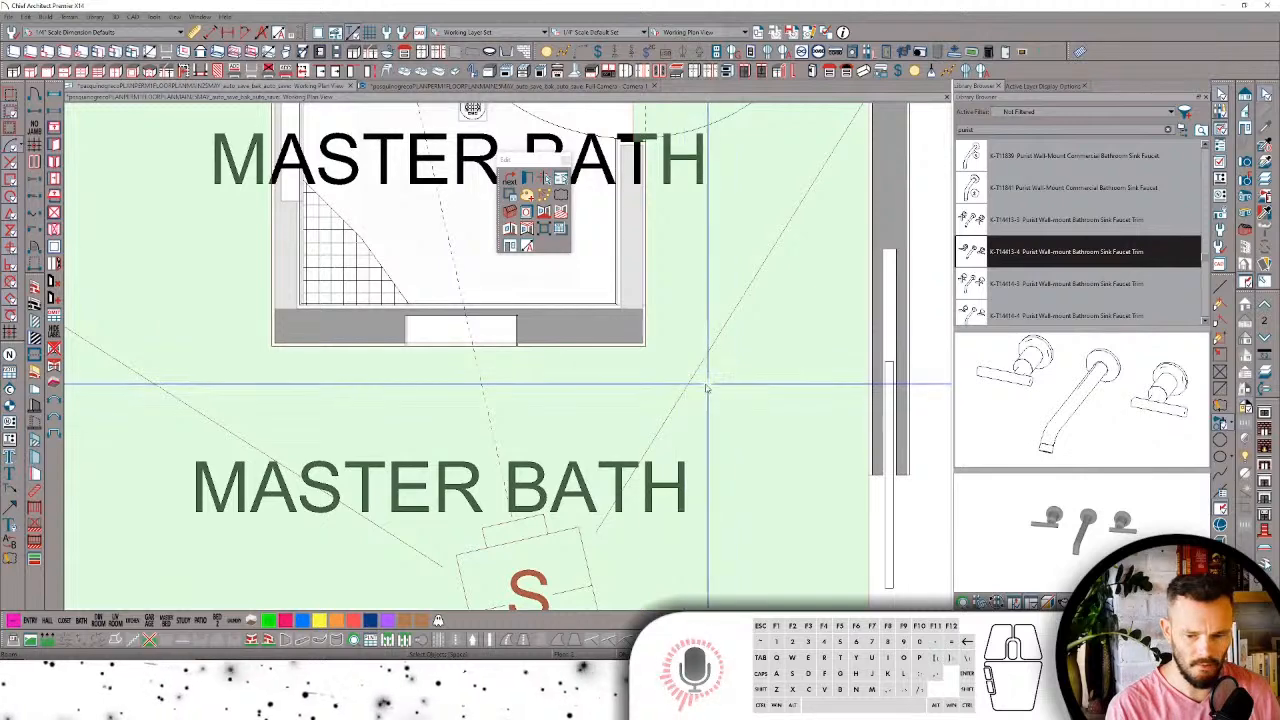
# Step: Draw a 3D solid about 1'-7" wide in front of the niche and thin it to the wall's outer finish layer
pyautogui.click(644, 396)
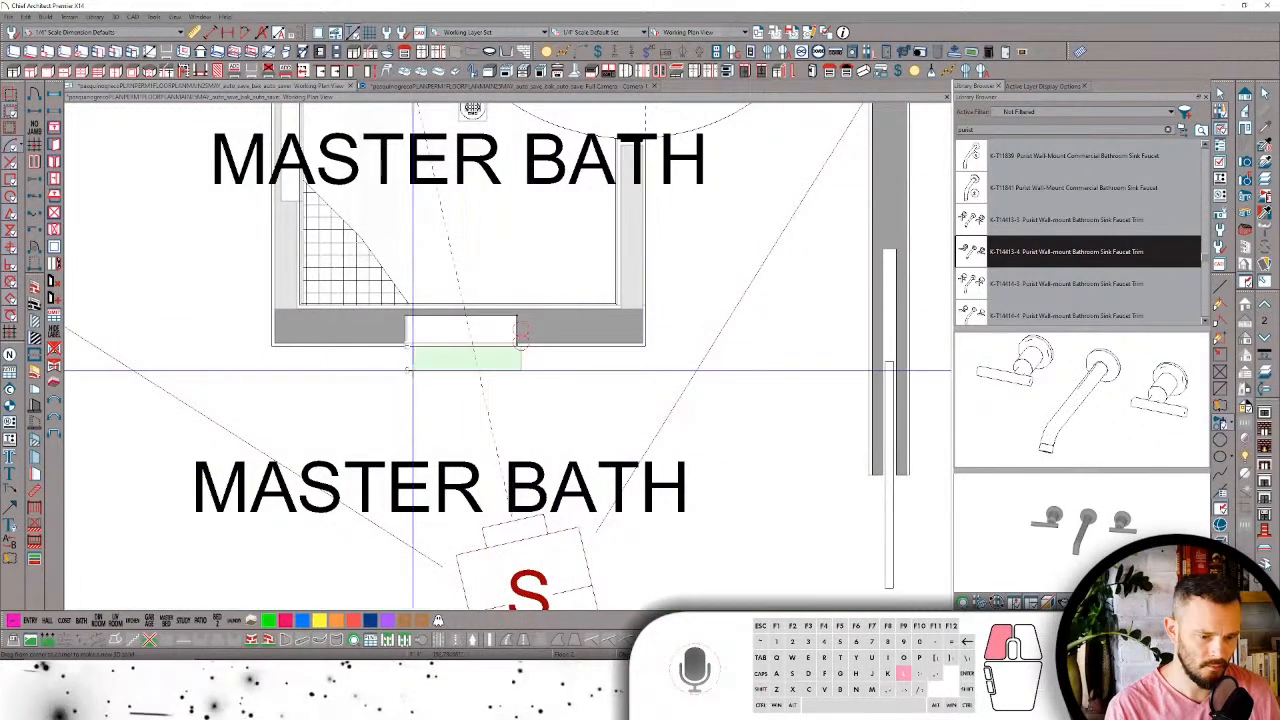
pyautogui.scroll(3, 523, 400)
pyautogui.scroll(1, 561, 423)
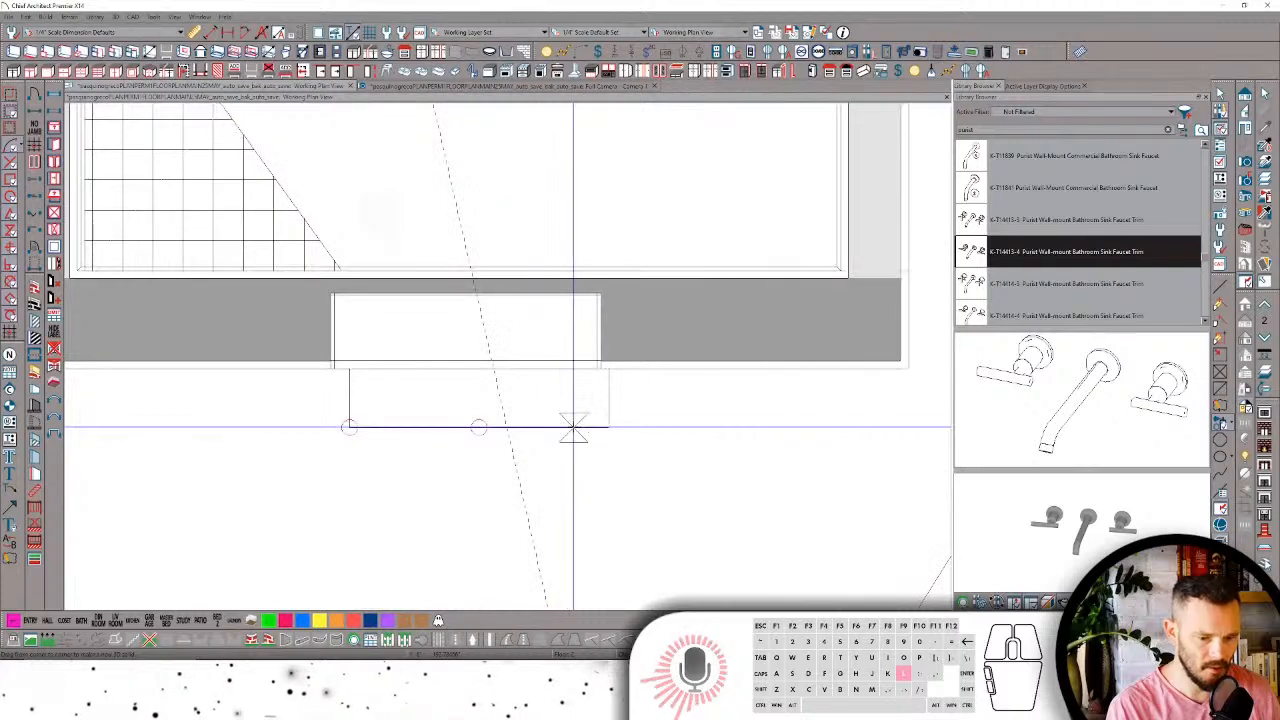
pyautogui.click(571, 428)
pyautogui.moveTo(481, 367); pyautogui.dragTo(496, 360)
pyautogui.moveTo(351, 394); pyautogui.dragTo(328, 365)
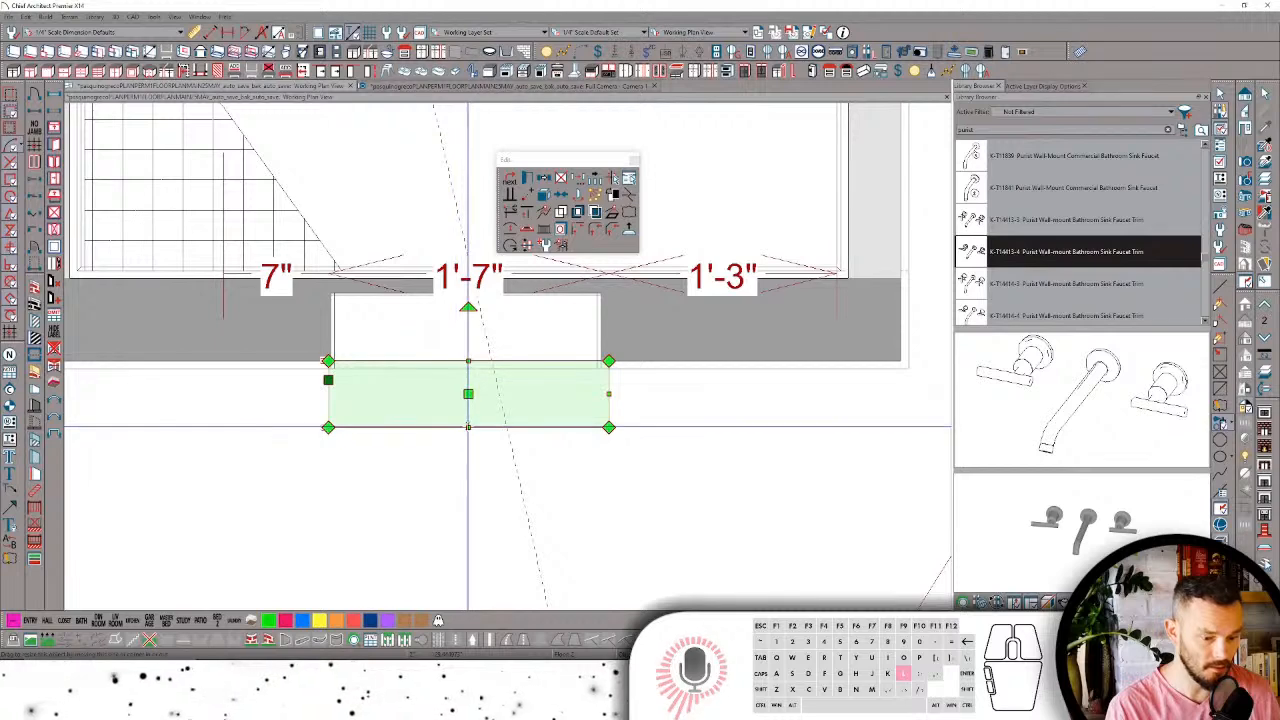
pyautogui.moveTo(466, 428); pyautogui.dragTo(600, 368)
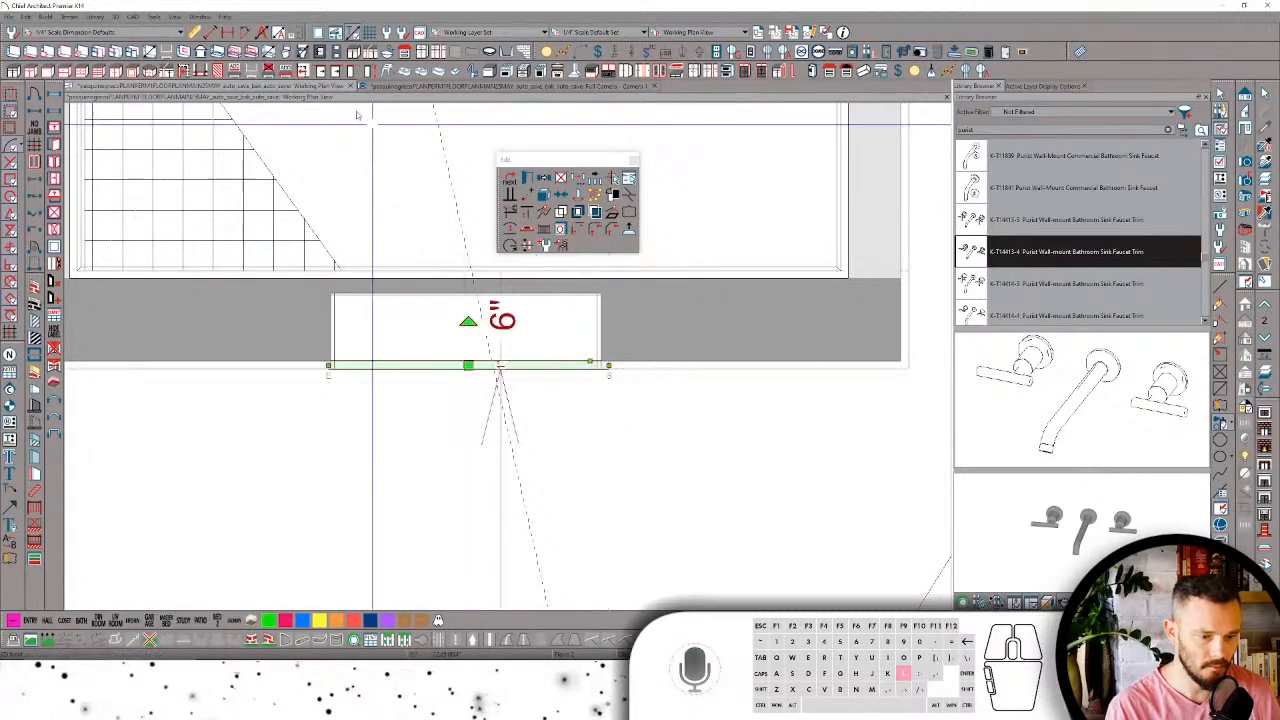
# Step: Set the thin solid's bottom to 54 inches above the finished floor
pyautogui.click(466, 87)
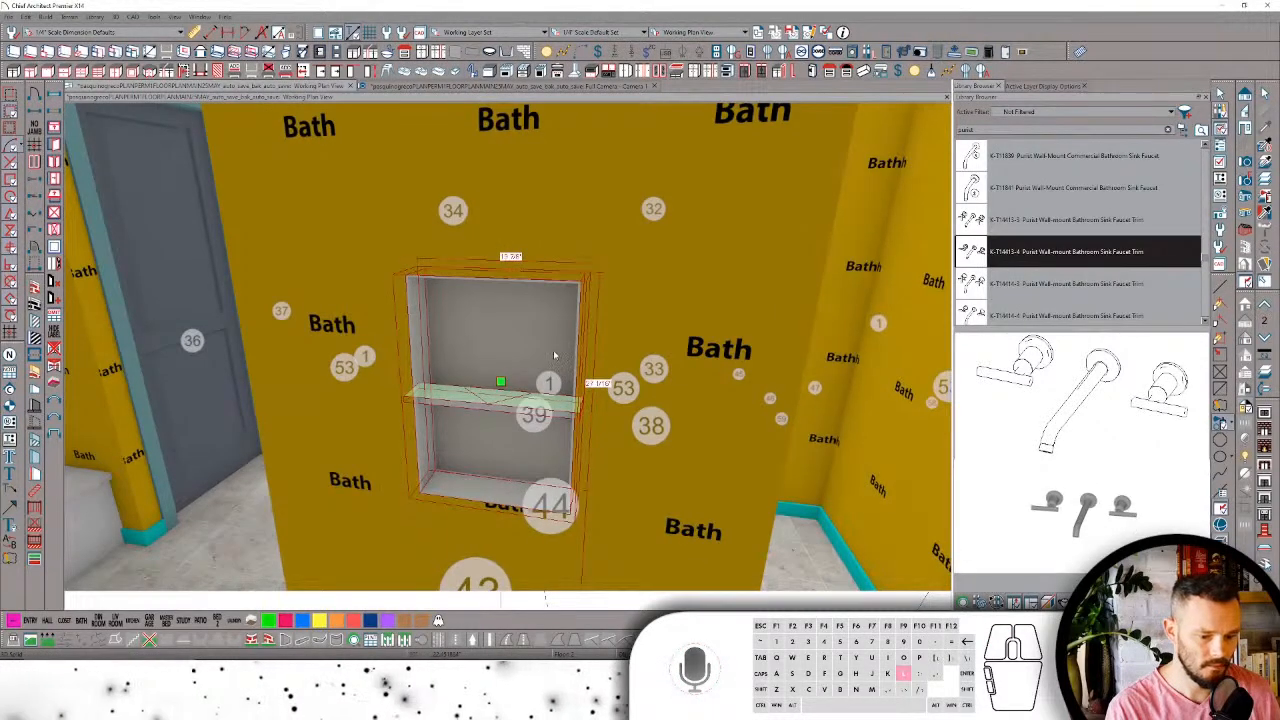
pyautogui.moveTo(556, 386); pyautogui.dragTo(500, 415, button='middle')
pyautogui.moveTo(306, 526); pyautogui.dragTo(595, 300, button='middle')
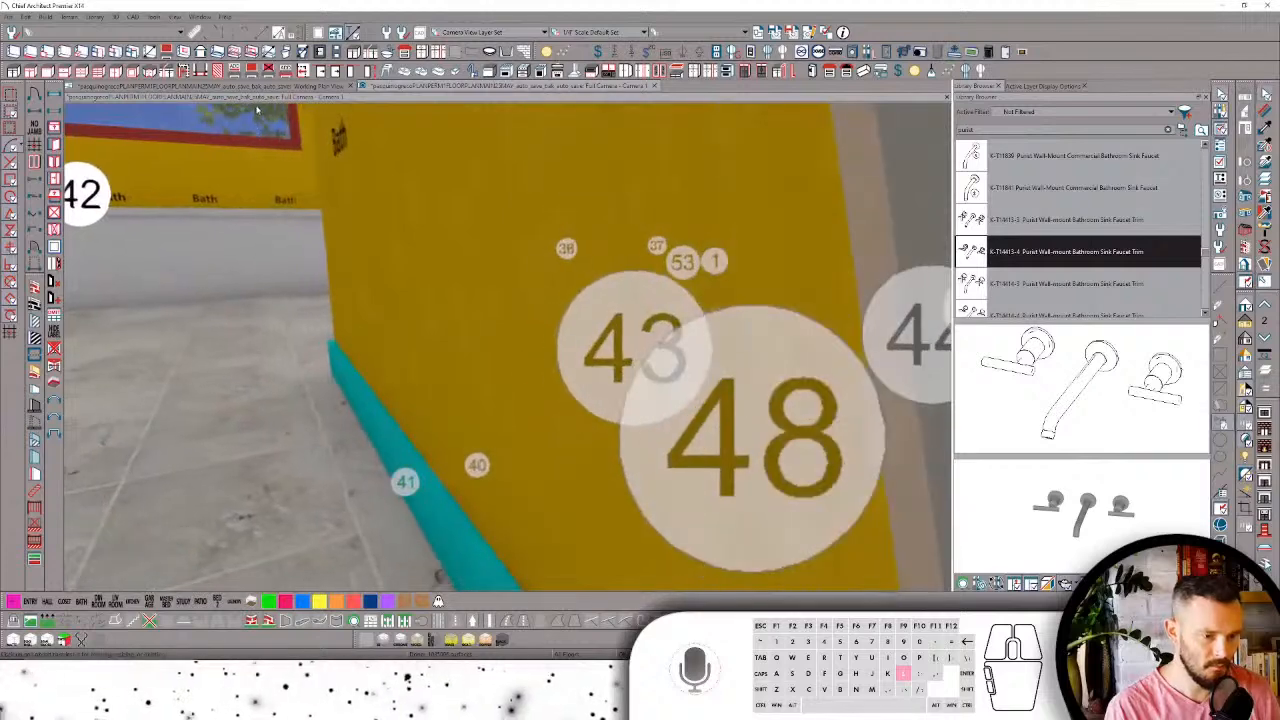
pyautogui.doubleClick(595, 300)
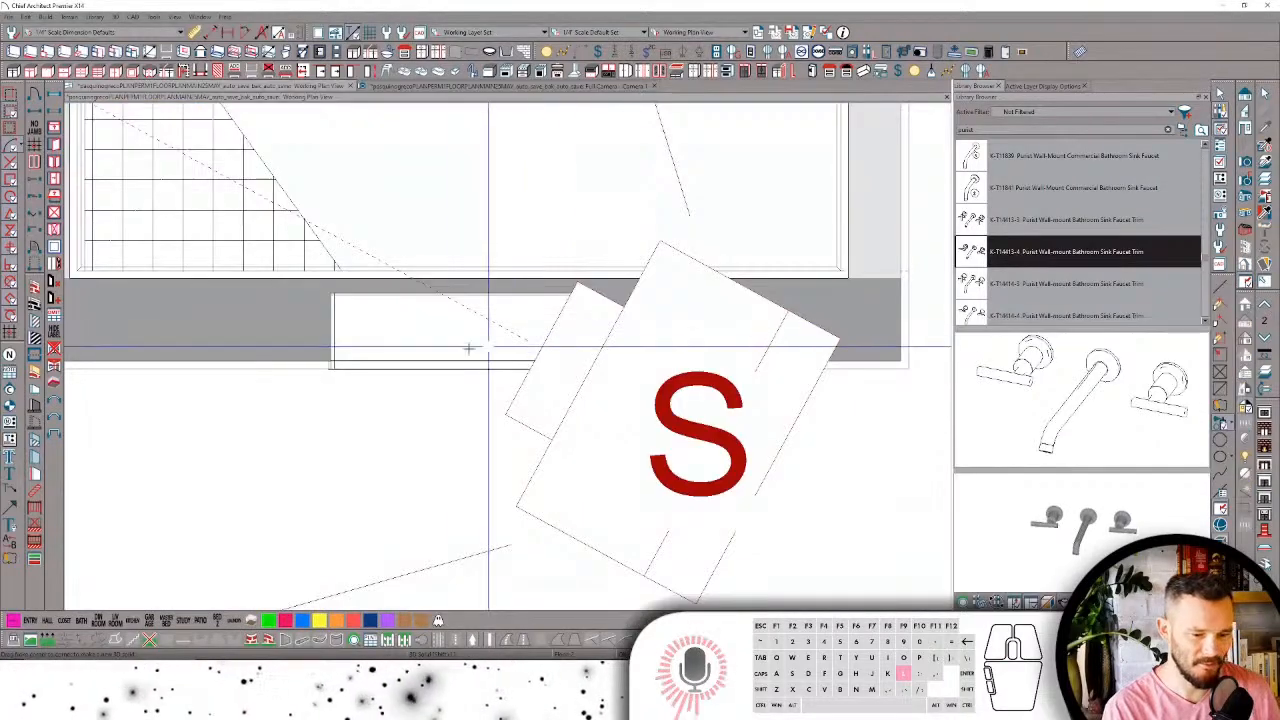
pyautogui.press('space')
pyautogui.click(426, 368)
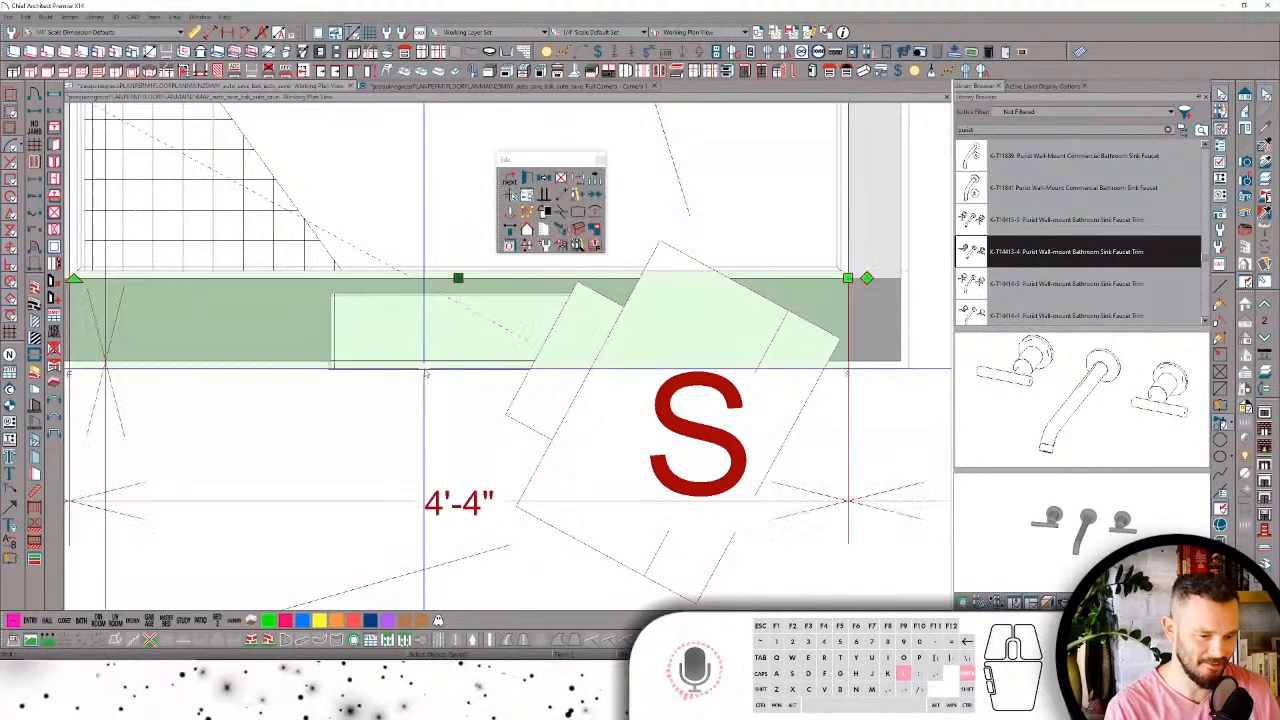
pyautogui.rightClick(418, 420)
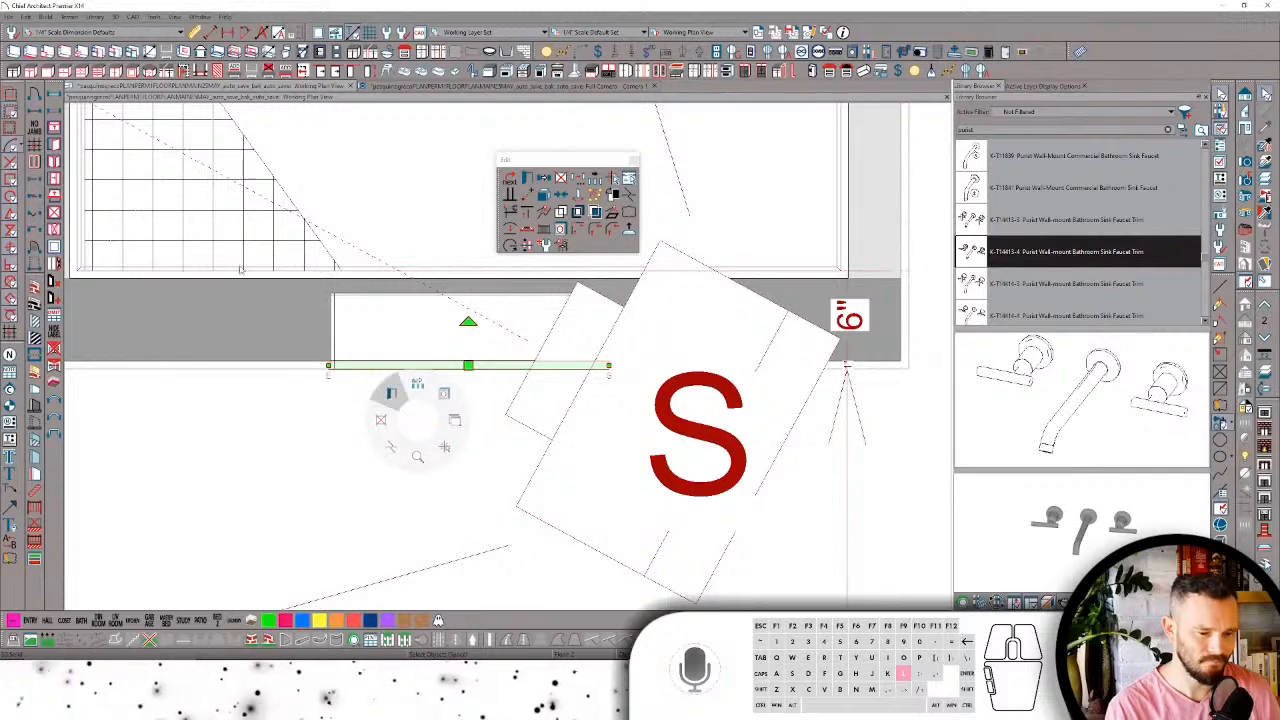
pyautogui.click(391, 391)
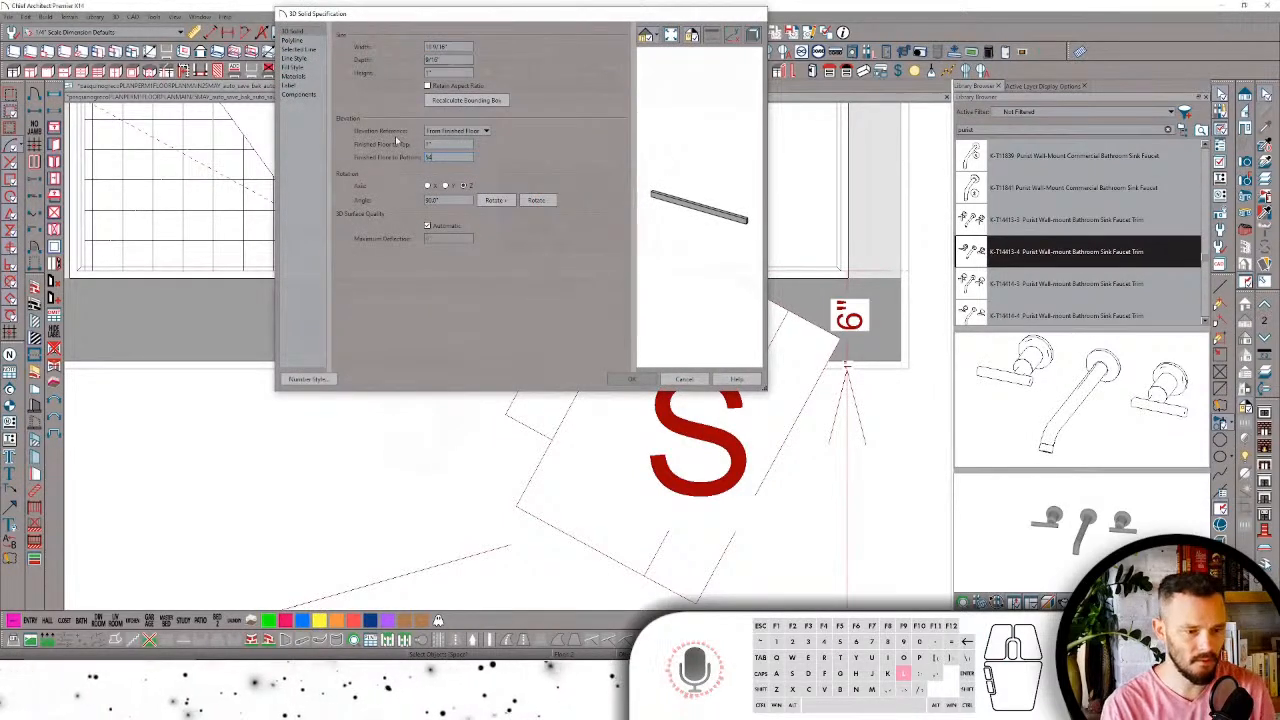
pyautogui.doubleClick(451, 262)
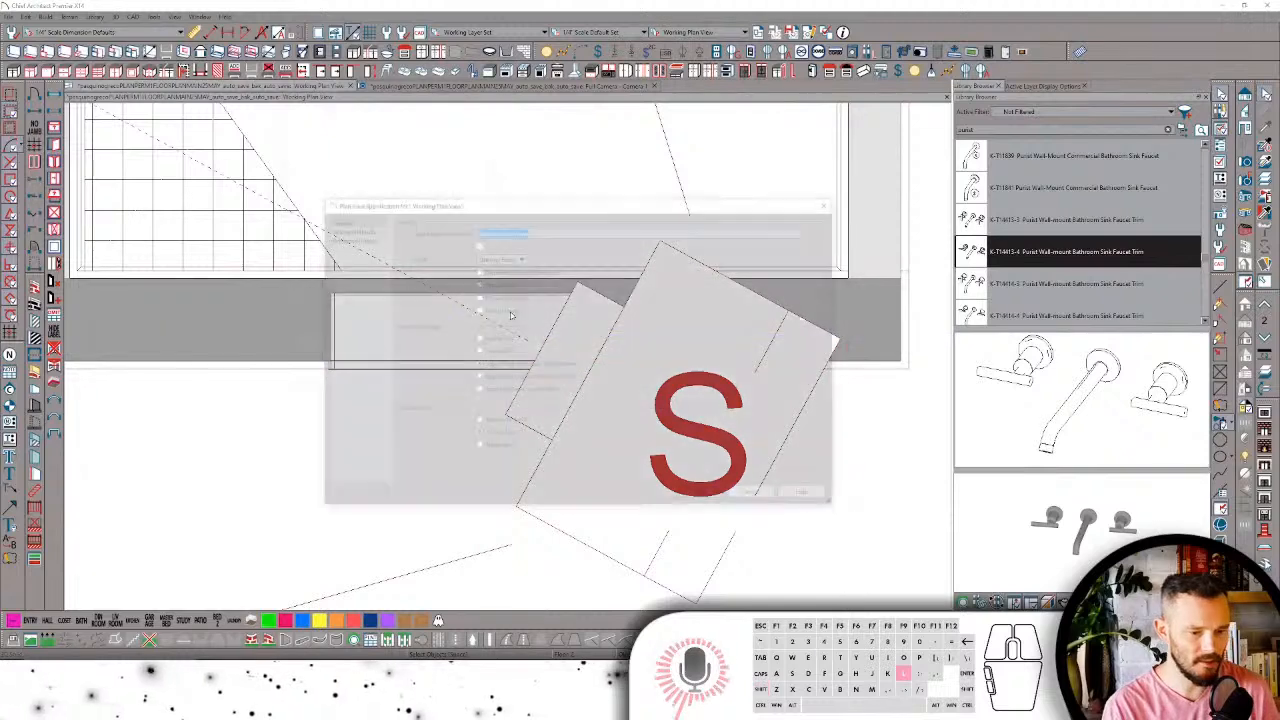
pyautogui.click(770, 496)
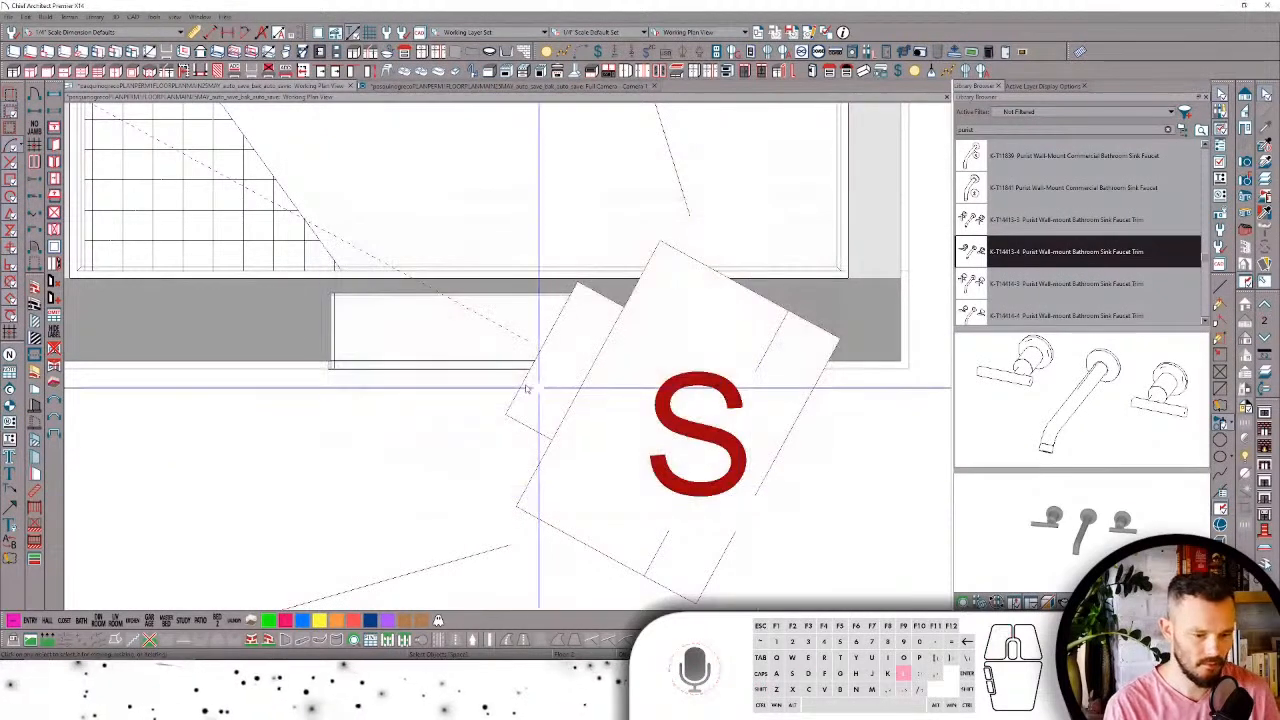
# Step: Set the solid's height to 20 inches
pyautogui.click(437, 368)
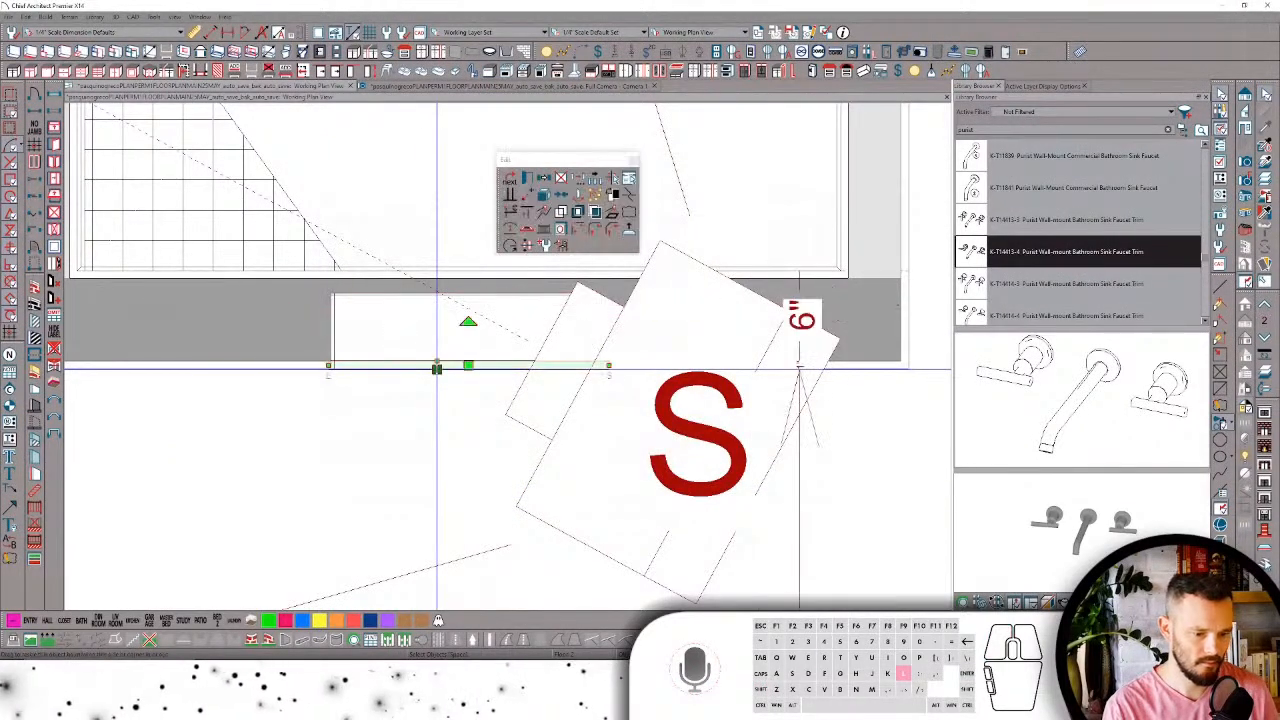
pyautogui.press('l')
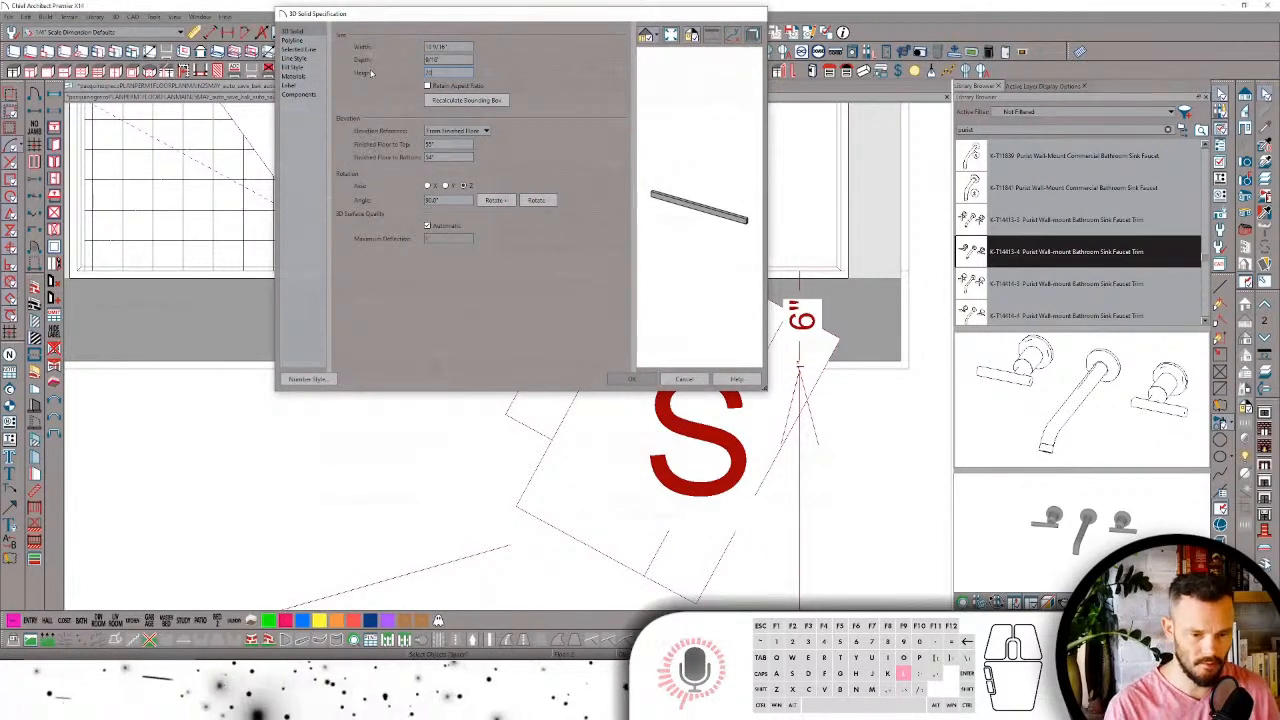
pyautogui.press('Return')
# Step: Extend the solid's lower edge in the camera view to cover the whole niche and apply the yellow Bath wall material to it
pyautogui.click(537, 88)
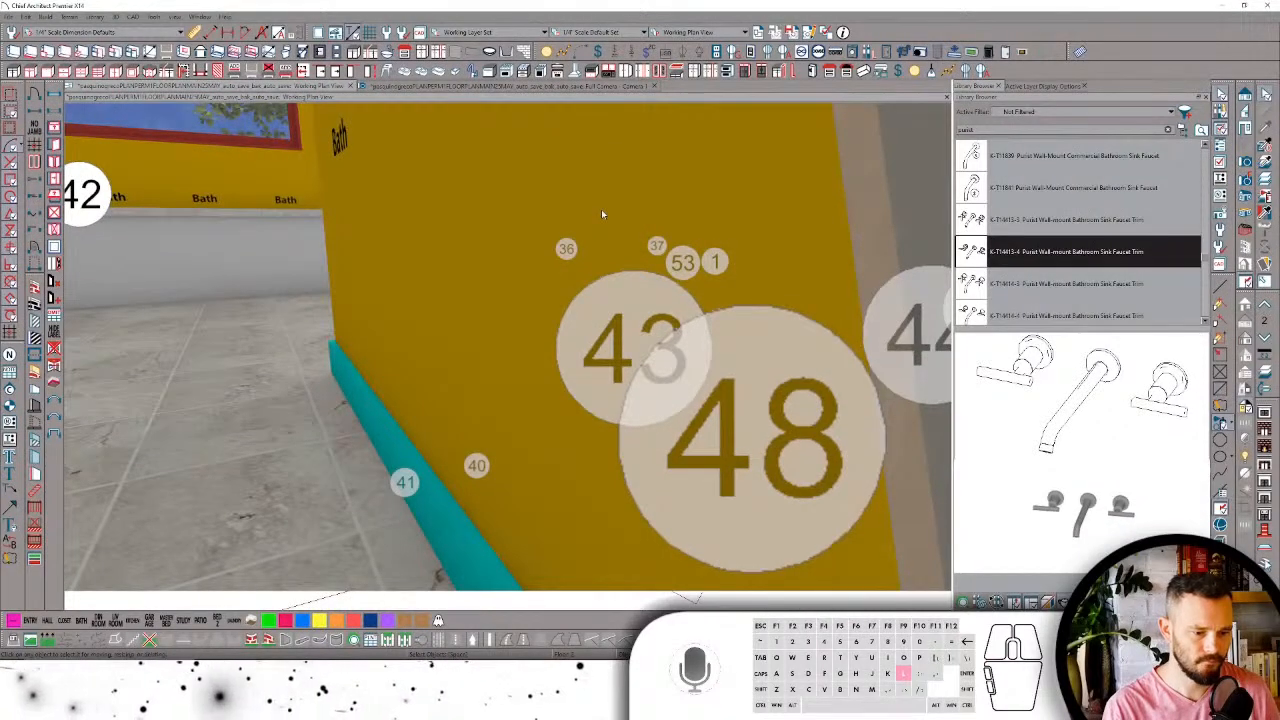
pyautogui.moveTo(601, 212); pyautogui.dragTo(459, 388)
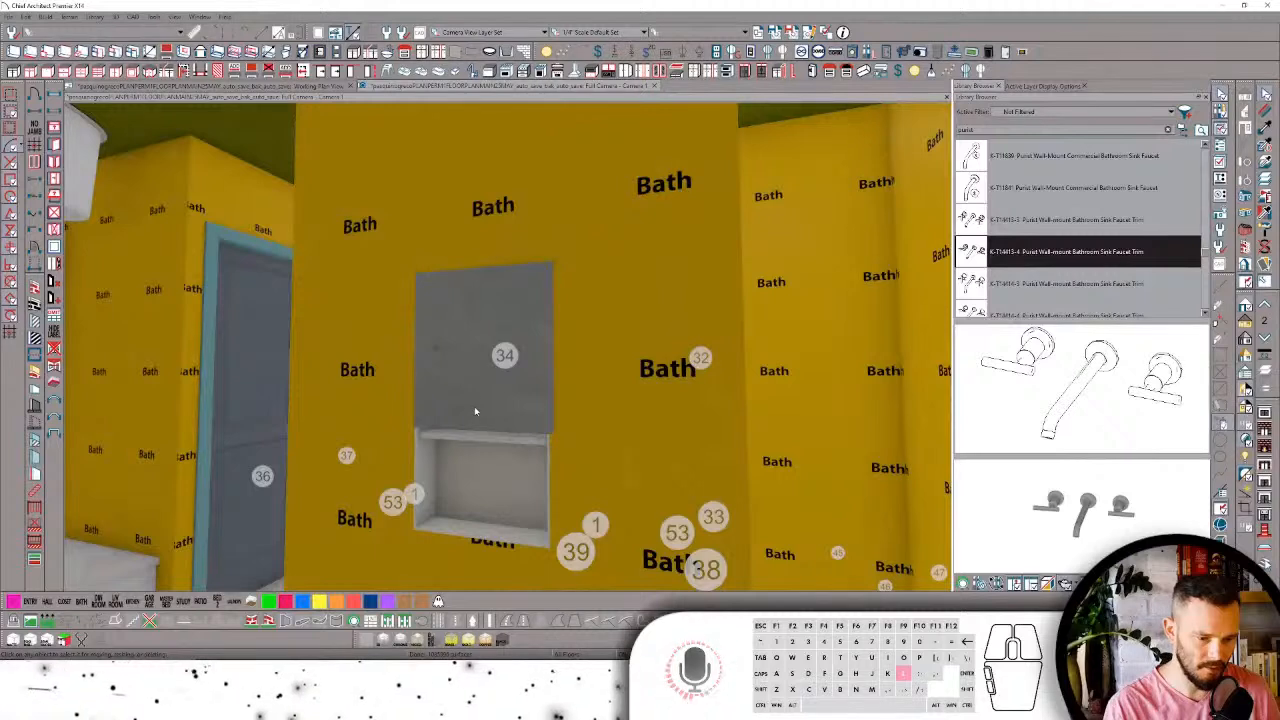
pyautogui.click(474, 406)
pyautogui.moveTo(474, 496); pyautogui.dragTo(474, 528)
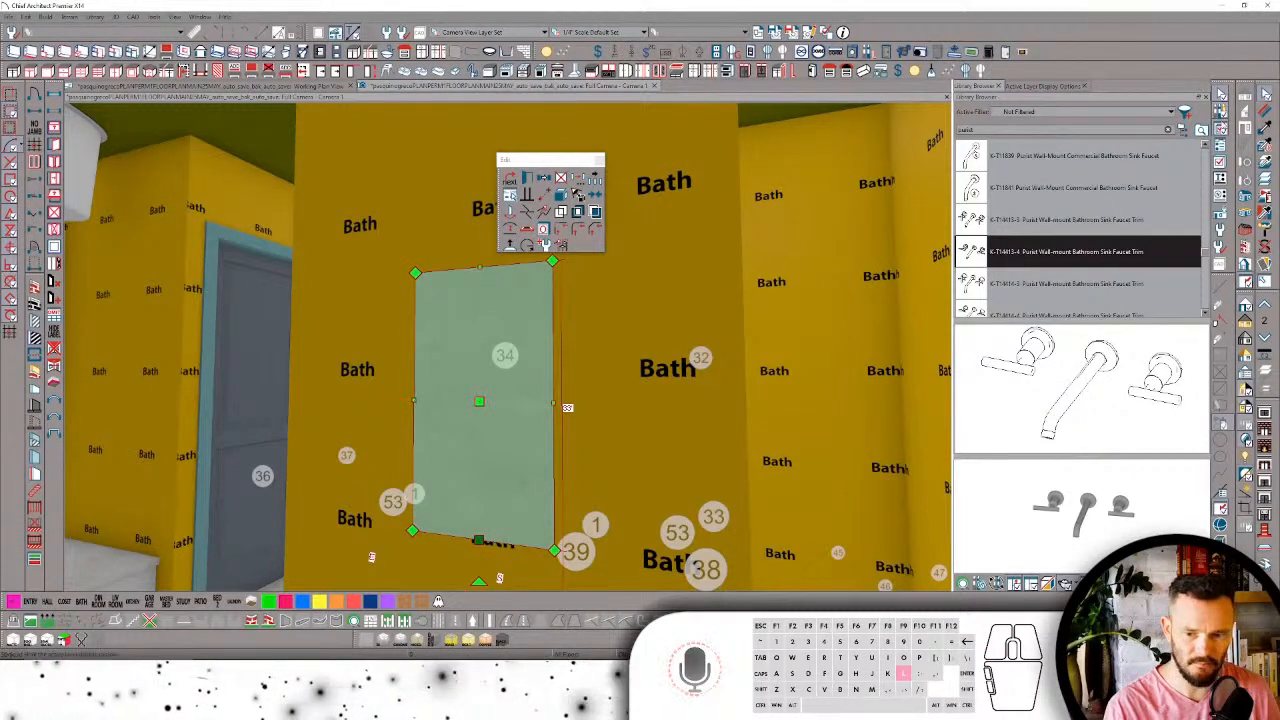
pyautogui.click(1267, 128)
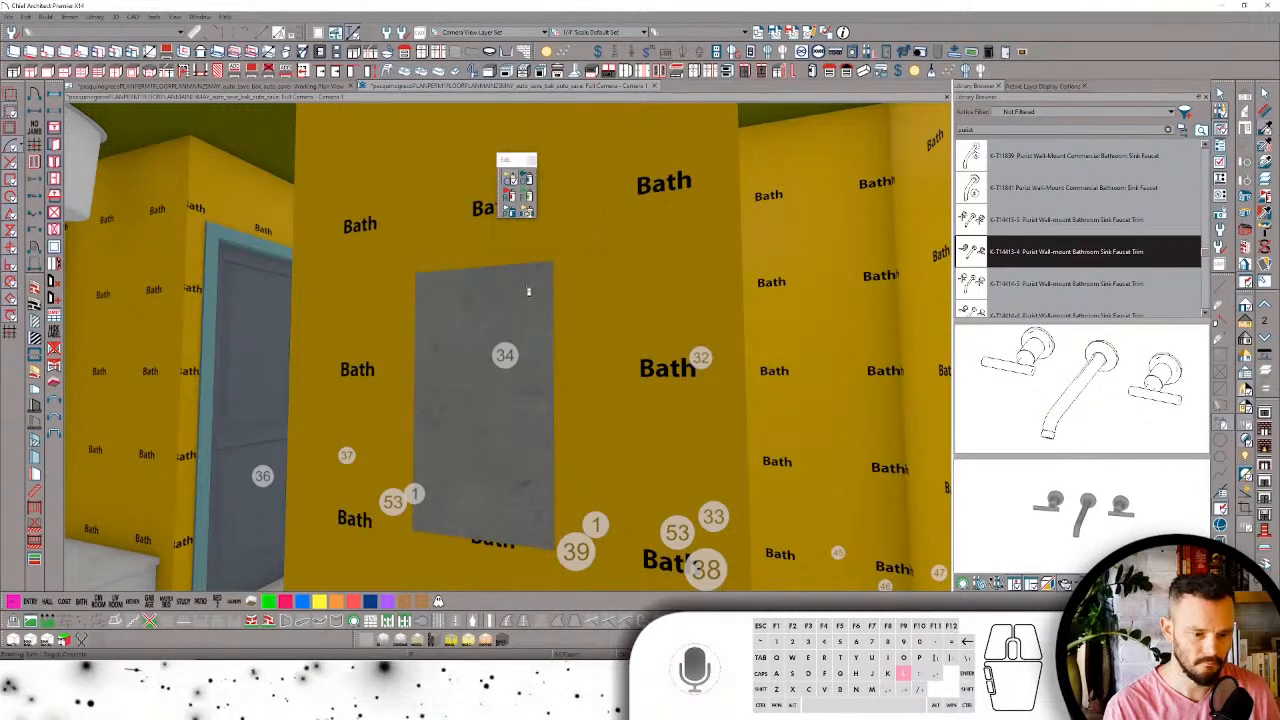
pyautogui.click(521, 367)
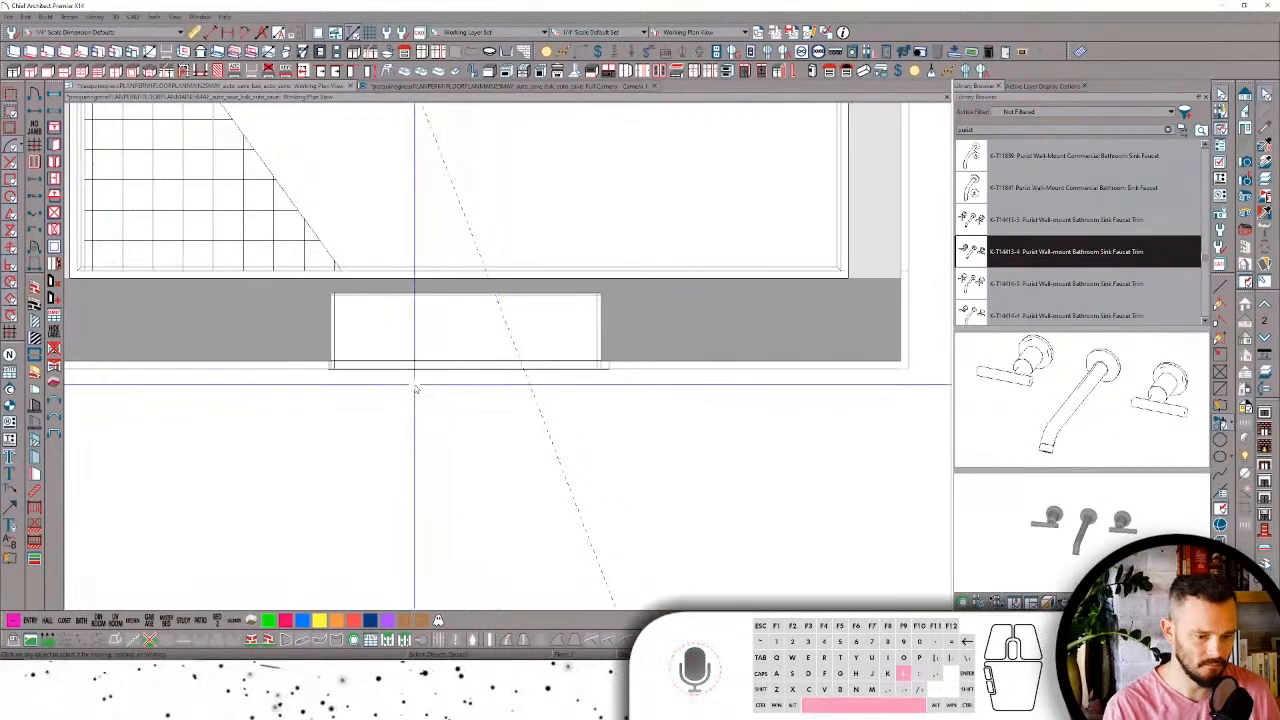
# Step: Check the thin wall-finish solid against the niche in the plan and in the camera view
pyautogui.click(405, 370)
pyautogui.scroll(4, 400, 360)
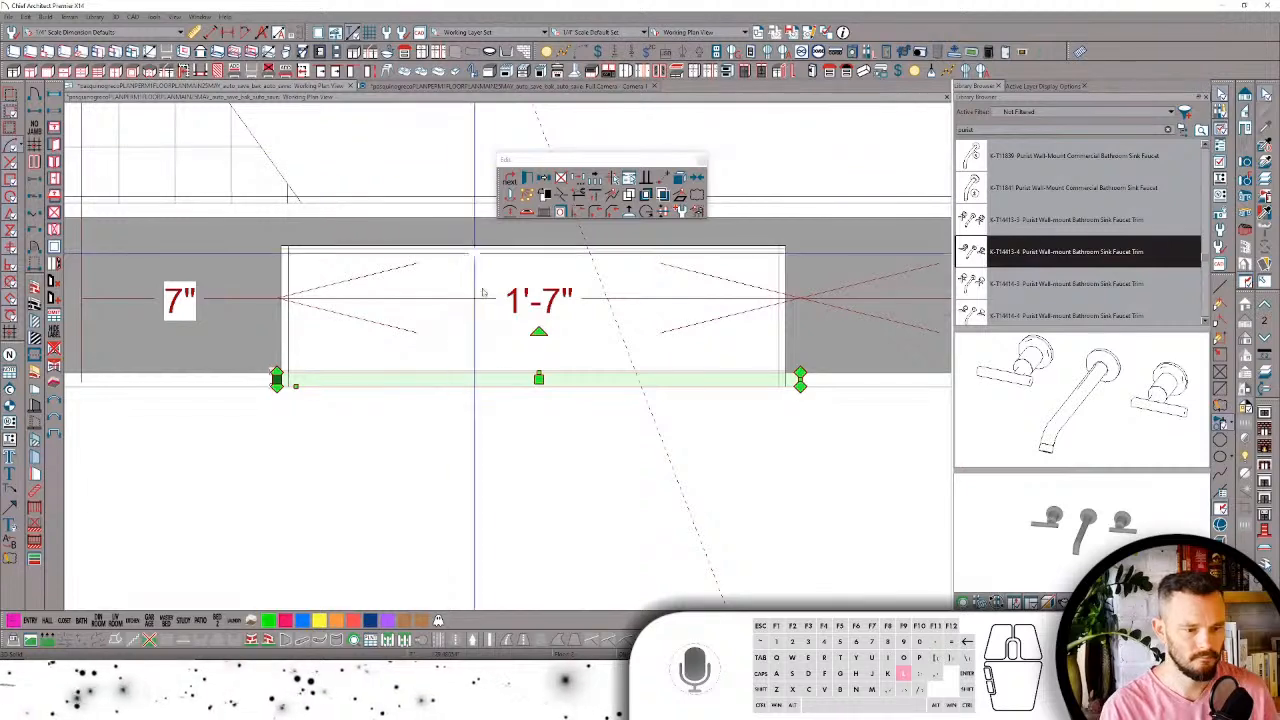
pyautogui.hotkey('ctrl', 'Tab')
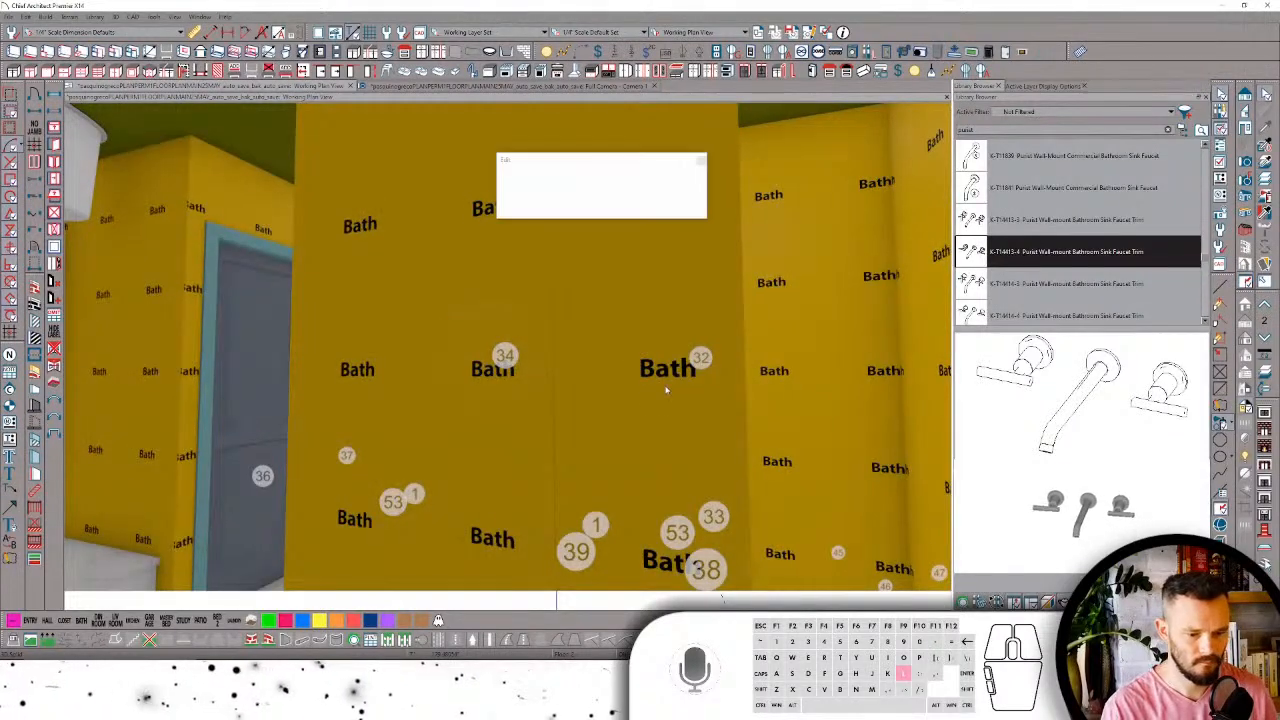
pyautogui.moveTo(665, 395); pyautogui.dragTo(618, 480)
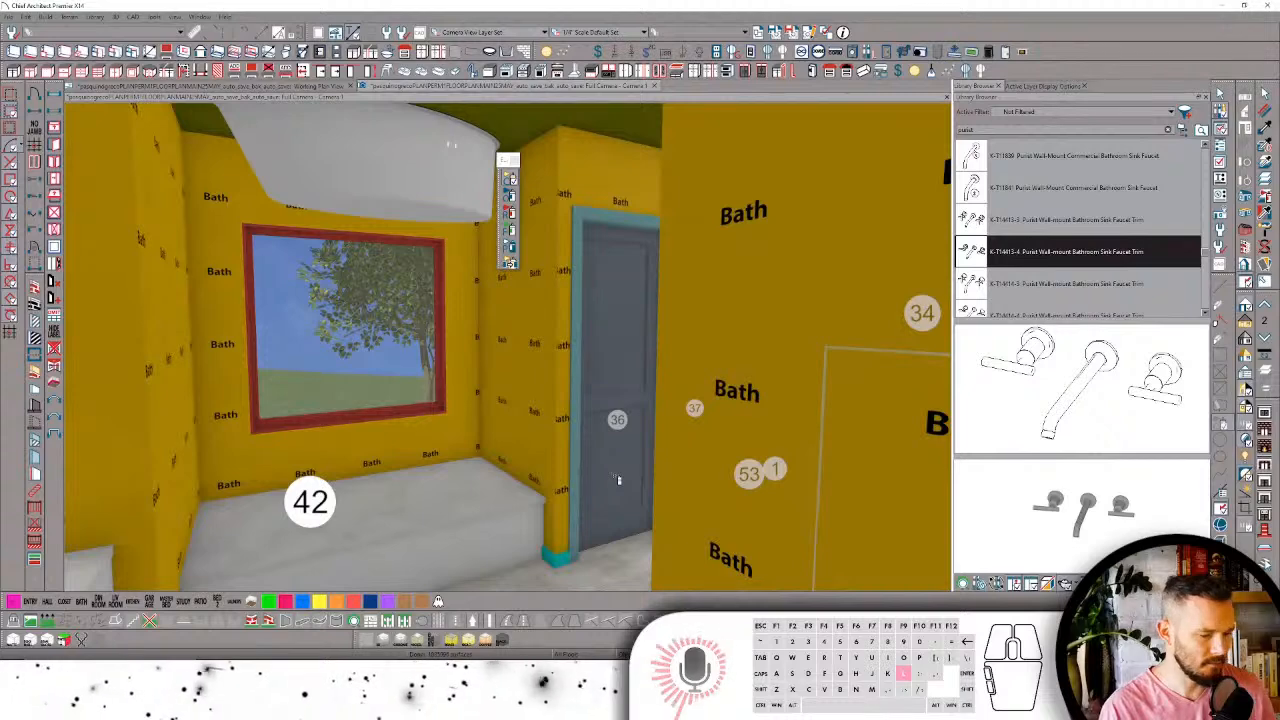
pyautogui.moveTo(617, 411); pyautogui.dragTo(572, 367)
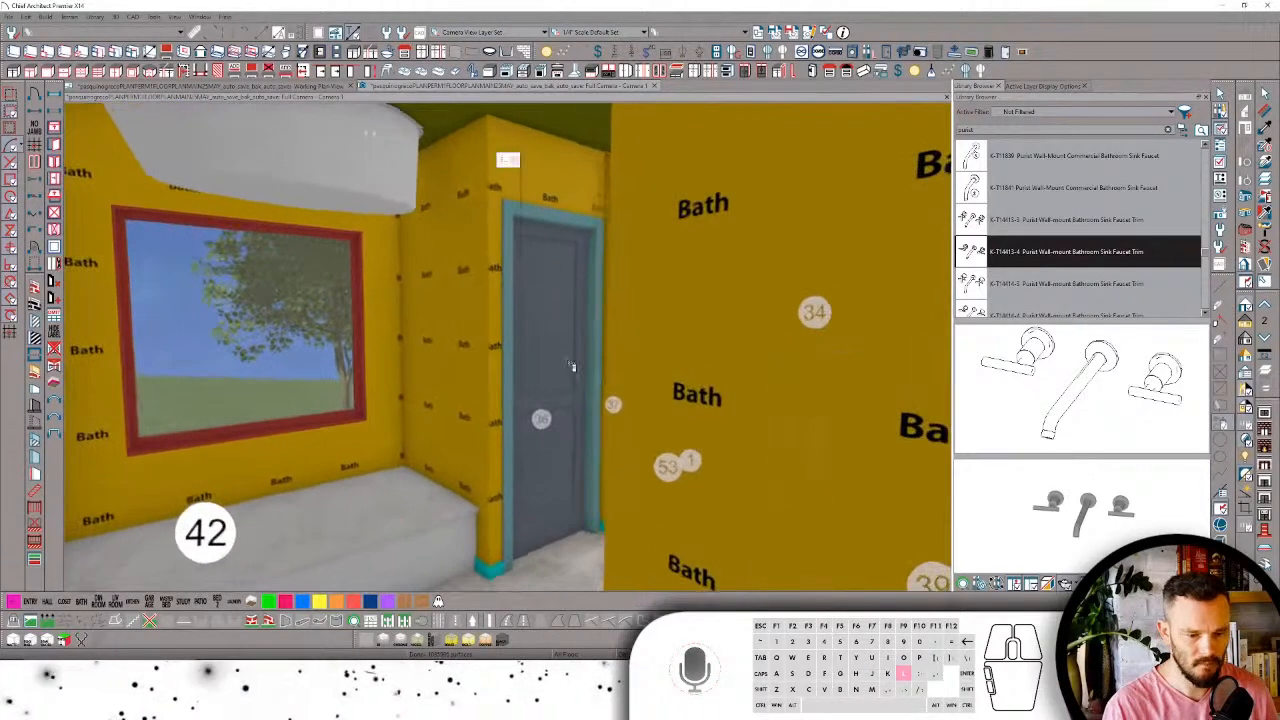
# Step: Show the door between the closet and the laundry fully open in the camera view
pyautogui.click(559, 344)
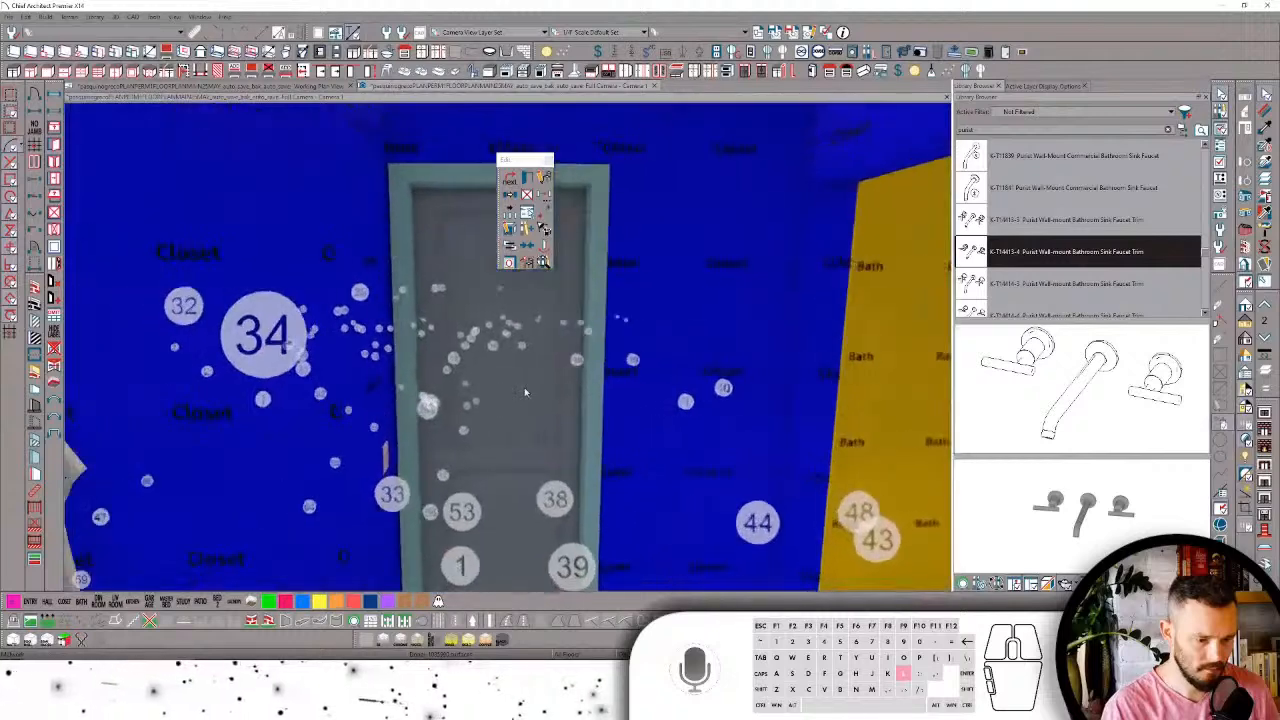
pyautogui.press('Escape')
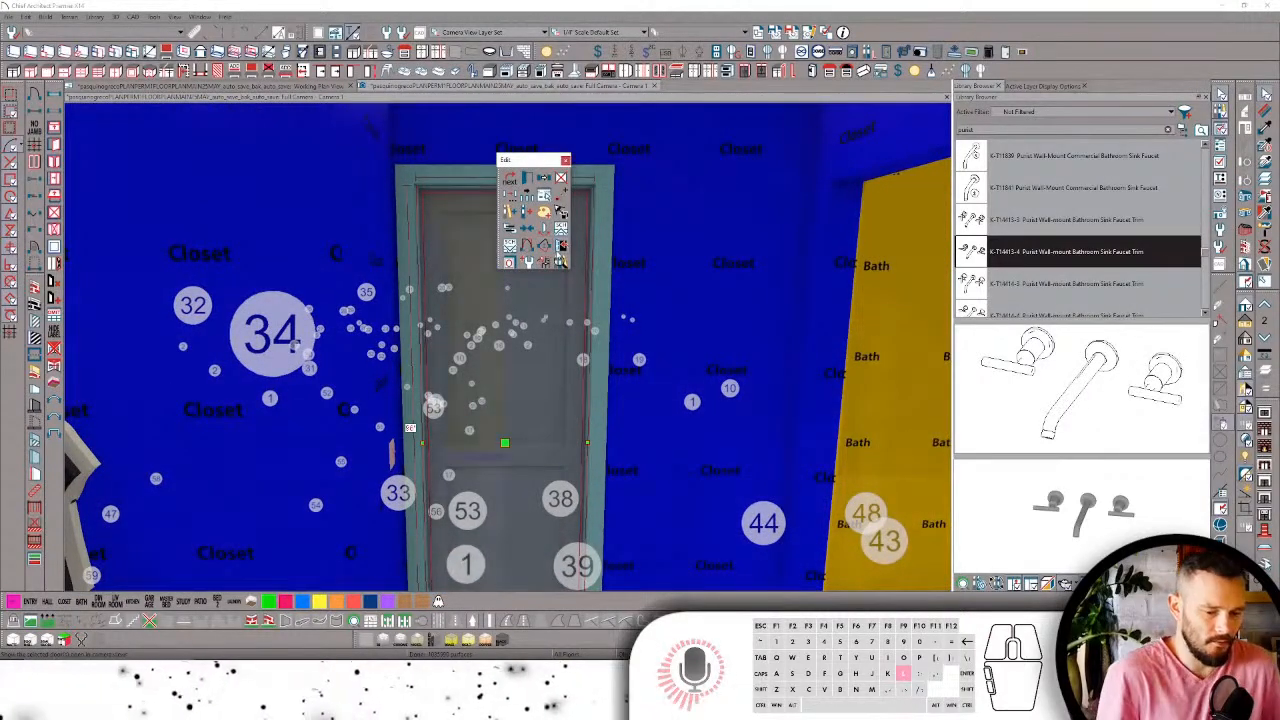
pyautogui.press('l')
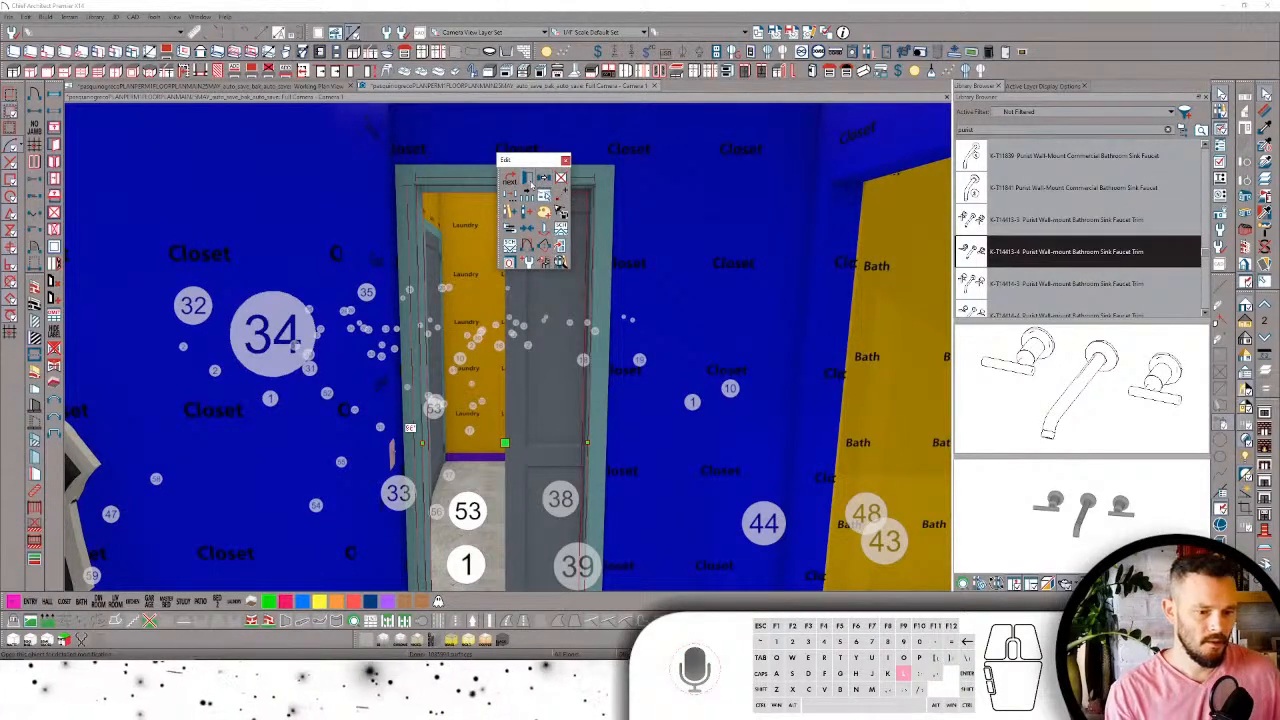
pyautogui.doubleClick(409, 193)
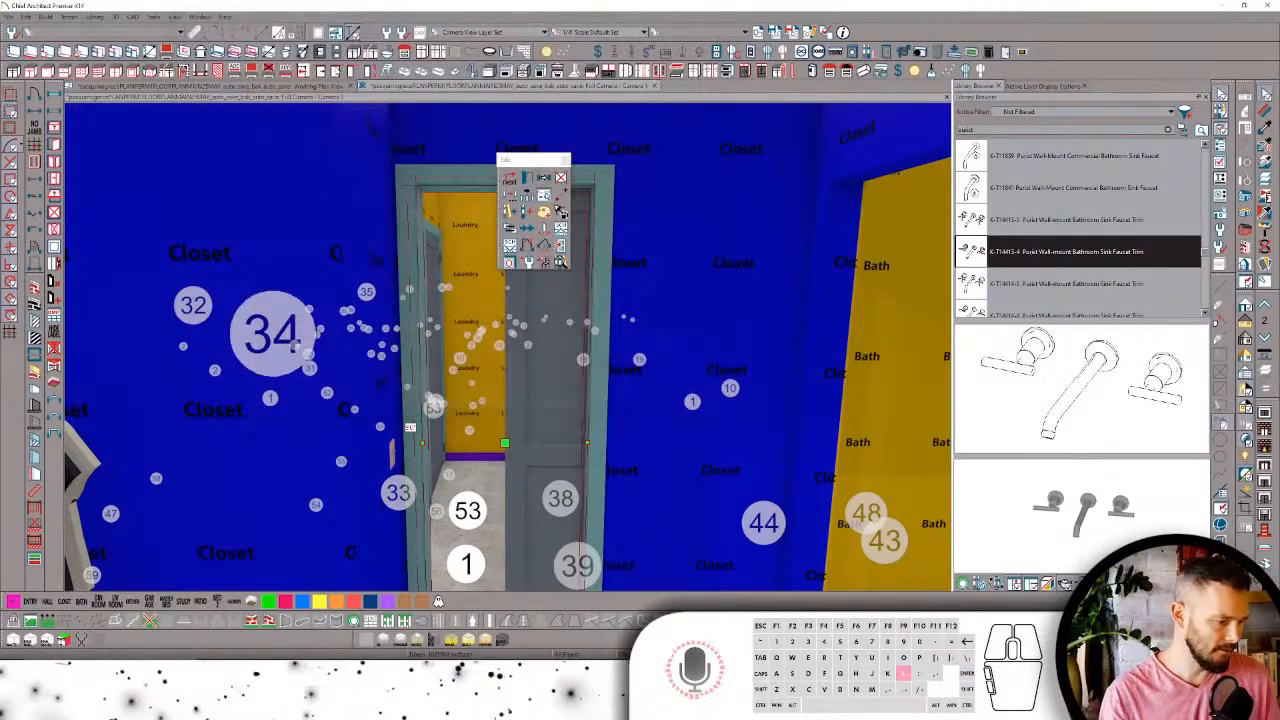
pyautogui.scroll(10, 517, 334)
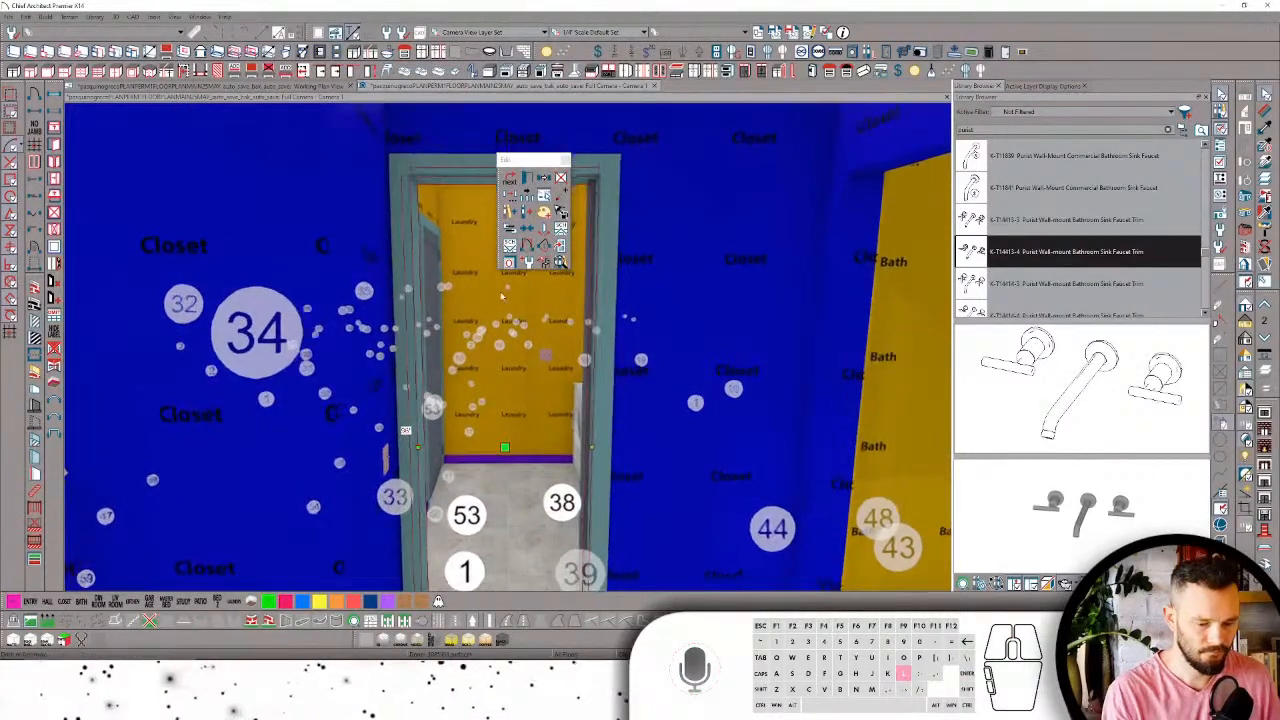
# Step: Show the laundry's exterior glass door open in the camera view
pyautogui.press('l')
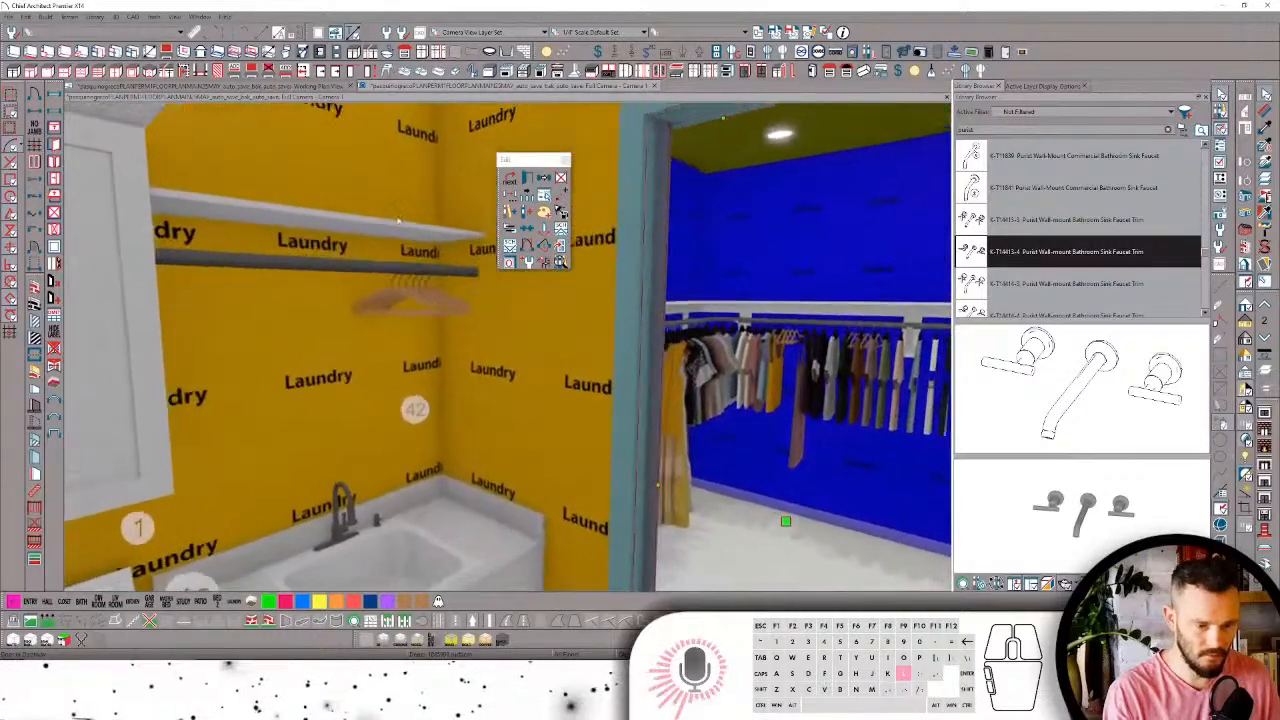
pyautogui.press('l')
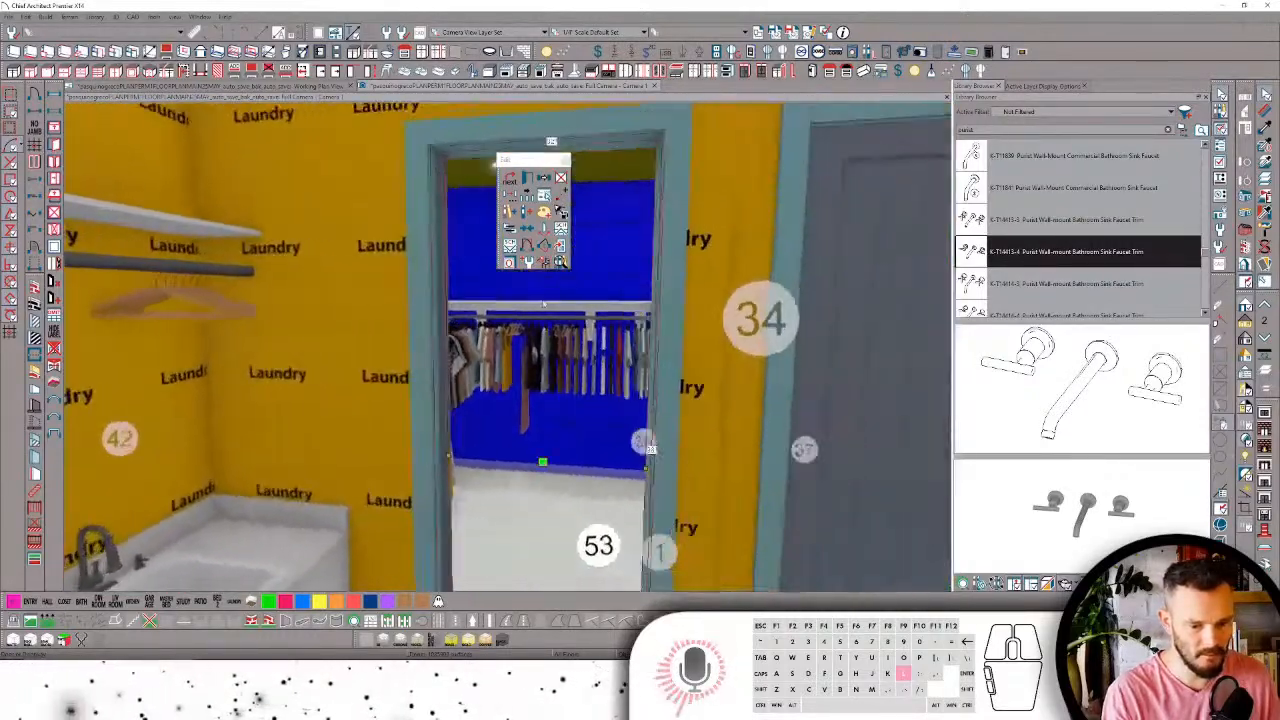
pyautogui.press('l')
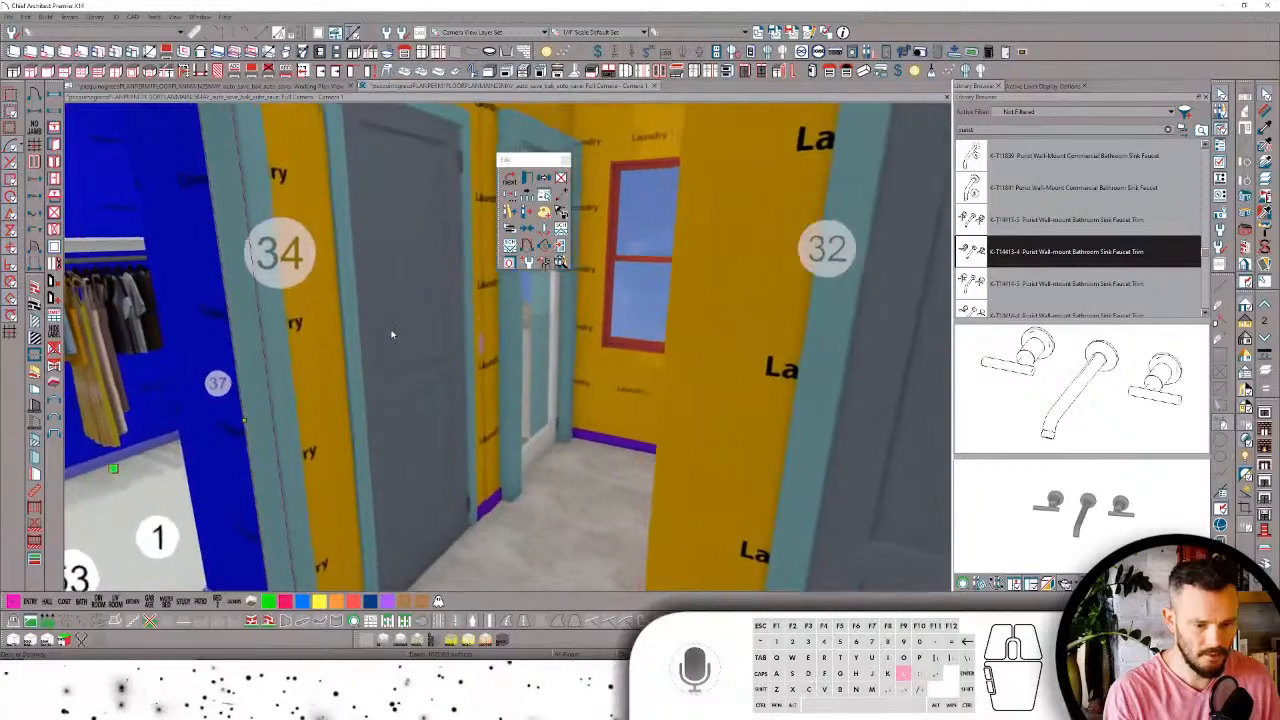
pyautogui.press('l')
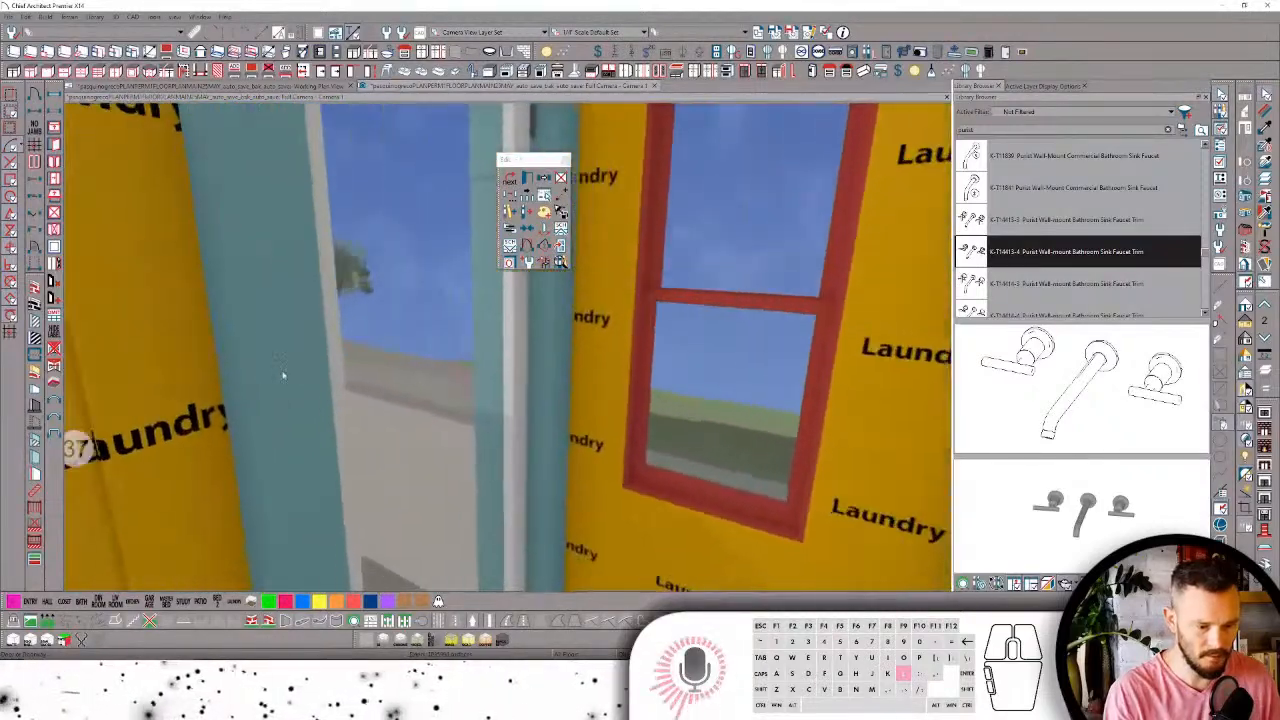
pyautogui.press('i')
pyautogui.press('l')
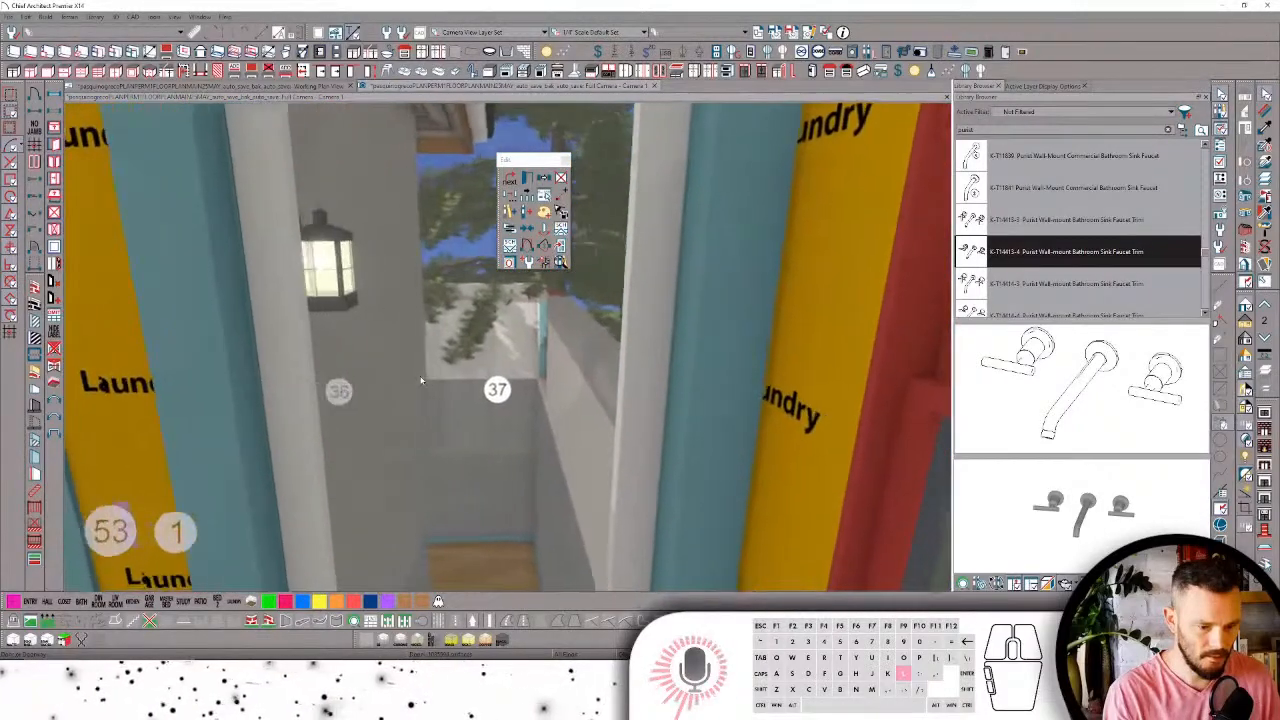
pyautogui.press('l')
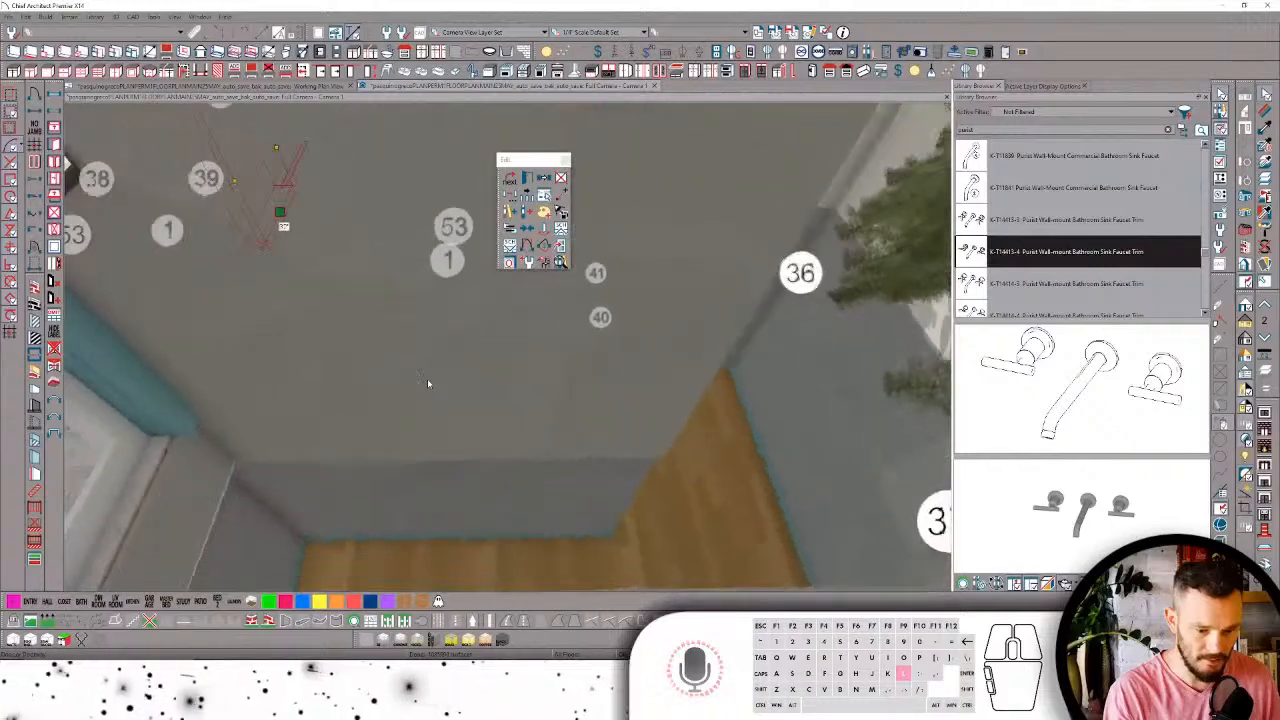
pyautogui.press('l')
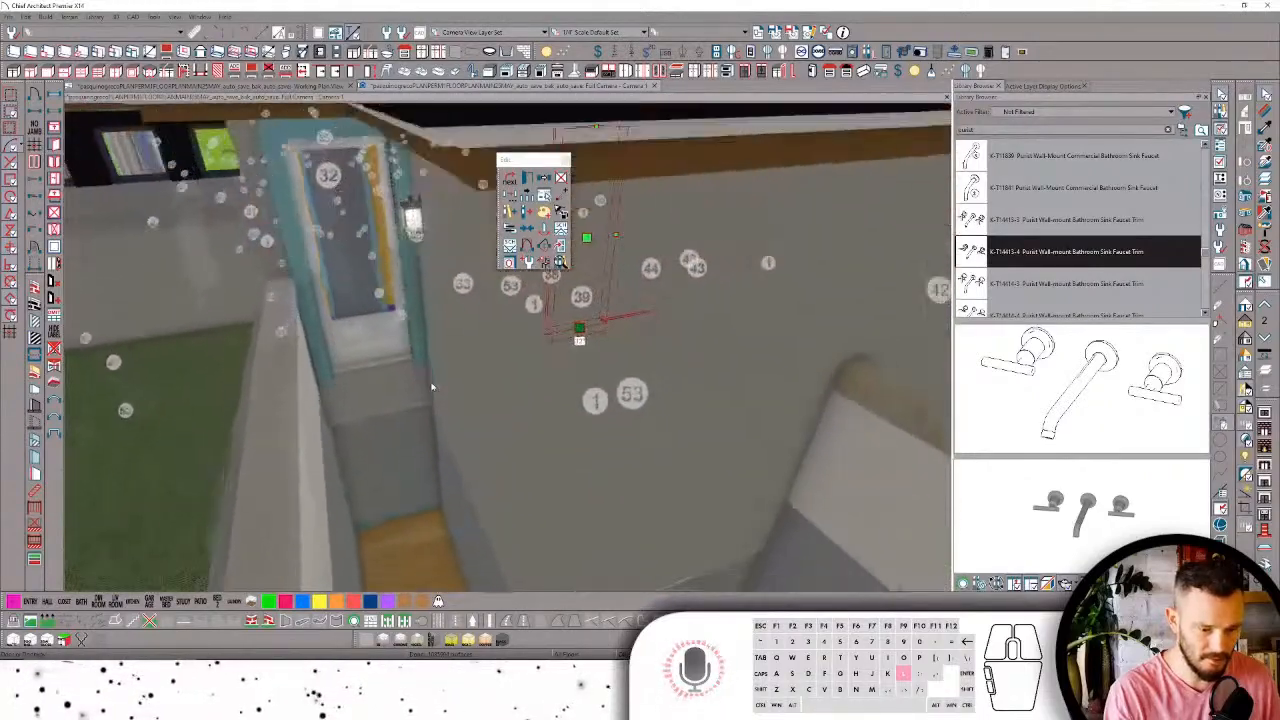
pyautogui.press('l')
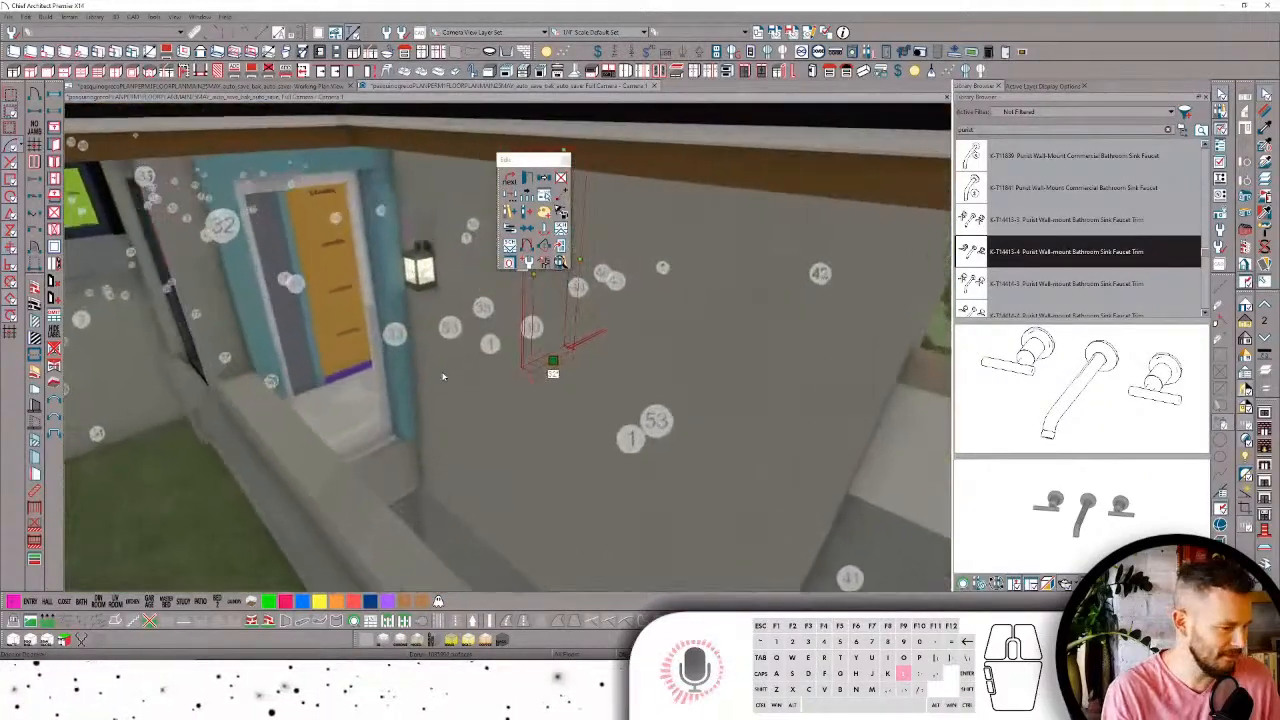
pyautogui.press('l')
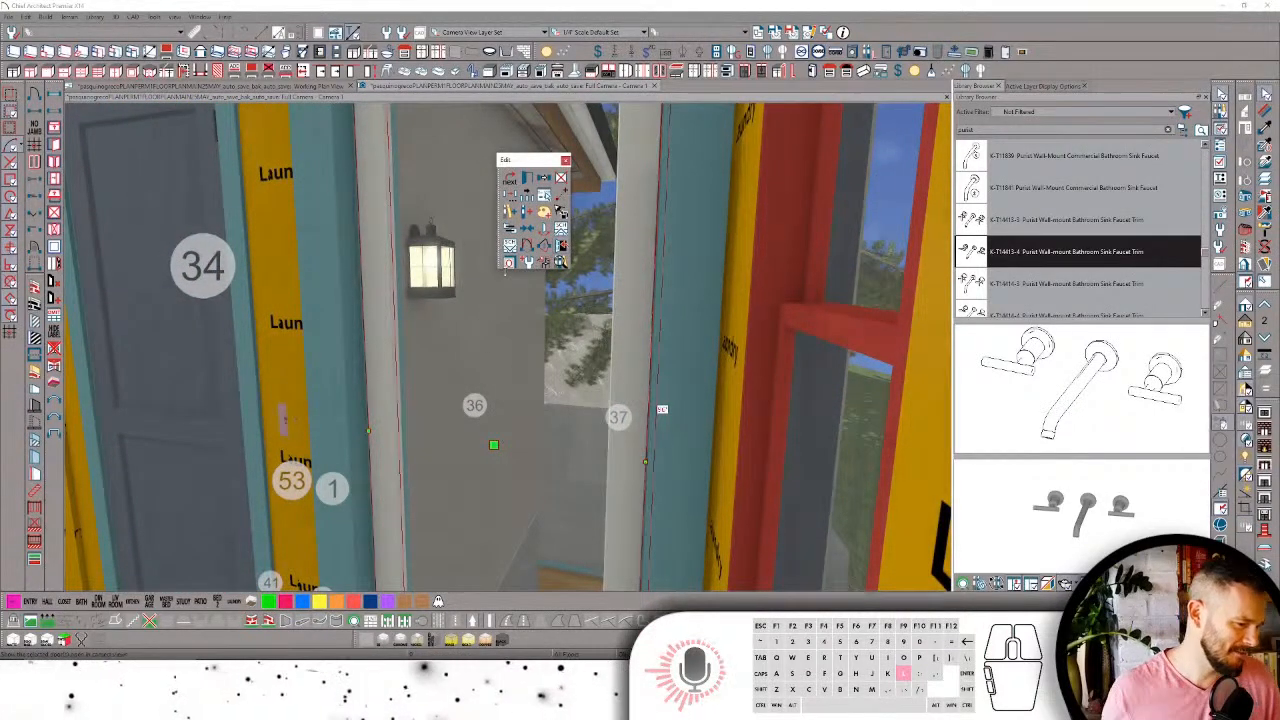
pyautogui.press('l')
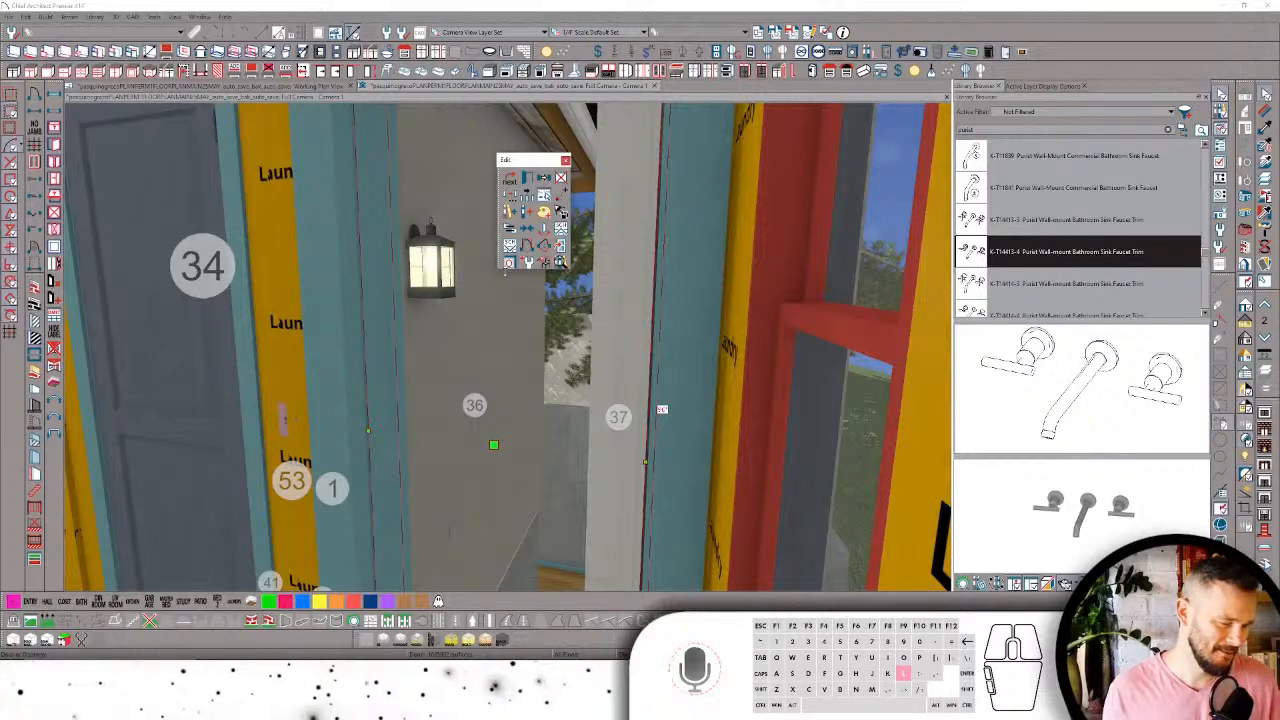
# Step: Show the door between the bath and the master bedroom fully open in the camera view
pyautogui.press('l')
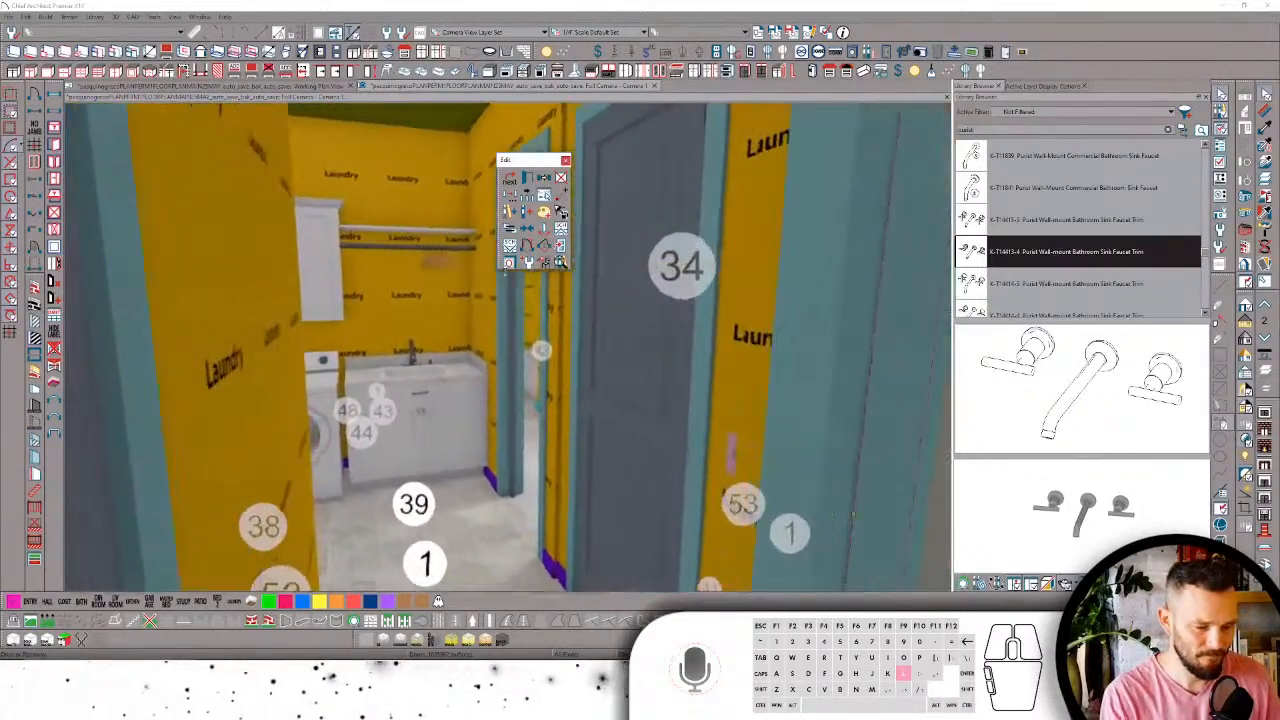
pyautogui.press('l')
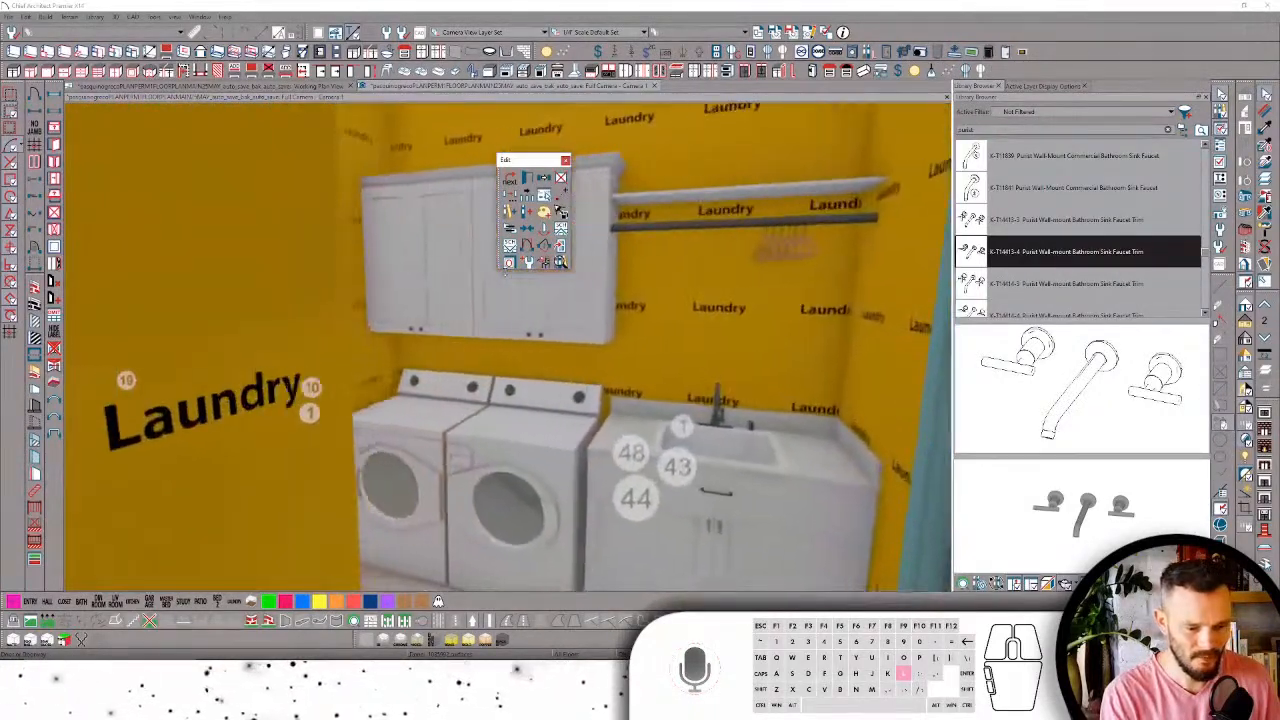
pyautogui.press('l')
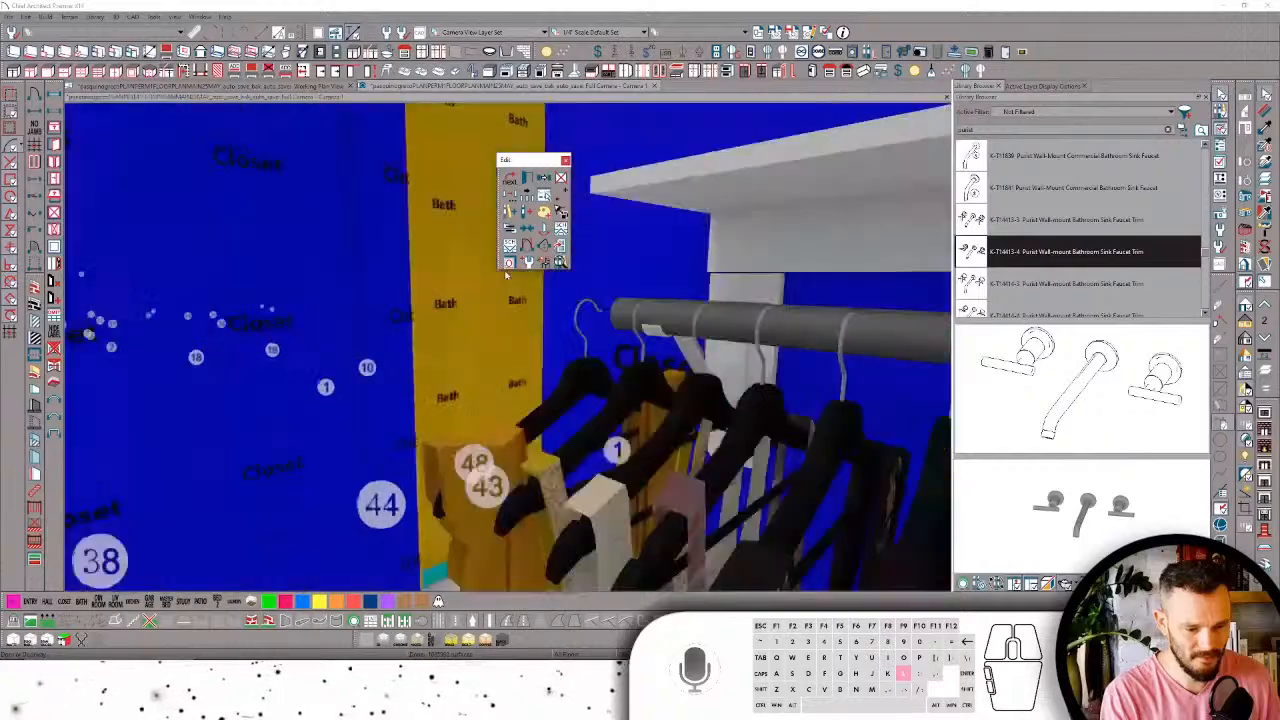
pyautogui.press('l')
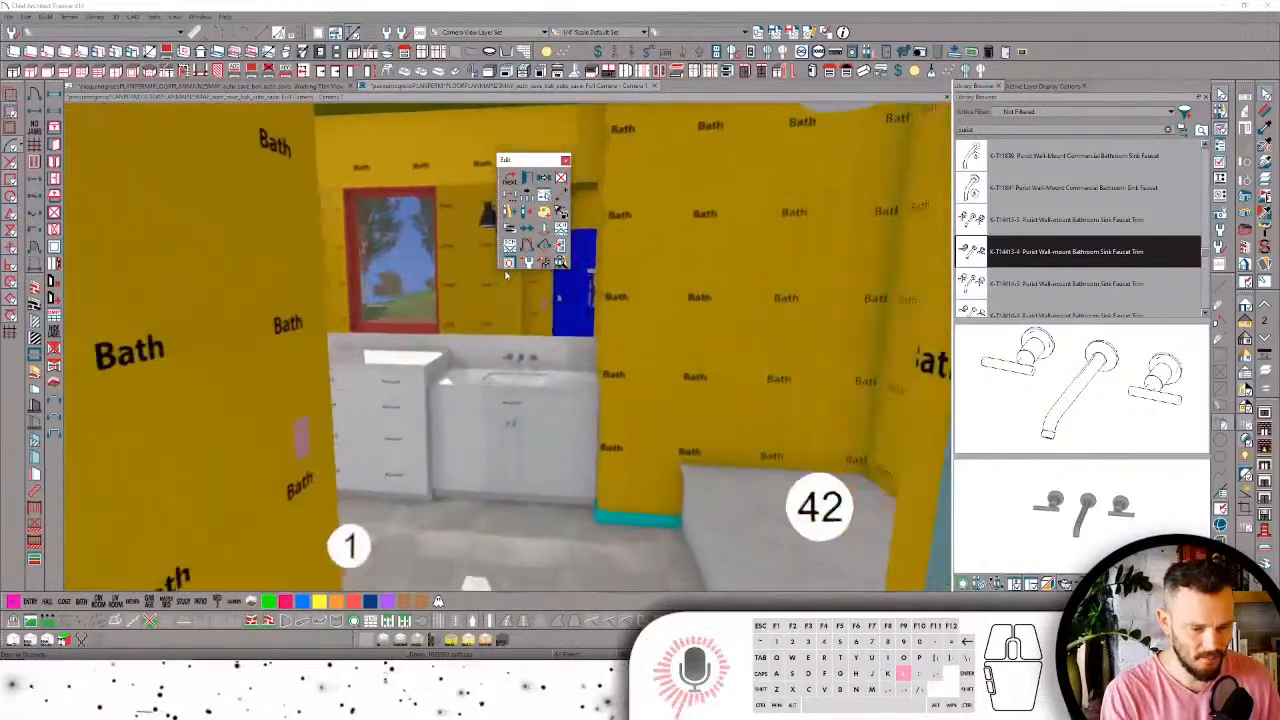
pyautogui.press('l')
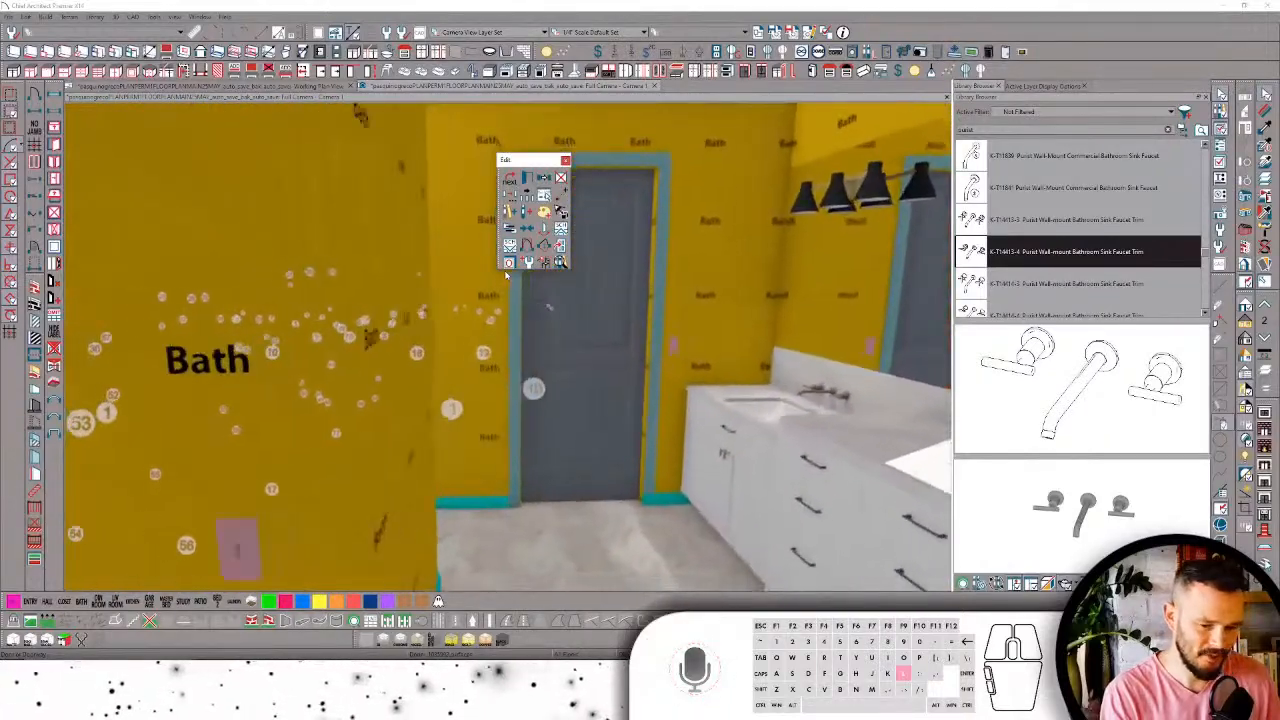
pyautogui.press('l')
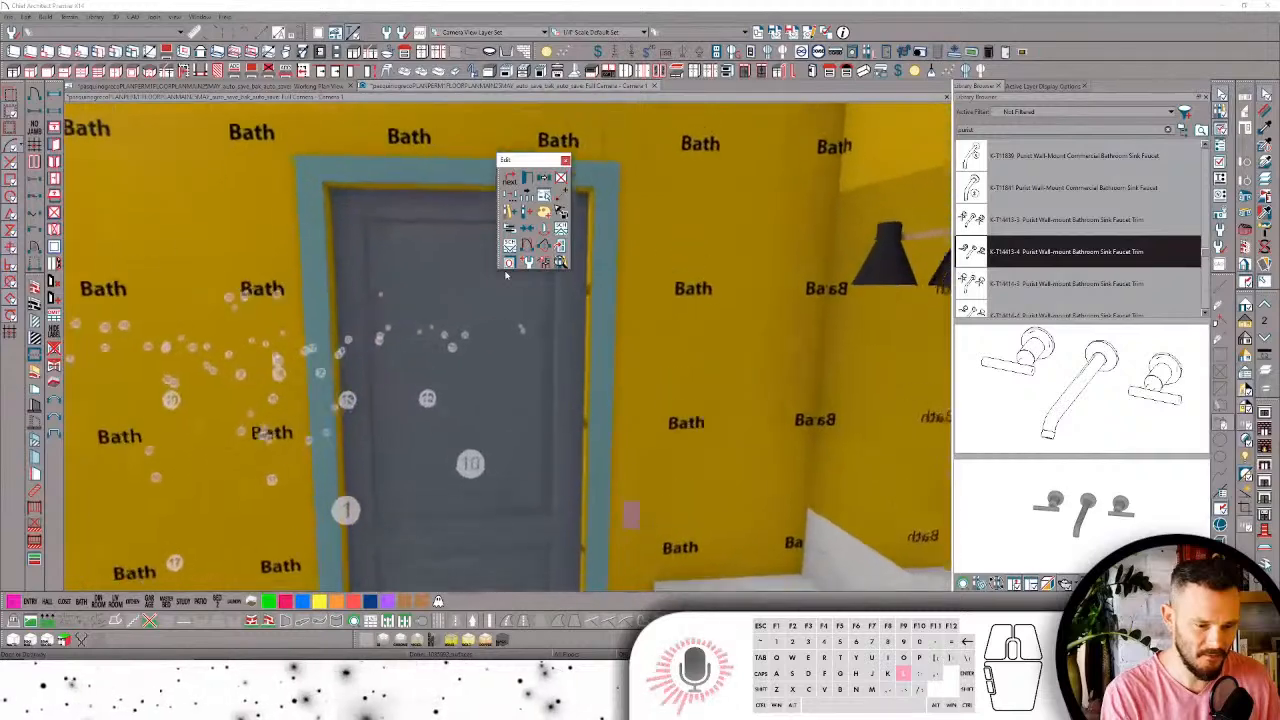
pyautogui.press('l')
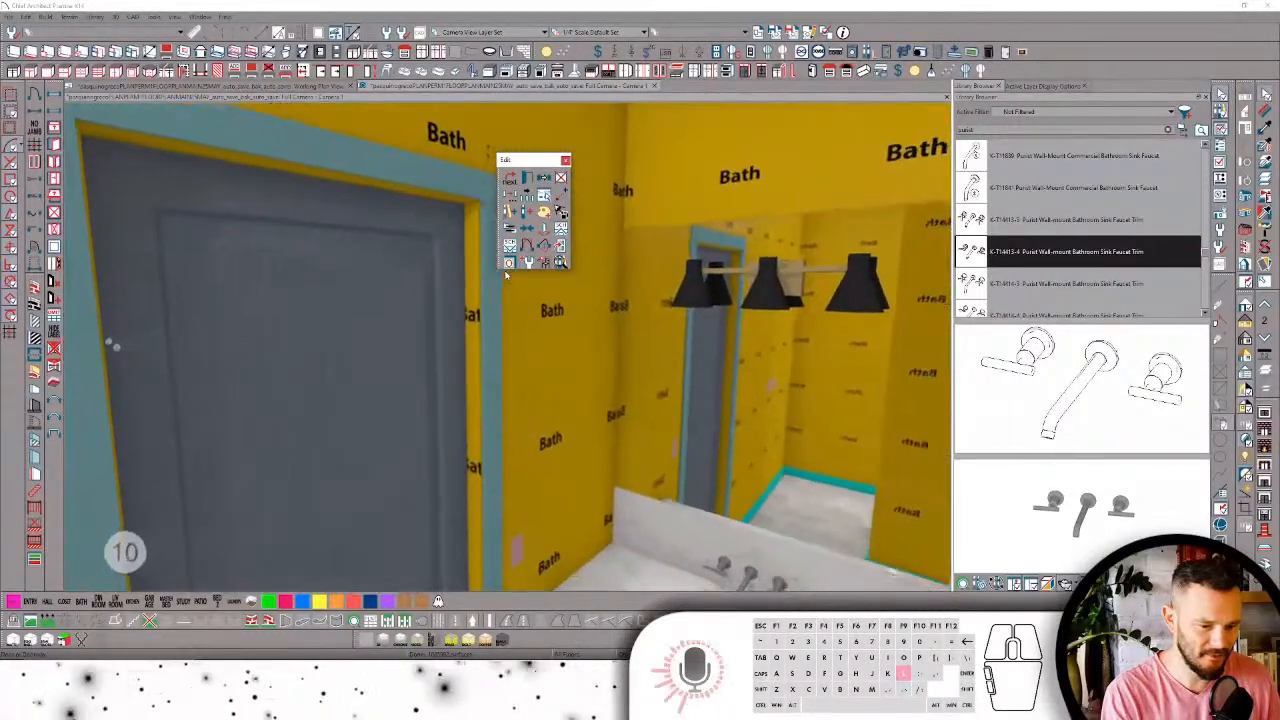
pyautogui.press('l')
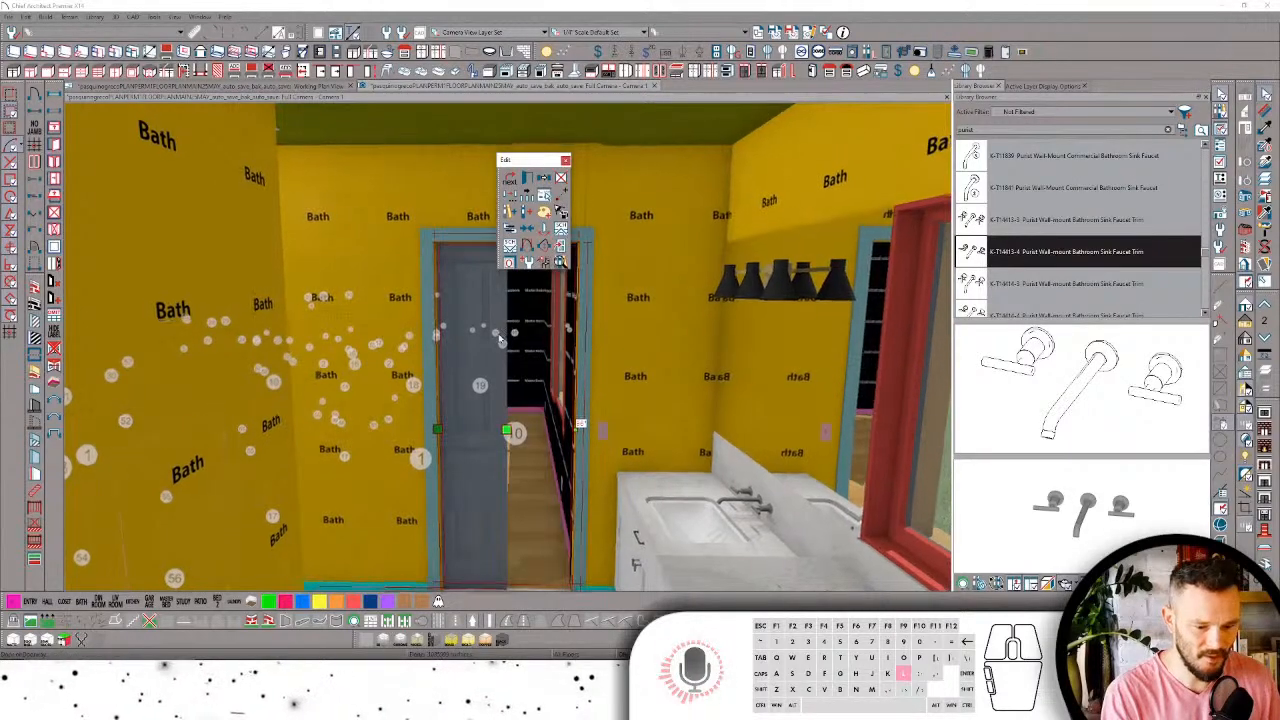
pyautogui.press('l')
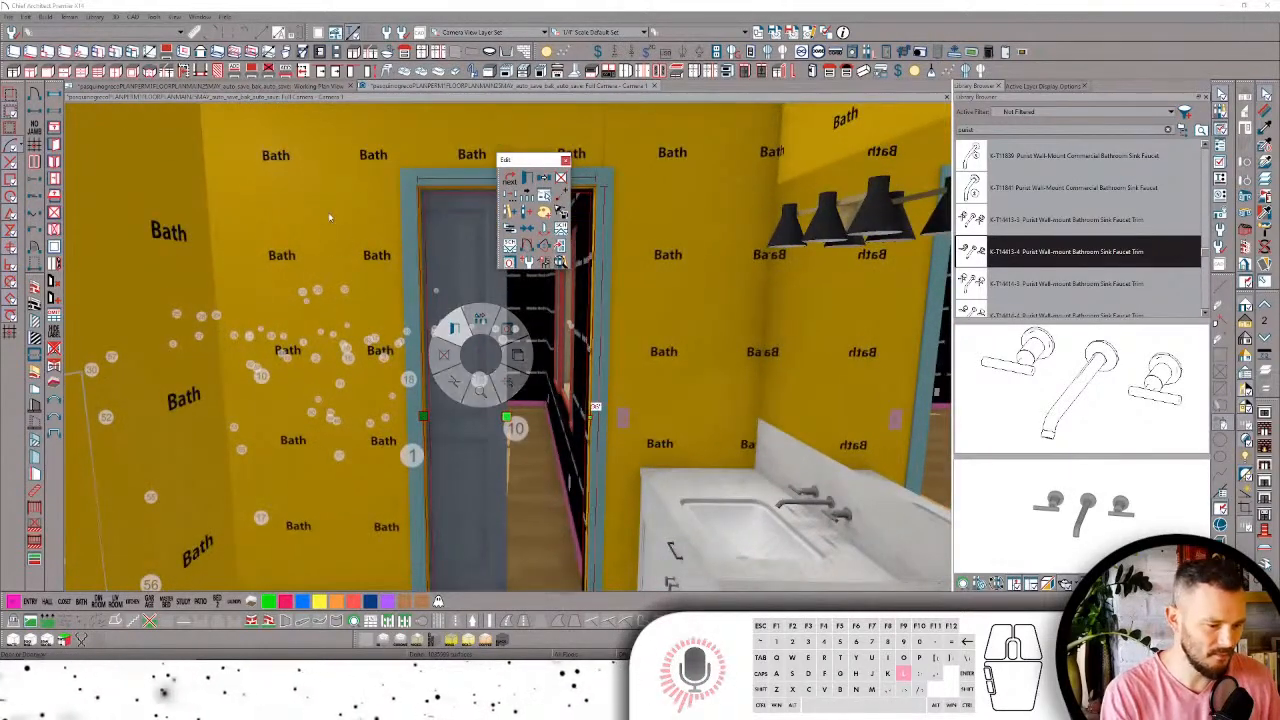
pyautogui.hotkey('ctrl', 'e')
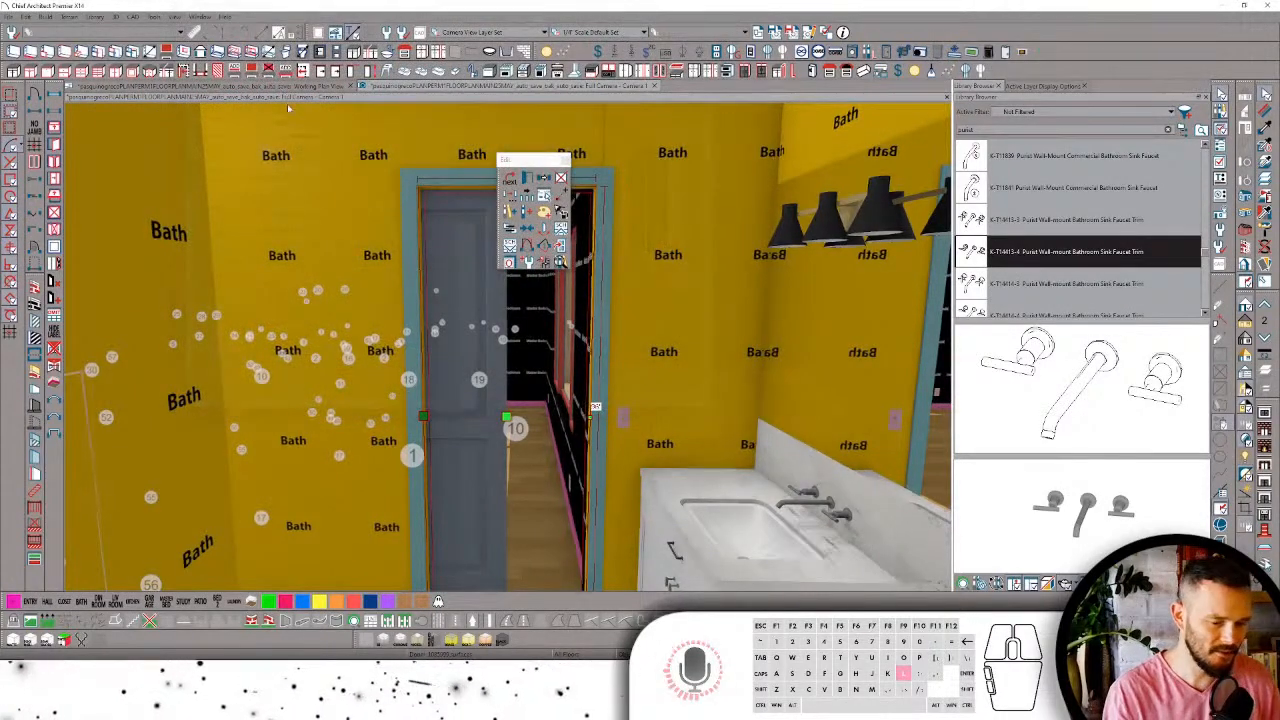
pyautogui.press('Up')
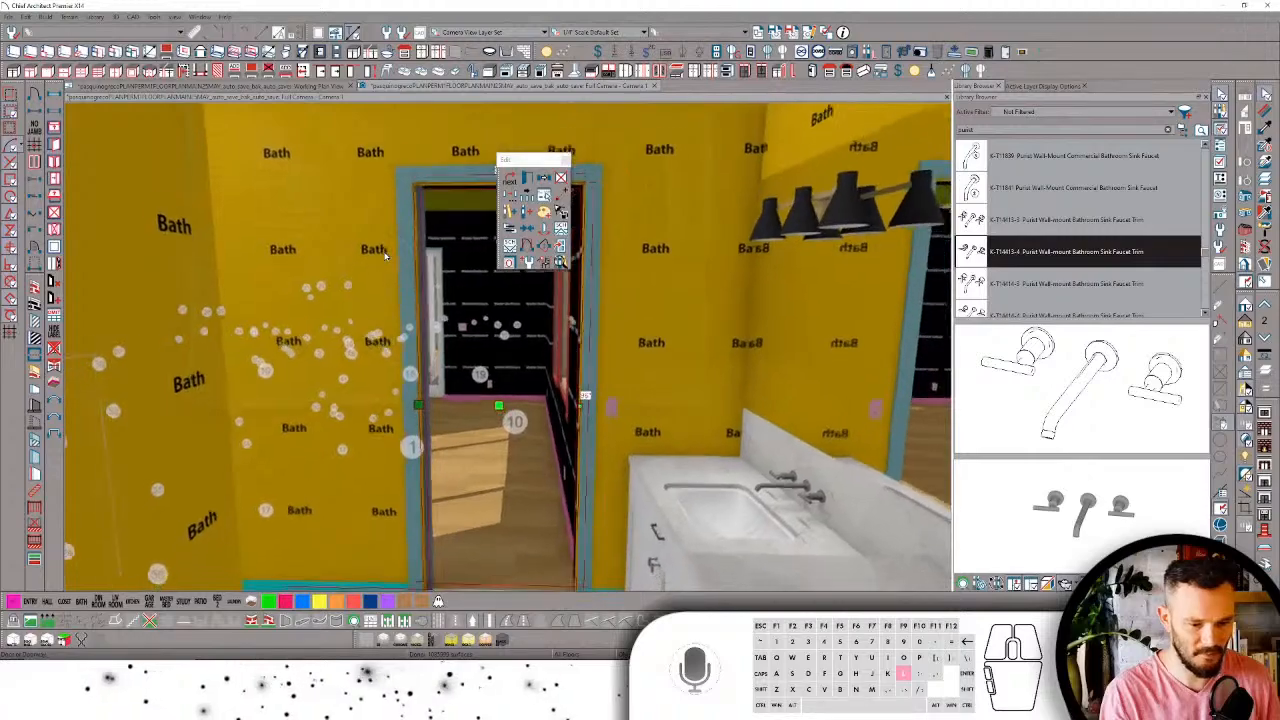
# Step: Walk the camera into the master bedroom and look back through the open door into the bath
pyautogui.press('Left')
pyautogui.press('Left')
pyautogui.press('Left')
pyautogui.press('Left')
pyautogui.press('Left')
pyautogui.press('Left')
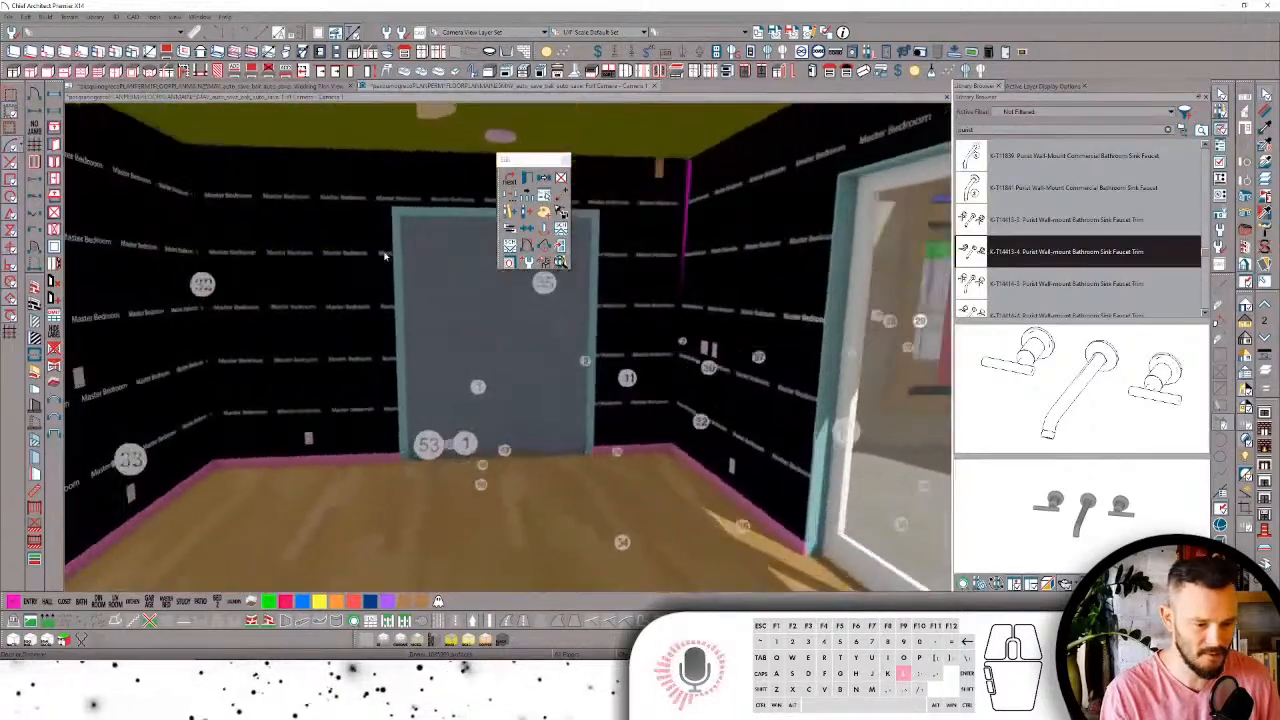
pyautogui.press('Left')
pyautogui.press('Left')
pyautogui.press('Up')
pyautogui.press('Up')
pyautogui.press('Up')
pyautogui.press('Up')
pyautogui.press('Up')
pyautogui.press('Up')
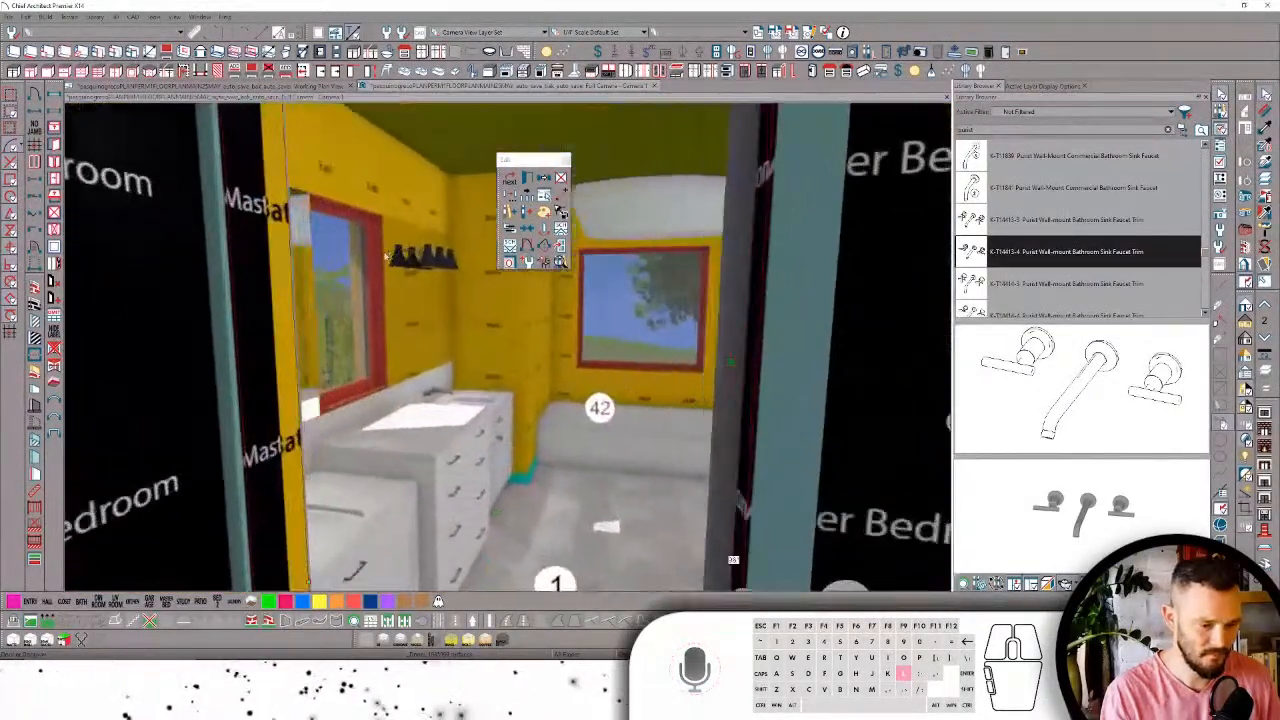
# Step: Walk the camera through the bath to examine the vanity, the niche wall panel and the open bedroom doorway
pyautogui.press('Right')
pyautogui.press('Right')
pyautogui.press('Right')
pyautogui.press('Right')
pyautogui.press('Right')
pyautogui.press('Right')
pyautogui.press('Right')
pyautogui.press('Right')
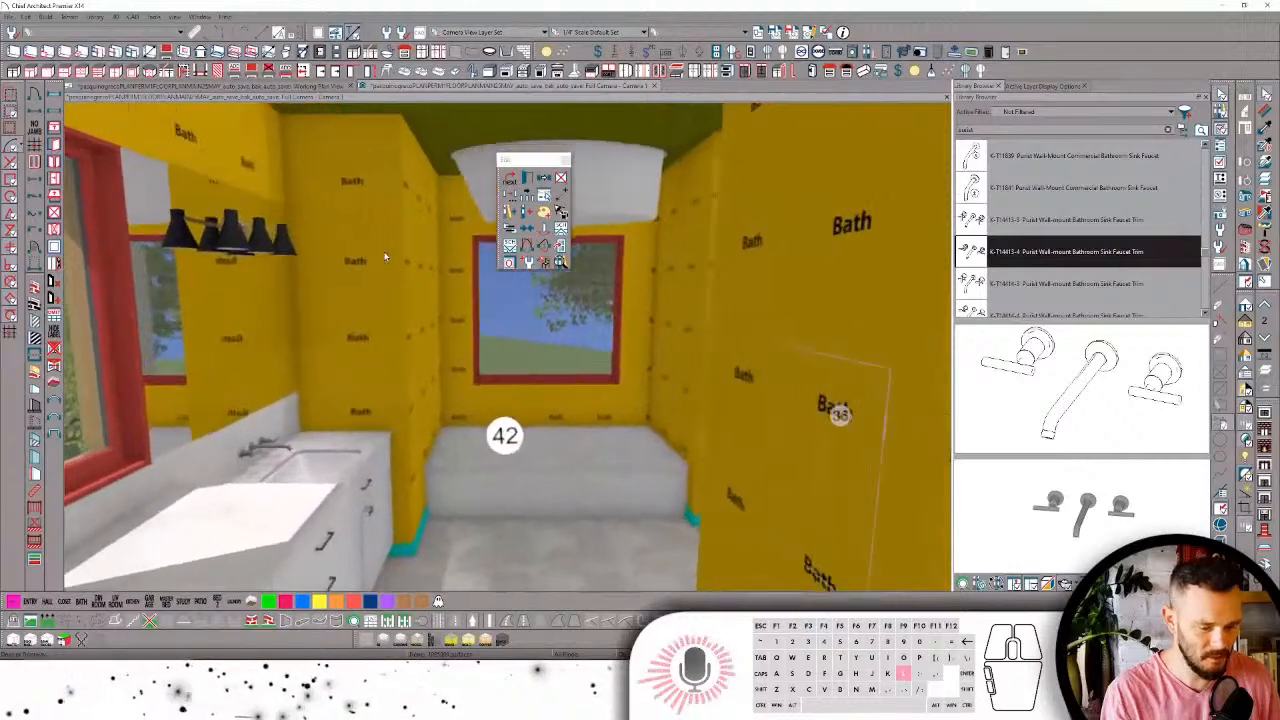
pyautogui.press('l')
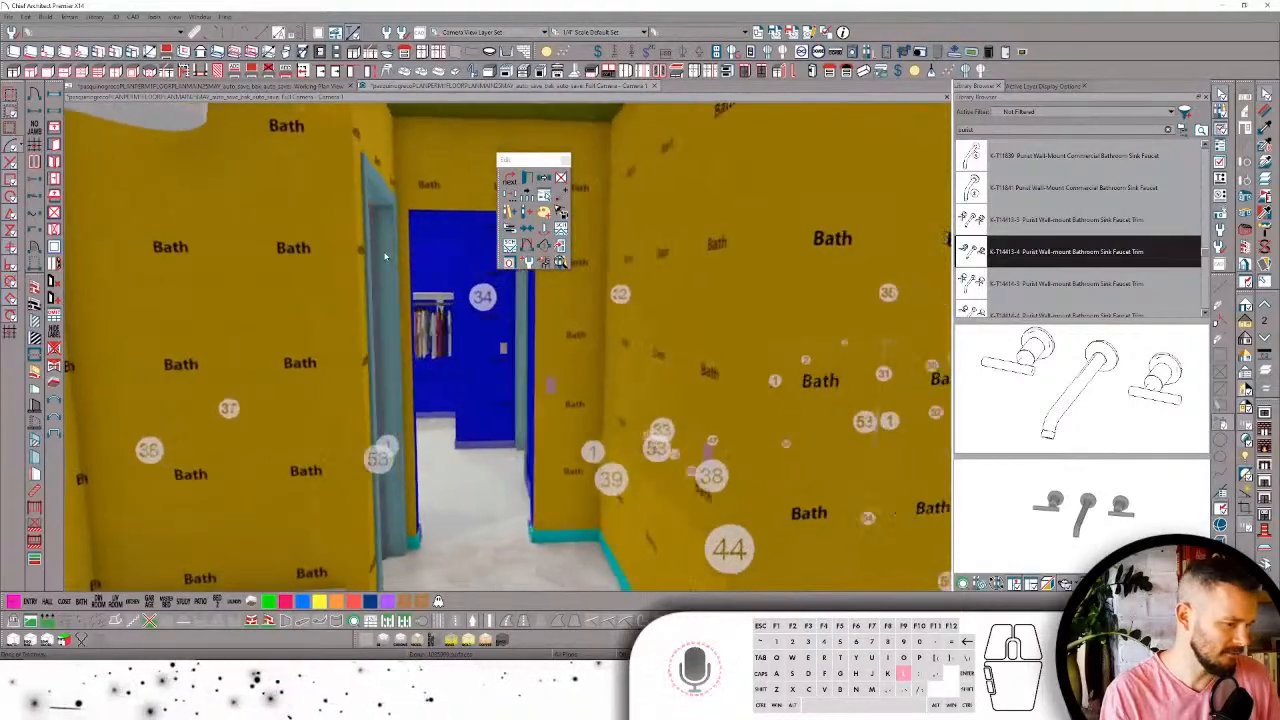
pyautogui.press('l')
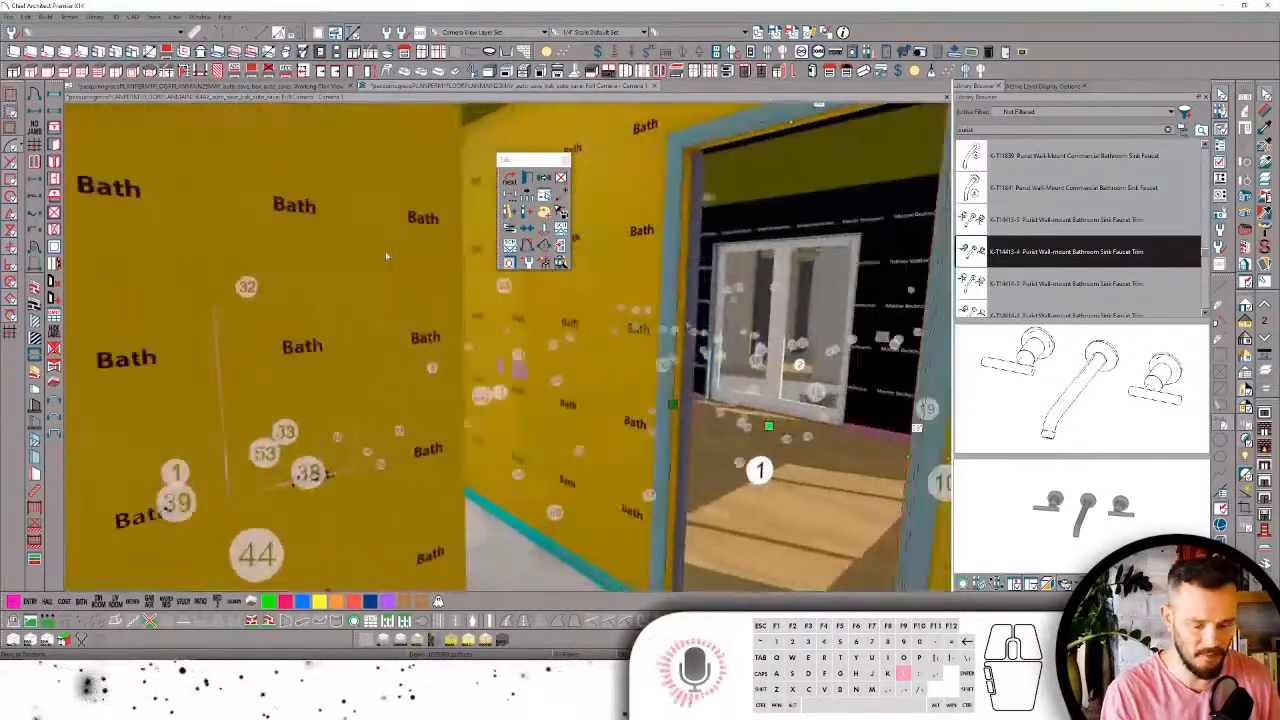
# Step: Walk the camera from the bath through the master bedroom to the exterior side of its glass doors and back inside
pyautogui.press('l')
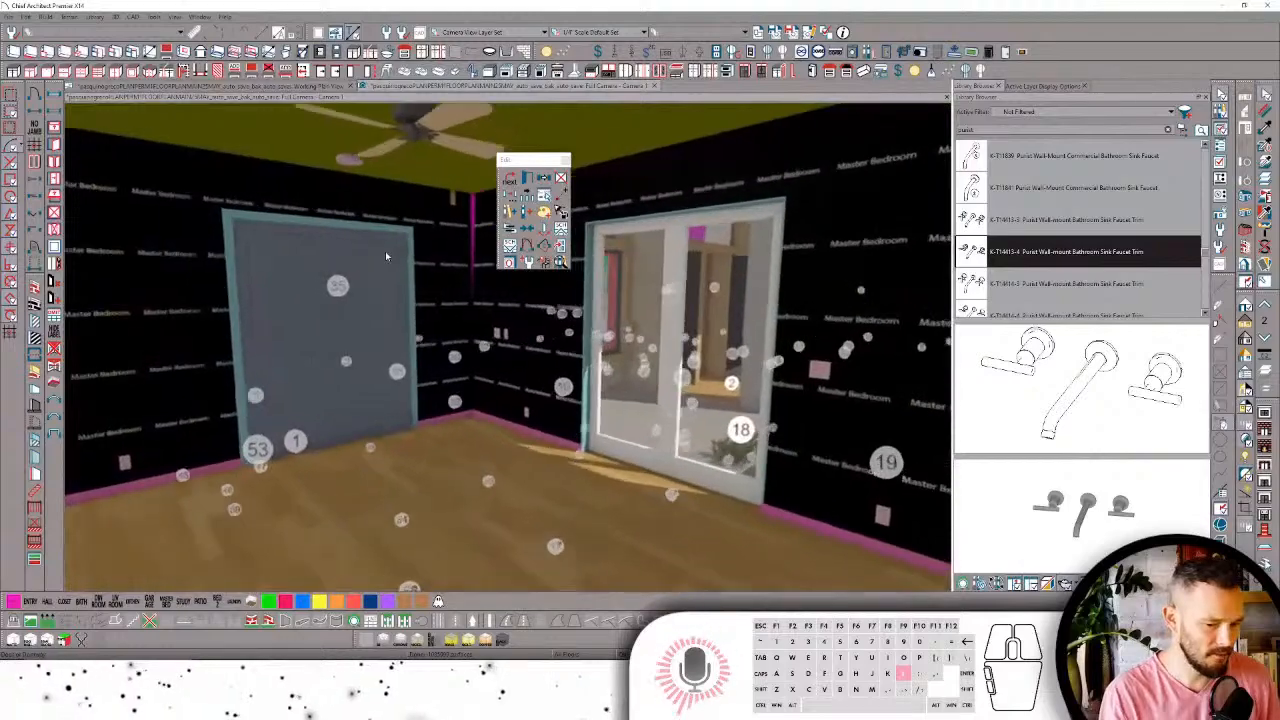
pyautogui.press('l')
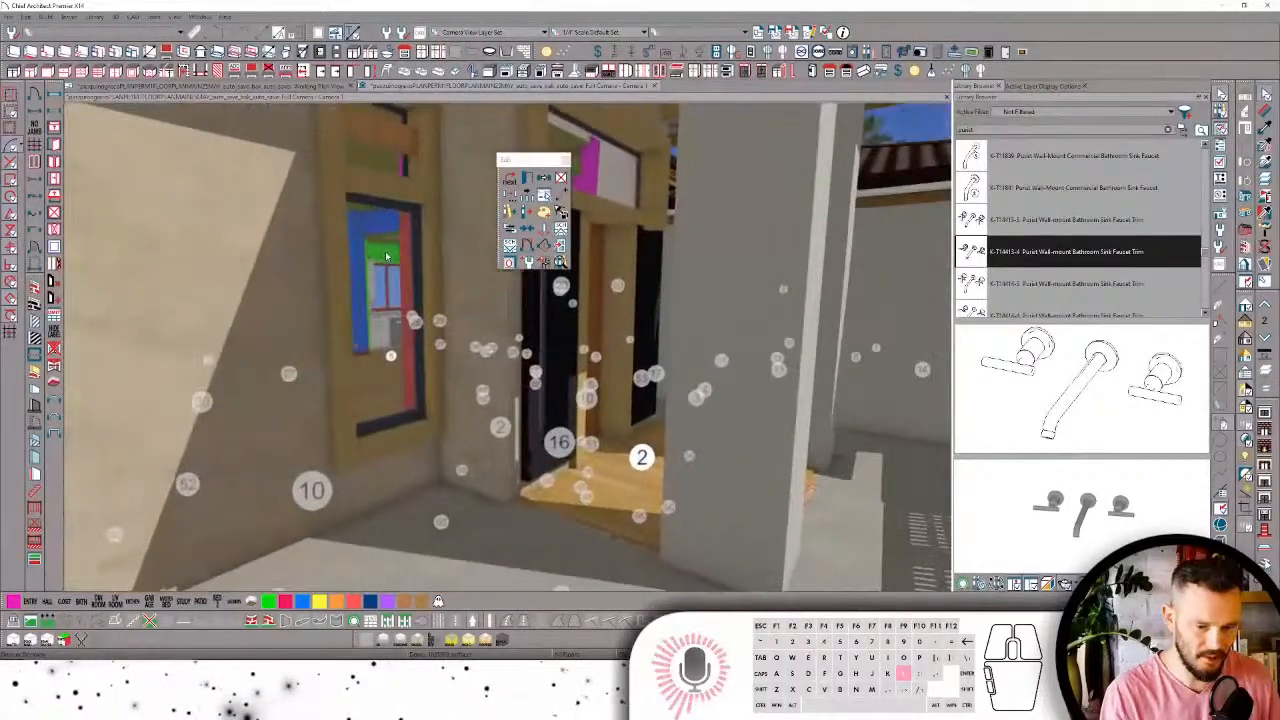
pyautogui.press('l')
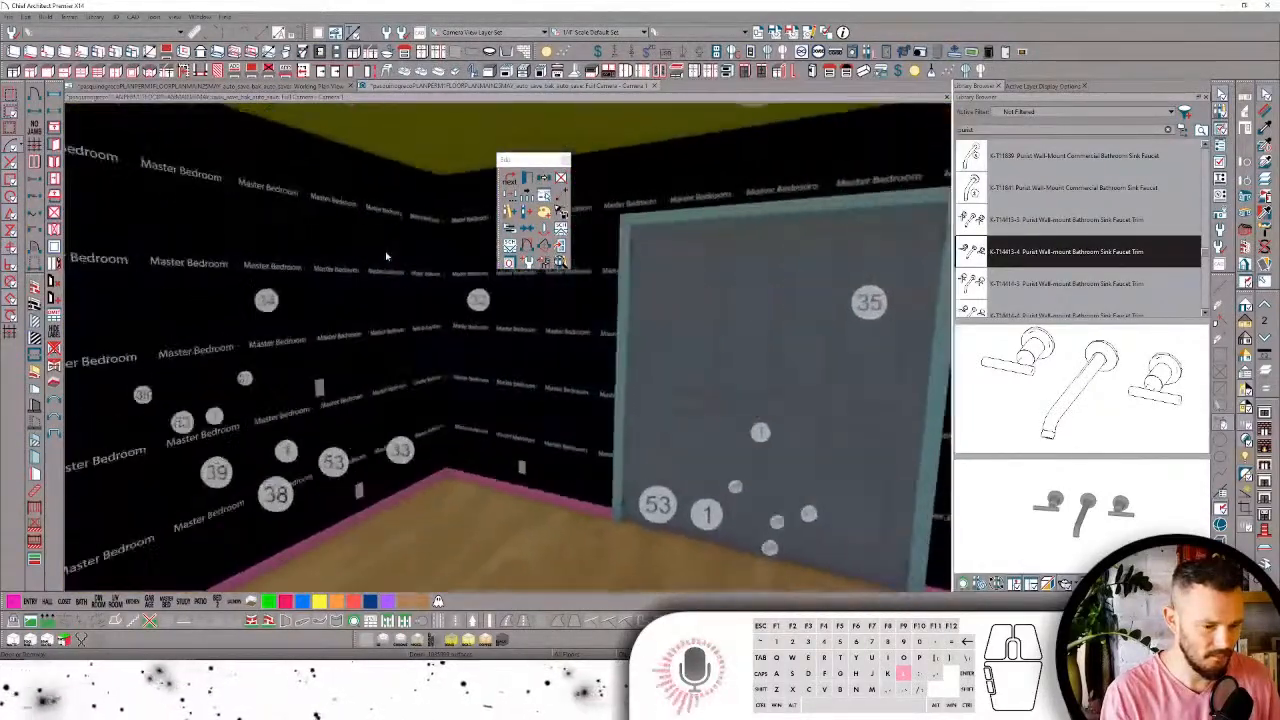
pyautogui.press('l')
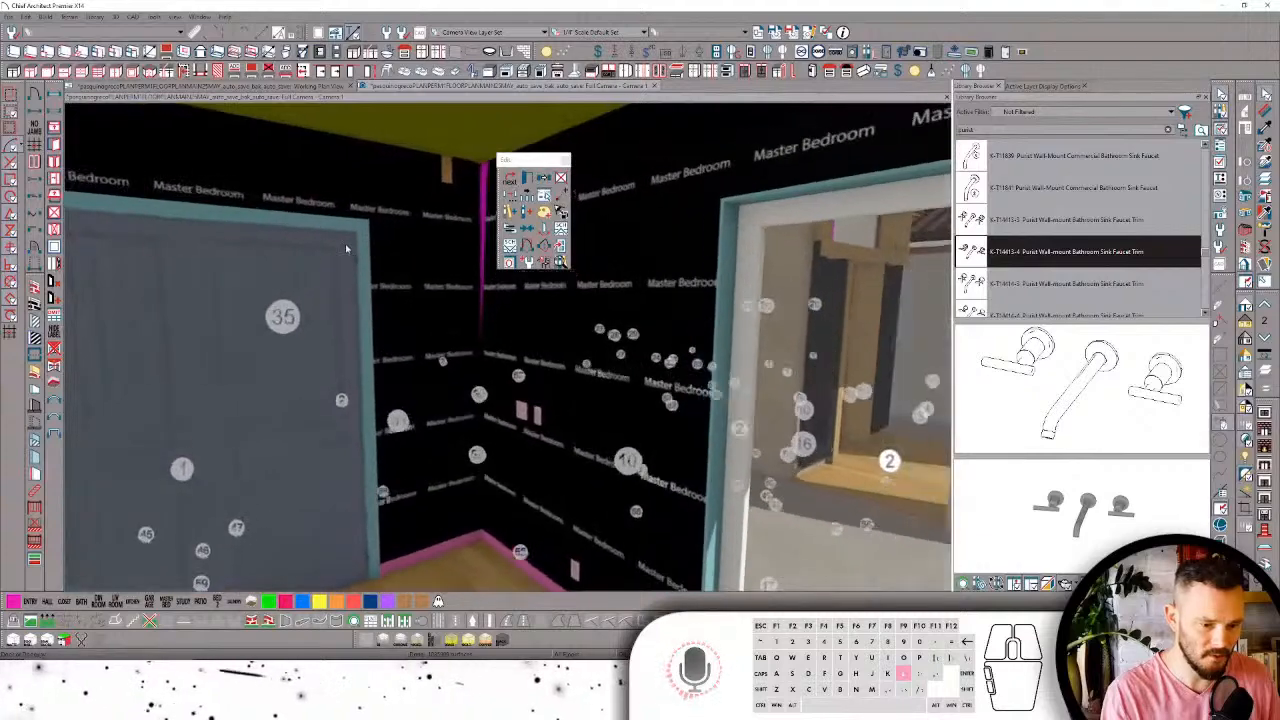
# Step: Select the walls meeting at the master bedroom corner with the magenta strip and examine their joint from inside and above the ceiling
pyautogui.click(328, 203)
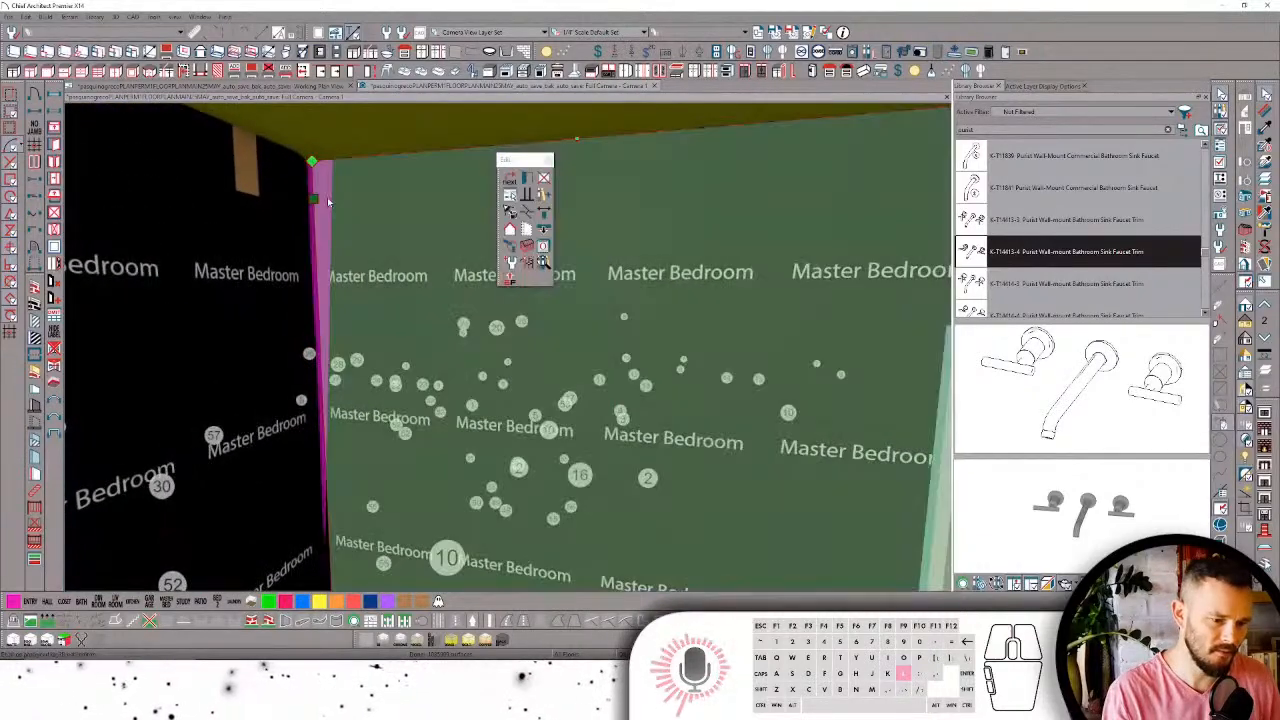
pyautogui.click(299, 212)
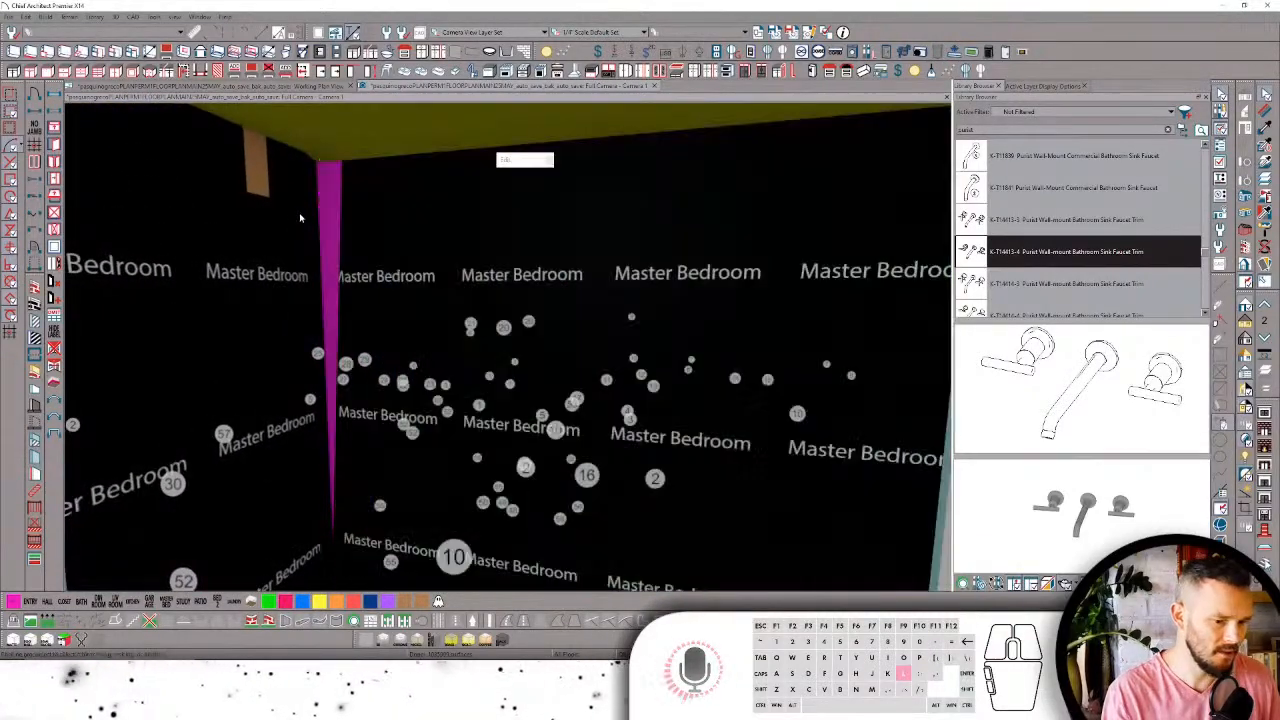
pyautogui.press('l')
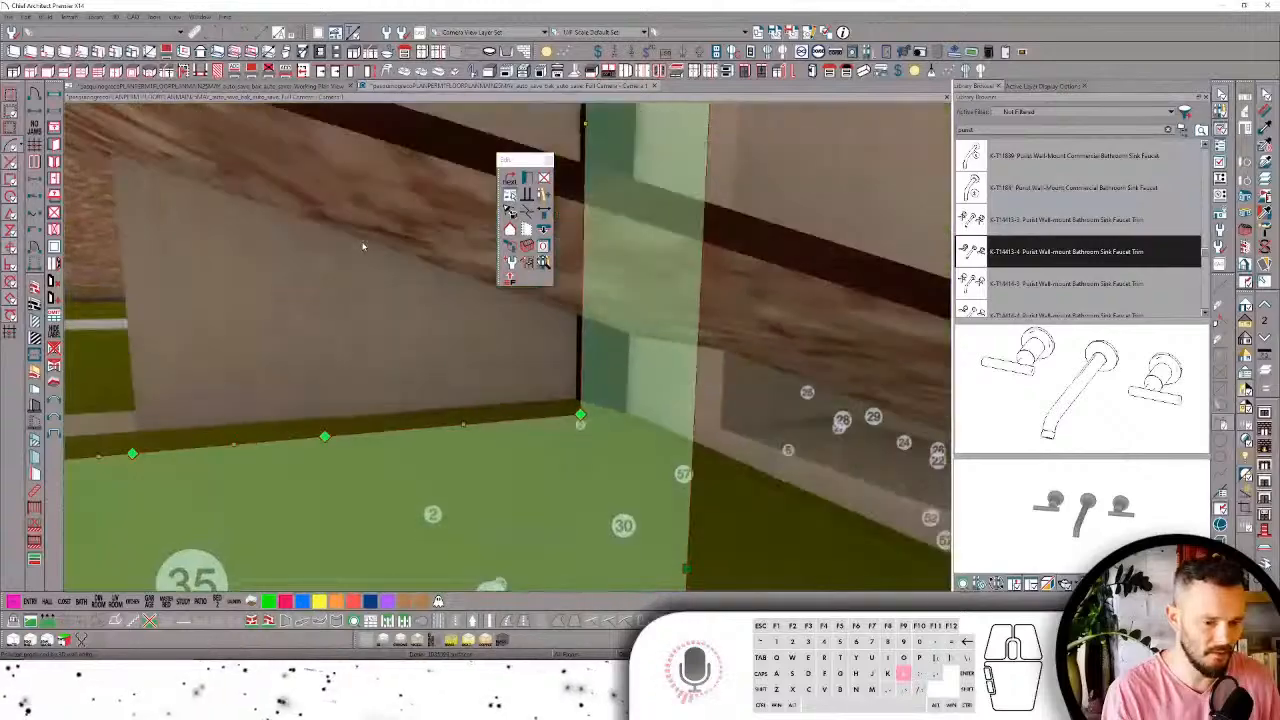
pyautogui.press('l')
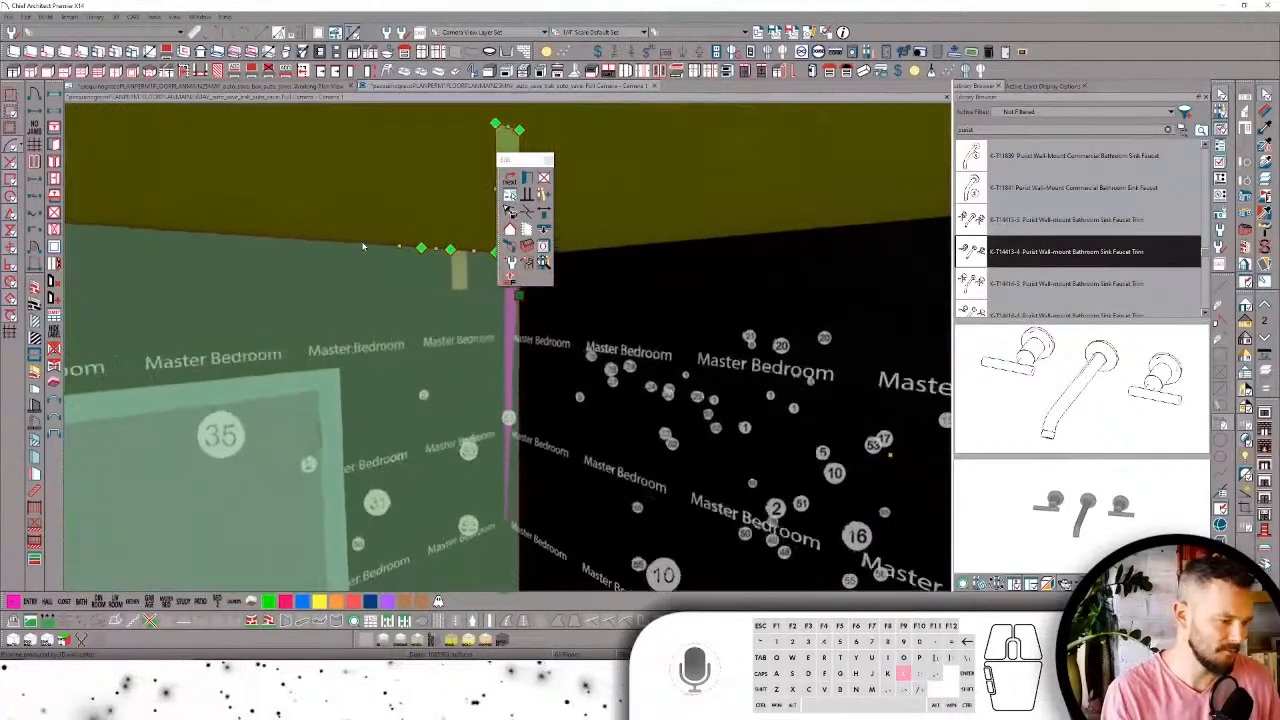